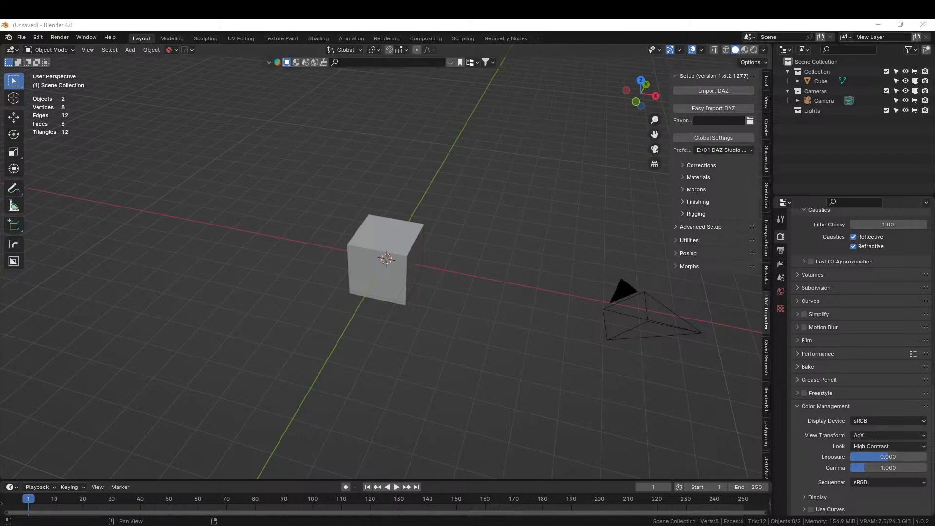
middle_drag(391, 276, 323, 282)
scroll(466, 270, up, 3)
scroll(432, 300, up, 3)
scroll(443, 275, down, 3)
scroll(378, 261, up, 5)
scroll(376, 268, down, 6)
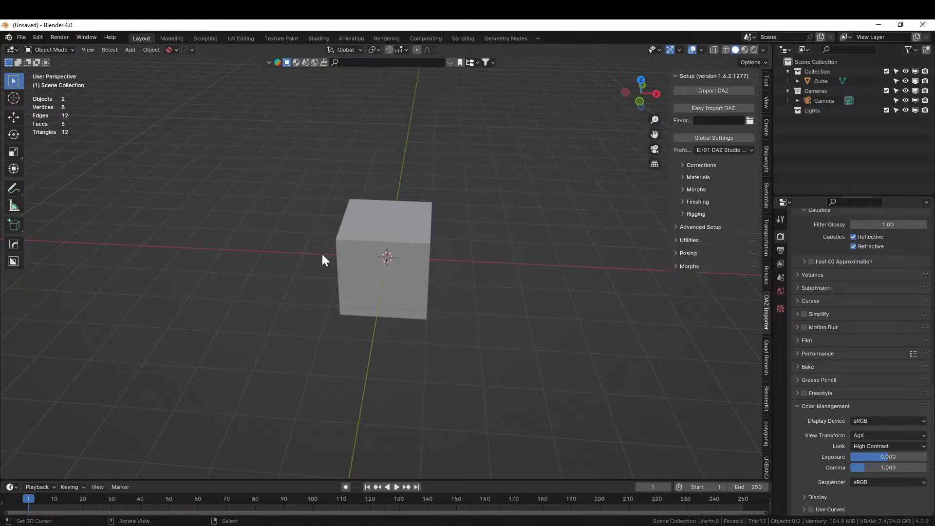
middle_drag(375, 282, 351, 263)
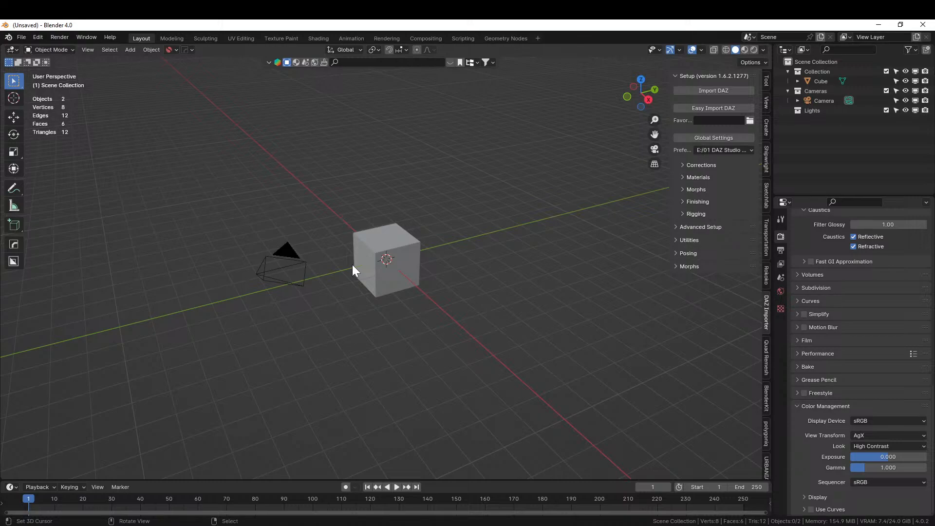
middle_drag(378, 258, 326, 269)
scroll(405, 292, up, 3)
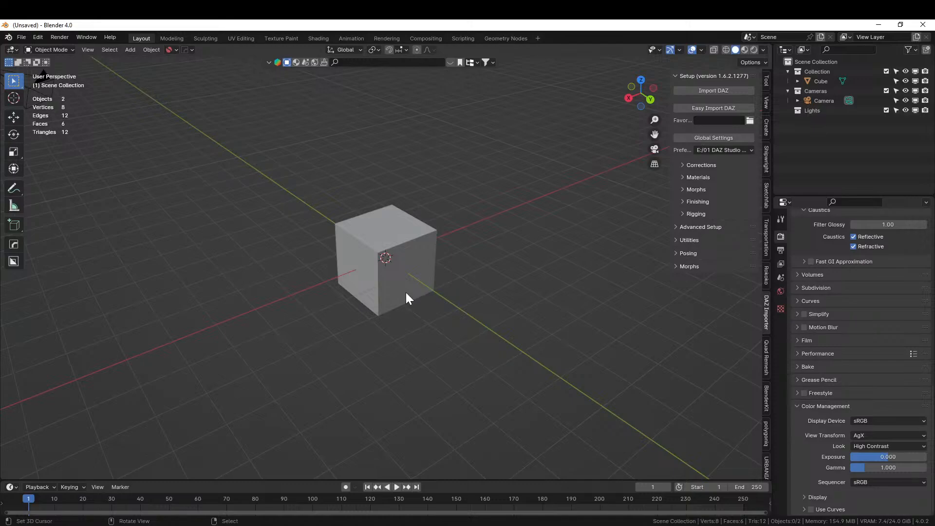
Step: Delete the default cube from the scene
middle_drag(405, 292, 422, 288)
click(408, 241)
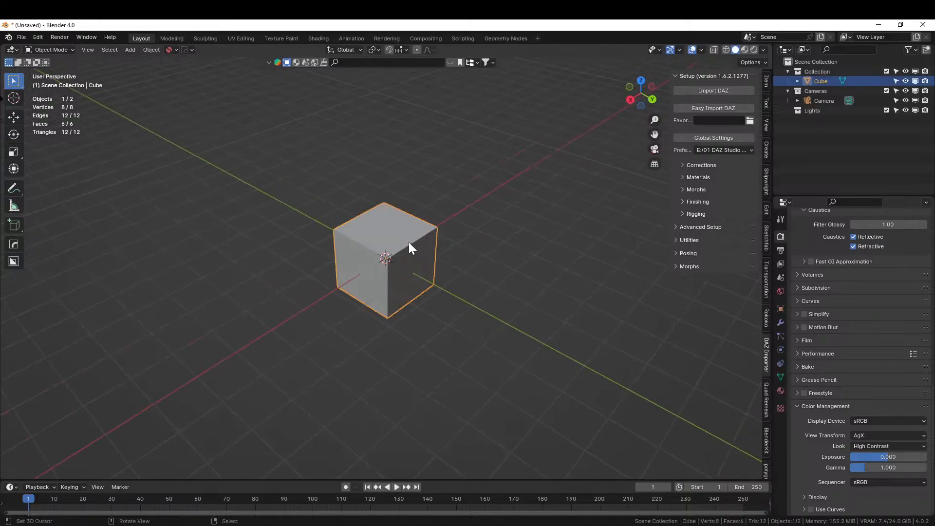
key(x)
click(385, 242)
Step: Add a plane mesh at the scene's centre and scale it uniformly by 25
middle_drag(384, 242, 369, 276)
key(shift+a)
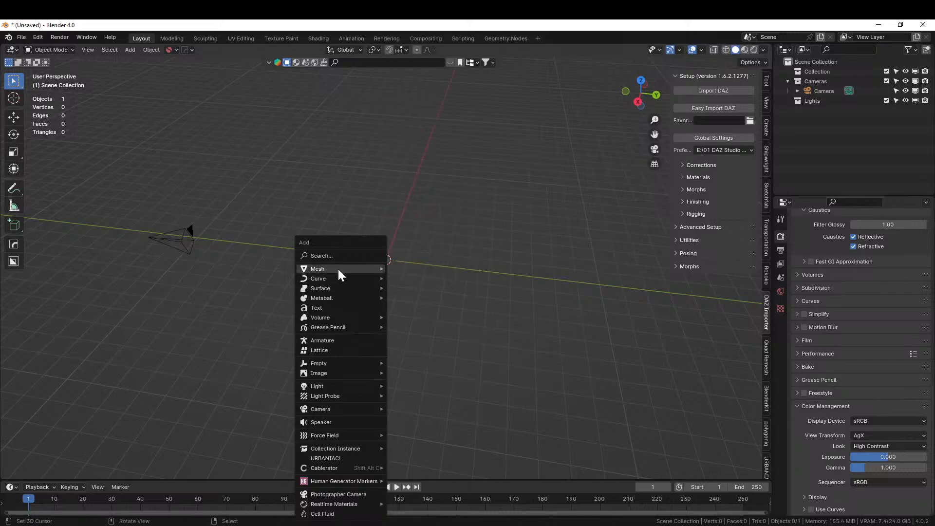
mouse_move(332, 268)
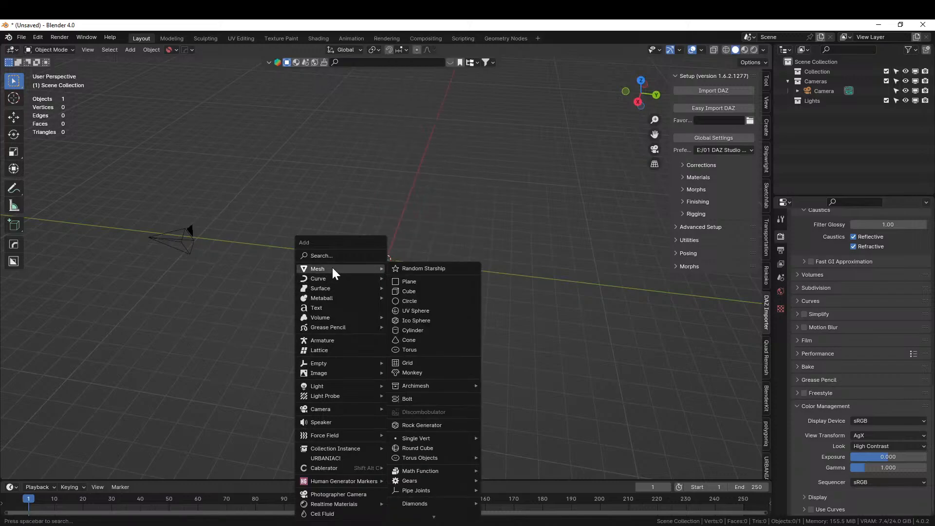
click(409, 282)
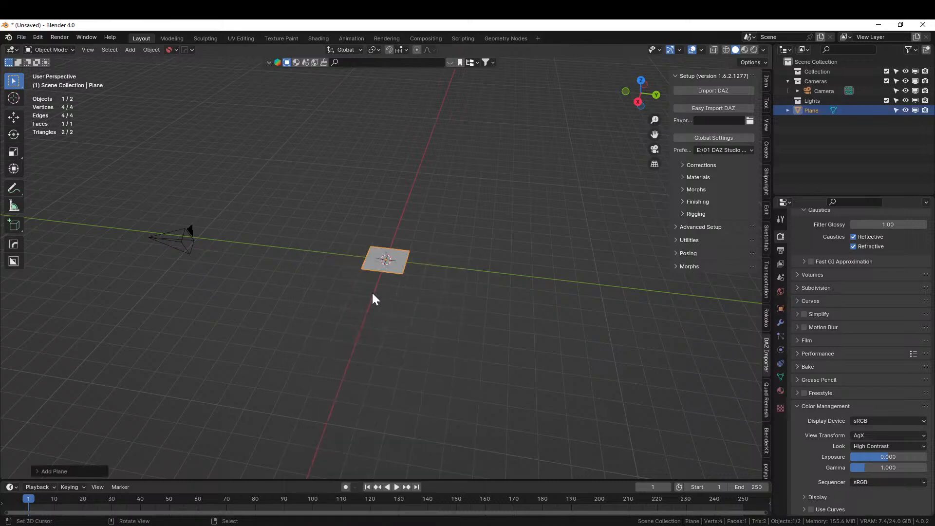
text(s25)
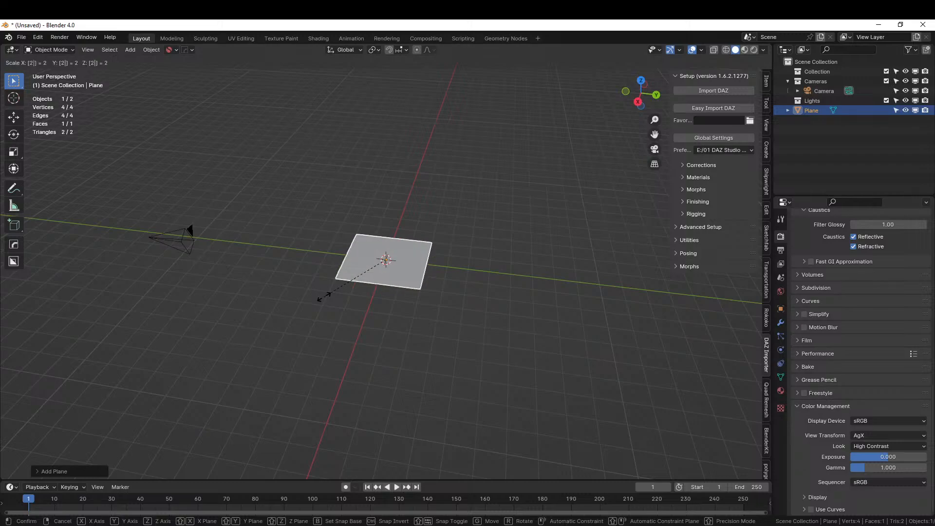
key(Return)
middle_drag(323, 297, 362, 344)
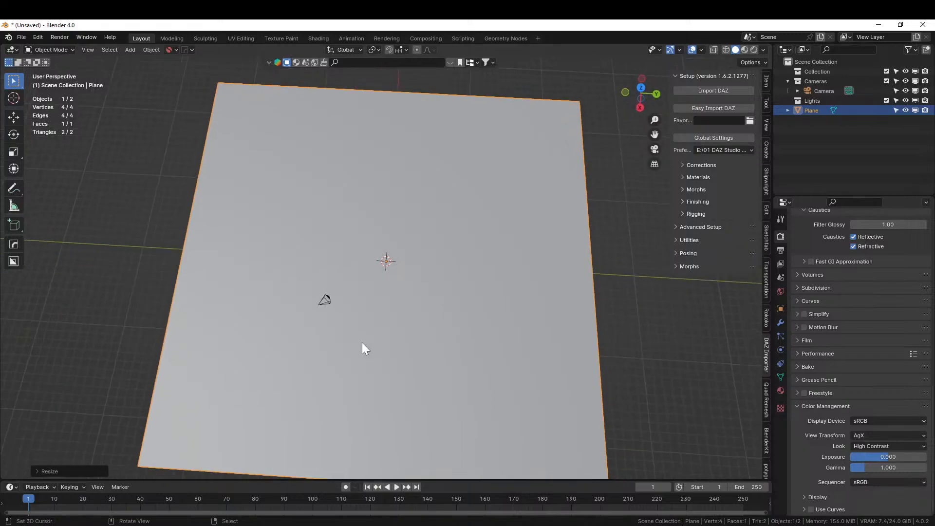
Step: Apply the plane's rotation and scale
key(shift+a)
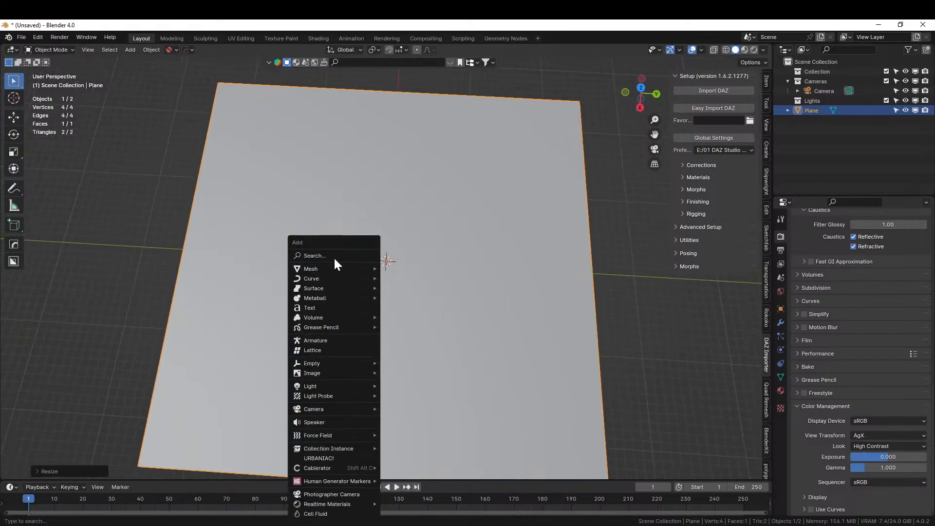
key(Escape)
key(ctrl+a)
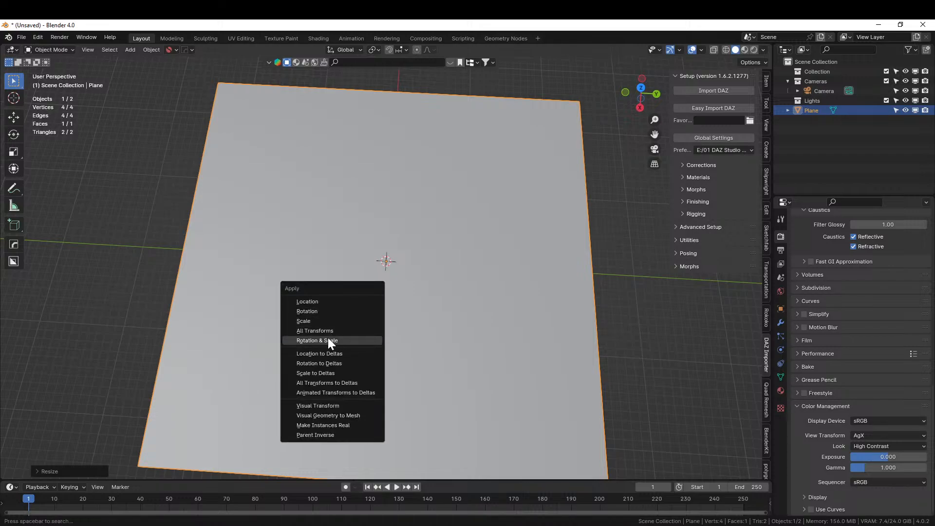
click(360, 338)
scroll(328, 338, down, 3)
middle_drag(358, 333, 373, 287)
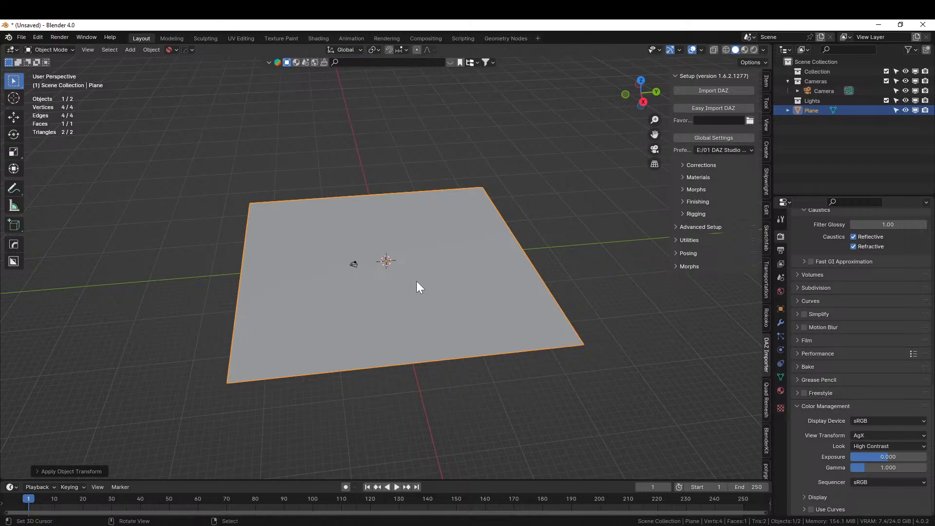
middle_drag(416, 281, 420, 321)
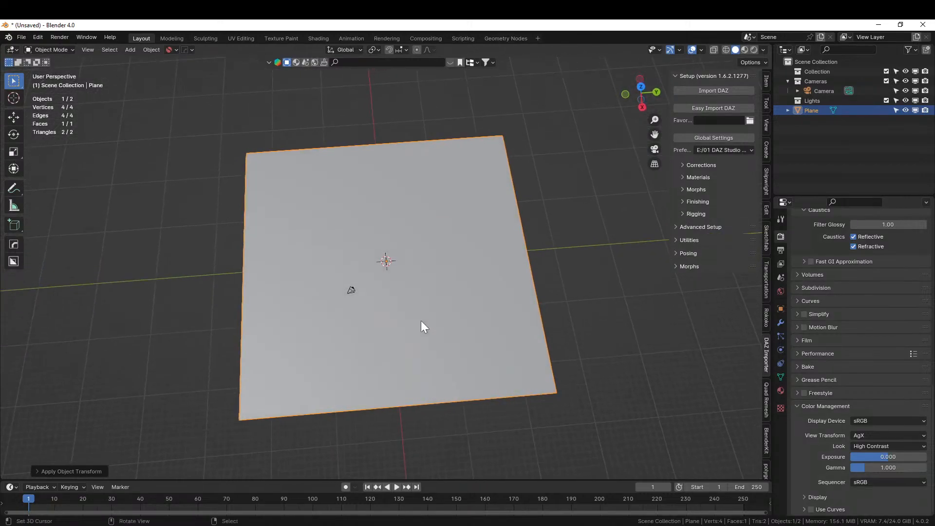
Step: In Edit Mode from the top view, knife-cut a curving line across the plane's left part, from the front edge to the back edge
key(KP_7)
key(Tab)
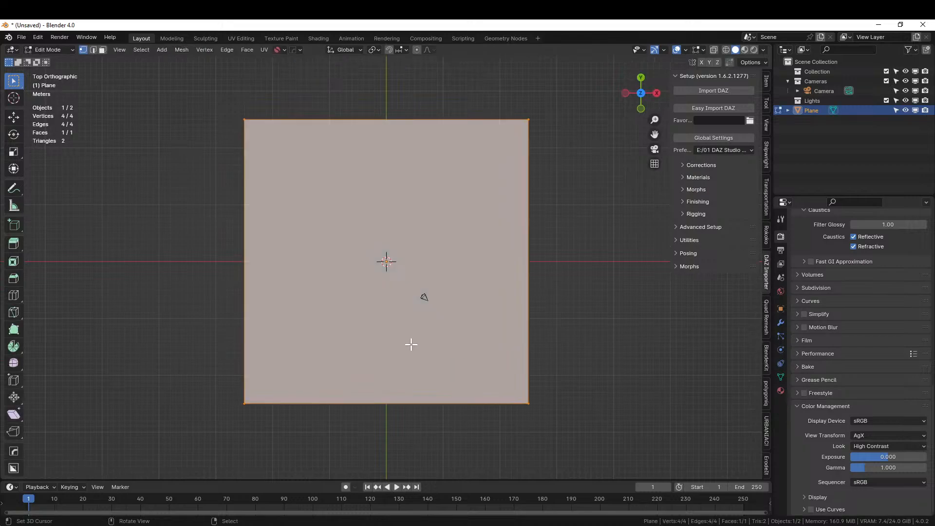
key(k)
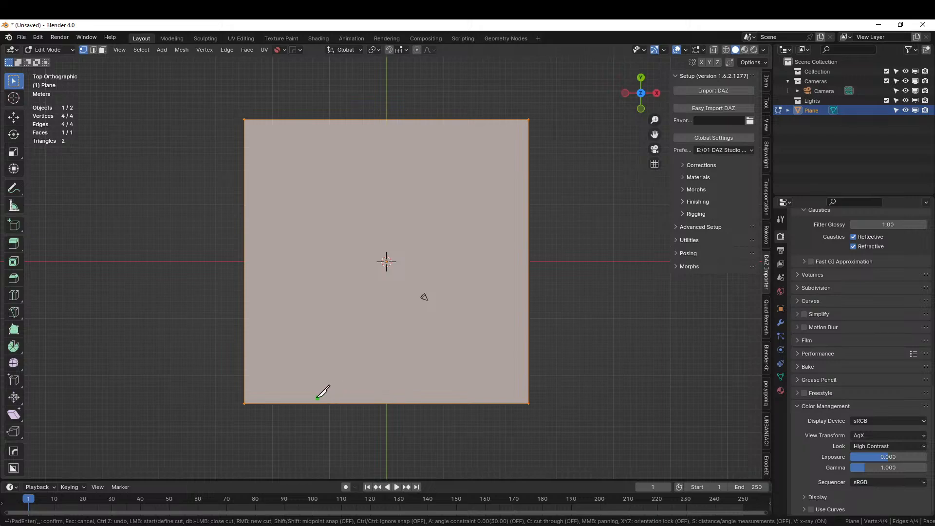
click(280, 403)
click(354, 359)
click(348, 337)
click(302, 265)
click(283, 206)
click(281, 183)
click(317, 159)
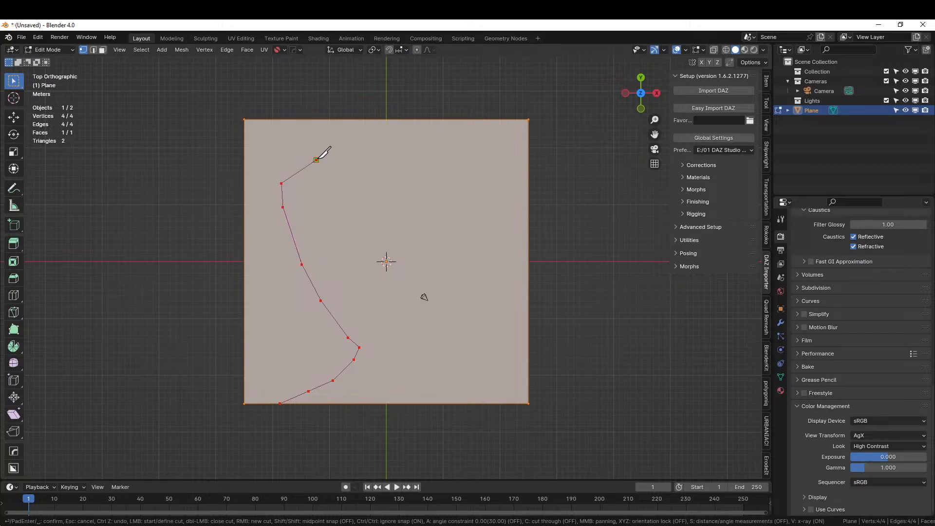
click(330, 144)
click(364, 128)
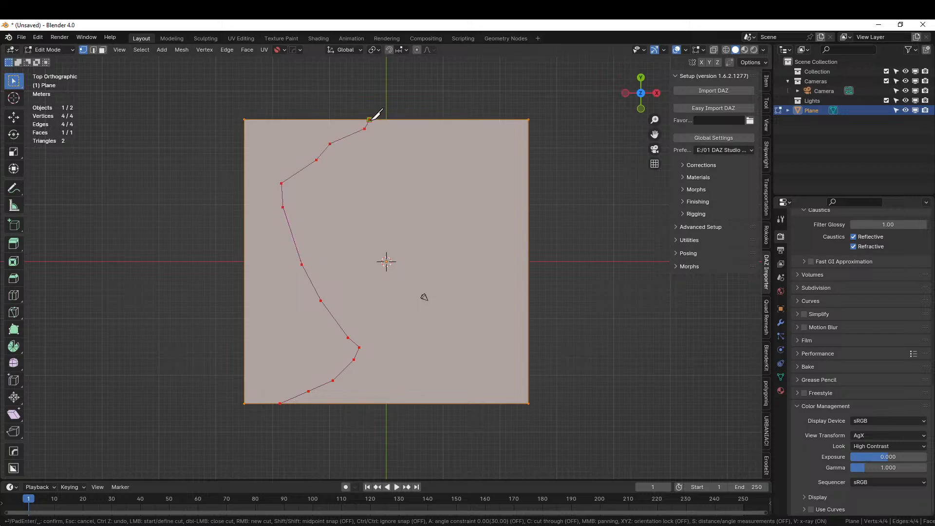
click(370, 120)
key(Return)
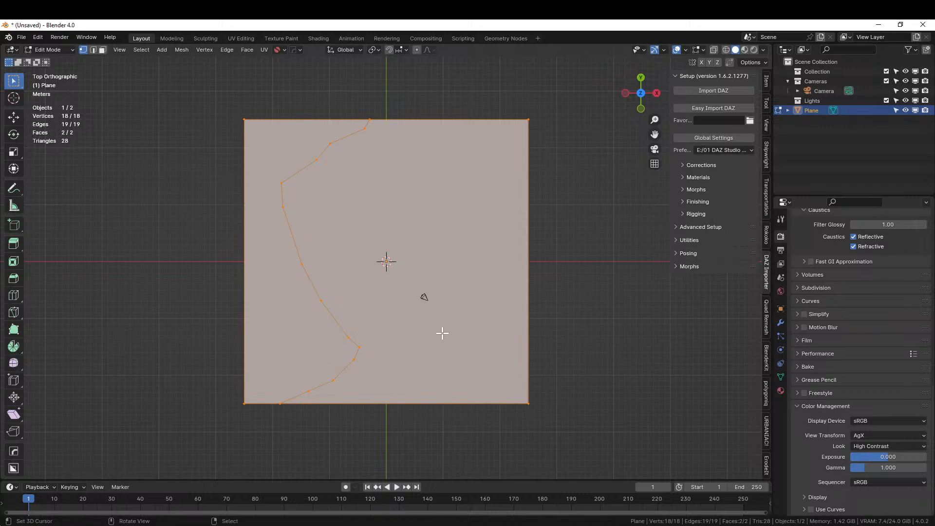
Step: Knife-cut a second winding line across the plane's right part, from the front edge to the back edge
key(k)
click(498, 403)
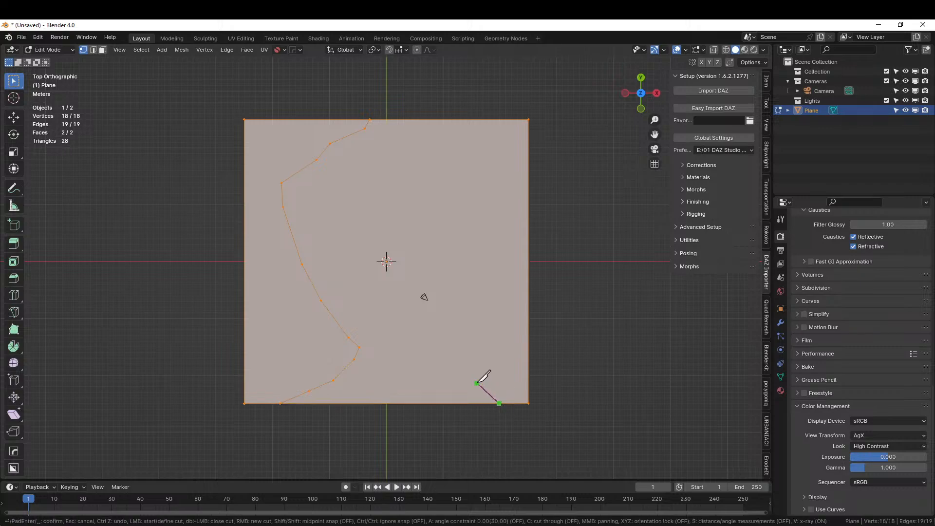
click(433, 383)
click(409, 371)
click(413, 344)
click(477, 253)
click(439, 241)
click(405, 239)
click(398, 182)
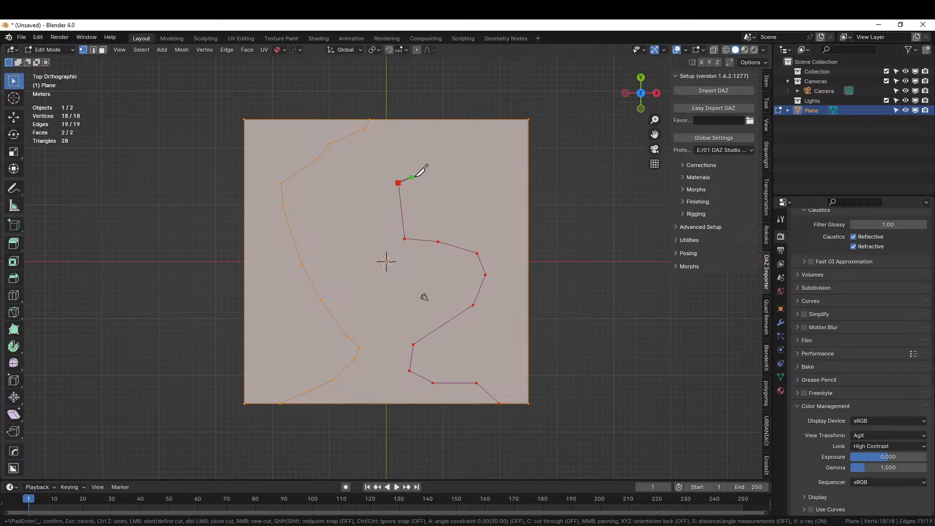
click(422, 178)
click(454, 177)
click(469, 172)
click(480, 120)
key(Return)
Step: Extrude the face outside the left curved cut straight up into a tall block
middle_drag(555, 246, 549, 204)
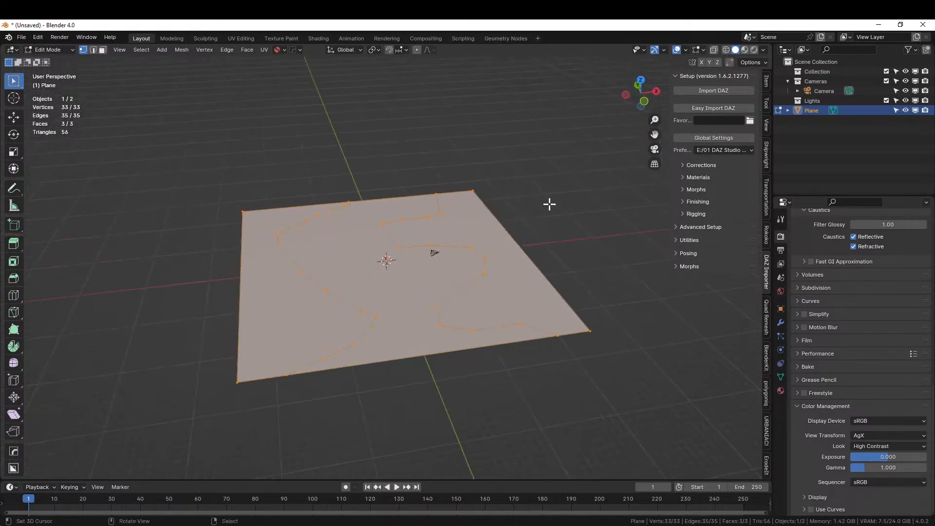
middle_drag(462, 264, 384, 268)
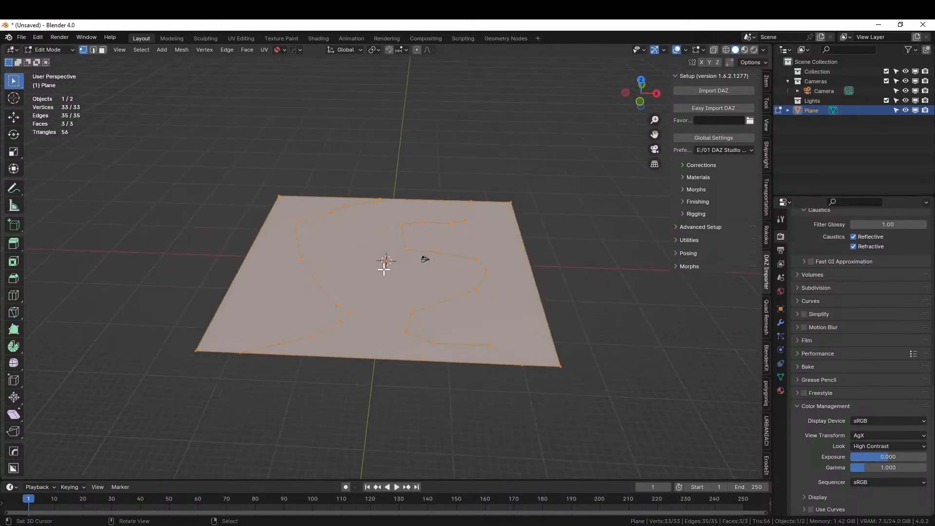
key(3)
click(251, 275)
mouse_move(282, 282)
middle_down()
mouse_move(292, 251)
mouse_move(295, 286)
middle_up()
key(e)
click(299, 211)
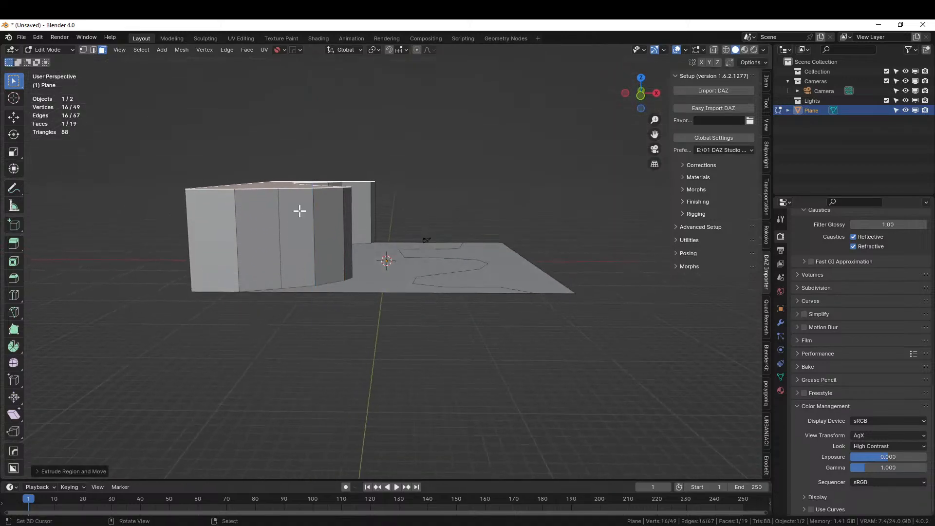
Step: Scale down the tall block's top face to slope its sides and shift that face along the X axis
key(s)
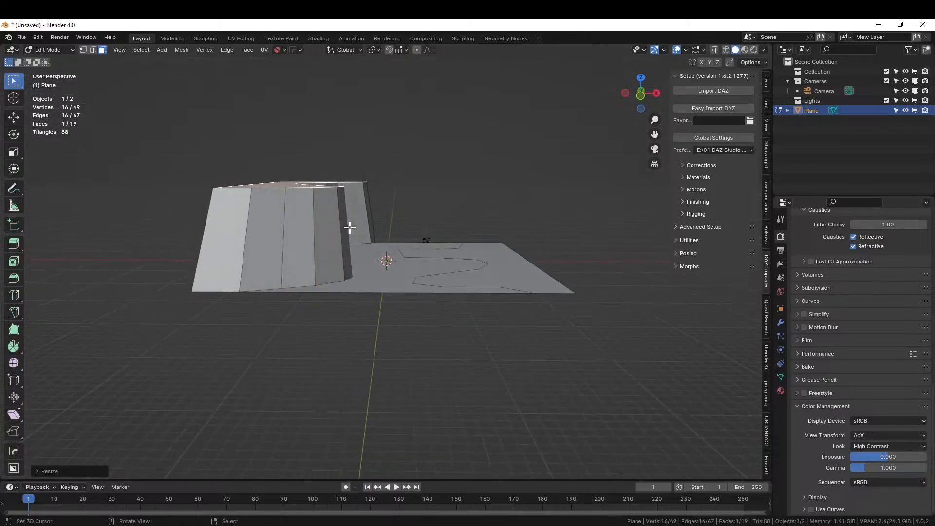
key(x)
click(320, 229)
middle_drag(319, 230, 506, 285)
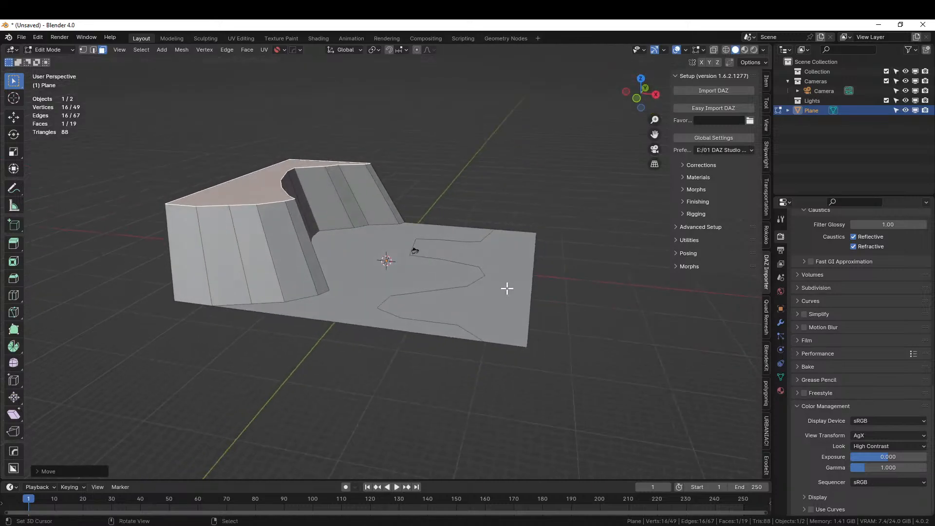
Step: Extrude the face outside the right winding cut upward into a lower block and move its top outward along the X axis
click(505, 290)
key(e)
click(510, 254)
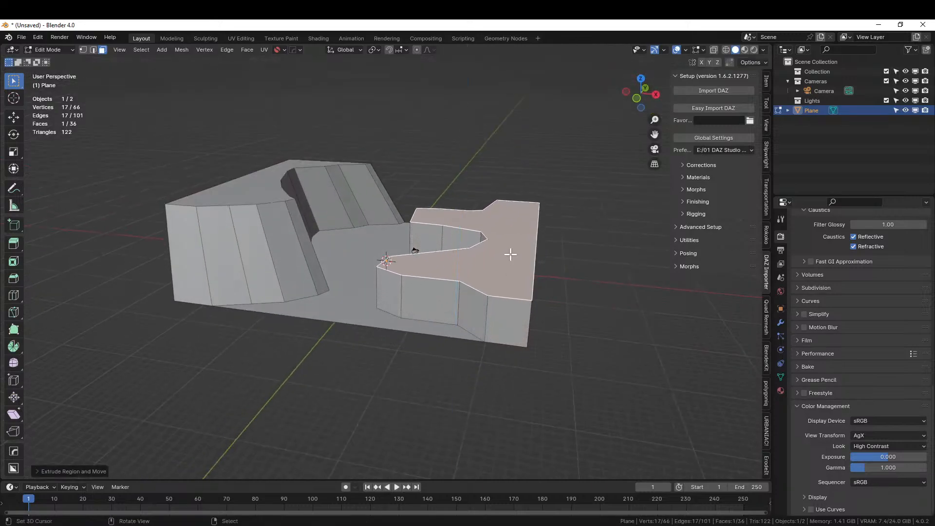
key(g)
key(x)
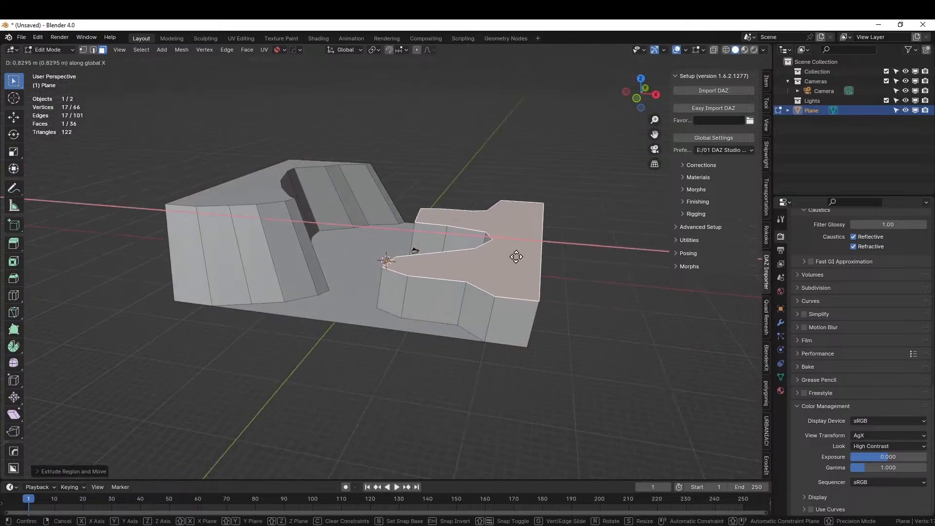
click(531, 264)
middle_drag(530, 264, 52, 308)
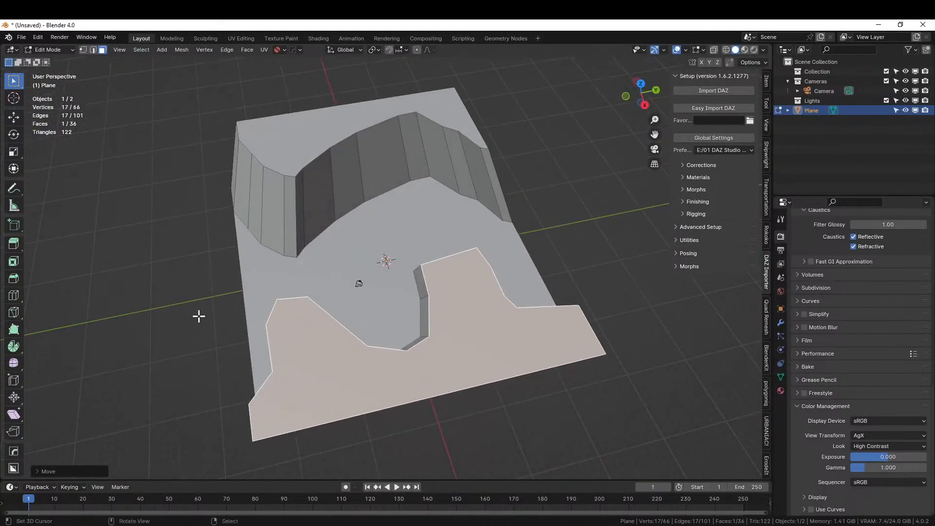
Step: Return to Object Mode and remesh the terrain with Quad Remesher at a quad count of 100
middle_drag(346, 303, 417, 292)
key(Tab)
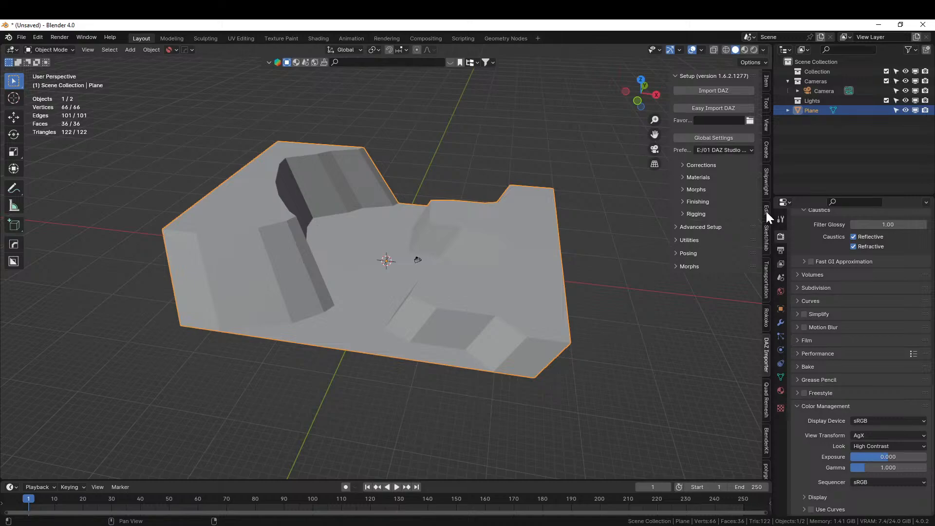
click(765, 394)
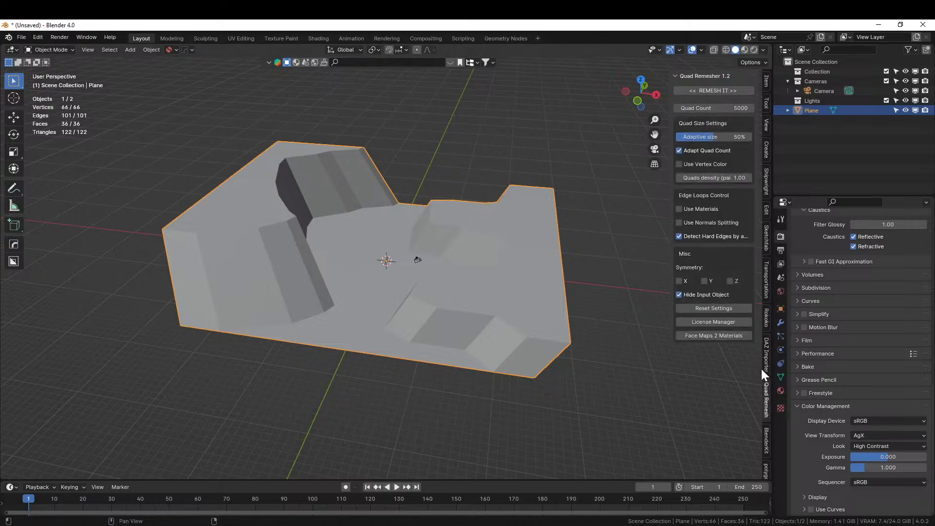
click(713, 107)
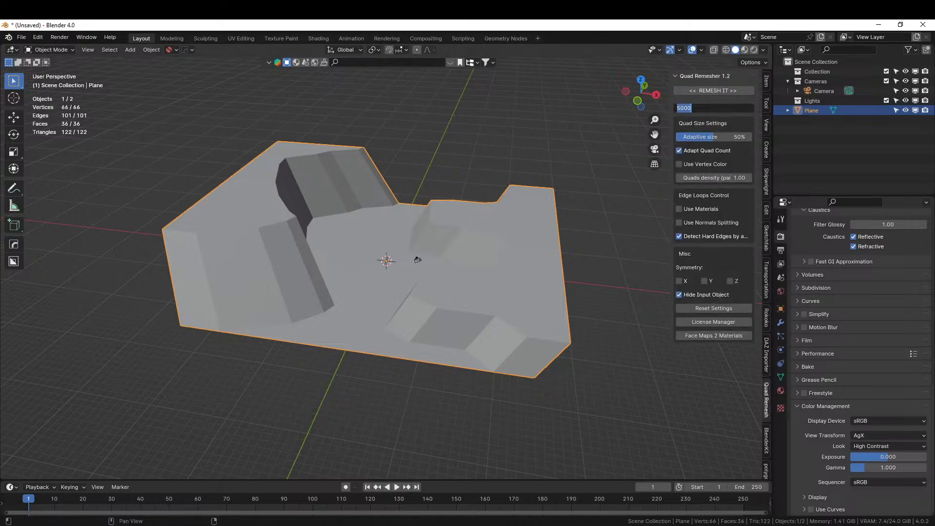
text(100)
key(Return)
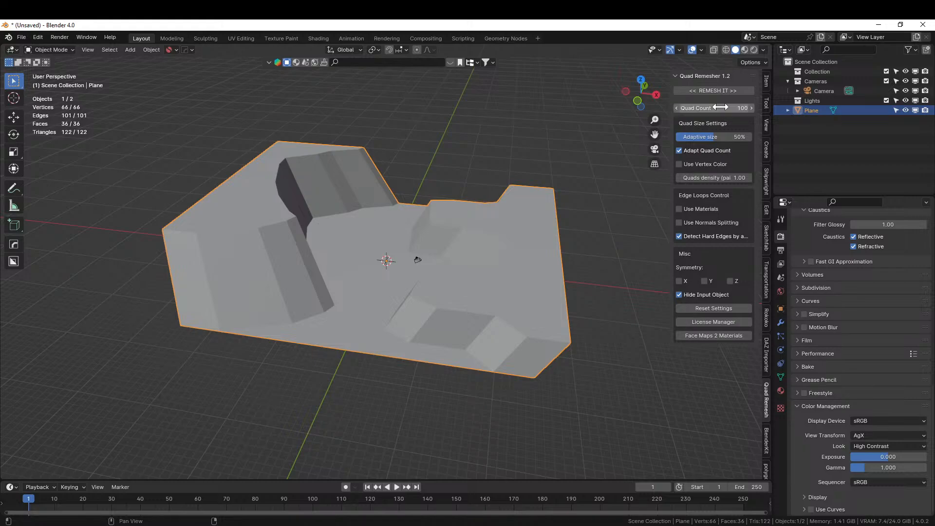
click(711, 89)
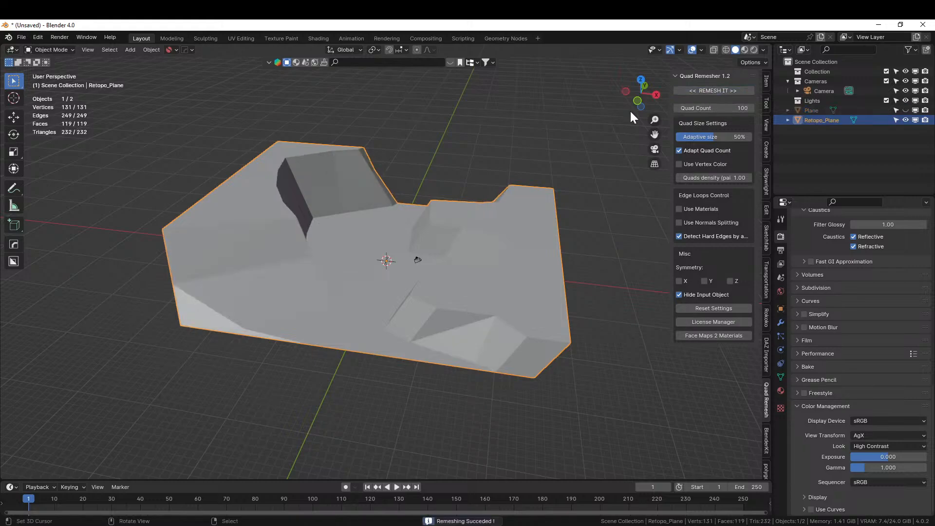
Step: In Edit Mode, add a centred loop cut through the valley's front edge face beside the tall block
middle_drag(630, 110, 294, 247)
key(Tab)
middle_drag(265, 311, 446, 358)
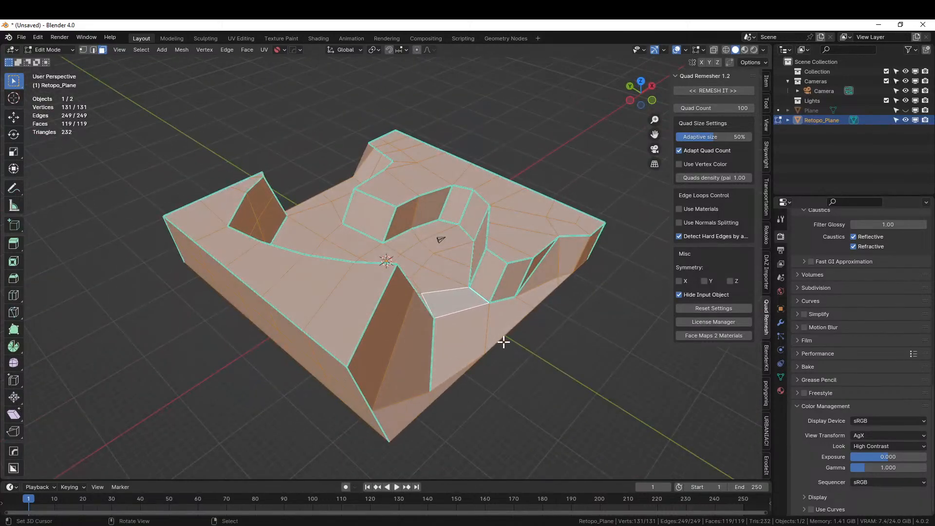
click(460, 371)
key(ctrl+r)
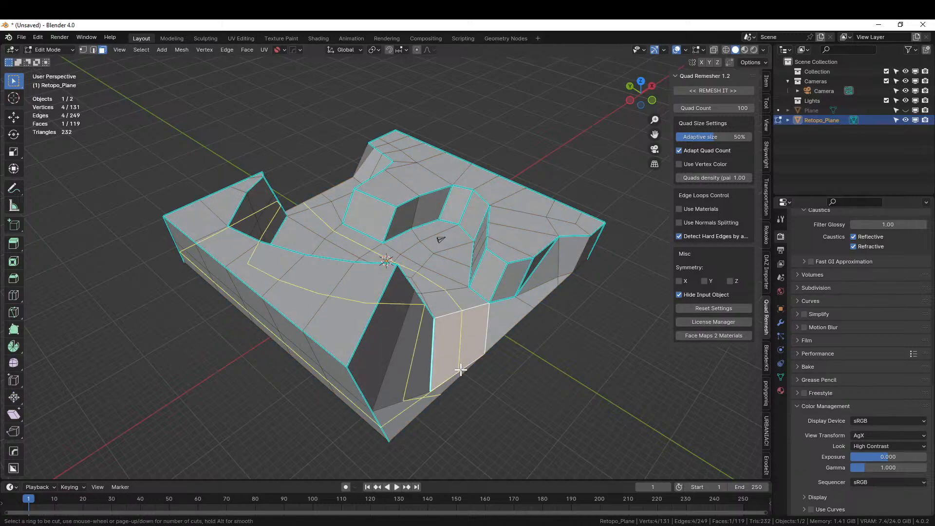
click(461, 370)
right_click(460, 370)
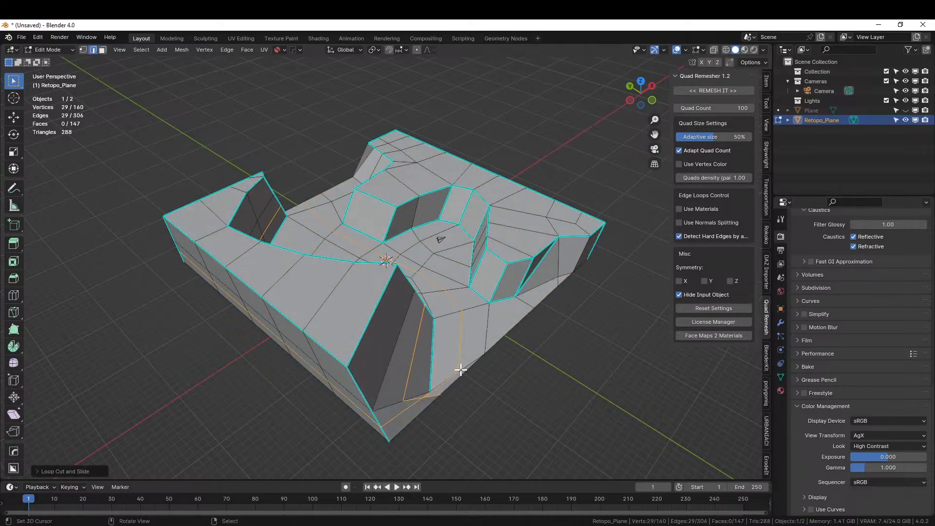
Step: Add a second centred loop cut at the valley's front edge beside the lower block
click(510, 328)
key(ctrl+r)
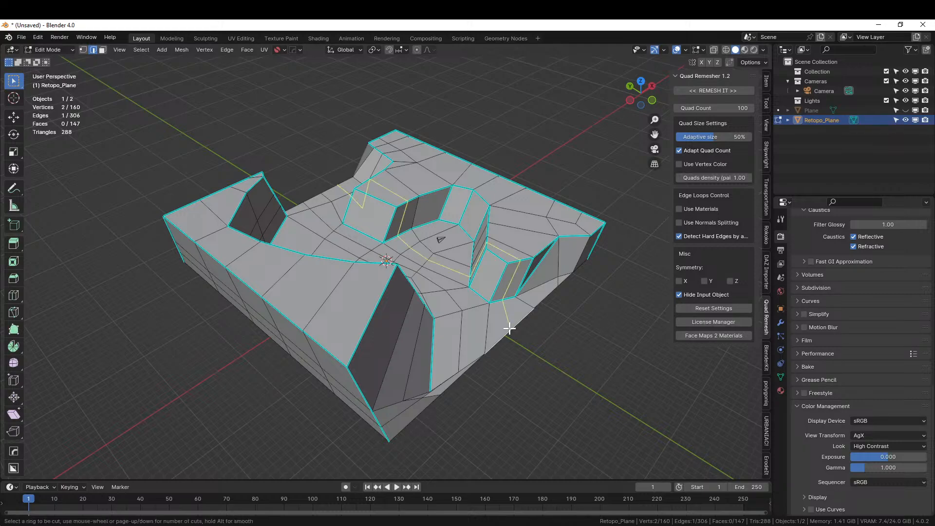
click(509, 328)
right_click(509, 328)
Step: Raise the vertex on the valley's front rim along Z with smooth proportional editing at a radius of about 31 m
key(1)
click(510, 330)
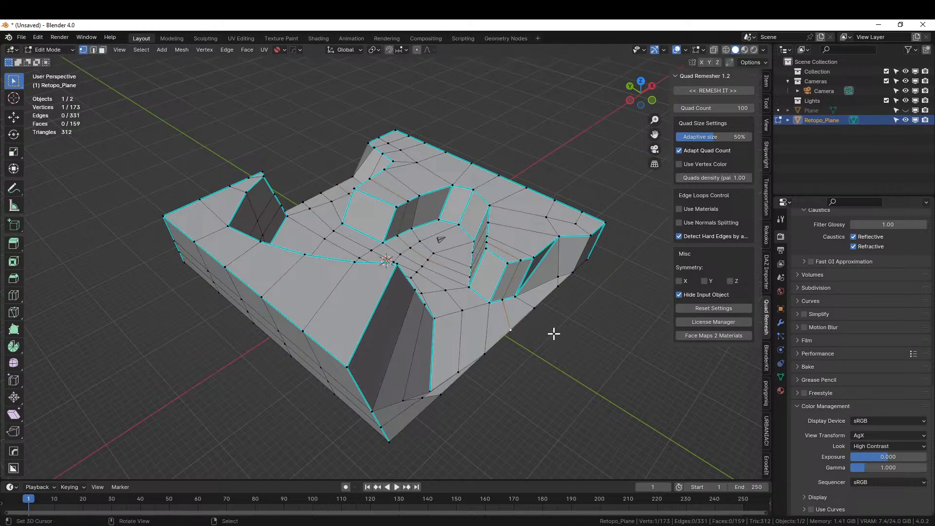
middle_drag(514, 336, 533, 309)
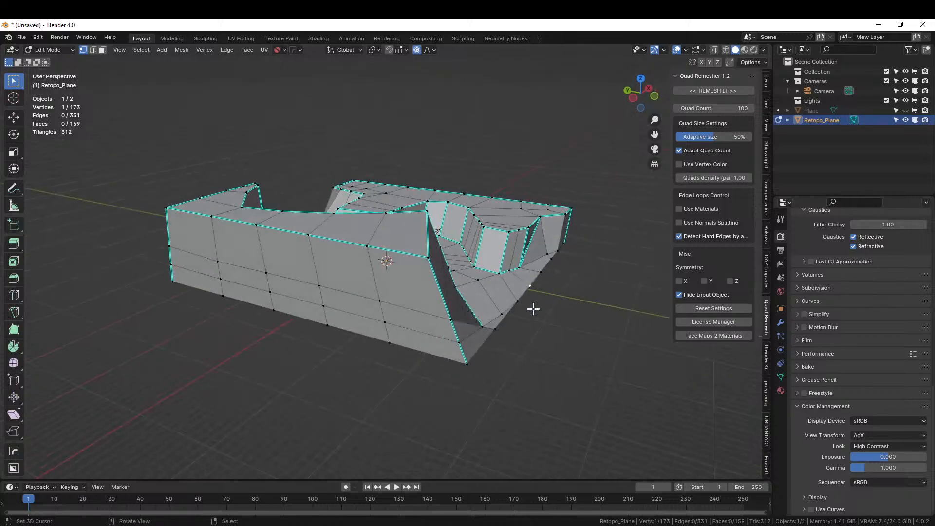
key(g)
key(z)
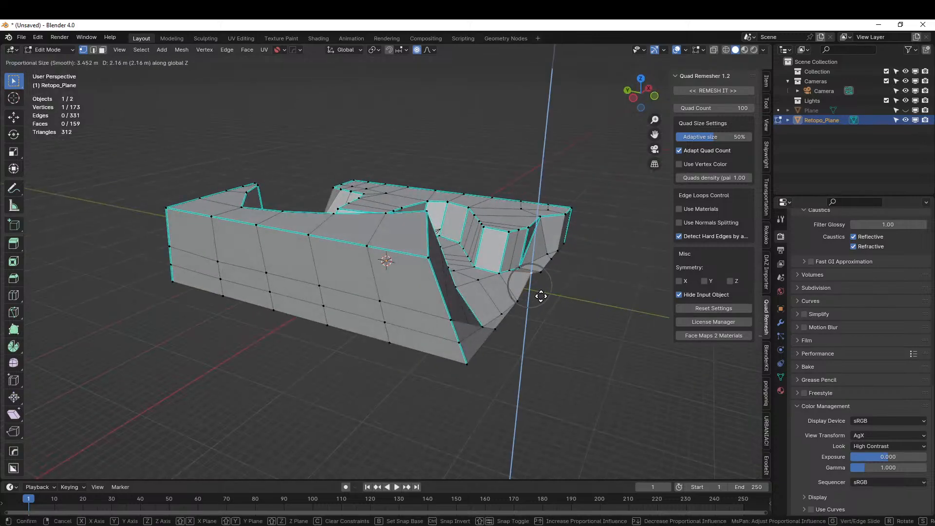
scroll(546, 292, down, 19)
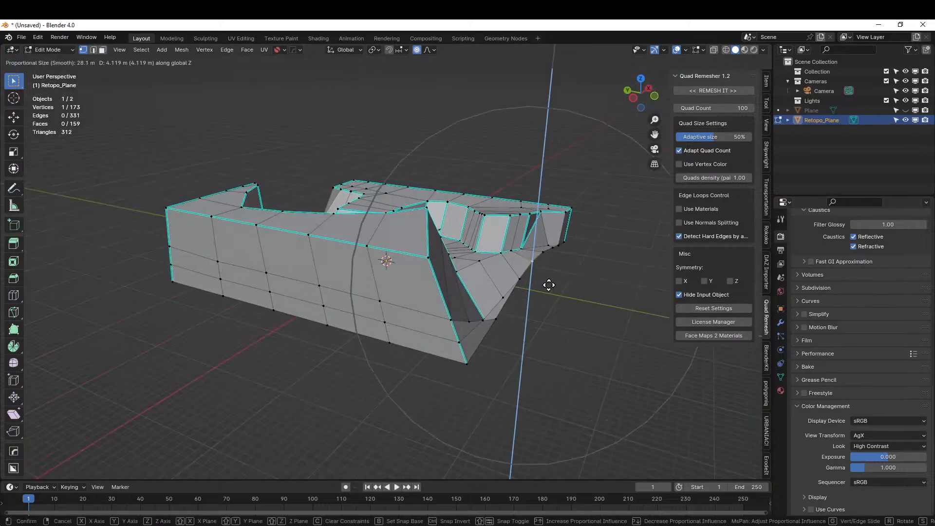
click(545, 273)
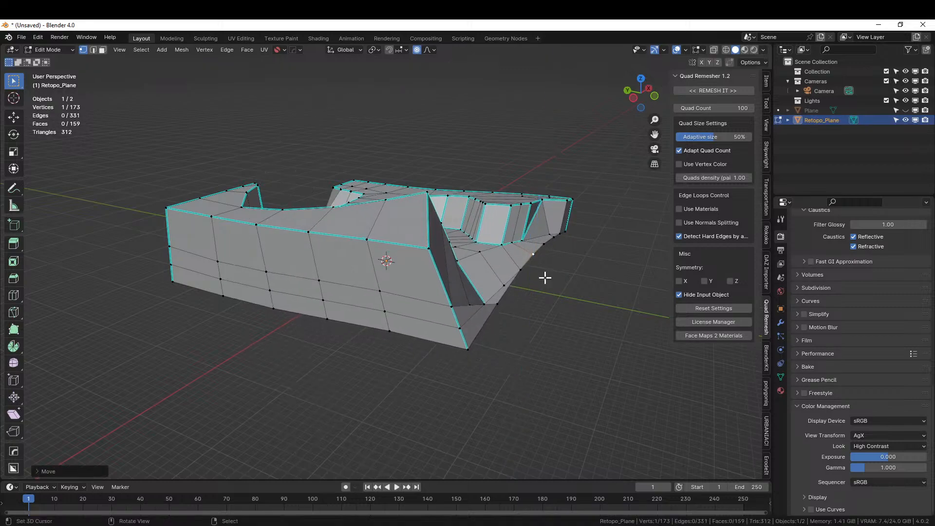
Step: Lower a vertex at the middle of the valley floor and reposition one on the tall block's inner rim with proportional editing
middle_drag(544, 273, 427, 251)
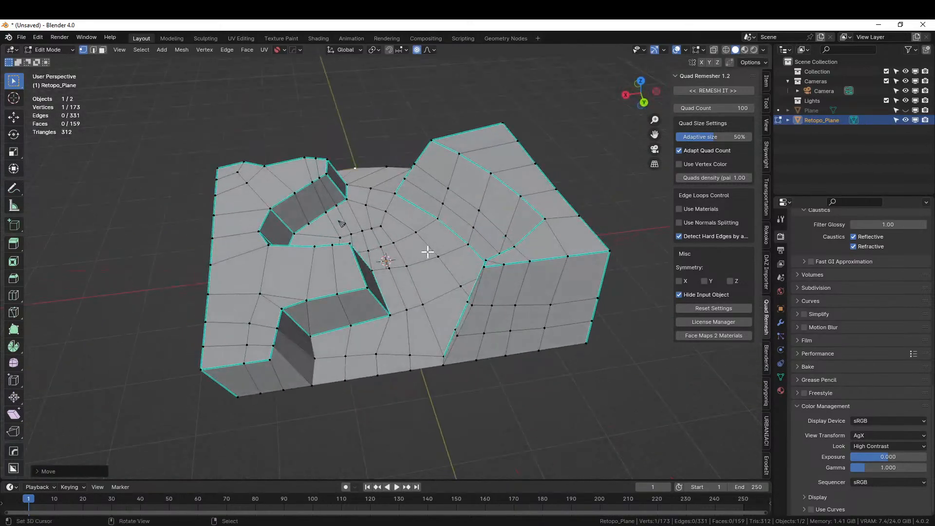
key(g)
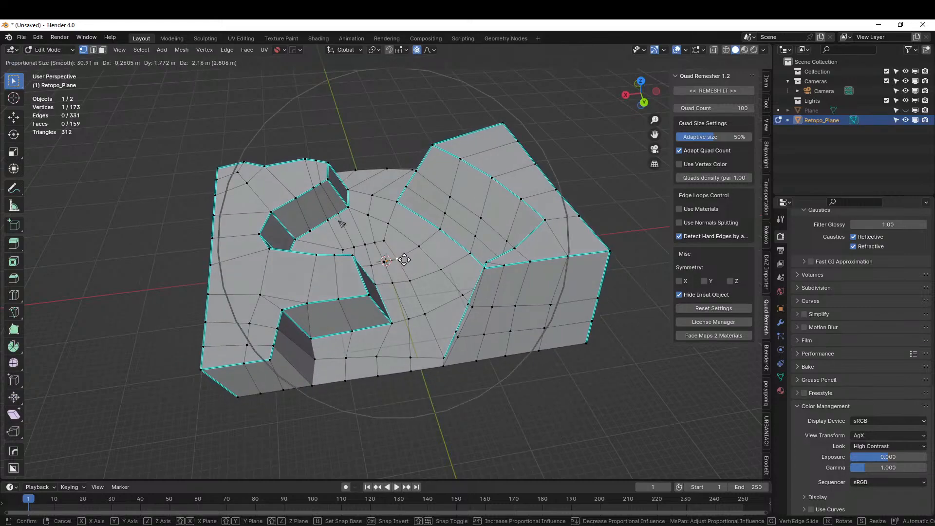
click(404, 263)
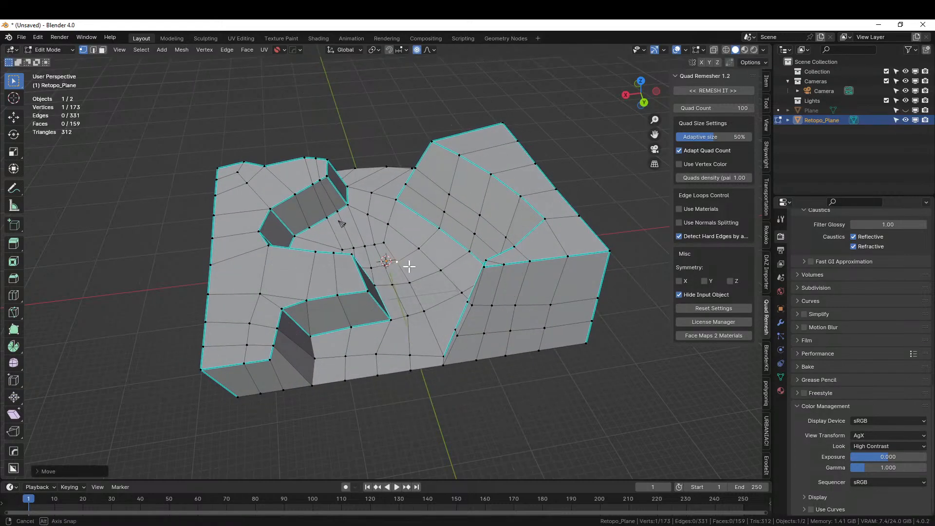
middle_drag(409, 268, 407, 223)
key(g)
click(513, 210)
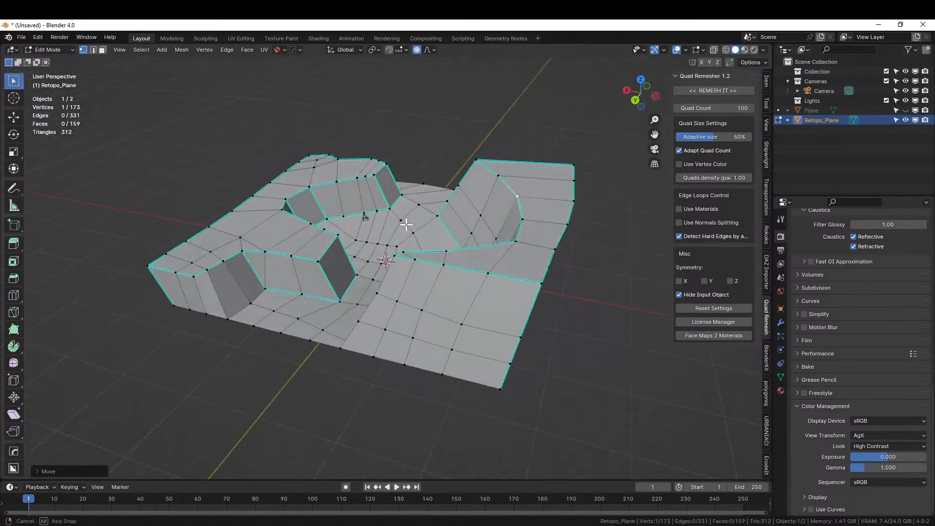
Step: Pull two vertices on the lower block's outer edge up by about 4 m each with a proportional radius of about 23 m
key(g)
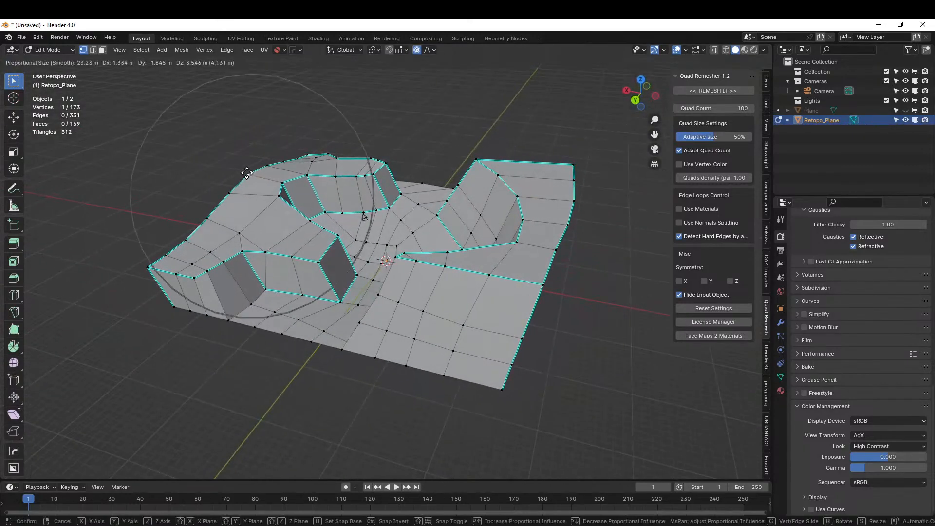
click(247, 171)
key(g)
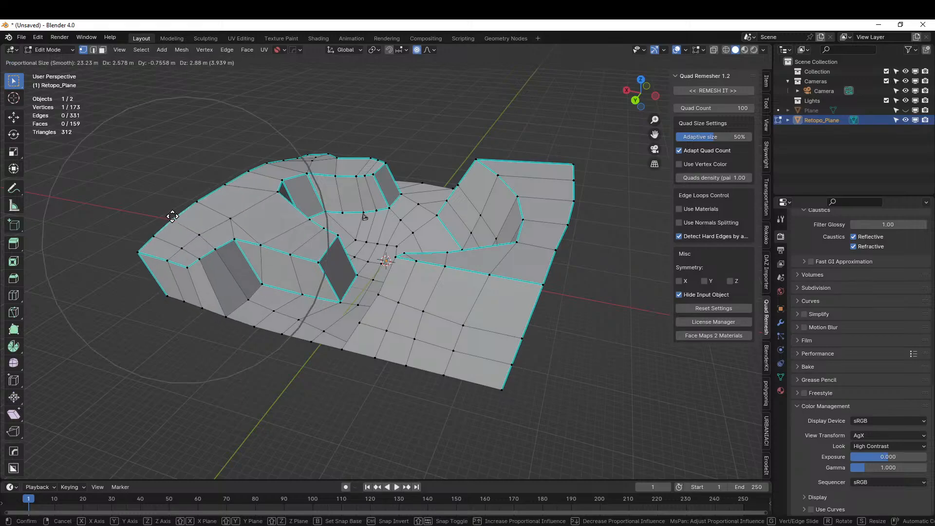
click(170, 212)
Step: Reshape the tall block's inner cliff with proportional editing, moving a vertex at its base towards the valley floor
middle_drag(171, 212, 313, 210)
scroll(446, 217, up, 3)
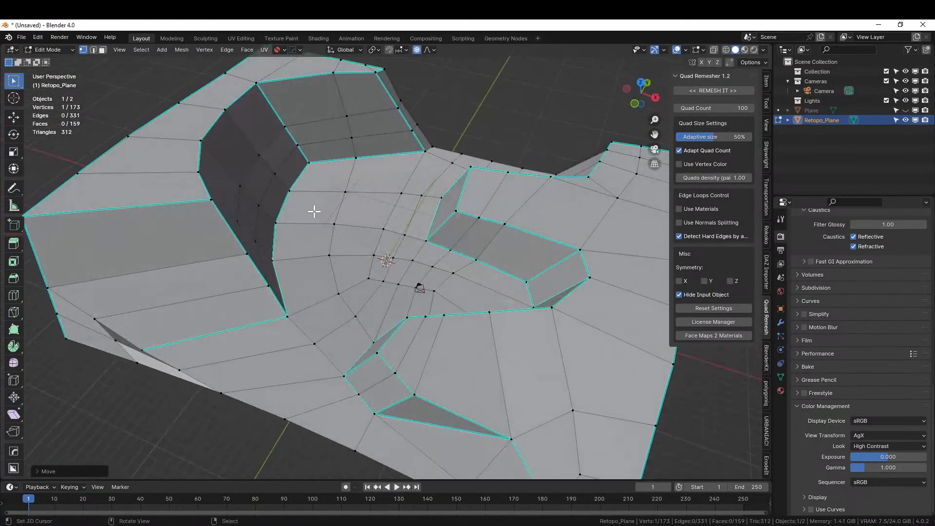
middle_drag(256, 200, 311, 260)
key(g)
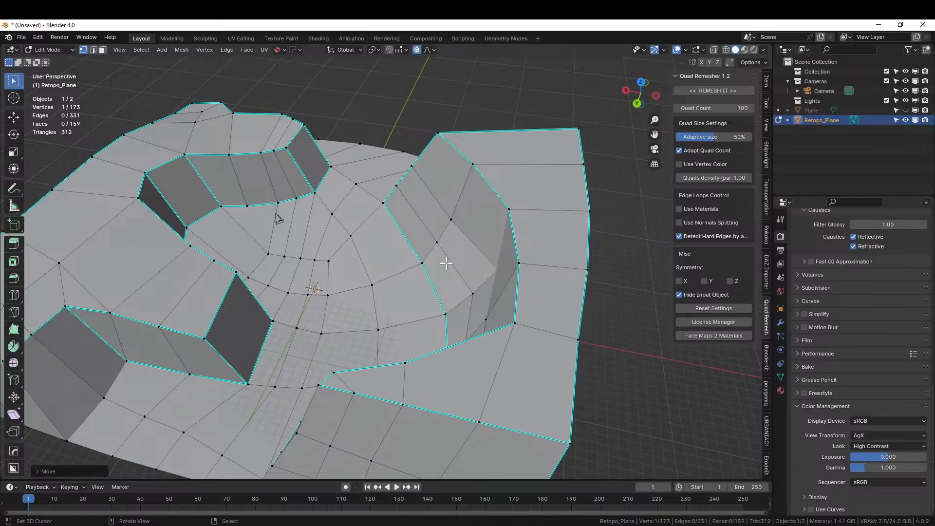
middle_drag(445, 263, 408, 184)
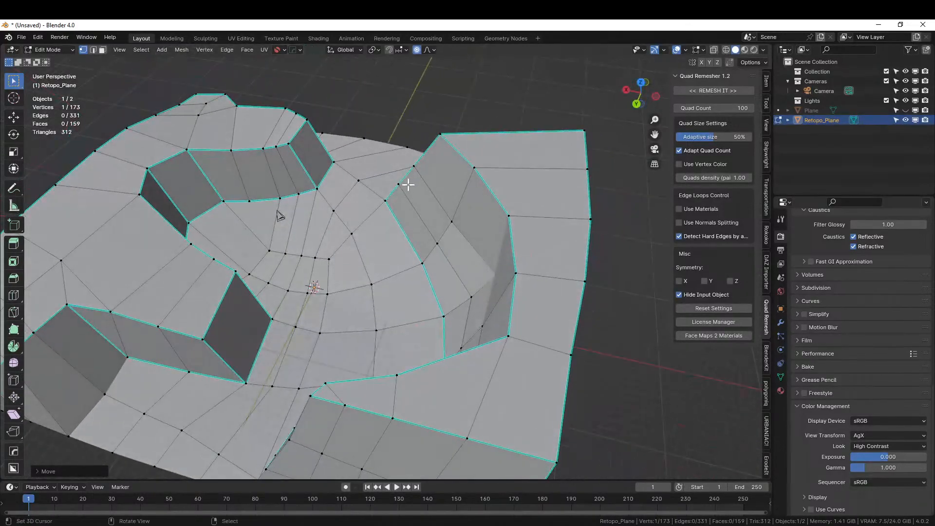
key(g)
scroll(386, 177, up, 4)
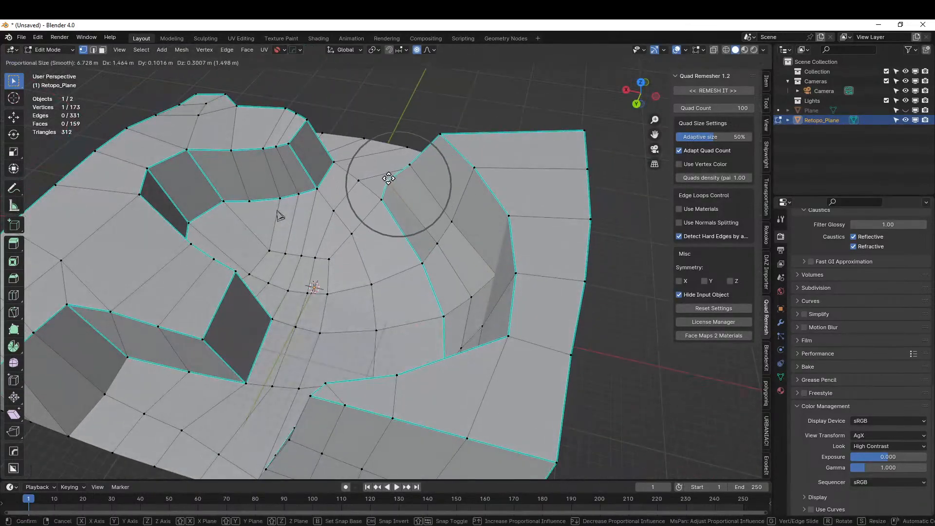
scroll(383, 177, down, 2)
click(384, 177)
Step: Bevel the sharp sloping corner edges at the end of the tall block with a width of about 3.8 m
middle_drag(383, 177, 399, 248)
key(2)
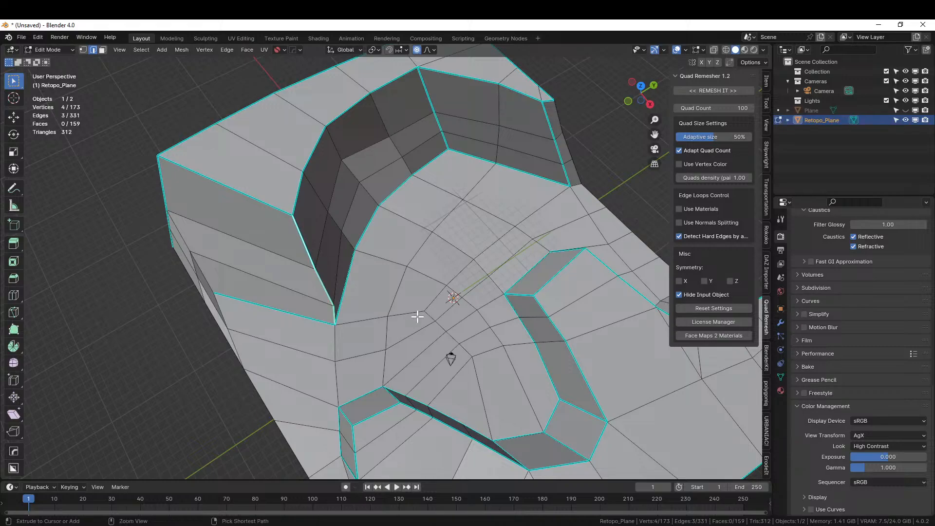
key(ctrl+b)
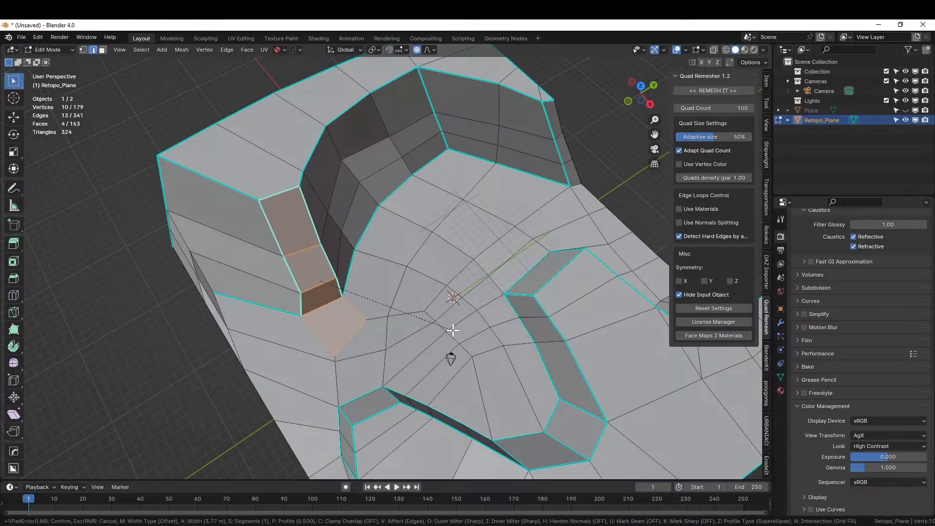
click(452, 330)
Step: Bevel the two sloping corner edges of the lower block's outcrop facing the valley with a width of about 2.3 m
middle_drag(453, 330, 262, 338)
key(Tab)
key(Tab)
click(288, 391)
shift+click(279, 327)
key(ctrl+b)
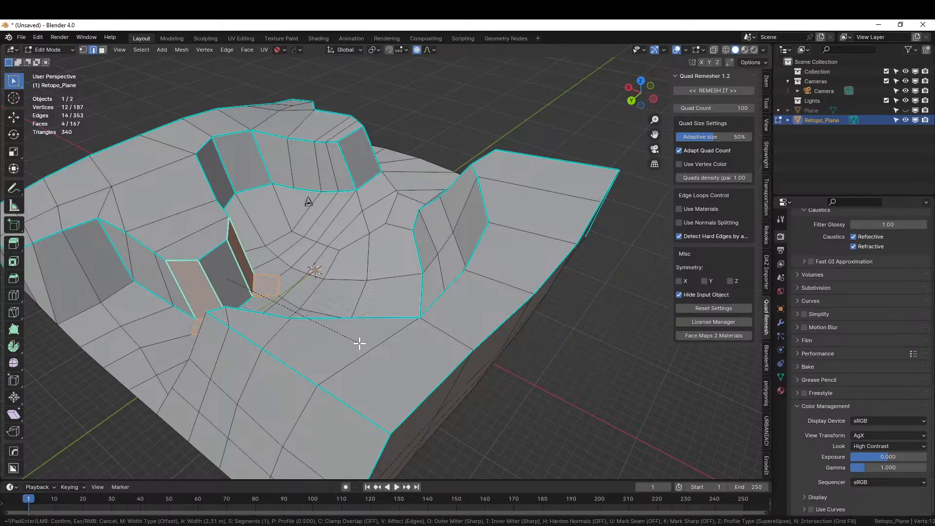
click(360, 343)
Step: Bevel the two sloping corner edges of the lower block's other outcrop with a width of about 1.7 m
middle_drag(360, 343, 343, 234)
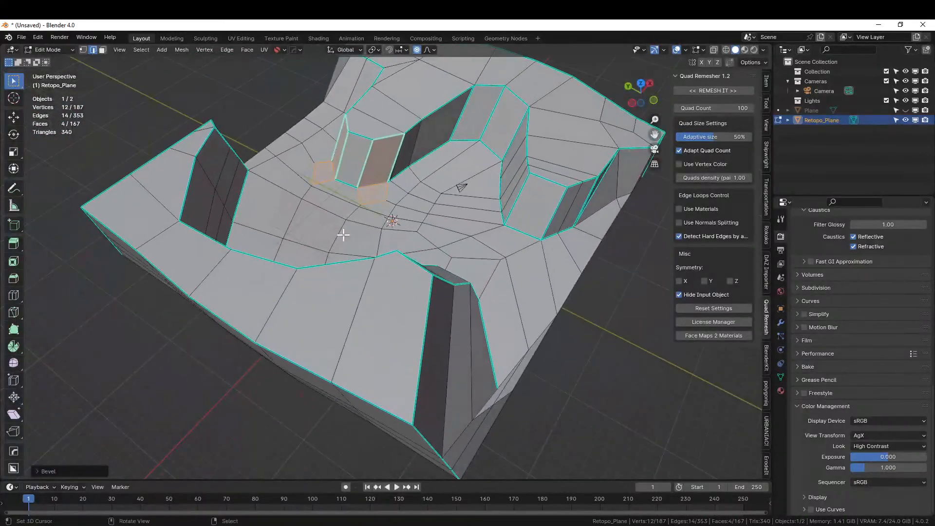
click(514, 202)
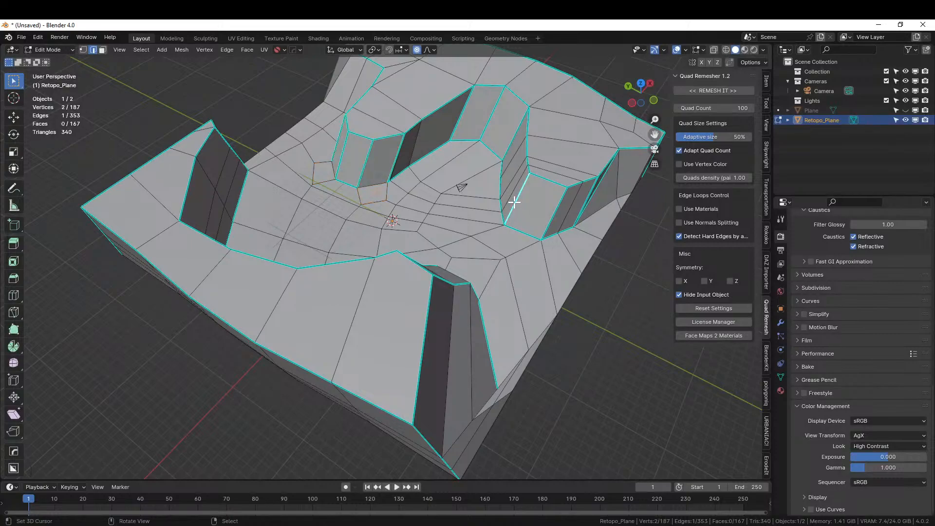
shift+click(552, 218)
key(ctrl+b)
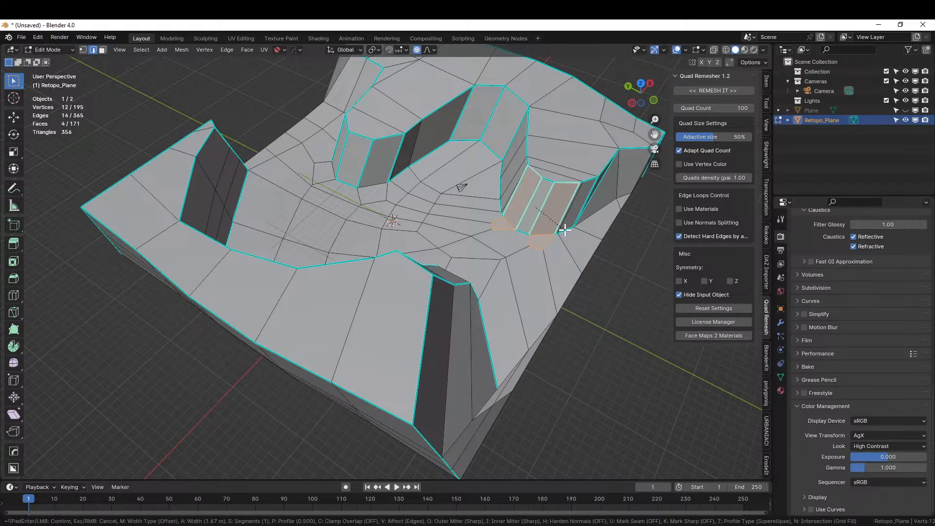
click(566, 230)
Step: Add a centred horizontal loop cut along the lower block's valley-side cliff walls
middle_drag(565, 230, 404, 274)
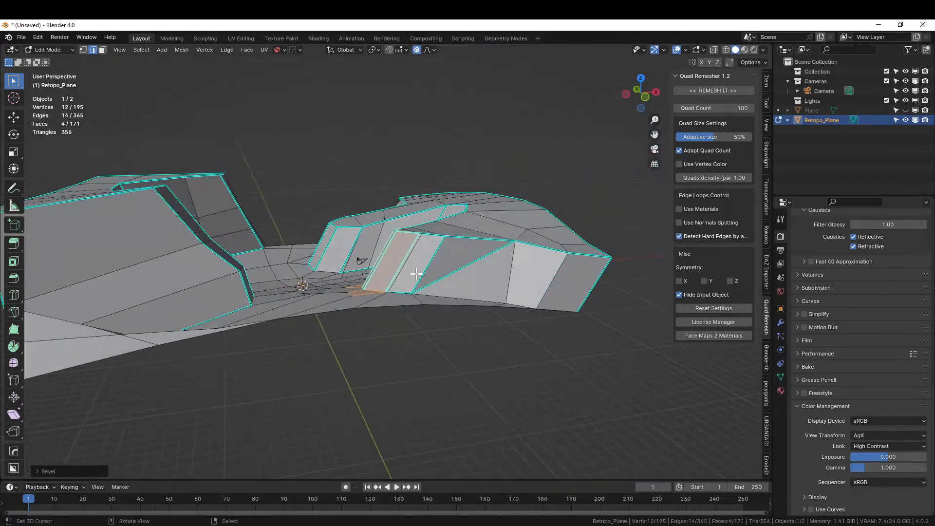
click(401, 260)
key(ctrl+r)
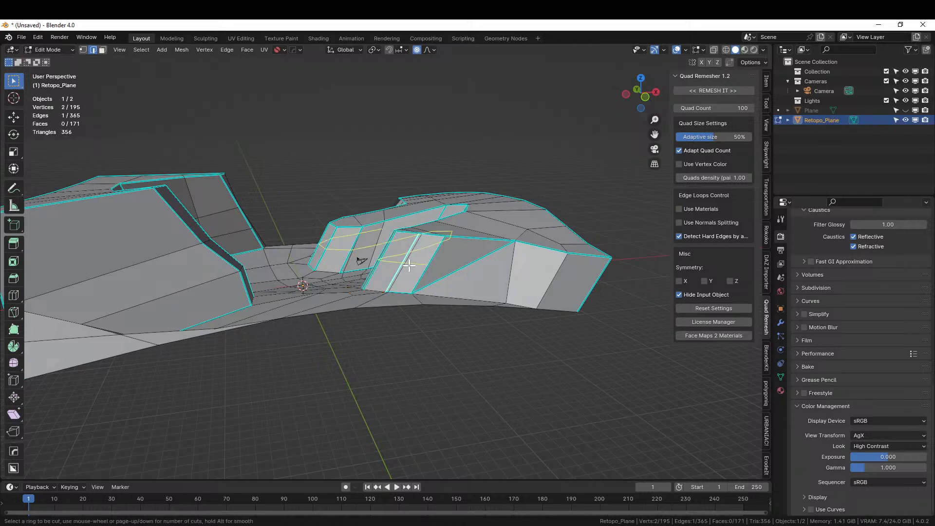
click(411, 266)
right_click(412, 267)
Step: Move a mid-height vertex of the lower block's recessed wall and pull an outcrop corner vertex towards the valley with proportional editing
middle_drag(412, 266, 463, 305)
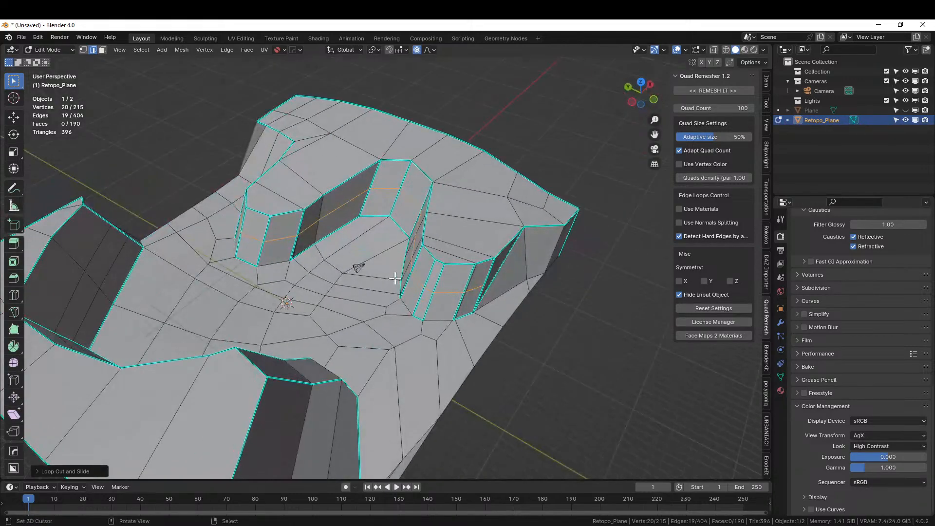
key(1)
click(396, 197)
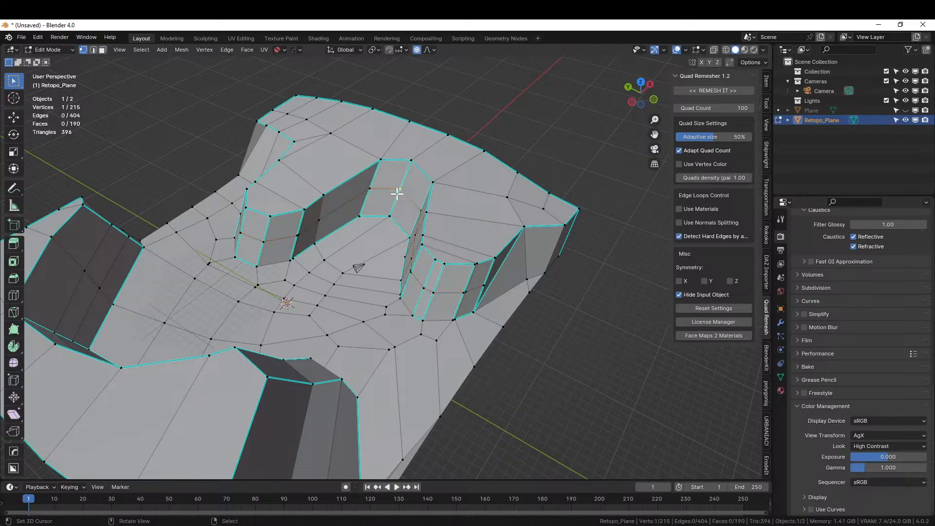
key(g)
click(387, 215)
middle_drag(410, 273, 366, 271)
key(g)
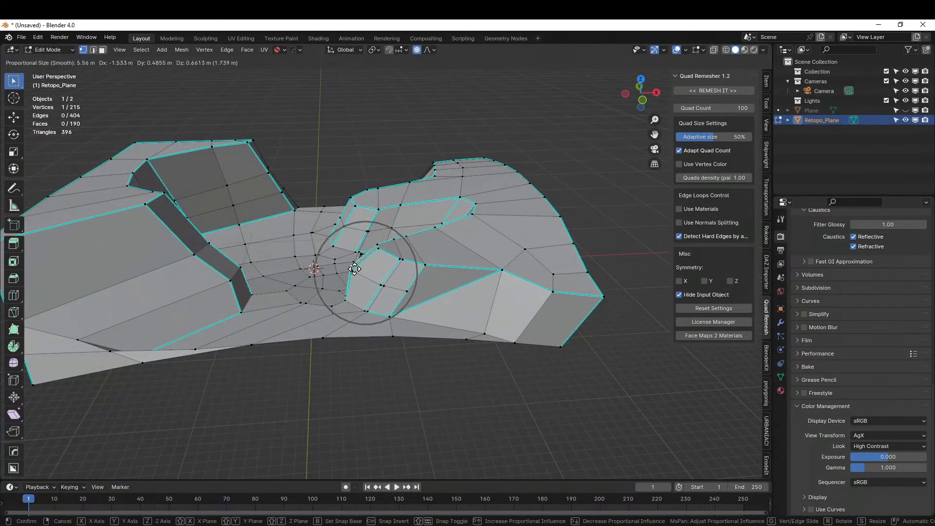
click(344, 244)
Step: Raise two vertices on the lower block's upper rim, the second by about 2.5 m with a proportional radius of about 11 m
key(g)
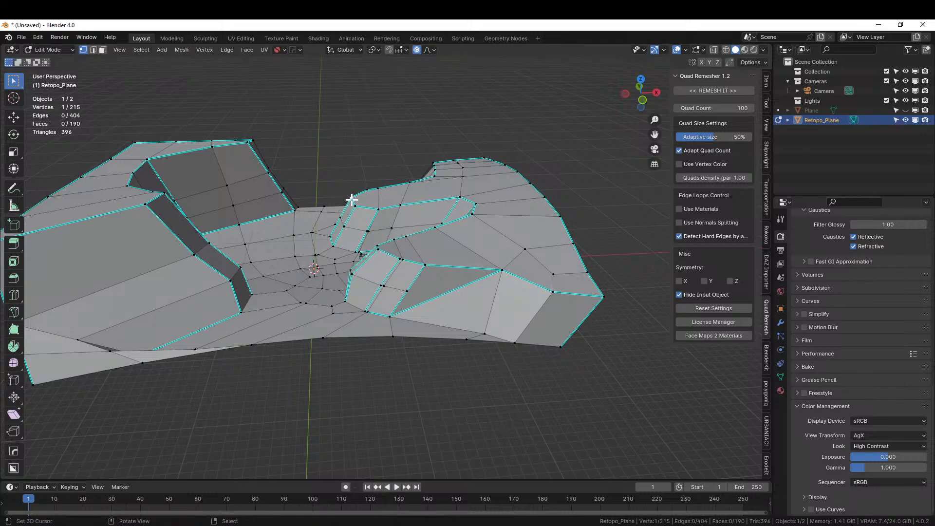
click(349, 185)
click(459, 198)
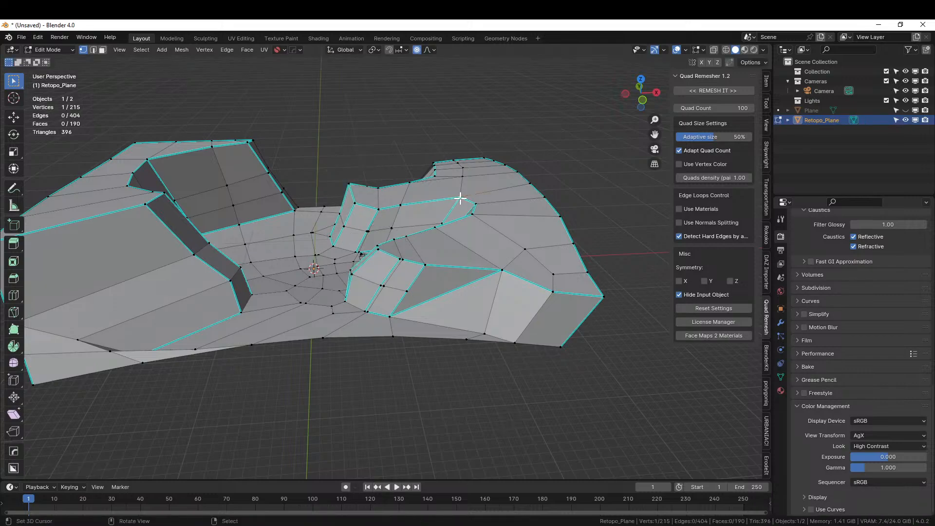
key(g)
scroll(462, 179, down, 1)
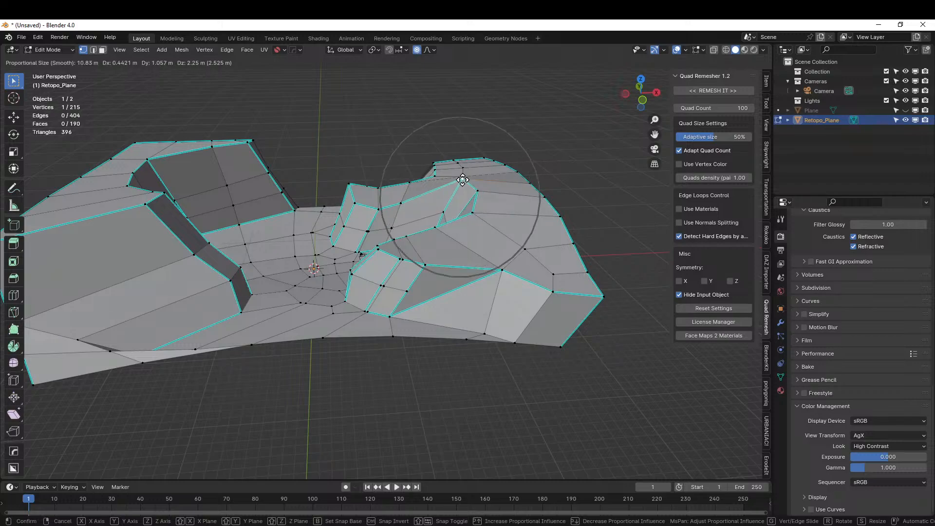
click(462, 180)
Step: Raise the vertex at the notch in the tall block's upper rim with proportional editing
middle_drag(466, 182, 457, 186)
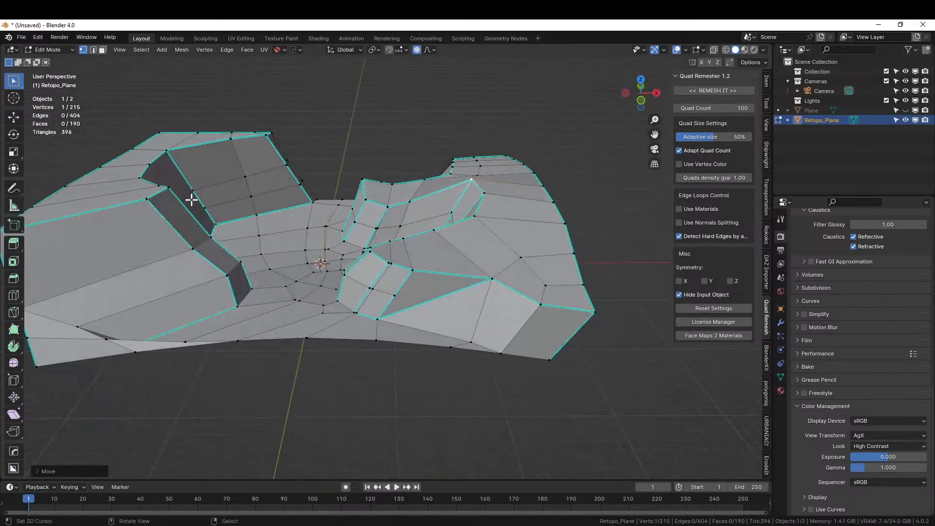
click(135, 176)
key(g)
click(159, 144)
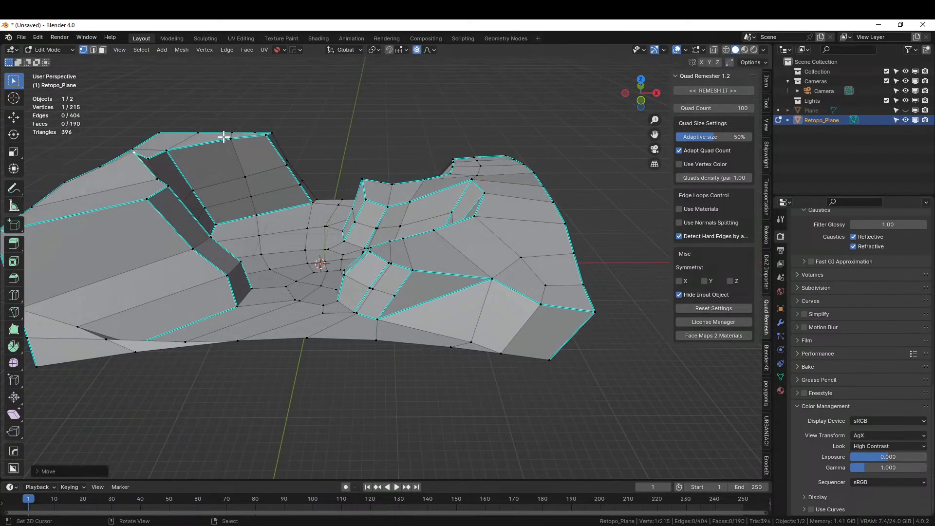
Step: Move the vertex beside the notch in the tall block's rim and shift a lower block rim vertex outwards with proportional editing
key(g)
click(209, 116)
middle_drag(208, 117, 58, 155)
middle_drag(425, 246, 240, 247)
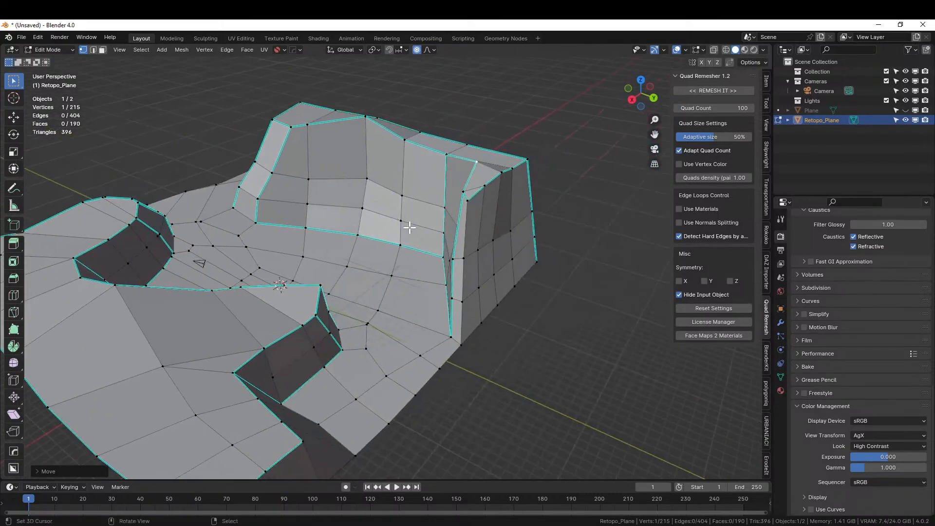
middle_drag(409, 227, 381, 278)
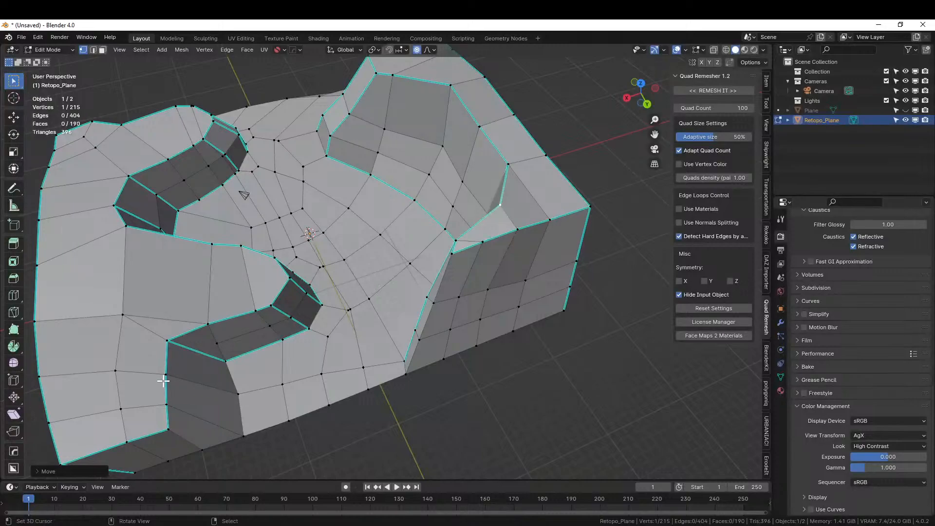
key(g)
click(194, 370)
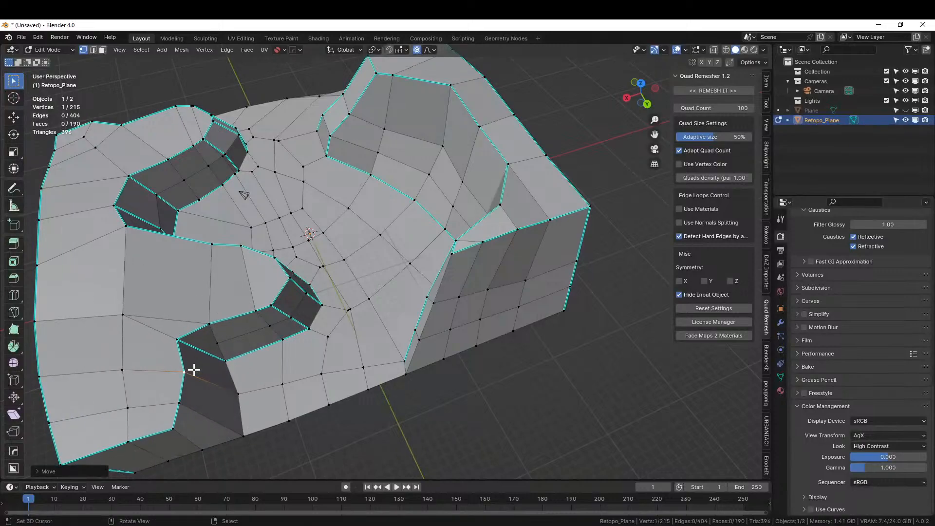
Step: Raise two vertices on the valley's open border by about 3 m with a proportional radius of about 8 m, and leave Edit Mode
middle_drag(284, 354, 323, 363)
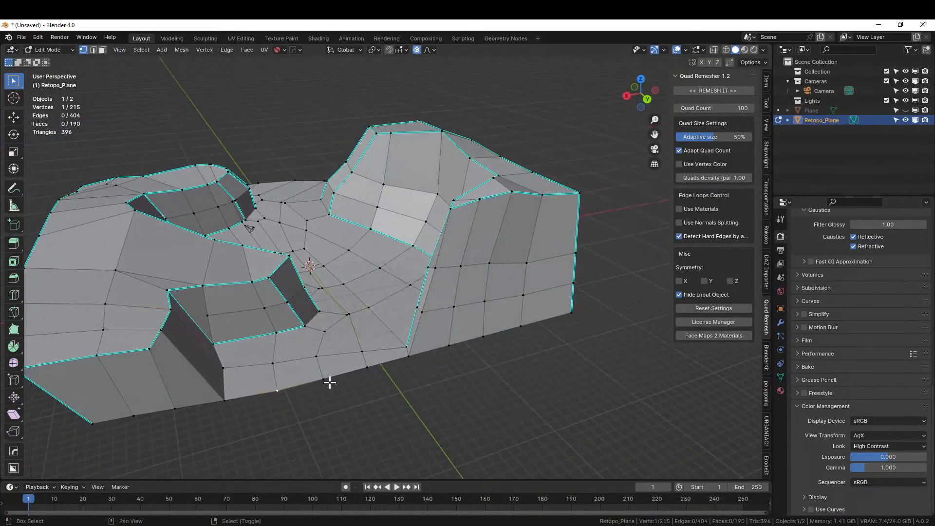
key(g)
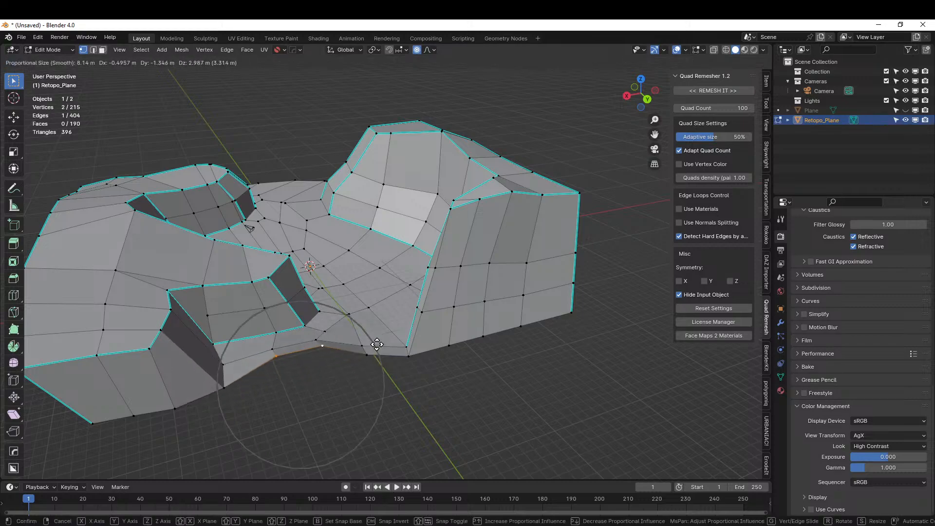
click(381, 337)
middle_drag(381, 337, 290, 272)
key(Tab)
scroll(547, 334, down, 5)
scroll(389, 341, up, 3)
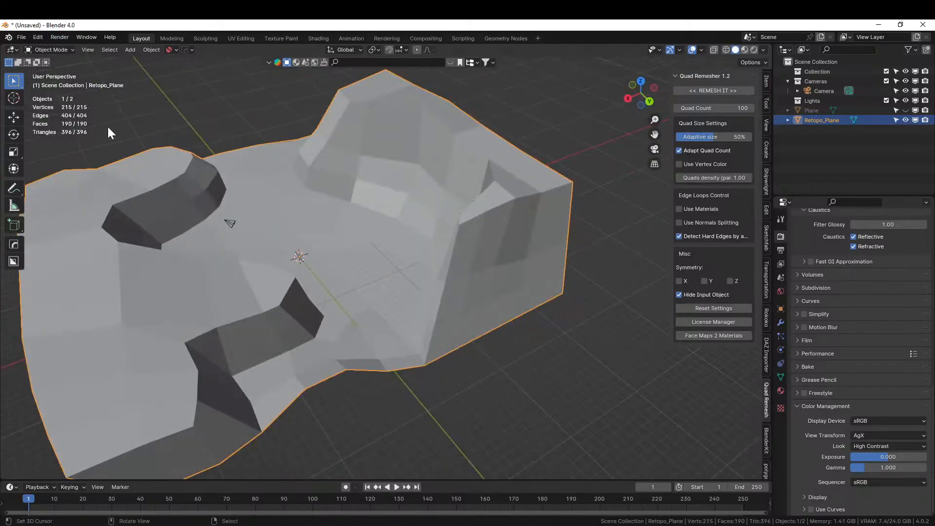
Step: Start saving the file under a new name and create the folder "240111-1 Livestream CyberInfection" inside "000 2024 Paintings"
click(22, 37)
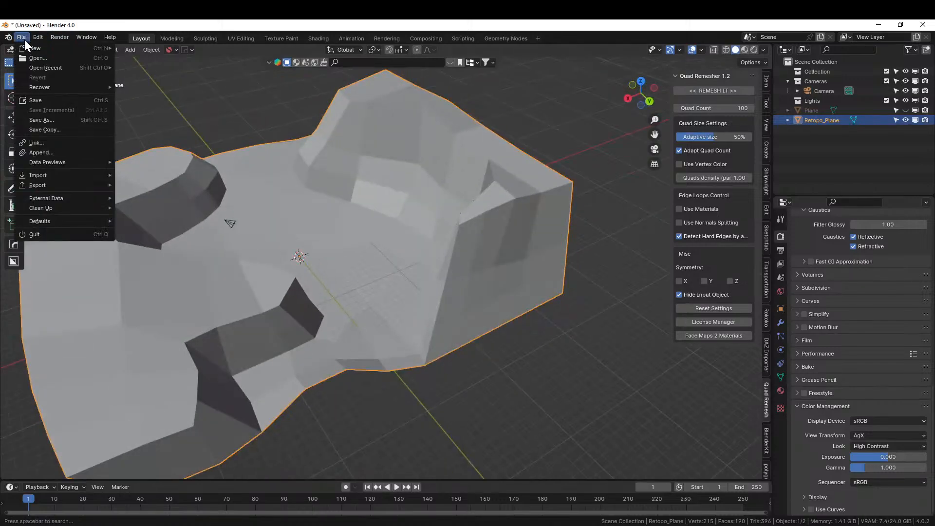
click(43, 120)
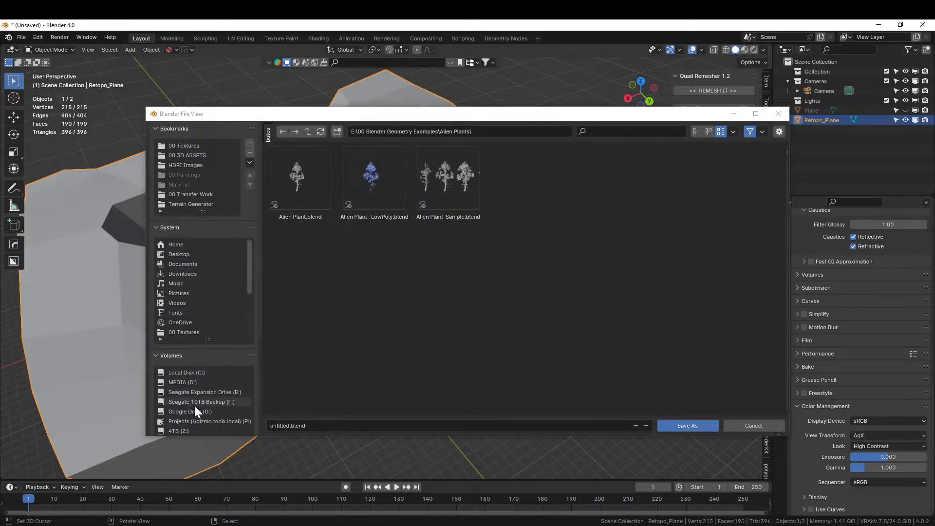
scroll(216, 417, down, 2)
click(206, 381)
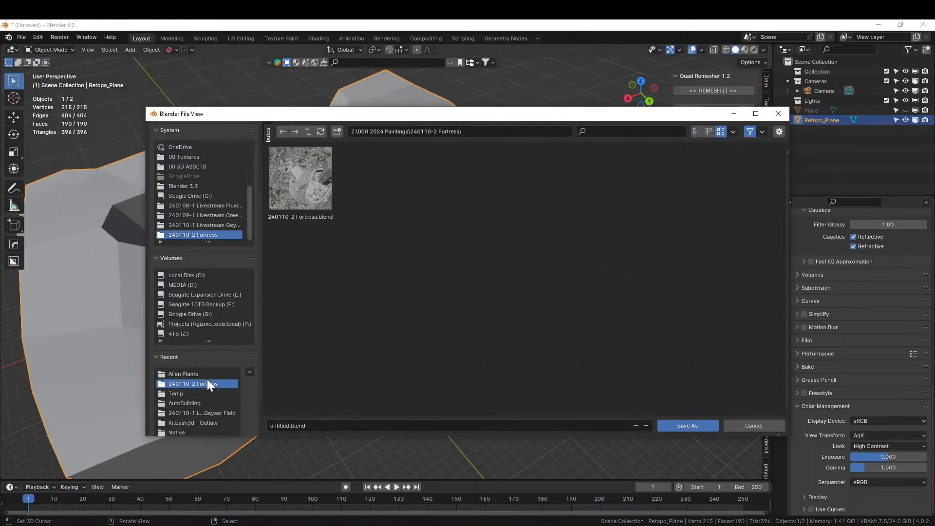
click(308, 129)
click(337, 131)
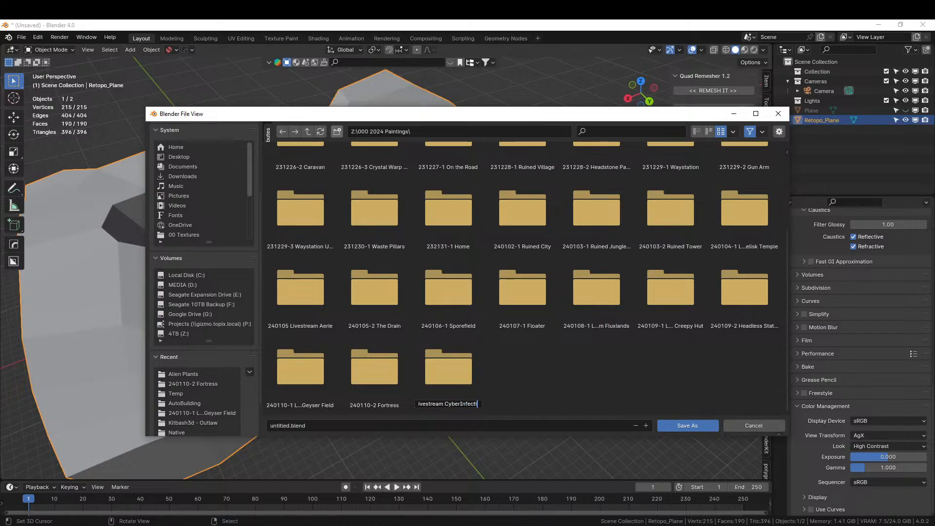
text(on)
key(Return)
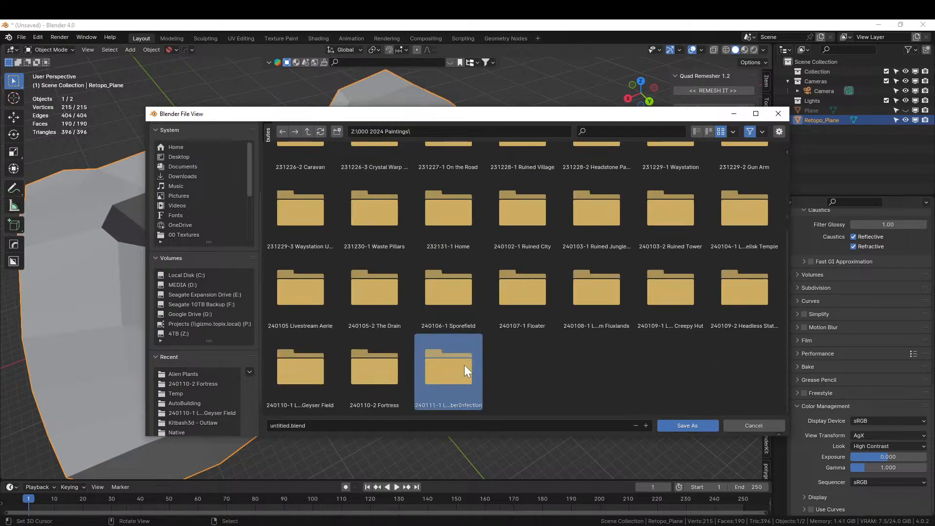
Step: Save the file as "240111-1 Livestream Cyber Infection" inside the new CyberInfection folder
double_click(452, 363)
click(324, 425)
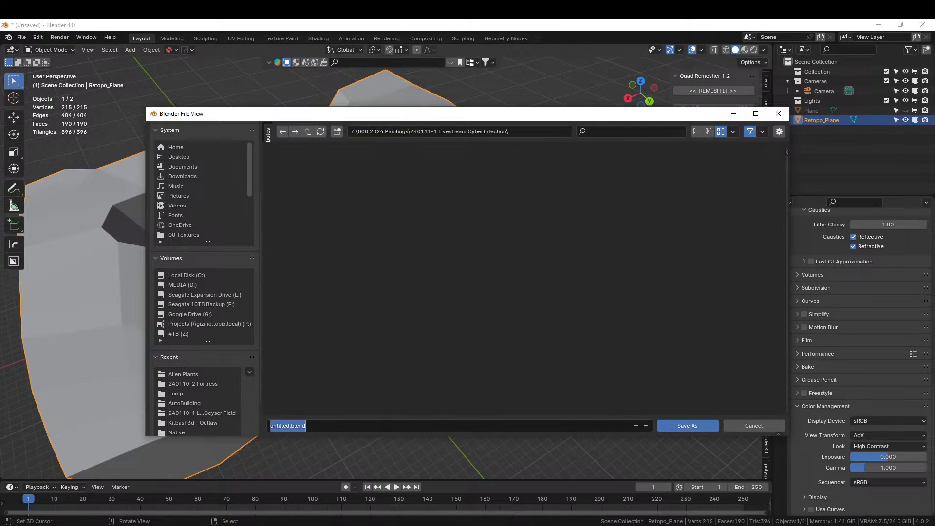
text(24)
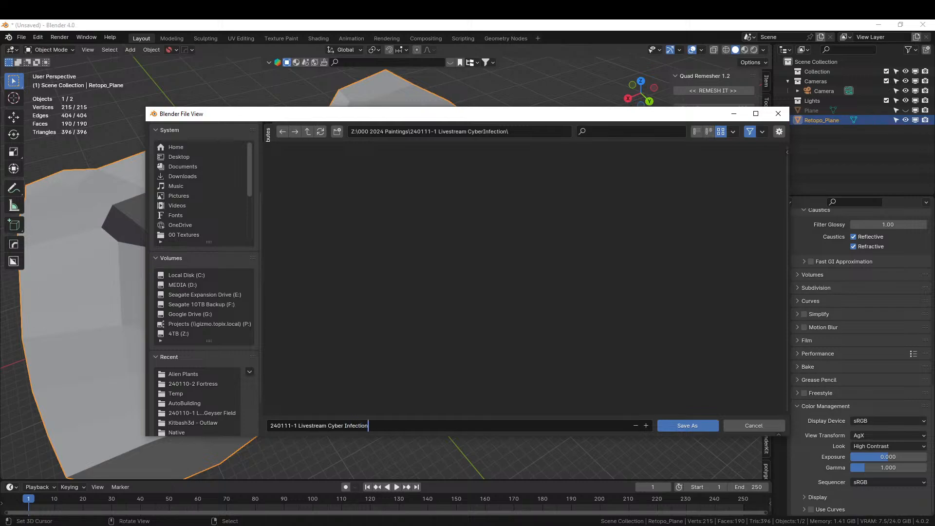
key(Return)
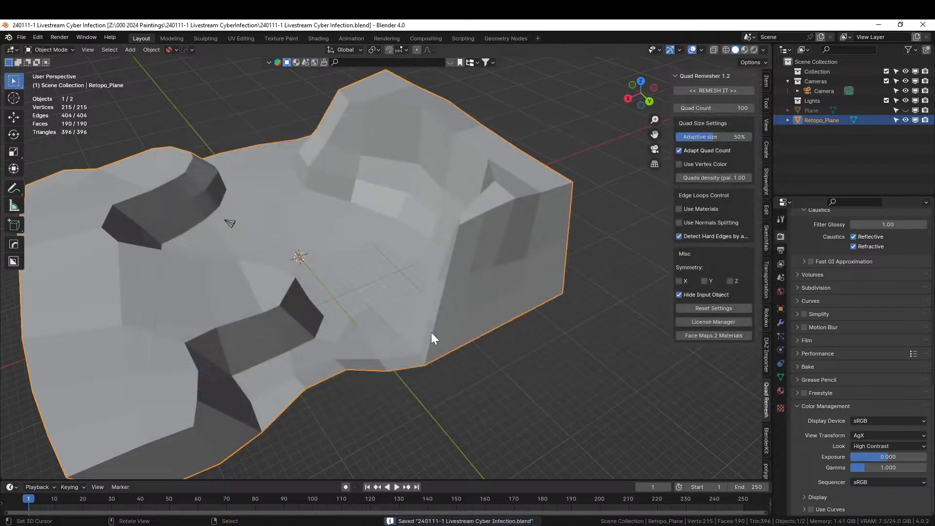
Step: Add a vertical loop cut through the end section of the tall block's valley-side cliff wall in Edit Mode
middle_drag(369, 363, 475, 358)
key(Tab)
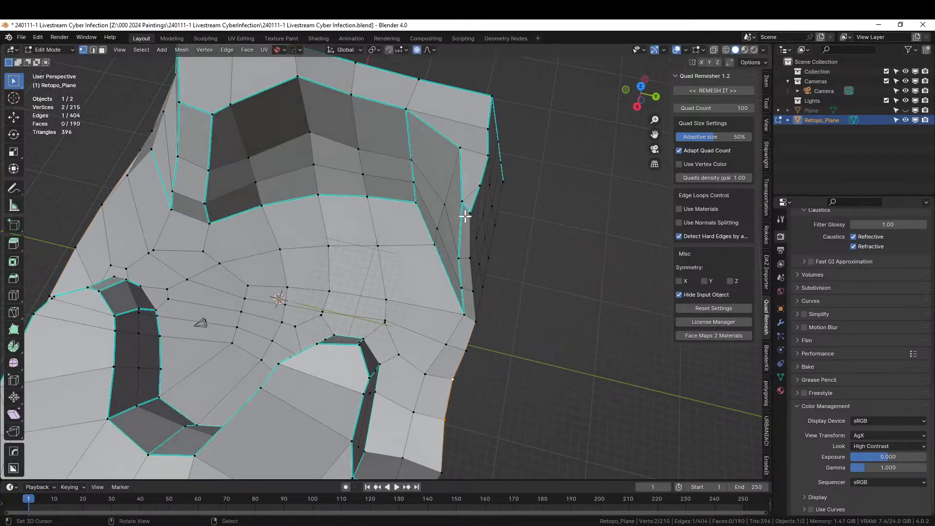
middle_drag(463, 212, 416, 223)
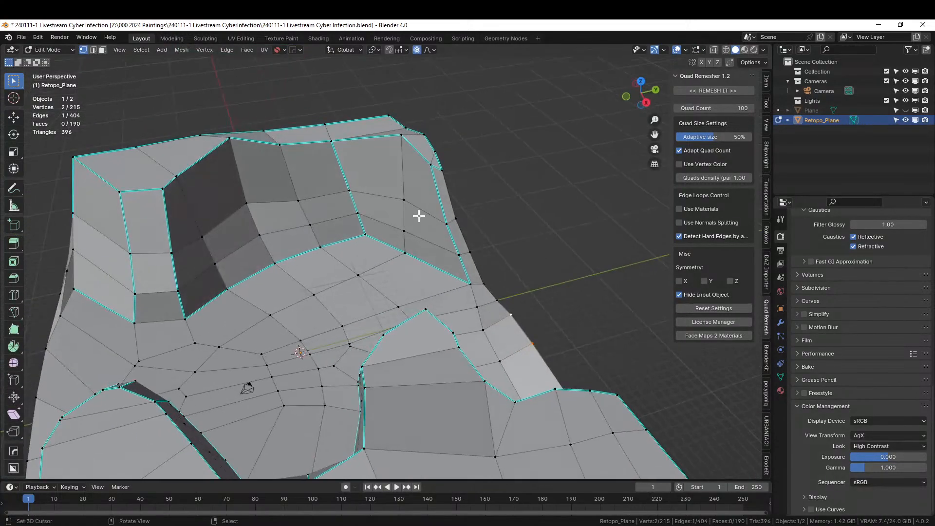
key(2)
key(ctrl+r)
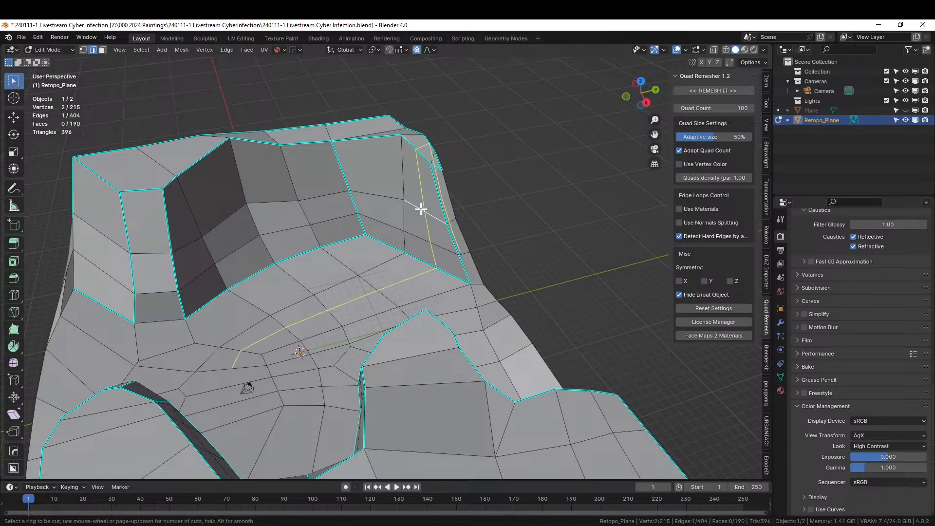
click(421, 209)
key(1)
Step: Pull the new loop's mid-height vertex out from the tall cliff wall, reducing the proportional radius to about 4.6 m
click(450, 217)
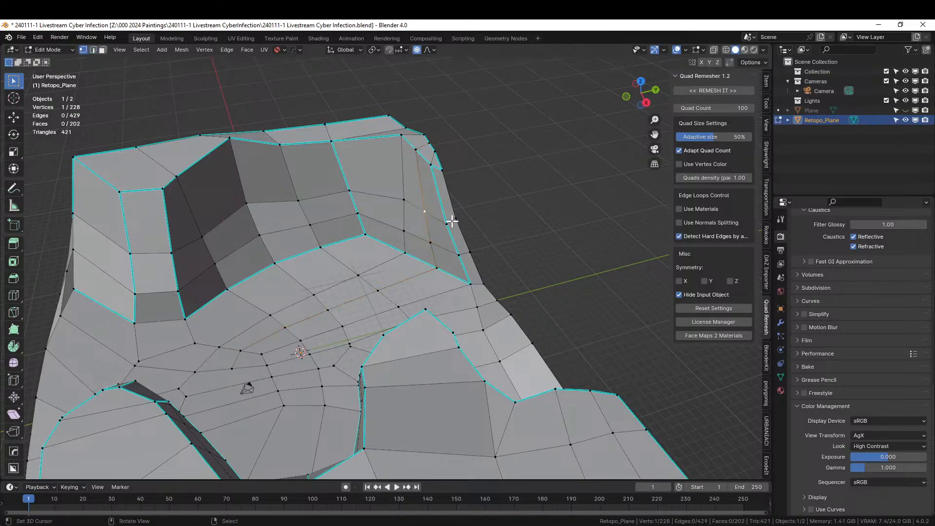
middle_drag(451, 217, 396, 228)
key(g)
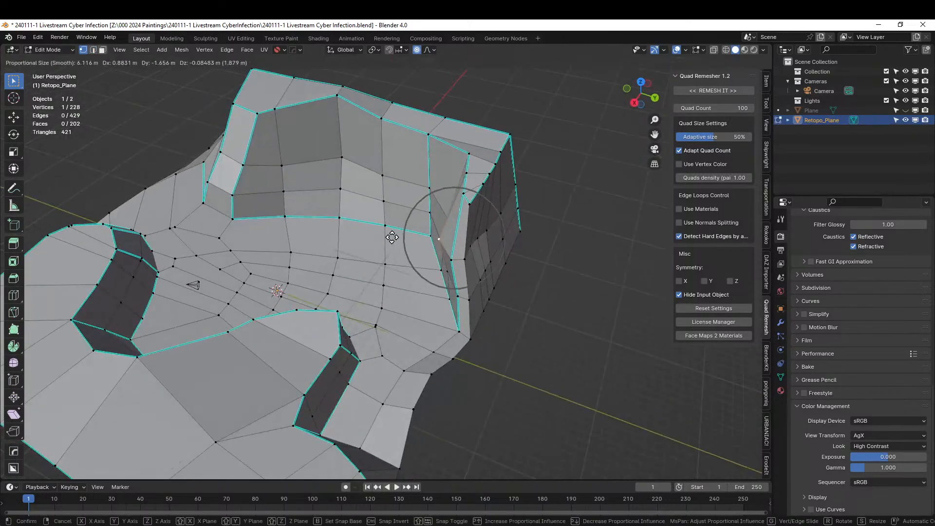
scroll(387, 240, up, 6)
click(386, 242)
Step: Pull the loop's base vertex and the vertex above it outwards to continue the cliff bulge, and return to Object Mode
middle_drag(386, 242, 436, 208)
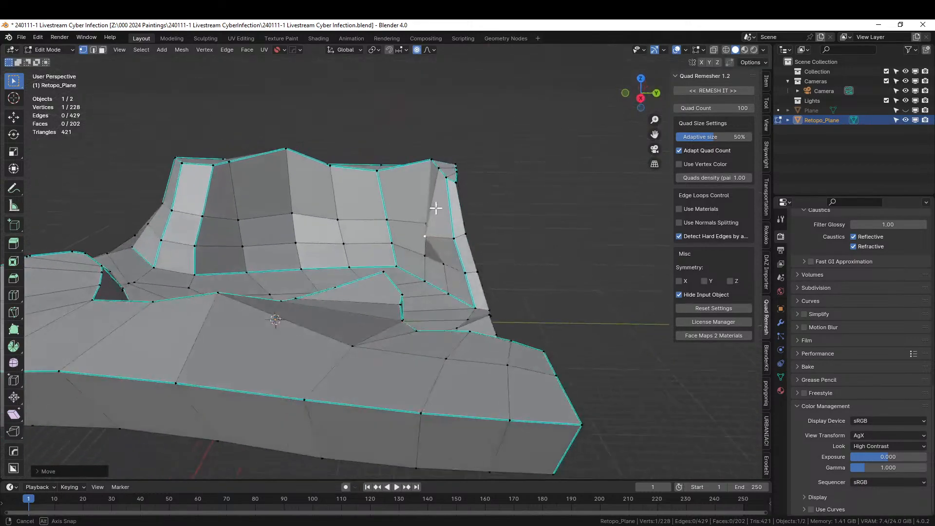
key(g)
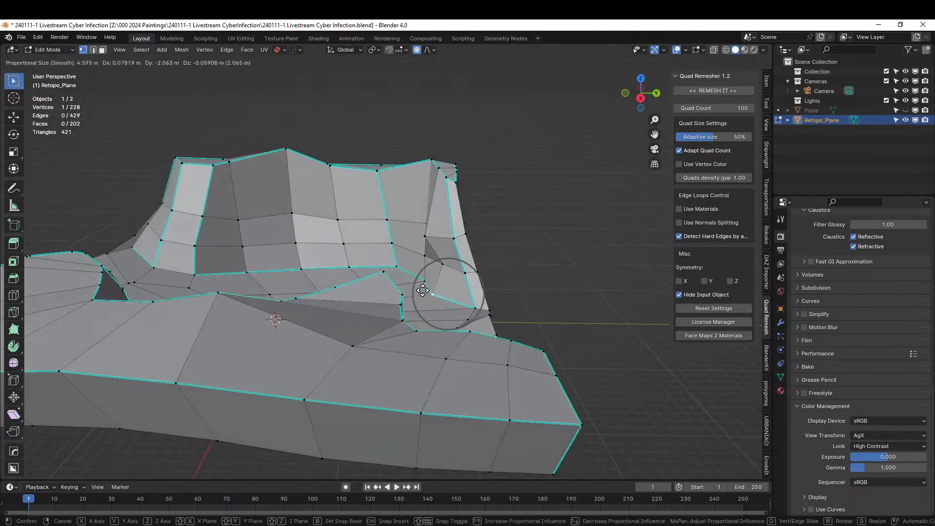
click(419, 290)
key(g)
click(417, 261)
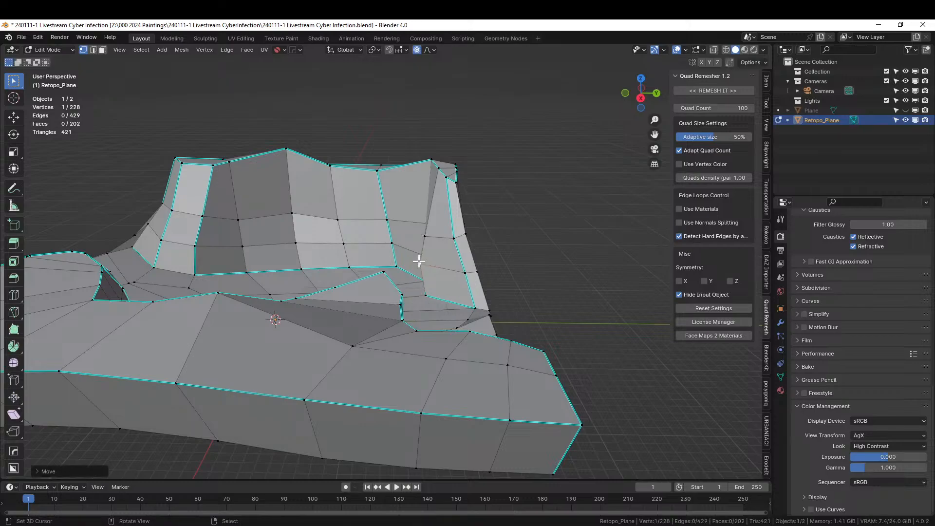
middle_drag(417, 261, 346, 337)
key(Tab)
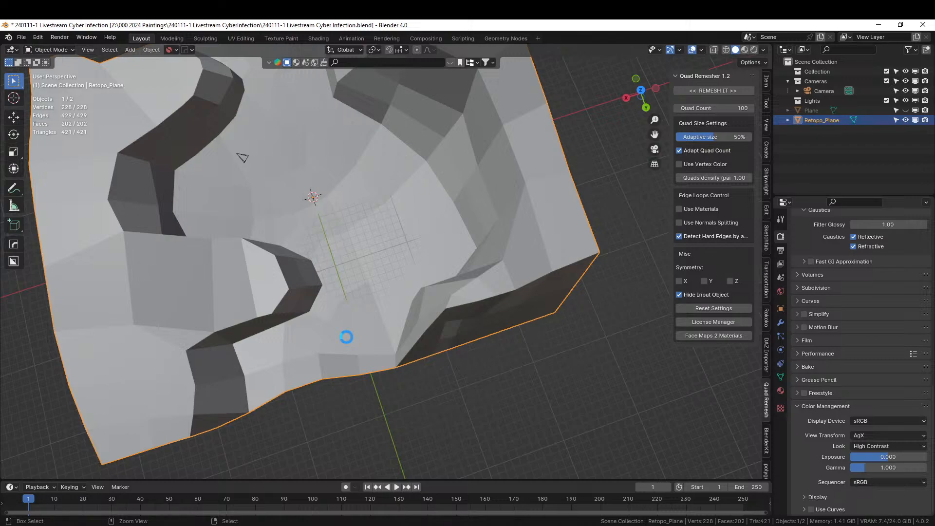
Step: Append the Terrain node group from AutoRockyDesert.blend in the Terrain Generator folder
key(F4)
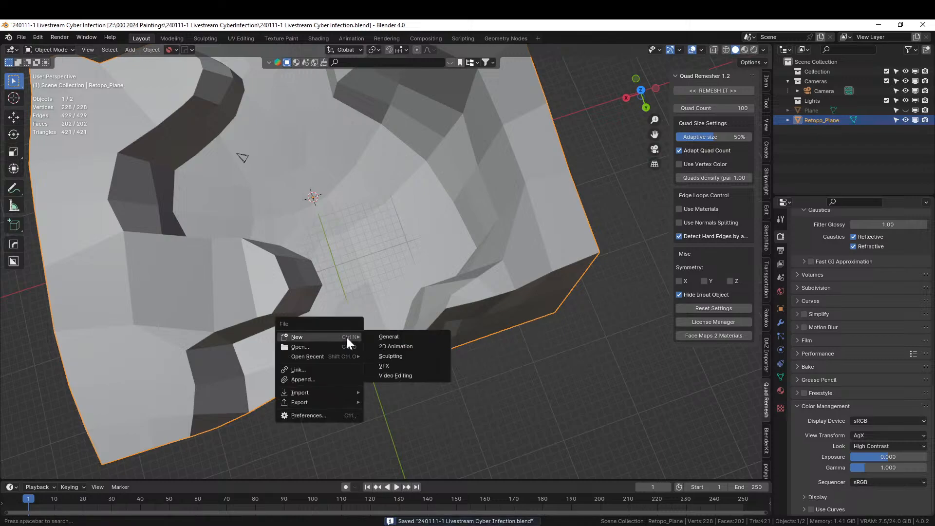
click(314, 378)
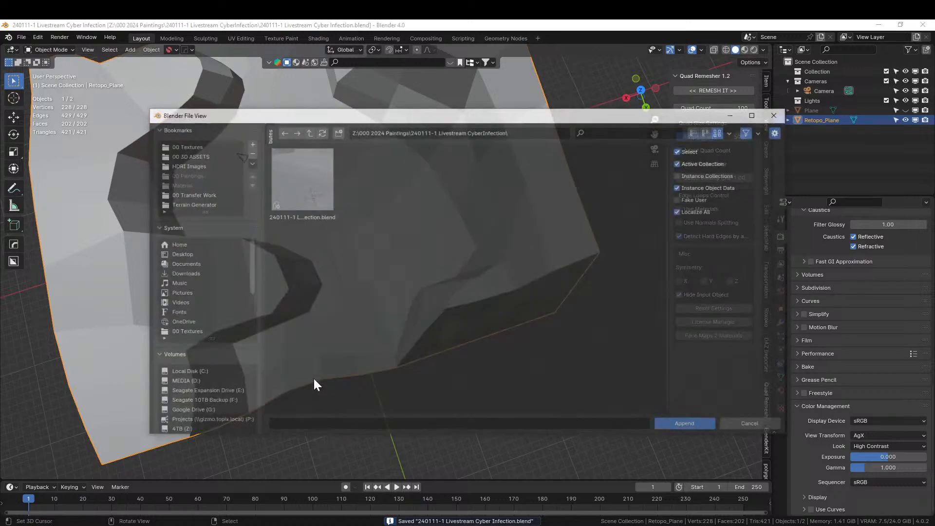
click(197, 203)
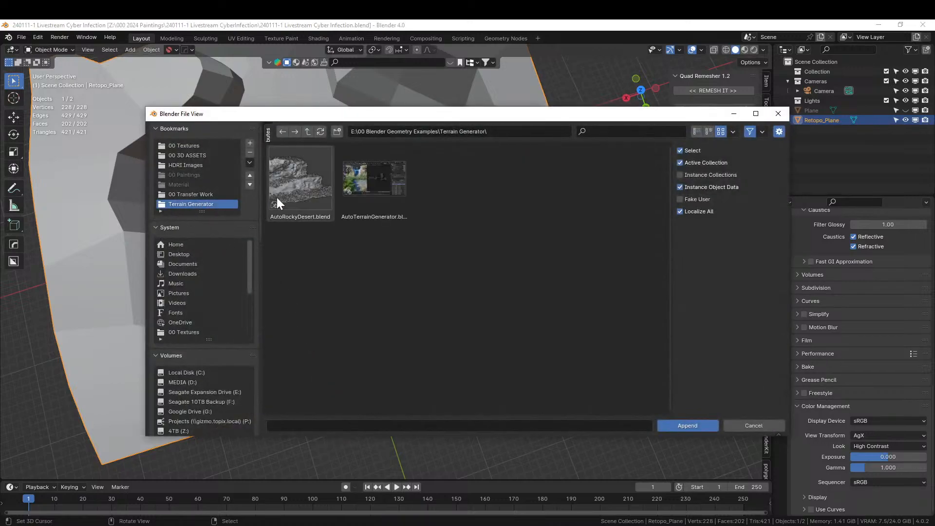
double_click(294, 196)
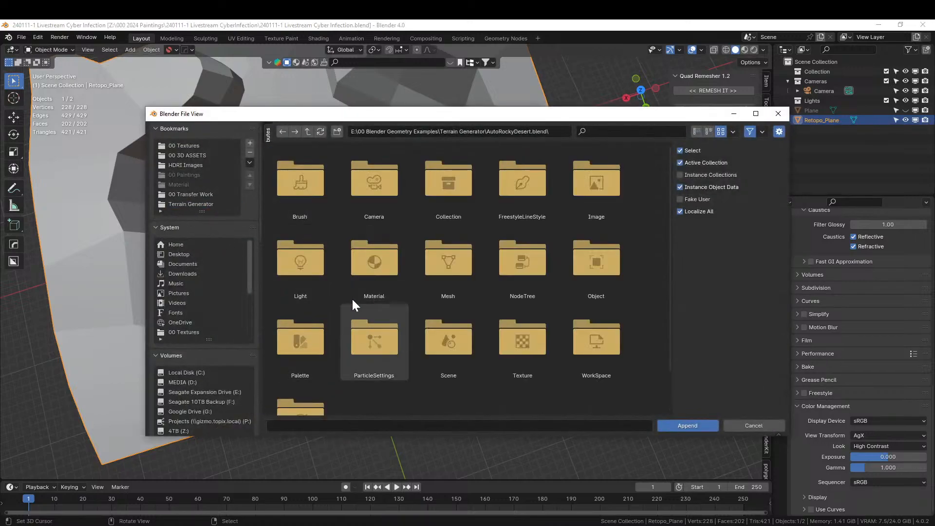
click(518, 265)
double_click(518, 265)
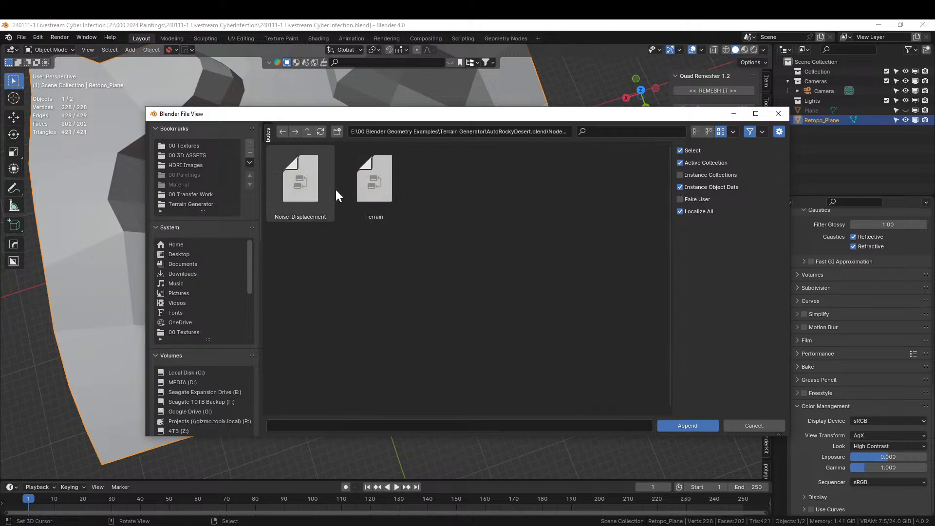
click(370, 185)
click(683, 428)
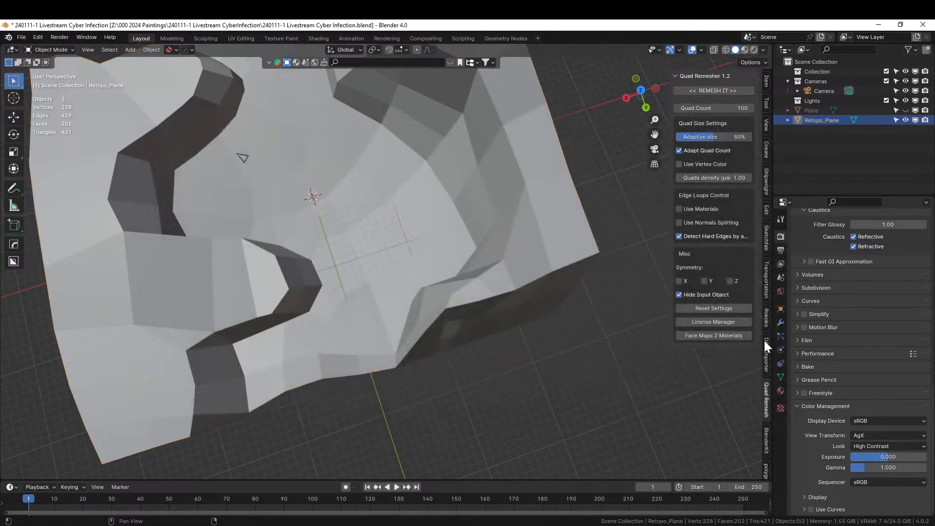
Step: Add a Geometry Nodes modifier to the terrain mesh and assign the Terrain node group to it
click(781, 322)
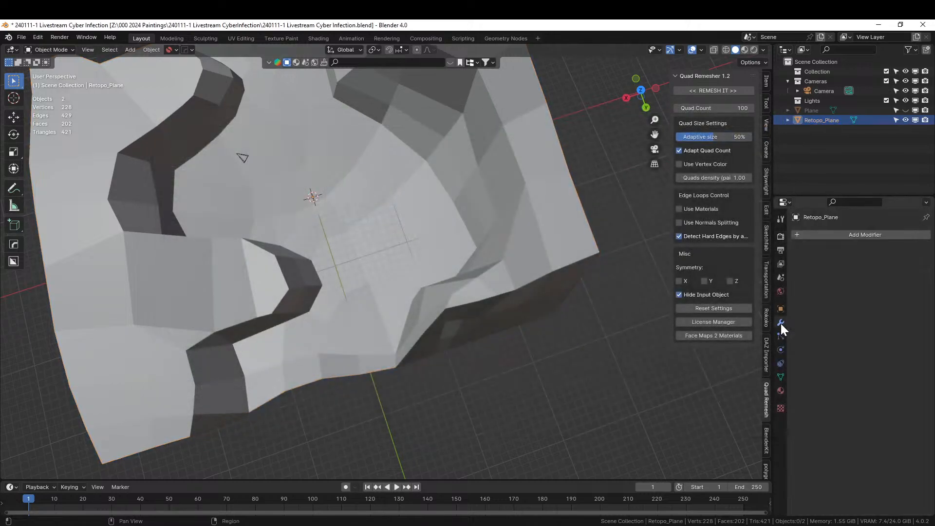
click(814, 232)
click(773, 246)
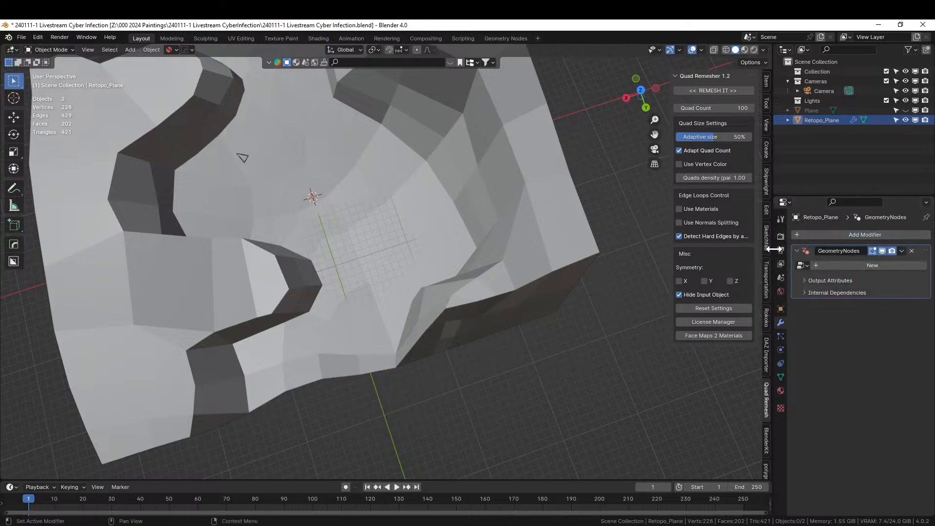
click(802, 265)
click(705, 281)
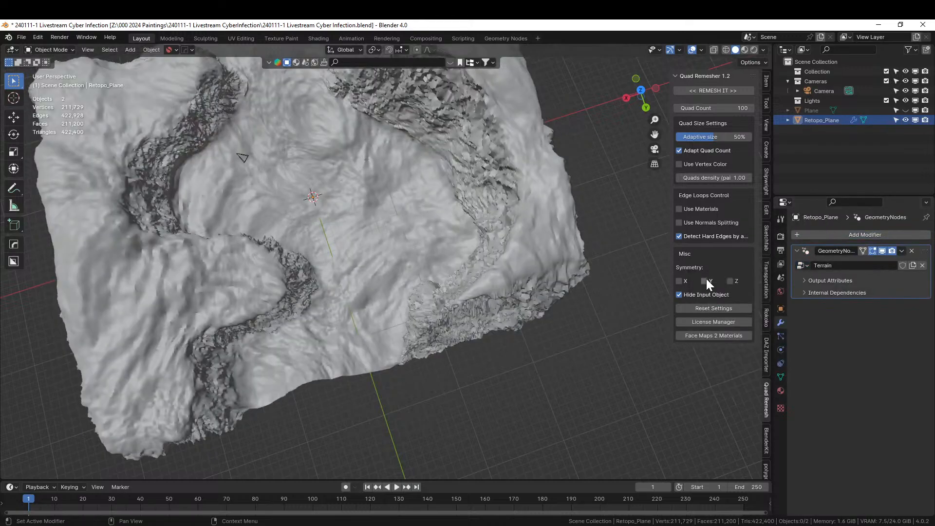
middle_drag(467, 273, 384, 335)
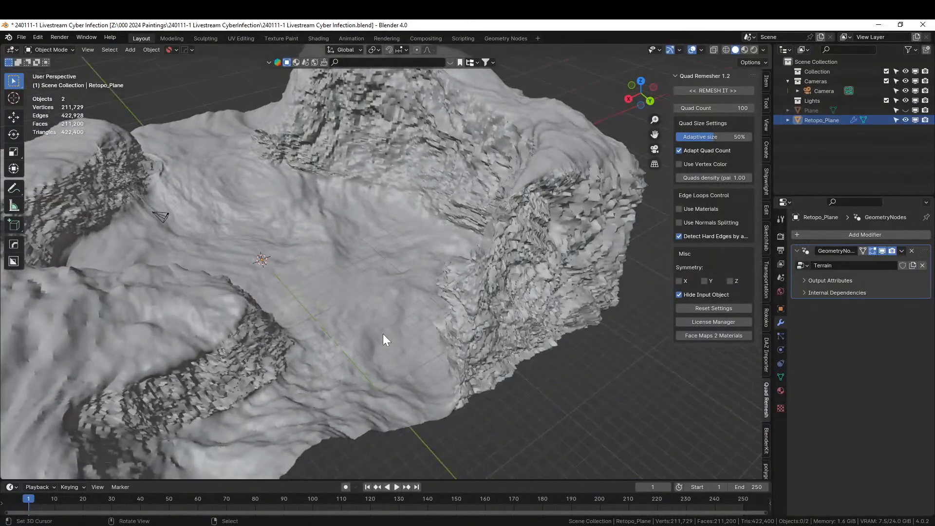
Step: Switch to the Geometry Nodes workspace and frame the whole Terrain node tree
click(497, 38)
scroll(504, 228, down, 2)
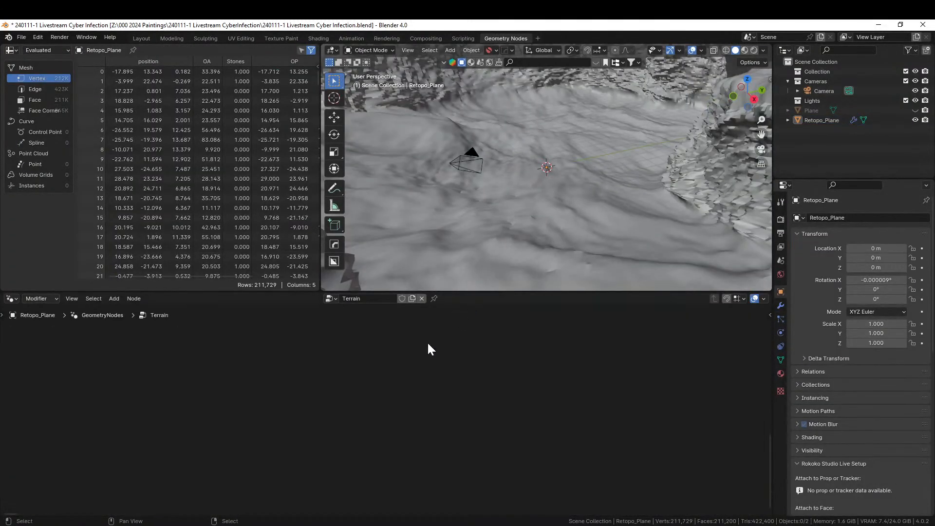
key(Home)
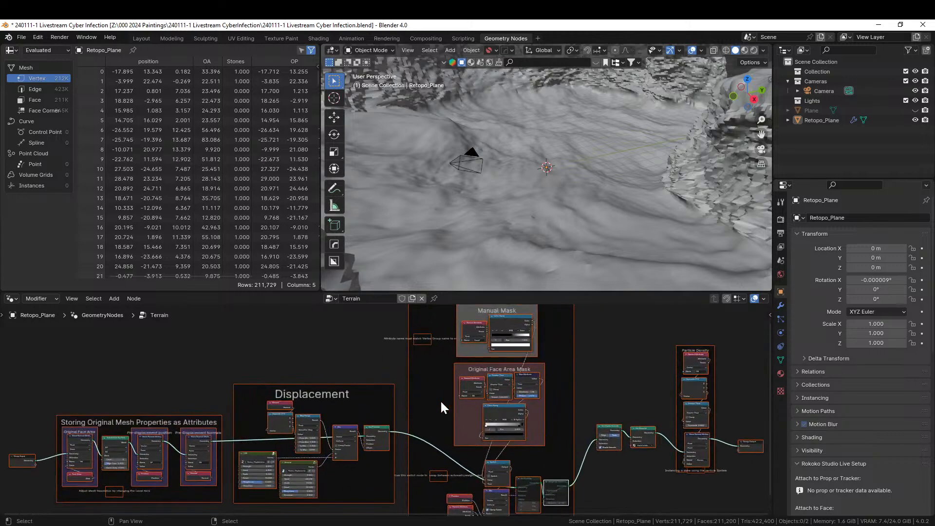
Step: Set the Cliff displacement node's Strength to 3 and its Roughness to 0.55
scroll(440, 399, up, 6)
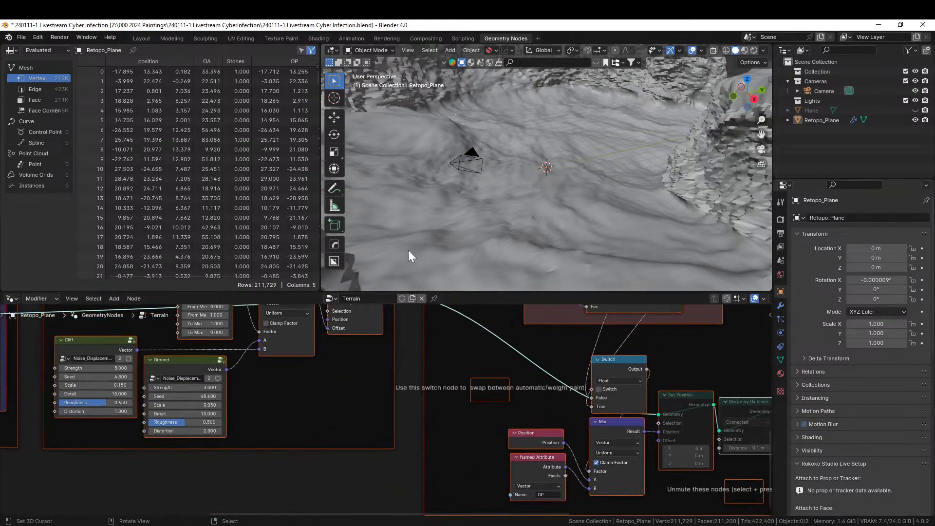
scroll(450, 212, down, 4)
middle_drag(346, 390, 429, 433)
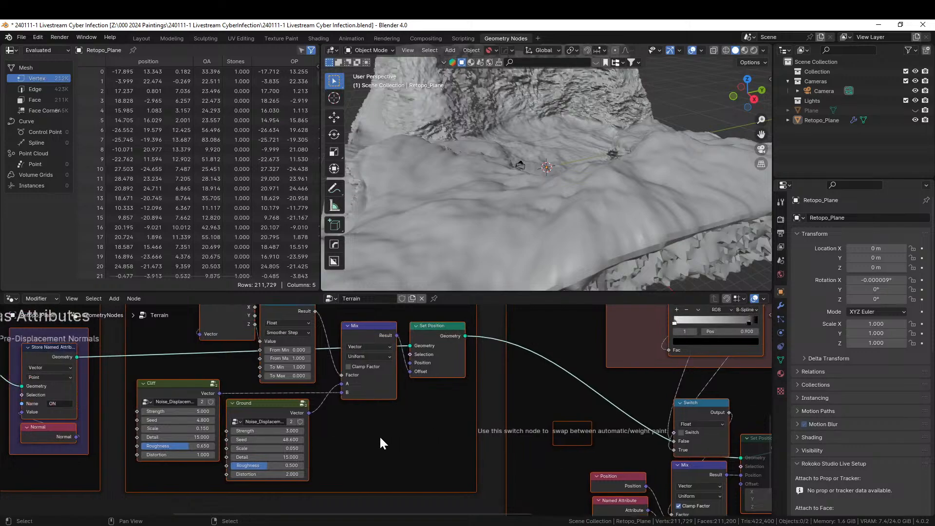
double_click(198, 411)
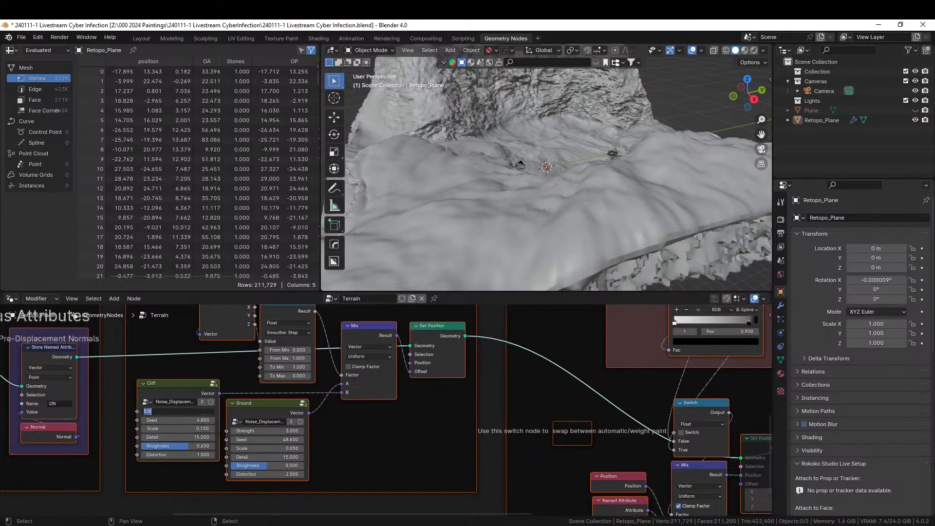
key(Return)
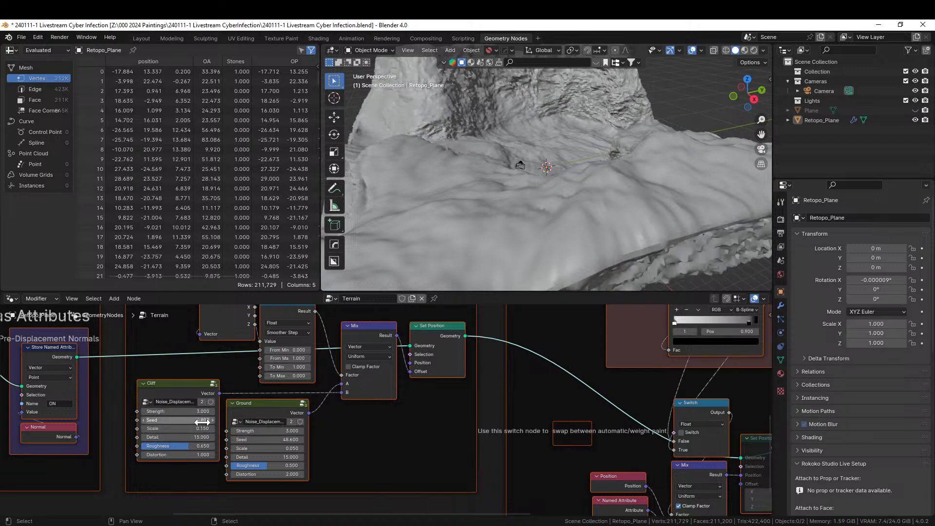
double_click(206, 448)
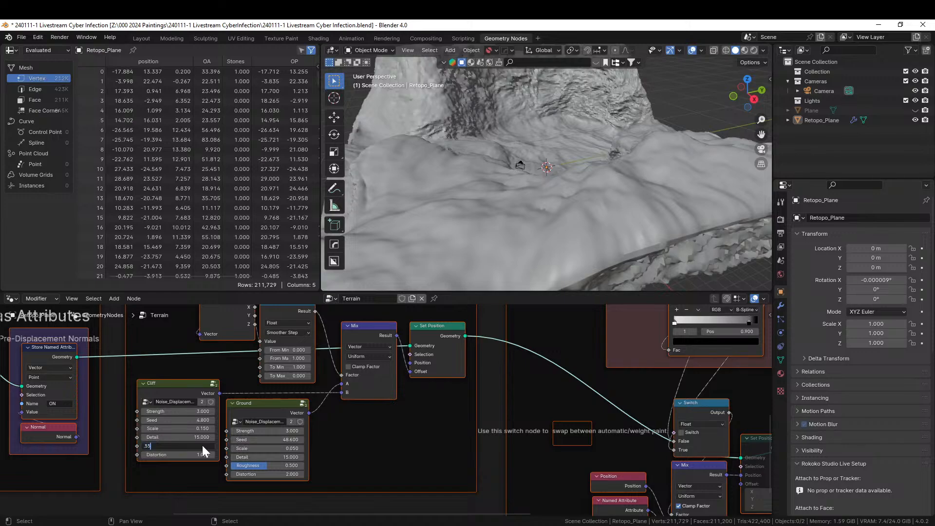
text(.55)
key(Return)
Step: Return to the Layout workspace, enter Edit Mode on the terrain, and hide its Geometry Nodes modifier in the viewport
scroll(509, 142, down, 8)
middle_drag(539, 160, 372, 173)
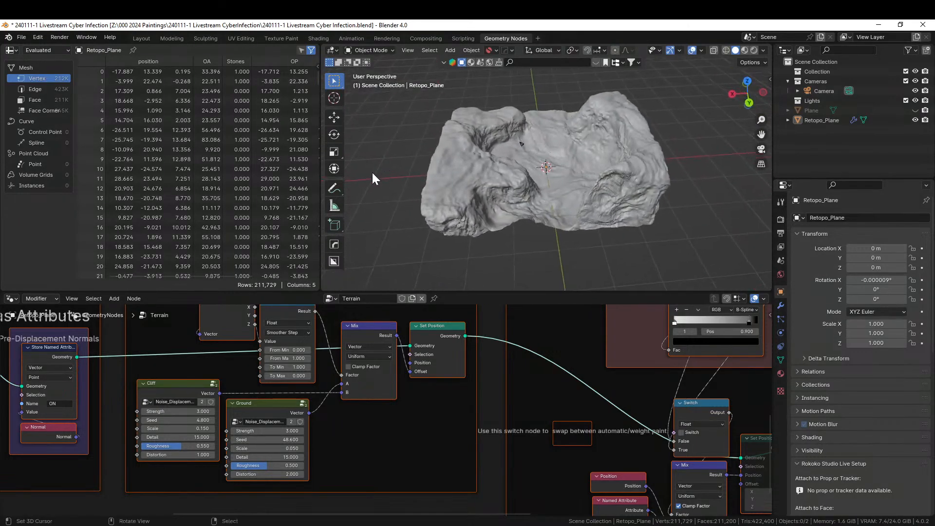
click(141, 39)
middle_drag(539, 285, 507, 278)
key(Tab)
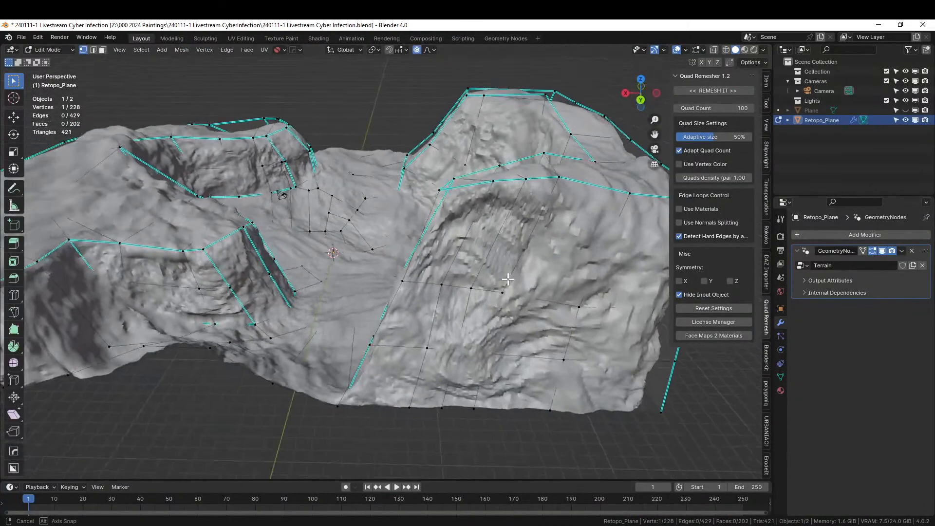
click(882, 251)
Step: In face select mode, circle-select all faces of two adjoining outer side walls of the terrain, down to the bottom row
middle_drag(559, 304, 520, 316)
key(c)
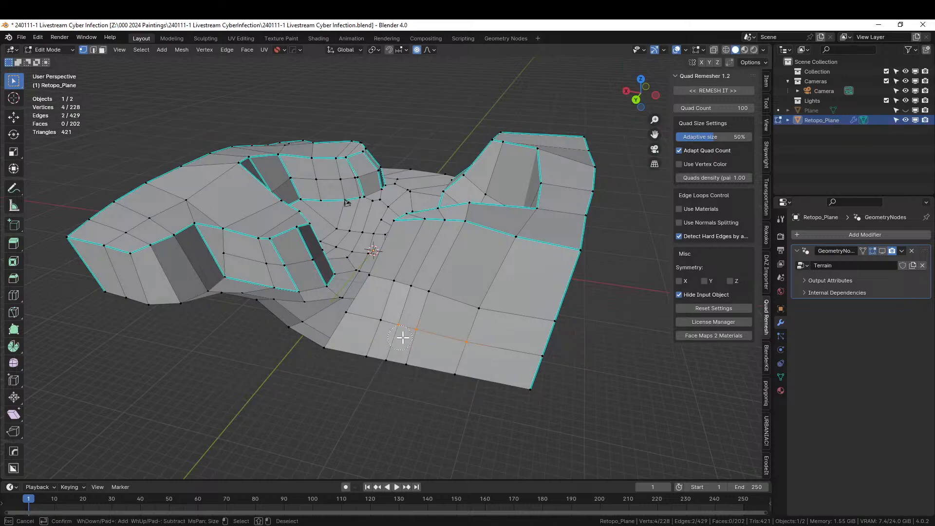
key(Escape)
key(c)
drag(492, 338, 380, 336)
mouse_move(398, 277)
mouse_down()
mouse_move(505, 277)
mouse_move(588, 328)
mouse_move(576, 334)
mouse_up()
middle_drag(576, 334, 497, 319)
scroll(494, 319, down, 2)
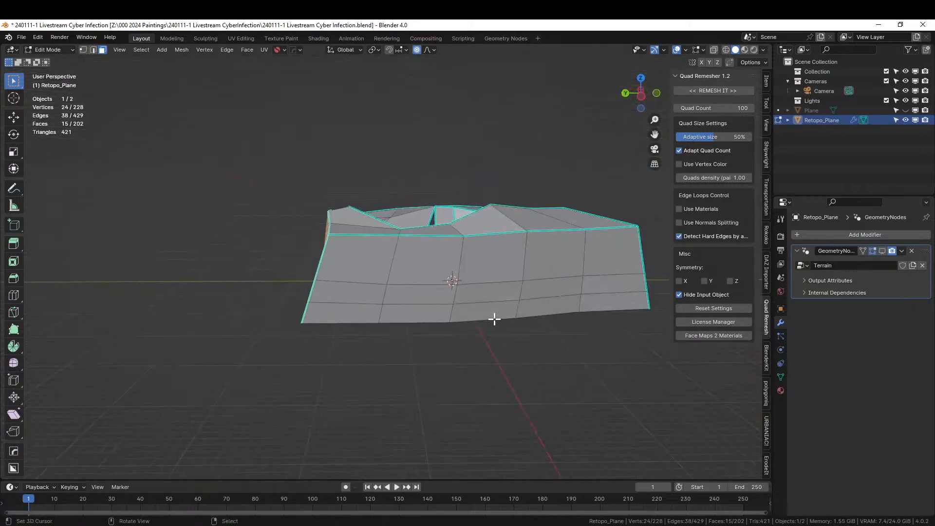
key(c)
mouse_move(345, 298)
mouse_down()
mouse_move(451, 273)
mouse_move(595, 264)
mouse_up()
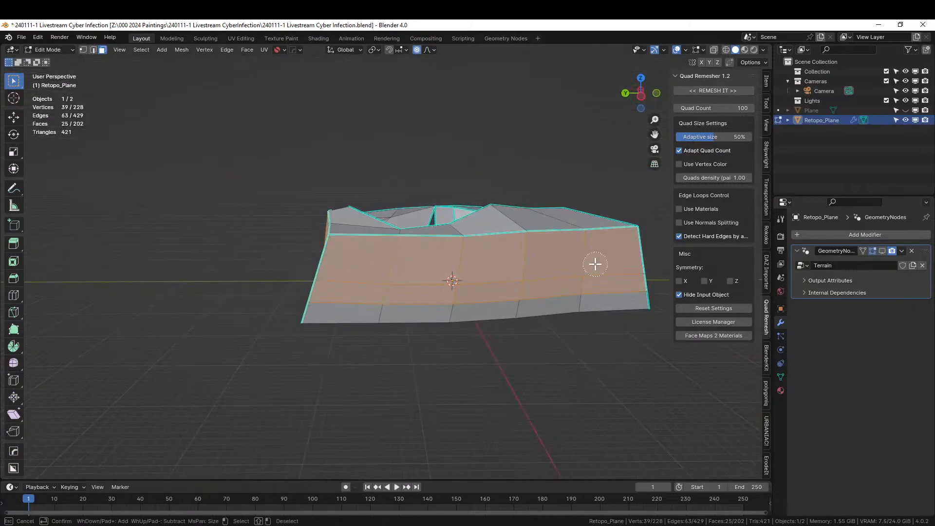
mouse_move(522, 290)
mouse_down()
mouse_move(366, 298)
mouse_move(620, 298)
mouse_up()
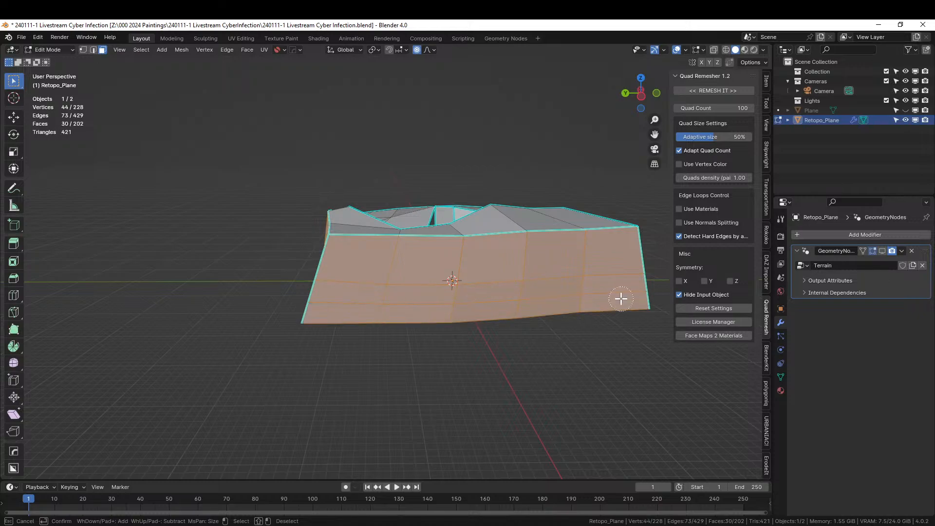
right_click(621, 326)
Step: Add the opposite outer side wall and the two end faces beside the lower cliff to the selection, and delete the selected faces
mouse_move(618, 326)
middle_down()
mouse_move(503, 326)
mouse_move(465, 350)
mouse_move(396, 320)
mouse_move(407, 319)
mouse_move(413, 324)
mouse_move(388, 330)
mouse_move(355, 324)
middle_up()
key(c)
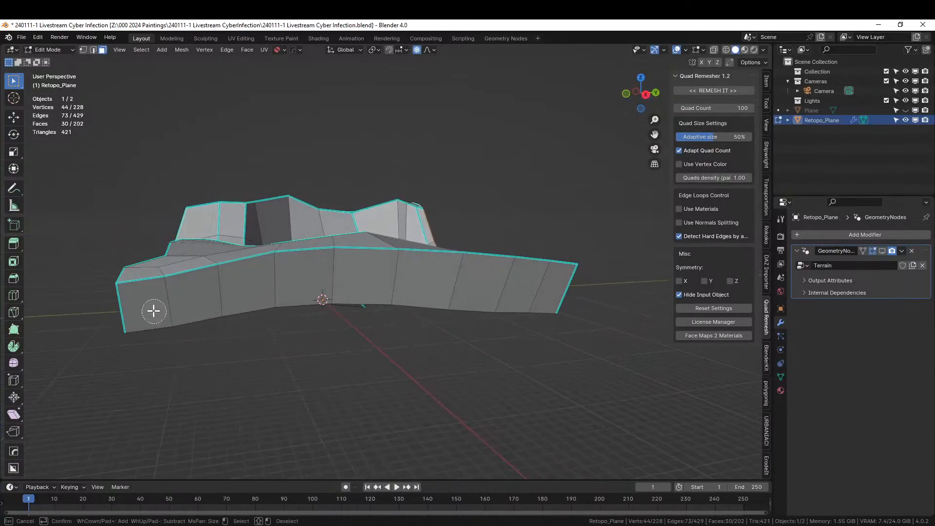
mouse_move(152, 308)
mouse_down()
mouse_move(297, 281)
mouse_move(484, 277)
mouse_move(538, 285)
mouse_move(564, 313)
mouse_up()
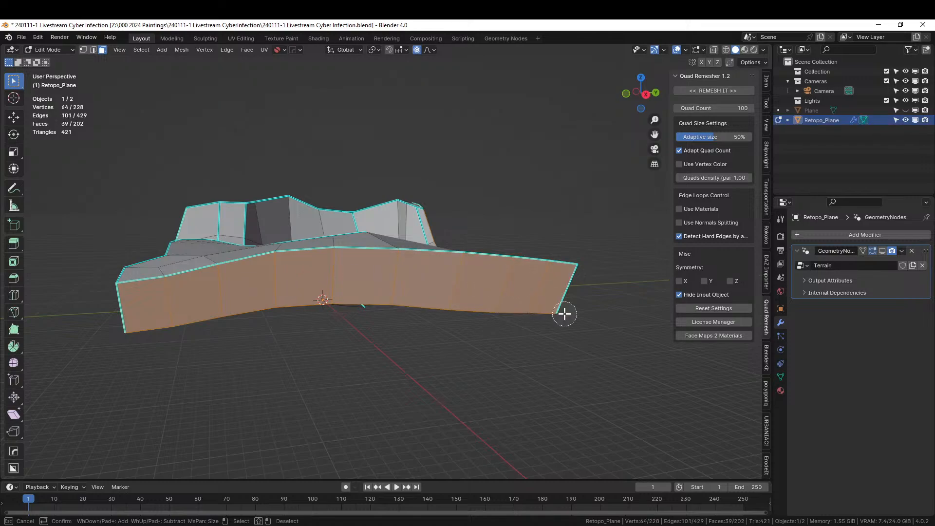
key(Escape)
mouse_move(564, 313)
middle_down()
mouse_move(468, 308)
mouse_move(386, 355)
mouse_move(382, 373)
mouse_move(361, 337)
middle_up()
shift+click(183, 319)
shift+click(213, 319)
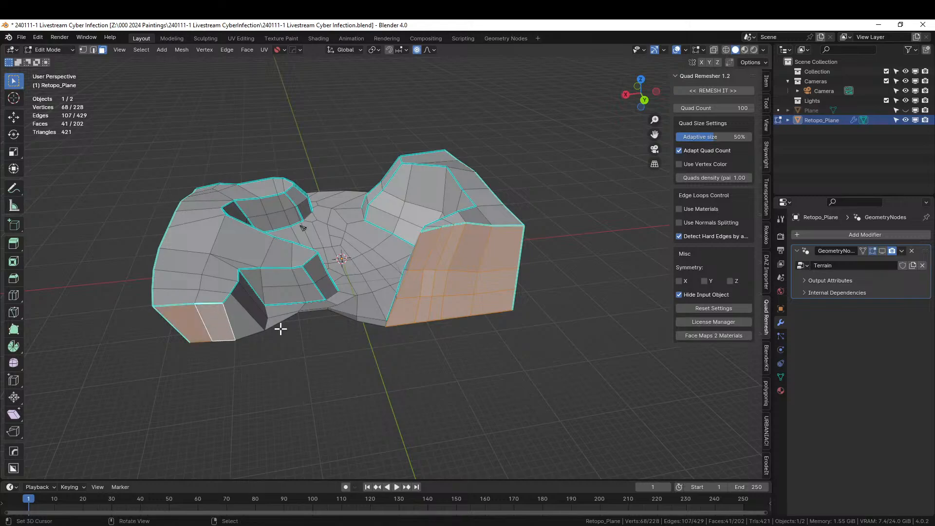
middle_drag(280, 328, 299, 368)
key(x)
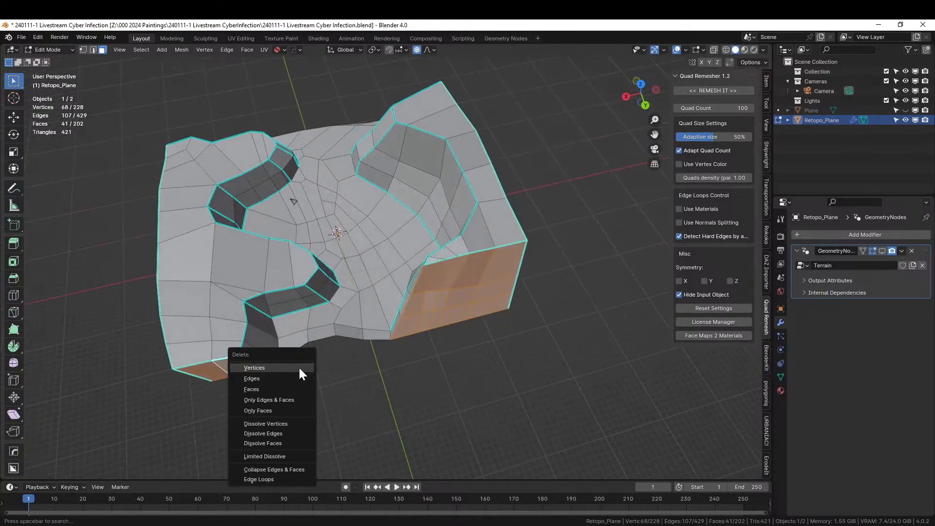
click(276, 389)
Step: Leave Edit Mode and save the Blender file
middle_drag(276, 388, 553, 324)
key(Tab)
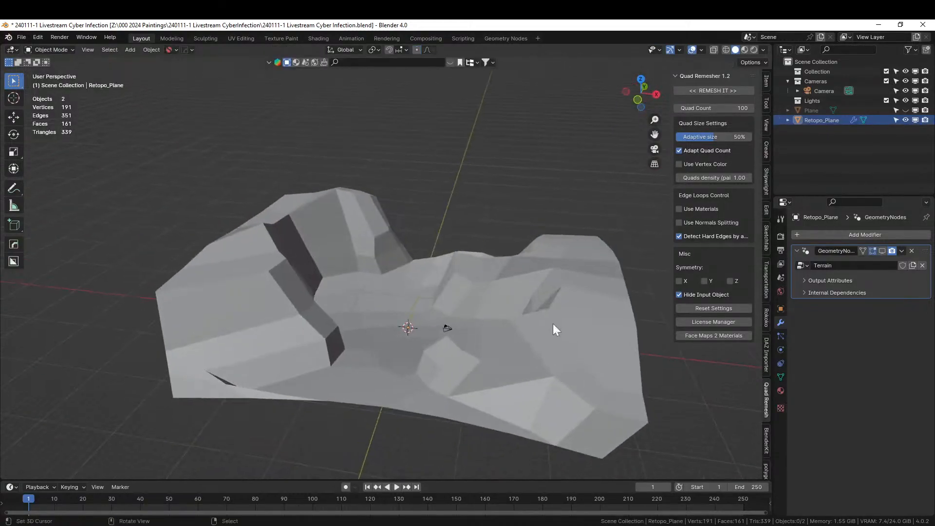
key(ctrl+s)
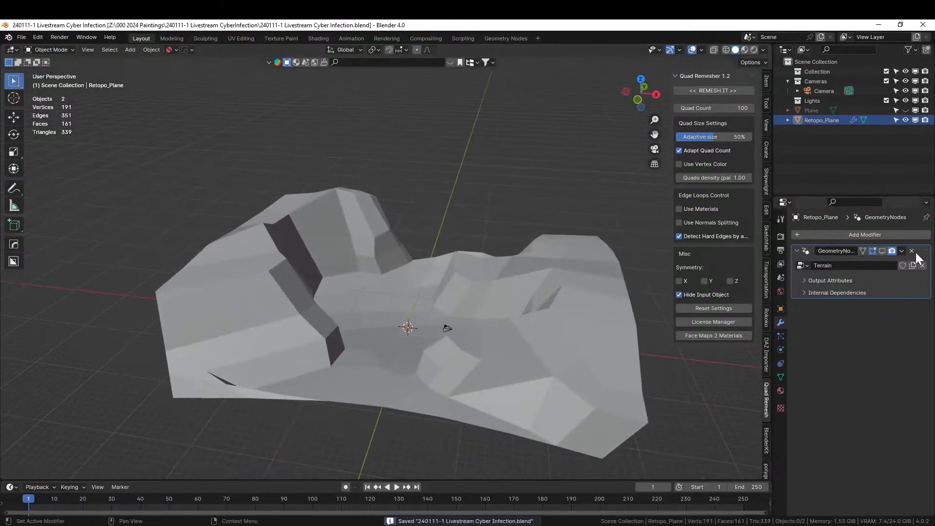
Step: Turn the Geometry Nodes modifier's viewport display back on and inspect the trimmed terrain from several sides
click(882, 250)
middle_drag(584, 306, 422, 340)
scroll(368, 315, up, 4)
scroll(419, 342, down, 3)
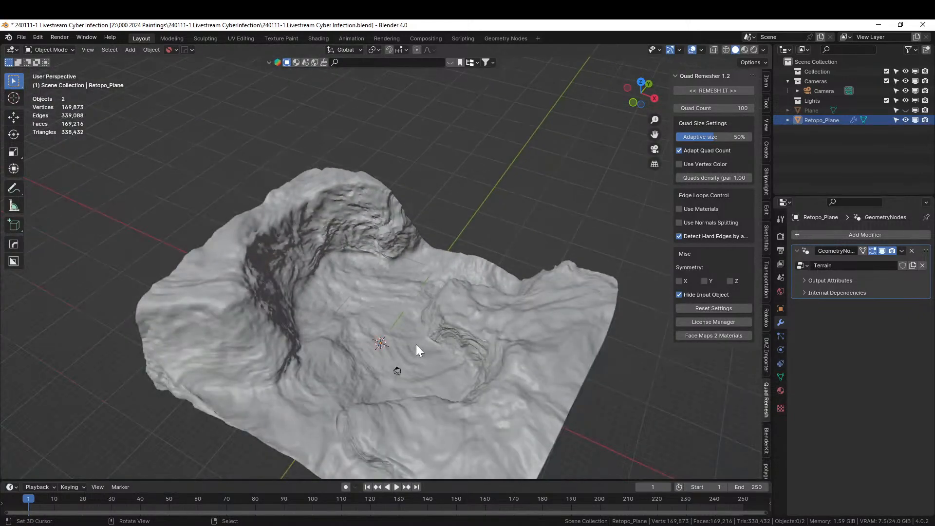
middle_drag(416, 343, 317, 333)
scroll(387, 335, up, 2)
scroll(547, 307, down, 1)
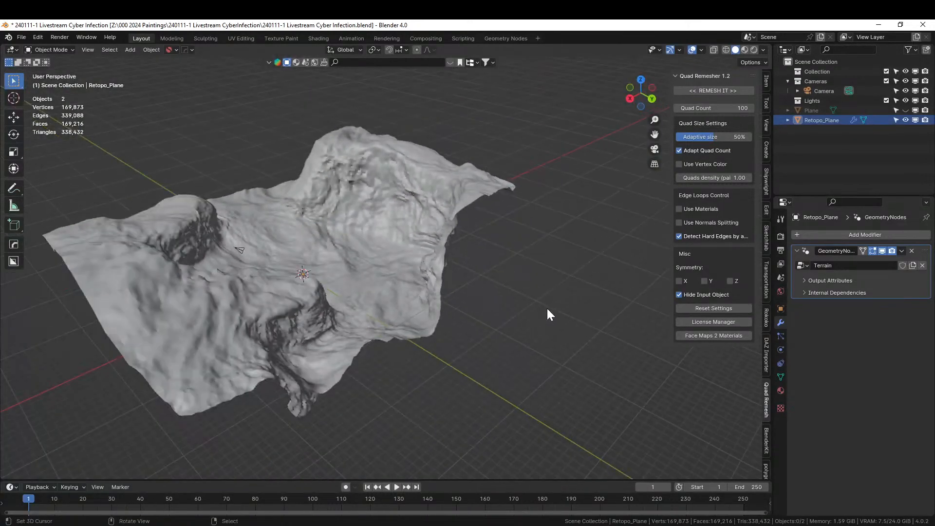
Step: Set the viewport shading colour to Random in the Layout workspace
middle_drag(548, 312, 492, 318)
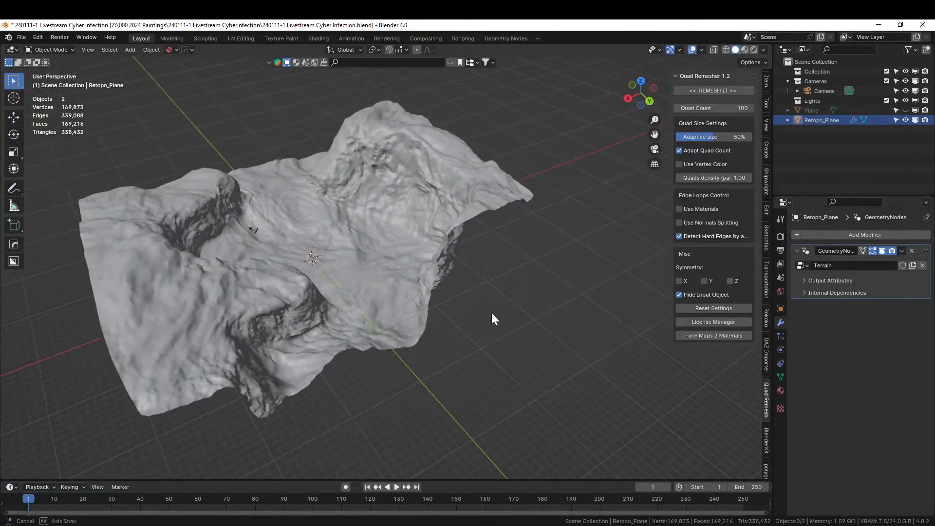
click(762, 49)
click(763, 209)
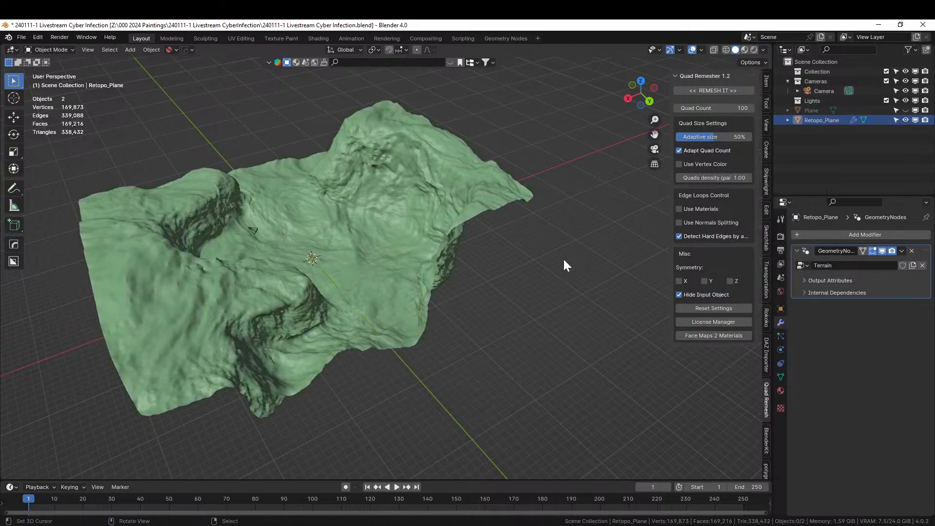
Step: Duplicate Retopo_Plane in place and make the copy's Terrain node group single-user
click(820, 120)
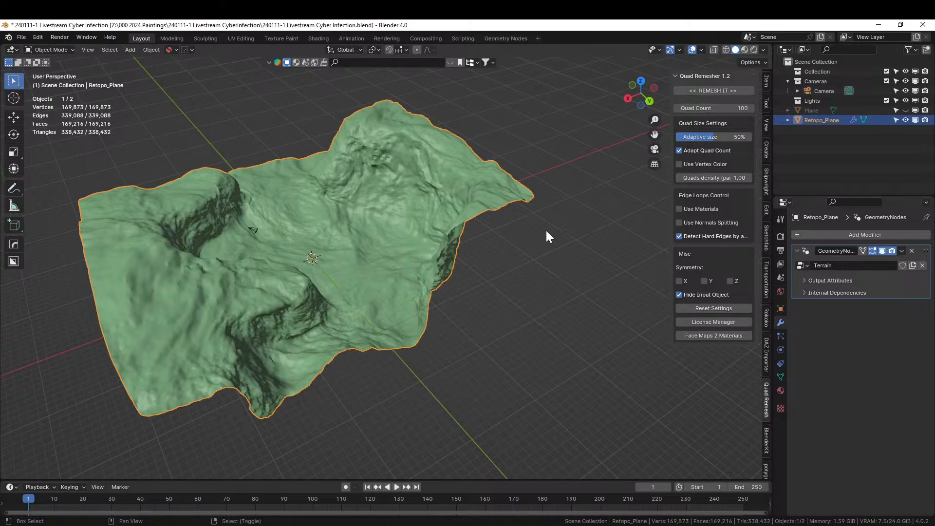
key(shift+d)
key(Escape)
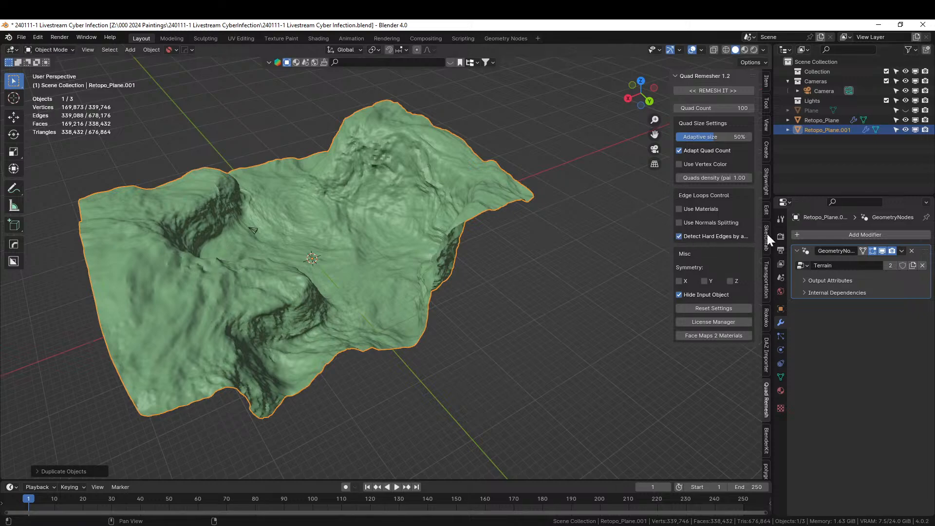
click(891, 265)
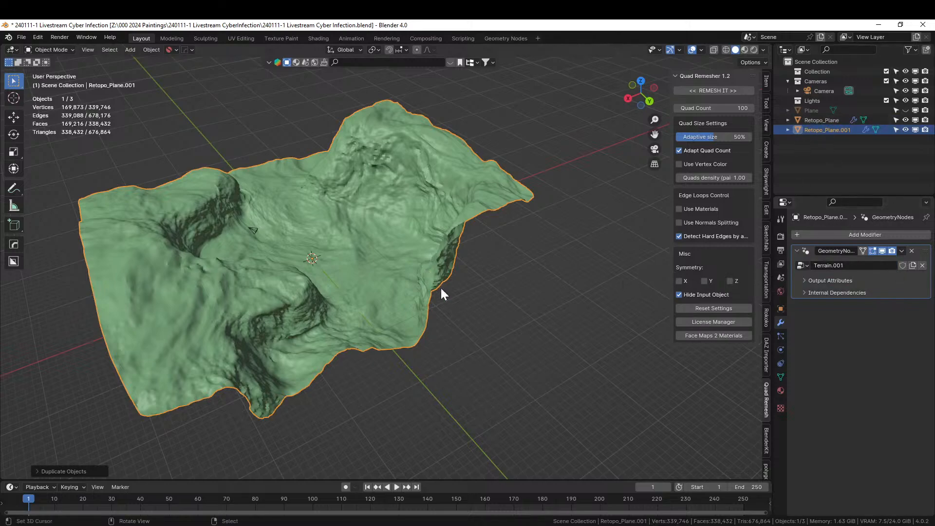
Step: Open the Geometry Nodes workspace for the duplicate and set its viewport shading colour to Random
middle_drag(536, 307, 560, 273)
scroll(449, 250, up, 2)
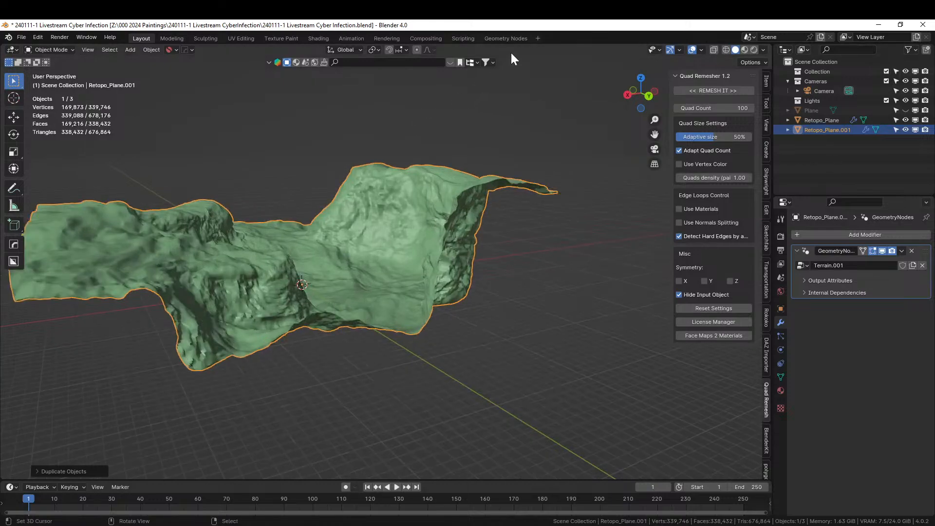
click(503, 38)
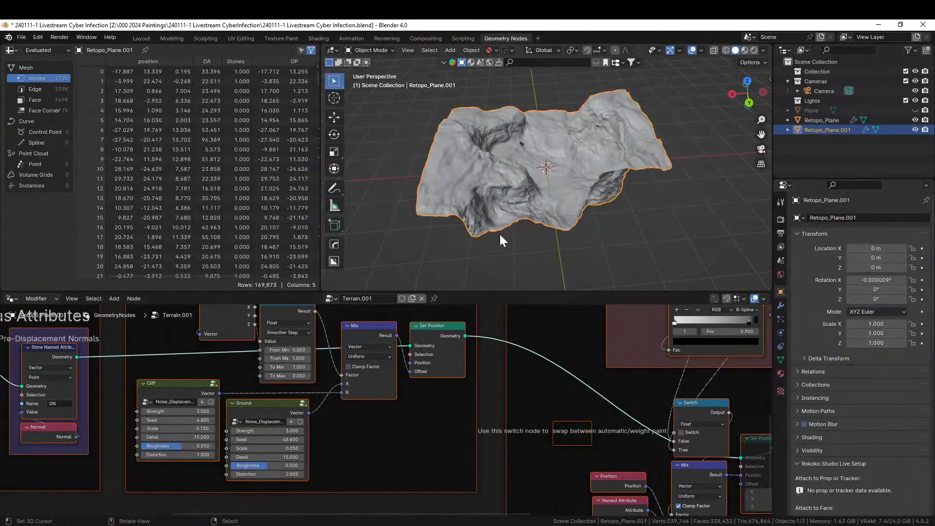
middle_drag(498, 233, 585, 210)
scroll(586, 210, up, 4)
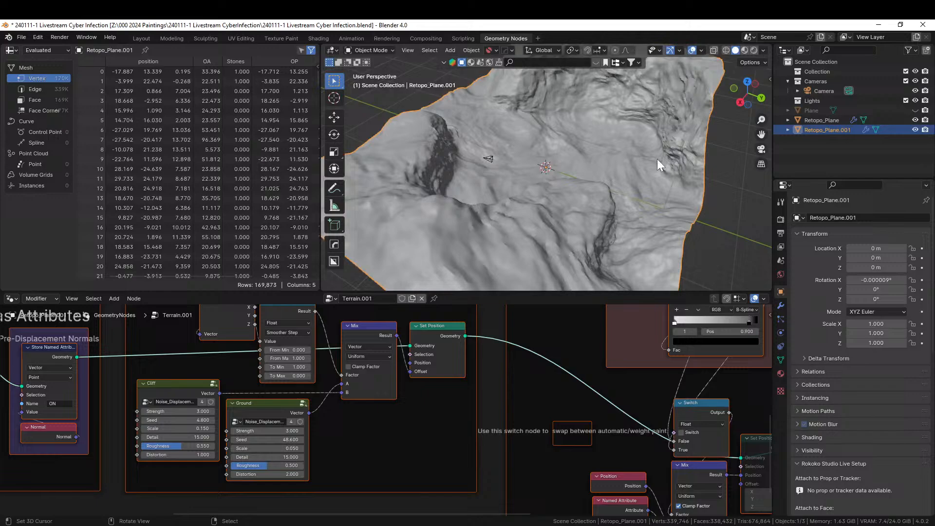
click(763, 50)
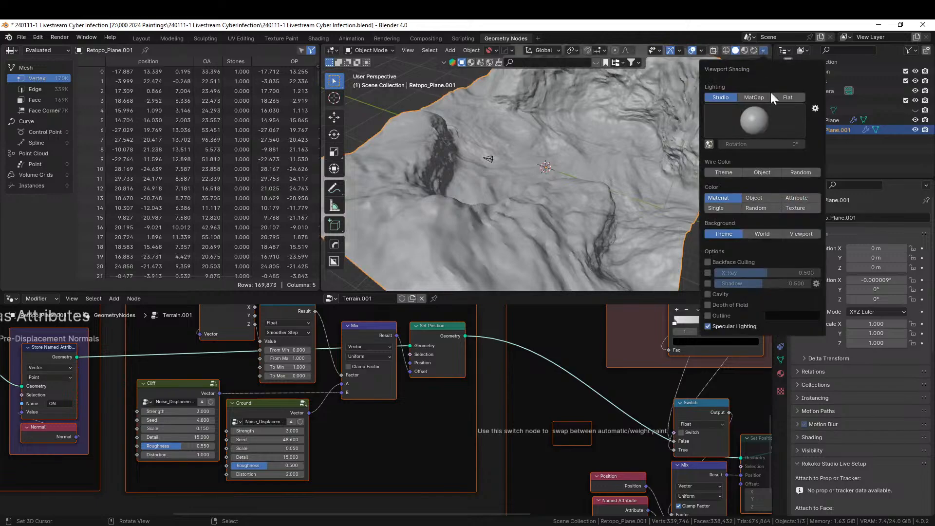
click(774, 208)
Step: Set the Strength of both the Cliff and Ground displacement nodes to 5 for the duplicate terrain
scroll(348, 406, up, 2)
middle_drag(343, 412, 390, 403)
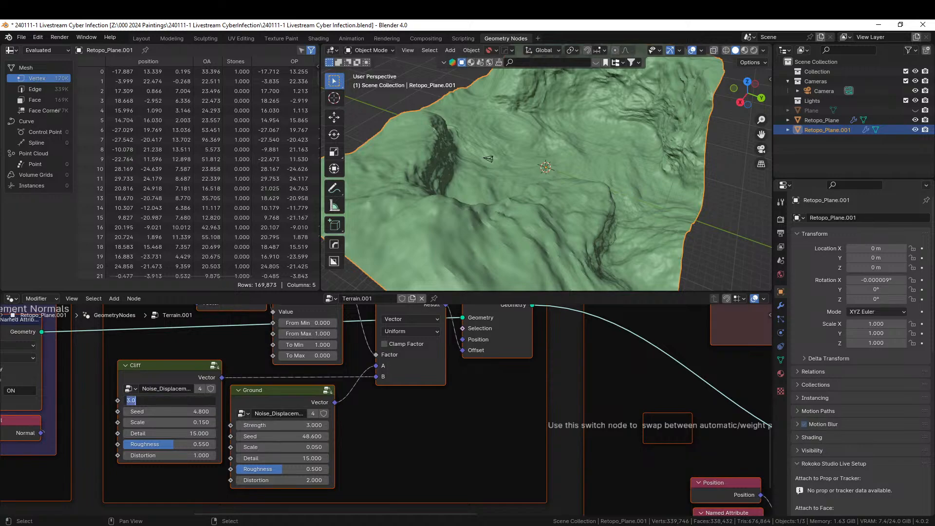
key(Return)
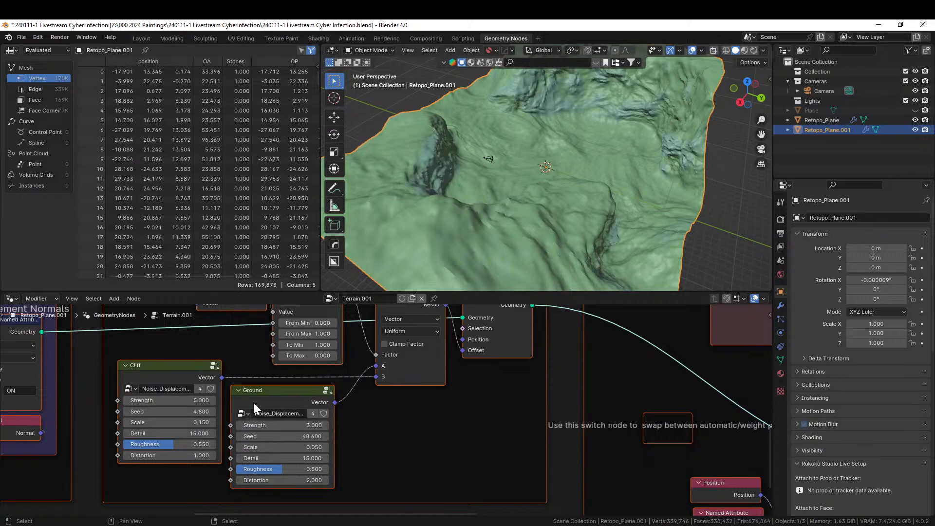
click(282, 425)
text(5)
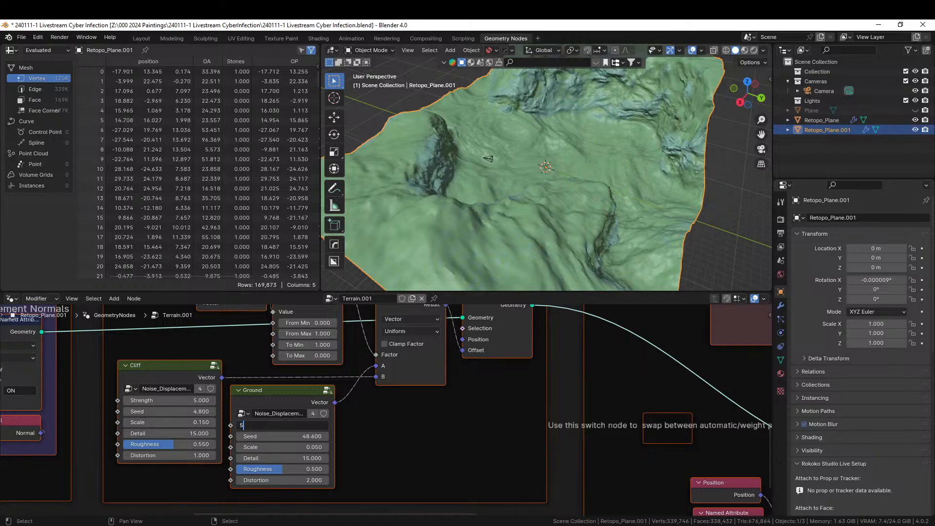
key(Return)
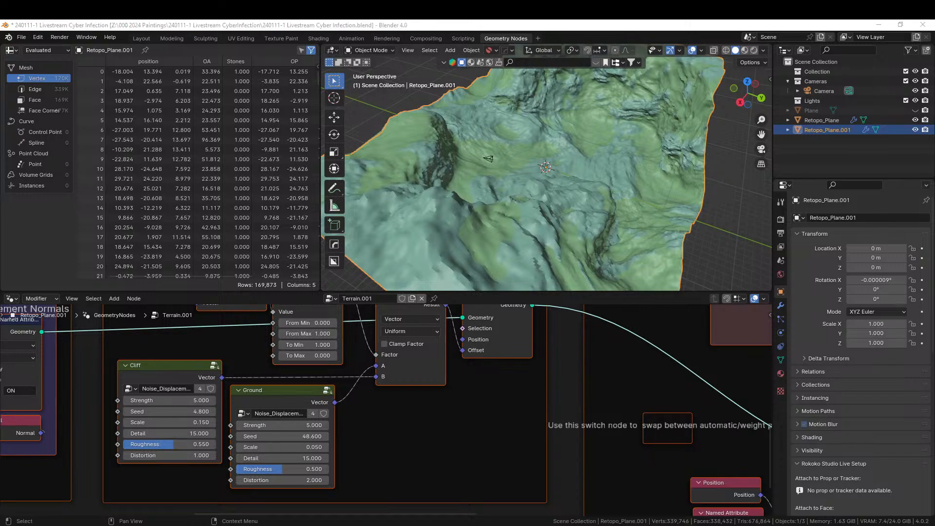
Step: Set the duplicate terrain's Ground displacement Scale to 0.04
middle_drag(640, 187, 560, 165)
scroll(358, 446, up, 2)
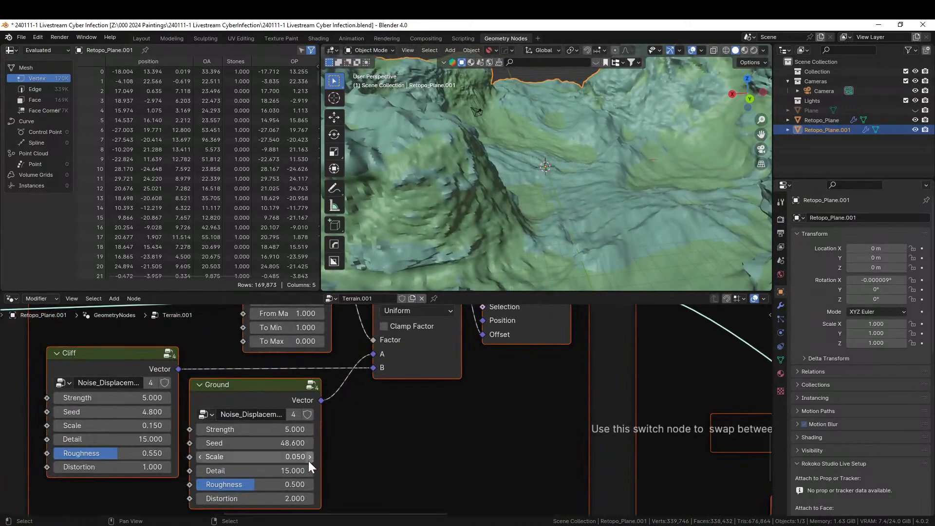
double_click(308, 456)
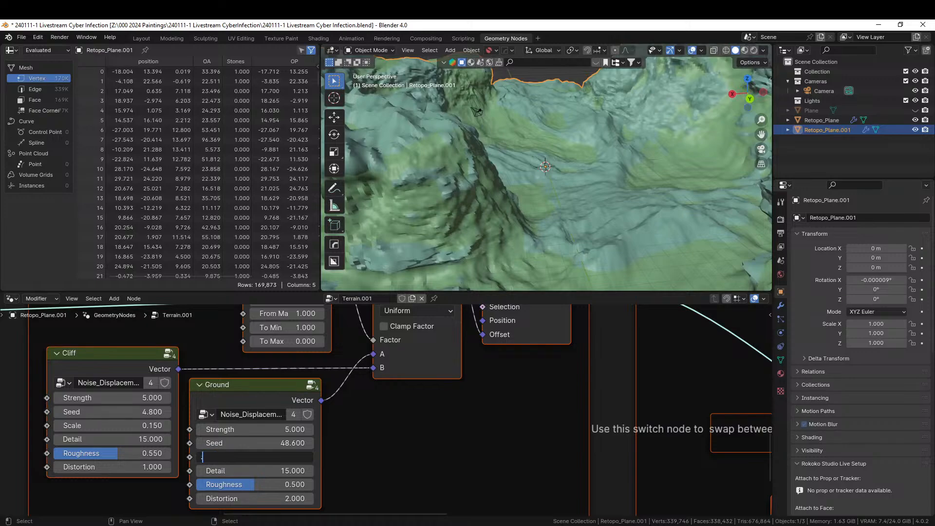
text(.04)
key(Return)
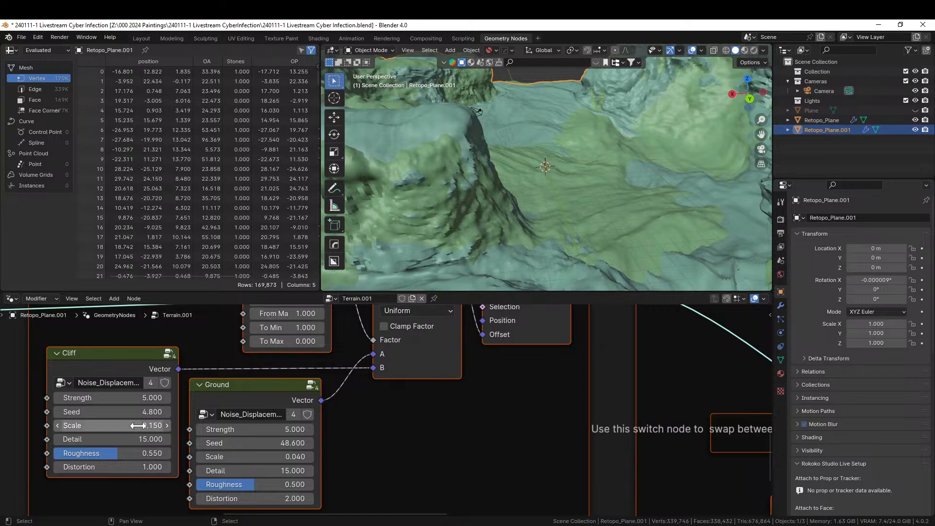
Step: Set the duplicate terrain's Cliff displacement Scale to 0.1 and inspect the cliffs and valley floor
double_click(165, 424)
text(.1)
key(Return)
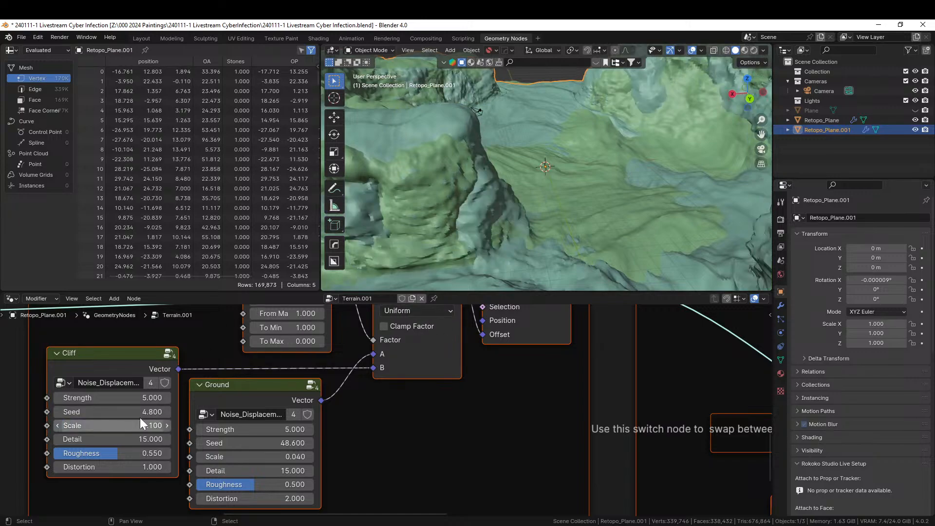
middle_drag(526, 191, 749, 201)
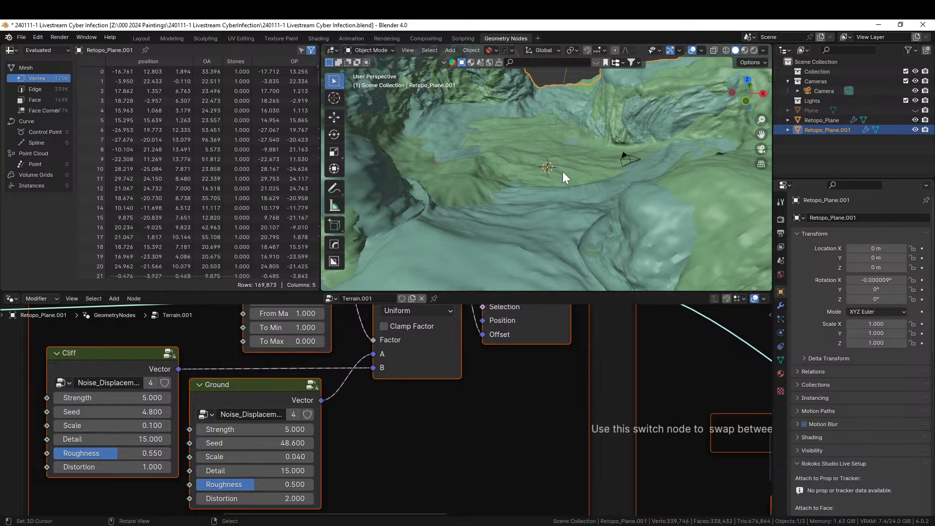
mouse_move(563, 172)
middle_down()
mouse_move(545, 176)
mouse_move(592, 163)
mouse_move(574, 167)
middle_up()
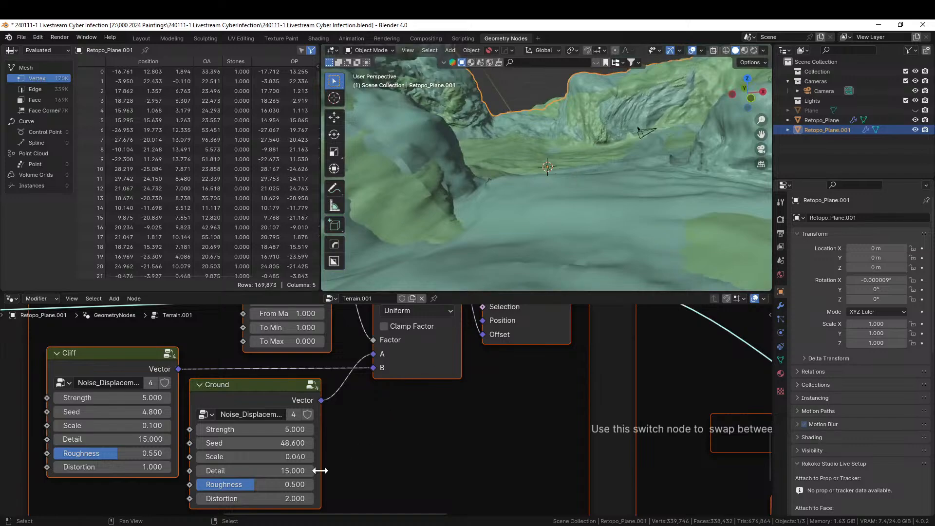
Step: Raise the Ground displacement Roughness to 0.55 and finally to 0.6 on the duplicate terrain
click(299, 484)
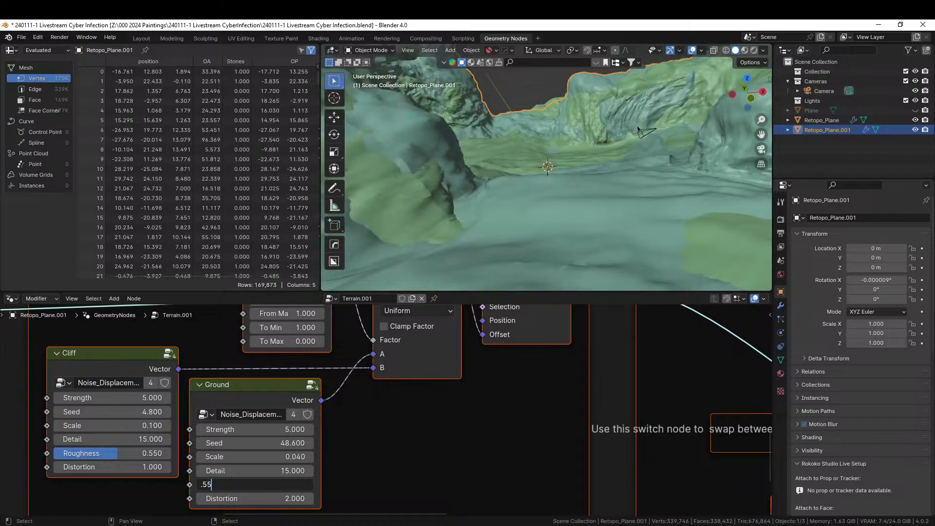
text(.55)
key(Return)
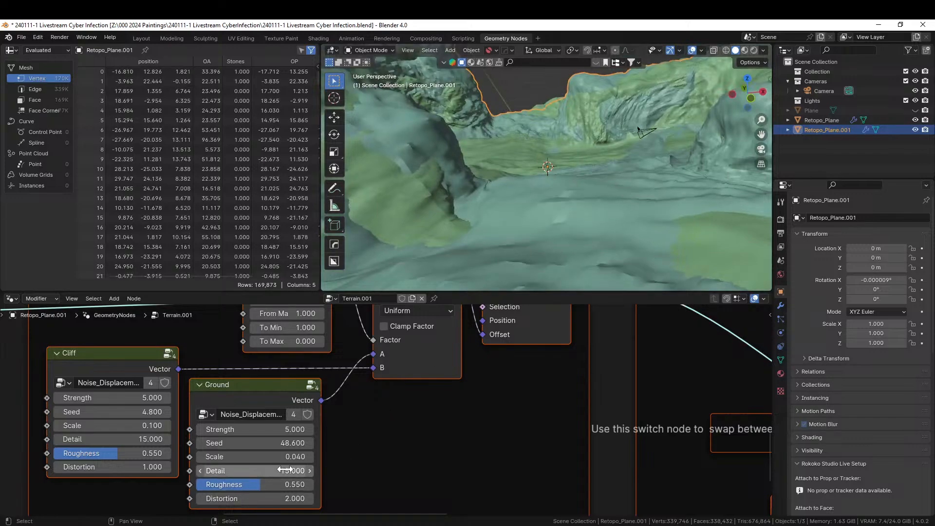
click(286, 483)
text(.6)
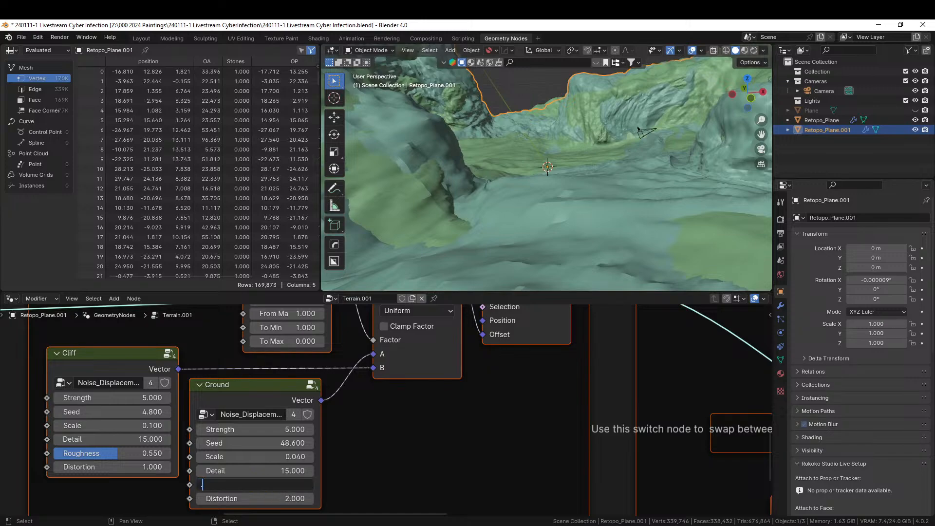
key(Return)
Step: Set the Strength of both the Ground and Cliff displacement nodes to 6 and inspect the overlapping terrains
click(287, 429)
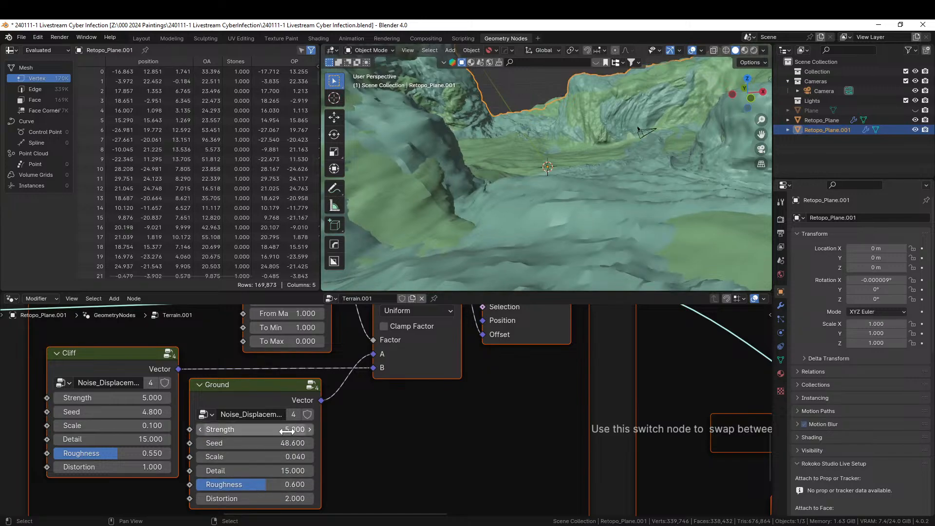
text(6)
key(Return)
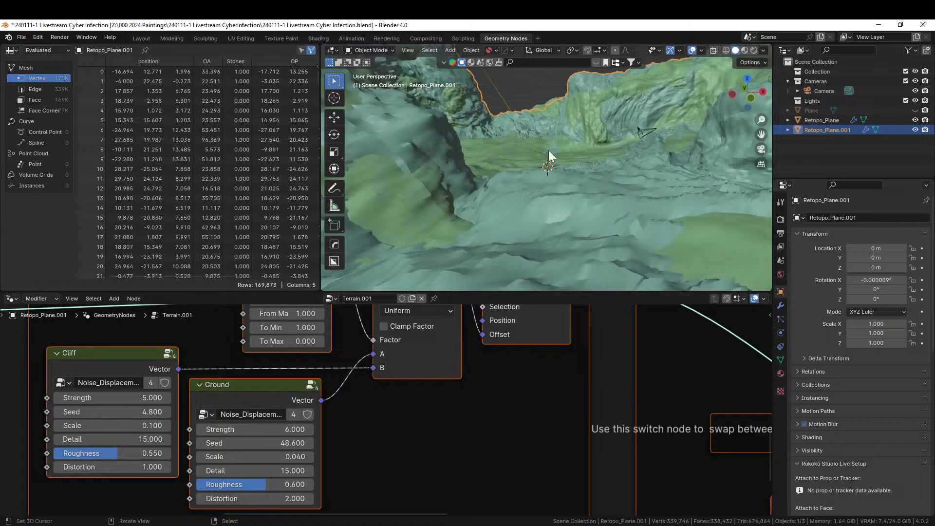
middle_drag(548, 150, 536, 167)
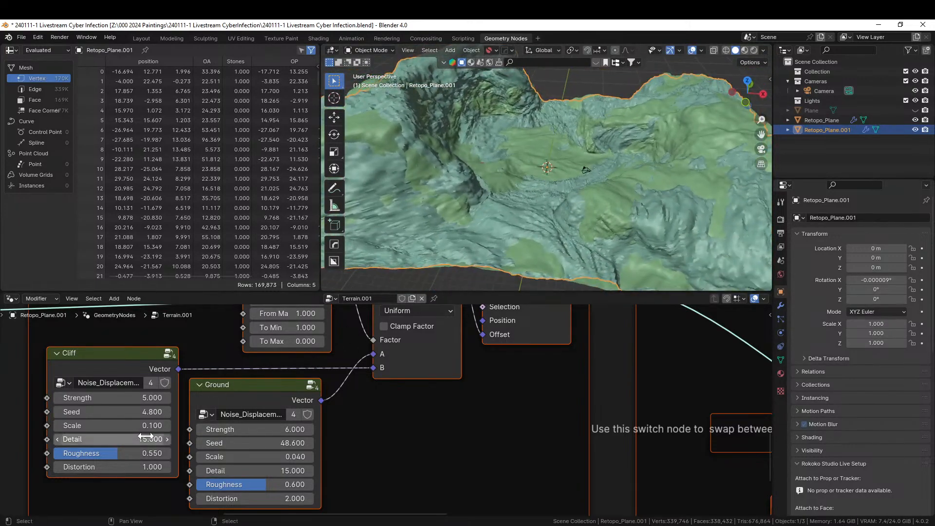
click(112, 397)
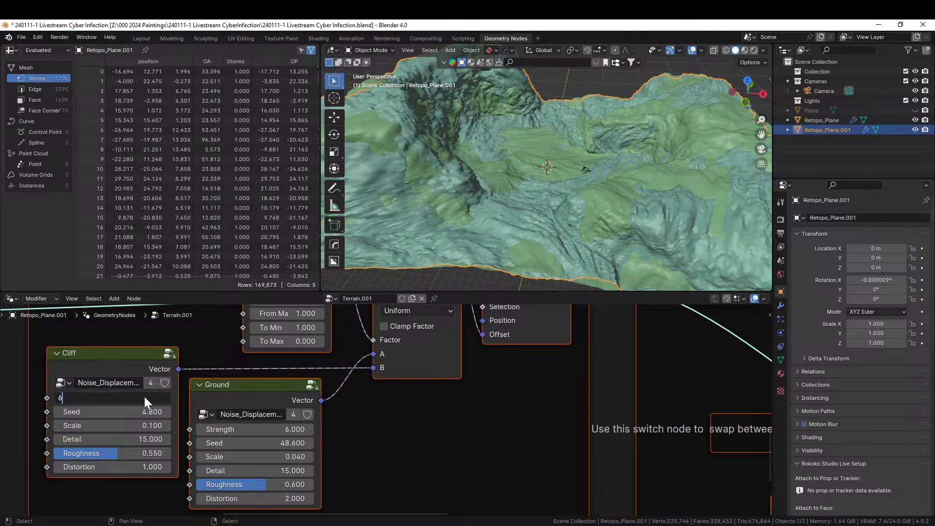
key(Return)
middle_drag(372, 267, 354, 191)
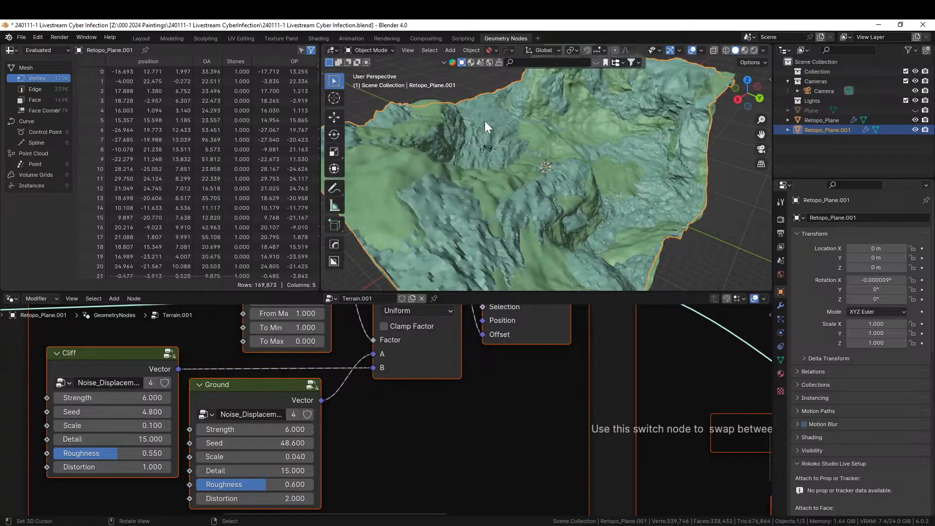
middle_drag(482, 121, 416, 179)
scroll(480, 160, up, 4)
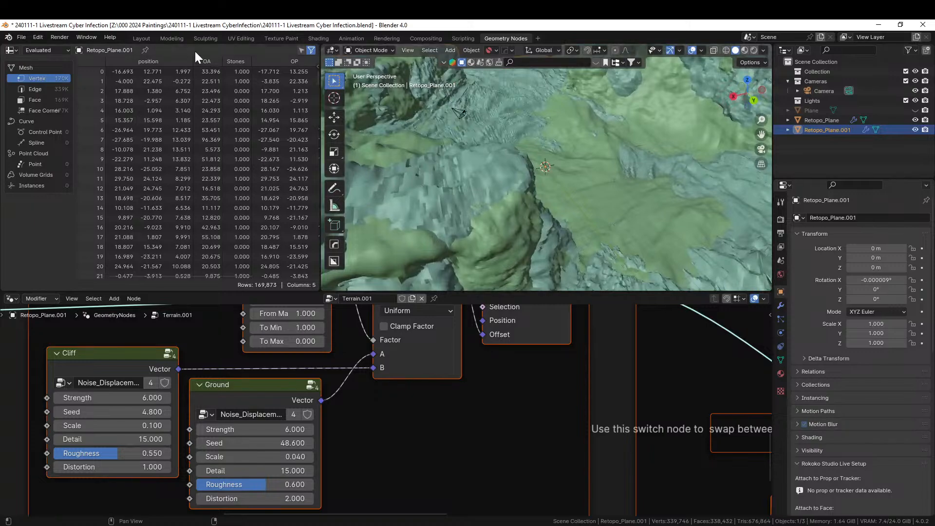
Step: Return to the Layout workspace and add a Remesh modifier to the duplicate terrain
click(141, 39)
middle_drag(457, 238, 506, 272)
scroll(451, 275, up, 5)
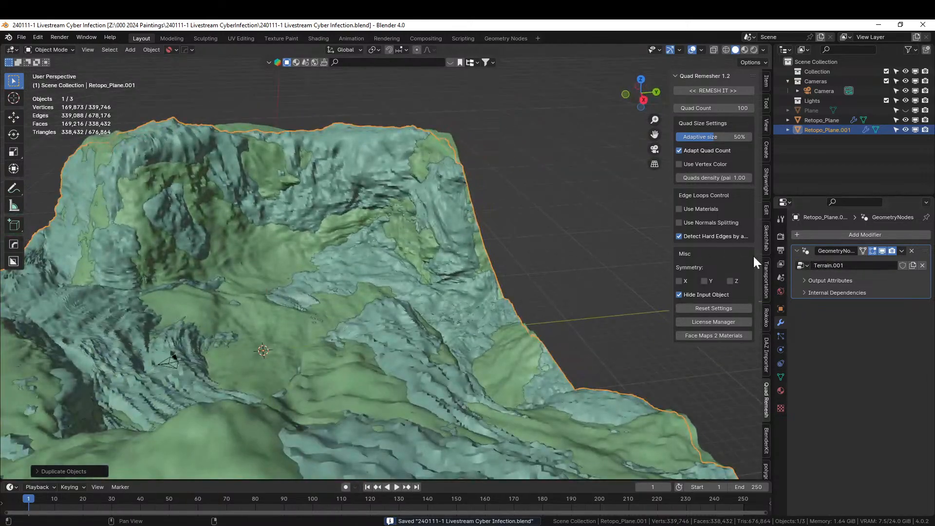
click(840, 233)
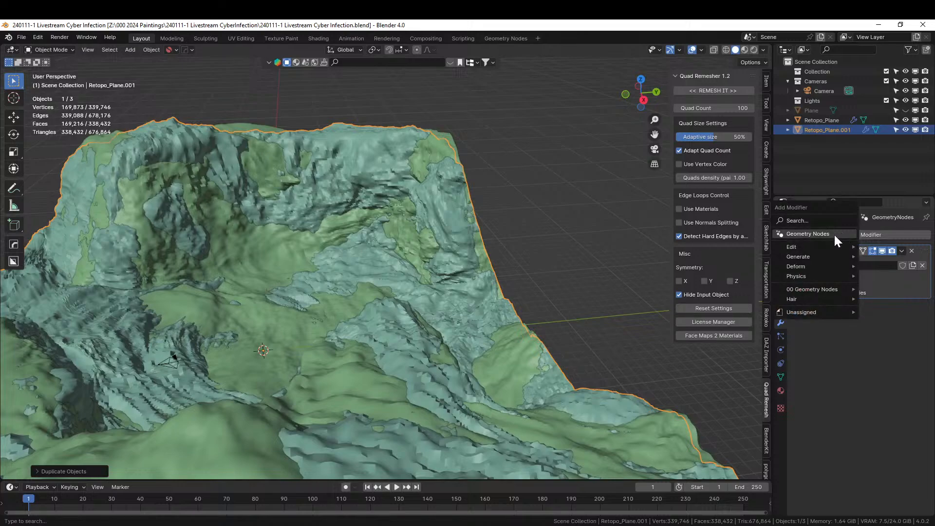
mouse_move(805, 258)
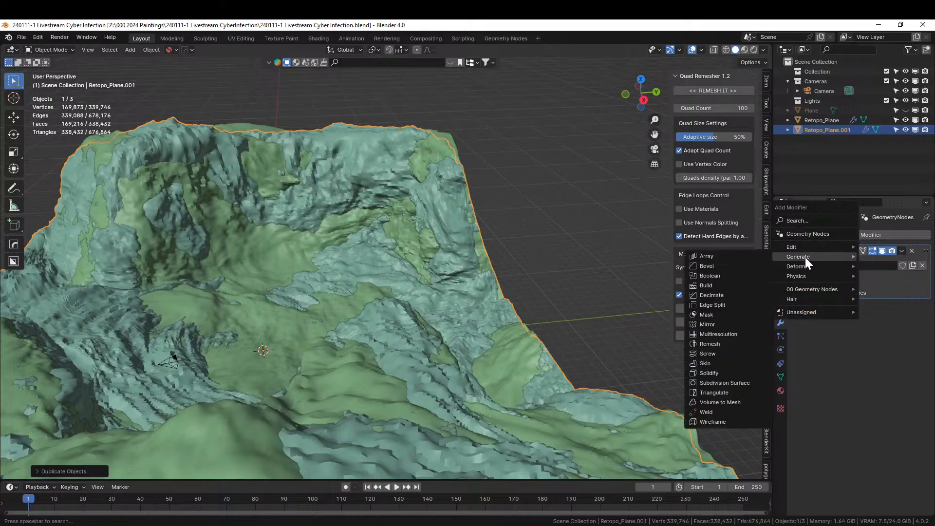
click(711, 344)
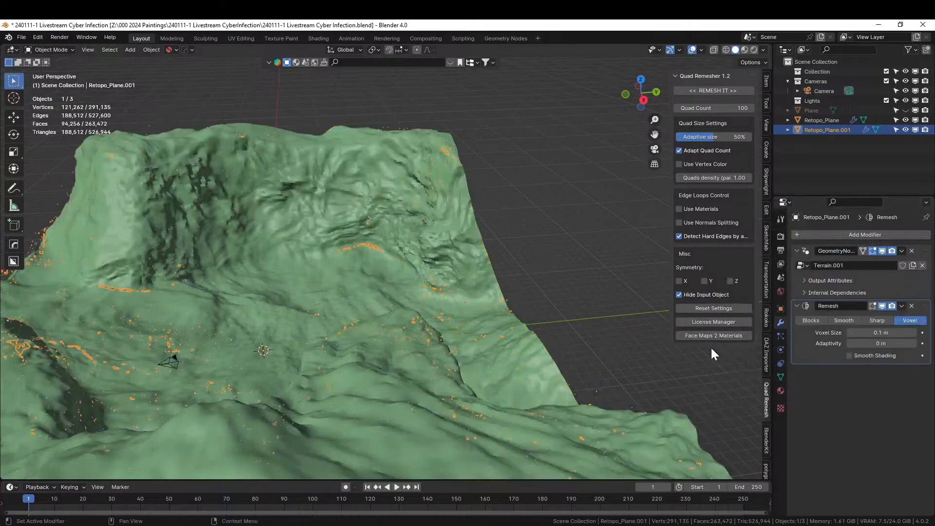
Step: Switch the Remesh modifier to Blocks mode and raise its Octree Depth to 7
click(810, 320)
middle_drag(498, 279, 598, 311)
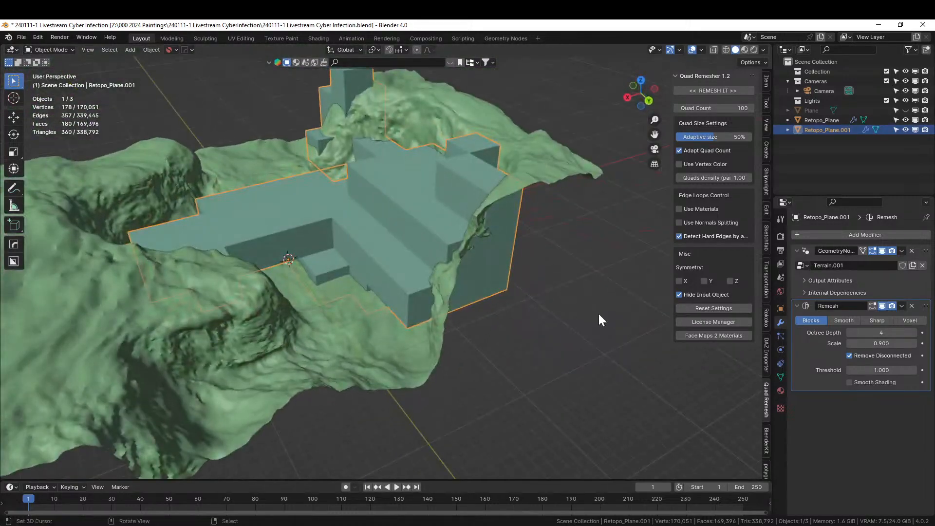
click(914, 332)
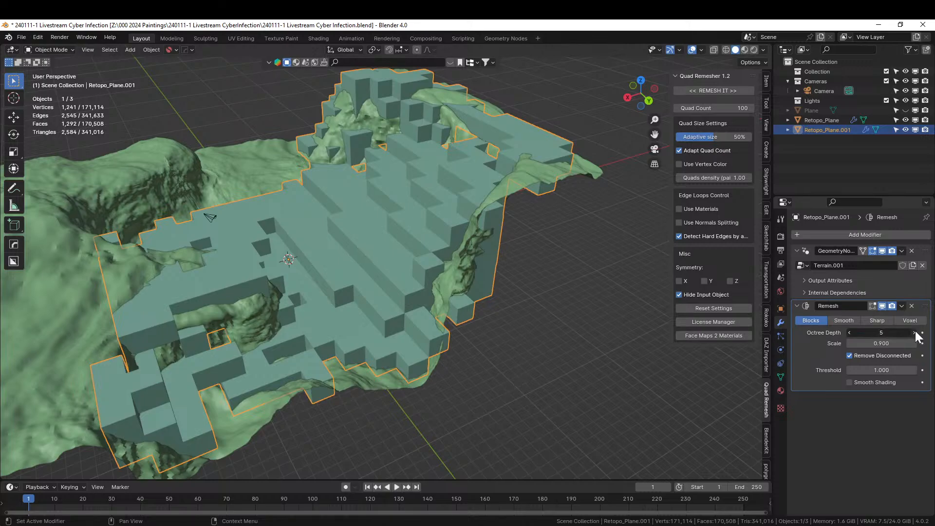
click(914, 332)
click(915, 333)
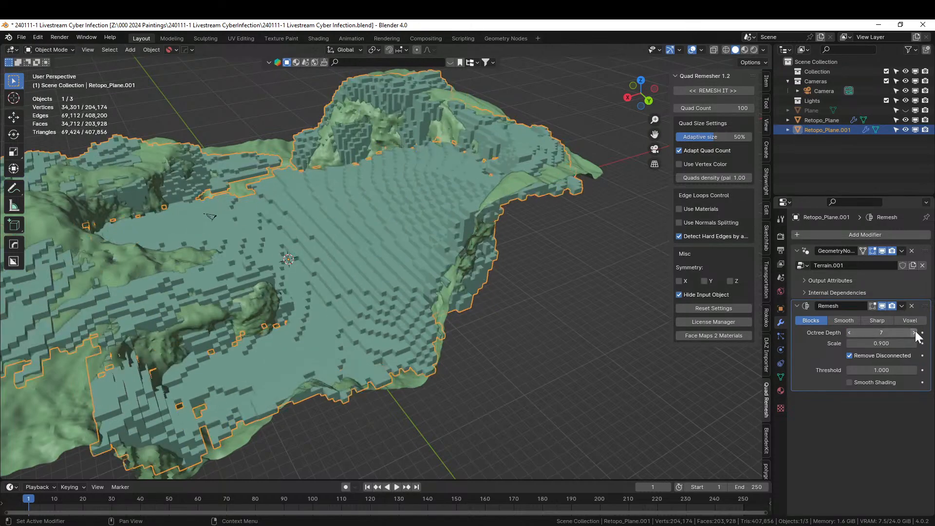
middle_drag(524, 346, 650, 351)
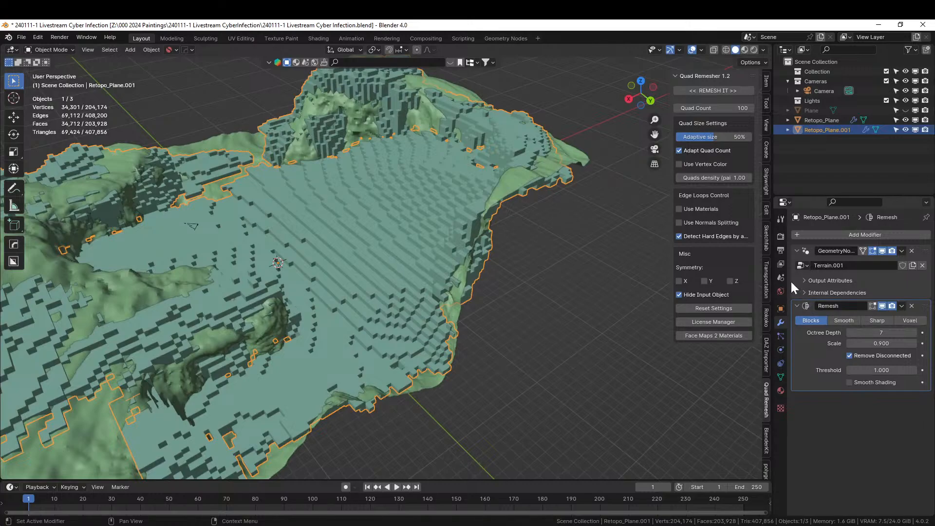
mouse_move(507, 365)
middle_down()
mouse_move(490, 423)
mouse_move(490, 373)
middle_up()
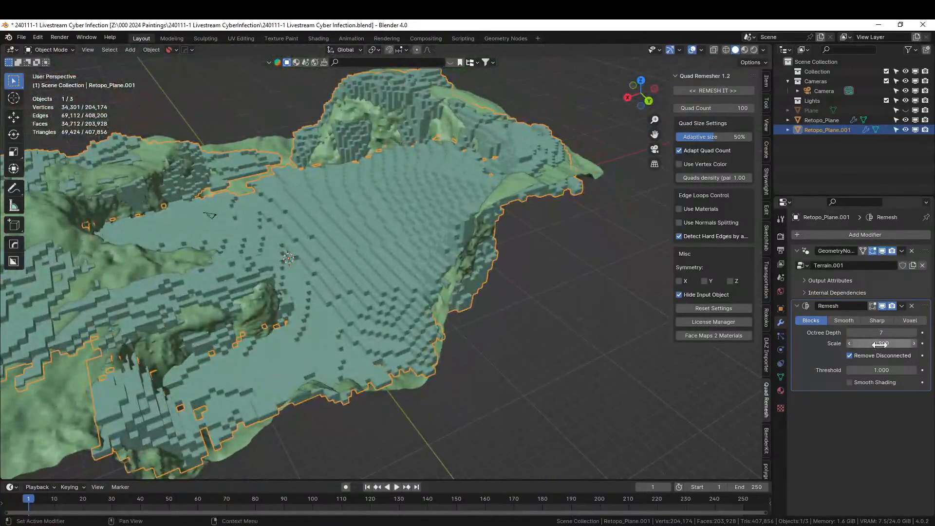
Step: Try a Remesh Octree Depth of 8, and settle on 6 for larger blocks
click(914, 332)
middle_drag(550, 361, 553, 399)
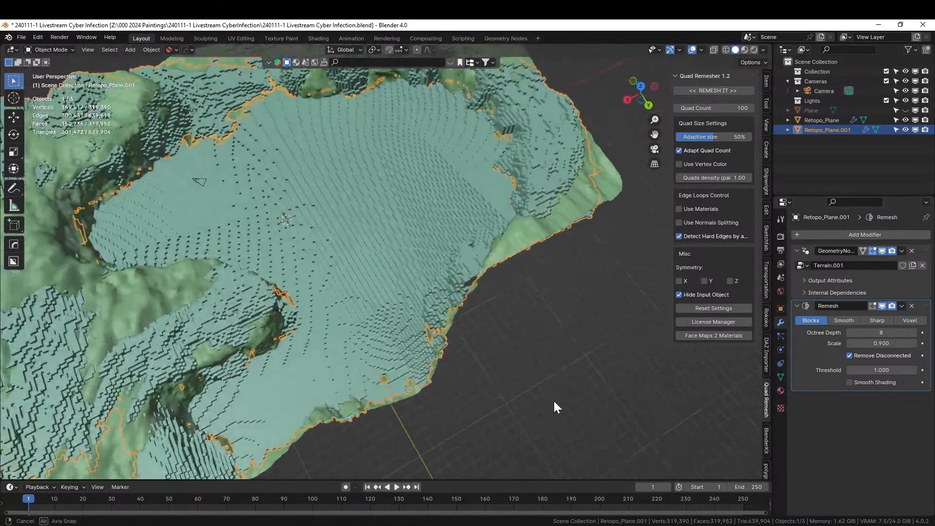
click(851, 332)
click(850, 332)
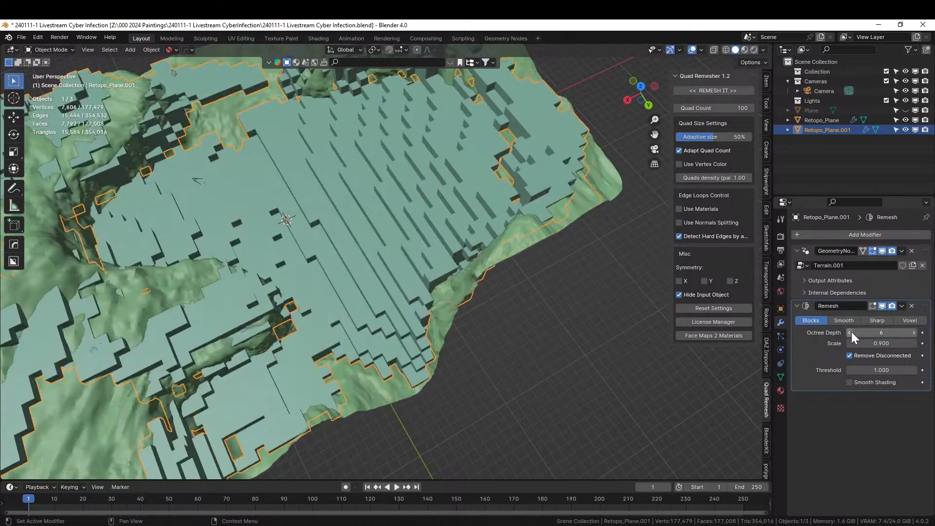
middle_drag(543, 358, 483, 318)
middle_drag(444, 341, 483, 194)
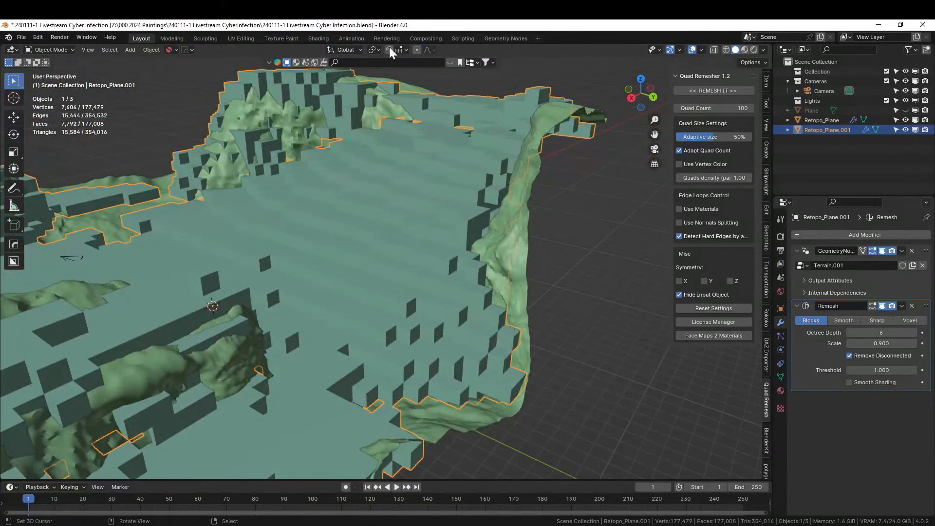
Step: Show the duplicate's Terrain.001 node tree in the Geometry Nodes workspace by making its GeometryNodes modifier active
click(494, 39)
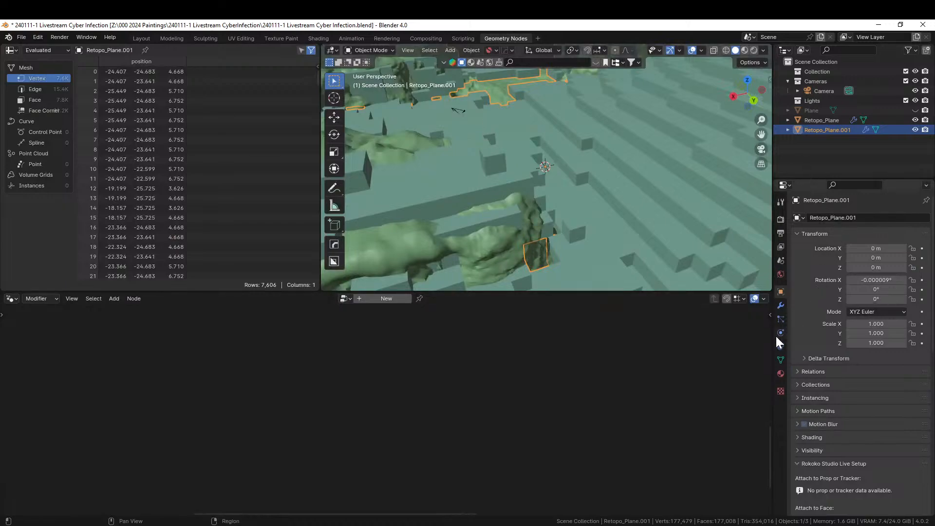
click(780, 306)
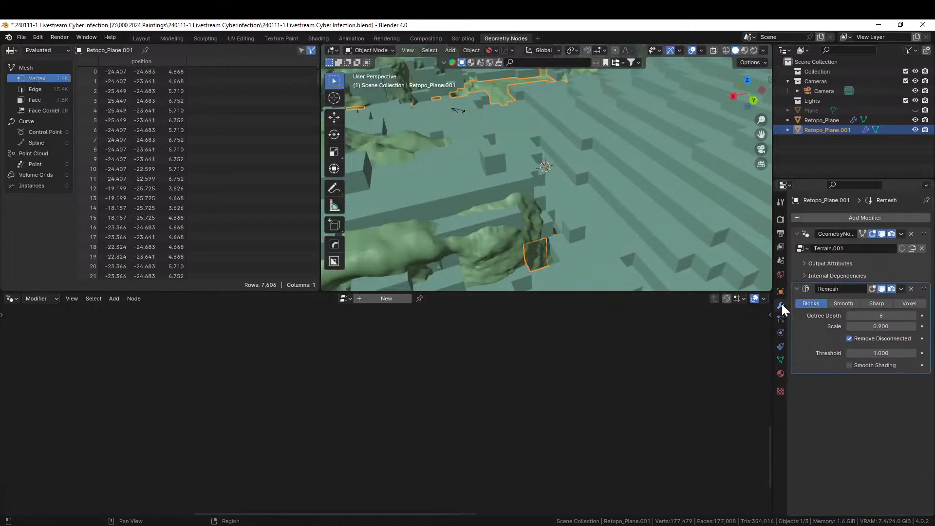
click(813, 233)
click(809, 234)
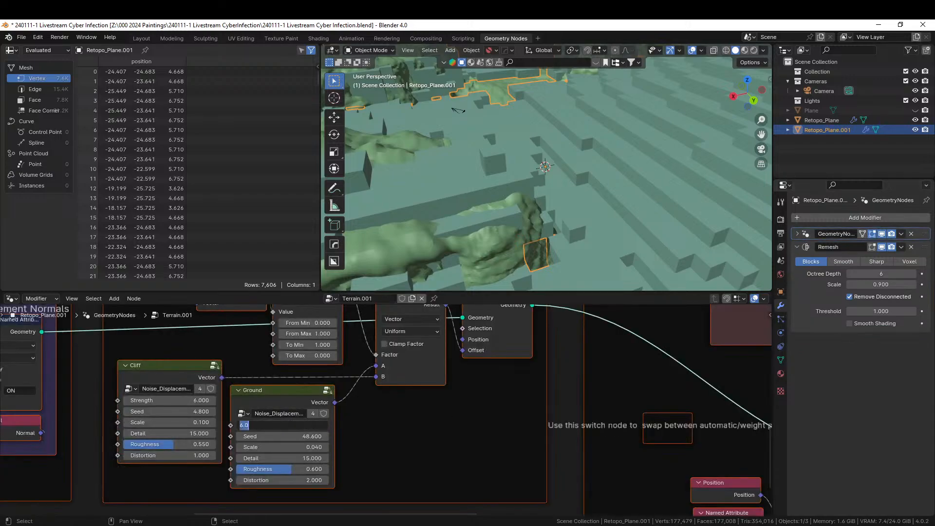
Step: Set the Ground displacement Strength to 4 and its Scale to 0.05 for the blocky terrain
click(298, 425)
text(4)
key(Return)
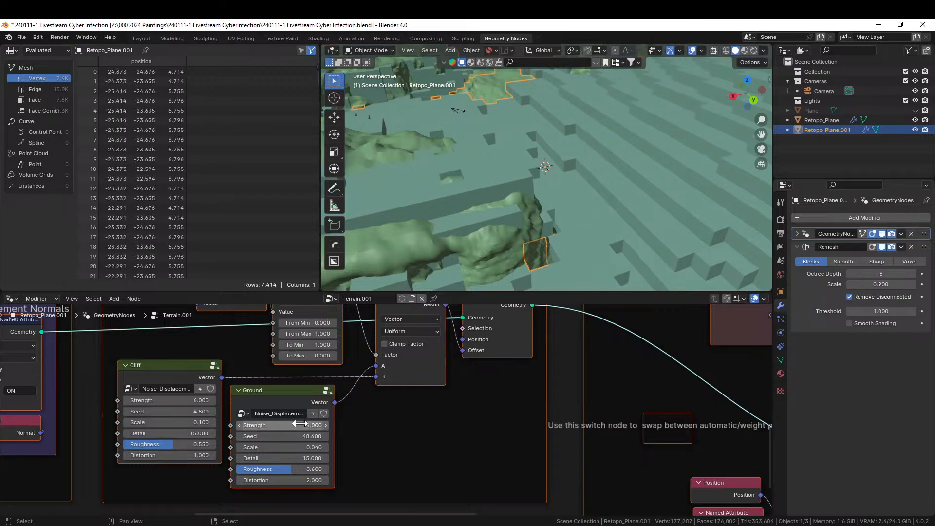
scroll(519, 170, down, 8)
middle_drag(532, 179, 511, 165)
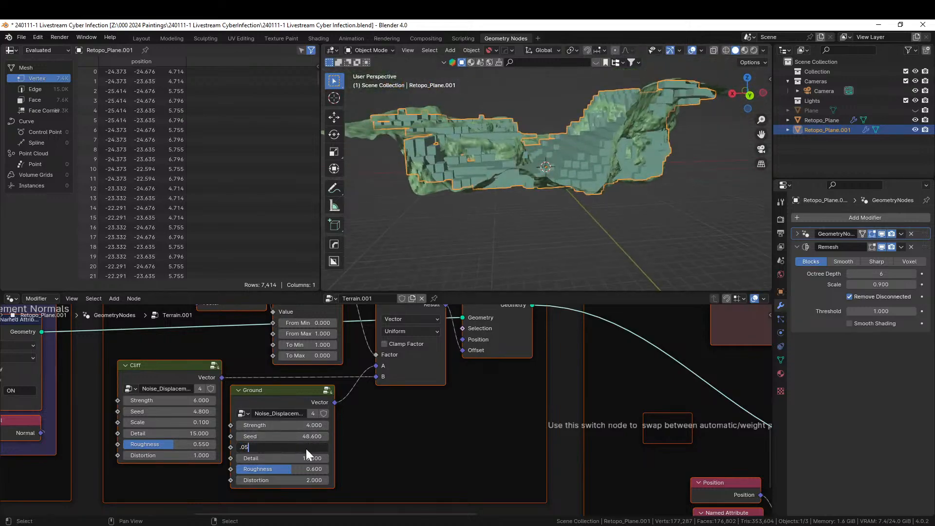
key(Return)
middle_drag(647, 214, 674, 250)
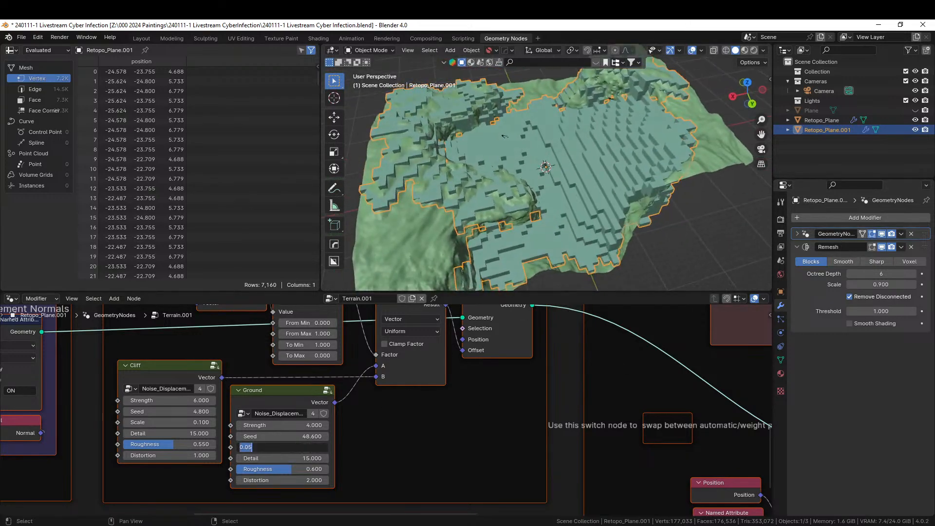
Step: Try a Ground displacement Scale of 0.1 and inspect the blocky terrain up close
click(307, 446)
text(1)
key(Return)
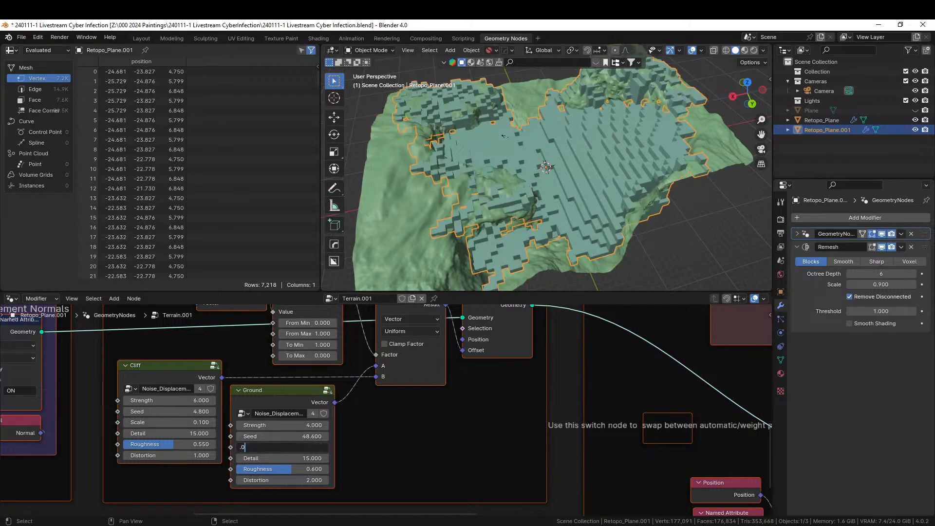
key(Return)
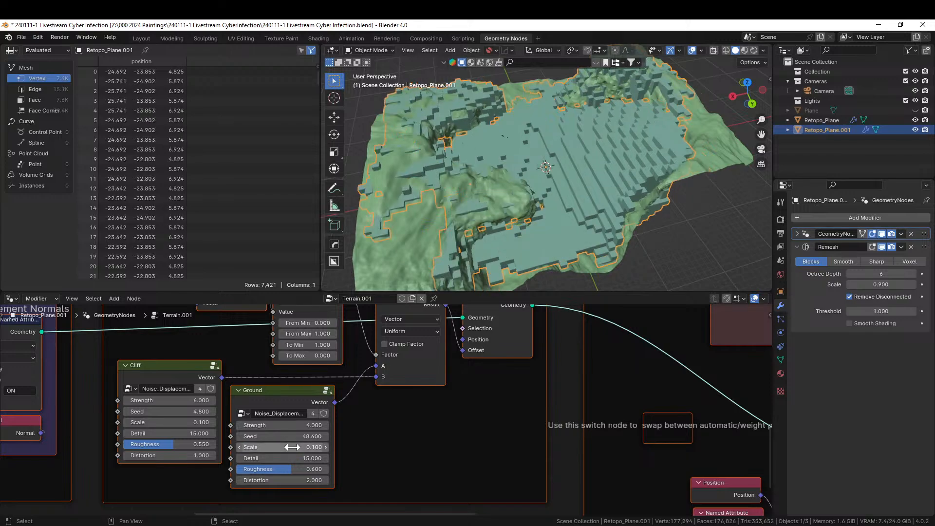
middle_drag(506, 209, 563, 195)
scroll(530, 174, up, 5)
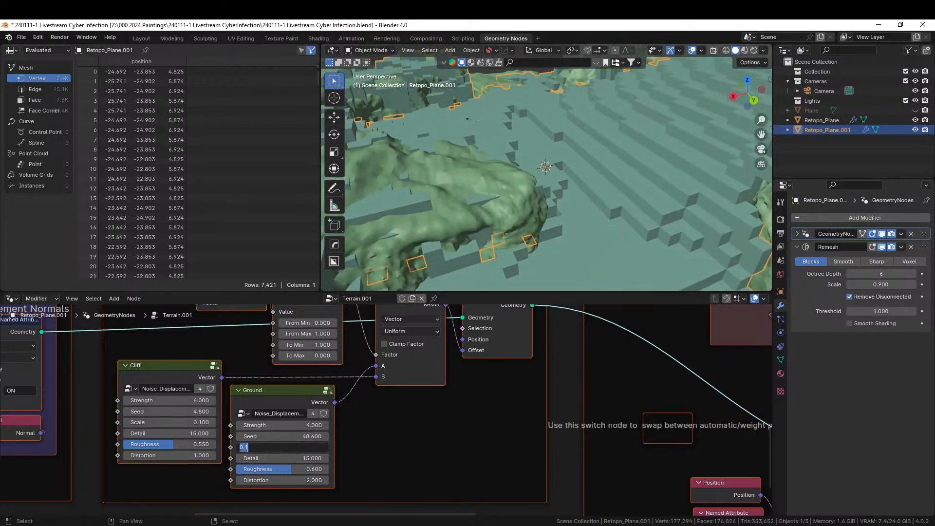
Step: Set the Ground displacement Scale back to 0.05 and lower its Strength to about -20.8
text(.05)
key(Return)
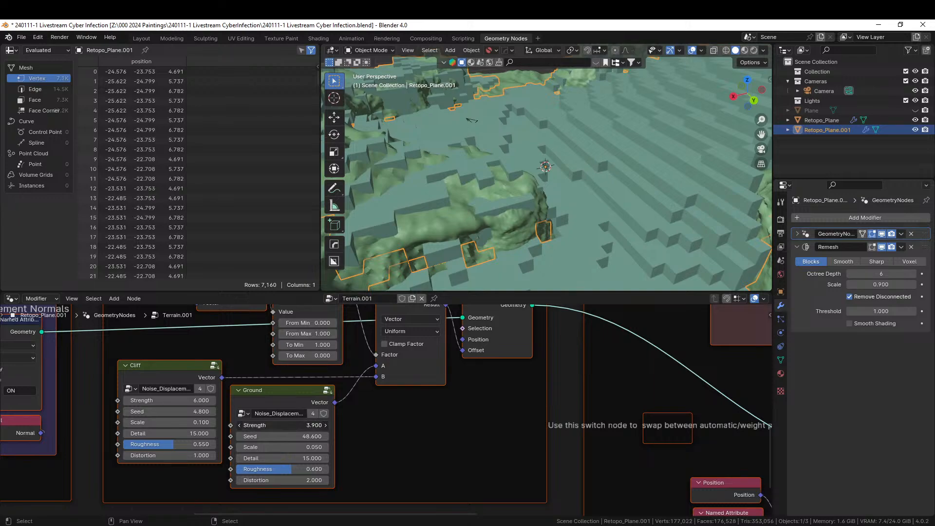
drag(283, 425, 113, 425)
scroll(384, 411, down, 3)
scroll(639, 129, down, 5)
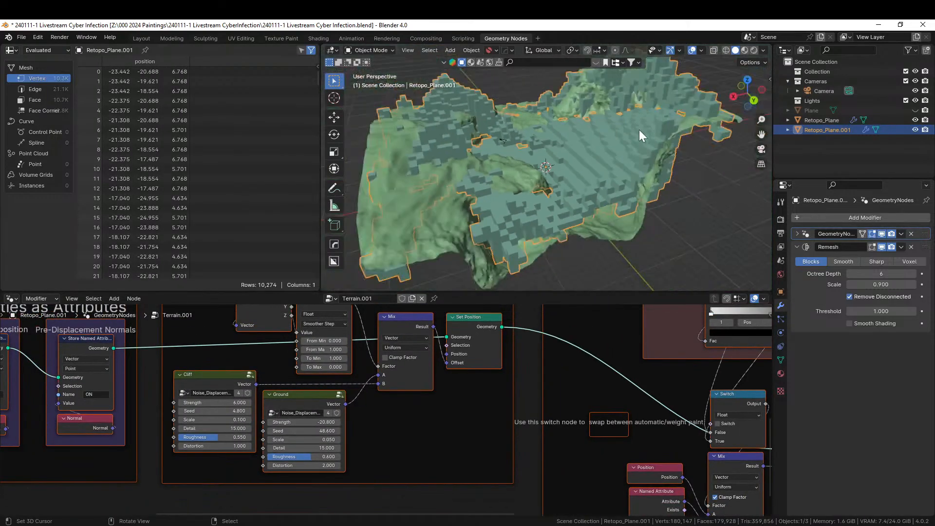
Step: Switch to the Layout workspace and lower the blocky duplicate about 2.2 m along the Z axis
middle_drag(639, 130, 626, 203)
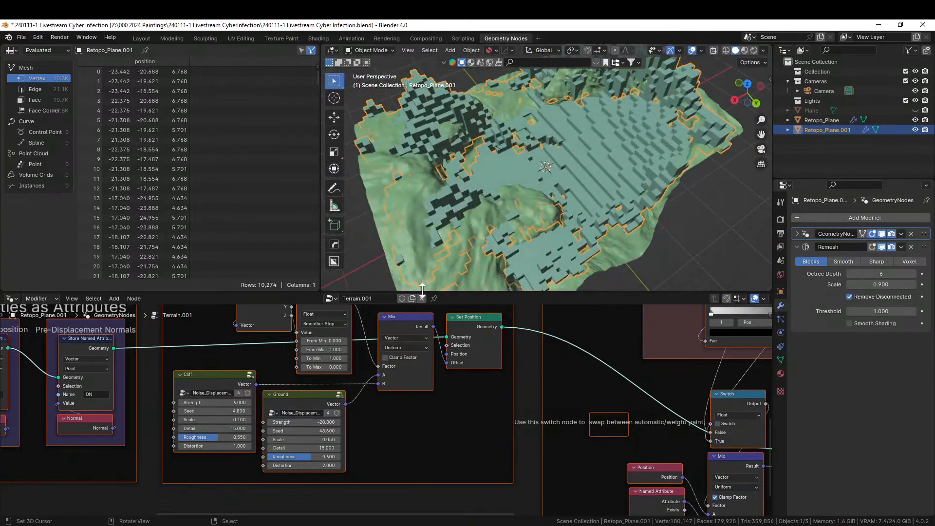
mouse_move(505, 138)
middle_down()
mouse_move(457, 101)
mouse_move(477, 47)
mouse_move(489, 283)
mouse_move(480, 93)
mouse_move(460, 107)
mouse_move(504, 169)
mouse_move(469, 171)
mouse_move(482, 174)
mouse_move(501, 153)
mouse_move(494, 150)
middle_up()
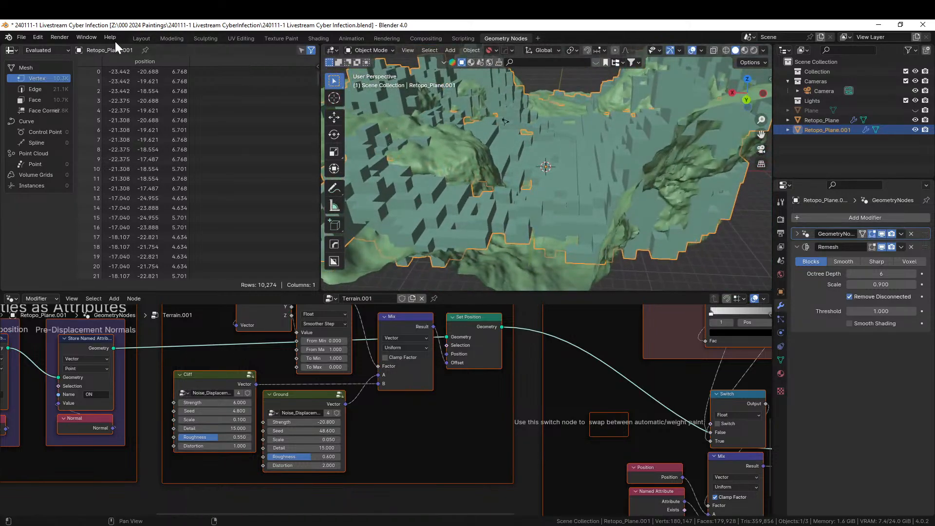
click(142, 38)
middle_drag(489, 278, 458, 271)
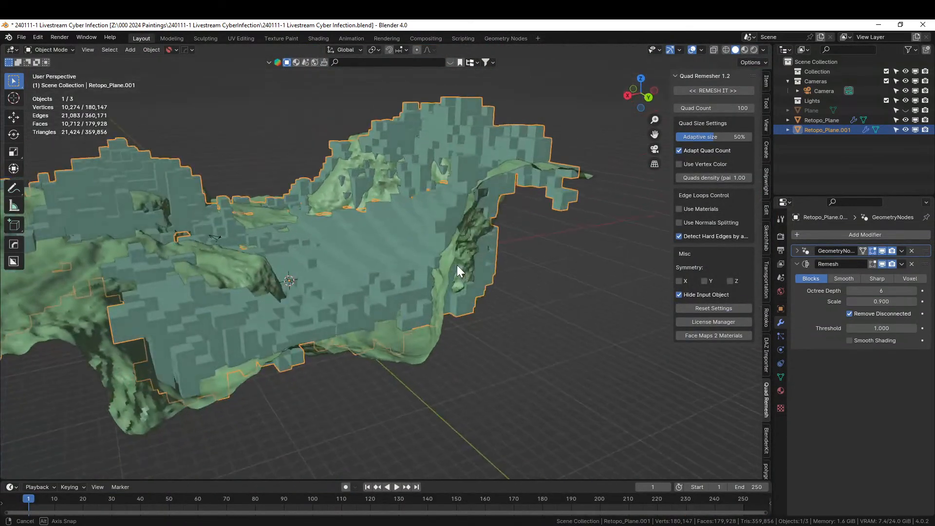
key(g)
key(z)
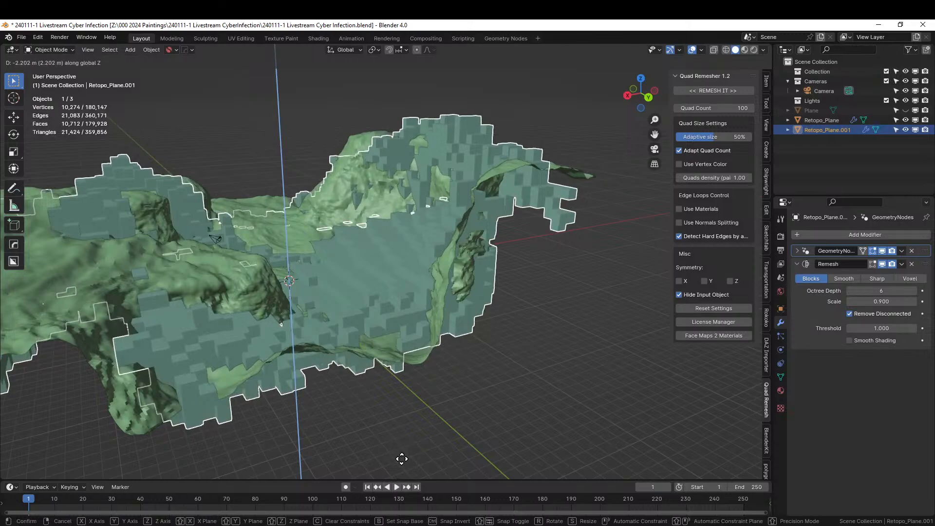
click(402, 465)
Step: Nudge the blocky duplicate freely by about 0.4 m, mostly downward, to adjust how it intersects the smooth terrain
middle_drag(385, 384, 462, 417)
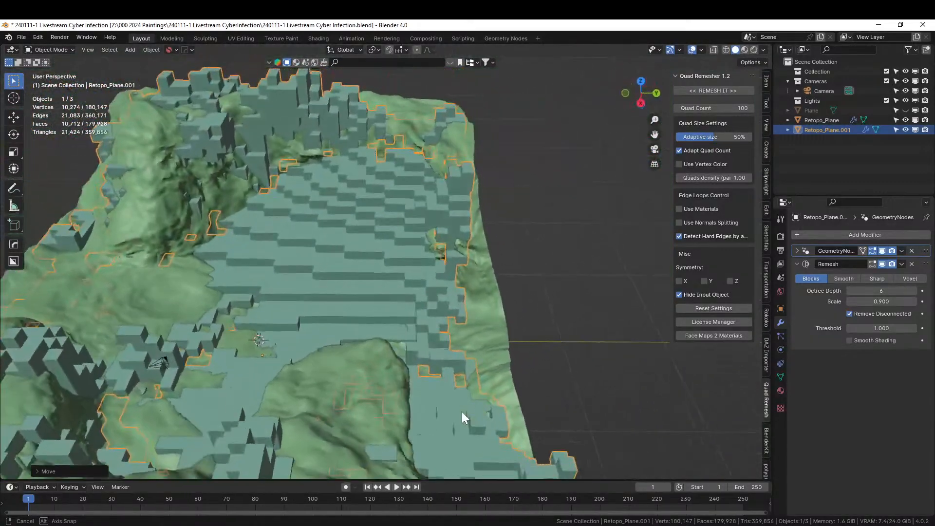
key(g)
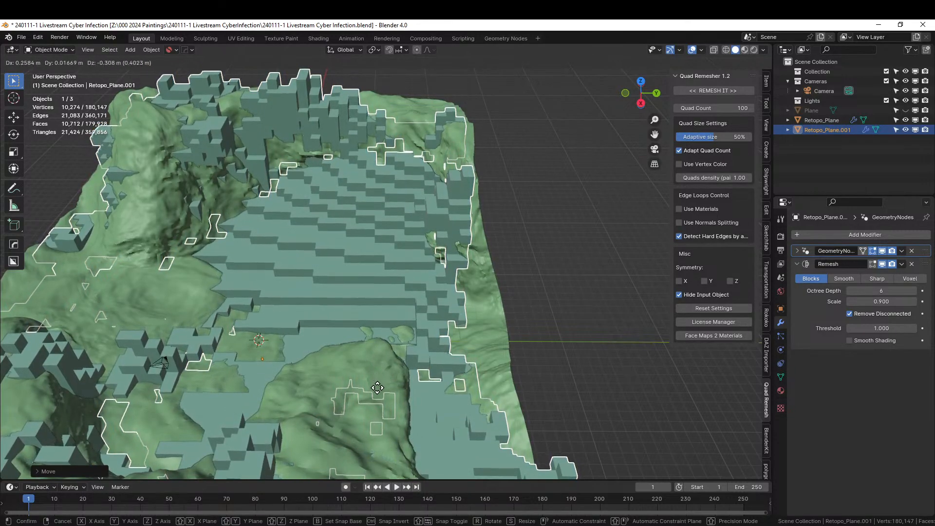
click(379, 395)
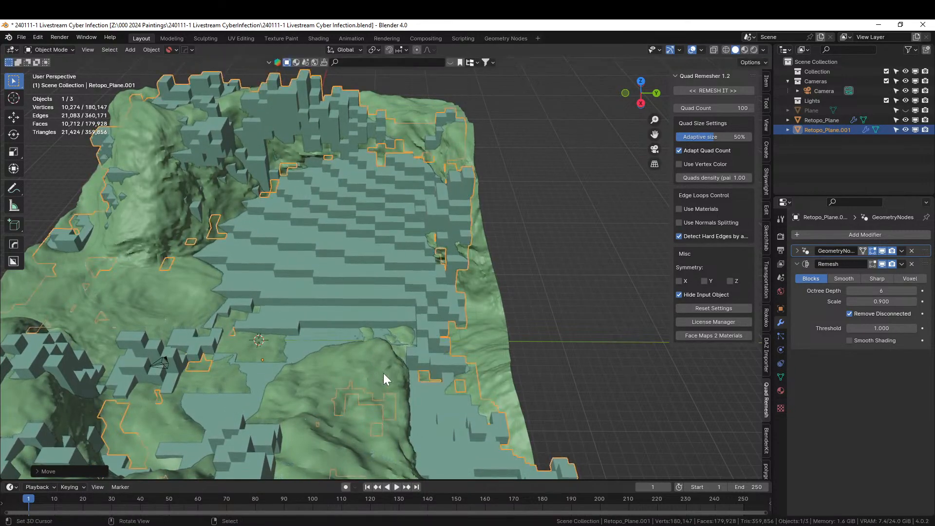
Step: Turn off the viewport display of the duplicate's GeometryNodes and Remesh modifiers and enter Edit Mode on its low-poly base mesh
middle_drag(384, 373, 373, 459)
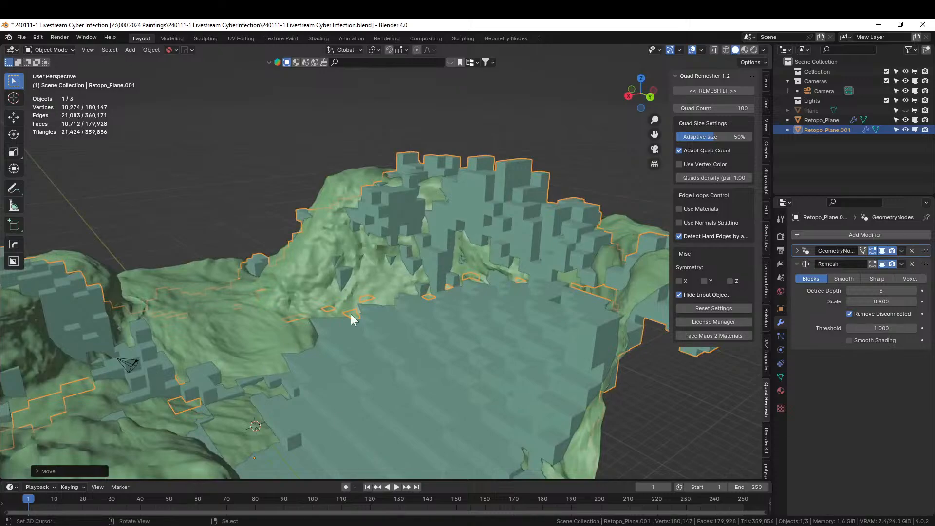
middle_drag(429, 303, 376, 201)
scroll(425, 341, down, 3)
scroll(424, 331, up, 2)
scroll(422, 196, down, 3)
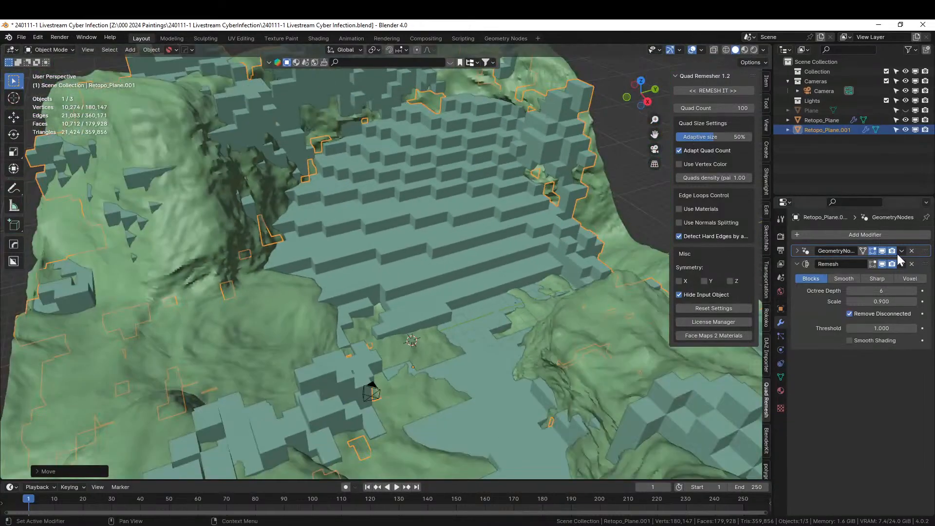
click(881, 250)
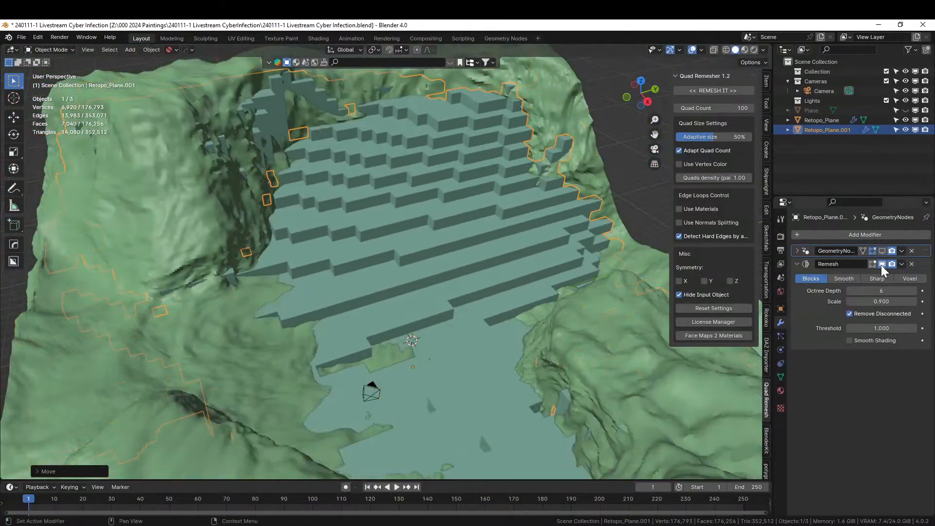
click(881, 265)
middle_drag(633, 230, 401, 153)
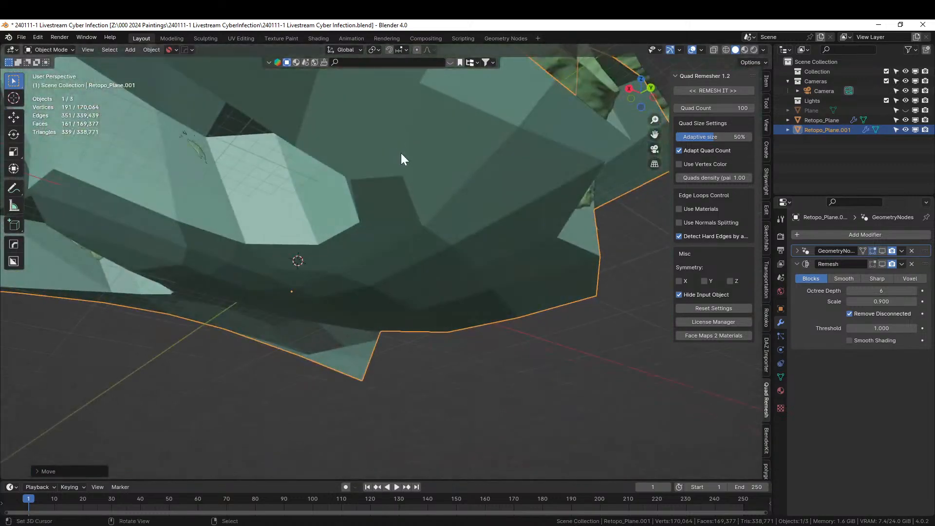
key(Tab)
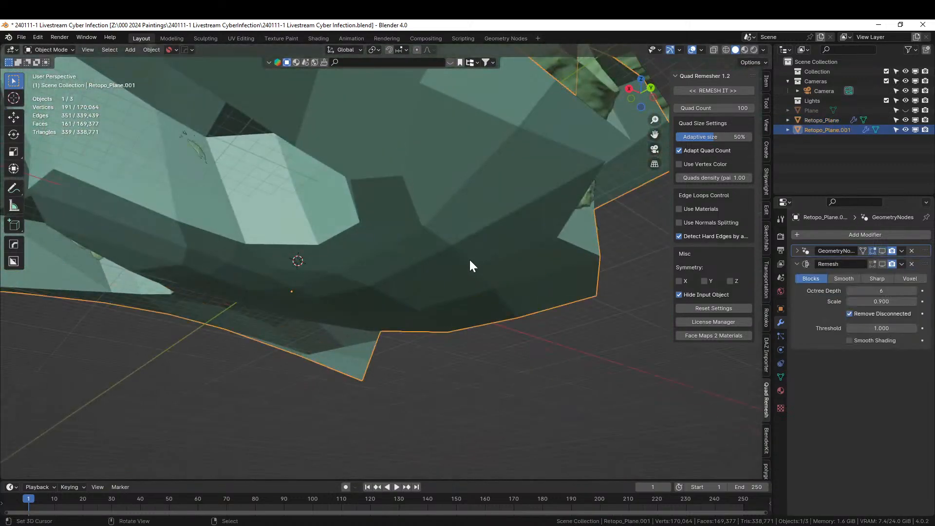
Step: Pull one underside face of the base mesh downward with a proportional size of about 5 m, and re-enable both modifiers' viewport display
click(467, 265)
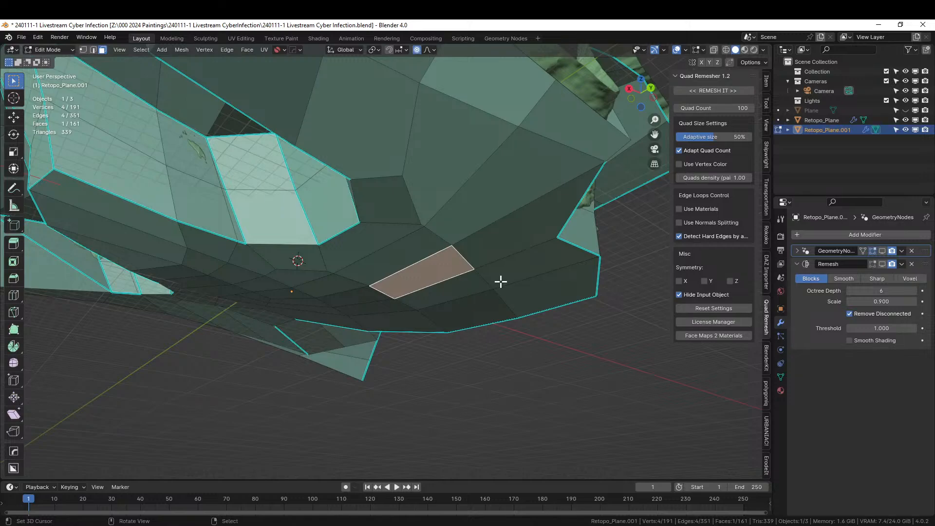
key(g)
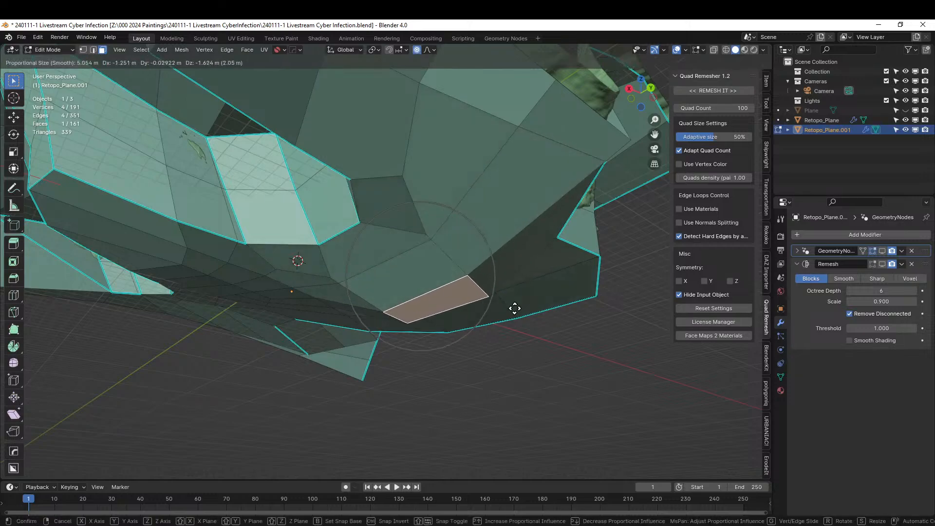
click(521, 335)
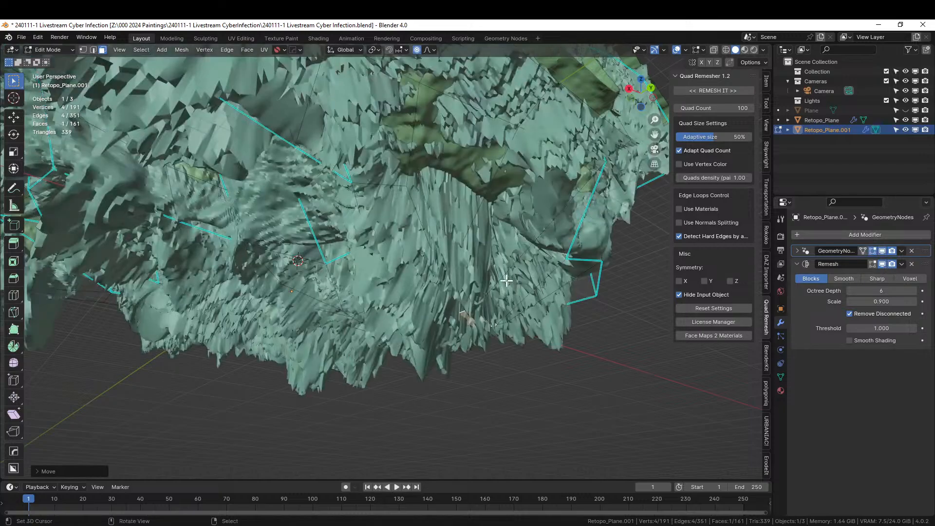
middle_drag(503, 278, 550, 379)
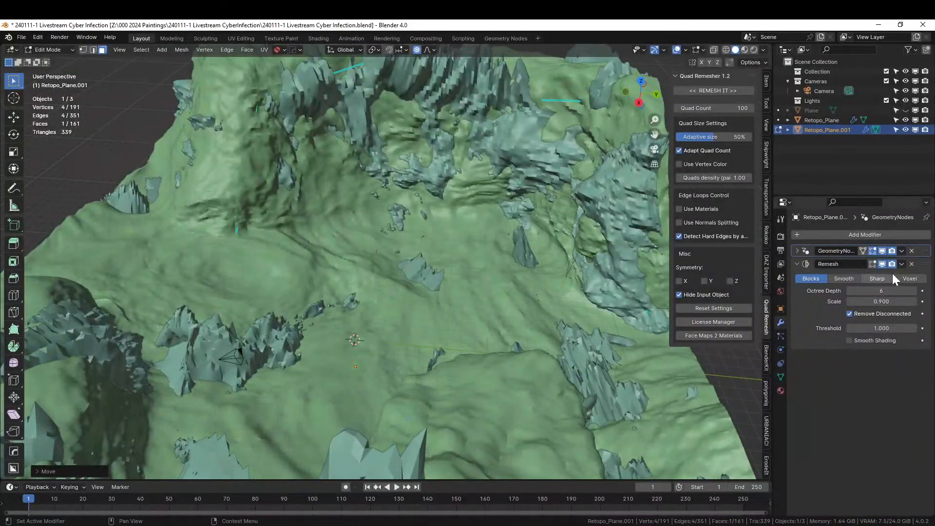
middle_drag(567, 299, 552, 306)
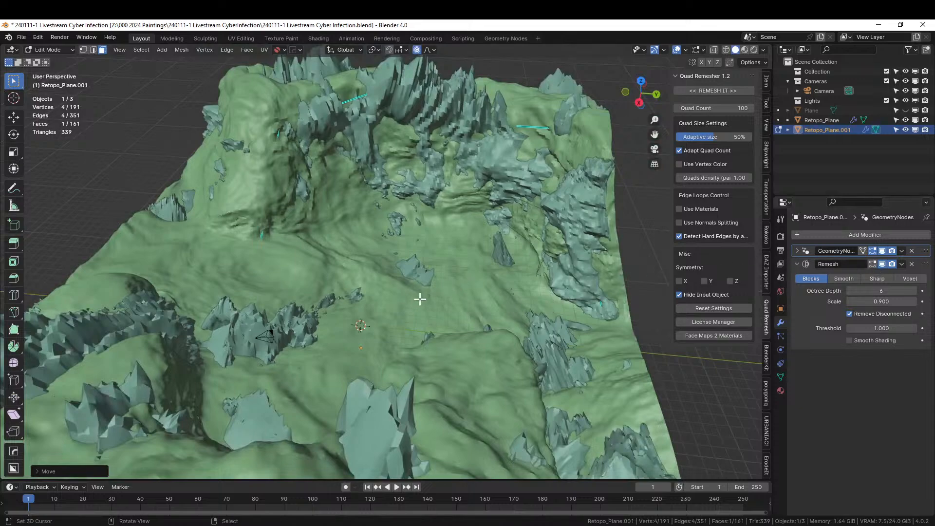
Step: Enable the Remesh modifier's Edit Mode display and reopen the duplicate in Edit Mode so its blocks show while editing
key(Tab)
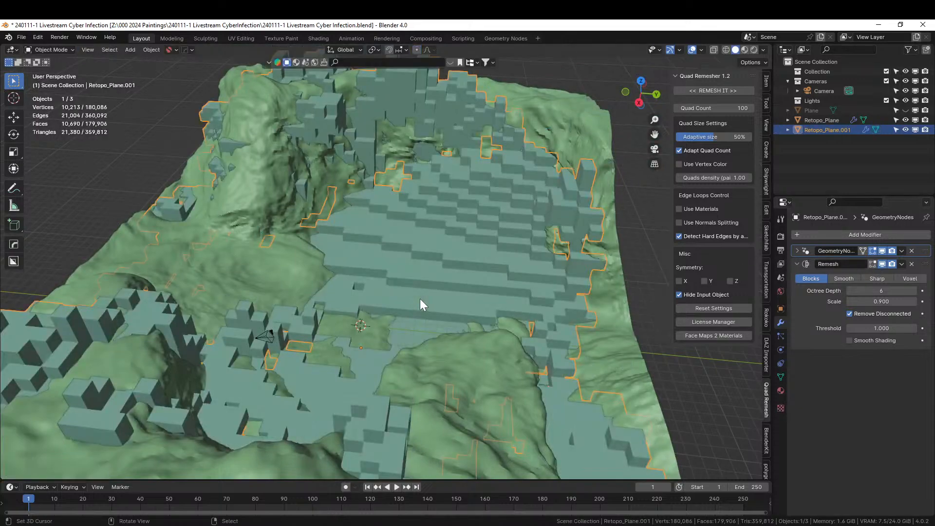
middle_drag(420, 300, 286, 301)
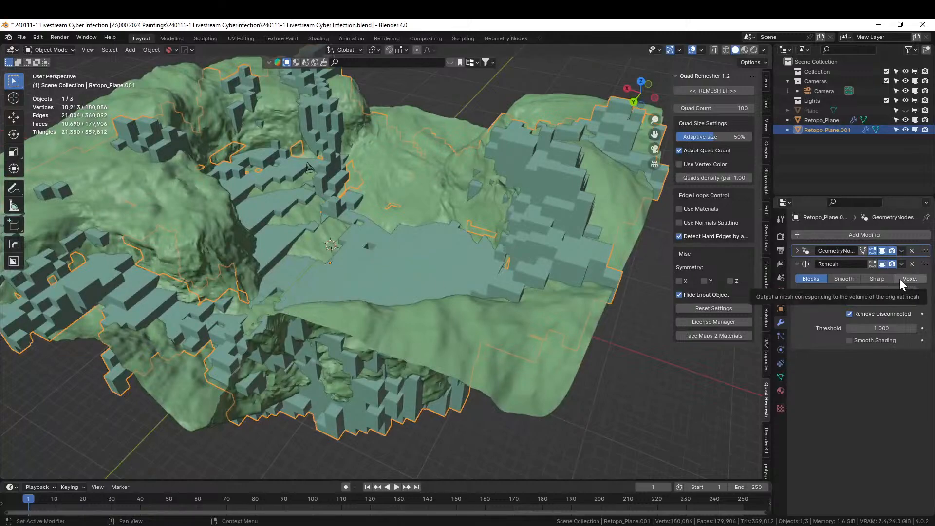
click(872, 264)
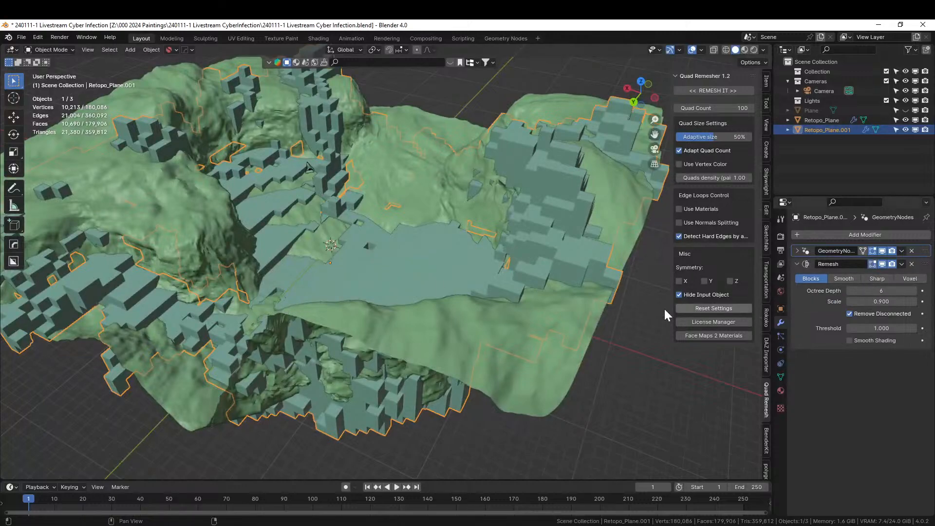
middle_drag(664, 308, 504, 246)
key(Tab)
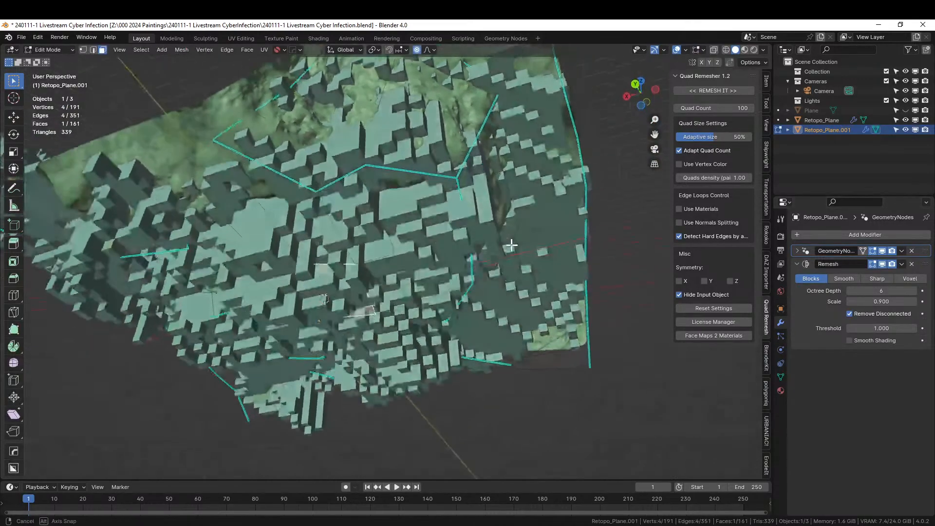
Step: Move the selected face about 5.9 m, mostly downward, reducing the proportional size to about 5 m
middle_drag(436, 267, 515, 374)
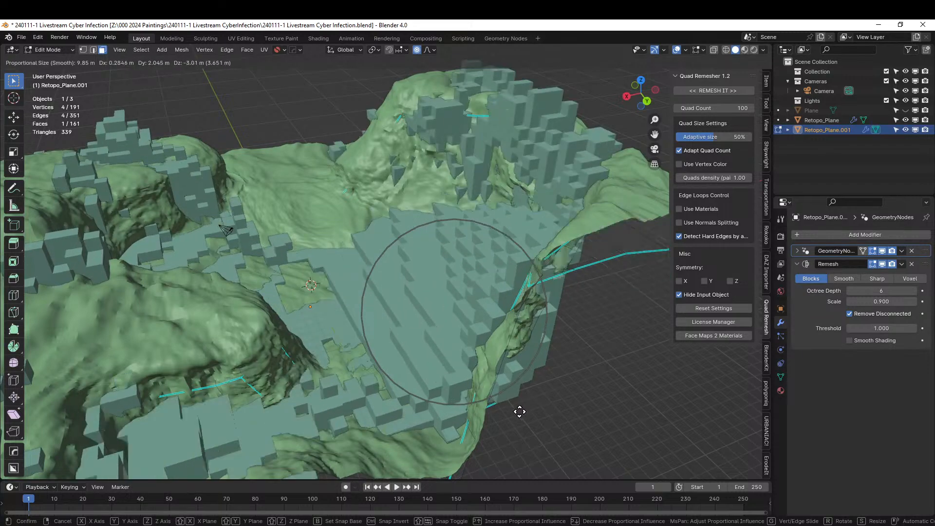
scroll(519, 413, up, 5)
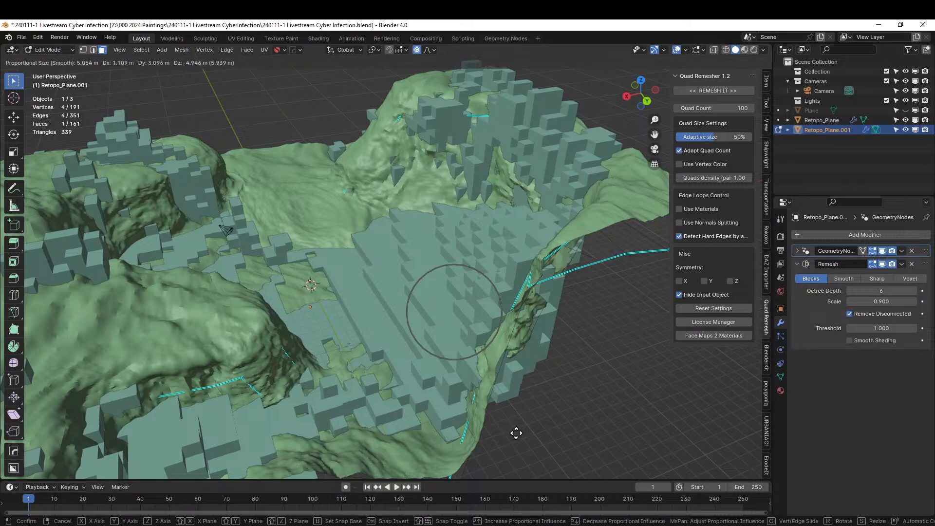
click(516, 436)
Step: Shift the same face about 3.8 m, mostly sideways along X and Y, with proportional editing to reshape the blocky steps
middle_drag(492, 375, 518, 347)
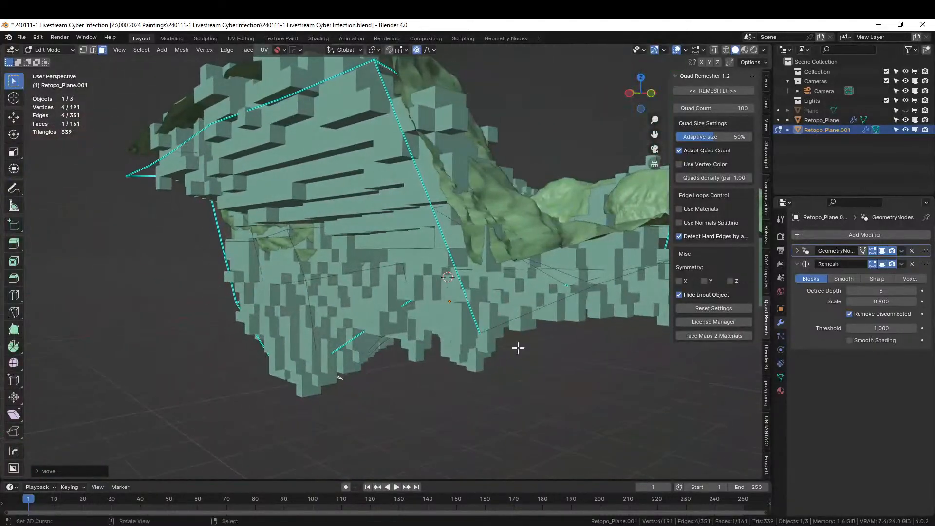
middle_drag(250, 257, 328, 291)
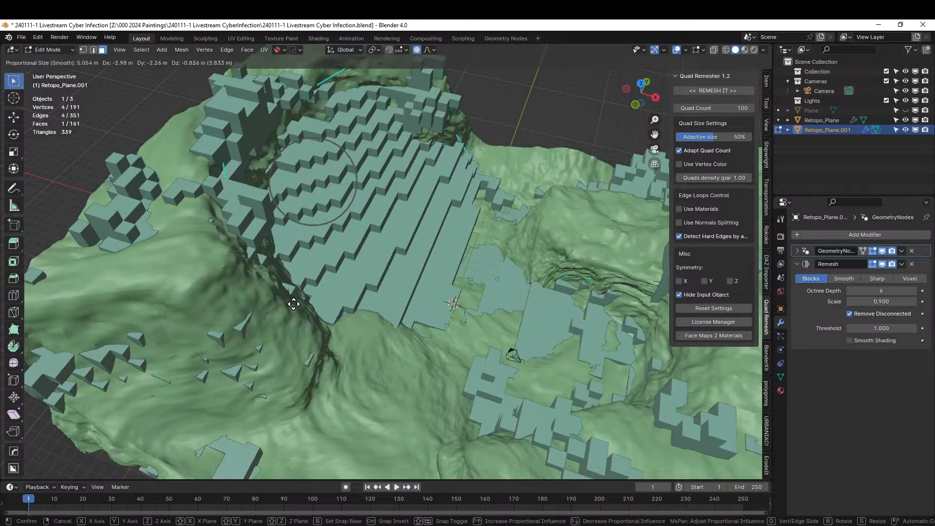
click(291, 305)
middle_drag(291, 305, 218, 279)
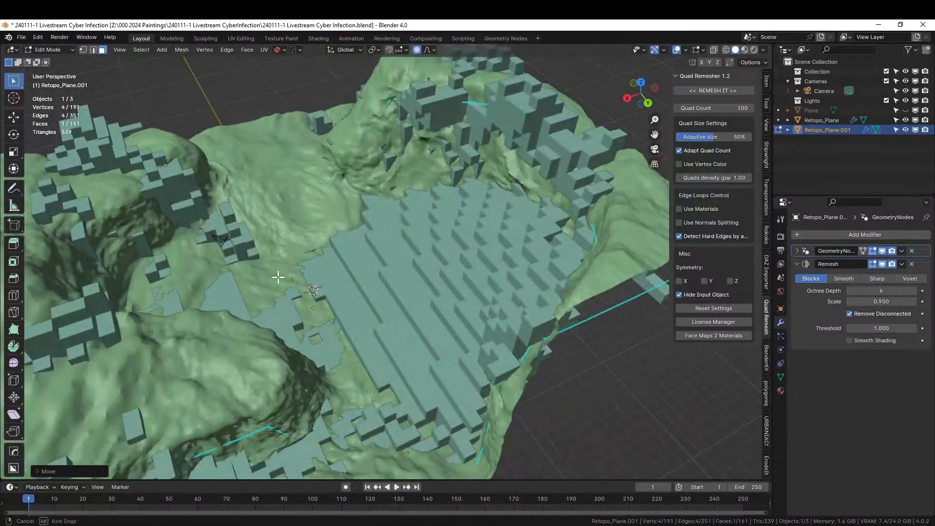
middle_drag(278, 277, 222, 219)
middle_drag(170, 247, 288, 258)
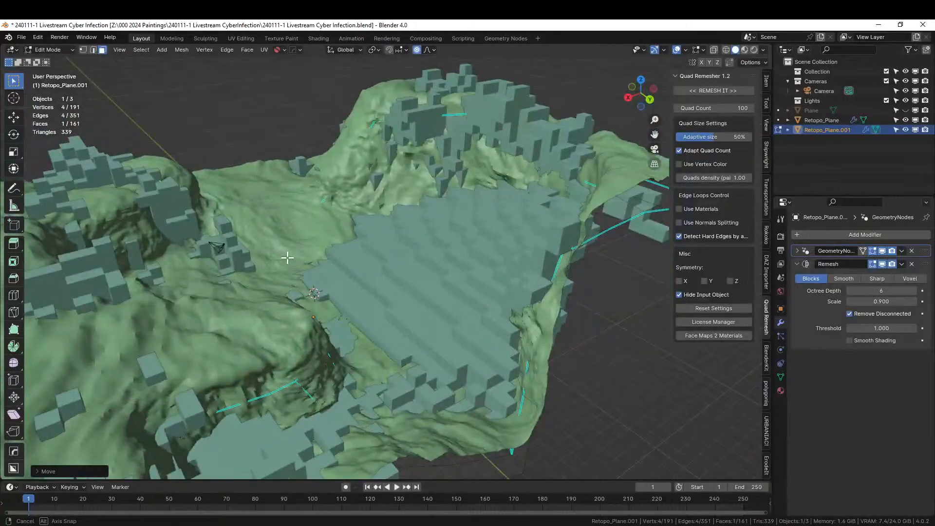
Step: Hide the smooth Retopo_Plane terrain to examine the blocky duplicate on its own, and show both layers together again
click(905, 119)
middle_drag(536, 205, 491, 290)
middle_drag(533, 283, 531, 221)
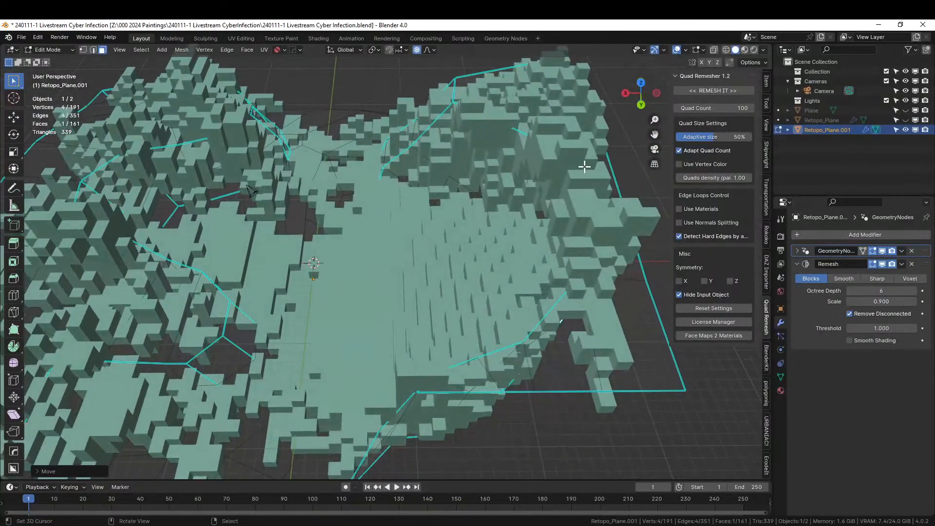
middle_drag(398, 251, 448, 239)
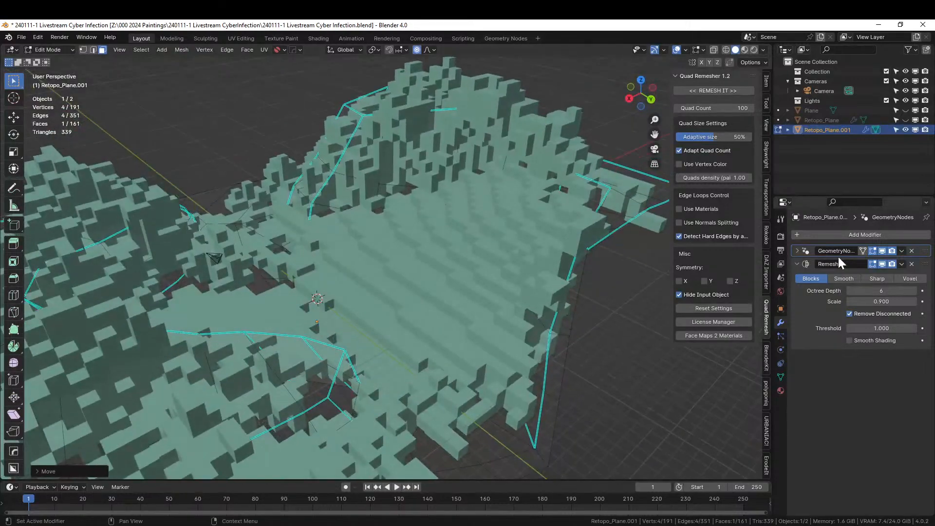
click(905, 119)
middle_drag(423, 253, 516, 227)
scroll(431, 229, down, 5)
scroll(438, 244, up, 5)
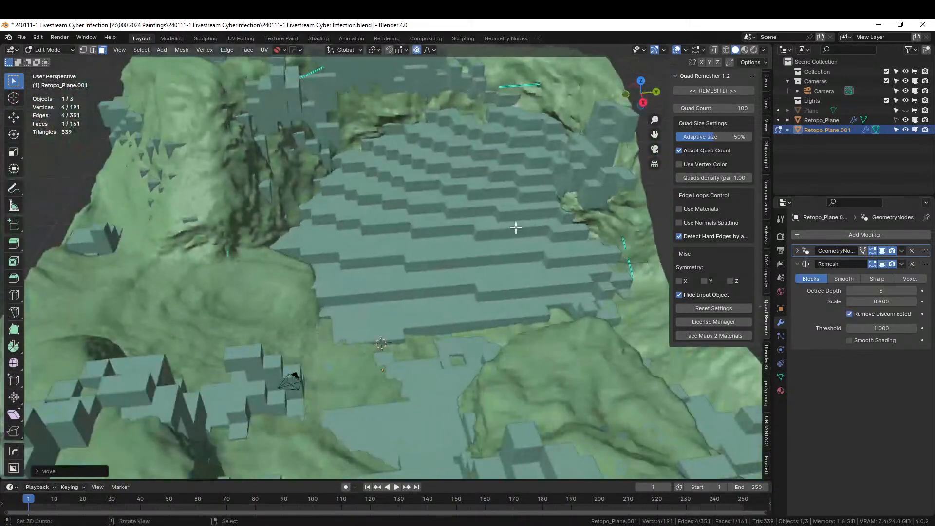
Step: Return the duplicate to Object Mode, apply its GeometryNodes and Remesh modifiers with HardOps, and deselect it
right_click(119, 310)
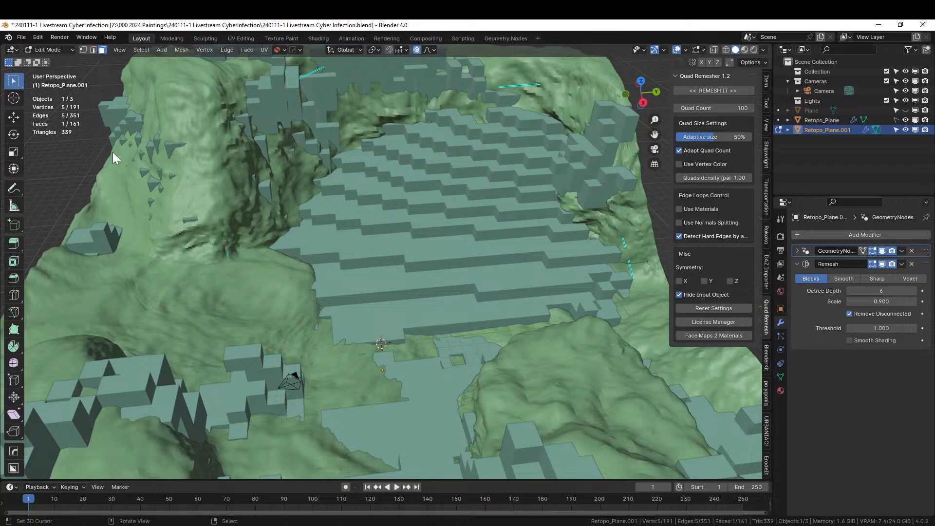
key(Tab)
middle_drag(180, 207, 171, 205)
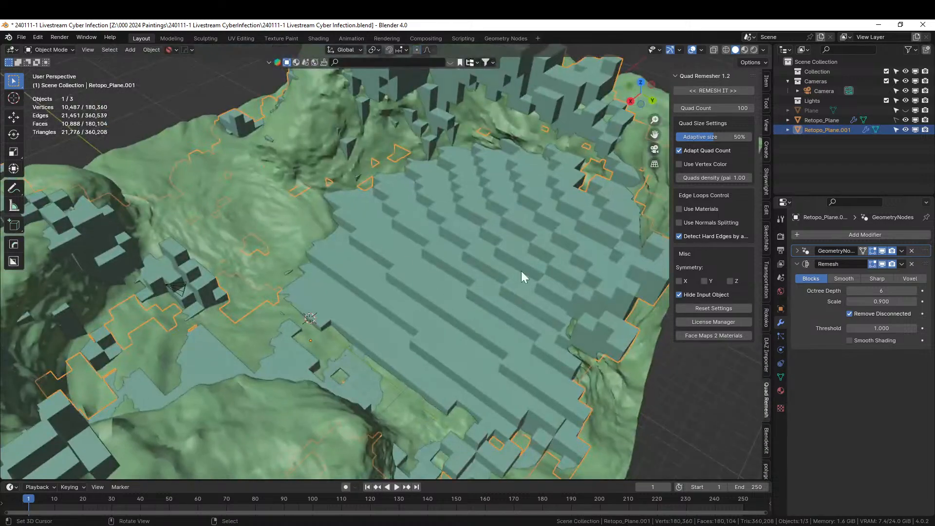
key(q)
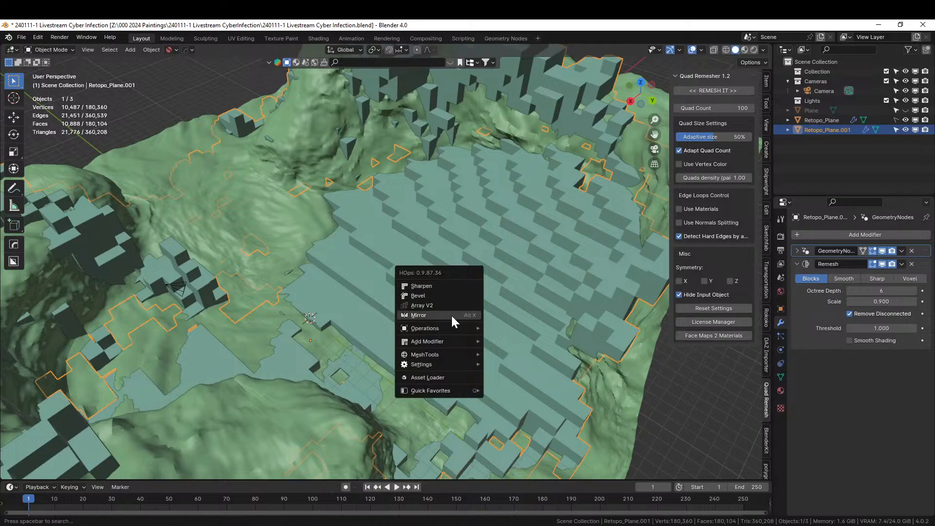
mouse_move(447, 341)
click(521, 410)
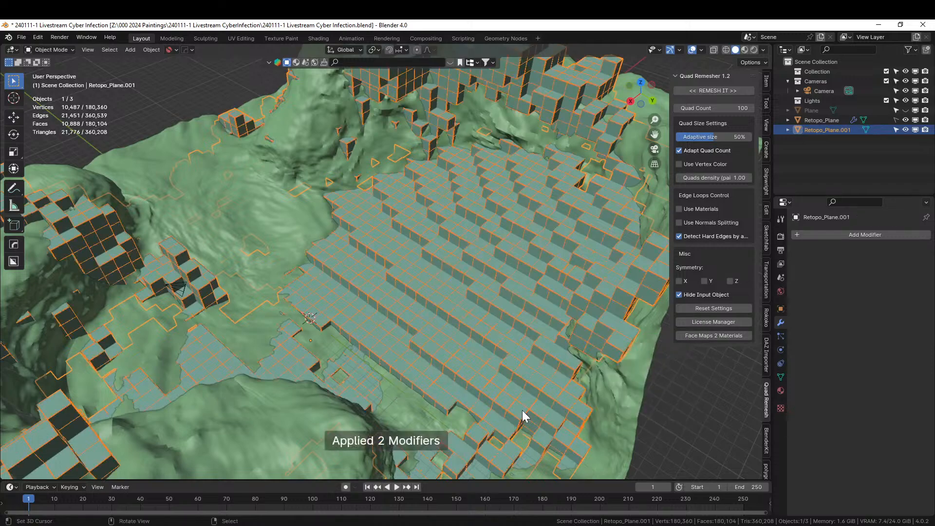
click(161, 153)
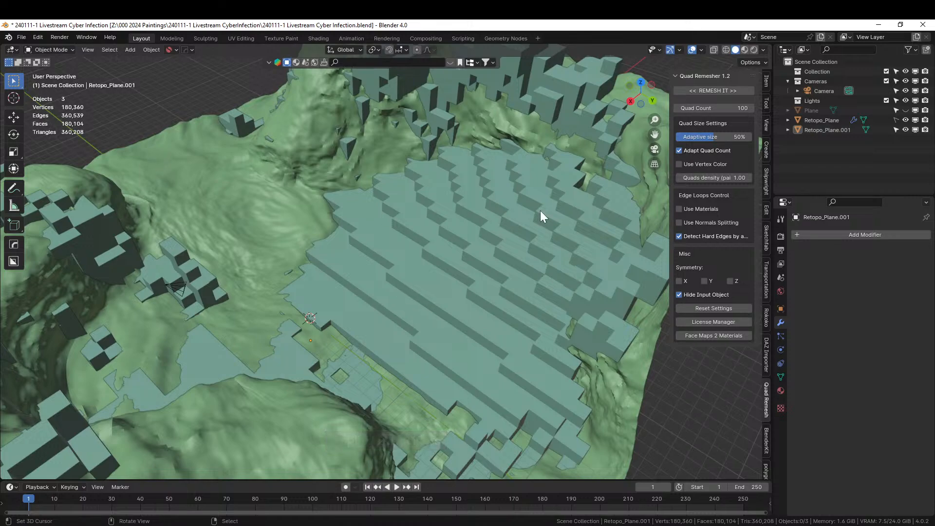
Step: Apply the GeometryNodes modifier on the smooth Retopo_Plane terrain and save the file
click(827, 120)
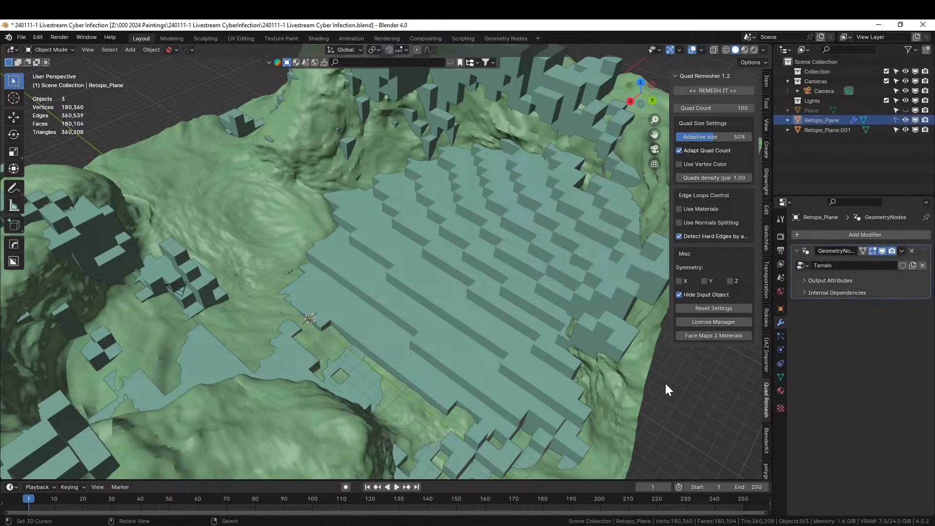
key(ctrl+a)
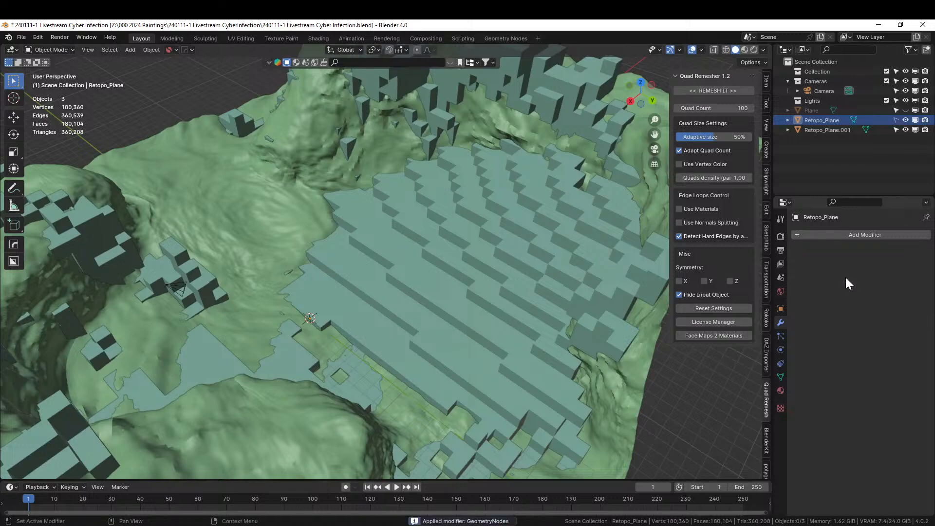
middle_drag(246, 290, 271, 305)
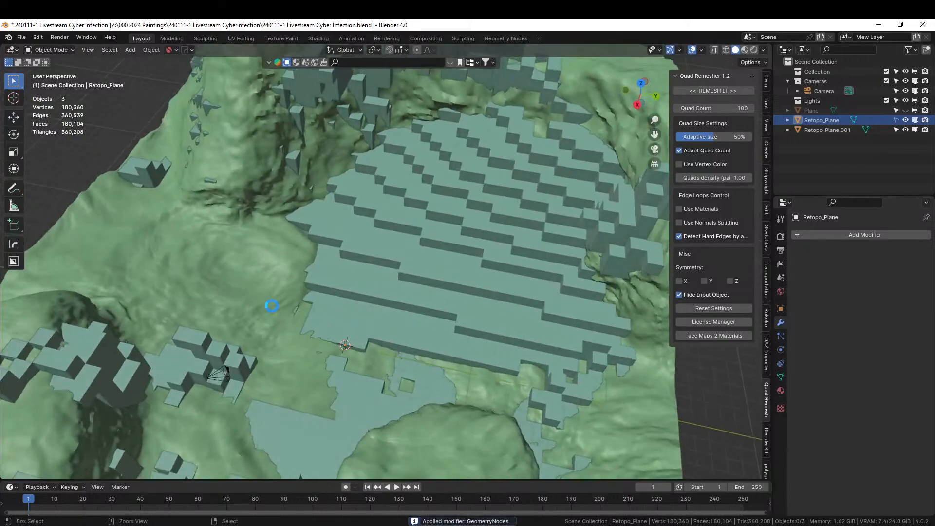
key(ctrl+s)
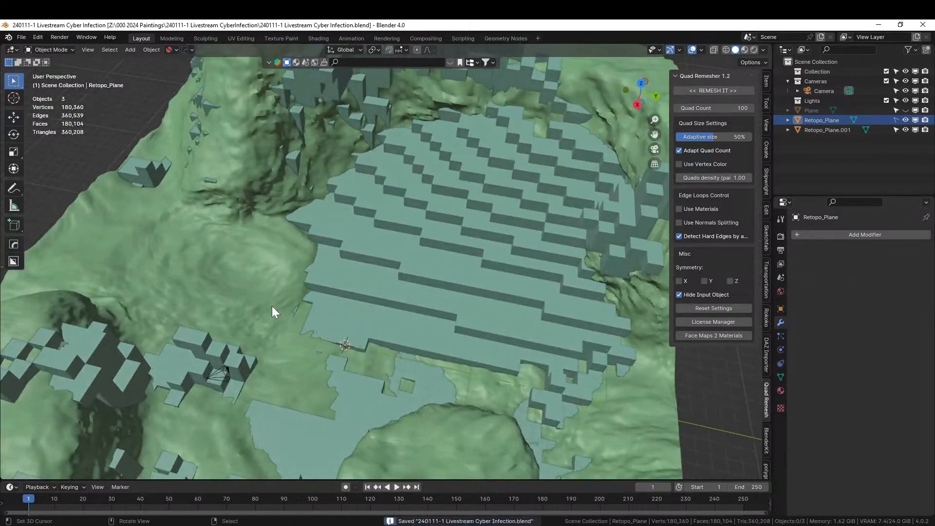
Step: Preview the layered terrain in Rendered shading and examine the rock material on the blocky steps from several angles
click(752, 51)
mouse_move(456, 203)
middle_down()
mouse_move(449, 205)
mouse_move(529, 195)
mouse_move(363, 211)
mouse_move(317, 207)
mouse_move(285, 188)
middle_up()
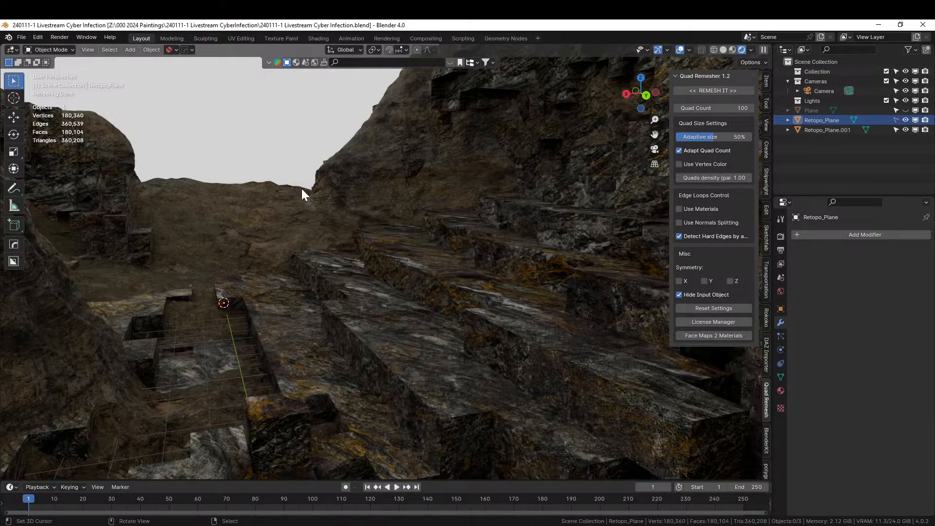
middle_drag(350, 192, 445, 217)
click(424, 241)
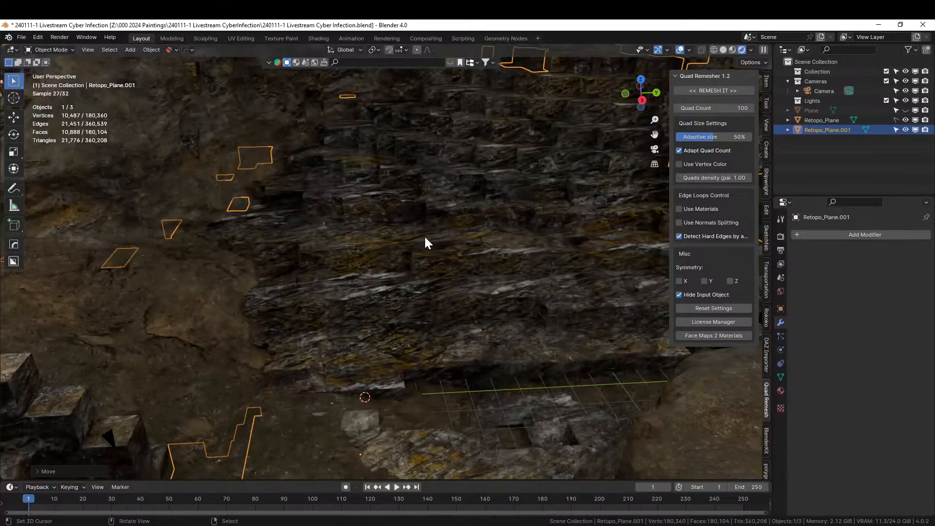
scroll(425, 238, down, 4)
key(ctrl+z)
scroll(425, 237, down, 3)
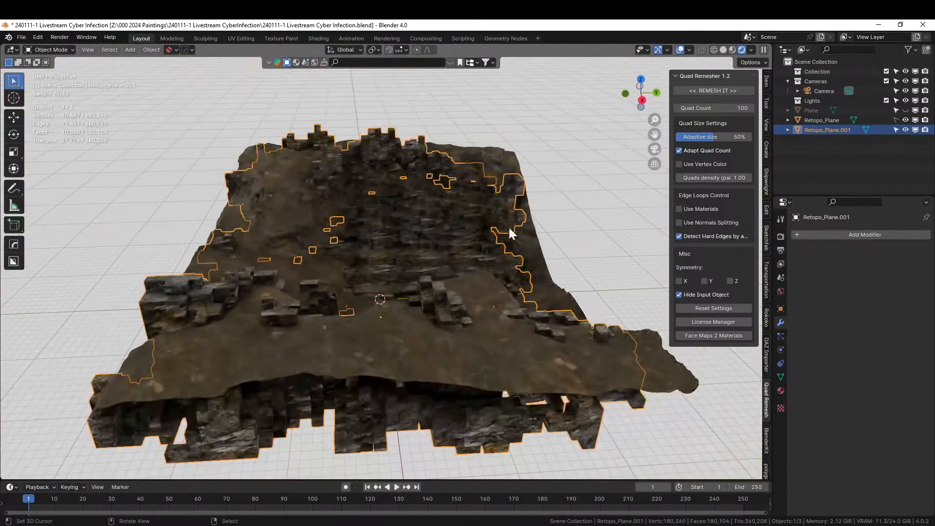
Step: Remove the AutoLandscape material slot from the blocky Retopo_Plane.001 duplicate and save the file
click(600, 192)
click(378, 420)
click(781, 391)
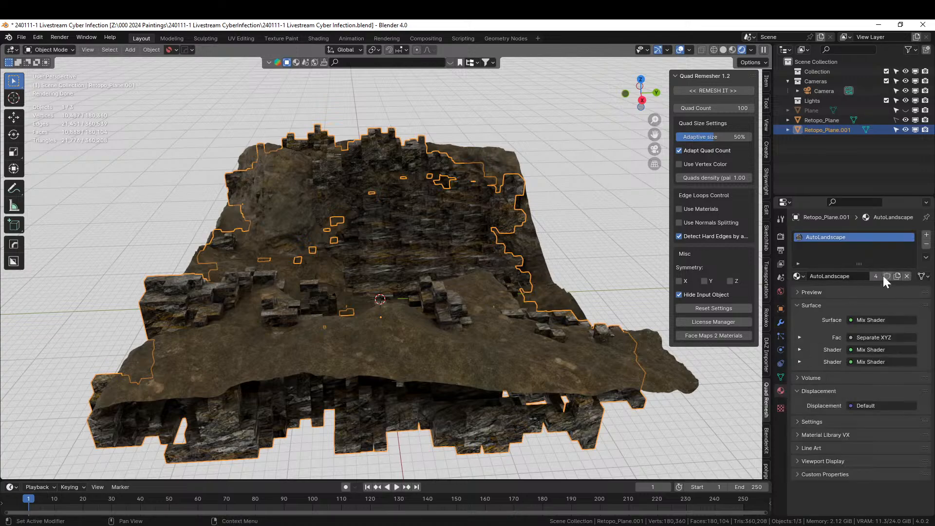
click(926, 244)
middle_drag(419, 278, 474, 273)
scroll(401, 269, up, 4)
middle_drag(402, 270, 335, 288)
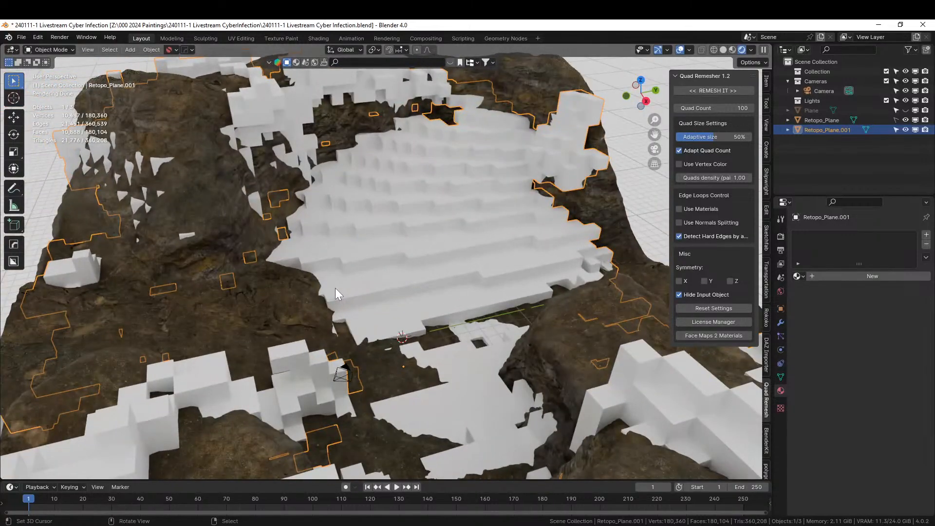
key(ctrl+s)
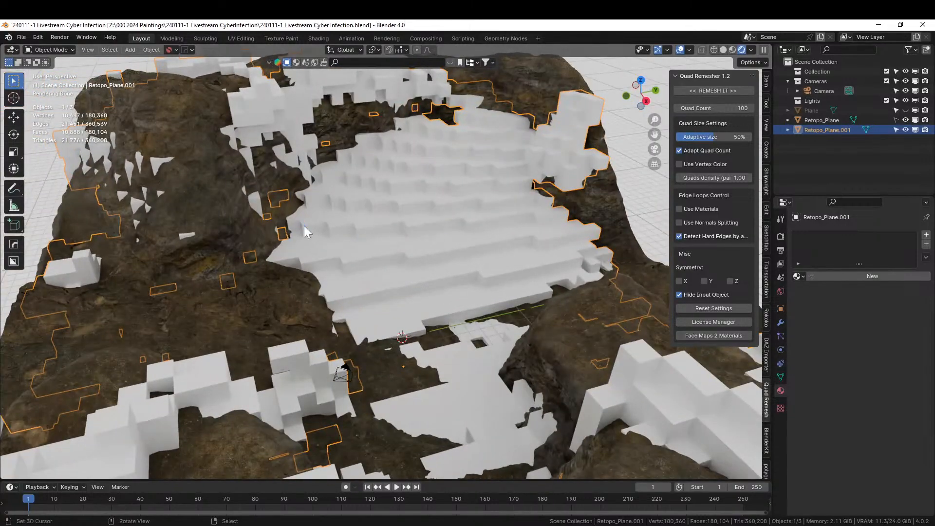
Step: Return the viewport to Solid shading and inspect the blocky duplicate's face layout in Edit Mode, ending in Object Mode
click(723, 49)
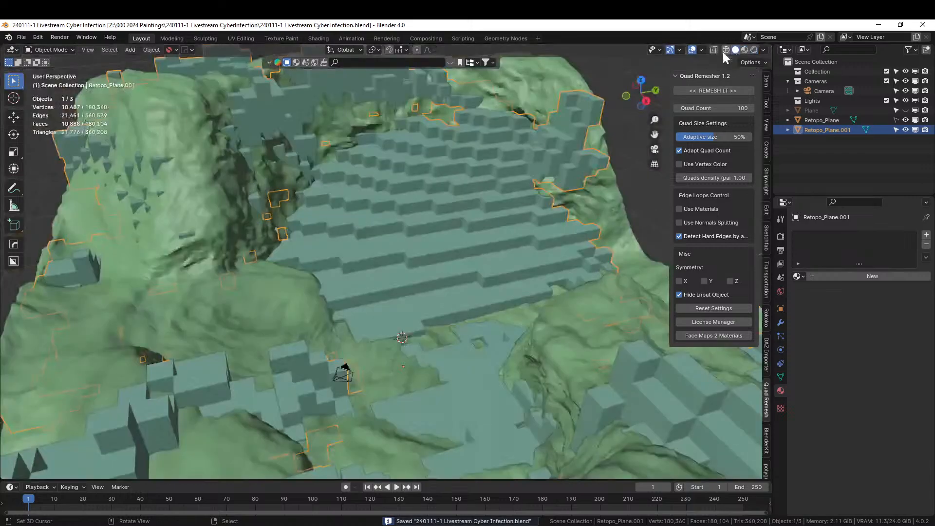
scroll(448, 199, down, 5)
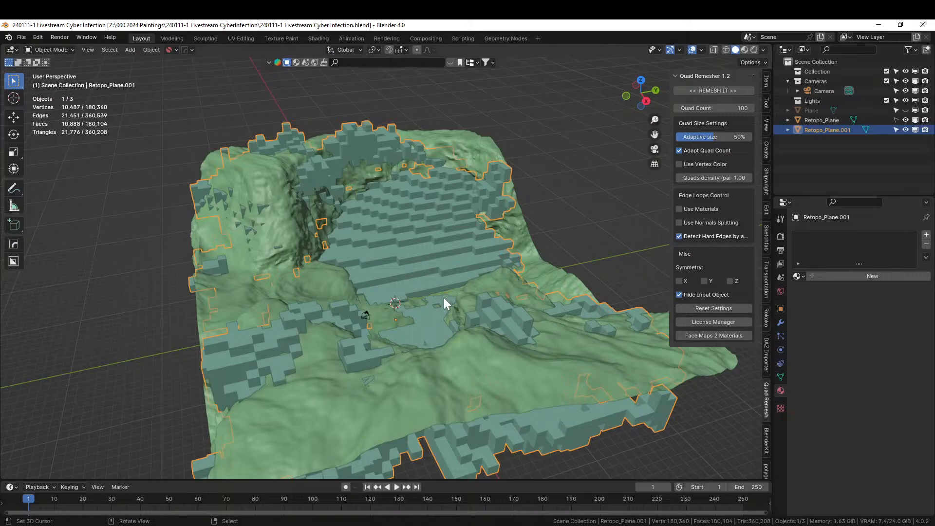
scroll(442, 297, up, 3)
middle_drag(431, 300, 356, 307)
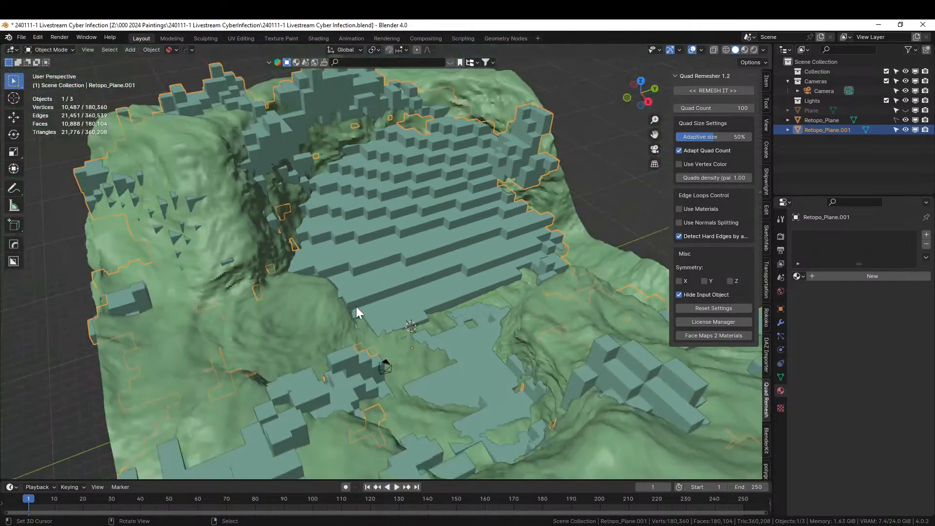
key(Tab)
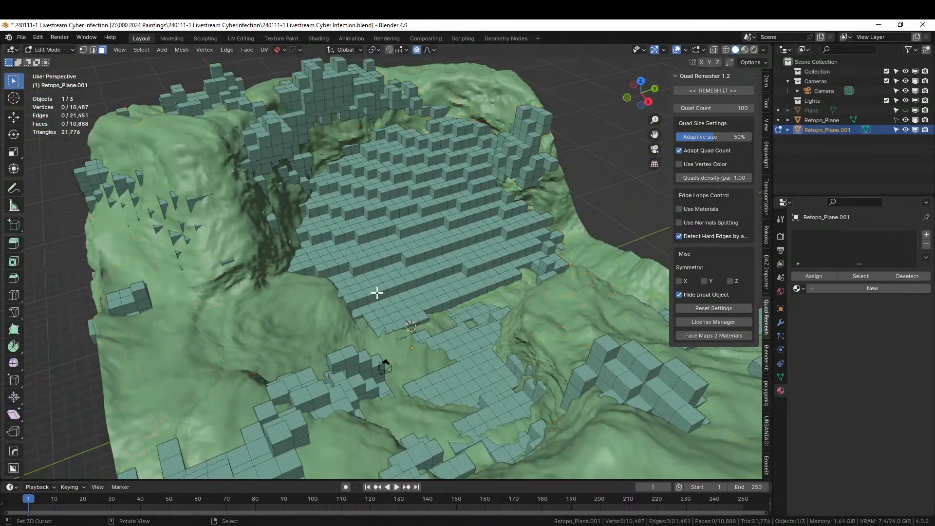
scroll(376, 292, down, 3)
key(Tab)
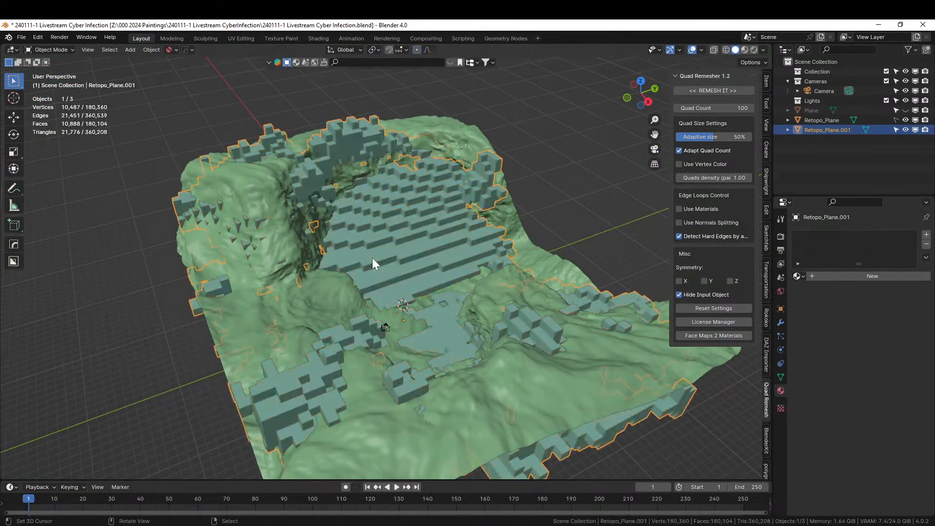
Step: Try Random Flow's Random Loop Extrude on the blocky duplicate with loops 1, 2 and 3, and undo it
key(shift+q)
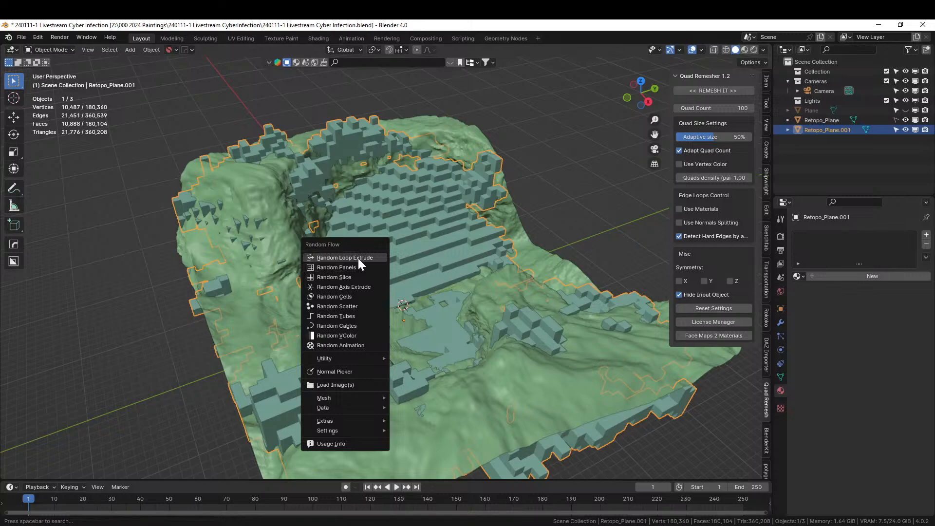
click(359, 258)
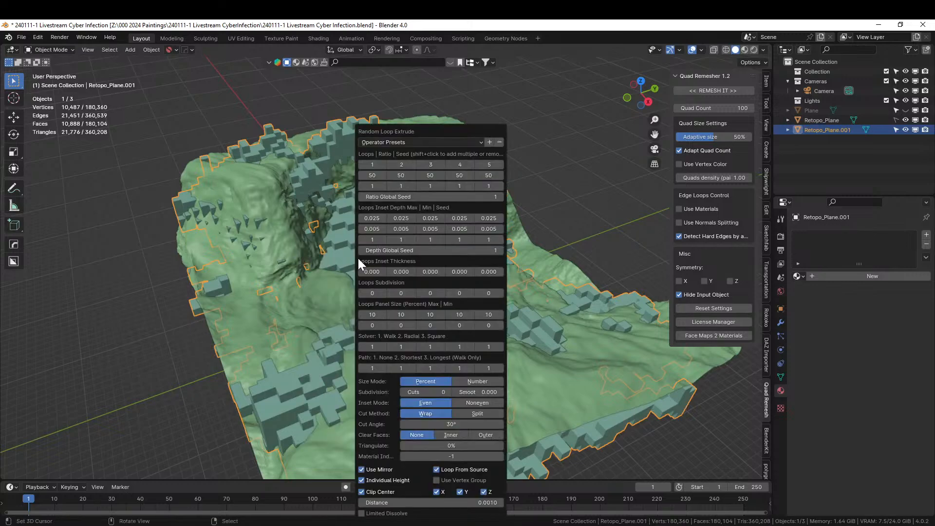
click(372, 167)
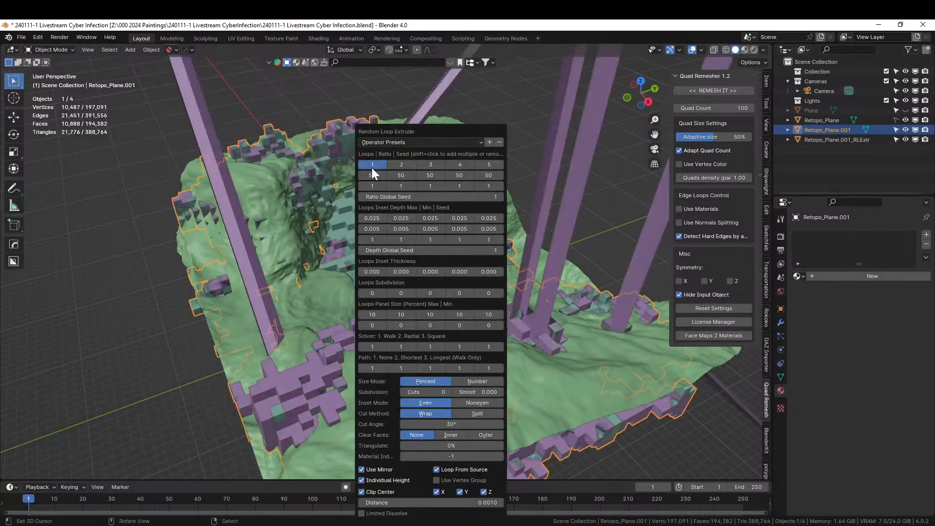
click(399, 167)
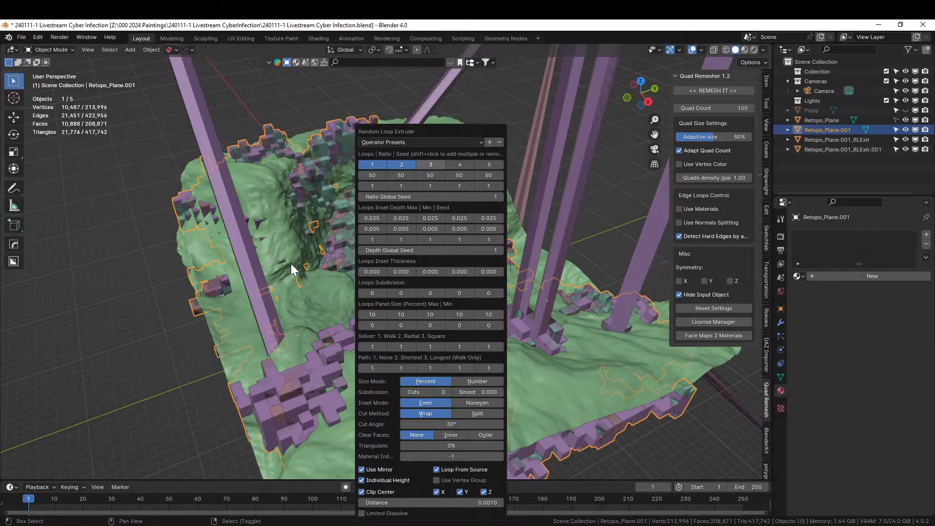
middle_drag(269, 283, 227, 283)
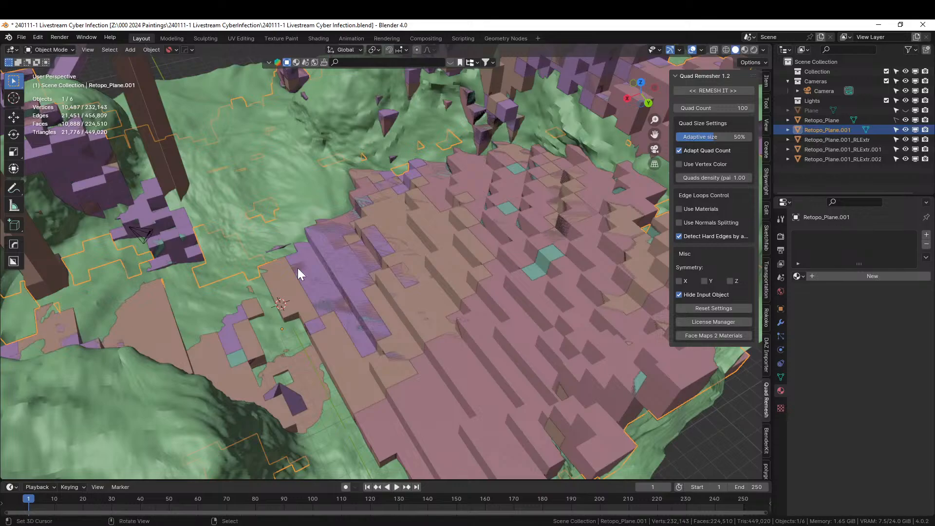
key(ctrl+z)
Step: Isolate the blocky duplicate in local view and merge all its vertices by distance in Edit Mode
mouse_move(372, 267)
middle_down()
mouse_move(349, 259)
mouse_move(359, 271)
mouse_move(377, 263)
mouse_move(449, 273)
mouse_move(476, 173)
mouse_move(488, 177)
mouse_move(365, 281)
middle_up()
key(slash)
scroll(348, 259, up, 6)
key(Tab)
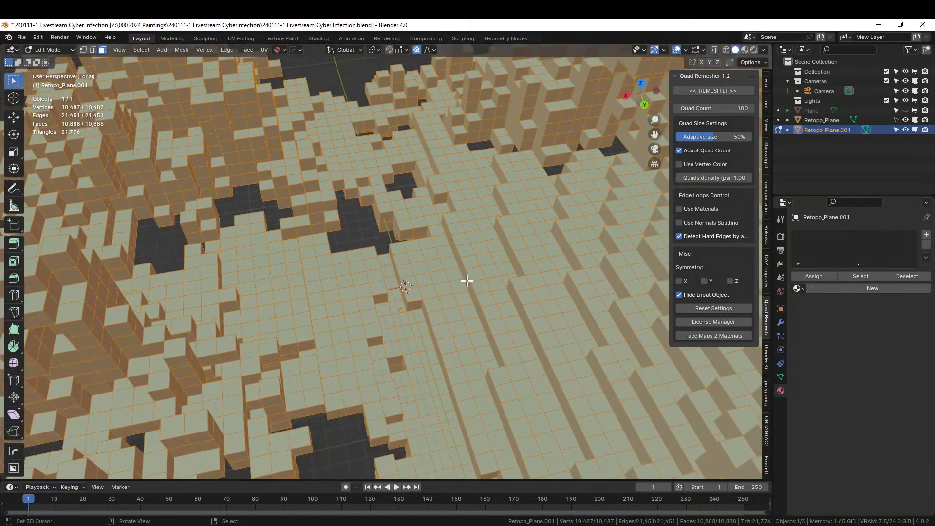
key(m)
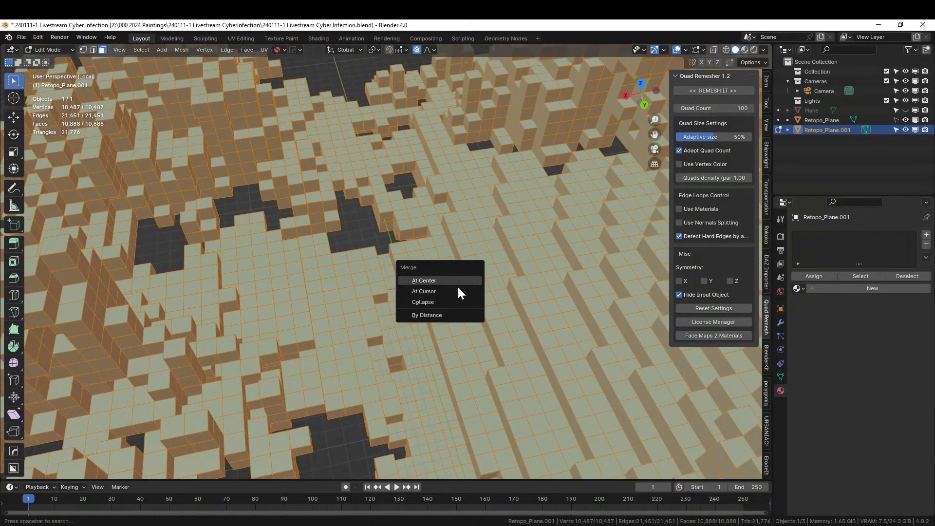
click(439, 317)
scroll(439, 316, down, 3)
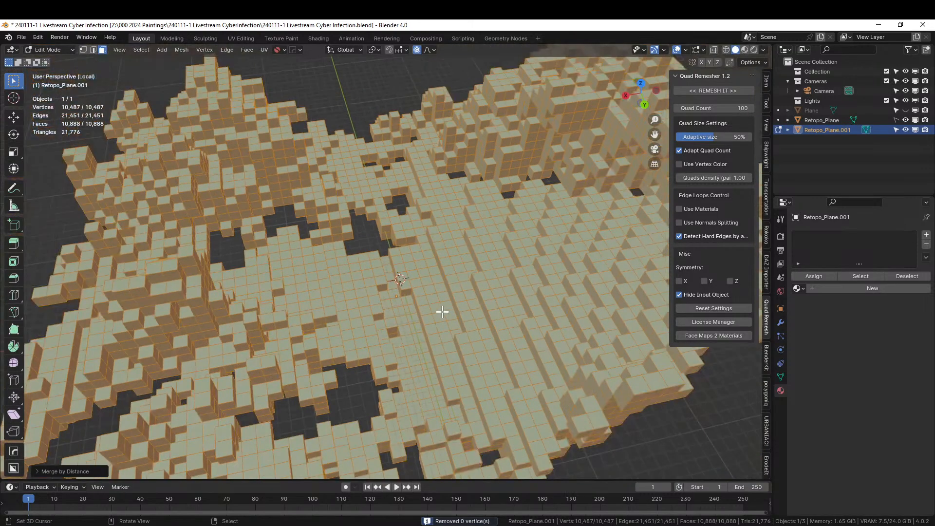
middle_drag(442, 311, 478, 305)
key(Tab)
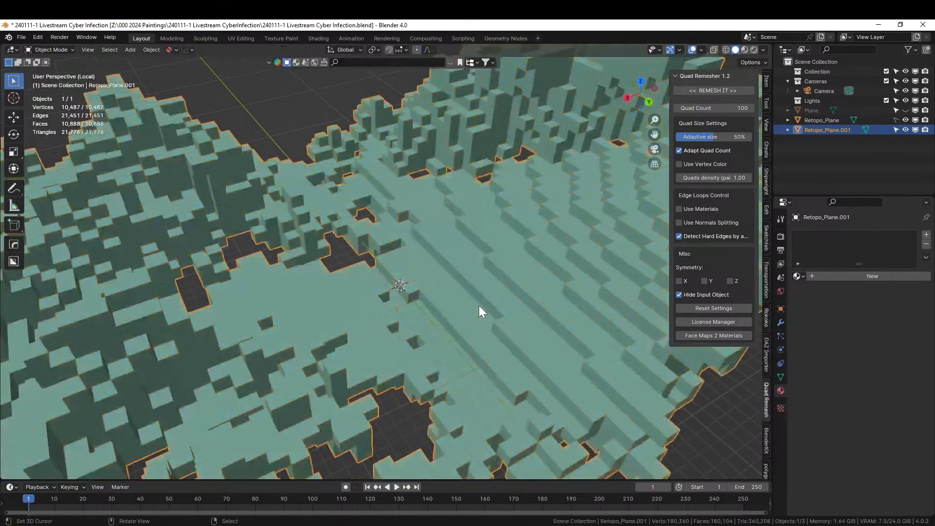
Step: Try Random Flow's Plate Insets on all faces of the blocky duplicate with Subdivision 1
key(Tab)
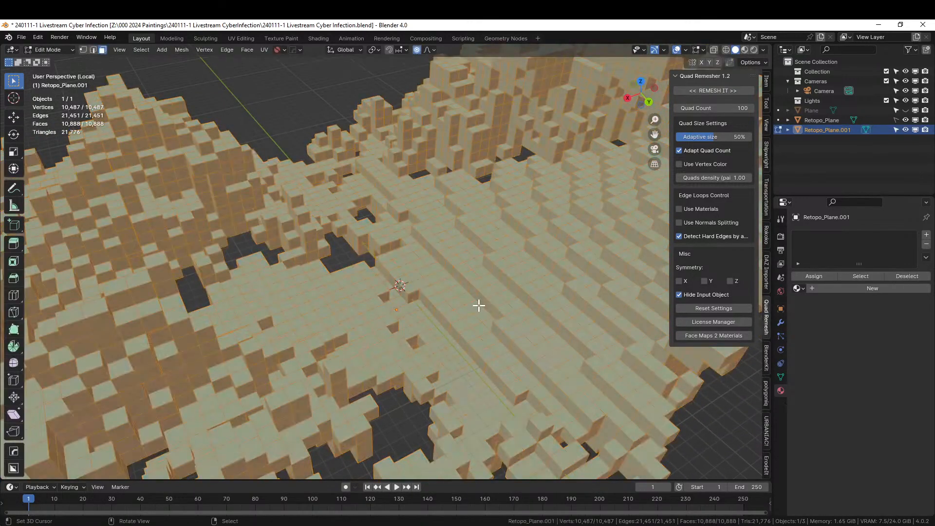
key(shift+q)
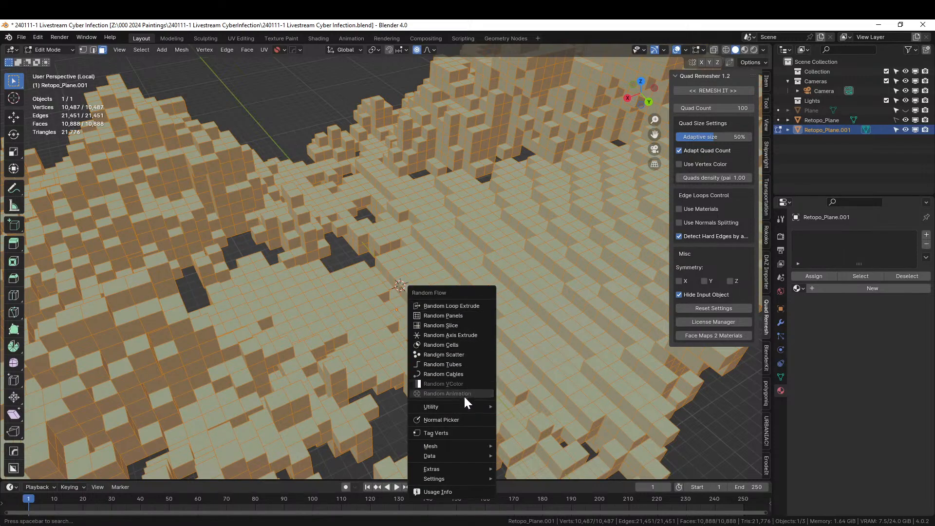
mouse_move(454, 407)
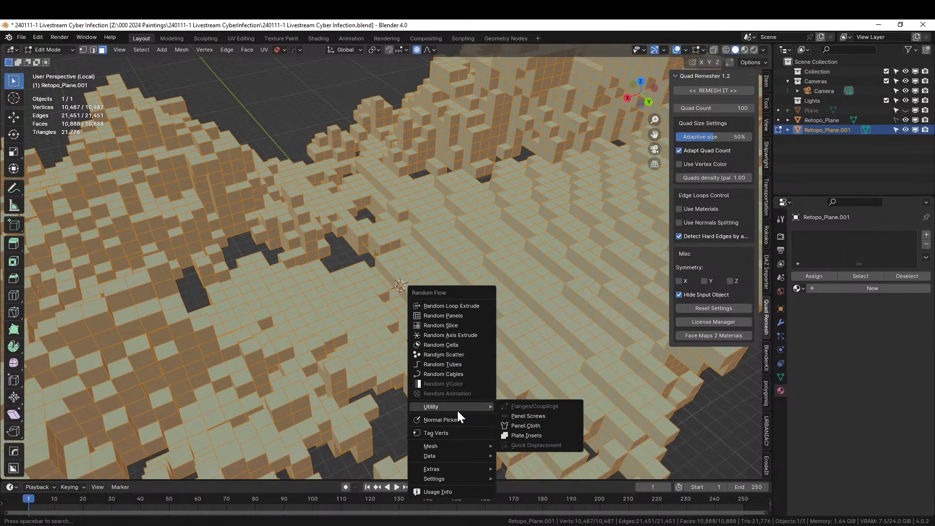
click(539, 435)
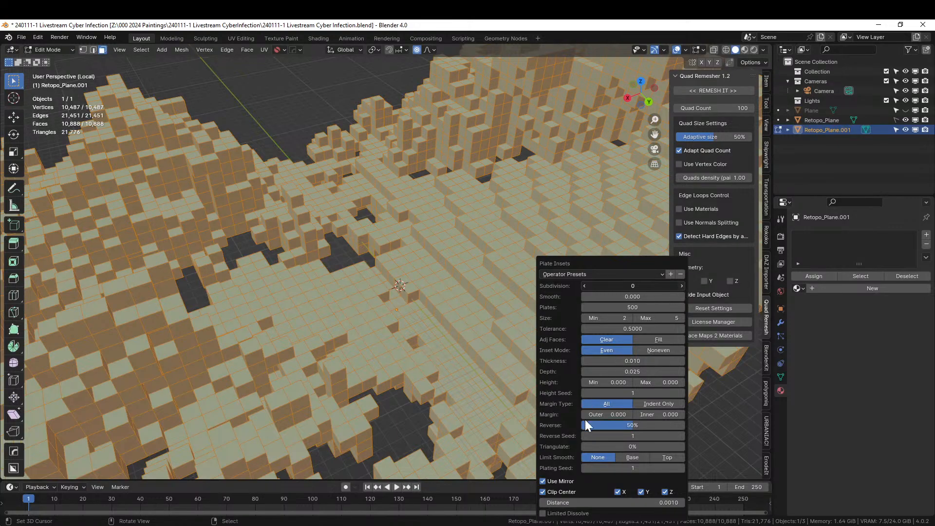
scroll(407, 341, up, 3)
mouse_move(407, 342)
middle_down()
mouse_move(422, 324)
mouse_move(507, 313)
mouse_move(412, 337)
middle_up()
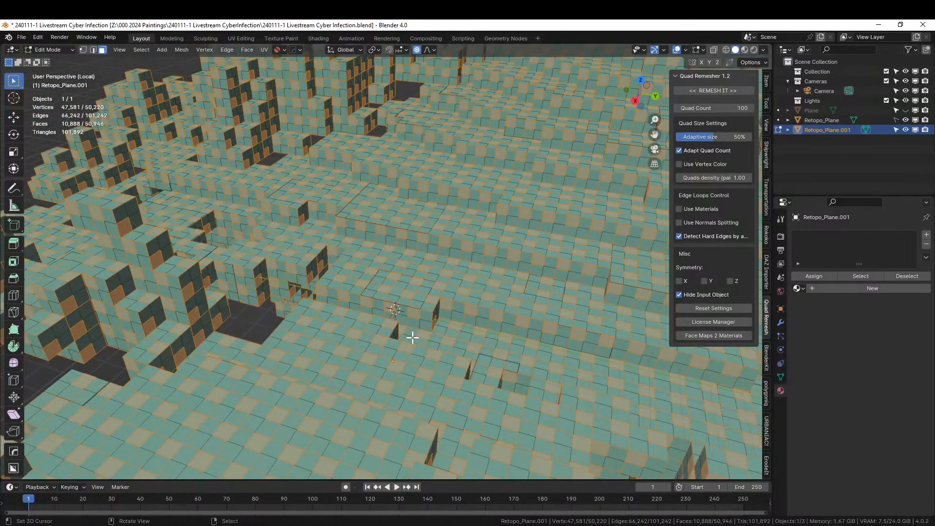
Step: Try a Plate Insets thickness of 0.1, then undo the plate insets and return to Object Mode
key(F9)
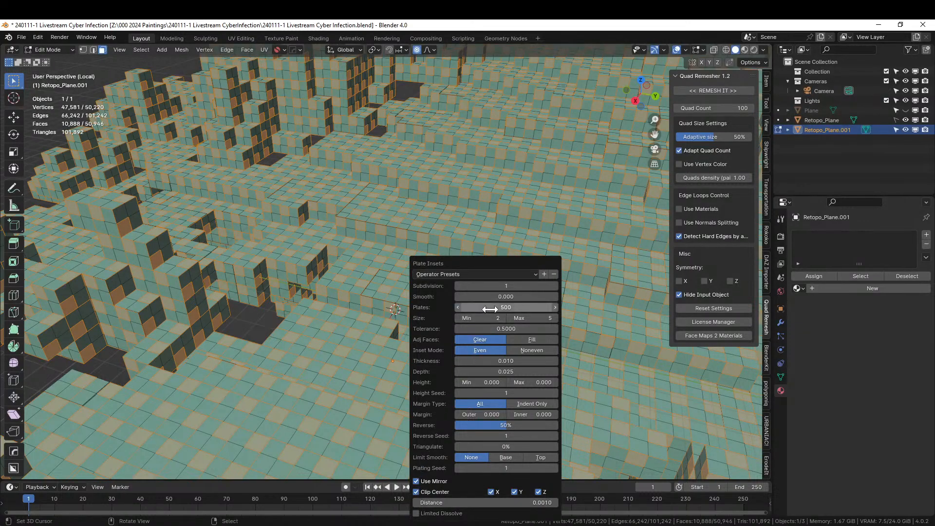
click(506, 360)
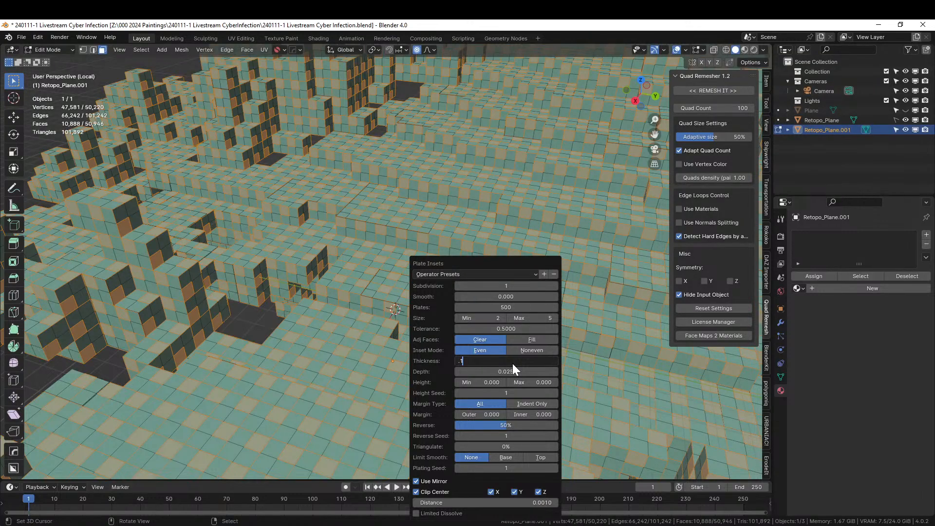
key(Return)
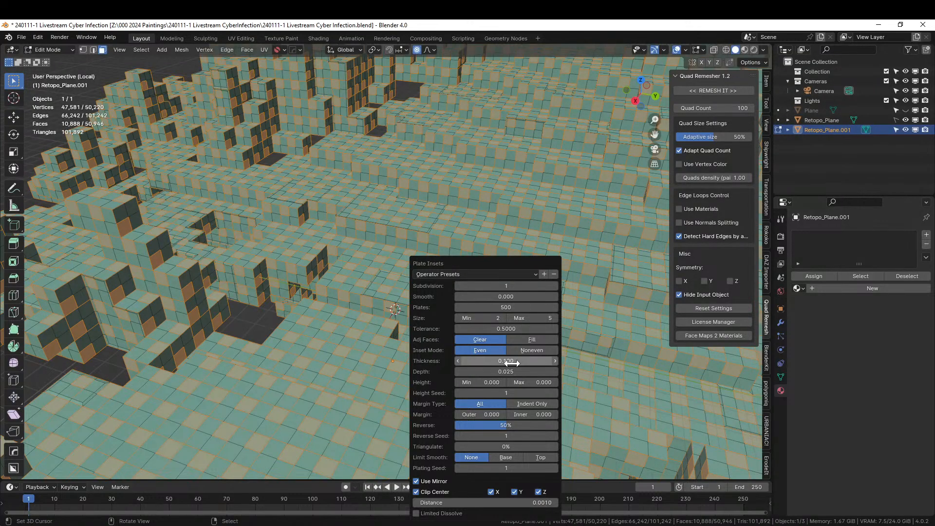
middle_drag(323, 292, 267, 295)
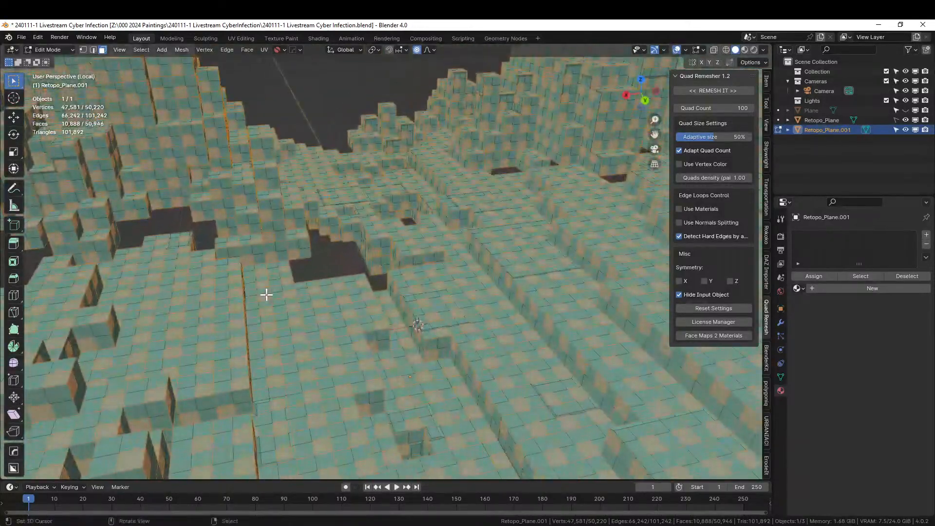
key(ctrl+z)
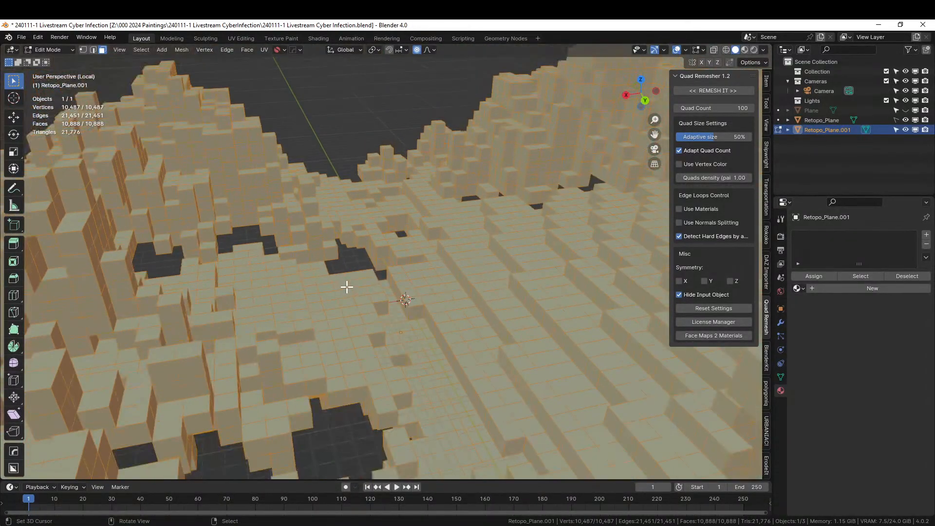
middle_drag(347, 287, 458, 301)
key(Tab)
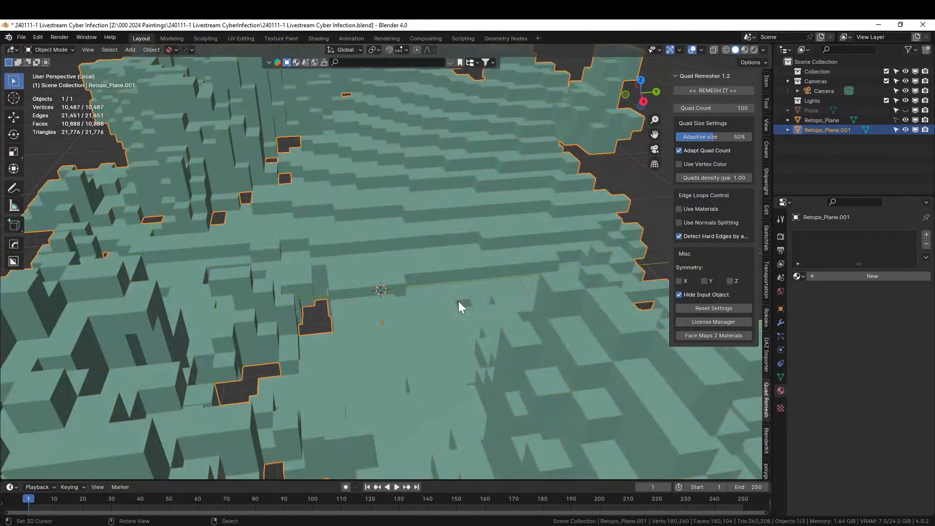
Step: Apply Random Flow's Random Loop Extrude to the blocky duplicate with loop 1 and a ratio seed of 3
key(shift+q)
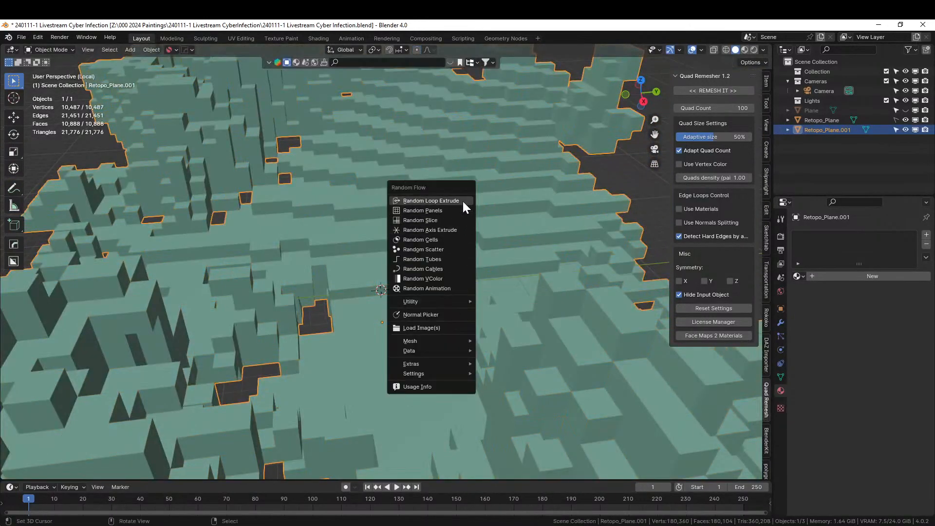
click(464, 201)
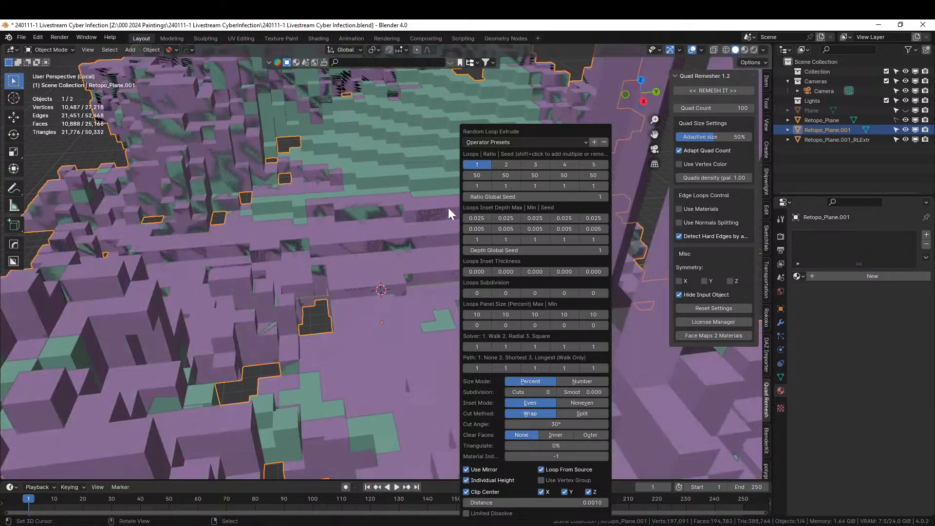
middle_drag(447, 207, 471, 235)
middle_drag(492, 221, 270, 266)
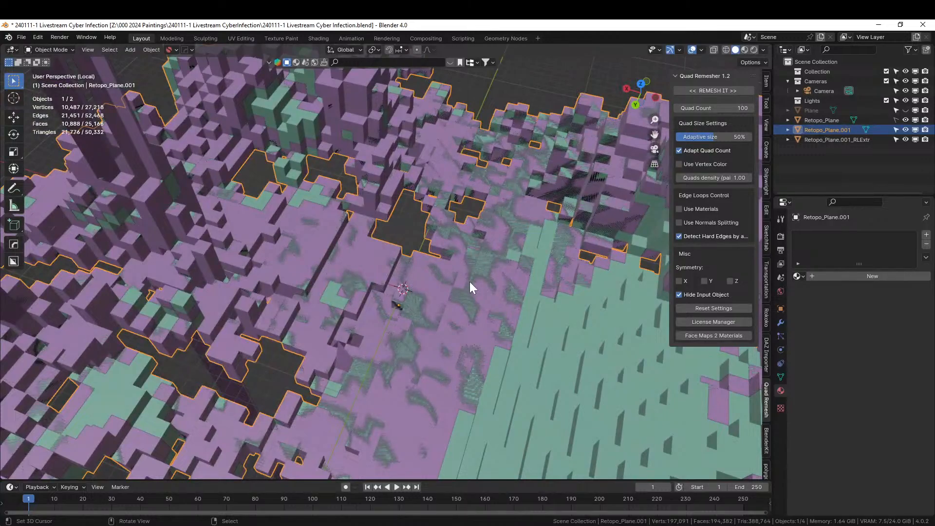
scroll(469, 280, down, 6)
middle_drag(468, 278, 458, 249)
key(F9)
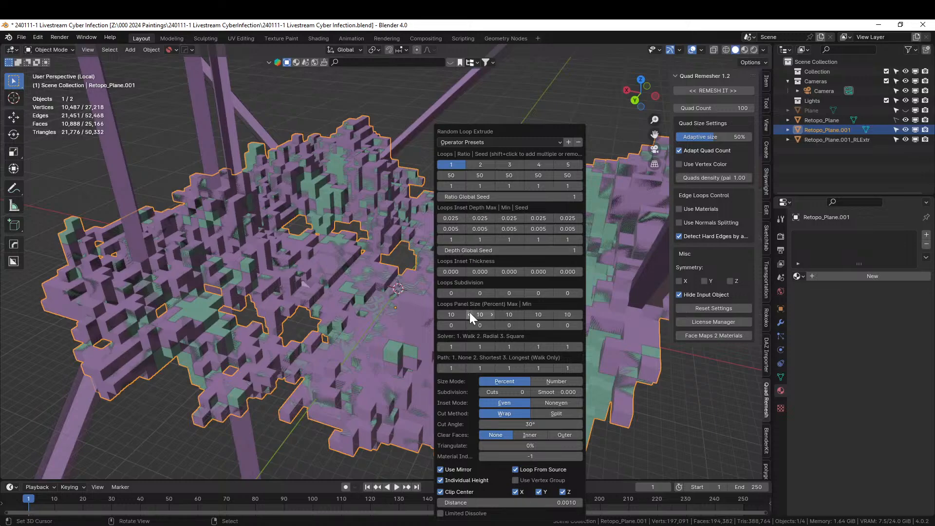
click(462, 186)
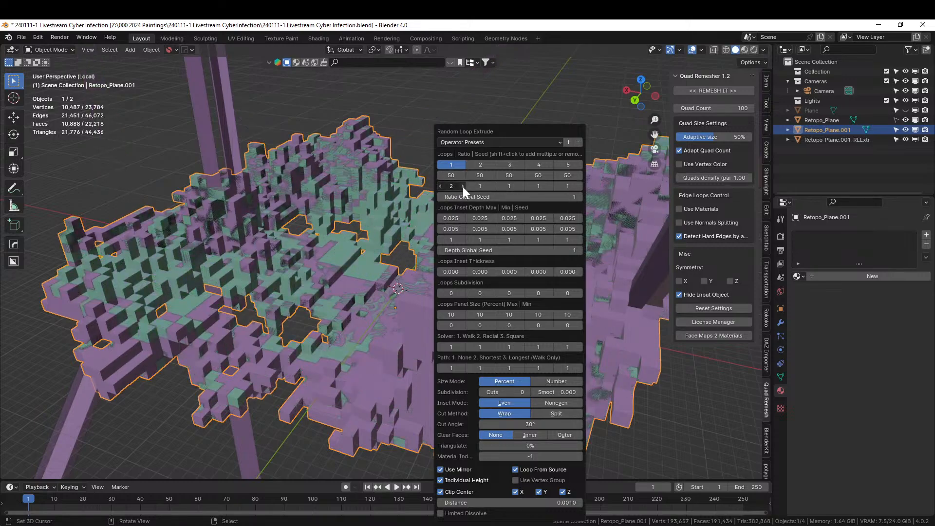
click(462, 186)
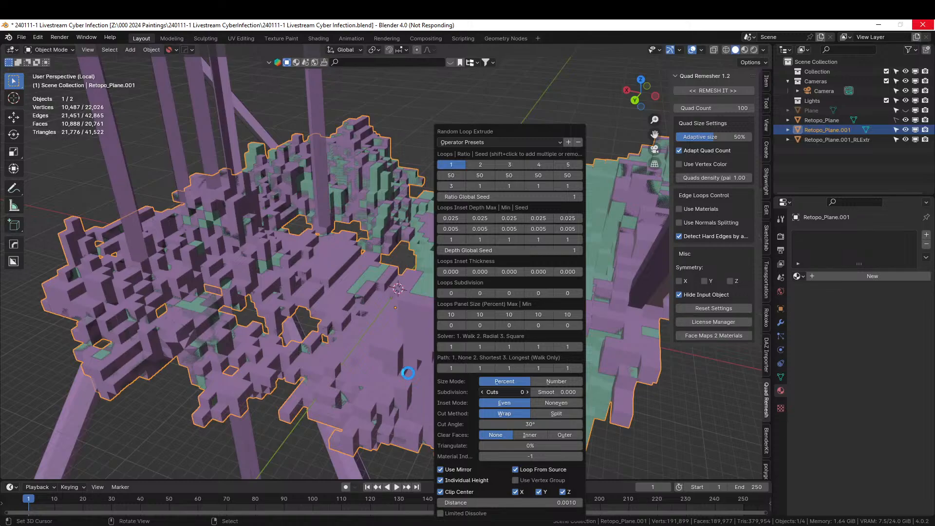
Step: Set the loop extrude's subdivision cuts to 1 and its inset mode to Noneven
scroll(438, 312, up, 4)
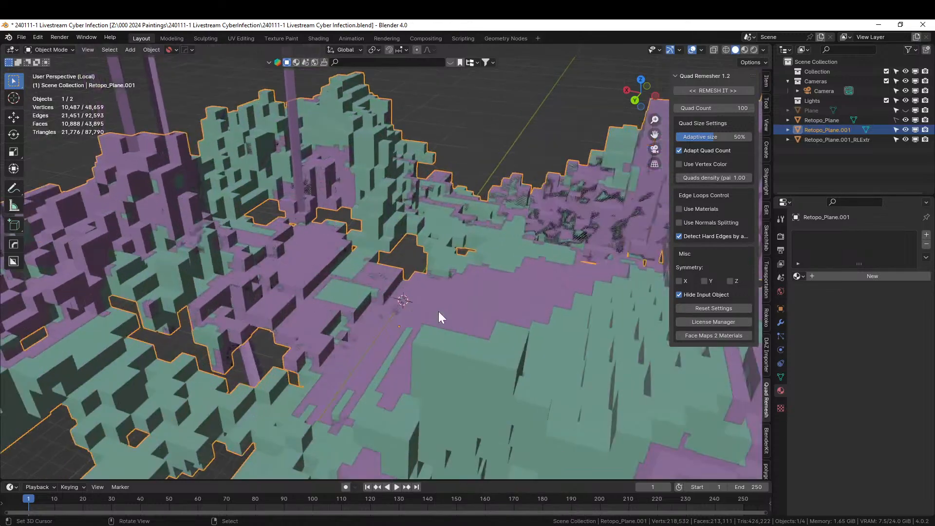
middle_drag(438, 313, 68, 271)
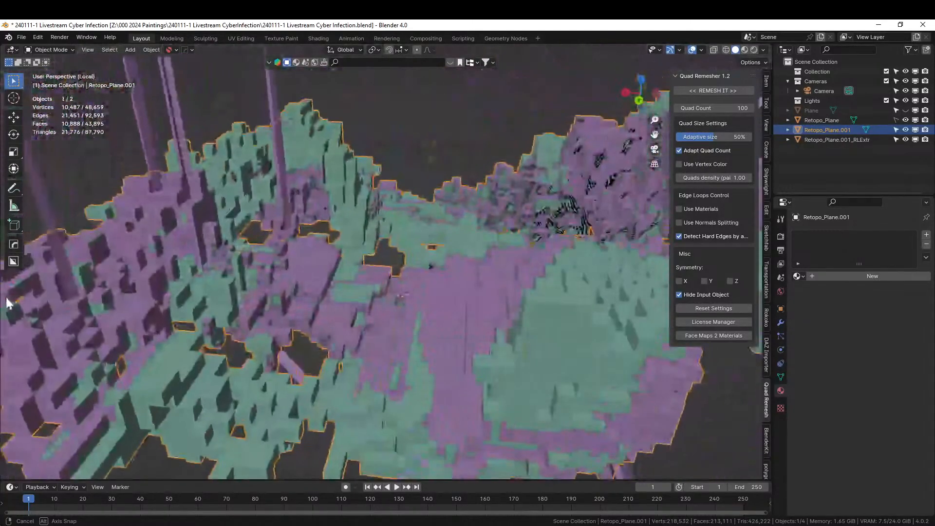
key(F9)
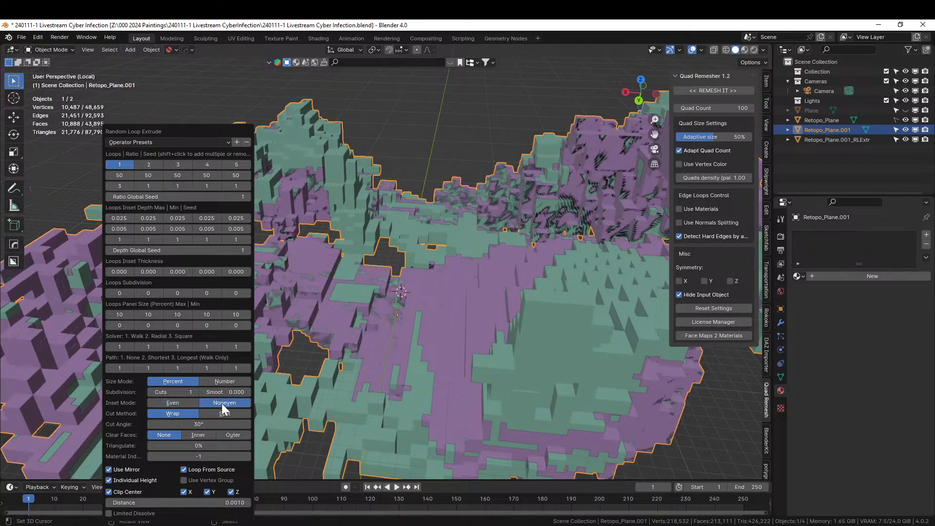
Step: Set the first loop's maximum inset depth to 1 in Random Loop Extrude
middle_drag(221, 403, 442, 375)
key(F9)
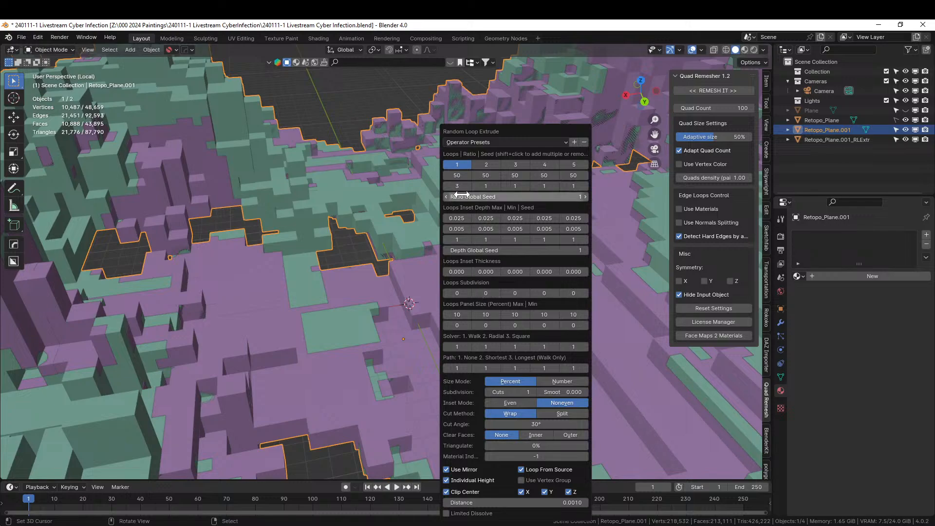
click(455, 217)
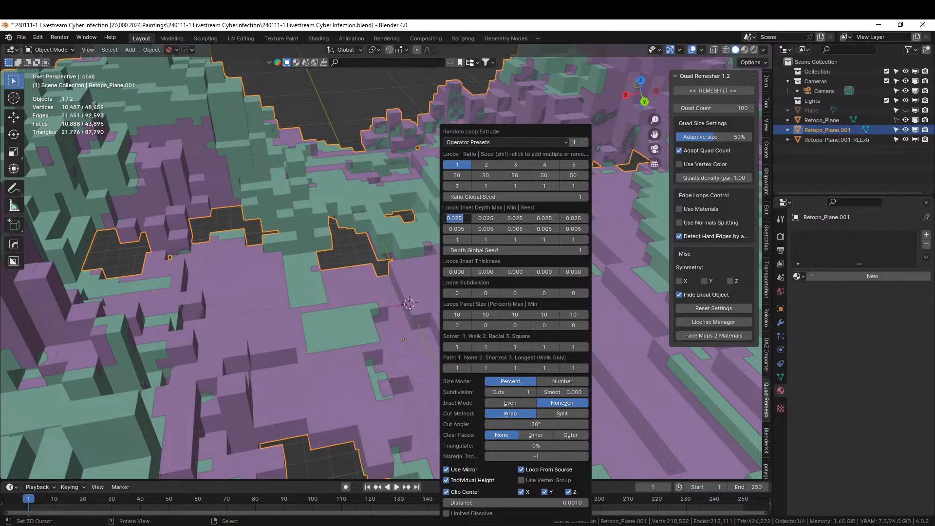
text(1)
key(Return)
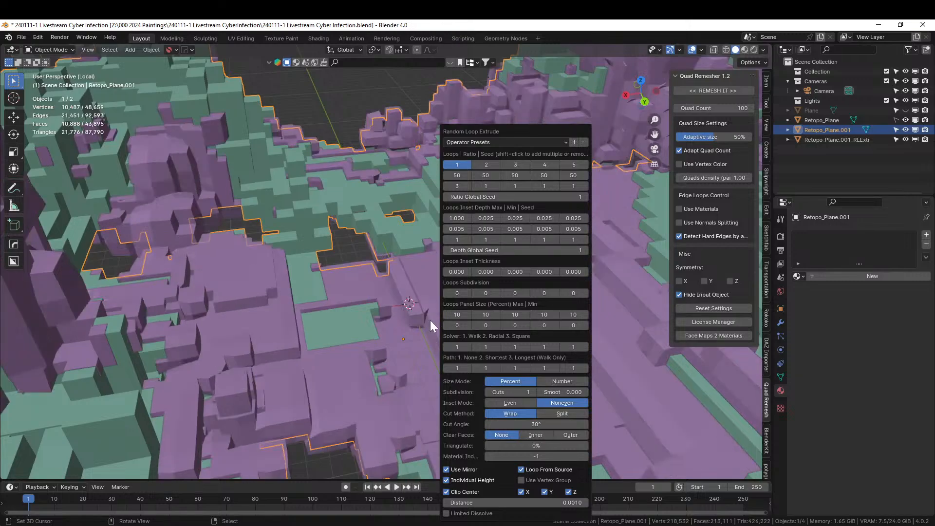
Step: Try a ratio of 25 for the first loop of Random Loop Extrude
middle_drag(341, 282, 217, 281)
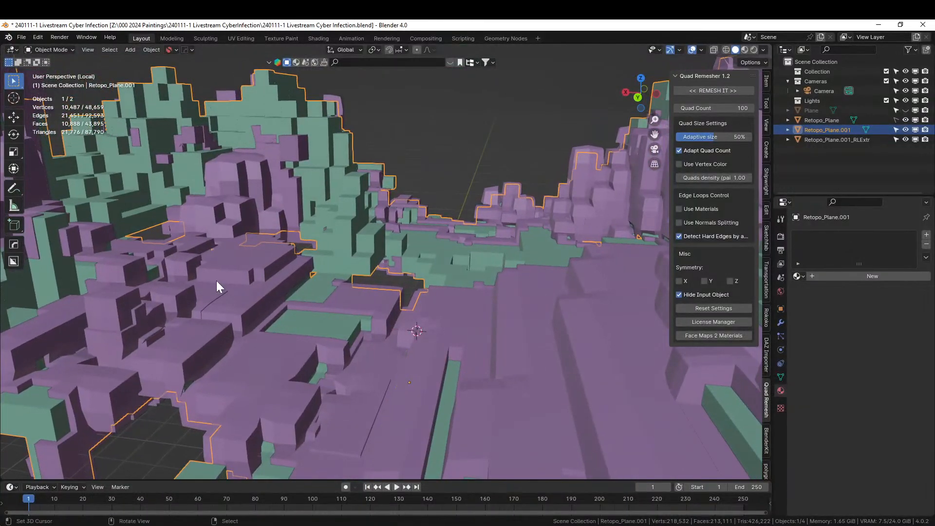
key(F9)
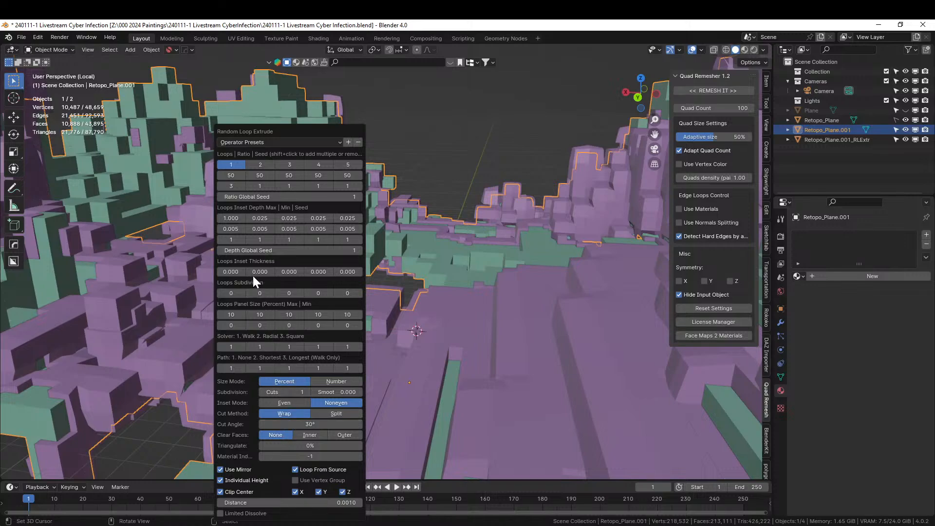
click(228, 175)
text(25)
key(Return)
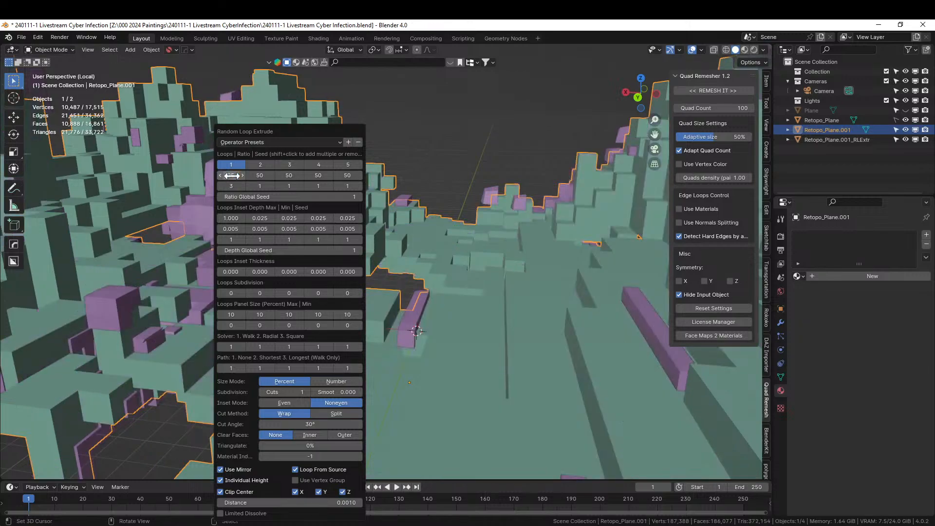
Step: Set the first loop's ratio to 33 in Random Loop Extrude and check the extruded panels
middle_drag(602, 200, 412, 280)
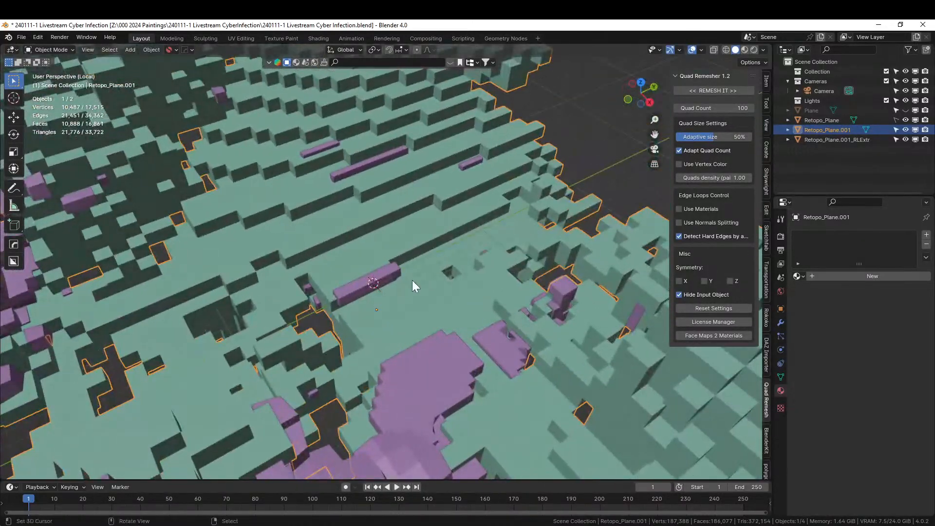
key(F9)
click(426, 175)
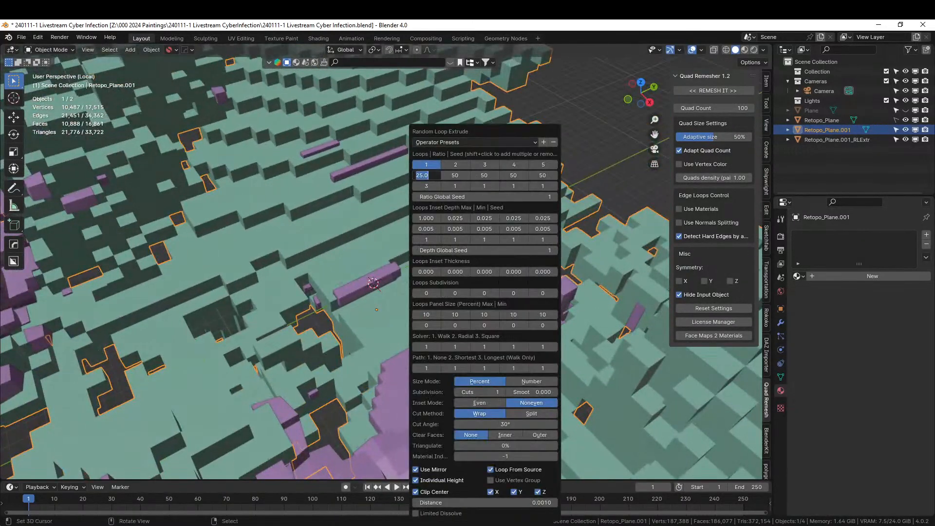
text(33)
key(Return)
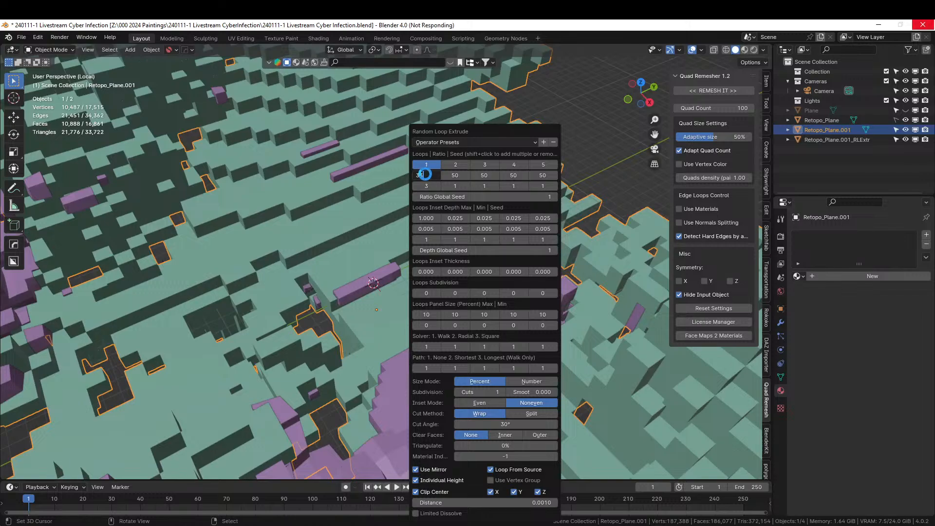
middle_drag(335, 267, 330, 325)
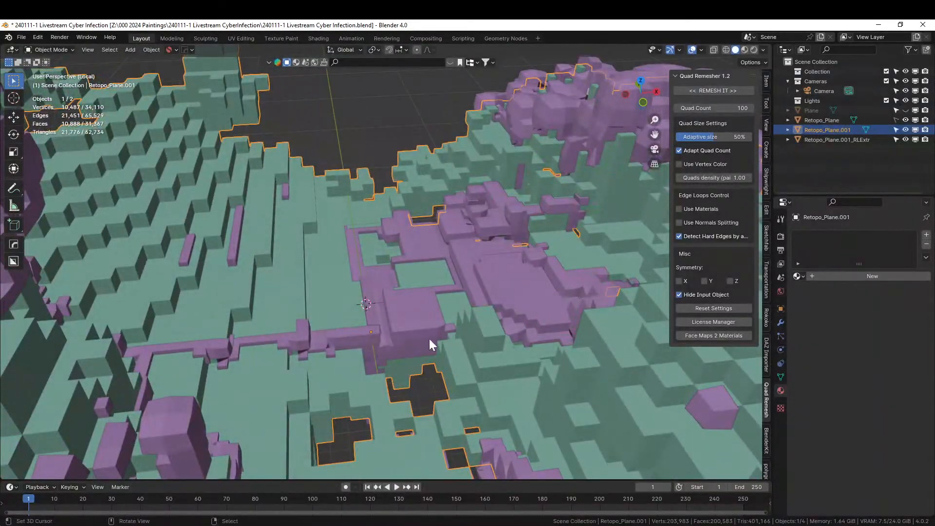
Step: Add loop 2 to Random Loop Extrude with a maximum inset depth of 1 and raise that loop's subdivision
middle_drag(430, 339, 371, 355)
key(F9)
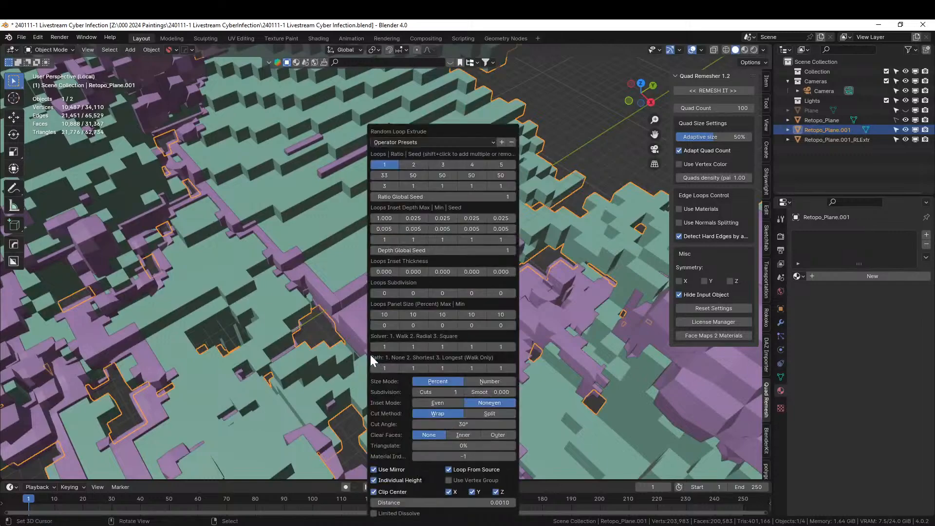
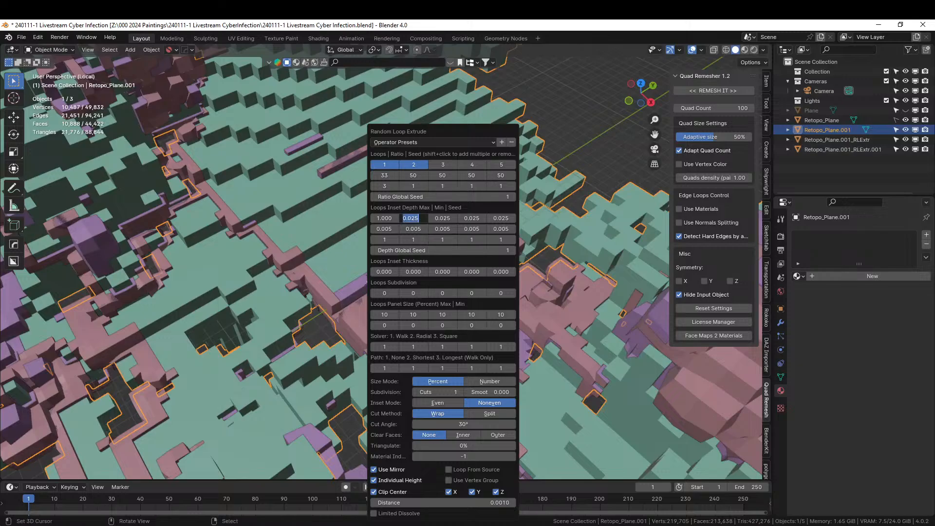
text(1)
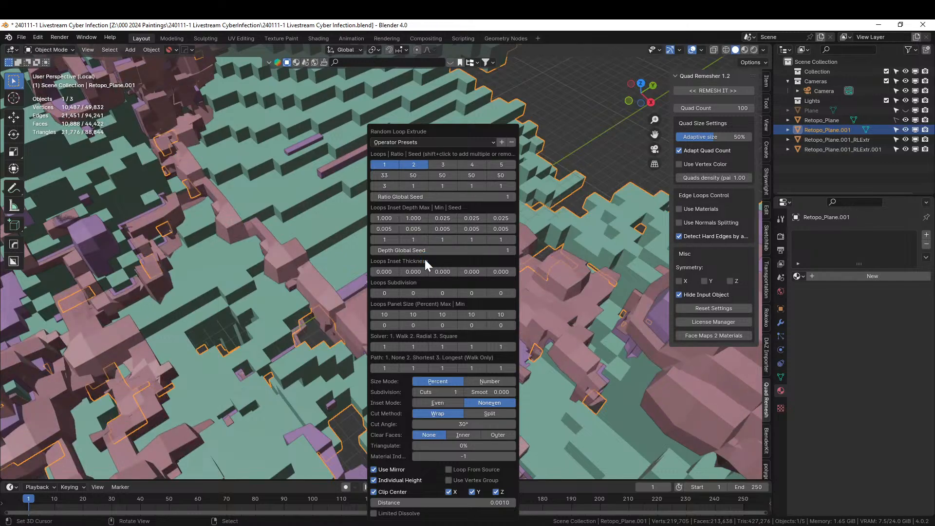
click(416, 293)
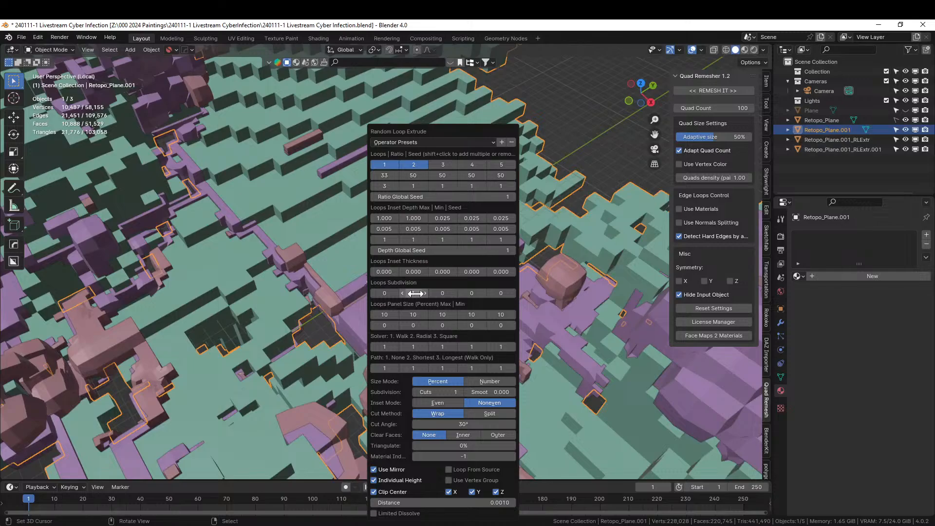
Step: Leave local view and check the extruded panels on the blocky duplicate against the rest of the terrain
middle_drag(332, 296, 589, 282)
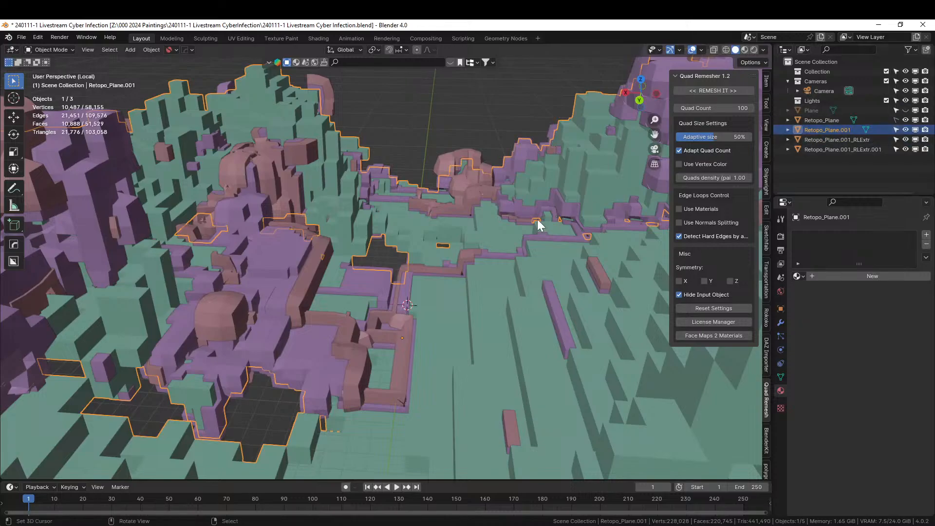
middle_drag(524, 221, 314, 276)
key(KP_Divide)
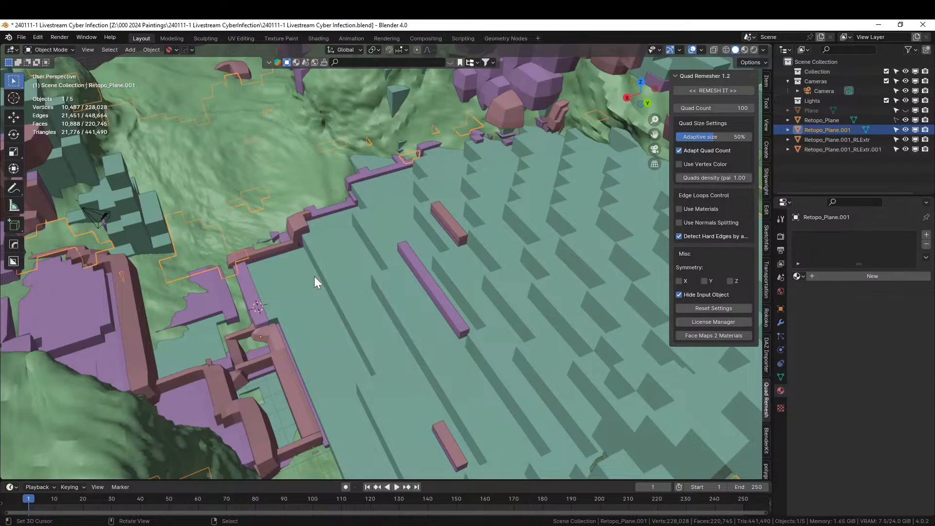
middle_drag(314, 276, 494, 277)
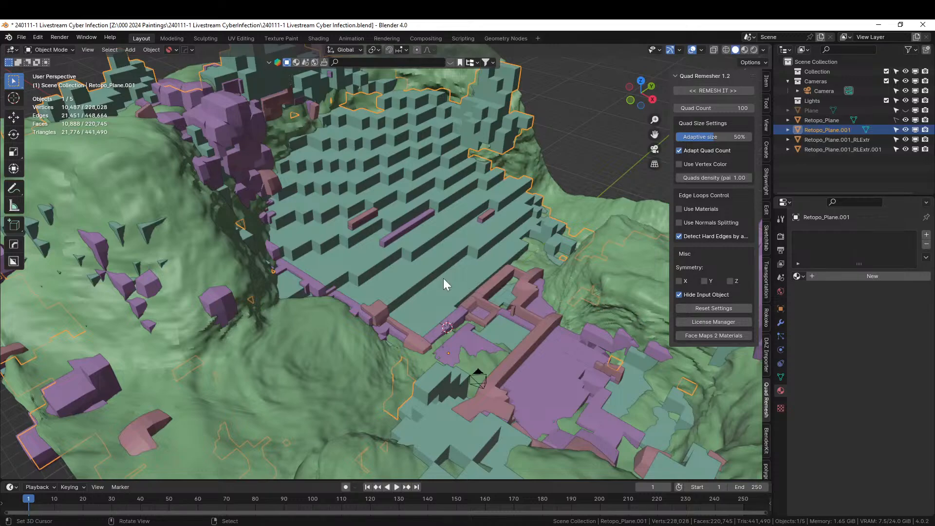
scroll(443, 284, up, 2)
key(Tab)
key(Tab)
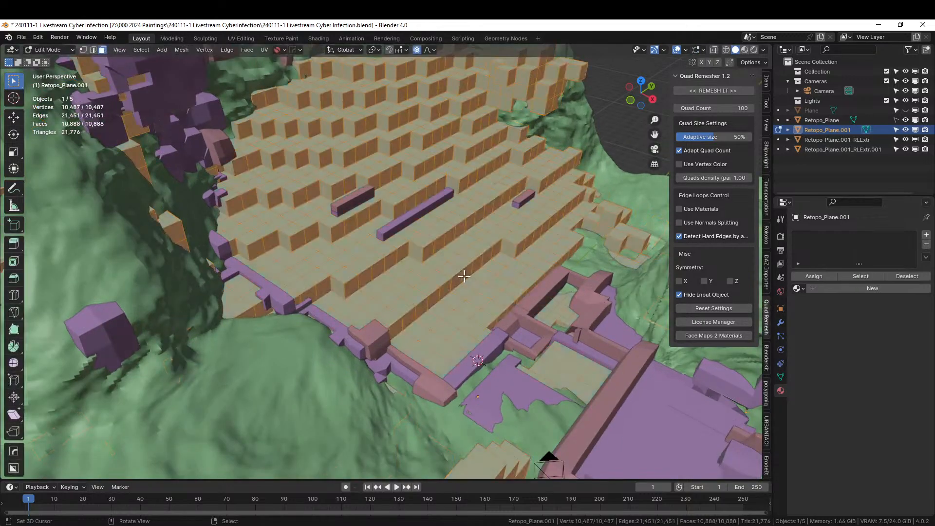
Step: Apply Random Flow's Random Panels to the blocky duplicate with the Square solver and an inset thickness of 0.02
right_click(463, 276)
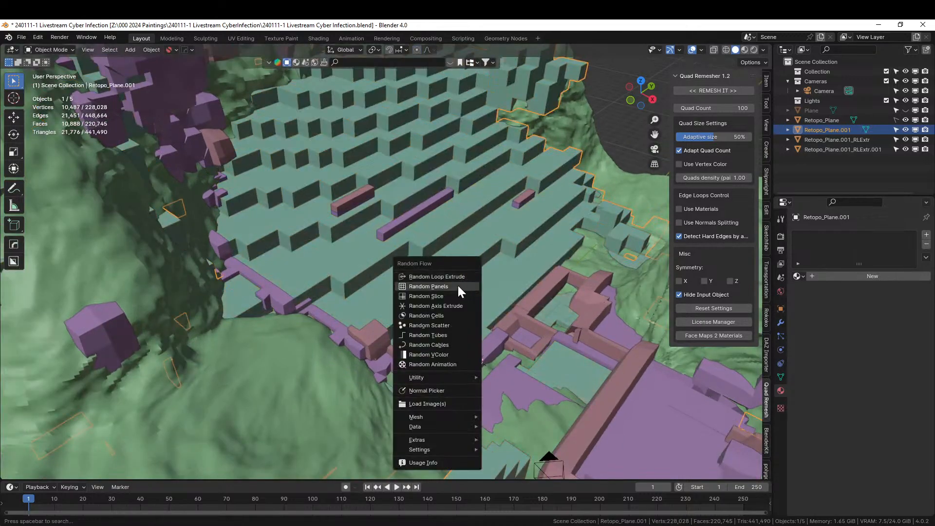
click(458, 284)
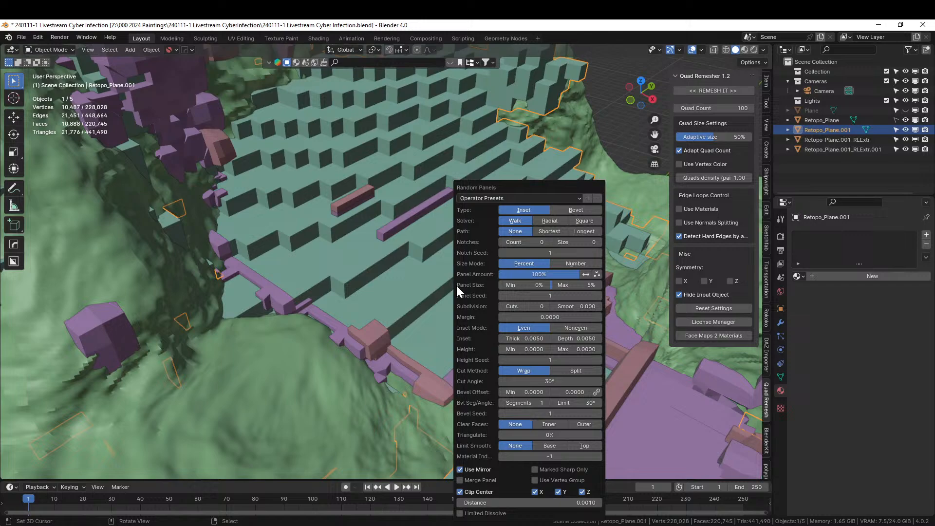
click(584, 221)
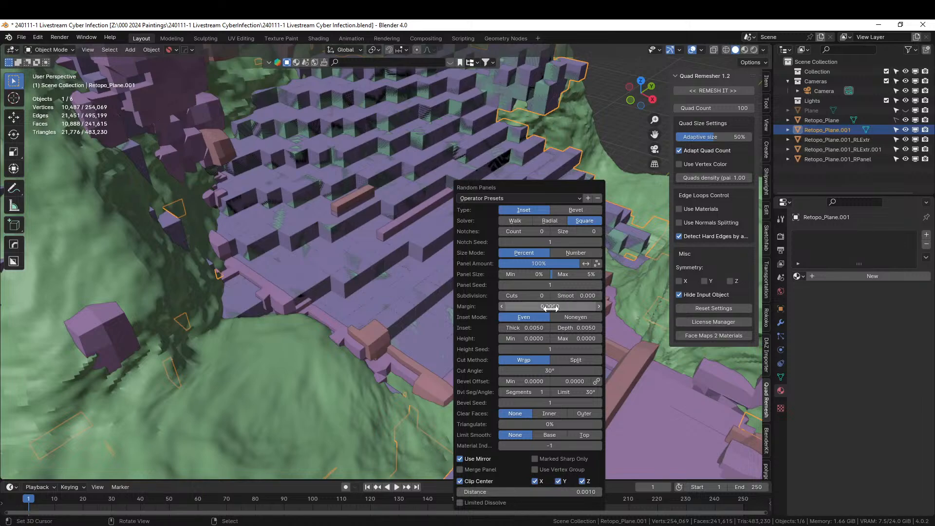
click(530, 328)
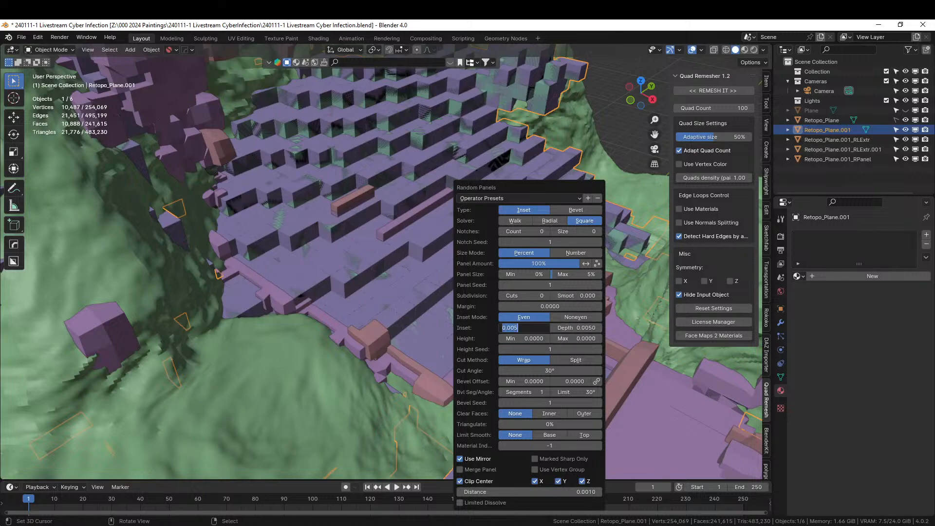
text(.02)
key(Return)
Step: Set the Random Panels inset depth to 0.02 on the blocky duplicate
scroll(323, 295, up, 10)
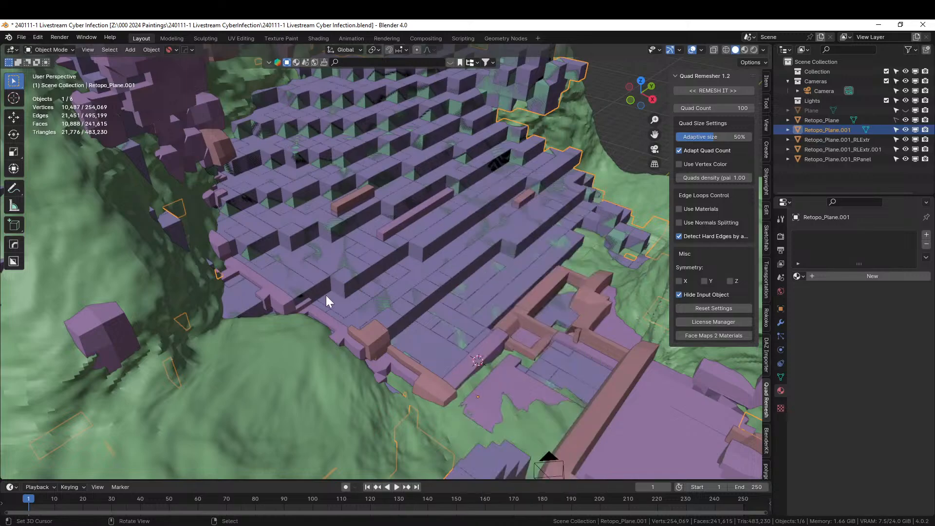
scroll(322, 297, down, 6)
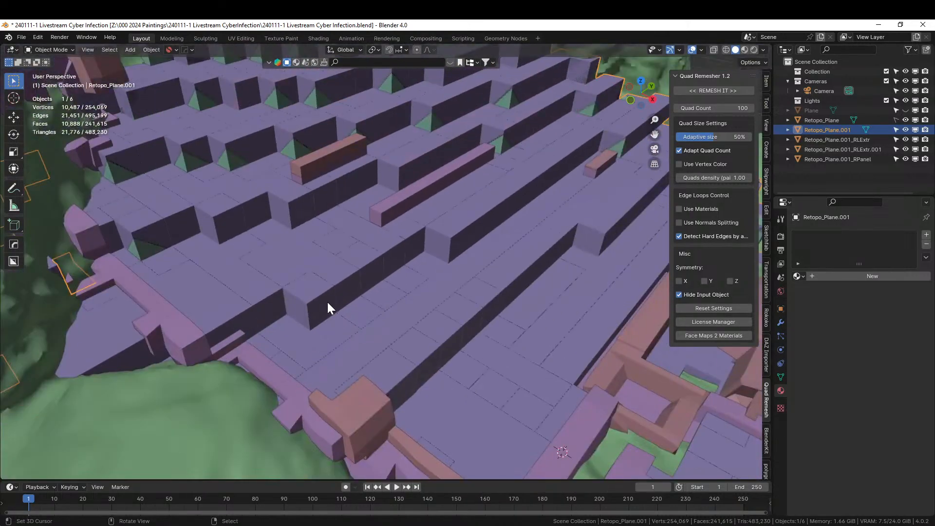
scroll(350, 297, up, 2)
key(F9)
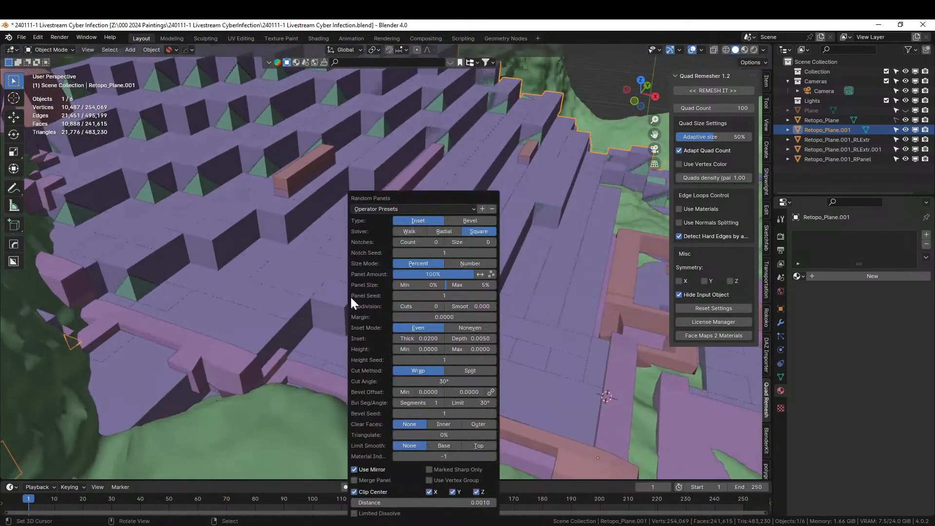
click(460, 338)
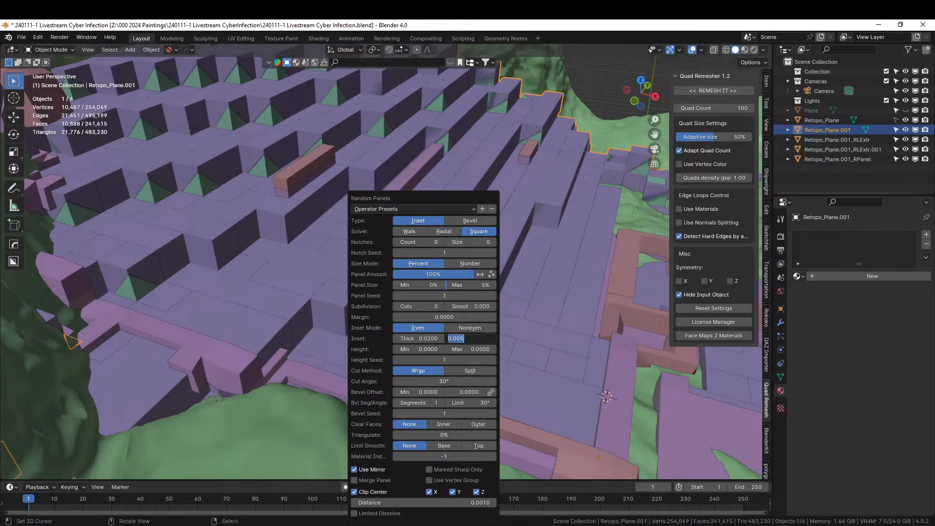
text(.0)
text(1)
key(Return)
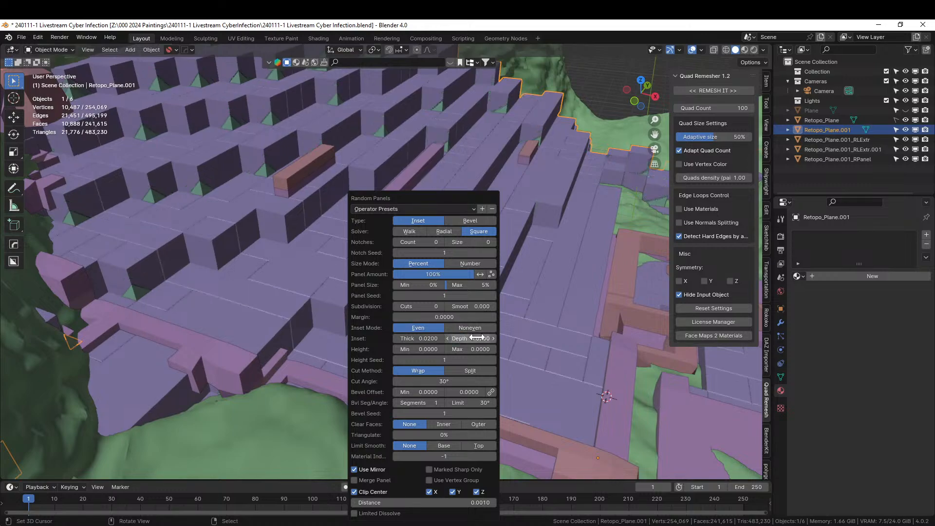
Step: Check the panels across the whole terrain and switch the Random Panels inset mode to Noneven
middle_drag(486, 216, 370, 215)
scroll(410, 197, down, 5)
scroll(369, 215, down, 4)
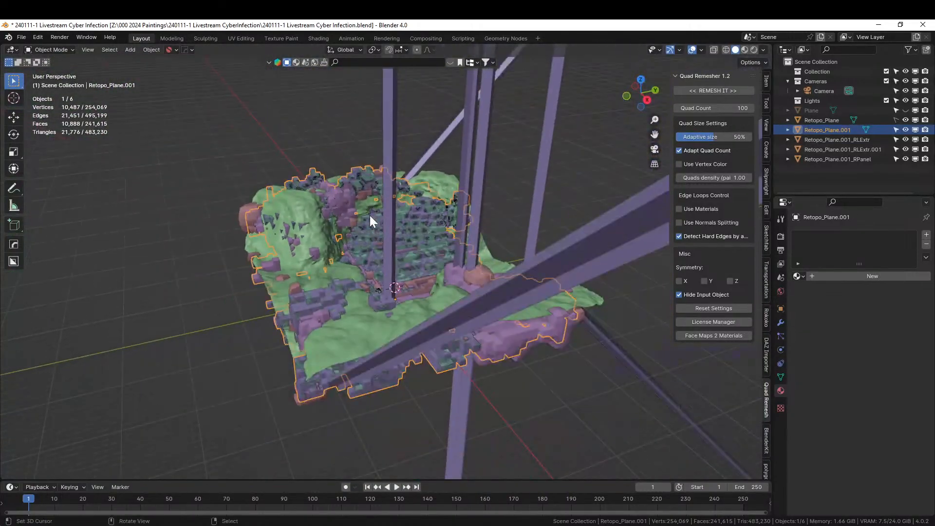
scroll(370, 215, up, 4)
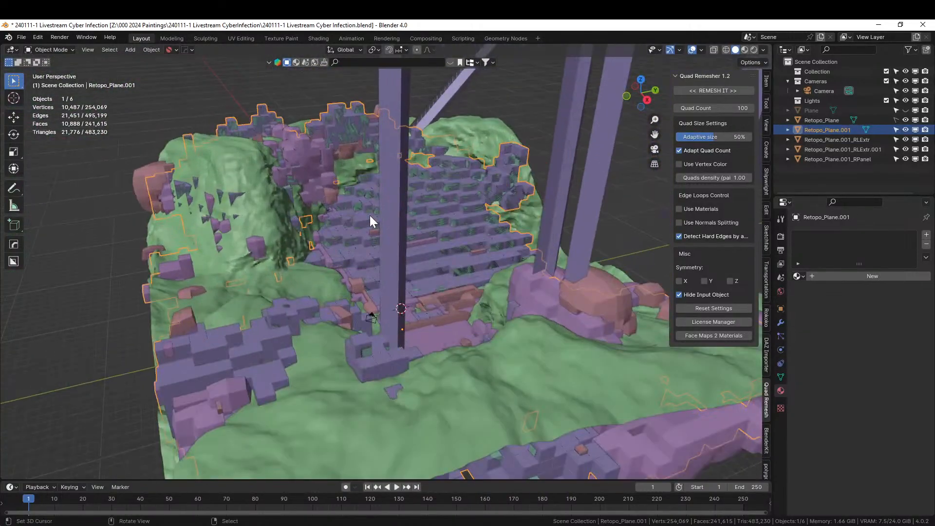
key(F9)
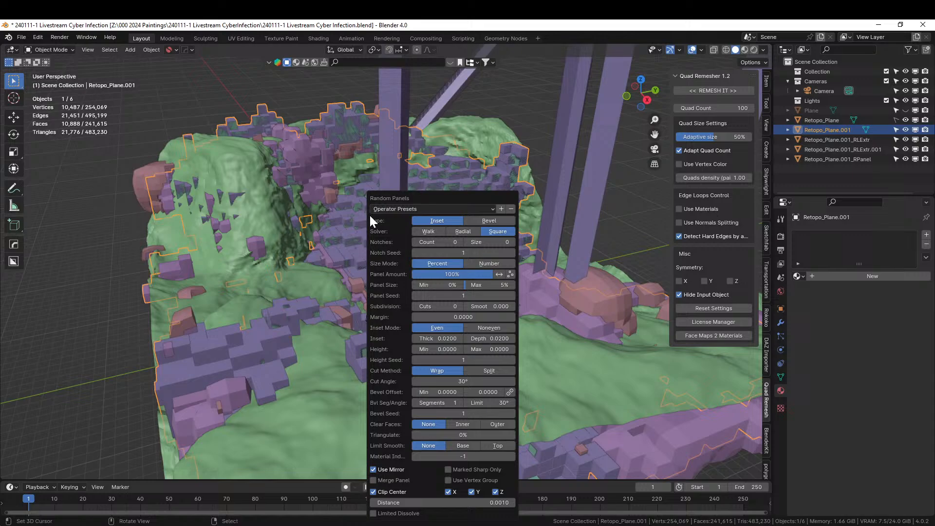
click(489, 327)
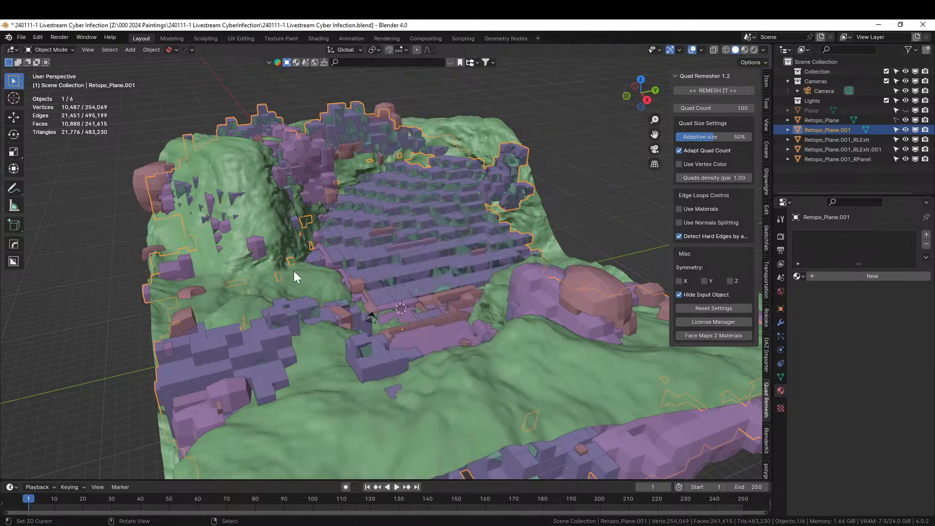
Step: Set the maximum panel height to 0.25 in Random Panels and check the raised blocks across the terrain
scroll(295, 270, up, 4)
middle_drag(296, 271, 353, 306)
scroll(348, 305, up, 3)
scroll(319, 253, down, 3)
scroll(348, 270, up, 5)
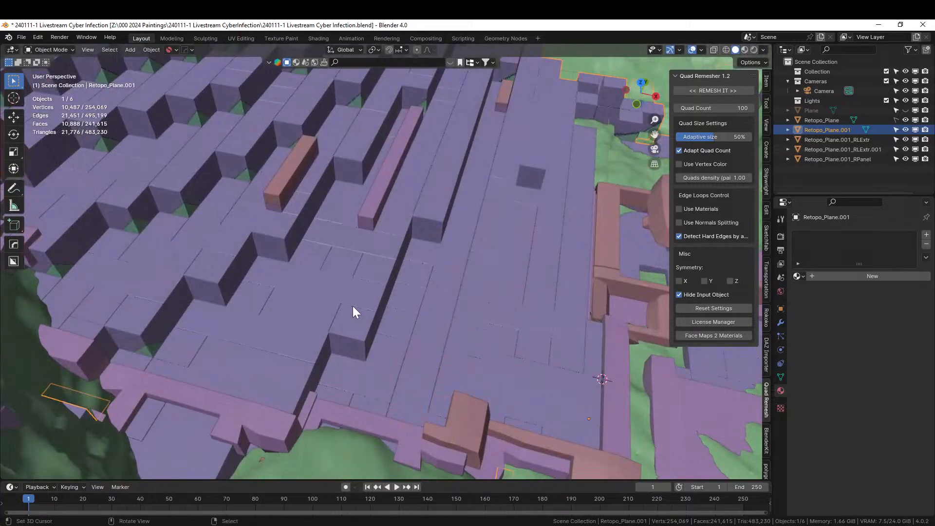
key(F9)
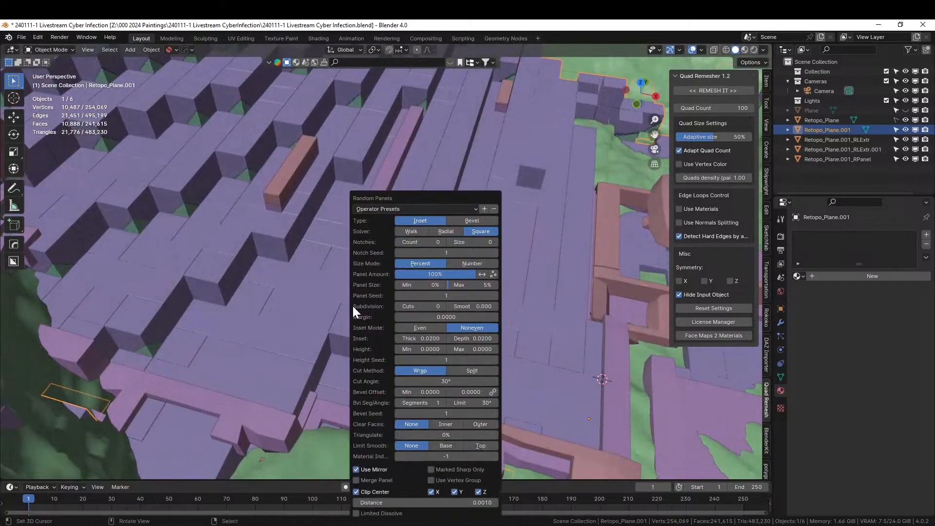
click(477, 349)
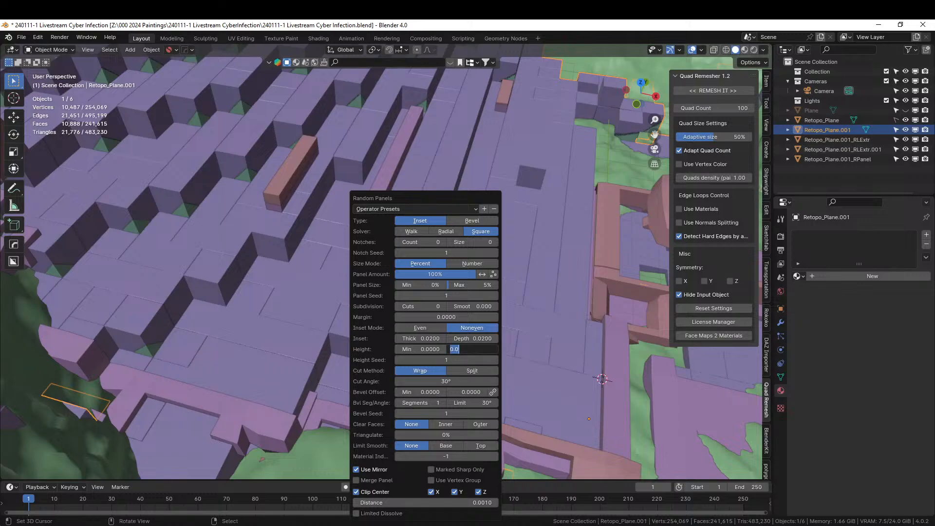
text(.25)
key(Return)
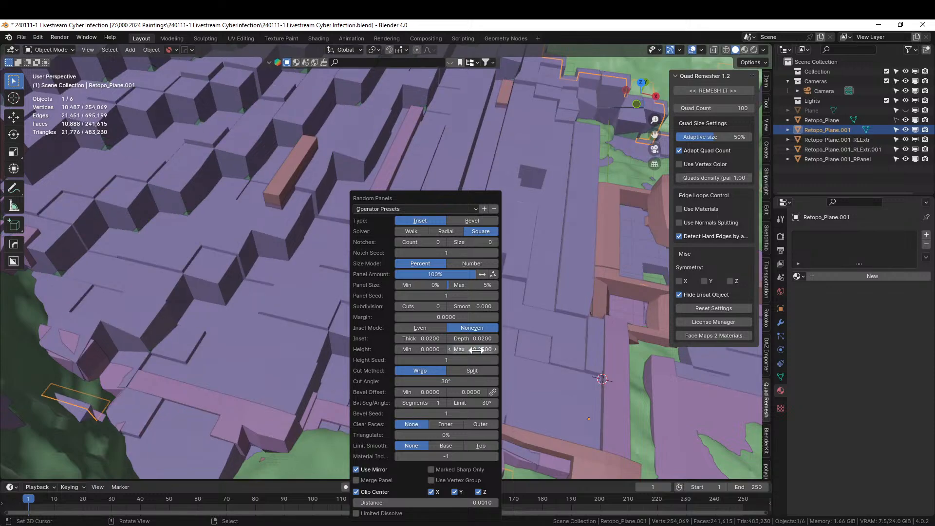
middle_drag(422, 330, 368, 232)
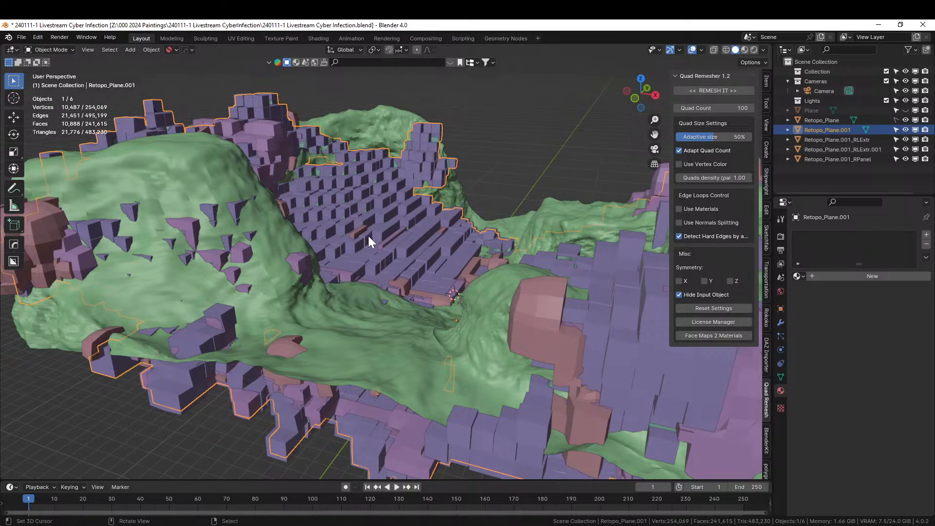
mouse_move(368, 235)
middle_down()
mouse_move(373, 261)
mouse_move(394, 258)
mouse_move(364, 252)
middle_up()
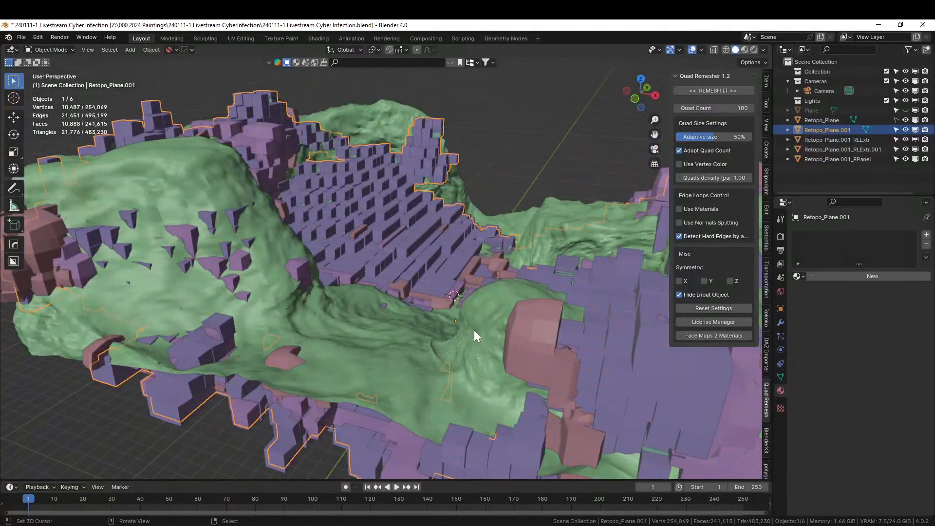
Step: Apply Random Panels to the second loop extrusion, Retopo_Plane.001_RLExtr.001, with the Square solver, Noneven inset and a maximum height of 0.25
click(528, 329)
middle_drag(341, 287, 353, 306)
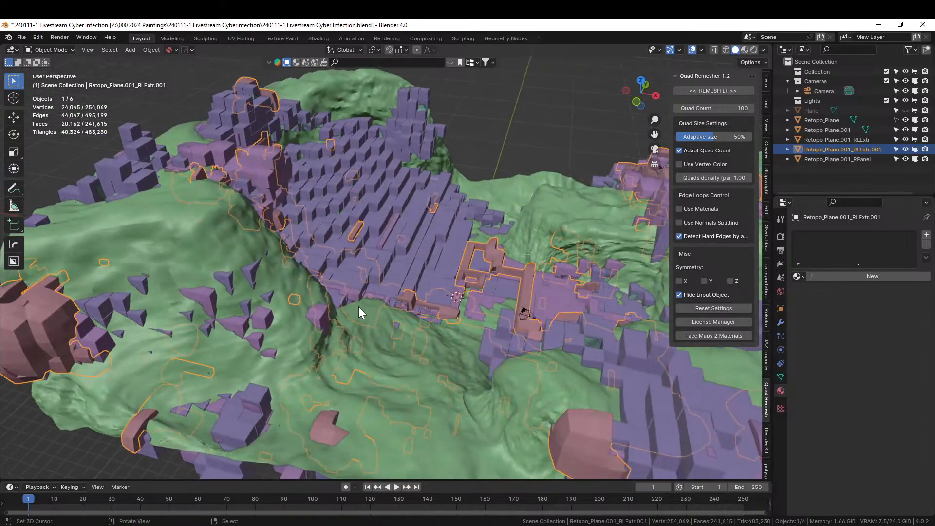
key(Tab)
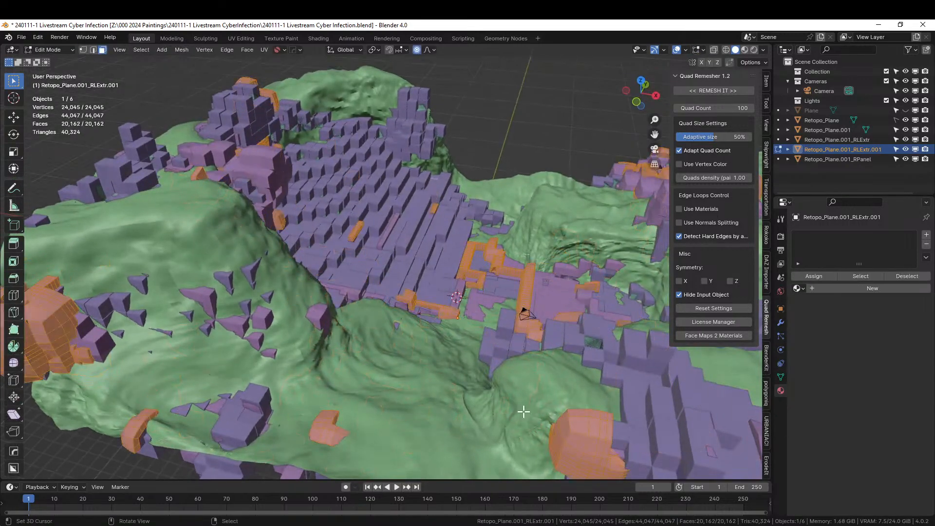
key(Tab)
key(shift+q)
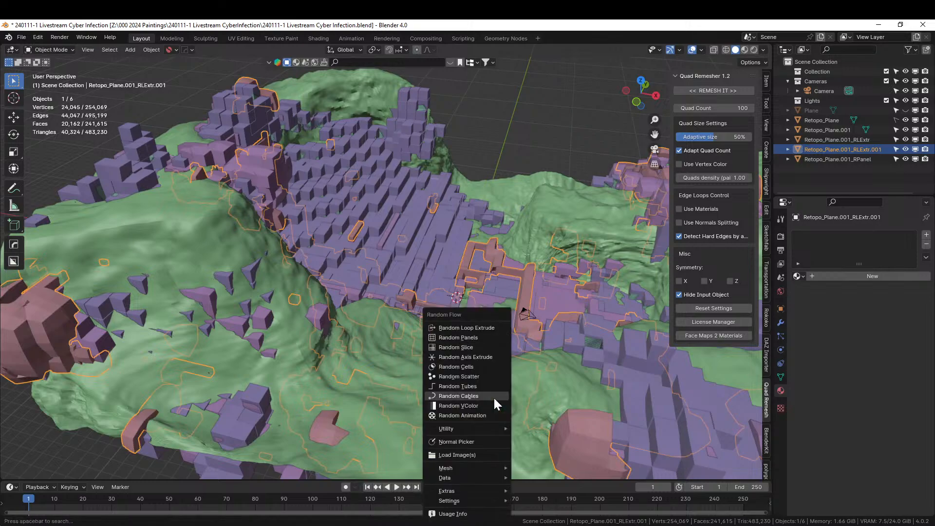
click(478, 336)
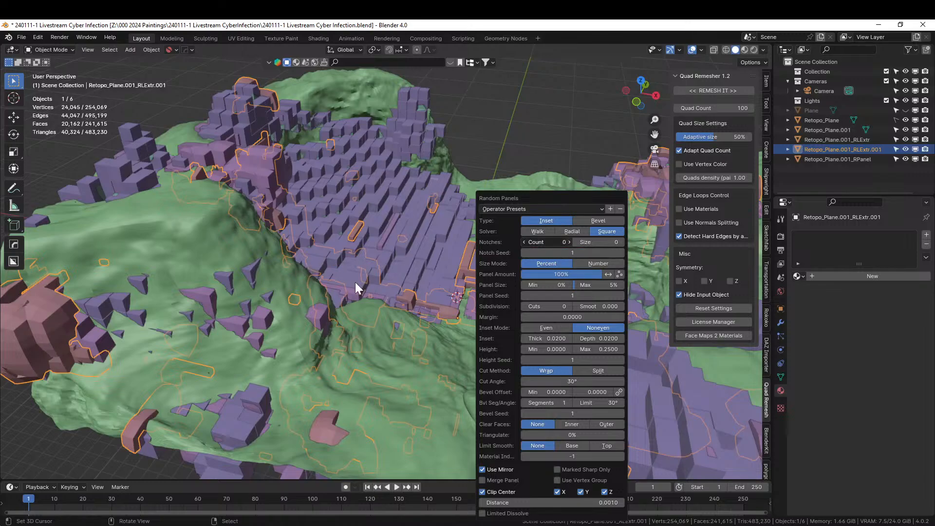
Step: Set the new panels' notch count to 1 and subdivision cuts to 1 in Random Panels
scroll(385, 270, up, 1)
scroll(384, 271, down, 2)
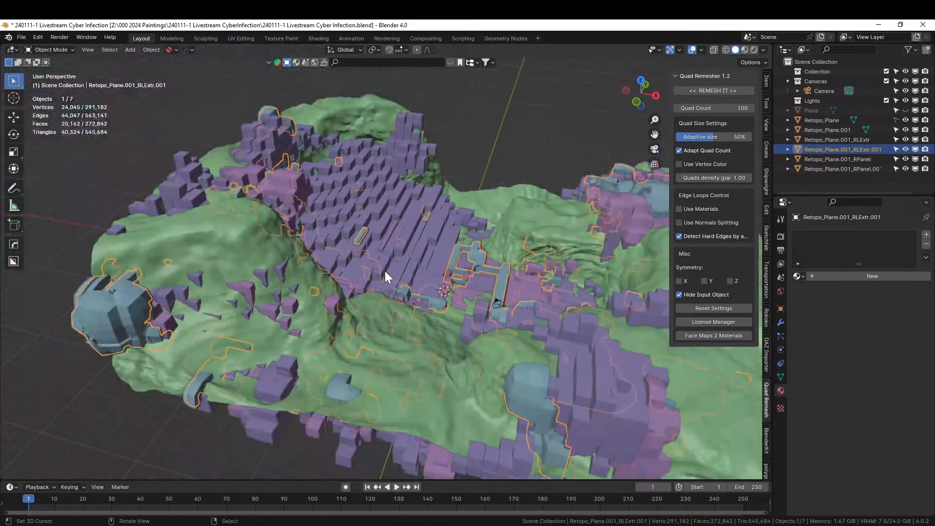
middle_drag(385, 271, 338, 267)
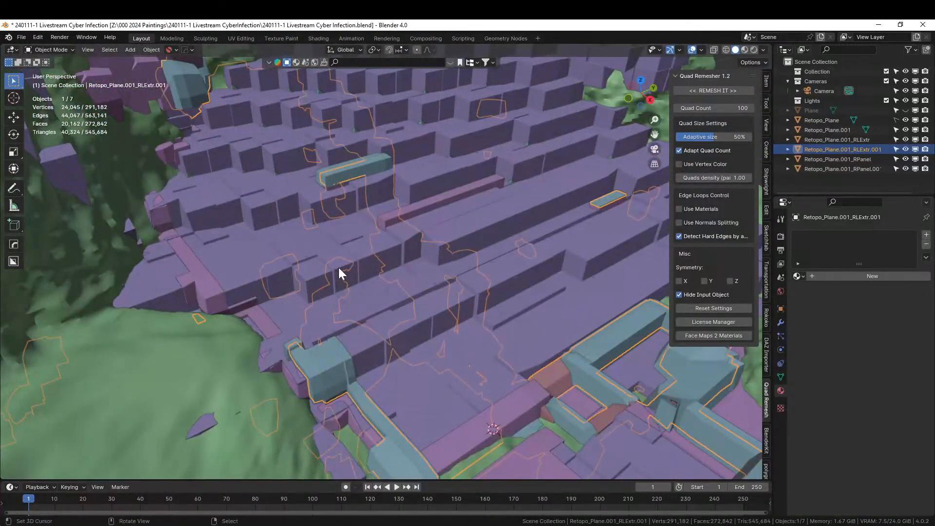
key(F9)
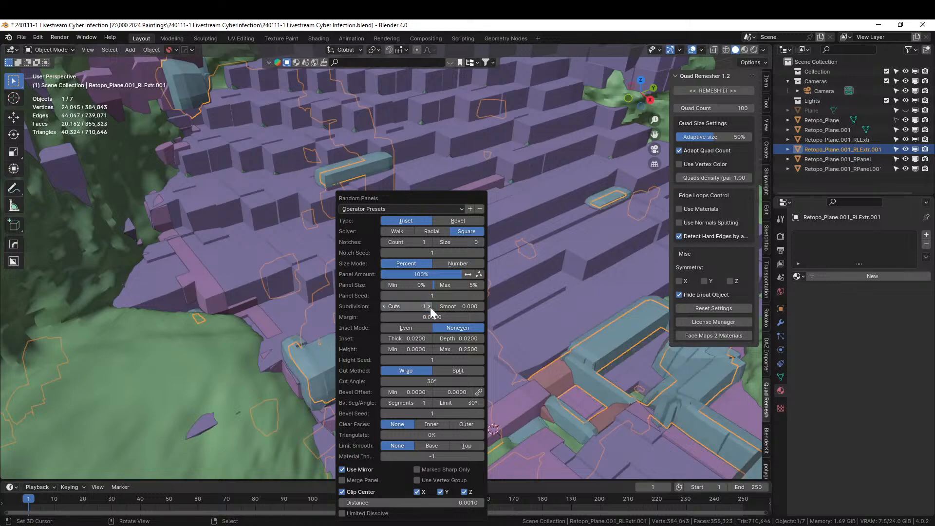
middle_drag(137, 168, 335, 251)
Step: Try to set the maximum panel height to 0.1 on the second loop extrusion's panels
key(F9)
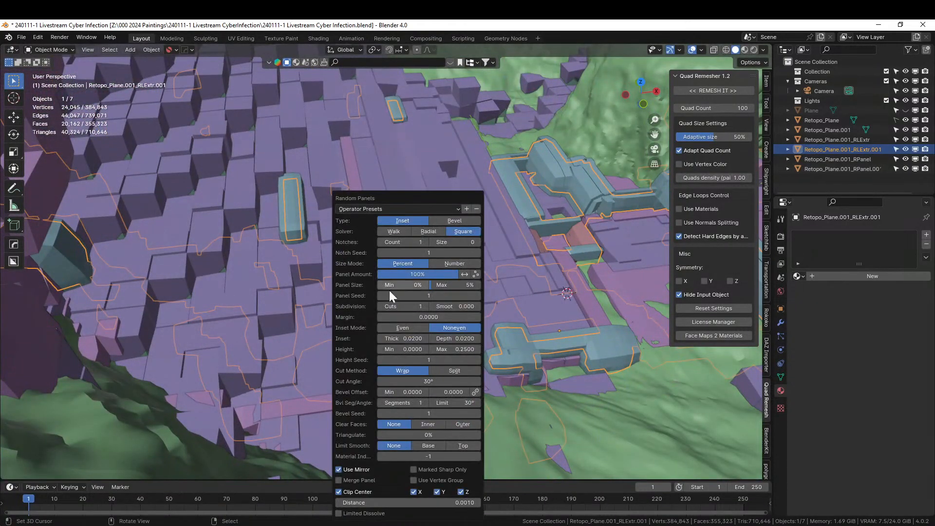
click(464, 349)
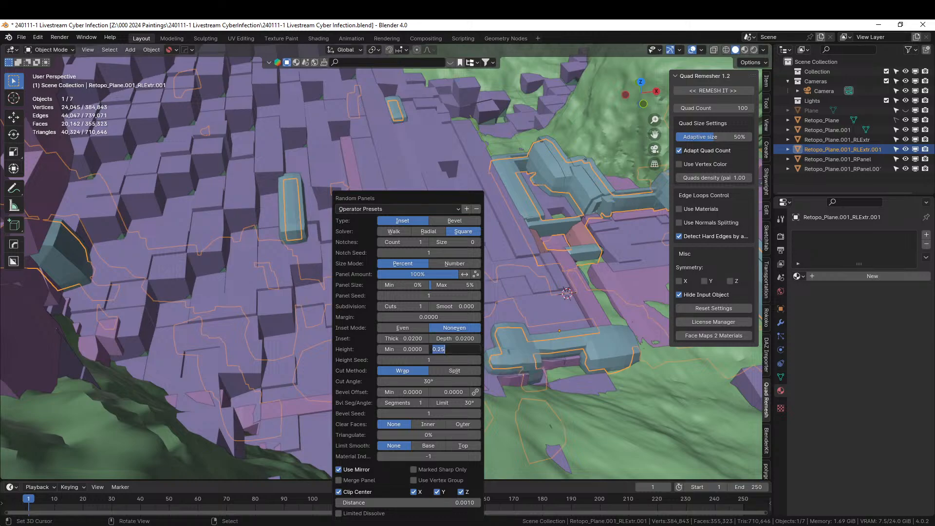
text(.1)
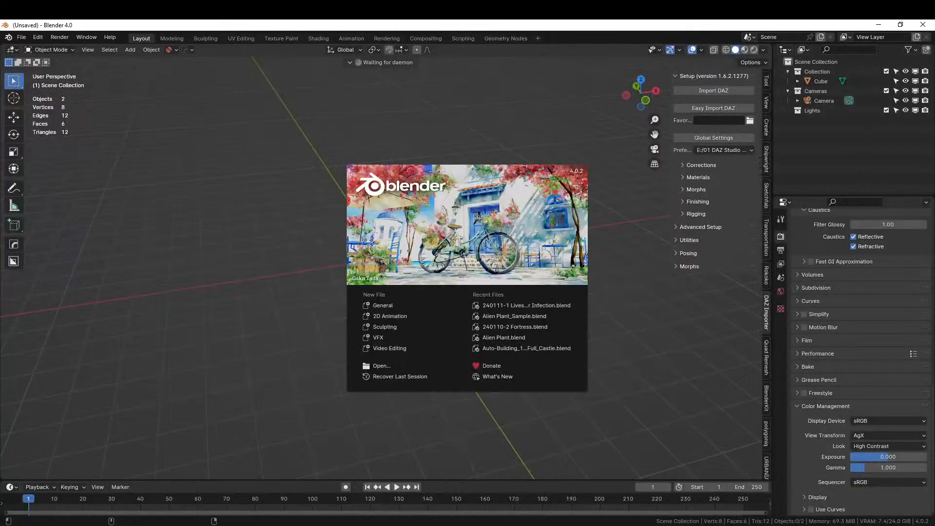
Step: Recover the auto-saved file 240111-1 Livestream Cyber Infection_7592_autosave.blend
click(22, 37)
click(22, 37)
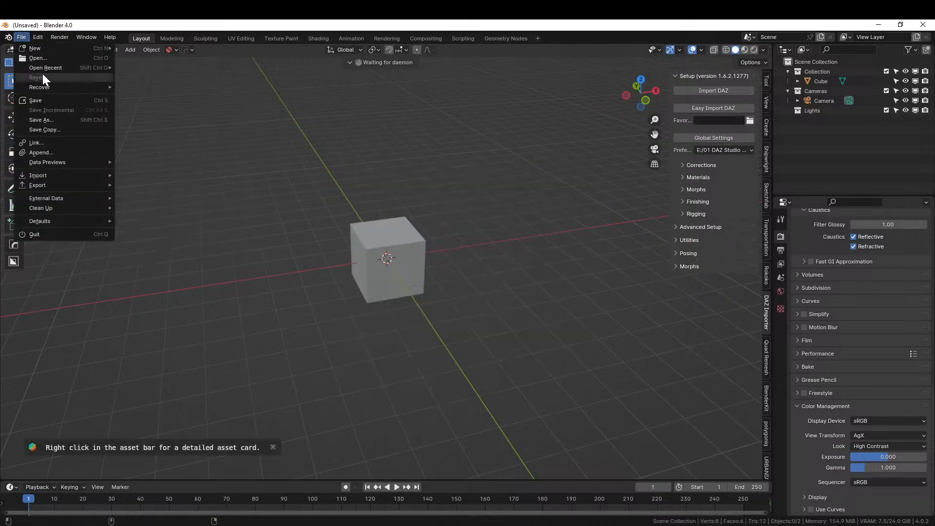
mouse_move(50, 87)
click(158, 98)
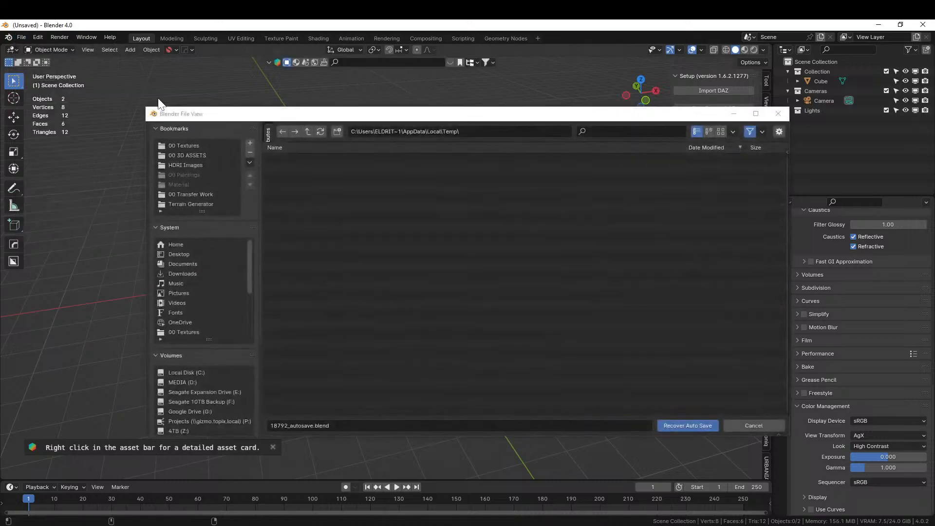
click(375, 160)
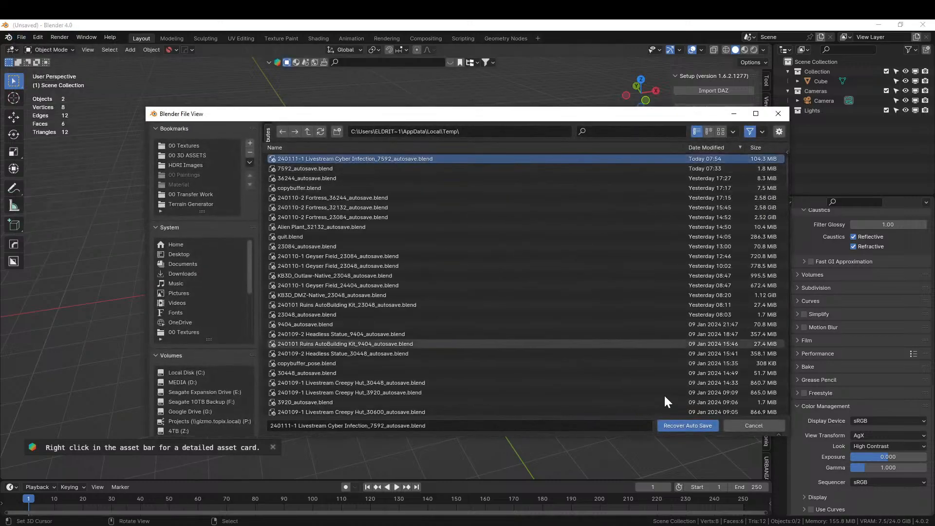
click(693, 425)
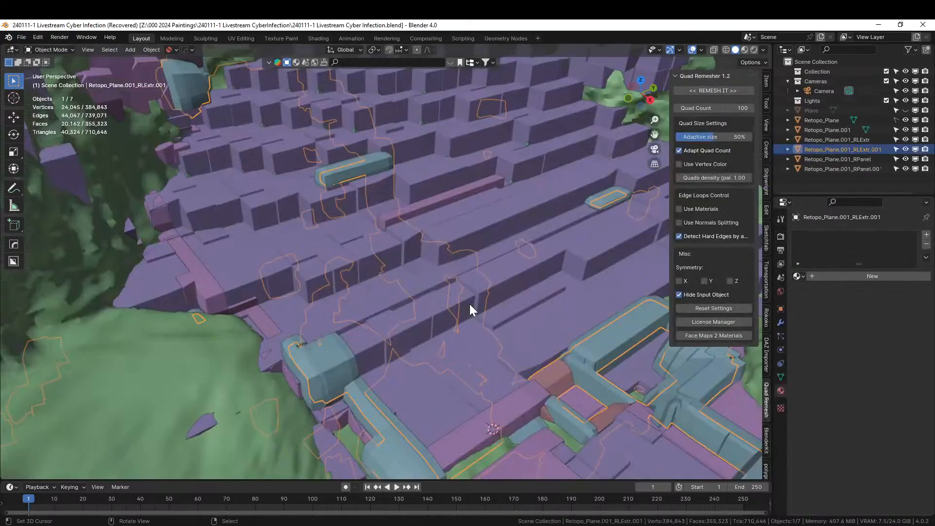
Step: Inspect the recovered terrain, selecting the newest panel object and the blocky duplicate Retopo_Plane.001 in turn
mouse_move(469, 302)
middle_down()
mouse_move(451, 311)
mouse_move(432, 298)
mouse_move(490, 303)
mouse_move(429, 333)
mouse_move(344, 342)
mouse_move(292, 327)
mouse_move(363, 309)
mouse_move(407, 323)
mouse_move(457, 304)
middle_up()
scroll(490, 302, down, 6)
click(400, 337)
scroll(401, 337, up, 4)
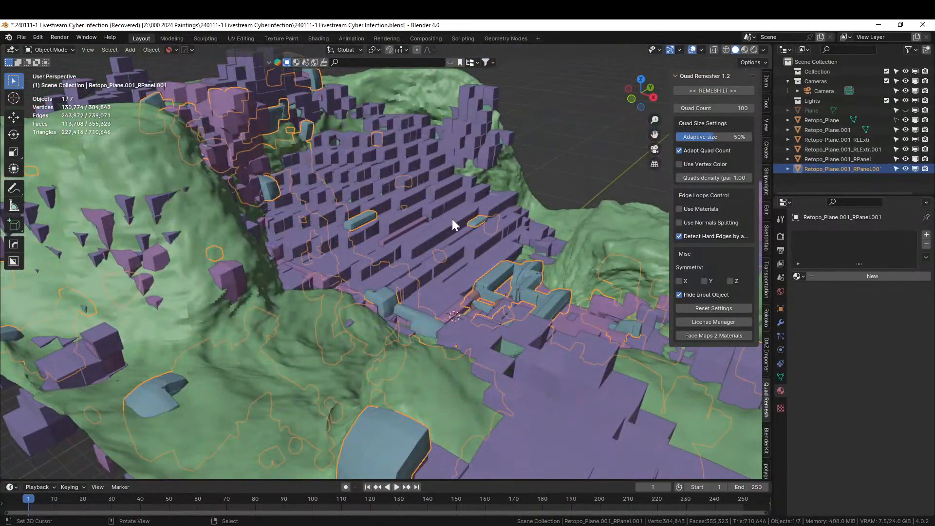
scroll(452, 218, up, 3)
middle_drag(452, 219, 580, 348)
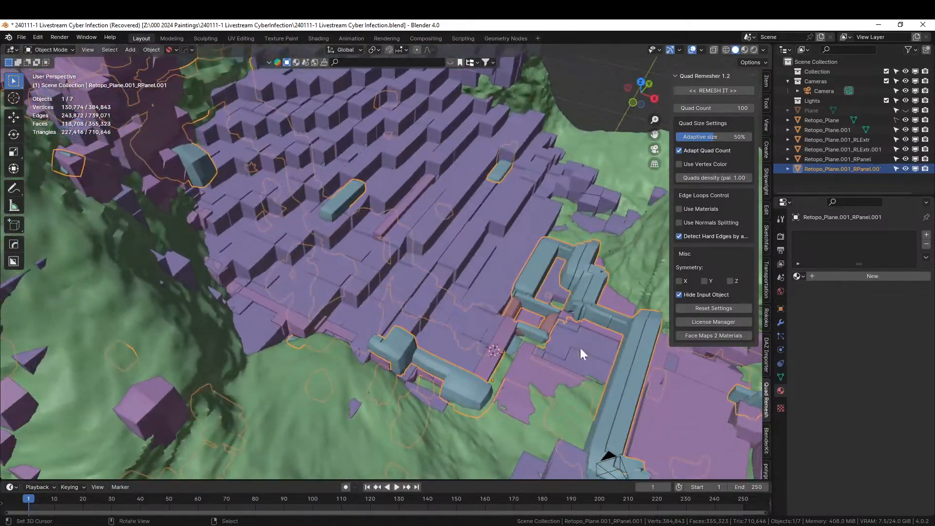
click(842, 130)
scroll(471, 223, down, 3)
middle_drag(471, 223, 470, 241)
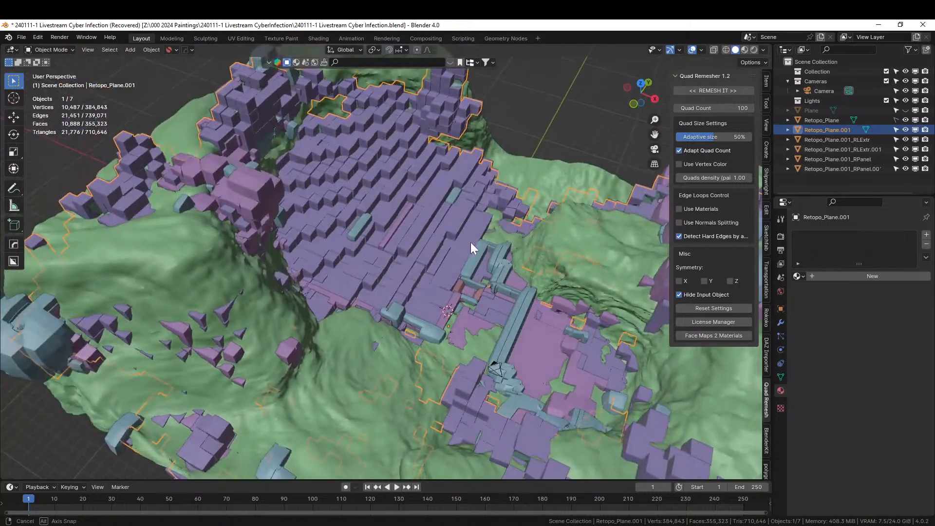
Step: Select the first loop extrusion, Retopo_Plane.001_RLExtr, and examine it in local view and against the rest of the terrain
click(839, 139)
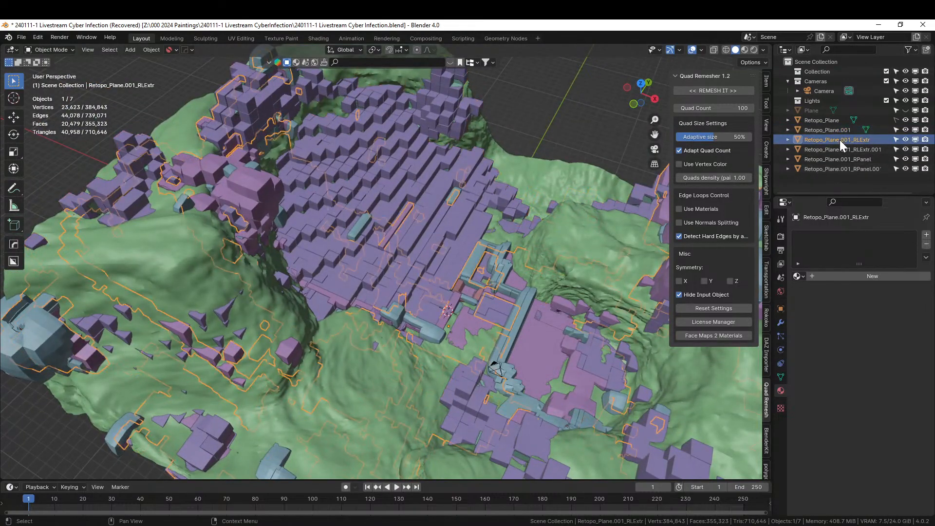
middle_drag(463, 277, 397, 272)
key(KP_Divide)
scroll(446, 296, up, 5)
key(KP_Divide)
scroll(393, 267, down, 2)
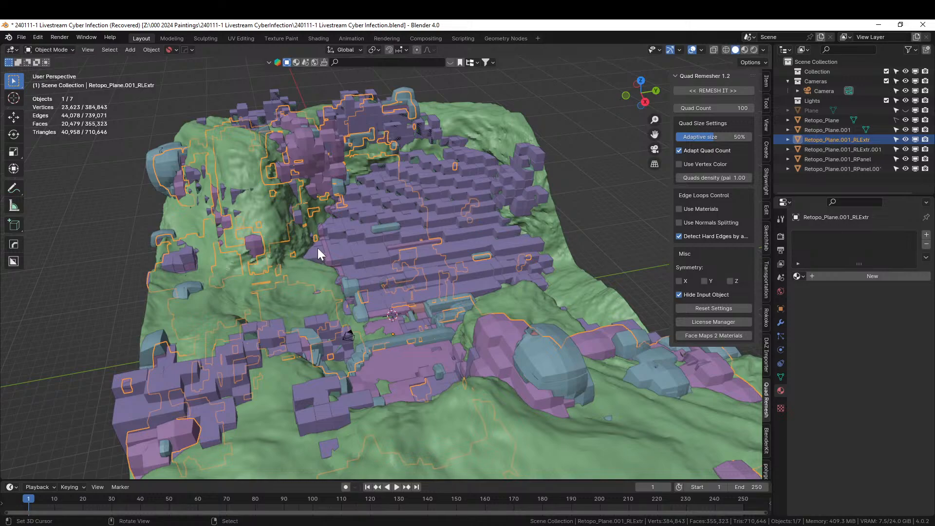
middle_drag(301, 220, 378, 212)
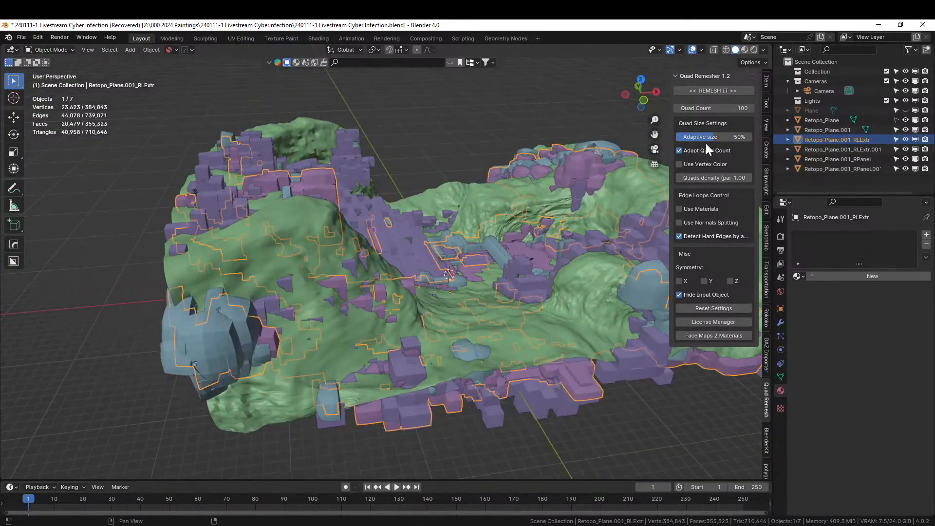
Step: Make the smooth base terrain Retopo_Plane selectable and duplicate it in place
right_click(292, 206)
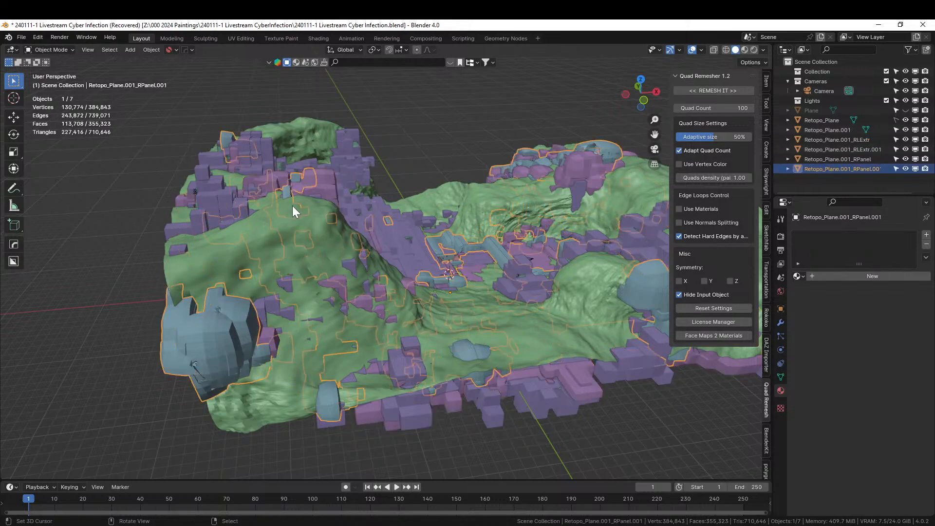
right_click(307, 124)
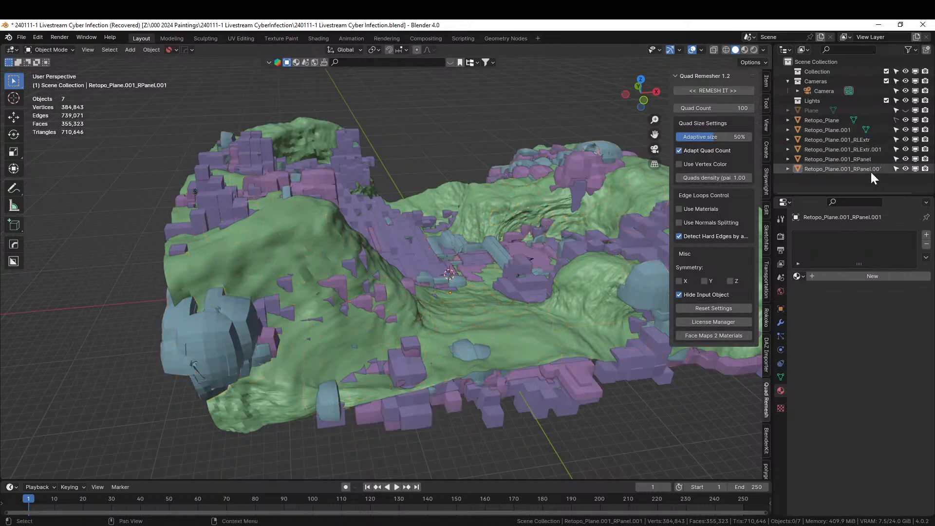
click(828, 122)
middle_drag(487, 270, 449, 335)
scroll(460, 288, down, 3)
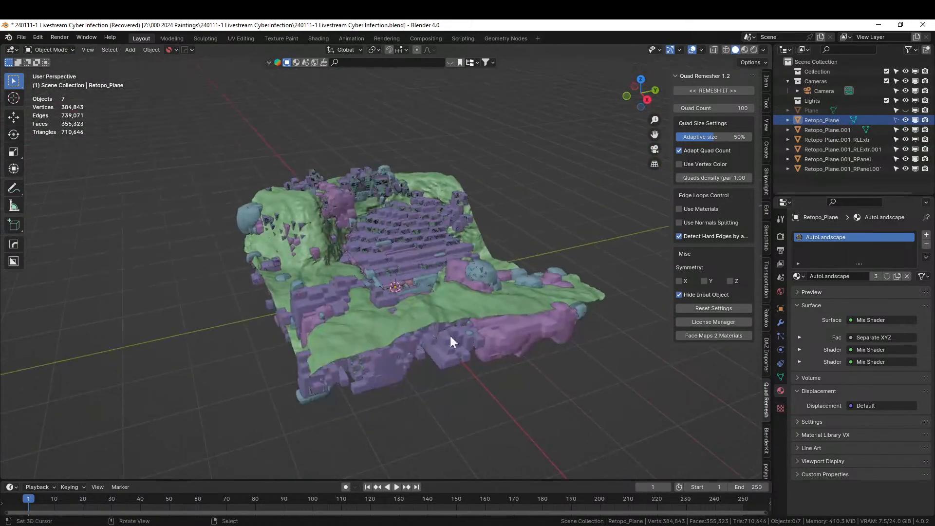
right_click(450, 317)
right_click(595, 291)
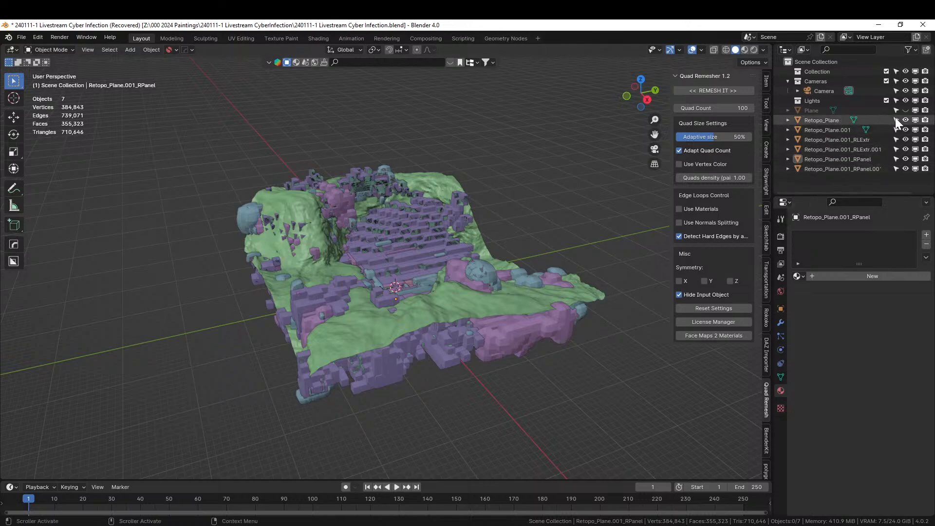
right_click(597, 296)
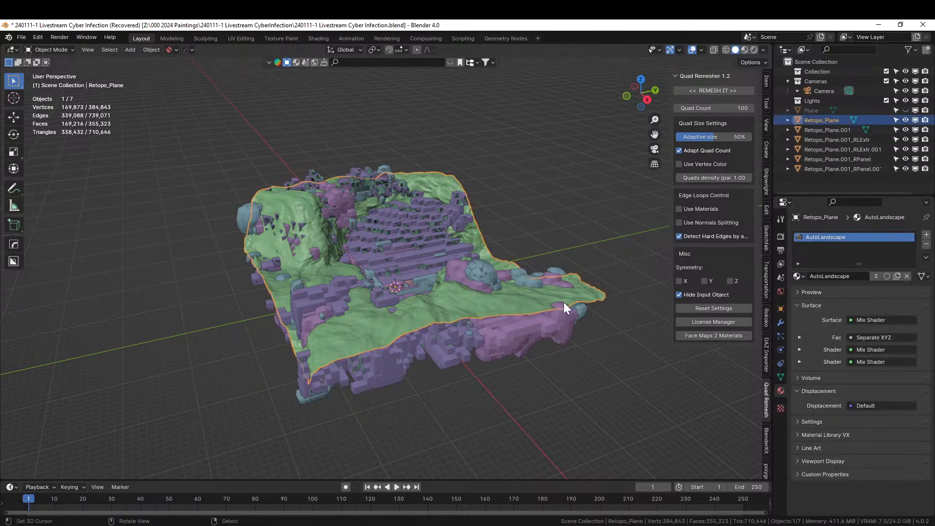
middle_drag(563, 302, 571, 298)
key(shift+d)
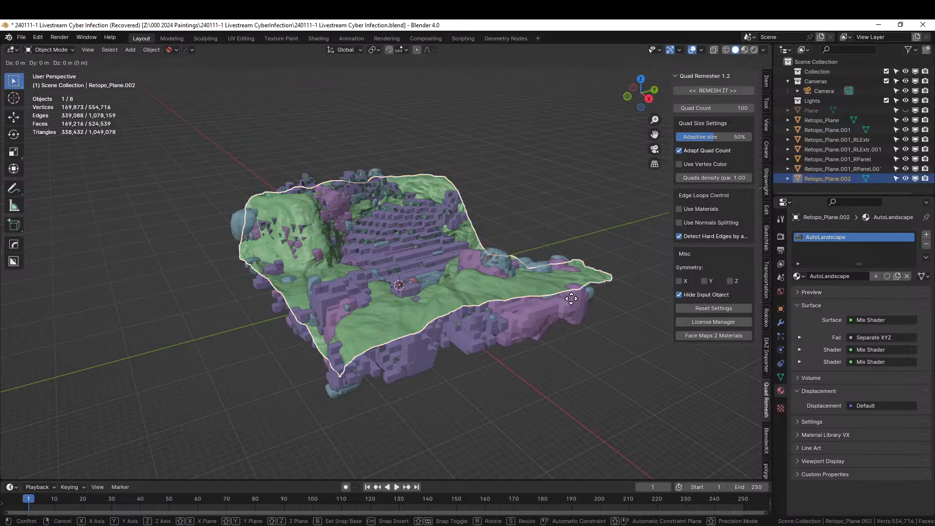
right_click(571, 298)
Step: Isolate the terrain duplicate Retopo_Plane.002 and extrude all its faces straight down about 12 m along Z to form a solid block
middle_drag(490, 294, 521, 277)
key(KP_Divide)
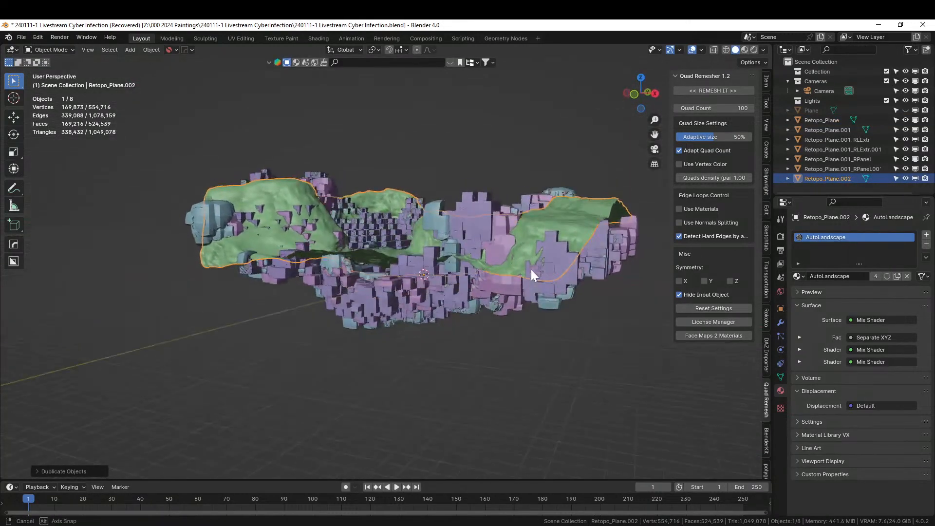
scroll(530, 268, up, 2)
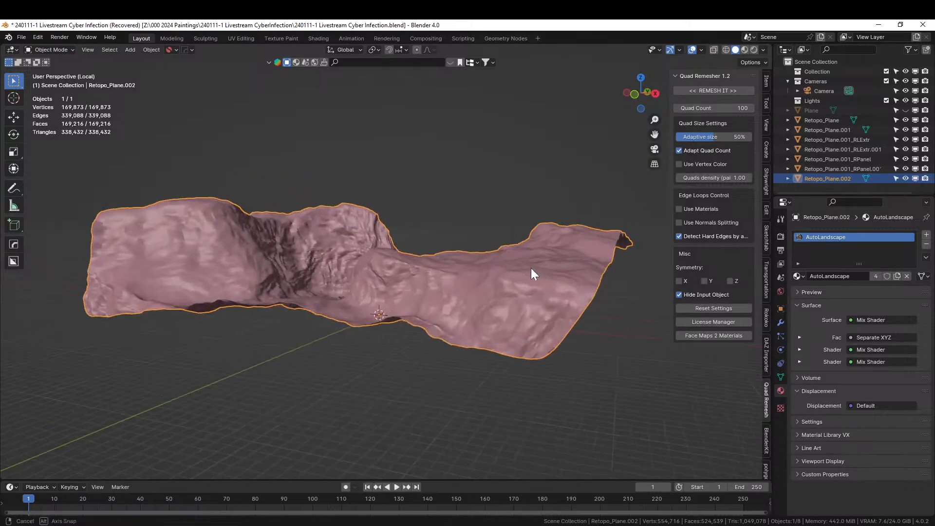
mouse_move(531, 268)
middle_down()
mouse_move(526, 215)
mouse_move(535, 266)
middle_up()
key(Tab)
key(a)
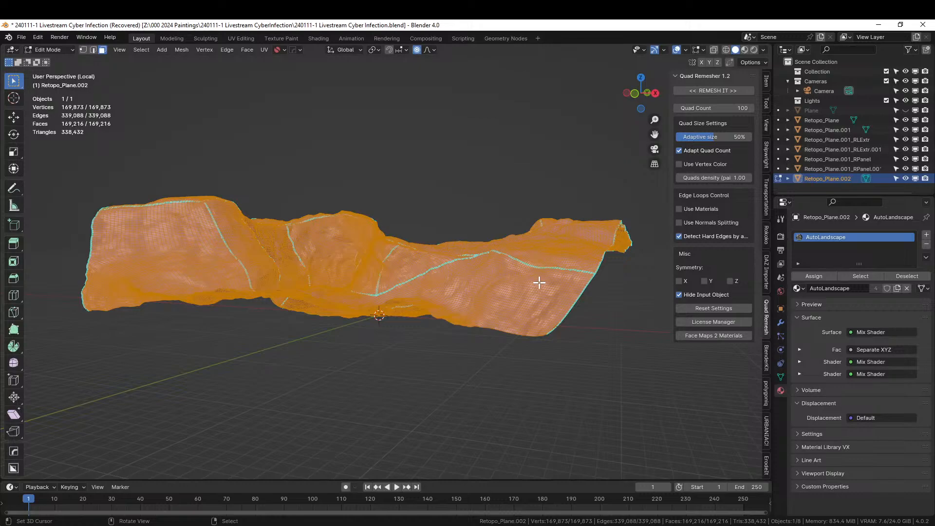
key(e)
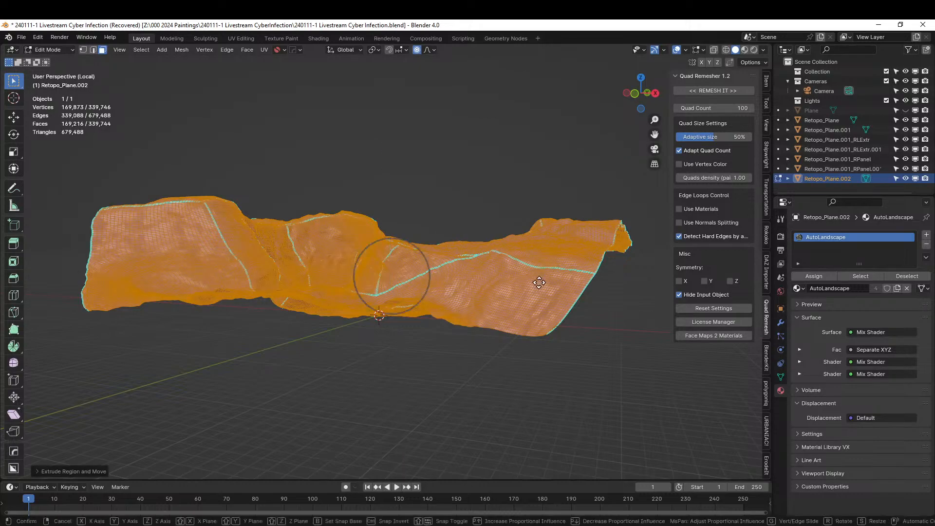
key(Escape)
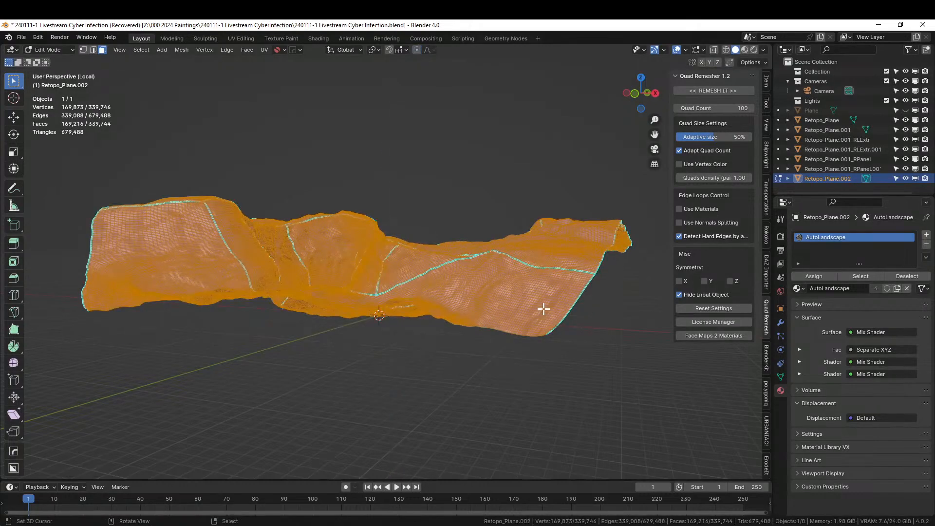
key(g)
key(z)
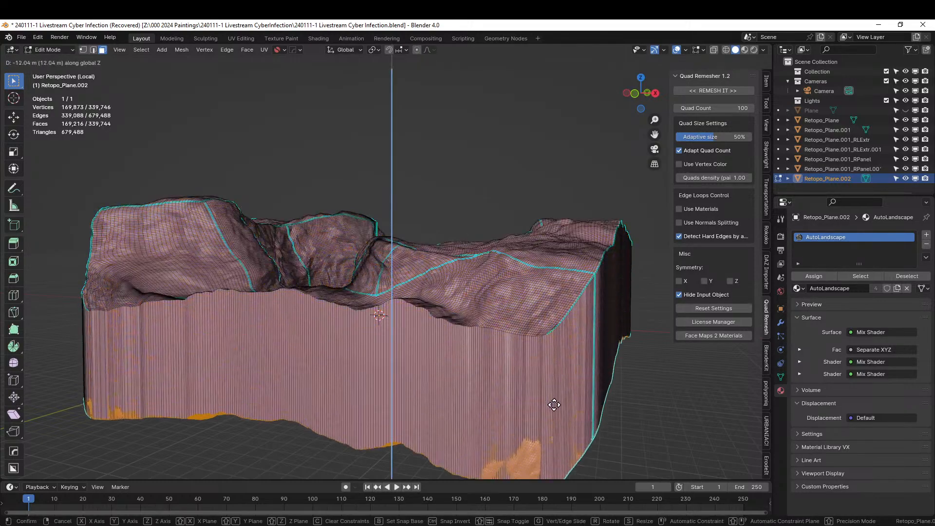
click(554, 408)
key(Tab)
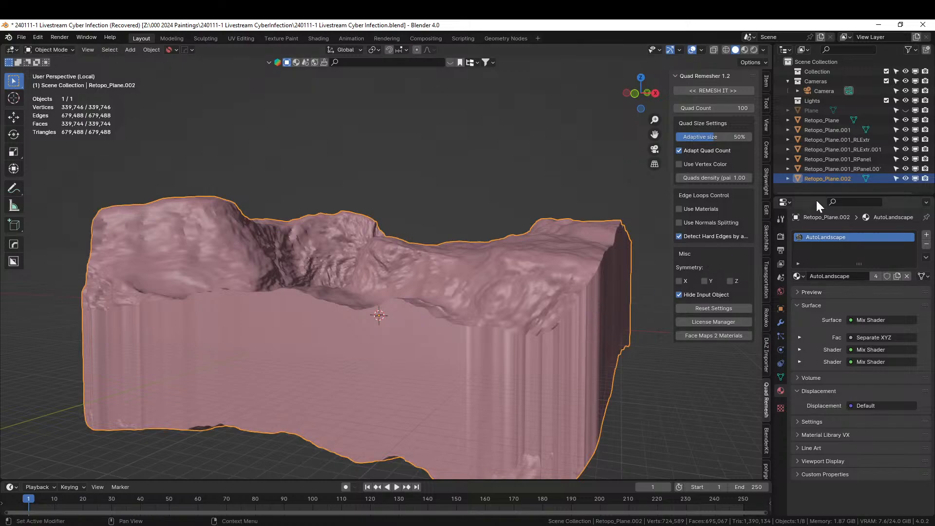
Step: Leave local view and lower the solid terrain block by 0.01 m along Z
middle_drag(664, 200, 493, 283)
key(KP_Divide)
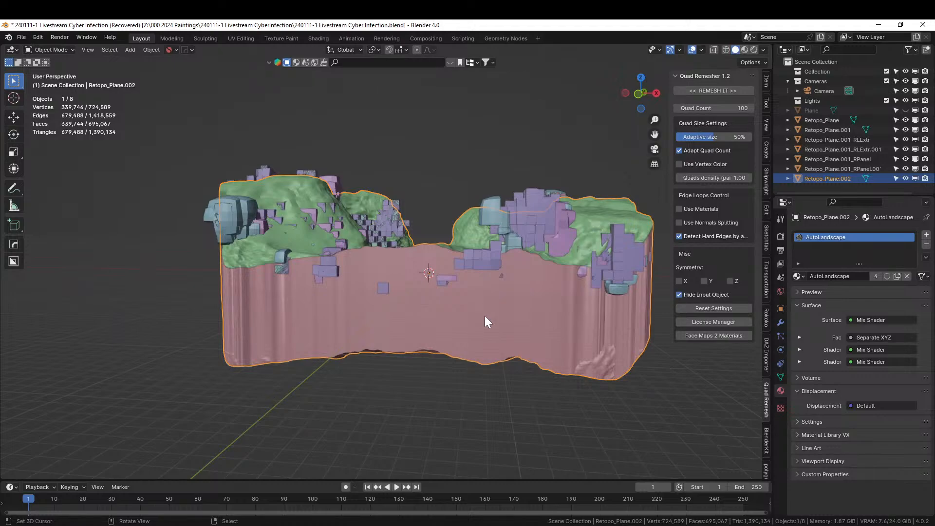
key(g)
key(z)
key(minus)
text(.01)
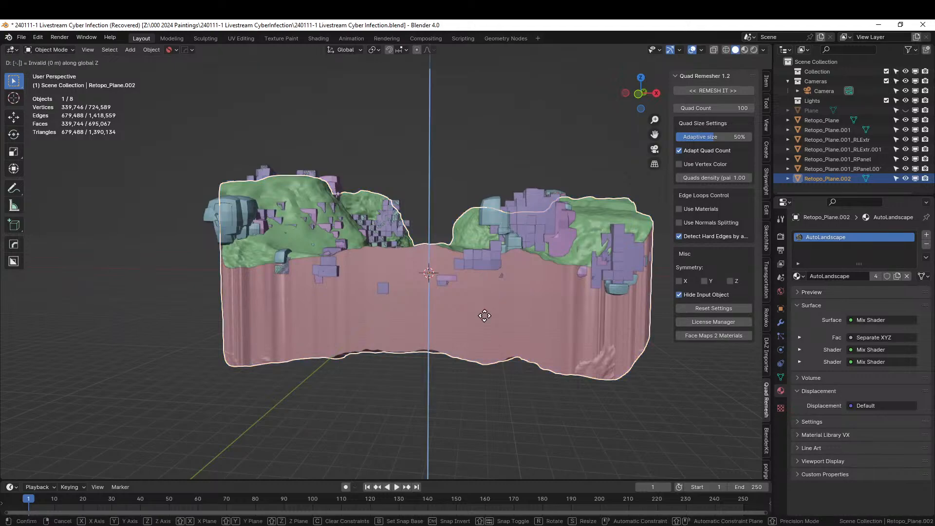
key(Return)
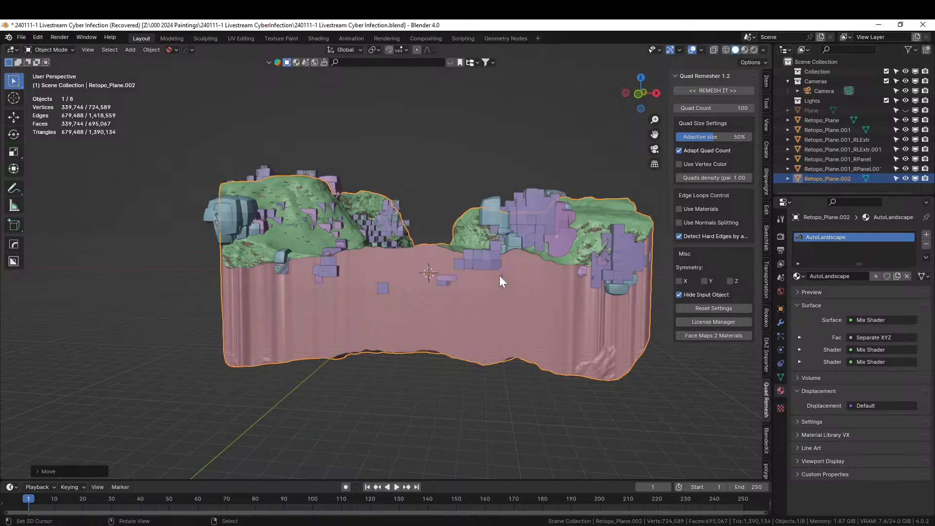
Step: Hide the base terrain, both loop extrusions and both panel objects, keeping the blocky Retopo_Plane.001 and the solid terrain block visible
middle_drag(501, 282, 477, 268)
scroll(596, 222, up, 2)
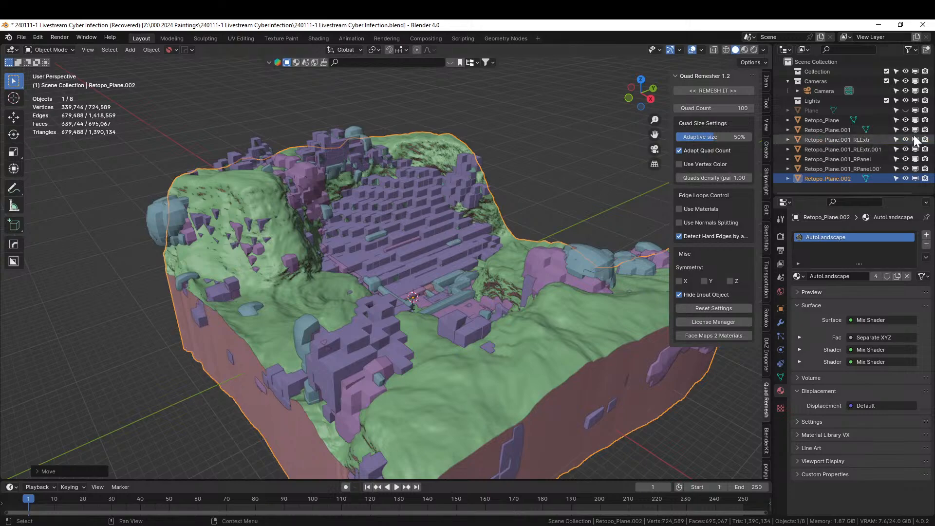
drag(904, 128, 904, 165)
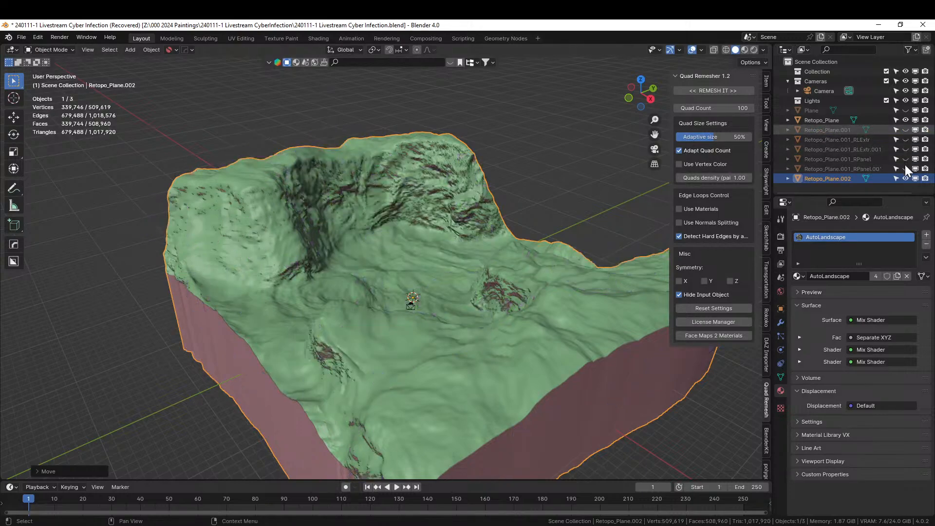
click(904, 129)
click(904, 121)
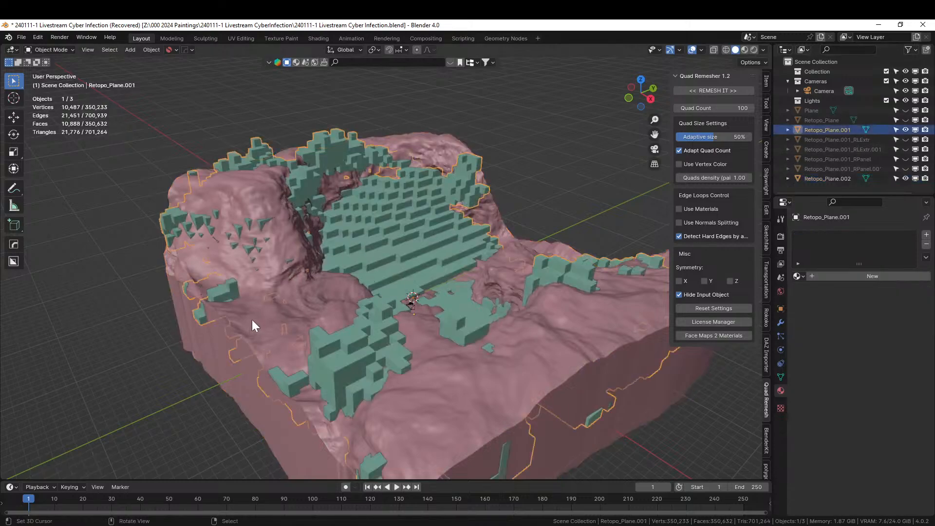
Step: Subtract the solid terrain block from the blocky Retopo_Plane.001 with a Boolean difference and apply the Boolean modifier
shift+click(364, 235)
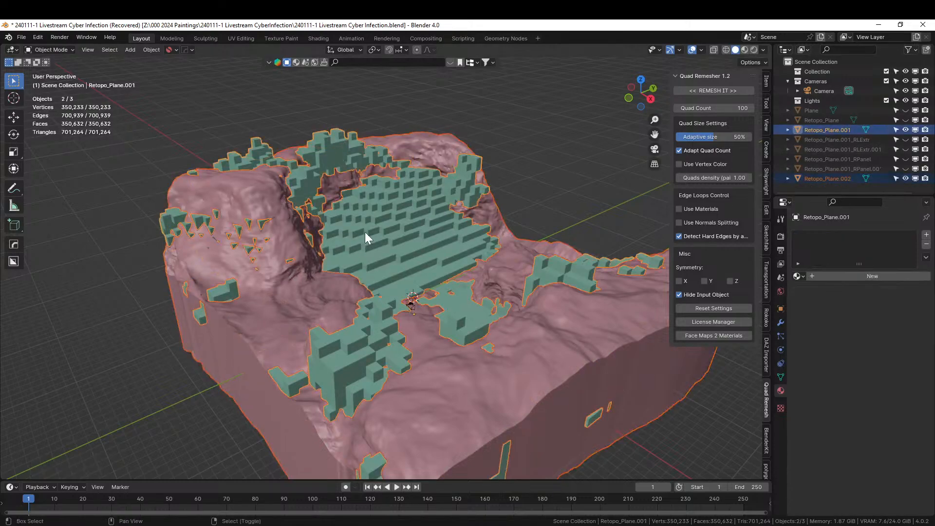
key(ctrl+KP_Subtract)
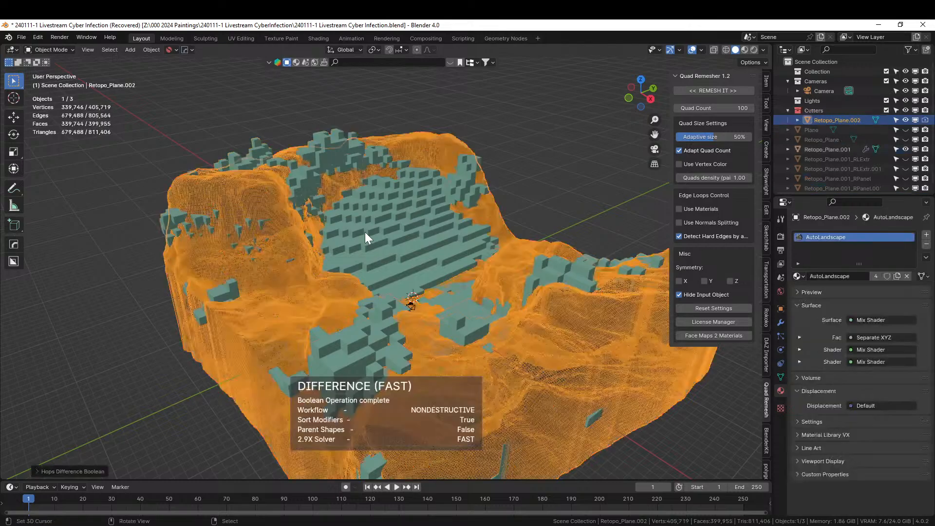
middle_drag(364, 232, 387, 237)
click(384, 230)
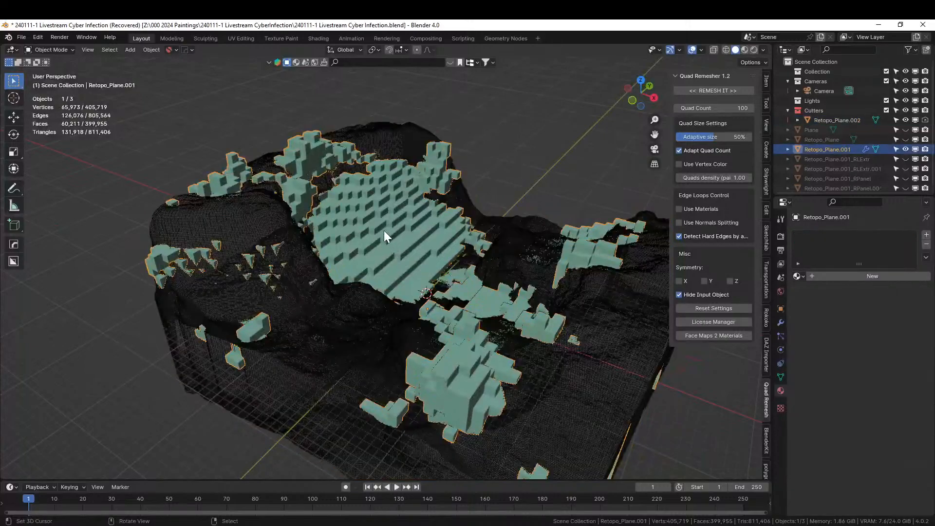
click(779, 322)
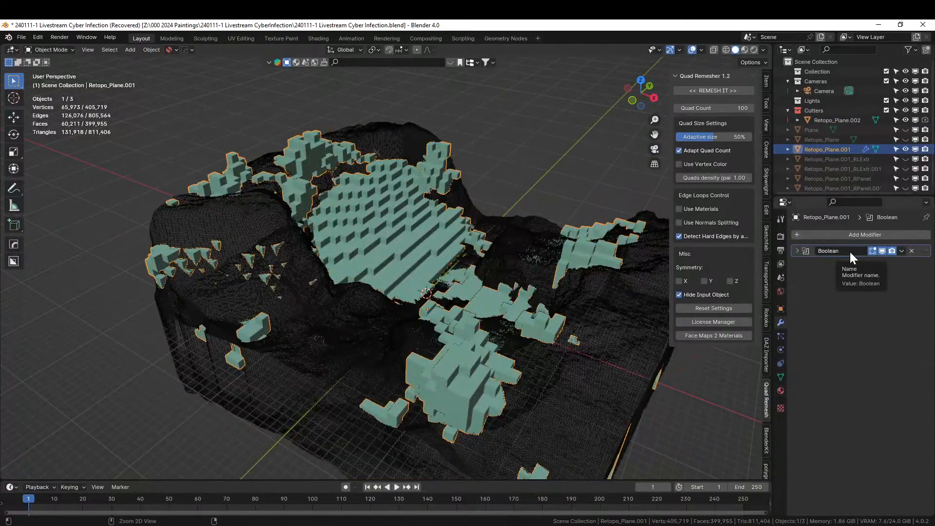
key(ctrl+a)
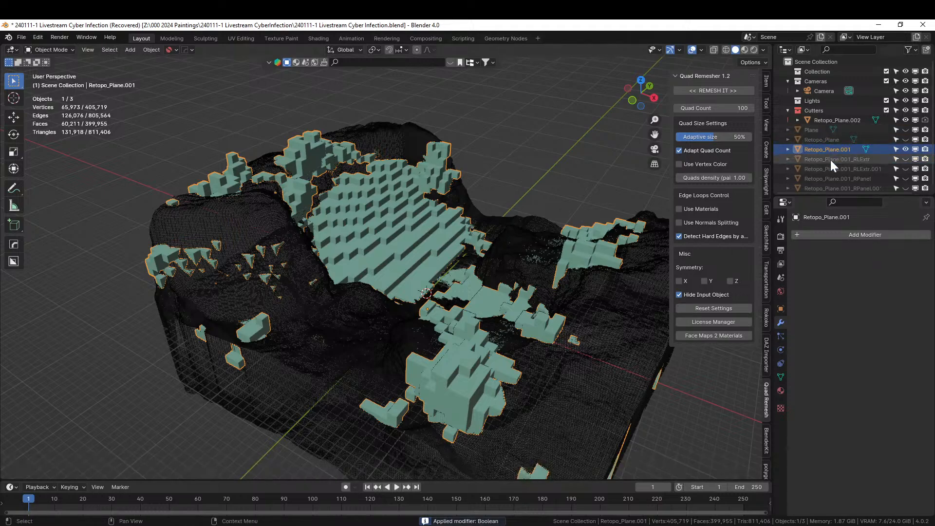
Step: Show Retopo_Plane.001_RLExtr in place of Retopo_Plane.001, subtract the terrain block from it with a Boolean difference and apply the modifier
click(905, 149)
click(905, 158)
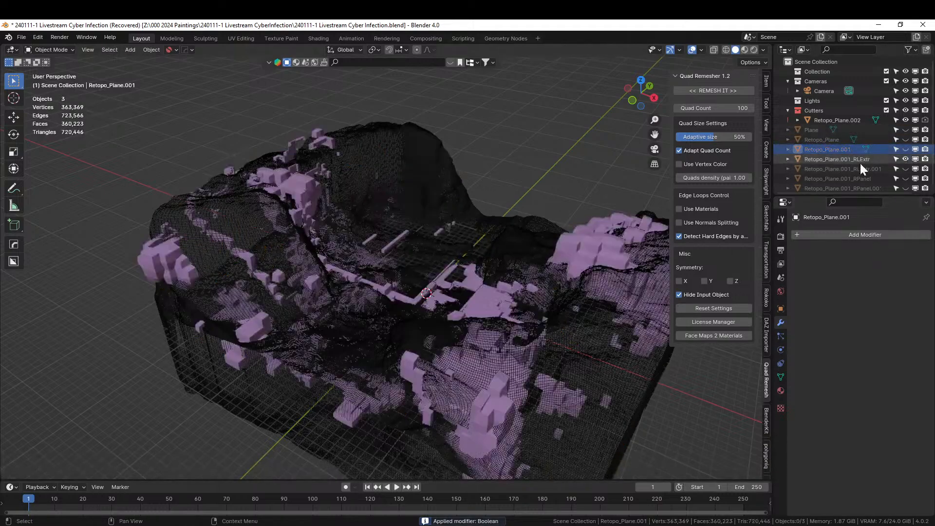
click(384, 152)
shift+click(295, 183)
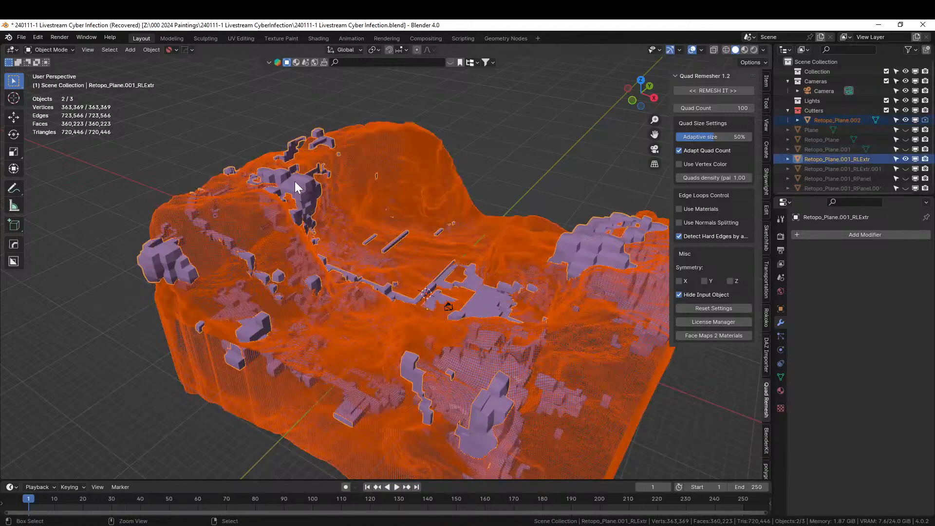
key(ctrl+KP_Subtract)
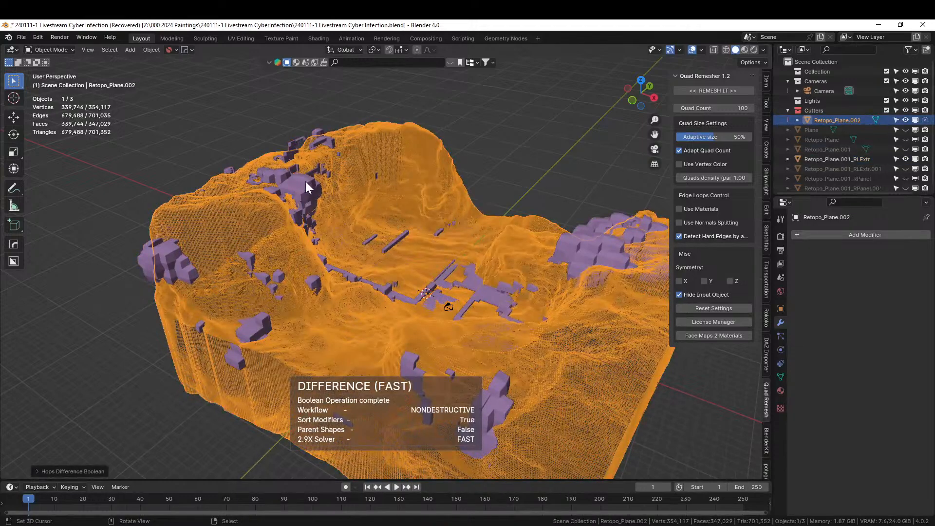
click(306, 183)
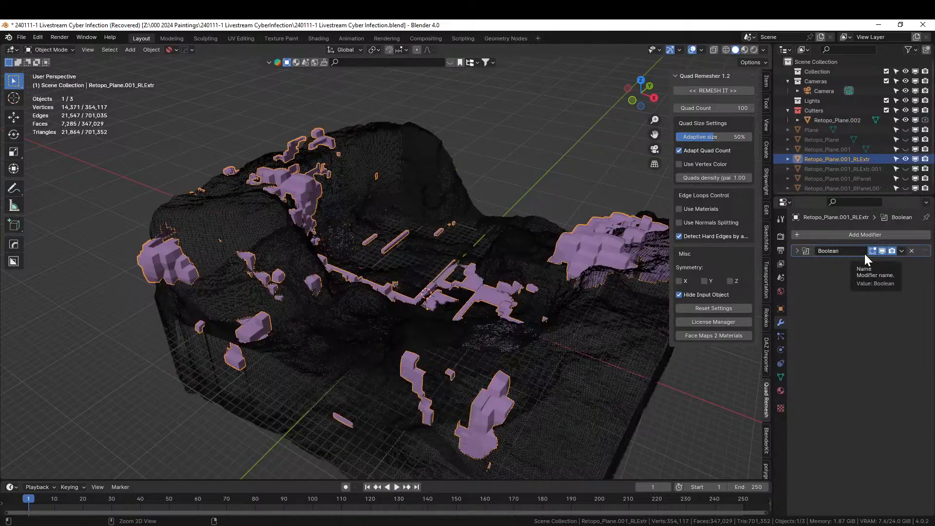
key(ctrl+a)
Step: Show Retopo_Plane.001_RLExtr.001 in place of the first loop extrusion, subtract the terrain block from it and apply the Boolean modifier
click(905, 159)
click(905, 169)
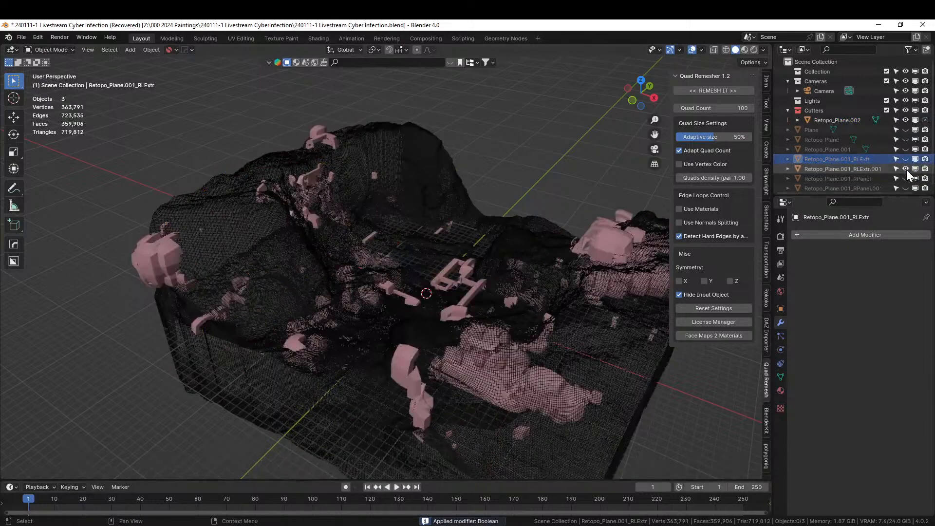
click(390, 150)
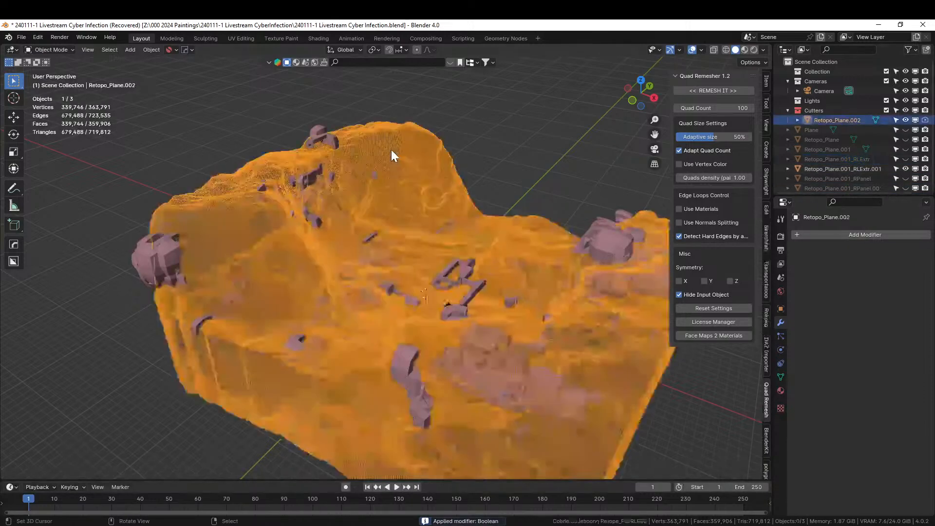
shift+click(148, 249)
key(KP_Decimal)
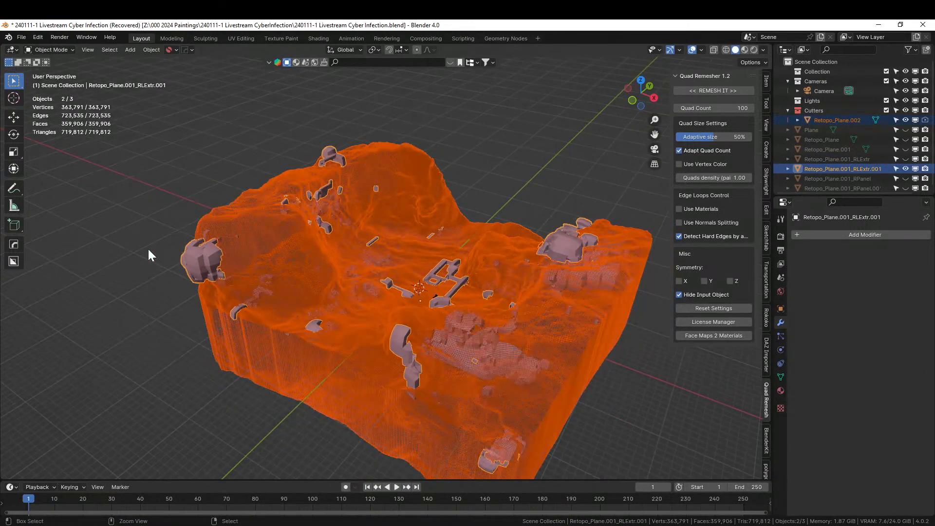
key(ctrl+KP_Subtract)
click(197, 256)
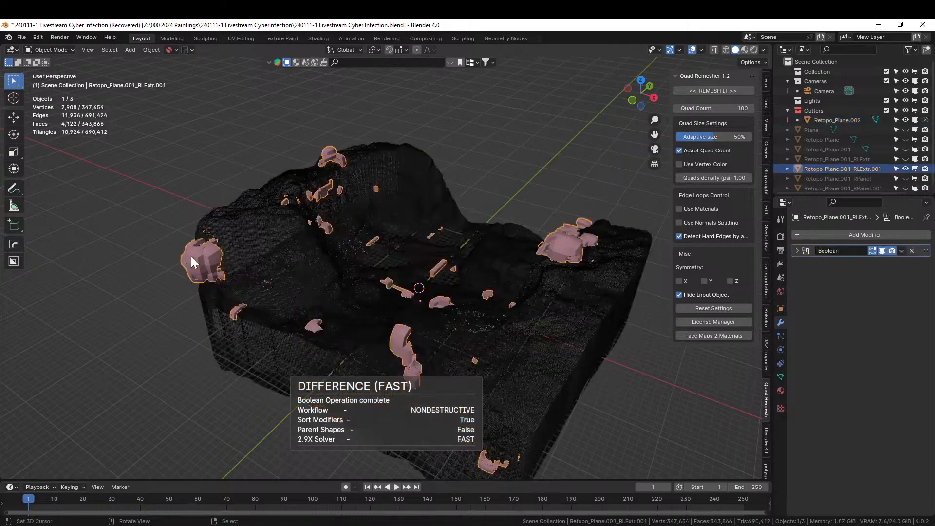
key(ctrl+a)
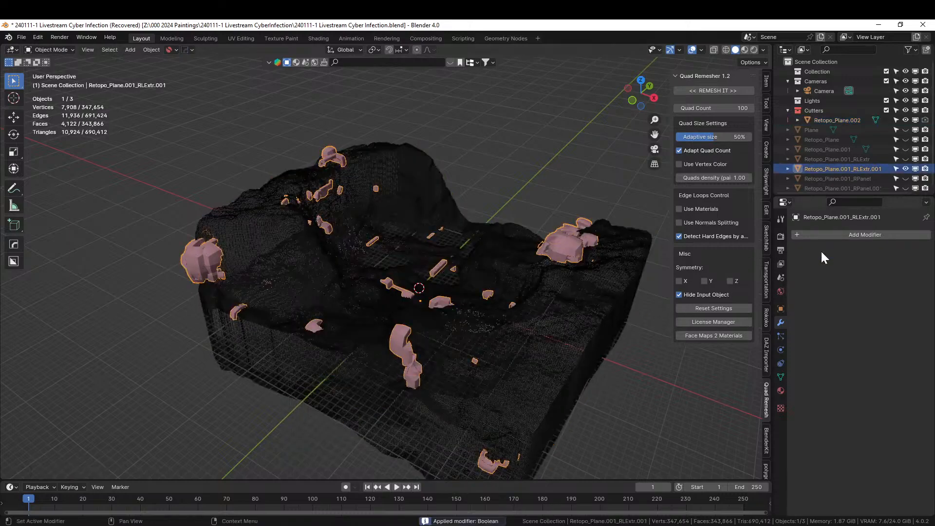
Step: Show Retopo_Plane.001_RPanel in place of the second loop extrusion, subtract the terrain block from it and apply the Boolean modifier
click(904, 168)
click(905, 178)
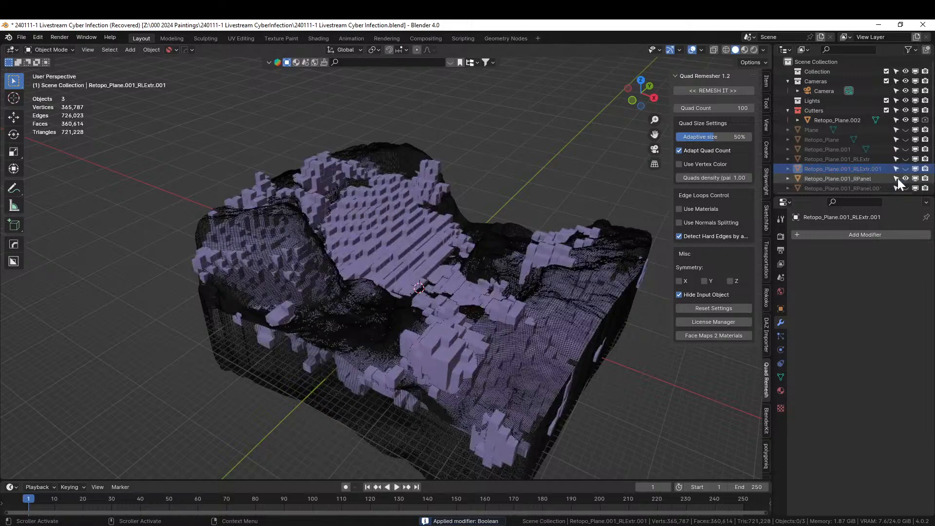
click(390, 157)
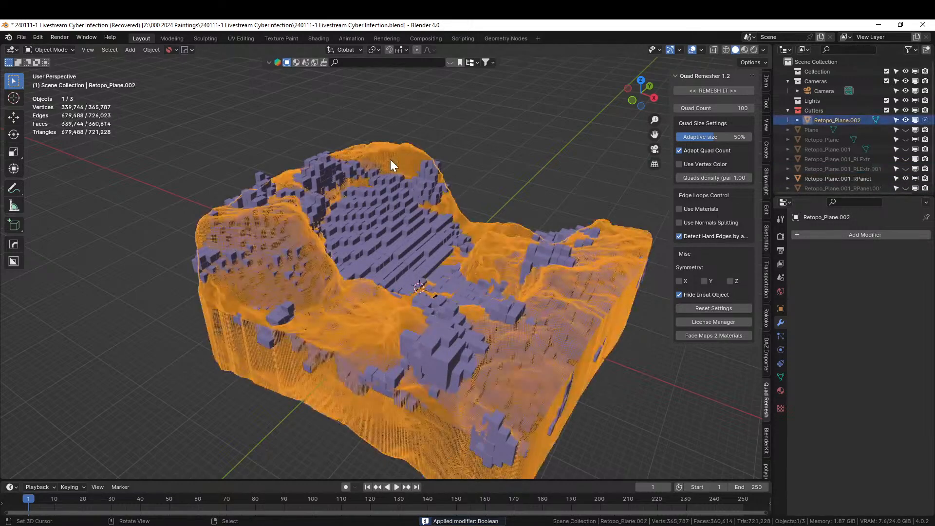
shift+click(385, 197)
scroll(385, 197, down, 1)
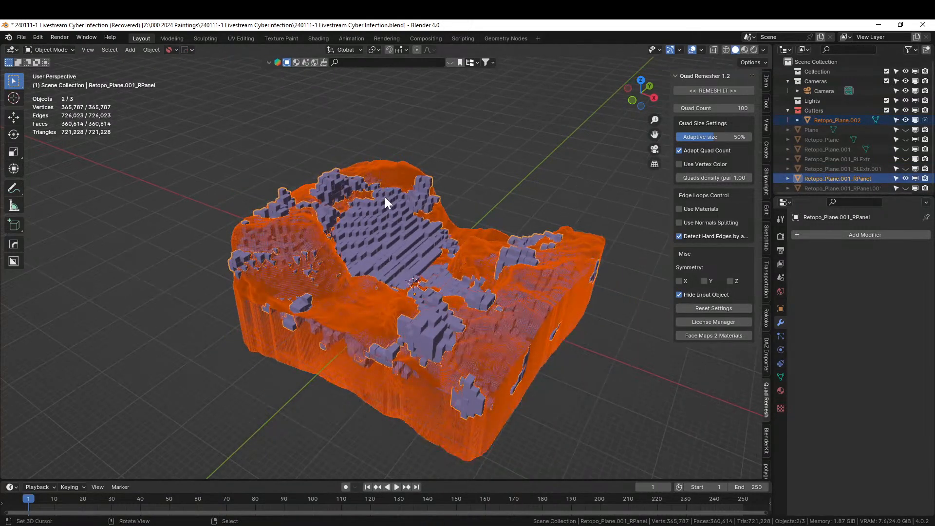
key(ctrl+KP_Subtract)
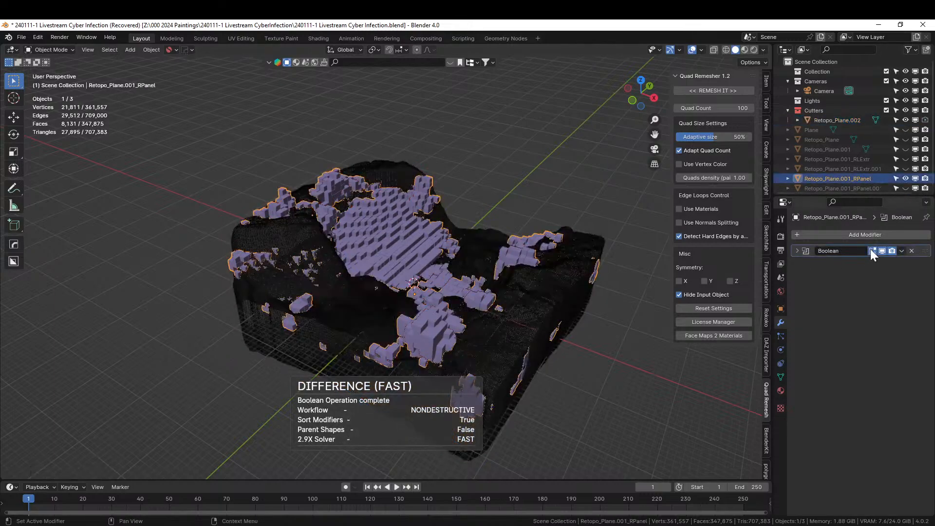
key(ctrl+a)
Step: Show Retopo_Plane.001_RPanel.001 in place of the first panel object, subtract the terrain block from it and apply the Boolean modifier
scroll(896, 156, down, 1)
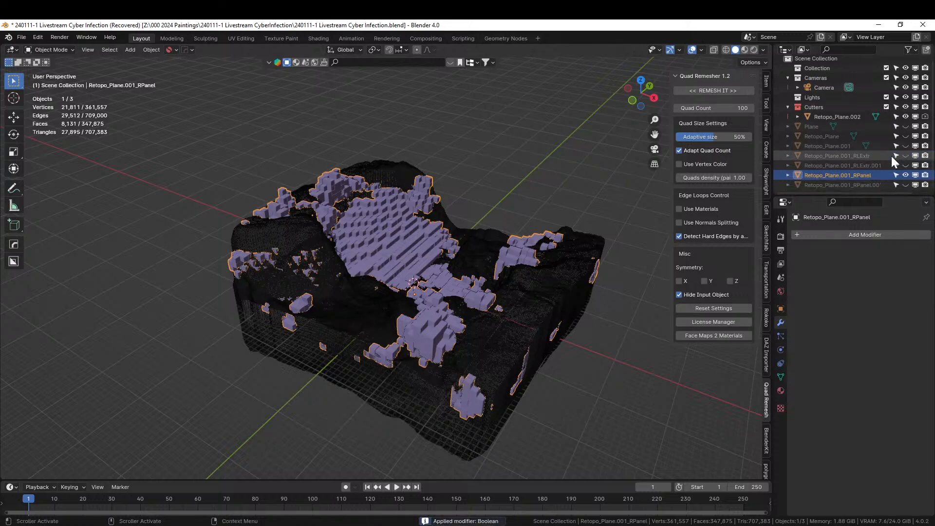
click(905, 175)
click(905, 184)
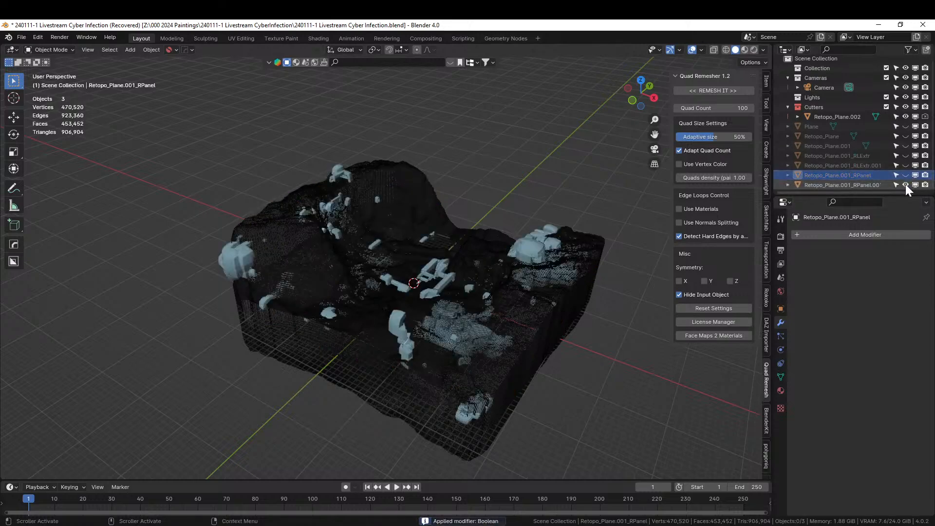
click(425, 197)
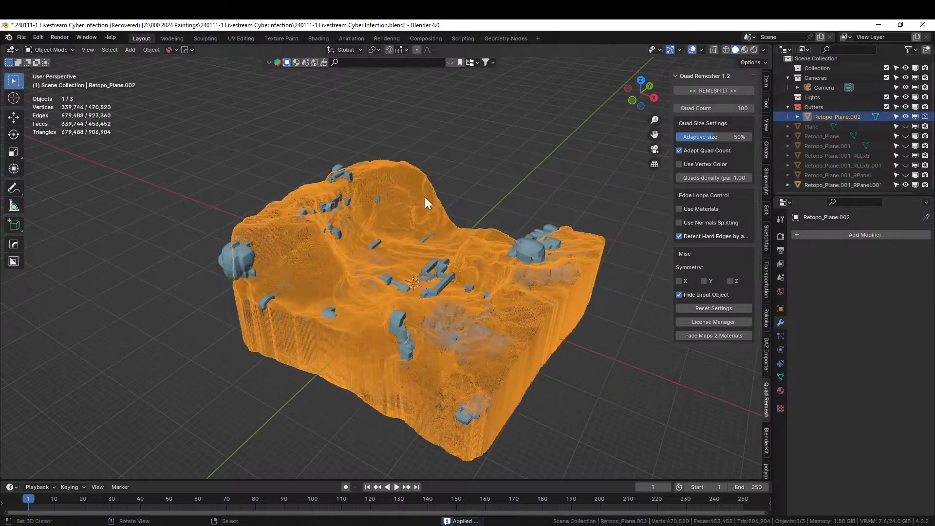
shift+click(534, 248)
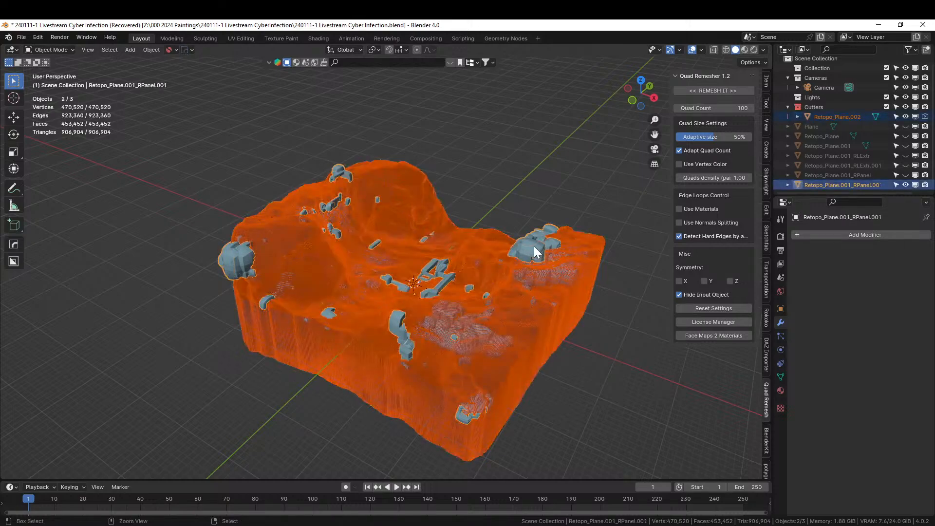
key(ctrl+KP_Subtract)
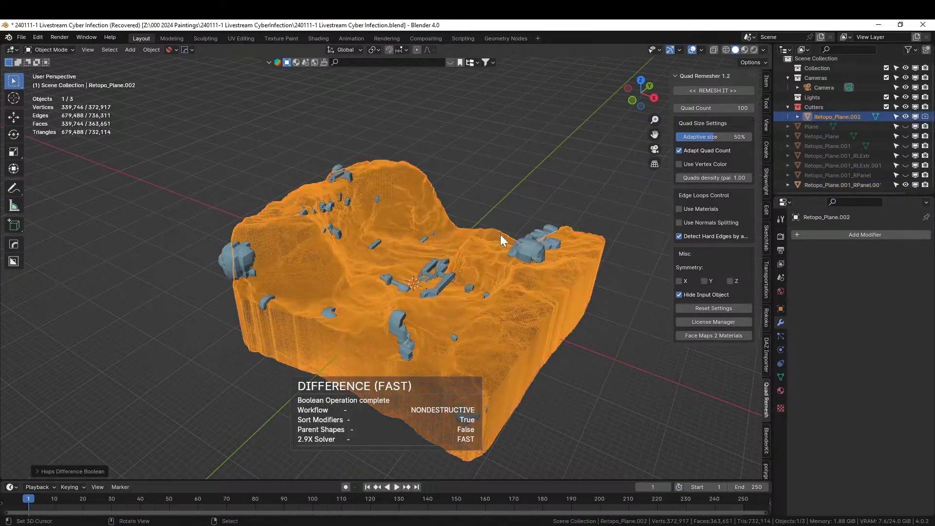
click(527, 243)
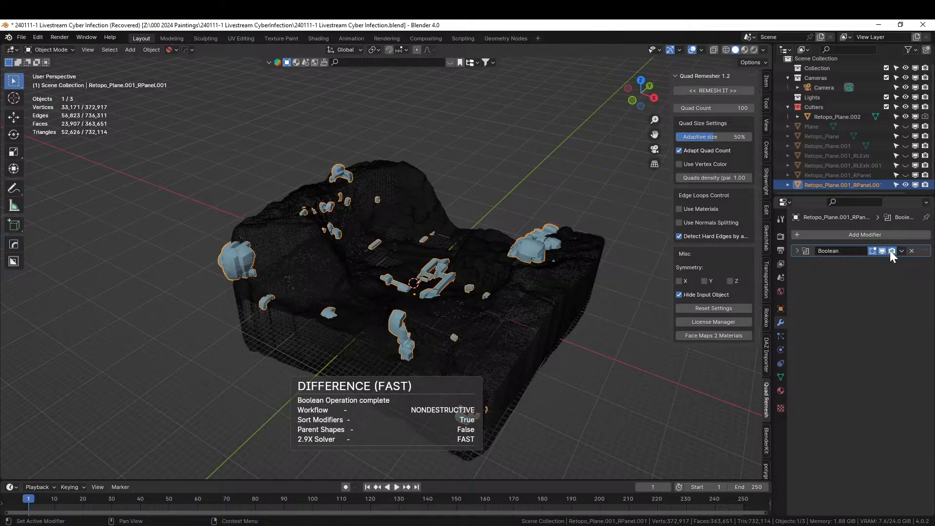
key(ctrl+a)
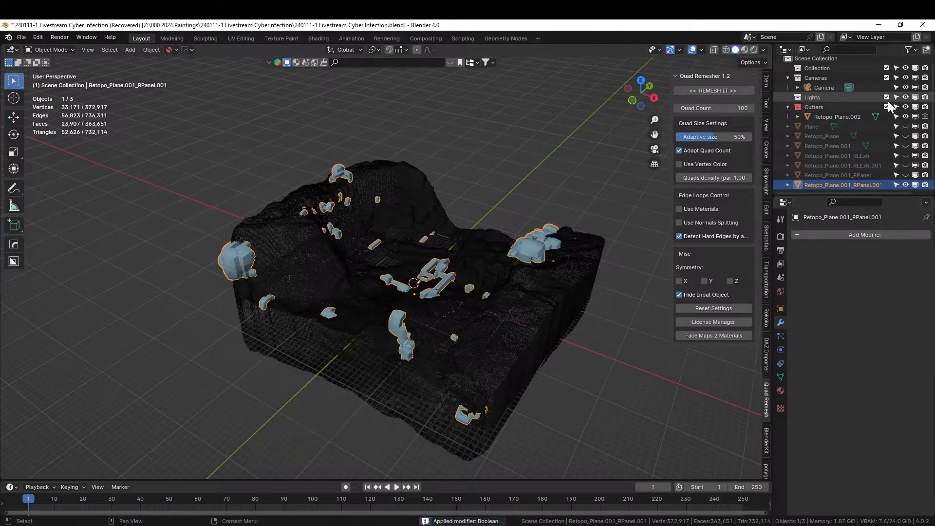
Step: Exclude the Cutters collection from the view layer and unhide the base terrain and all trimmed layer objects
click(886, 107)
middle_drag(457, 192, 498, 183)
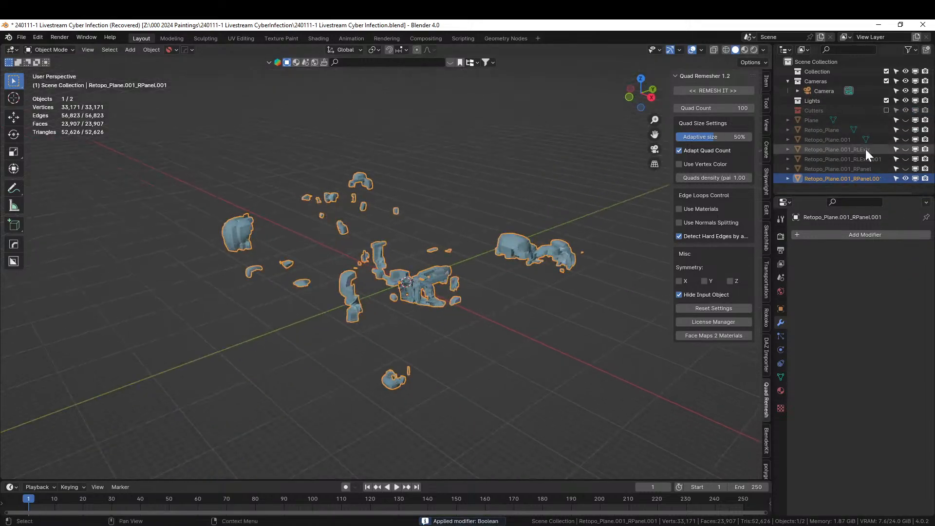
drag(906, 121, 905, 164)
key(alt+a)
scroll(456, 179, up, 4)
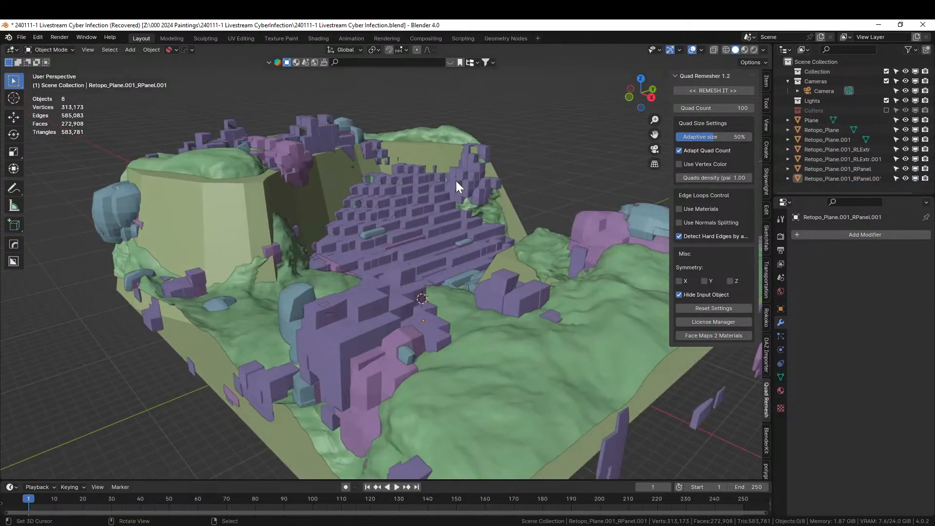
Step: Delete the original low-poly Plane object from the scene
middle_drag(456, 180, 457, 202)
click(223, 263)
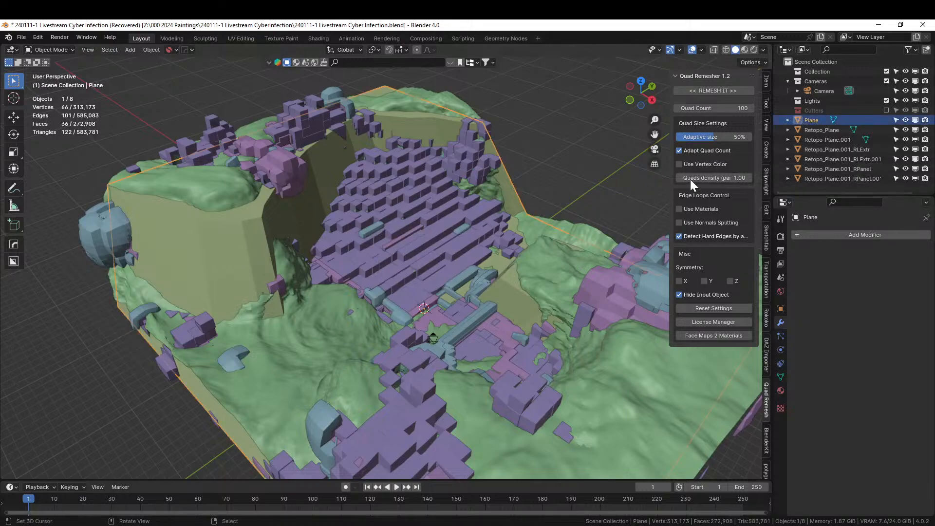
key(Delete)
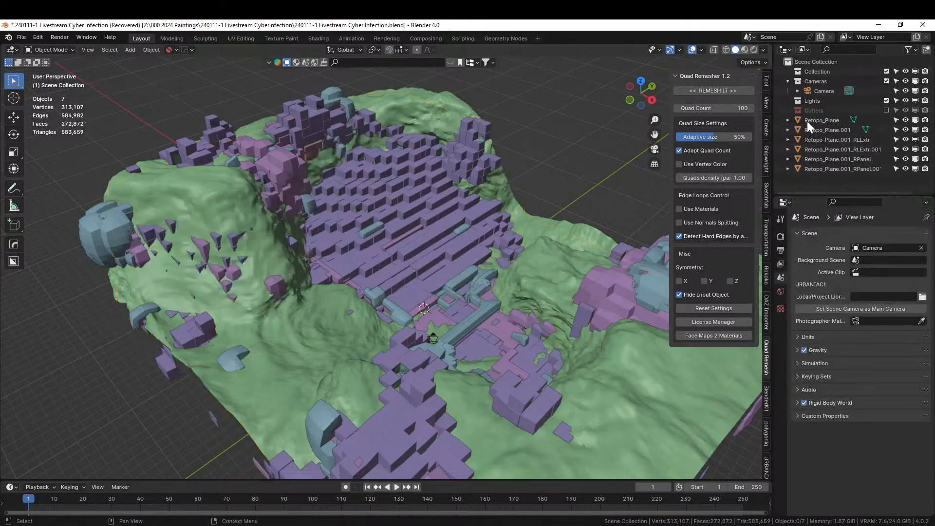
Step: Examine the combined terrain layers from several sides, from underneath and close up on the stepped blocks
middle_drag(487, 206, 496, 229)
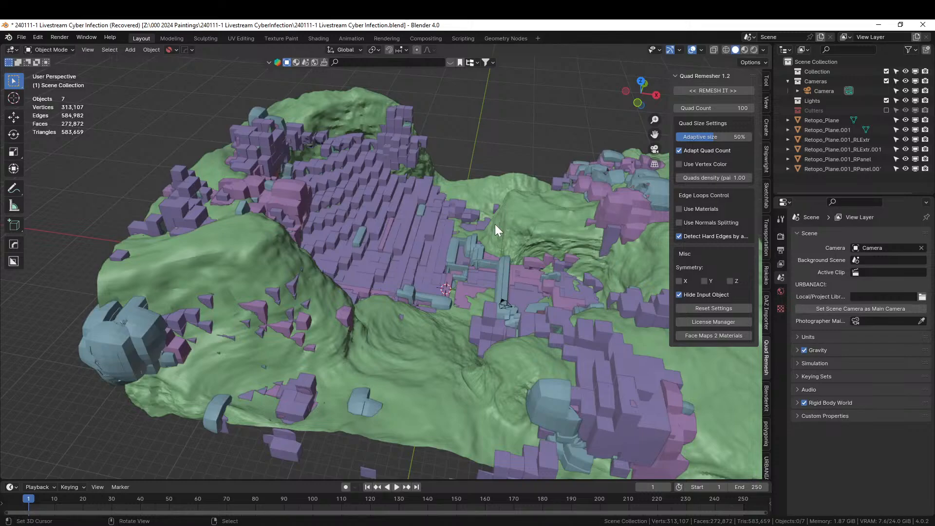
middle_drag(501, 224, 428, 205)
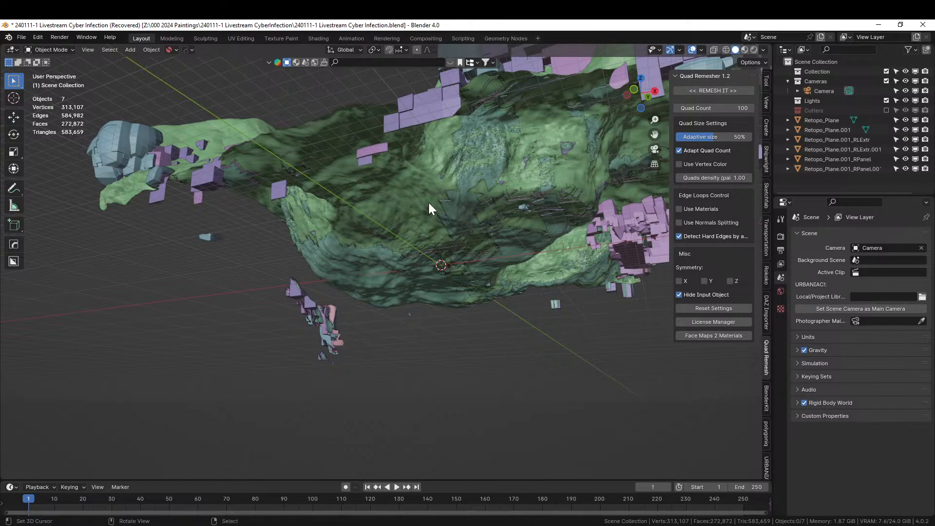
middle_drag(401, 355, 507, 270)
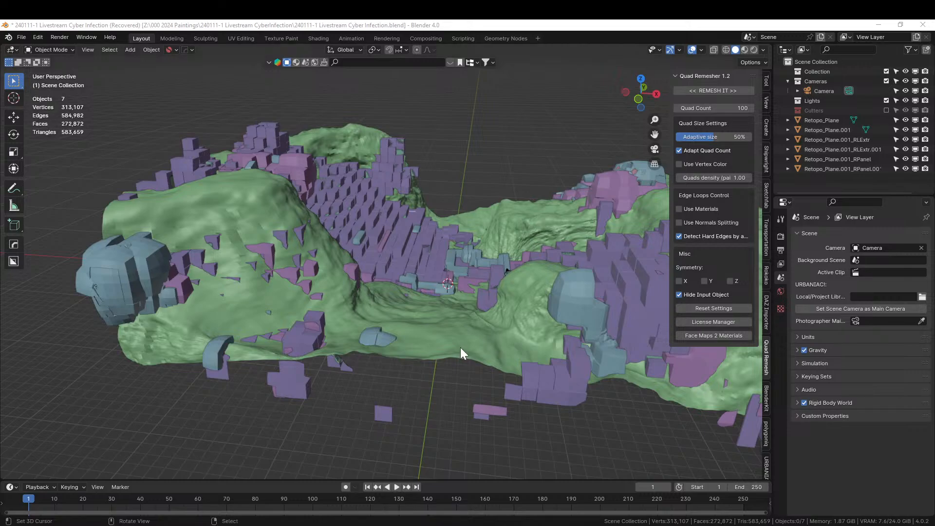
middle_drag(460, 346, 325, 291)
scroll(325, 238, down, 2)
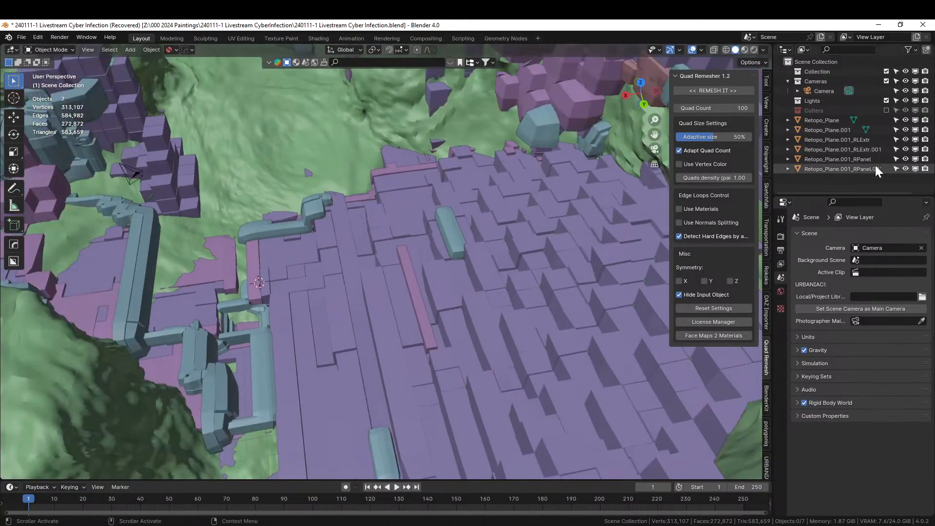
Step: Compare the terrain with and without the blocky Retopo_Plane.001, and delete that object
click(906, 128)
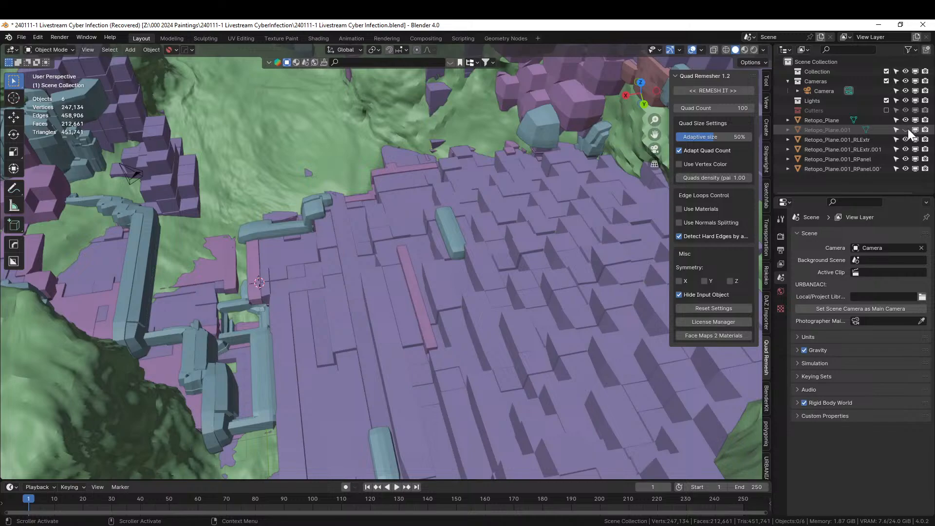
click(908, 128)
scroll(455, 200, down, 4)
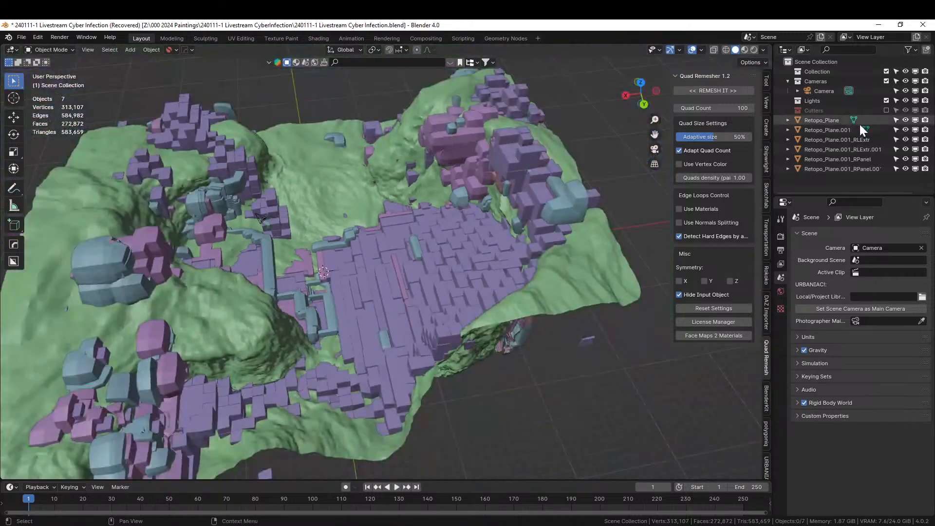
click(905, 130)
click(905, 130)
click(905, 130)
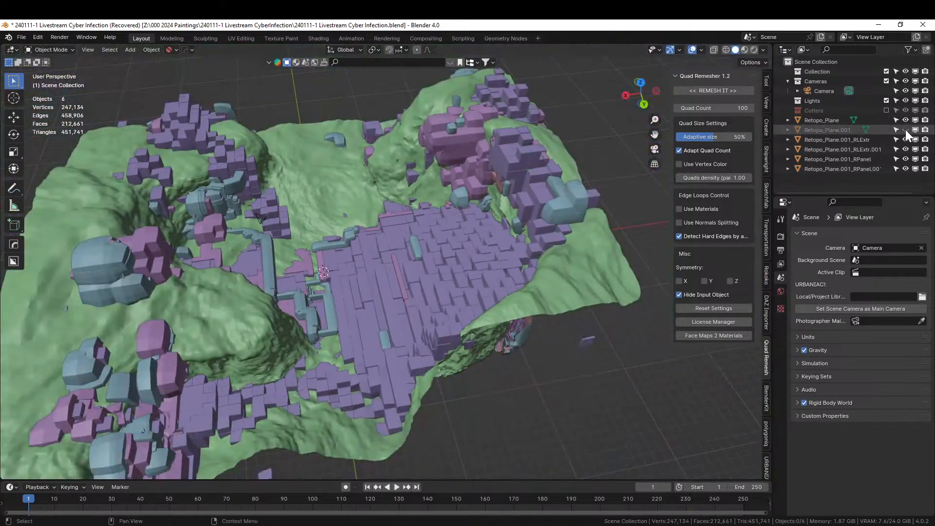
click(905, 130)
click(904, 130)
click(833, 132)
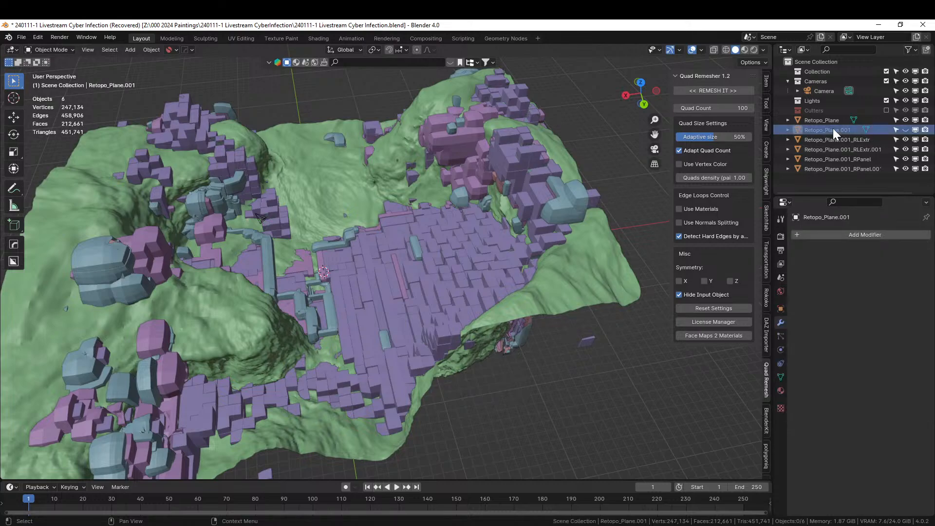
key(Delete)
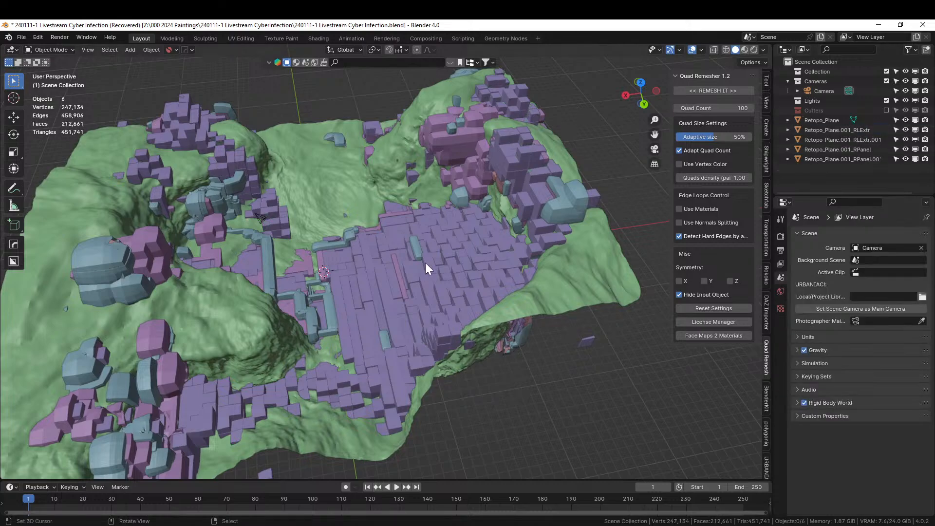
Step: Hide the Retopo_Plane.001_RLExtr object in the viewport and delete Retopo_Plane.001_RLExtr.001
middle_drag(425, 262, 468, 219)
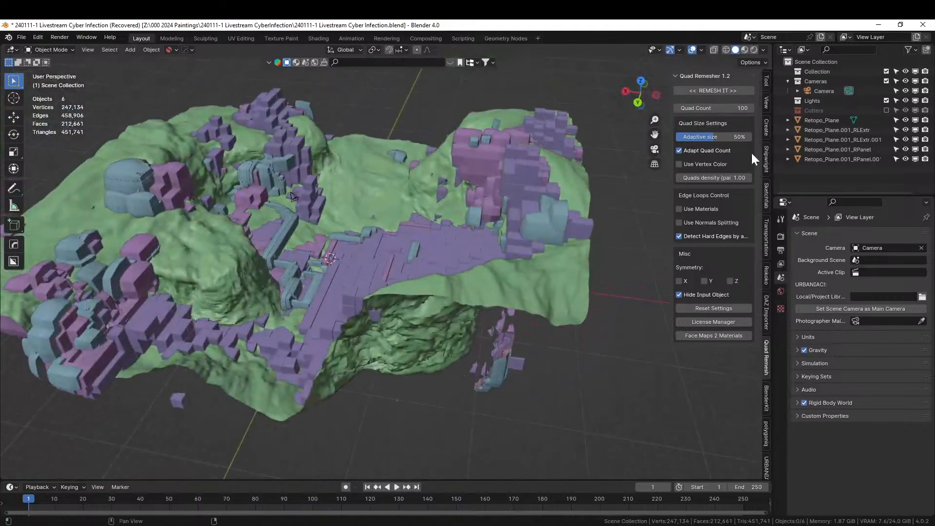
click(852, 130)
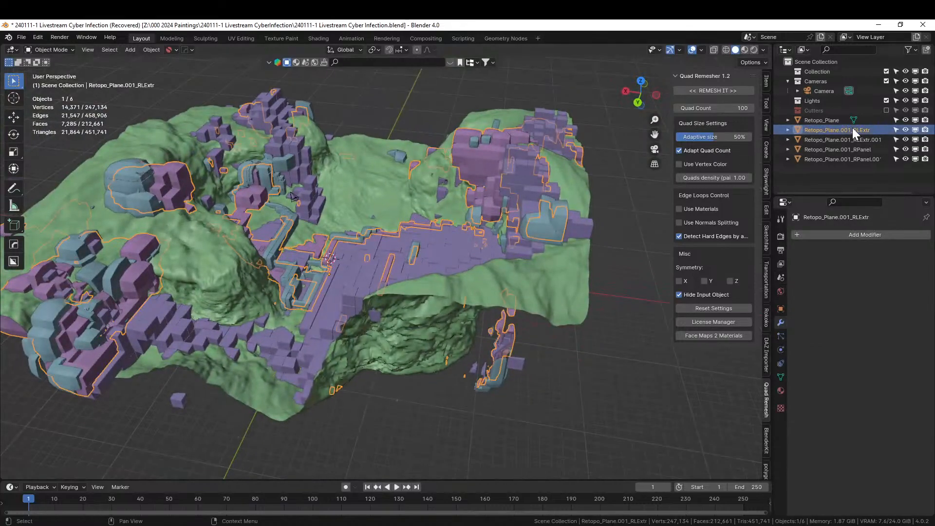
click(905, 130)
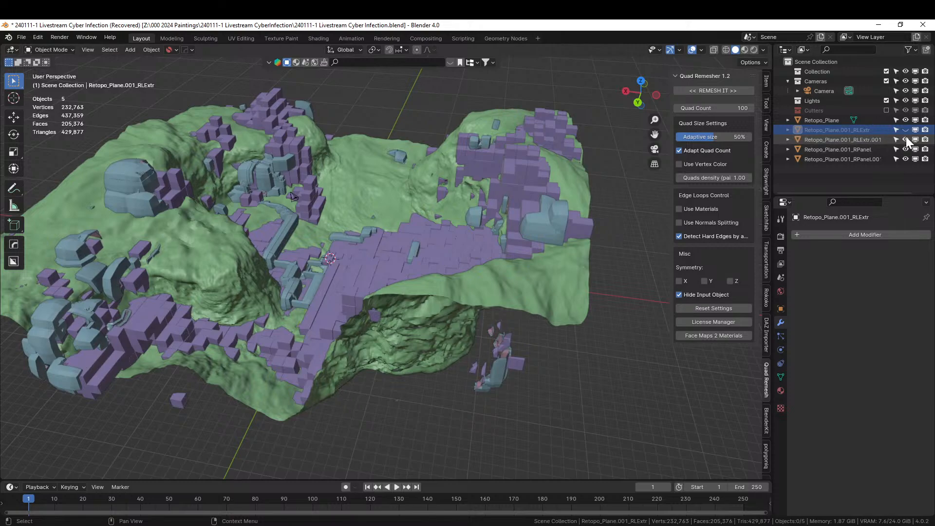
click(834, 138)
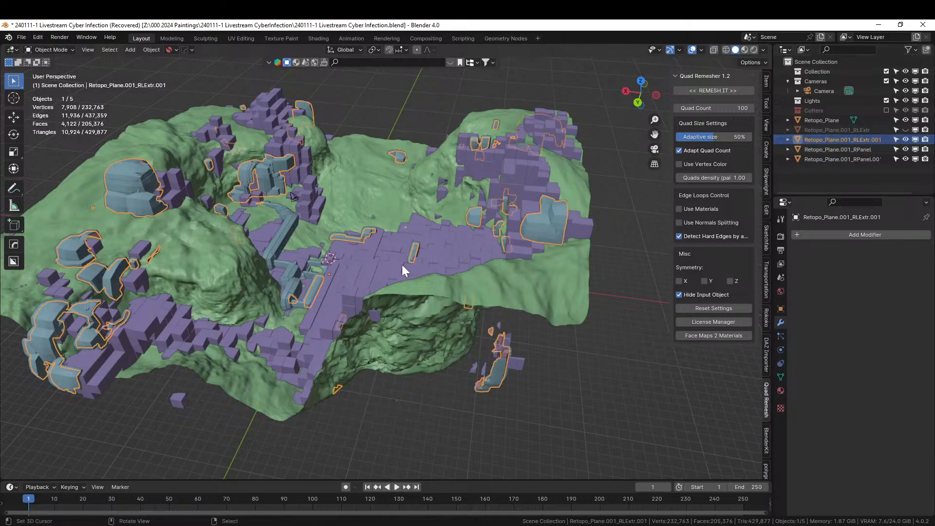
key(Delete)
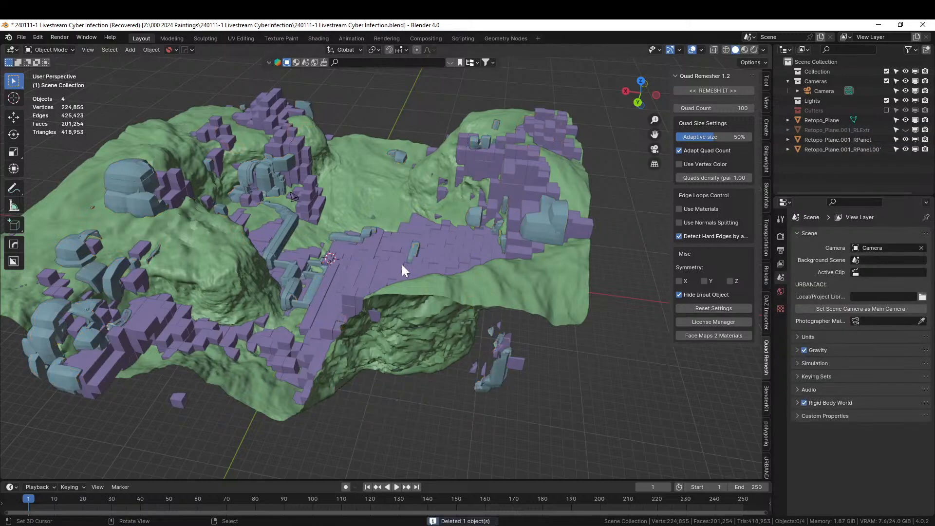
Step: Toggle the visibility of both RPanel objects to check each one, and unhide Retopo_Plane.001_RLExtr
click(906, 139)
click(906, 139)
click(905, 149)
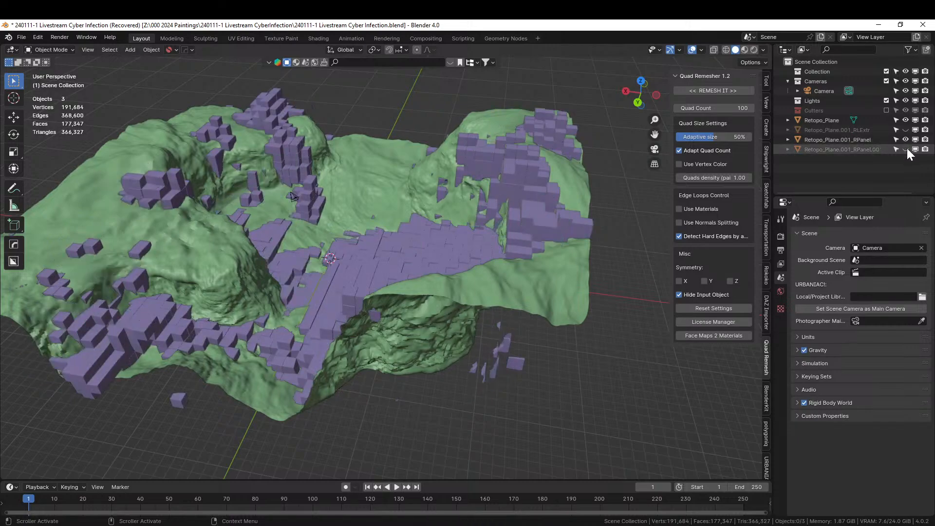
click(906, 148)
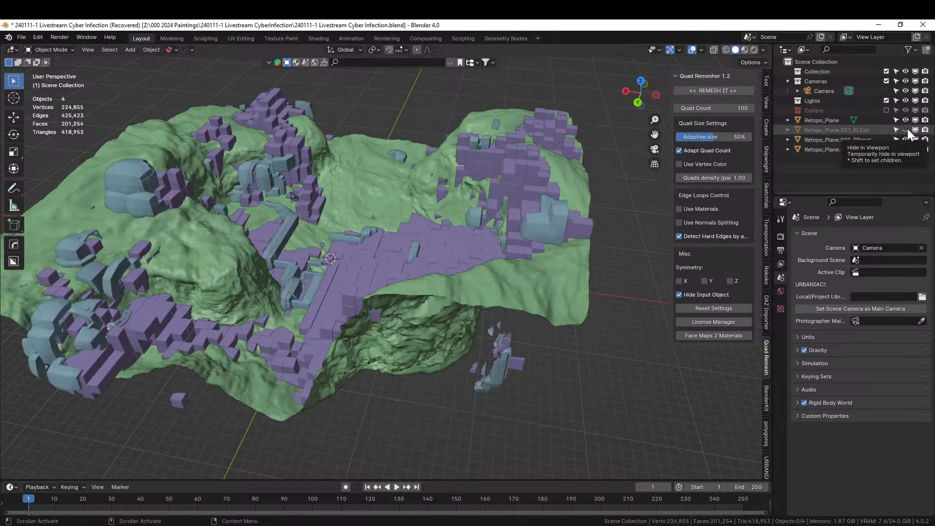
click(906, 130)
Step: Inspect the stepped panel area from several angles and select the Retopo_Plane.001_RPanel object
middle_drag(406, 256, 426, 263)
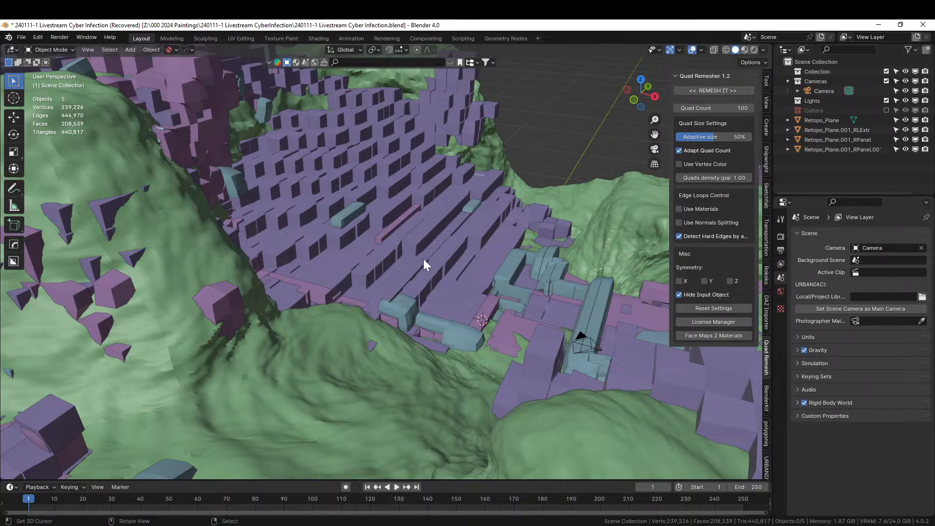
middle_drag(422, 259, 313, 289)
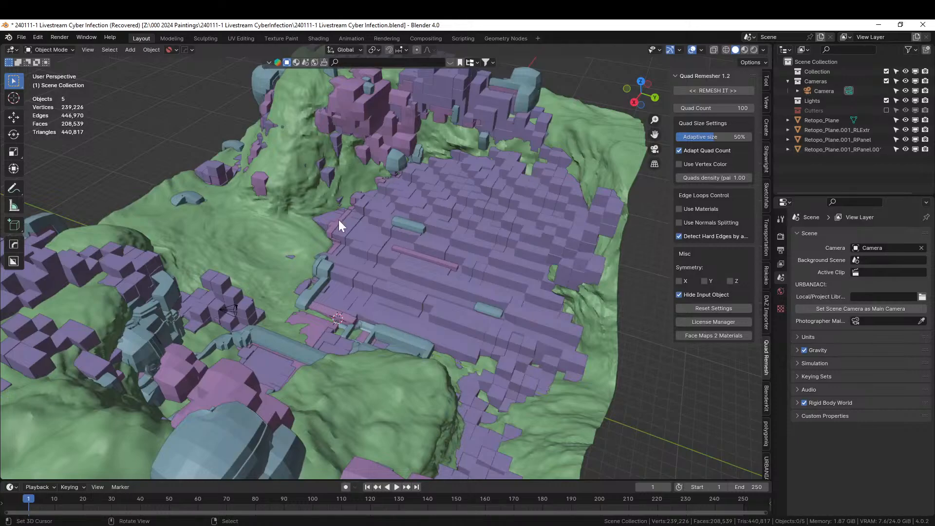
middle_drag(337, 220, 490, 251)
scroll(364, 246, up, 4)
click(411, 211)
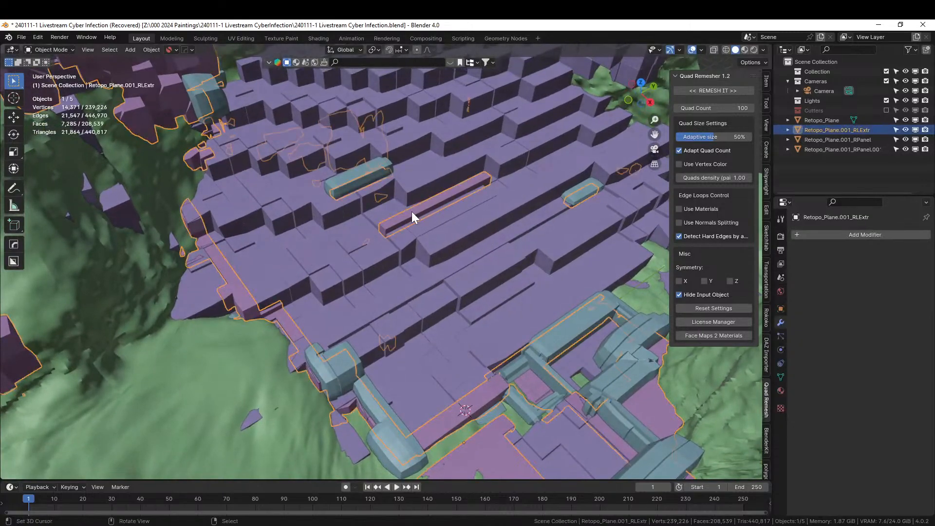
scroll(411, 211, down, 2)
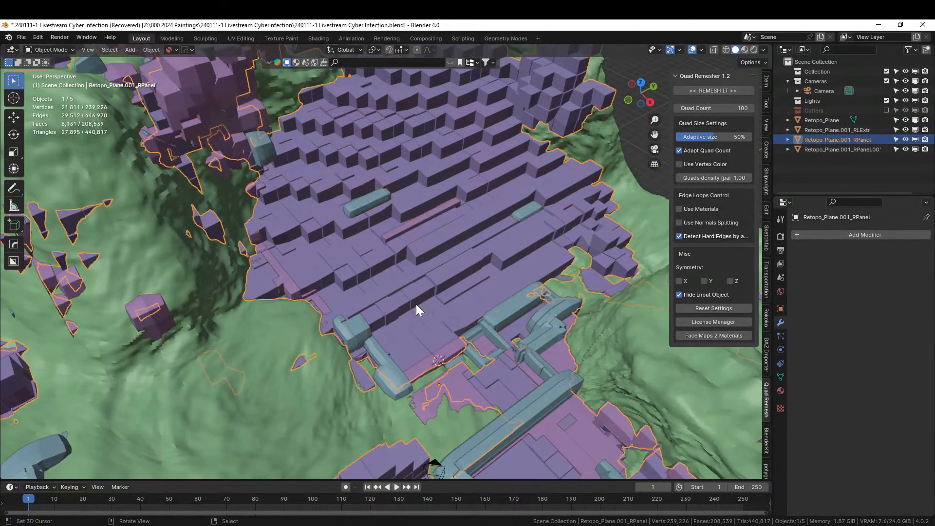
scroll(416, 306, down, 5)
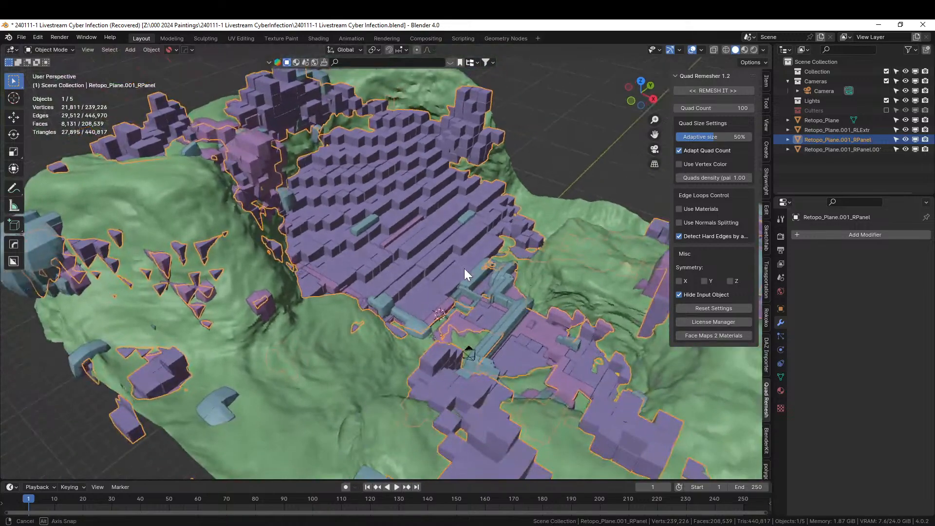
Step: Generate Random Tubes on the Retopo_Plane.001_RPanel object with an amount of 200
key(Tab)
middle_drag(484, 275, 453, 288)
key(Tab)
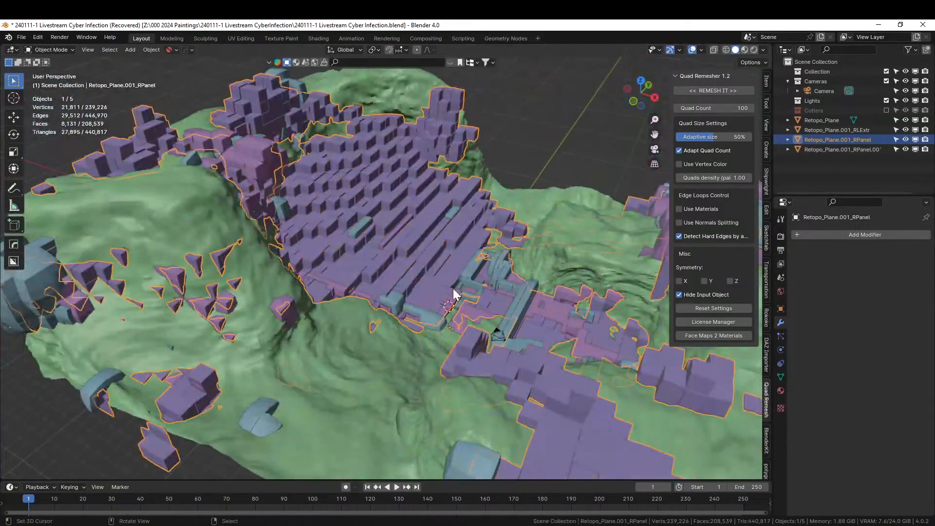
key(shift+v)
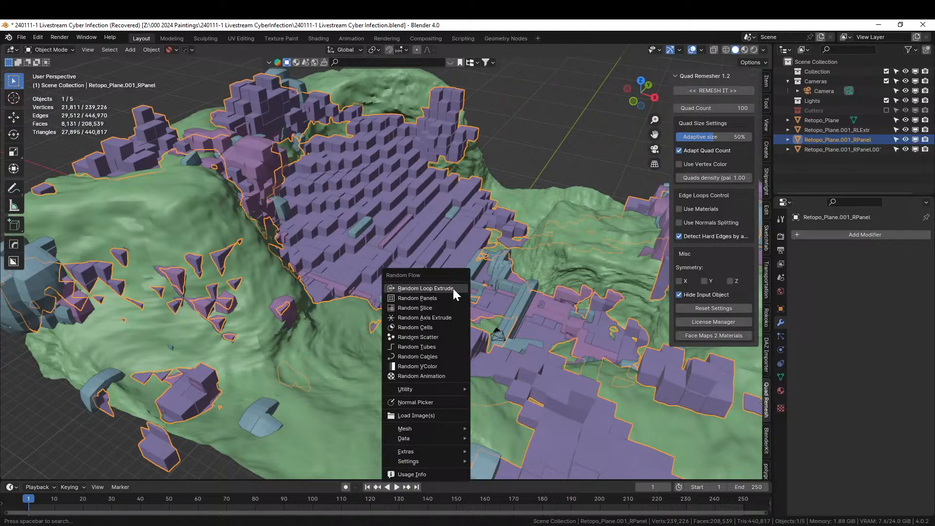
click(443, 344)
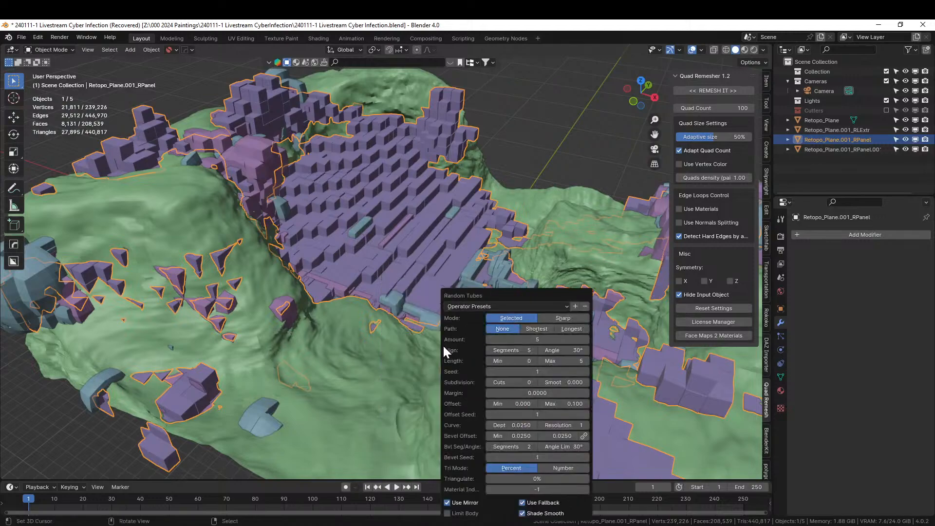
click(536, 342)
text(20)
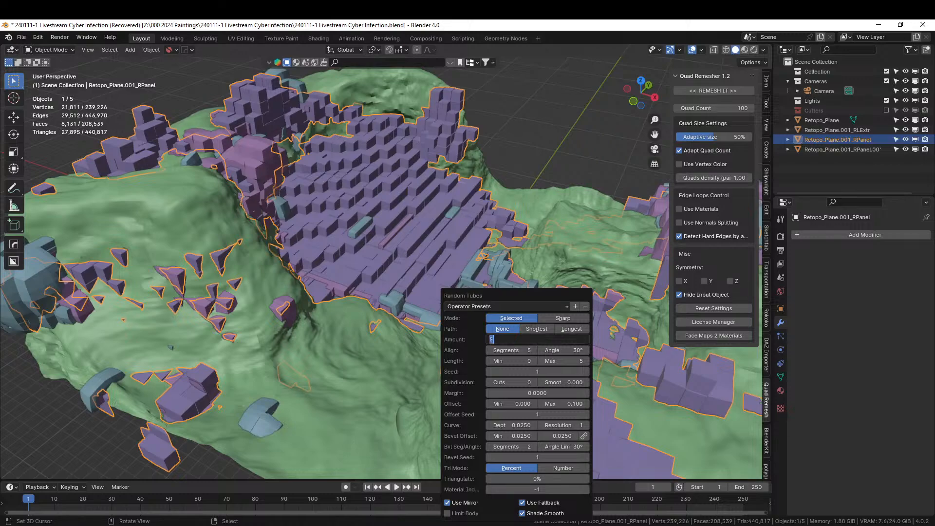
text(0)
key(Return)
Step: Thicken the random tubes by raising their curve depth to 0.1140
middle_drag(457, 221, 463, 238)
scroll(449, 260, up, 4)
key(F9)
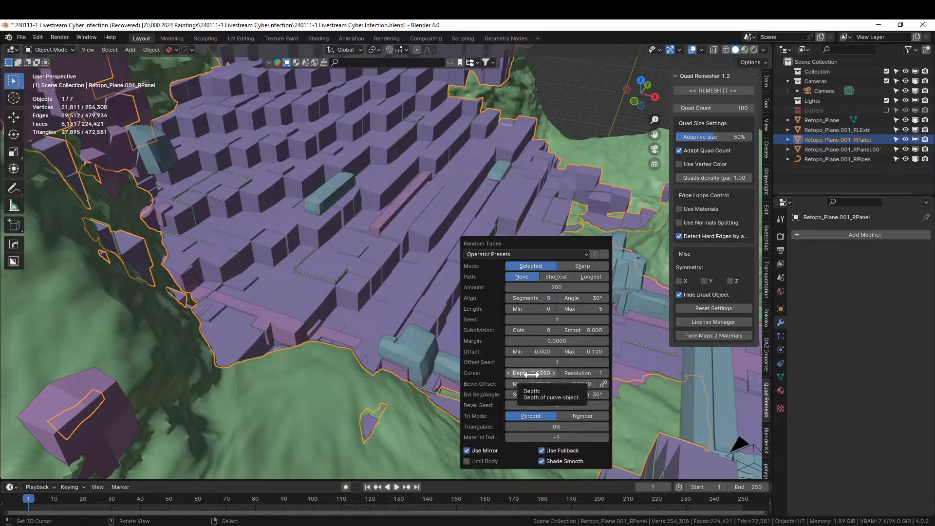
click(531, 373)
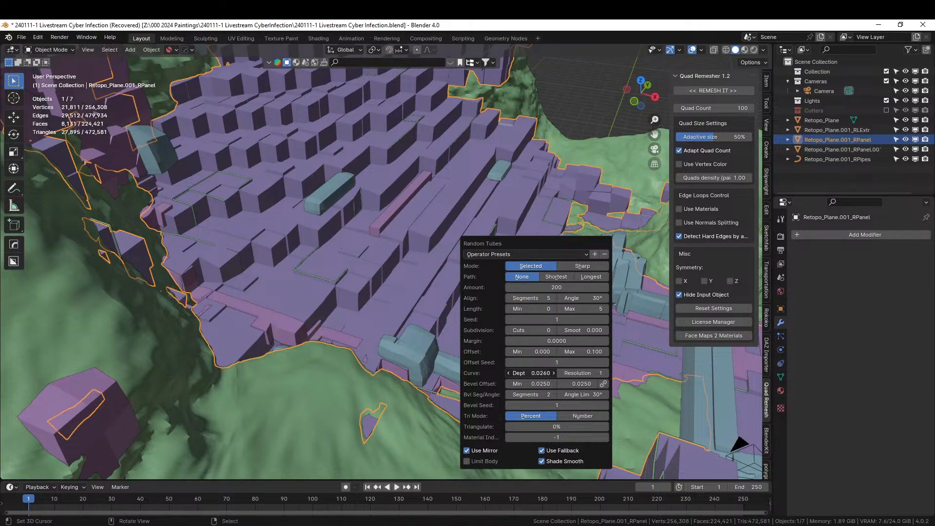
drag(532, 373, 575, 374)
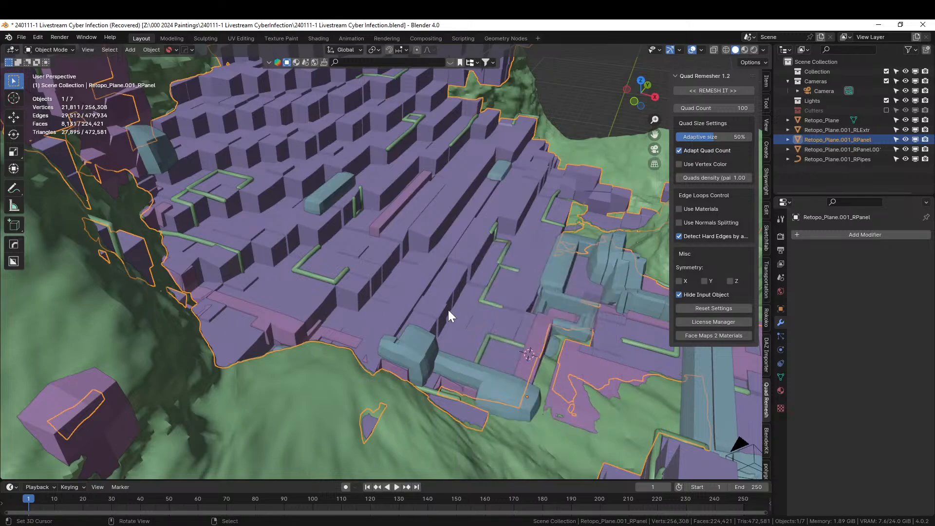
Step: Set the random tubes' subdivision cuts to 1 and their amount to 500
middle_drag(448, 310, 428, 308)
key(F9)
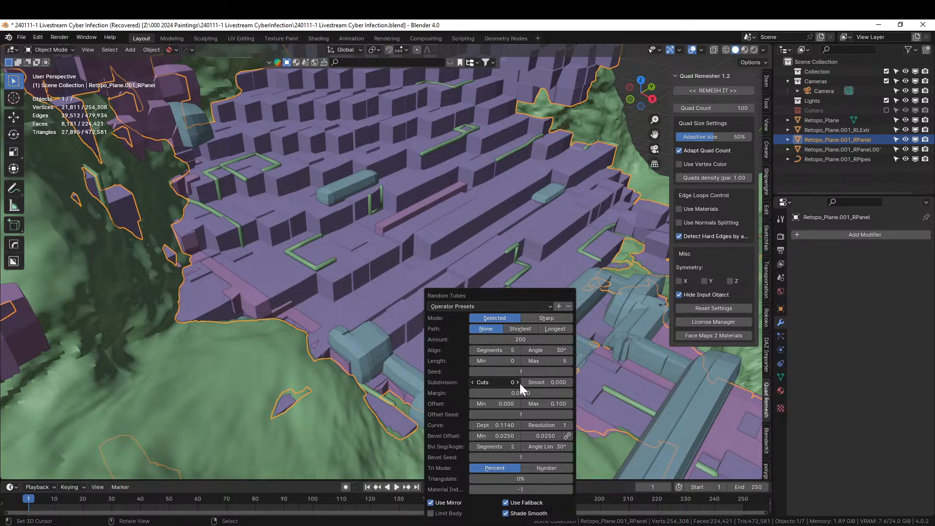
click(517, 382)
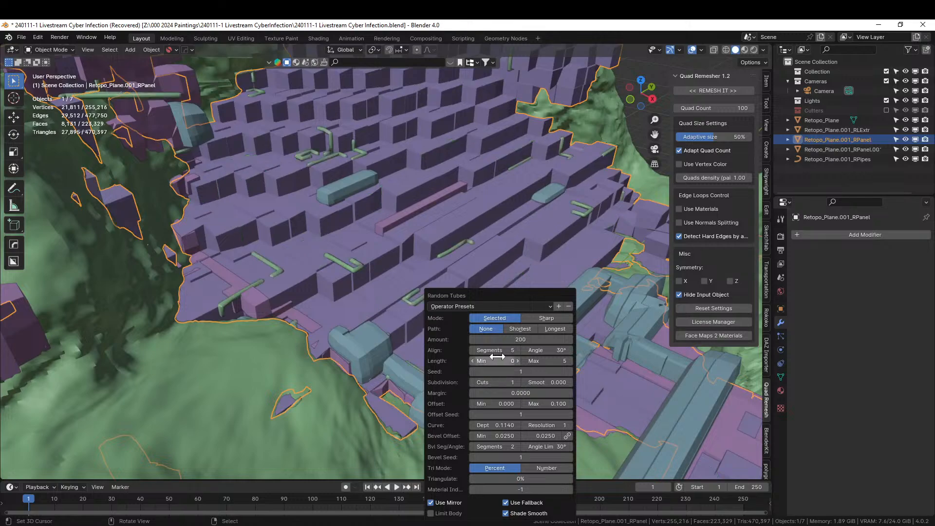
click(520, 339)
text(500)
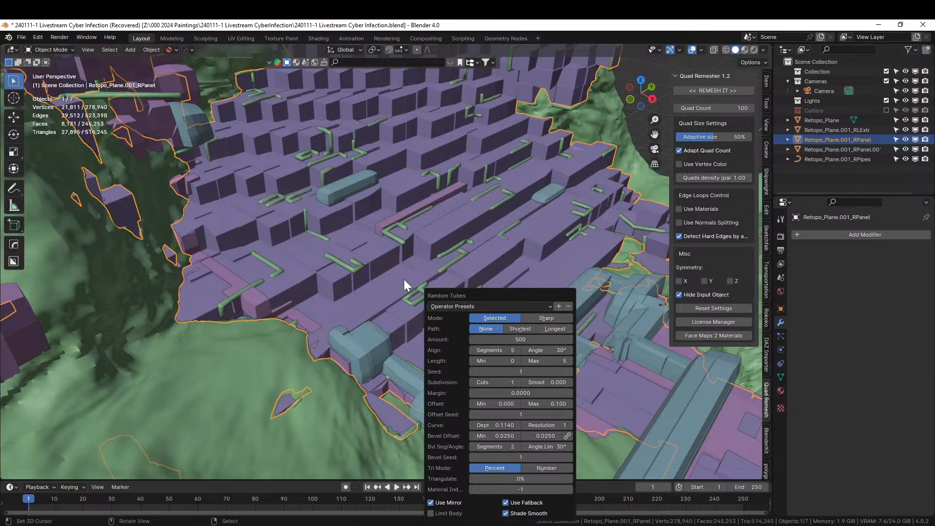
Step: Set the random tubes' maximum offset to 2
middle_drag(406, 284, 366, 297)
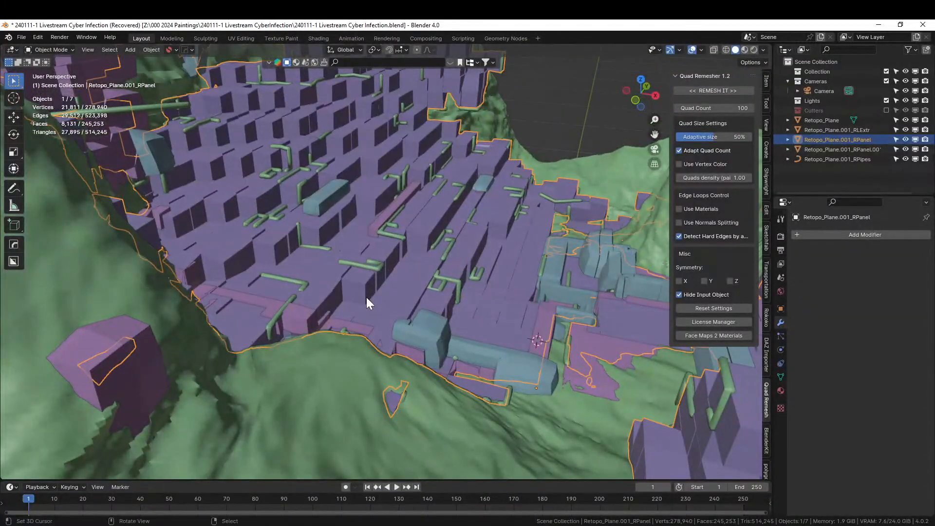
key(F9)
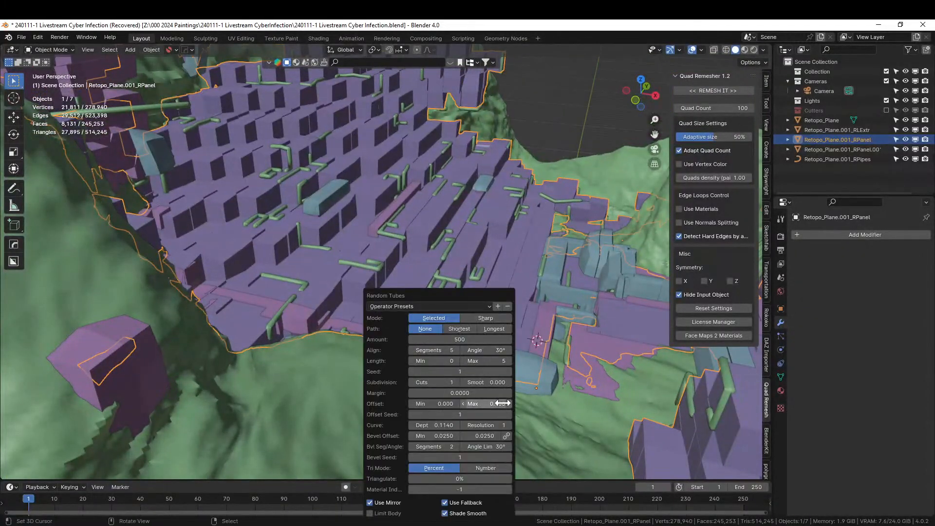
drag(492, 402, 492, 402)
text(2)
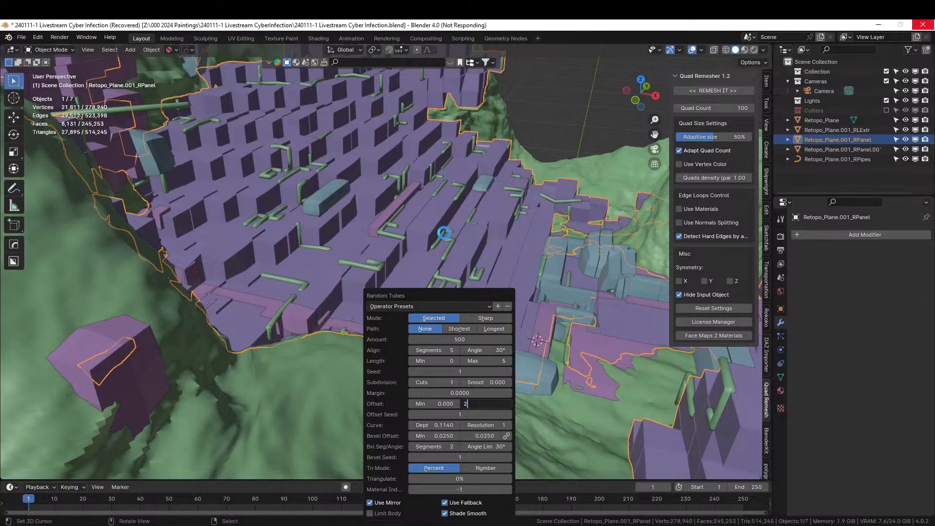
Step: Reduce the random tubes' maximum offset to 0.25
middle_drag(437, 233, 456, 239)
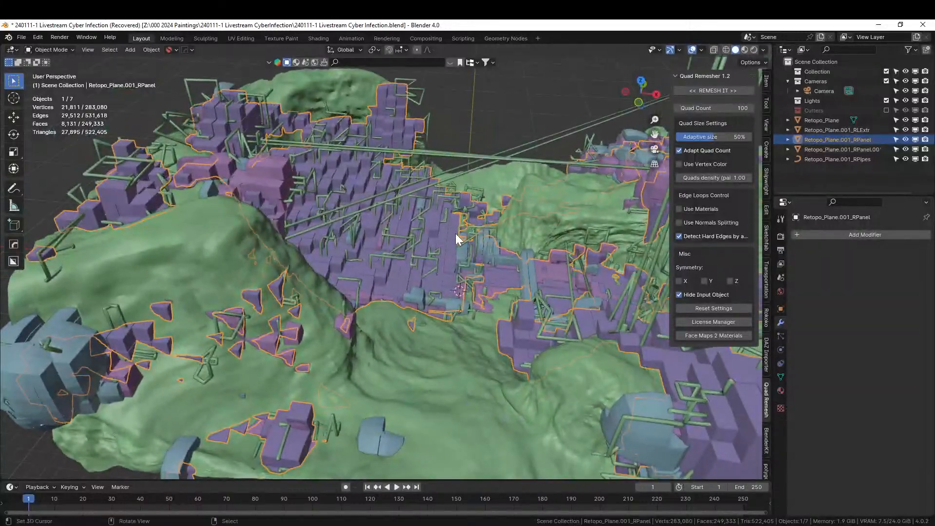
key(F9)
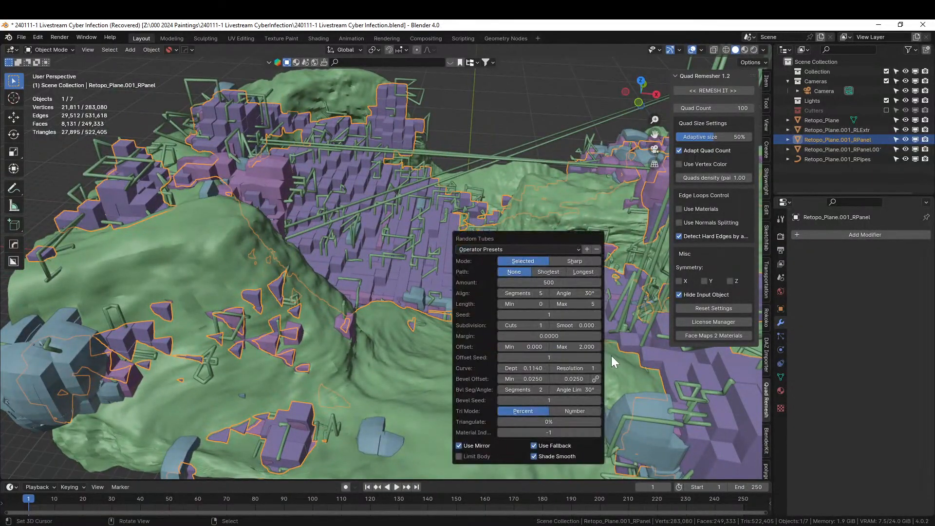
click(575, 346)
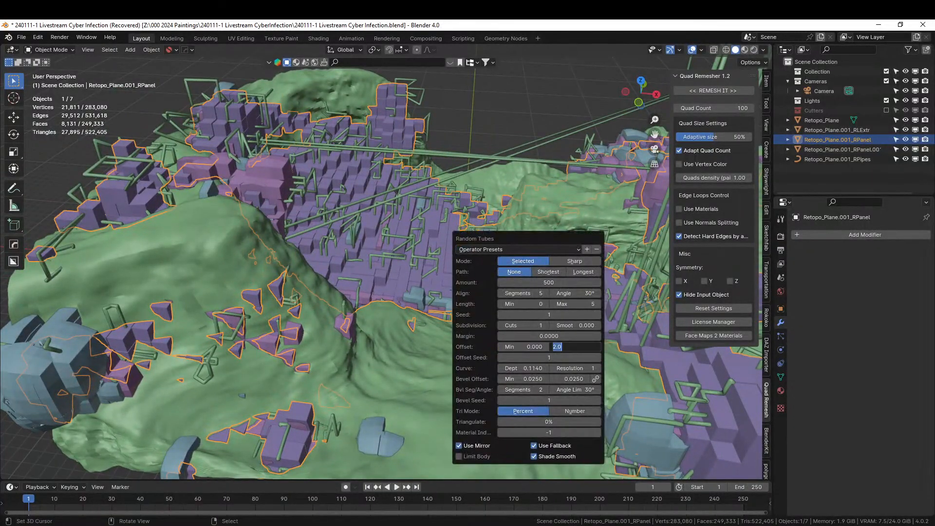
text(.25)
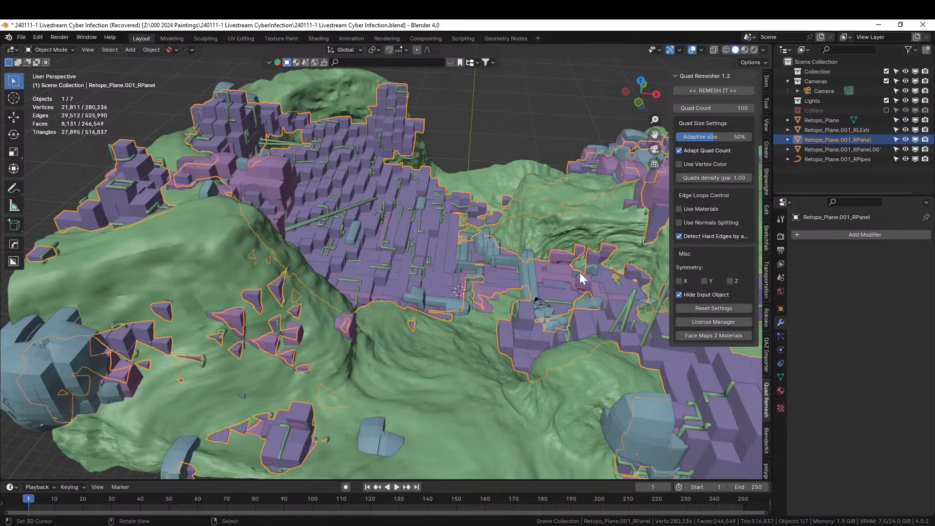
Step: Select the Retopo_Plane.001_RPipes curve, enter Edit Mode on it and isolate it in local view
middle_drag(559, 323, 543, 358)
scroll(447, 320, up, 4)
mouse_move(448, 319)
middle_down()
mouse_move(440, 279)
mouse_move(443, 309)
middle_up()
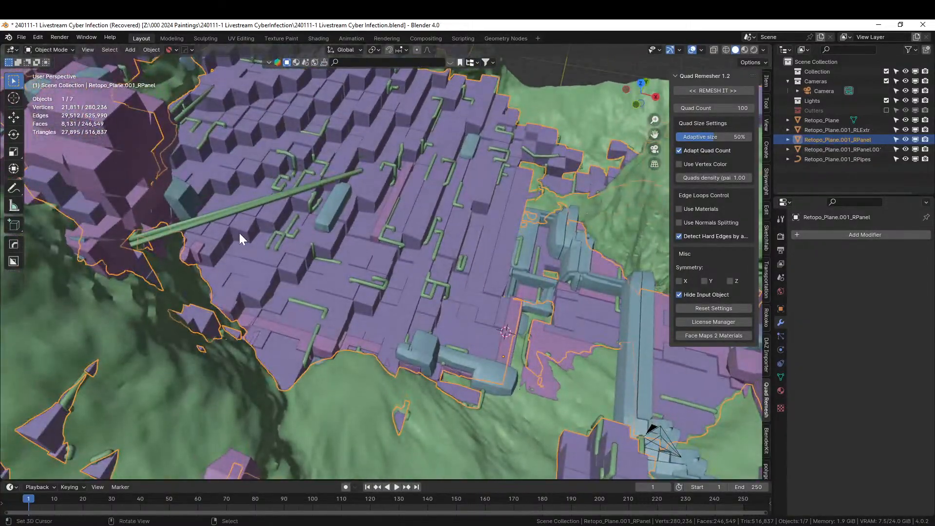
shift+click(231, 209)
mouse_move(230, 209)
middle_down()
mouse_move(247, 209)
mouse_move(243, 168)
mouse_move(258, 178)
mouse_move(256, 250)
mouse_move(234, 242)
mouse_move(224, 217)
middle_up()
middle_drag(167, 201, 237, 183)
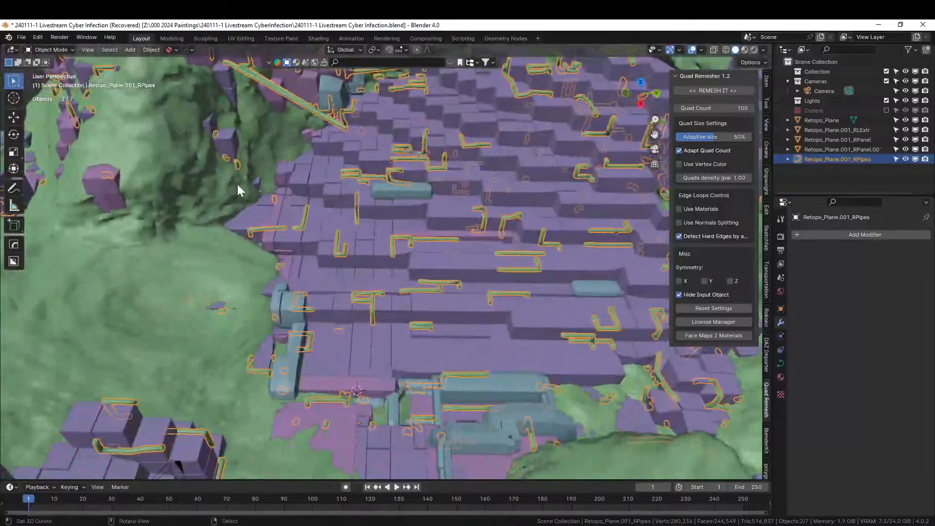
key(Tab)
middle_drag(317, 169, 360, 214)
key(KP_Divide)
middle_drag(250, 217, 244, 202)
Step: Delete the vertices at the pointed end of the stray elongated tubes in the pipes curve
click(207, 167)
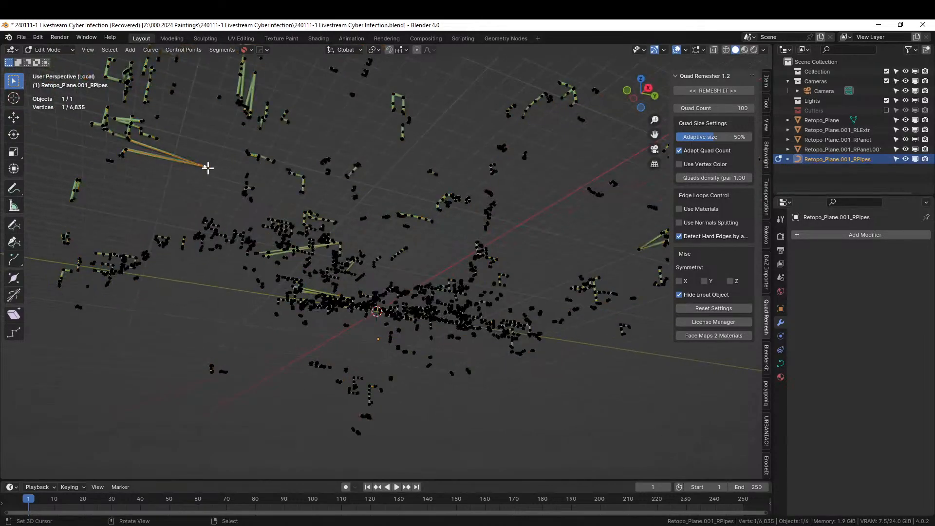
key(x)
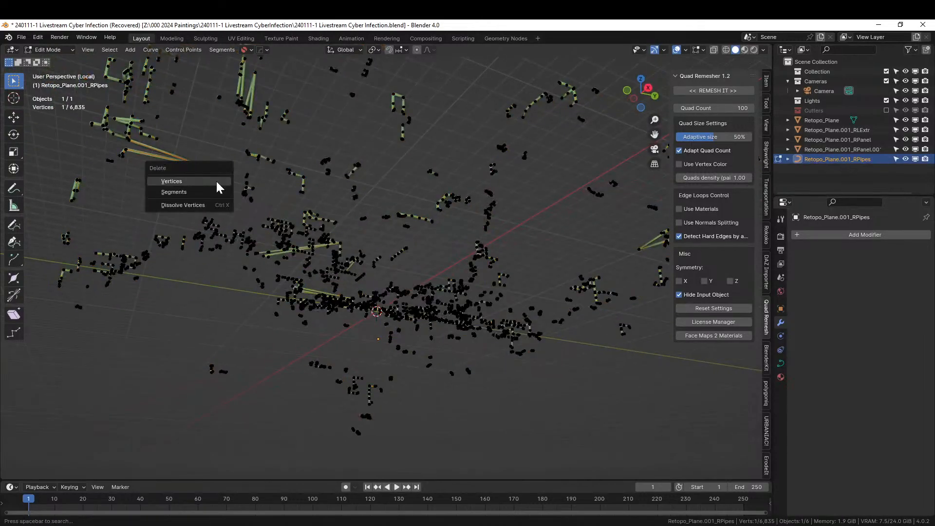
click(172, 181)
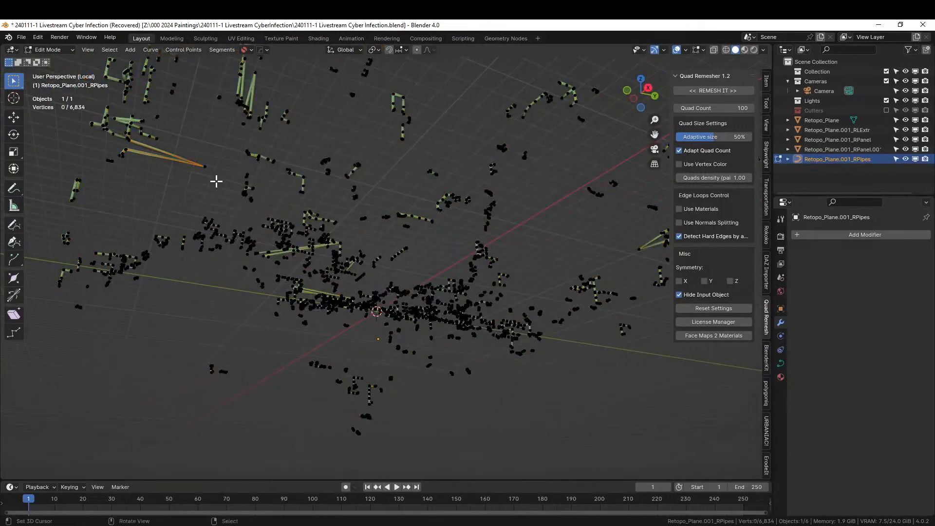
drag(204, 153, 203, 187)
key(x)
click(203, 189)
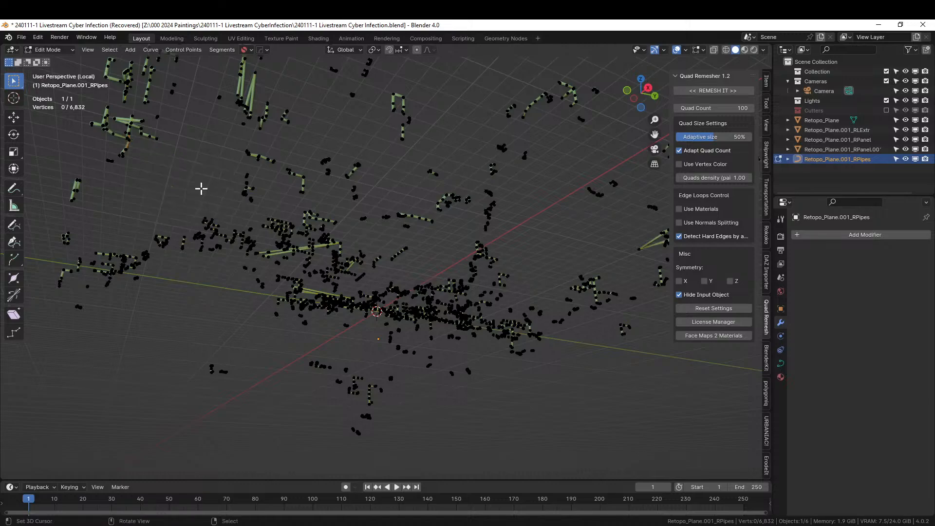
Step: Turn on X-ray and delete the tip vertices of the long horizontal stray tube in the pipes curve
middle_drag(223, 199, 248, 319)
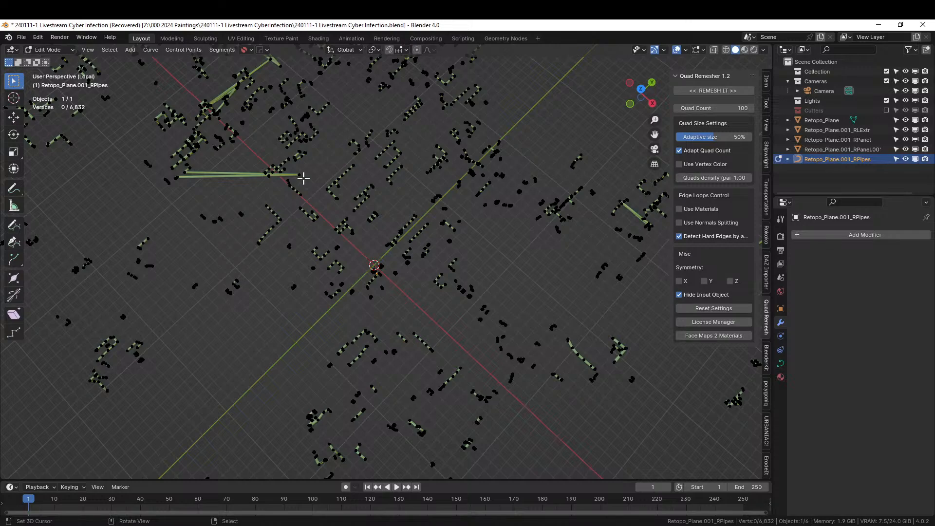
key(alt+z)
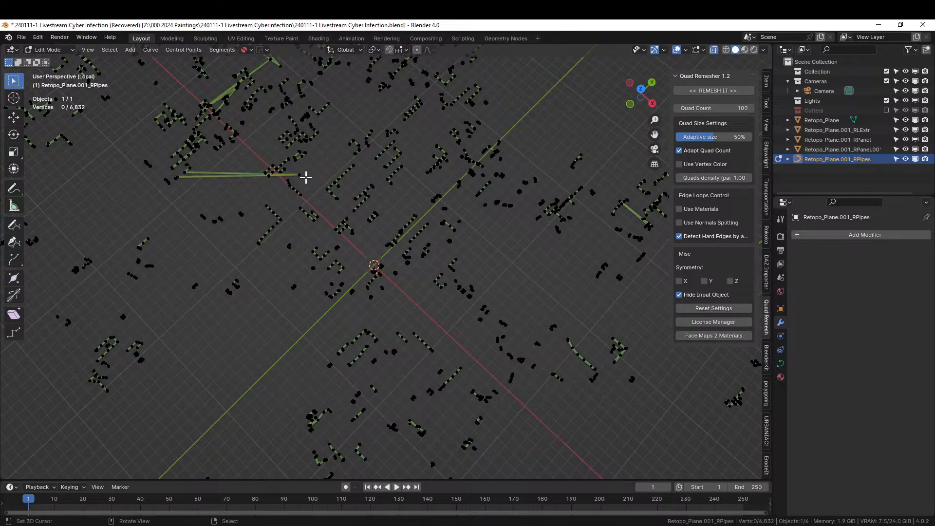
key(c)
click(306, 176)
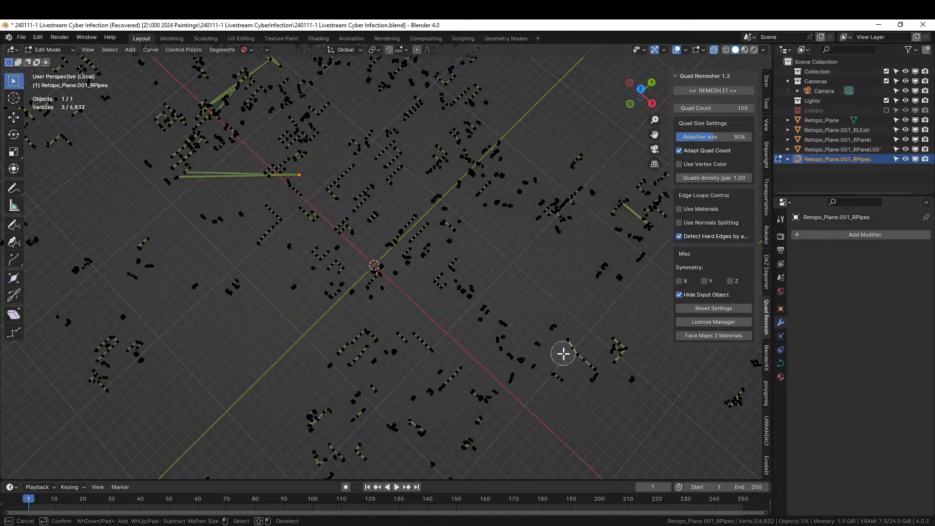
key(Escape)
key(x)
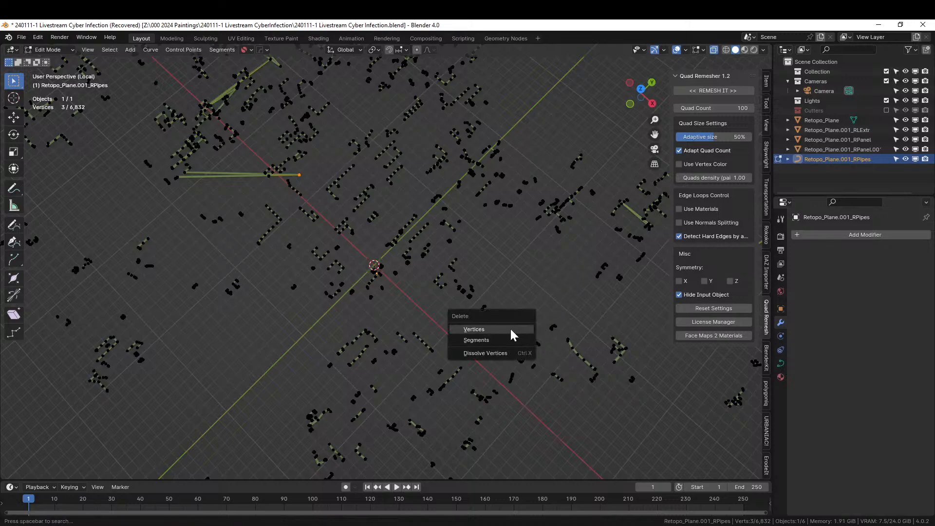
click(511, 330)
Step: Delete the vertices at the pointed tip of the wedge-shaped stray tube beside the dense pipe cluster
middle_drag(355, 247, 407, 354)
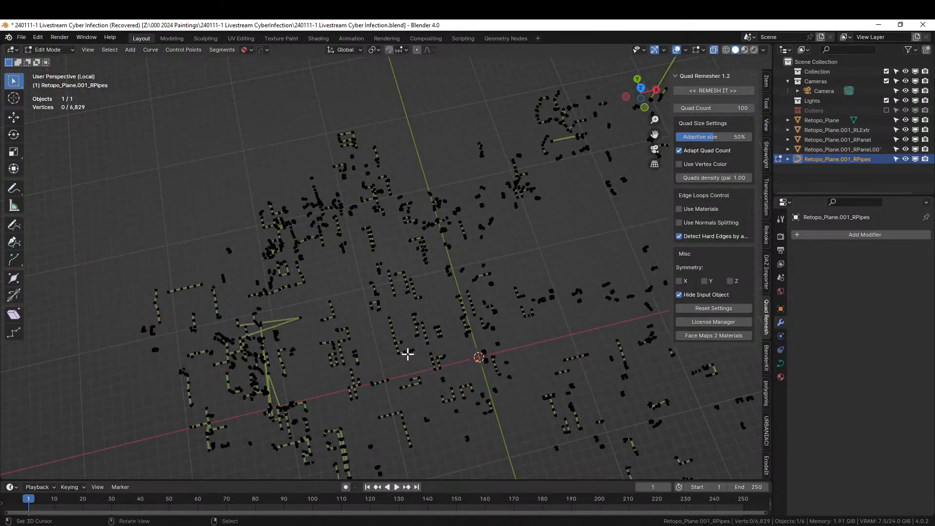
click(300, 318)
key(x)
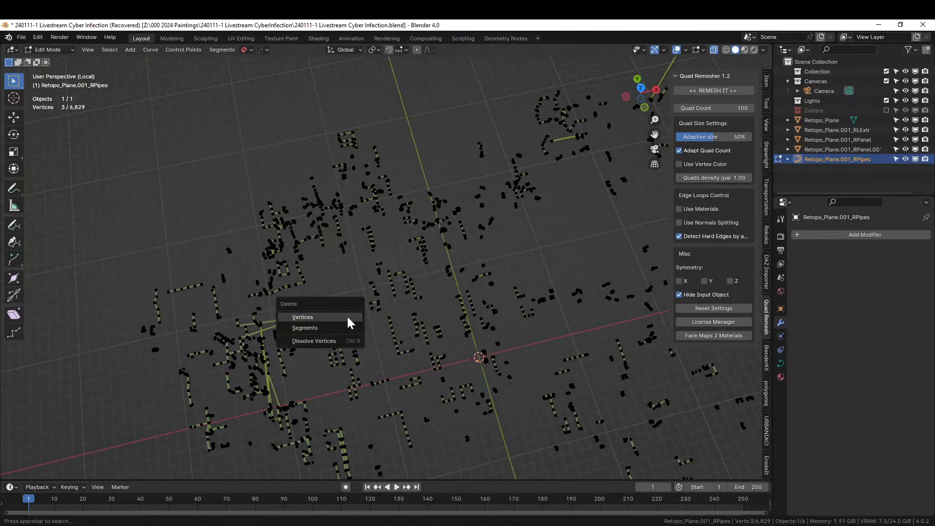
click(346, 314)
Step: Delete the tip vertices of the elongated stray tube in the pipe cluster at the far side along the Y axis
middle_drag(350, 315, 285, 269)
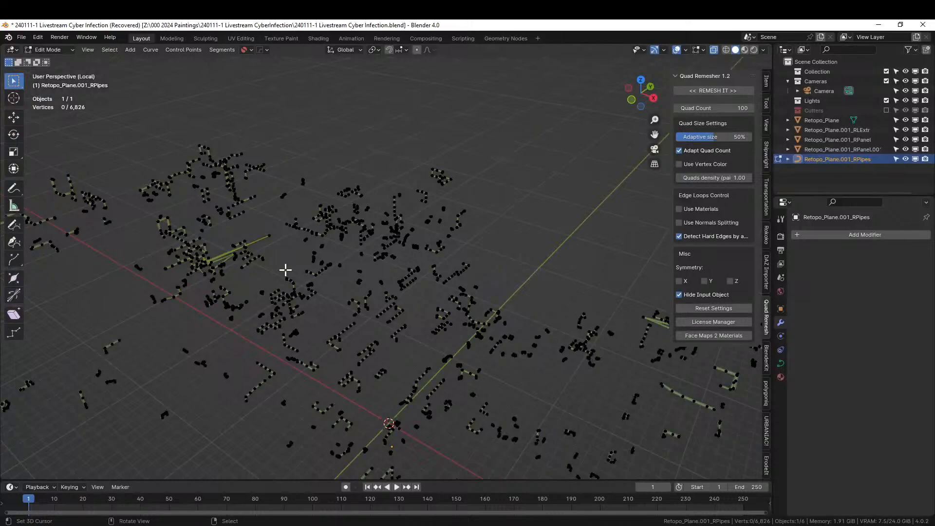
middle_drag(469, 312, 484, 328)
scroll(493, 313, up, 4)
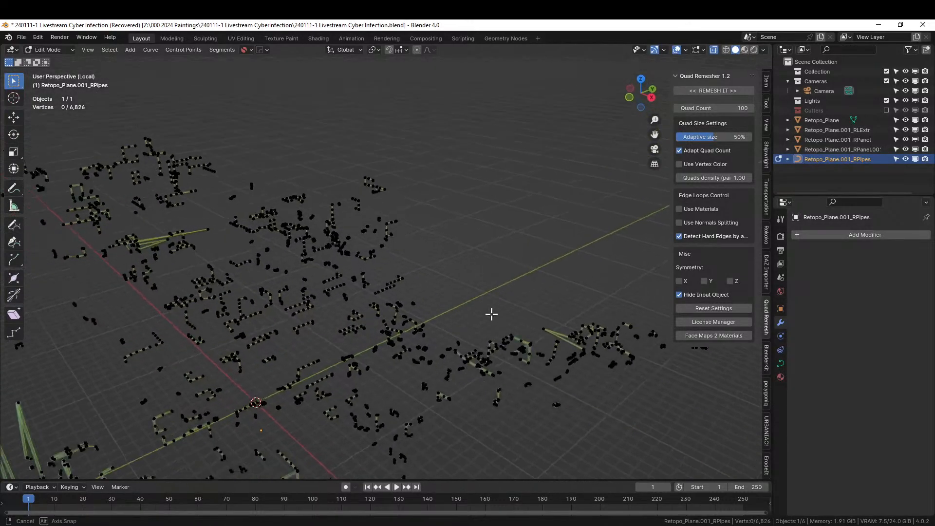
key(c)
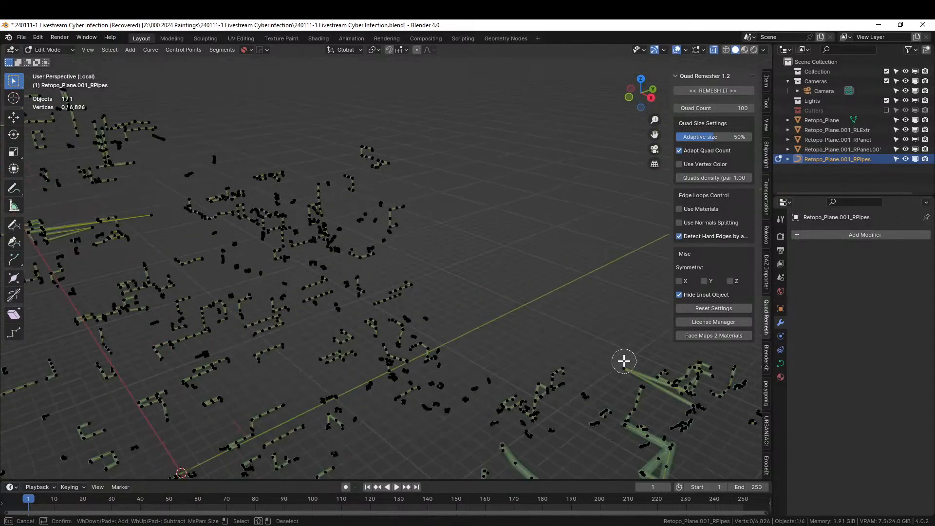
right_click(624, 361)
key(x)
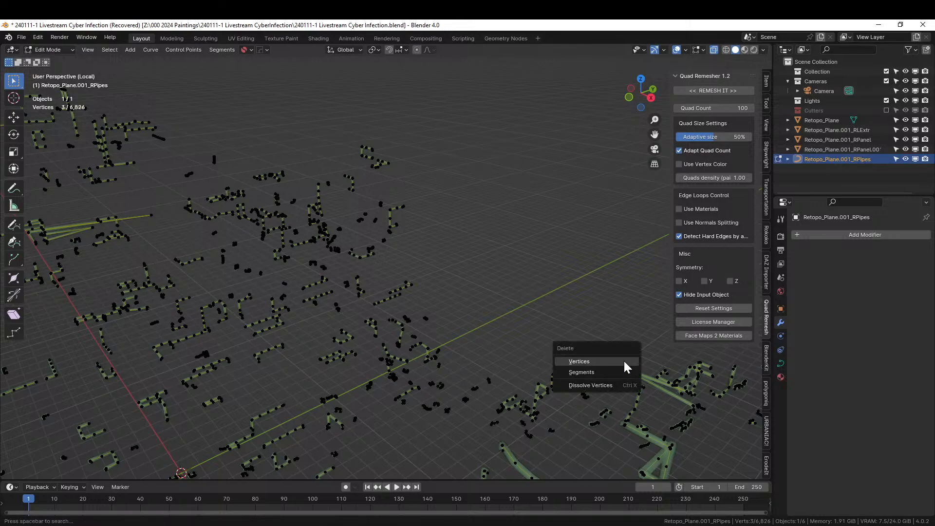
click(623, 359)
Step: Select and delete the tip vertices of the remaining stray tubes together: the tall isolated one, the slanted one and the two upright ones
scroll(549, 335, down, 3)
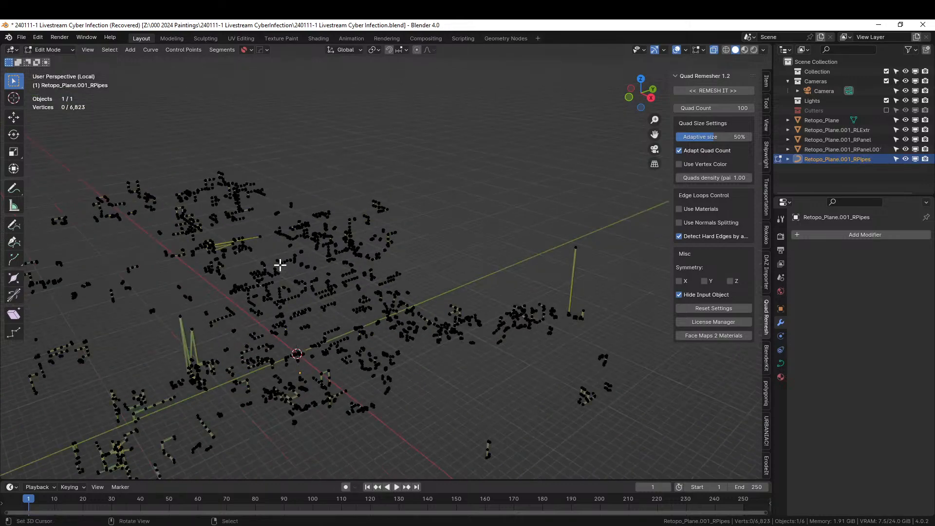
key(c)
click(576, 248)
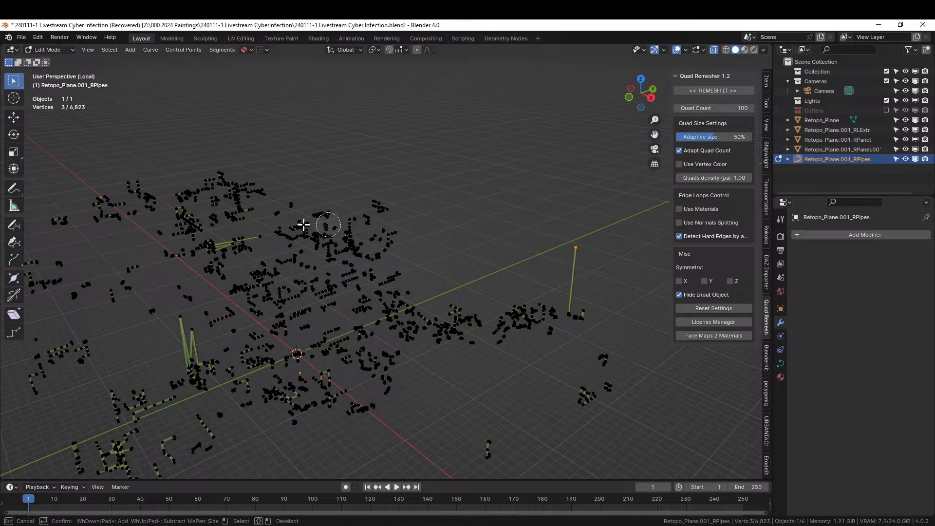
click(262, 240)
click(185, 324)
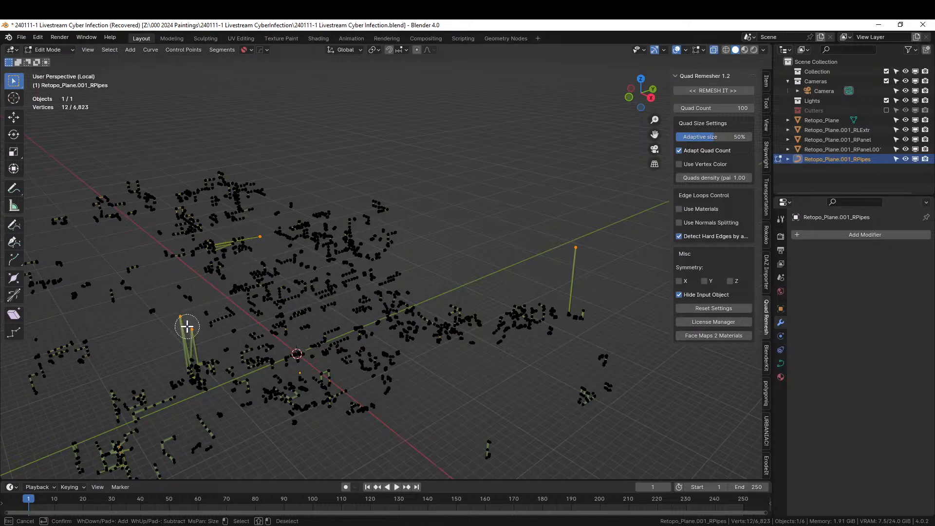
key(Escape)
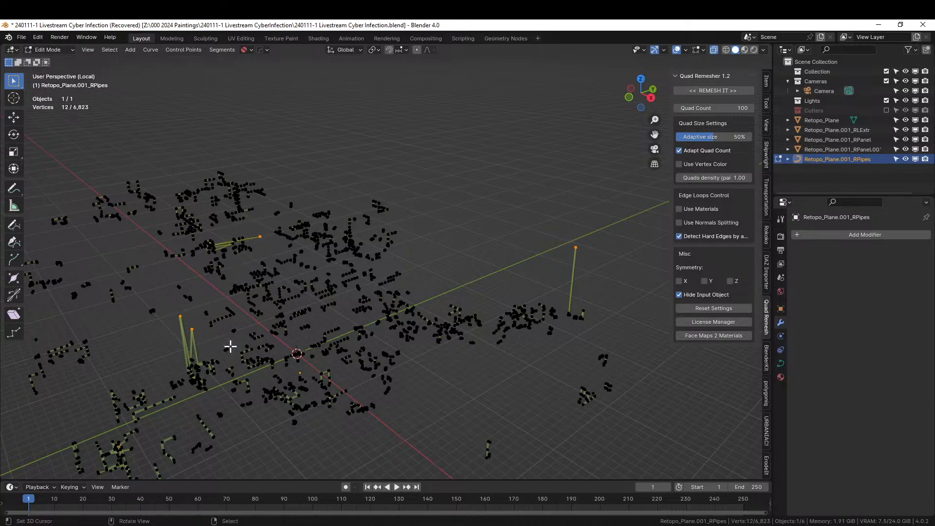
key(x)
click(186, 347)
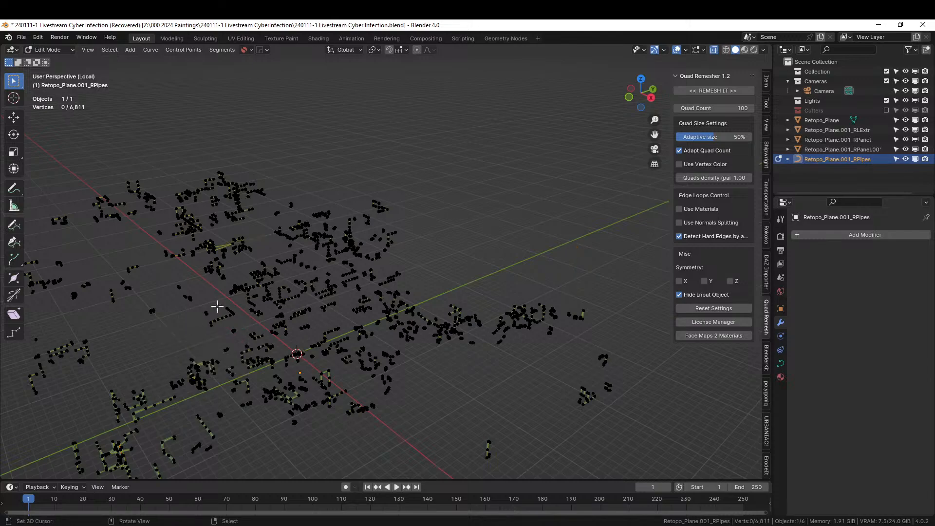
Step: Return the pipes curve to Object Mode, exit local view to show the whole terrain and deselect everything
key(Tab)
key(KP_Divide)
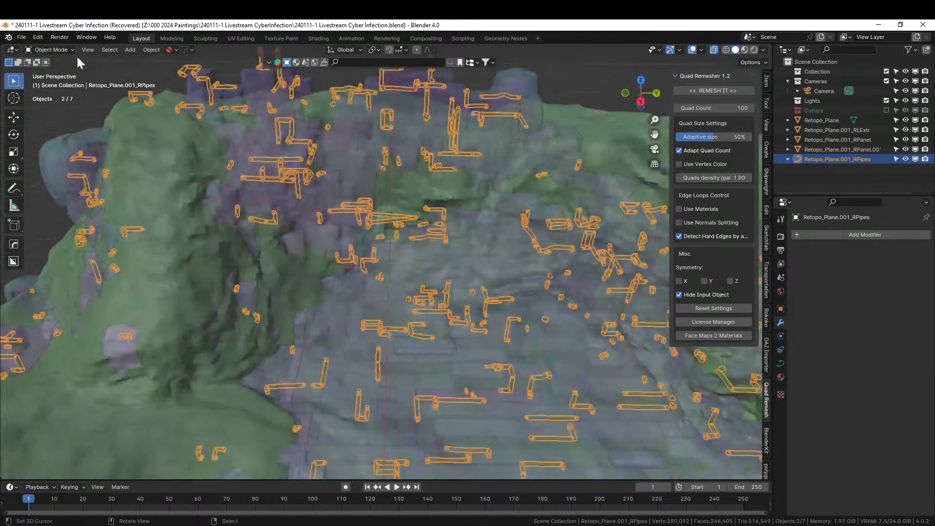
middle_drag(106, 115, 235, 156)
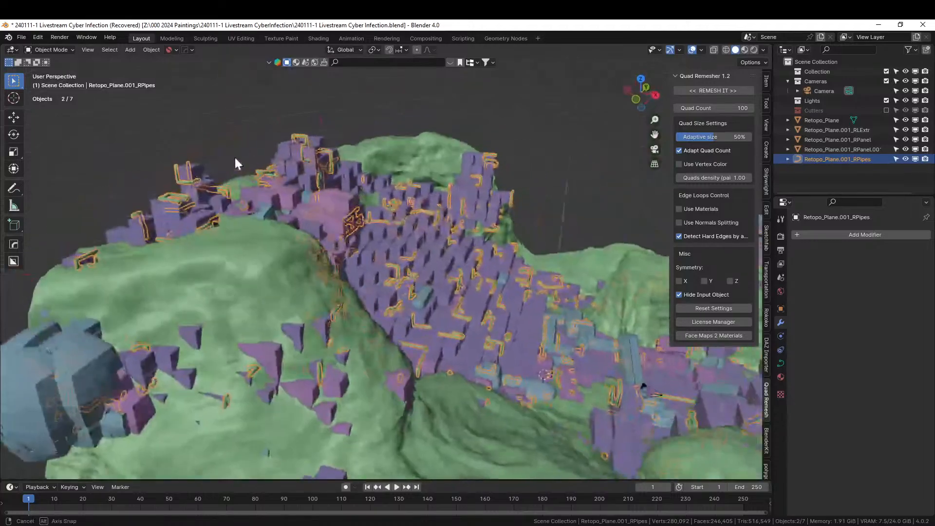
click(609, 140)
Step: Check the cleaned-up pipes over the terrain panels and save the Blender file
middle_drag(572, 167, 230, 262)
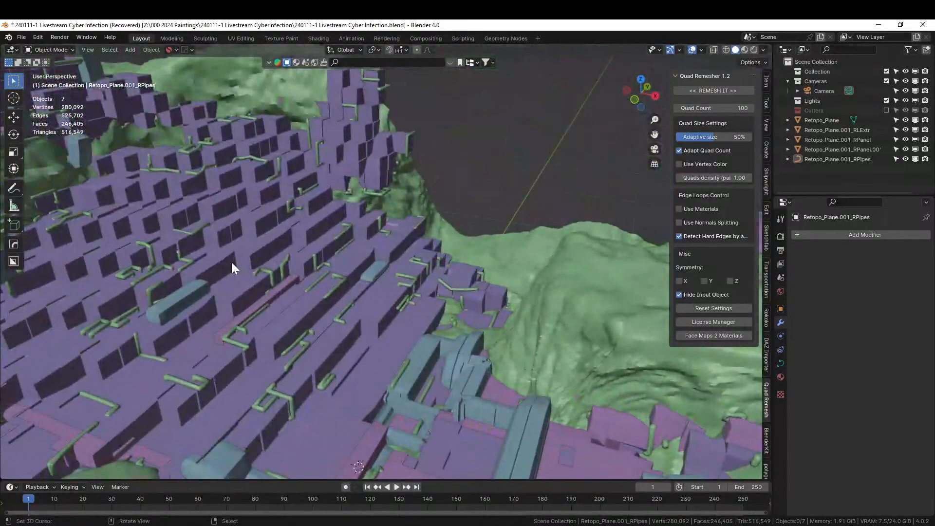
scroll(231, 262, down, 2)
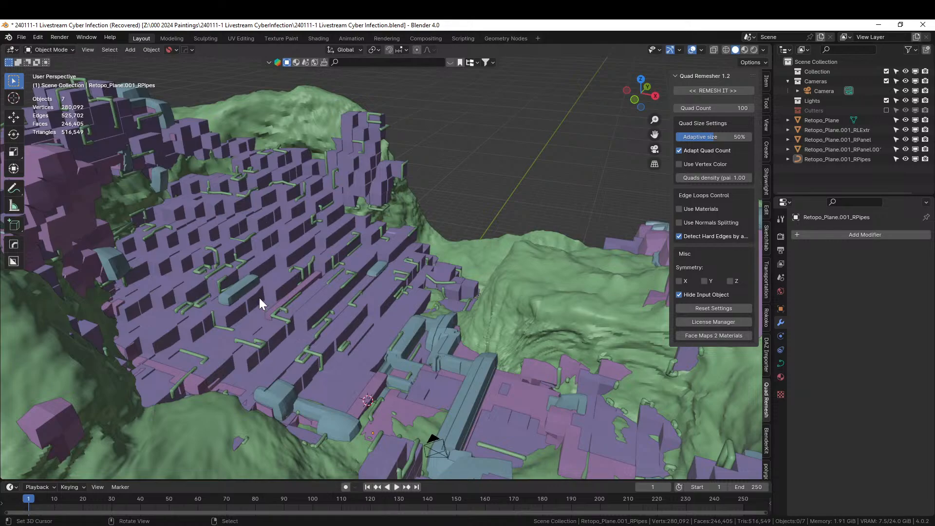
middle_drag(261, 296, 374, 325)
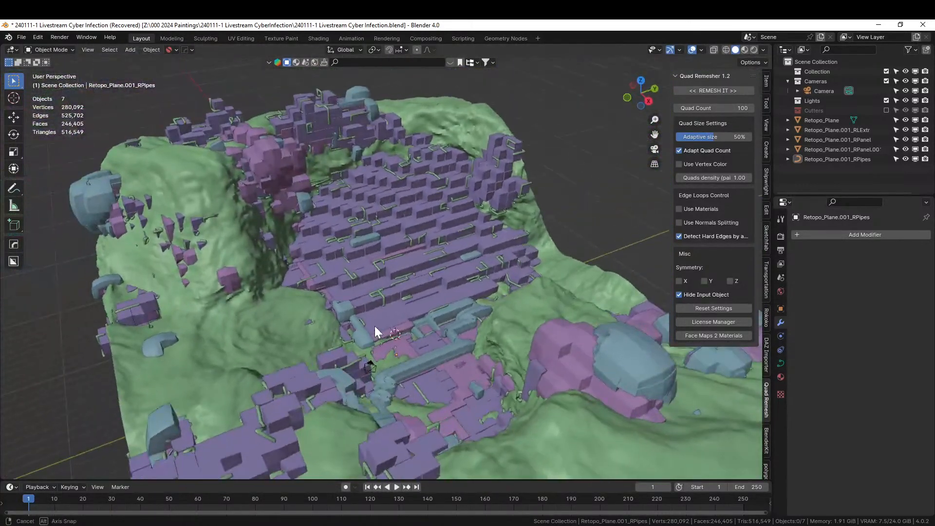
scroll(375, 325, down, 2)
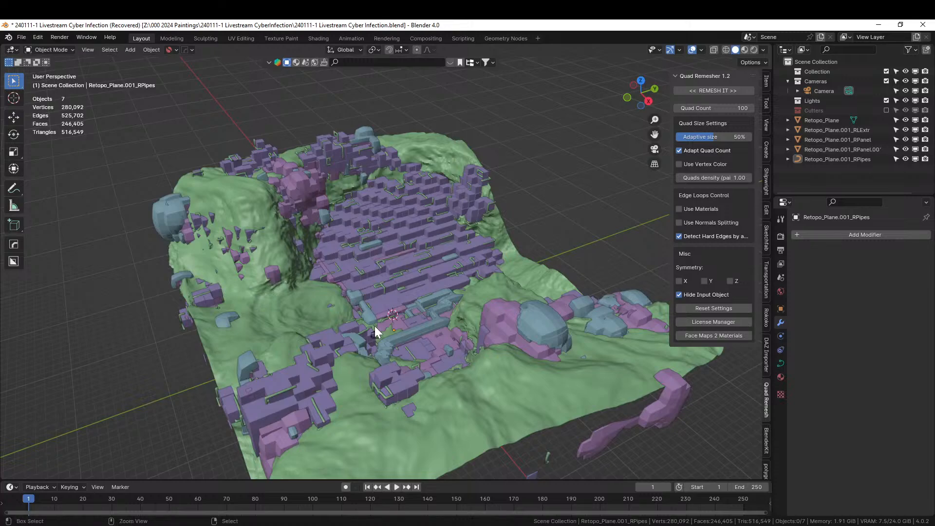
key(ctrl+s)
Step: Place the 3D cursor on the lower part of the terraced purple panels in the middle of the terrain
middle_drag(370, 330, 454, 319)
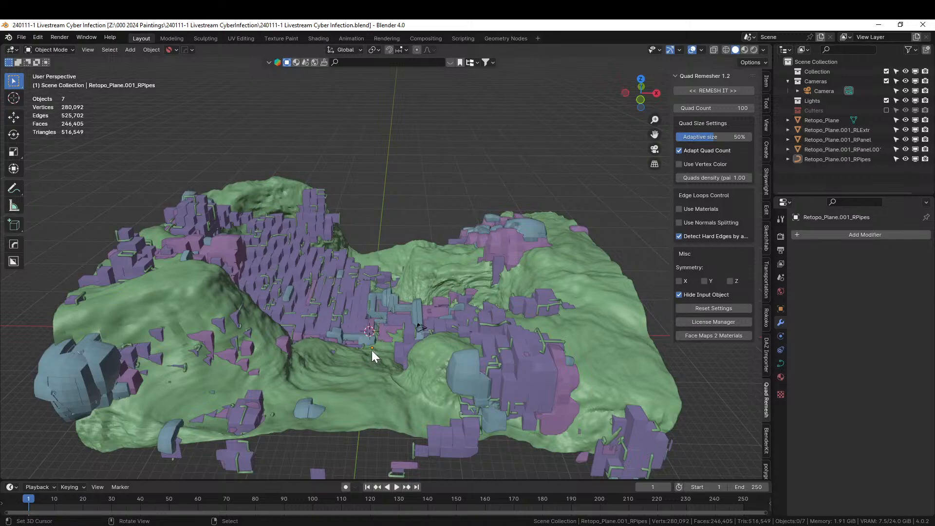
scroll(377, 204, up, 2)
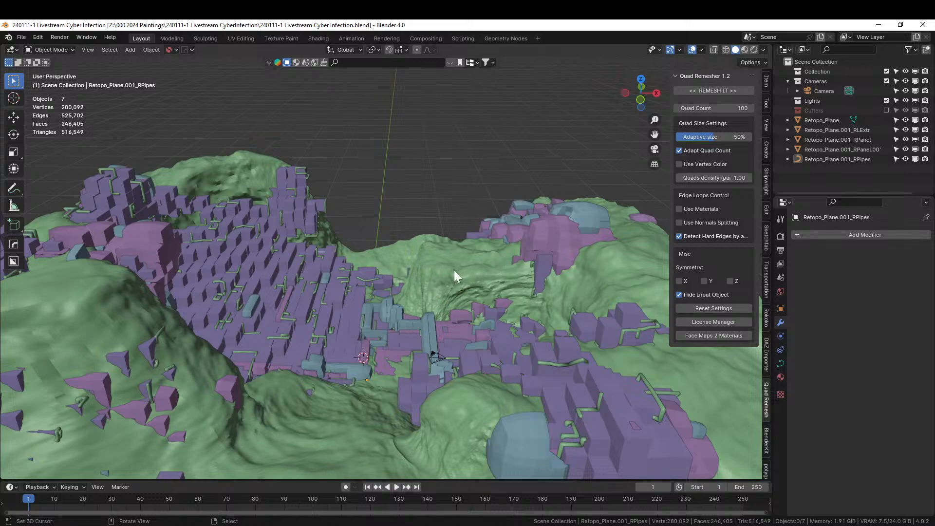
middle_drag(454, 184, 339, 135)
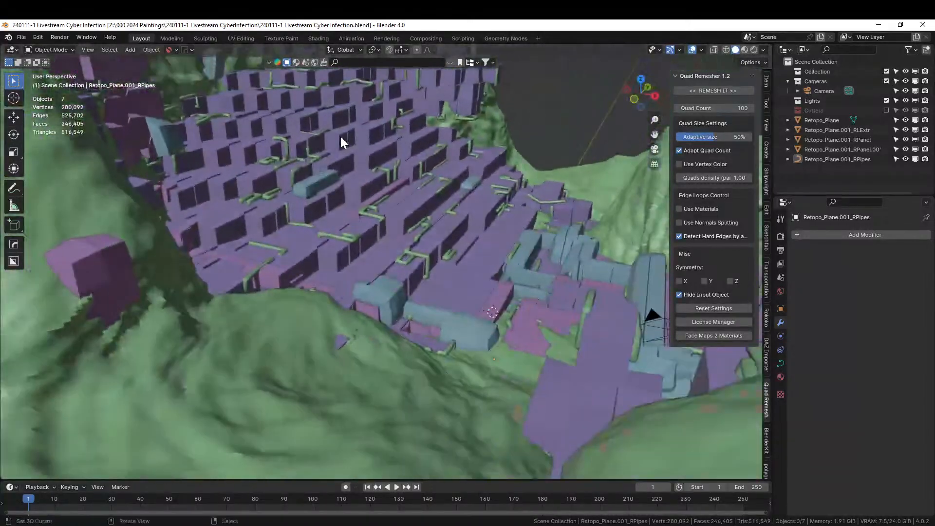
scroll(340, 136, down, 6)
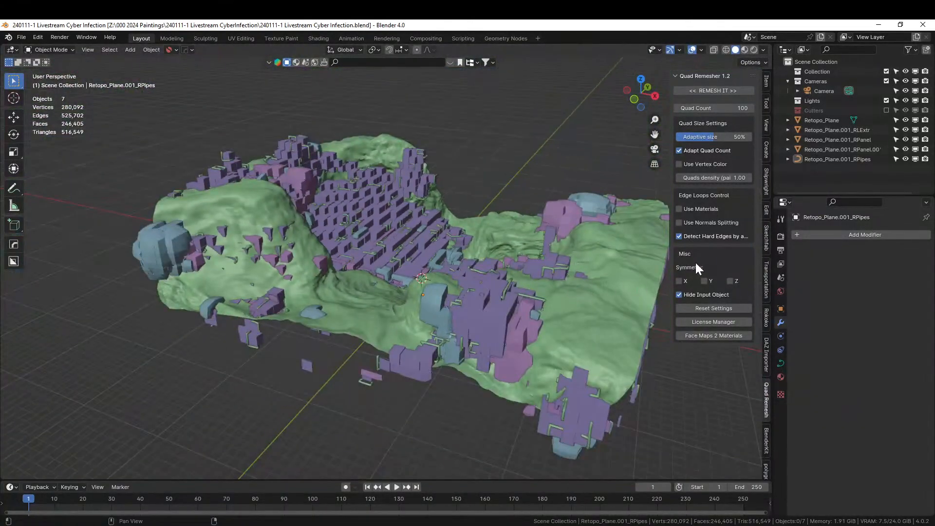
middle_drag(603, 308, 457, 265)
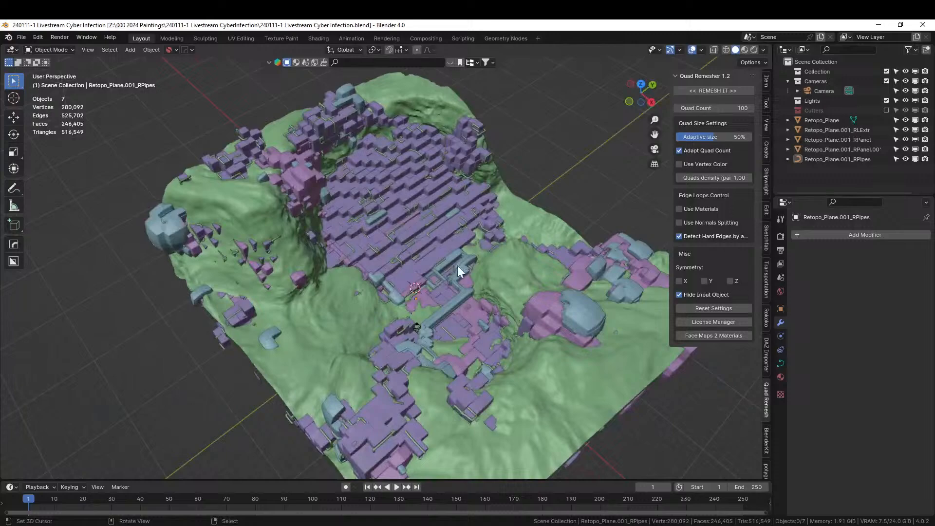
shift+right_click(429, 262)
Step: Spawn the botaniq deciduous tree Tree_Vachellia-tortillis_A_summer at the 3D cursor
scroll(767, 245, down, 8)
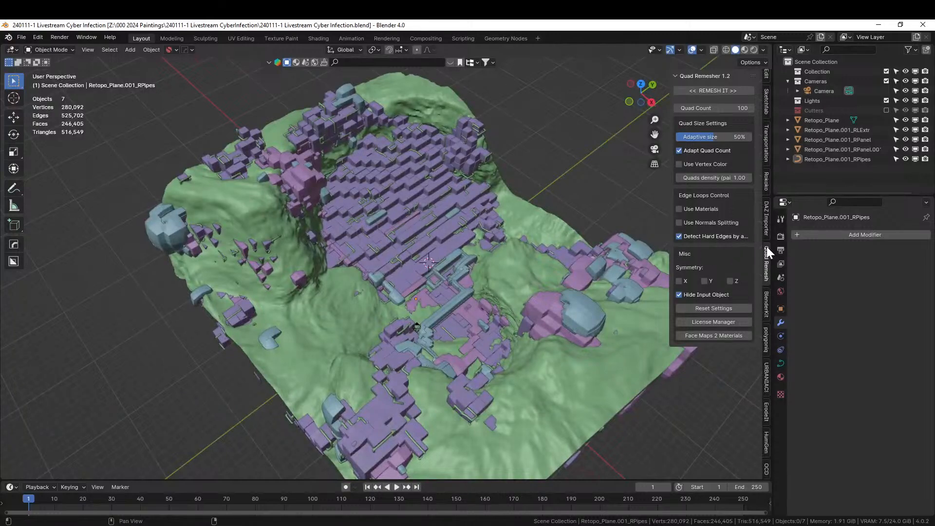
scroll(766, 247, down, 7)
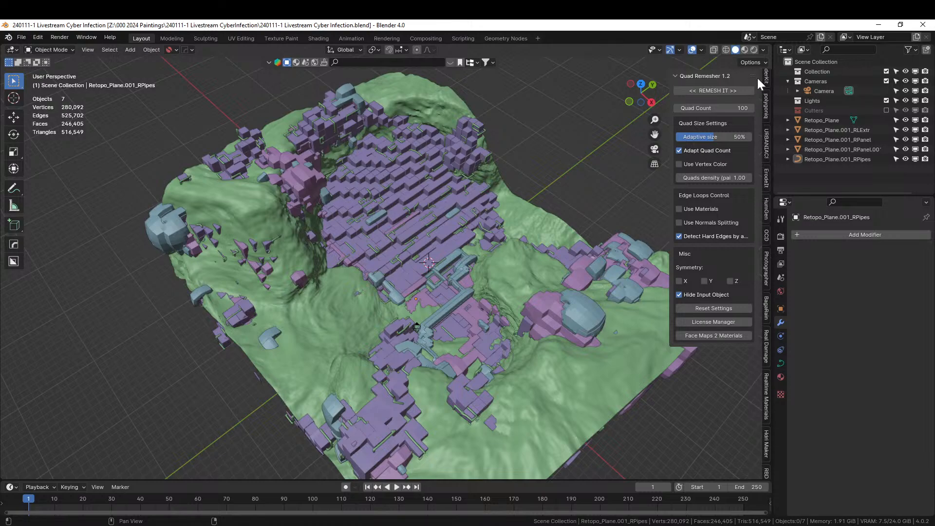
click(766, 108)
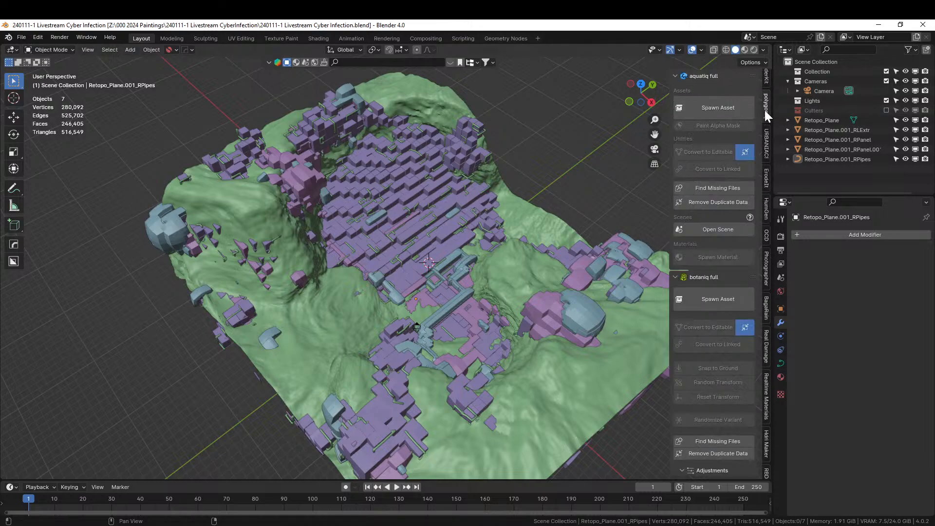
click(706, 296)
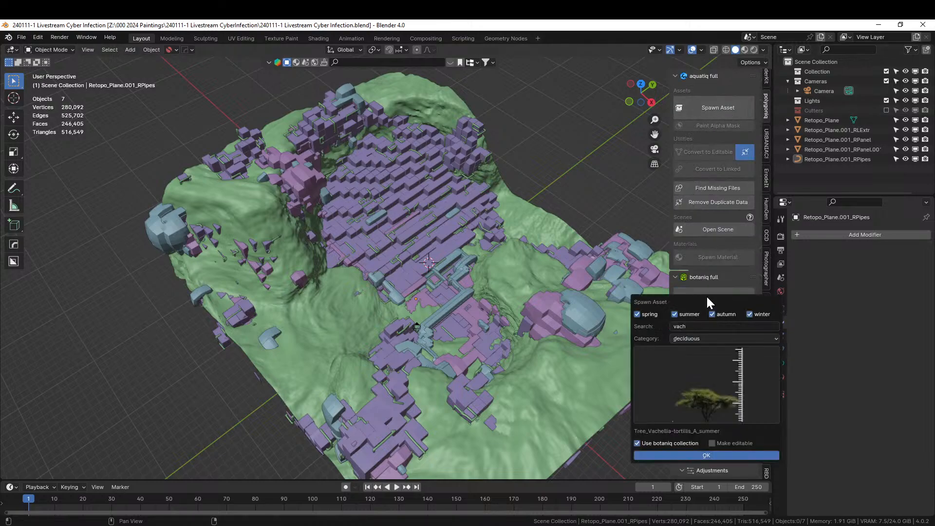
click(705, 456)
Step: Convert the spawned Vachellia tree to an editable object
middle_drag(445, 265, 495, 226)
scroll(460, 226, up, 6)
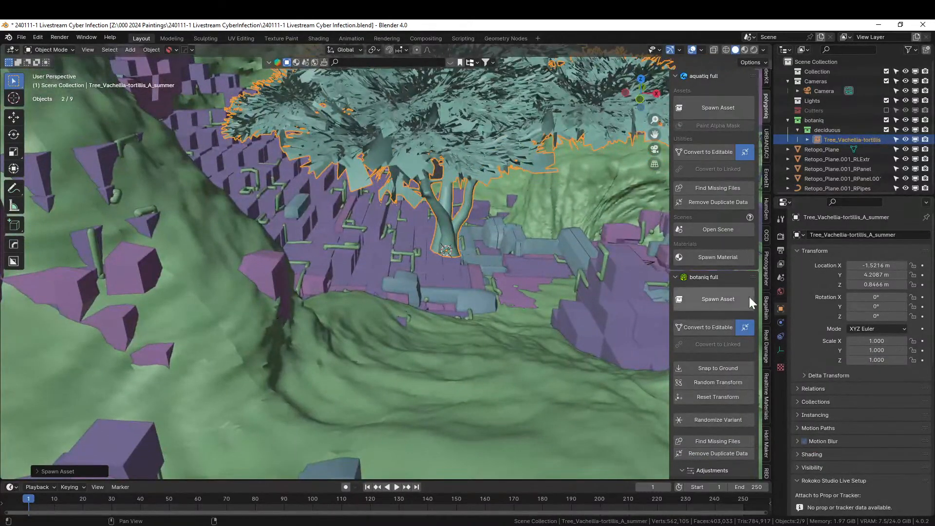
click(714, 328)
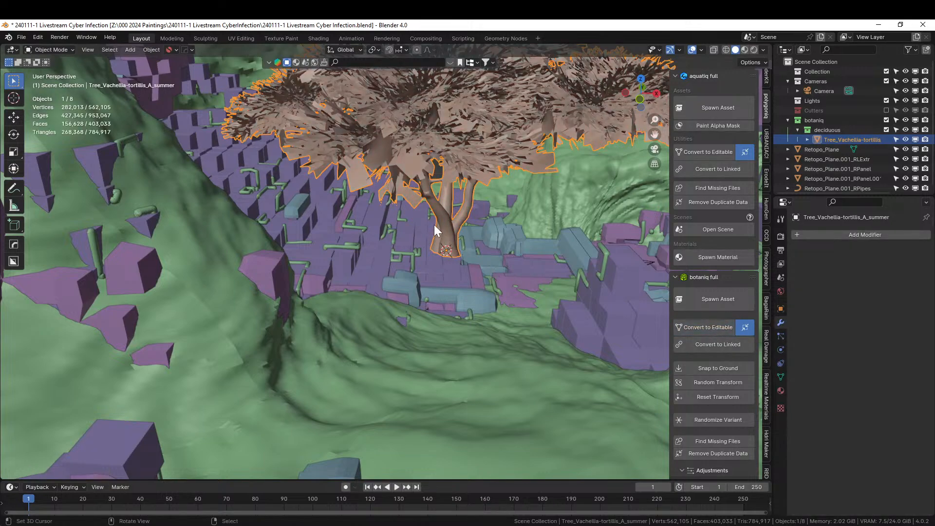
Step: Select the editable Vachellia tree and isolate it in local view with its trunk and canopy in sight
click(447, 214)
click(447, 215)
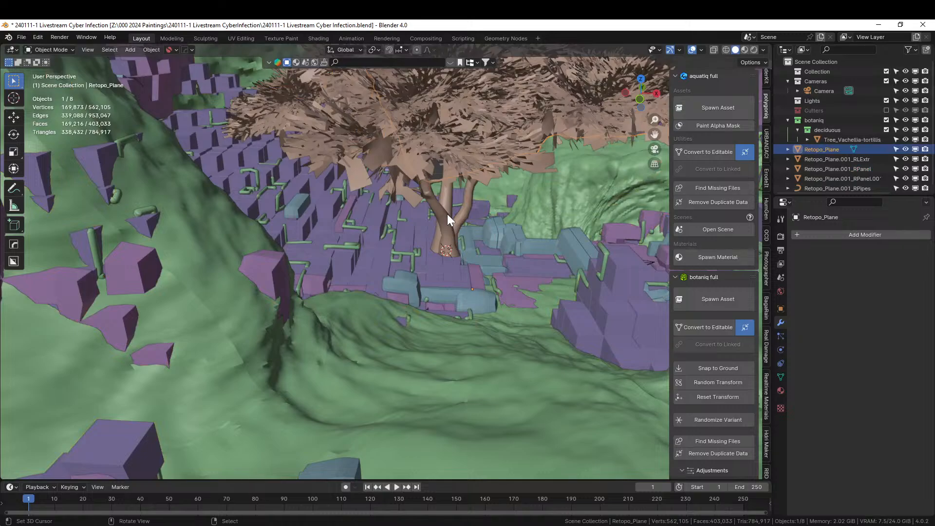
click(443, 214)
key(KP_Divide)
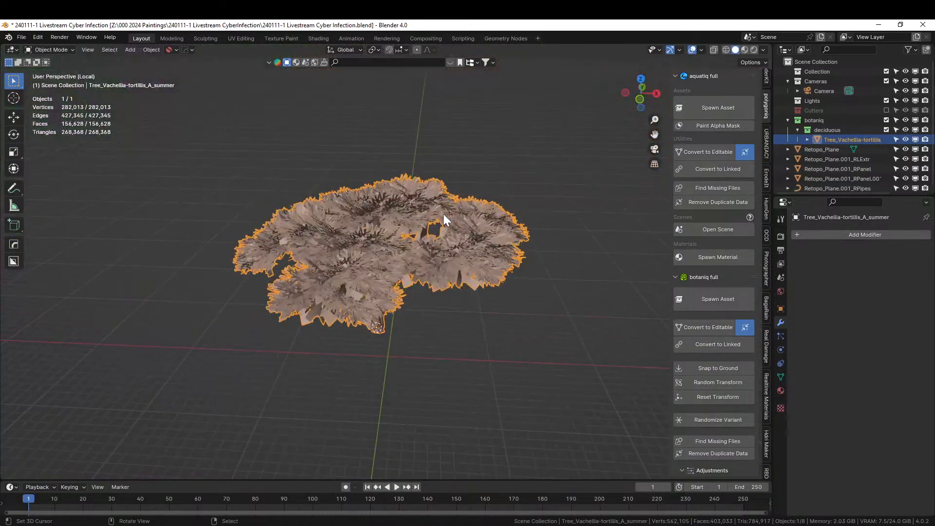
middle_drag(443, 214, 420, 186)
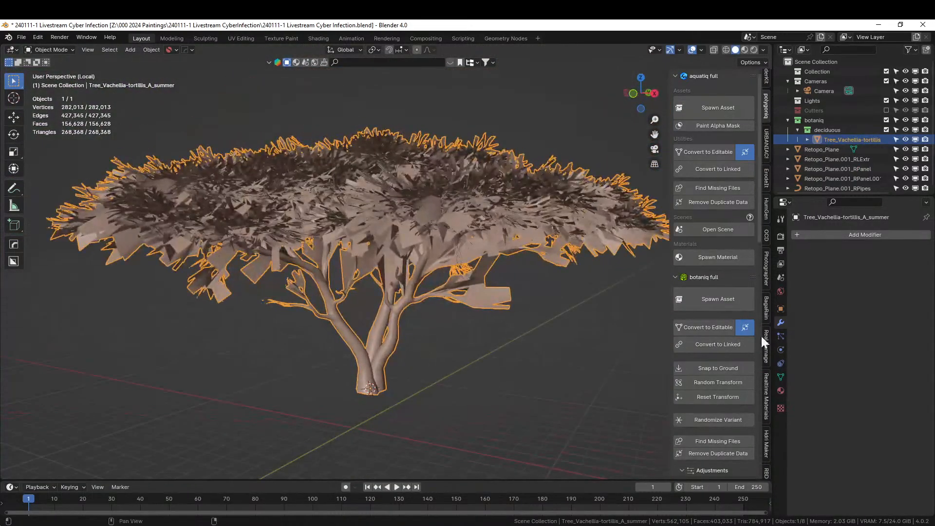
Step: Add a Remesh modifier to the Vachellia tree in Blocks mode, with Remove Disconnected off and Octree Depth 7
click(830, 234)
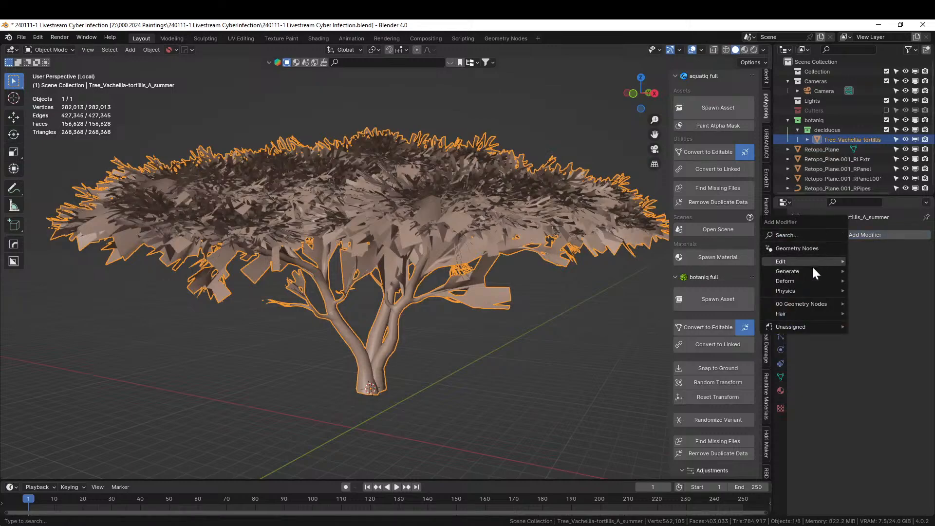
mouse_move(807, 275)
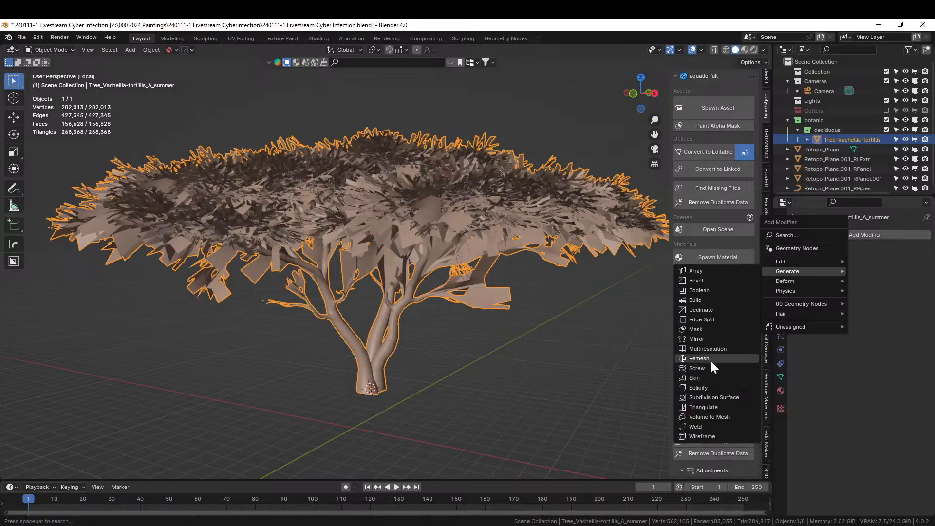
click(710, 359)
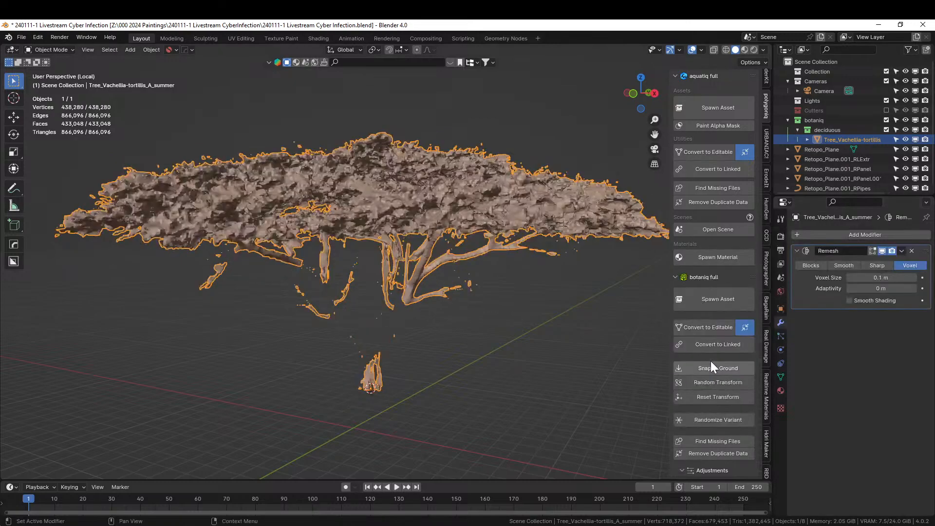
click(811, 266)
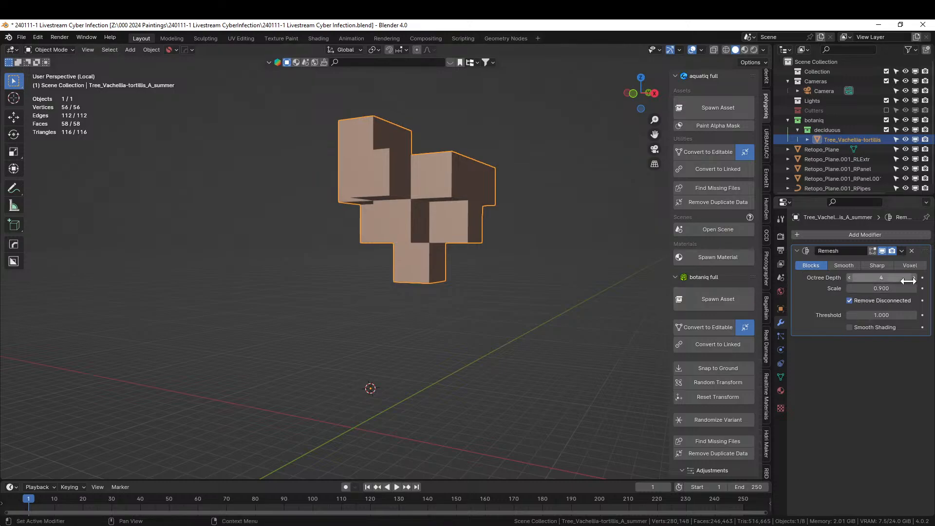
click(848, 301)
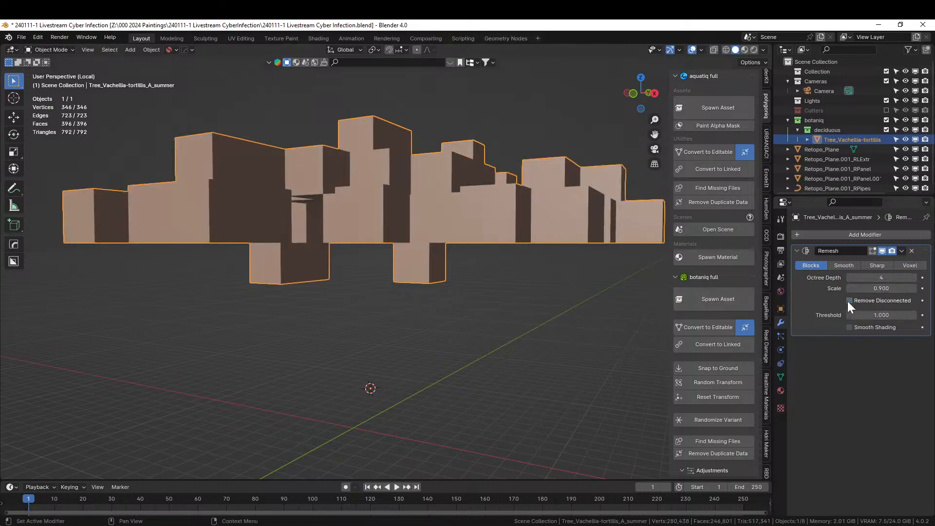
click(913, 277)
click(914, 277)
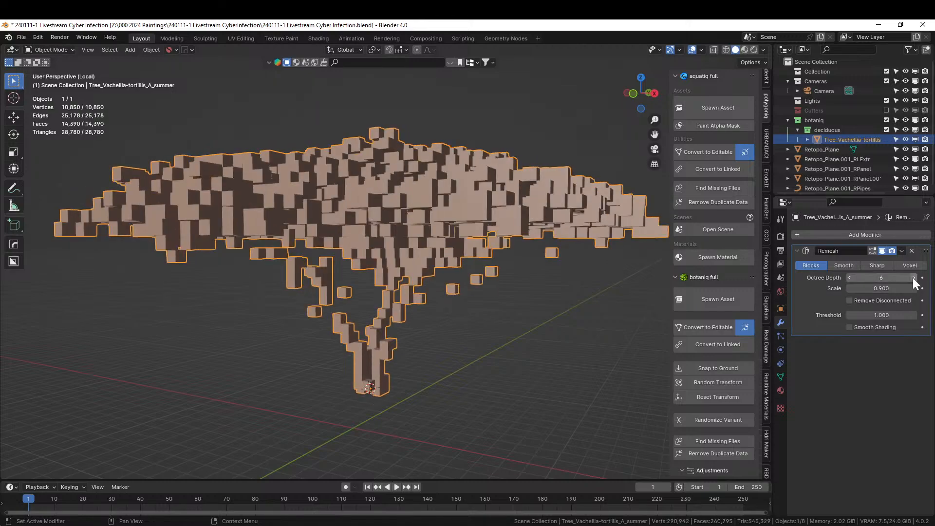
click(913, 277)
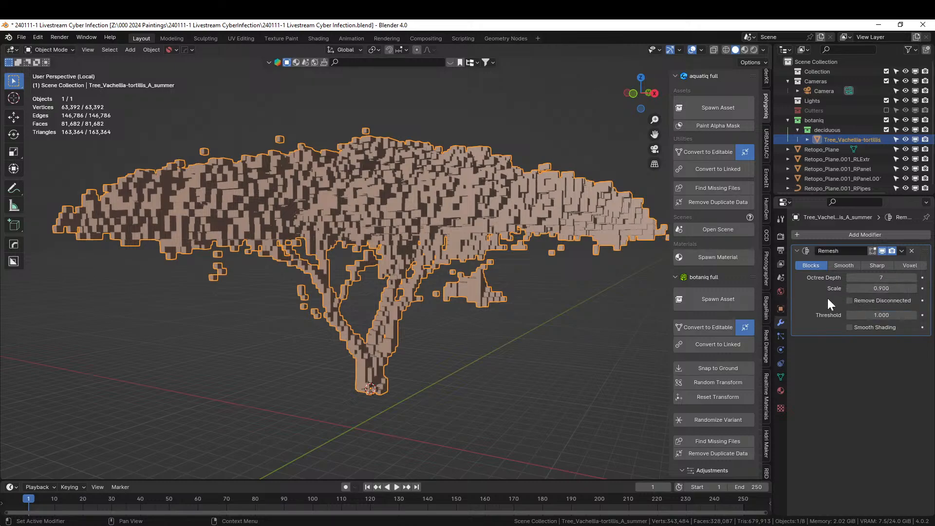
Step: Enable Remove Disconnected on the tree's Remesh modifier, compare Octree Depth 6 with 7, and apply it at 7
middle_drag(496, 342, 463, 325)
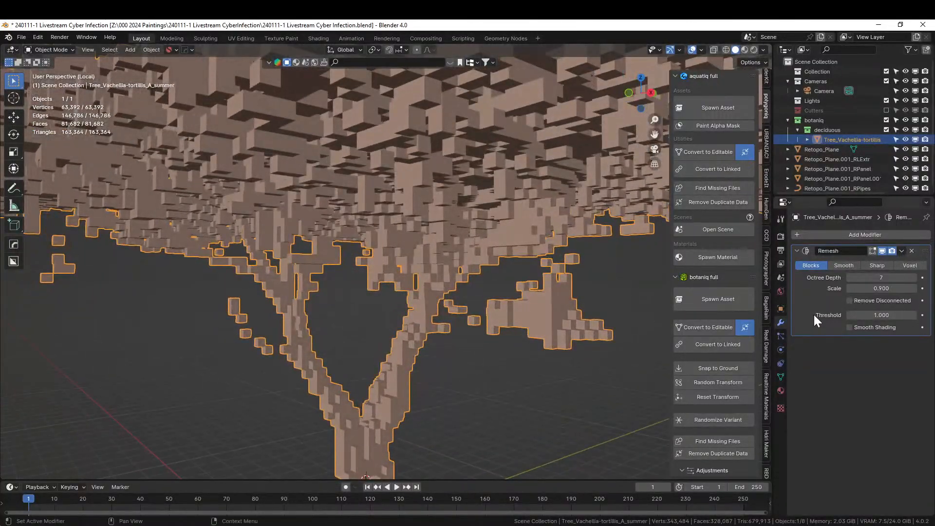
click(849, 300)
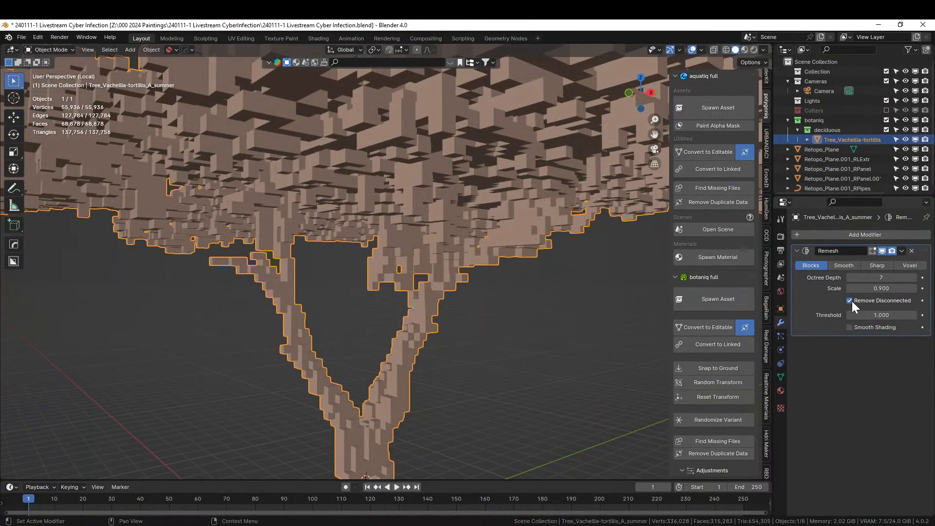
scroll(429, 318, down, 3)
middle_drag(429, 320, 477, 319)
click(849, 277)
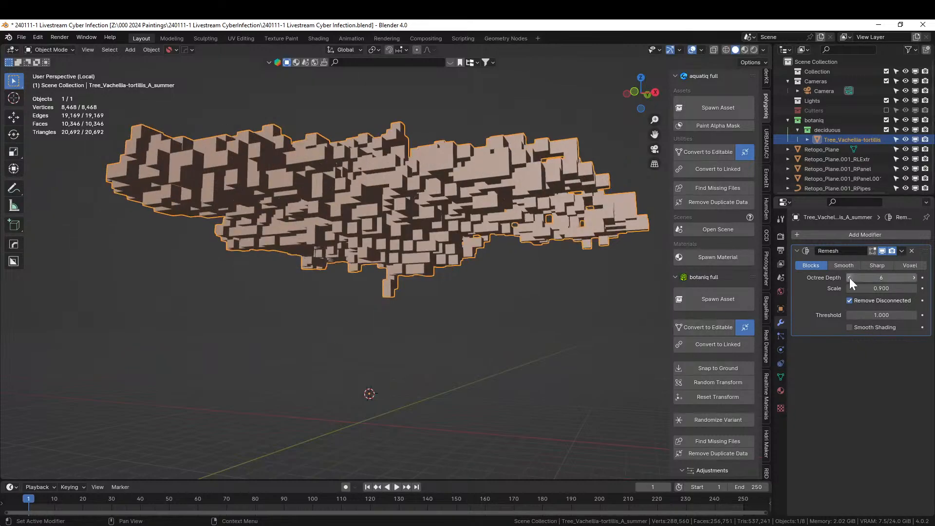
click(914, 277)
middle_drag(579, 325, 548, 327)
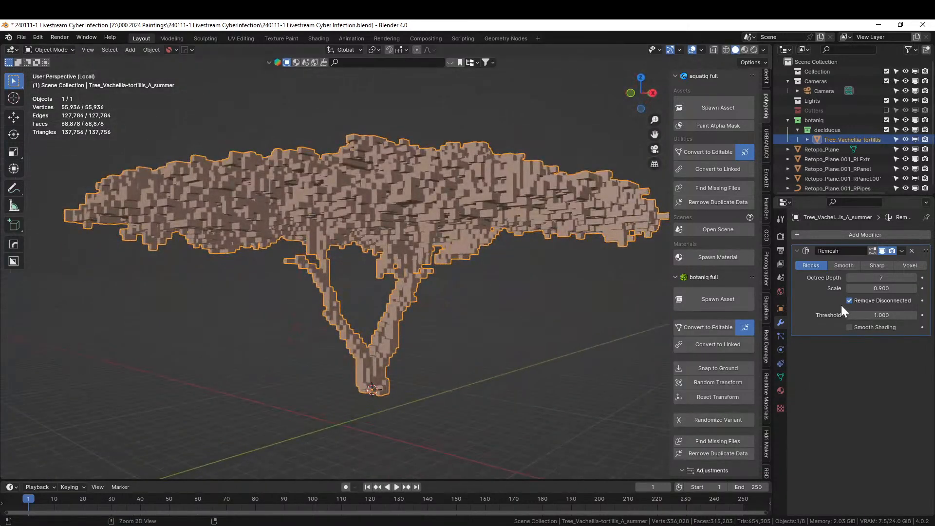
key(ctrl+a)
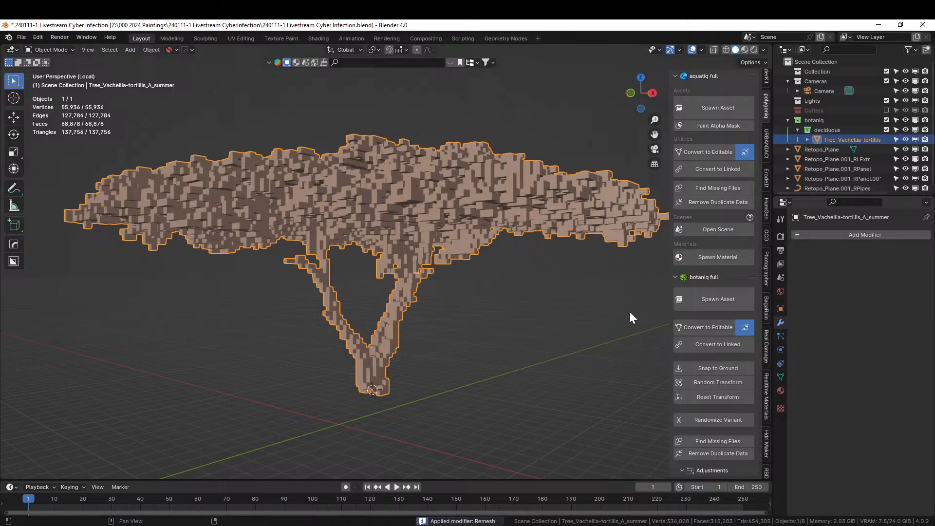
Step: Return the blocky tree to the full scene and scale it down to about 0.56 of its size
middle_drag(629, 310, 362, 306)
key(KP_Divide)
middle_drag(394, 297, 469, 292)
scroll(361, 312, down, 5)
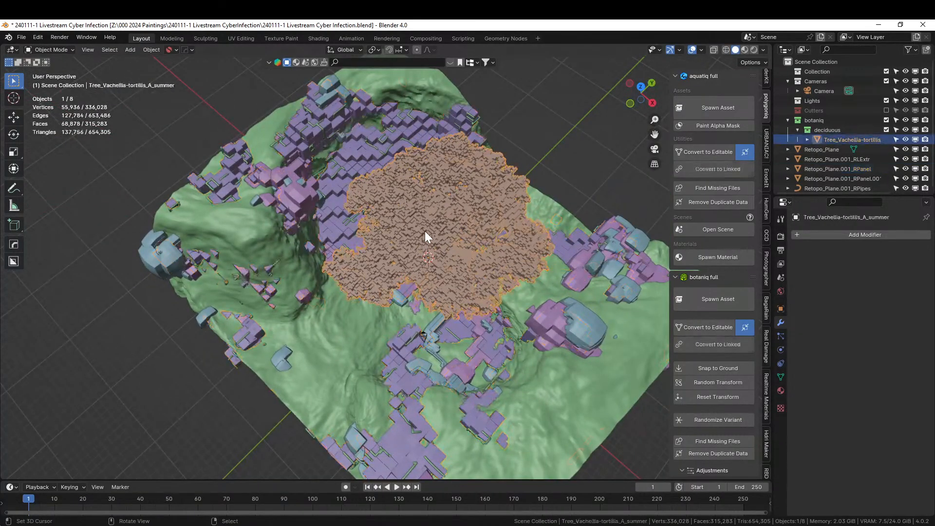
key(s)
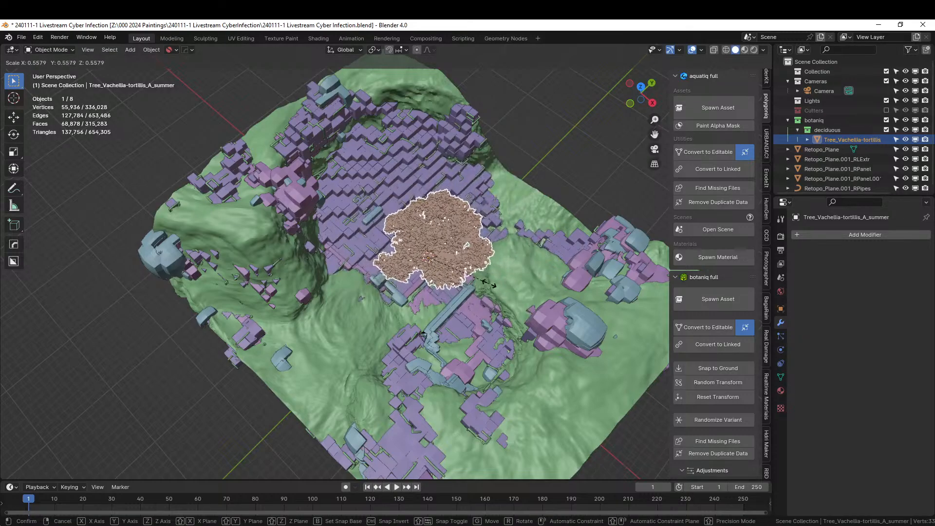
click(486, 281)
Step: Apply the rotation and scale of the resized tree
middle_drag(495, 277, 445, 290)
scroll(522, 211, up, 5)
scroll(521, 230, up, 4)
scroll(386, 294, down, 1)
scroll(375, 281, up, 3)
key(ctrl+a)
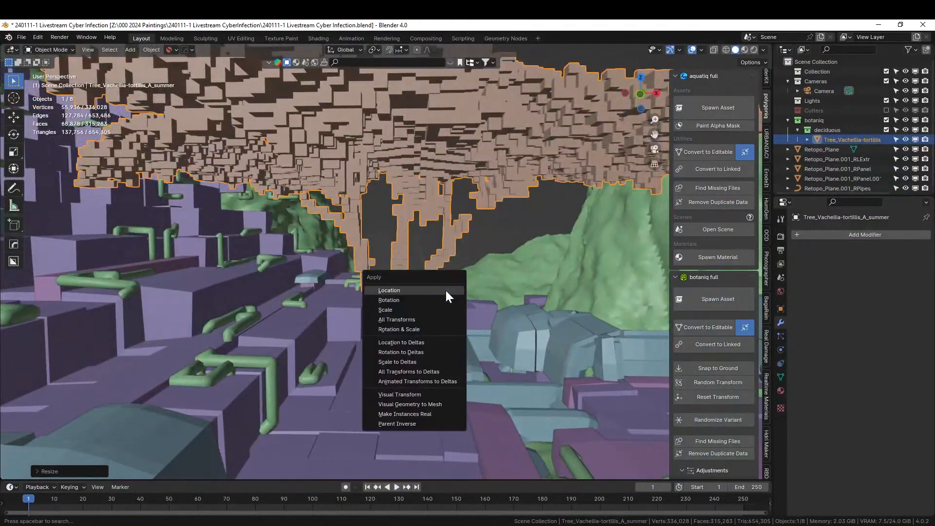
click(415, 331)
Step: Examine the blocky tree's trunk on the purple panels and its mesh in isolated Edit Mode with all faces selected
middle_drag(416, 332, 444, 252)
scroll(444, 252, up, 4)
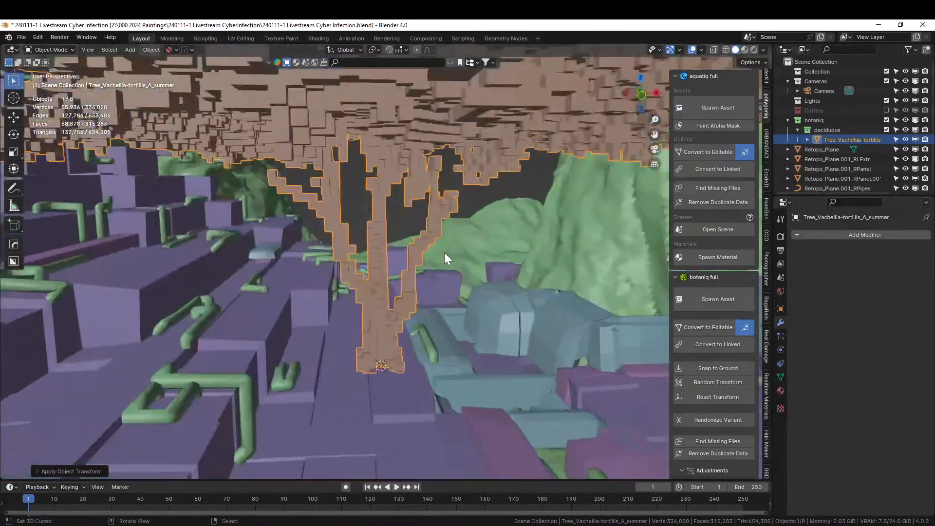
scroll(444, 252, up, 3)
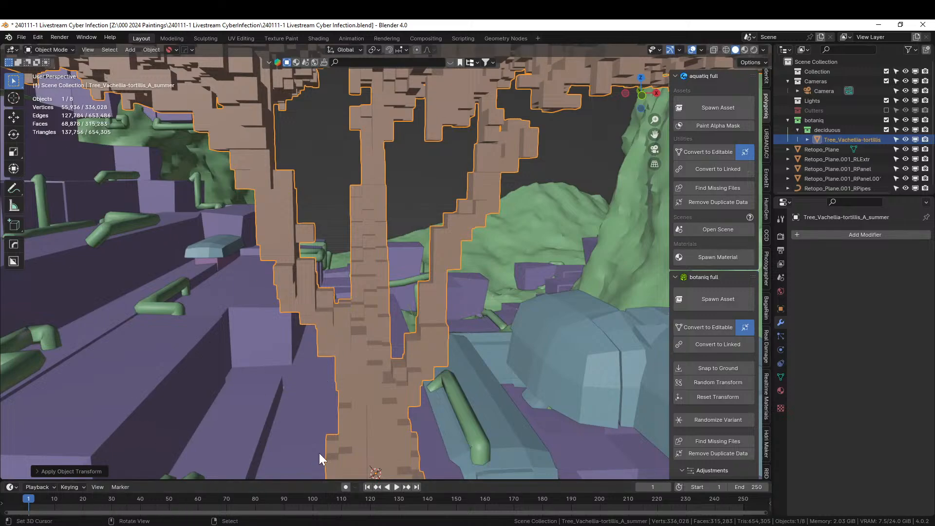
scroll(430, 288, down, 3)
middle_drag(431, 290, 397, 294)
scroll(419, 313, down, 7)
key(KP_Divide)
scroll(402, 252, up, 3)
key(Tab)
scroll(405, 275, up, 3)
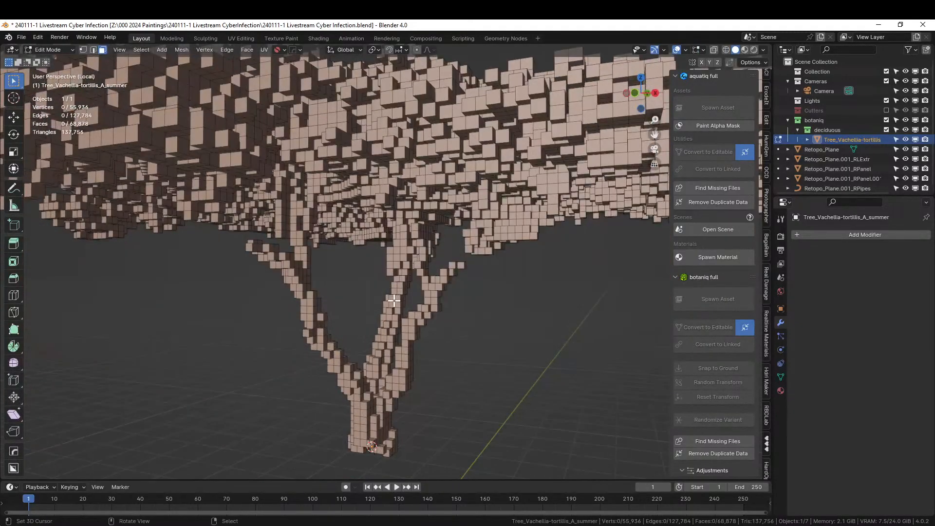
key(a)
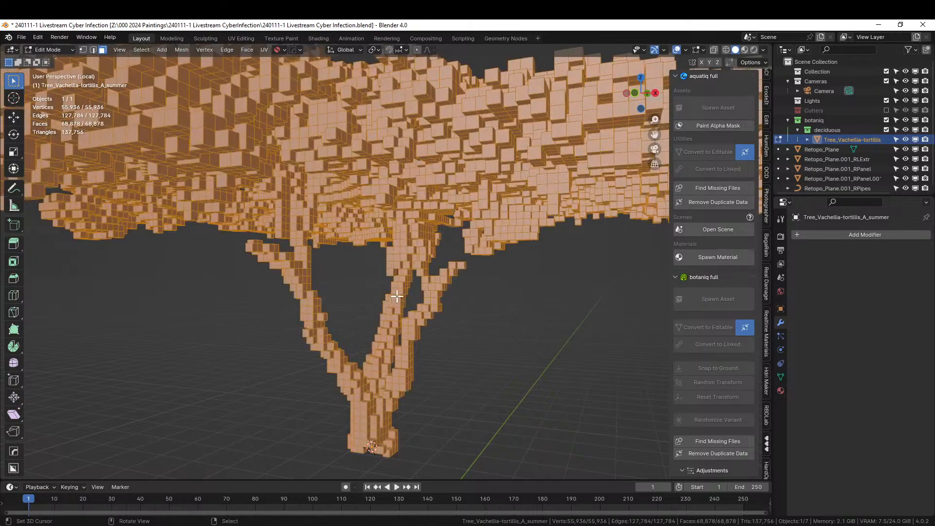
scroll(393, 301, up, 3)
middle_drag(393, 300, 358, 316)
key(Tab)
key(Tab)
key(Tab)
scroll(425, 367, up, 4)
scroll(418, 376, down, 3)
key(KP_Divide)
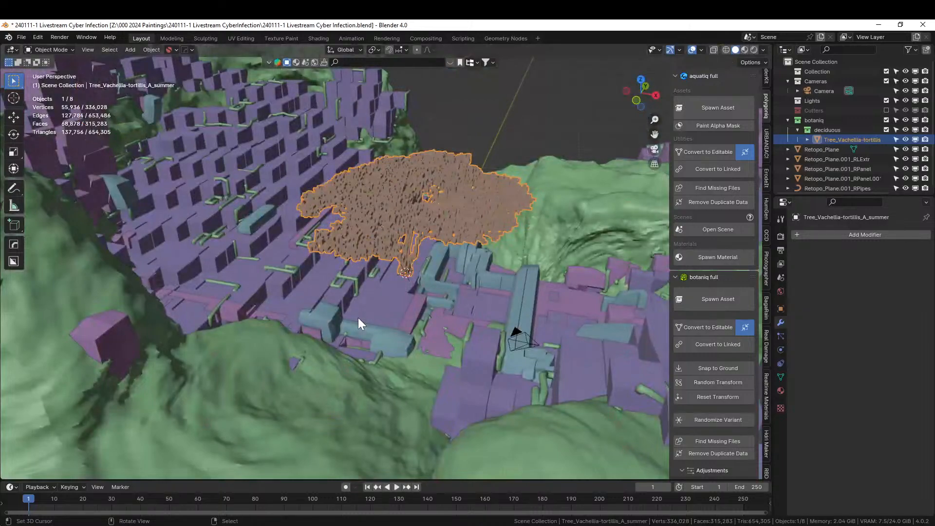
Step: Try to join the Retopo_Plane terrain with the RLExtr object and both RPanel objects
scroll(357, 319, down, 2)
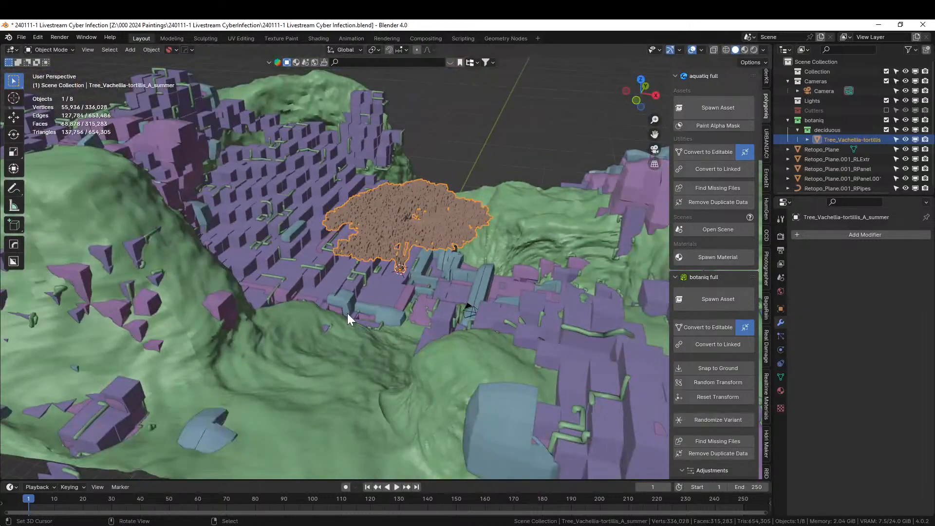
mouse_move(311, 275)
middle_down()
mouse_move(279, 311)
mouse_move(299, 275)
middle_up()
scroll(280, 307, down, 4)
scroll(299, 275, up, 4)
middle_drag(484, 358, 615, 325)
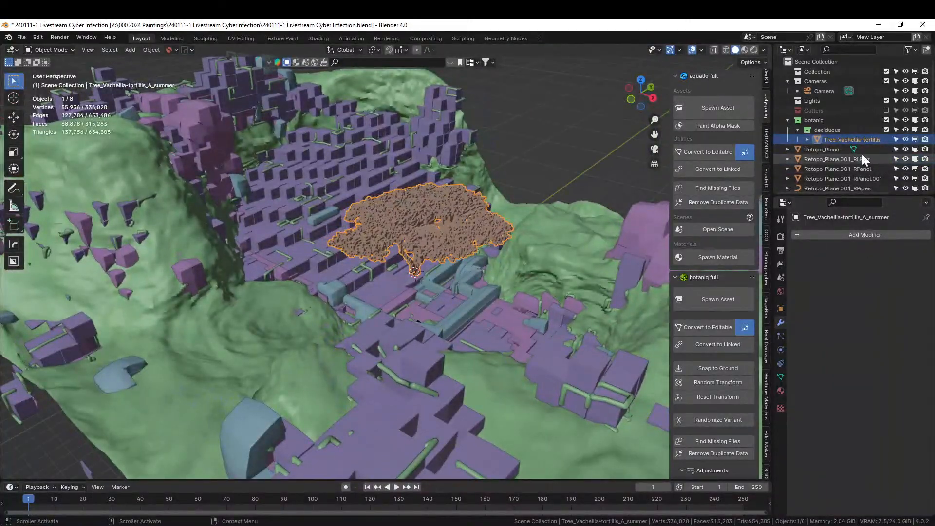
click(818, 149)
shift+click(835, 175)
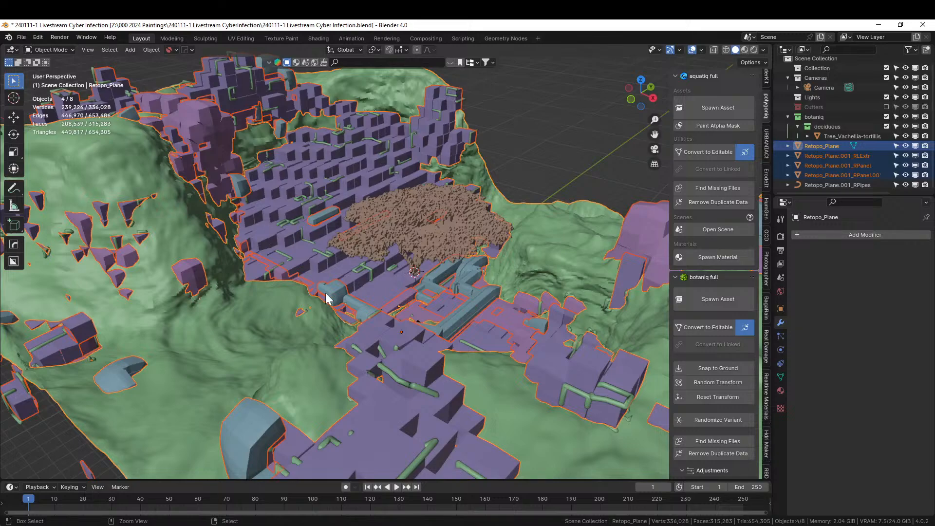
key(ctrl+j)
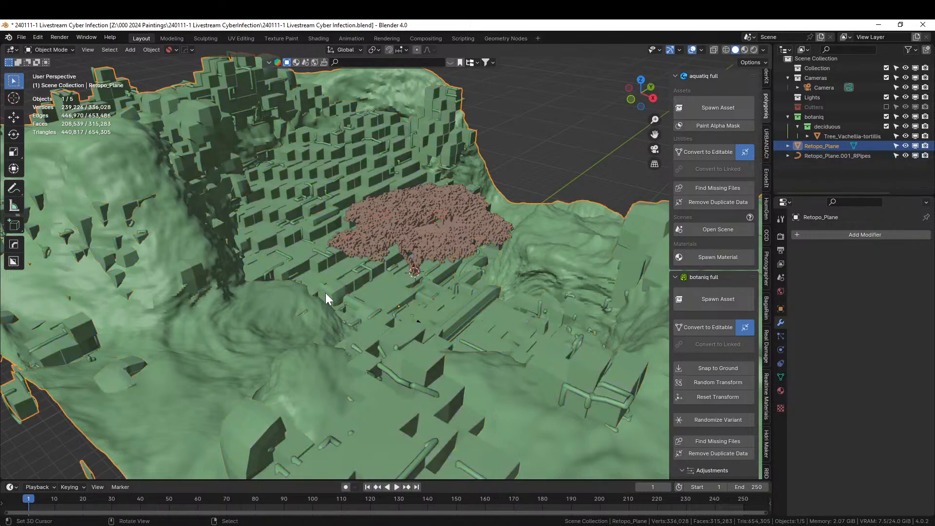
key(ctrl+z)
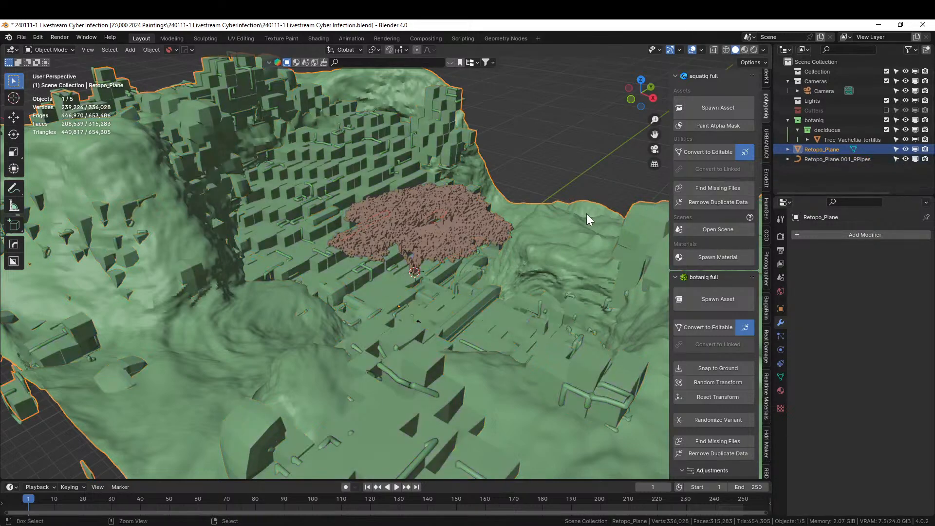
Step: Hide the Retopo_Plane terrain and add the pipes to the selected extrusion and panel objects
click(905, 149)
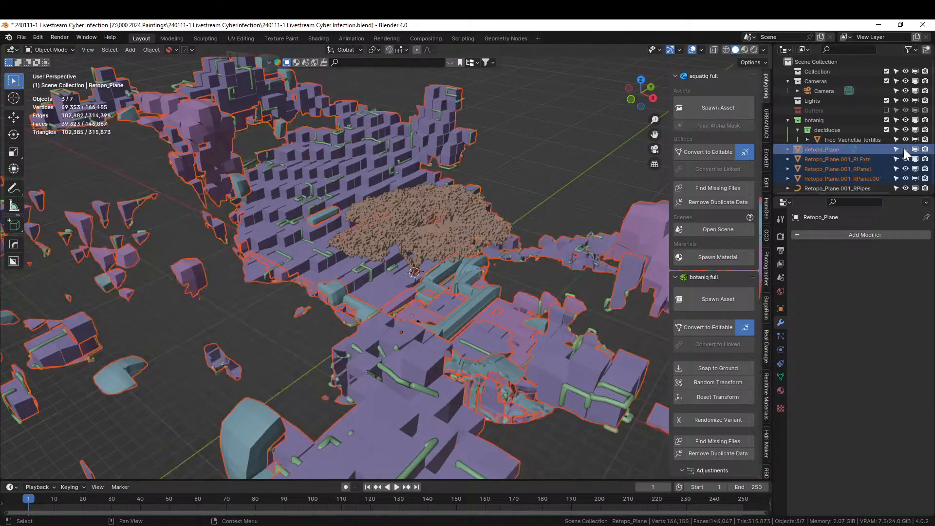
middle_drag(367, 247, 417, 245)
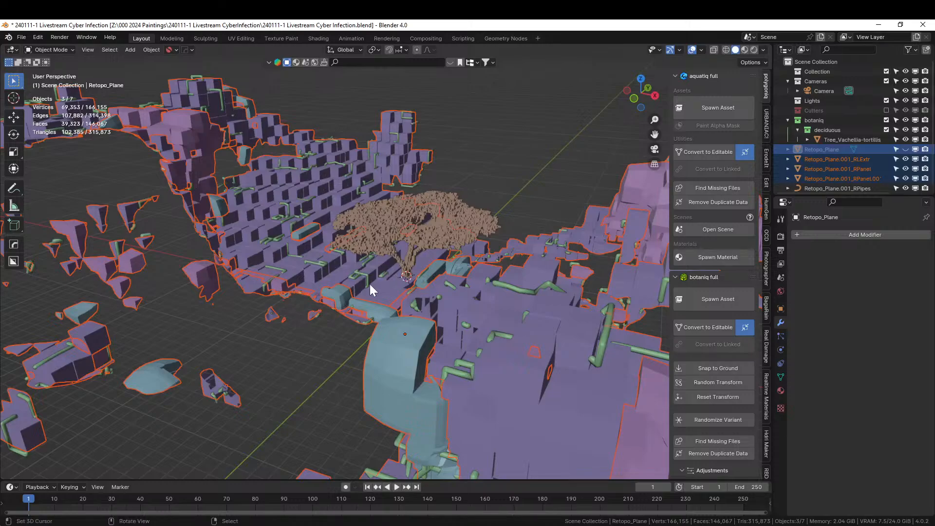
shift+click(311, 263)
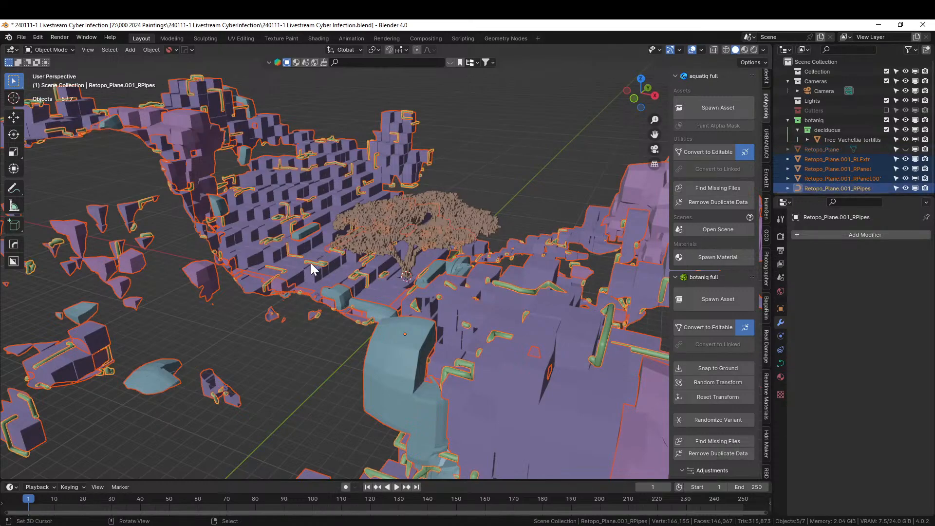
middle_drag(299, 268, 285, 281)
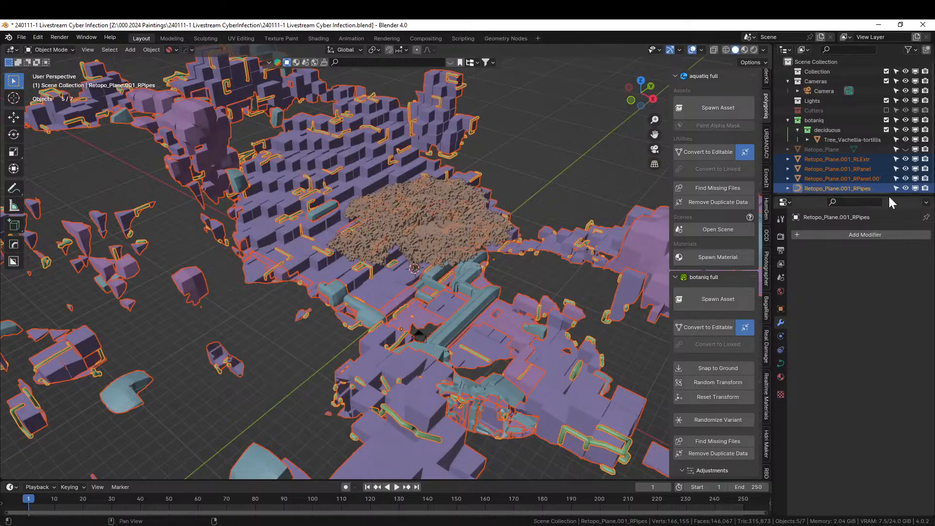
Step: Leave the pipes out of the selection and join both RPanel objects into Retopo_Plane.001_RLExtr
click(849, 188)
click(830, 169)
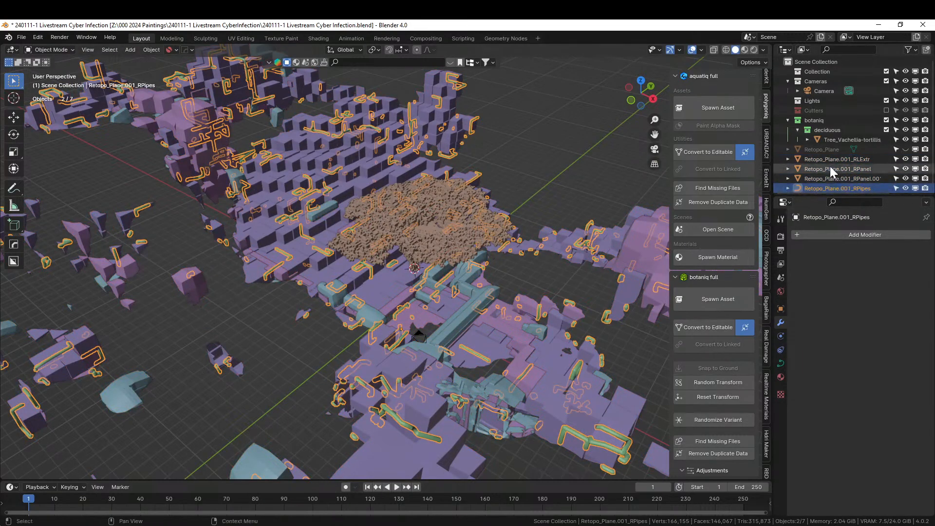
ctrl+click(827, 159)
shift+click(822, 179)
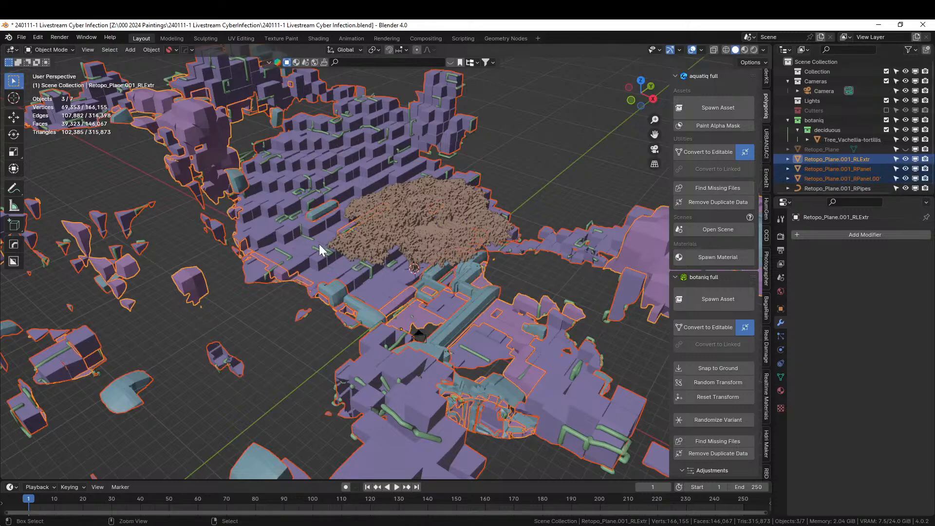
key(ctrl+j)
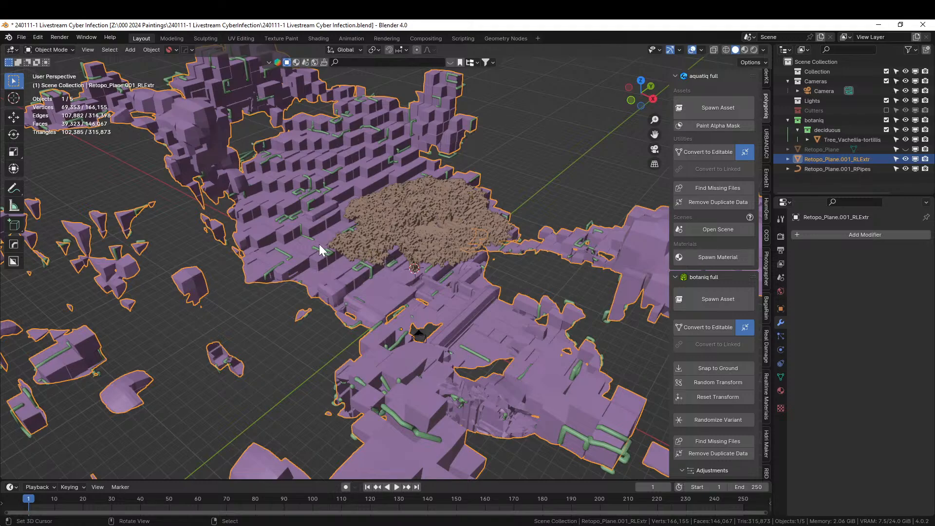
Step: Set the joined purple panel object Retopo_Plane.001_RLExtr as the Geo-Scatter emitter
scroll(321, 246, down, 5)
mouse_move(328, 250)
middle_down()
mouse_move(349, 222)
mouse_move(375, 233)
mouse_move(314, 253)
mouse_move(331, 265)
middle_up()
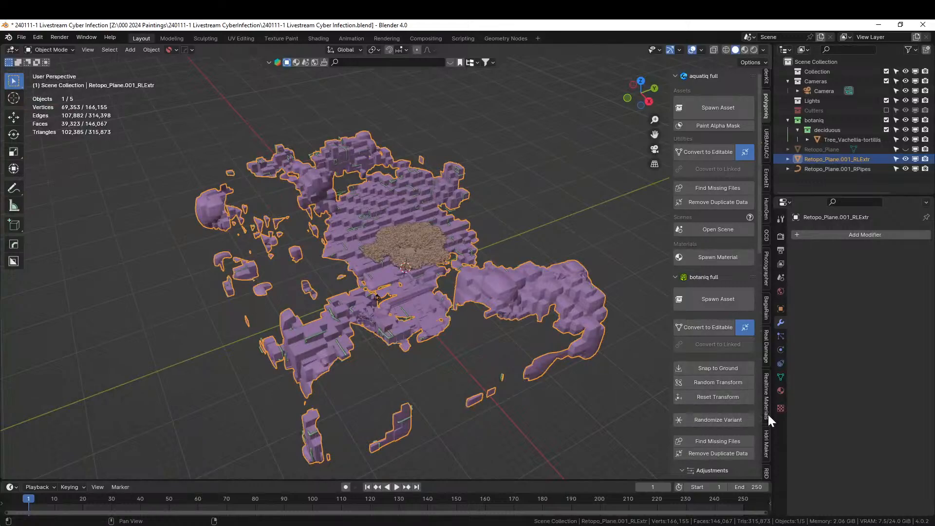
scroll(762, 400, down, 12)
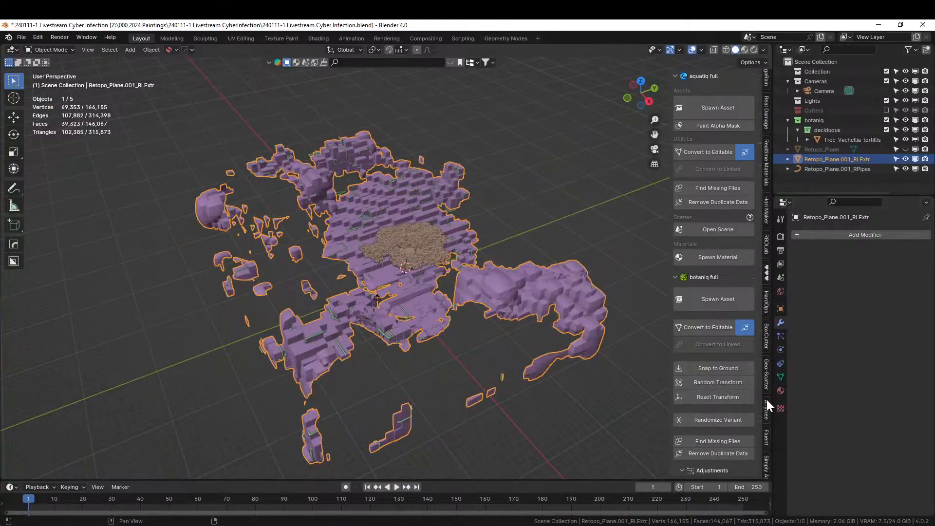
scroll(766, 400, down, 6)
scroll(767, 399, down, 3)
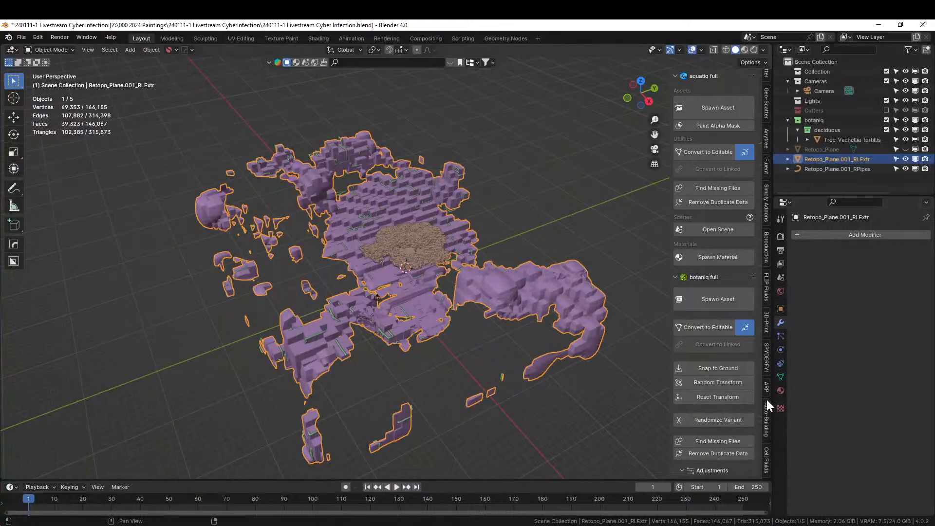
scroll(766, 399, up, 5)
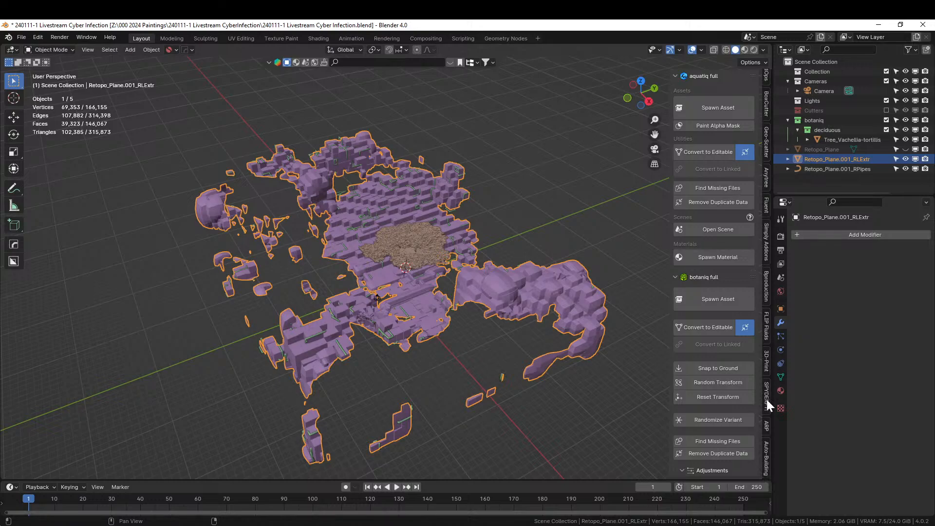
click(766, 150)
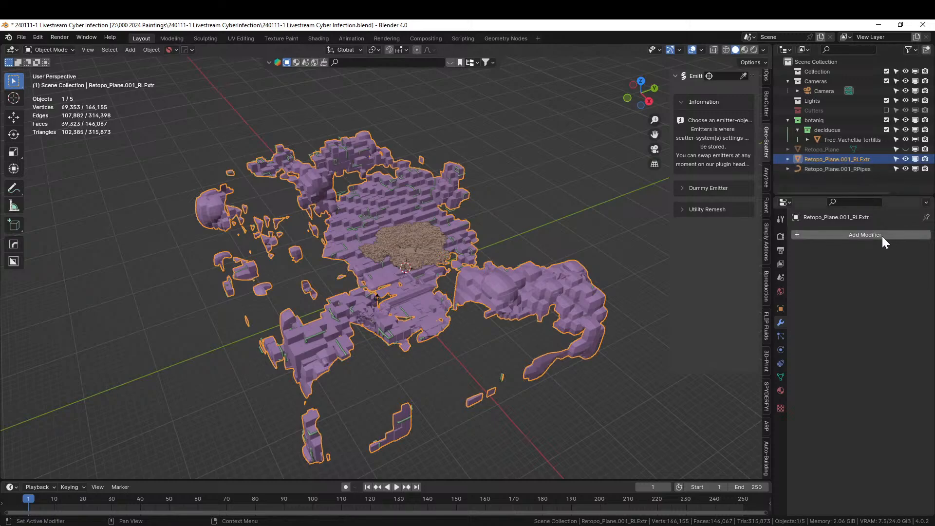
click(744, 75)
click(371, 199)
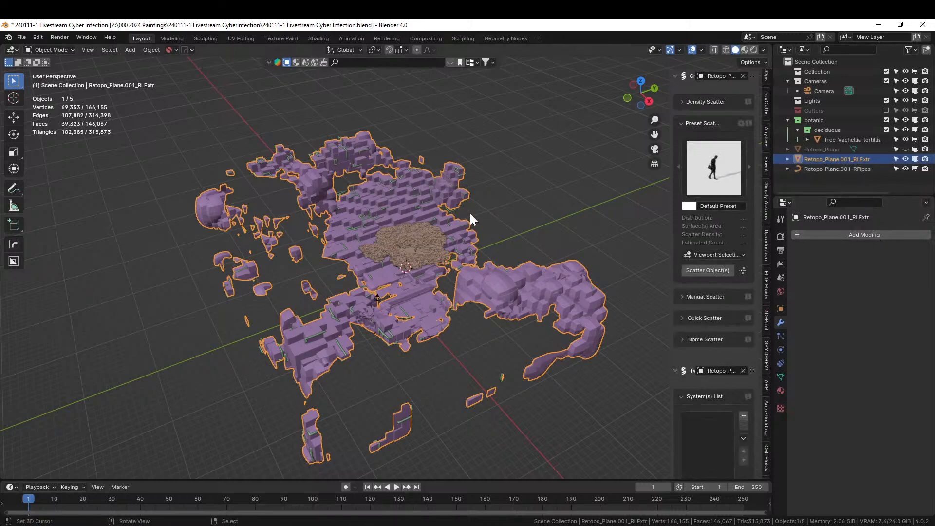
Step: Scatter the blocky Vachellia tree over the purple panels with the 28 Forest preset
scroll(472, 215, up, 4)
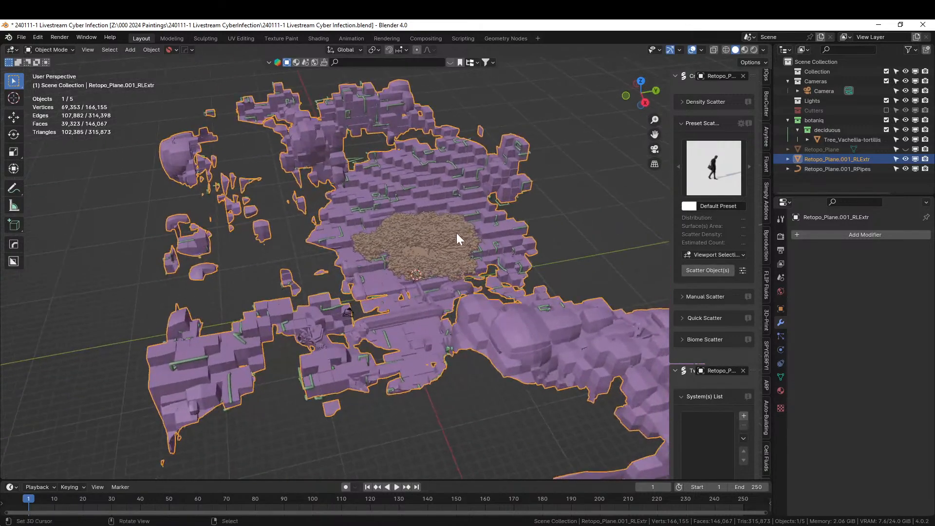
click(457, 233)
click(722, 167)
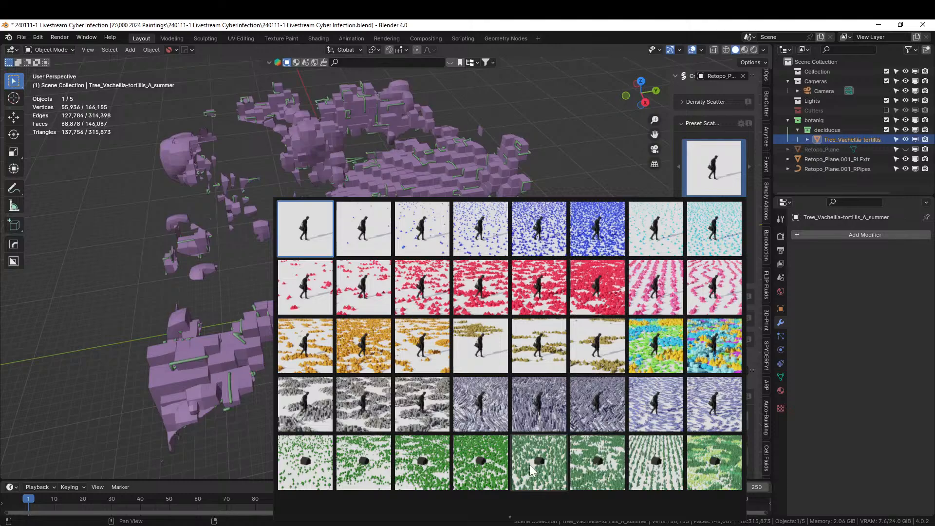
click(317, 483)
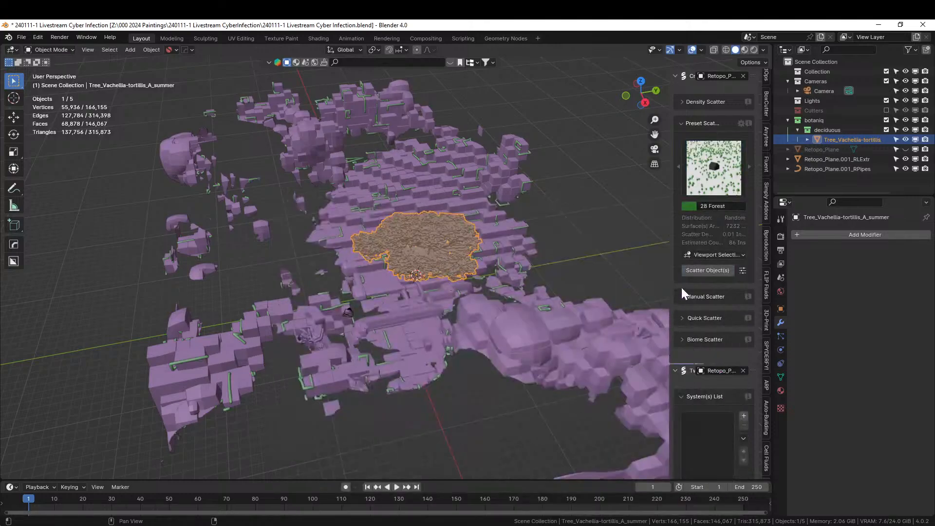
click(690, 272)
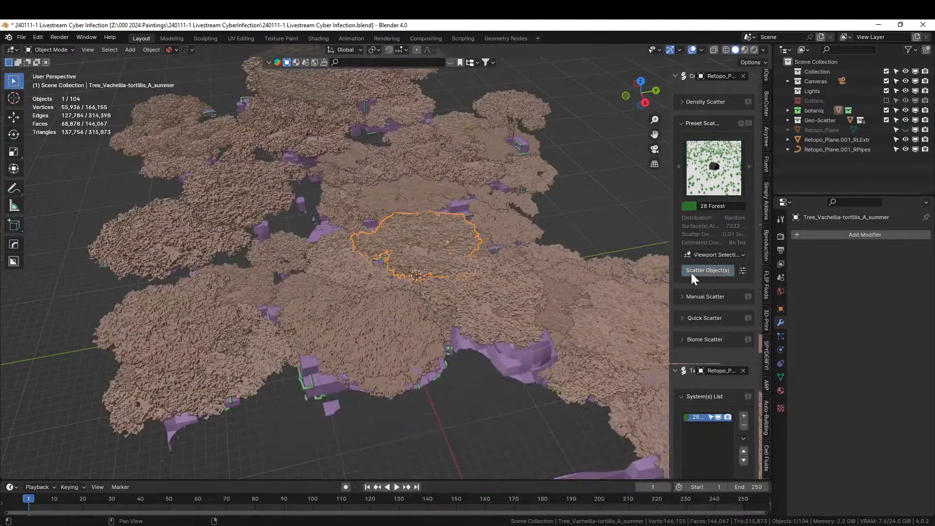
Step: Check the source tree in isolation, return to the full scene, and unhide the Retopo_Plane terrain
mouse_move(369, 273)
middle_down()
mouse_move(413, 234)
mouse_move(437, 241)
mouse_move(463, 221)
mouse_move(455, 221)
mouse_move(430, 287)
mouse_move(384, 284)
middle_up()
key(KP_Divide)
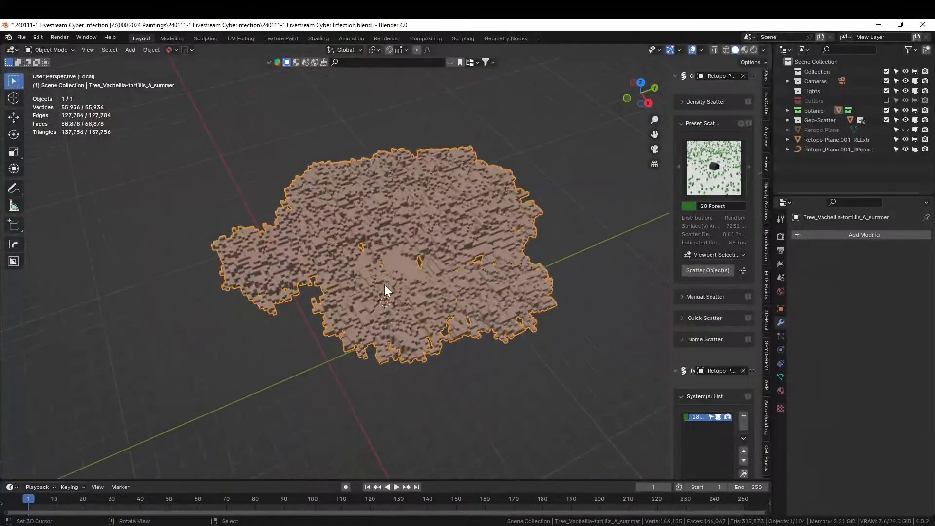
key(KP_Divide)
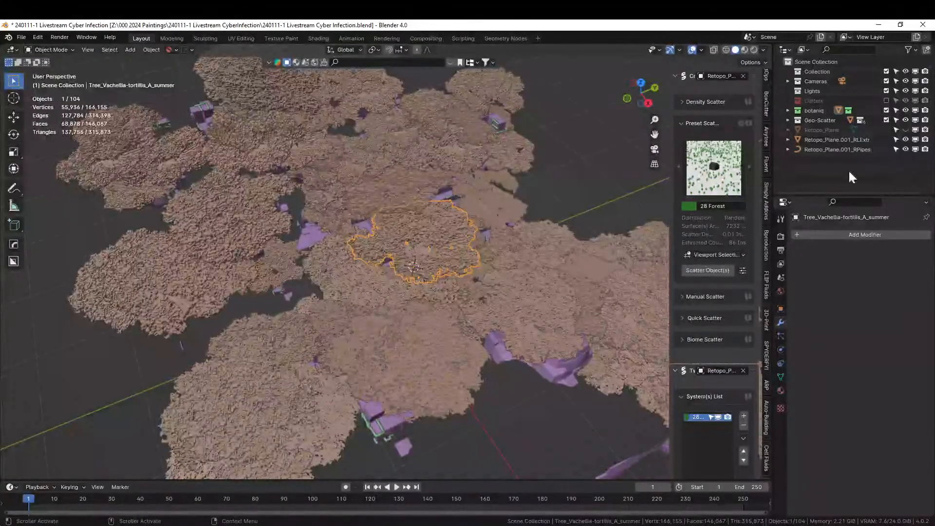
click(905, 129)
middle_drag(453, 233, 495, 184)
scroll(496, 186, up, 3)
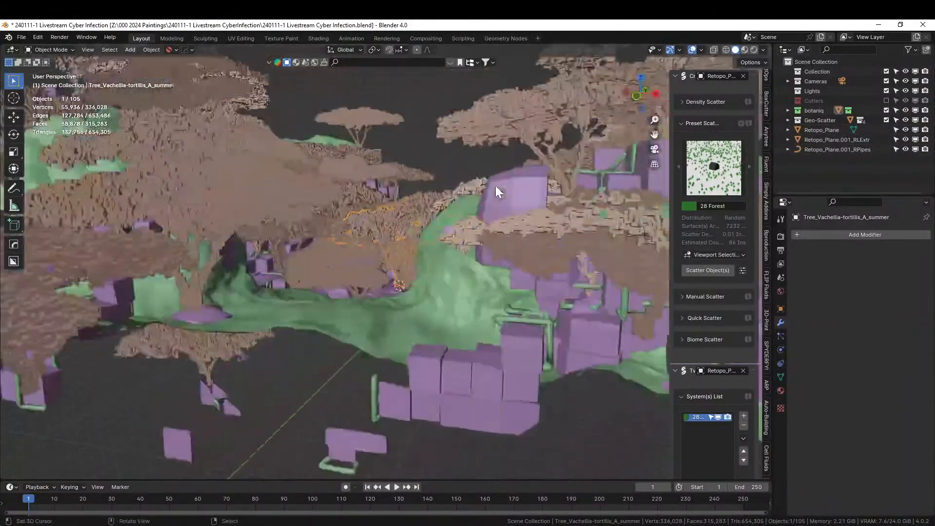
mouse_move(449, 204)
middle_down()
mouse_move(451, 252)
mouse_move(445, 214)
mouse_move(455, 215)
middle_up()
middle_drag(648, 225, 547, 278)
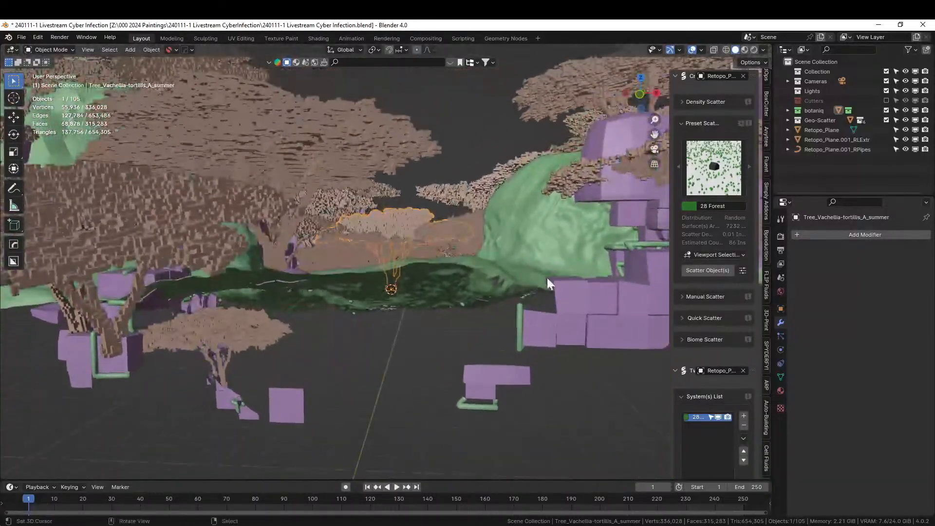
Step: Move the Retopo_Plane terrain into a new collection named Ground
click(493, 272)
key(m)
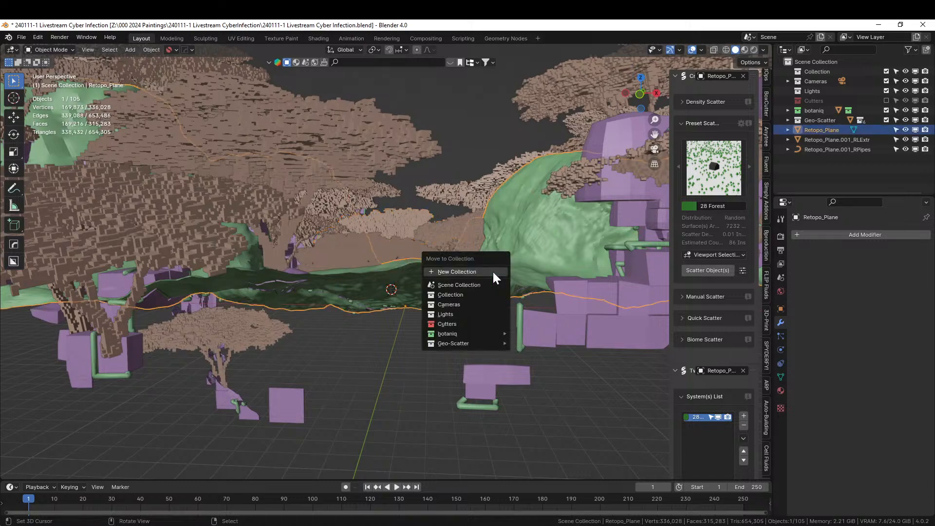
click(484, 271)
text(Ground)
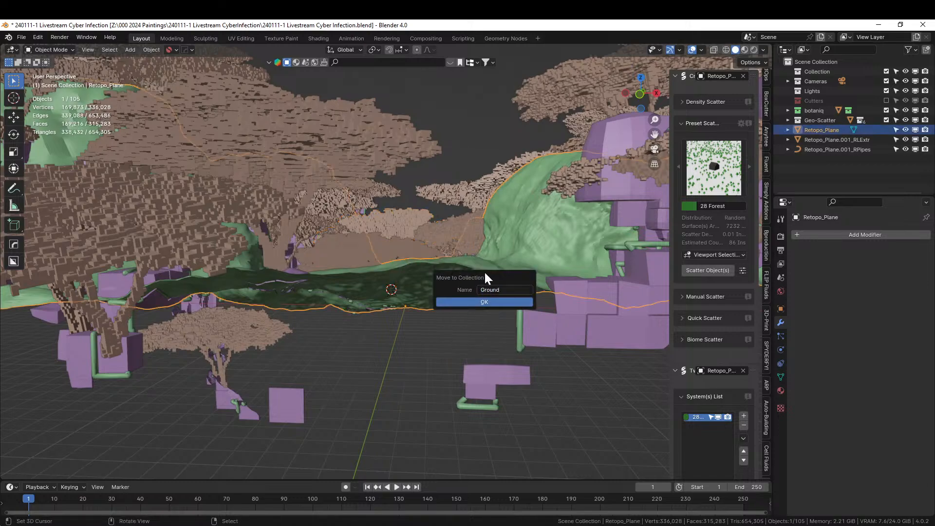
key(Return)
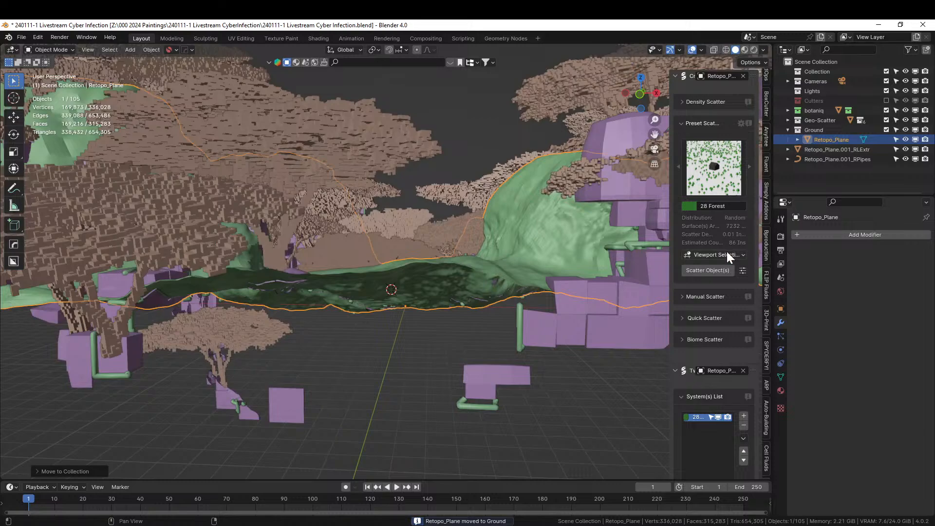
Step: Halve the tree scatter's distribution density twice, down to 0.018 instances per square metre
scroll(705, 346, down, 8)
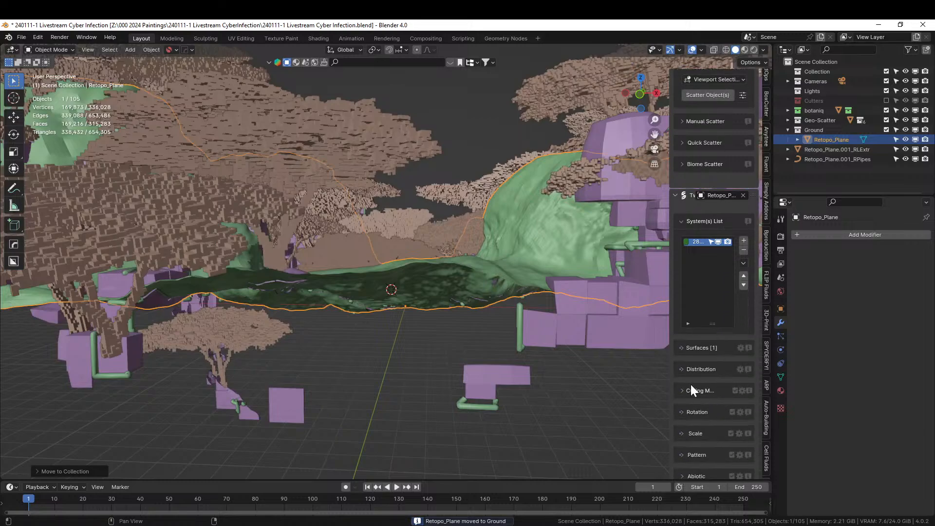
click(681, 369)
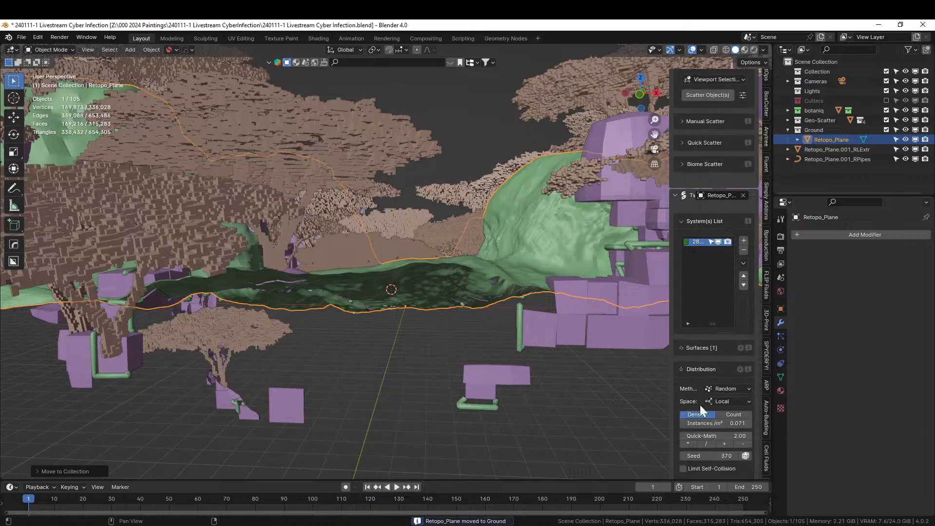
click(706, 443)
middle_drag(430, 262, 414, 285)
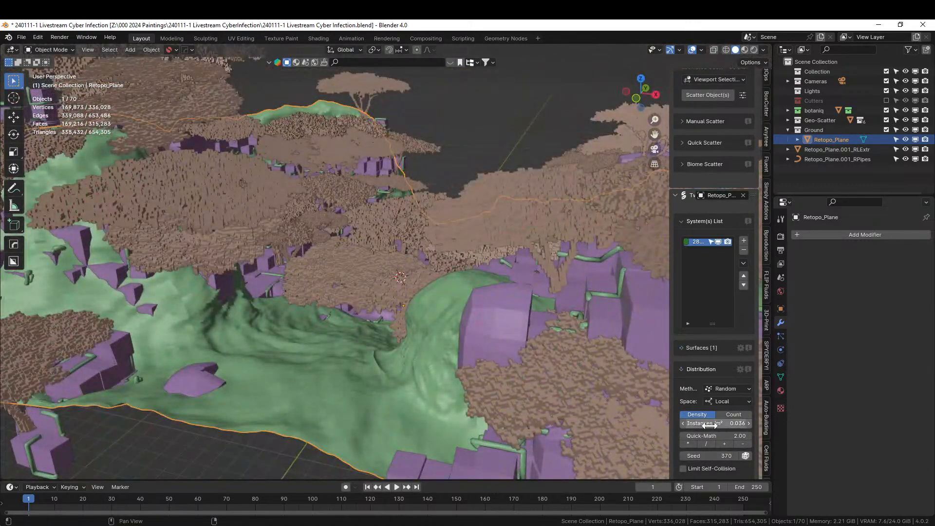
click(704, 443)
middle_drag(477, 329, 510, 300)
Step: Enable Upward-Obstruction culling for the tree scatter, using the Ground collection as the obstruction
scroll(692, 411, down, 5)
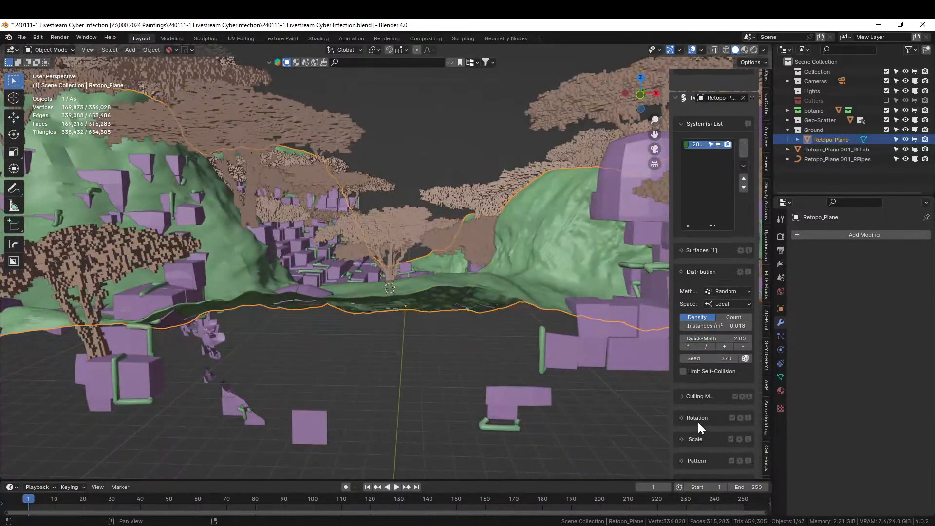
click(683, 396)
scroll(695, 401, down, 4)
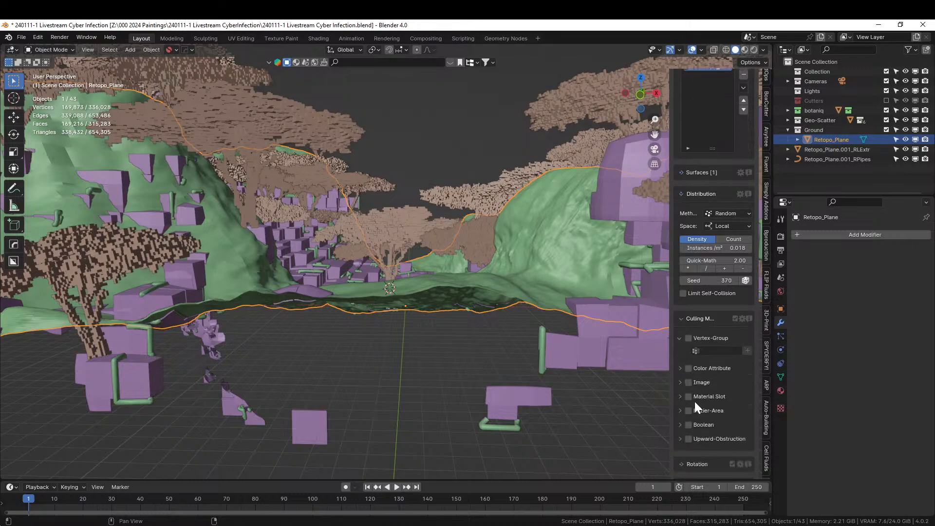
click(682, 438)
click(696, 449)
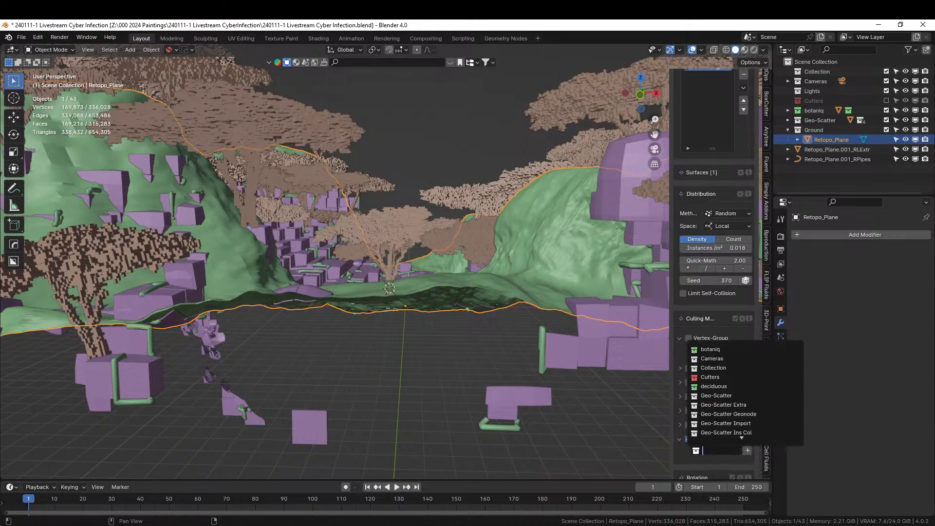
text(gr)
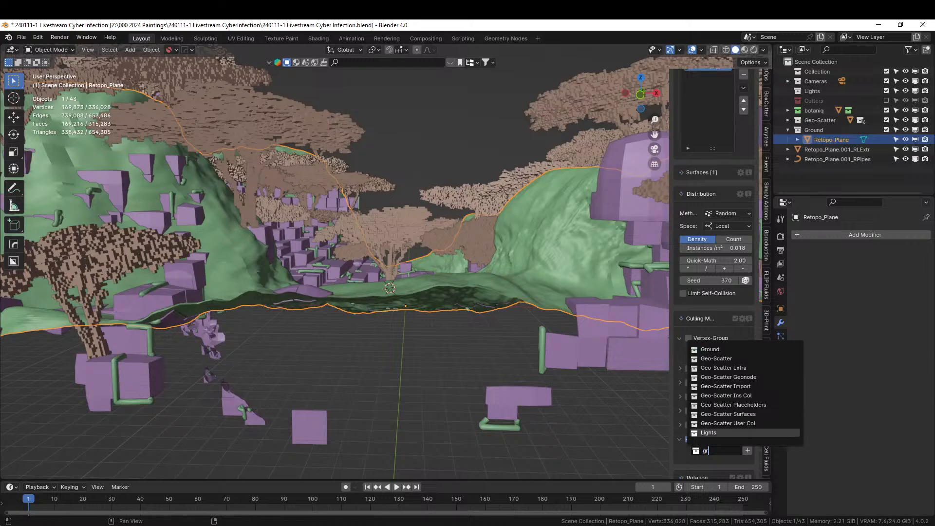
click(715, 347)
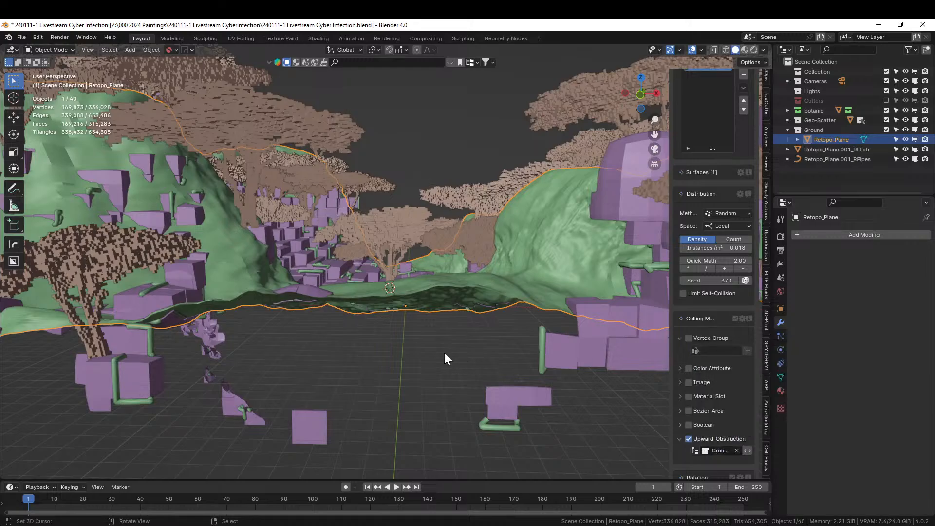
Step: Move the original Vachellia tree off the terrain to the empty area beside it, working in top view
middle_drag(443, 351, 425, 368)
middle_drag(422, 361, 394, 335)
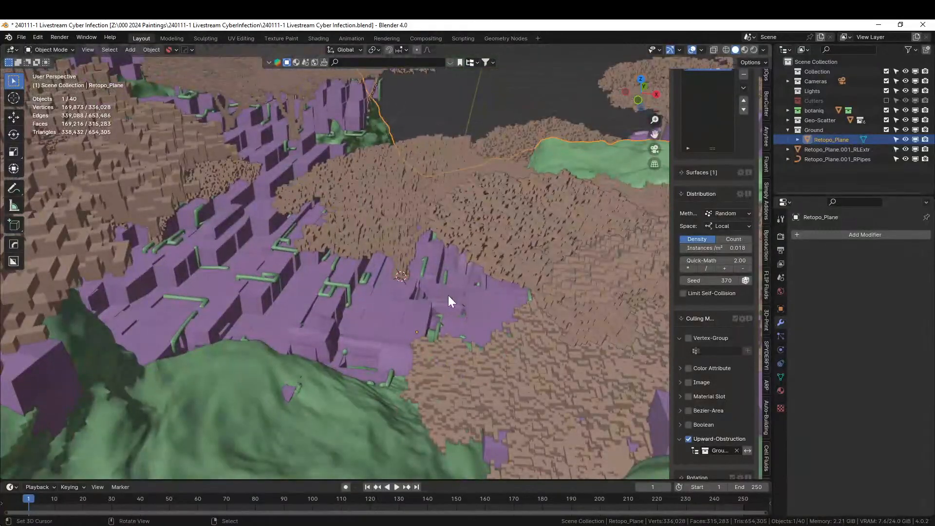
right_click(404, 231)
middle_drag(404, 232, 375, 306)
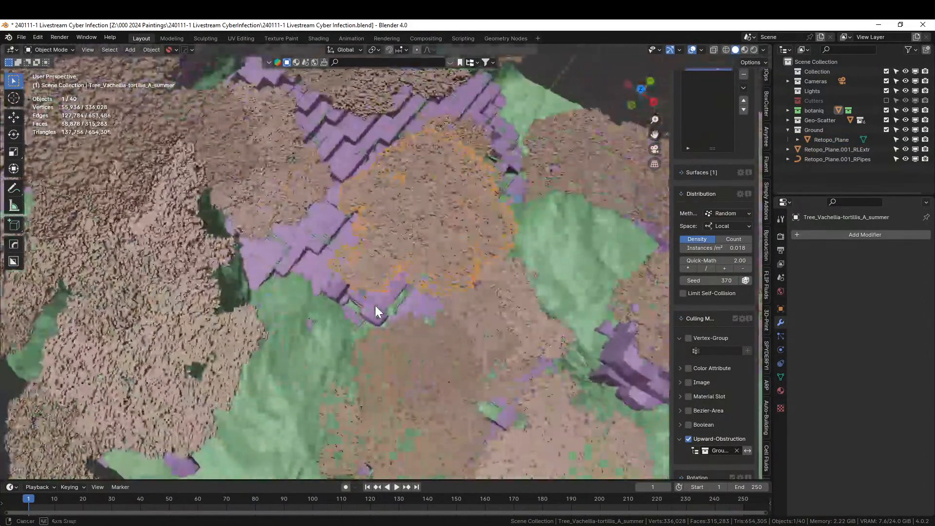
scroll(402, 288, down, 4)
key(KP_7)
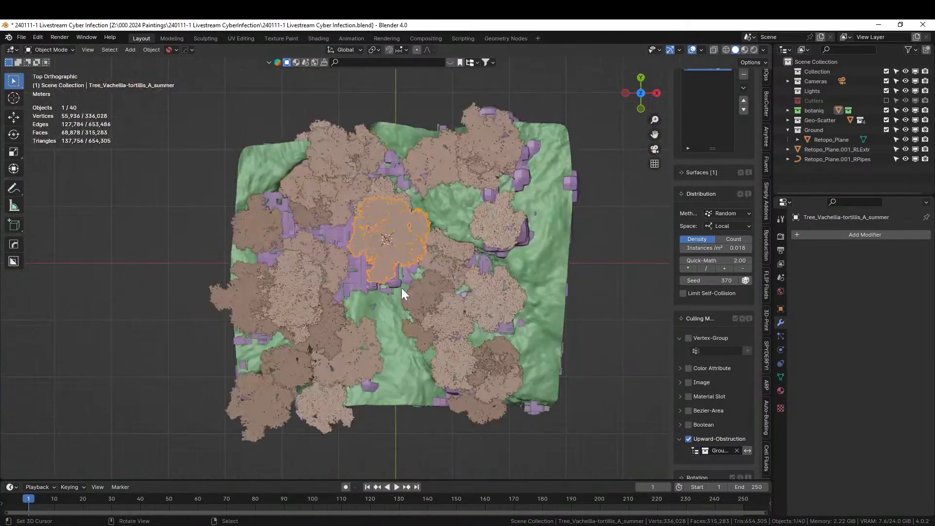
key(g)
click(597, 346)
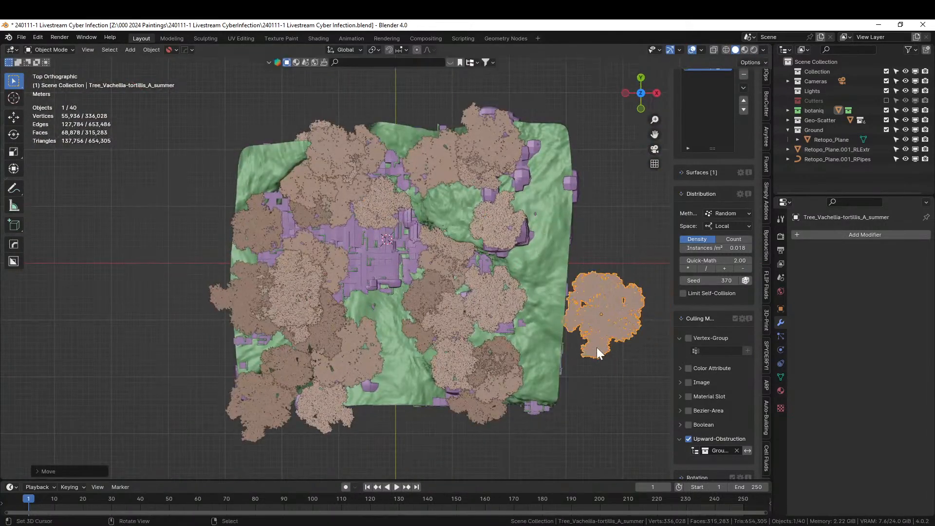
Step: Look over the terrain at ground level and save the scene file
middle_drag(597, 346, 527, 299)
scroll(521, 301, up, 5)
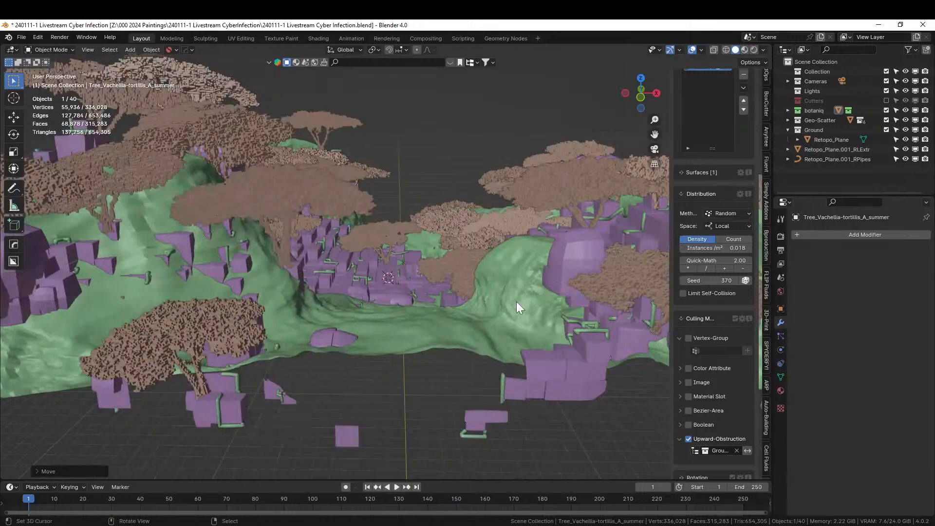
key(ctrl+s)
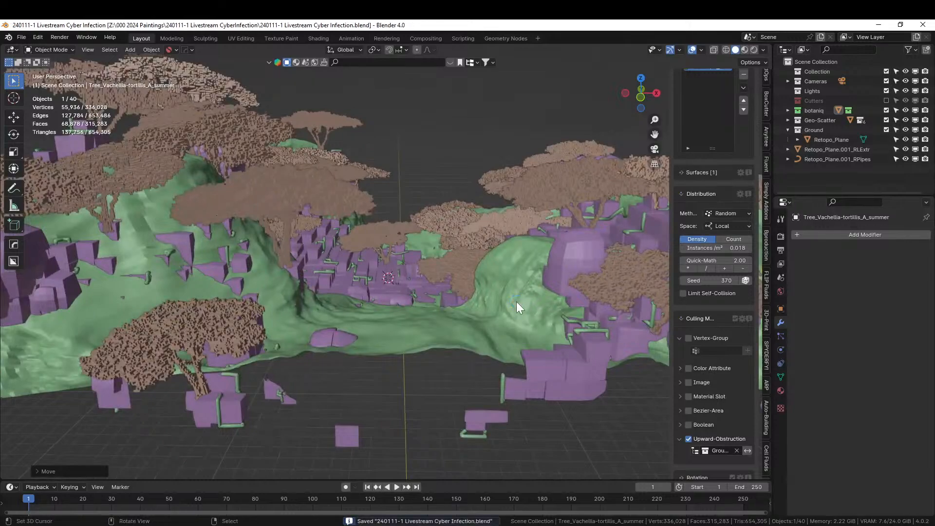
Step: Switch the Geo-Scatter emitter to the green Retopo_Plane terrain
middle_drag(403, 239, 340, 271)
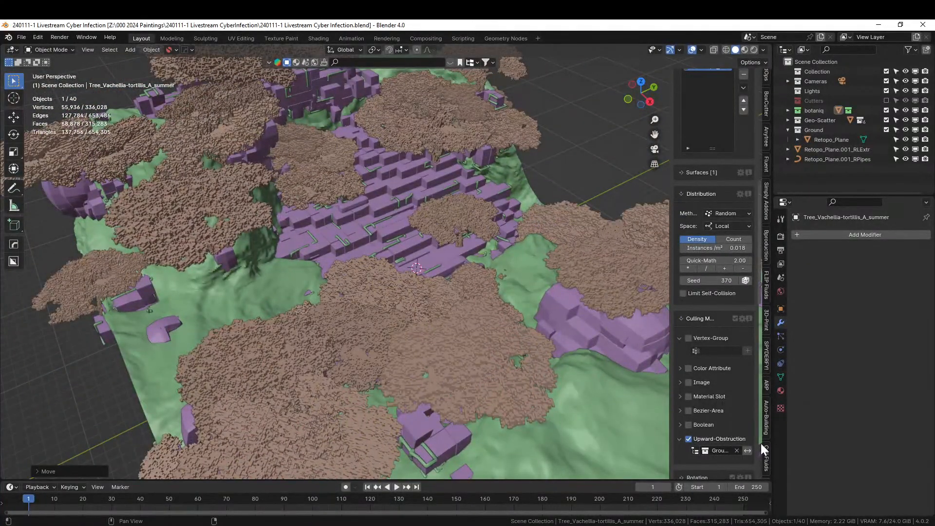
scroll(763, 447, down, 3)
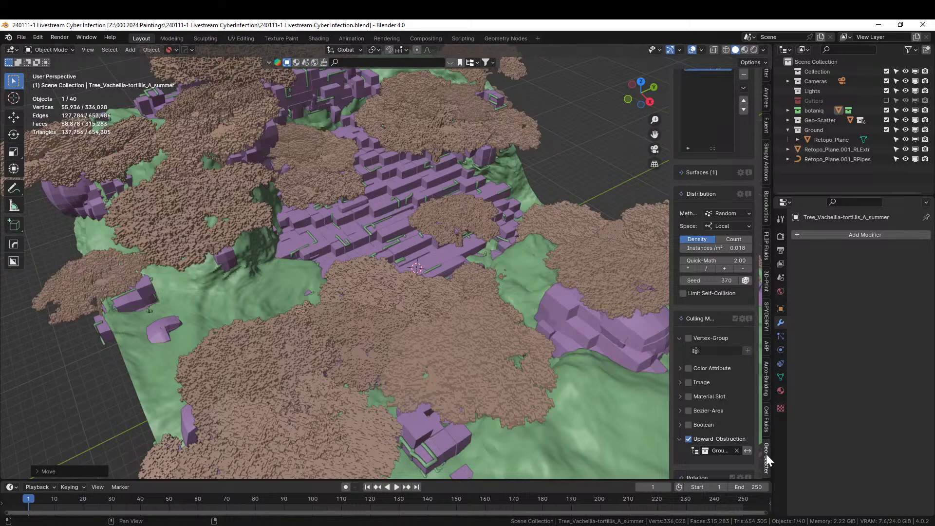
click(766, 453)
click(745, 75)
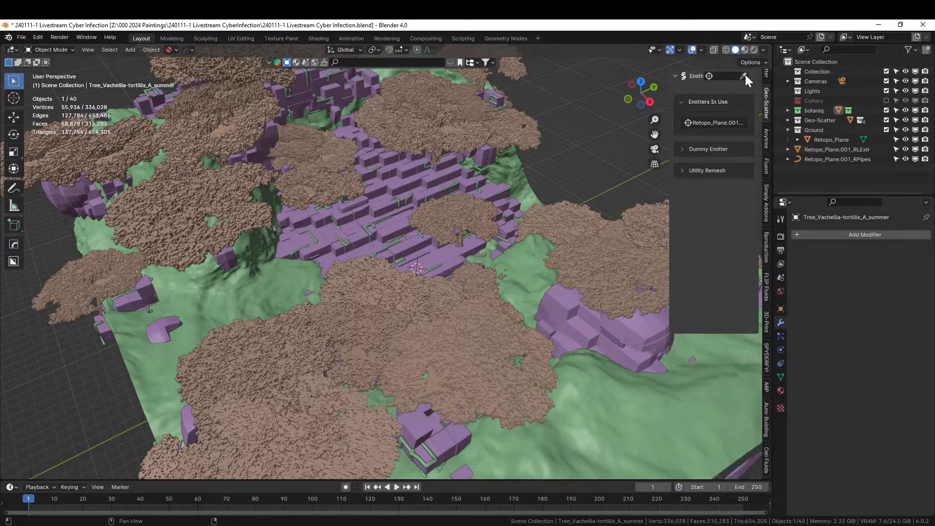
click(625, 408)
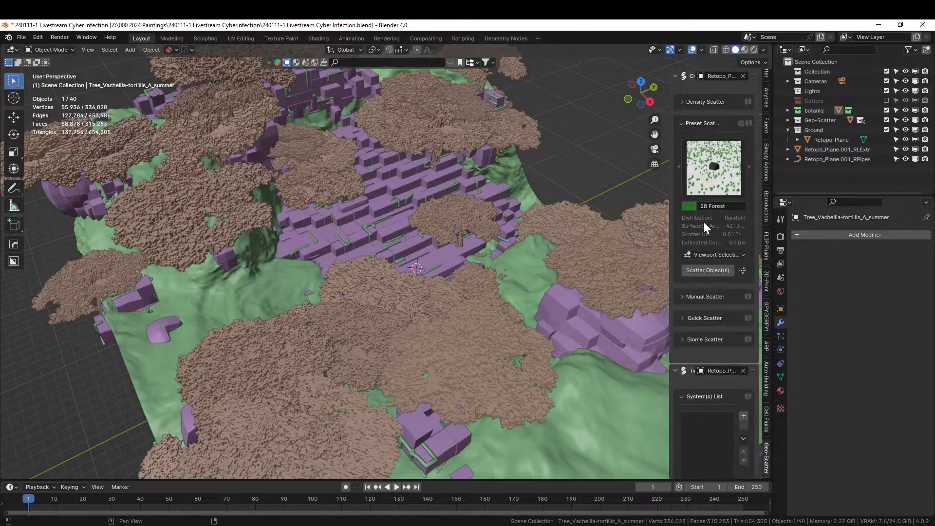
Step: Scatter the Dry Biome 06 preset from the Geo-Scatter biome library over the terrain and close the library window
click(703, 341)
click(701, 358)
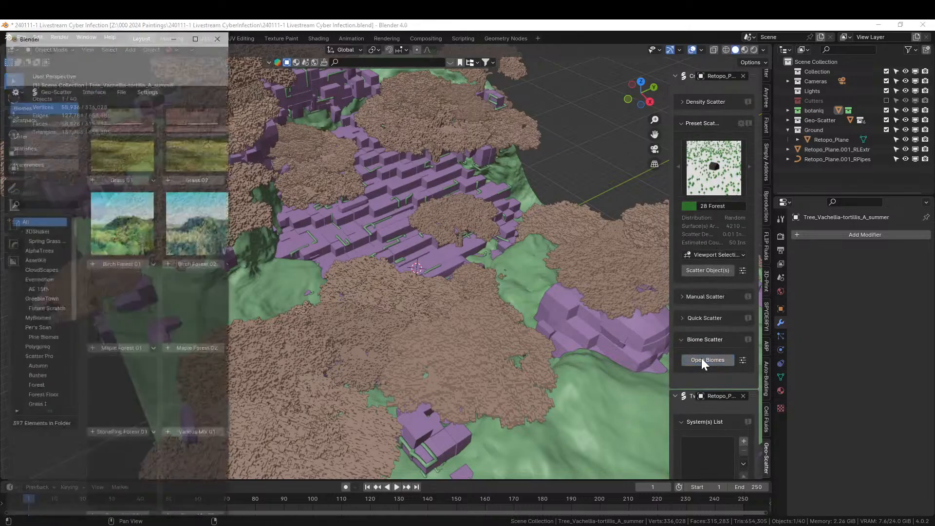
click(193, 36)
scroll(388, 331, down, 5)
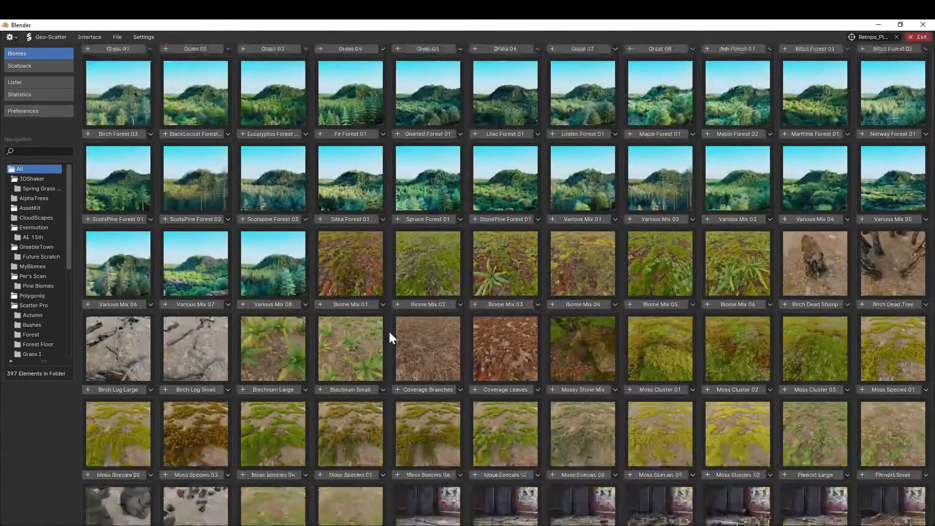
scroll(391, 340, down, 15)
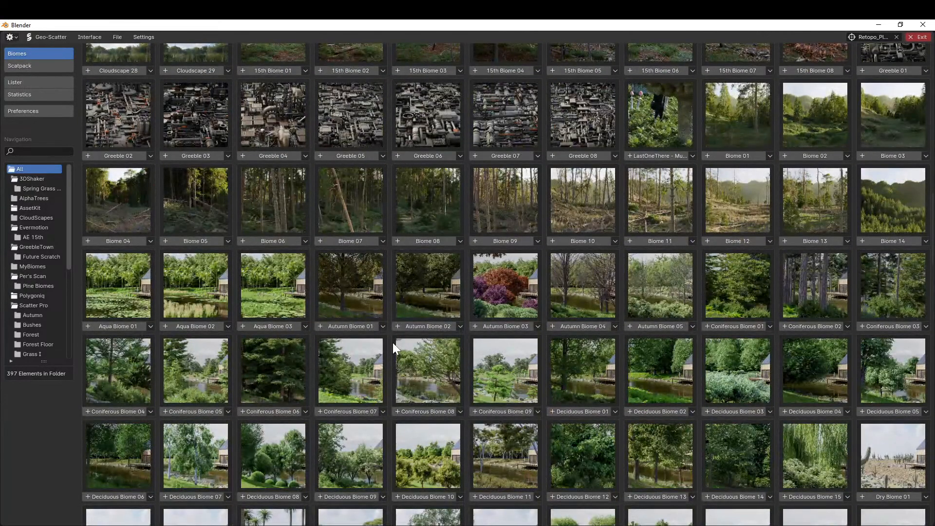
scroll(392, 343, down, 2)
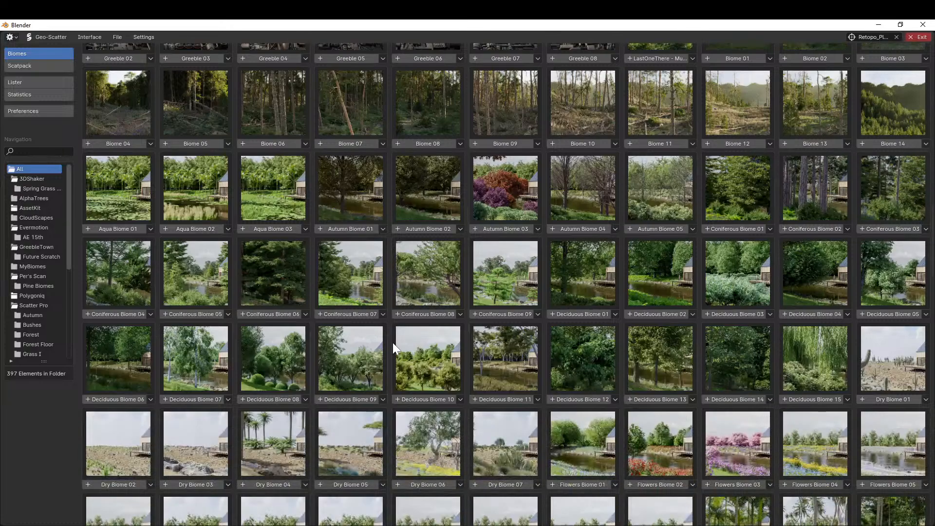
scroll(392, 343, down, 2)
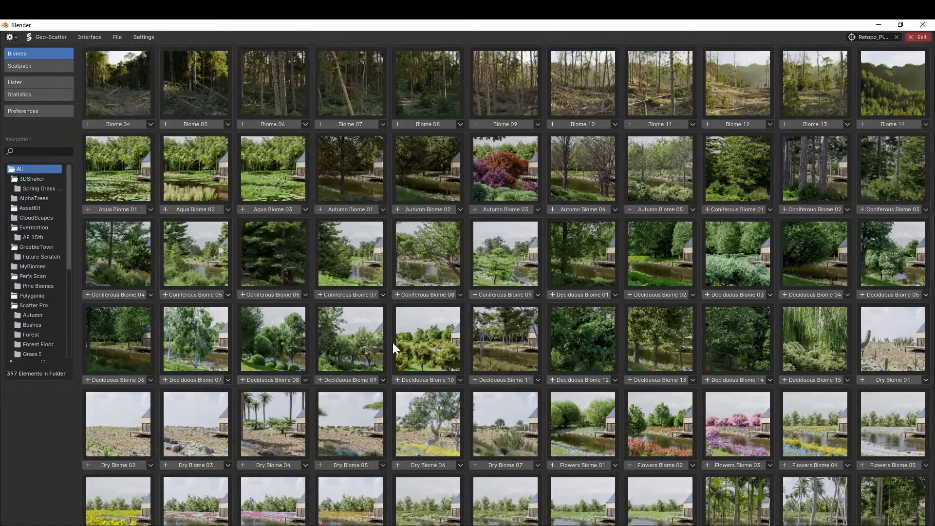
scroll(393, 343, down, 2)
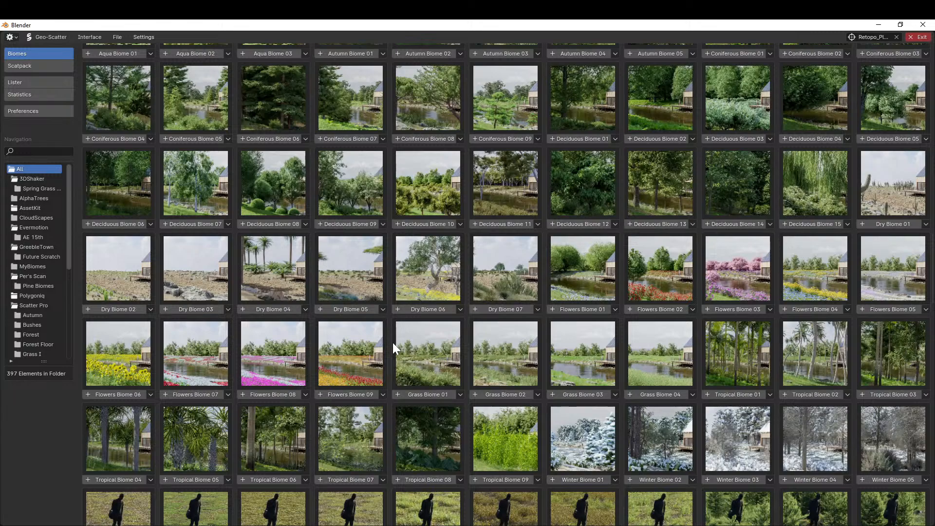
click(427, 310)
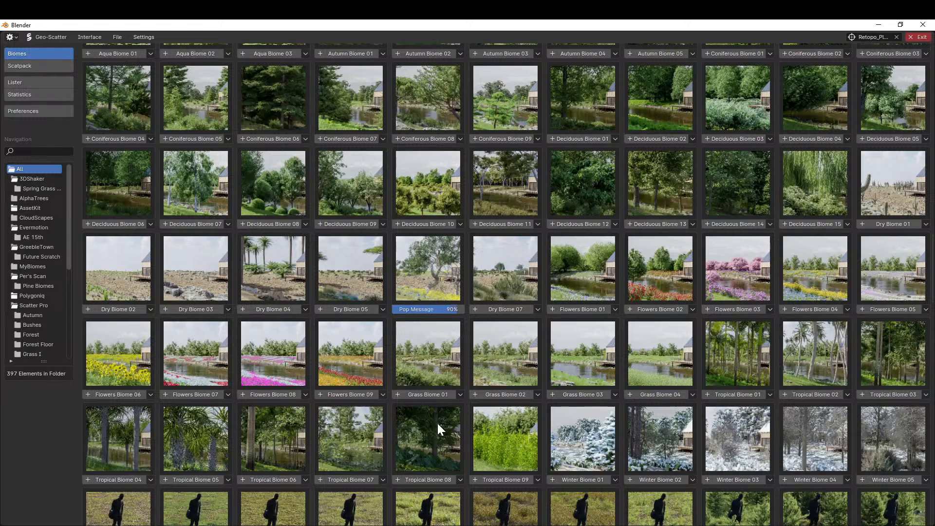
click(430, 501)
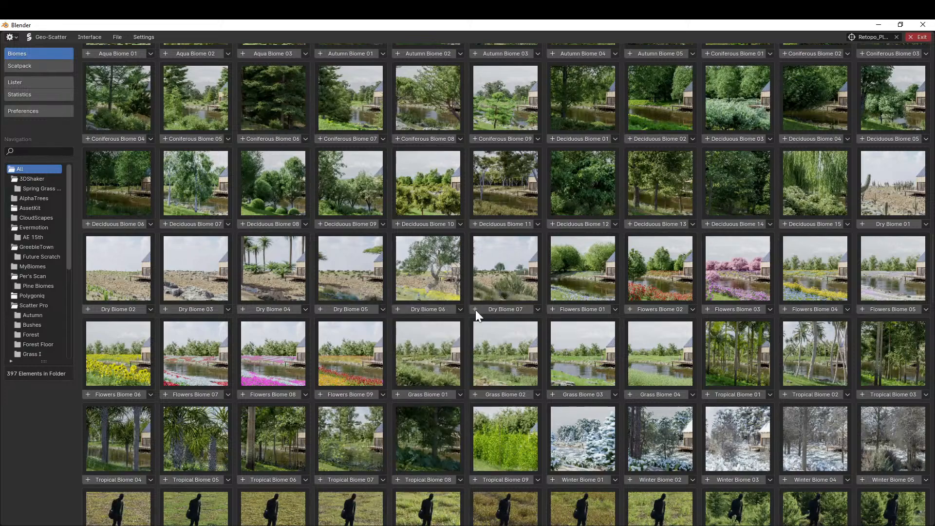
click(921, 37)
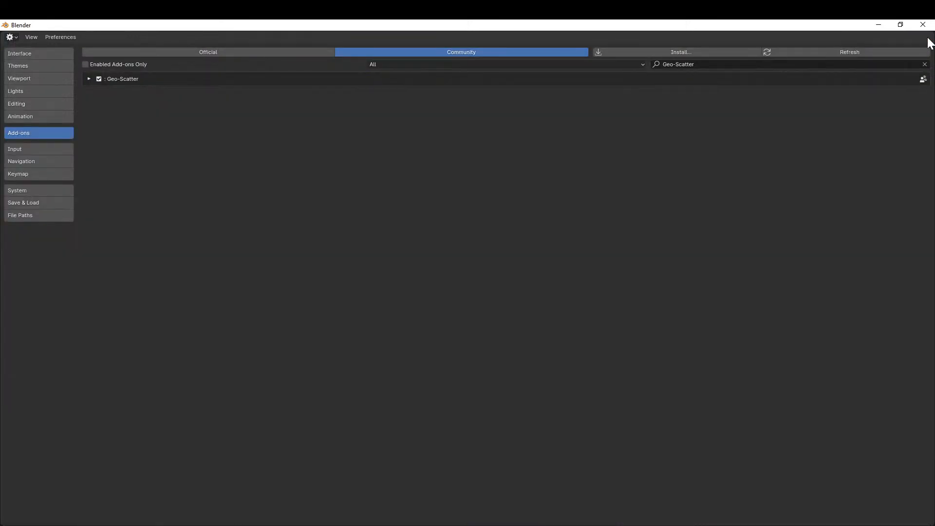
click(922, 24)
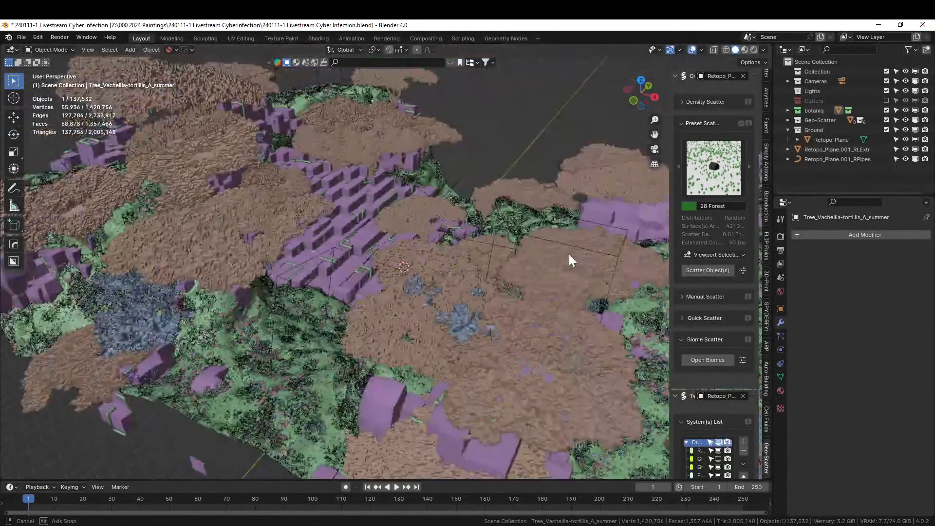
Step: Move the purple extruded panel object into a new collection named Infection
middle_drag(569, 255, 439, 280)
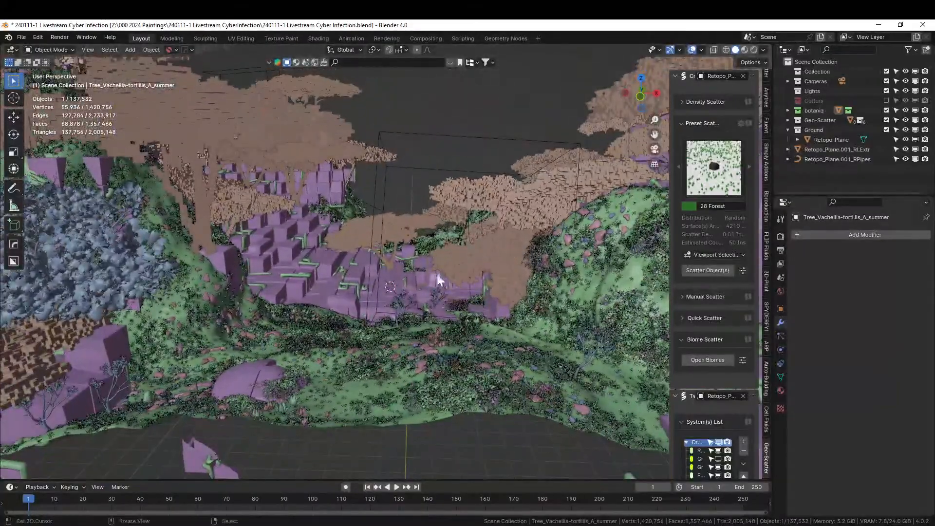
click(290, 290)
key(m)
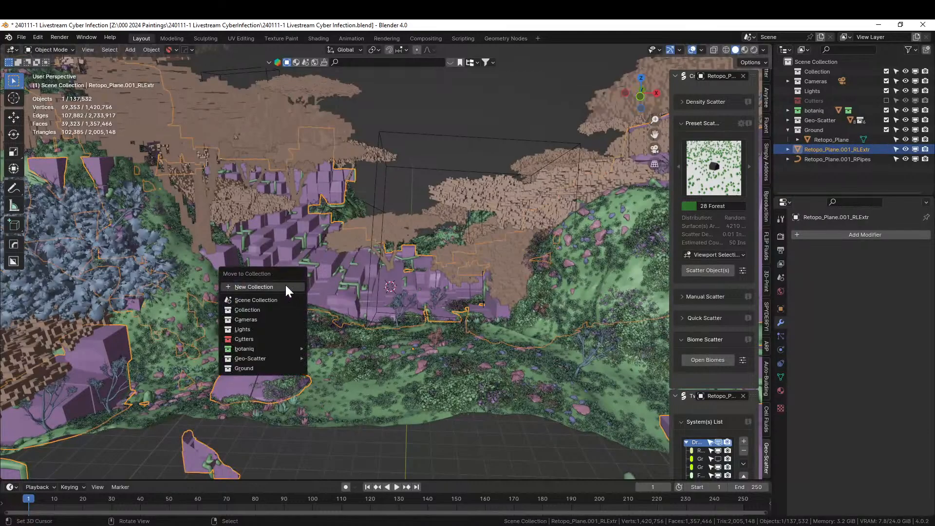
click(285, 285)
text(Infection)
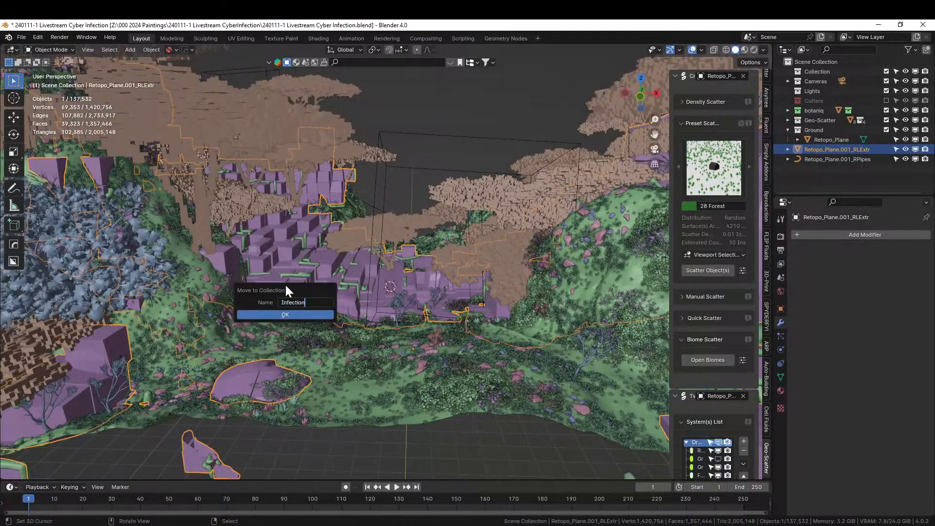
key(Return)
Step: Enable Upward-Obstruction group culling for the Dry Biome 06 scatter, using the Infection collection as the obstruction
scroll(712, 390, down, 8)
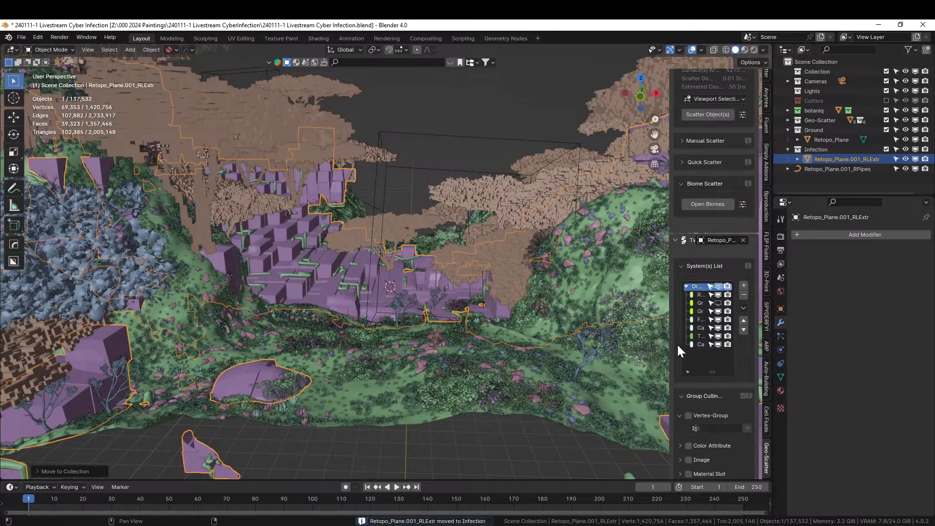
drag(670, 328, 591, 329)
scroll(682, 387, down, 3)
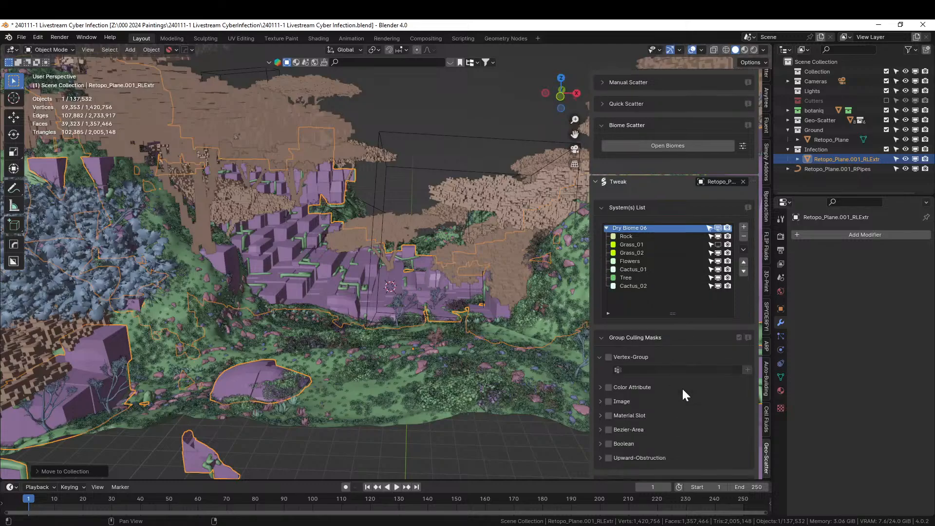
click(599, 457)
click(619, 469)
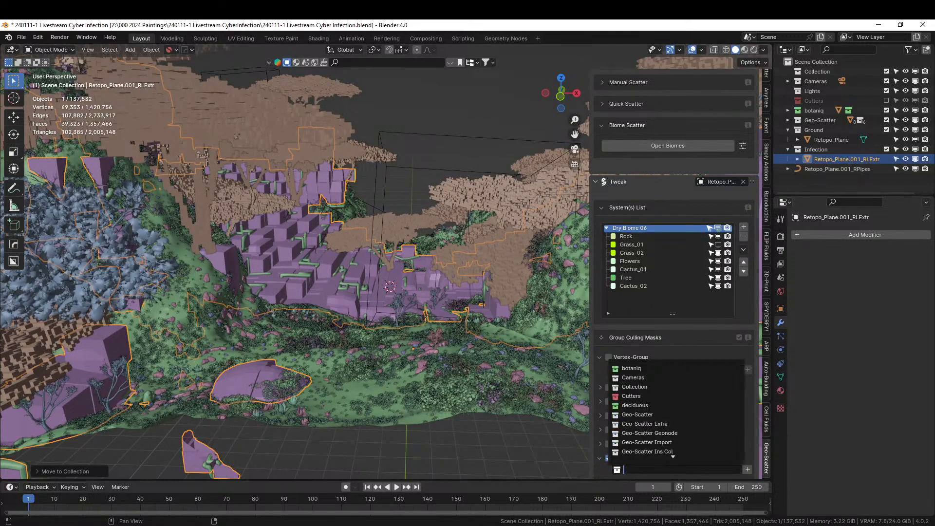
text(infe)
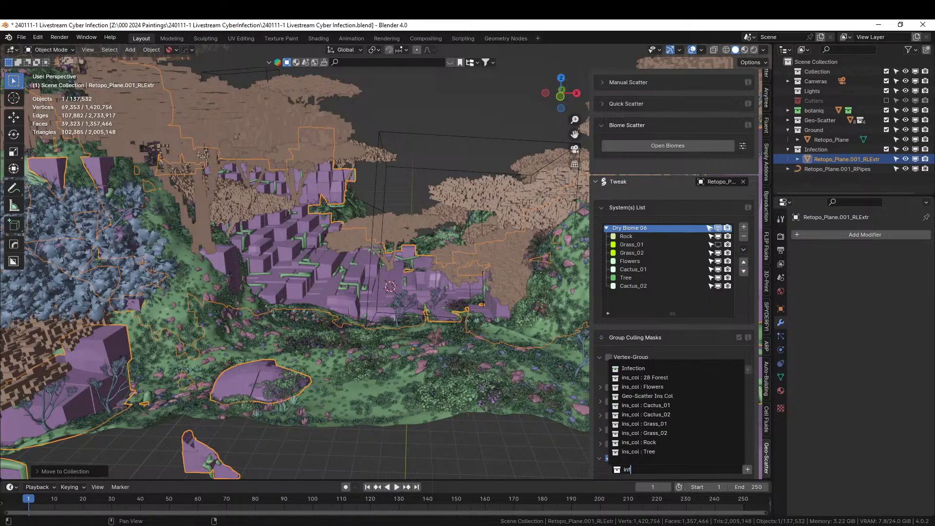
click(615, 368)
middle_drag(444, 363, 427, 395)
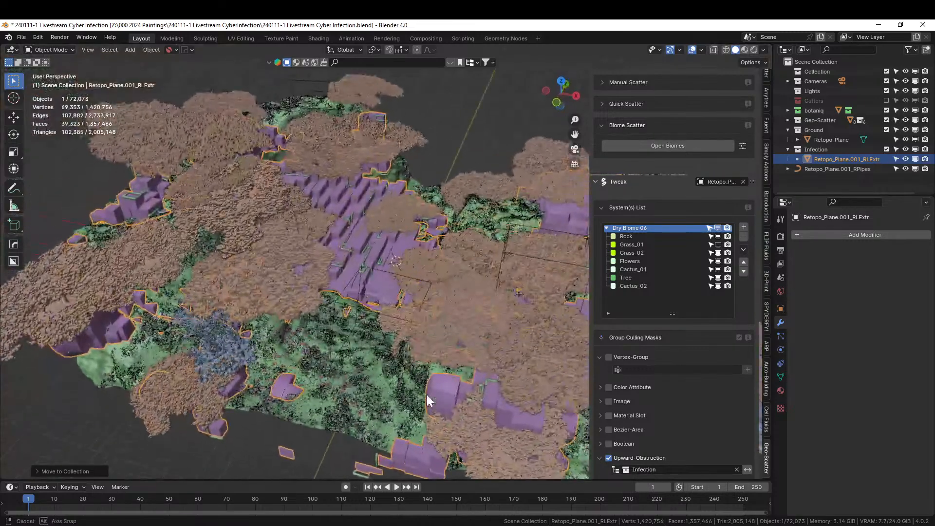
Step: Display the biome's Tree scatter system as placeholders in the viewport
click(621, 276)
scroll(676, 423, down, 8)
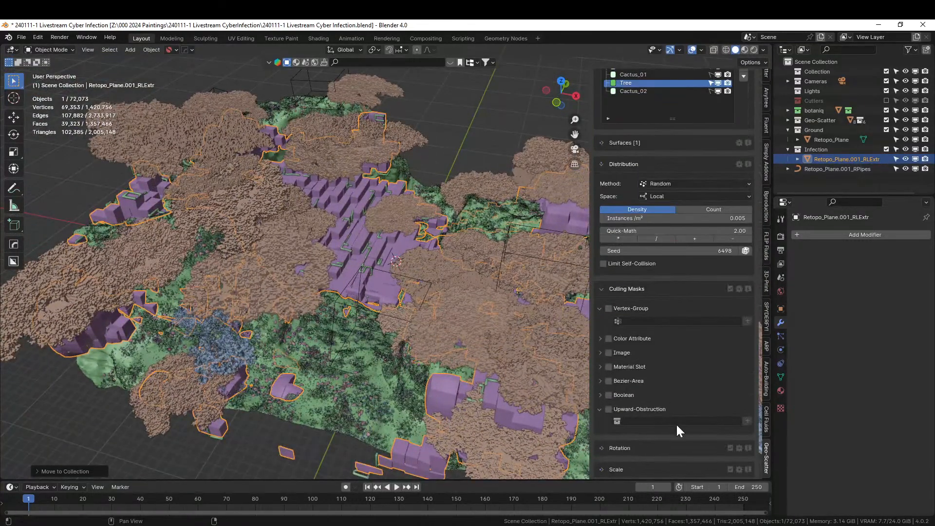
scroll(675, 423, down, 8)
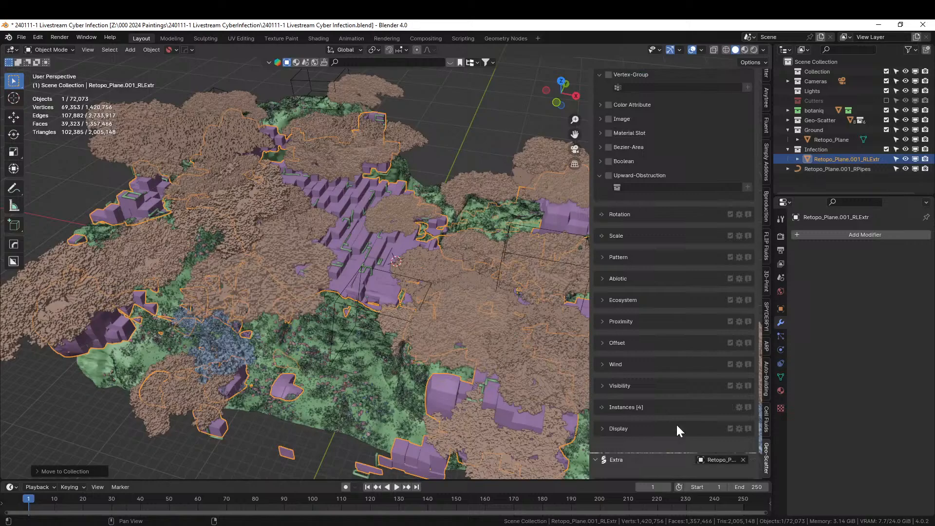
click(600, 427)
click(609, 447)
middle_drag(424, 366, 393, 347)
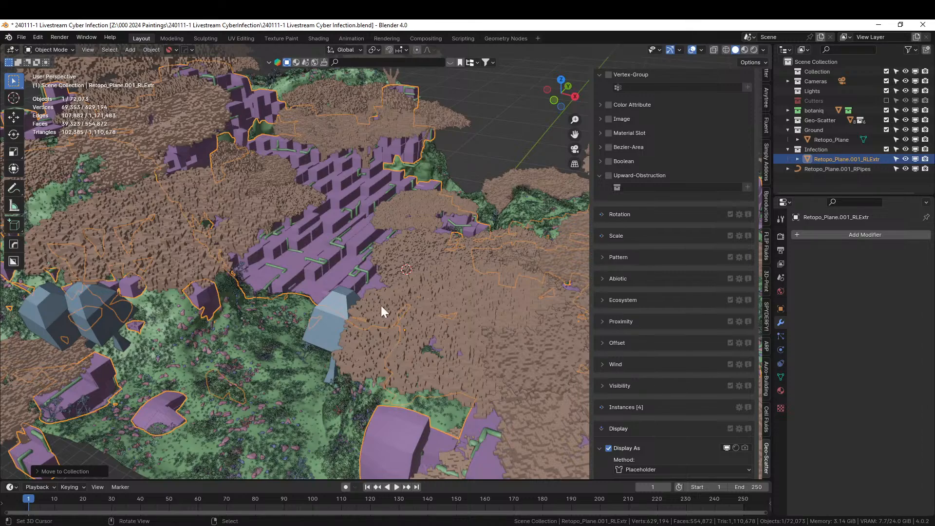
Step: Look over the scattered terrain from several angles and save the scene file
scroll(364, 293, down, 4)
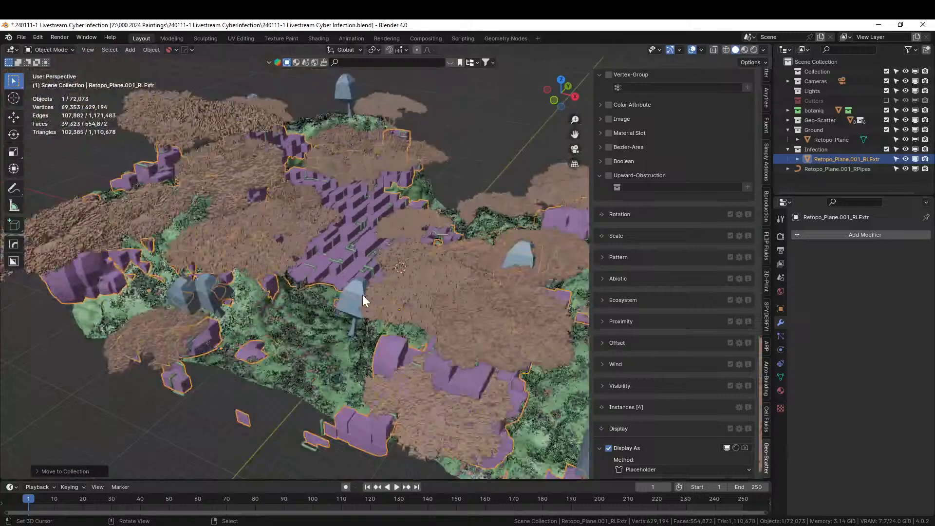
middle_drag(362, 294, 382, 291)
scroll(376, 273, up, 2)
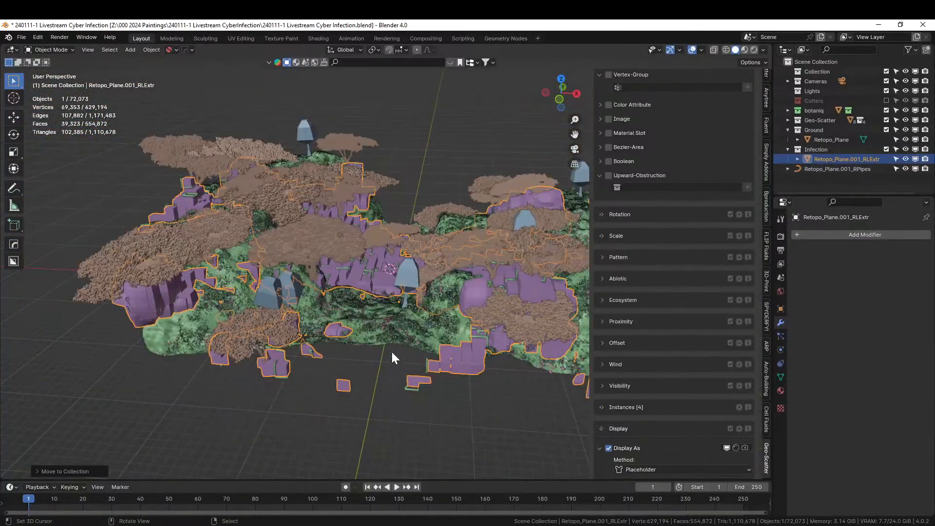
scroll(380, 367, up, 8)
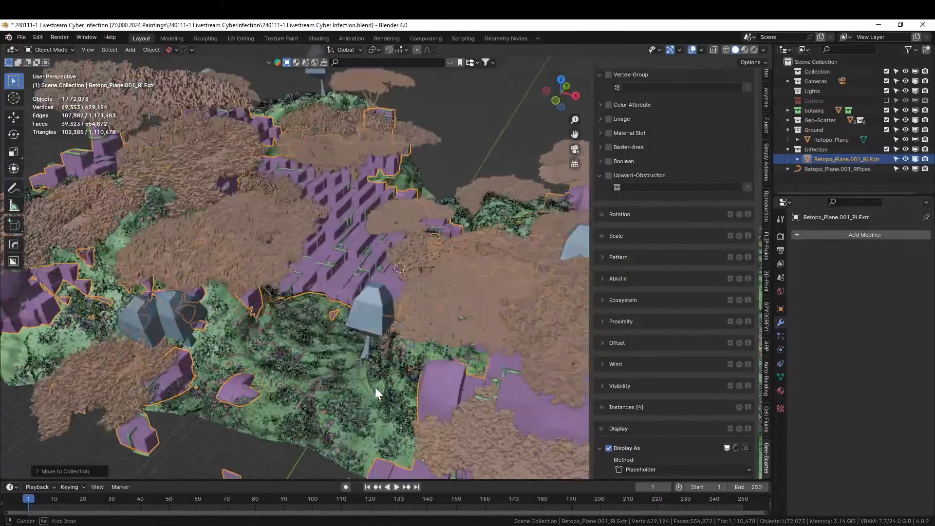
middle_drag(404, 373, 367, 390)
key(ctrl+s)
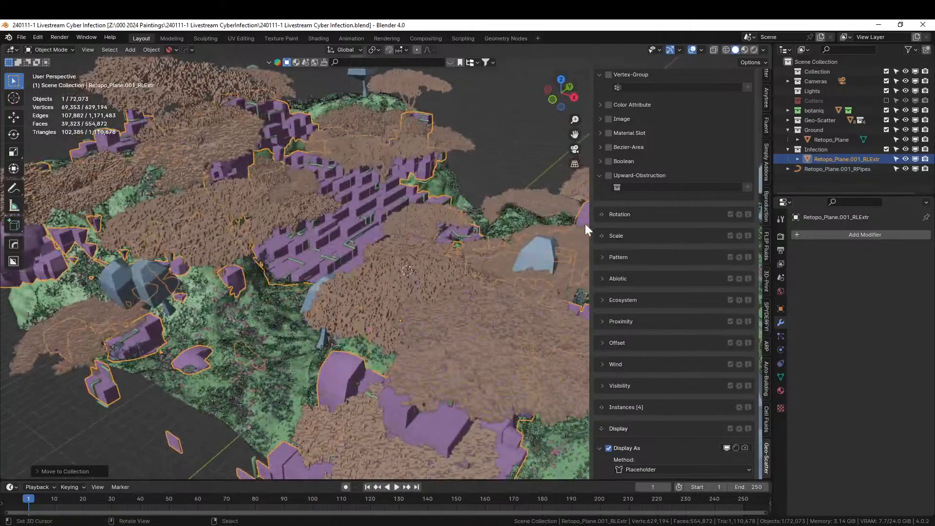
Step: Scale down the original Vachellia tree beside the terrain and apply its transform
middle_drag(421, 279, 443, 299)
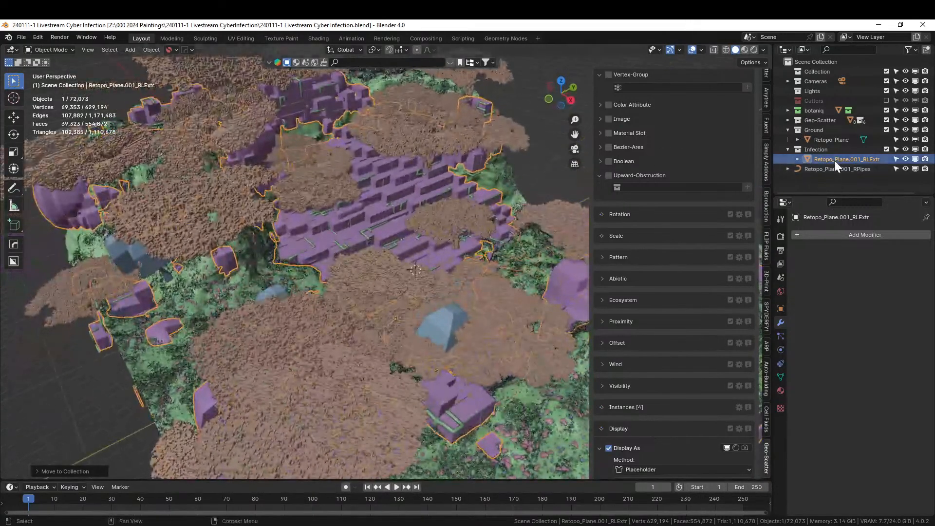
scroll(477, 207, down, 6)
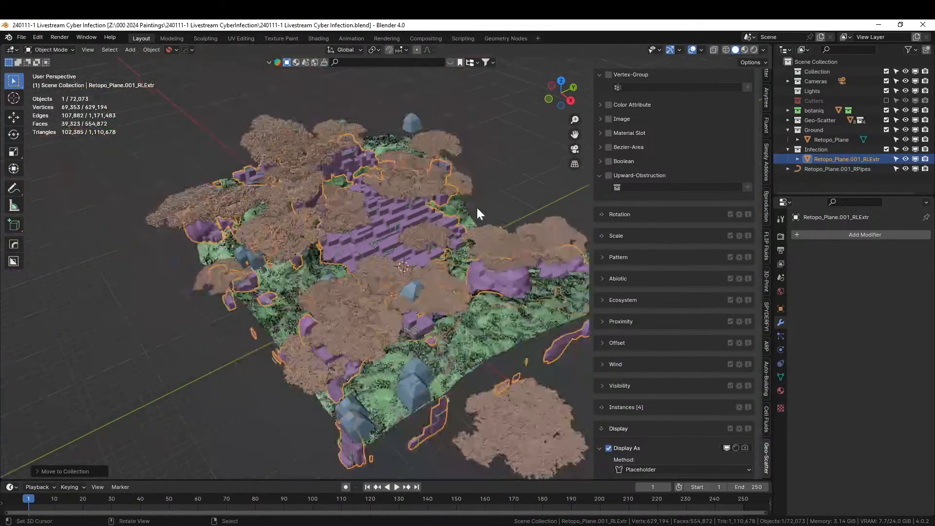
click(508, 385)
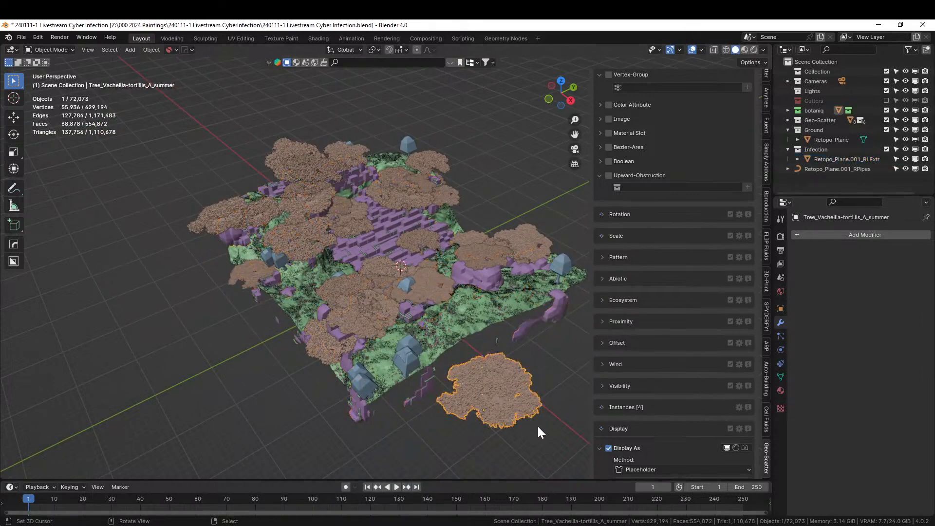
key(s)
click(520, 421)
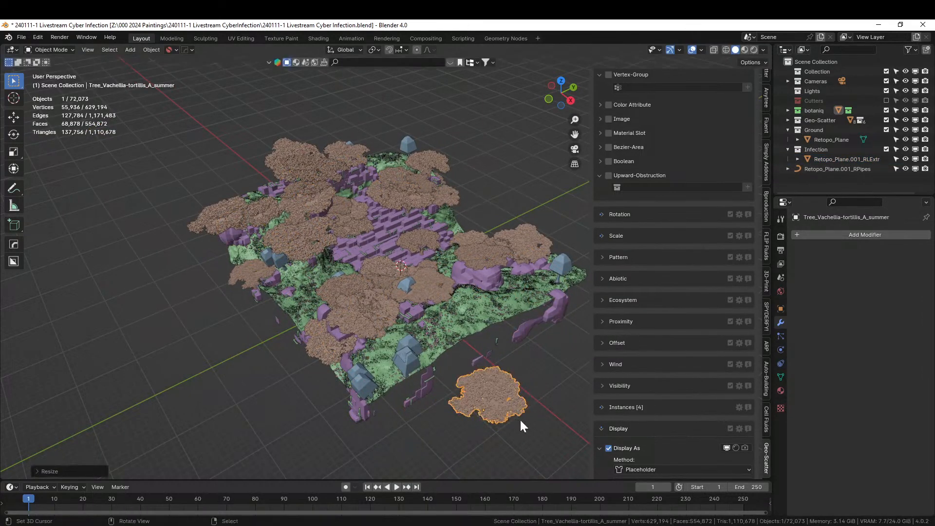
key(ctrl+a)
click(520, 422)
Step: Inspect the scattered terrain in rendered viewport shading and return to solid shading
middle_drag(520, 422, 329, 367)
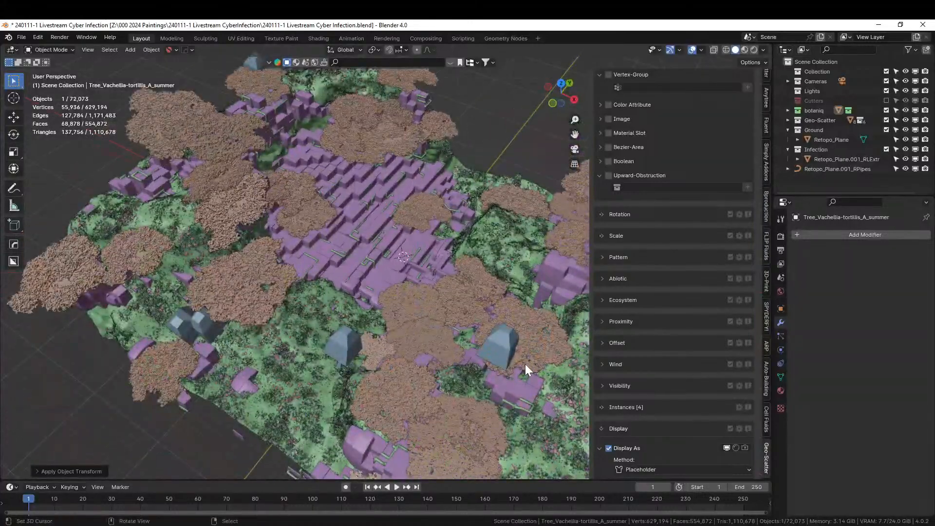
scroll(522, 361, down, 5)
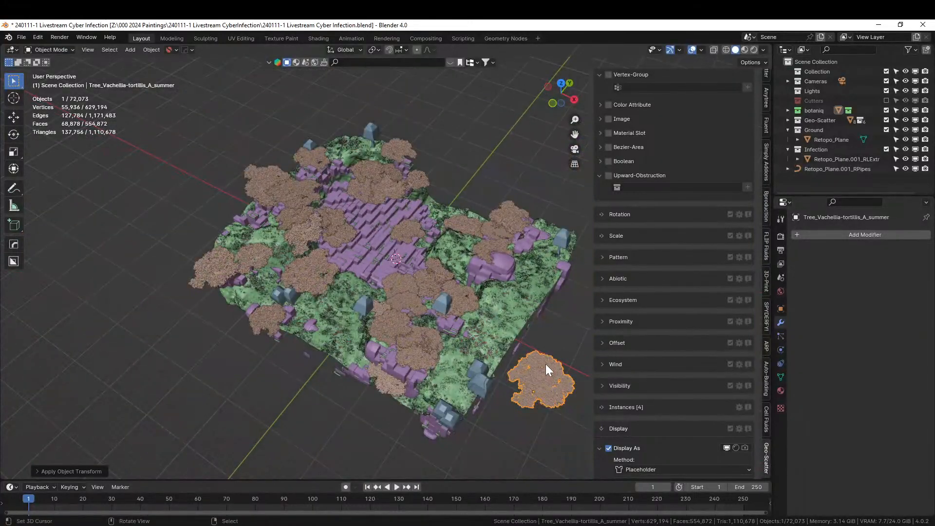
middle_drag(545, 370, 542, 329)
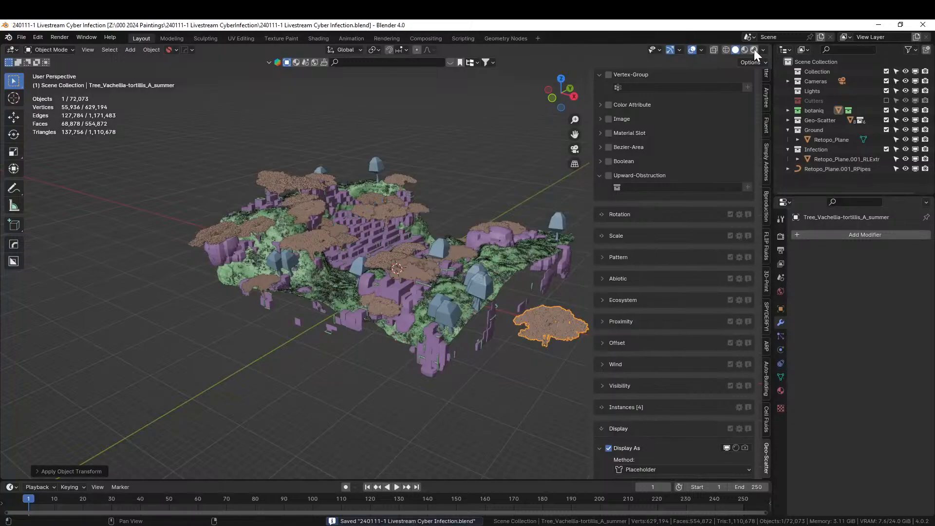
key(shift+z)
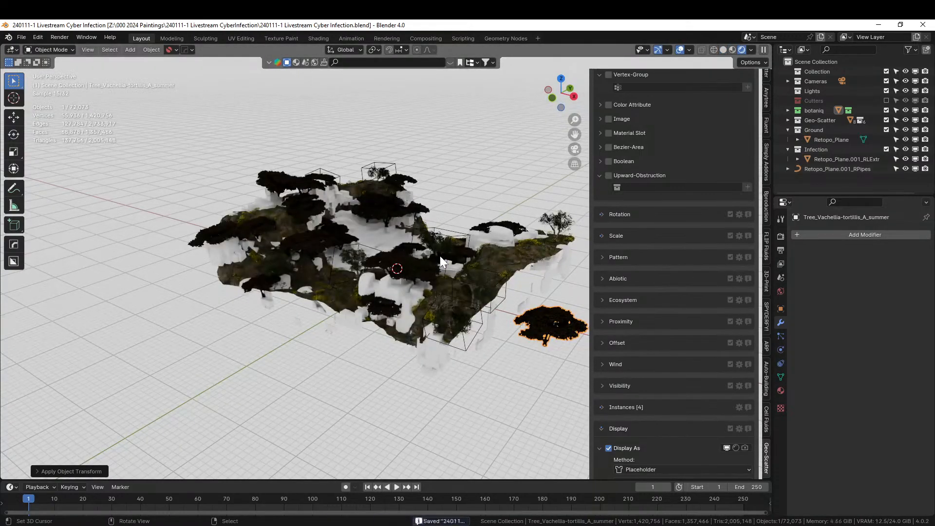
middle_drag(439, 256, 339, 308)
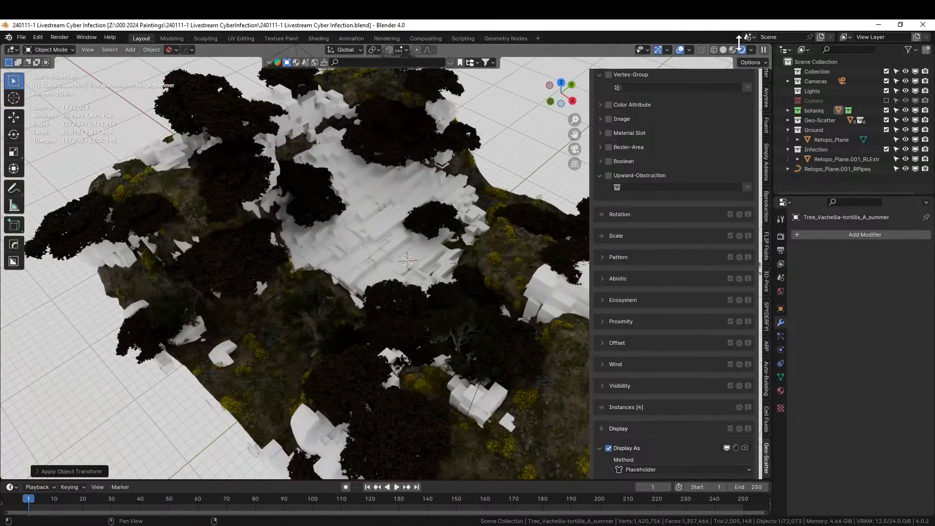
click(723, 50)
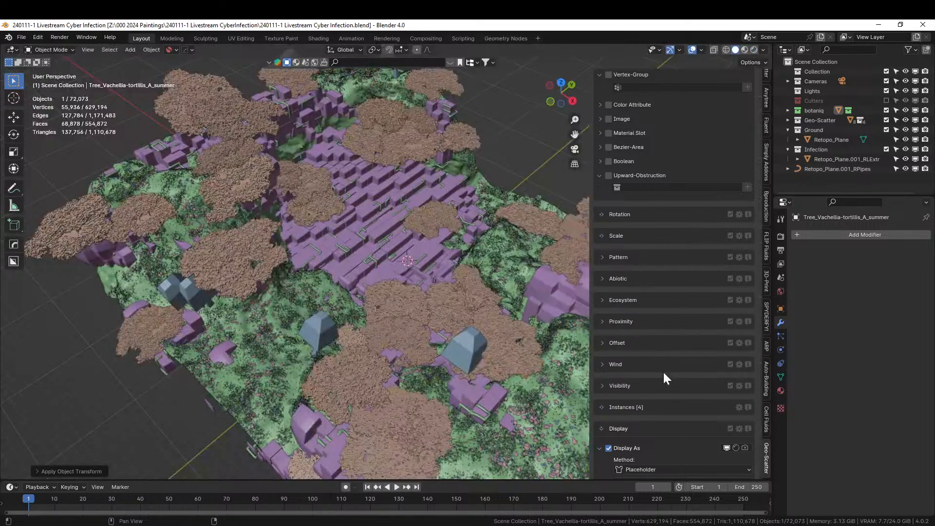
Step: Try doubling the biome Tree system's scatter density up to 0.020 instances per m², and halve it to 0.010
scroll(663, 390, up, 15)
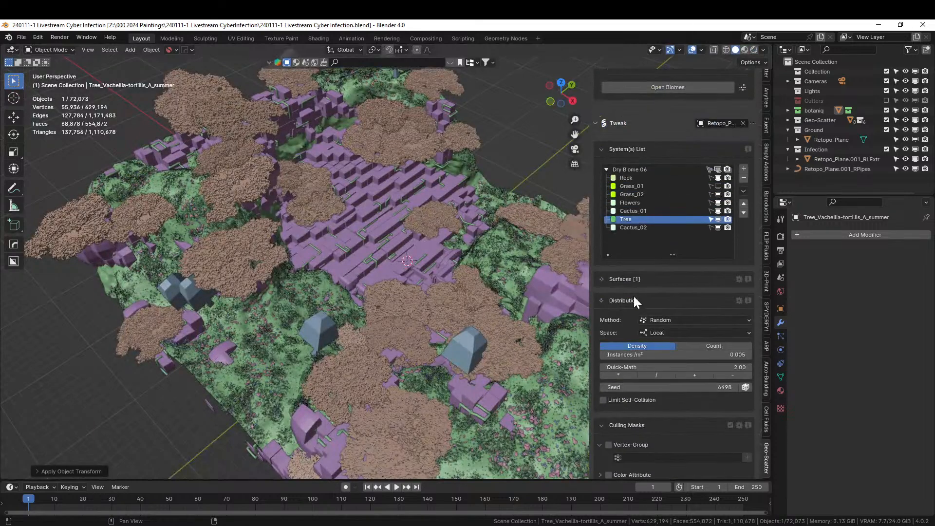
click(619, 374)
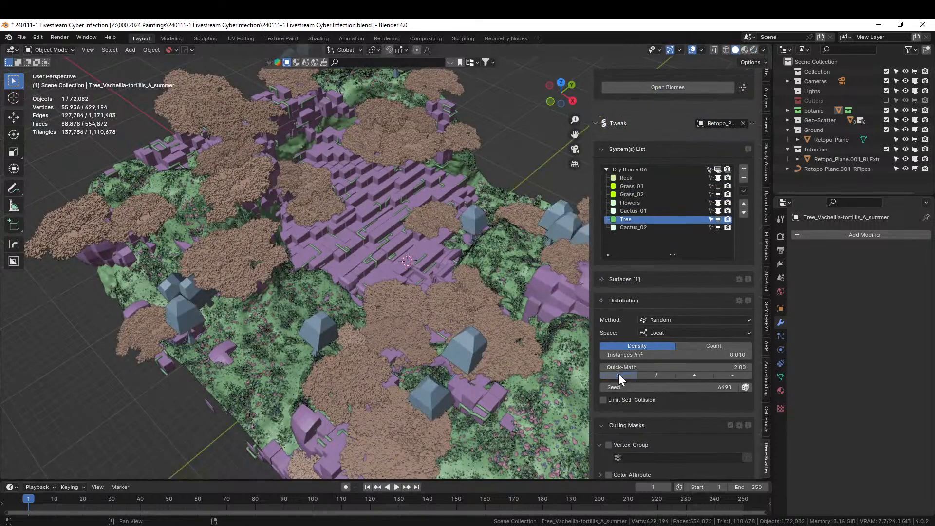
click(618, 375)
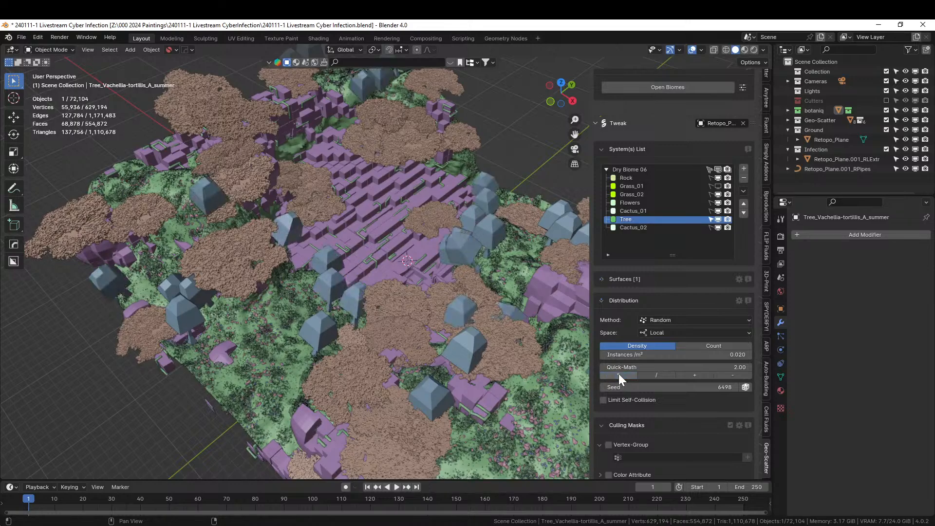
middle_drag(378, 287, 406, 268)
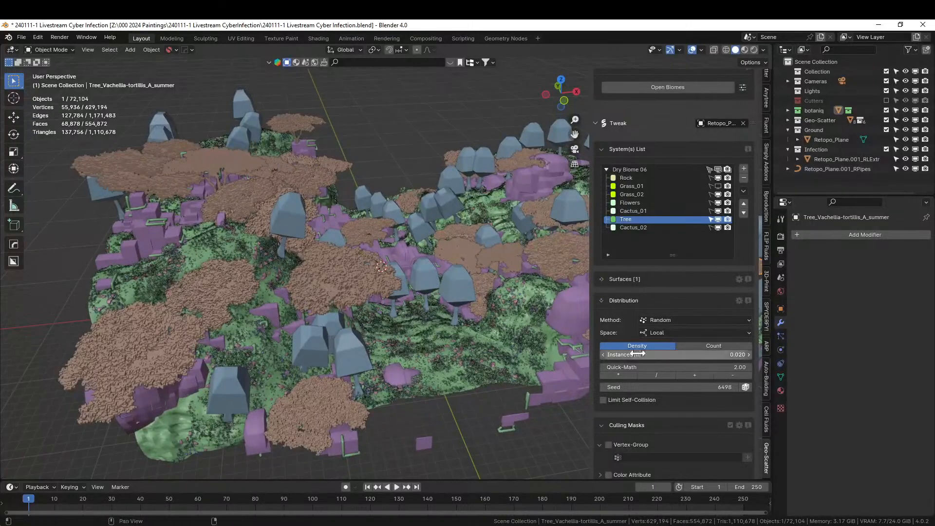
click(656, 375)
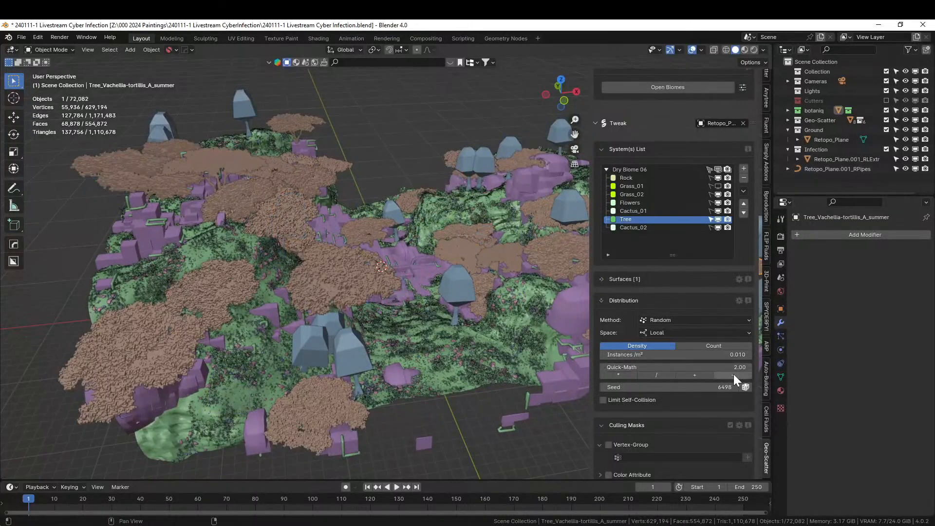
Step: Set the Tree system's scatter density to 0.006 instances per m² and double it to 0.012
click(737, 354)
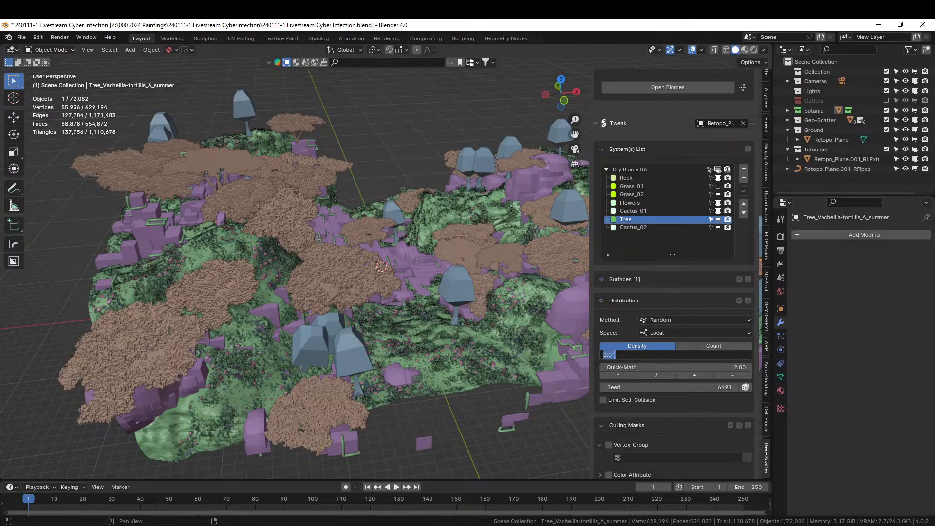
text(.006)
key(Return)
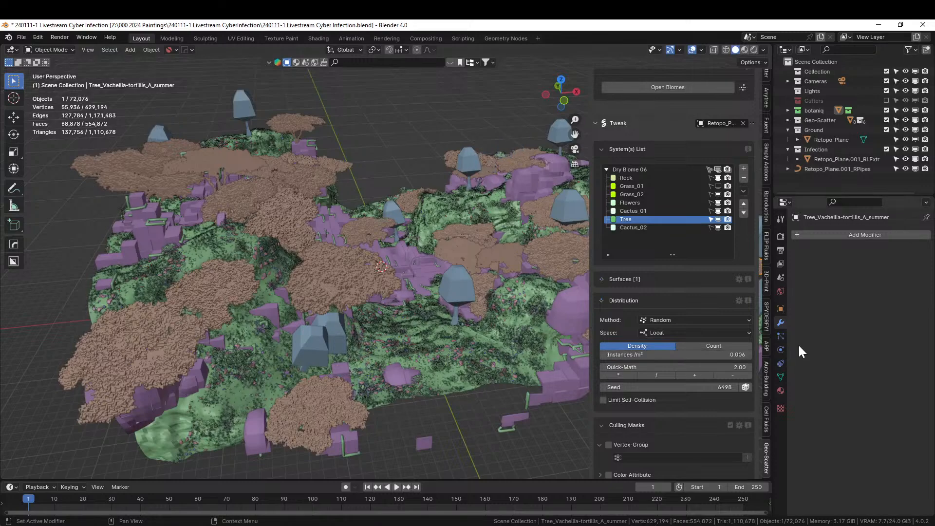
click(721, 354)
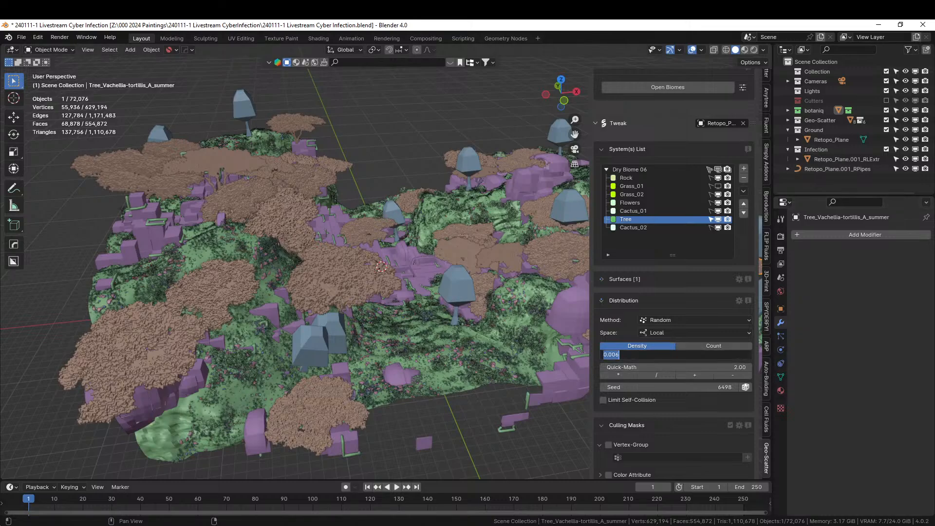
click(616, 376)
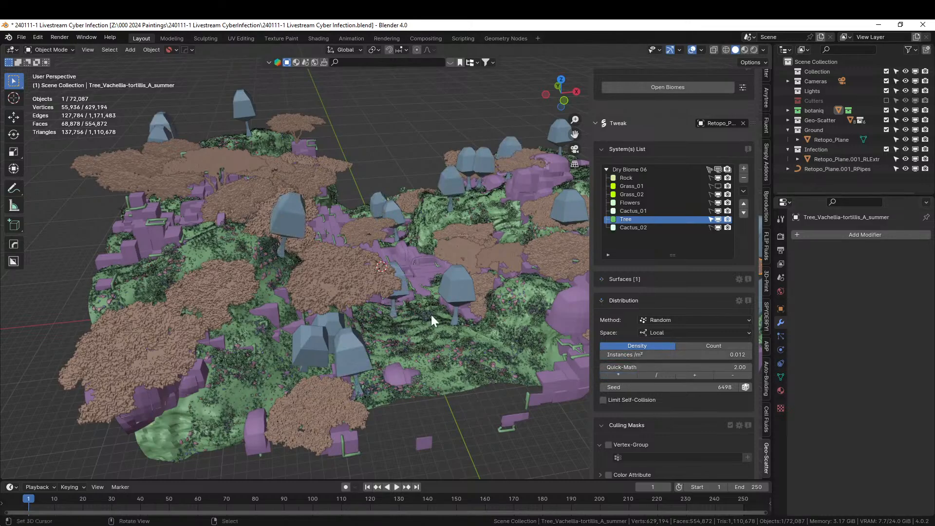
middle_drag(431, 315, 360, 303)
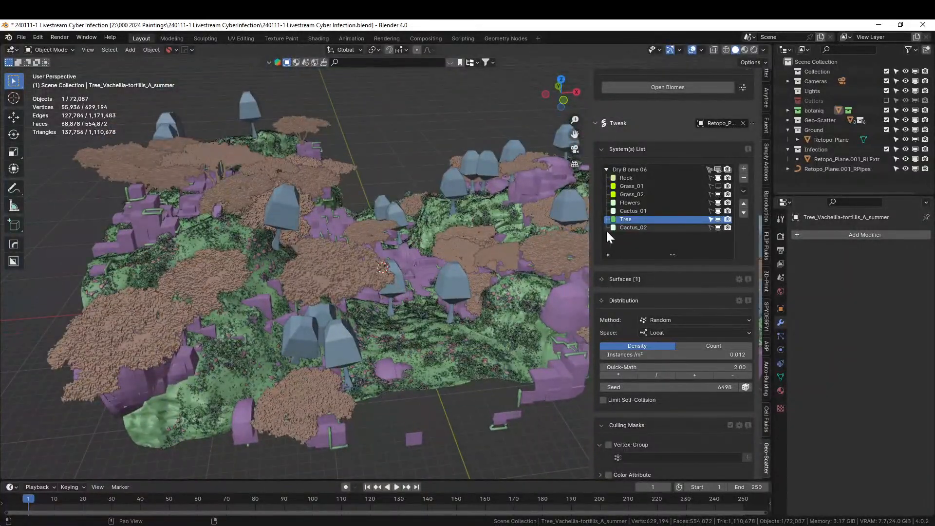
Step: Rescale the original Vachellia tree beside the terrain and apply its rotation and scale
scroll(613, 228, up, 4)
scroll(626, 225, up, 8)
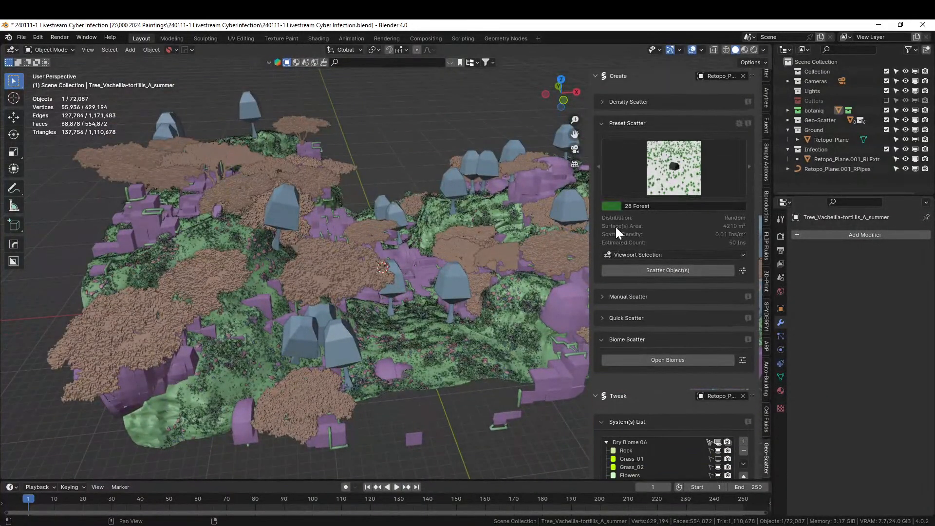
middle_drag(579, 252, 478, 258)
scroll(478, 258, down, 5)
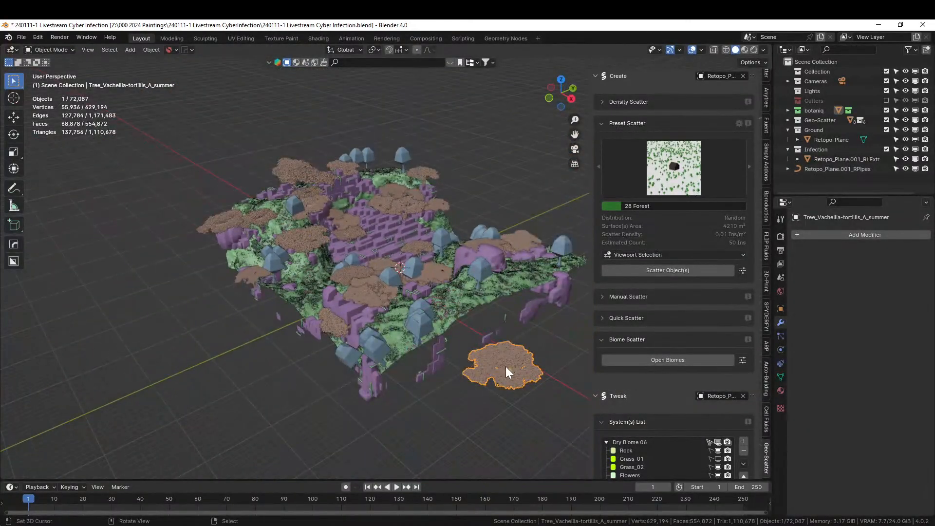
key(s)
click(523, 390)
key(ctrl+a)
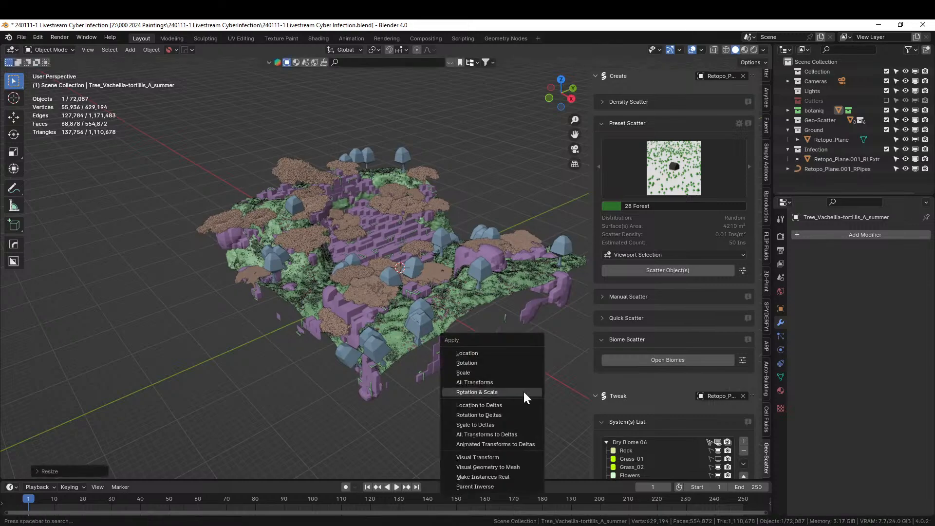
click(523, 389)
Step: Hide the dry biome's Rock and Grass_02 scatter systems in the viewport
middle_drag(541, 303, 451, 339)
scroll(506, 283, up, 4)
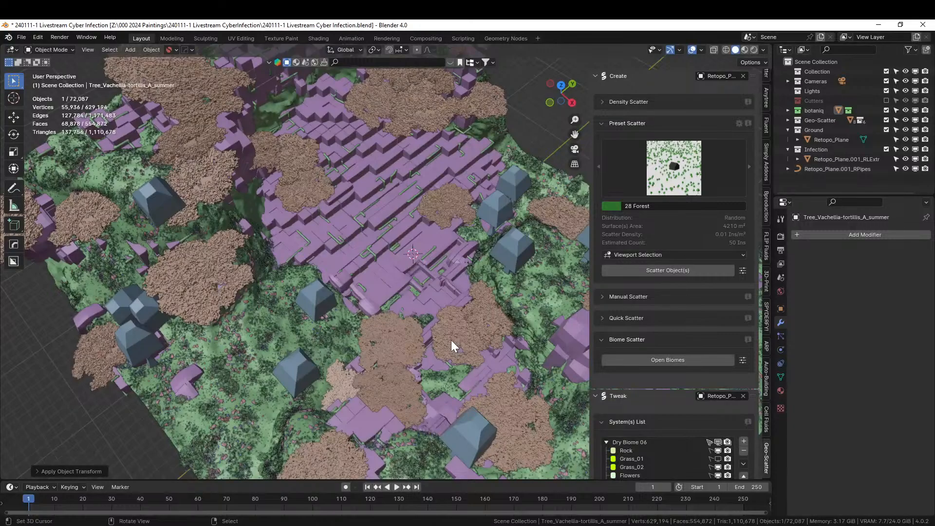
middle_drag(451, 340, 413, 283)
scroll(683, 451, down, 3)
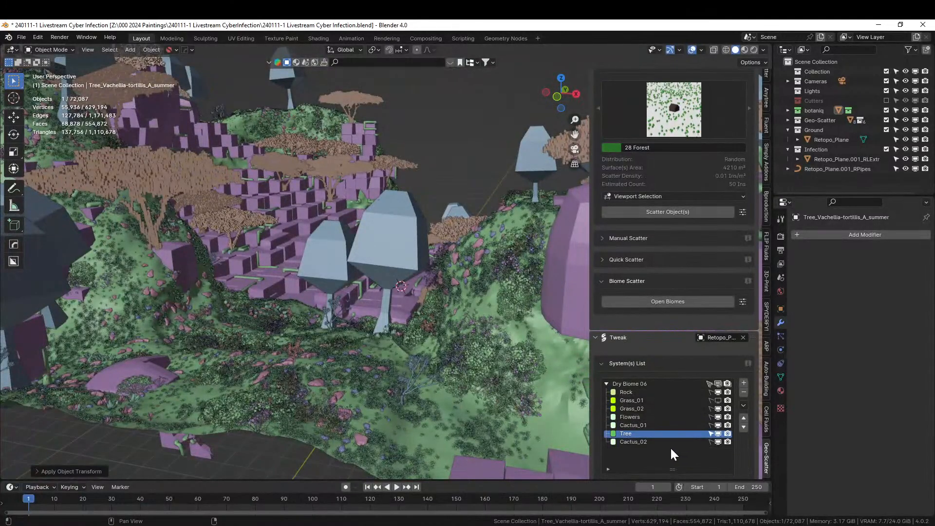
mouse_move(384, 369)
middle_down()
mouse_move(356, 366)
mouse_move(368, 361)
middle_up()
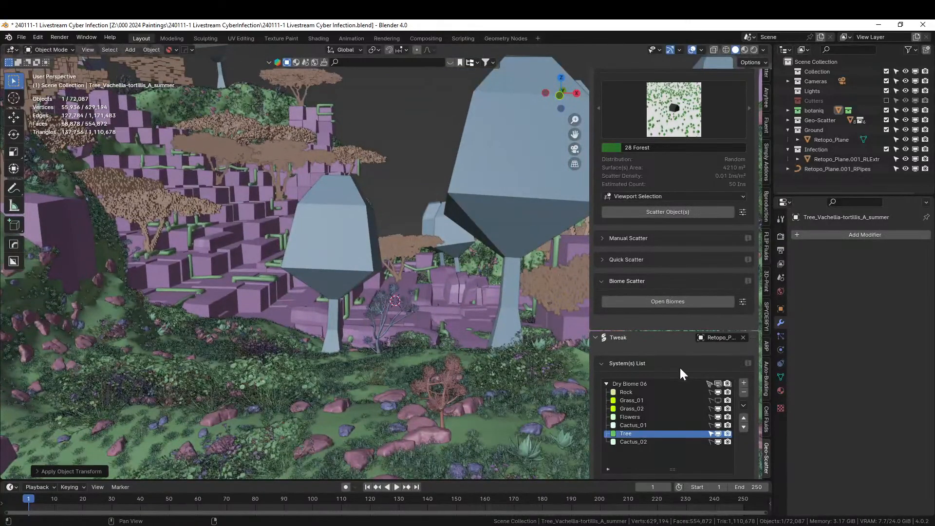
click(717, 392)
click(717, 400)
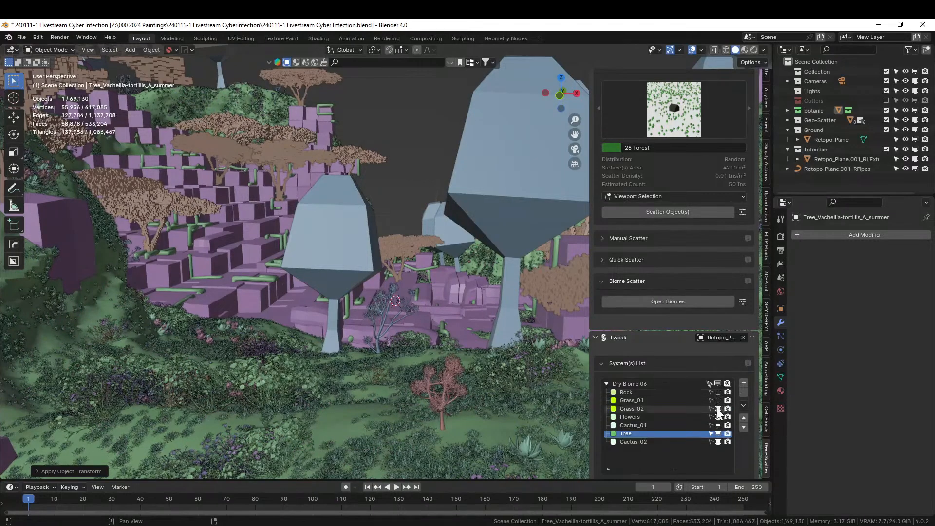
click(717, 408)
click(717, 408)
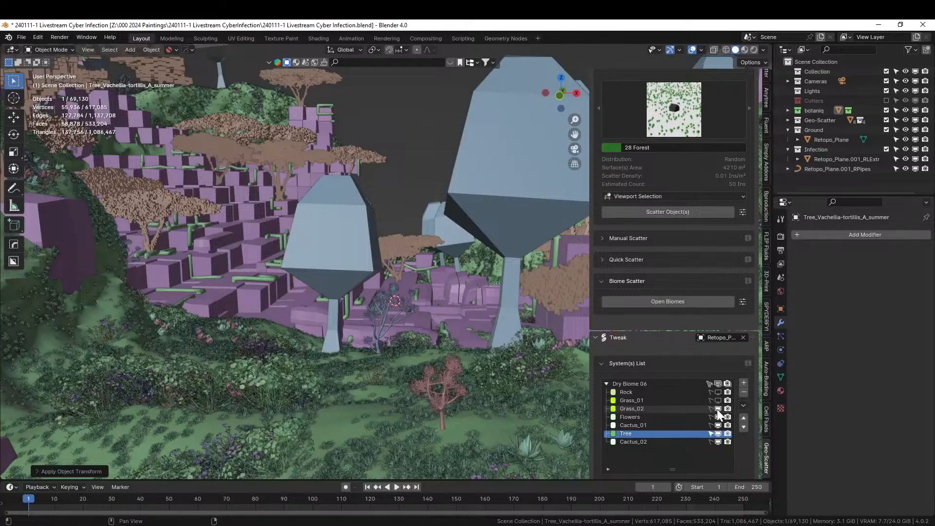
click(717, 408)
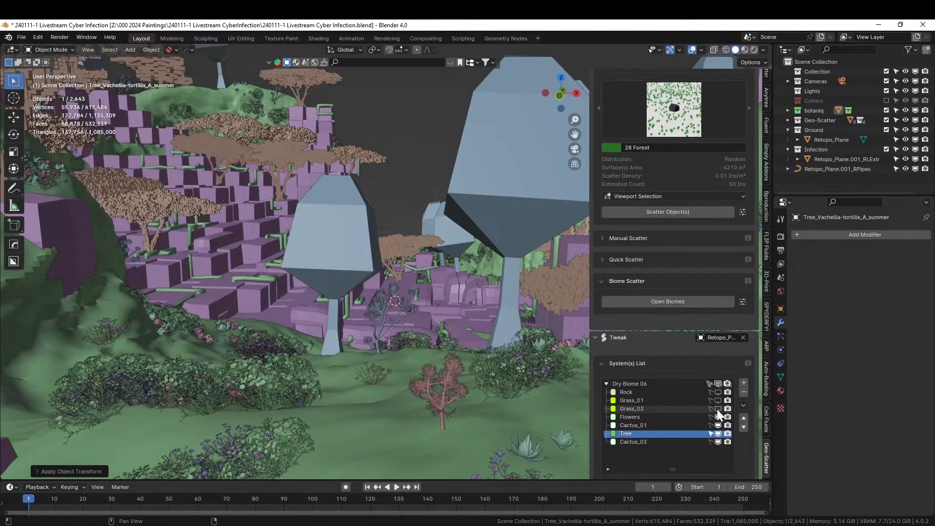
Step: Switch the Flowers, Cactus_01, Tree and Cactus_02 systems off and on in the viewport to identify the plants each one scatters
click(717, 417)
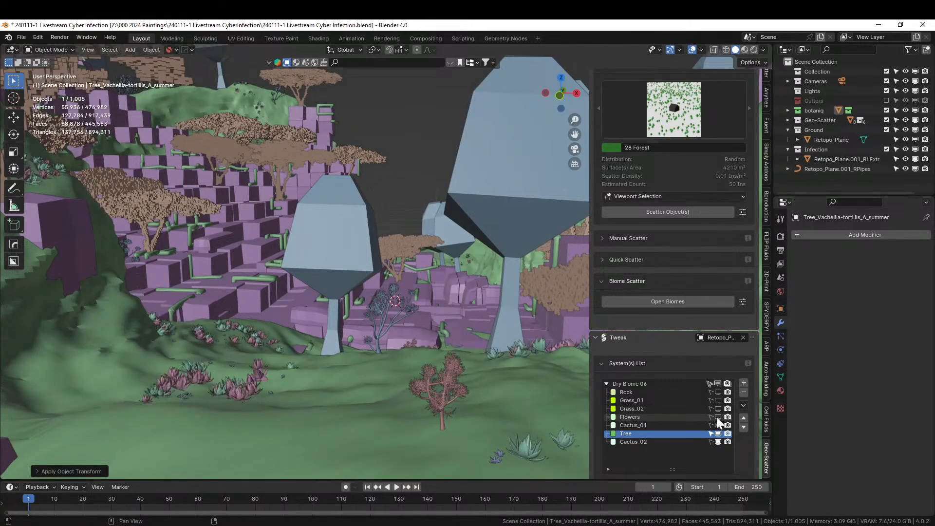
click(716, 417)
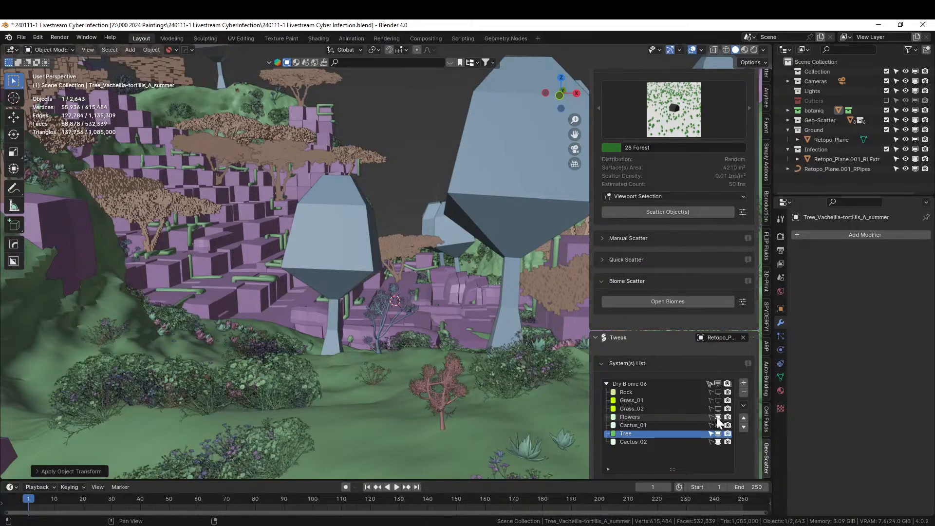
click(717, 417)
click(716, 425)
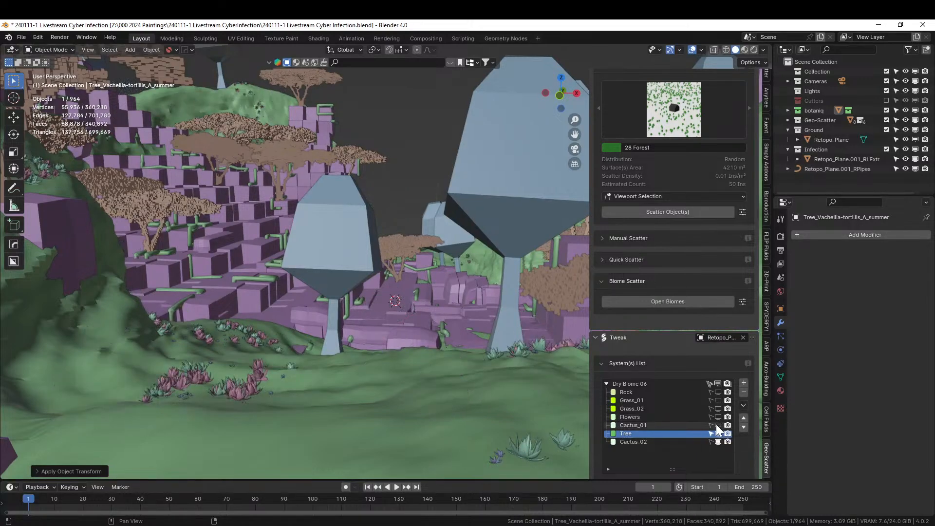
click(715, 425)
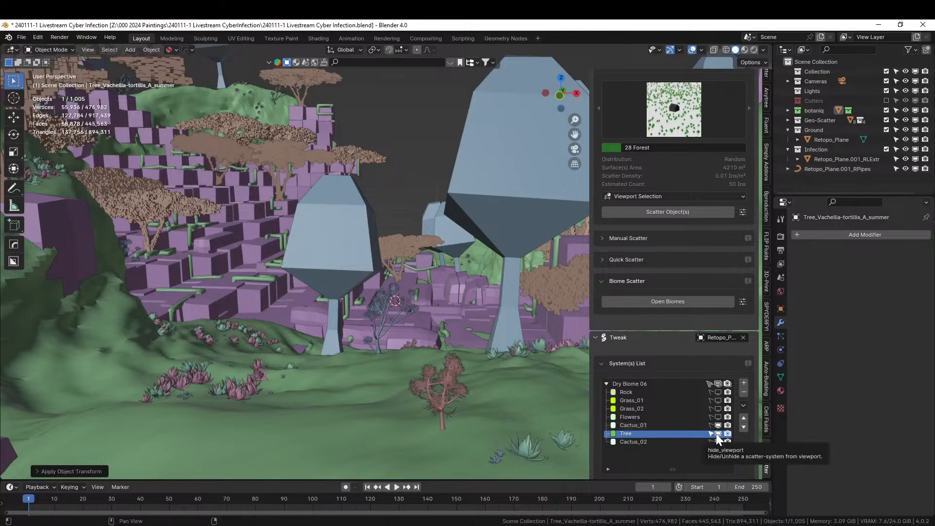
click(716, 433)
click(716, 433)
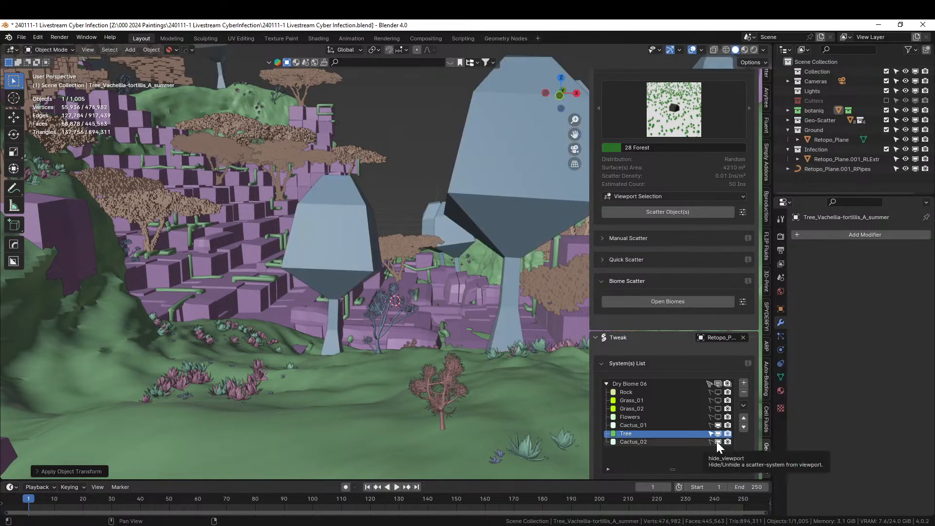
click(716, 441)
click(716, 440)
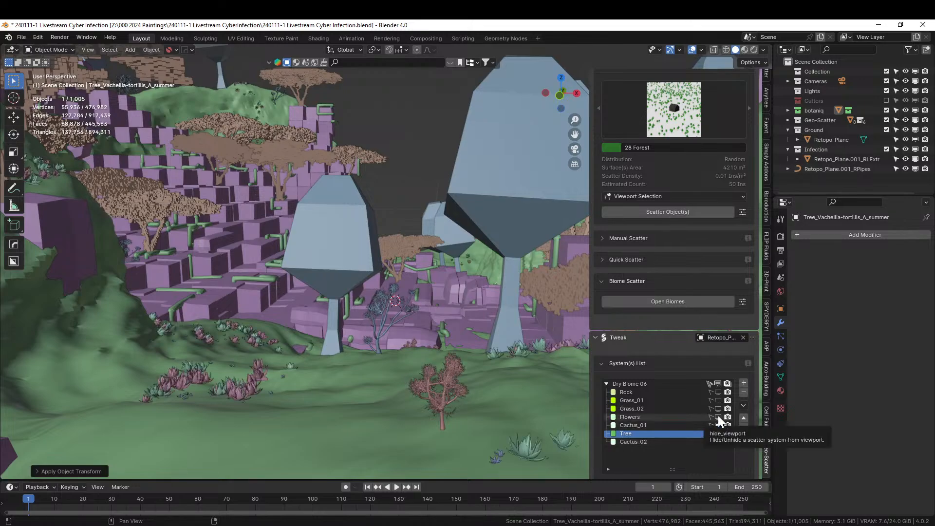
click(717, 416)
Step: Make Flowers the active scatter system, enable the Geo-Scatter Import collection and look through its imported plant objects
middle_drag(446, 282, 395, 323)
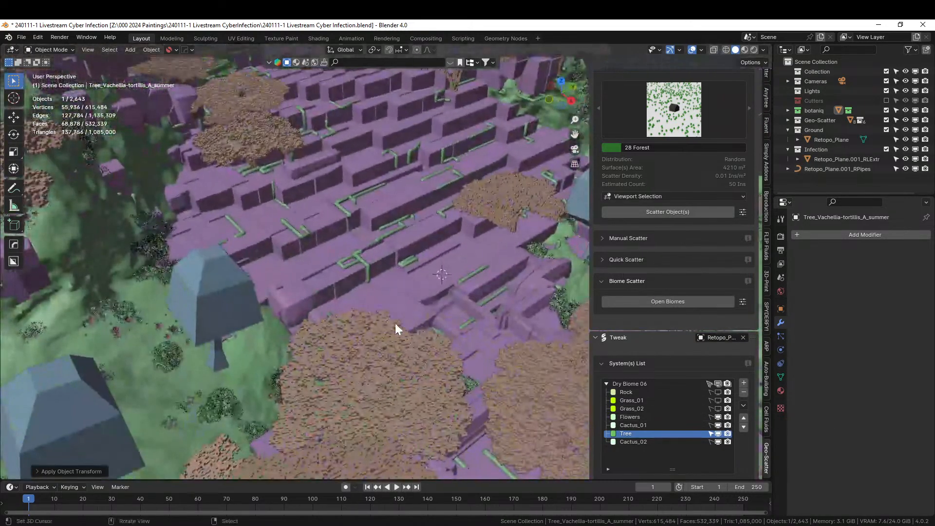
click(635, 417)
click(788, 120)
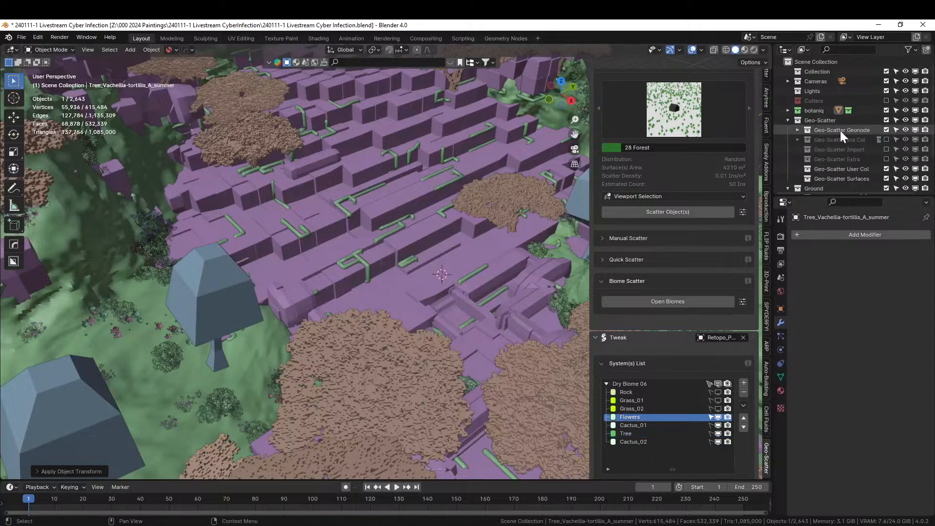
scroll(840, 131, down, 2)
click(886, 107)
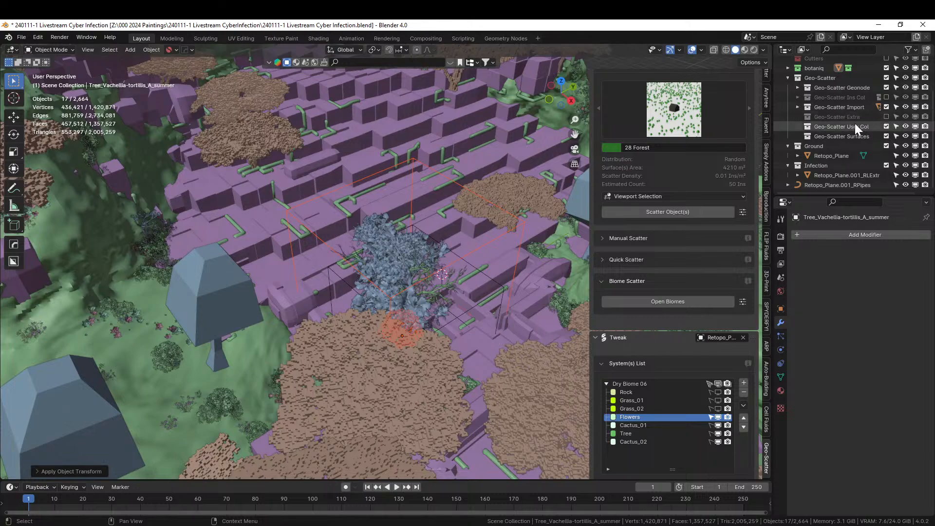
click(796, 106)
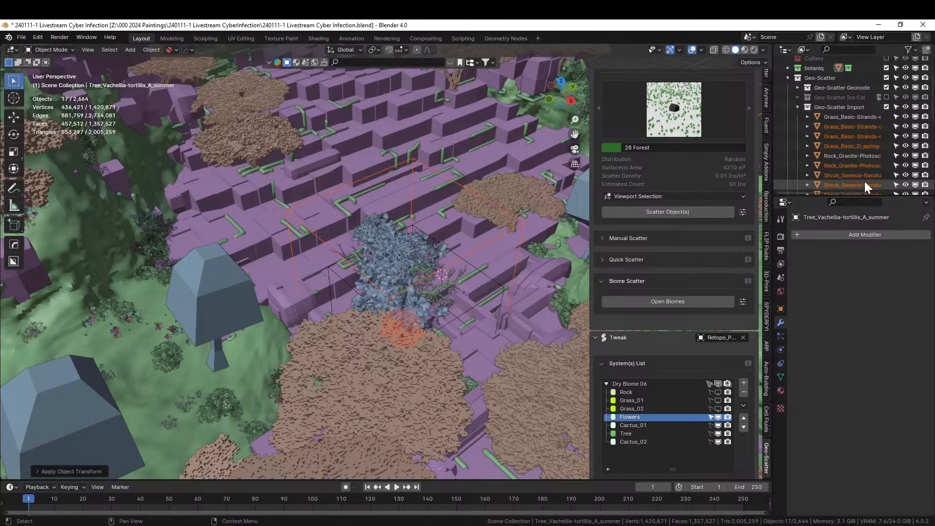
scroll(828, 129, down, 3)
scroll(838, 136, down, 4)
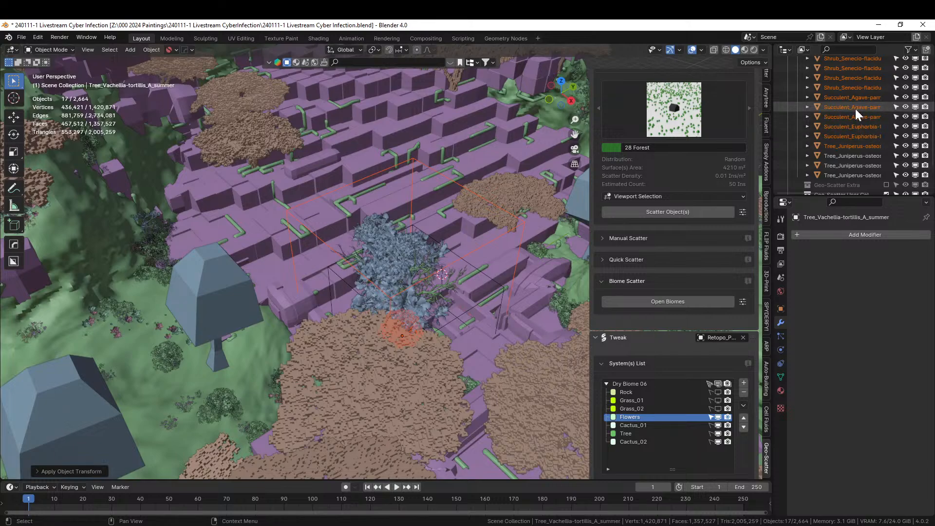
scroll(857, 105, up, 8)
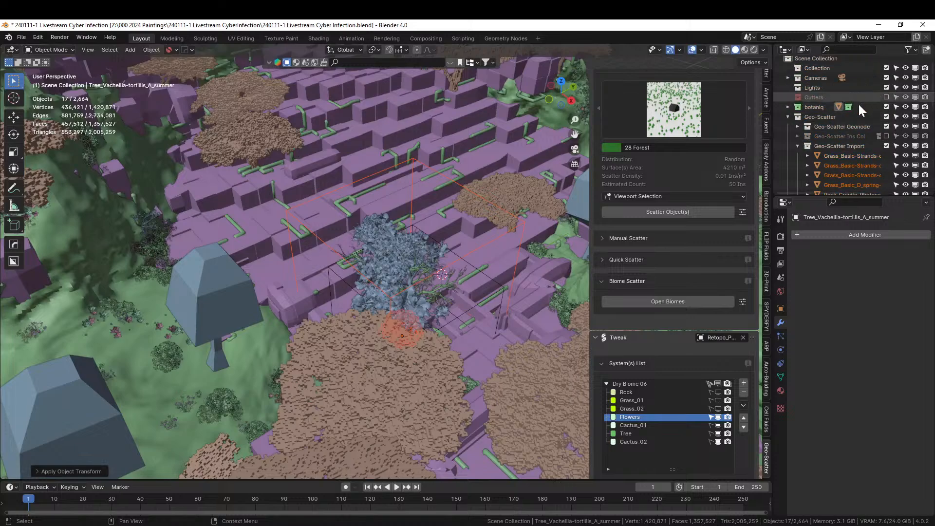
Step: Select all objects in the Geo-Scatter Import collection and isolate them in local view
right_click(840, 146)
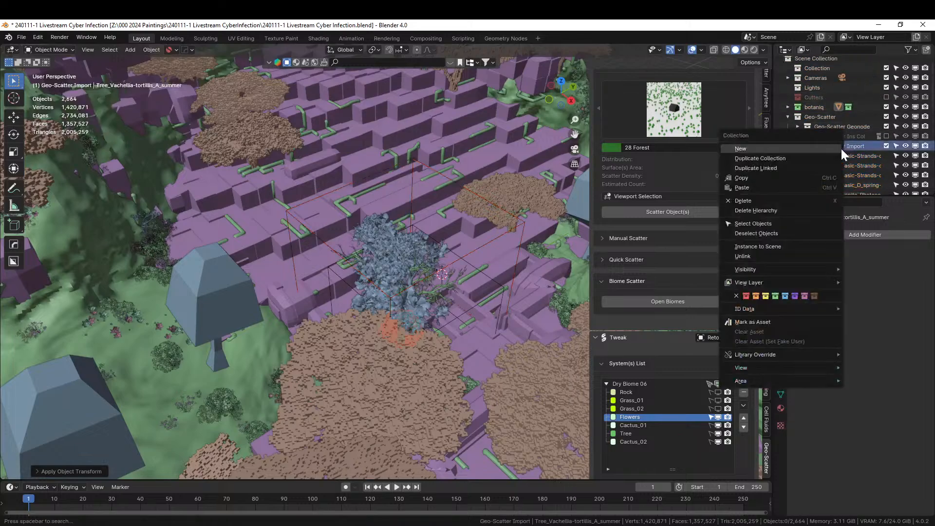
click(765, 223)
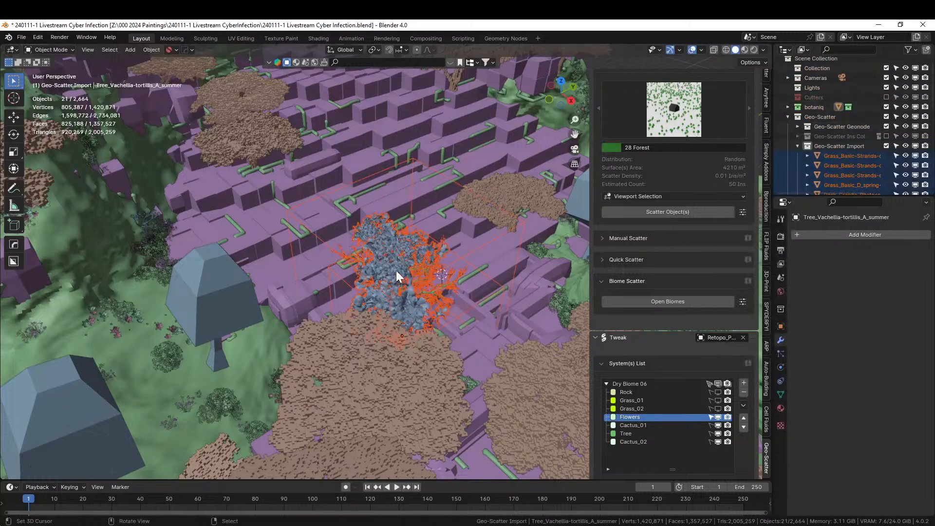
key(KP_Divide)
middle_drag(396, 271, 301, 309)
Step: Select the Tree_Juniperus-osteosperma_C_summer object and locate it in the scene hierarchy
click(253, 219)
scroll(254, 217, down, 3)
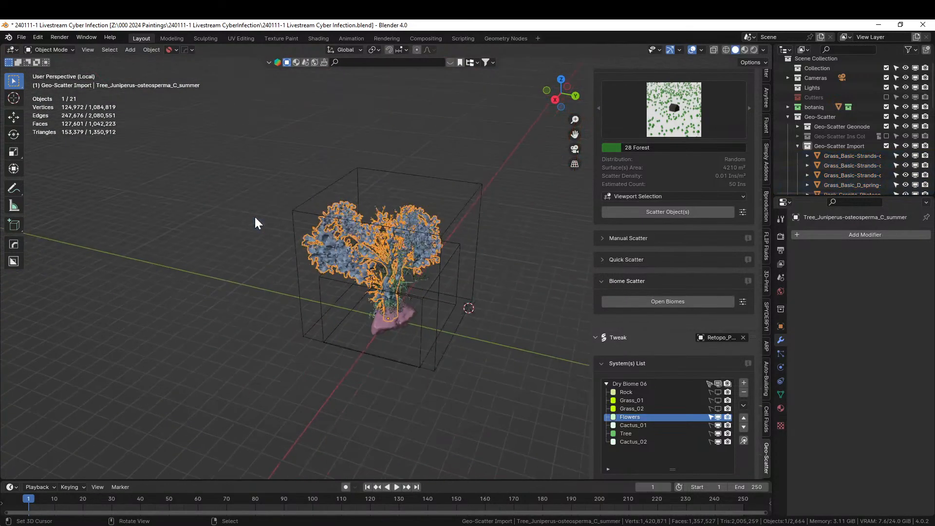
key(KP_Decimal)
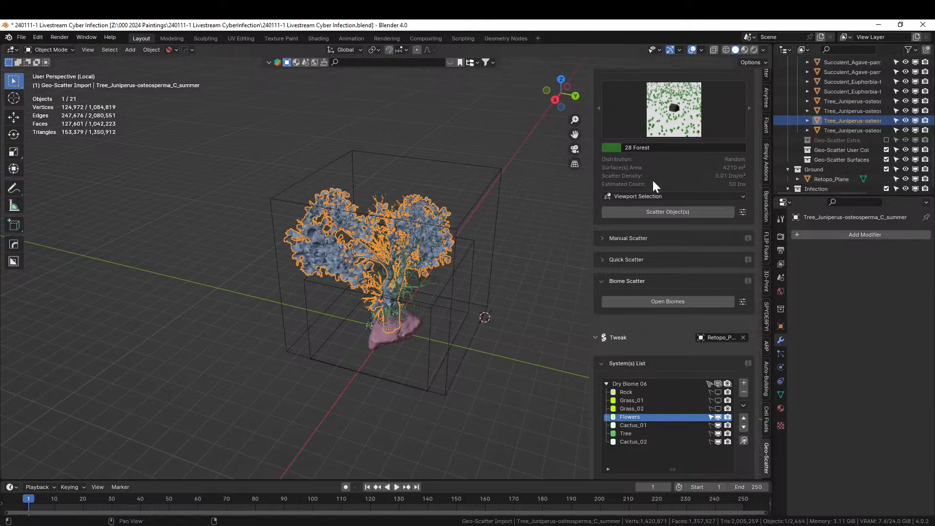
Step: Examine the isolated juniper tree from several sides and return from local view to the full scene
scroll(442, 255, up, 5)
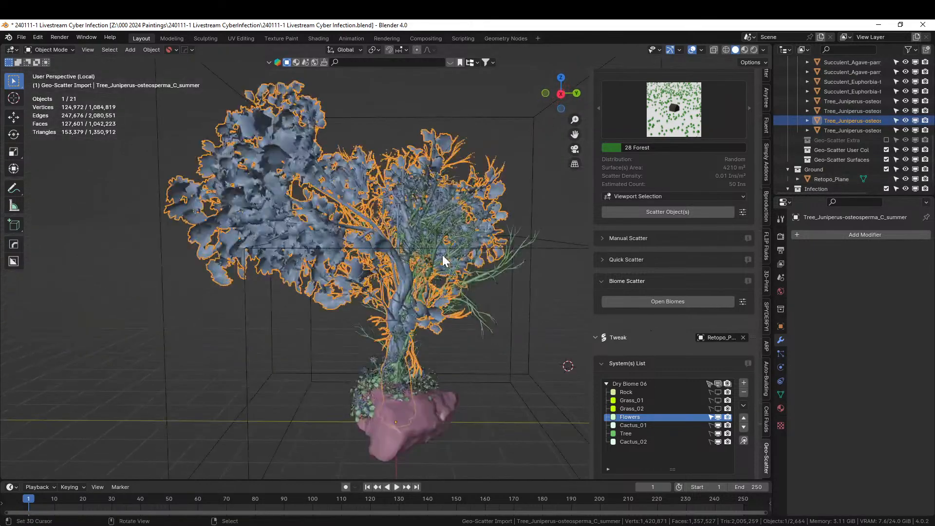
middle_drag(442, 255, 586, 262)
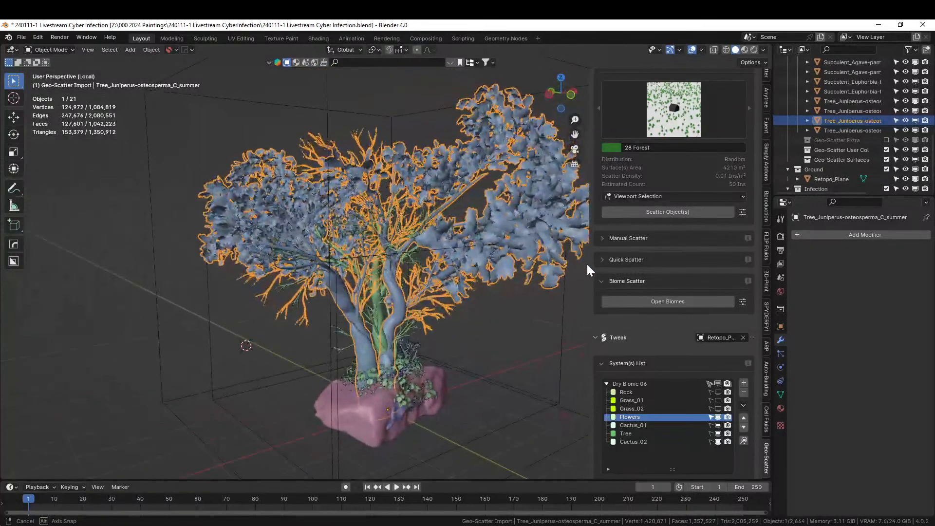
scroll(481, 291, up, 4)
mouse_move(480, 289)
middle_down()
mouse_move(437, 313)
mouse_move(465, 289)
mouse_move(508, 275)
mouse_move(484, 298)
middle_up()
key(KP_Divide)
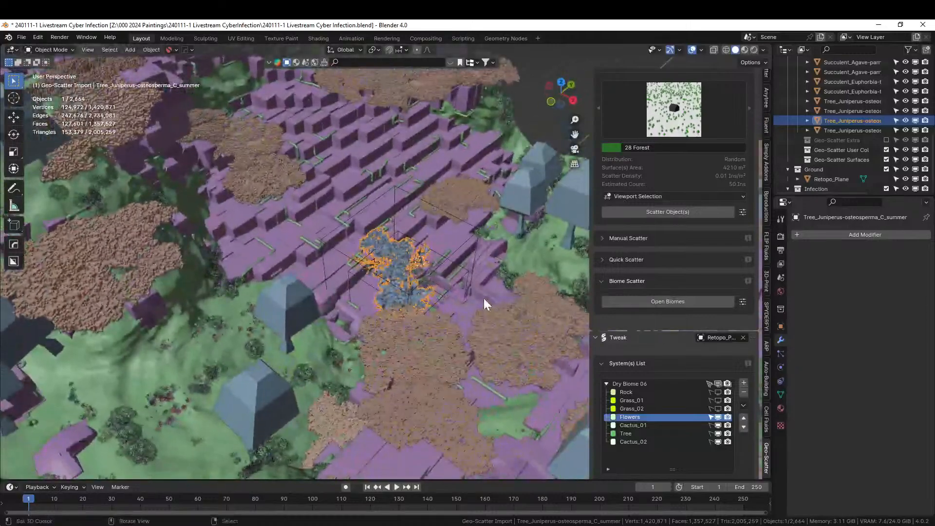
key(KP_Divide)
key(KP_Divide)
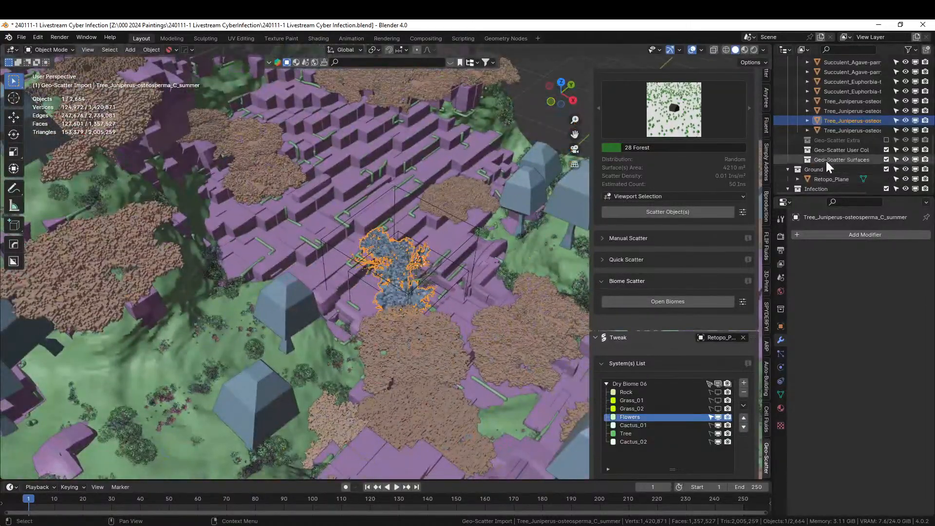
Step: Select the Succulent_Euphorbia-tirucalli_A_spring-summer-autumn source plant in the Geo-Scatter Import collection and frame it in the viewport
click(848, 91)
middle_drag(462, 246, 322, 292)
scroll(407, 242, up, 4)
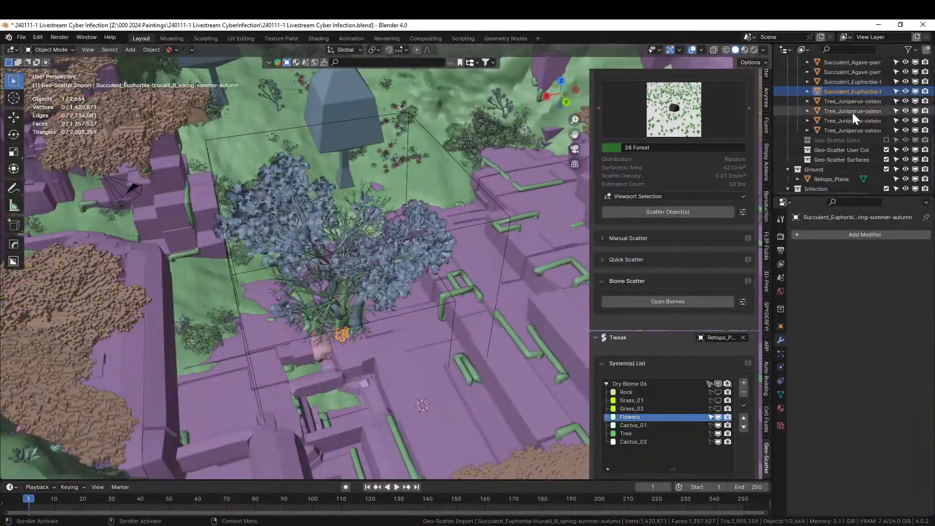
click(848, 82)
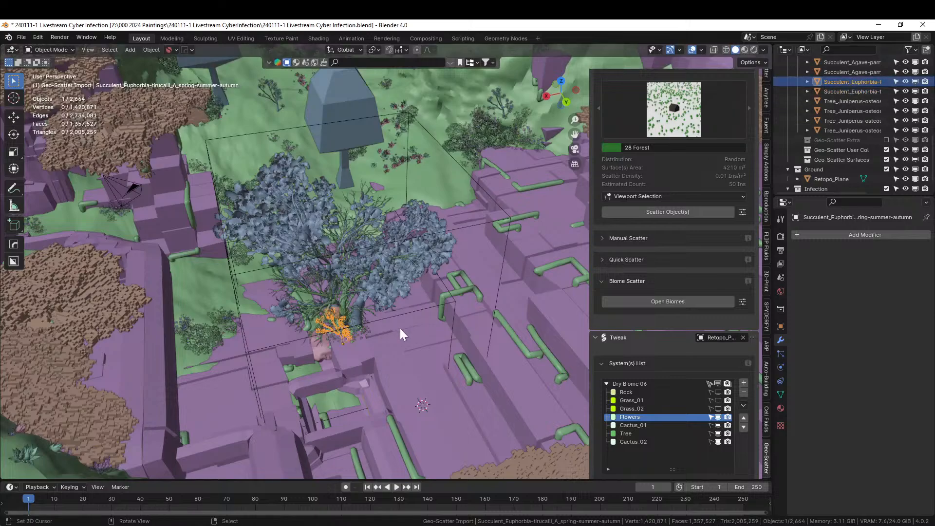
key(KP_Decimal)
middle_drag(381, 359, 369, 299)
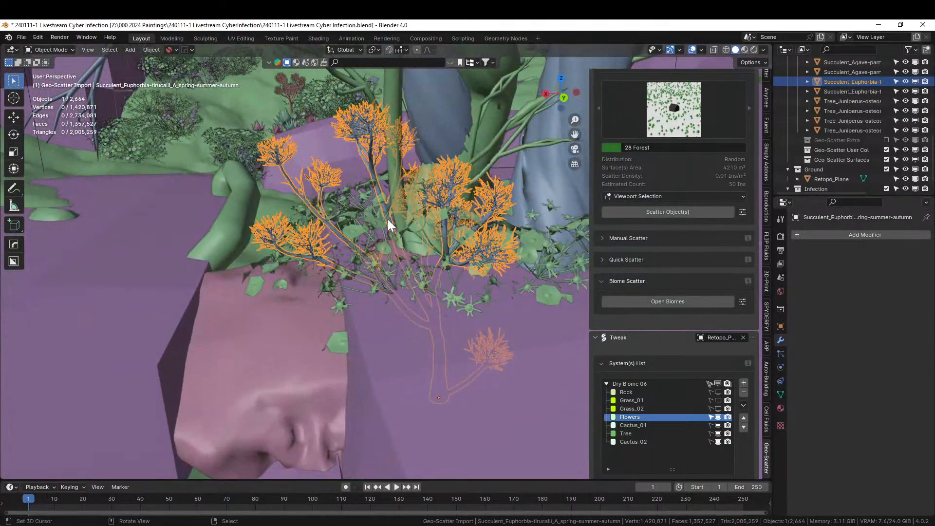
Step: Duplicate the Euphorbia plant in place and move the copy to the collection named Collection
key(shift+d)
key(Escape)
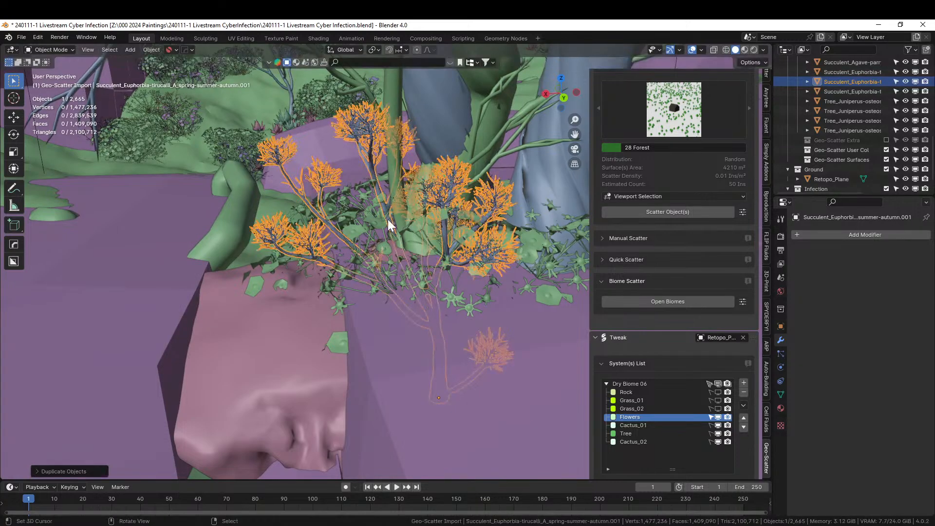
key(m)
click(352, 242)
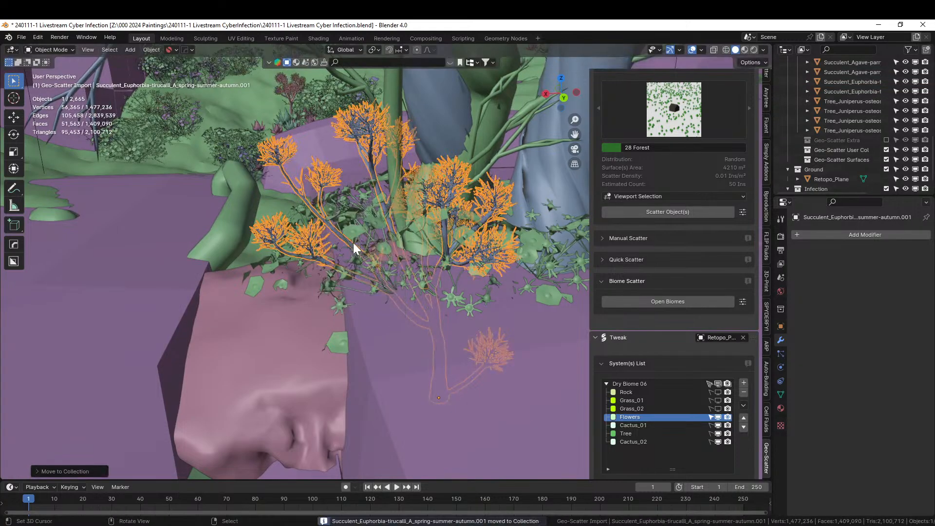
Step: Exclude the Geo-Scatter Import collection from the view layer, leaving the duplicated Euphorbia plant in the scene
scroll(353, 243, down, 4)
scroll(831, 117, up, 5)
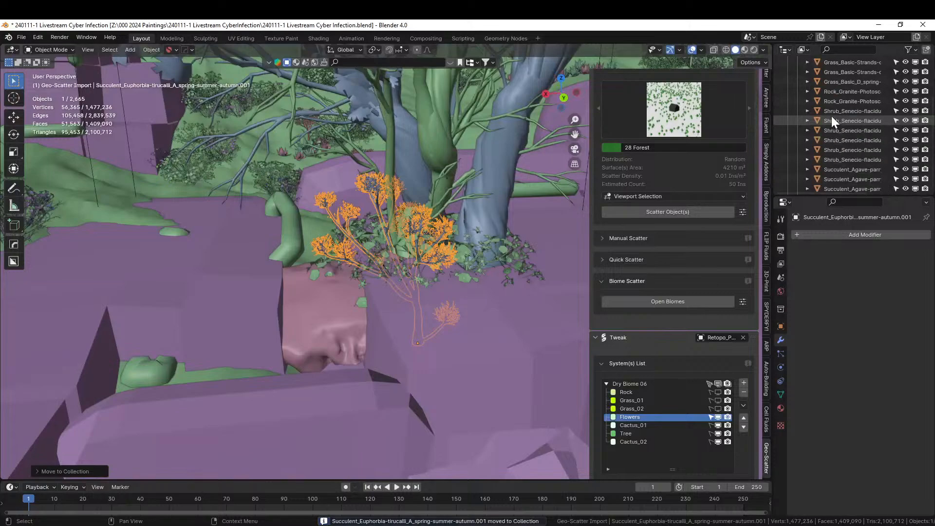
scroll(831, 116, up, 5)
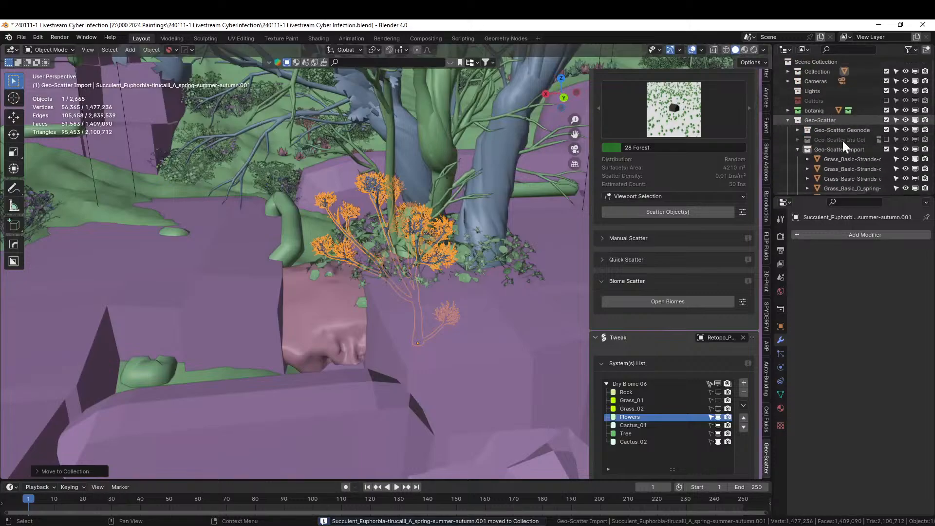
click(886, 148)
scroll(478, 141, down, 5)
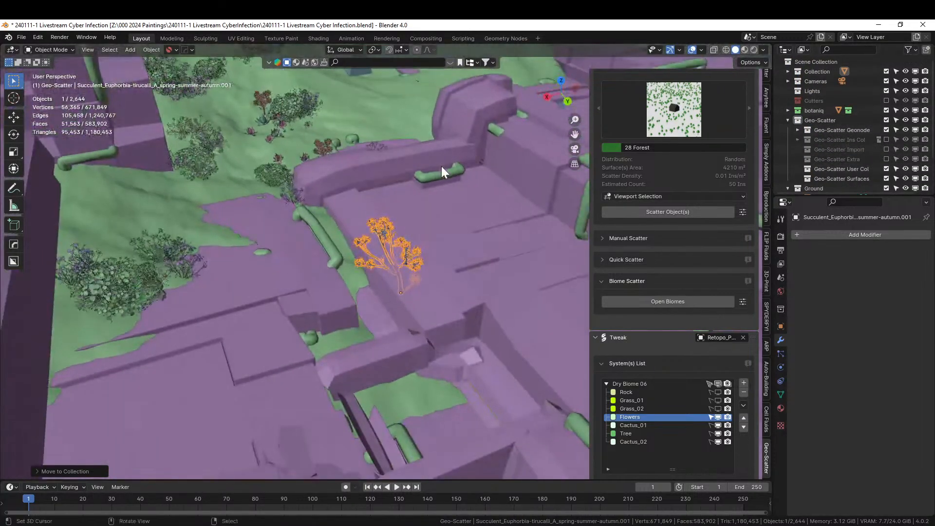
Step: Raise the Euphorbia copy along the global Z axis so its trunk stands on the purple platform
scroll(381, 224, down, 4)
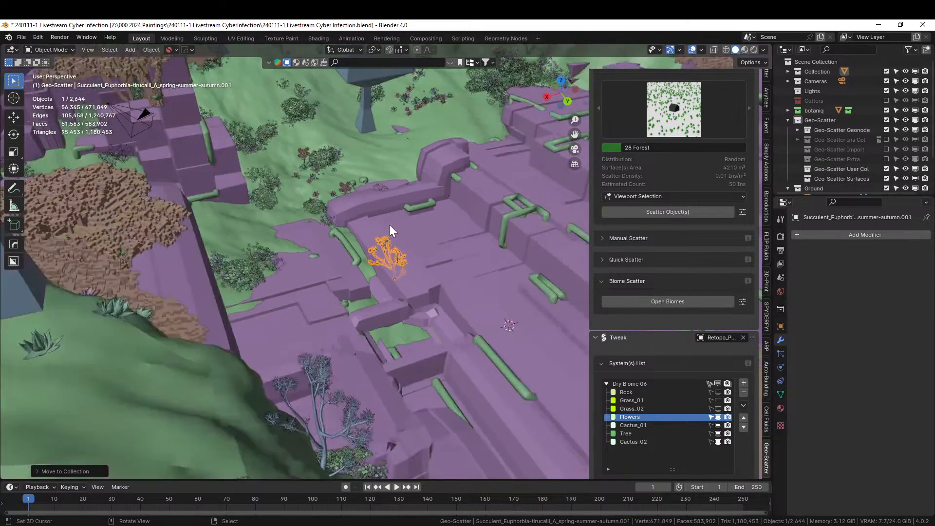
middle_drag(389, 224, 371, 215)
scroll(384, 236, up, 4)
scroll(371, 214, up, 3)
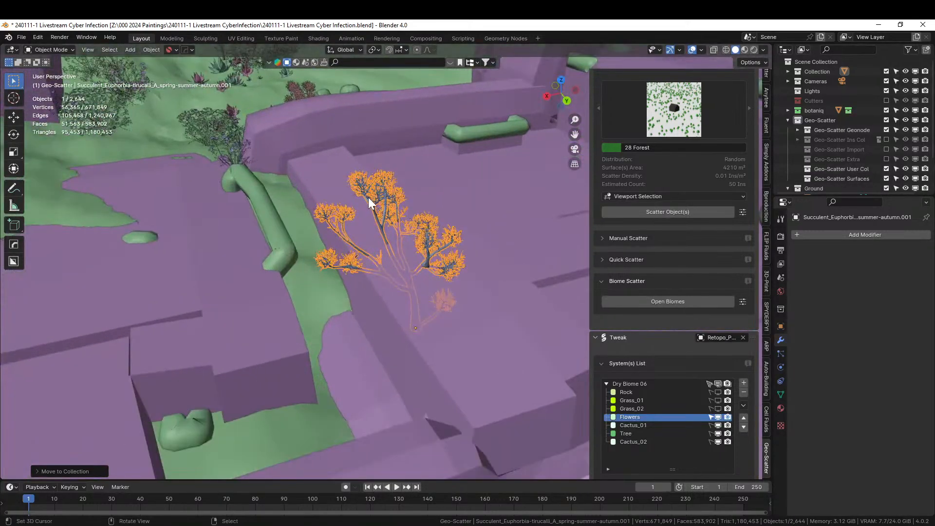
click(365, 188)
click(382, 199)
key(g)
key(z)
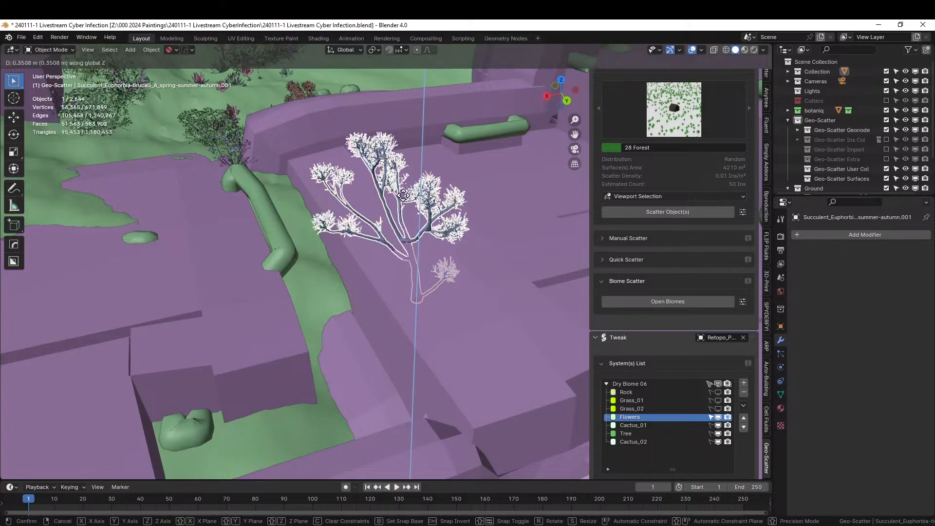
click(397, 164)
middle_drag(398, 164, 506, 272)
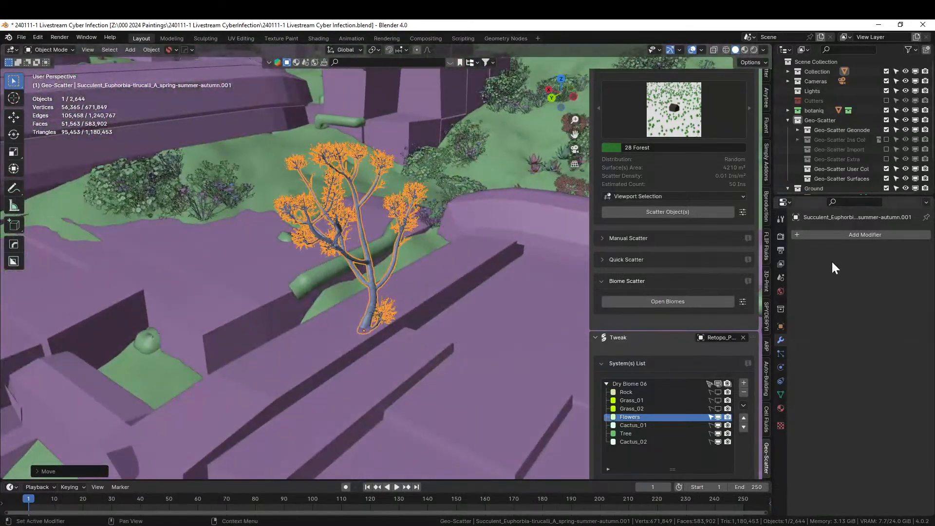
scroll(471, 253, up, 3)
middle_drag(446, 262, 378, 263)
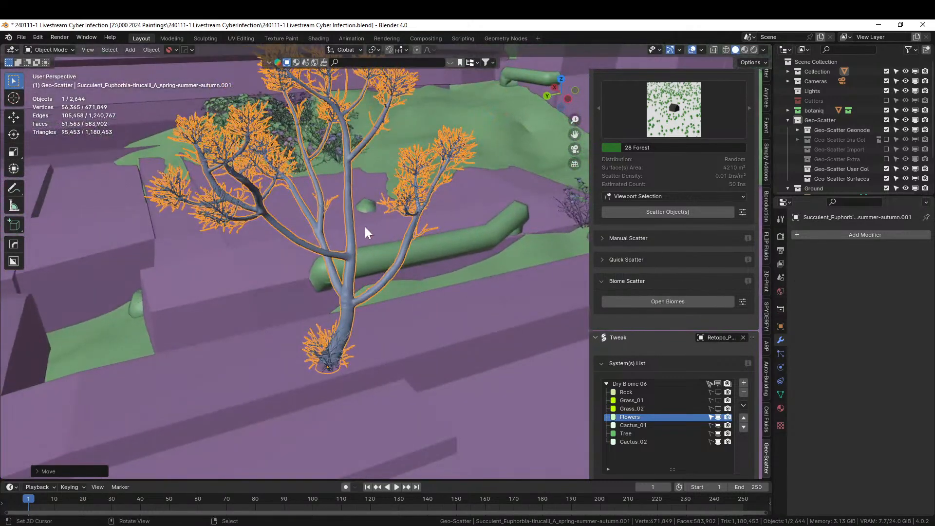
Step: Add a Remesh modifier to the Euphorbia copy
key(Tab)
key(Tab)
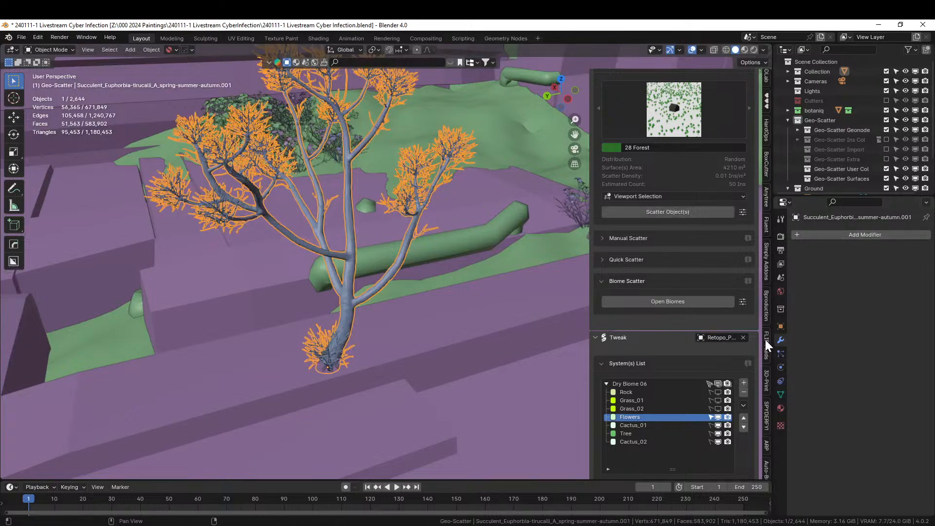
click(824, 234)
mouse_move(787, 235)
click(859, 234)
mouse_move(859, 236)
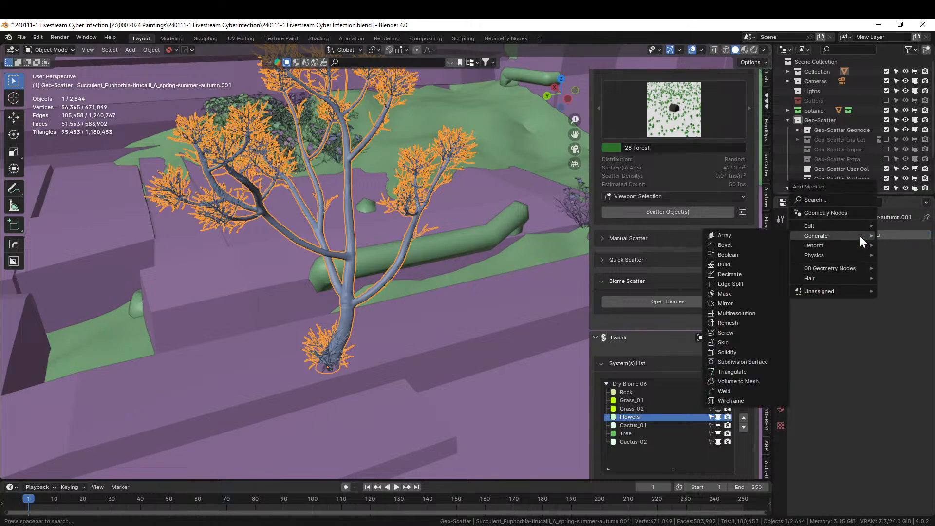
click(731, 320)
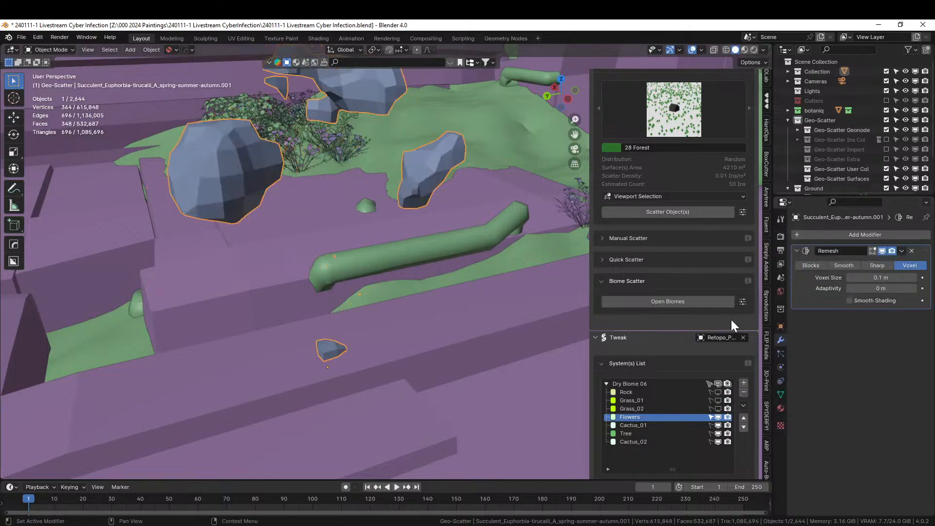
Step: Switch the Remesh modifier to Blocks mode, try an octree depth of 8 and settle on 7
click(809, 265)
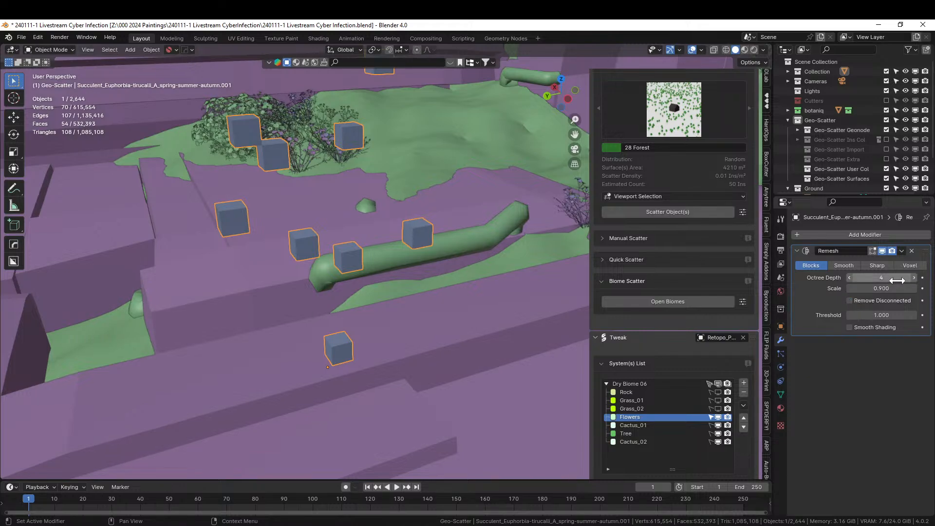
click(914, 277)
click(914, 277)
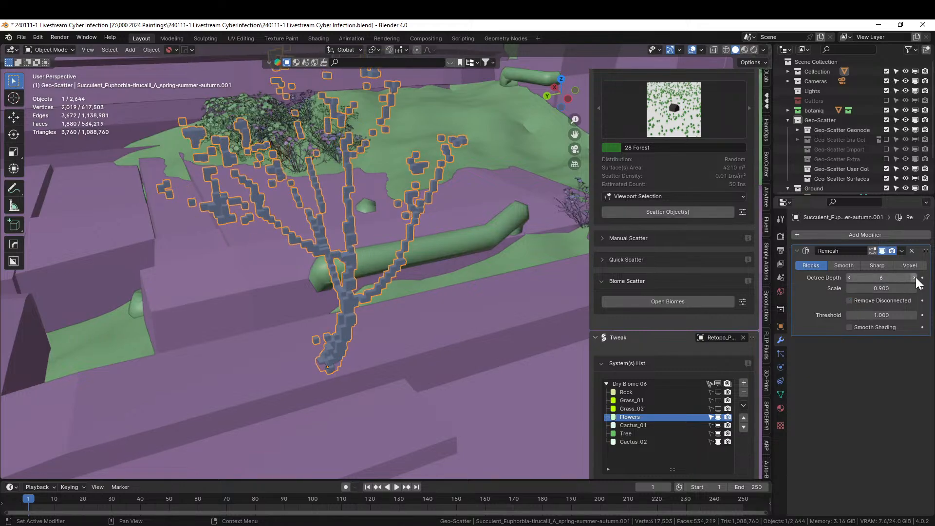
click(914, 278)
click(914, 278)
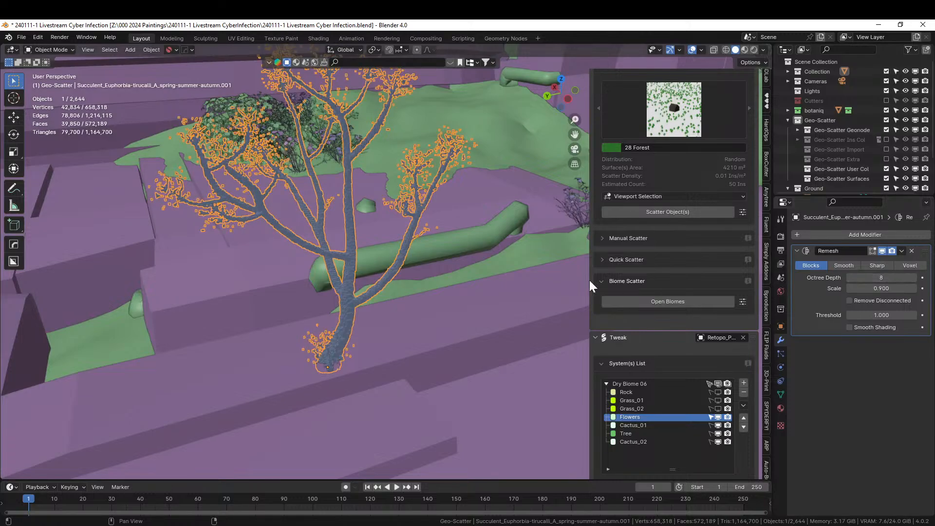
middle_drag(589, 279, 568, 298)
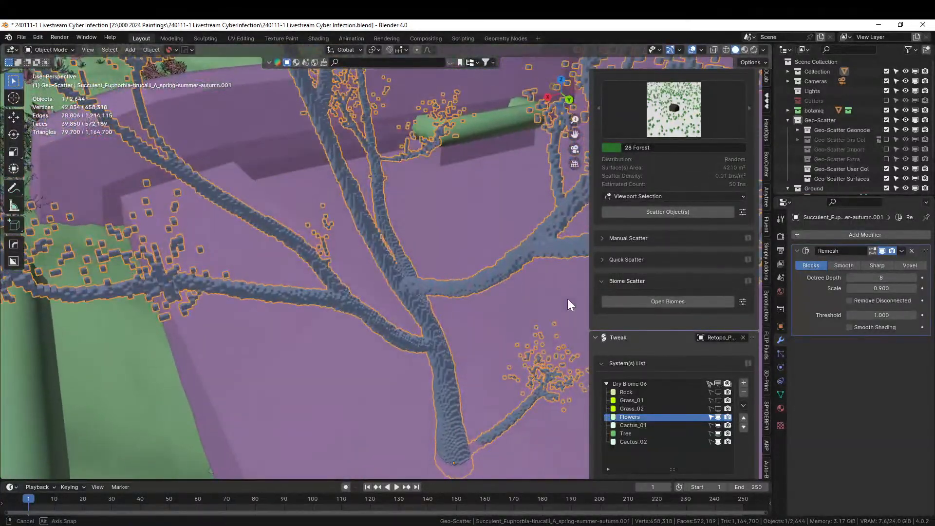
click(850, 277)
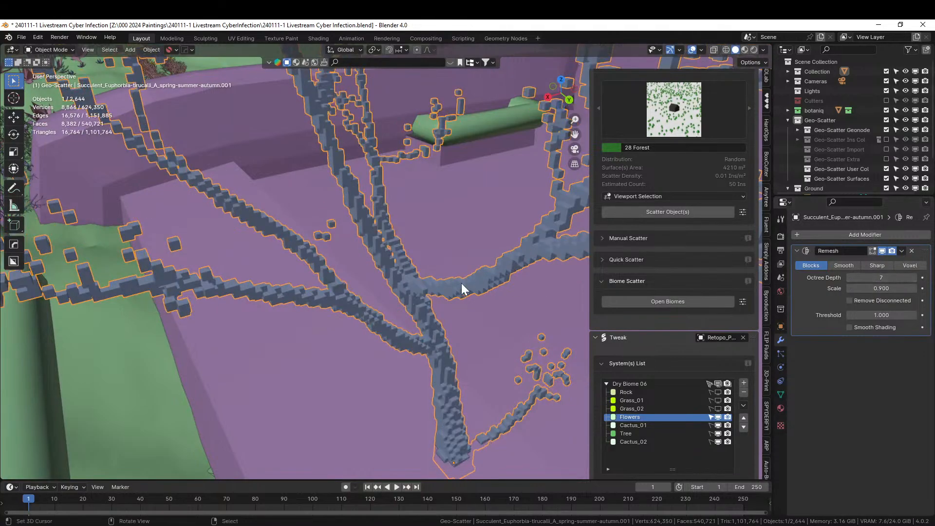
Step: Apply the Remesh modifier to the blocky Euphorbia copy
middle_drag(460, 282, 410, 274)
mouse_move(357, 263)
middle_down()
mouse_move(293, 248)
mouse_move(316, 271)
mouse_move(360, 280)
middle_up()
key(ctrl+a)
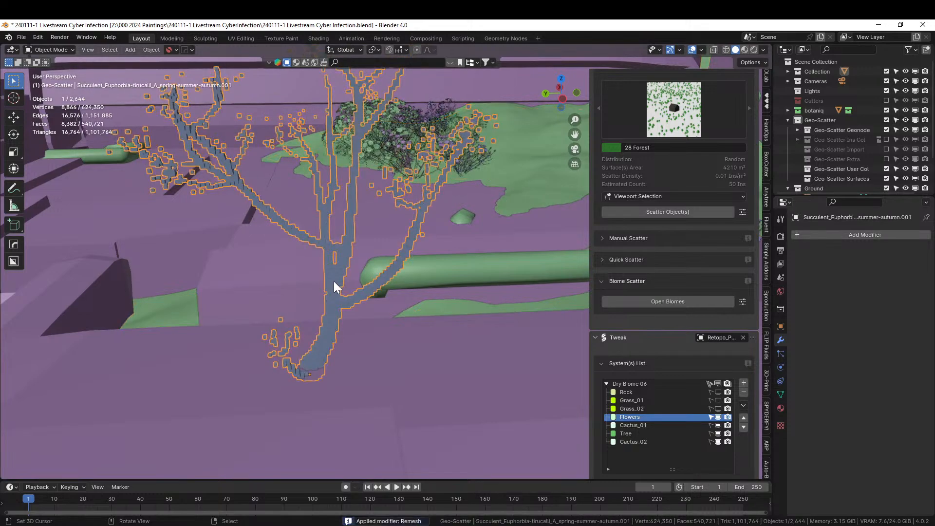
Step: Isolate the blocky plant in local view, examine its branches from several angles and return to the full scene
key(KP_Divide)
scroll(444, 297, up, 3)
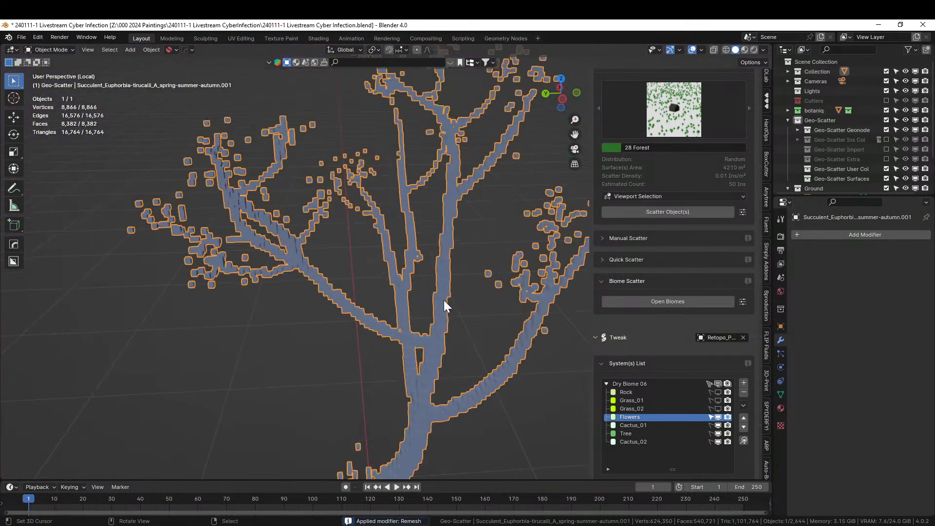
middle_drag(431, 331, 384, 311)
scroll(487, 261, down, 5)
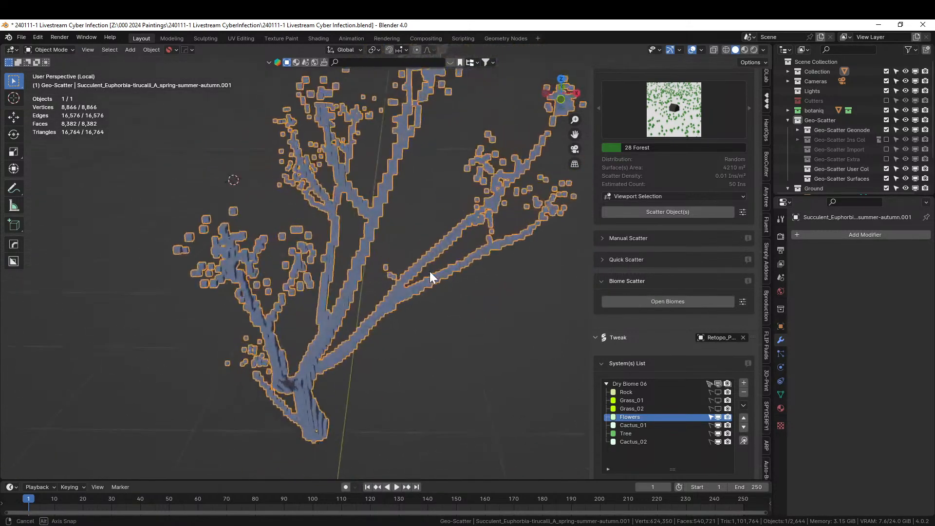
middle_drag(430, 271, 531, 300)
key(KP_Divide)
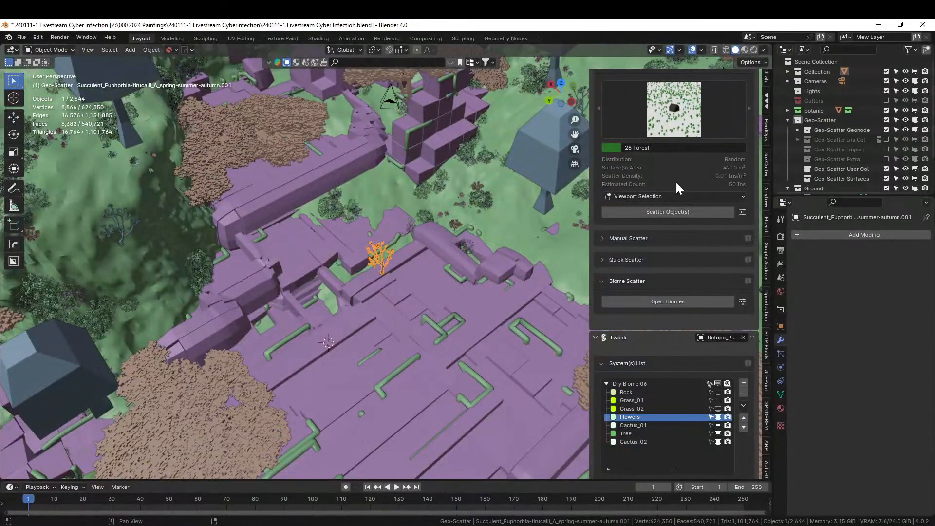
Step: Clear the current Geo-Scatter emitter and pick the purple platform Retopo_Plane.001_RLExtr as the new emitter
scroll(675, 183, up, 3)
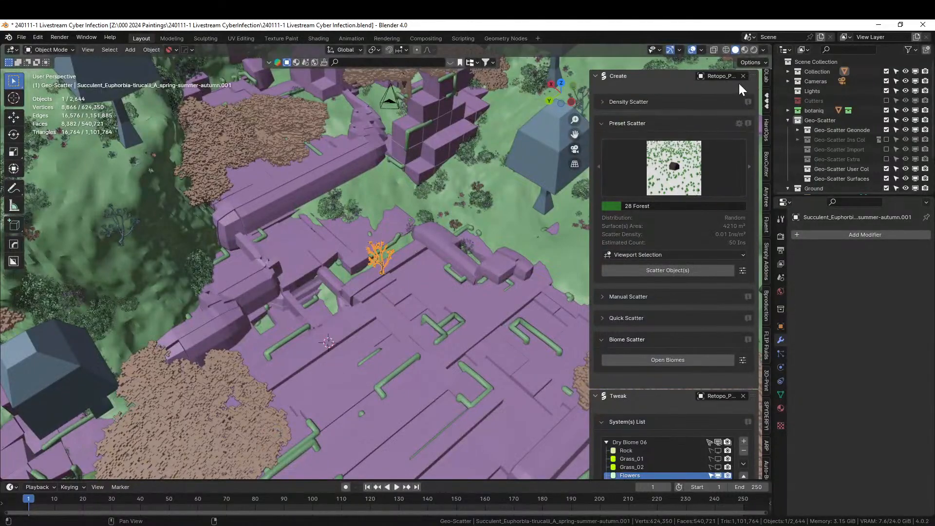
scroll(701, 404, down, 4)
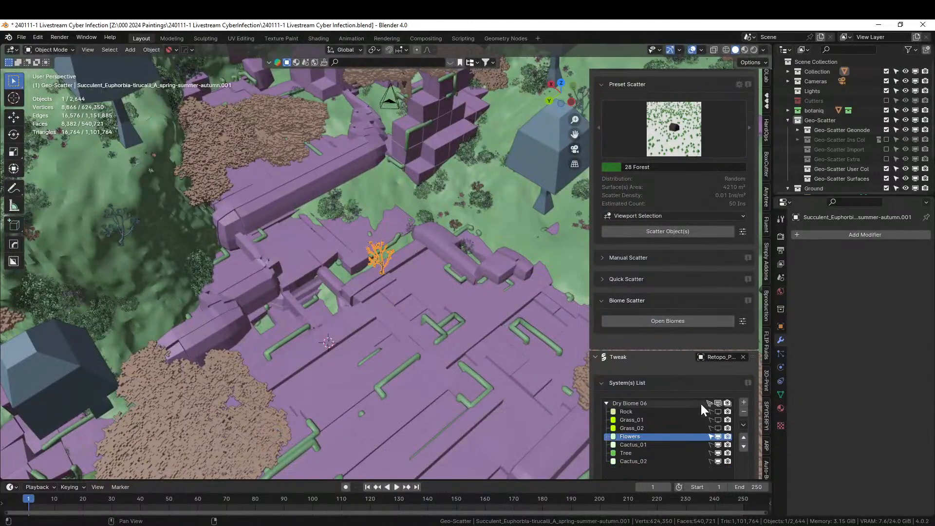
scroll(705, 252, up, 4)
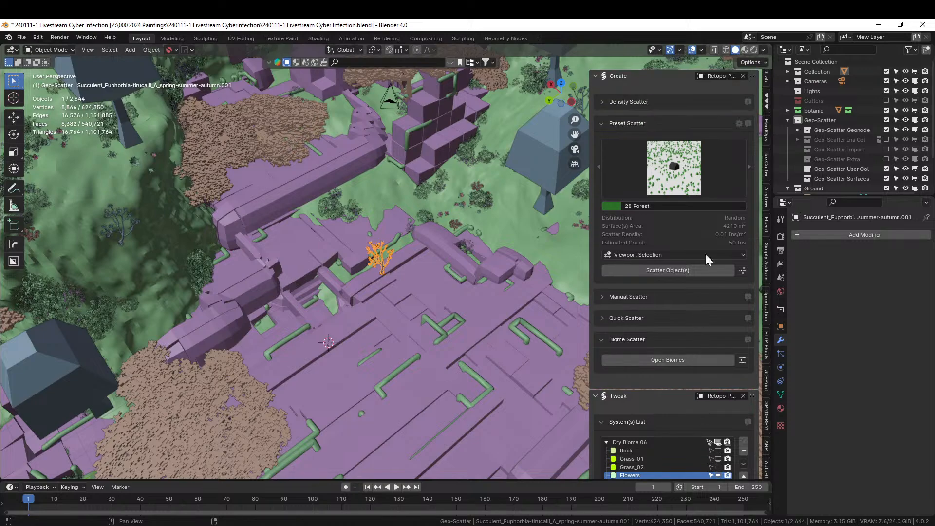
click(743, 76)
click(743, 76)
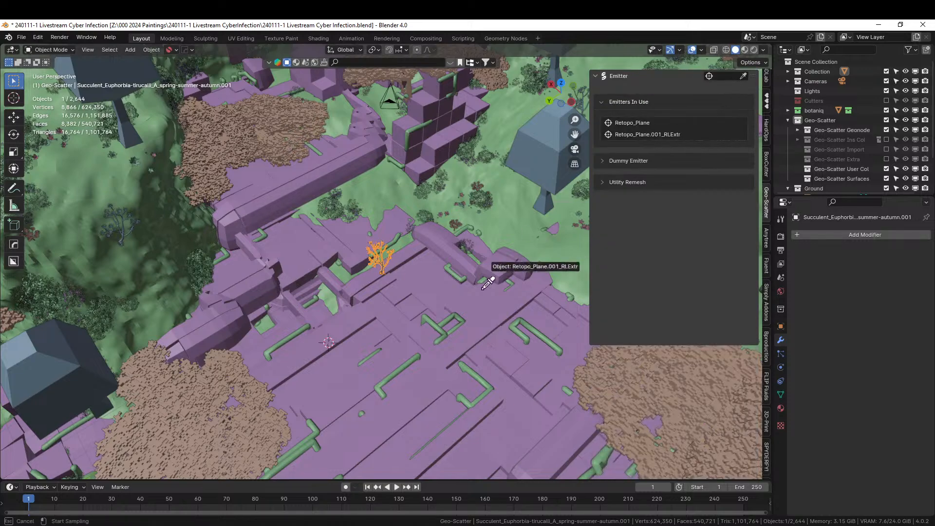
click(339, 335)
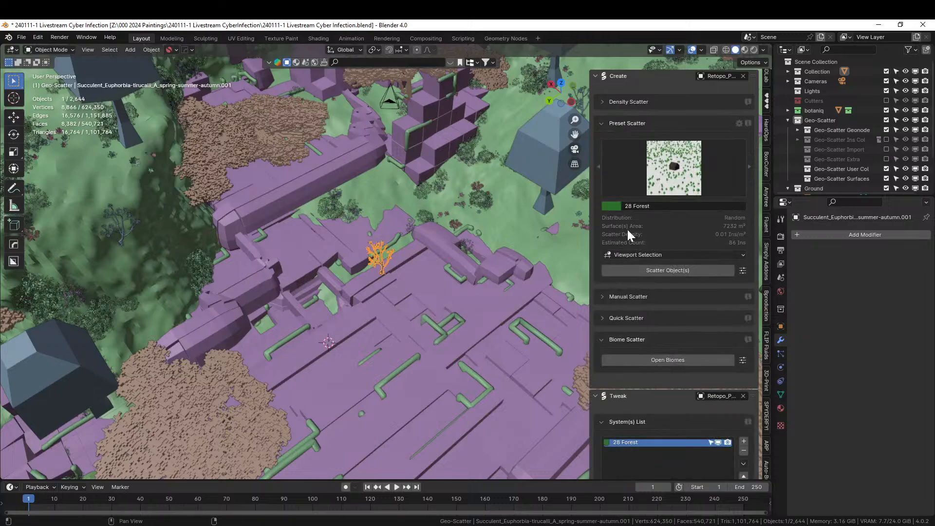
Step: Scatter the blocky Euphorbia plant over the purple platform using the 09 Pattern scatter preset
click(692, 157)
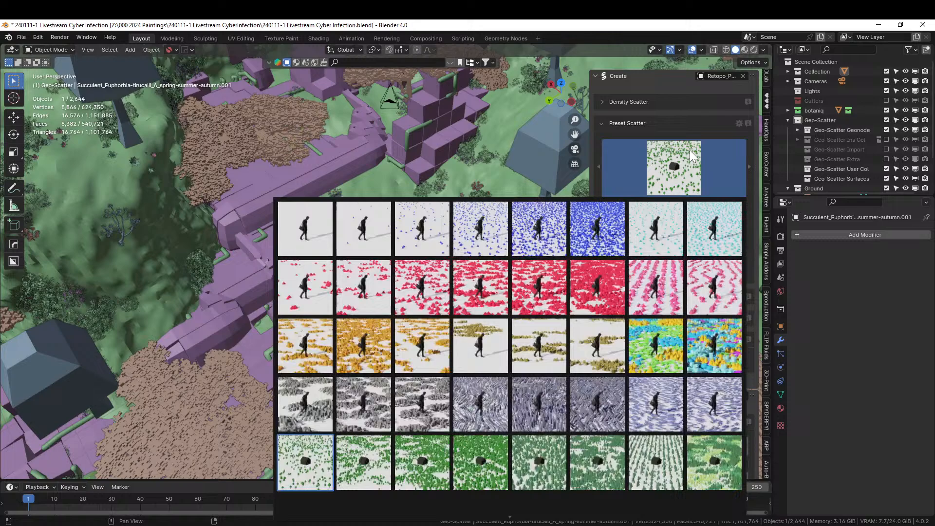
click(366, 303)
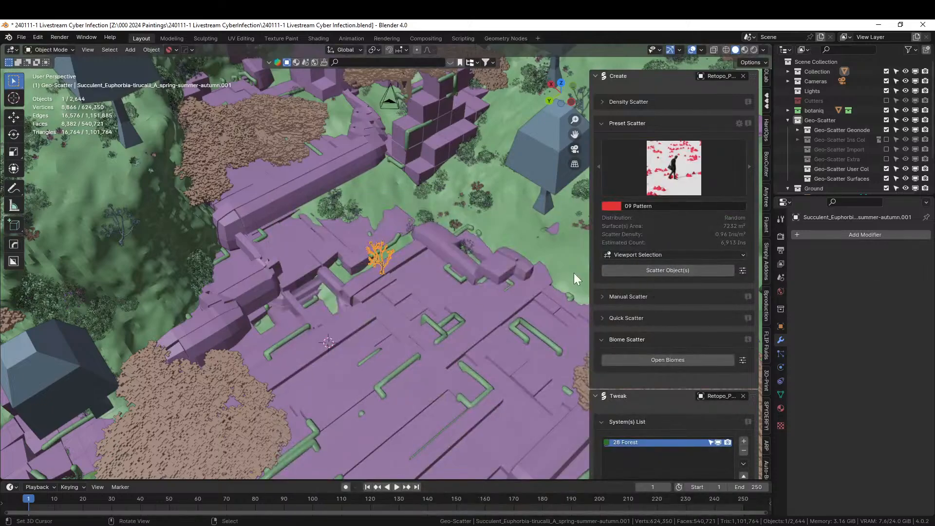
click(662, 270)
middle_drag(468, 321, 493, 322)
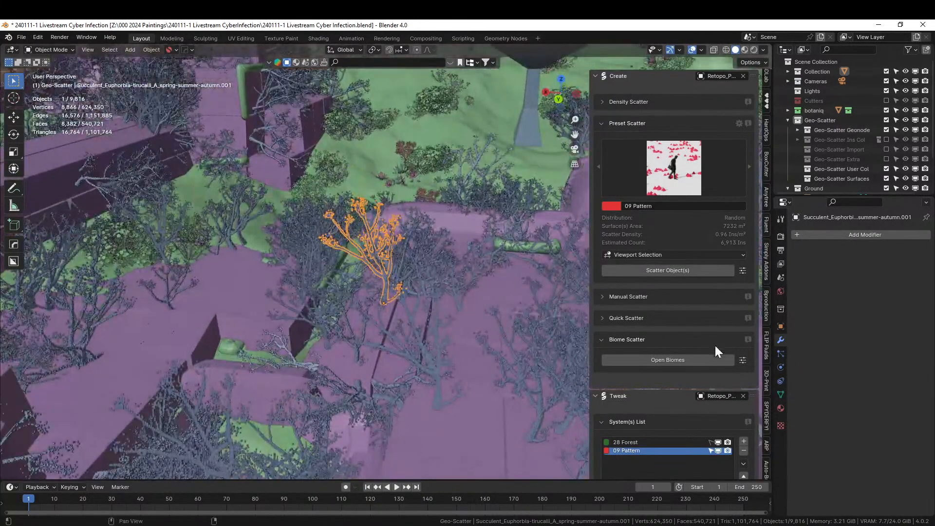
Step: Enable the Upward-Obstruction culling mask for the 09 Pattern scatter, using the Ground collection as the obstruction
scroll(716, 370, down, 6)
scroll(717, 390, down, 10)
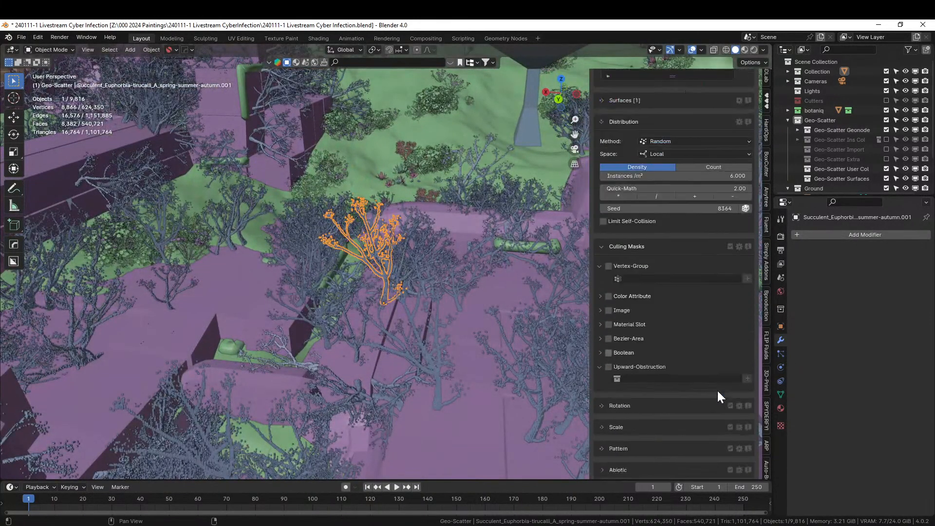
click(608, 367)
click(628, 378)
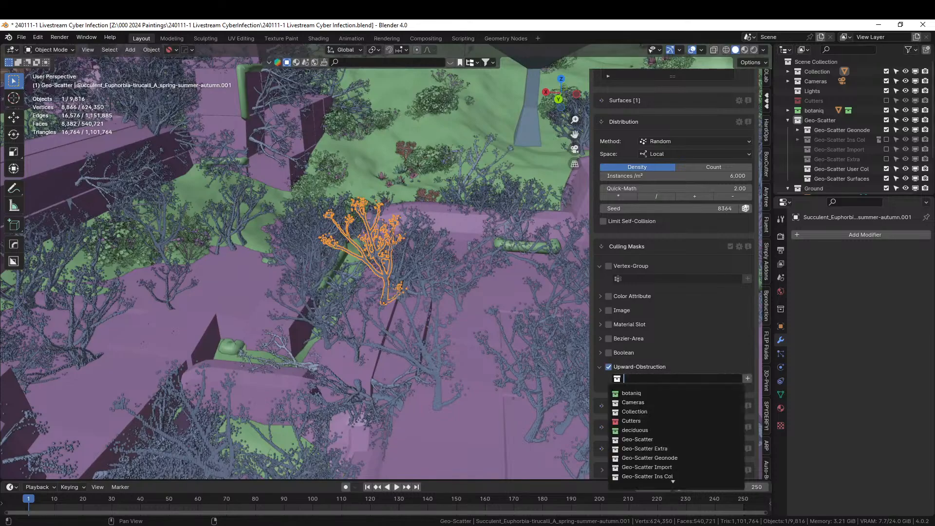
text(groun)
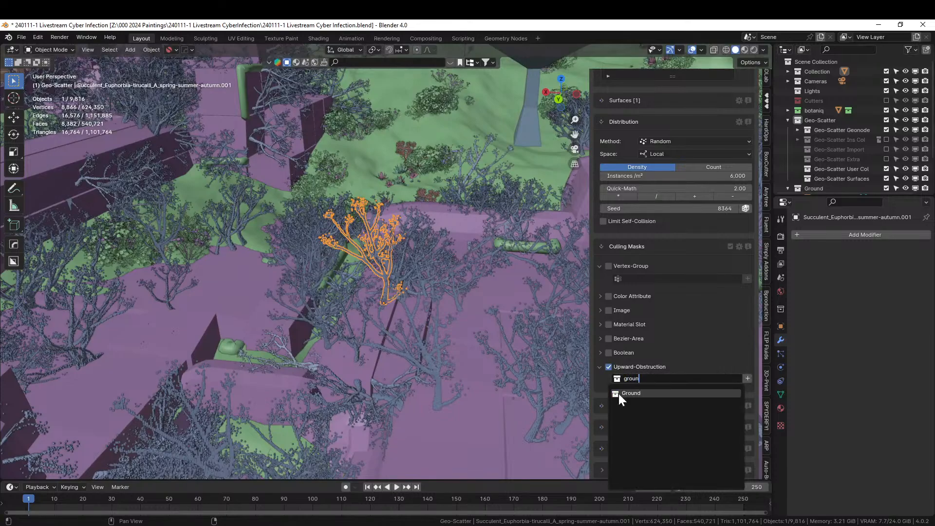
click(619, 394)
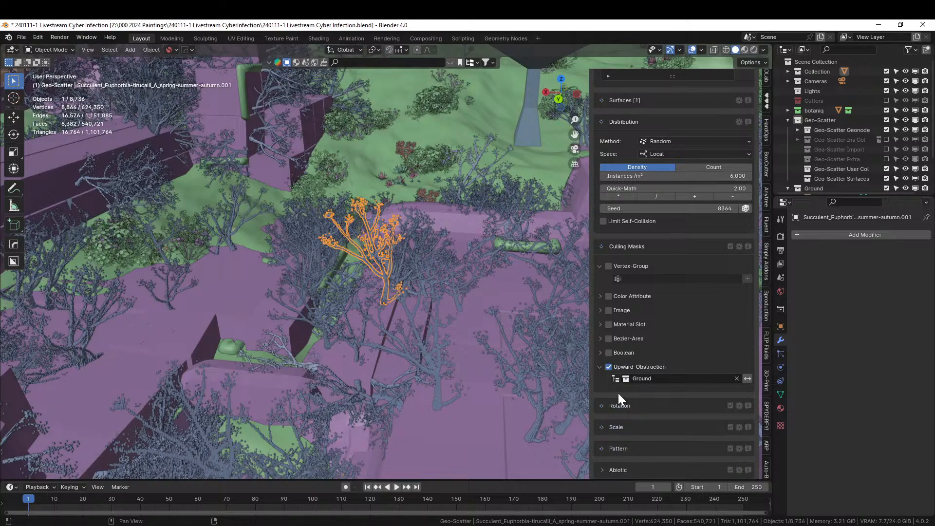
Step: Enable the abiotic Slope filter for the plant scatter and turn off Absolute Slope
scroll(612, 432, down, 2)
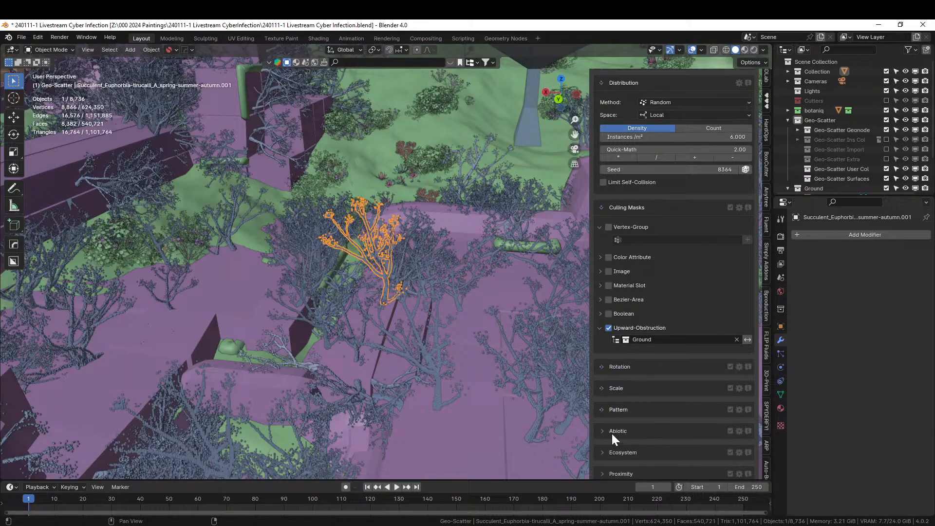
scroll(611, 432, down, 1)
click(601, 408)
scroll(627, 425, down, 4)
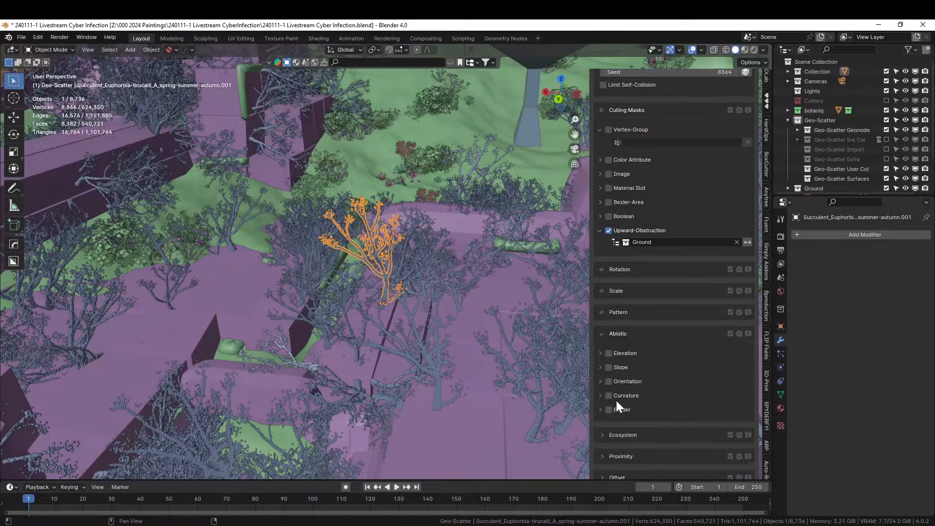
click(608, 368)
middle_drag(364, 349, 335, 327)
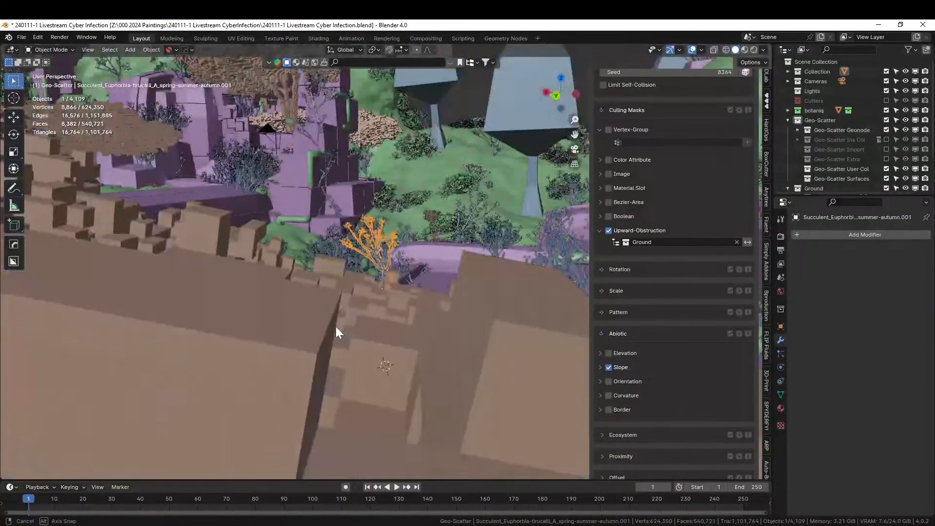
click(598, 367)
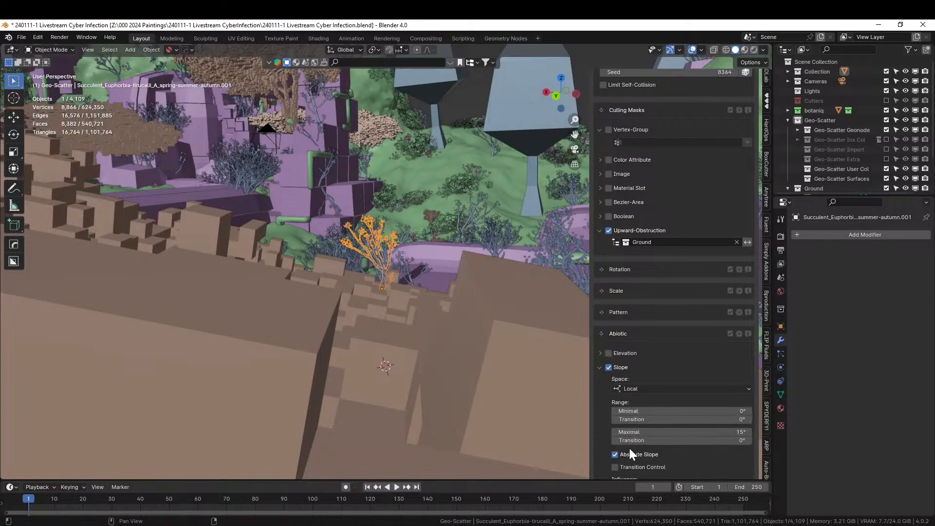
click(614, 453)
Step: Examine the scattered plants across the purple platform and surrounding terrain from several angles, saving the file
middle_drag(540, 381, 588, 291)
scroll(589, 293, up, 5)
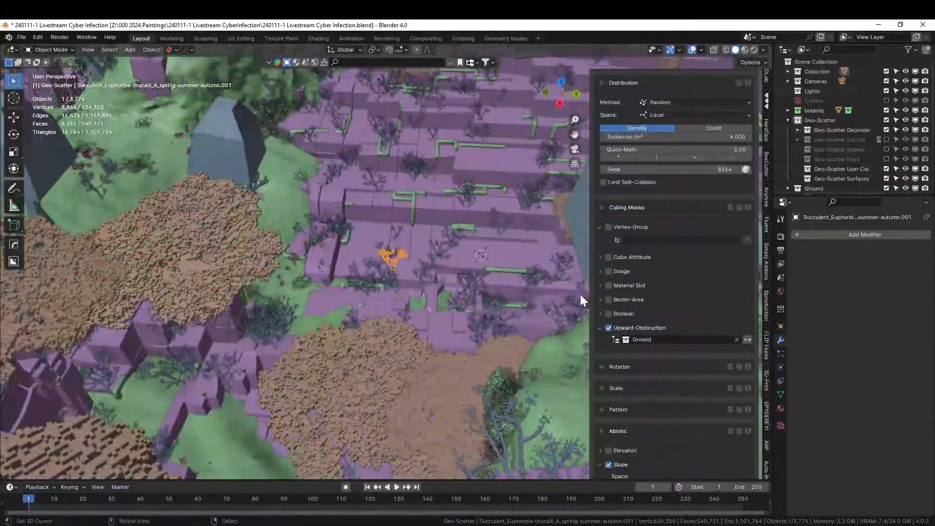
scroll(486, 268, up, 8)
middle_drag(485, 267, 457, 325)
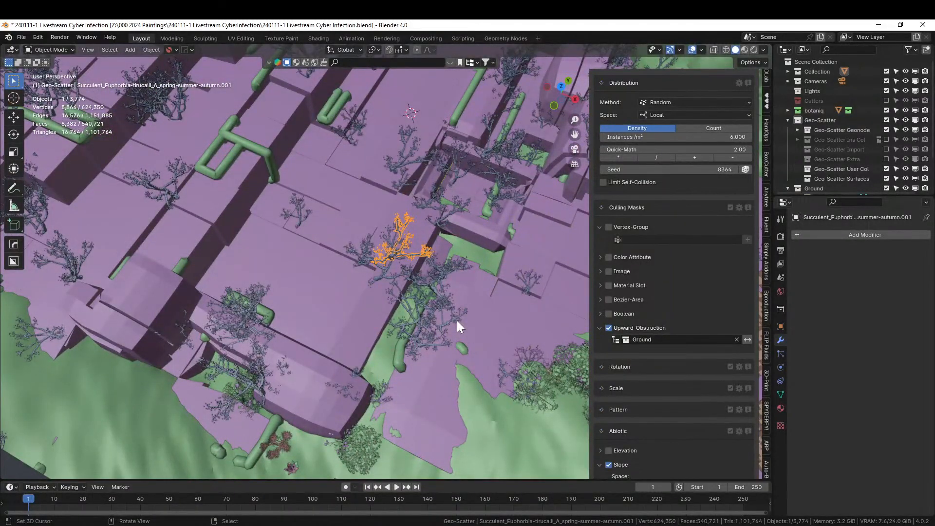
key(ctrl+s)
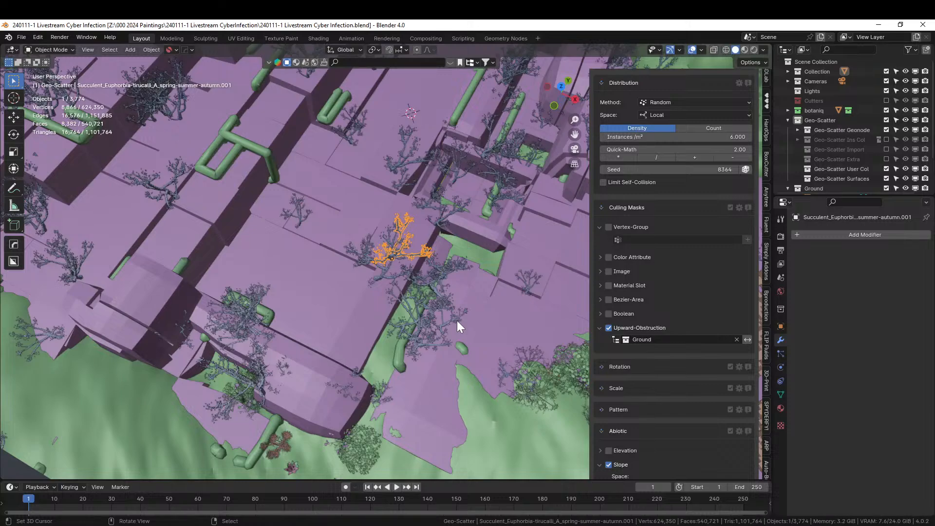
scroll(457, 320, down, 2)
middle_drag(457, 320, 573, 325)
scroll(425, 325, down, 3)
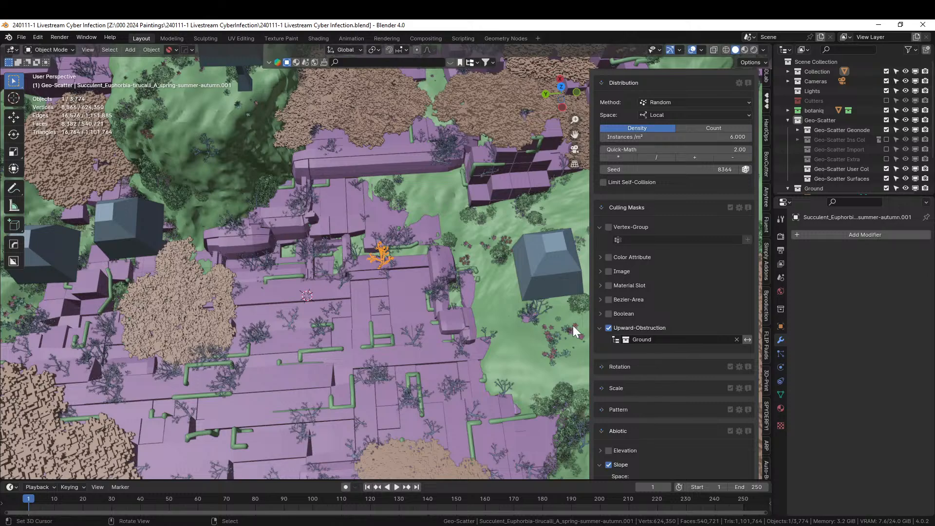
middle_drag(486, 323, 379, 375)
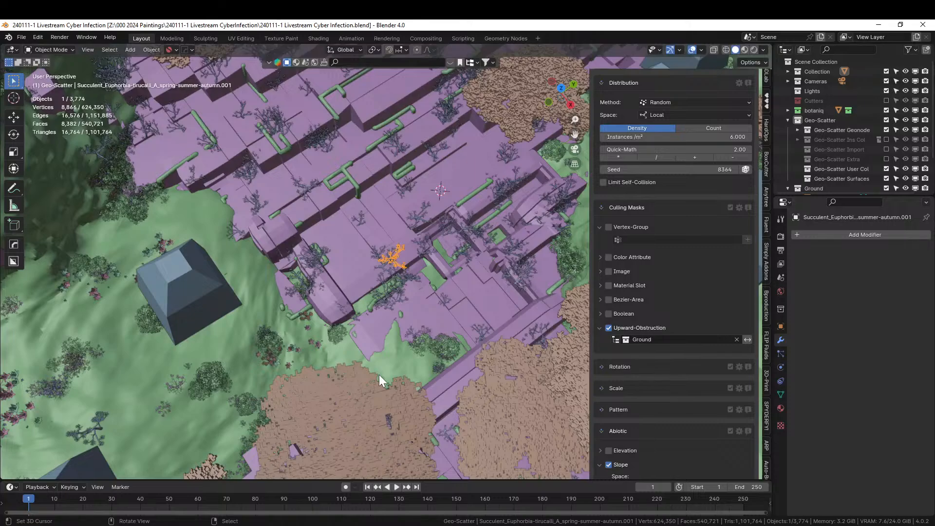
middle_drag(288, 320, 453, 296)
Step: Switch mesh editing from the plant to the green Retopo_Plane terrain and select a shortest edge path from beside the purple platform across the ground
key(Tab)
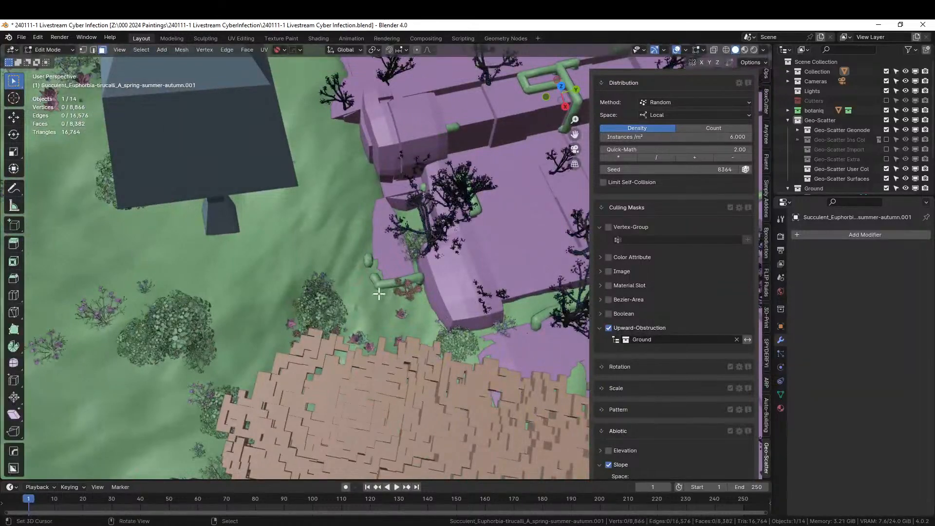
key(alt+q)
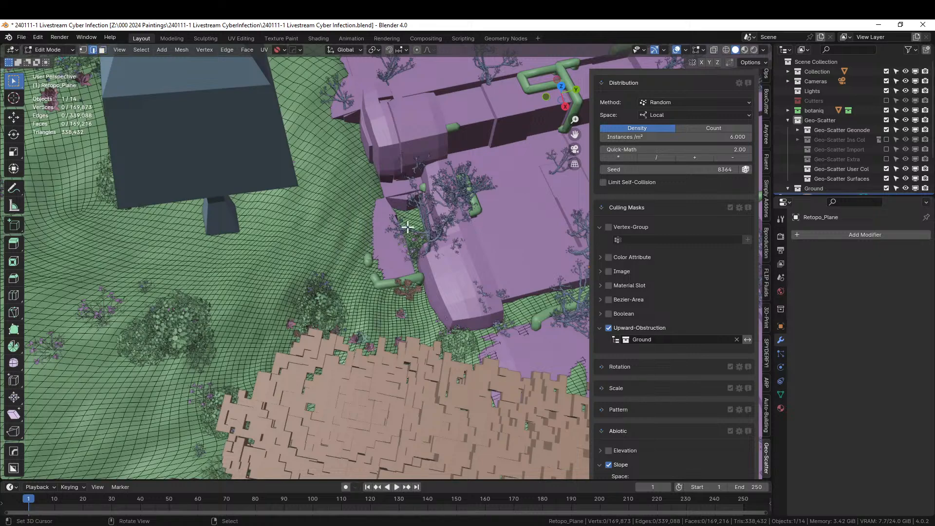
ctrl+click(45, 289)
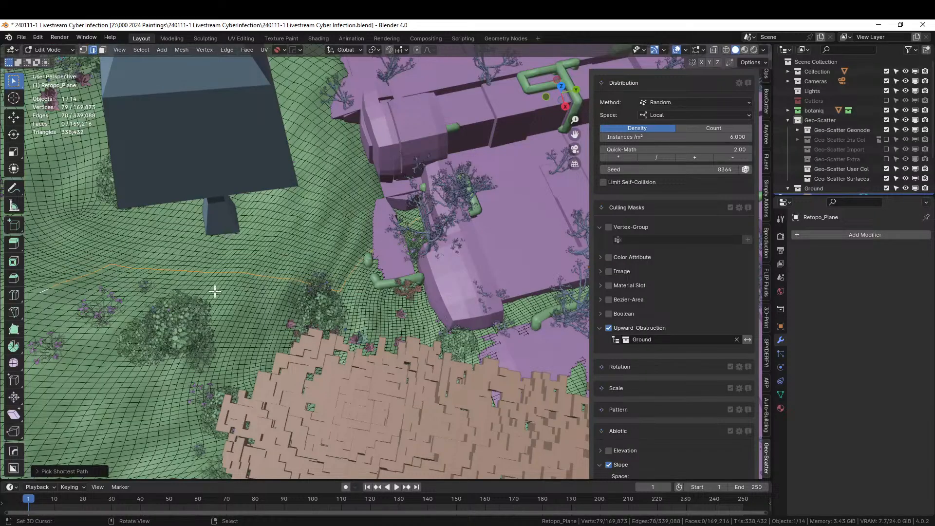
shift+middle_drag(241, 289, 294, 253)
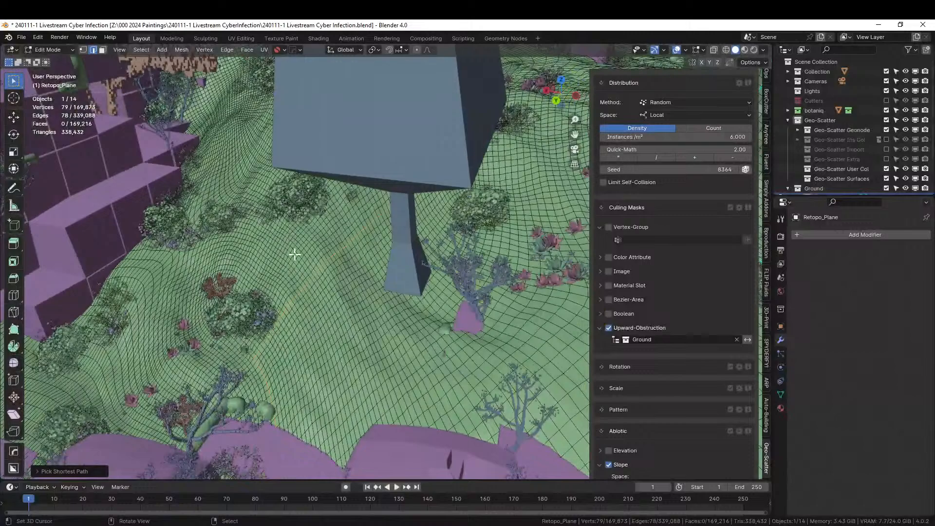
shift+right_click(300, 292)
scroll(317, 303, up, 3)
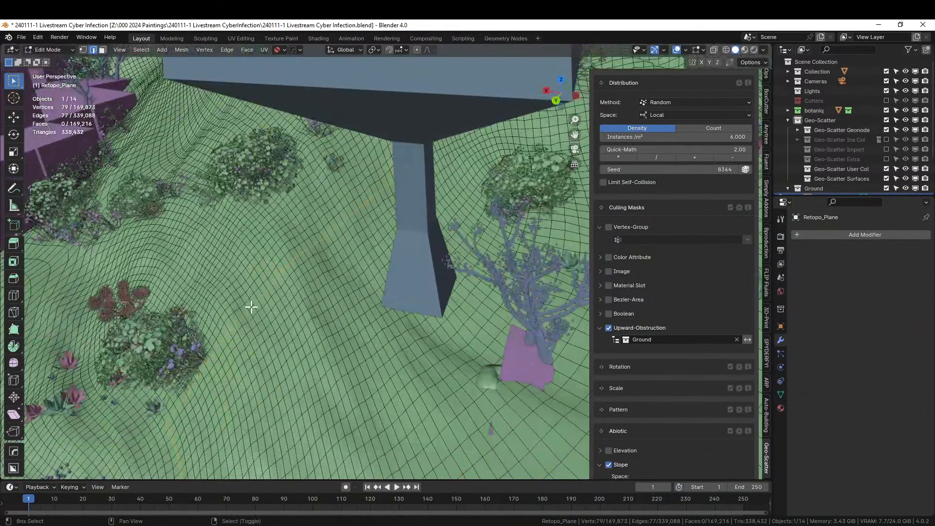
Step: Extend the terrain edge selection with further shortest paths, adding side branches that run past the bushes and flowers
ctrl+right_click(445, 427)
middle_drag(444, 426, 395, 326)
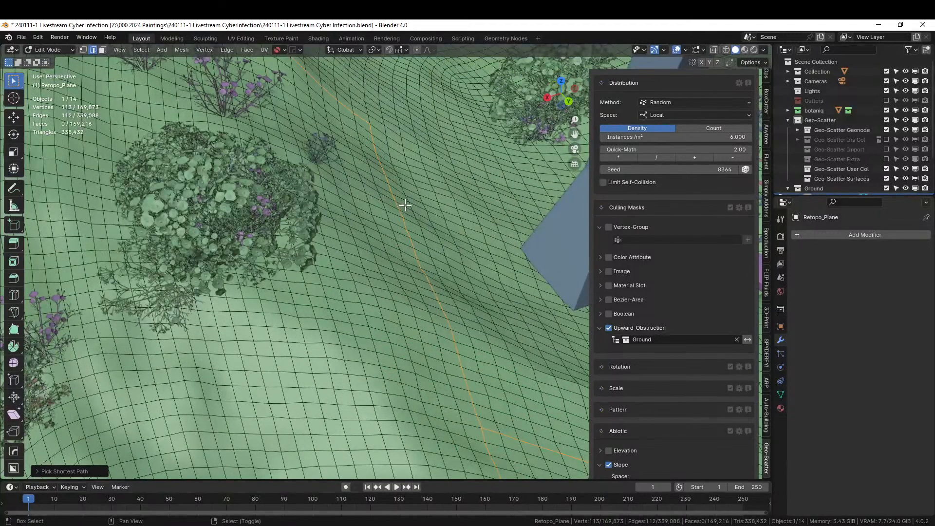
shift+click(404, 205)
middle_drag(471, 222, 384, 165)
ctrl+click(401, 110)
scroll(497, 163, up, 2)
scroll(385, 165, up, 4)
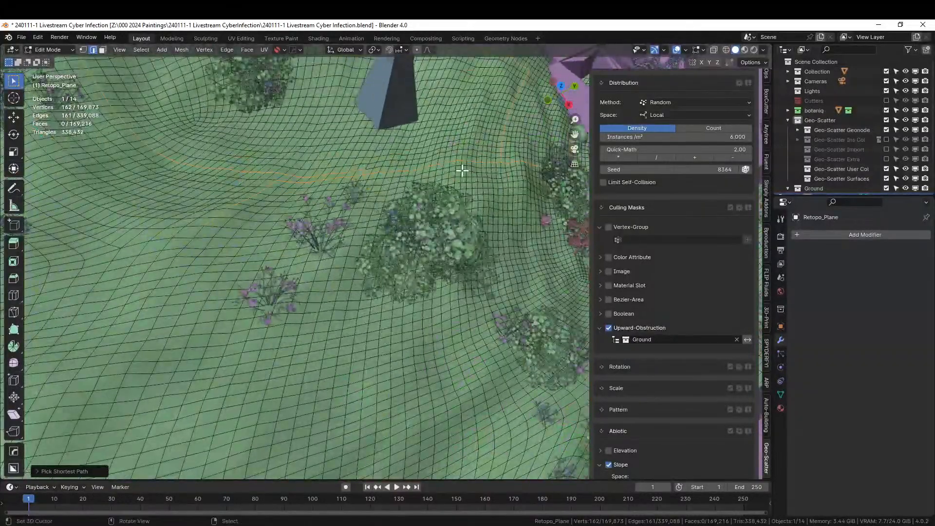
shift+click(455, 164)
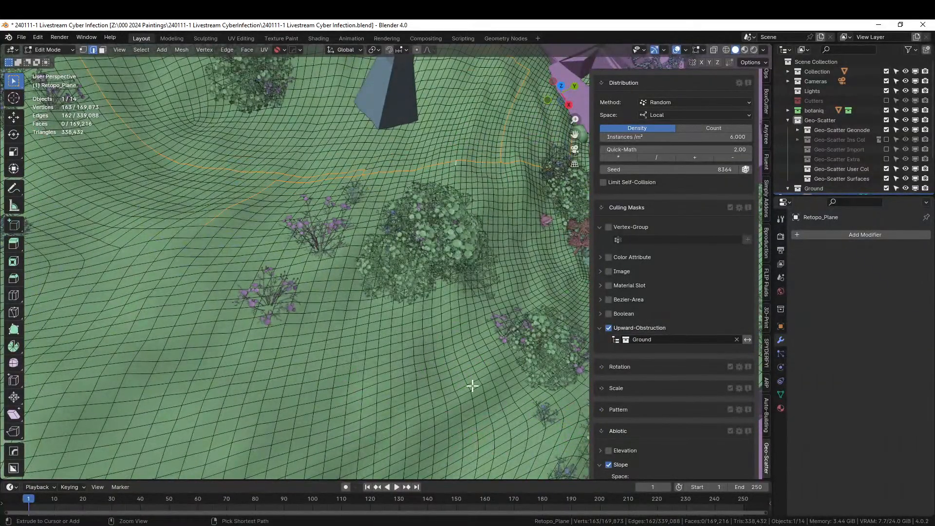
ctrl+click(390, 449)
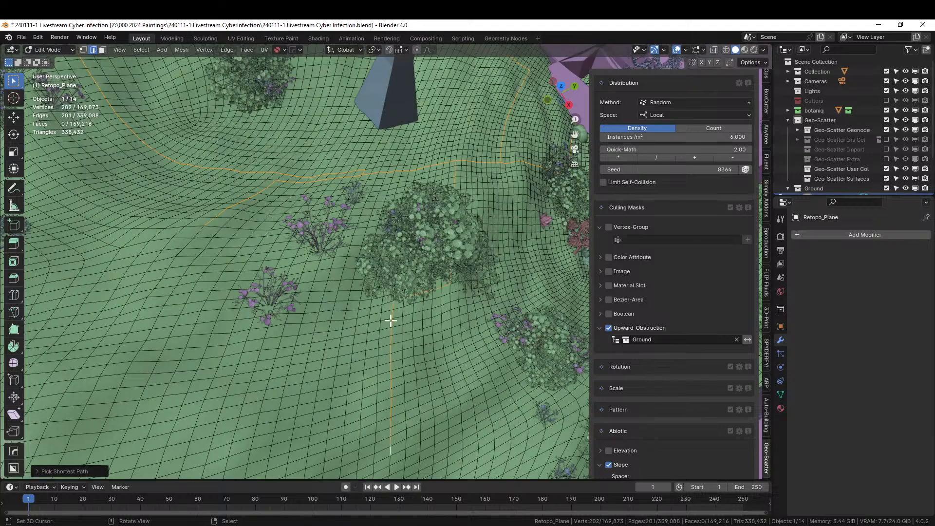
middle_drag(390, 319, 377, 275)
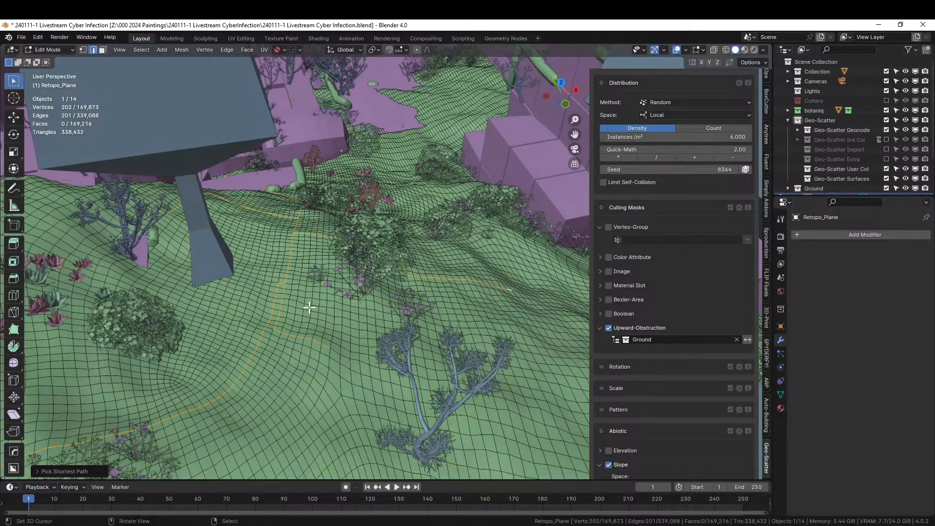
Step: Extract the selected terrain edge paths as a pipe curve with the HOps Curve/Extract operation, at a width of -0.086
key(q)
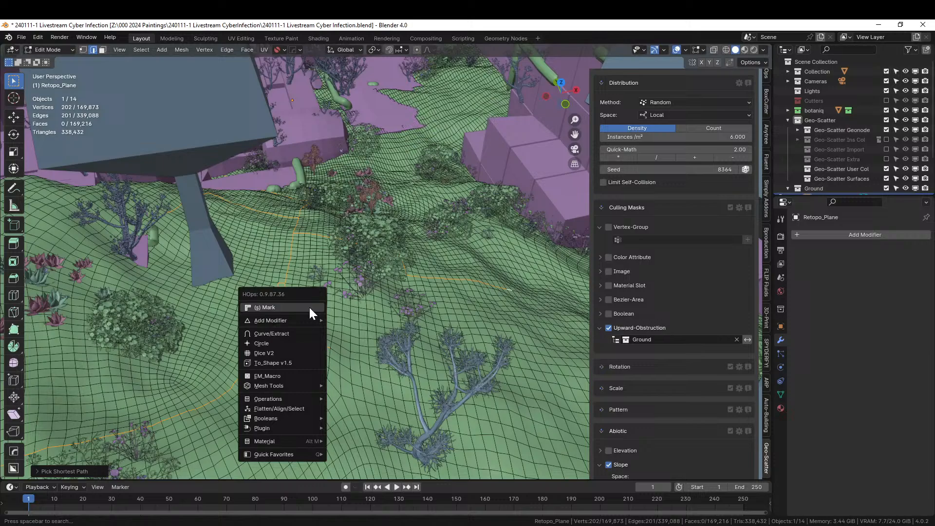
click(295, 333)
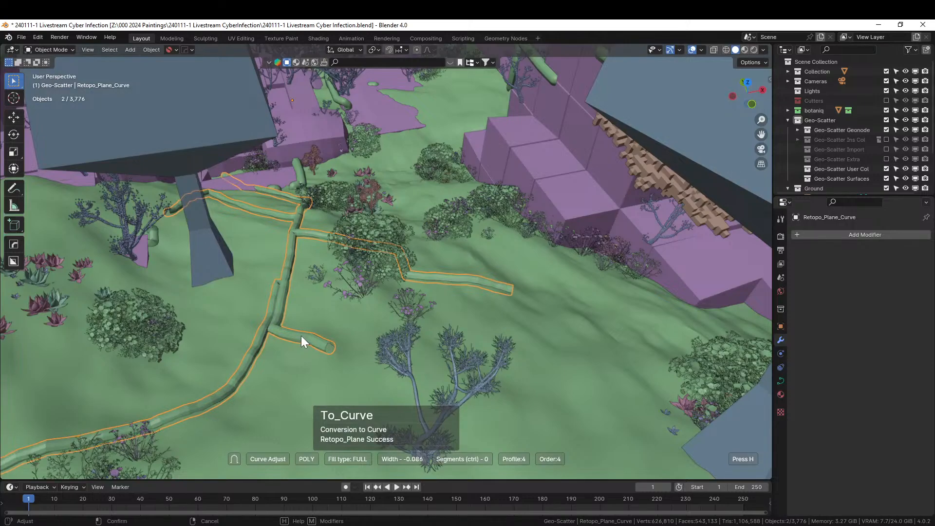
click(301, 335)
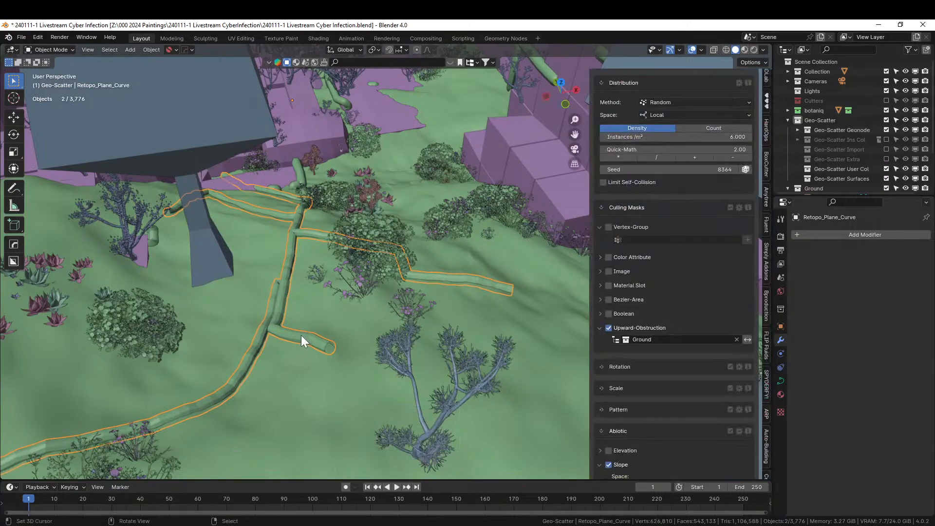
middle_drag(301, 335, 339, 299)
key(ctrl+z)
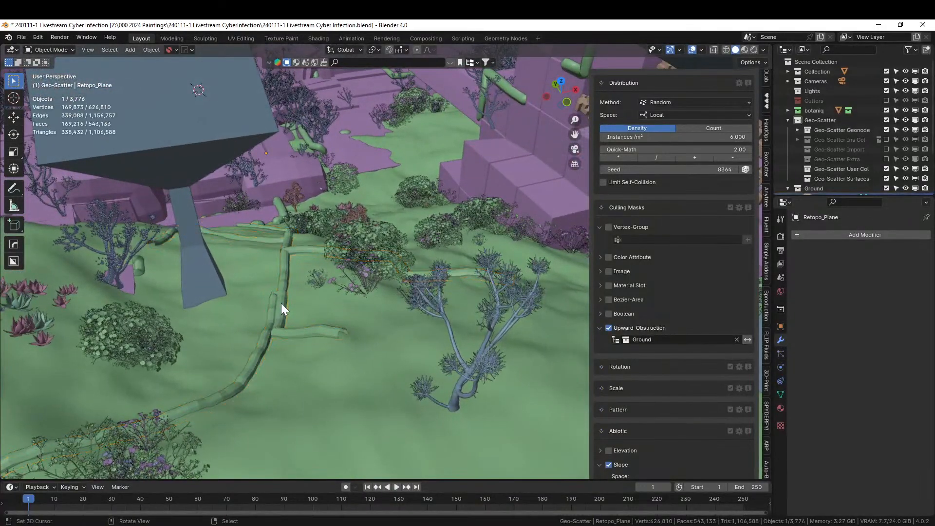
key(ctrl+shift+z)
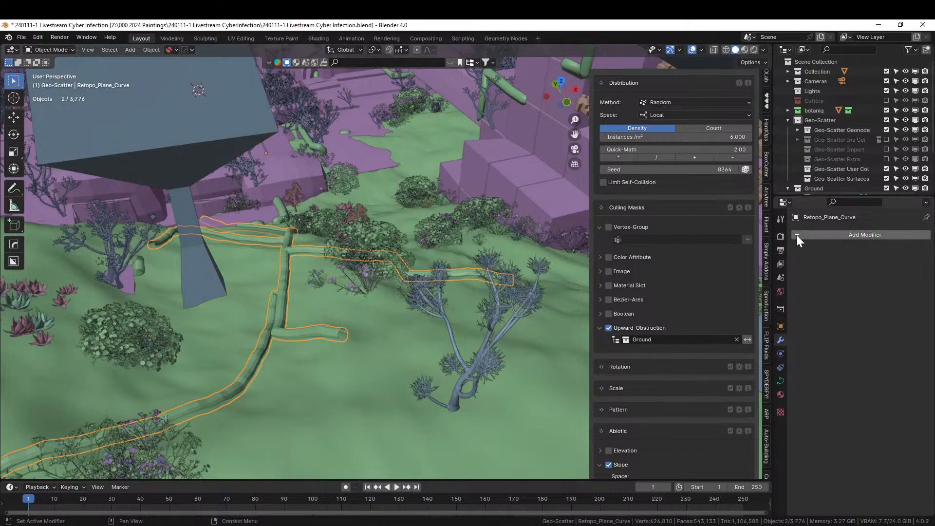
Step: Set the round bevel depth of the extracted ground pipe curve to 0.1 m
click(778, 381)
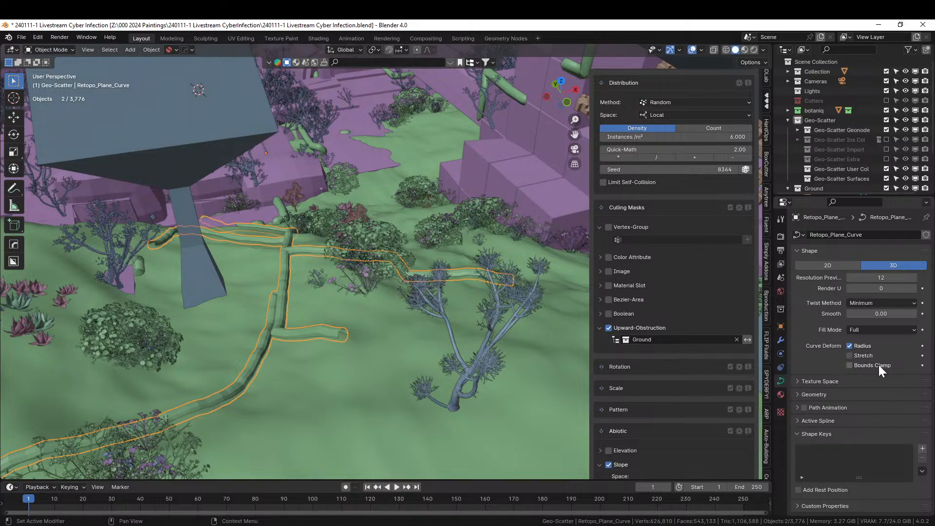
click(795, 394)
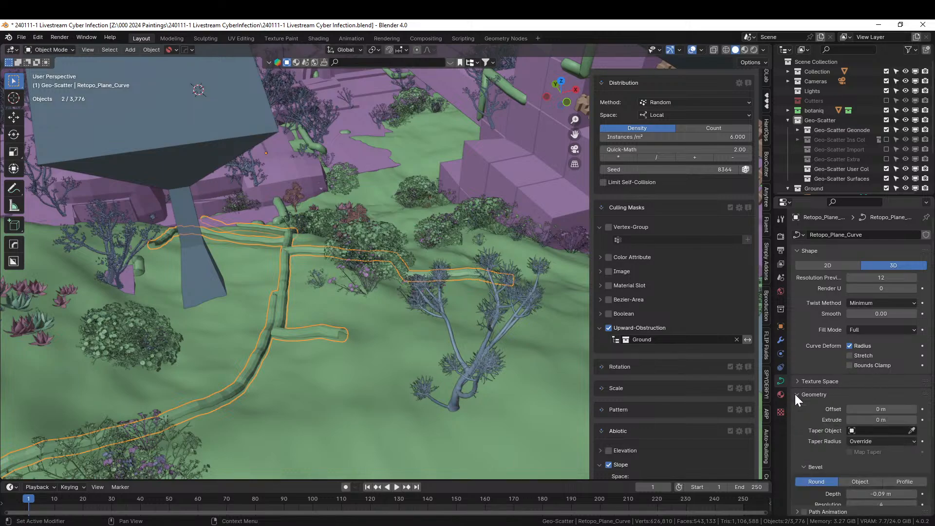
scroll(814, 398, down, 3)
click(876, 435)
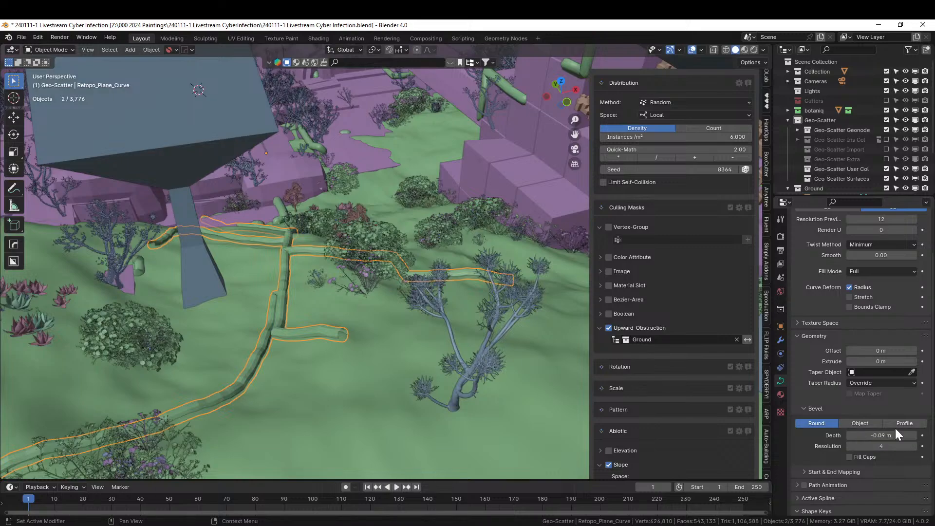
click(879, 434)
key(Escape)
click(879, 435)
key(Return)
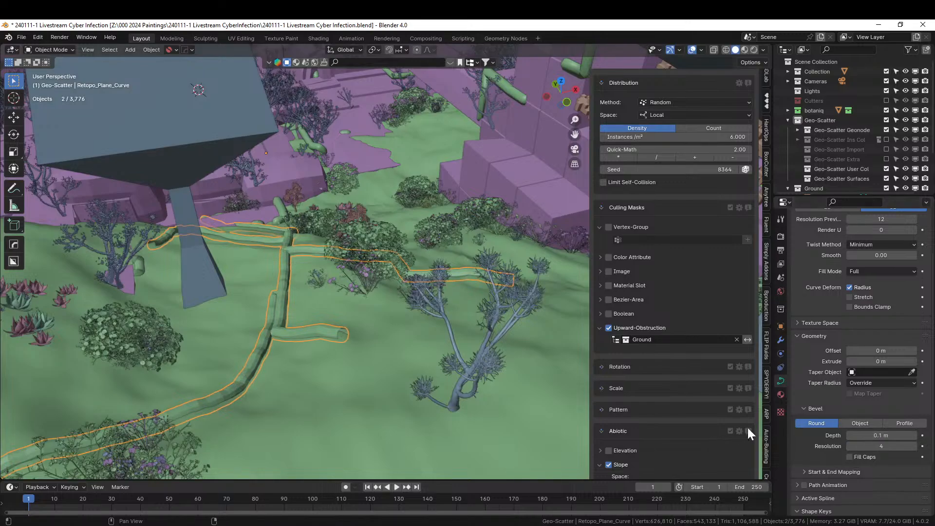
Step: Enable Fill Caps on the ground pipe curve and convert it to a mesh
click(850, 456)
middle_drag(305, 332, 333, 309)
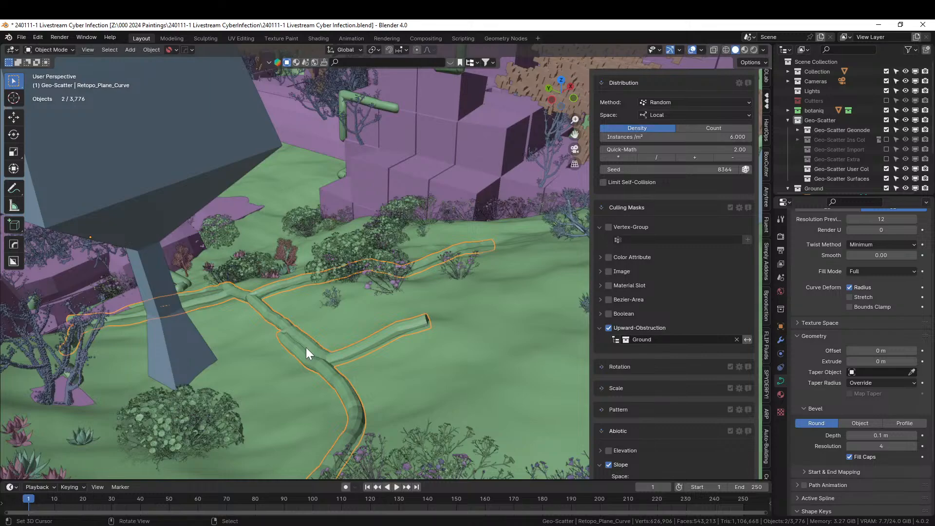
key(q)
mouse_move(322, 390)
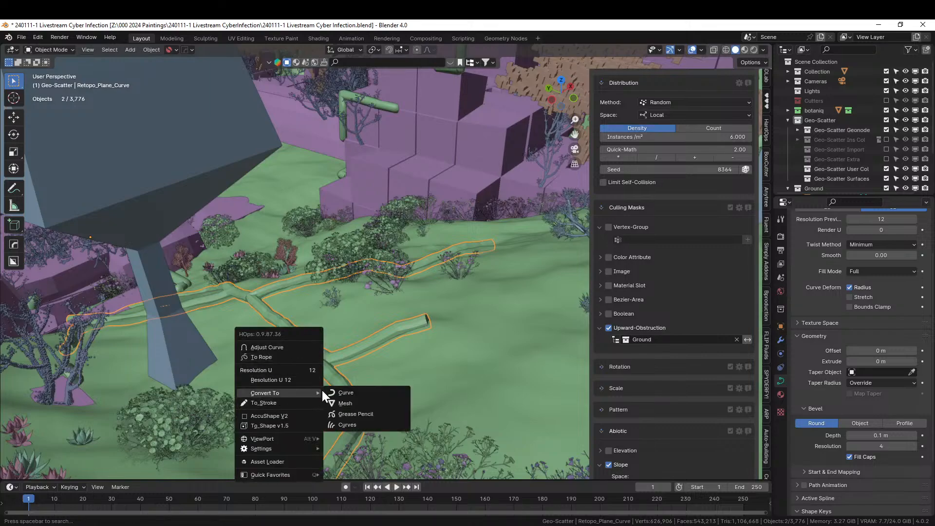
click(352, 402)
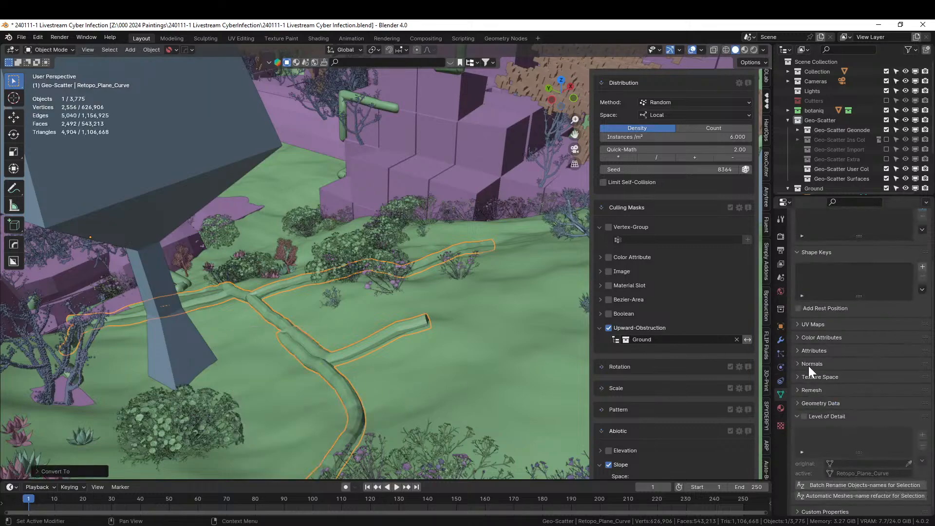
Step: Add a Remesh modifier to the ground vine mesh, using Blocks mode with an octree depth of 7
click(781, 340)
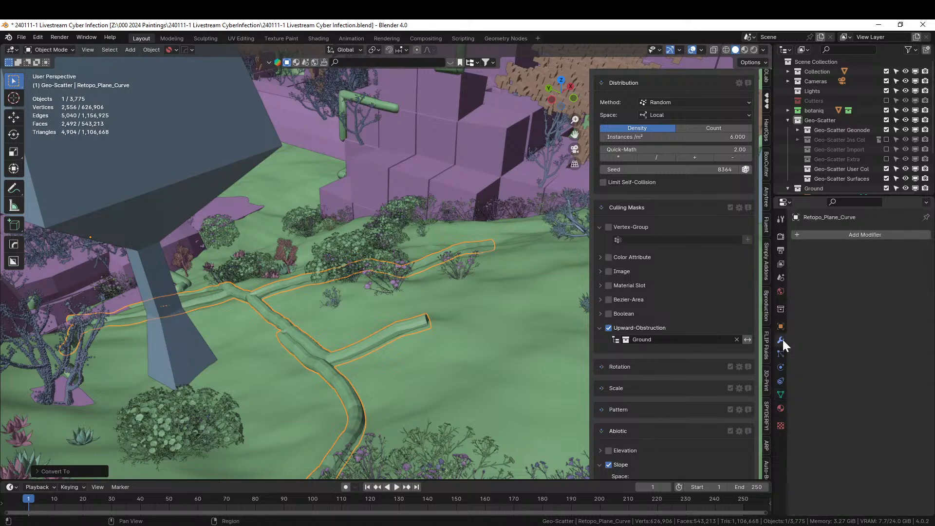
click(836, 234)
mouse_move(836, 235)
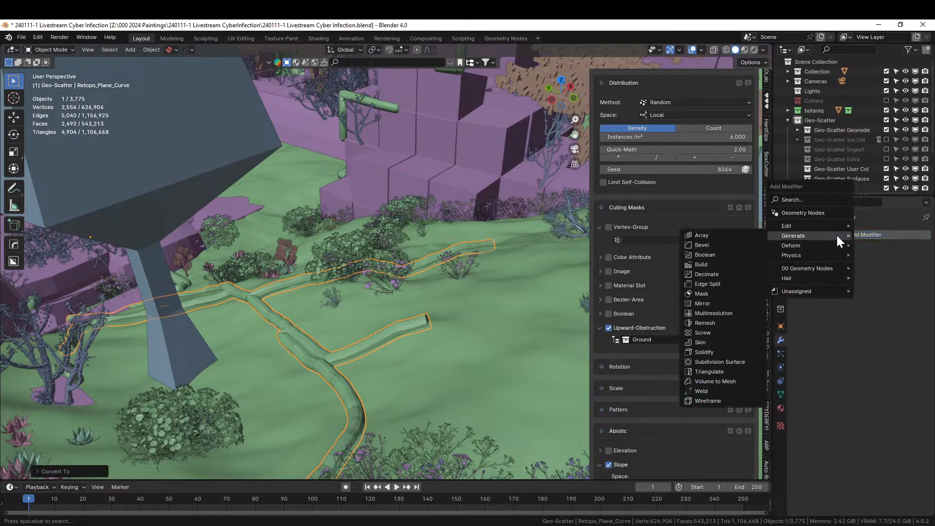
click(719, 322)
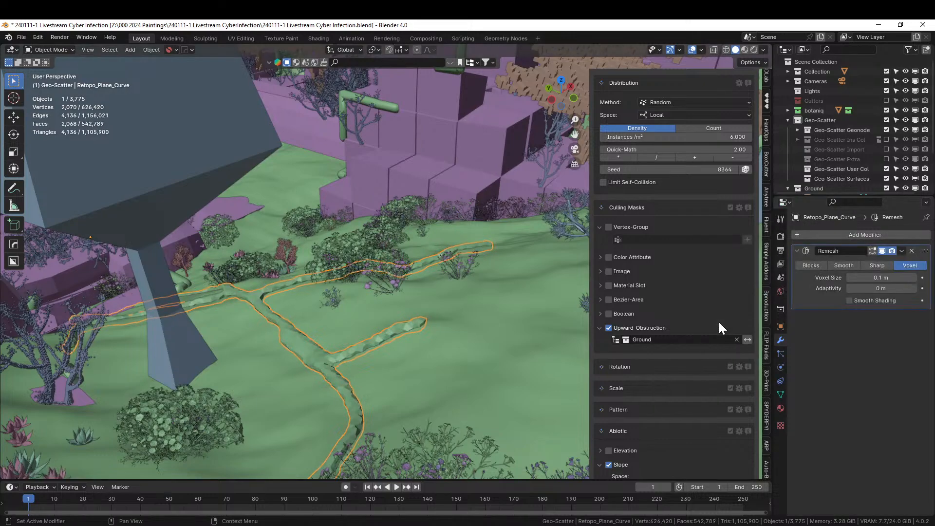
click(810, 264)
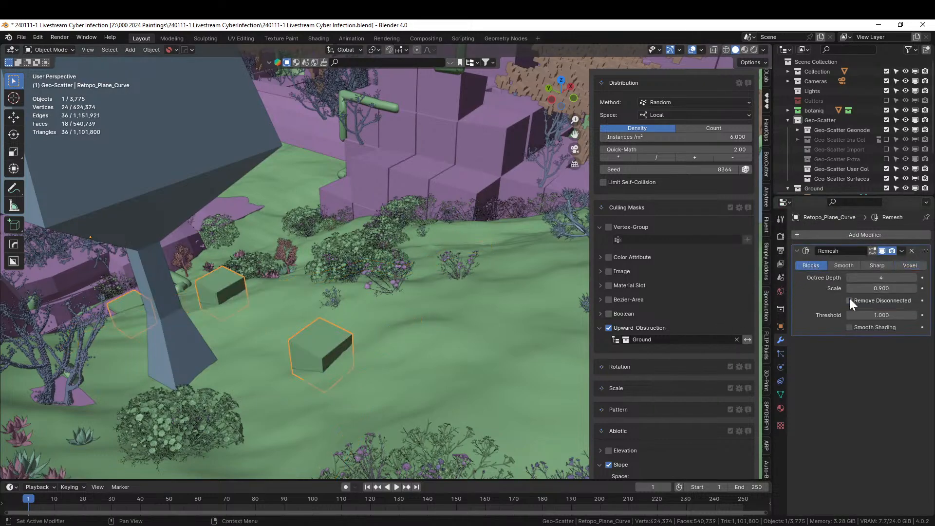
click(914, 277)
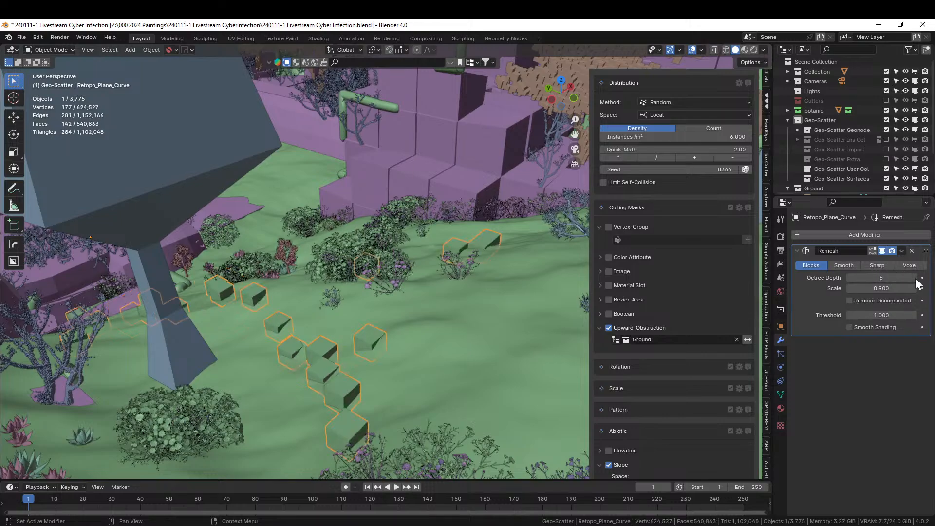
click(914, 277)
click(914, 278)
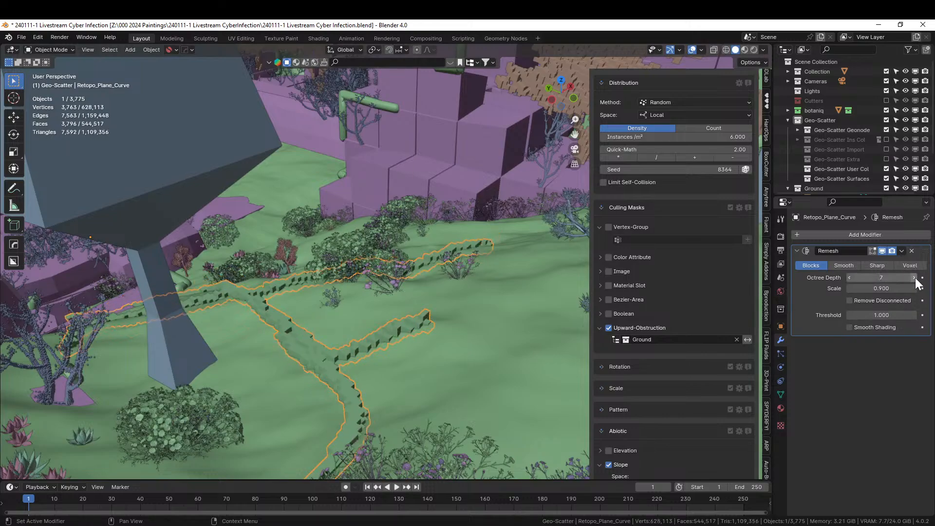
middle_drag(400, 321, 366, 337)
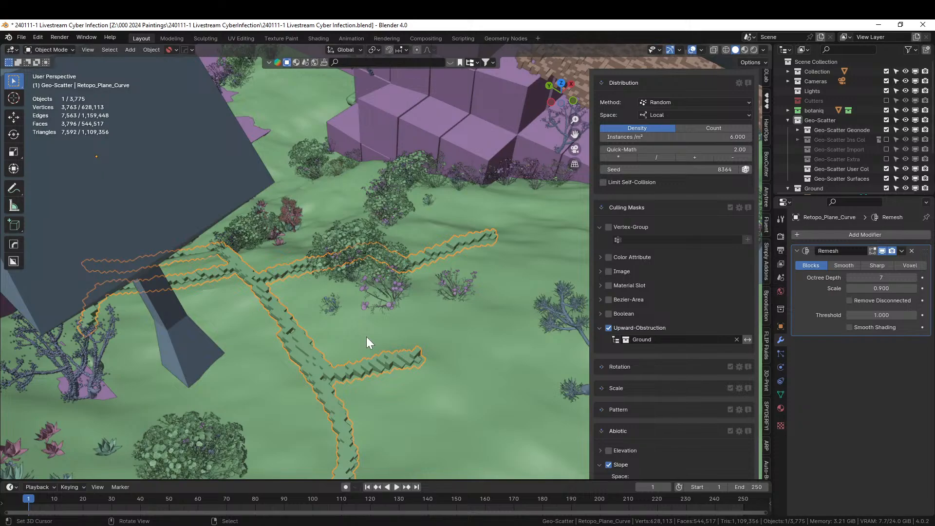
middle_drag(297, 183, 269, 390)
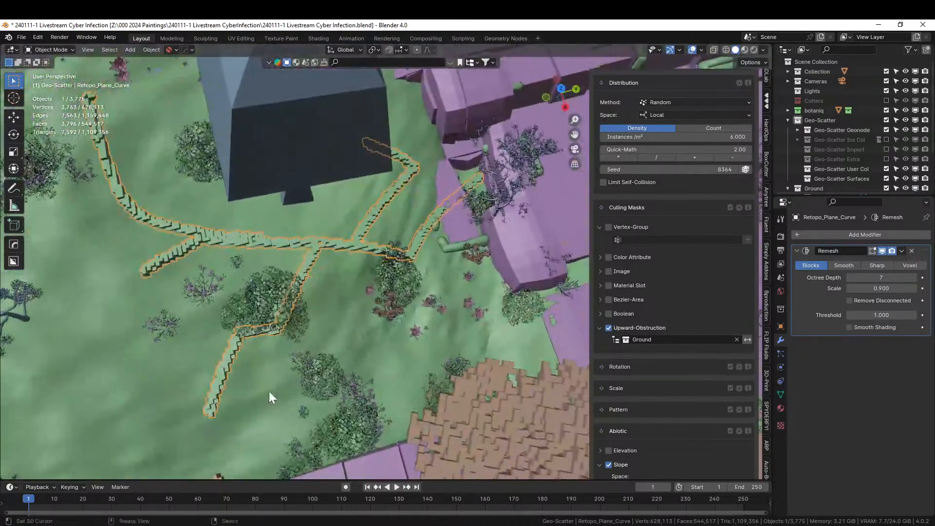
Step: Try to join the blocky vine to the purple platform mesh with its Remesh modifier unapplied, and undo the join
click(429, 226)
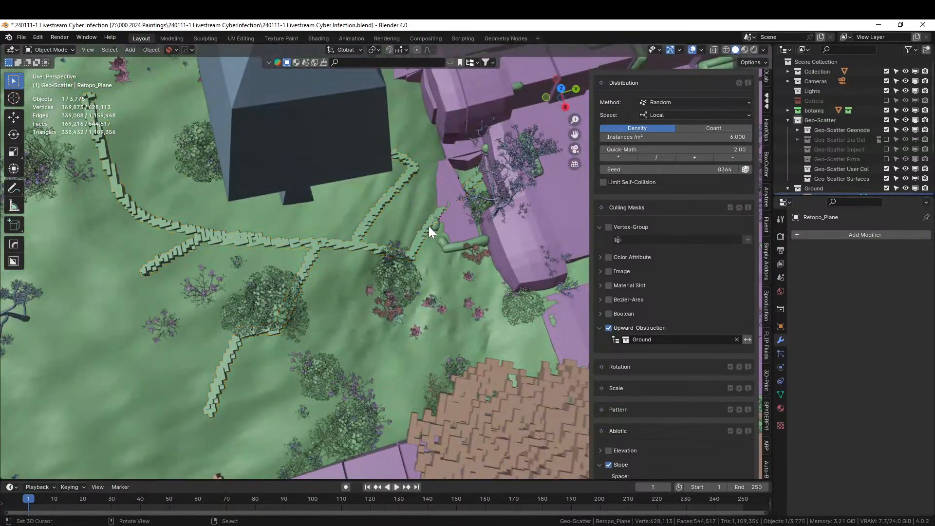
click(420, 236)
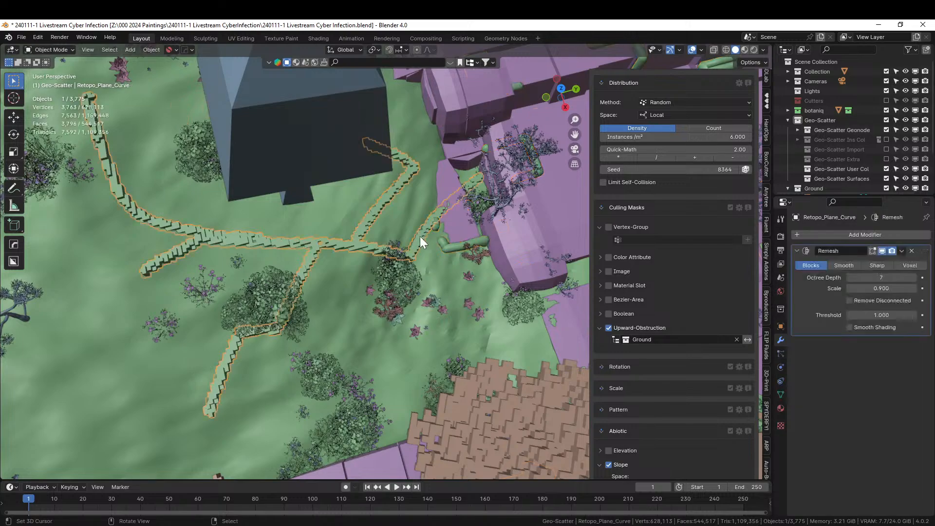
shift+click(506, 240)
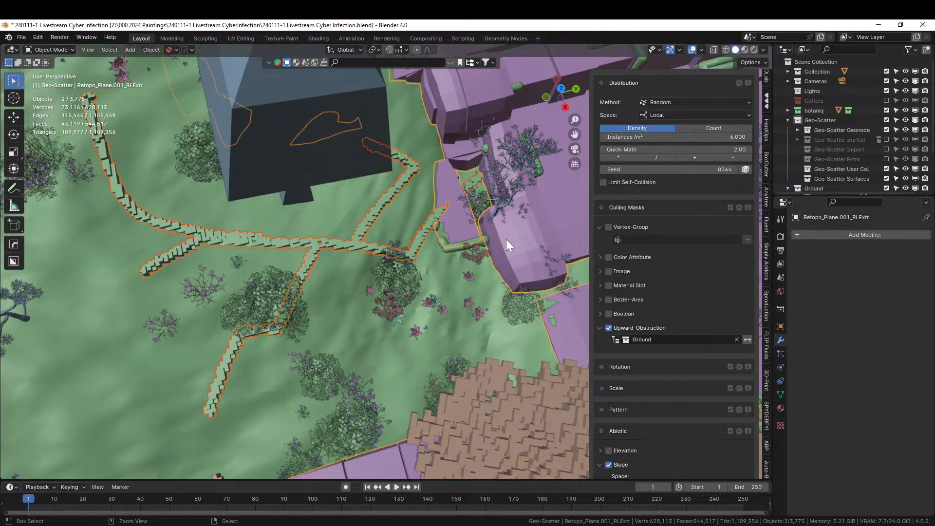
key(ctrl+j)
middle_drag(246, 260, 296, 294)
key(ctrl+z)
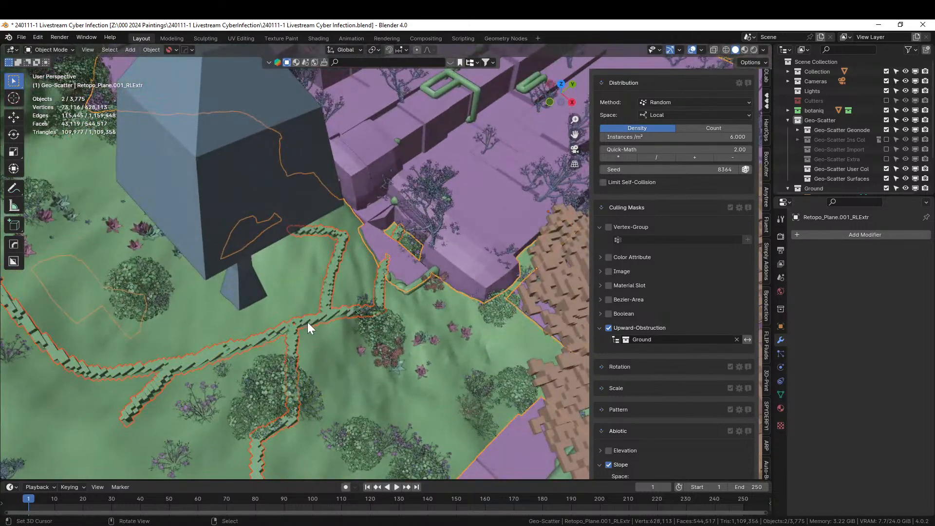
key(ctrl+z)
Step: Apply the vine's Remesh modifier and join the blocky vine into the purple platform mesh
key(ctrl+a)
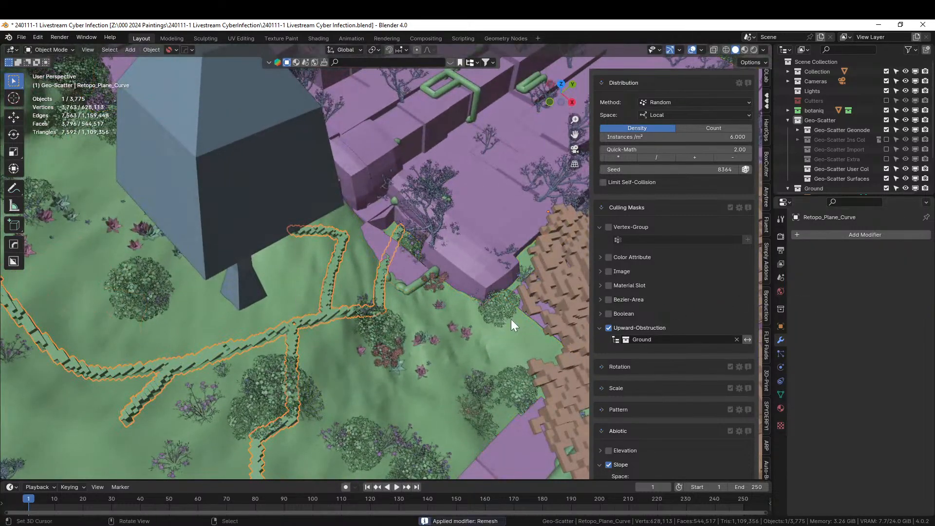
shift+click(457, 263)
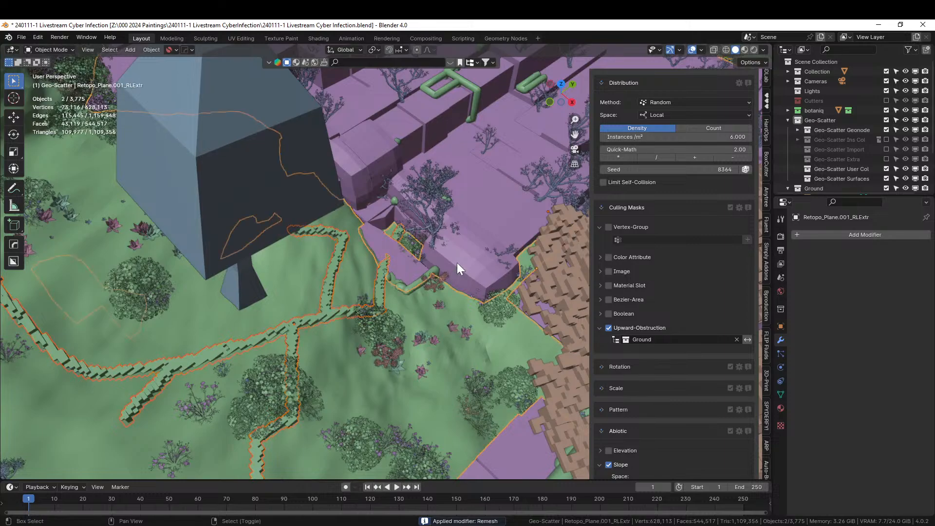
key(ctrl+j)
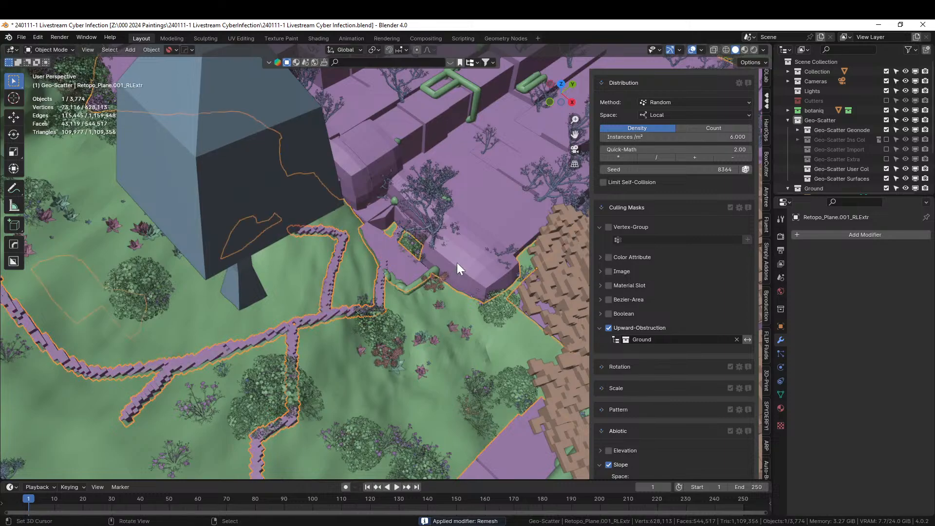
middle_drag(456, 262, 45, 200)
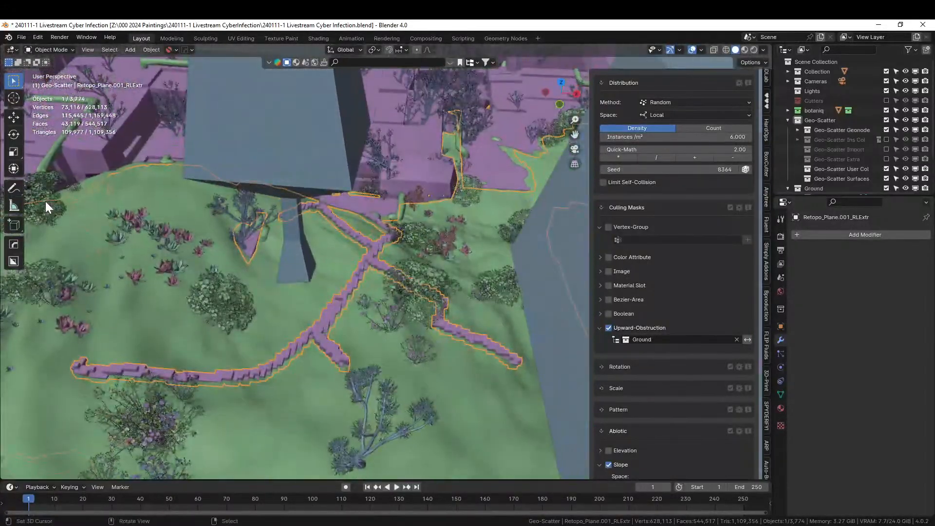
Step: Edit the green Retopo_Plane terrain mesh and select a shortest edge path from beside the purple platform up the slope, with a branch downhill
middle_drag(2, 179, 286, 316)
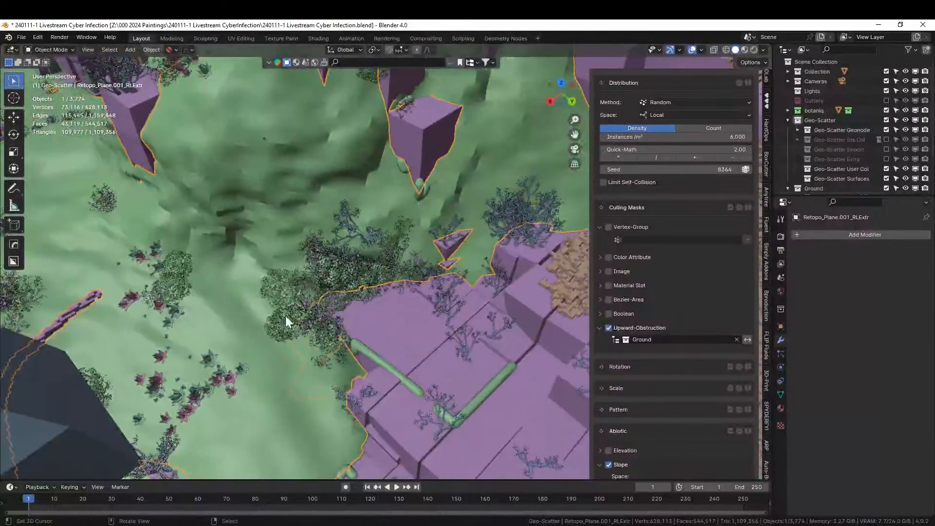
click(288, 190)
key(Tab)
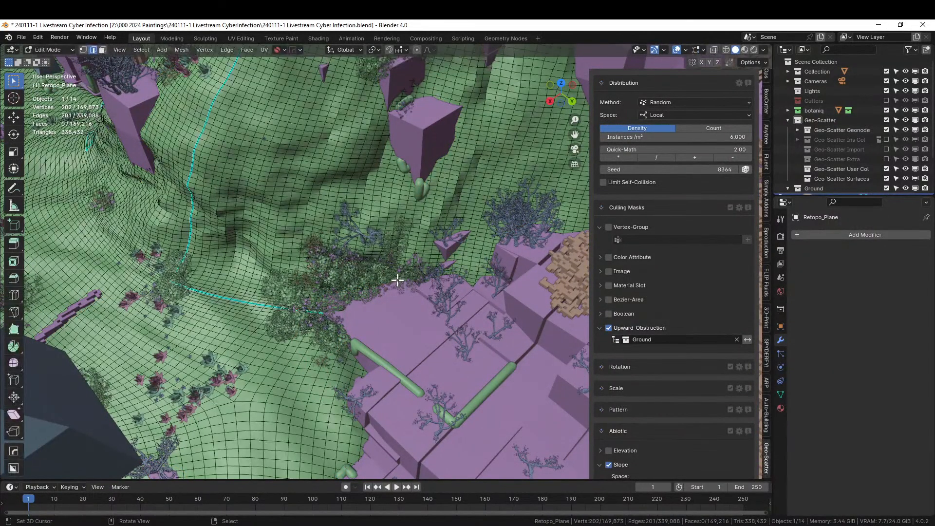
click(356, 361)
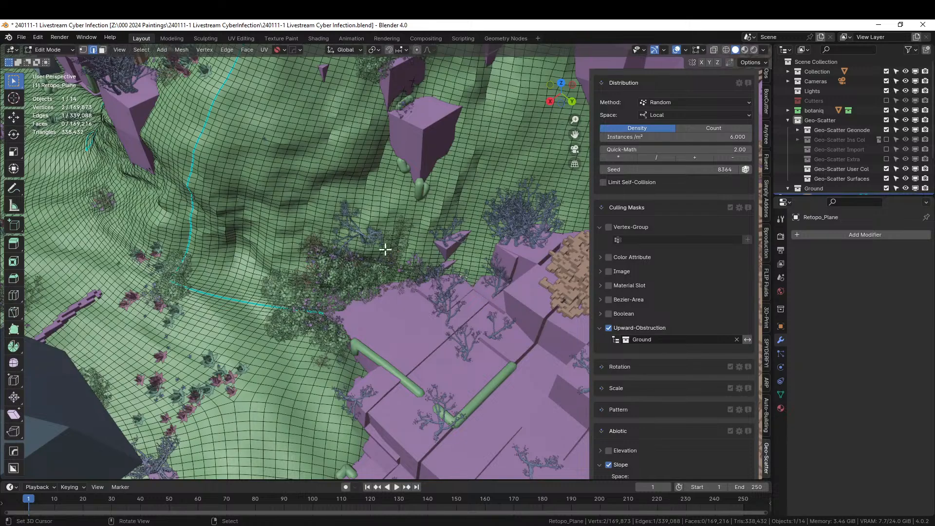
shift+middle_drag(385, 250, 437, 403)
ctrl+click(370, 115)
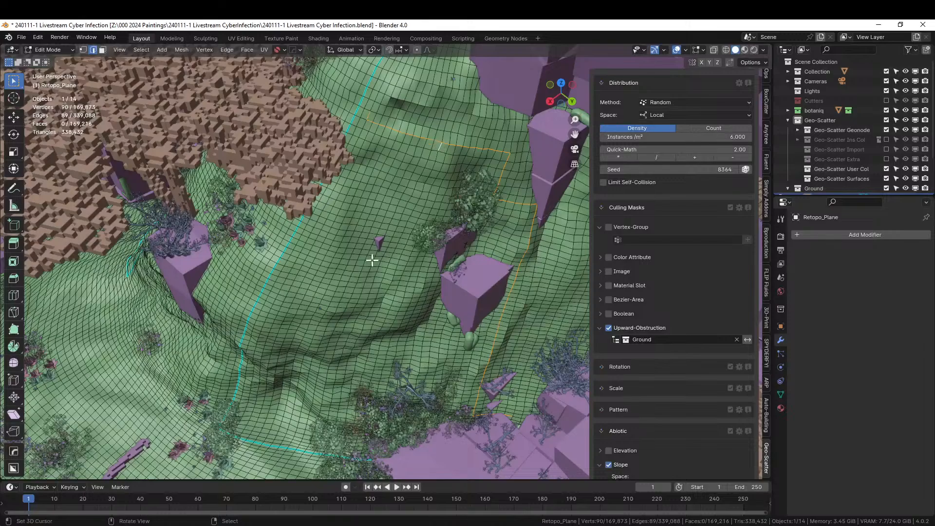
ctrl+click(307, 338)
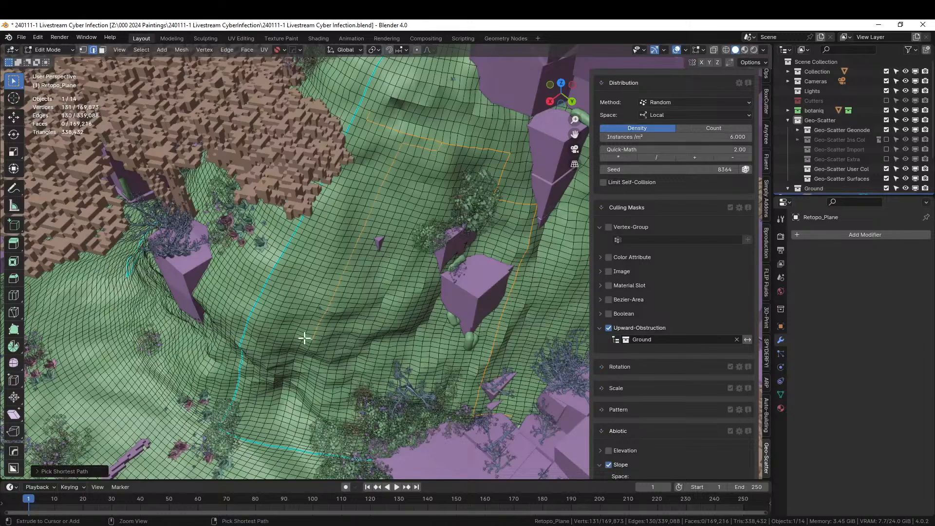
Step: Branch the terrain edge selection across the slope to the side of the purple block that carries the blue shrub
shift+right_click(339, 274)
middle_drag(317, 296, 367, 258)
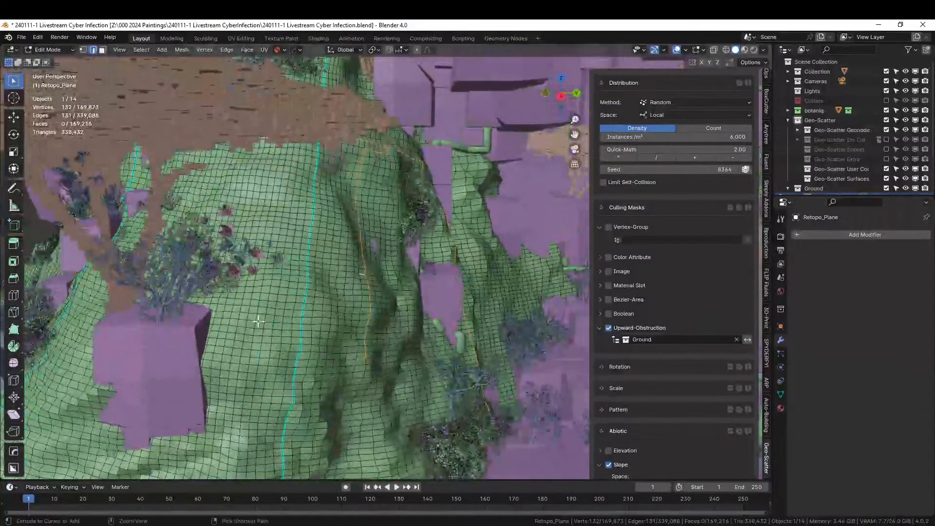
ctrl+click(202, 359)
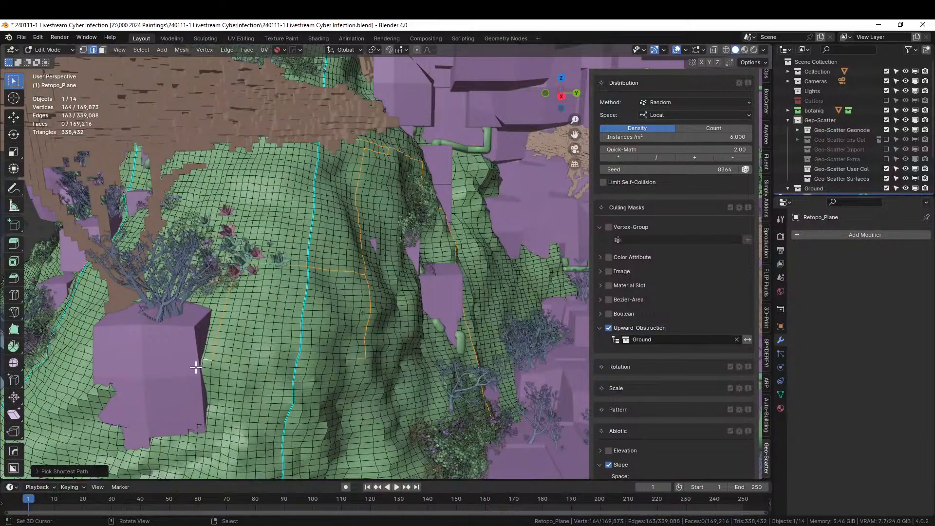
scroll(197, 361, up, 2)
shift+middle_drag(198, 360, 369, 284)
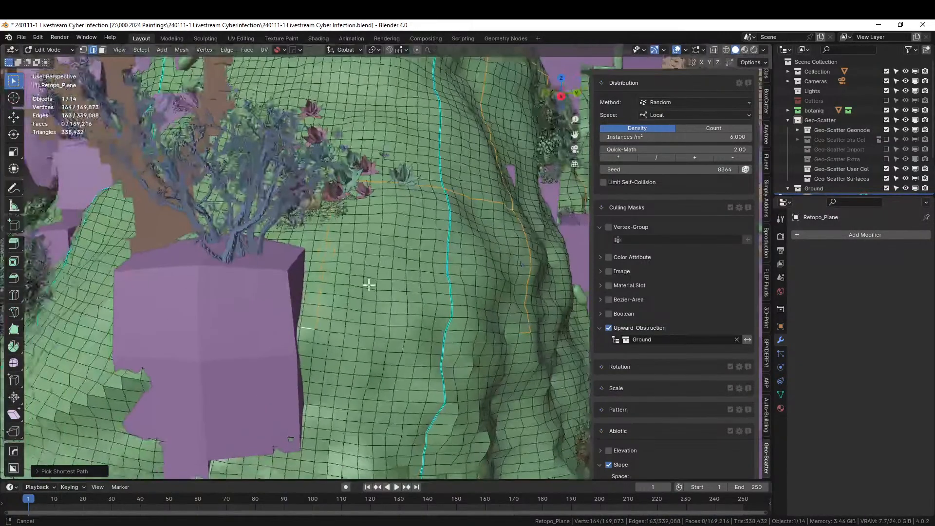
ctrl+click(296, 327)
mouse_move(346, 347)
middle_down()
mouse_move(371, 341)
mouse_move(374, 350)
mouse_move(333, 359)
middle_up()
shift+middle_drag(334, 311, 334, 388)
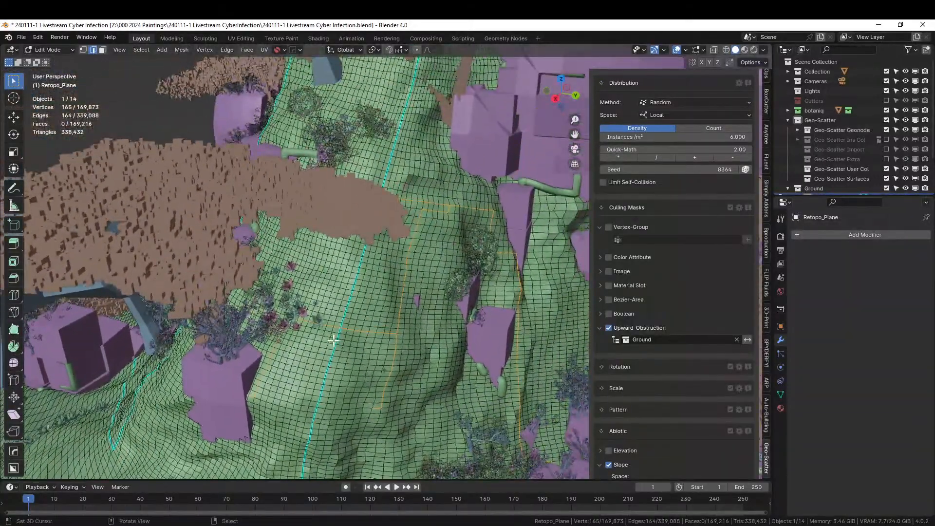
Step: Extend the terrain edge selection with shortest paths behind the blocky tree and down the far slope towards the purple rocks
shift+middle_drag(333, 340, 369, 313)
shift+click(326, 323)
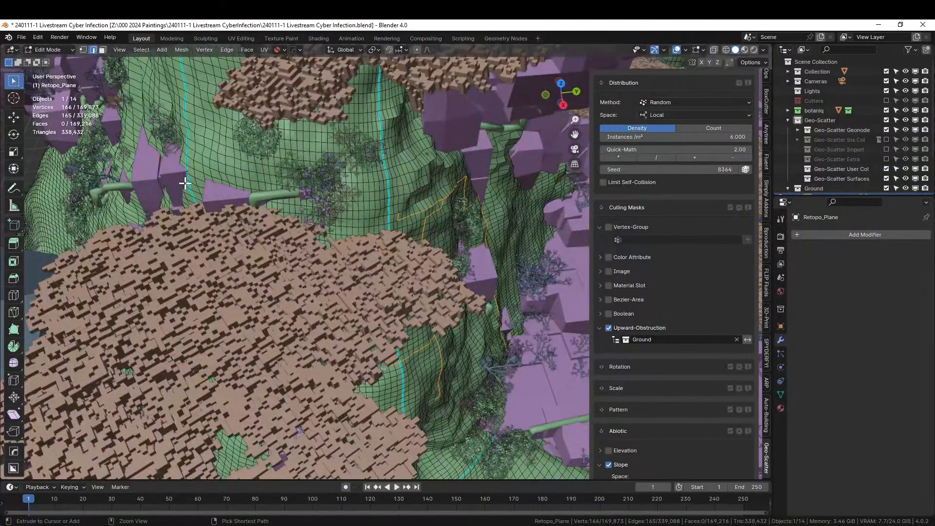
middle_drag(185, 183, 275, 193)
shift+click(288, 315)
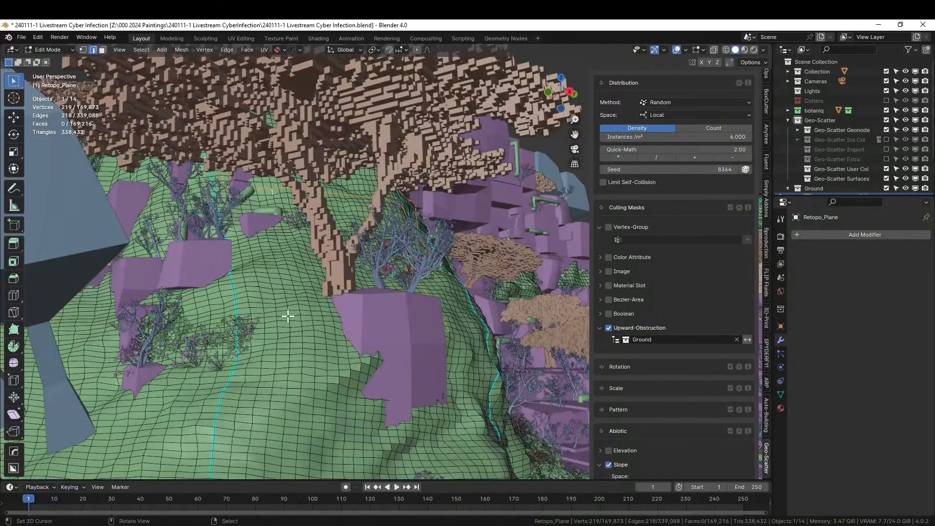
middle_drag(288, 315, 298, 297)
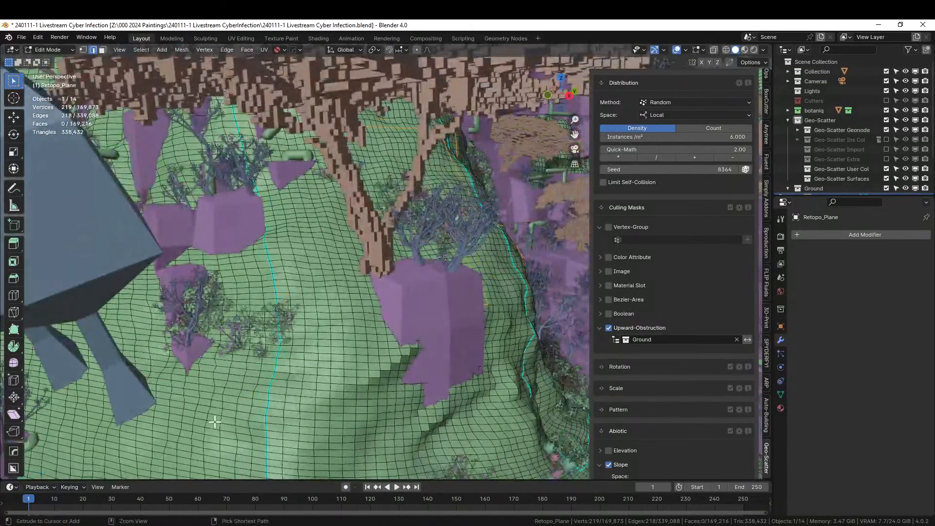
shift+middle_drag(217, 466, 264, 400)
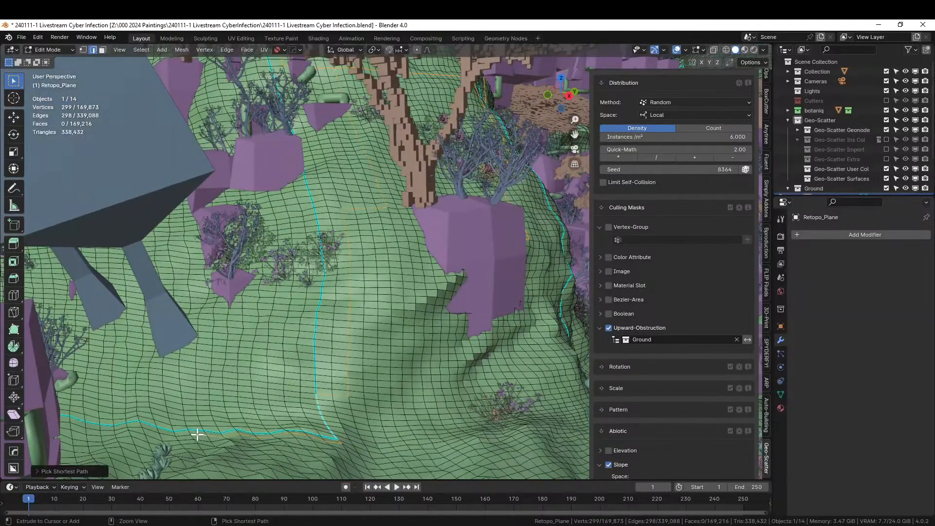
middle_drag(197, 434, 370, 258)
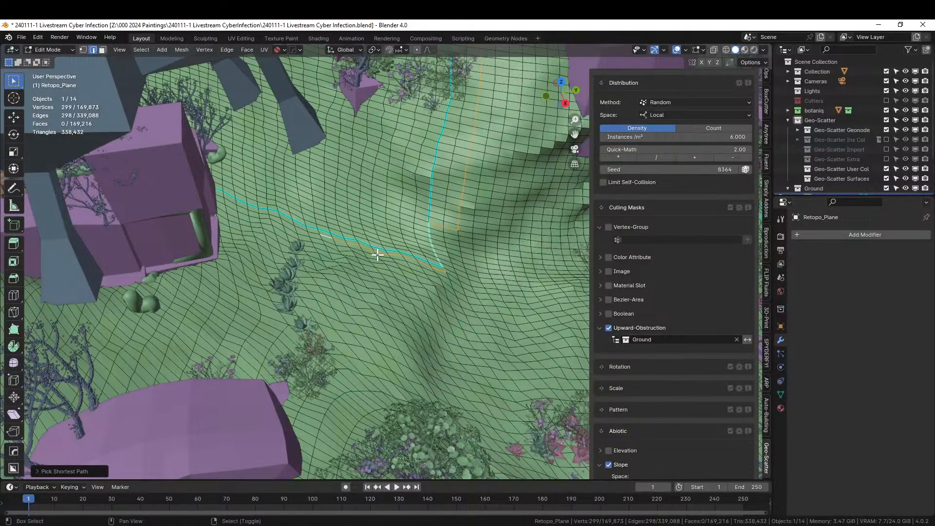
Step: Undo the stray edge pick and add a short shortest-path side branch on the ground near the row of succulents
shift+click(377, 255)
scroll(385, 270, up, 4)
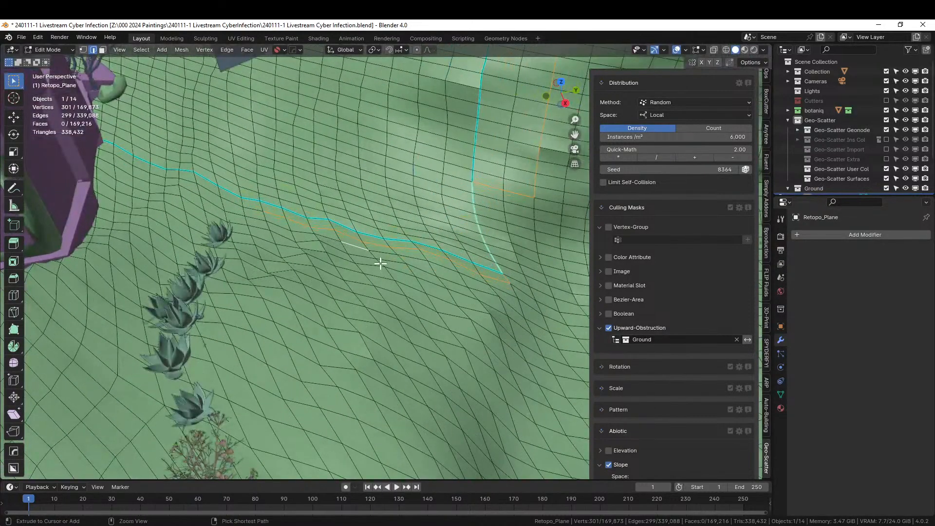
key(ctrl+z)
ctrl+click(374, 253)
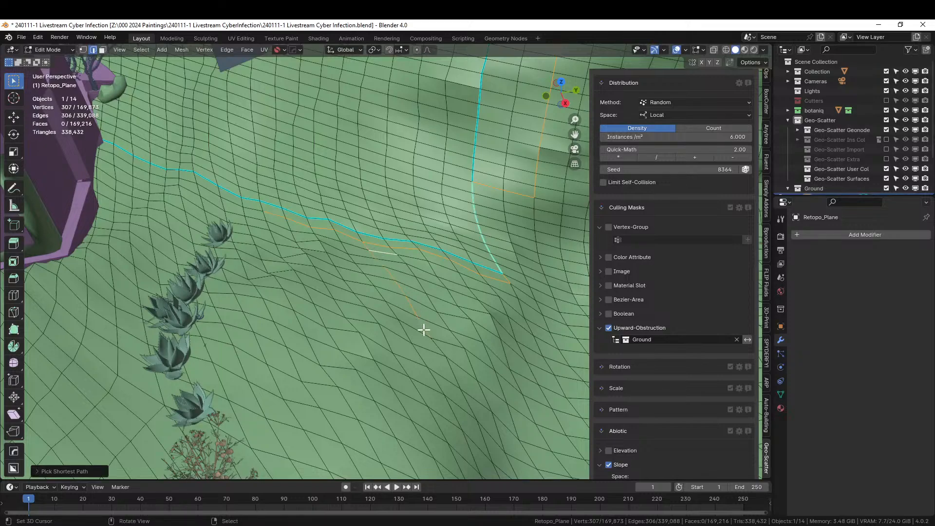
Step: Extend the terrain edge selection with shortest-path zigzags downhill and back past the succulents to the base of the purple block
shift+click(384, 252)
ctrl+click(417, 331)
ctrl+click(80, 248)
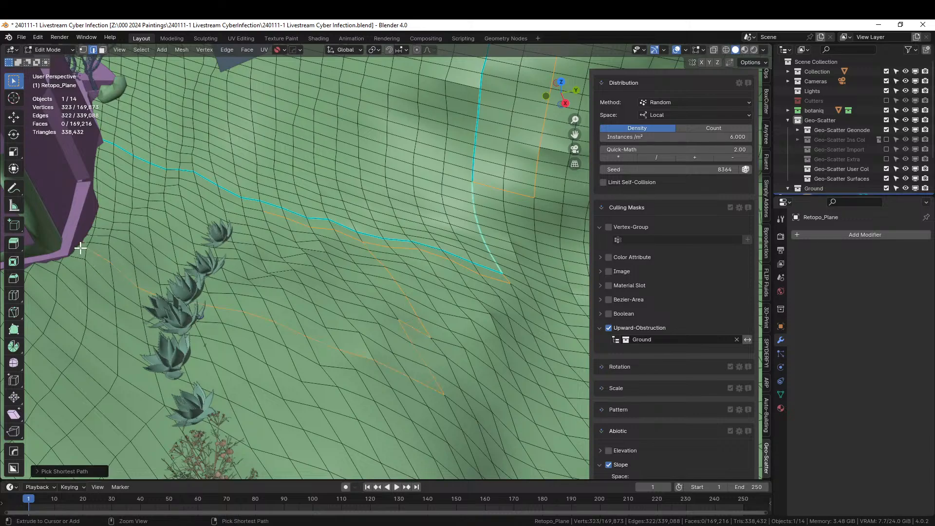
scroll(80, 253, down, 4)
middle_drag(81, 256, 98, 248)
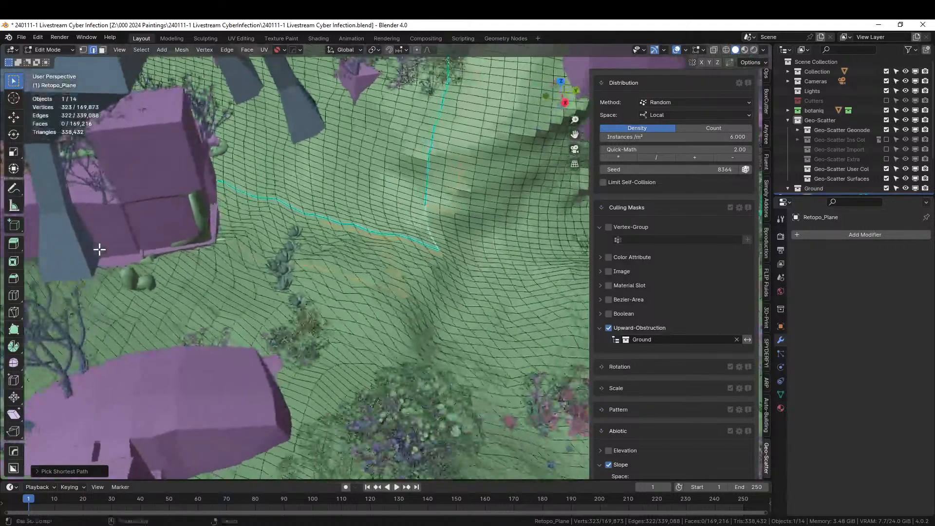
Step: Branch the edge selection by shortest path to the purple rock below the succulents and deselect the stray edge at its end
shift+click(317, 271)
middle_drag(320, 337, 294, 346)
ctrl+click(132, 444)
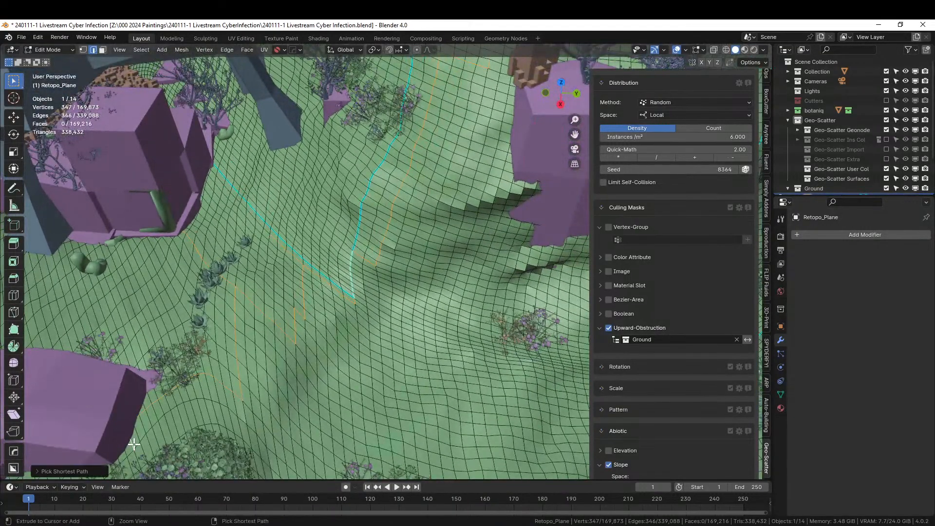
shift+click(132, 444)
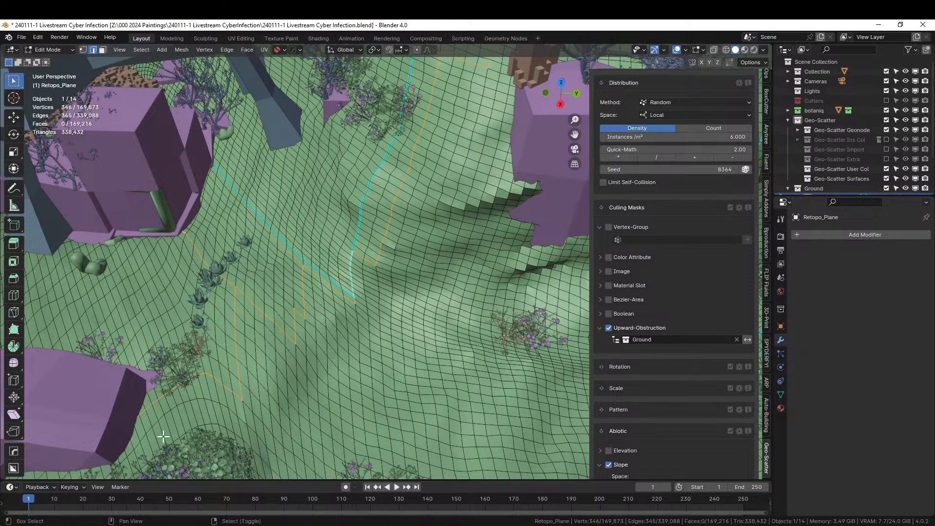
Step: Extract the selected edges as a curve with Curve/Extract, giving it a bevel depth of 0.1 m and filled caps
key(q)
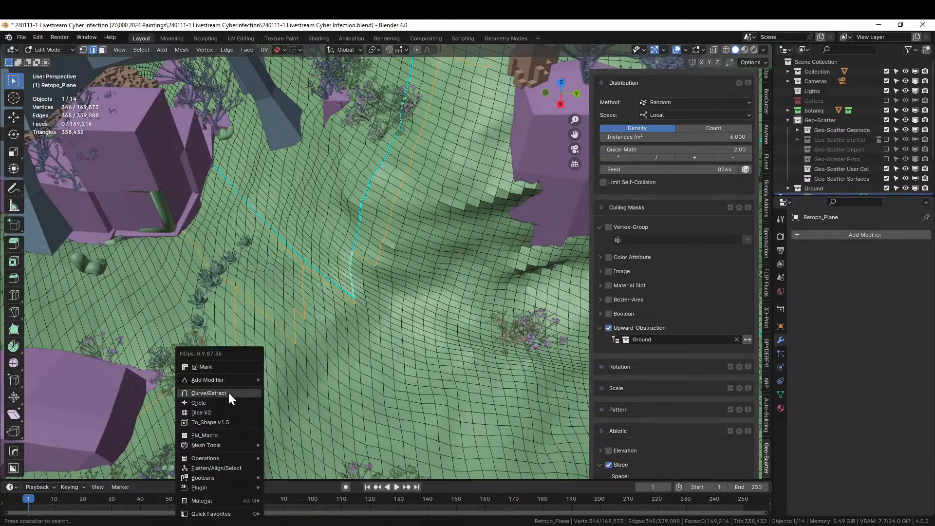
click(226, 392)
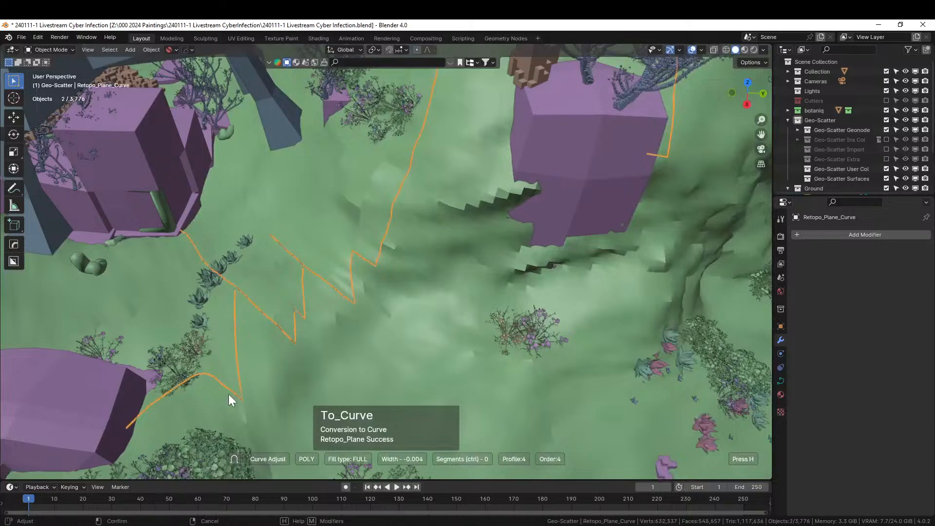
key(n)
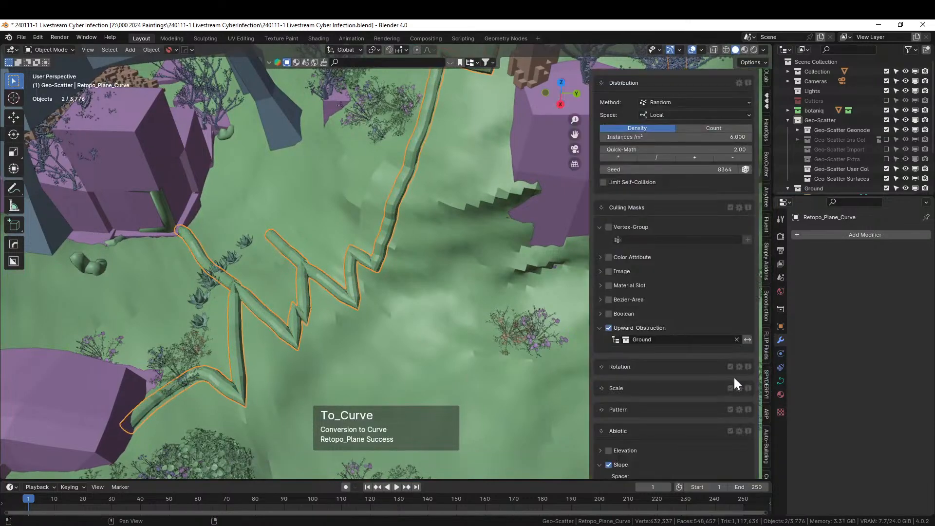
click(780, 381)
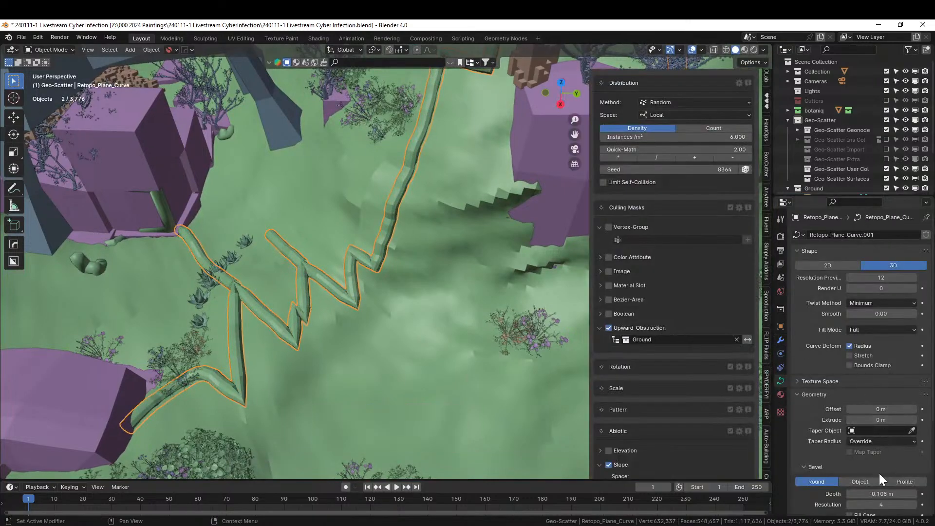
mouse_move(877, 493)
mouse_down()
mouse_move(896, 494)
mouse_move(876, 492)
mouse_up()
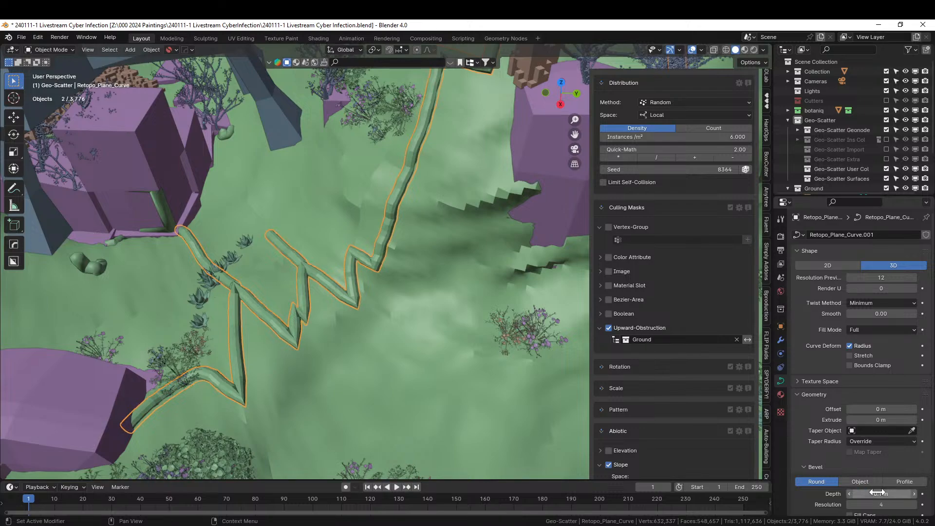
scroll(871, 482, down, 3)
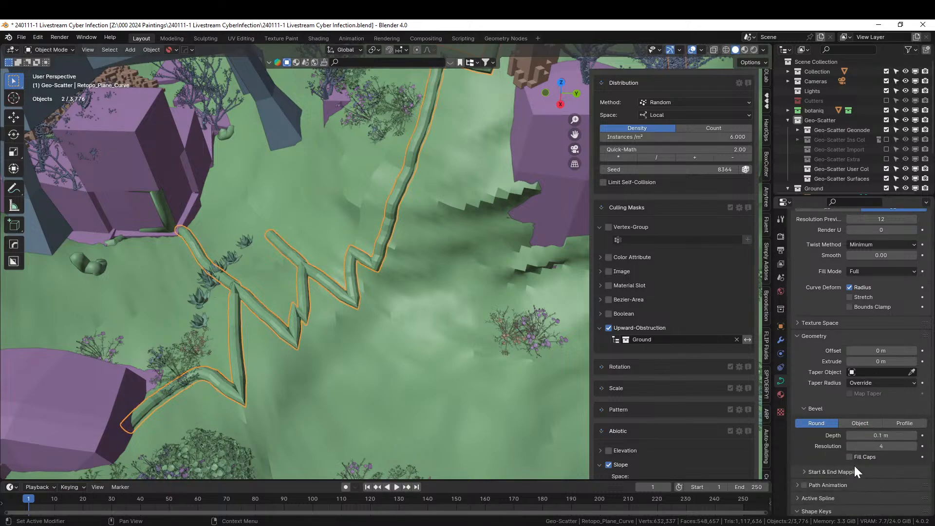
click(850, 456)
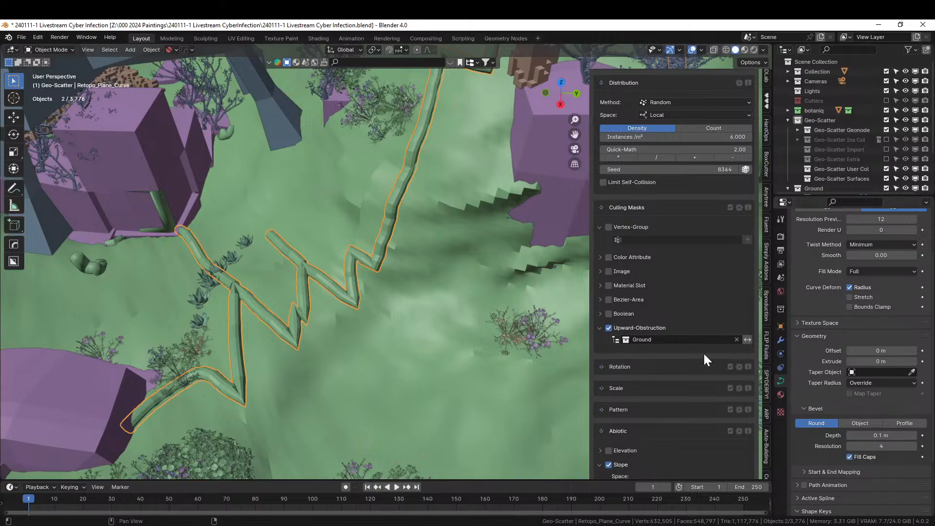
Step: Convert the beveled vine curve to a mesh and add a Remesh modifier to it
key(q)
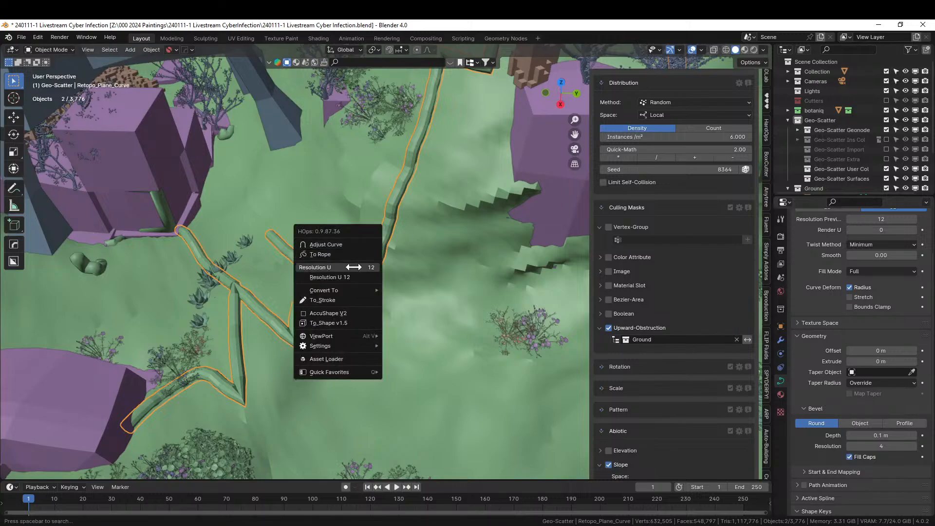
mouse_move(351, 290)
click(431, 302)
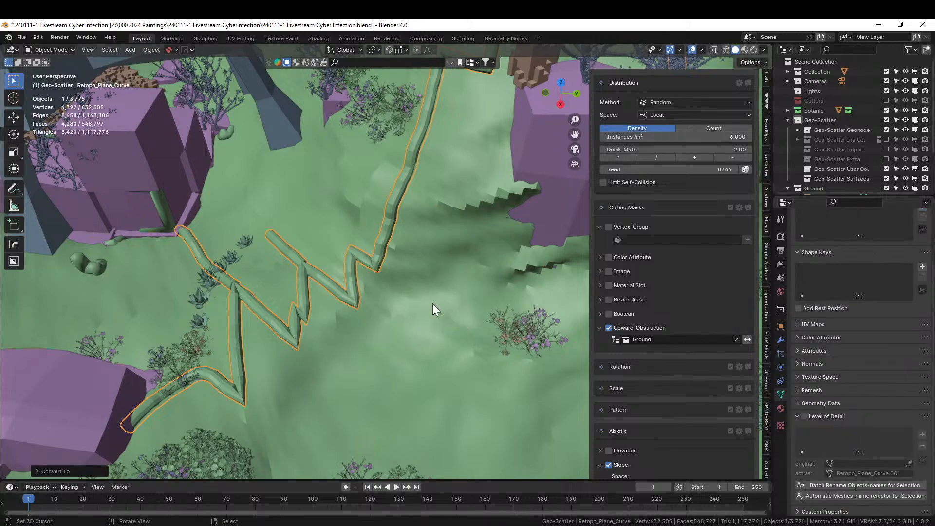
click(784, 338)
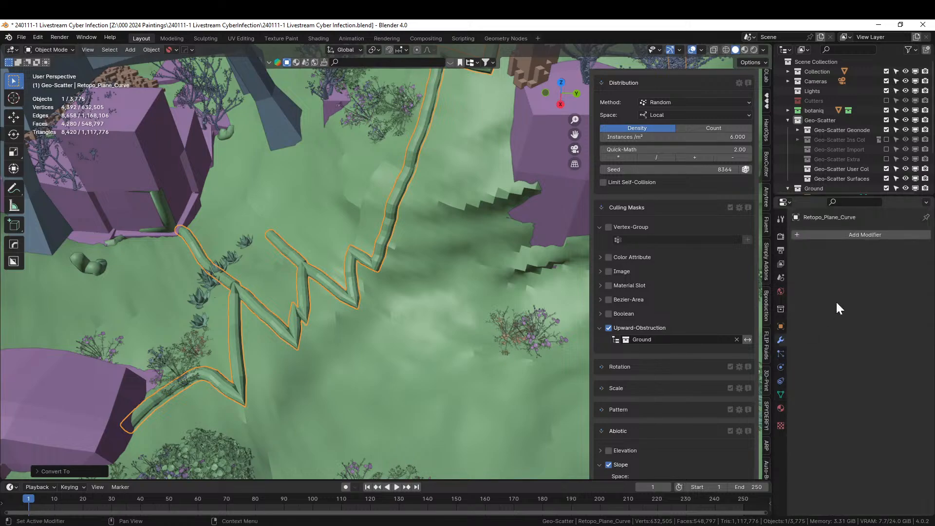
click(837, 233)
mouse_move(837, 233)
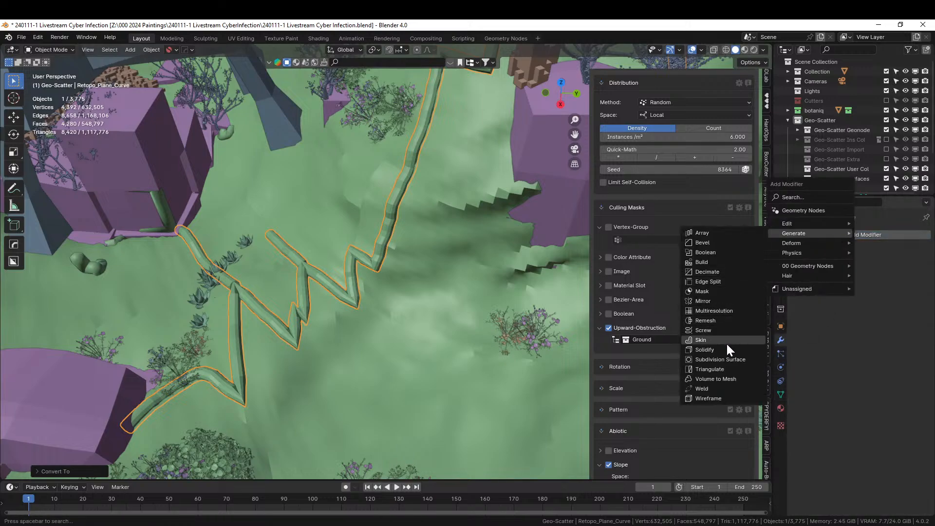
click(723, 319)
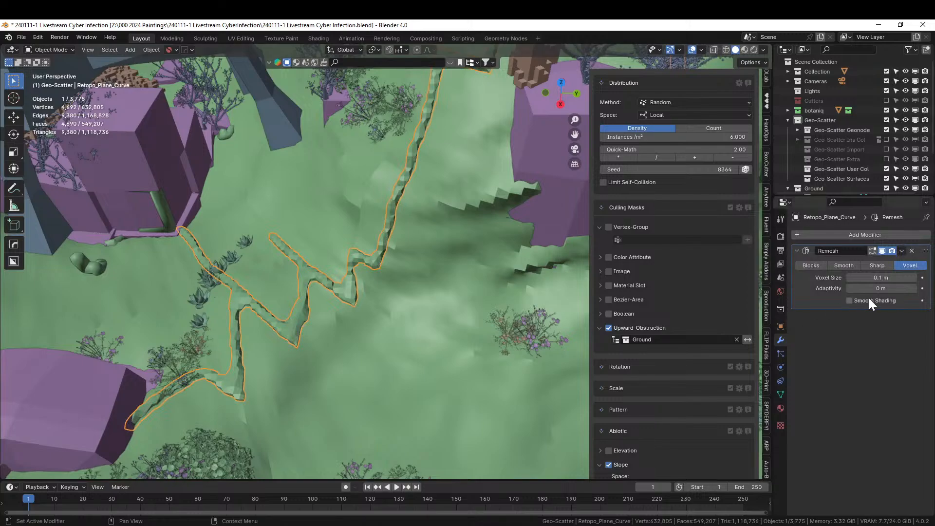
Step: Set the vine's Remesh modifier to Blocks with Remove Disconnected off and an octree depth of 7
click(810, 265)
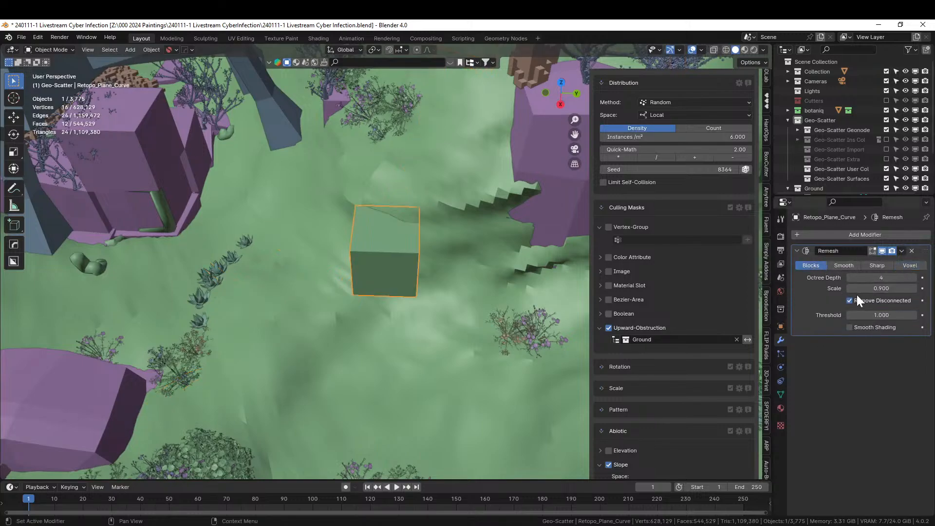
click(849, 301)
click(913, 277)
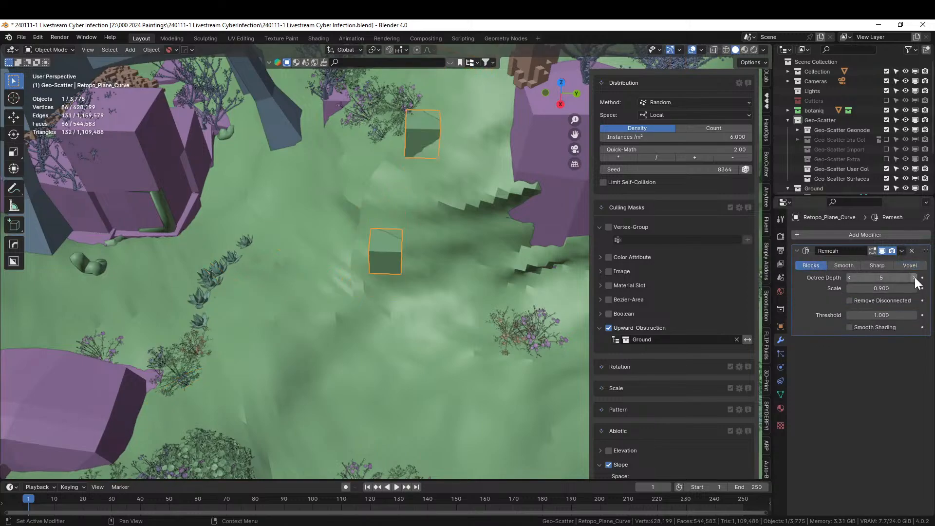
click(913, 278)
click(913, 278)
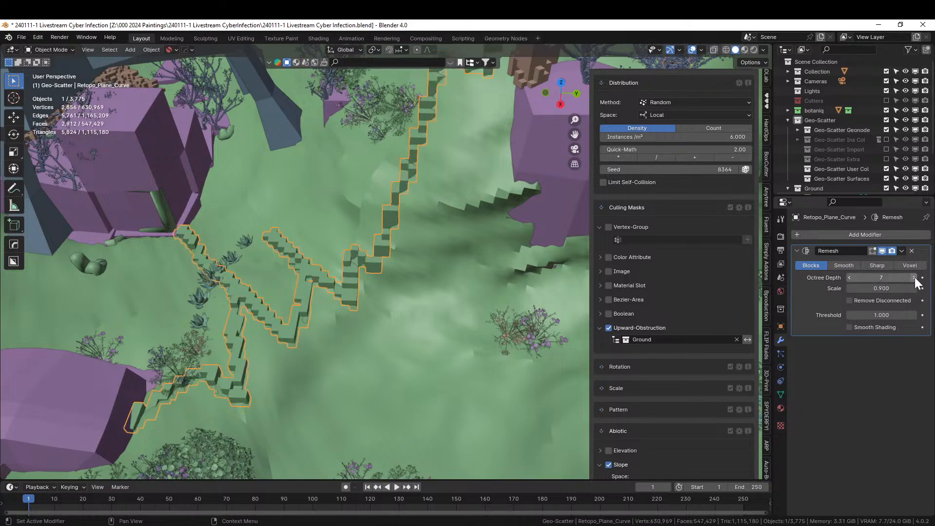
click(914, 277)
scroll(308, 307, down, 5)
shift+middle_drag(343, 309, 214, 250)
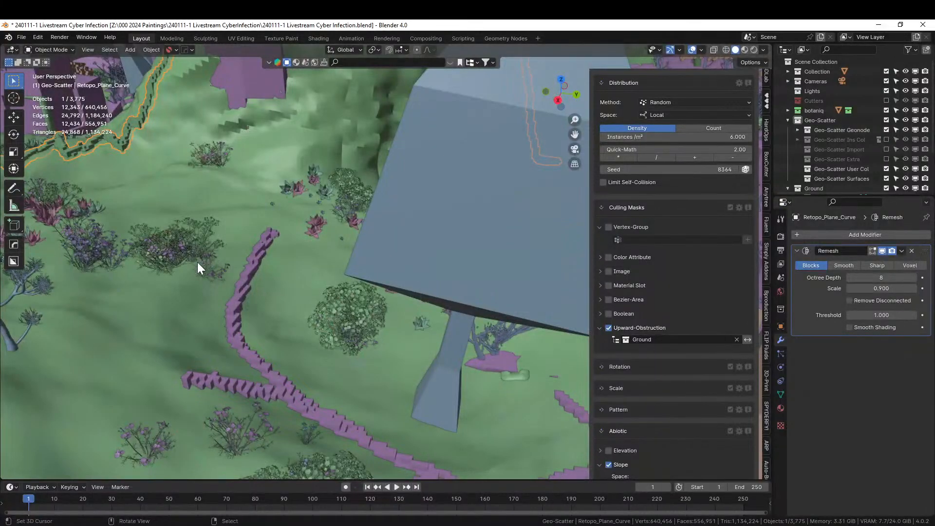
middle_drag(197, 262, 256, 282)
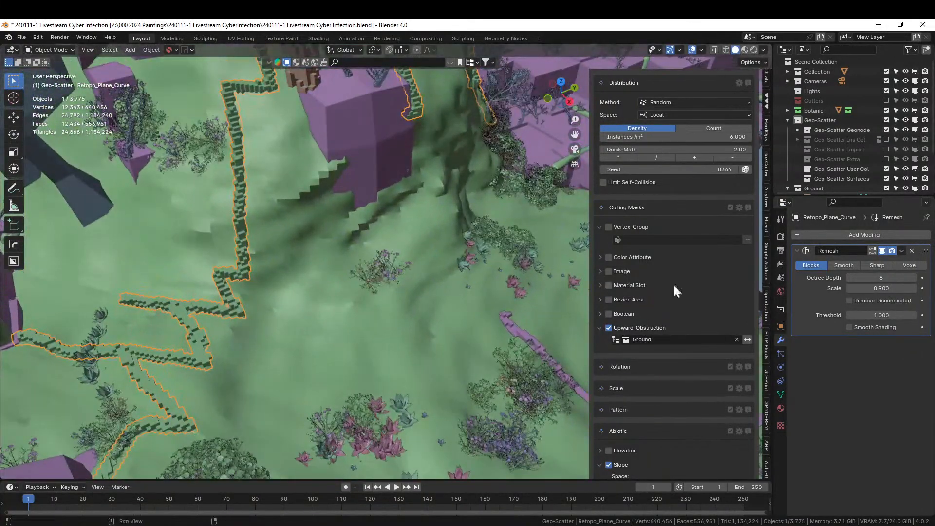
click(850, 279)
middle_drag(379, 304, 232, 328)
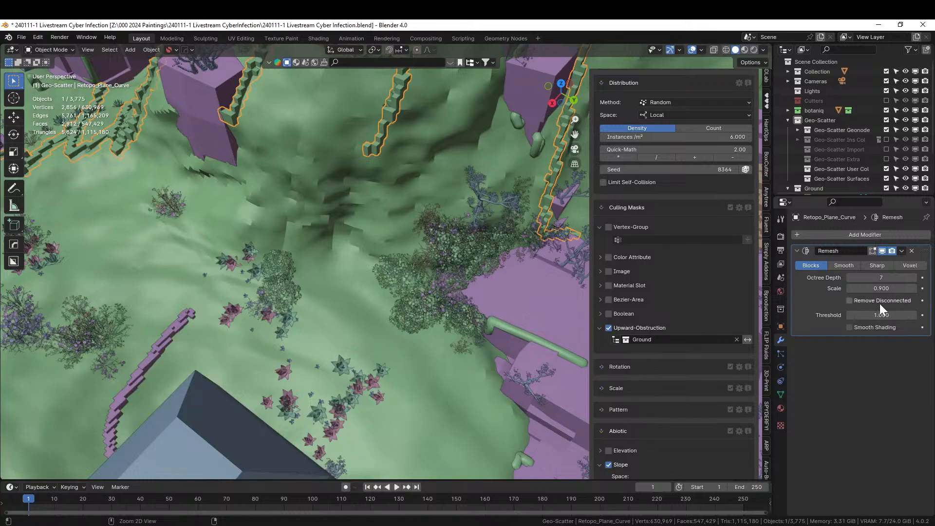
Step: Apply the Remesh modifier and join the blocky vine mesh to the purple platform
key(ctrl+a)
scroll(411, 317, up, 3)
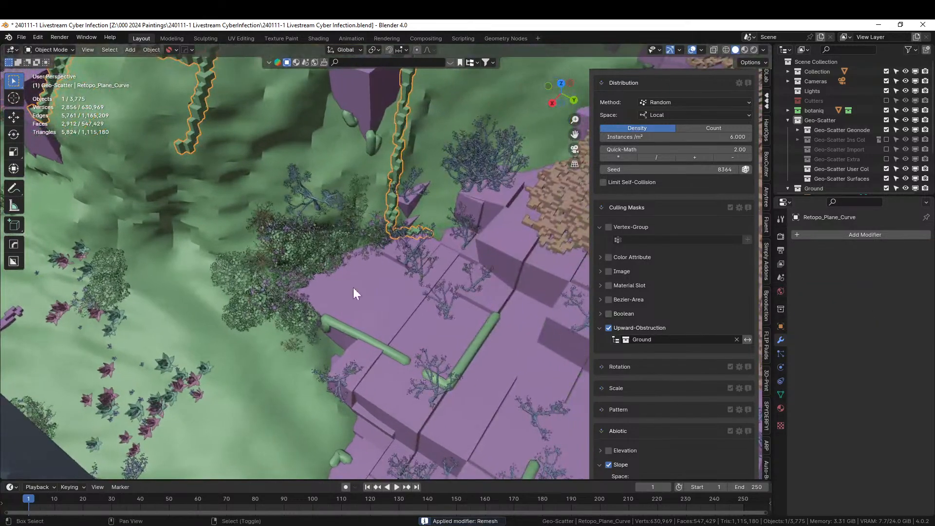
click(385, 308)
middle_drag(60, 261, 291, 251)
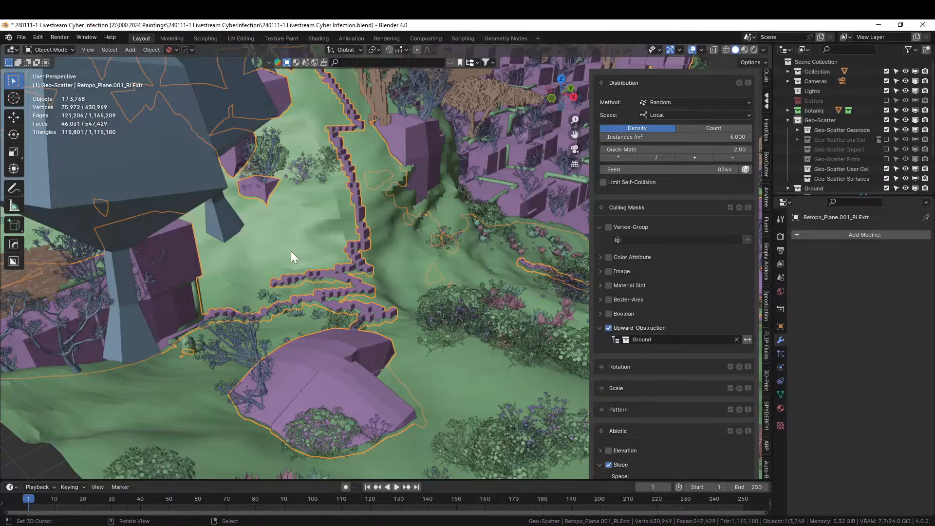
Step: Save the file with the joined vines and check the whole terrain from a wider view
key(ctrl+s)
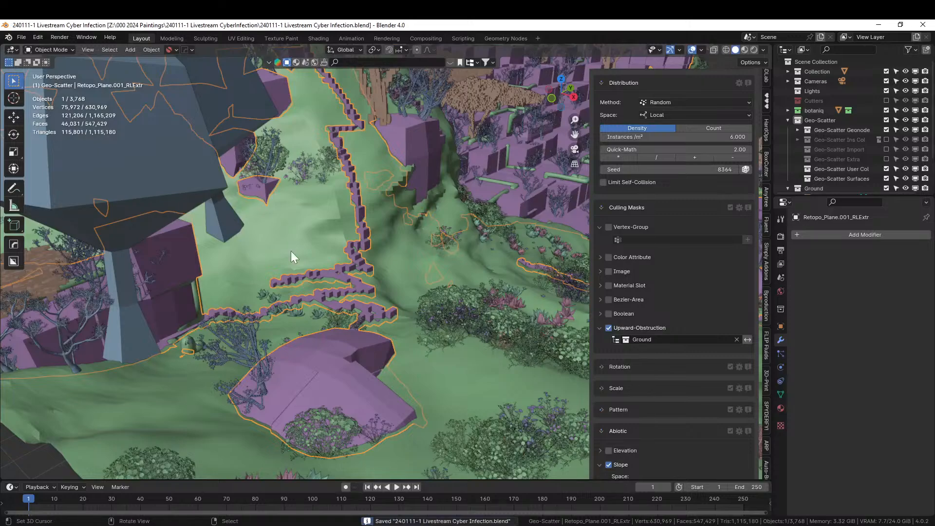
middle_drag(290, 250, 828, 271)
scroll(283, 216, down, 5)
middle_drag(298, 298, 167, 305)
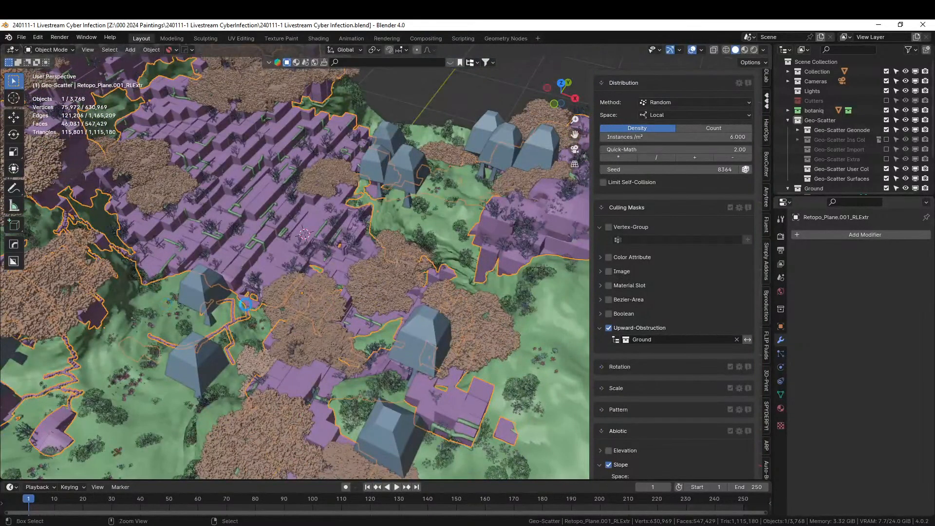
key(ctrl+s)
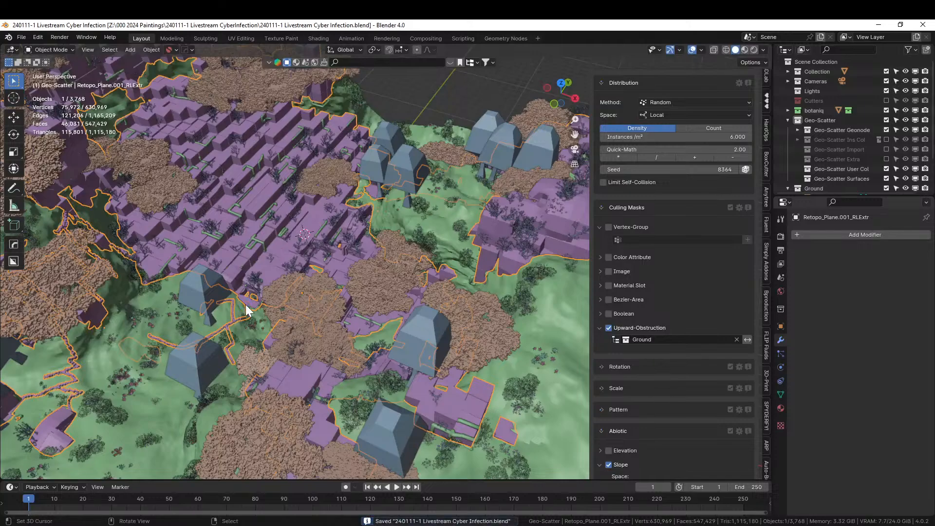
Step: Isolate the purple platform mesh in local view and select all of its geometry in Edit Mode
right_click(191, 241)
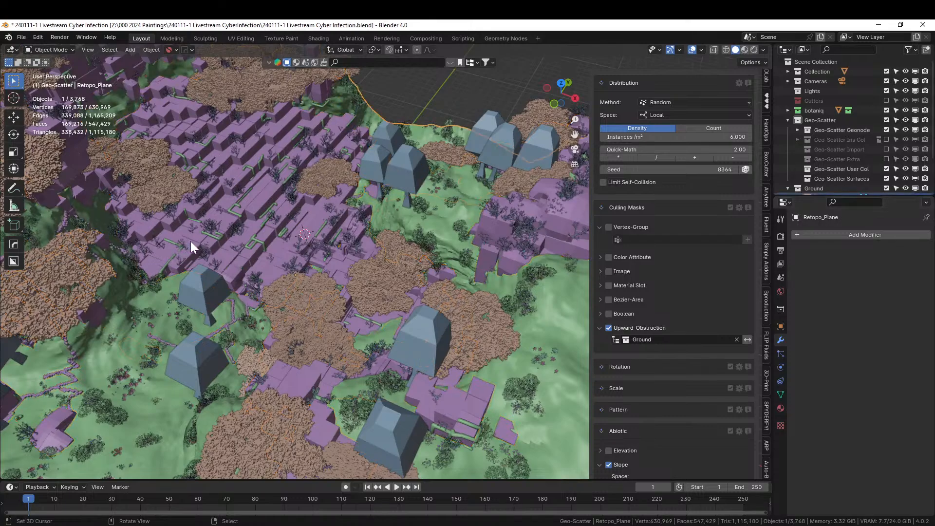
right_click(196, 239)
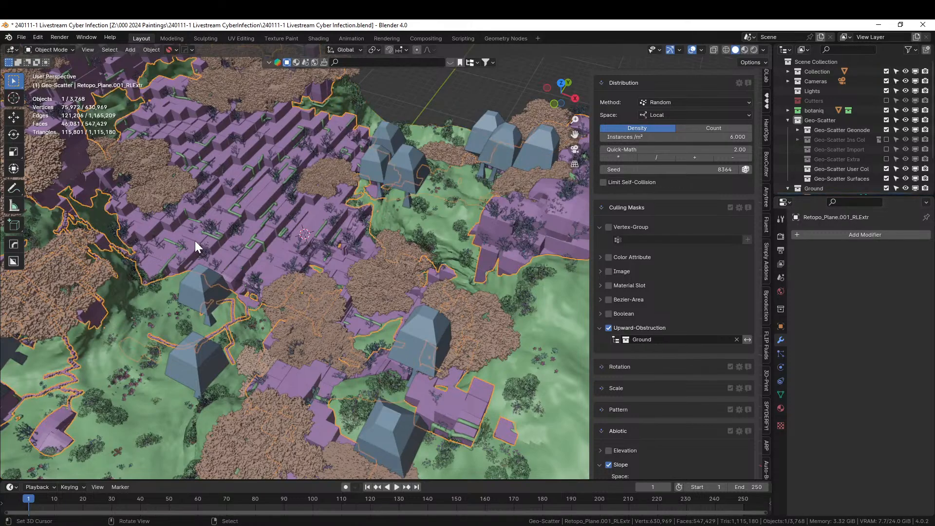
key(KP_Divide)
key(Tab)
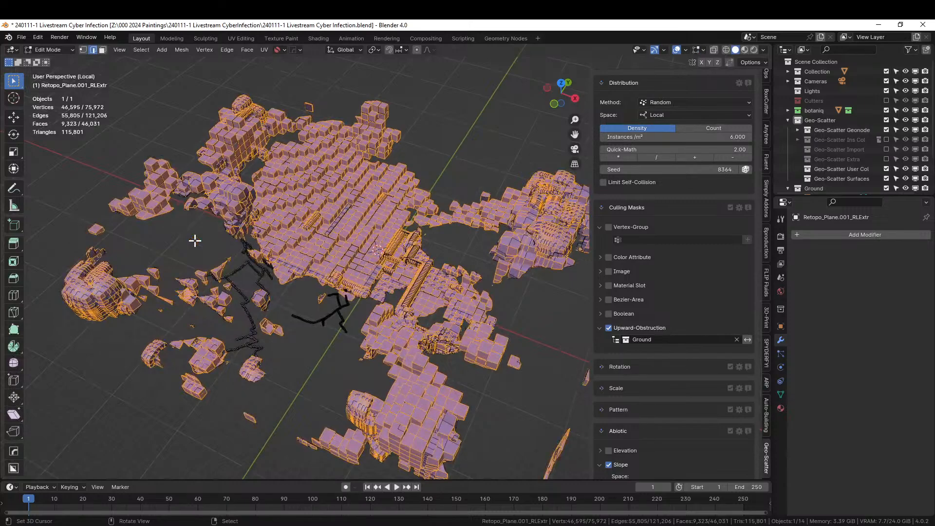
scroll(195, 240, up, 2)
key(a)
scroll(195, 240, down, 2)
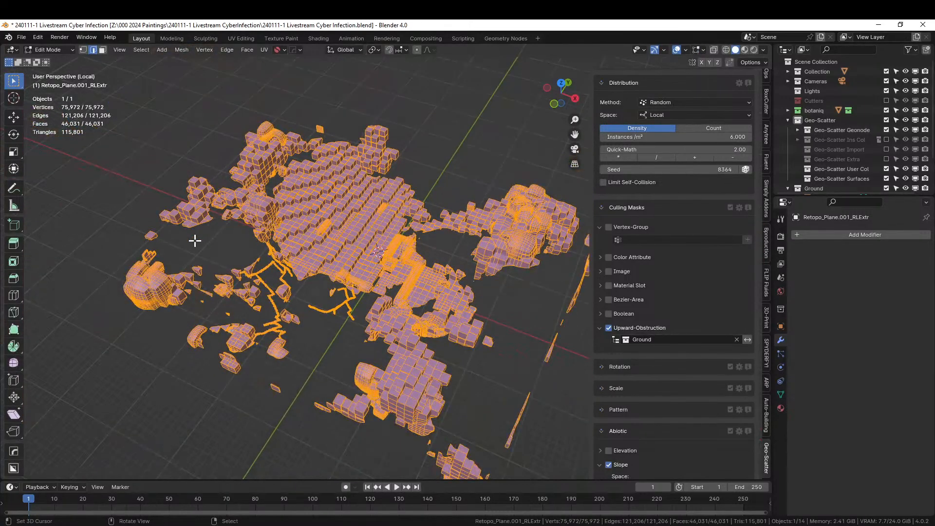
Step: Randomize the isolated platform mesh's vertex colors with Random VColor using the Desaturated Med-Bright1 preset
key(Tab)
key(ctrl+alt+x)
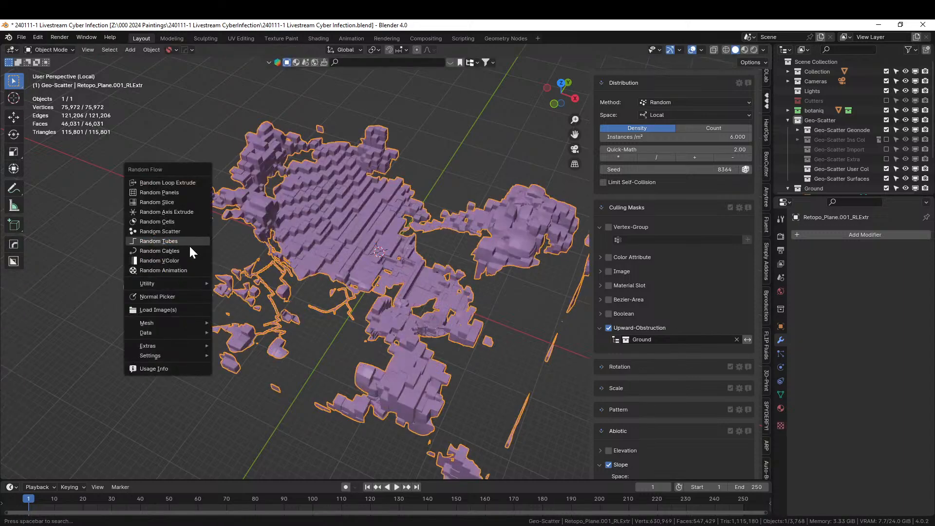
click(182, 260)
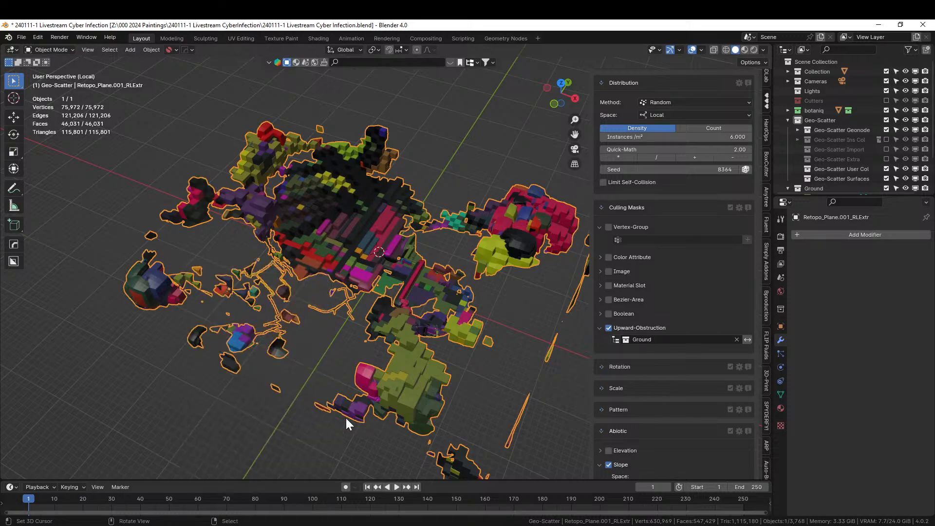
mouse_move(346, 424)
middle_down()
mouse_move(371, 390)
mouse_move(344, 395)
mouse_move(350, 410)
middle_up()
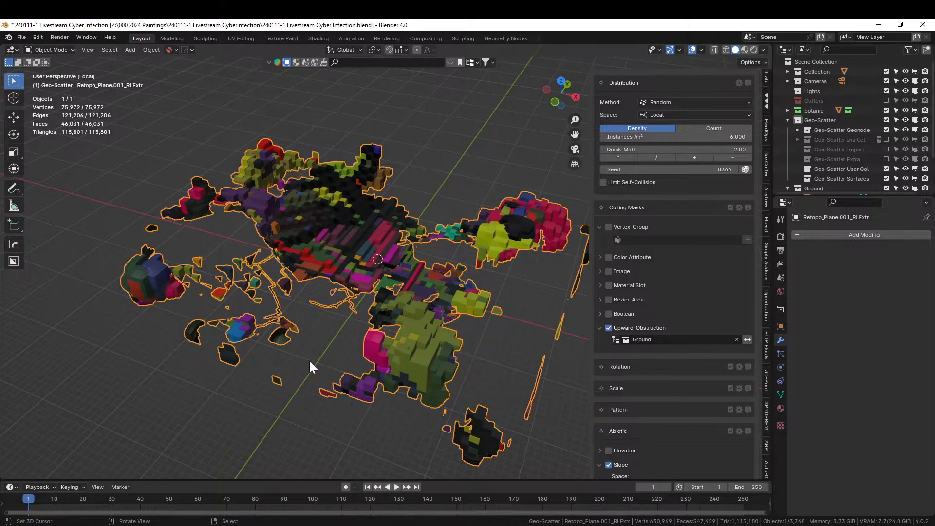
key(F9)
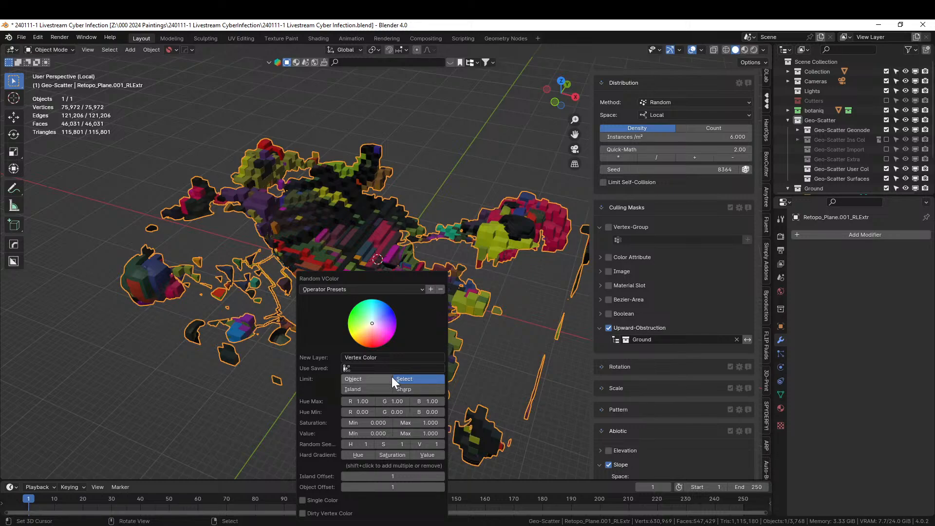
click(361, 289)
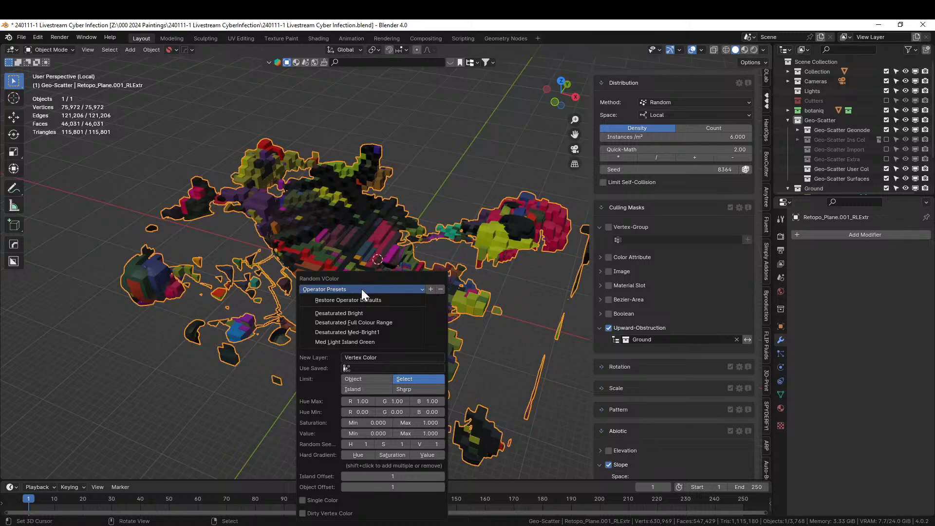
click(370, 333)
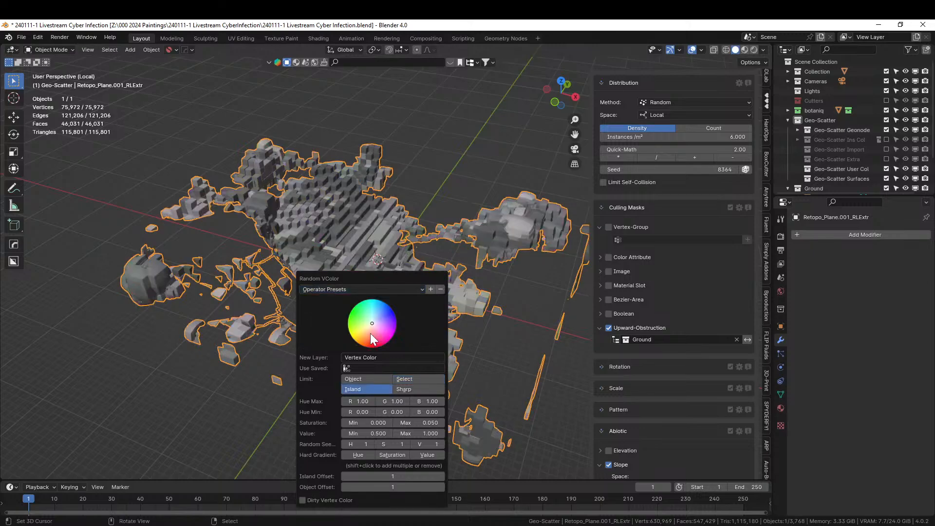
middle_drag(512, 344, 319, 342)
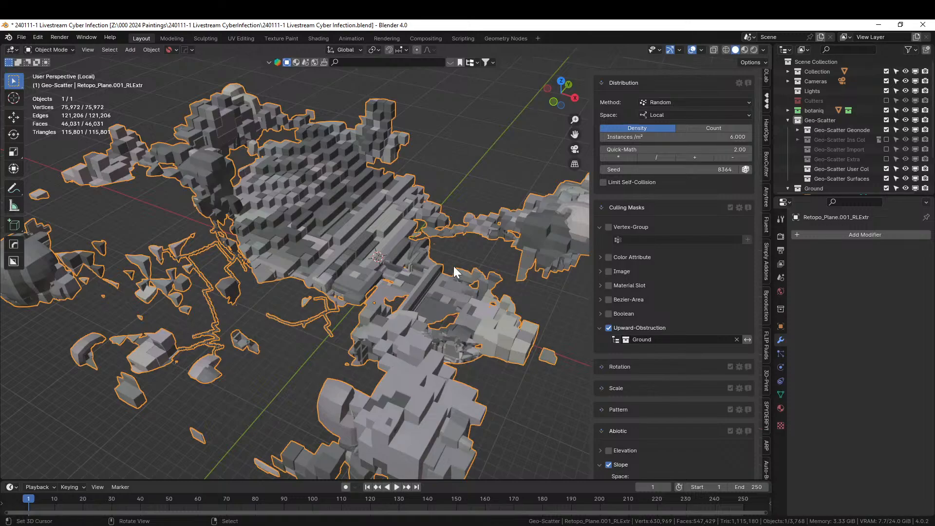
Step: Leave local view and select the Tree_Vachellia-tortillis_A_summer source tree below the terrain, framing it in the viewport
key(KP_Divide)
middle_drag(415, 253, 333, 287)
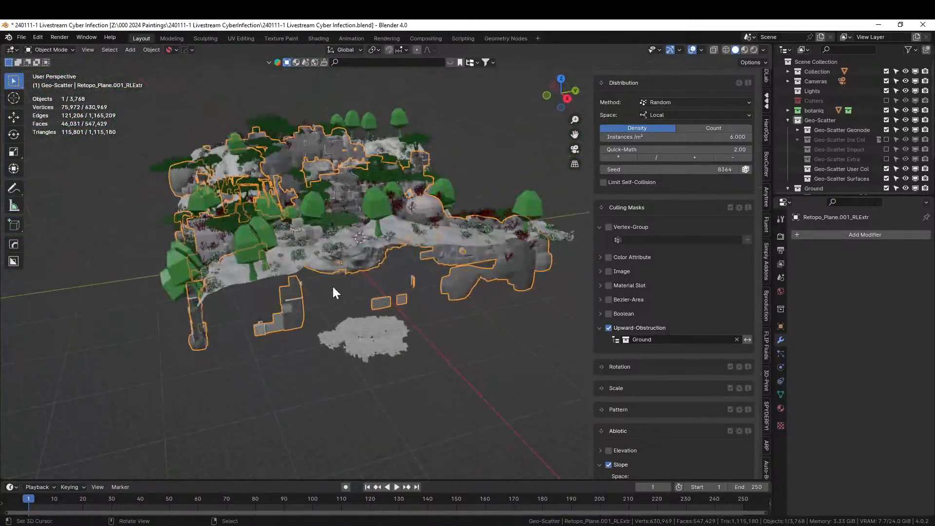
click(357, 326)
key(KP_Decimal)
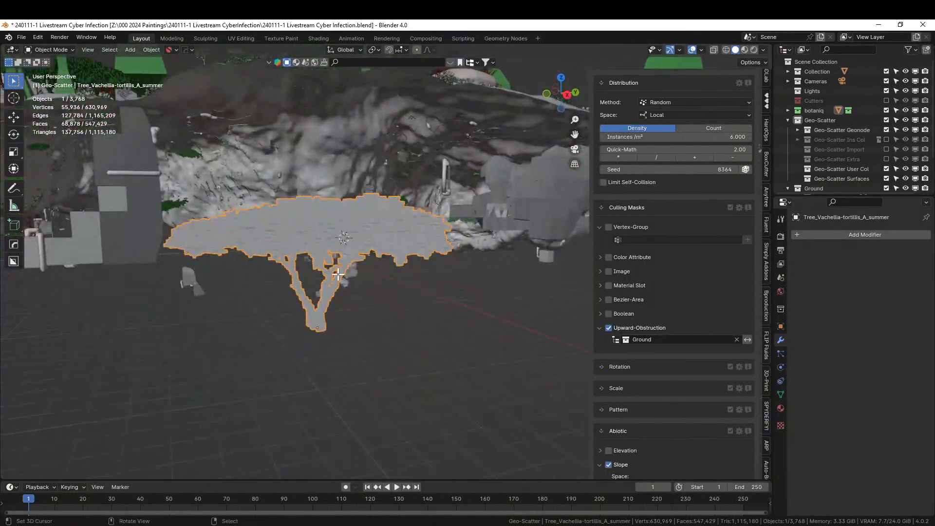
Step: Select the tree's linked geometry in Edit Mode to check its extent, and return to Object Mode
key(Tab)
click(314, 233)
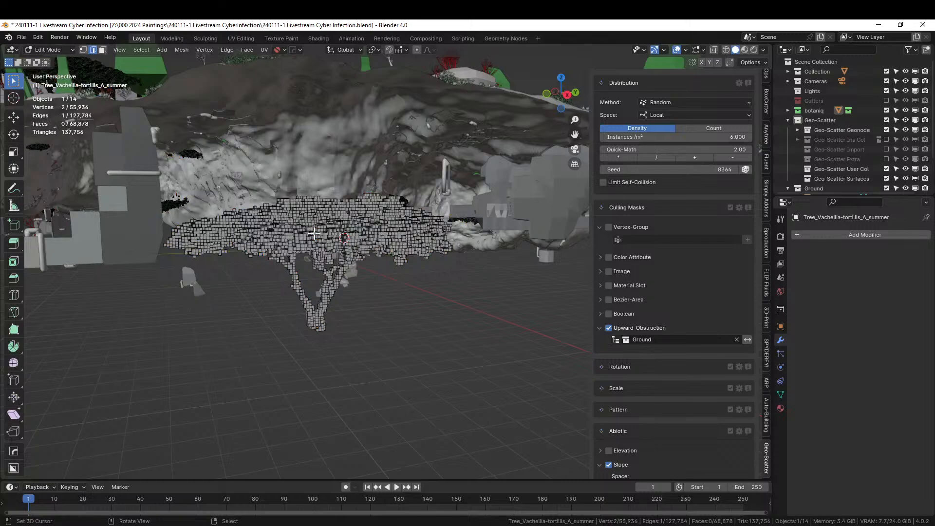
key(l)
middle_drag(314, 234, 335, 270)
scroll(336, 279, down, 3)
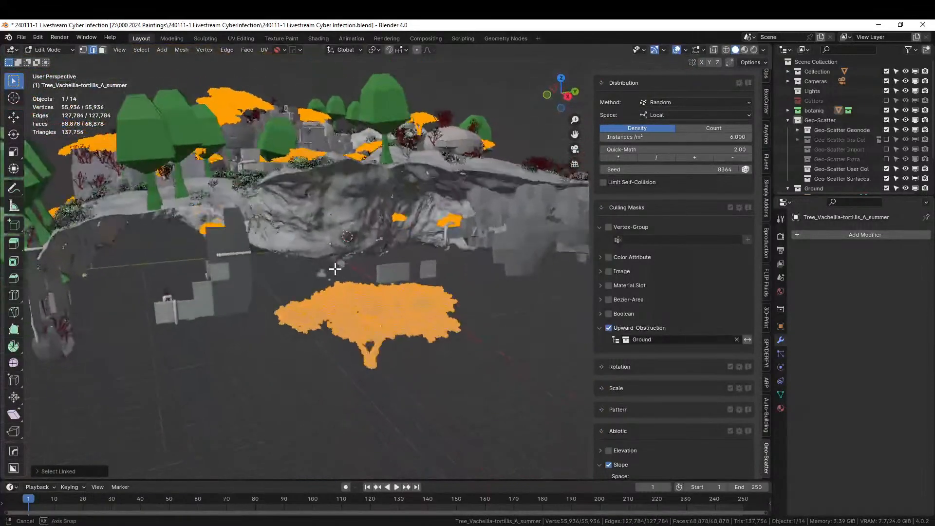
key(KP_Decimal)
key(Tab)
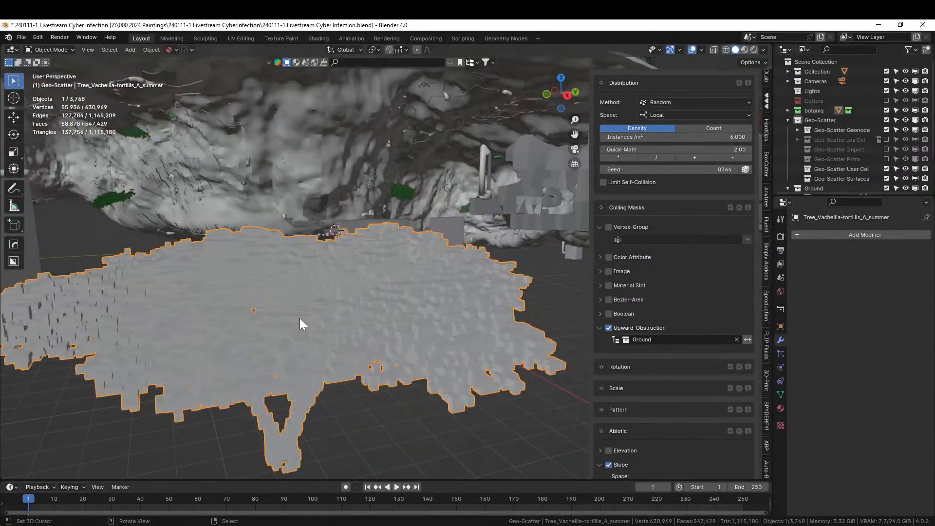
Step: Run Random VColor on the Vachellia tree with the Med Light Island Green preset
key(shift+q)
click(299, 318)
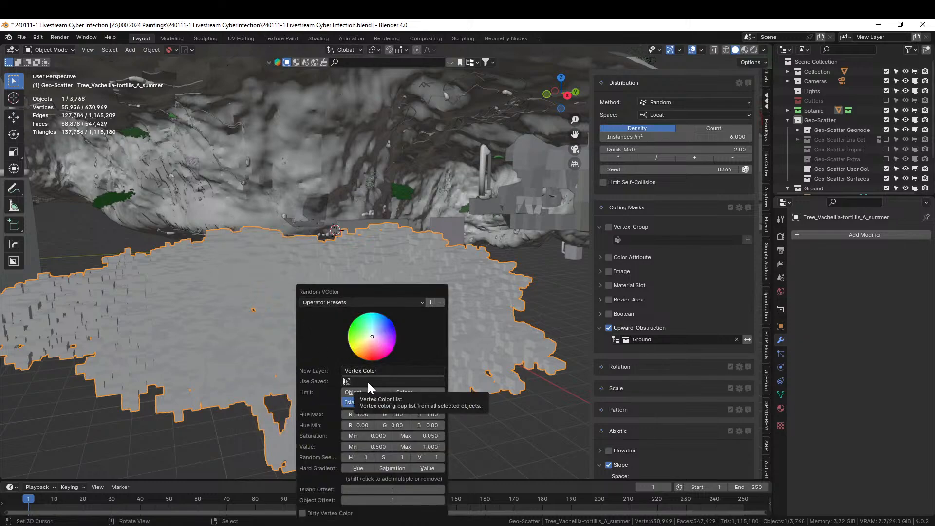
click(344, 301)
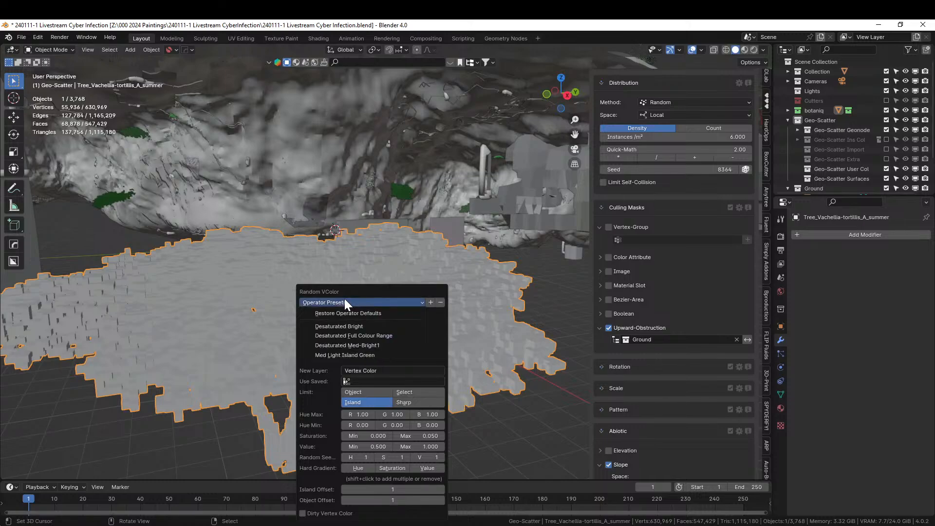
click(358, 355)
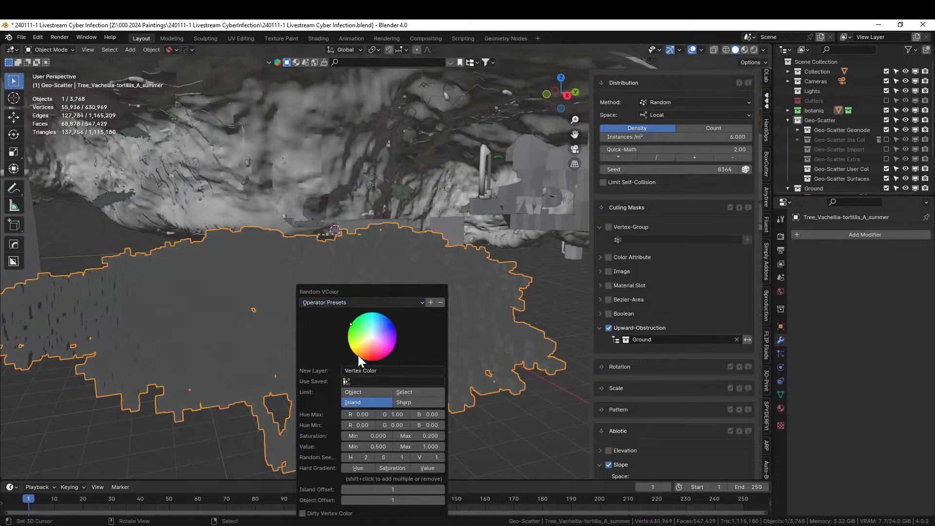
Step: Change the Limit option of the tree's Random VColor operation to Select
mouse_move(237, 347)
middle_down()
mouse_move(213, 356)
mouse_move(233, 345)
middle_up()
key(F9)
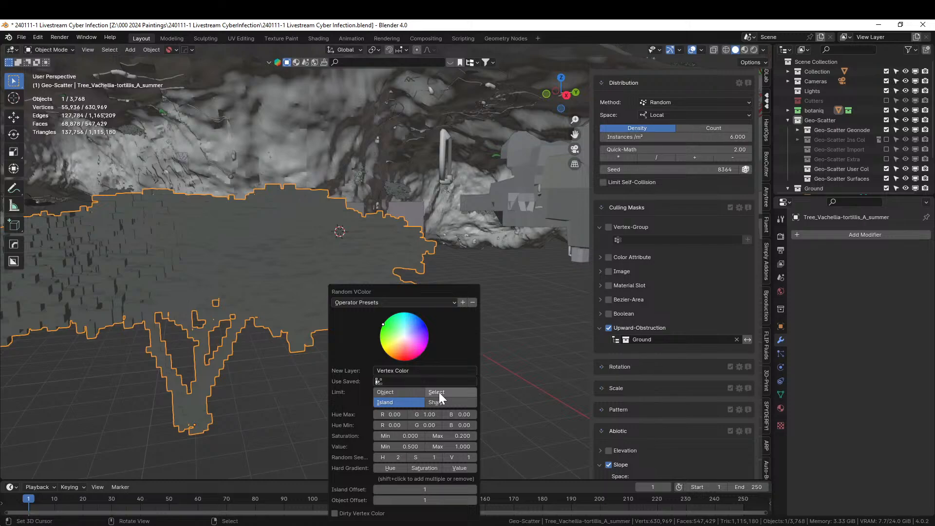
click(439, 392)
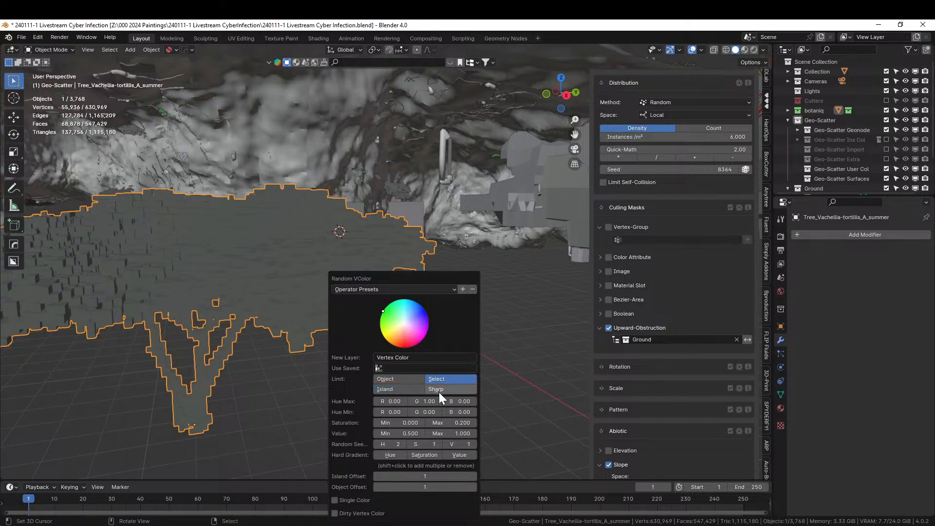
mouse_move(145, 342)
middle_down()
mouse_move(191, 358)
mouse_move(205, 380)
mouse_move(244, 373)
mouse_move(172, 359)
mouse_move(146, 340)
middle_up()
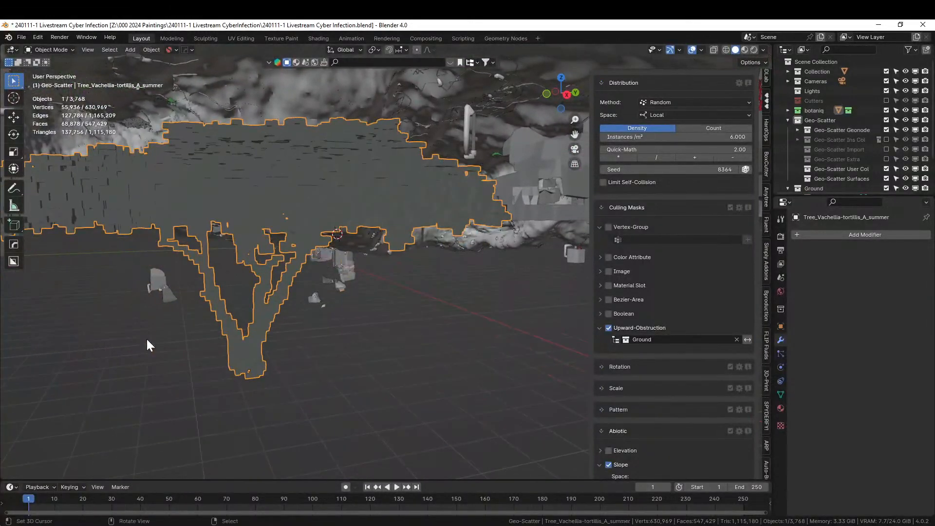
Step: Preview the terrain and its scattered vegetation in rendered viewport shading
middle_drag(147, 340, 369, 287)
scroll(311, 293, down, 3)
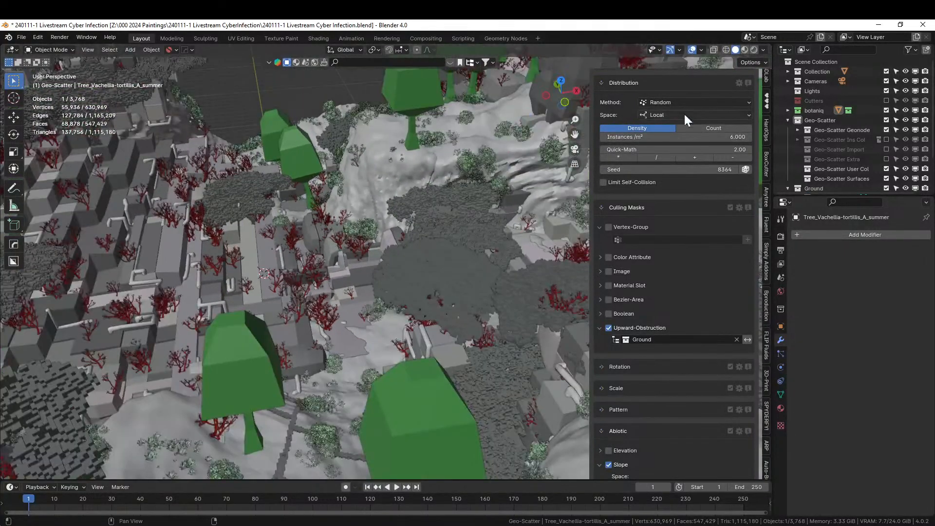
click(753, 49)
middle_drag(405, 182, 330, 272)
click(751, 49)
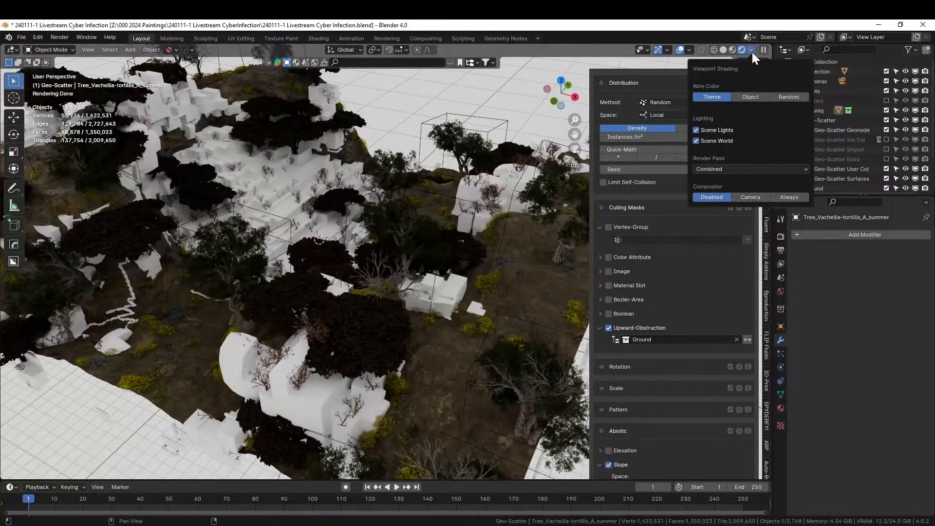
Step: Return the viewport to solid shading and set its display color to Object
click(722, 49)
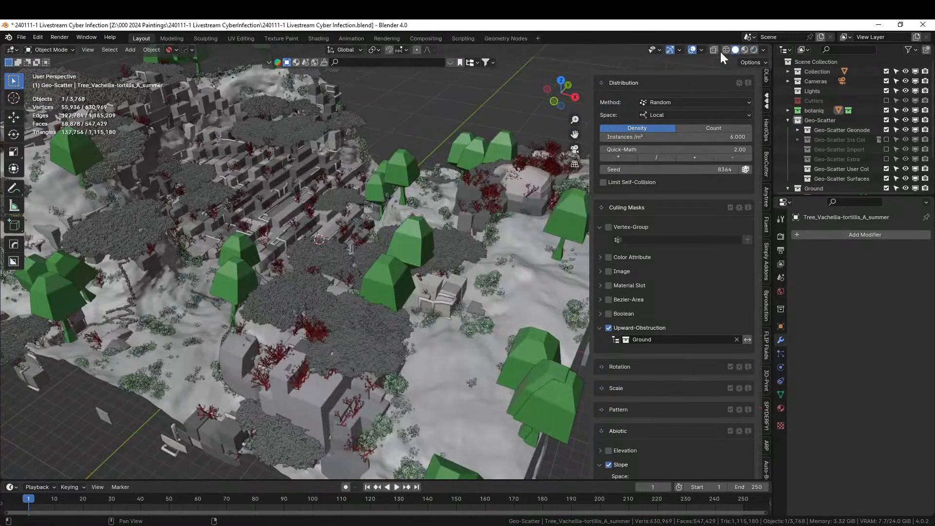
click(762, 50)
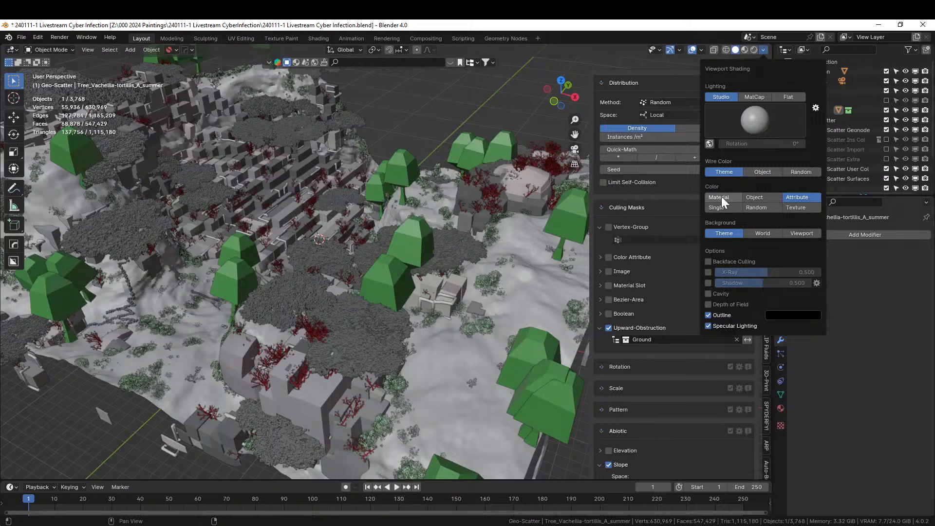
click(756, 197)
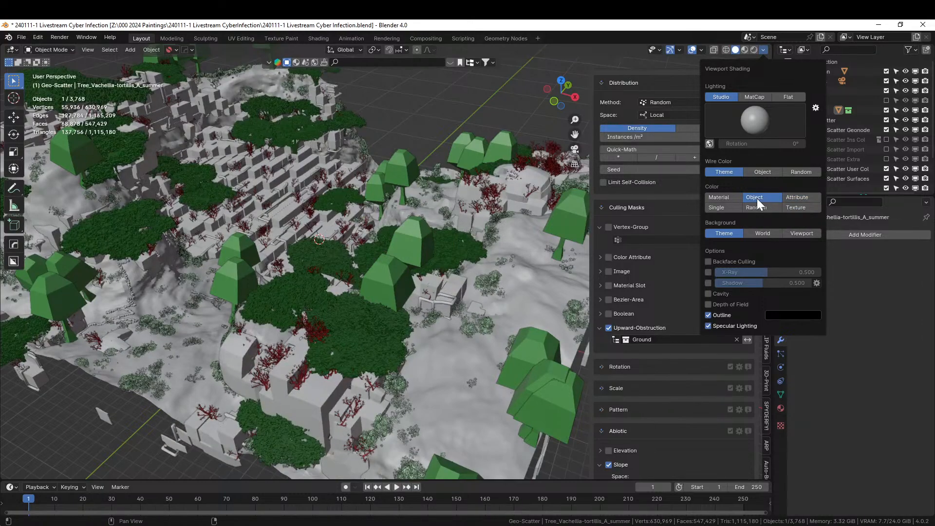
Step: Set the solid viewport shading color to Attribute and save the file
click(790, 196)
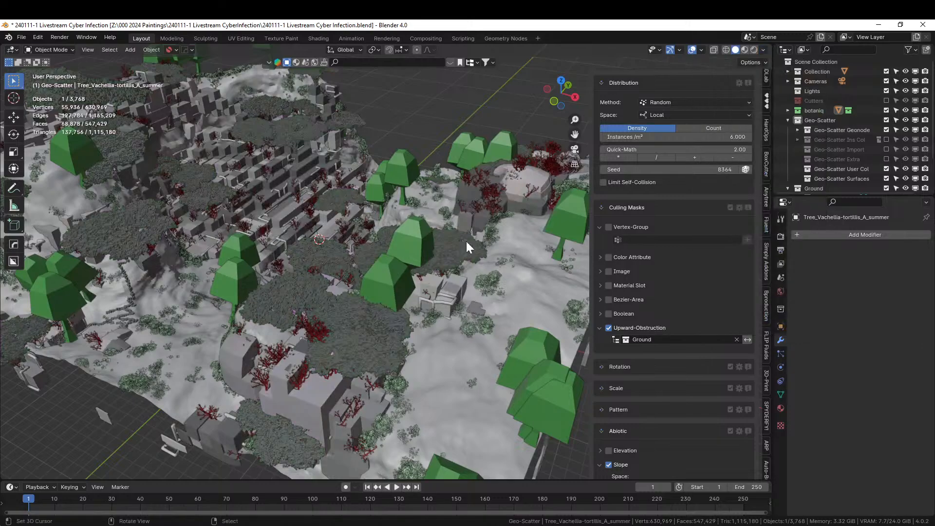
mouse_move(466, 241)
middle_down()
mouse_move(414, 275)
mouse_move(422, 290)
mouse_move(463, 243)
mouse_move(421, 240)
middle_up()
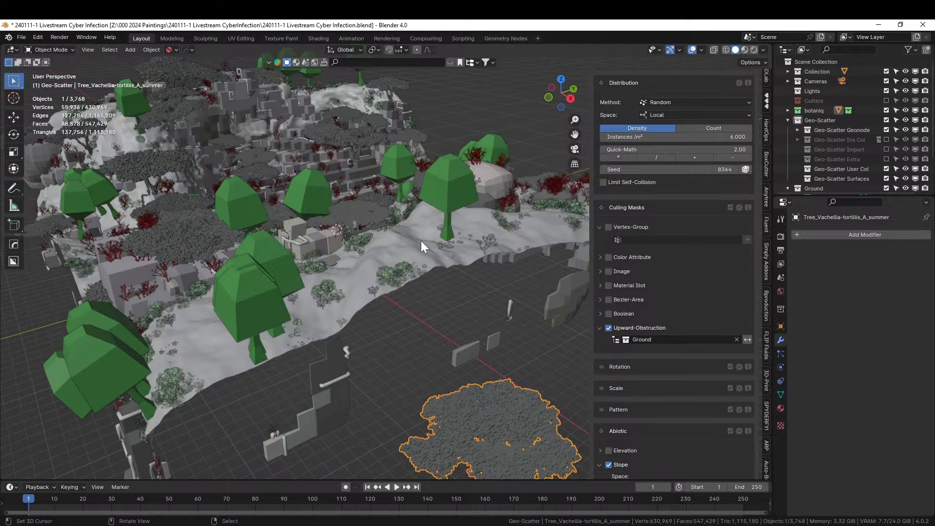
middle_drag(420, 241, 390, 329)
scroll(410, 297, up, 3)
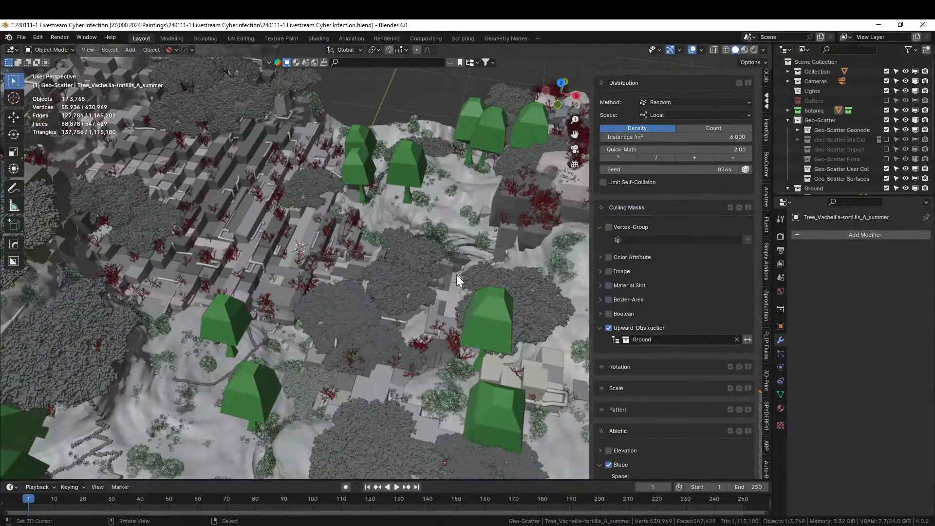
key(ctrl+s)
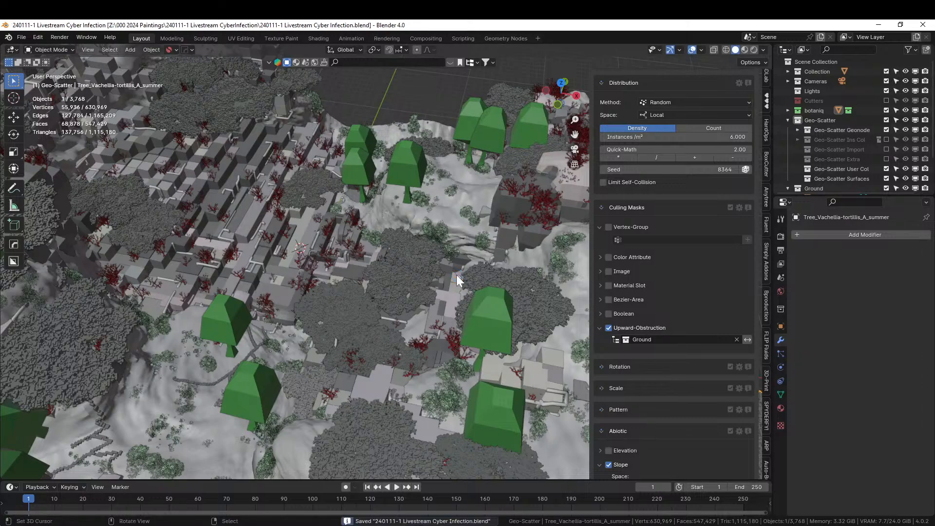
Step: Split the 3D viewport to add an Asset Browser area and load the 00 Blender Shaders library in it
scroll(422, 277, down, 6)
middle_drag(422, 276, 352, 252)
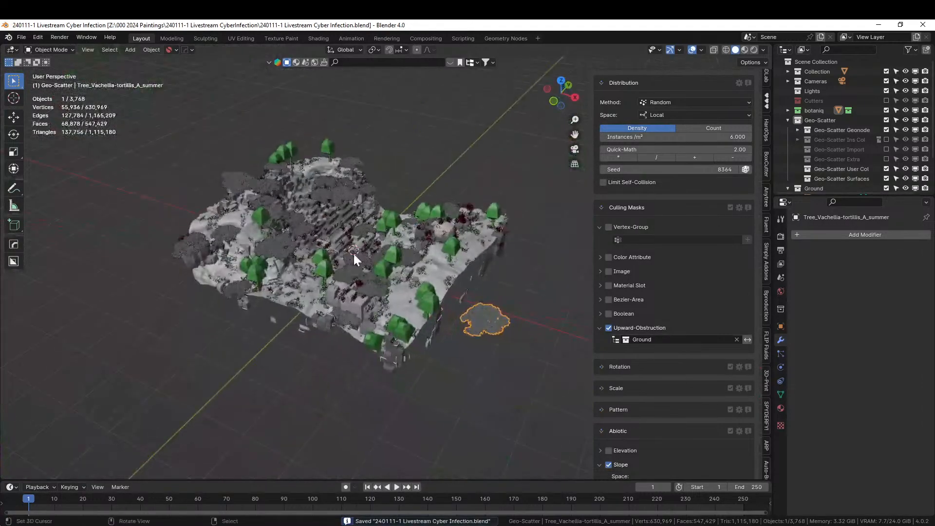
drag(3, 47, 224, 95)
key(shift+F1)
key(shift+F1)
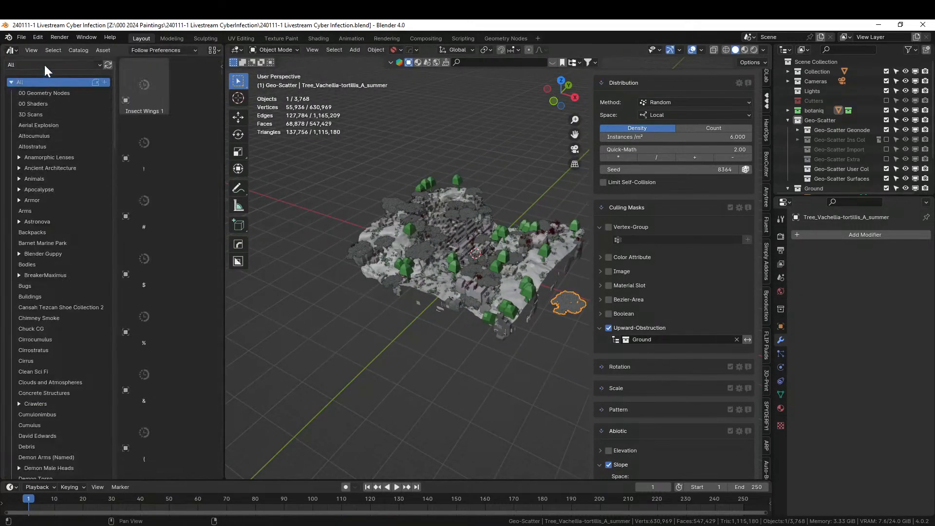
click(44, 64)
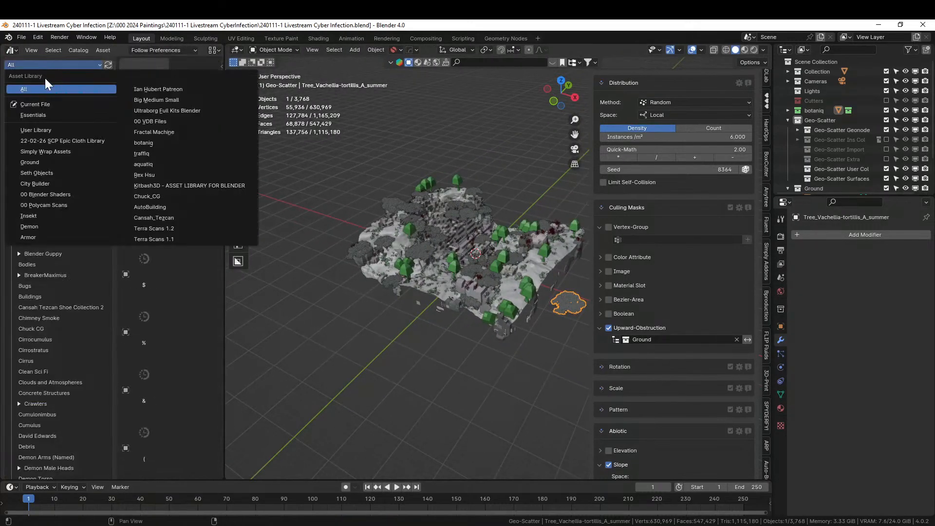
click(60, 194)
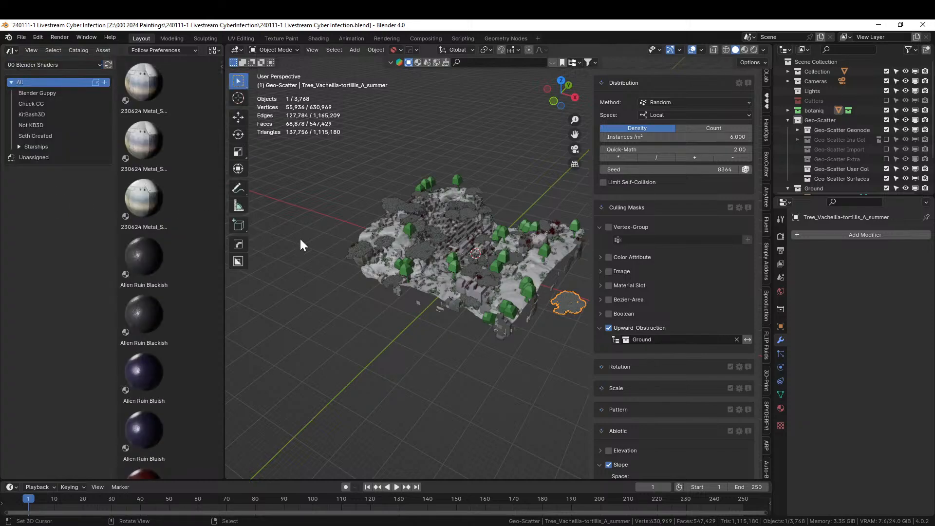
Step: Assign the plating_shader material from the Blender Guppy catalog to the Retopo_Plane.001_RLExtr block structure
scroll(412, 279, up, 2)
middle_drag(401, 294, 367, 288)
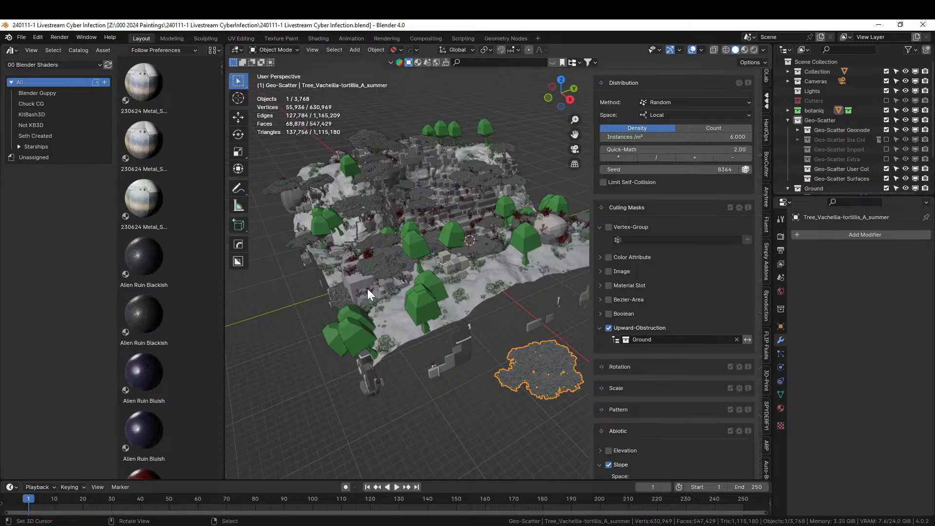
scroll(368, 288, up, 3)
middle_drag(369, 288, 445, 311)
scroll(368, 230, up, 2)
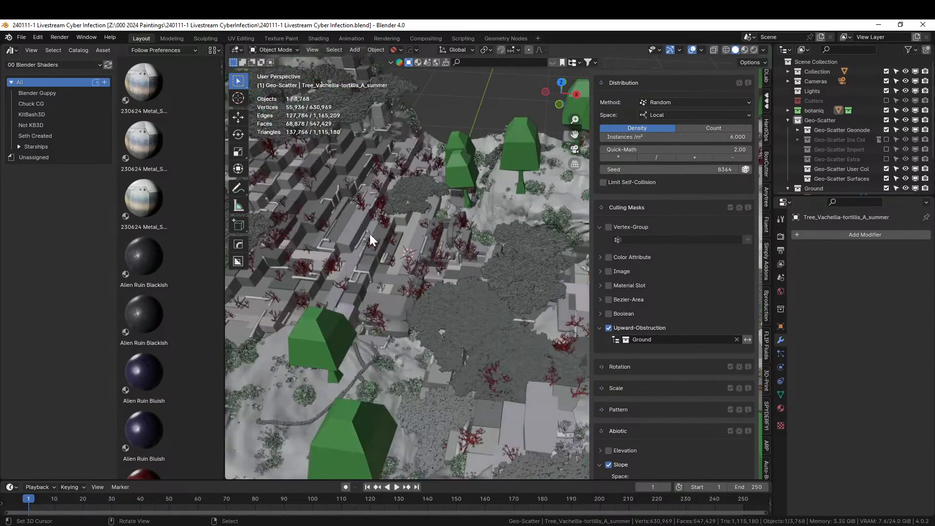
click(353, 232)
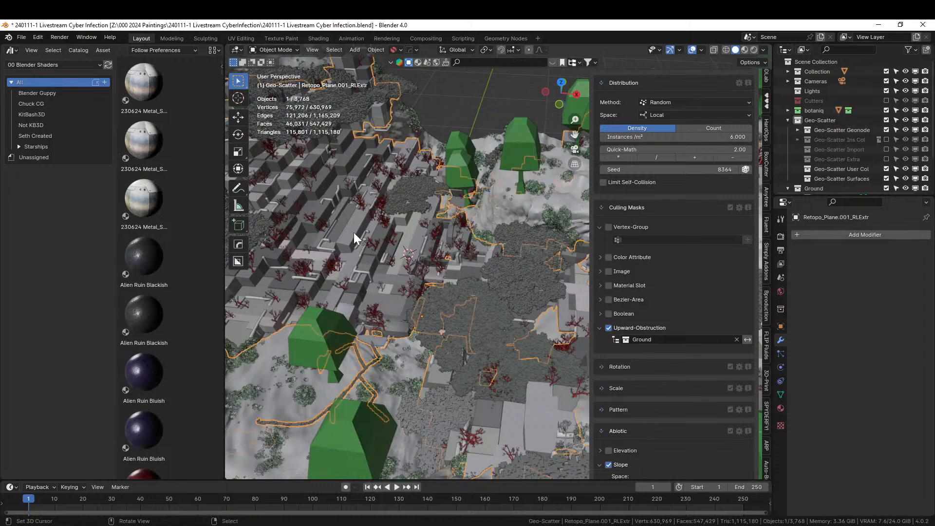
click(55, 92)
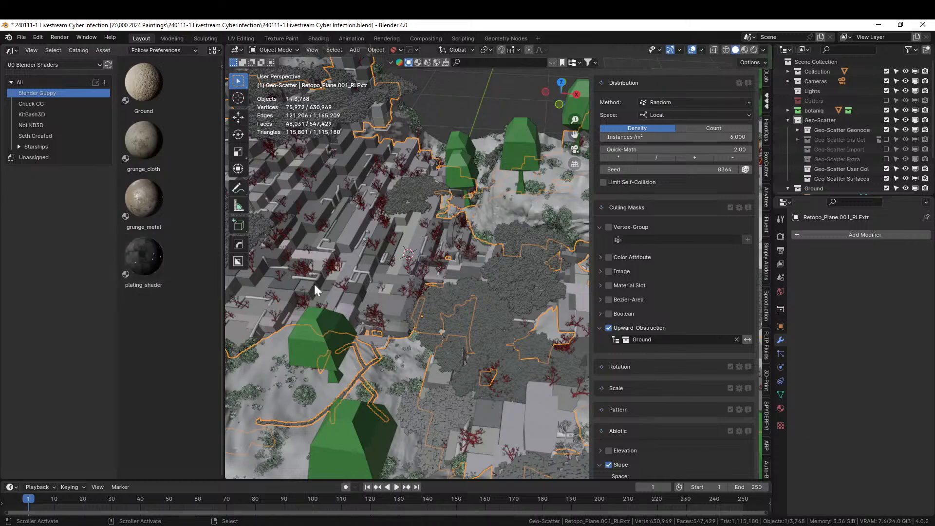
click(781, 407)
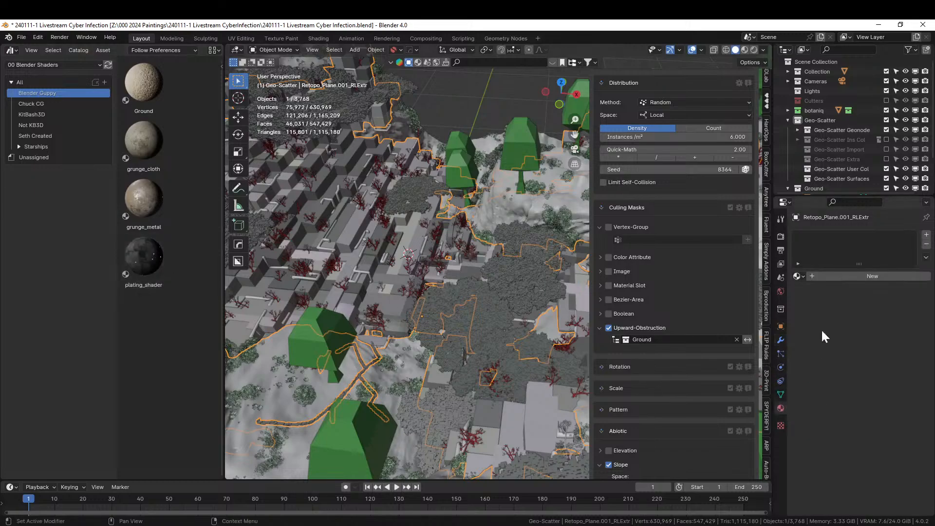
click(837, 277)
drag(156, 256, 842, 246)
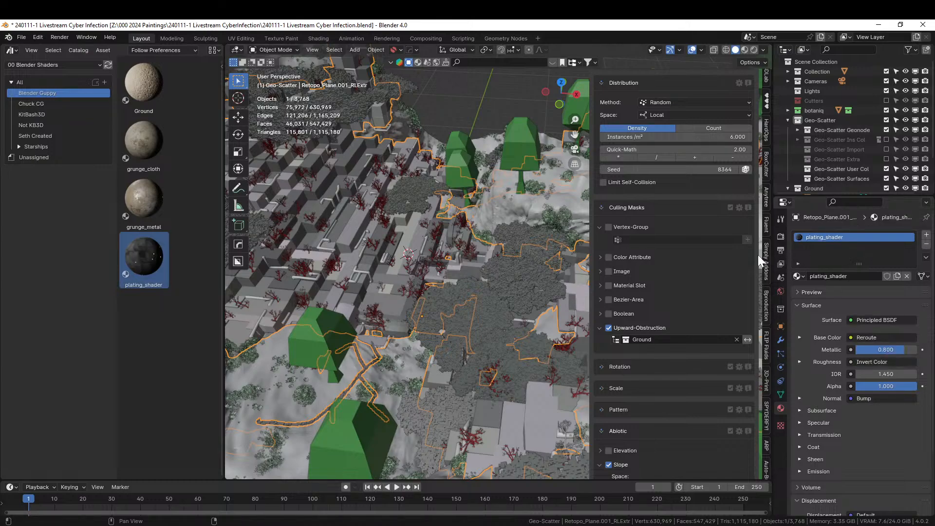
Step: Remove two material slots from the separate Vachellia tree beside the terrain and replace its remaining material with plating_shader
scroll(501, 250, down, 3)
middle_drag(501, 250, 440, 231)
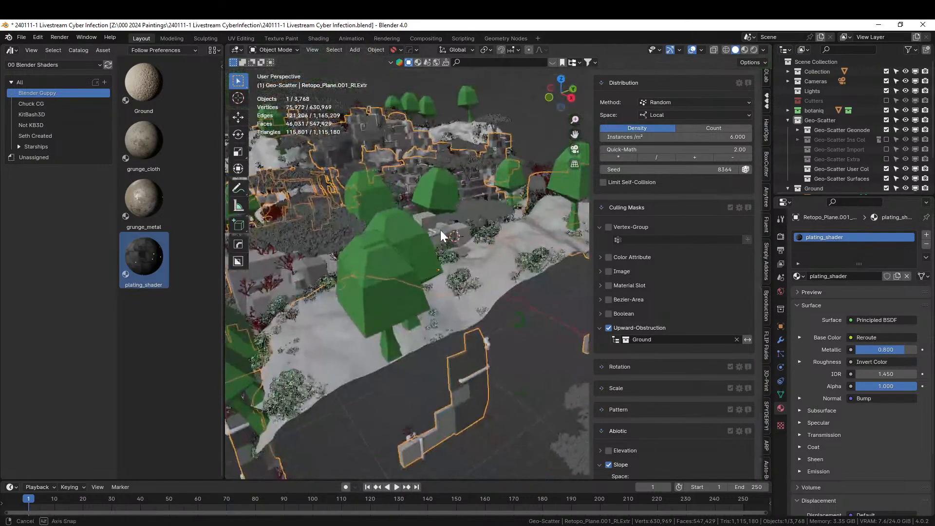
scroll(440, 232, up, 1)
scroll(440, 232, down, 2)
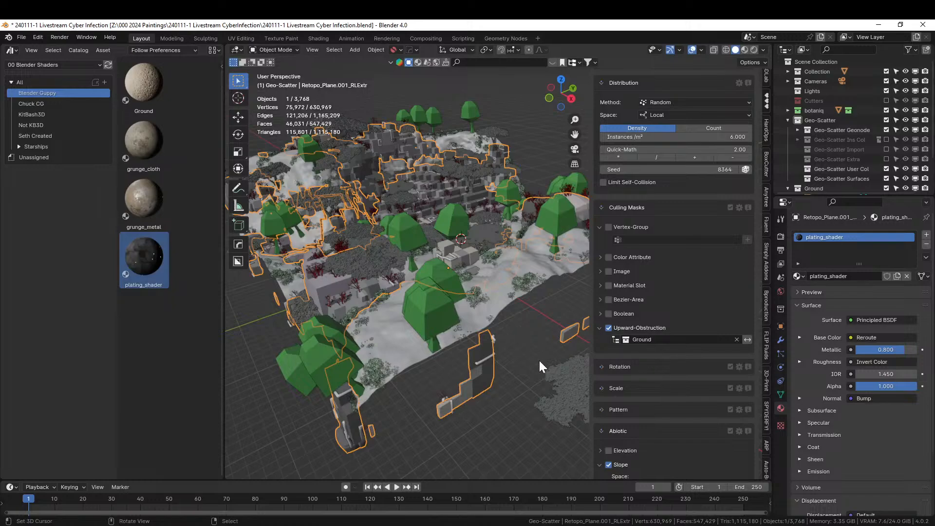
click(562, 378)
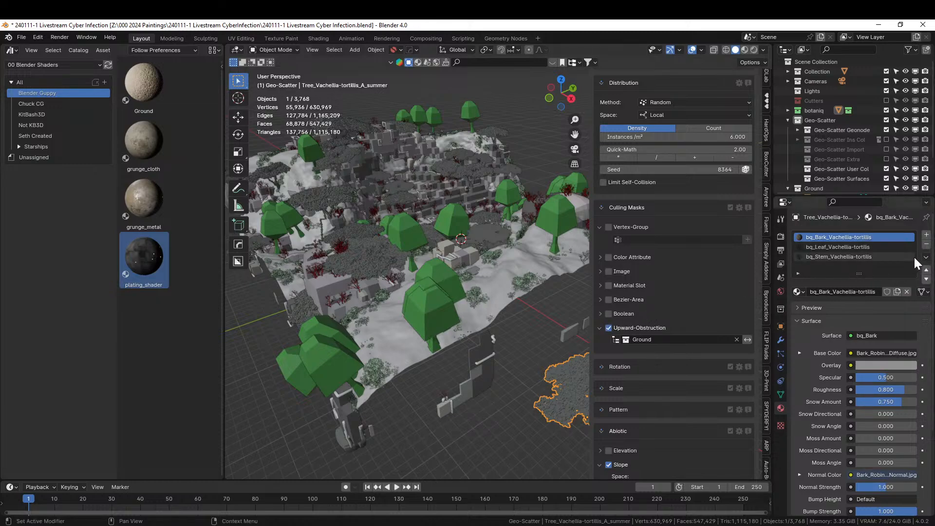
middle_drag(551, 317, 480, 304)
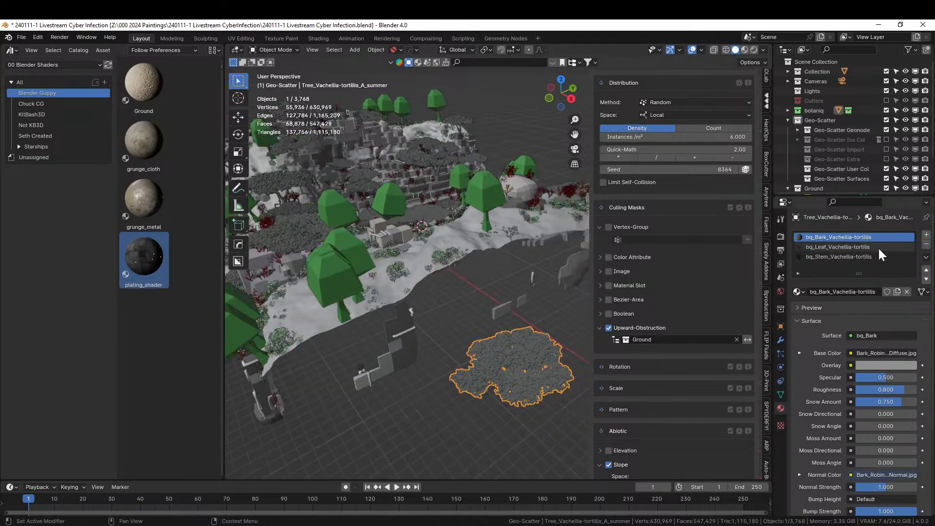
click(926, 244)
click(926, 244)
drag(166, 260, 831, 236)
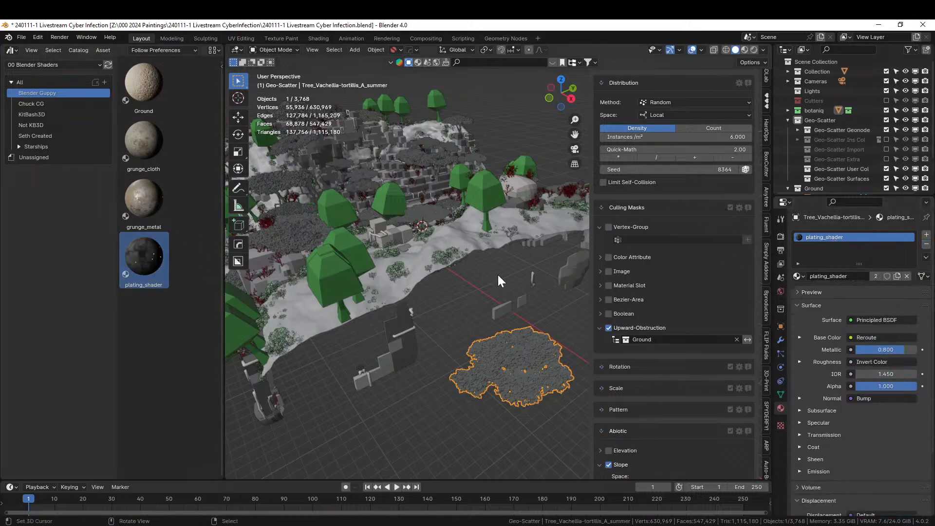
Step: Remove the bark and leaf slots from a red Euphorbia succulent, replace its remaining material with grunge_metal, and save the file
middle_drag(498, 275, 408, 294)
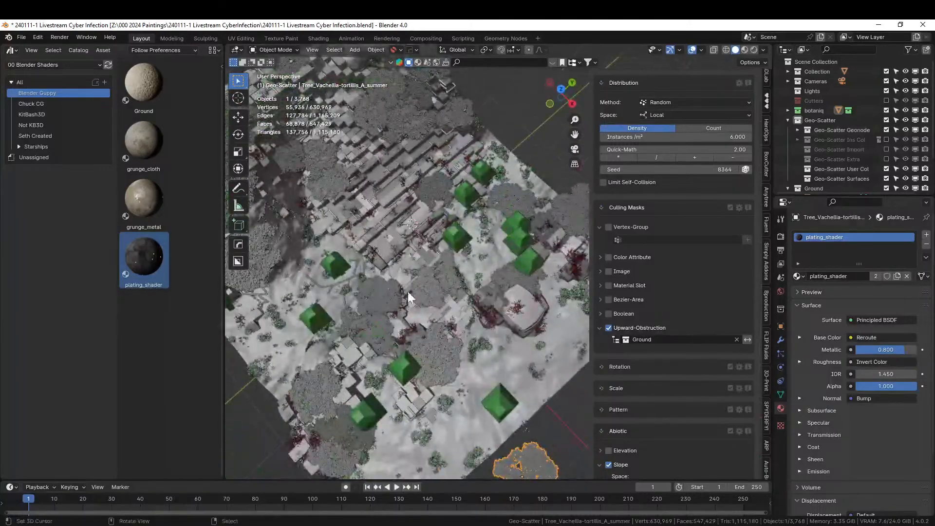
scroll(408, 294, up, 3)
middle_drag(326, 227, 393, 203)
shift+click(315, 418)
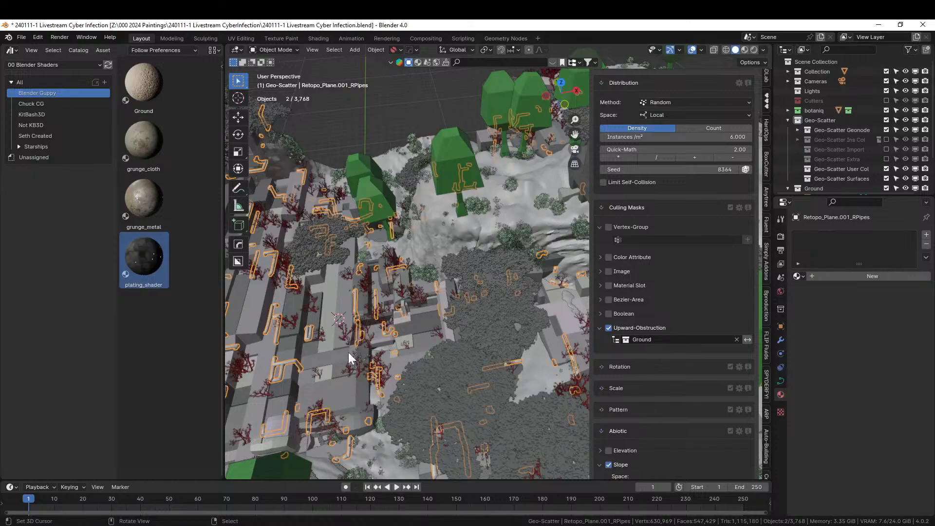
click(355, 365)
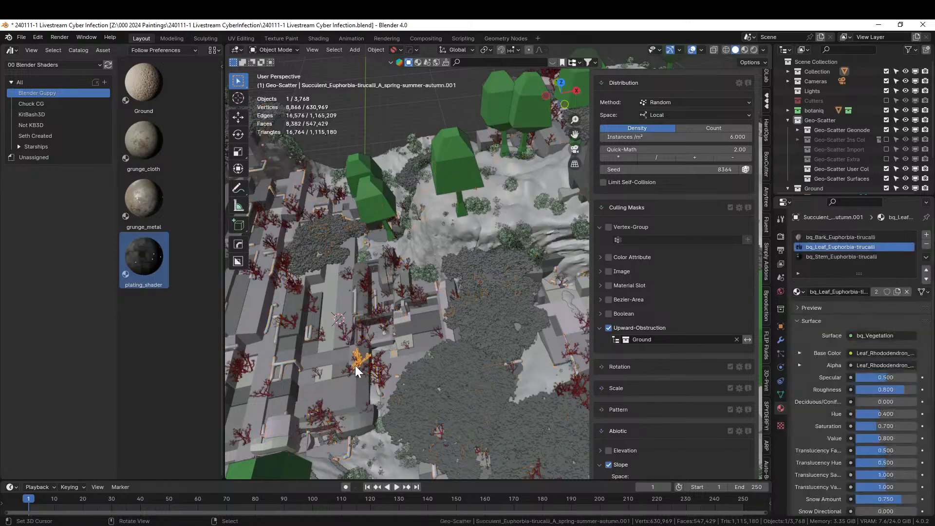
click(852, 237)
click(926, 245)
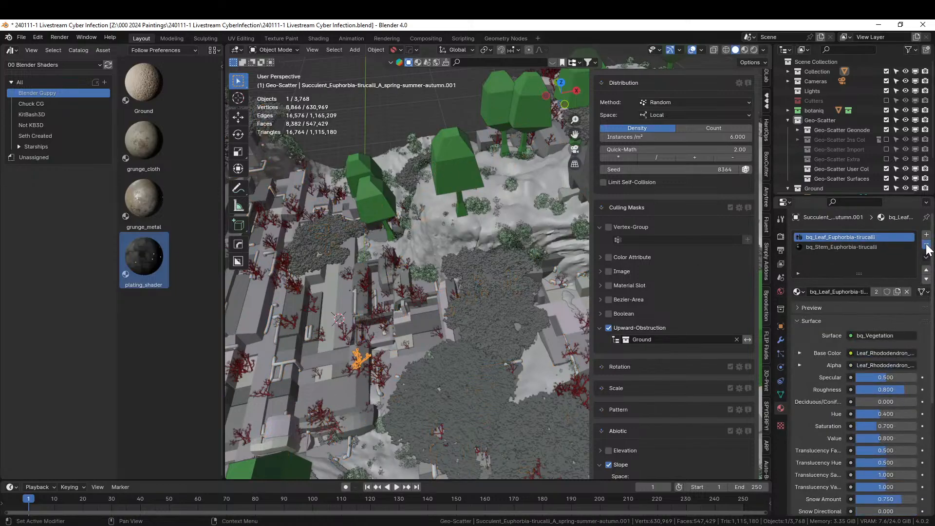
click(926, 244)
drag(145, 214, 832, 239)
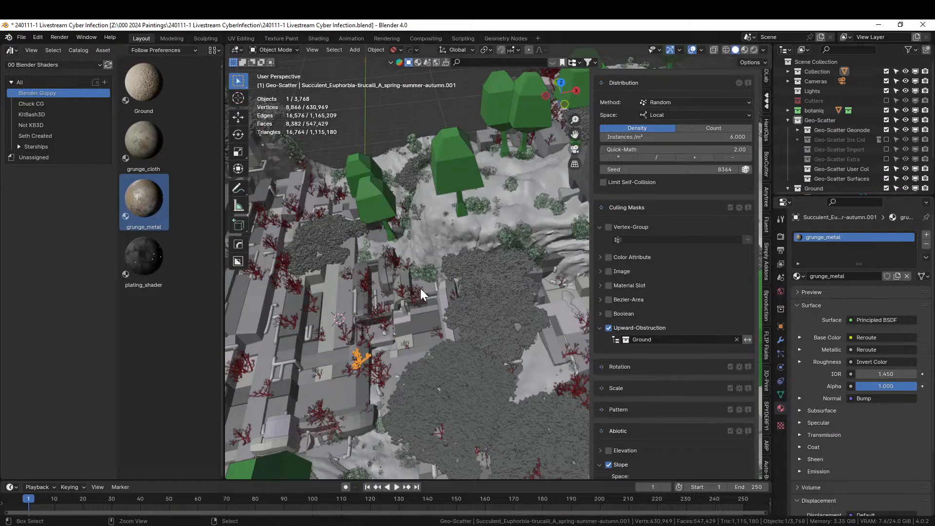
key(ctrl+s)
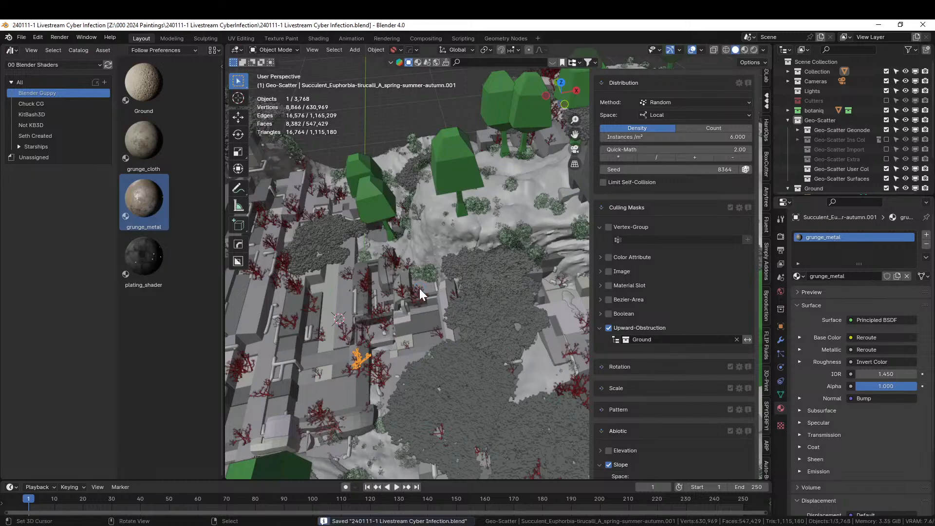
Step: Assign the grunge_metal material to the Retopo_Plane.001_RPipes pipes and save the file
click(289, 361)
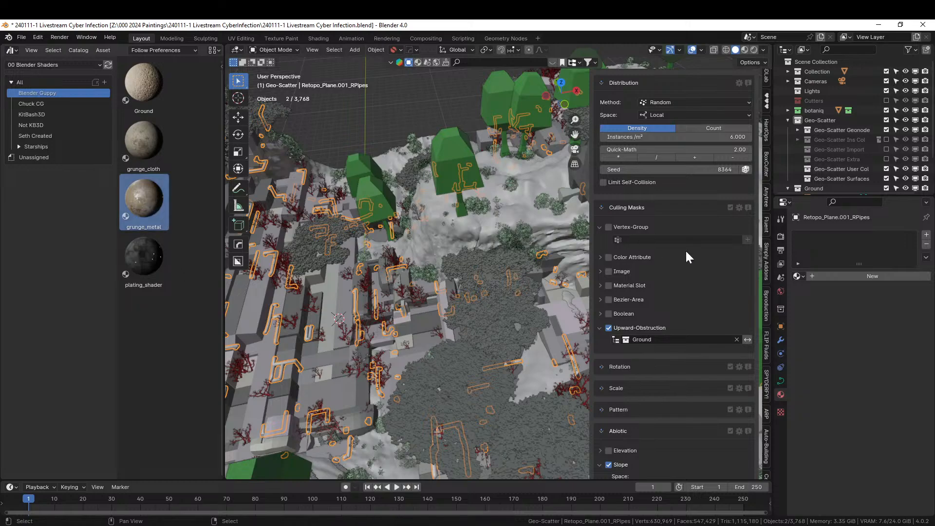
click(867, 276)
drag(144, 200, 866, 249)
scroll(518, 195, down, 3)
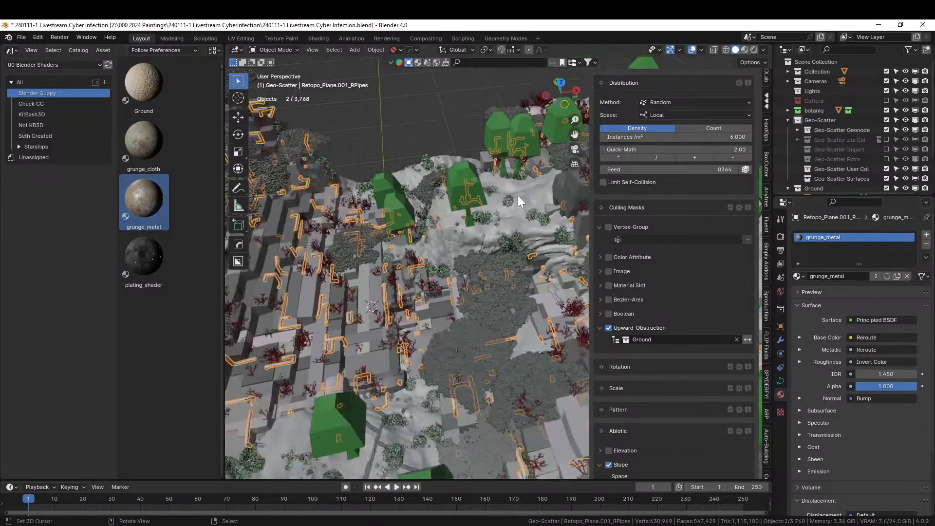
key(ctrl)
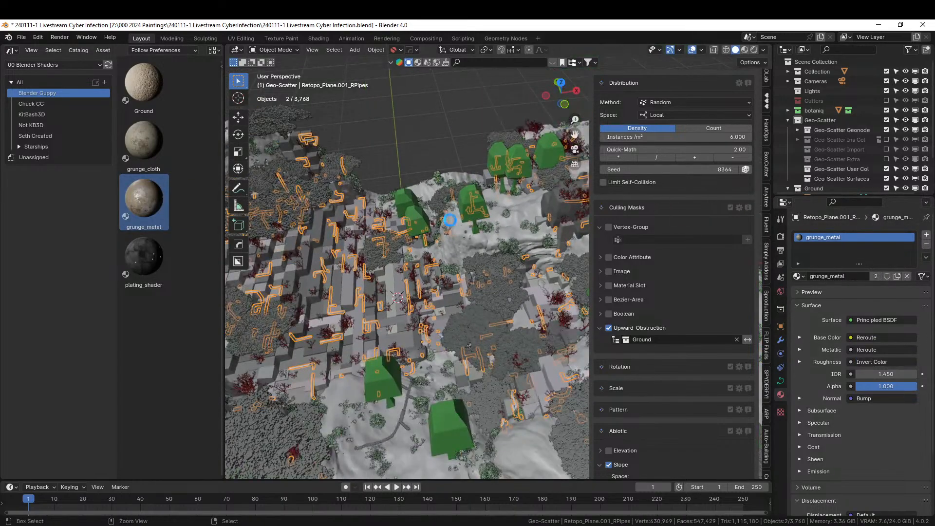
key(ctrl+s)
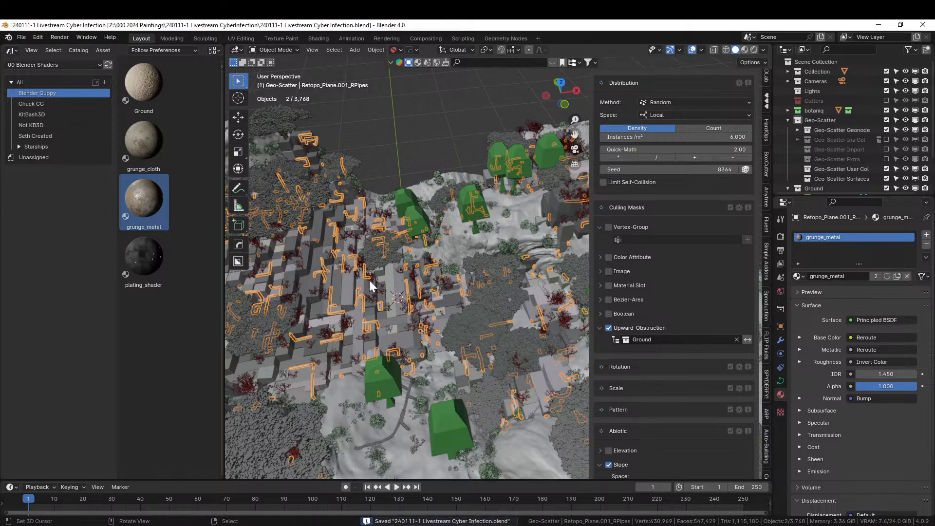
Step: Switch the viewport to Rendered shading and exclude the Geo-Scatter collection from the view layer
key(z)
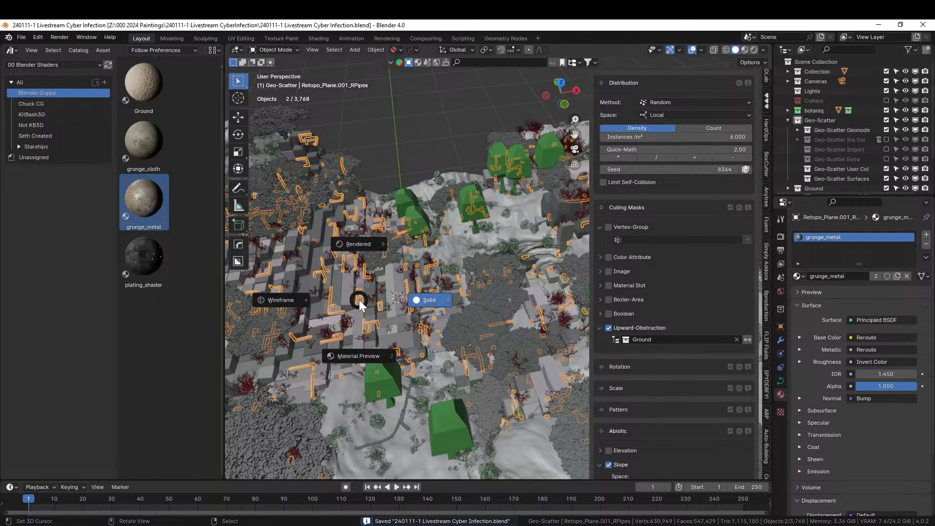
key(r)
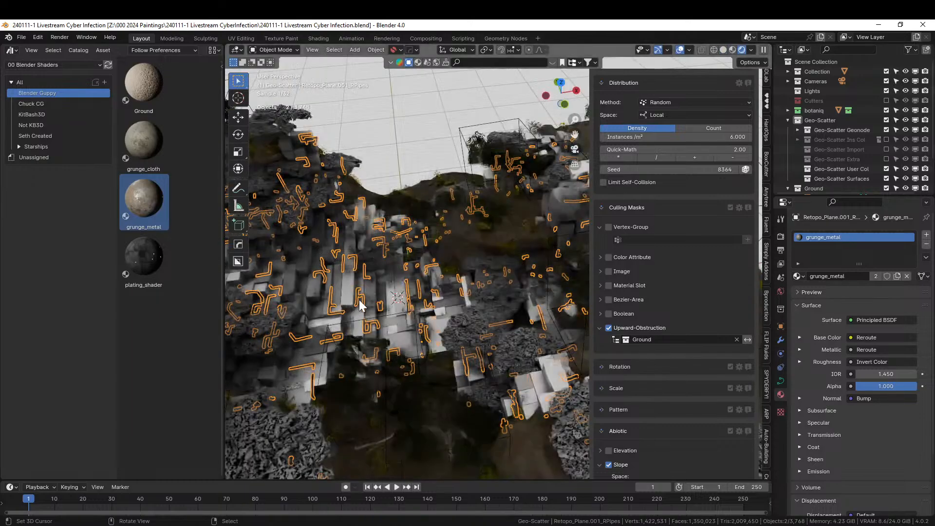
middle_drag(358, 305, 404, 380)
scroll(443, 251, down, 3)
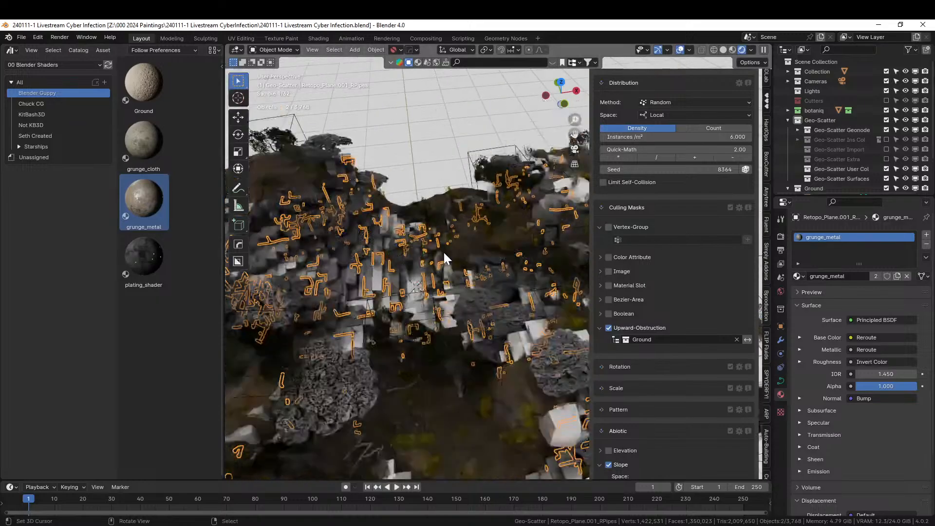
scroll(469, 259, down, 4)
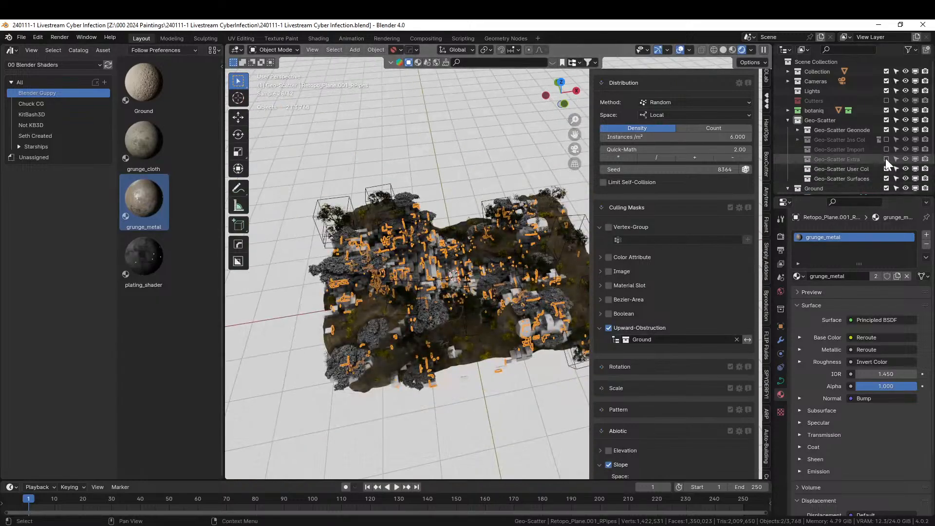
click(886, 120)
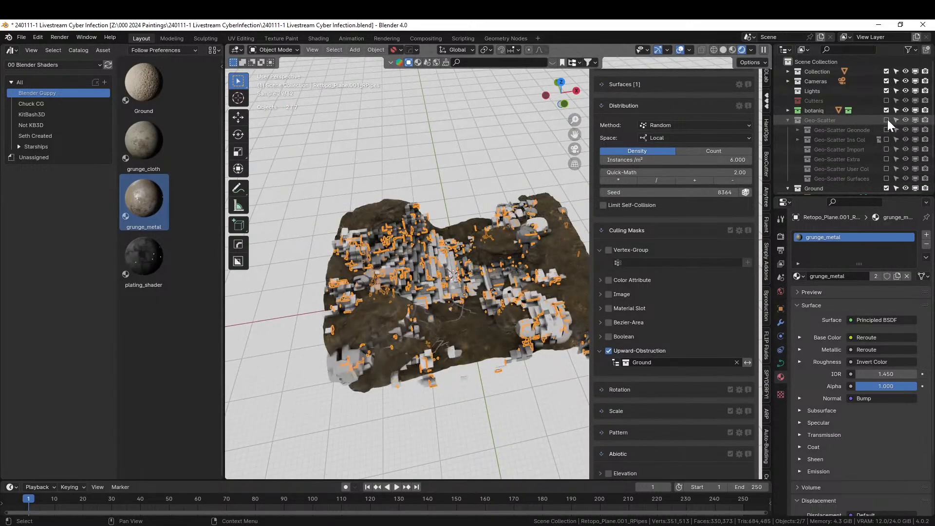
Step: Deselect everything and apply the grunge_metal material to the stepped blocks on the terrain
scroll(498, 253, up, 4)
click(405, 90)
middle_drag(422, 226, 365, 258)
drag(151, 217, 355, 204)
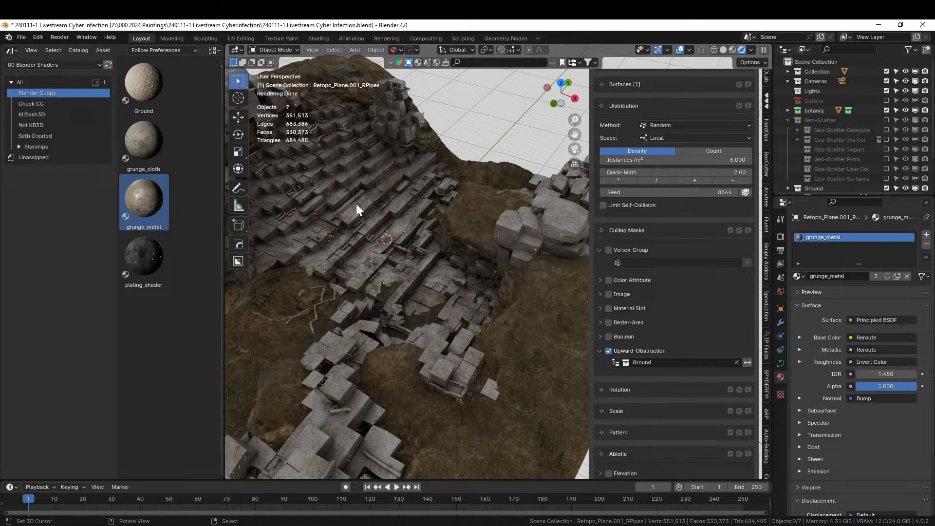
Step: Select the Tree_Vachellia-tortillis_A_summer tree beneath the terrain and frame it in the viewport
middle_drag(349, 209, 463, 285)
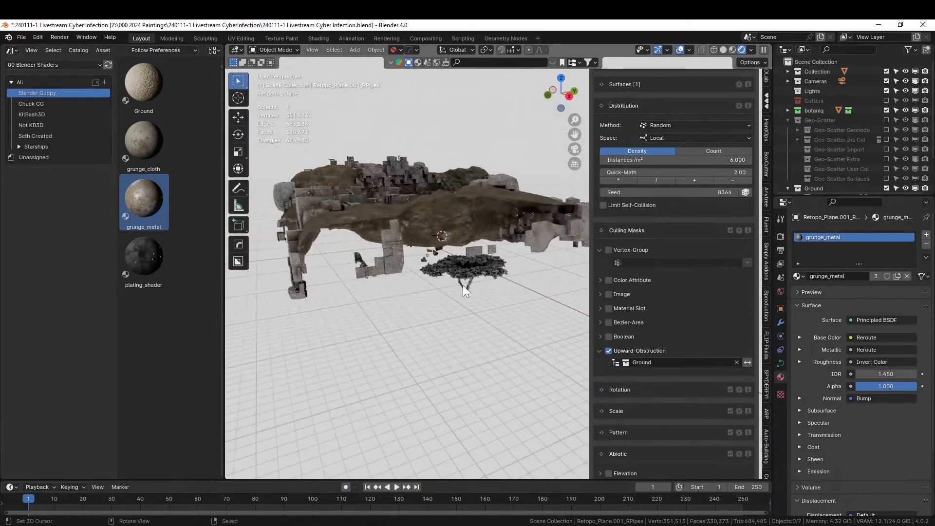
click(475, 259)
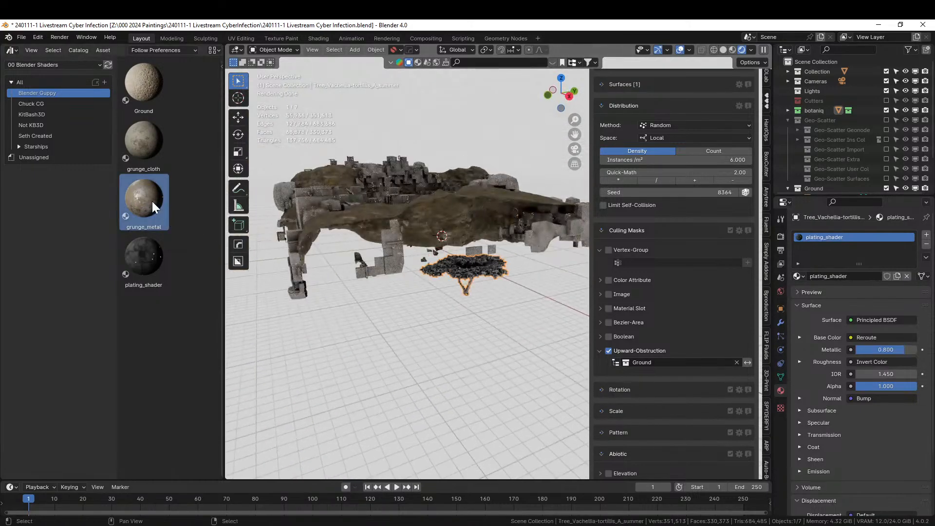
key(KP_Decimal)
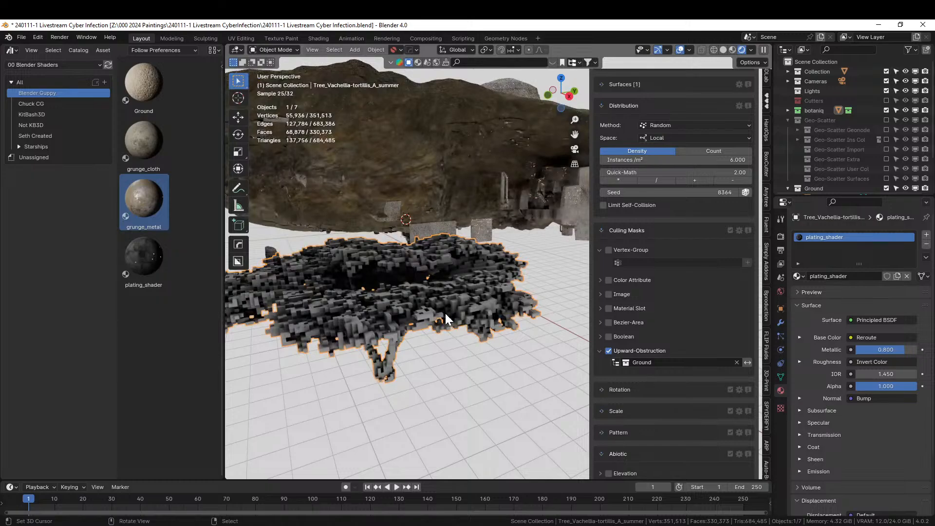
scroll(443, 320, up, 5)
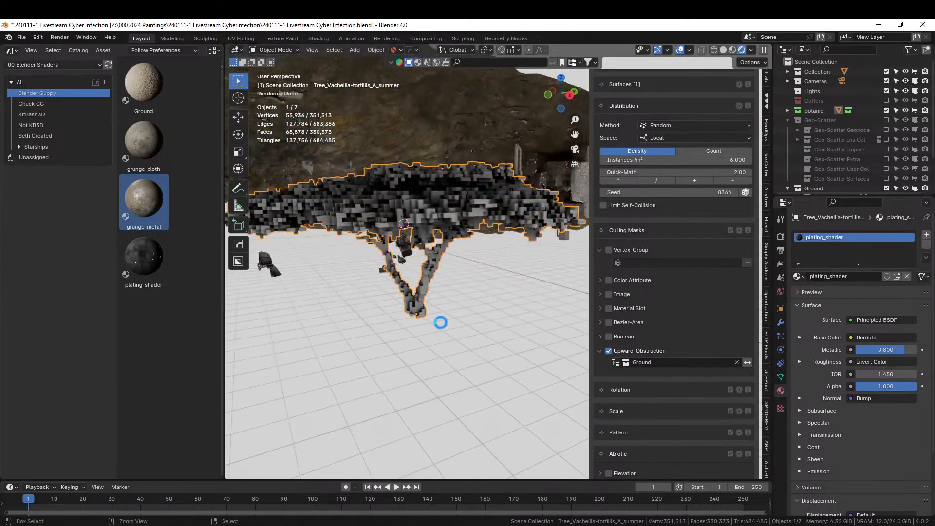
Step: Switch to the Shading workspace with Rendered viewport shading and isolate the selected Vachellia tree in local view
click(320, 39)
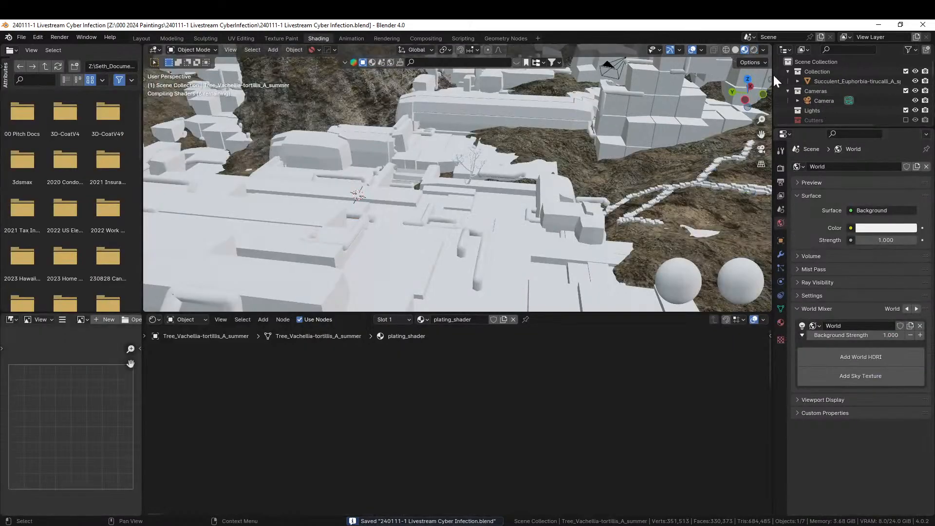
click(753, 50)
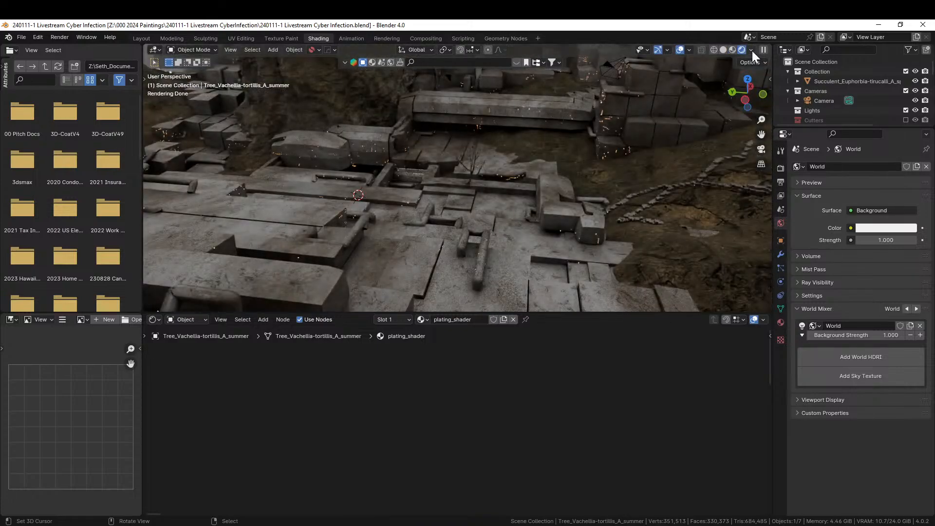
click(544, 185)
key(KP_Divide)
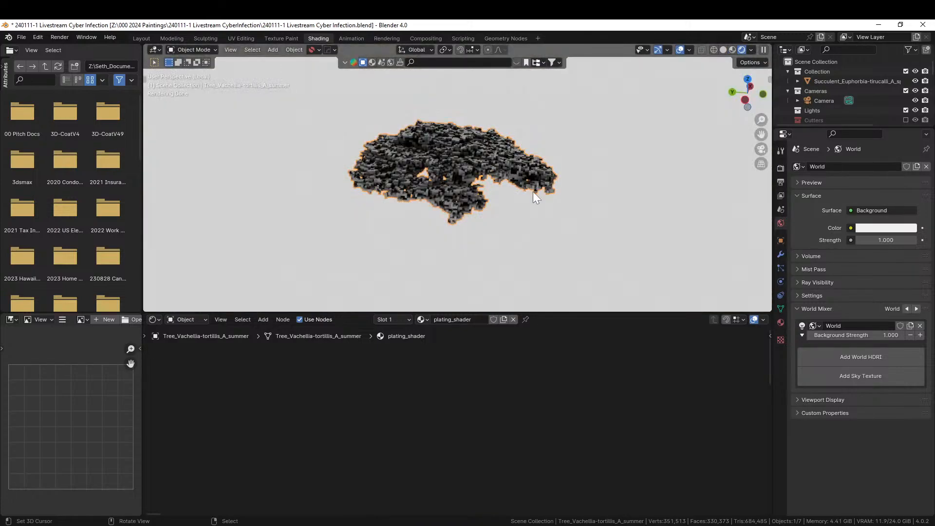
middle_drag(533, 187, 564, 165)
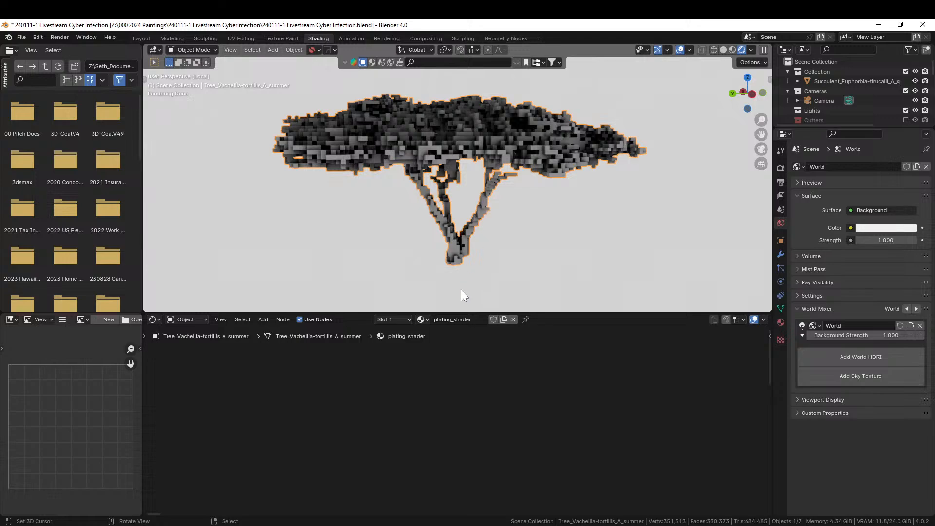
Step: Mute the Color Ramp node fed by the Vertex Color attribute in the tree's plating_shader node tree
key(Home)
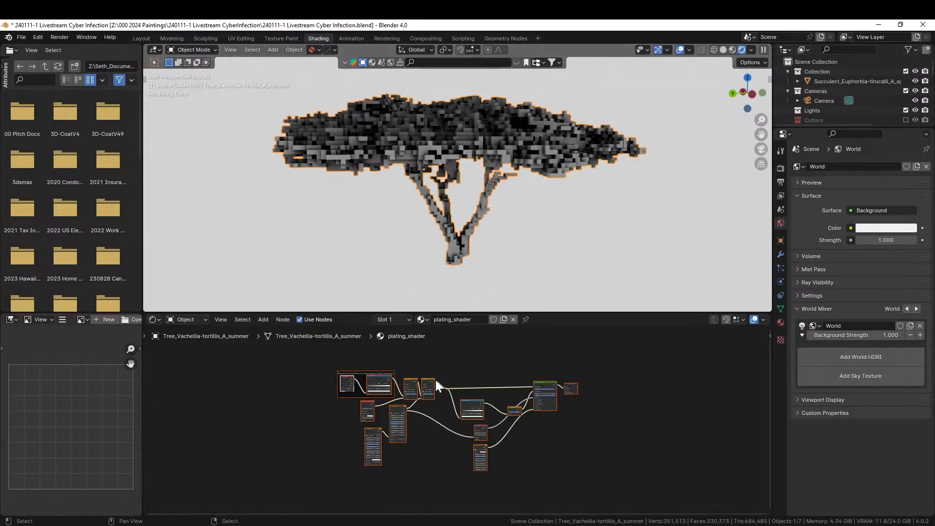
scroll(462, 394, up, 5)
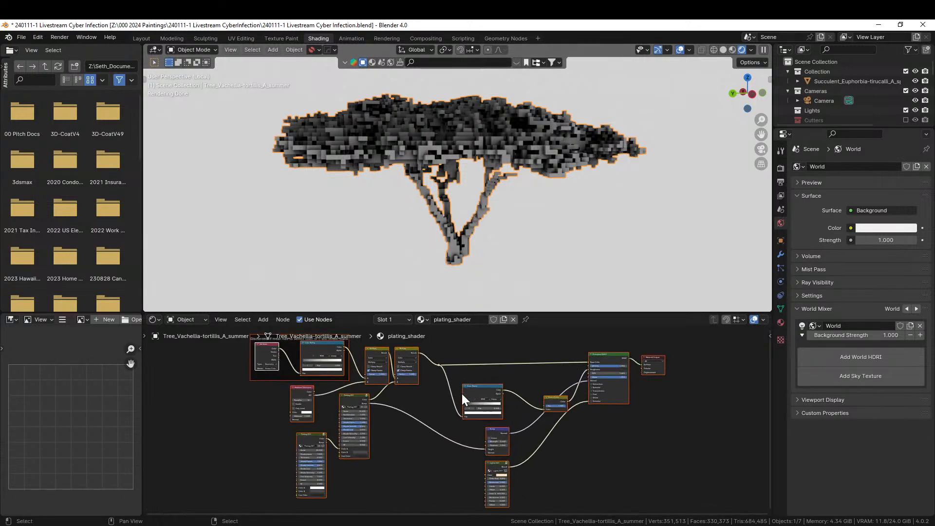
middle_drag(389, 396, 450, 455)
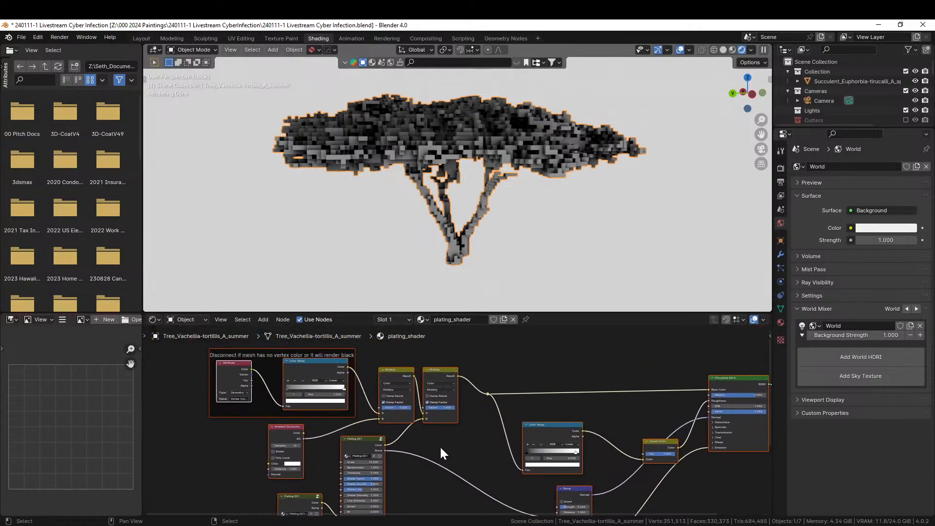
middle_drag(304, 408, 368, 436)
scroll(368, 436, up, 1)
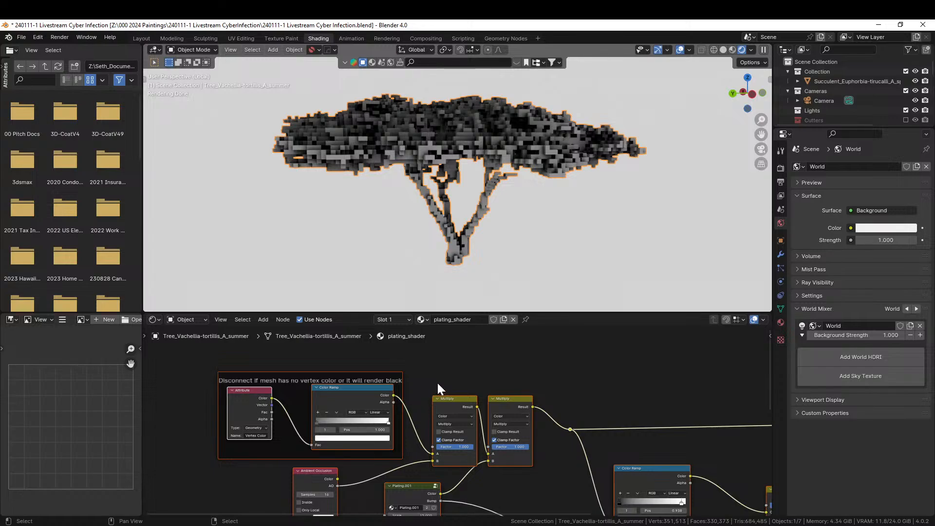
scroll(438, 385, up, 1)
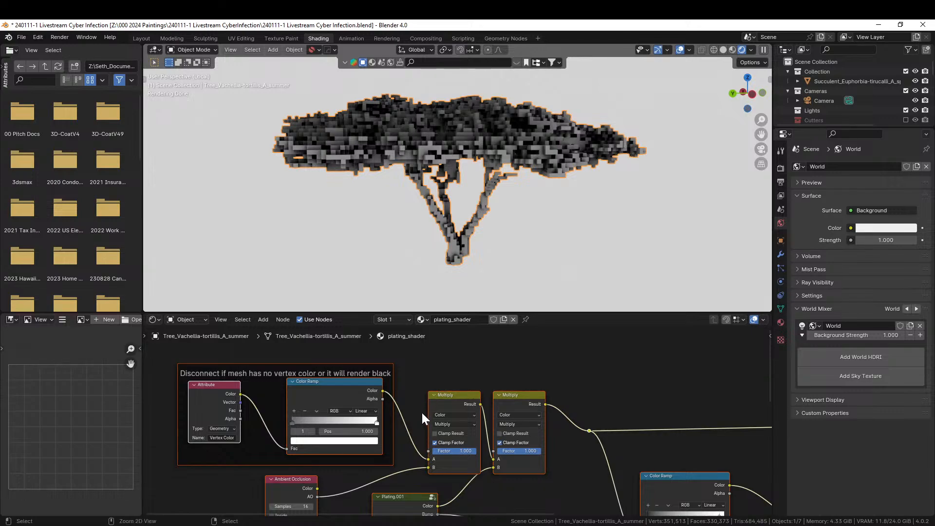
click(332, 384)
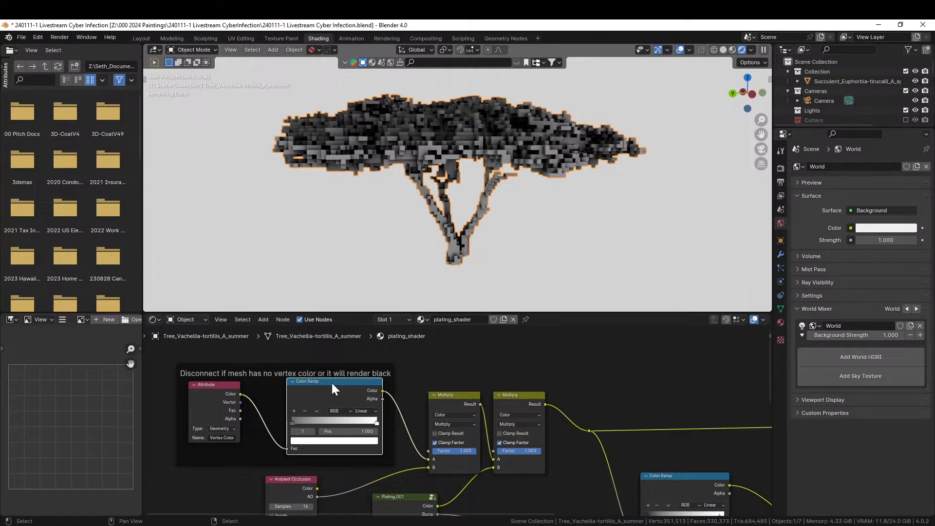
key(m)
middle_drag(427, 360, 448, 355)
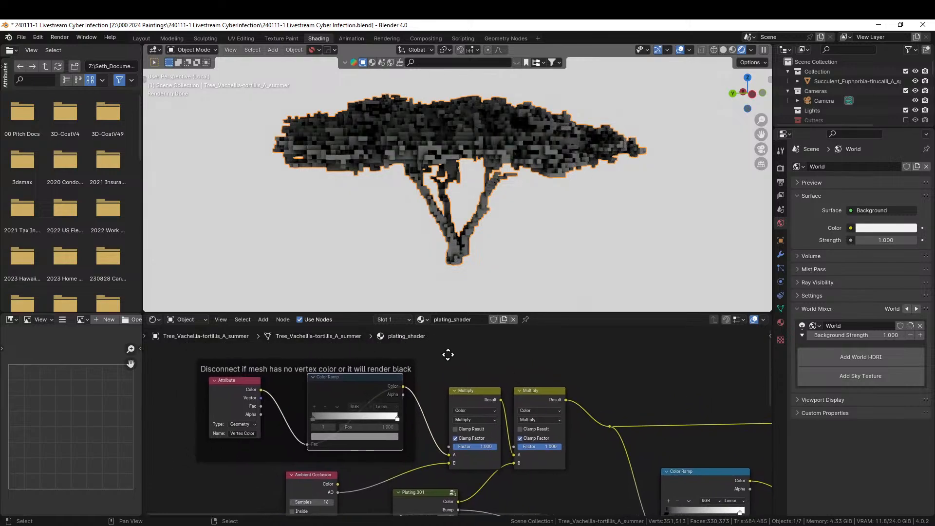
Step: Examine the isolated tree's rendered shading from several angles along with the Multiply and Plating.001 nodes of its shader
middle_drag(437, 205, 490, 202)
scroll(439, 405, up, 2)
middle_drag(416, 417, 470, 405)
middle_drag(536, 355, 508, 495)
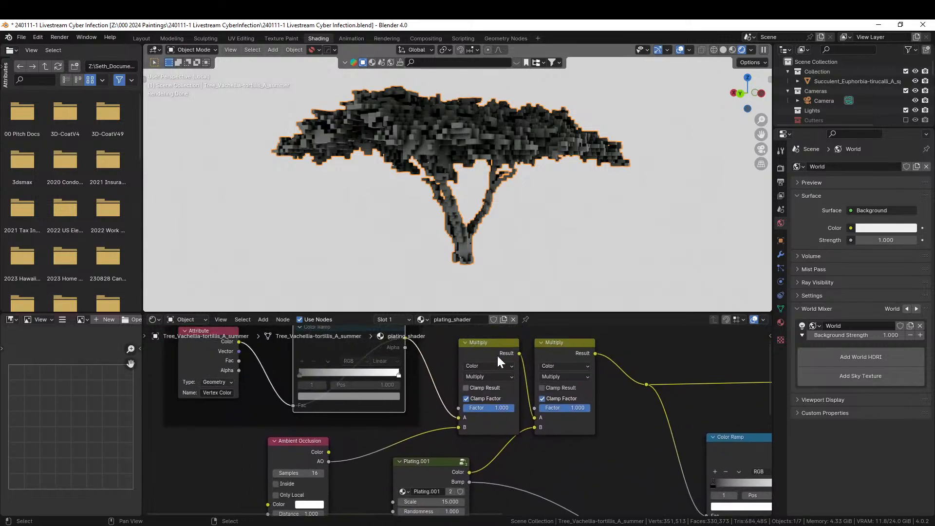
scroll(502, 258, up, 3)
middle_drag(501, 258, 459, 250)
scroll(458, 247, down, 5)
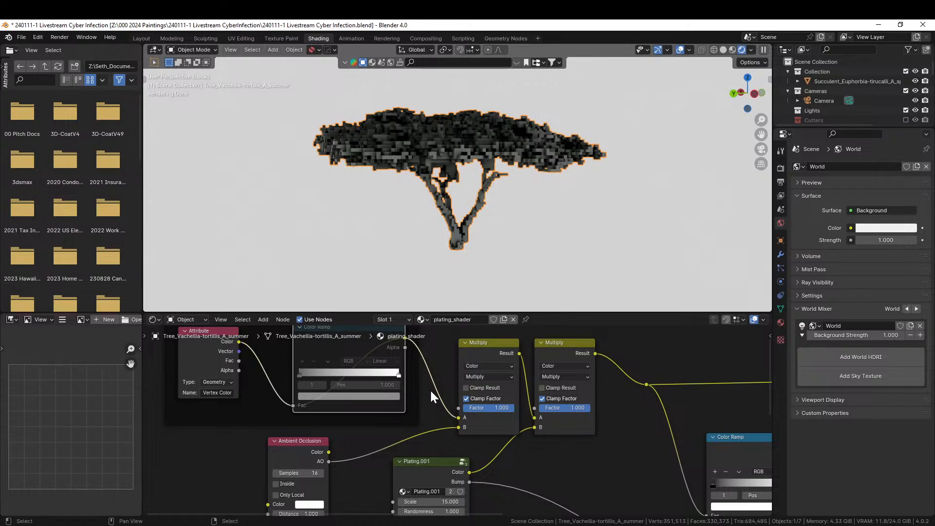
middle_drag(601, 451, 592, 472)
scroll(592, 471, down, 4)
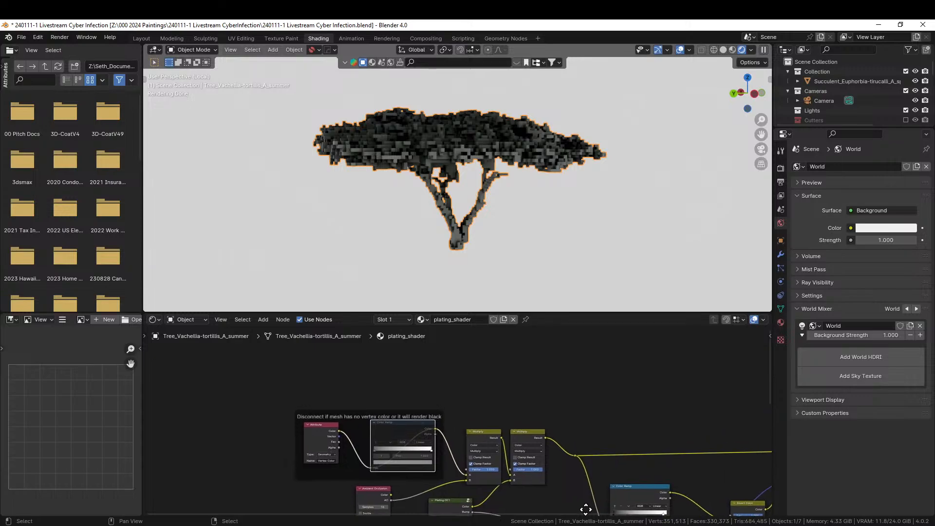
Step: Add a Gradient Texture node above the vertex color frame and preview its output on the tree
middle_drag(428, 393, 438, 442)
key(shift+a)
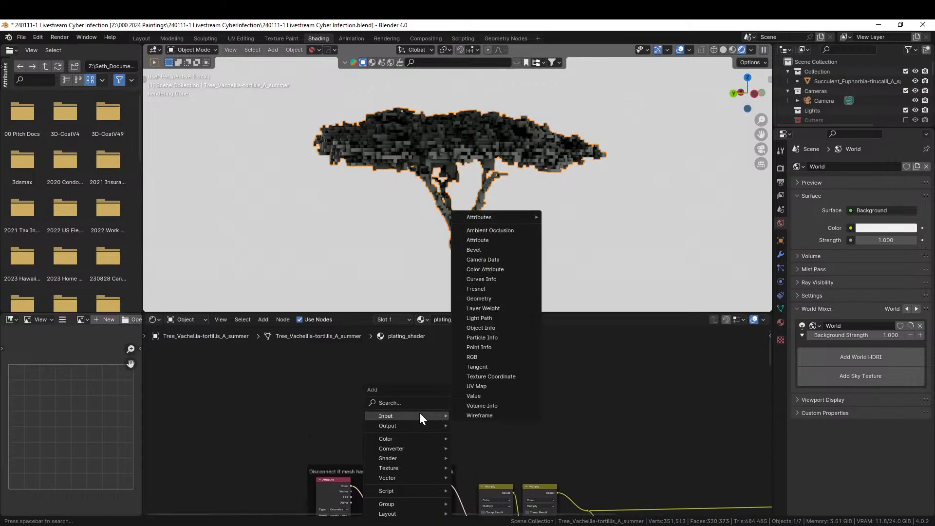
click(419, 401)
text(grad)
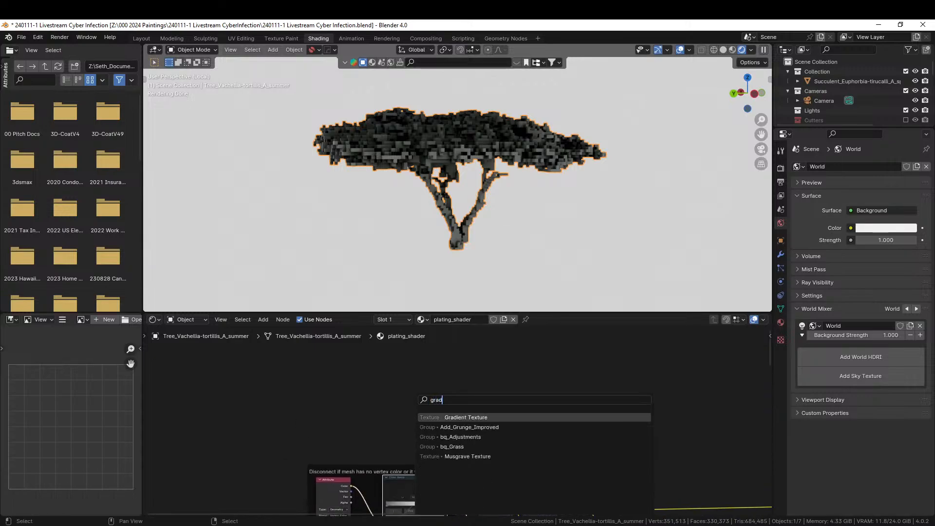
key(Return)
click(381, 386)
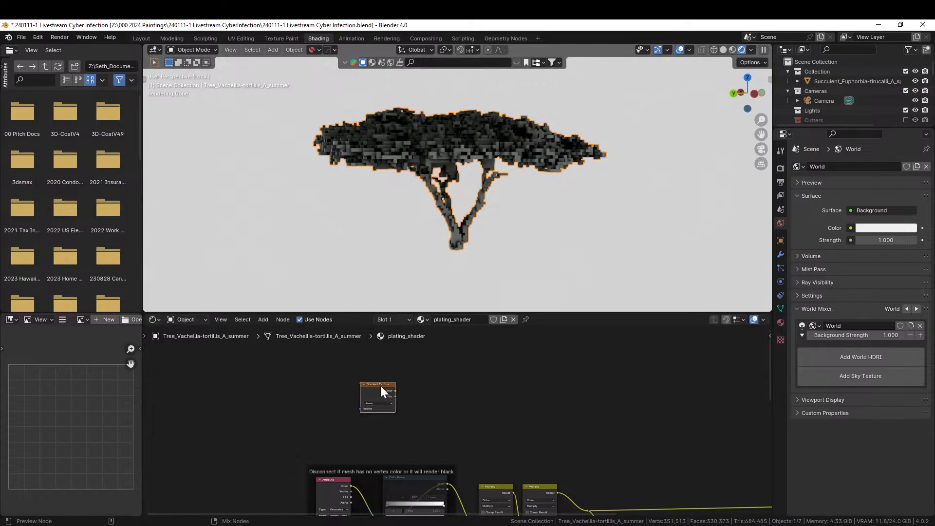
ctrl+shift+click(381, 386)
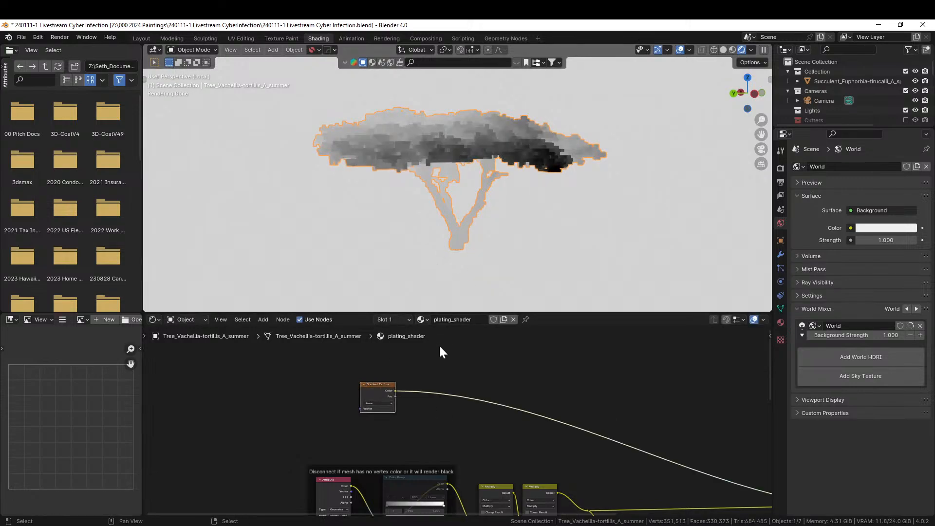
Step: Add Texture Coordinate and Mapping nodes to the Gradient Texture and set its gradient type to Spherical
scroll(440, 380, up, 2)
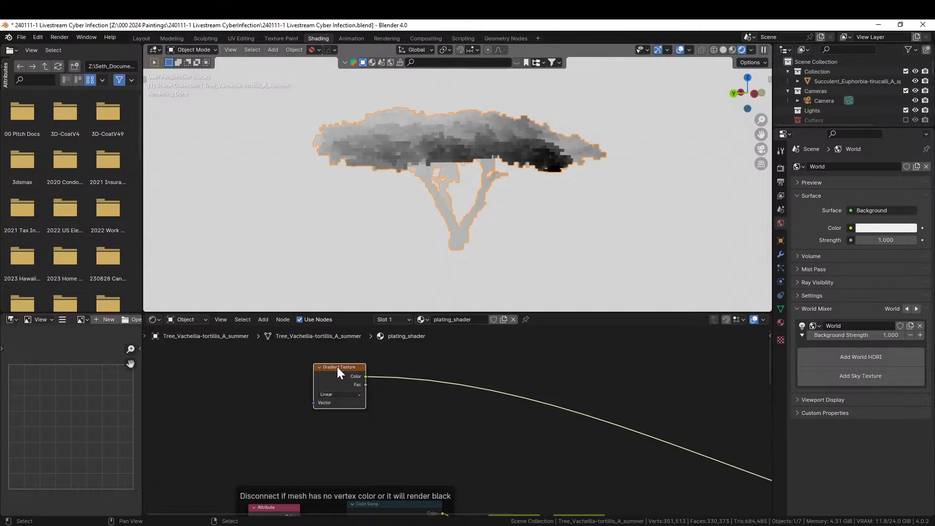
key(ctrl+t)
click(341, 395)
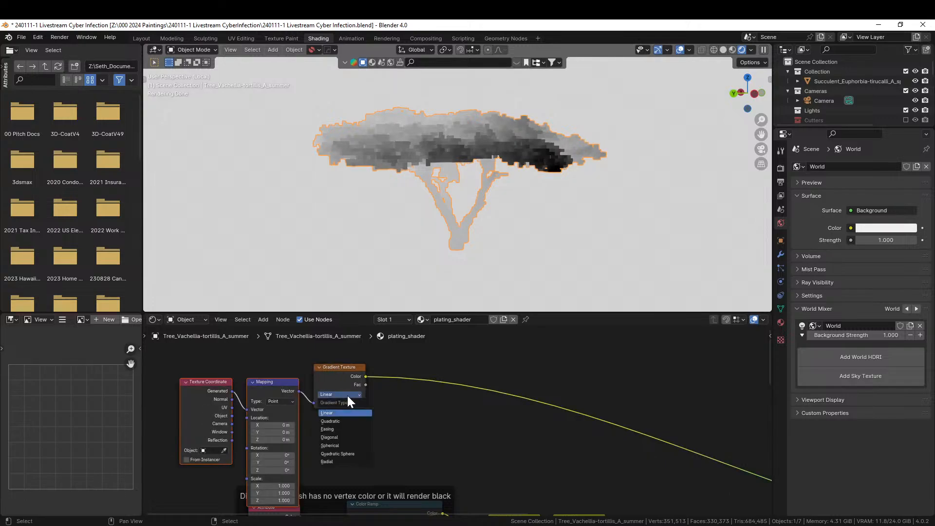
click(343, 445)
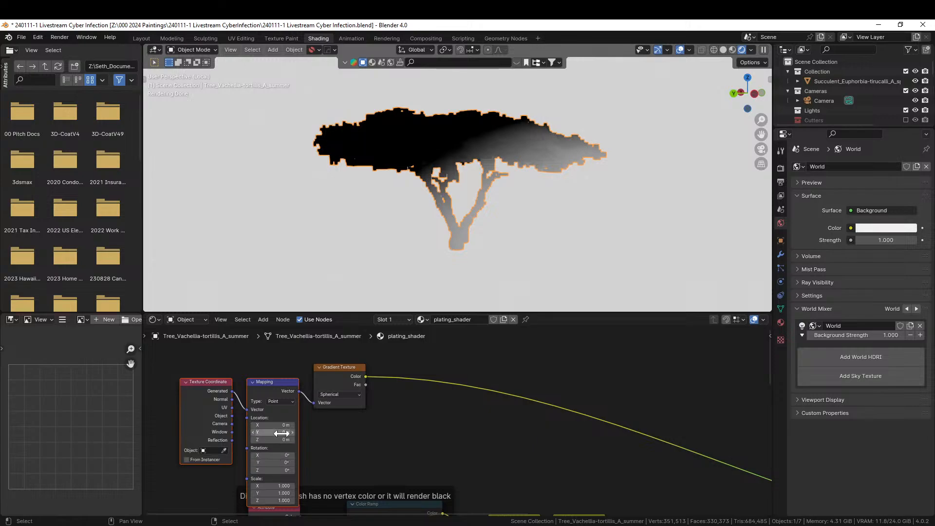
Step: Set the Mapping node's X, Y and Z location to 0.5 m and check the gradient on the tree
drag(272, 424, 273, 439)
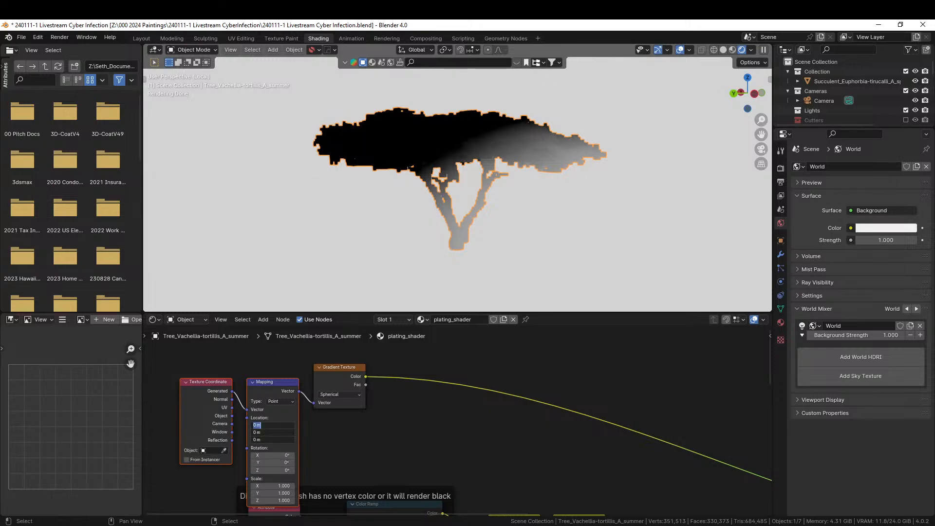
text(0.5)
key(Return)
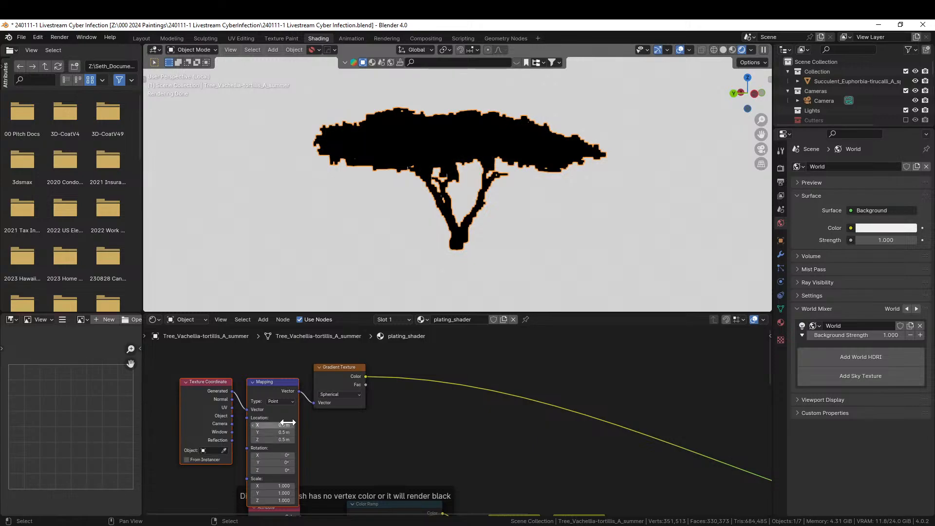
mouse_move(446, 175)
middle_down()
mouse_move(407, 235)
mouse_move(392, 233)
mouse_move(398, 174)
mouse_move(461, 176)
middle_up()
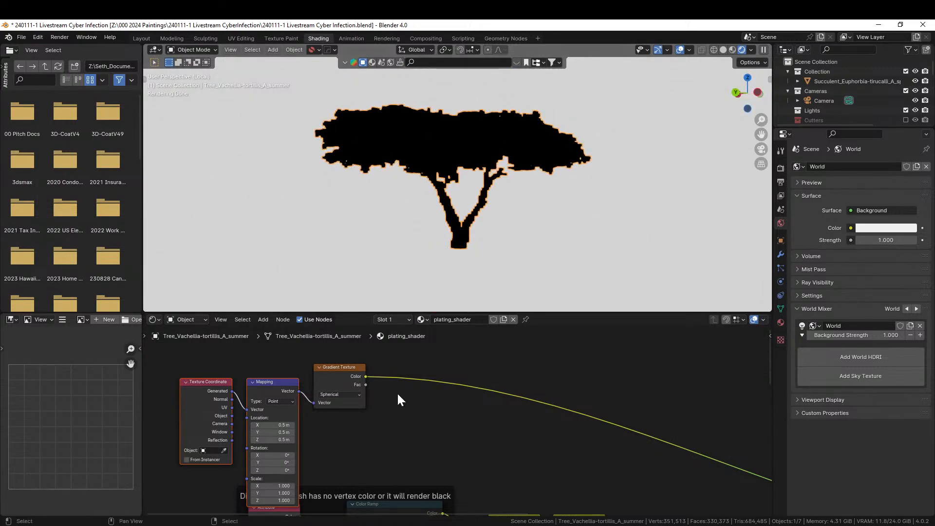
Step: Insert a Color Ramp node after the Gradient Texture and move its white stop to position 0.995
middle_drag(398, 401, 329, 396)
key(shift+a)
click(306, 398)
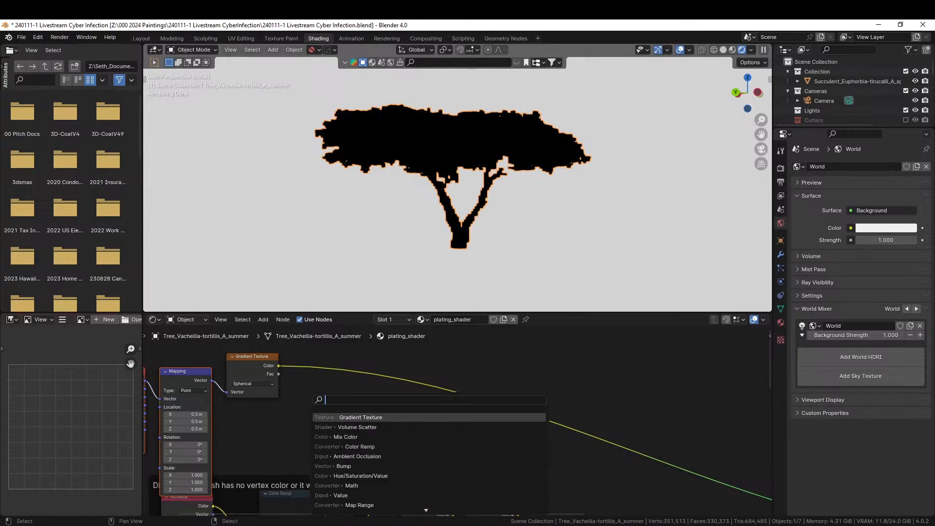
text(ramp)
key(Return)
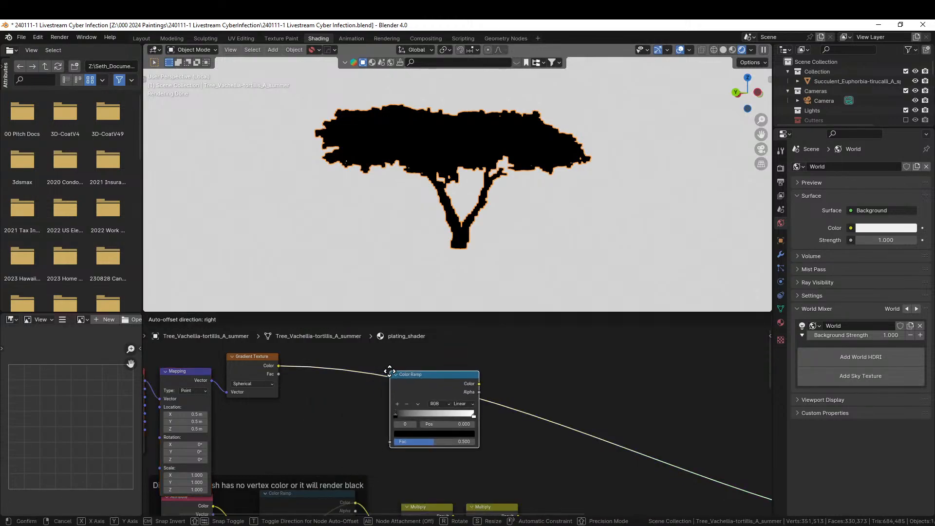
click(406, 410)
mouse_move(474, 416)
mouse_down()
mouse_move(418, 418)
mouse_move(490, 422)
mouse_move(472, 419)
mouse_up()
Step: Select the new Color Ramp's black stop and preview the node's Color output on the tree
ctrl+shift+click(425, 373)
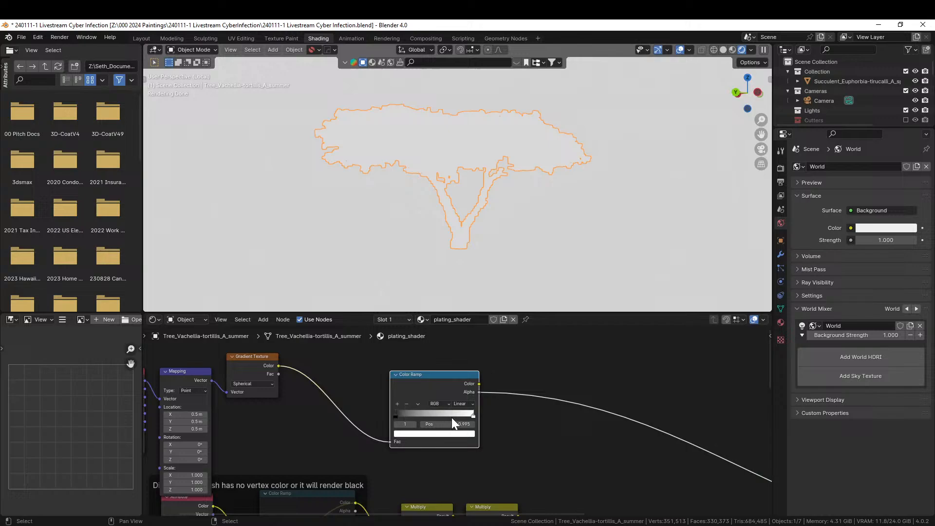
click(396, 415)
scroll(492, 393, down, 1)
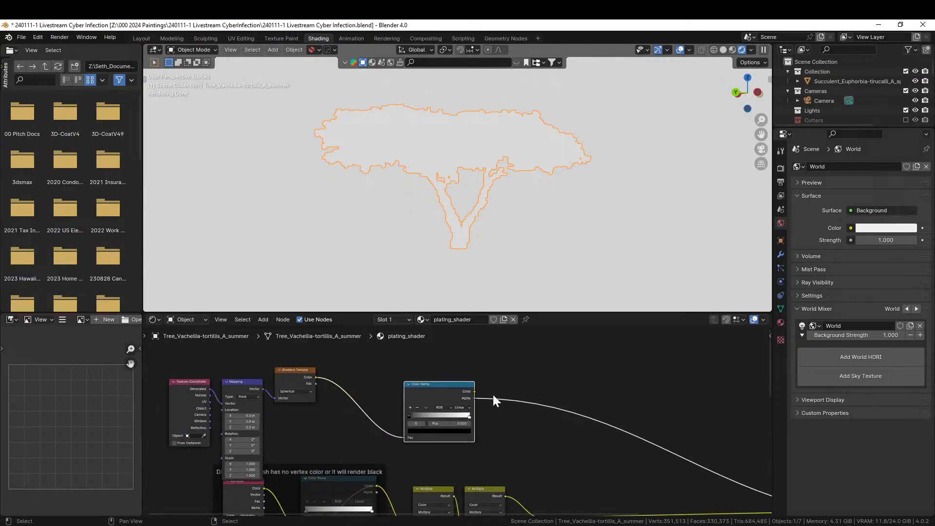
middle_drag(503, 401, 372, 408)
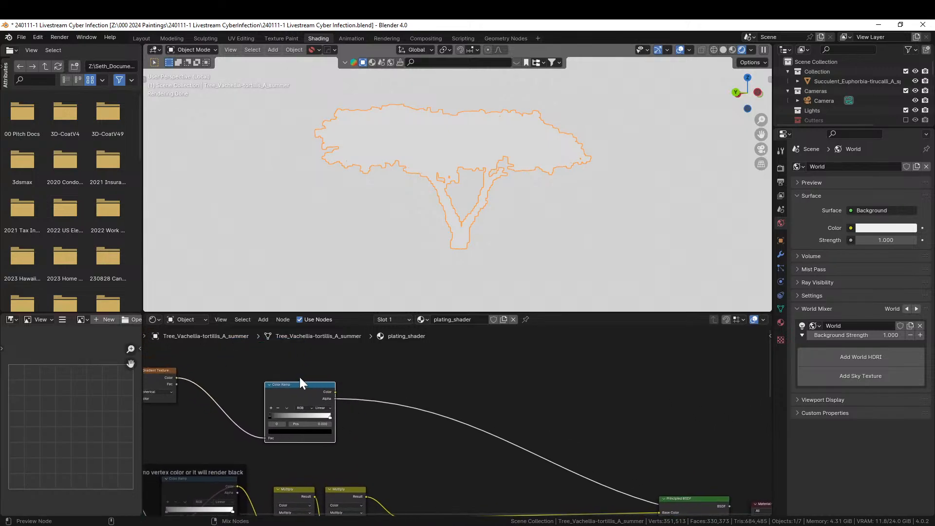
ctrl+shift+click(160, 371)
ctrl+shift+click(290, 385)
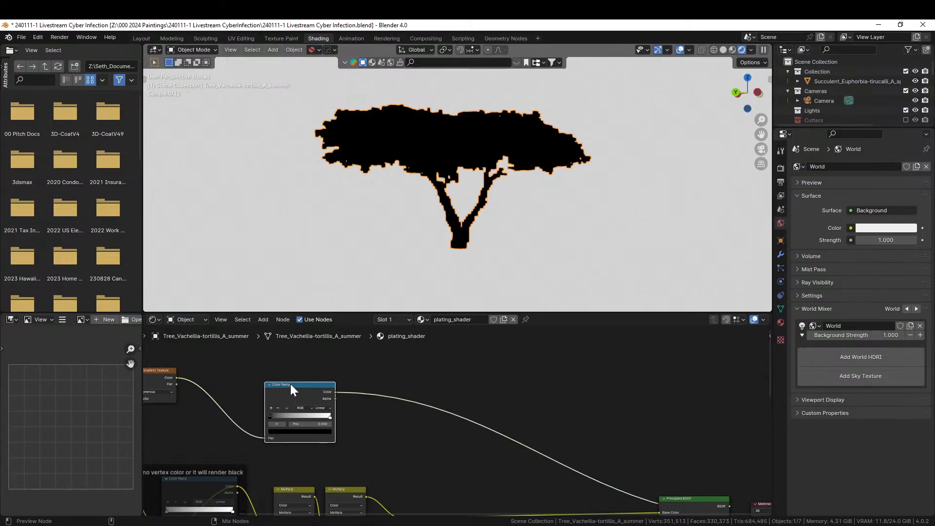
scroll(306, 414, up, 1)
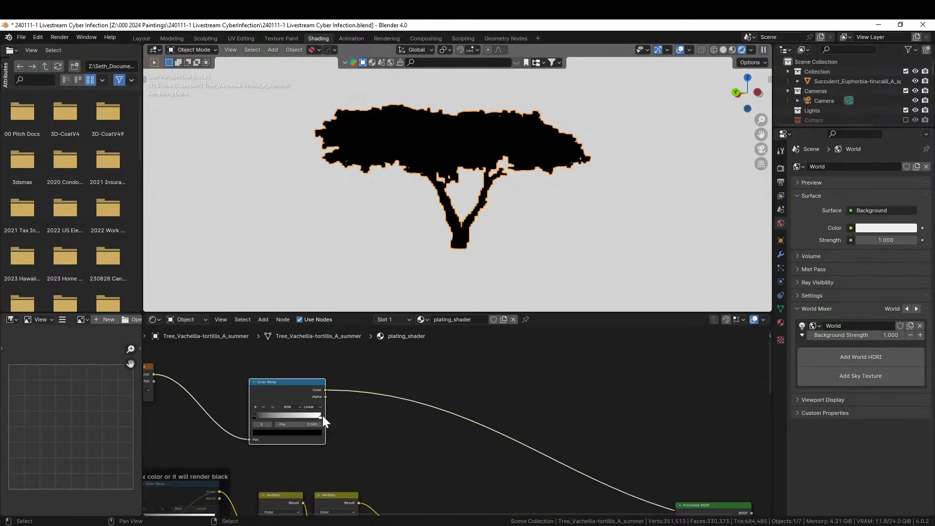
Step: Move the Color Ramp's white stop to position 0.200 and shift the Texture Coordinate and Mapping nodes away from the Gradient Texture
drag(322, 416, 267, 422)
middle_drag(374, 185, 444, 215)
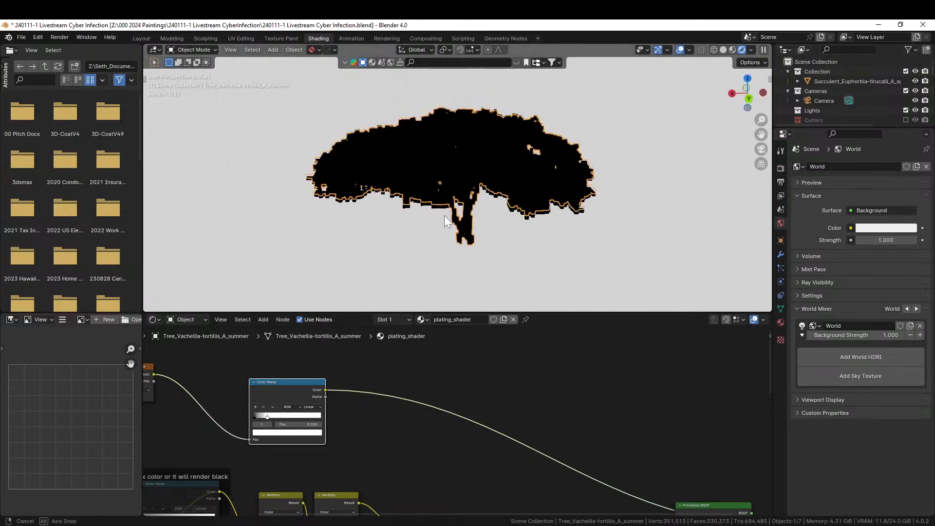
middle_drag(377, 403, 678, 395)
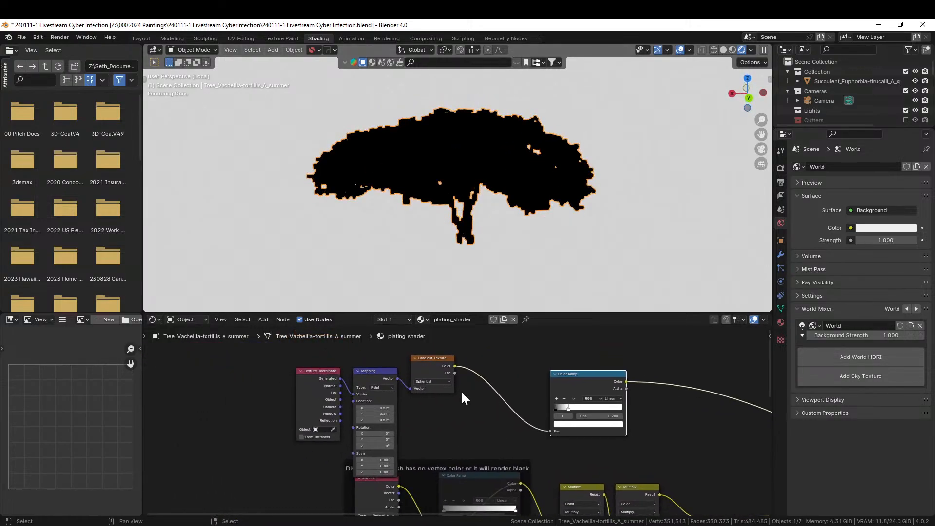
drag(274, 346, 390, 418)
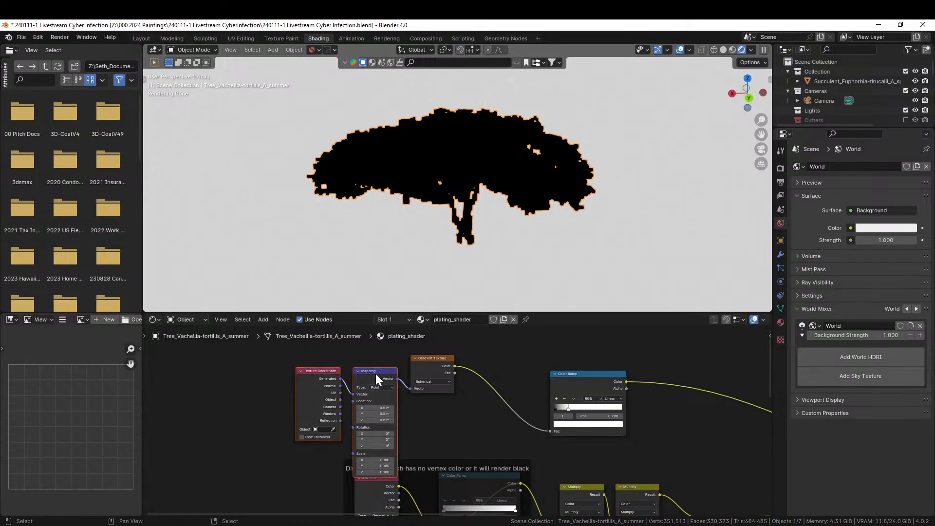
drag(375, 373, 278, 358)
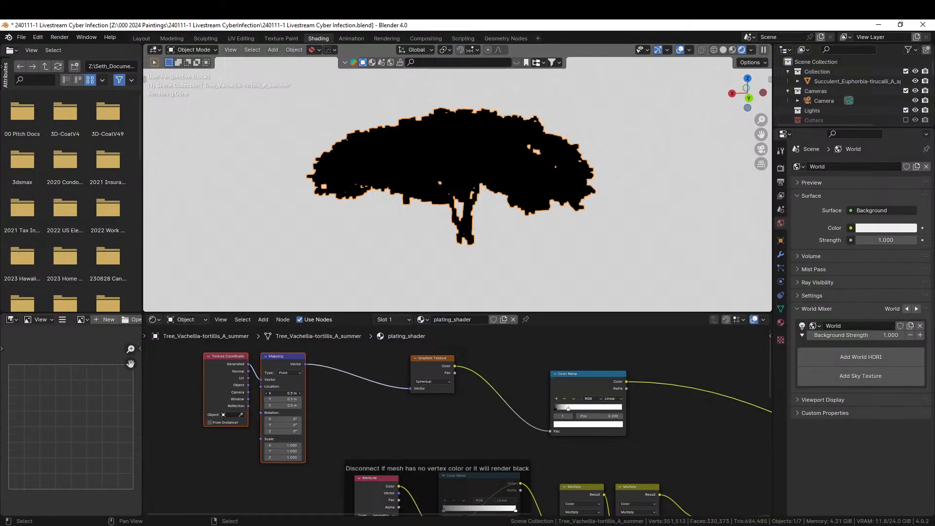
Step: Reset the Mapping node's X, Y and Z location to 0 m and move the Color Ramp's white stop to 0.764
double_click(284, 393)
text(0)
key(Return)
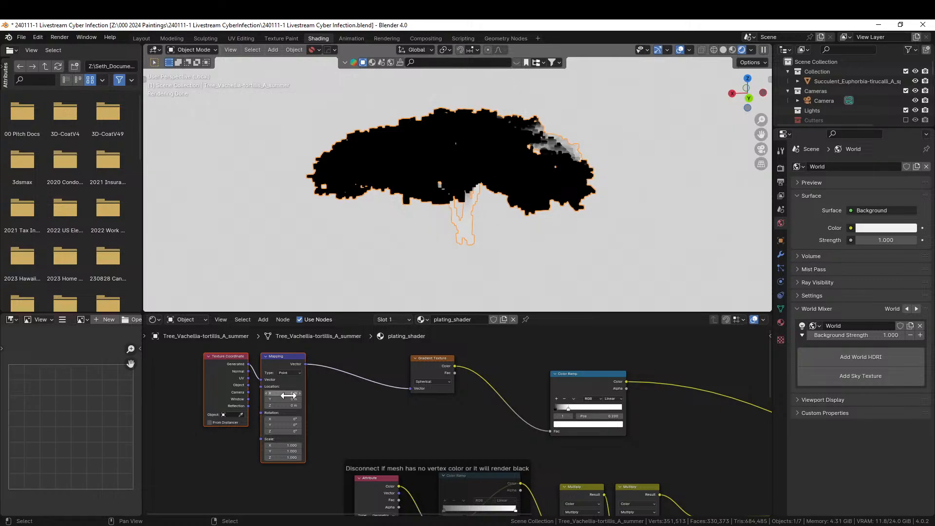
mouse_move(414, 123)
middle_down()
mouse_move(372, 184)
mouse_move(288, 140)
mouse_move(159, 103)
mouse_move(750, 108)
middle_up()
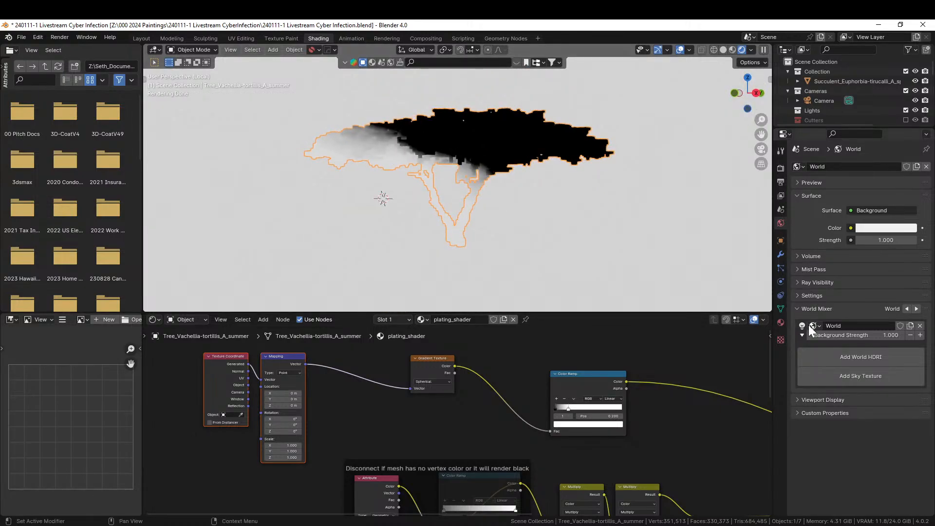
mouse_move(569, 408)
mouse_down()
mouse_move(620, 411)
mouse_move(607, 411)
mouse_up()
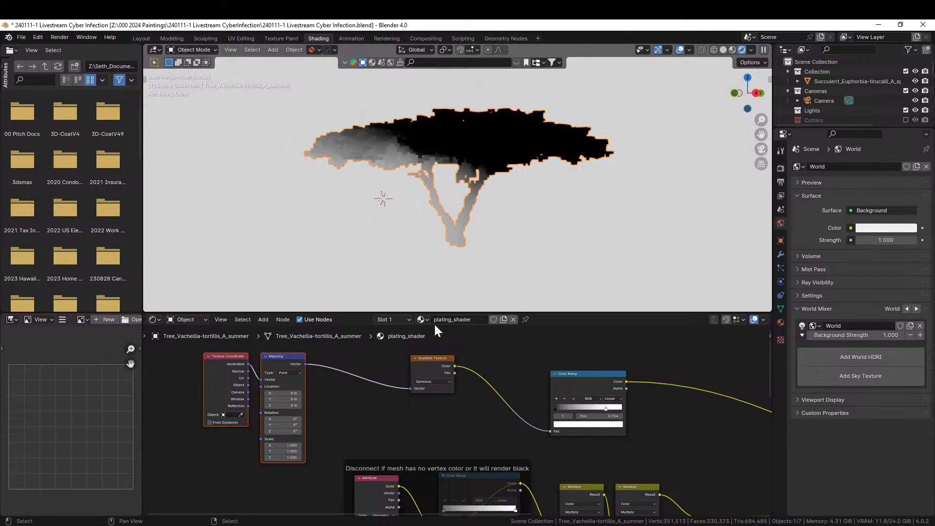
Step: Try 0.5 m as the Mapping node's X location, and settle on -0.5 m
scroll(309, 392, up, 1)
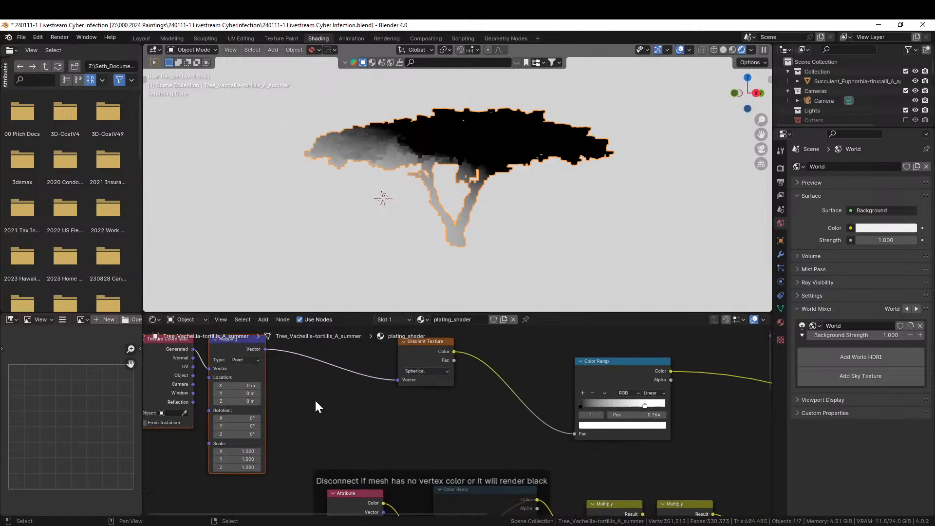
double_click(251, 386)
text(.5)
key(Return)
double_click(251, 386)
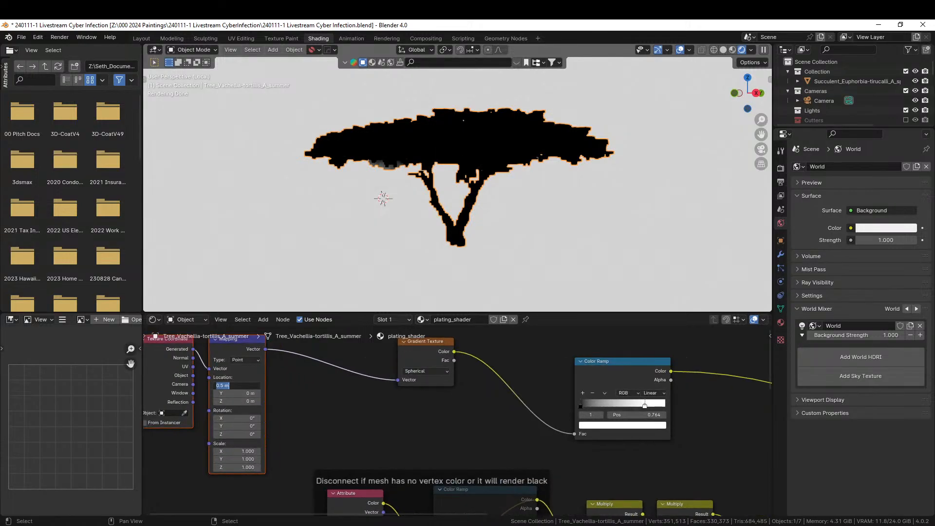
text(-.5)
key(Return)
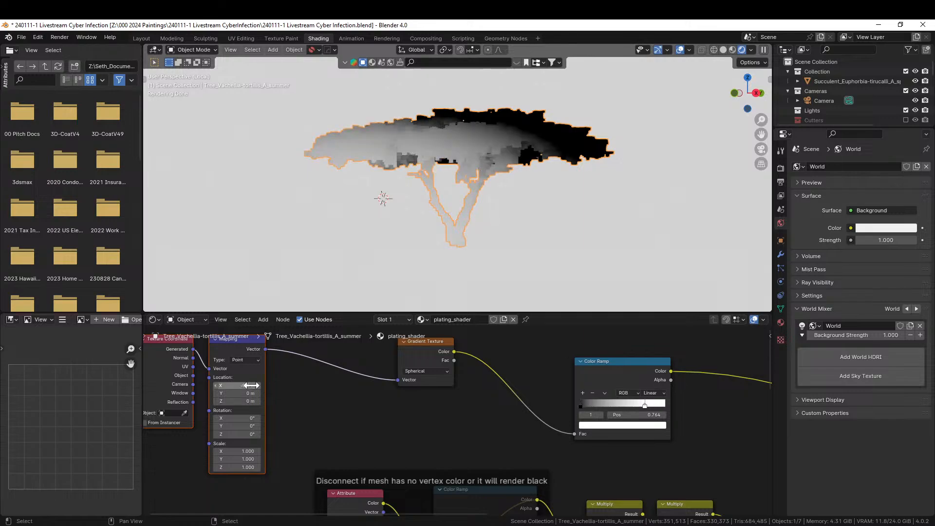
Step: Set the Mapping node's Y location to -0.5 m and check the gradient around the tree
double_click(249, 393)
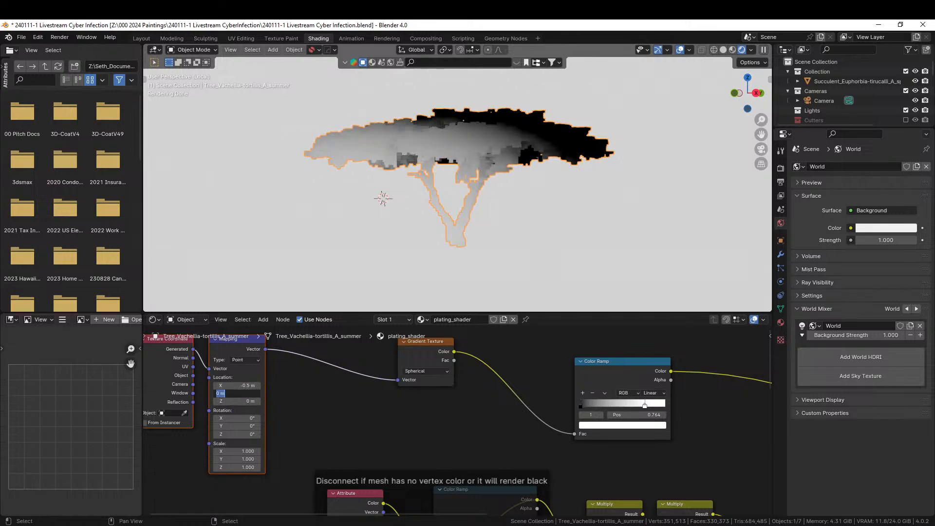
text(-0)
text(.5)
key(Return)
middle_drag(498, 164, 609, 160)
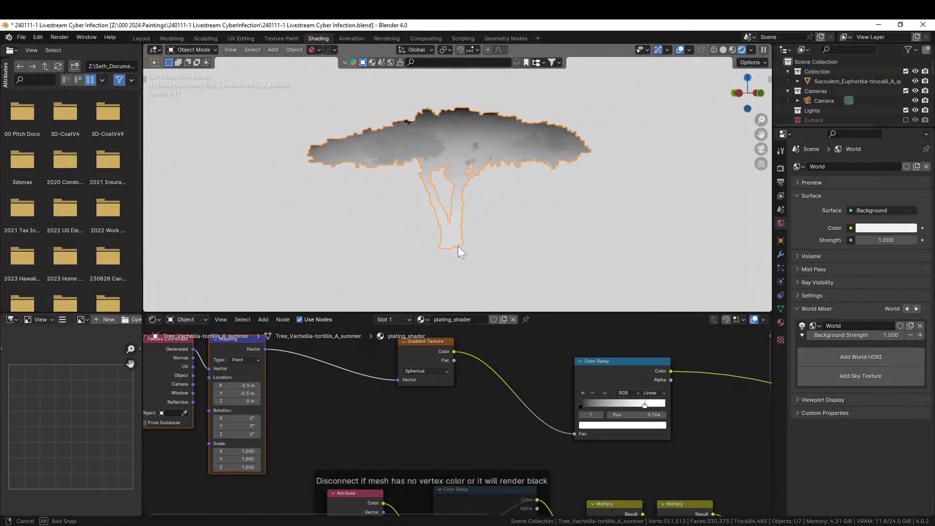
middle_drag(458, 246, 427, 261)
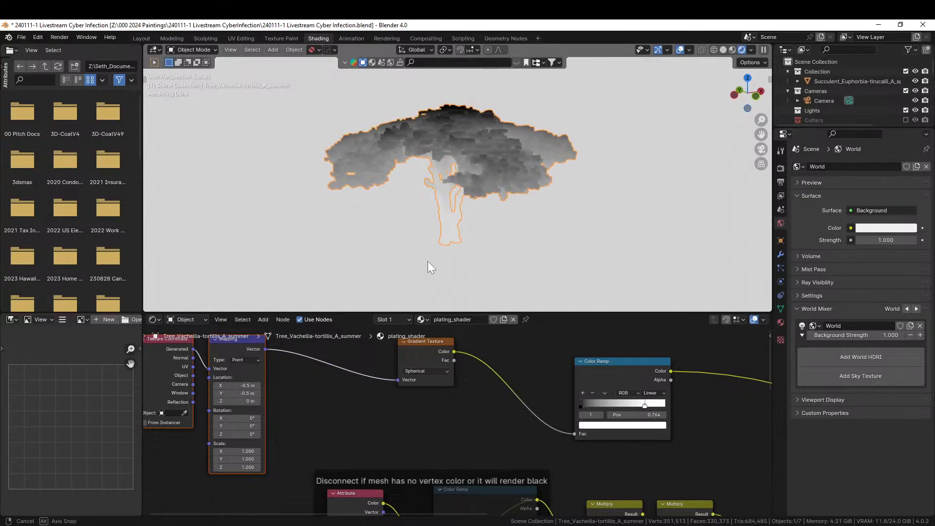
Step: Move the Color Ramp's white stop to 0.955 and its black stop to 0.318, checking the falloff around the tree
drag(646, 406, 662, 406)
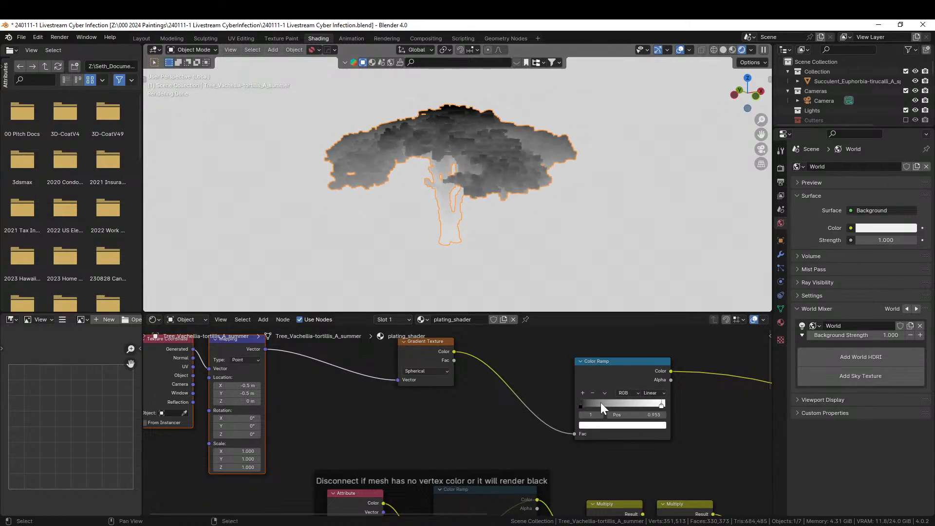
drag(581, 406, 592, 407)
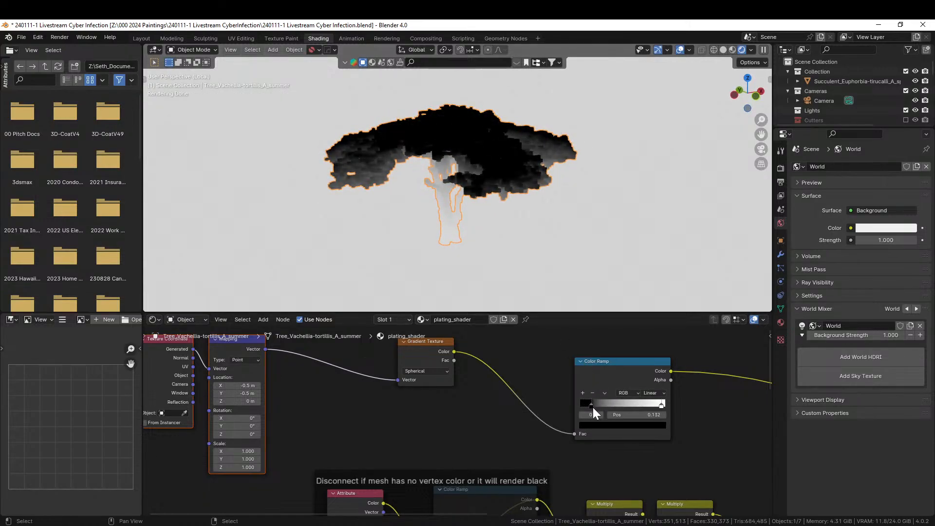
middle_drag(558, 277, 423, 221)
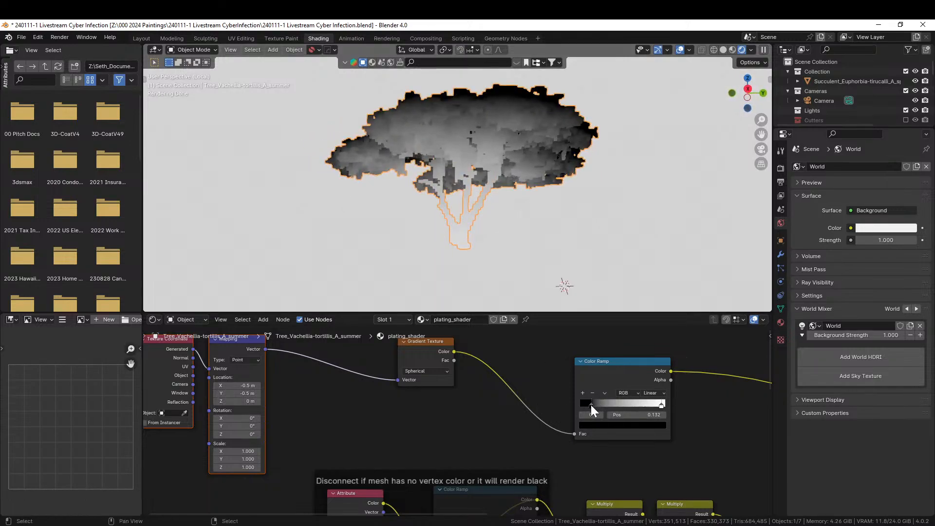
drag(591, 406, 607, 408)
middle_drag(586, 263, 474, 236)
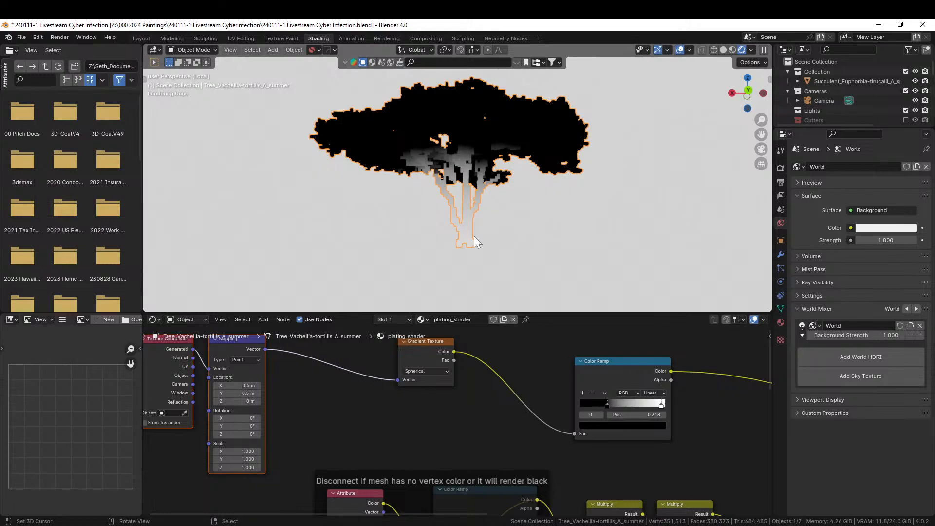
Step: Recolor the Color Ramp's black stop to a dark green with hue 0.261 and saturation 0.774
middle_drag(455, 415, 297, 386)
scroll(565, 436, up, 1)
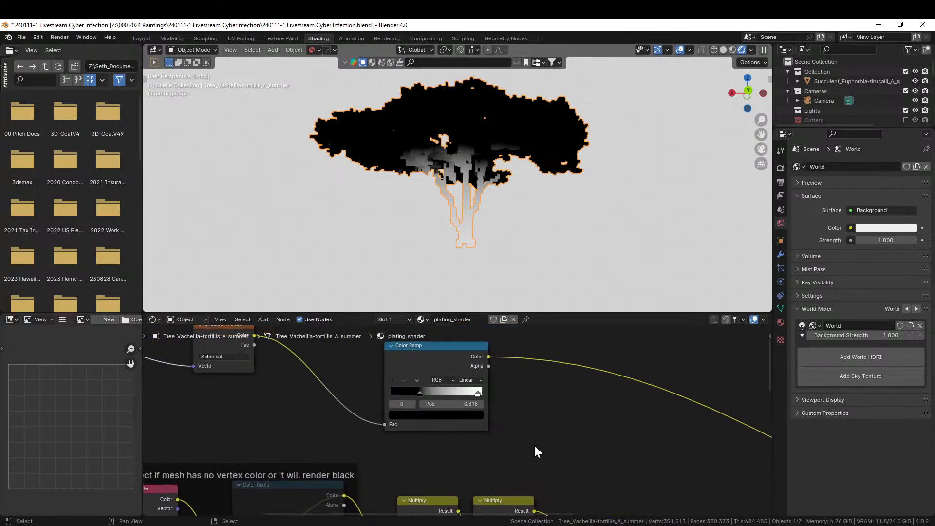
click(416, 413)
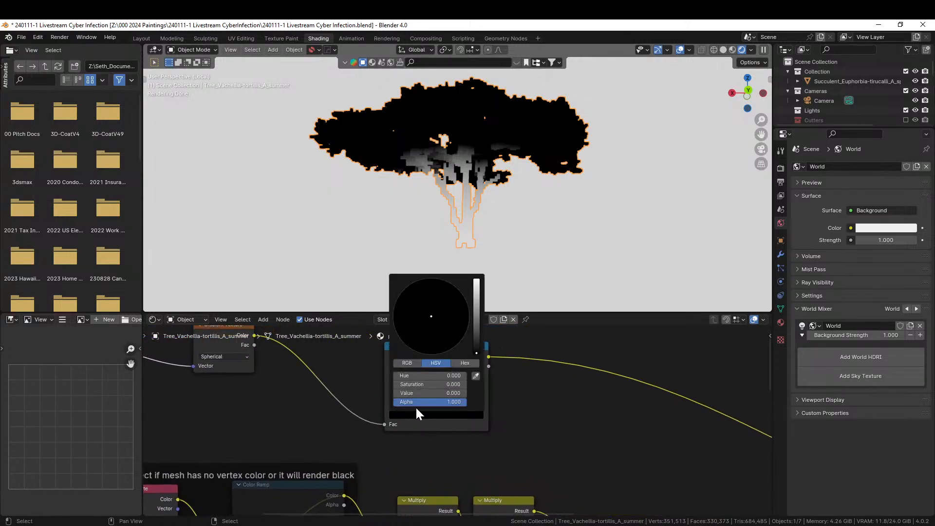
click(477, 308)
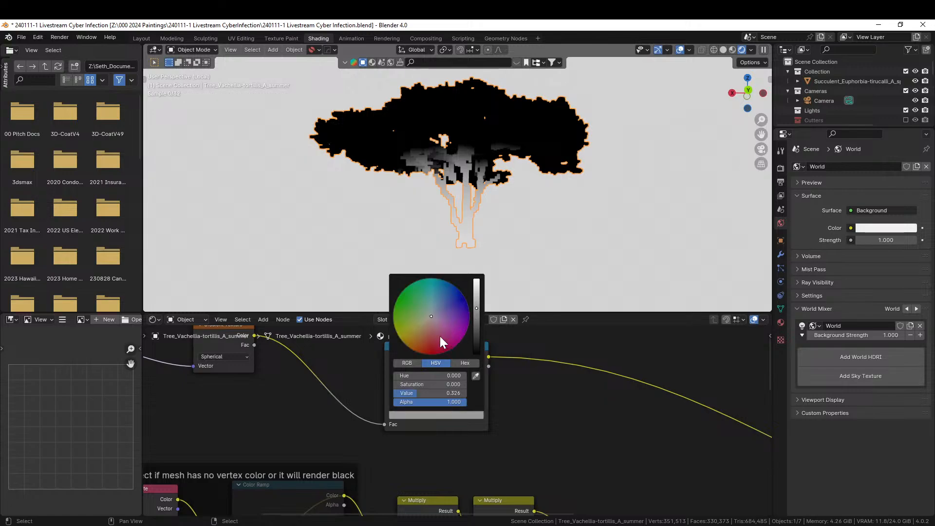
click(418, 310)
drag(418, 310, 412, 317)
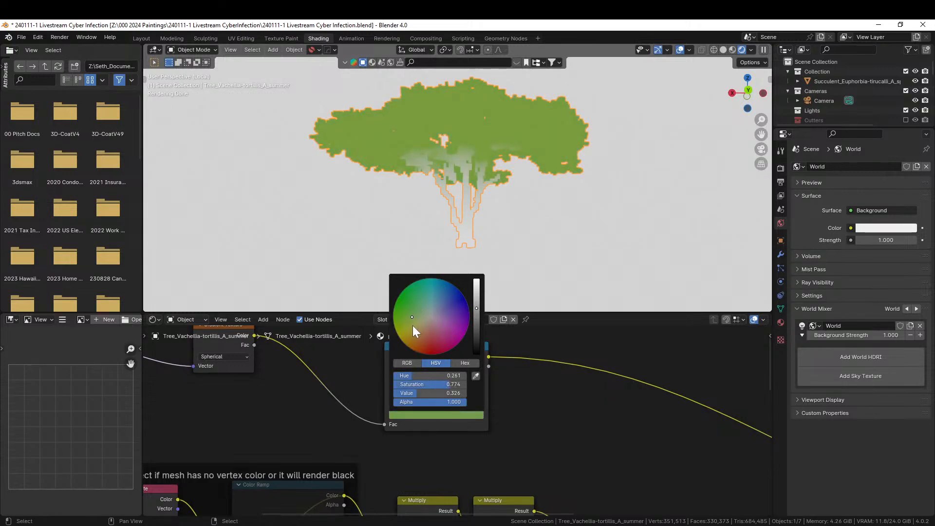
drag(476, 323, 476, 325)
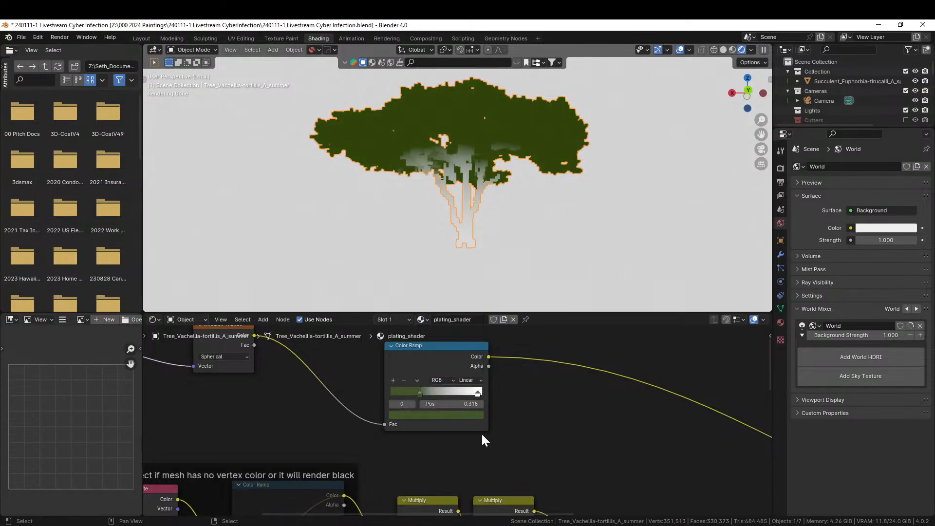
Step: Recolor the Color Ramp's white stop to a dark brown
click(478, 393)
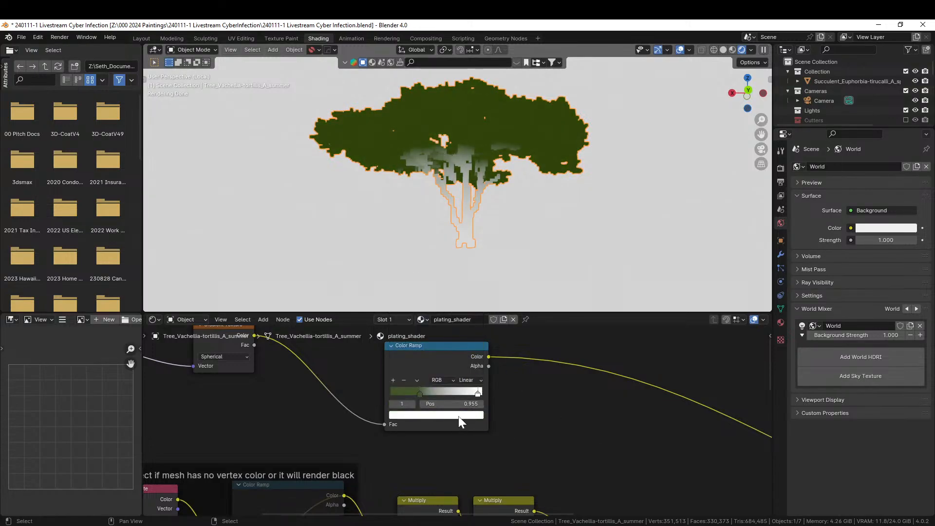
click(458, 416)
click(423, 331)
drag(476, 322, 476, 327)
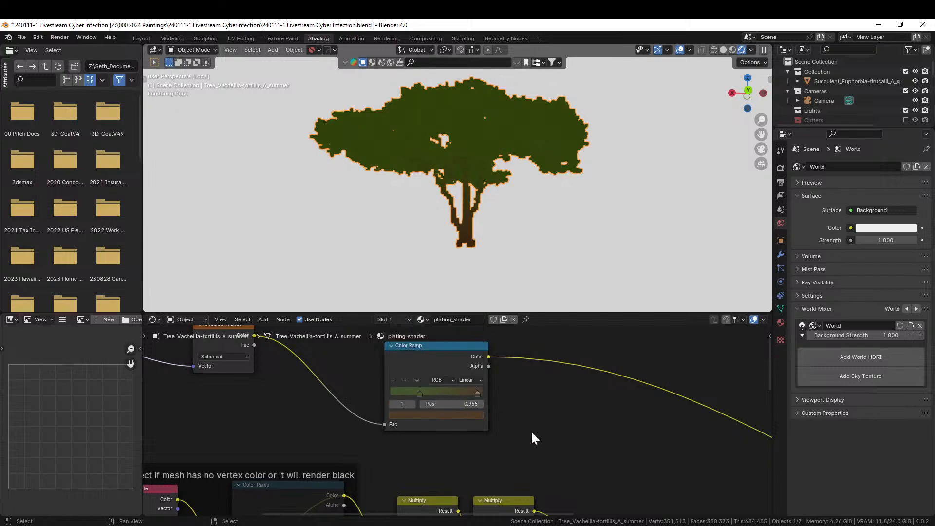
Step: Switch the tree preview back to the Principled BSDF output
scroll(533, 431, down, 2)
scroll(384, 360, down, 3)
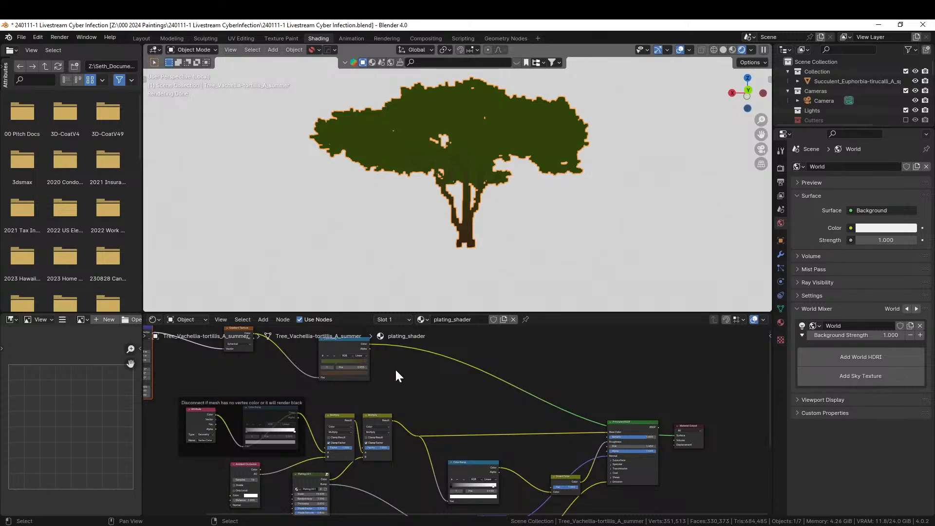
scroll(407, 391, up, 2)
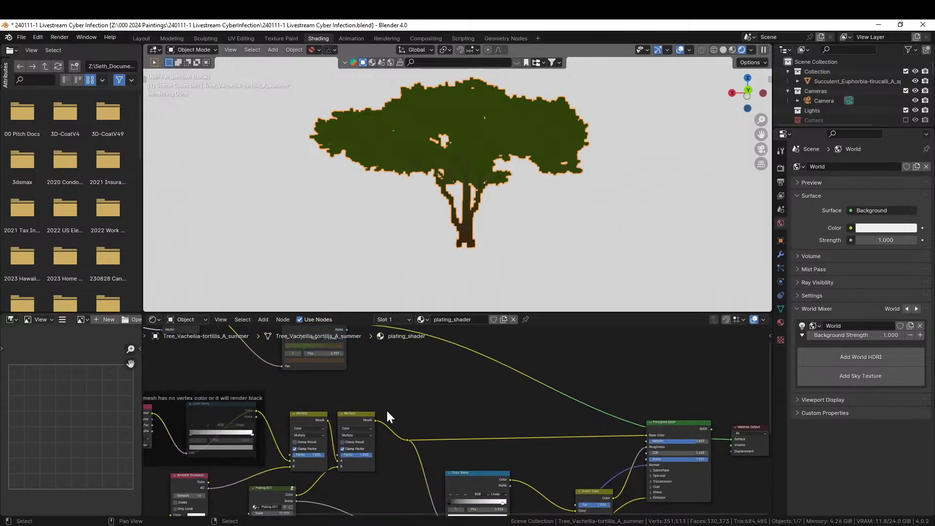
ctrl+shift+click(683, 421)
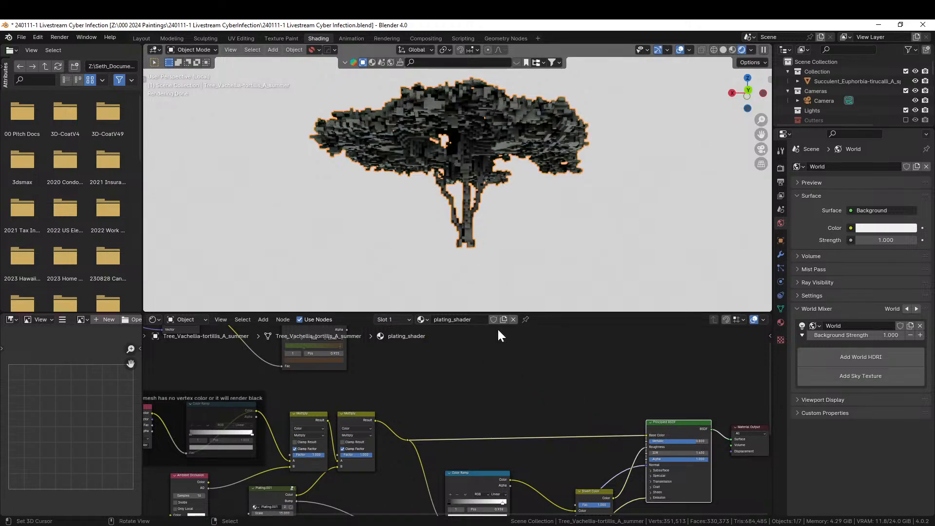
Step: Insert a Mix node before the Principled BSDF's Base Color and connect the green-brown Color Ramp's Color to its B input
key(shift+a)
click(443, 395)
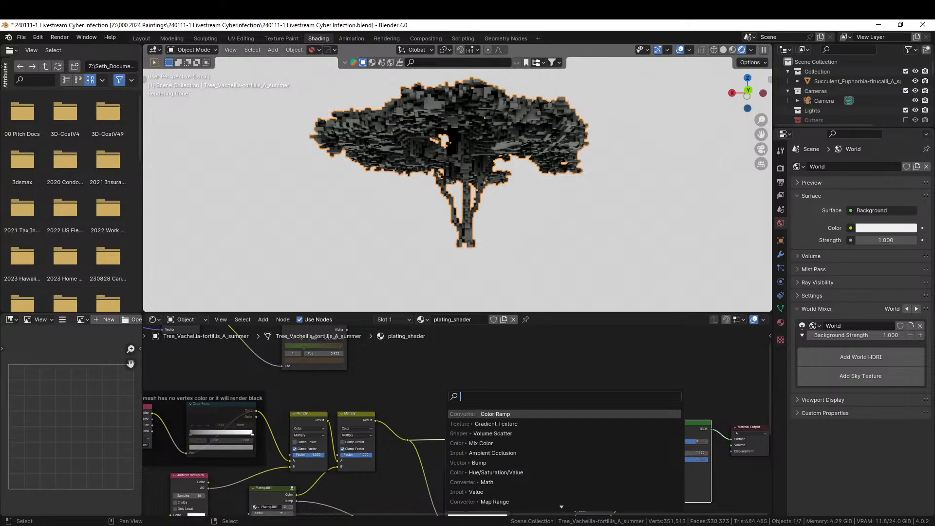
text(mix)
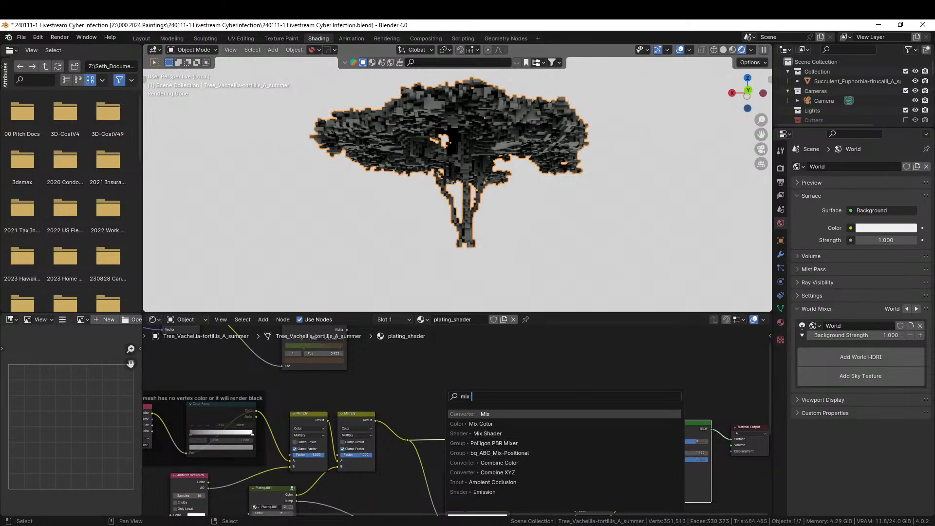
click(487, 414)
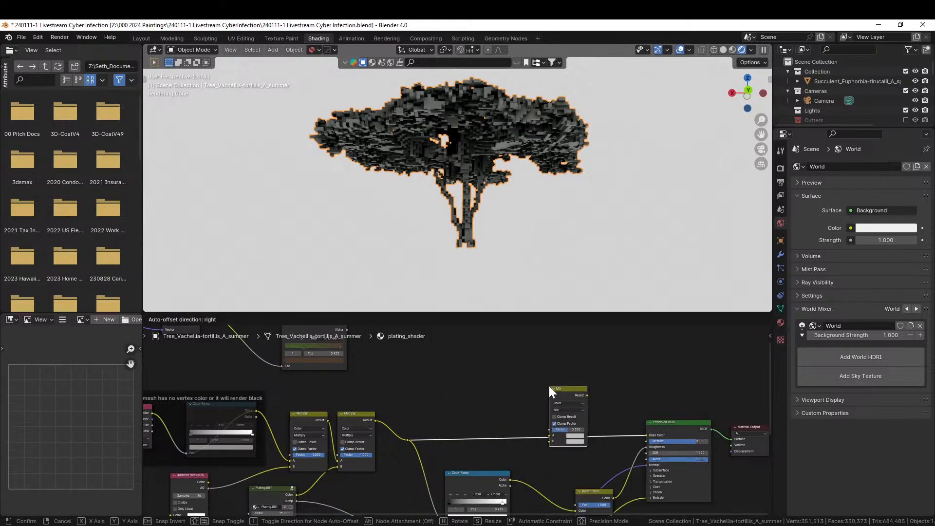
click(548, 388)
scroll(405, 411, up, 2)
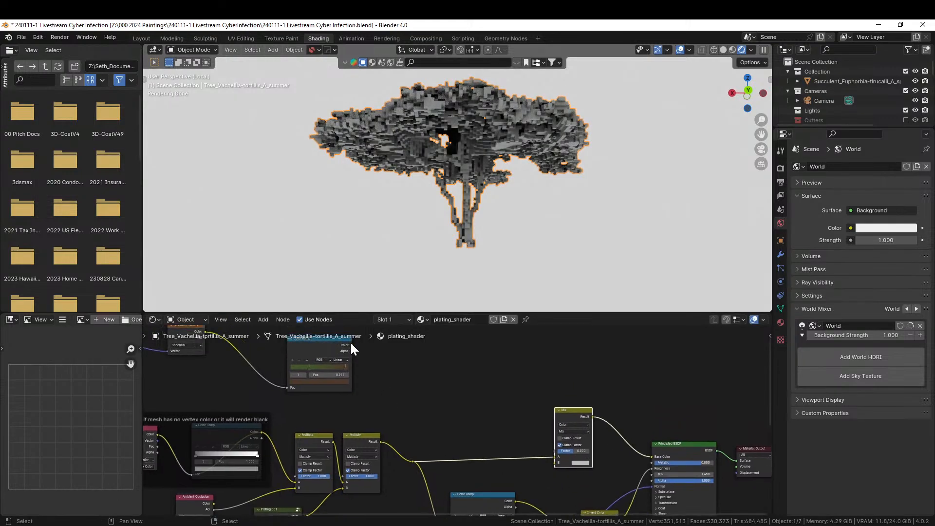
drag(352, 344, 554, 463)
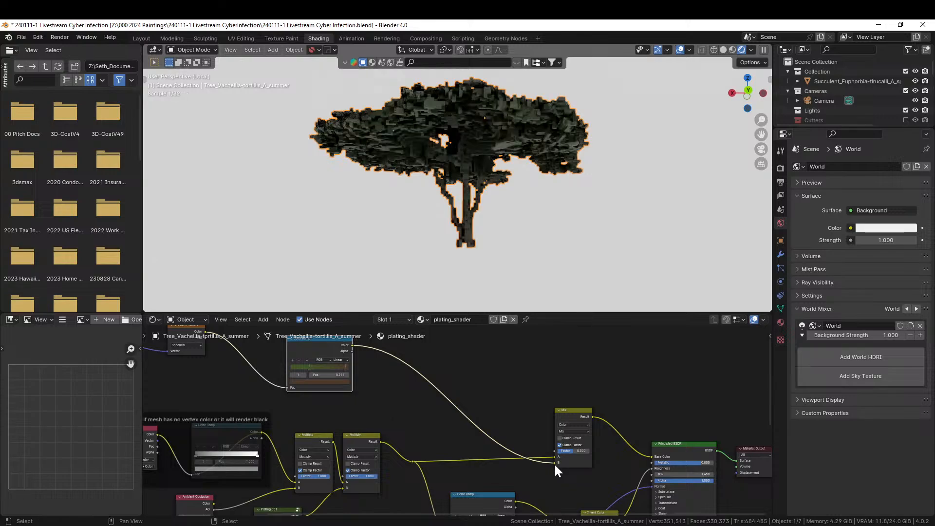
Step: Set the Mix node's blending mode to Overlay with a factor of 1.000 and inspect the tree up close
click(566, 430)
click(570, 360)
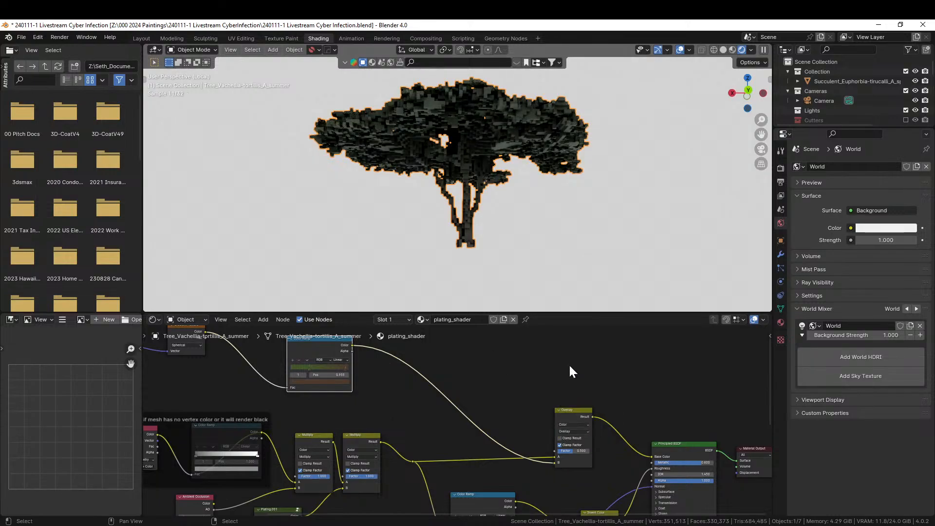
drag(571, 455, 598, 452)
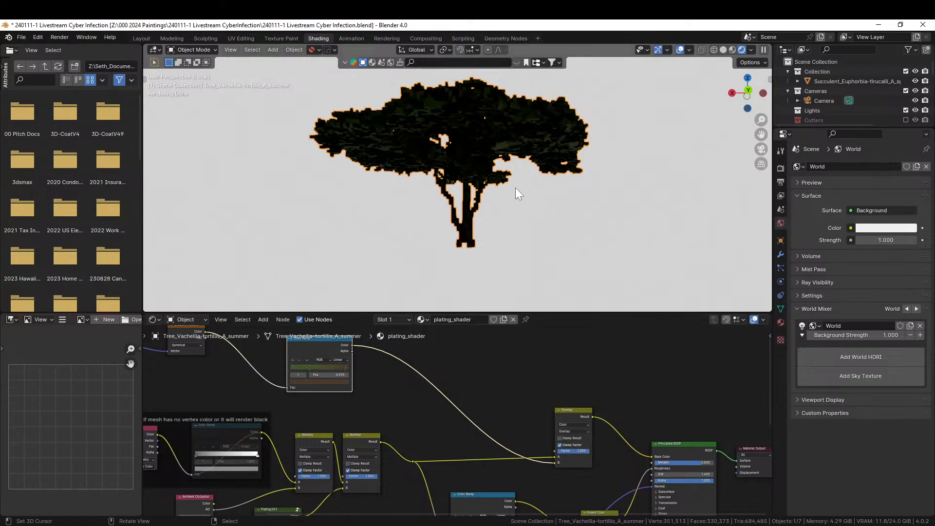
middle_drag(515, 188, 448, 186)
scroll(448, 186, up, 8)
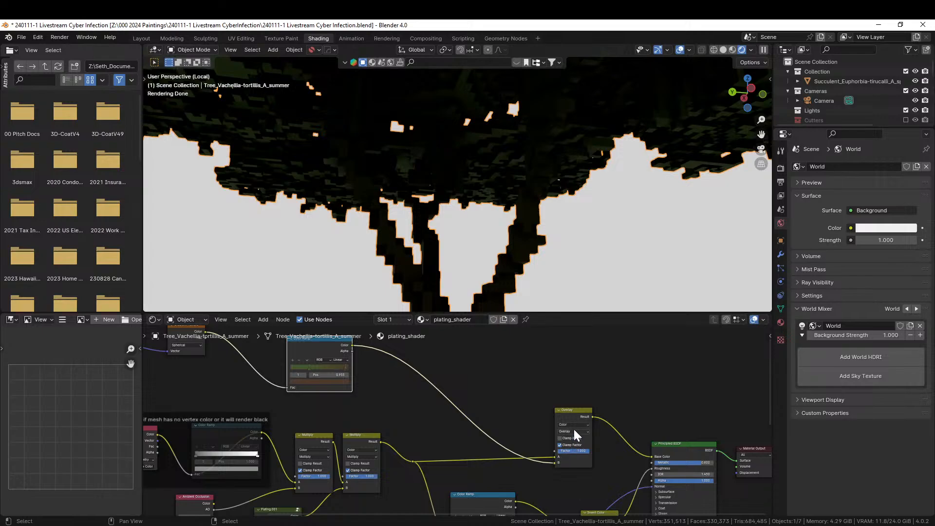
Step: Set the Mix node's blending mode to Color and inspect the tree from the side
click(573, 431)
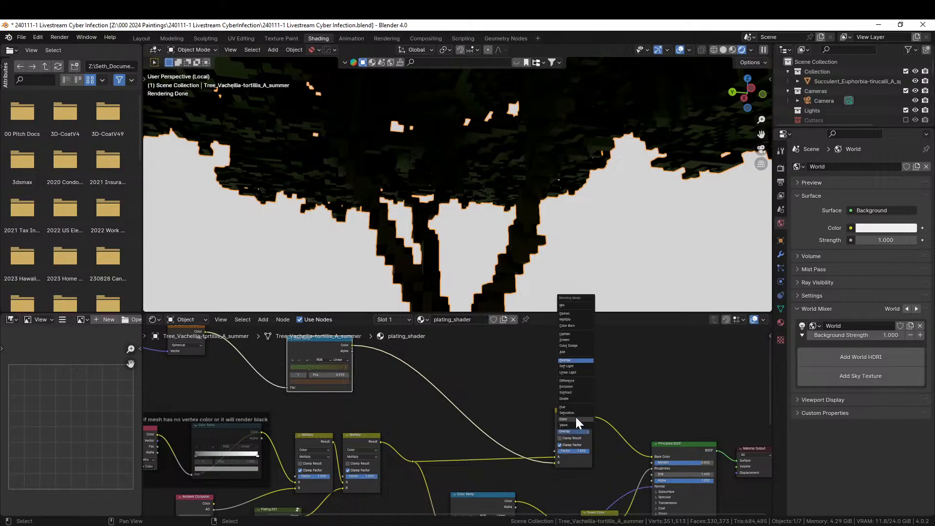
click(565, 419)
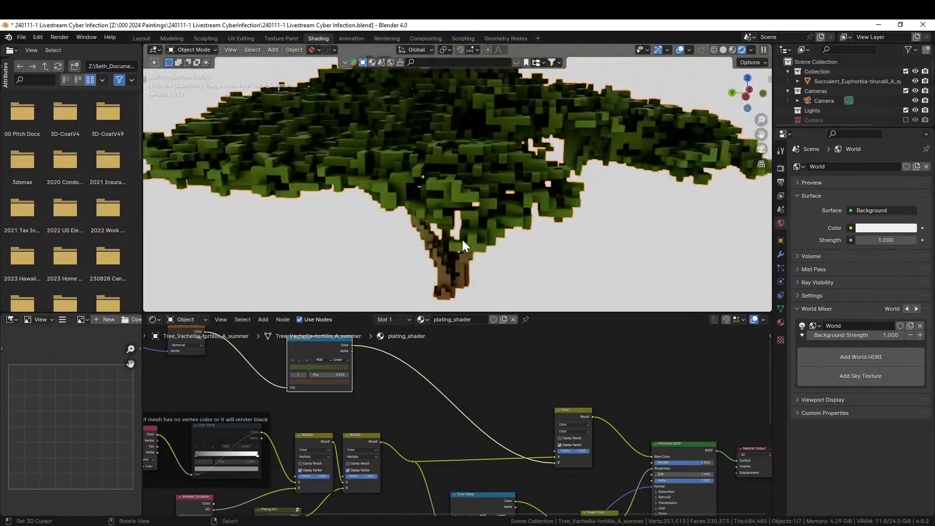
scroll(461, 238, down, 3)
middle_drag(480, 231, 504, 217)
scroll(504, 218, up, 2)
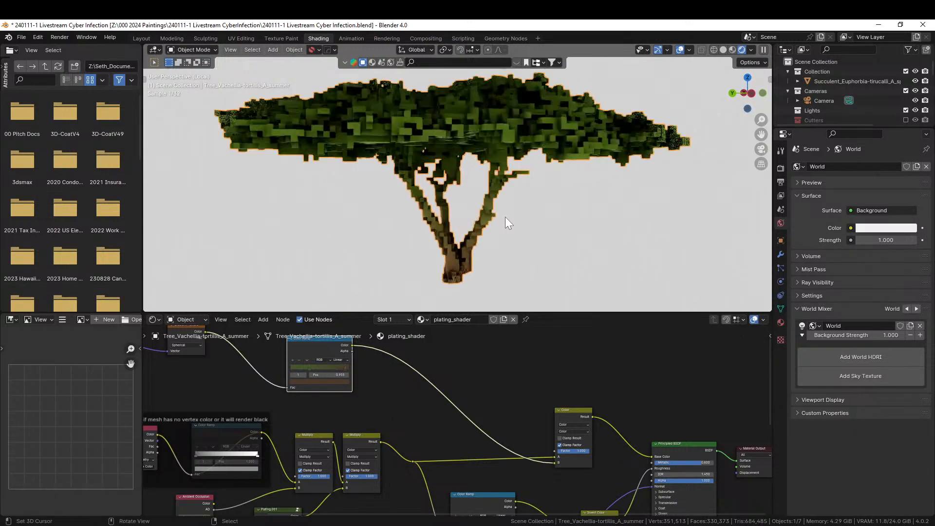
scroll(504, 217, up, 1)
Step: Try the Hue blending mode on the Mix node, check the tree, and return to Color
middle_drag(505, 339, 445, 314)
scroll(524, 428, up, 1)
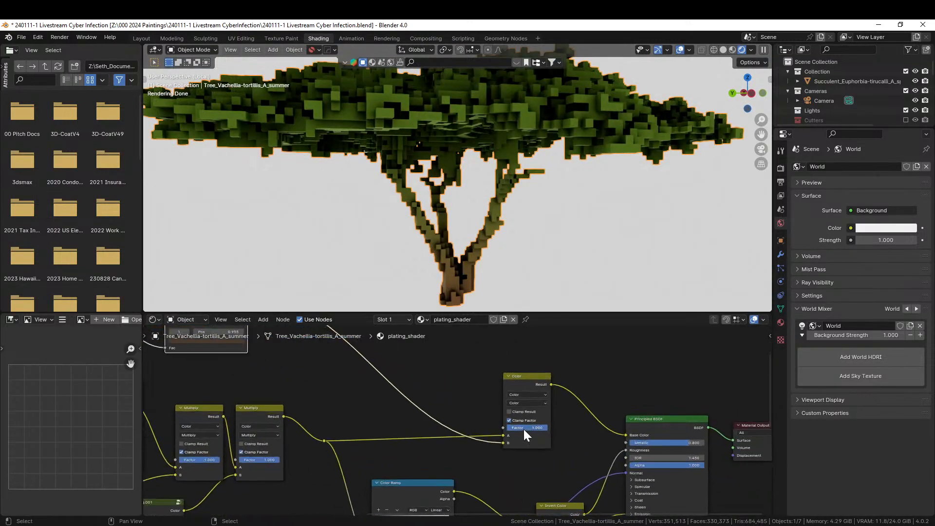
click(528, 403)
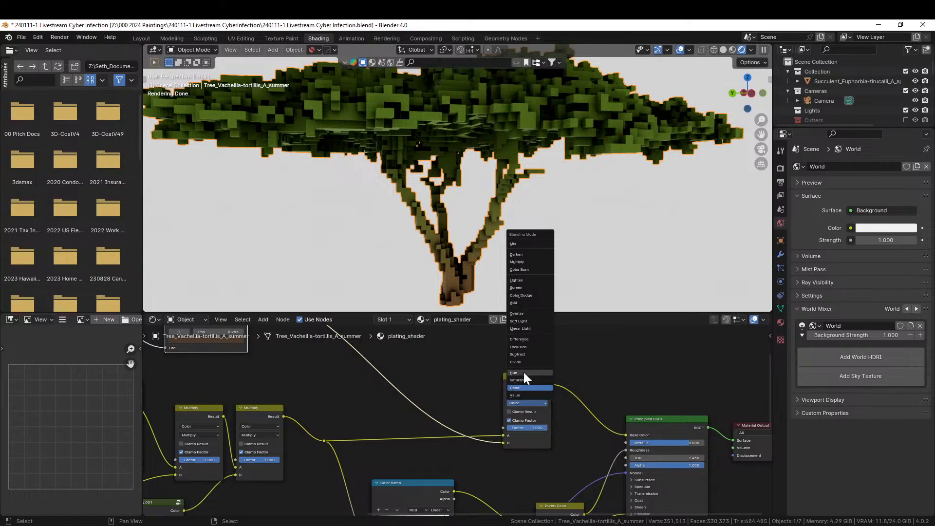
click(524, 372)
middle_drag(536, 212, 515, 220)
click(527, 403)
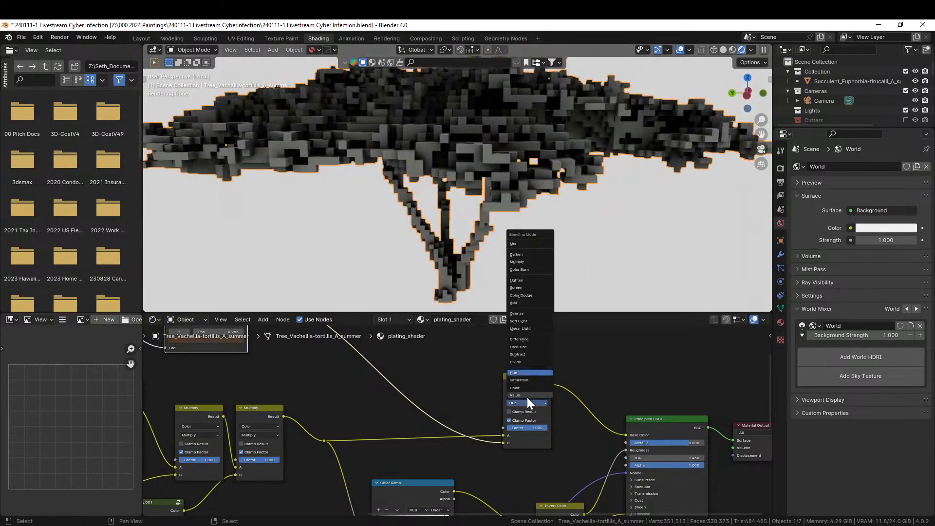
click(524, 386)
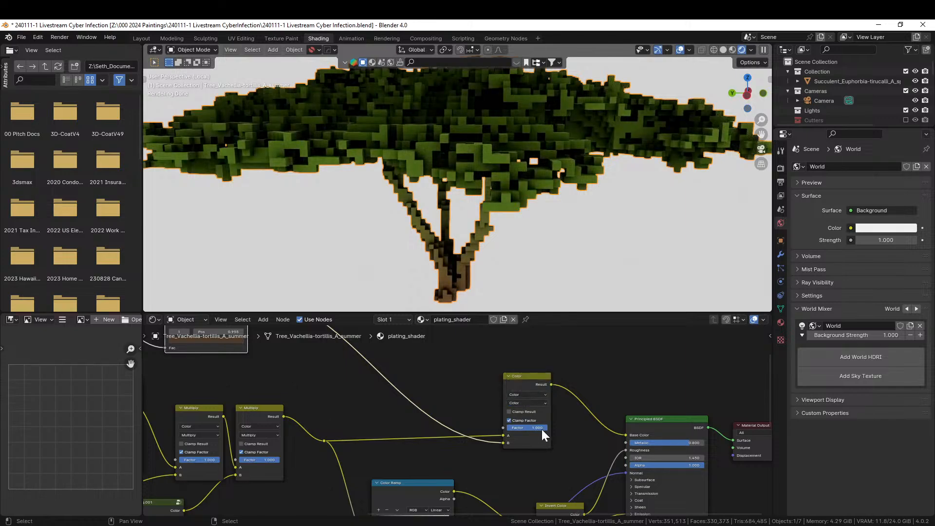
Step: Lower the Color Mix node's factor to about 0.517 and inspect the tree from several angles
drag(541, 428, 528, 428)
scroll(540, 217, down, 3)
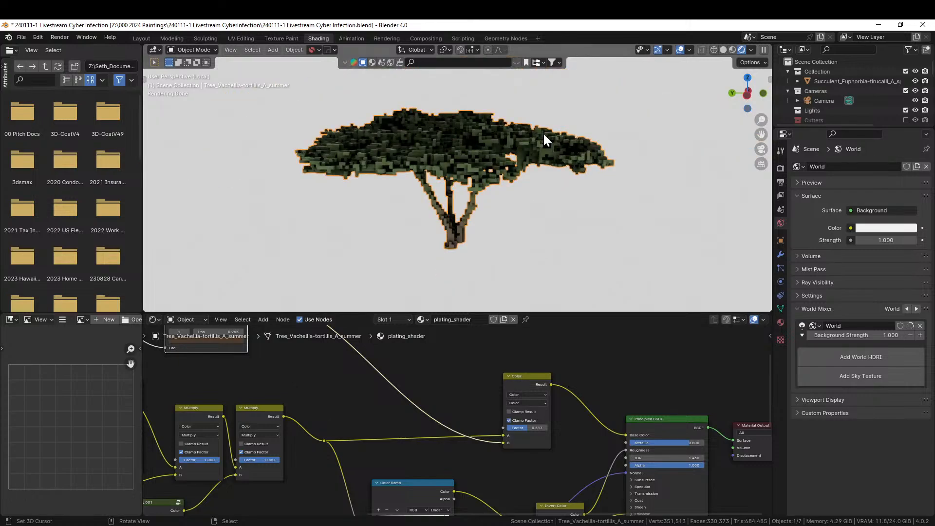
middle_drag(547, 139, 574, 265)
middle_drag(615, 388, 562, 483)
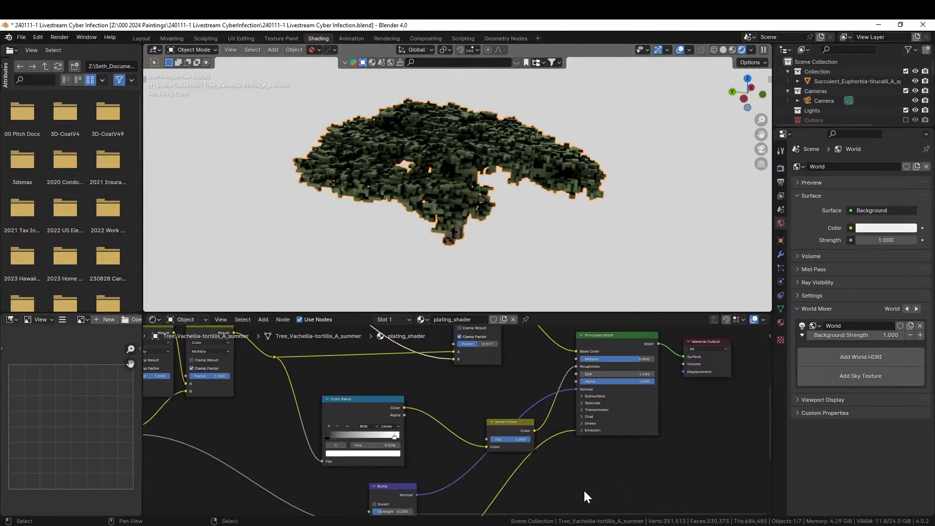
scroll(612, 391, up, 1)
middle_drag(649, 439, 655, 507)
middle_drag(528, 261, 505, 230)
scroll(504, 230, up, 6)
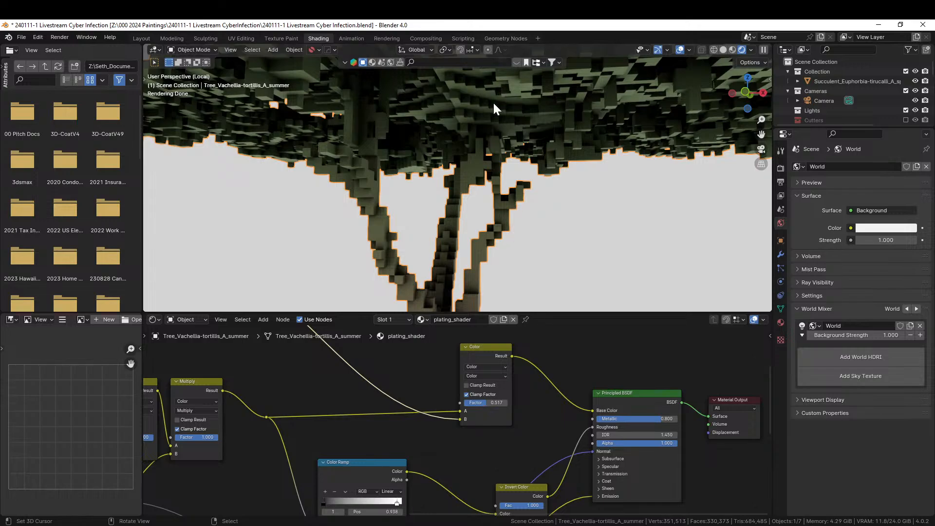
scroll(474, 170, down, 8)
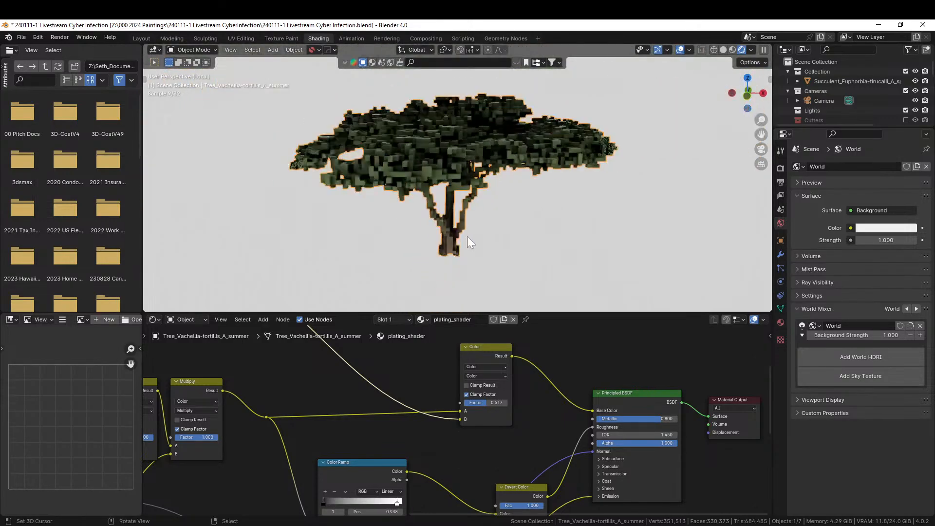
middle_drag(466, 235, 536, 230)
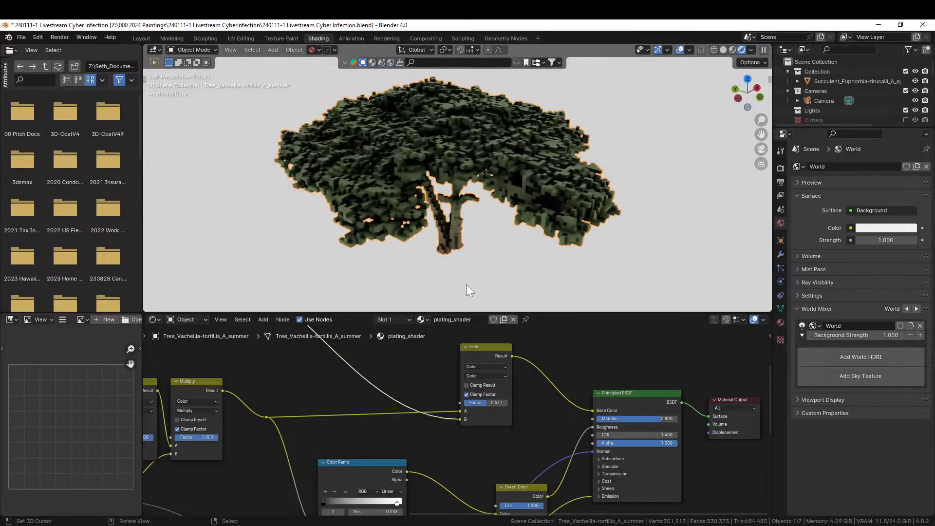
Step: Add a stop to the green-brown Color Ramp, place it at about 0.068, and color it dark brown
middle_drag(348, 400, 554, 496)
scroll(441, 428, up, 5)
middle_drag(442, 428, 488, 439)
scroll(433, 423, up, 4)
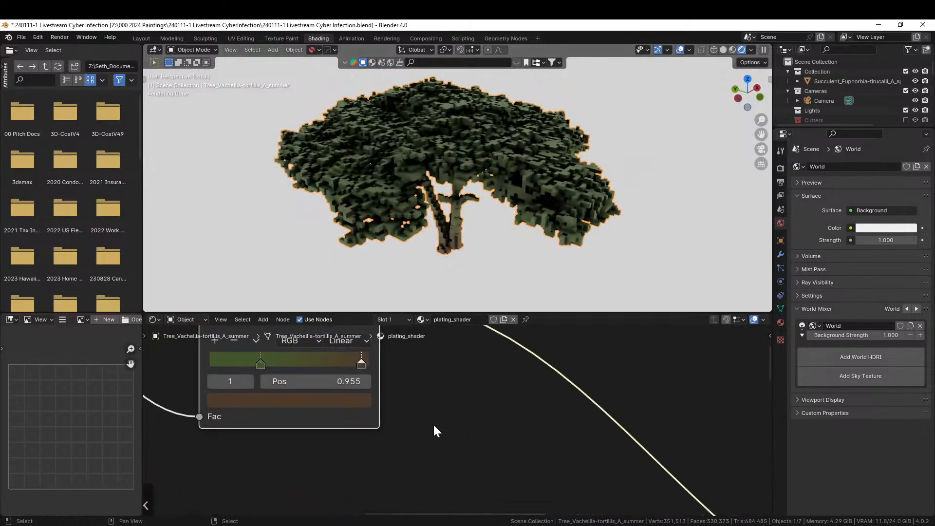
middle_drag(434, 422, 567, 477)
click(291, 384)
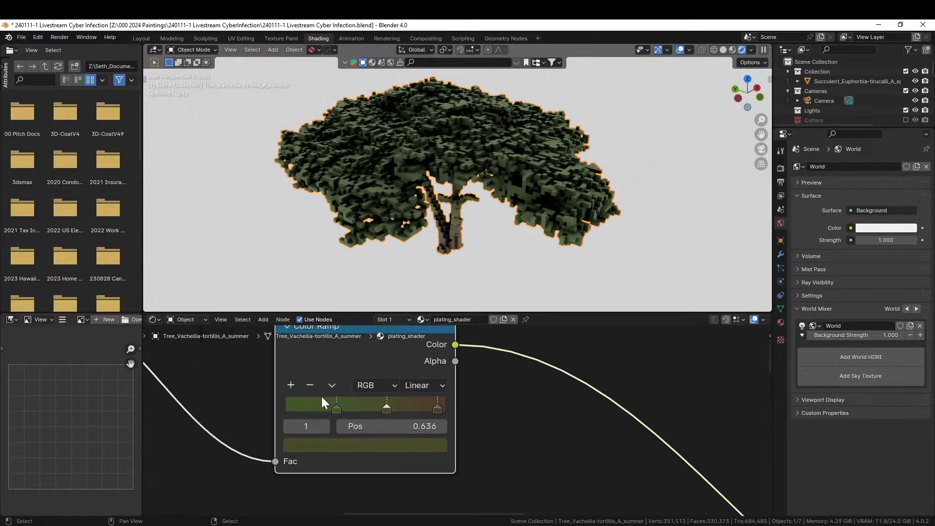
drag(381, 407, 290, 407)
click(306, 446)
drag(330, 308, 331, 301)
middle_drag(588, 171, 507, 170)
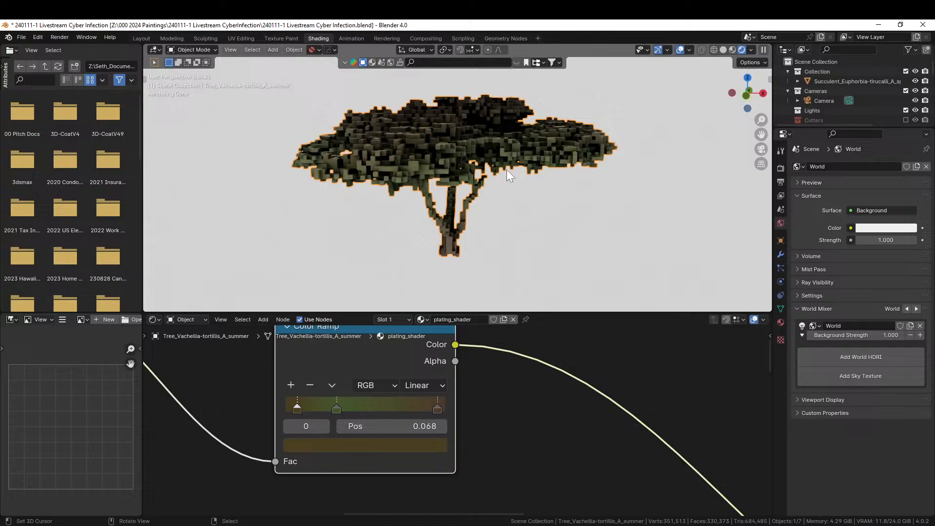
Step: Add a dark blue-violet stop at about 0.516 between the ramp's green and brown stops and save the file
click(291, 385)
drag(320, 407, 347, 411)
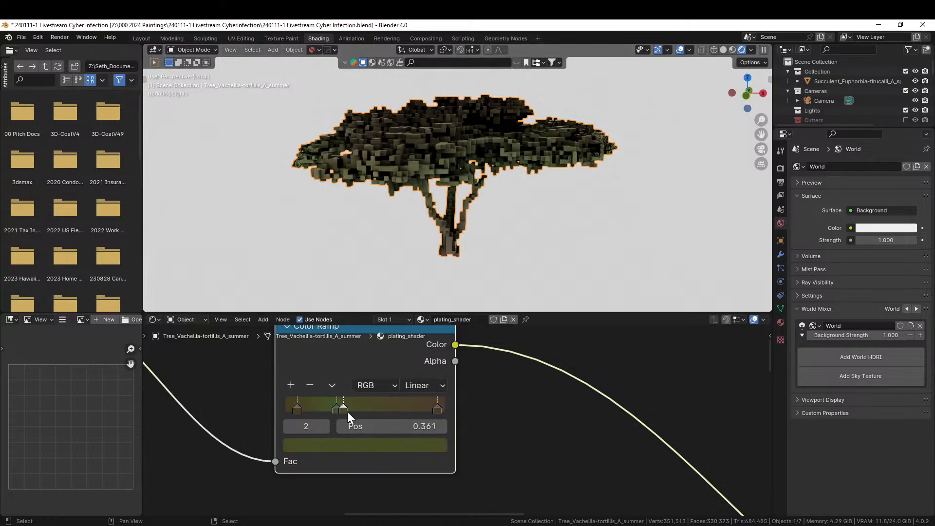
click(335, 443)
drag(315, 378, 333, 378)
drag(328, 259, 383, 262)
middle_drag(553, 187, 681, 204)
drag(328, 408, 367, 407)
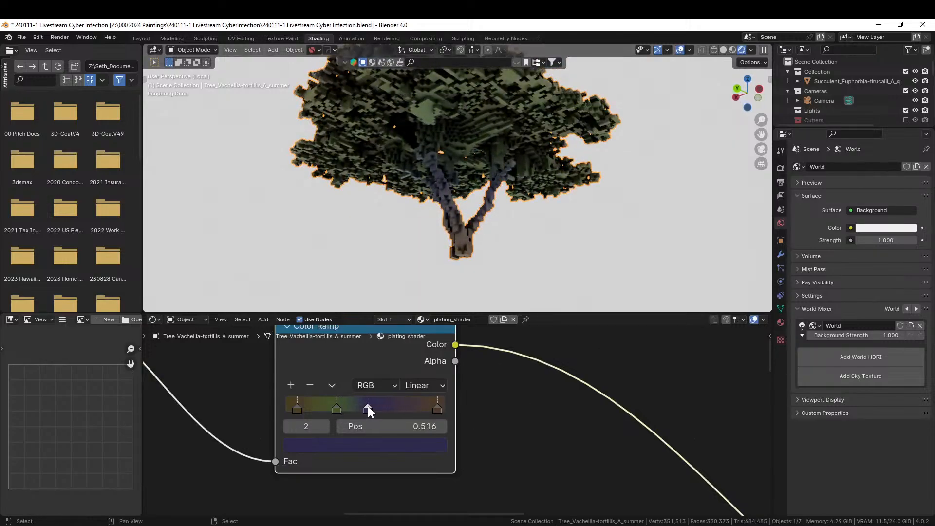
middle_drag(603, 200, 465, 235)
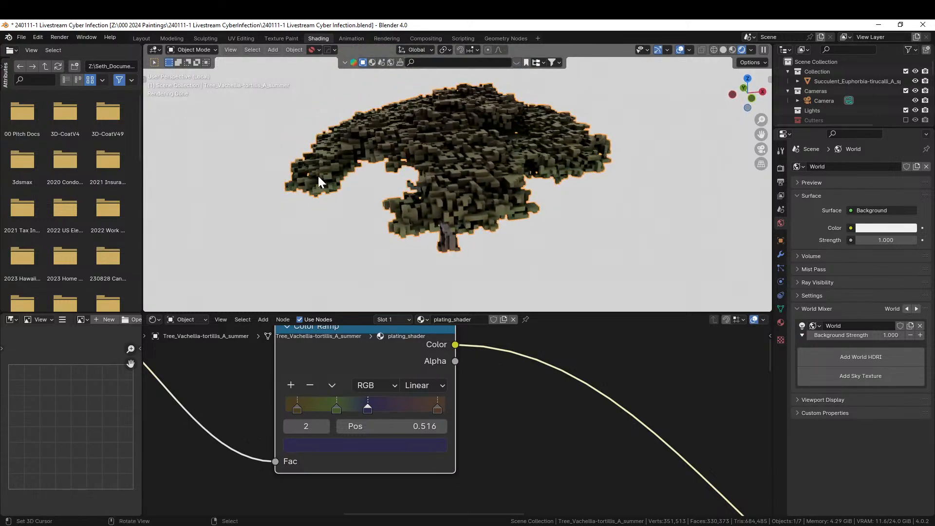
key(ctrl+s)
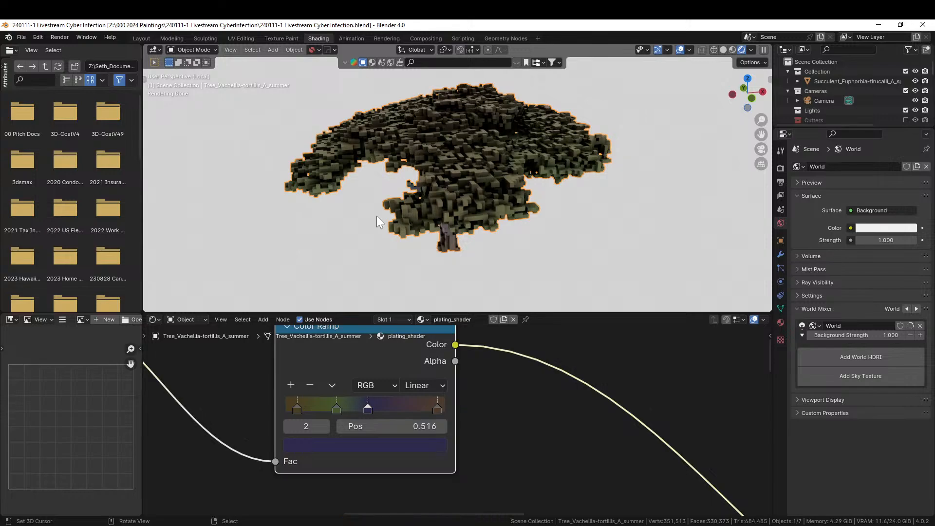
Step: Insert the Add_Grunge_Improved group between the Principled BSDF and Material Output, making room for it, and save the file
scroll(565, 425, down, 10)
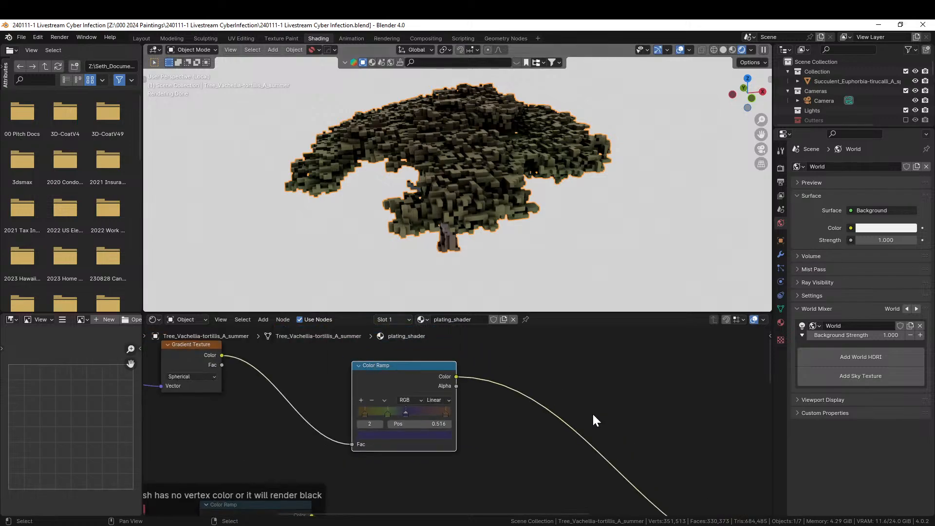
middle_drag(592, 413, 150, 467)
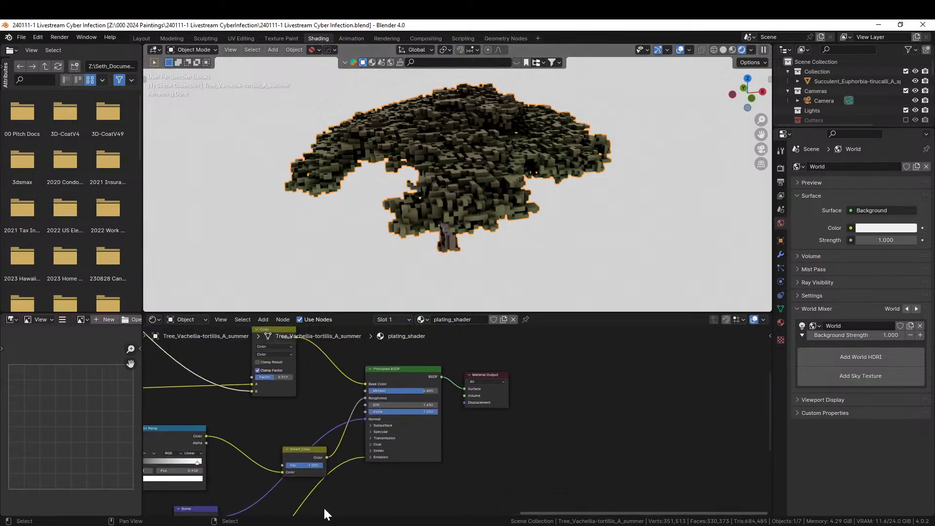
click(487, 374)
drag(487, 374, 690, 393)
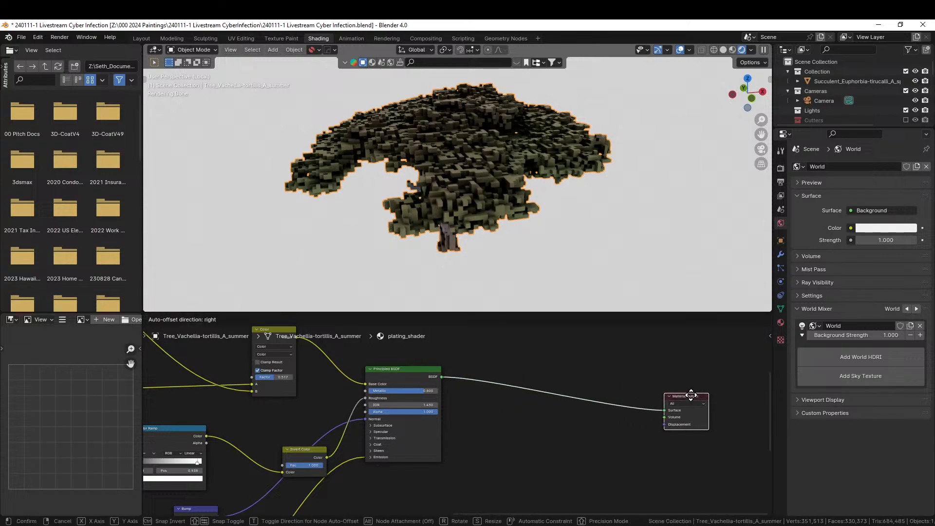
key(shift+a)
click(496, 385)
text(add)
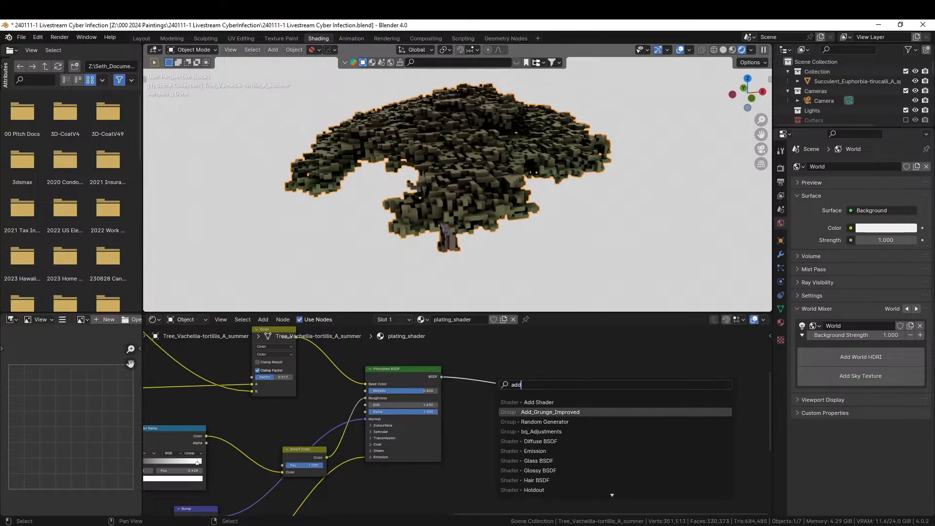
key(Return)
click(542, 378)
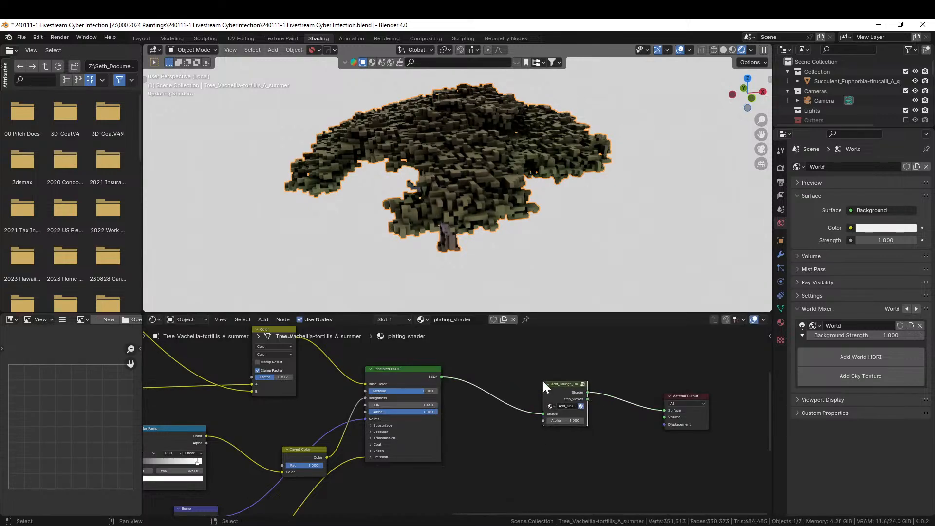
scroll(497, 136, up, 8)
middle_drag(498, 138, 474, 129)
key(ctrl+s)
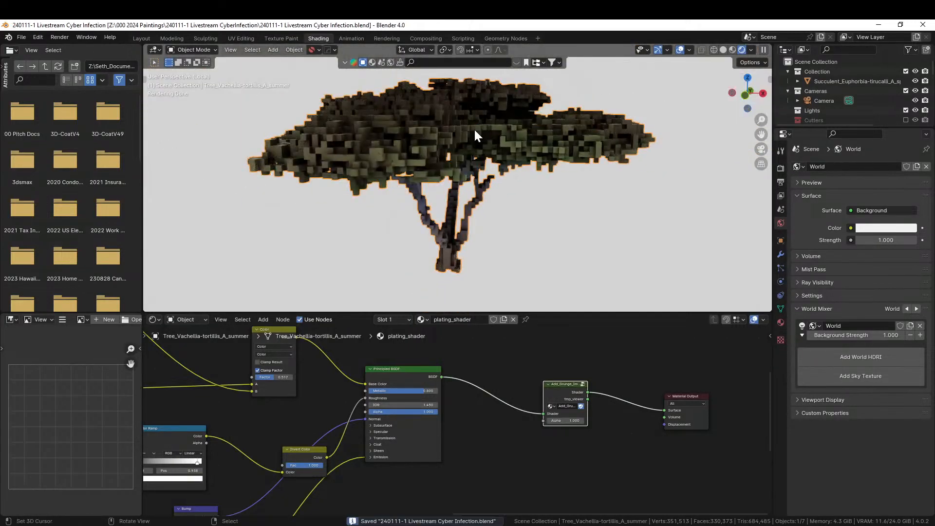
Step: Switch to the Layout workspace and rename the tree's plating_shader material to Bio-Organics
click(147, 39)
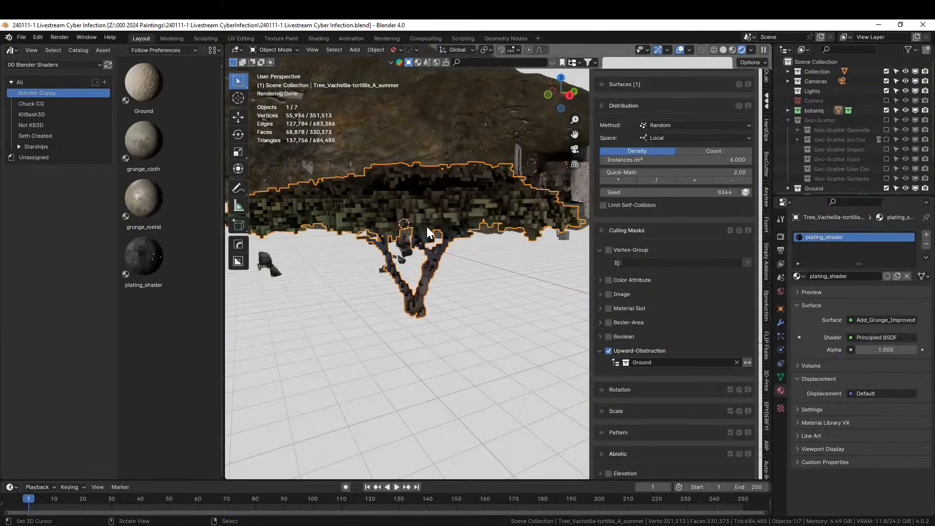
middle_drag(426, 226, 458, 235)
scroll(483, 282, up, 3)
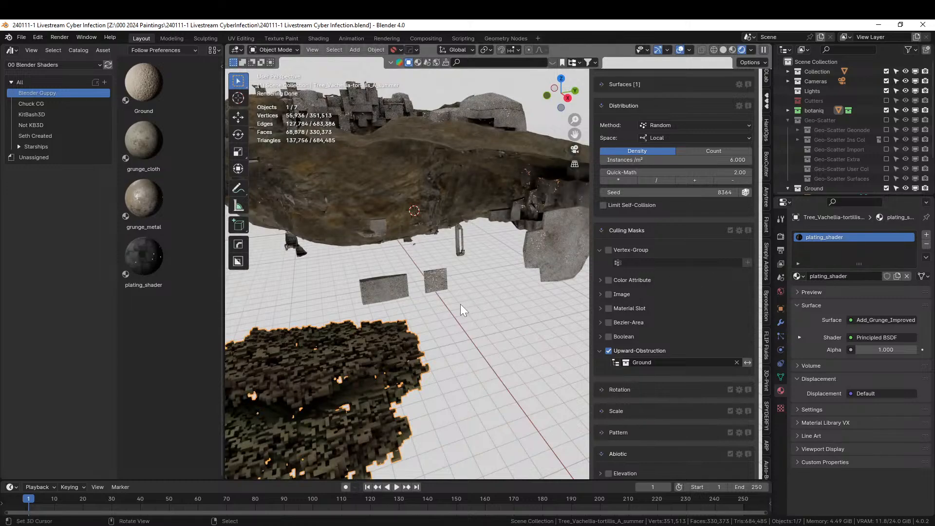
middle_drag(460, 303, 460, 301)
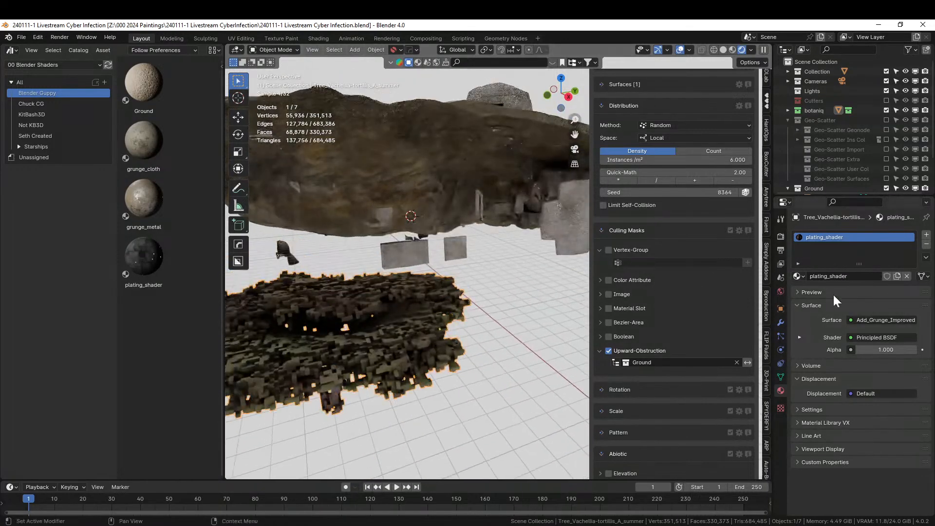
click(829, 276)
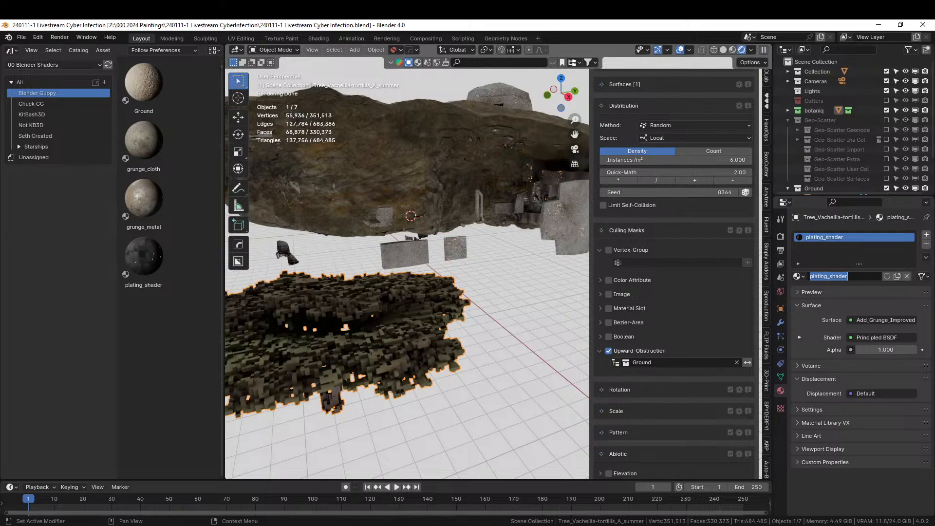
text(Bio-)
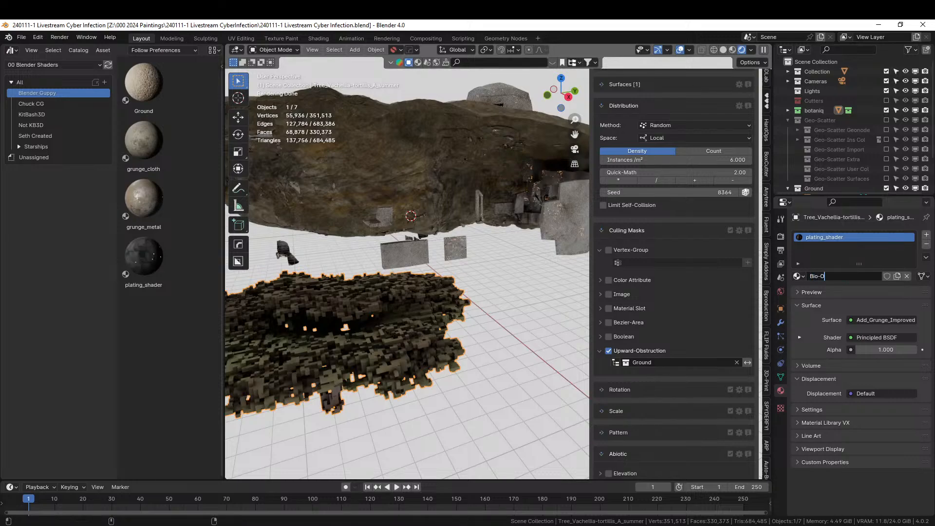
text(Organics)
key(Return)
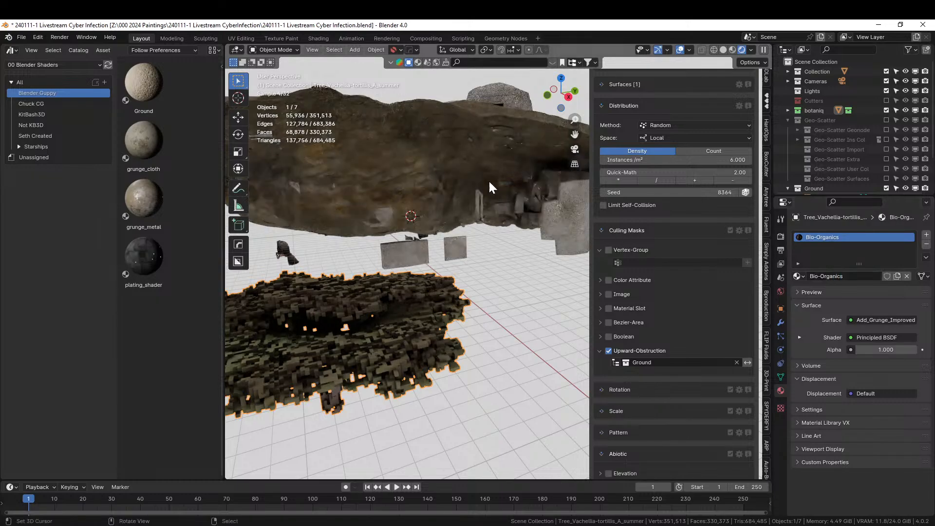
Step: Assign the Bio-Organics material to the small Succulent Euphorbia plant among the ruins in place of grunge_metal
middle_drag(489, 180, 481, 246)
scroll(480, 247, up, 2)
scroll(349, 272, up, 3)
middle_drag(349, 273, 492, 233)
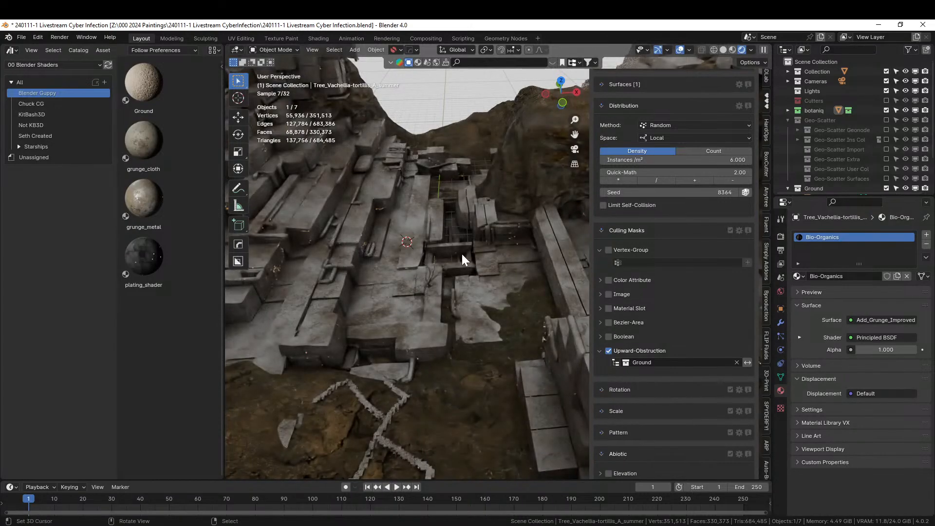
click(431, 273)
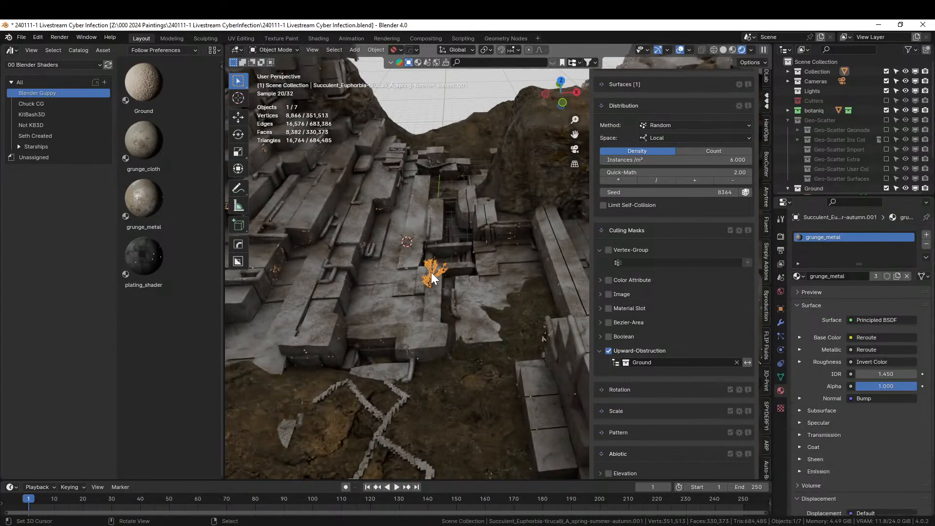
click(799, 276)
text(bio)
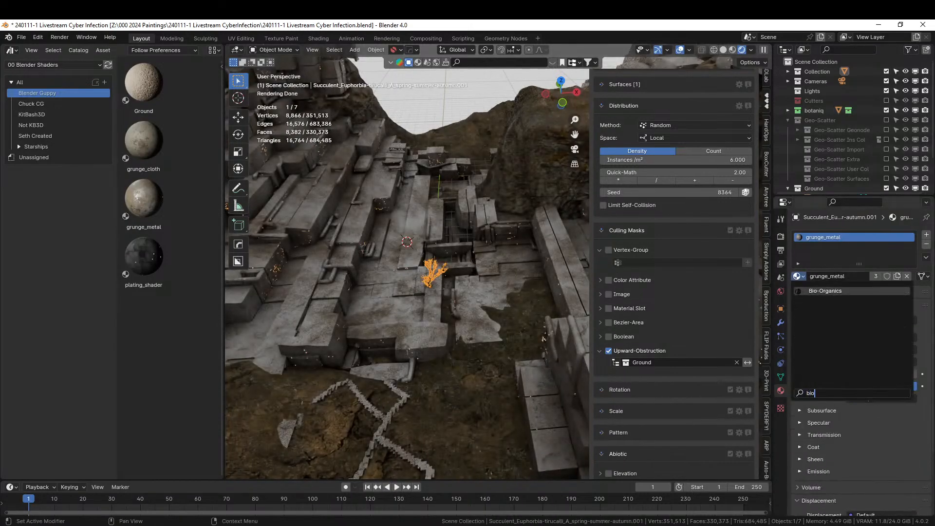
click(819, 294)
scroll(512, 306, up, 7)
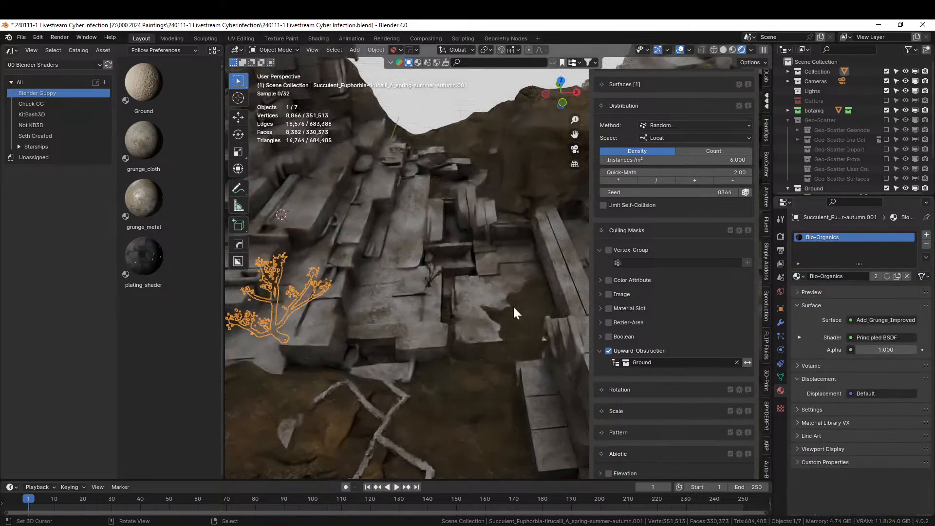
Step: Examine the Bio-Organics material on the small Succulent Euphorbia plant among the ruins from close up and farther away
scroll(483, 309, down, 4)
key(KP_Decimal)
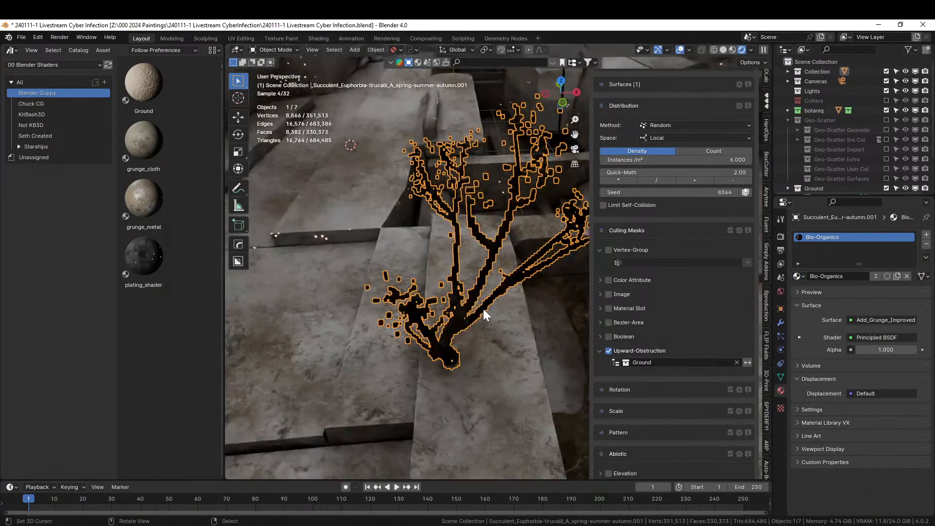
middle_drag(483, 308, 475, 197)
right_click(441, 125)
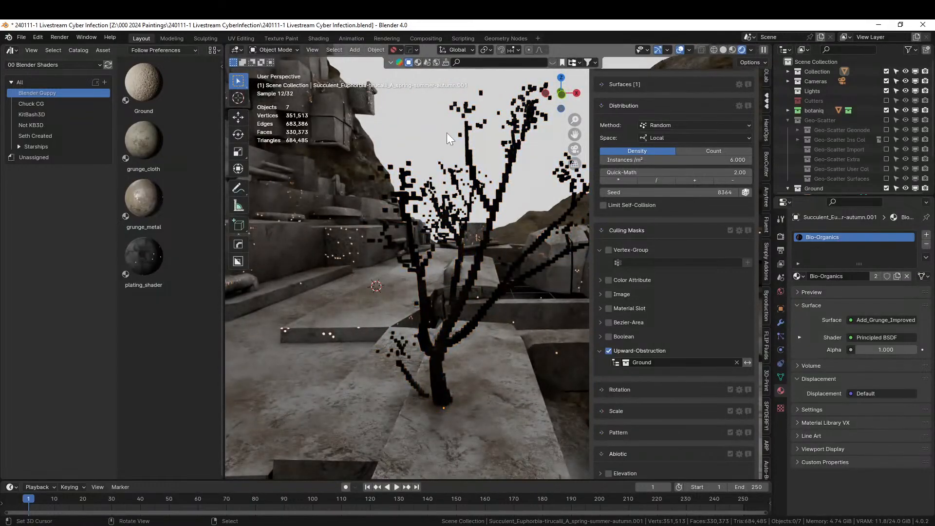
scroll(447, 139, up, 4)
mouse_move(448, 149)
middle_down()
mouse_move(441, 188)
mouse_move(406, 213)
mouse_move(449, 145)
middle_up()
scroll(406, 214, down, 15)
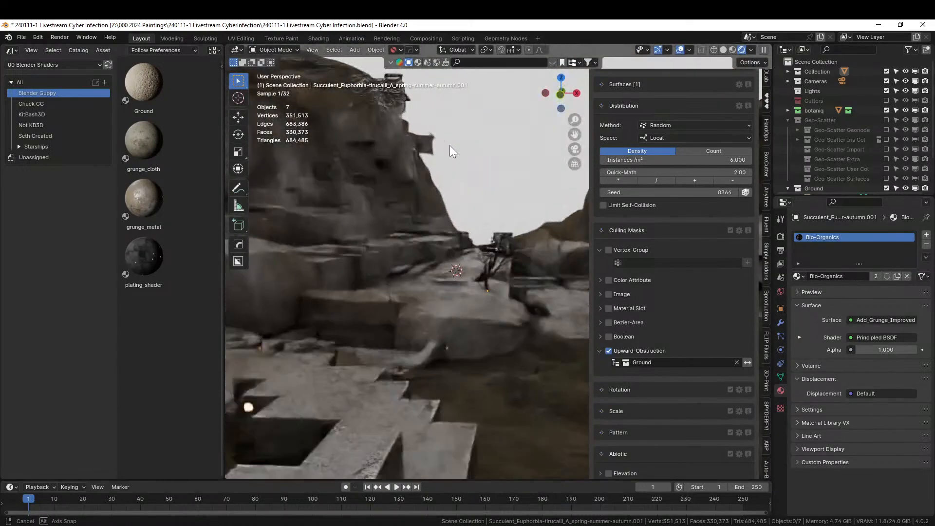
scroll(489, 189, up, 2)
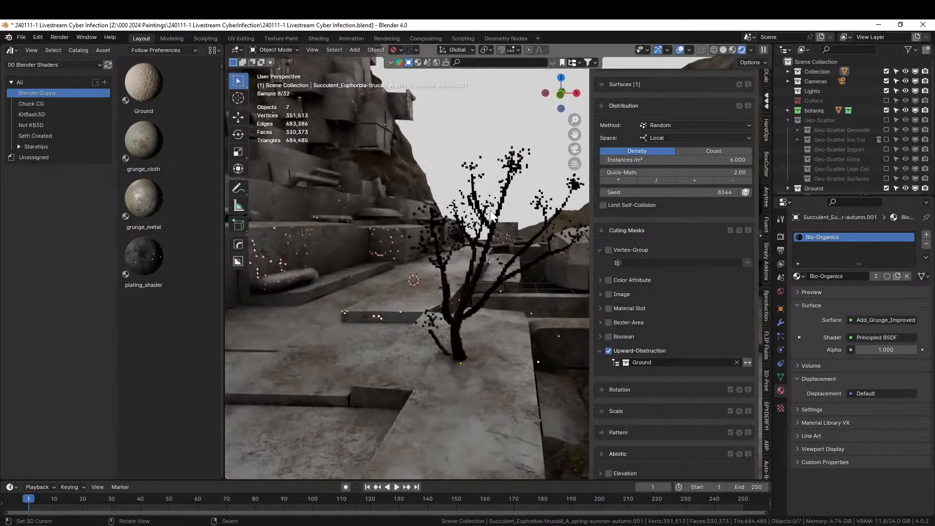
middle_drag(490, 205, 501, 212)
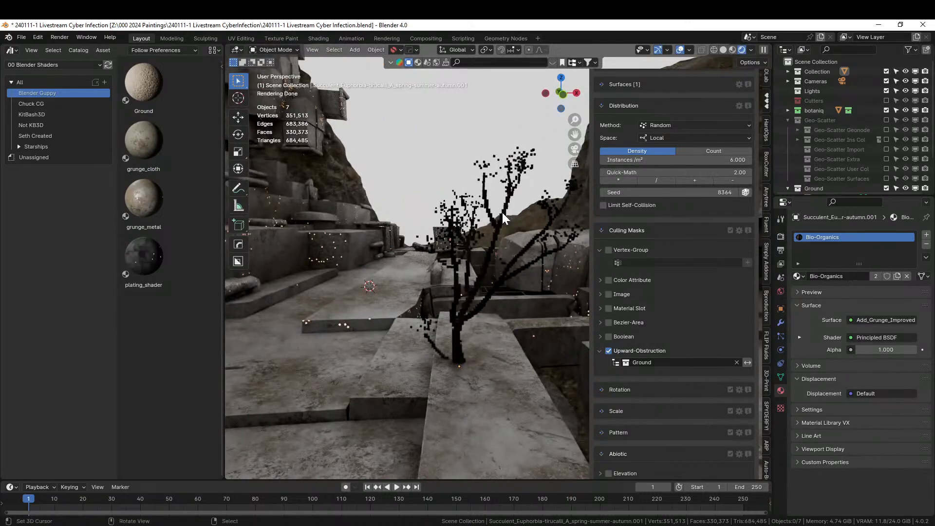
Step: Apply Random VColor to the Succulent Euphorbia plant with the Med Light Island Green preset and save the file
click(501, 211)
key(Tab)
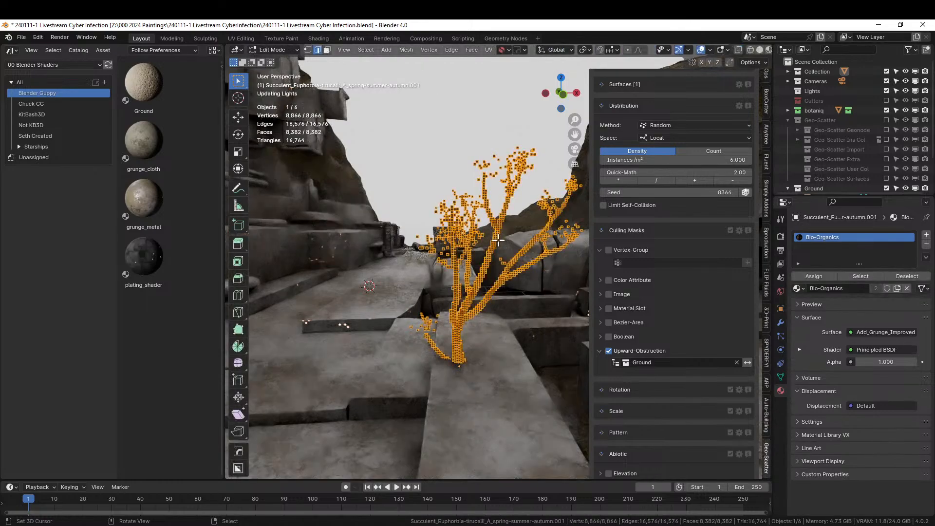
key(Tab)
key(ctrl+alt+e)
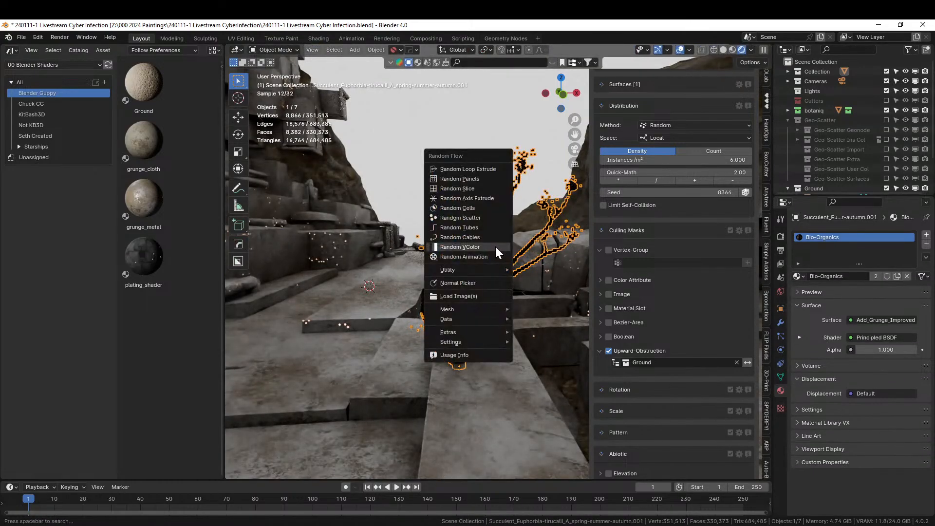
click(494, 246)
click(551, 262)
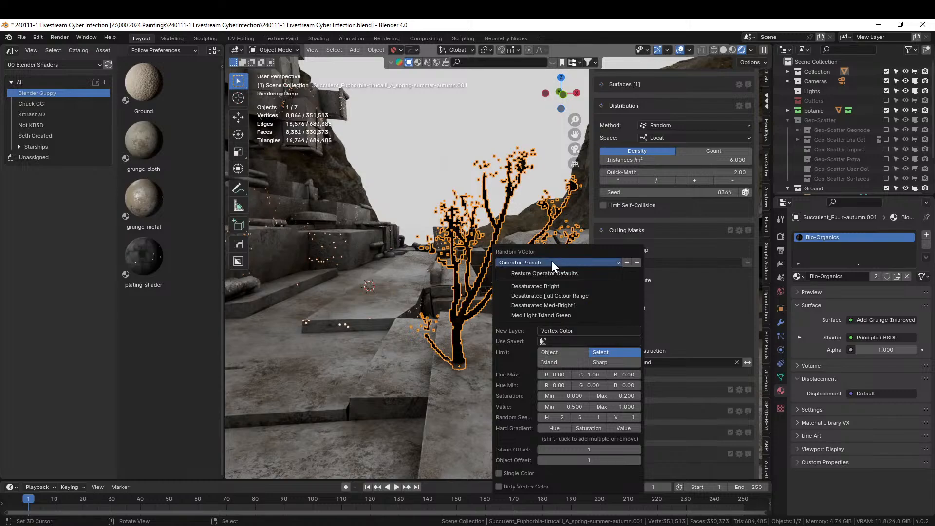
click(562, 315)
key(Tab)
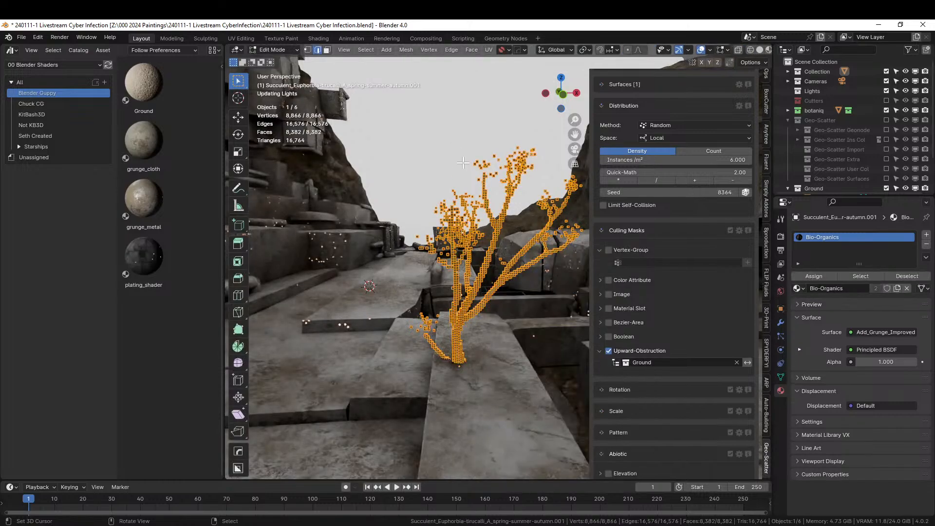
key(Tab)
scroll(463, 156, up, 2)
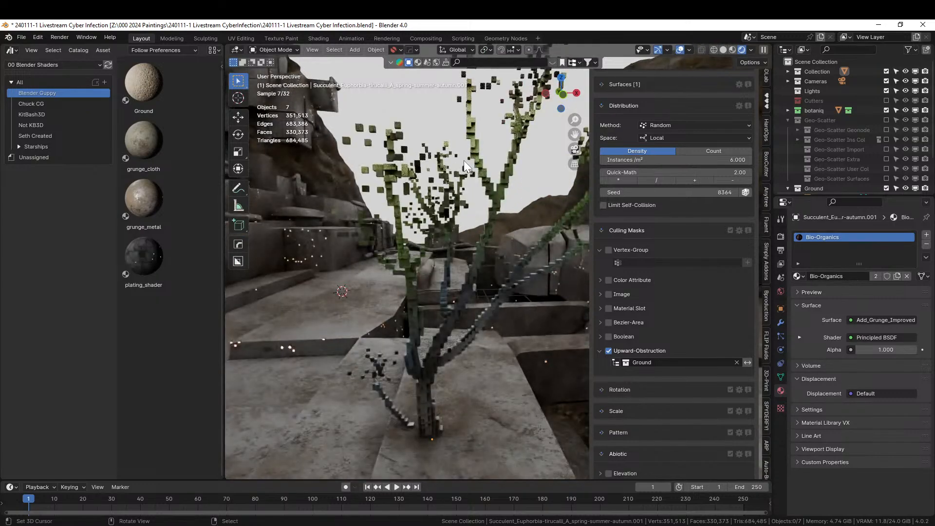
key(ctrl+s)
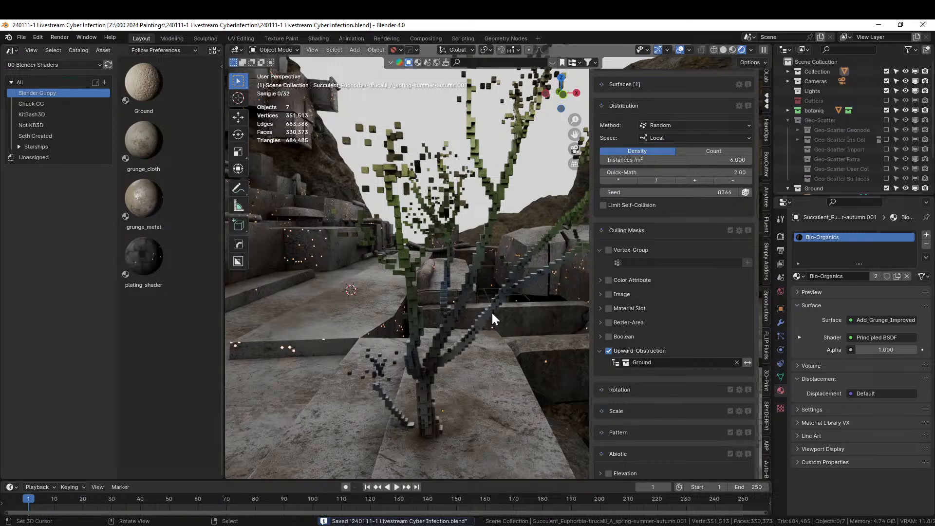
Step: Select the pipes that run across the stepped stone blocks of the ruins
scroll(491, 311, down, 6)
middle_drag(492, 313, 365, 297)
scroll(473, 337, up, 4)
scroll(473, 336, down, 3)
click(309, 231)
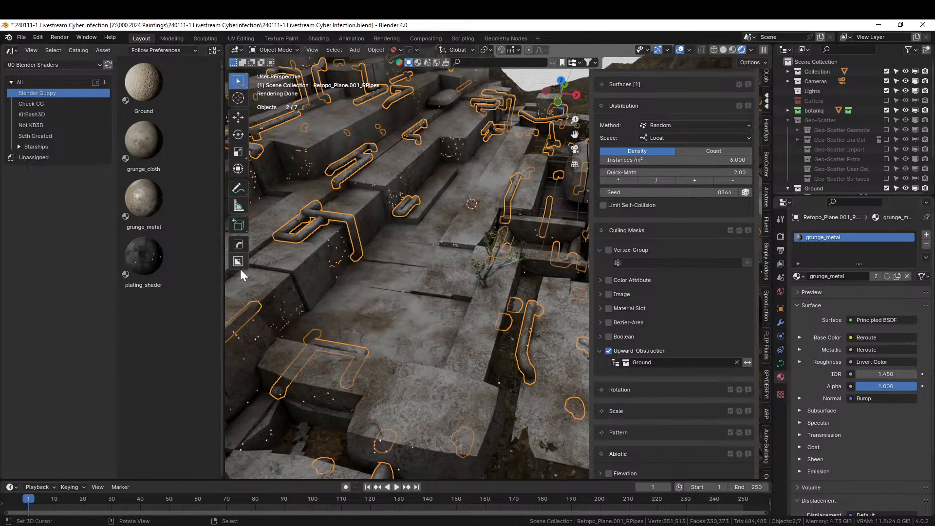
Step: Try the plating_shader asset on the pipes in place of grunge_metal, and undo the assignment
drag(145, 255, 836, 252)
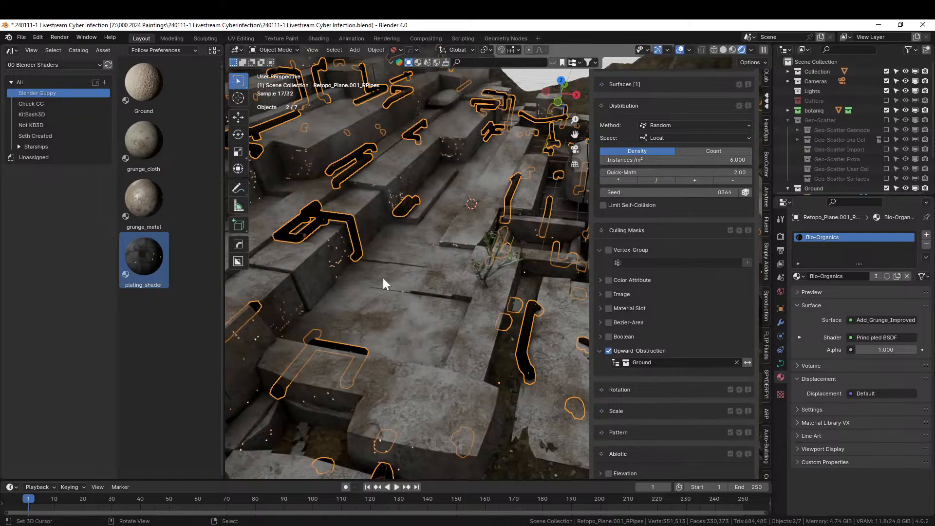
click(361, 233)
scroll(388, 240, up, 2)
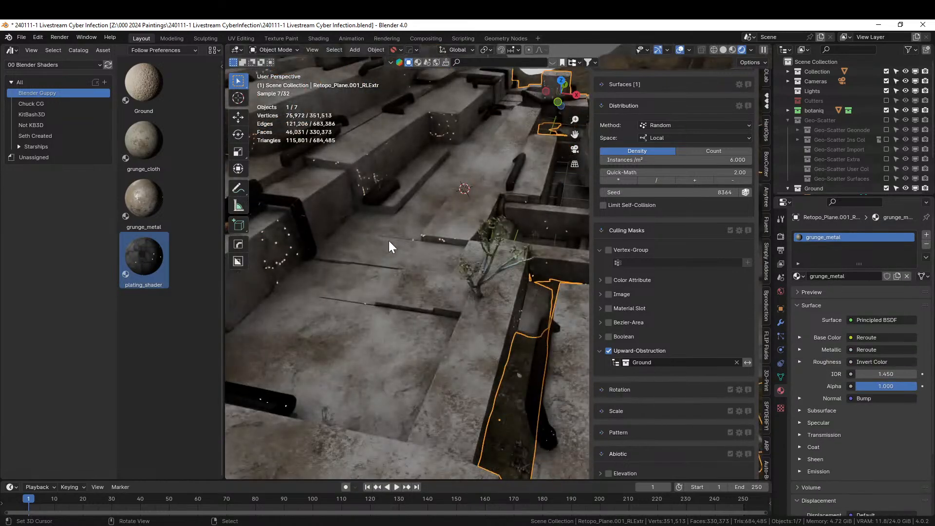
key(ctrl+z)
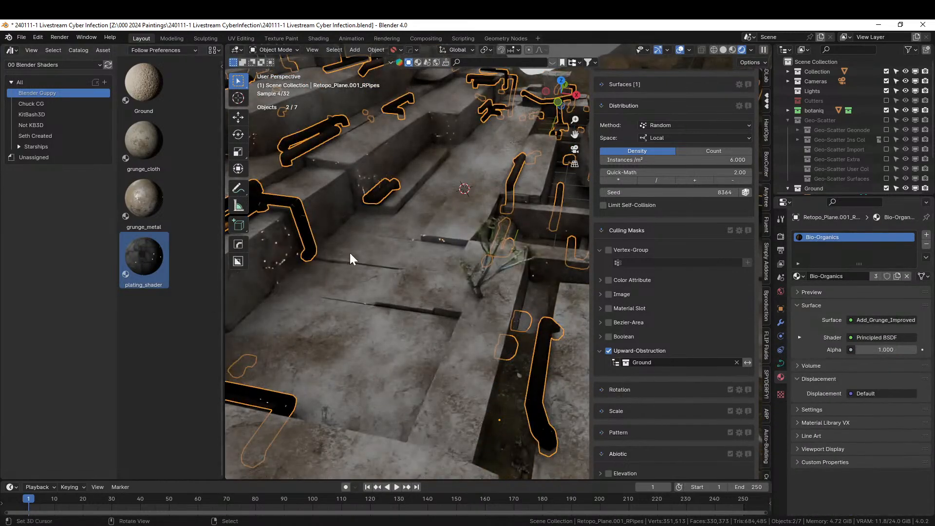
key(ctrl+z)
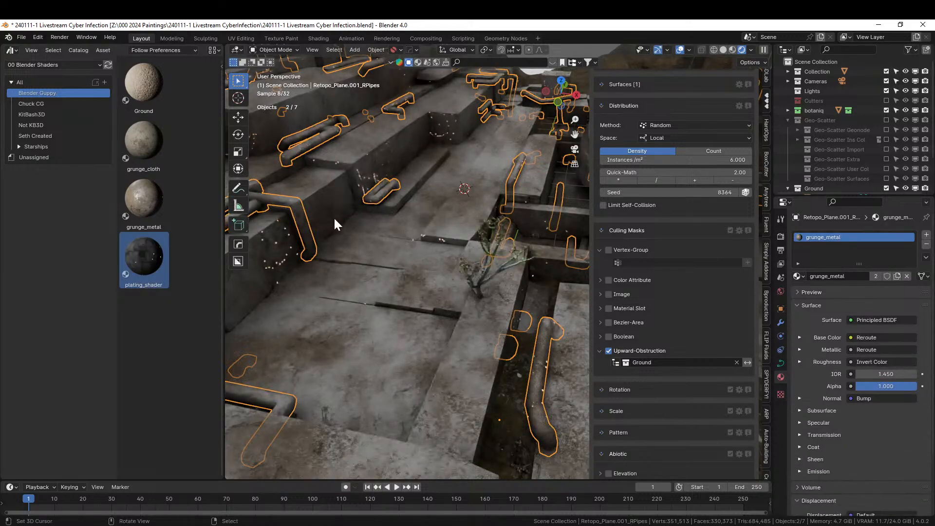
key(ctrl+z)
key(ctrl+shift+z)
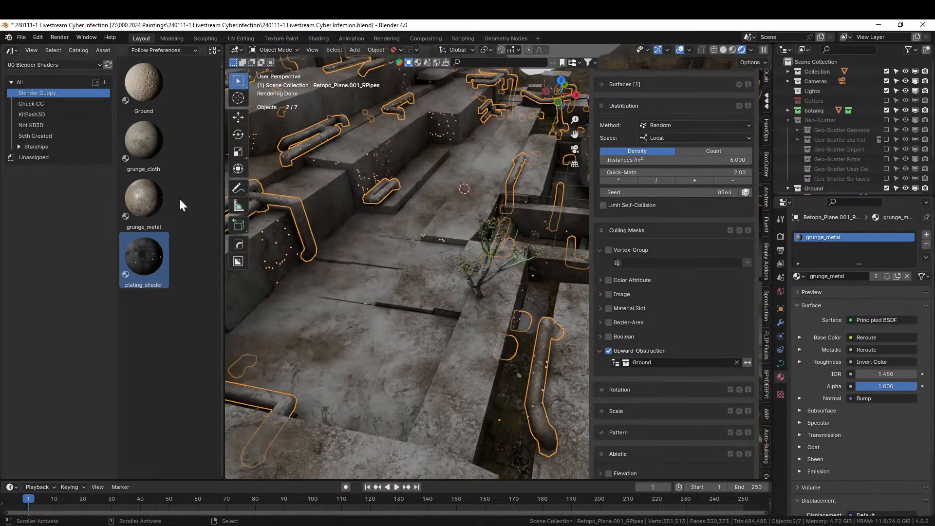
Step: Assign the Distressed Hull Texture material from the Seth Created catalog to the pipes, replacing grunge_metal, and save the file
click(47, 135)
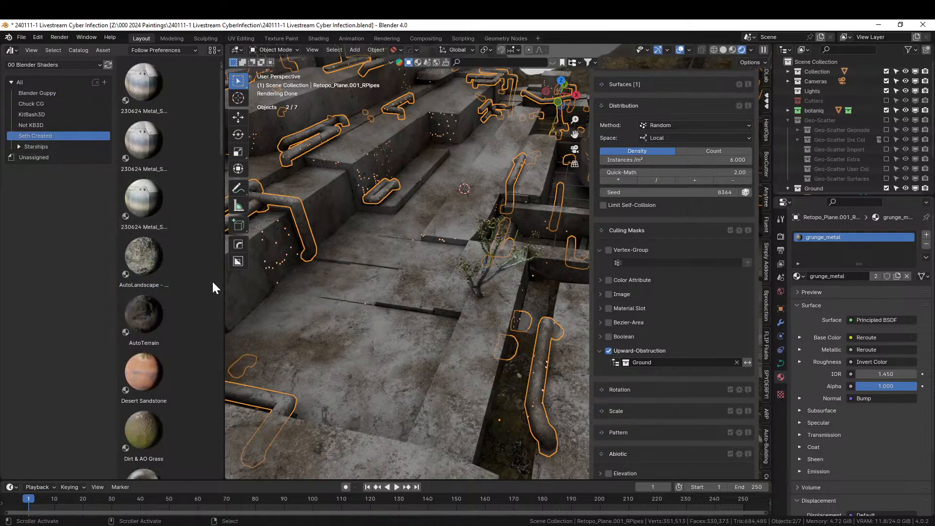
scroll(187, 307, down, 8)
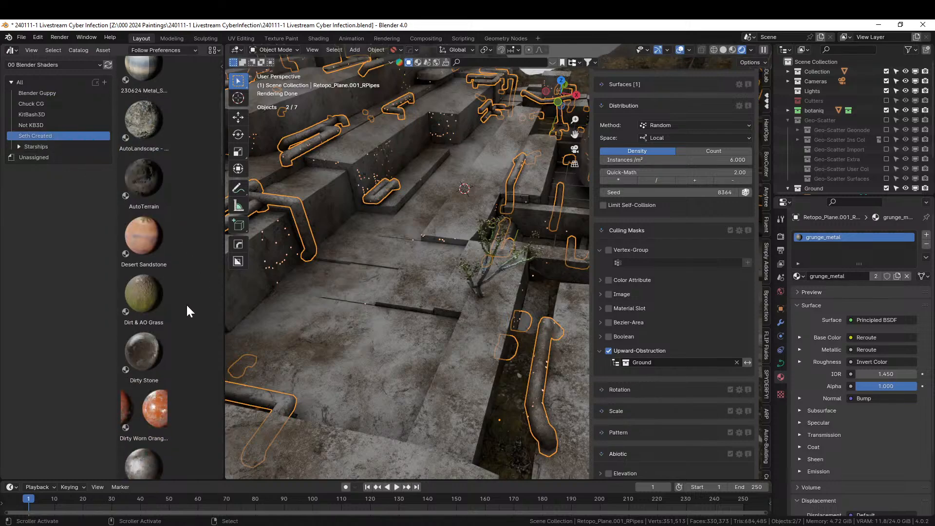
scroll(187, 306, down, 3)
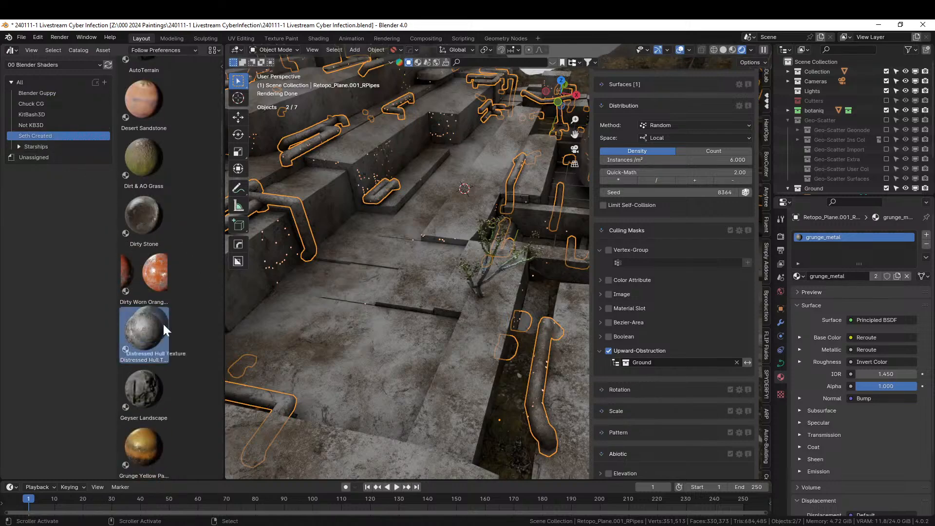
drag(162, 322, 831, 250)
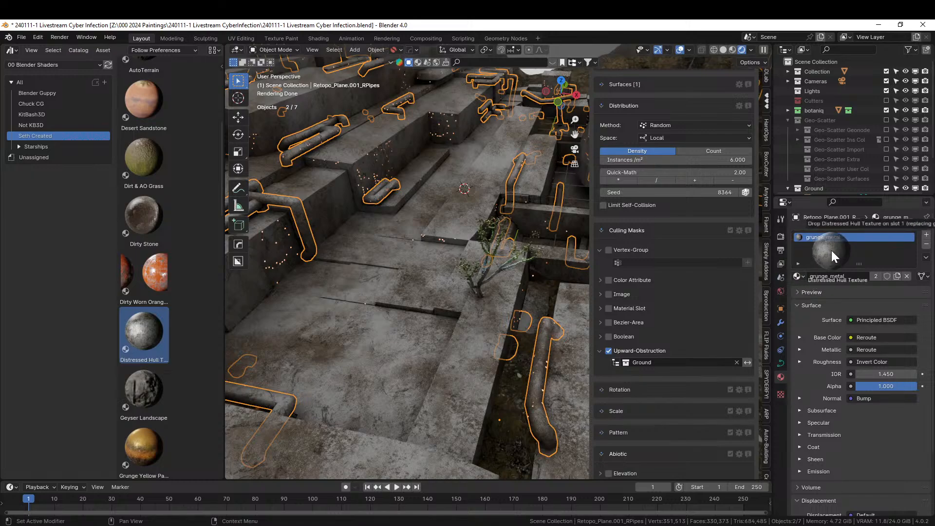
drag(831, 250, 831, 249)
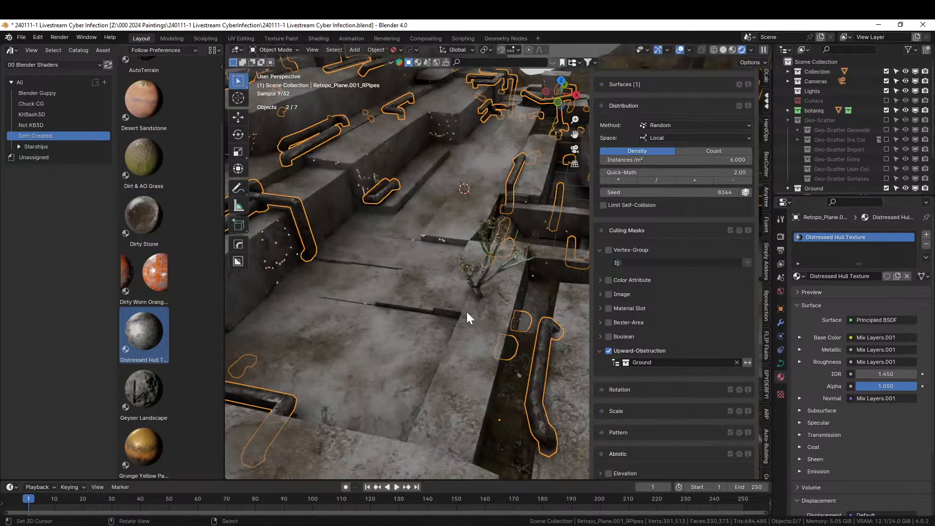
scroll(465, 320, up, 2)
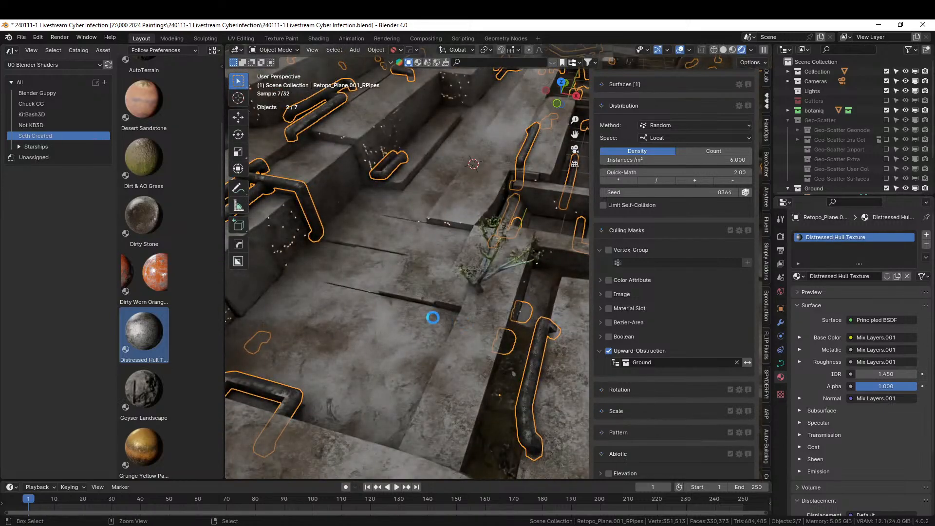
key(ctrl+s)
Step: Enable the Geo-Scatter collection so the scattered vegetation shows on the landscape
scroll(433, 318, down, 8)
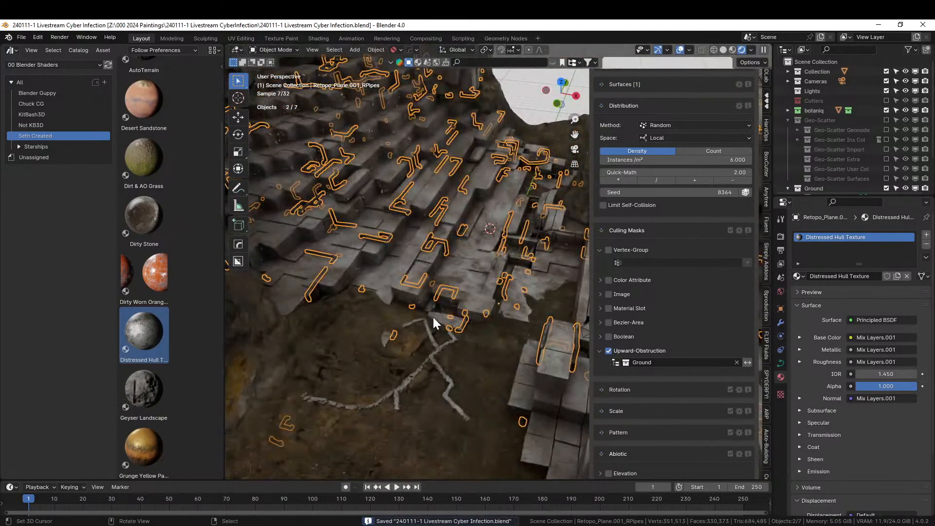
middle_drag(433, 317, 449, 293)
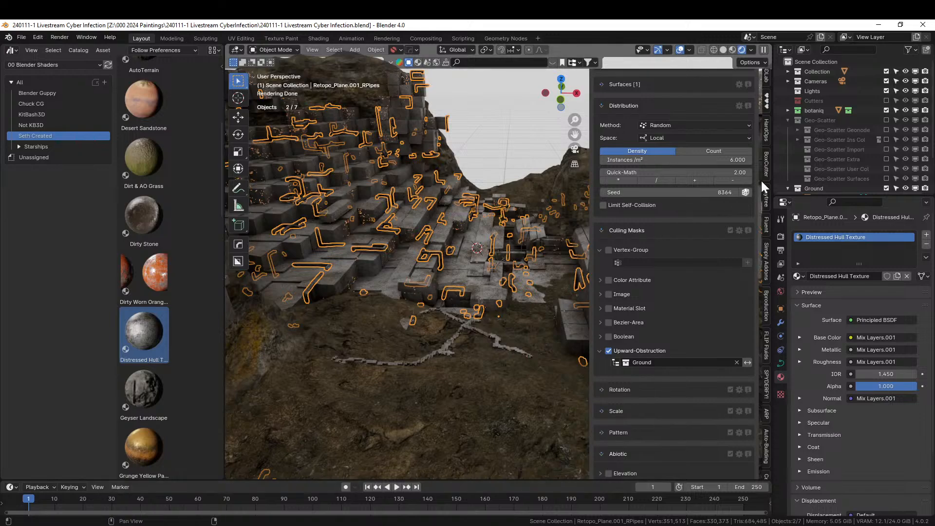
click(886, 120)
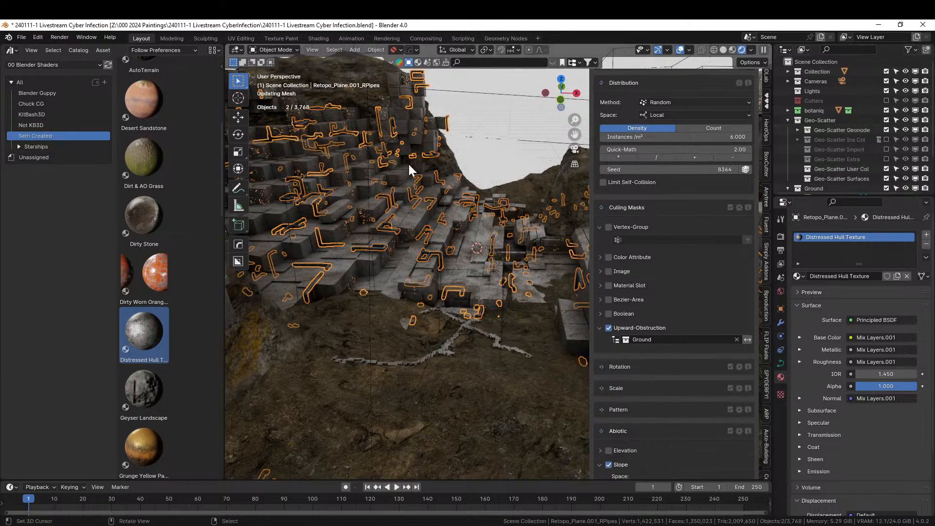
Step: Examine the pipes, stone blocks and ground among the scattered trees and flowers from several angles
middle_drag(408, 162, 448, 168)
right_click(505, 357)
scroll(504, 356, up, 4)
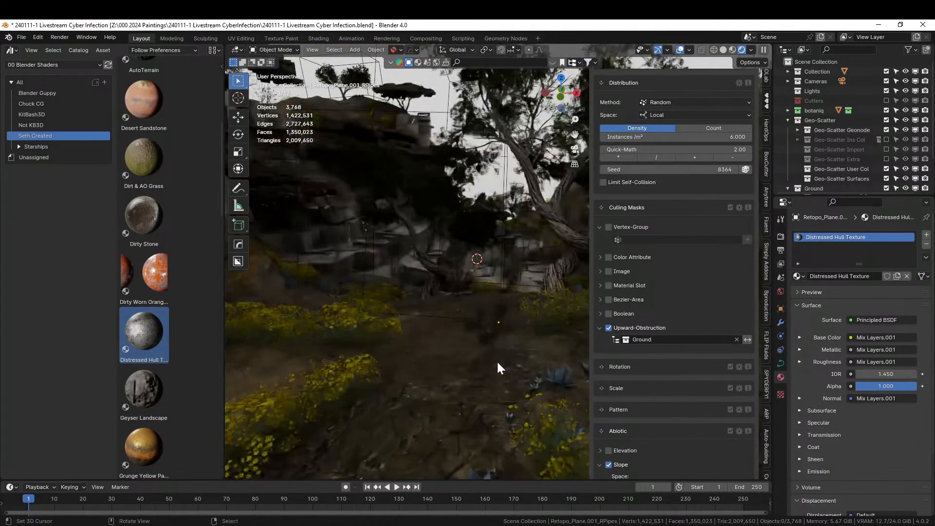
middle_drag(496, 360, 507, 390)
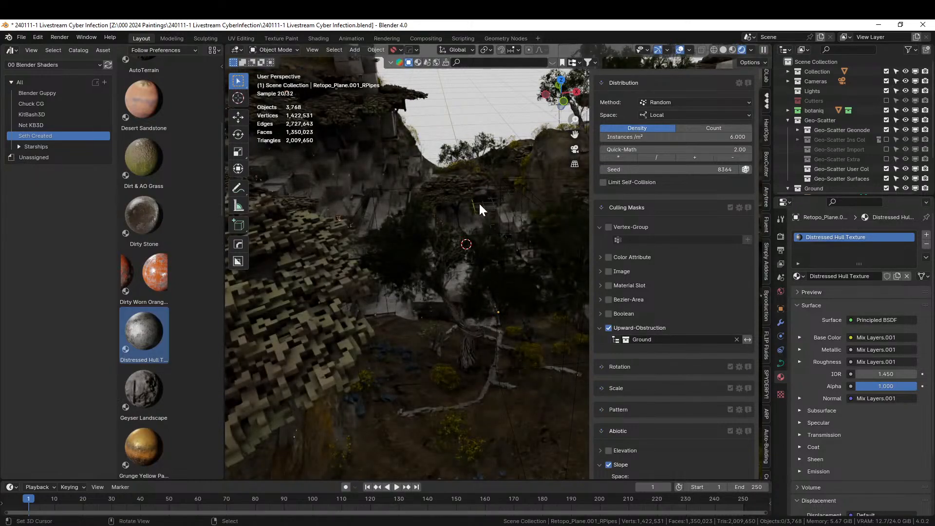
scroll(479, 204, down, 3)
middle_drag(479, 204, 470, 183)
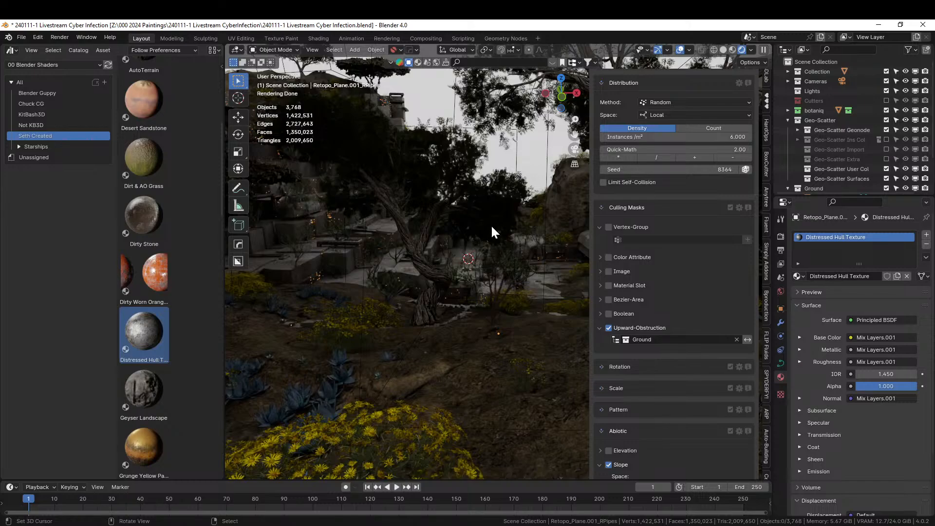
middle_drag(376, 296, 368, 356)
scroll(350, 283, down, 5)
click(357, 174)
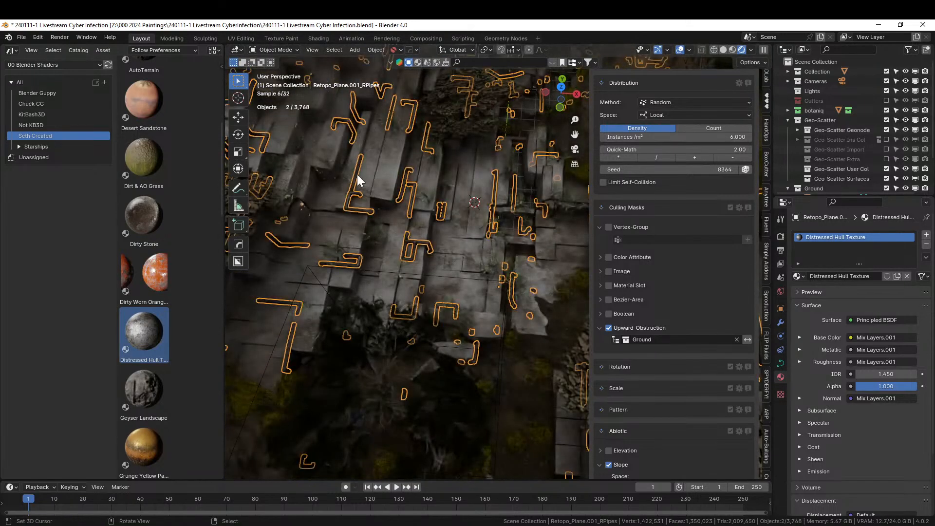
click(388, 178)
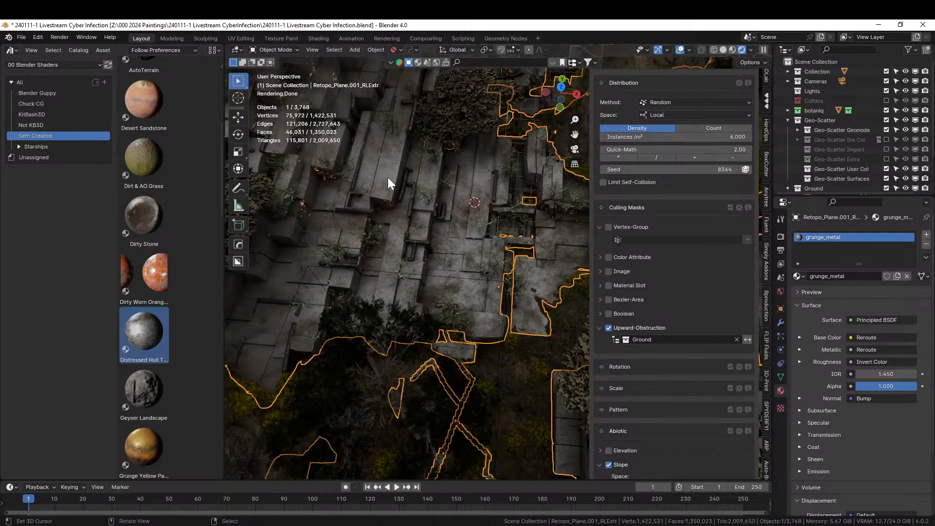
Step: Switch the viewport to solid shading and bring the whole landscape into view
click(722, 50)
mouse_move(514, 132)
middle_down()
mouse_move(472, 183)
mouse_move(411, 226)
mouse_move(392, 198)
mouse_move(297, 309)
mouse_move(348, 254)
mouse_move(378, 165)
mouse_move(396, 200)
mouse_move(374, 221)
mouse_move(348, 241)
mouse_move(313, 223)
mouse_move(376, 186)
mouse_move(390, 195)
mouse_move(372, 192)
mouse_move(378, 172)
mouse_move(371, 188)
mouse_move(396, 177)
mouse_move(389, 218)
mouse_move(355, 235)
mouse_move(279, 240)
mouse_move(752, 210)
mouse_move(740, 183)
mouse_move(721, 189)
mouse_move(745, 211)
mouse_move(239, 212)
mouse_move(279, 205)
mouse_move(317, 214)
mouse_move(346, 197)
mouse_move(384, 231)
mouse_move(407, 226)
mouse_move(445, 238)
mouse_move(414, 277)
mouse_move(373, 244)
mouse_move(365, 223)
mouse_move(349, 302)
middle_up()
scroll(280, 206, down, 8)
Step: Duplicate the Vachellia tree standing outside the landscape in top view, place the copy beyond it, and enlarge it to well over twice the size
click(367, 442)
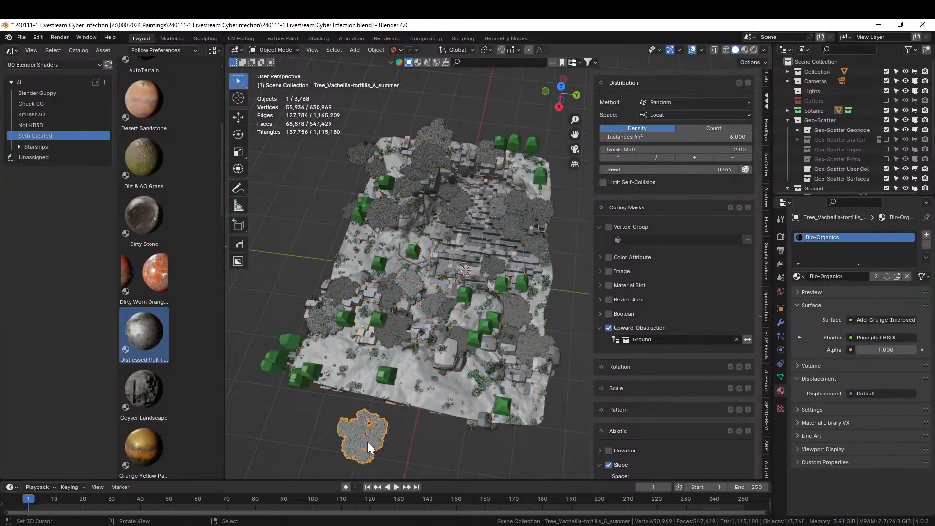
key(KP_7)
shift+middle_drag(424, 434, 273, 447)
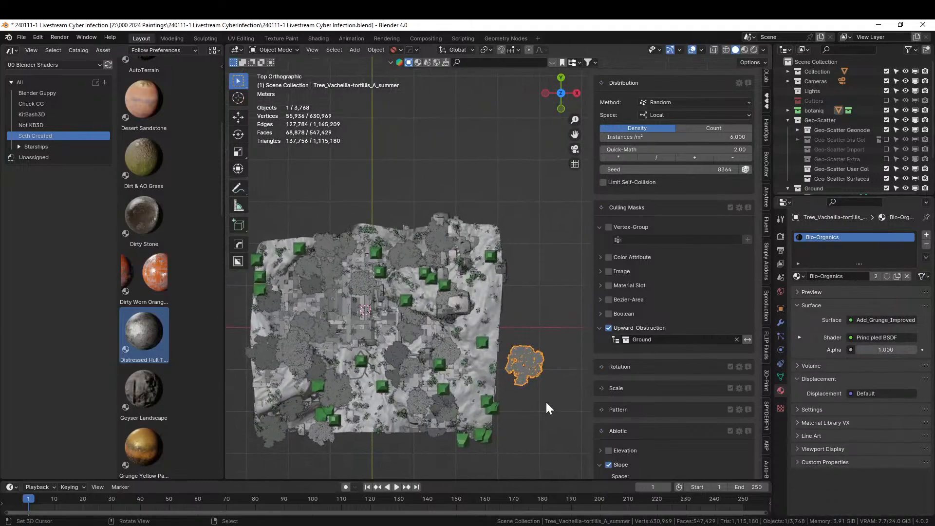
key(shift+d)
key(s)
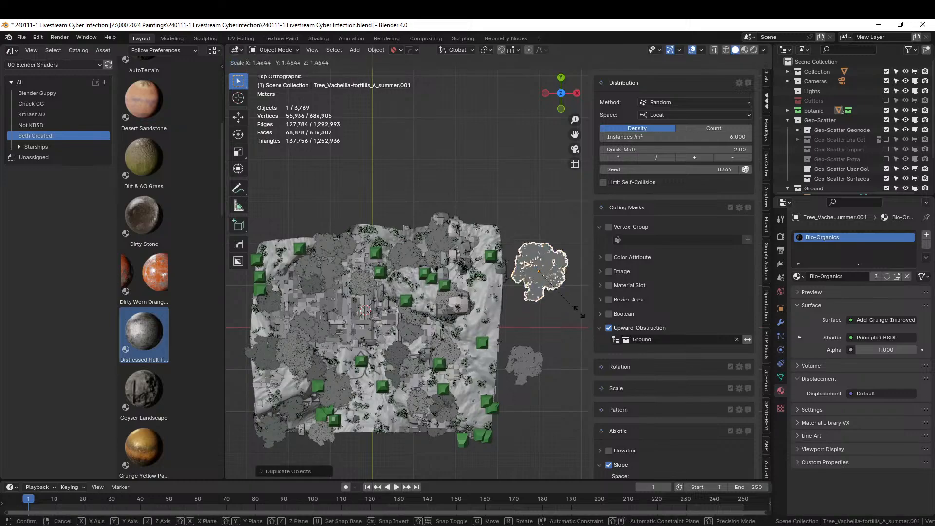
key(Return)
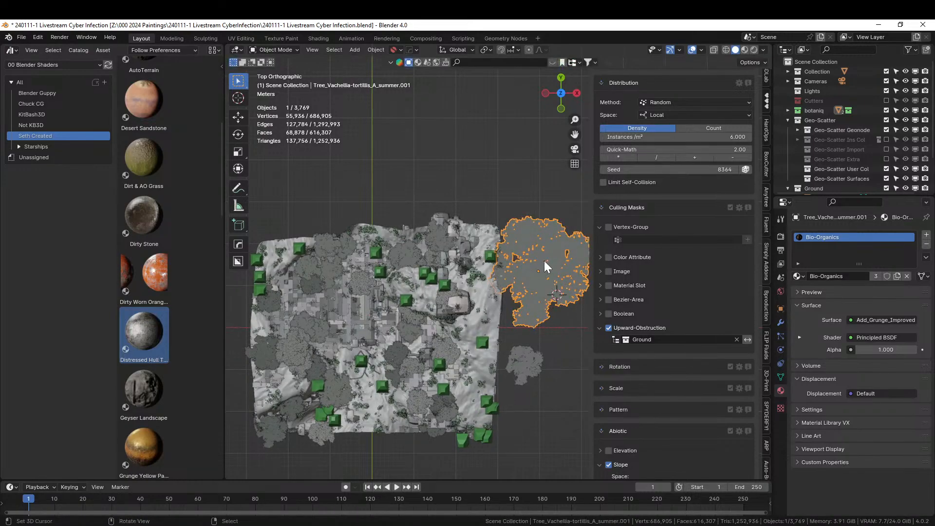
Step: Move the enlarged Vachellia tree copy onto the middle of the landscape and scale it up further
key(g)
click(359, 313)
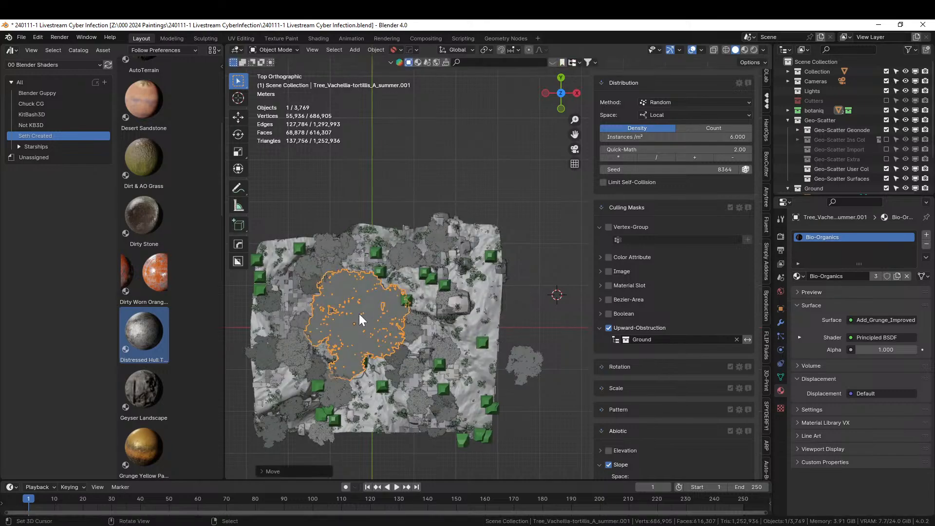
scroll(389, 340, up, 5)
middle_drag(389, 340, 443, 343)
key(s)
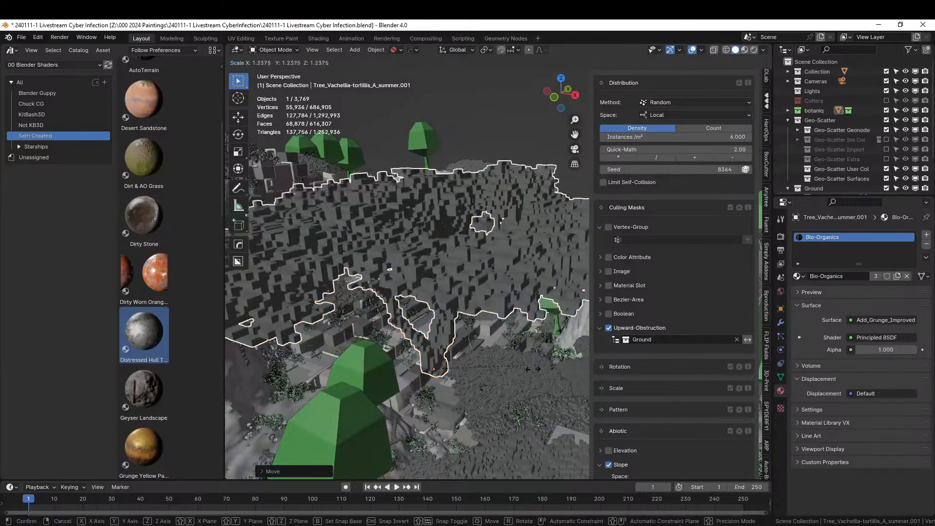
click(526, 364)
middle_drag(527, 363, 682, 366)
middle_drag(481, 340, 477, 311)
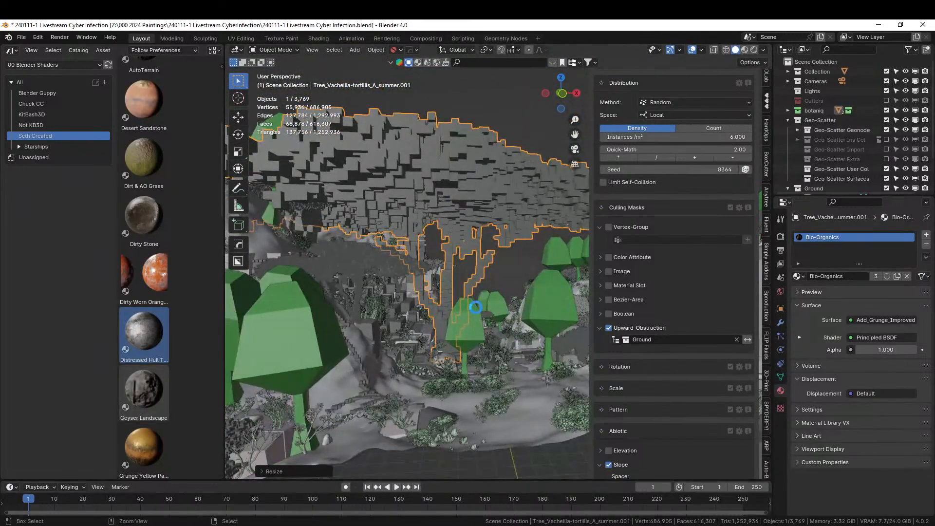
Step: Save the file and preview the big tree in rendered shading
key(ctrl+s)
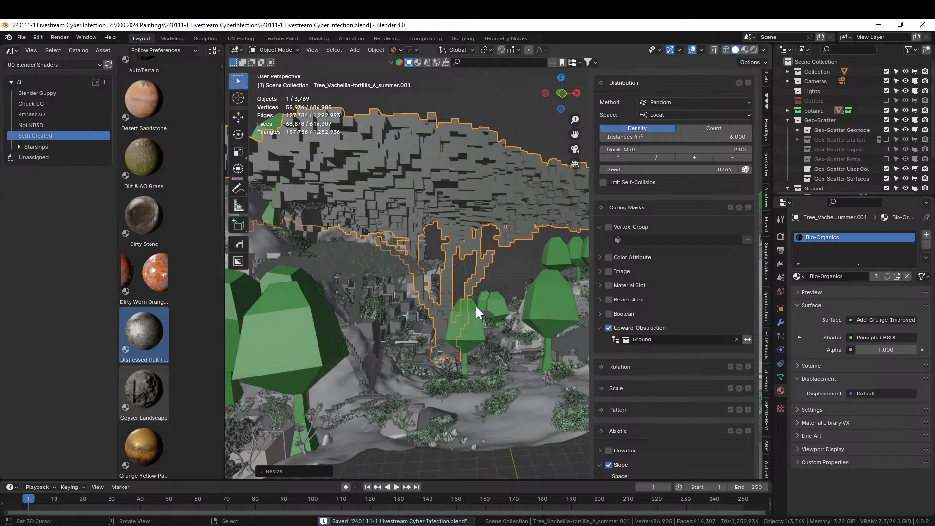
click(753, 50)
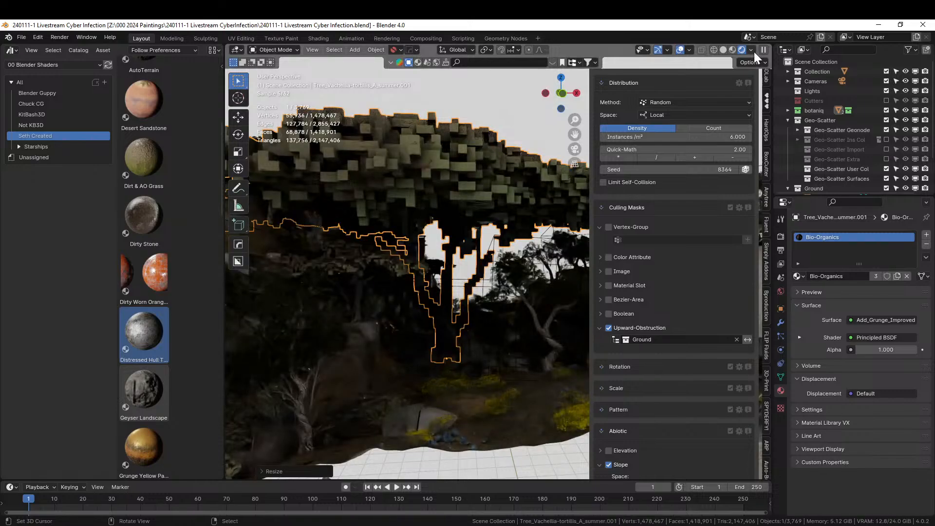
middle_drag(515, 275, 512, 248)
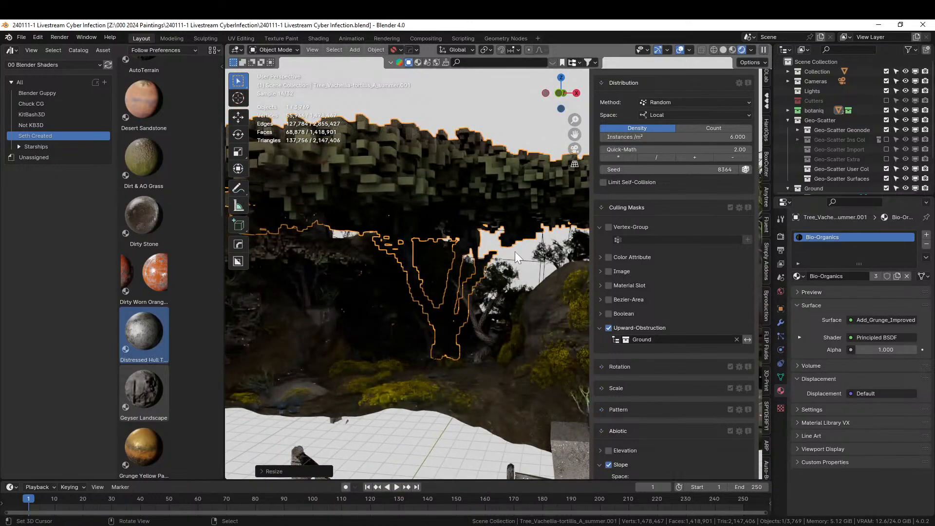
Step: Give the big Vachellia tree its own single-user copy of the Bio-Organics material and isolate the tree in local view
click(875, 275)
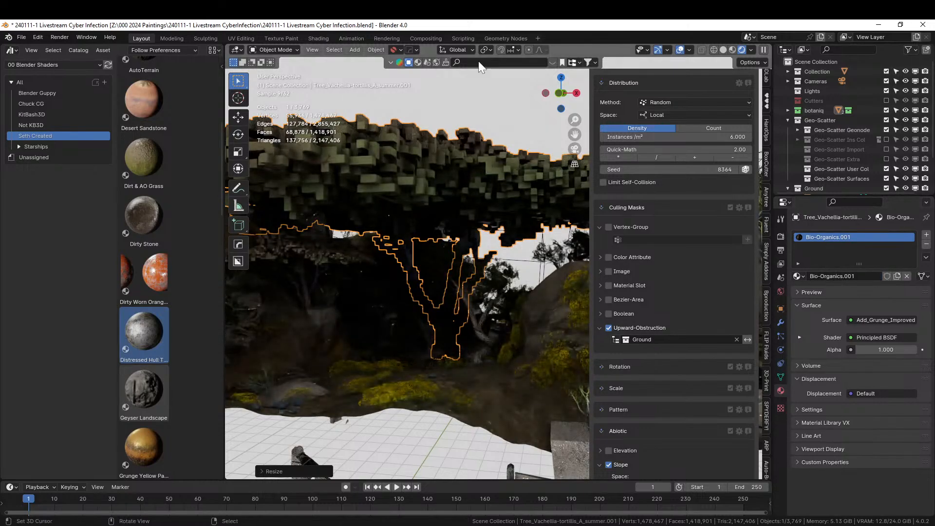
key(slash)
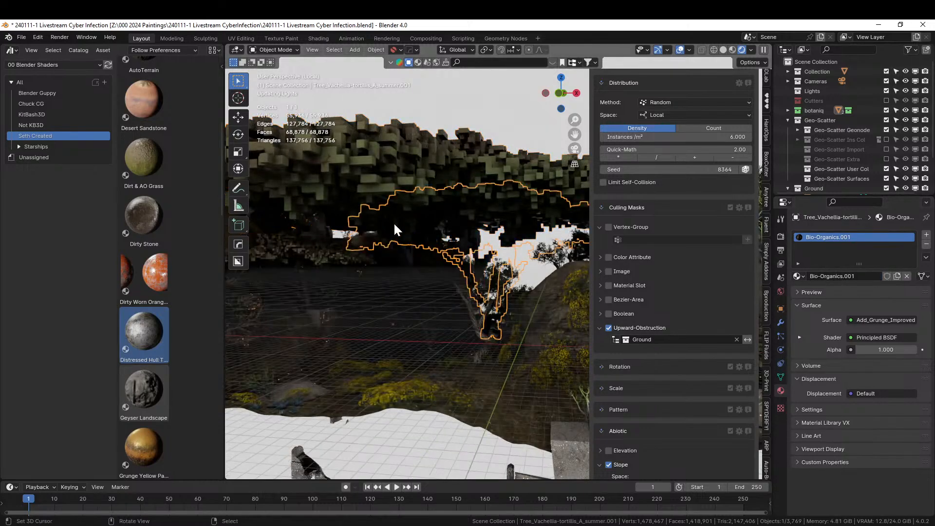
middle_drag(425, 230, 373, 288)
scroll(425, 223, up, 2)
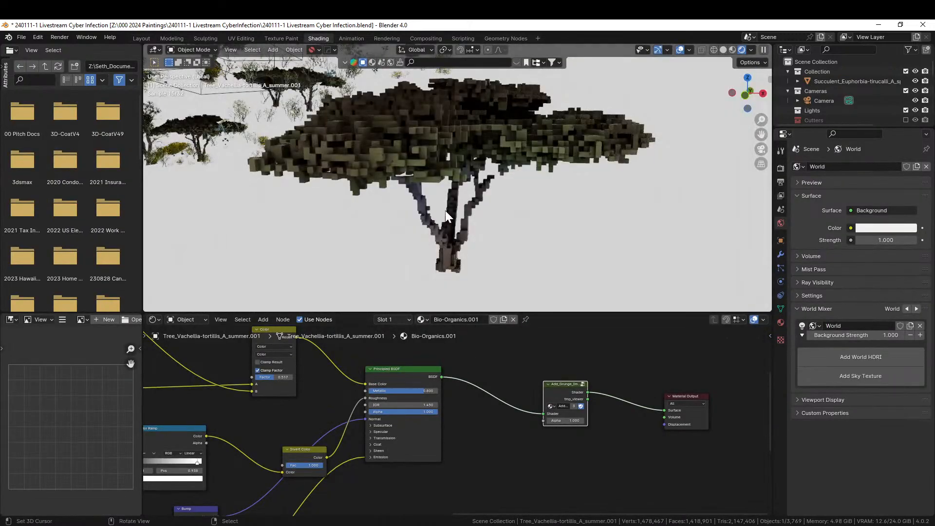
Step: In the original Vachellia tree's Bio-Organics material, duplicate the Color Ramp and feed the copy's Fac from the Gradient Texture
click(445, 211)
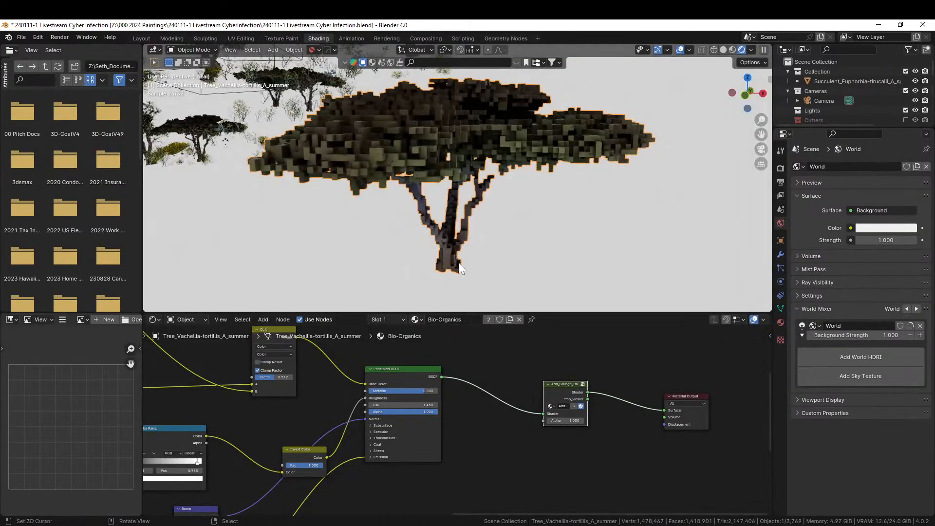
middle_drag(476, 394, 550, 341)
middle_drag(427, 360, 572, 492)
scroll(501, 421, down, 3)
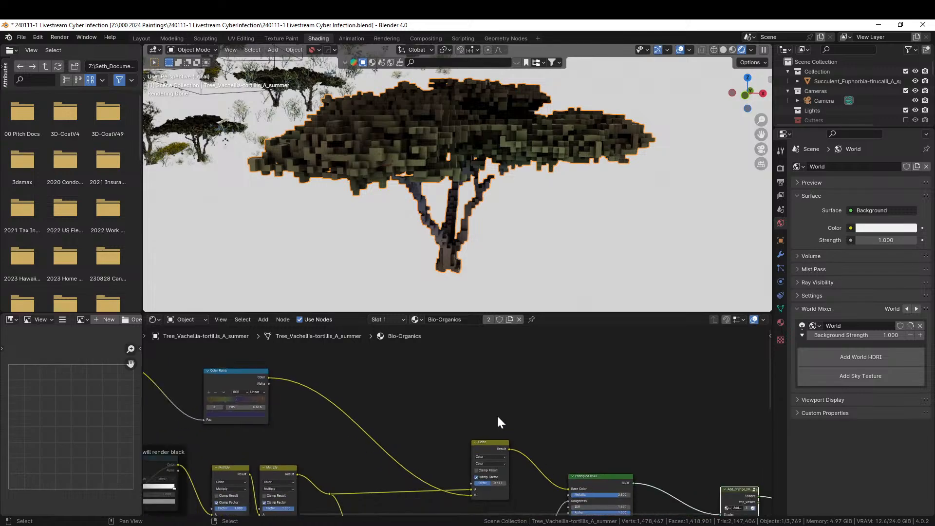
middle_drag(495, 409, 468, 358)
middle_drag(347, 366, 353, 407)
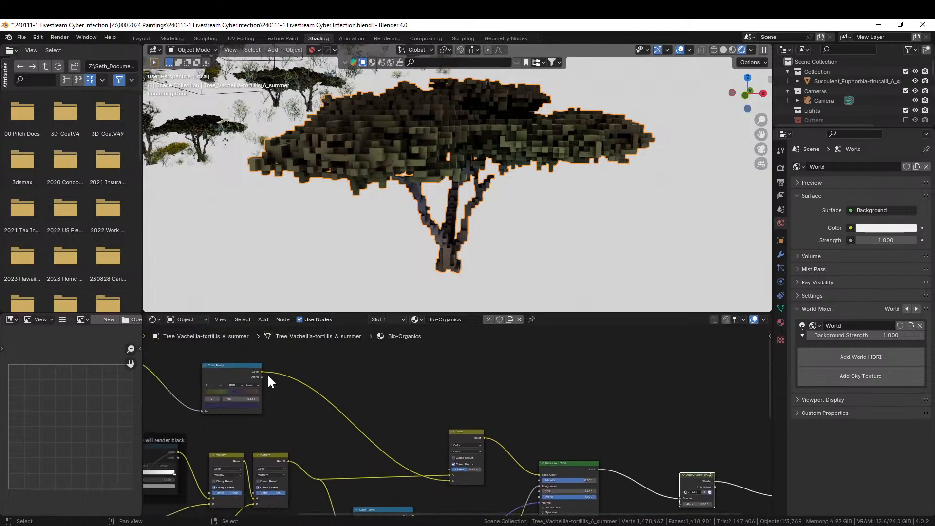
key(shift+d)
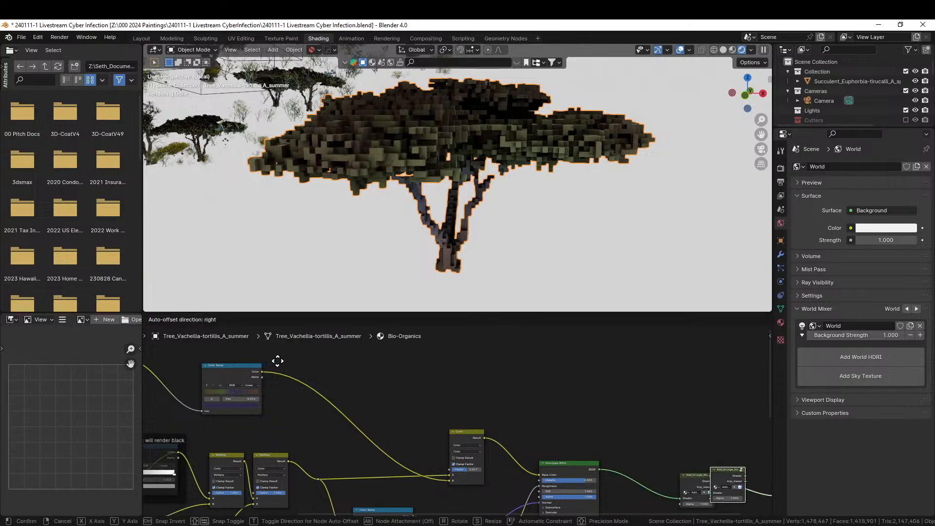
right_click(302, 353)
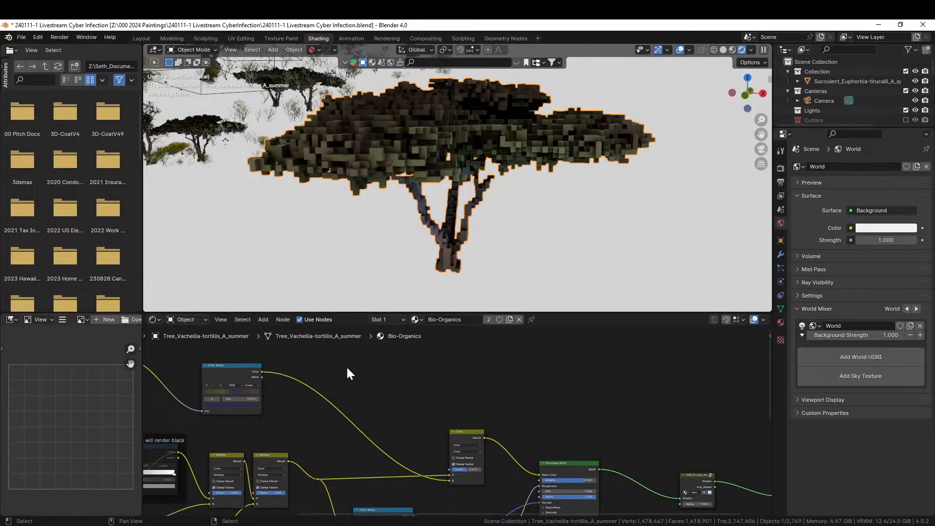
scroll(346, 368, down, 1)
key(shift+d)
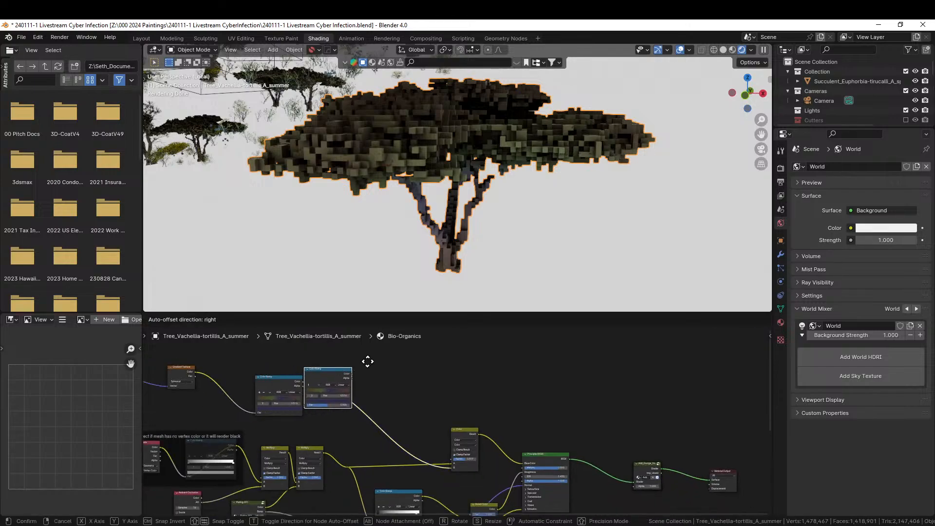
click(394, 361)
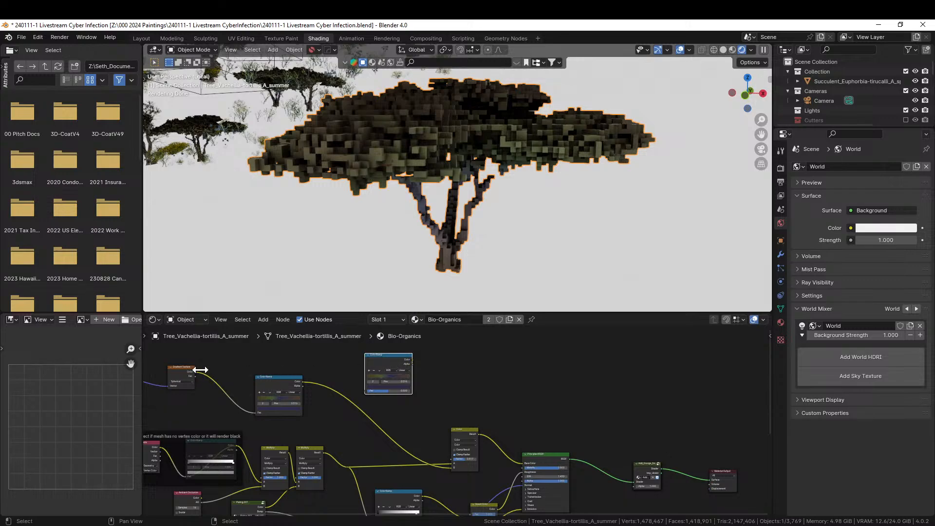
drag(195, 370, 364, 391)
scroll(434, 381, up, 1)
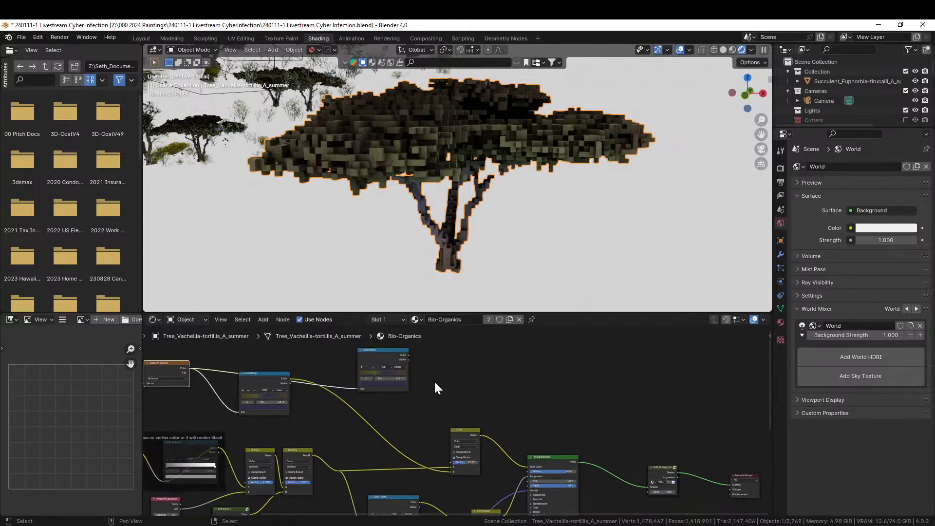
Step: Change the green stop of the duplicated Color Ramp to black
scroll(434, 381, up, 7)
middle_drag(433, 381, 442, 439)
scroll(363, 397, up, 5)
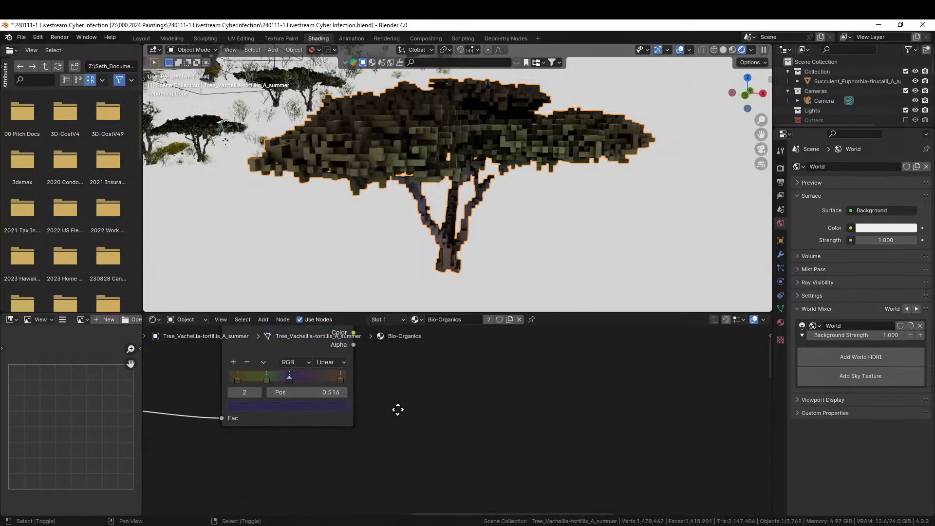
middle_drag(397, 409, 459, 459)
scroll(459, 459, up, 2)
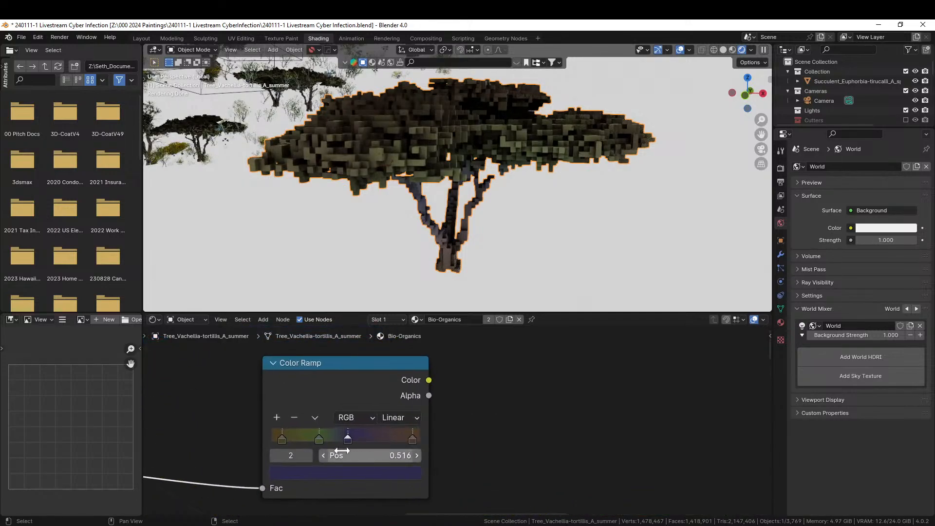
click(316, 440)
click(320, 473)
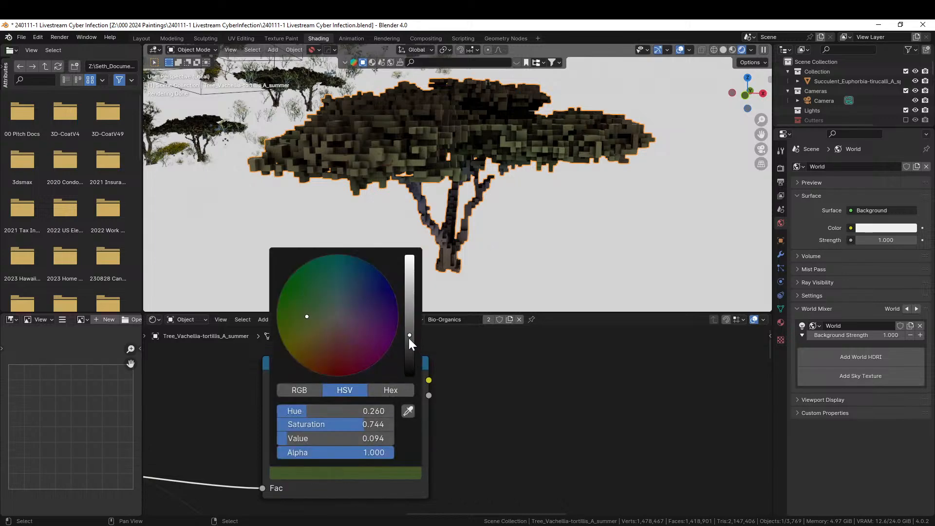
drag(408, 336, 410, 374)
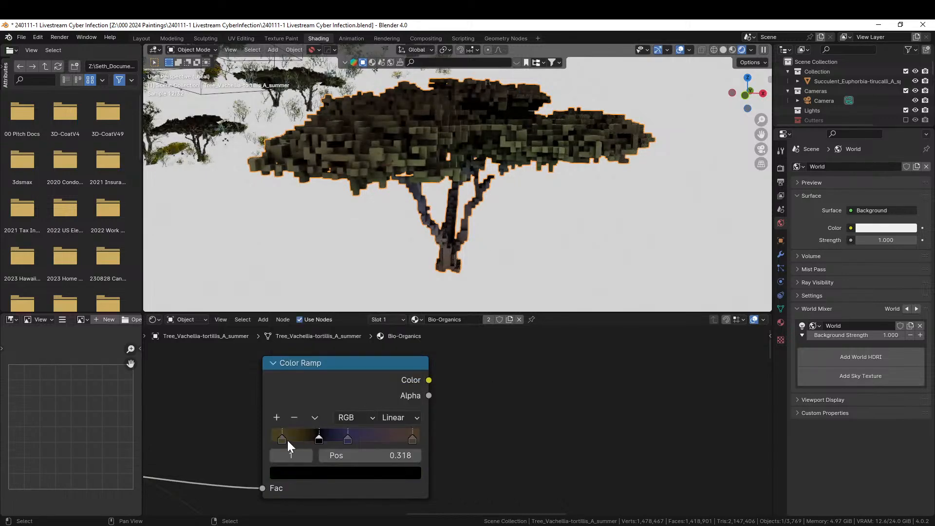
Step: Delete the first, dark yellow stop from the duplicated Color Ramp
click(282, 439)
click(395, 472)
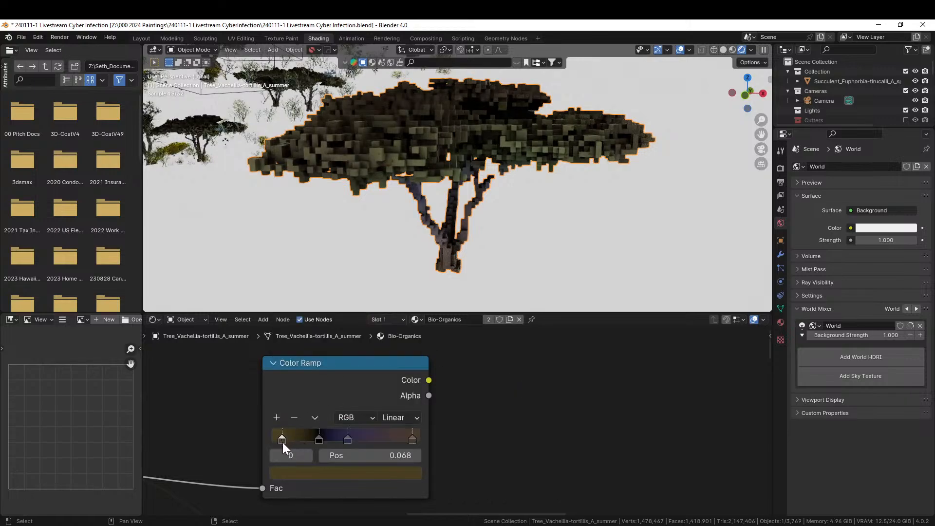
click(282, 440)
click(293, 417)
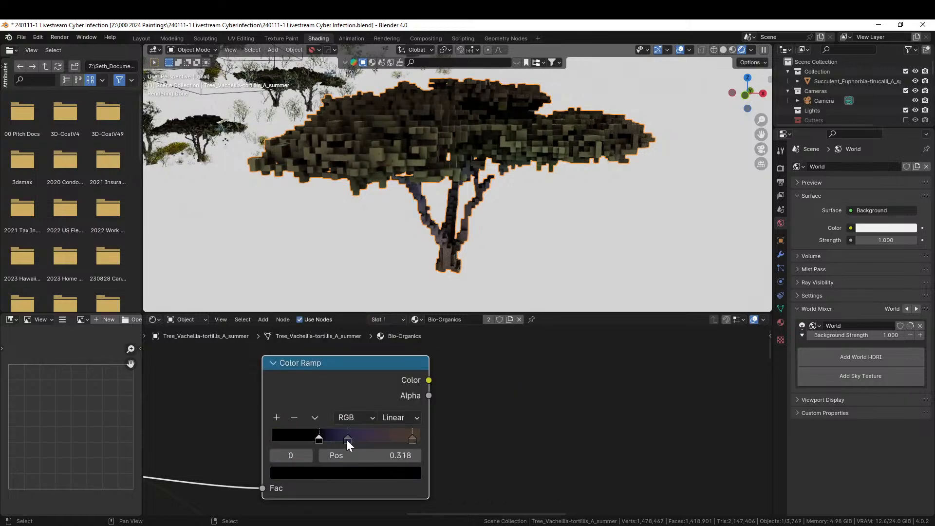
Step: Change the last, brown stop of the duplicated Color Ramp to black
click(412, 439)
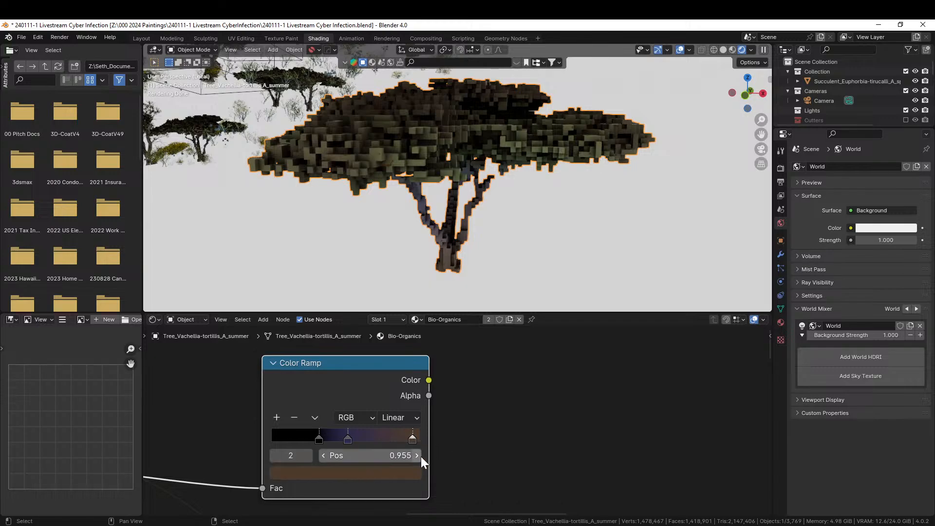
click(392, 473)
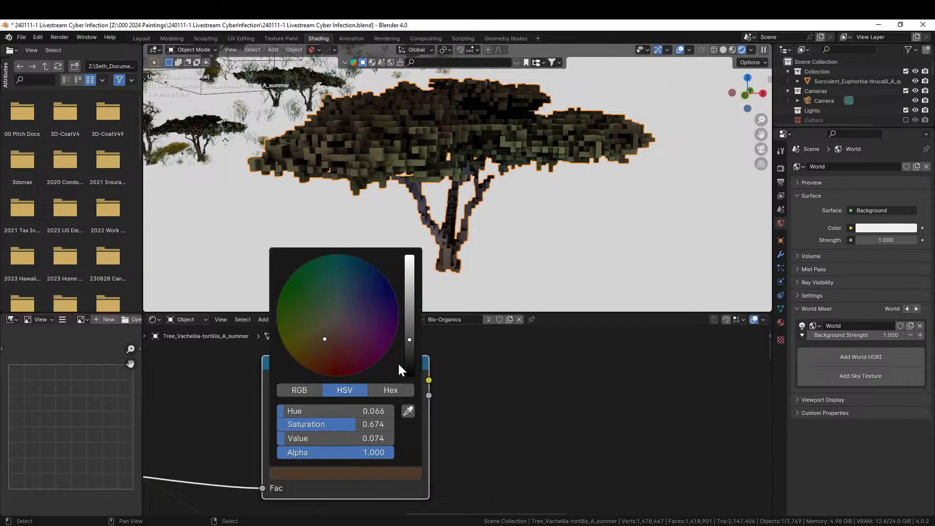
drag(409, 339, 410, 377)
click(478, 382)
Step: Move the duplicated Color Ramp below the Principled BSDF and shift the Principled BSDF, grunge and Material Output nodes right to make room
scroll(479, 386, down, 1)
middle_drag(481, 397, 424, 328)
scroll(463, 395, down, 5)
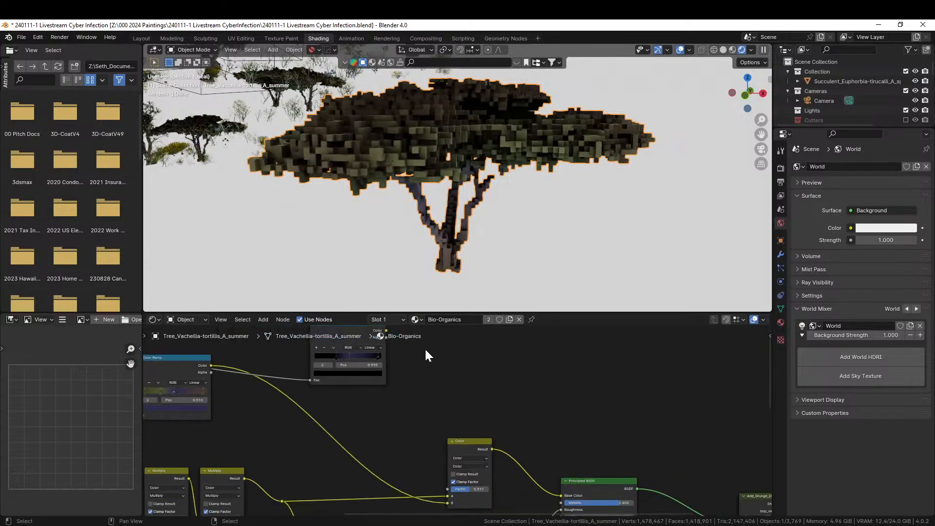
scroll(417, 374, down, 4)
middle_drag(455, 363, 461, 332)
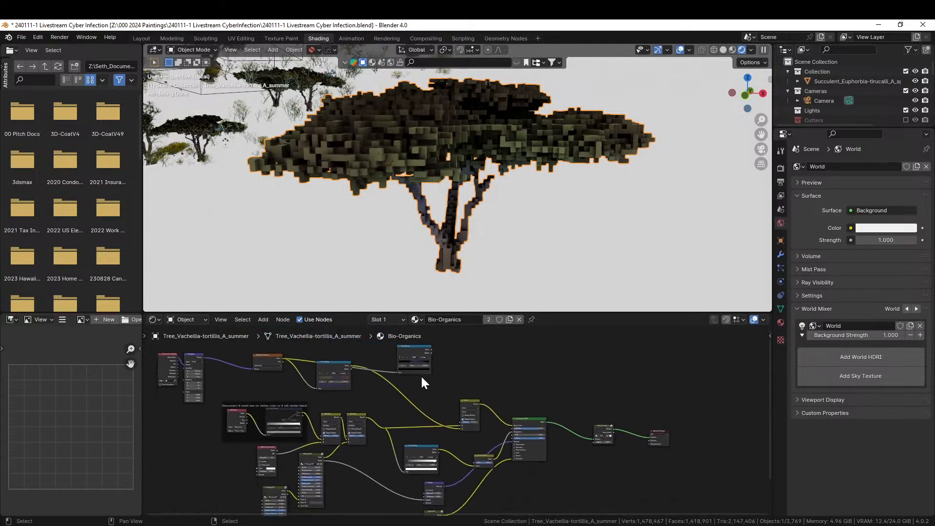
drag(422, 352, 533, 477)
drag(507, 395, 682, 450)
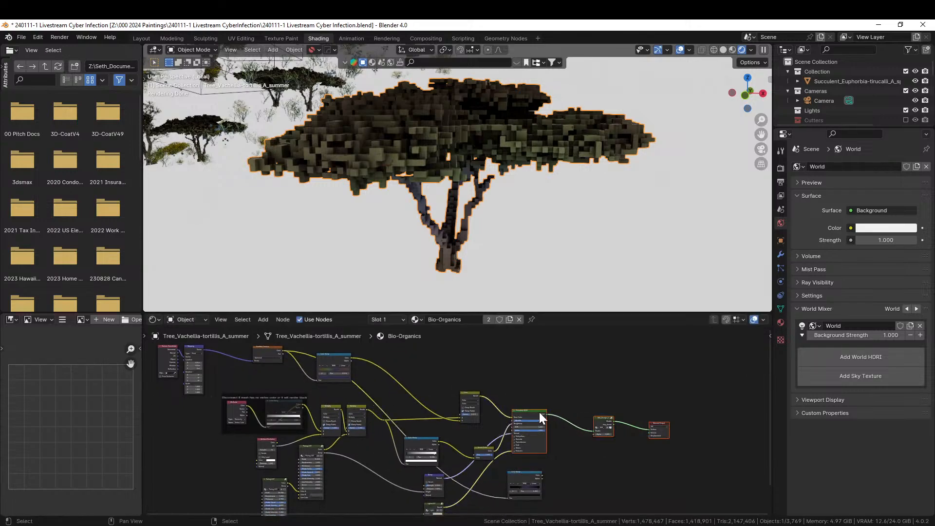
drag(539, 417, 624, 452)
Step: Expand the Principled BSDF's Emission inputs and move the duplicated Color Ramp clear of the Lights.001 link
scroll(538, 419, up, 5)
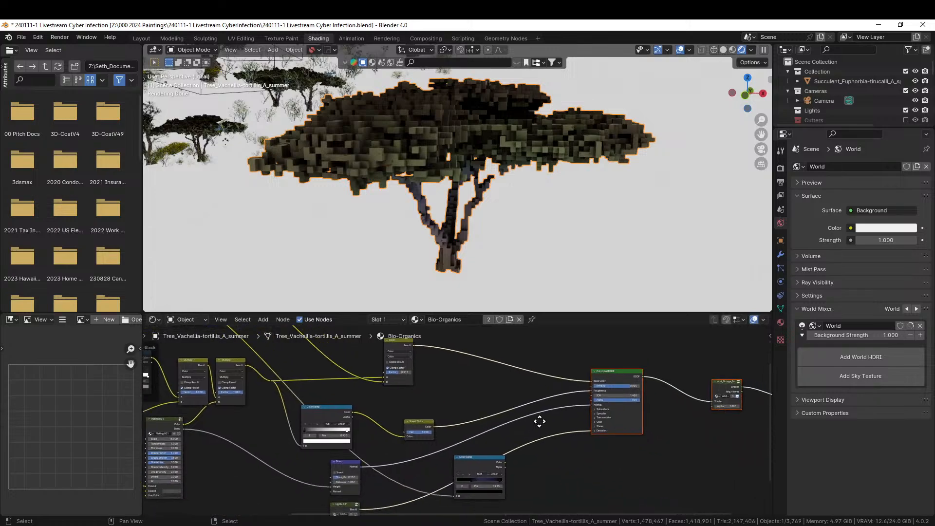
scroll(560, 384, up, 3)
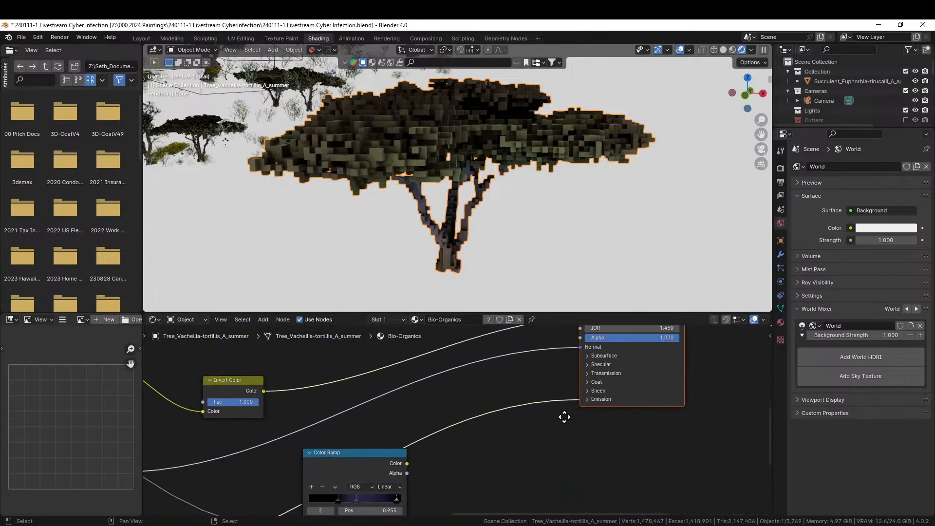
click(586, 399)
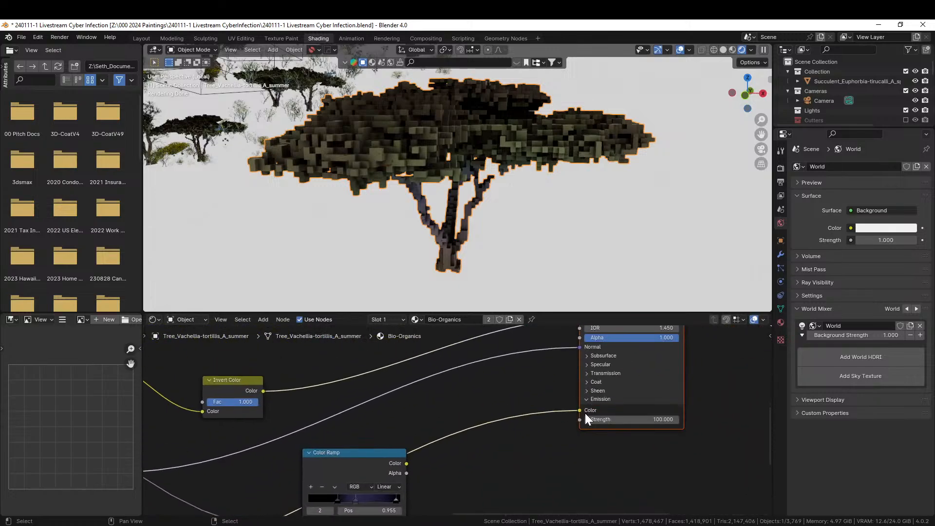
middle_drag(518, 433, 607, 362)
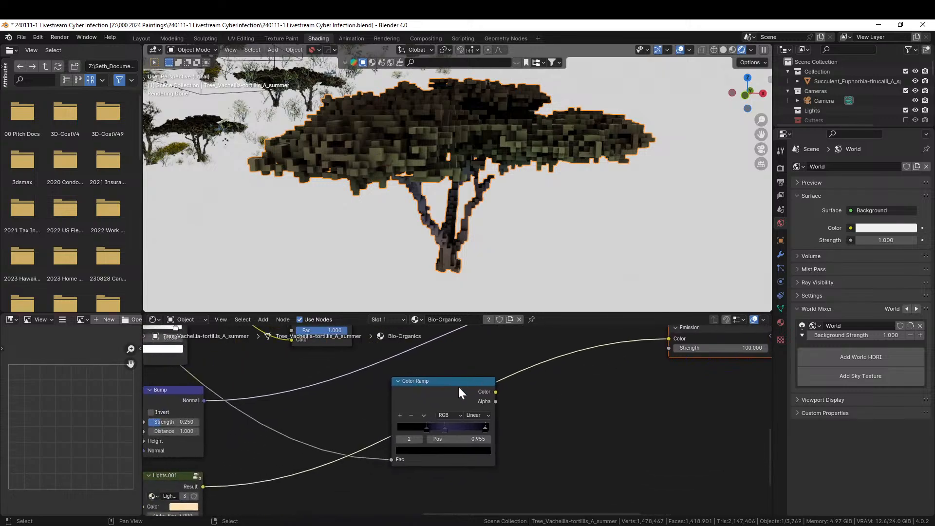
drag(487, 400, 559, 428)
middle_drag(584, 402, 625, 388)
middle_drag(657, 372, 602, 395)
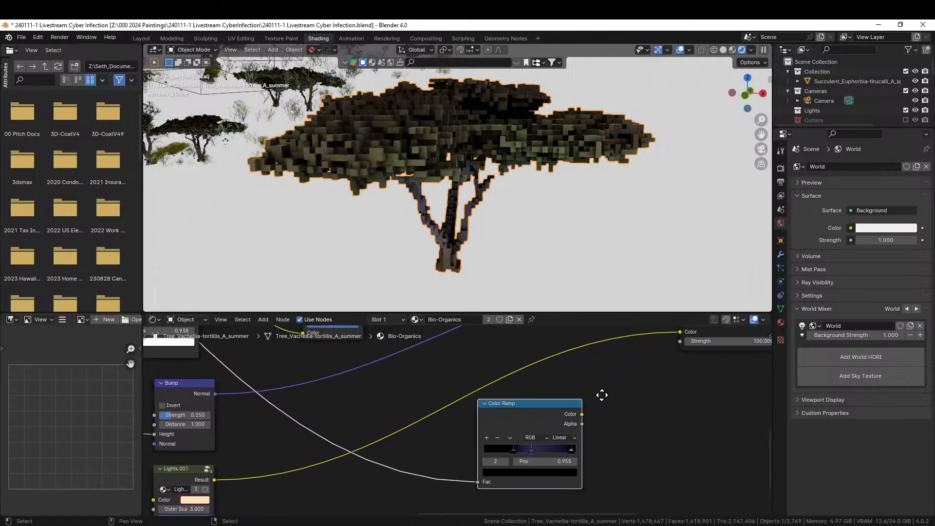
Step: Add a Mix Color node and insert it into the link from Lights.001 to the Principled BSDF's emission Color
key(shift+a)
click(568, 395)
text(mix)
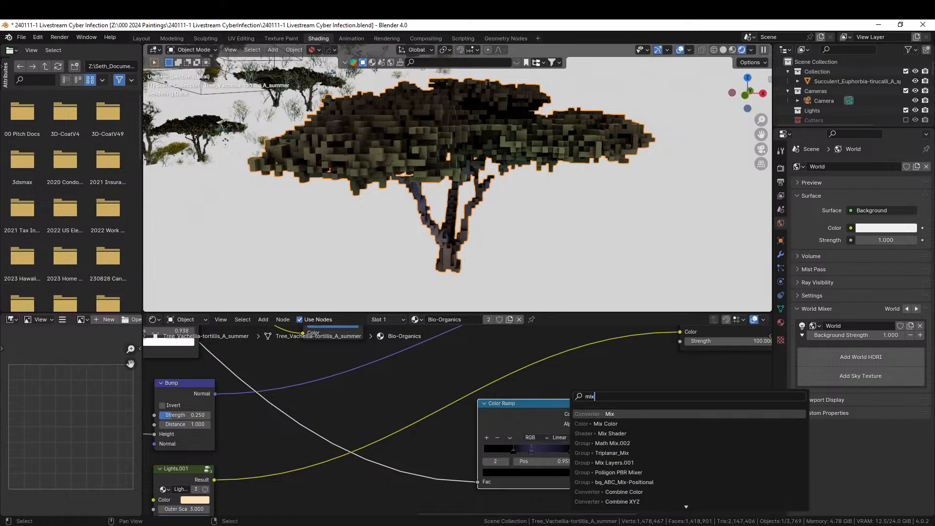
key(Down)
key(Return)
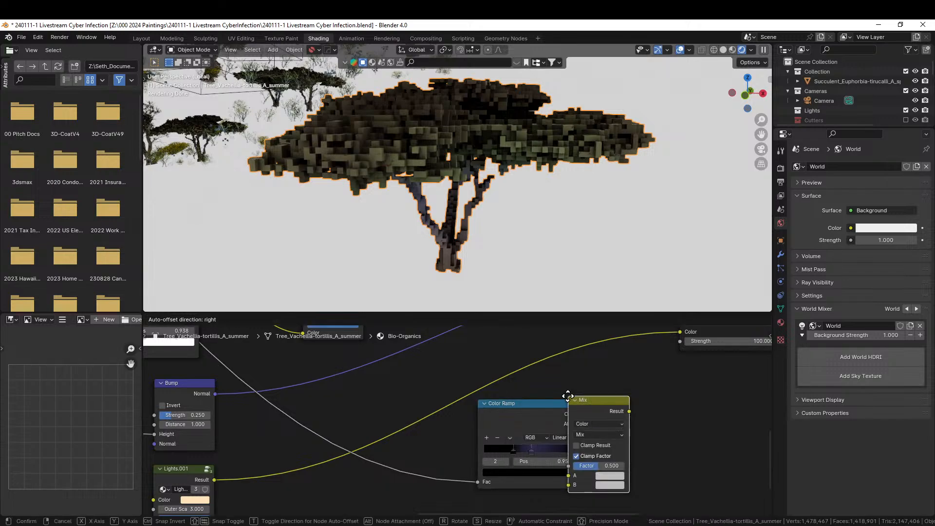
click(605, 359)
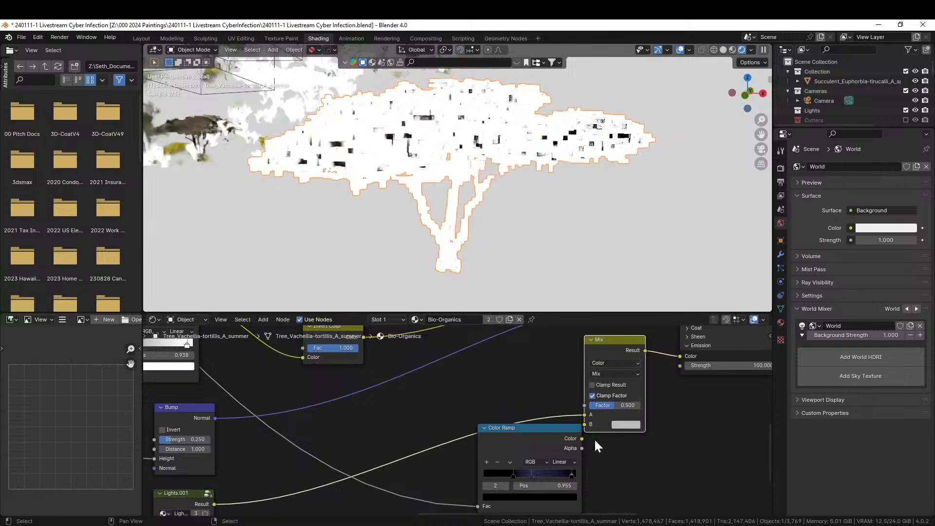
Step: Feed the Color Ramp's Color output into the Mix node's B input and set the blending mode to Add
drag(536, 443, 590, 423)
click(609, 373)
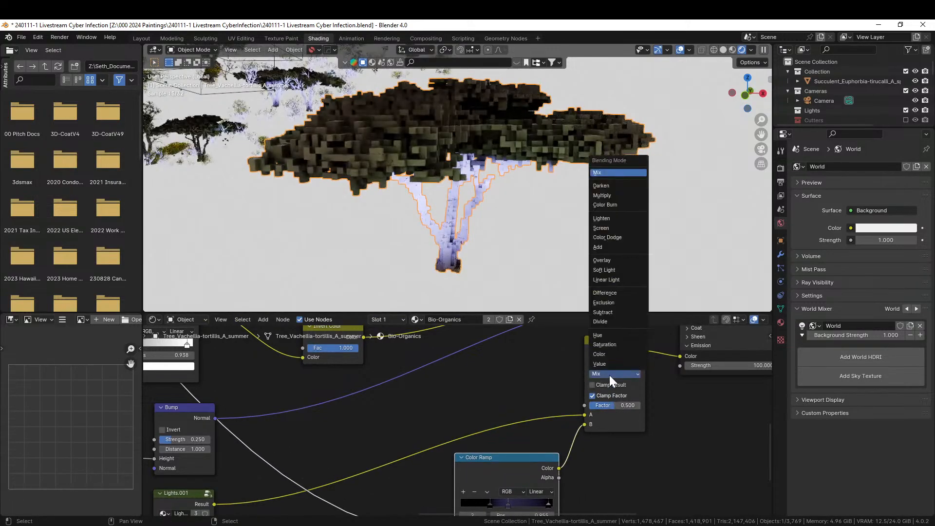
click(613, 246)
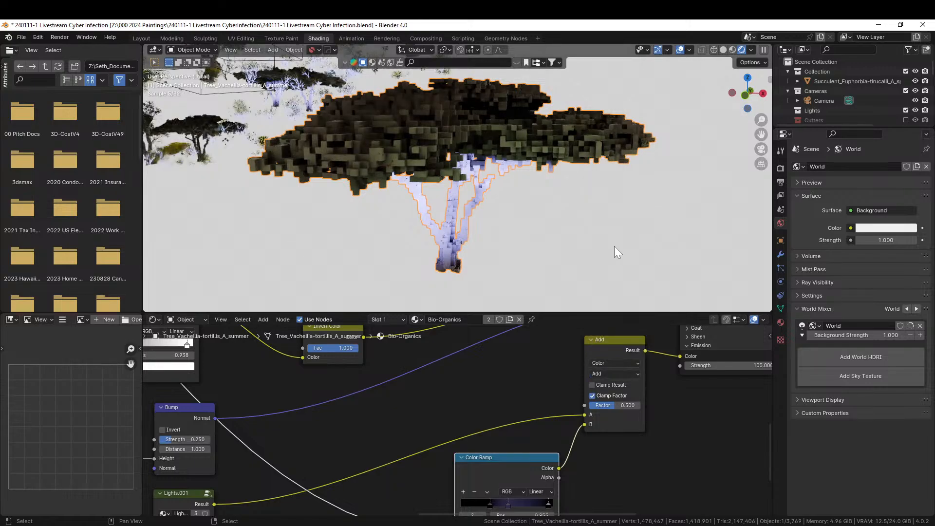
Step: Move the three stops of the emission Color Ramp toward its start, placing the last stop at 0.509
scroll(497, 265, up, 1)
middle_drag(498, 264, 518, 238)
middle_drag(540, 396, 634, 373)
scroll(631, 399, up, 2)
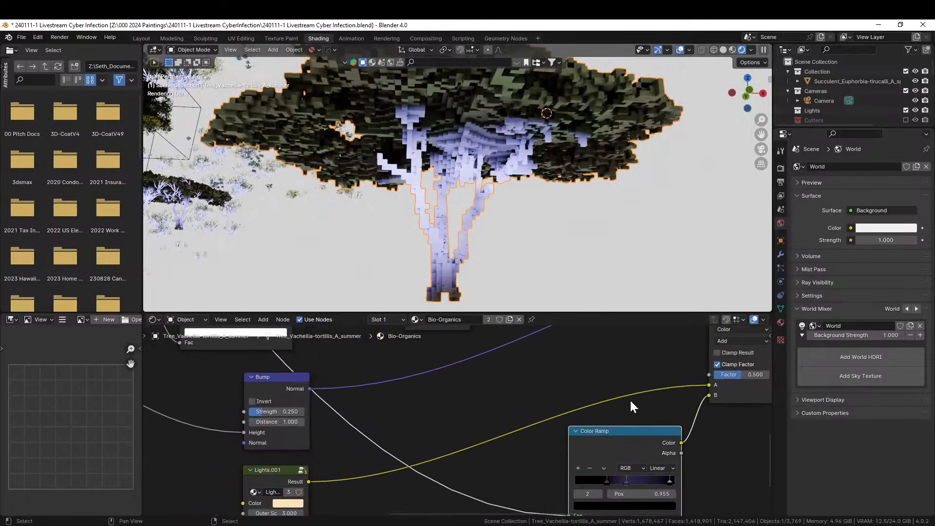
click(618, 487)
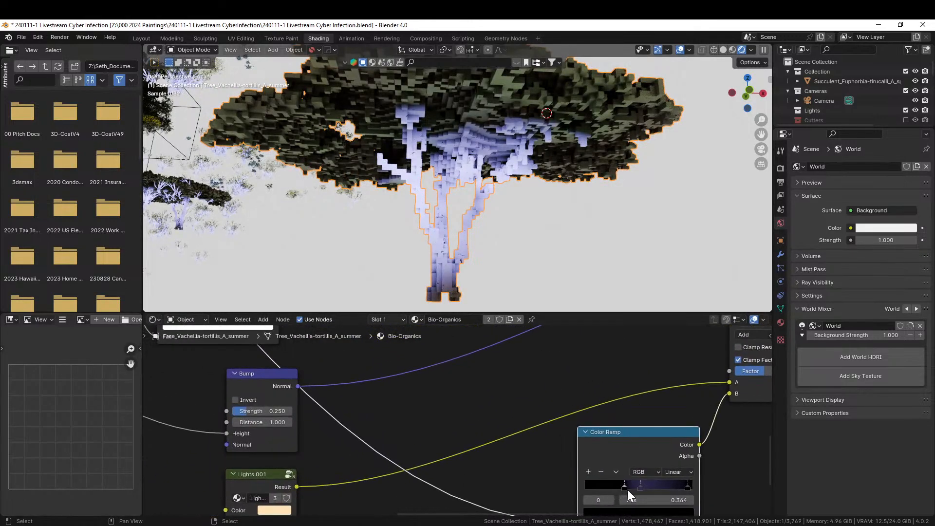
drag(620, 492, 623, 493)
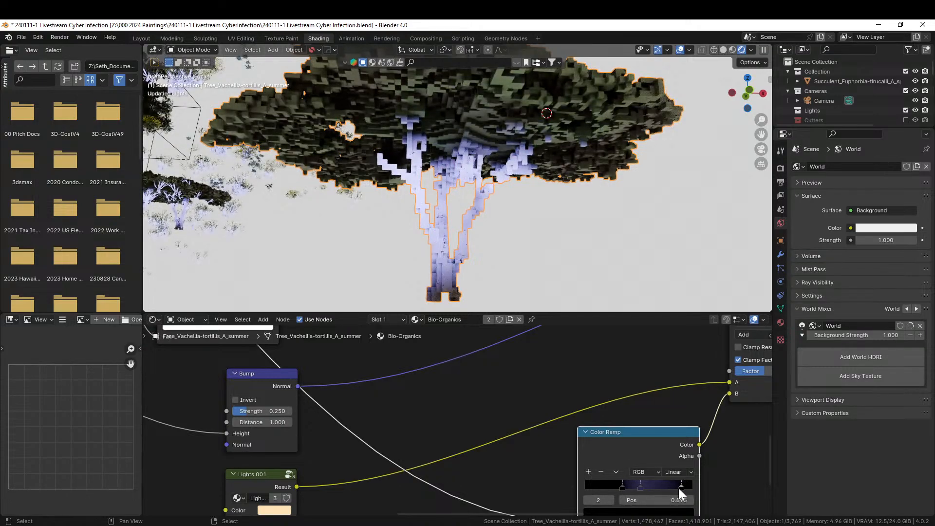
drag(679, 488, 659, 487)
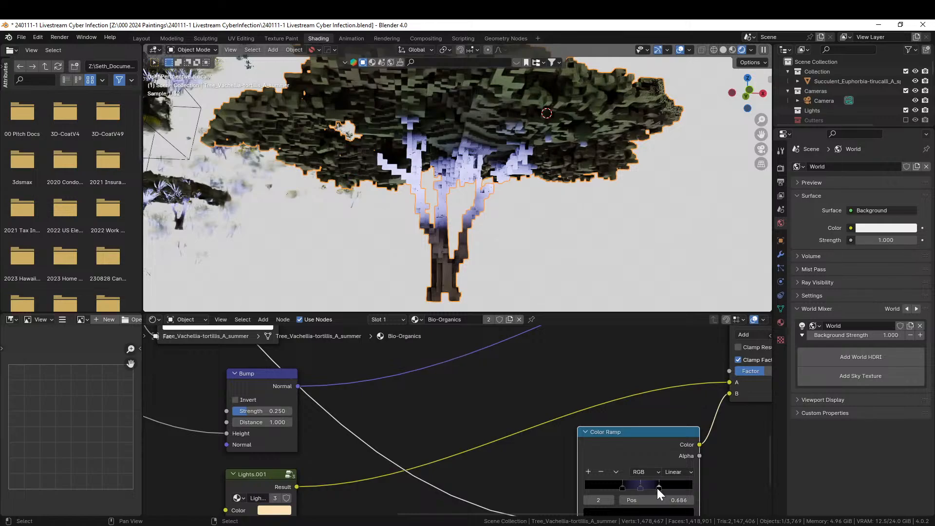
mouse_move(635, 486)
mouse_down()
mouse_move(594, 489)
mouse_move(651, 487)
mouse_move(639, 487)
mouse_up()
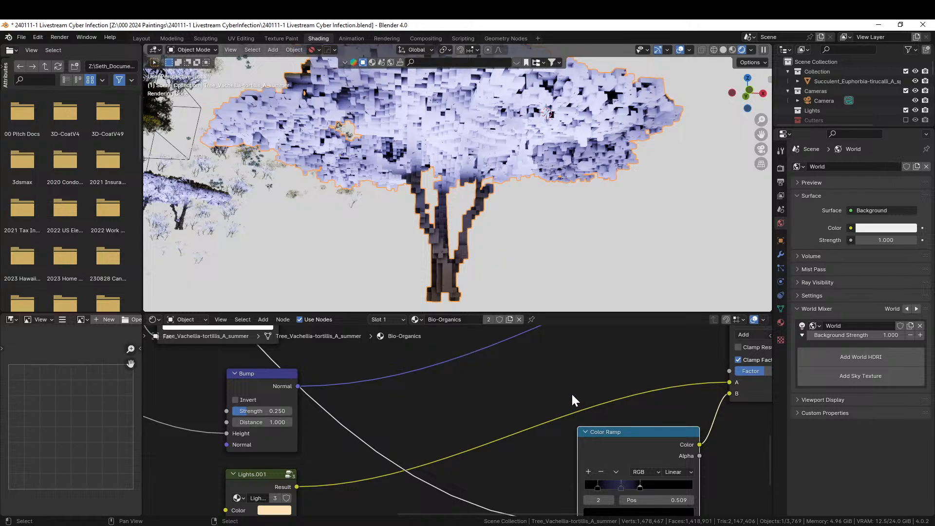
middle_drag(600, 205, 587, 225)
scroll(587, 221, down, 3)
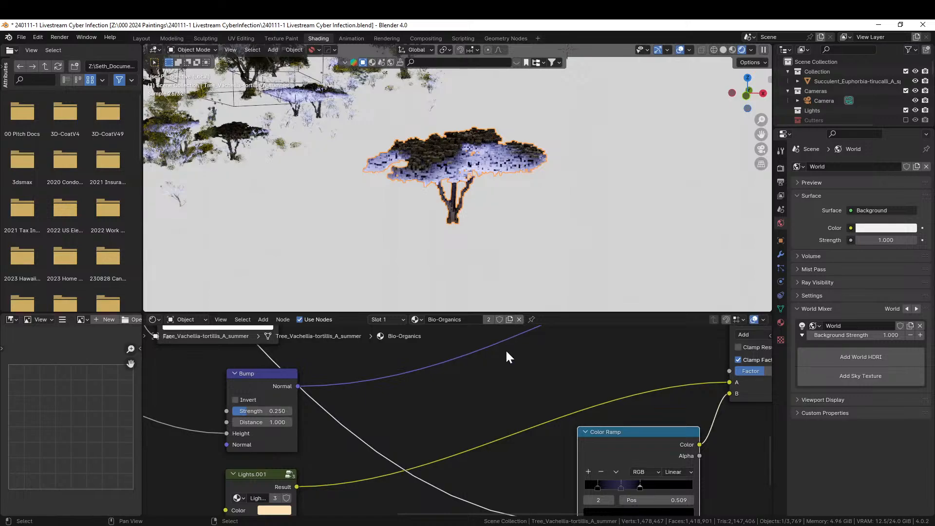
Step: Try the Bio-Organics.001 material on the selected tree and restore Bio-Organics
click(421, 320)
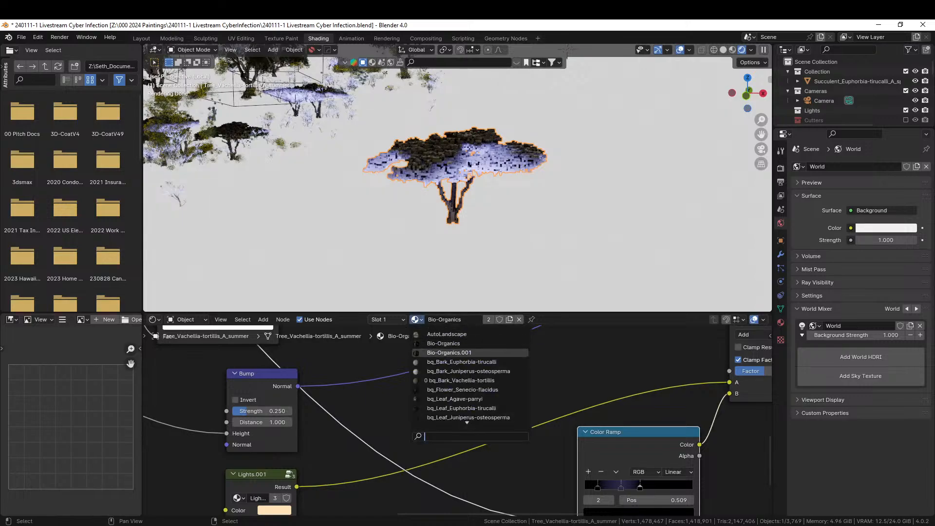
click(458, 353)
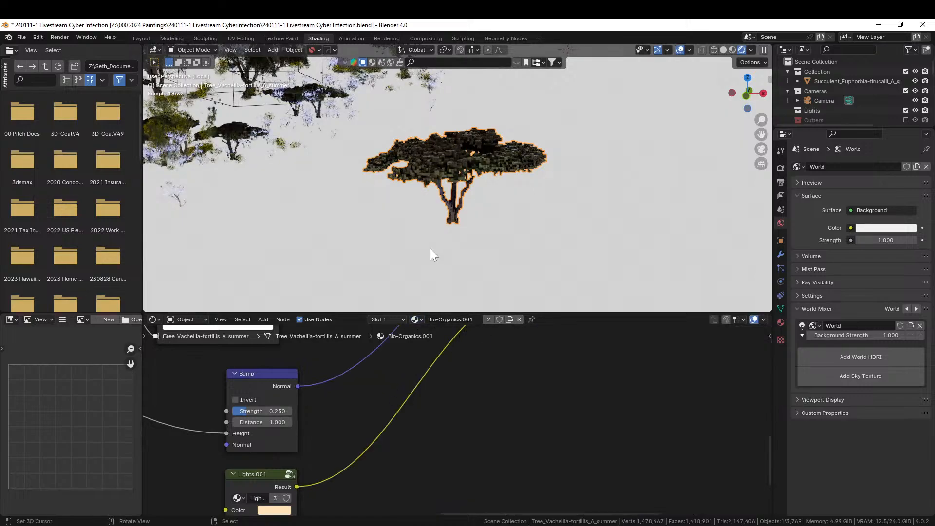
click(416, 319)
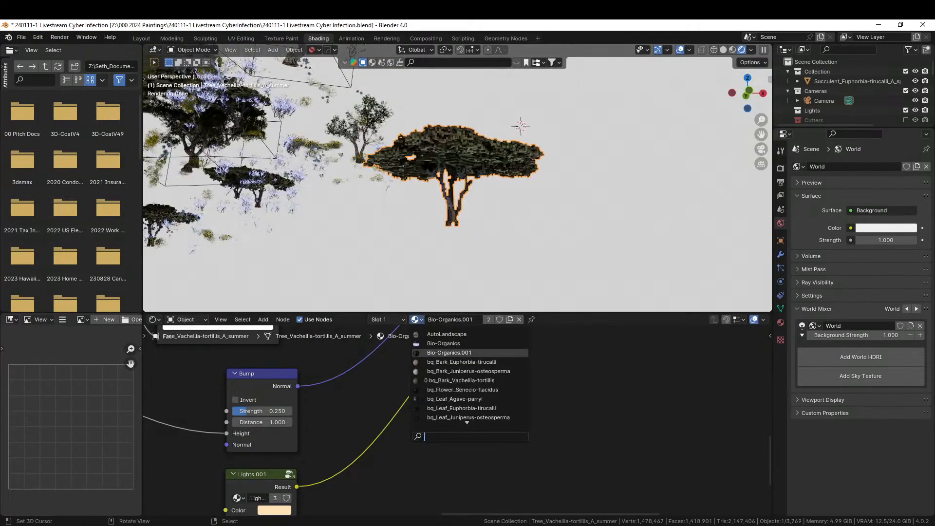
click(457, 343)
Step: Rename the selected tree's Bio-Organics material to Bio-Organics_lights
click(458, 319)
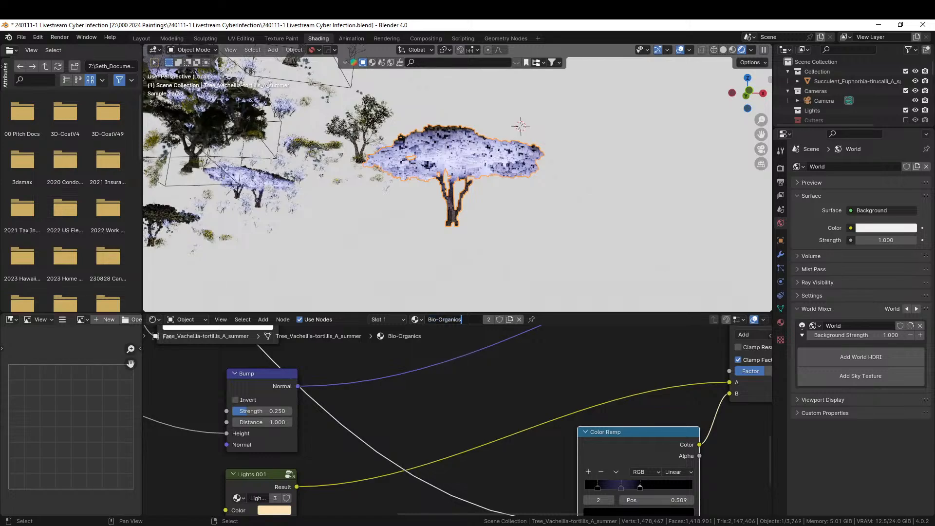
text(_lights)
key(Return)
Step: Examine how the glowing foliage is distributed across the whole landscape from several angles and distances
middle_drag(483, 200, 447, 206)
scroll(549, 209, down, 5)
scroll(560, 244, down, 8)
scroll(565, 231, up, 2)
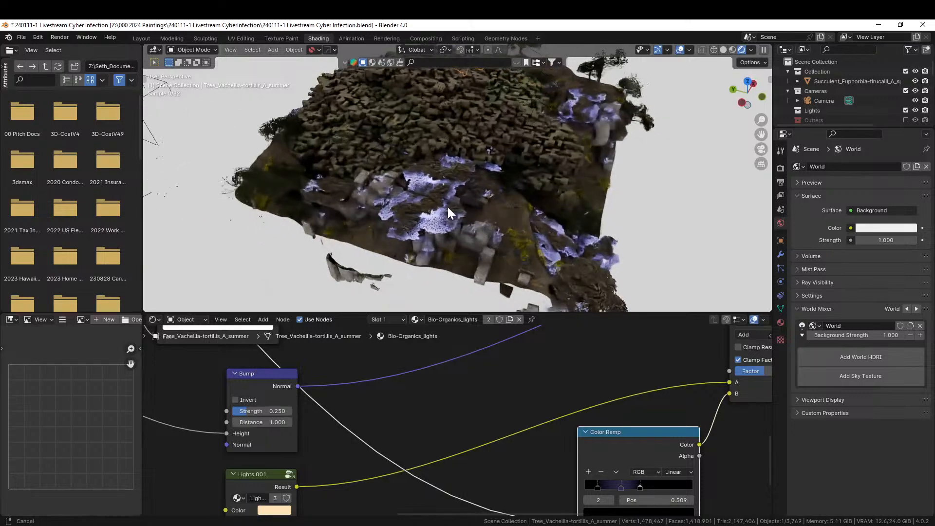
scroll(574, 190, down, 6)
middle_drag(573, 190, 500, 171)
scroll(572, 169, up, 2)
shift+middle_drag(572, 169, 480, 218)
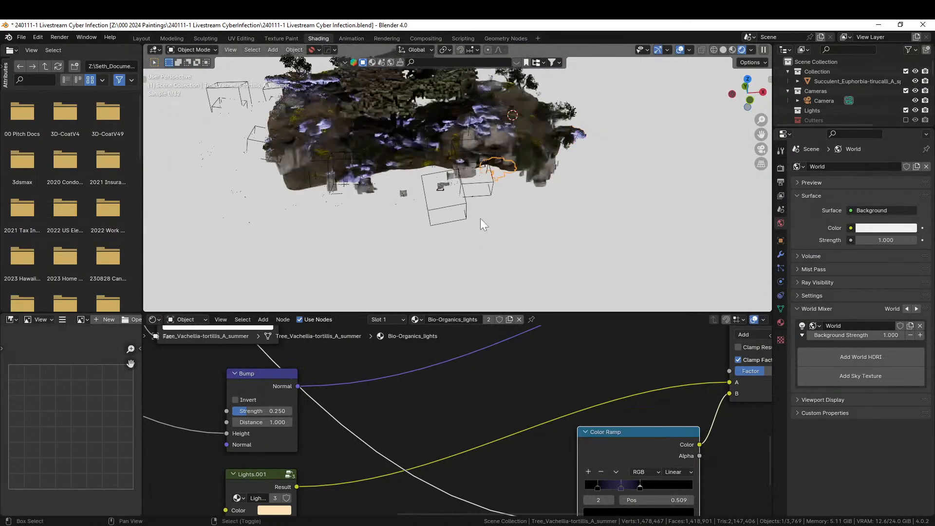
scroll(569, 190, up, 3)
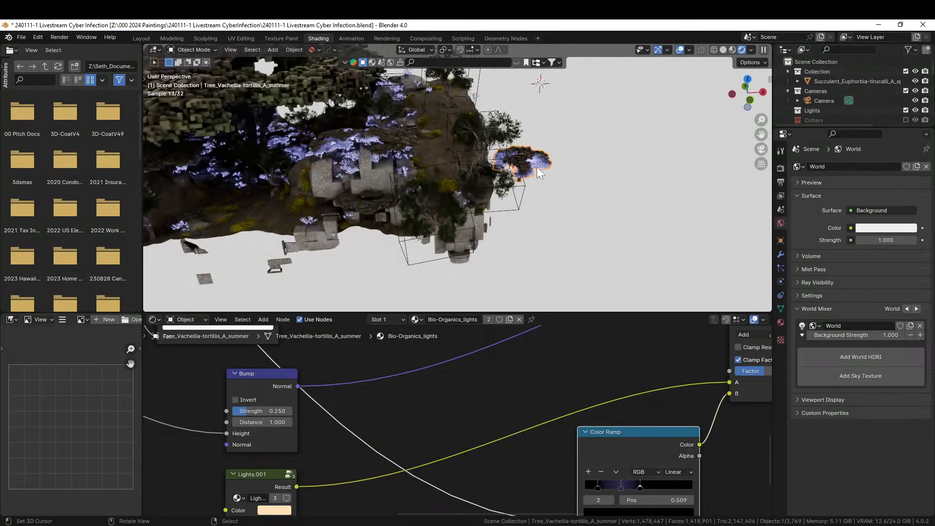
scroll(536, 165, down, 2)
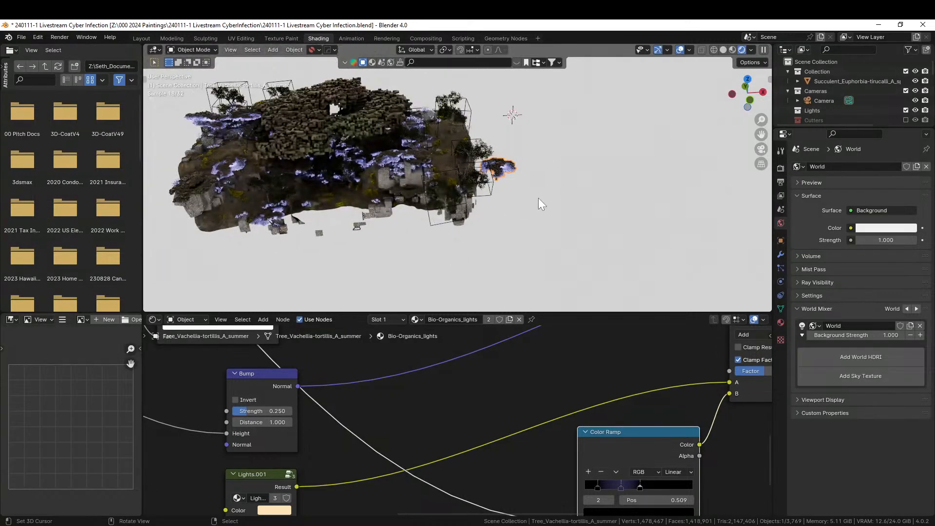
Step: Cut the Color Ramp's link to the Add node and dissolve that node, keeping Lights.001 connected to the emission Color
middle_drag(535, 409, 487, 387)
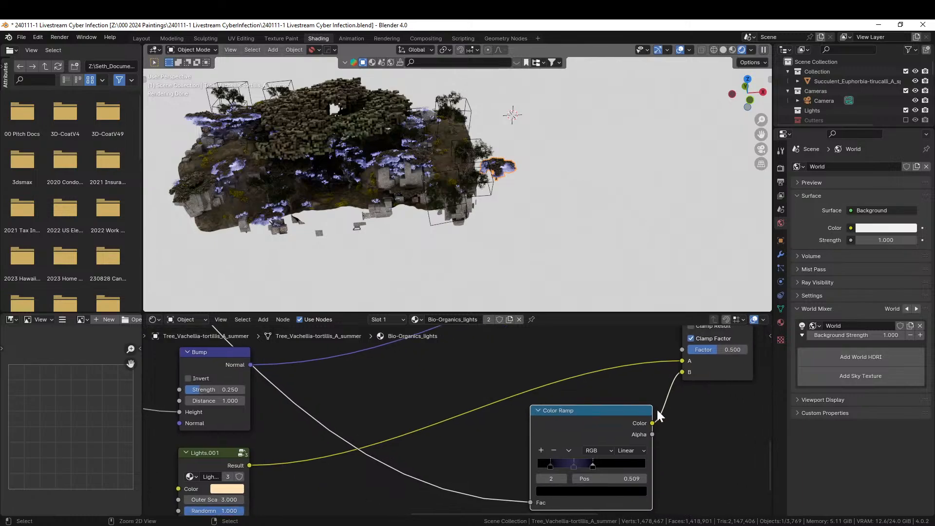
ctrl+right_drag(655, 382, 737, 451)
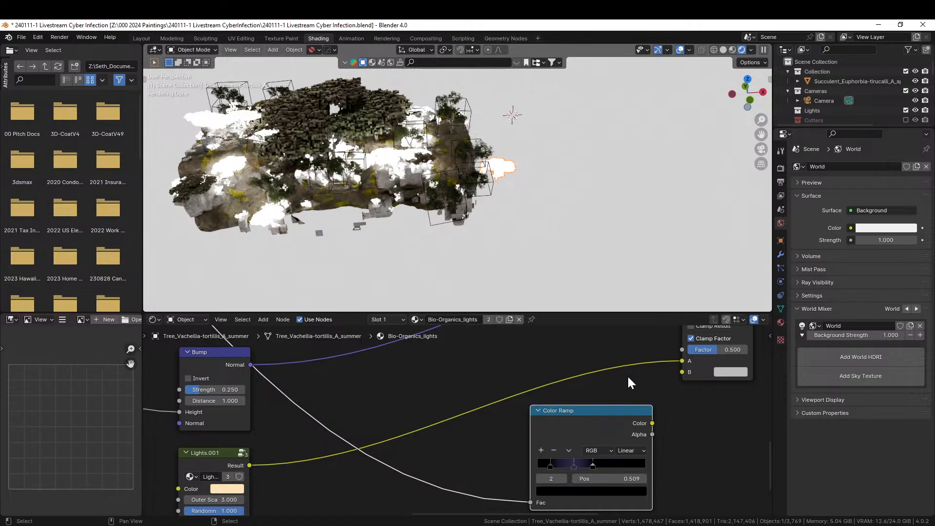
middle_drag(670, 378, 604, 457)
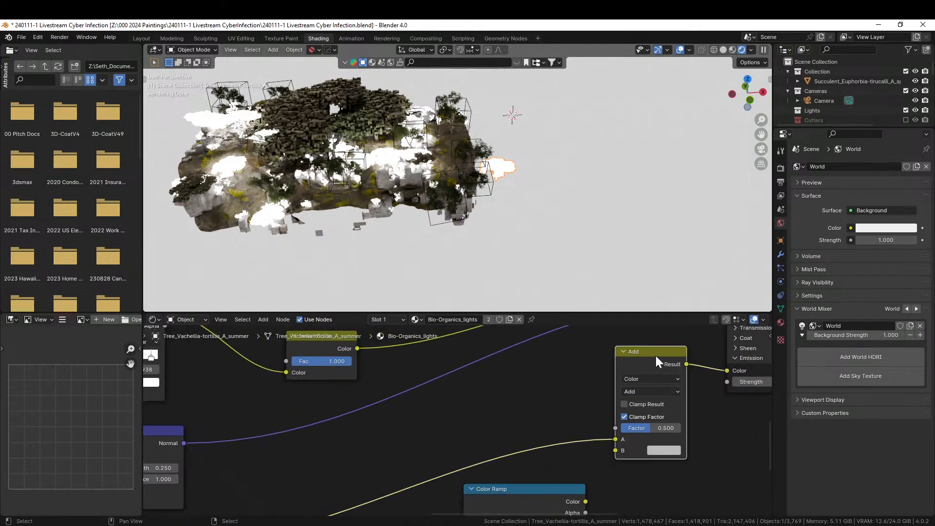
key(ctrl+x)
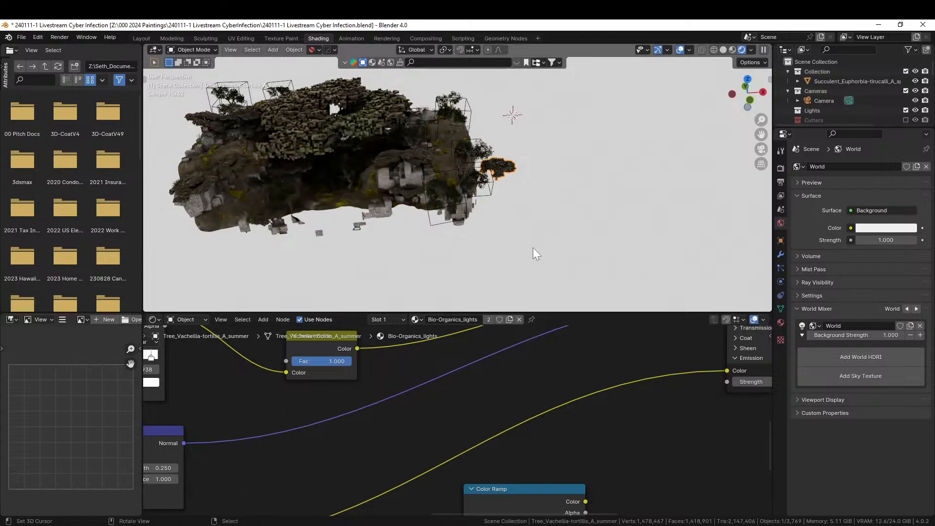
Step: Assign the Bio-Organics_lights material to the large Vachellia tree on top of the landscape
scroll(536, 247, up, 2)
mouse_move(537, 247)
middle_down()
mouse_move(536, 224)
mouse_move(535, 239)
middle_up()
scroll(430, 218, down, 1)
click(294, 118)
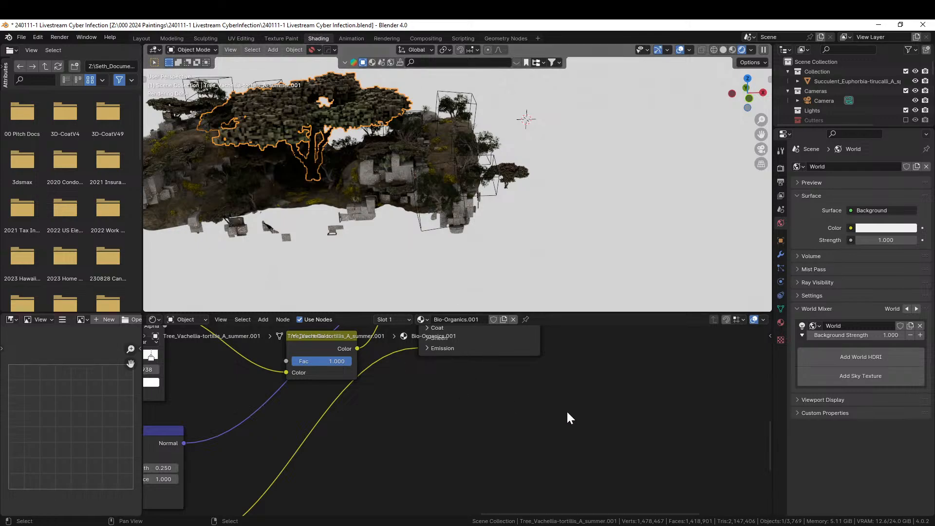
middle_drag(447, 406, 543, 474)
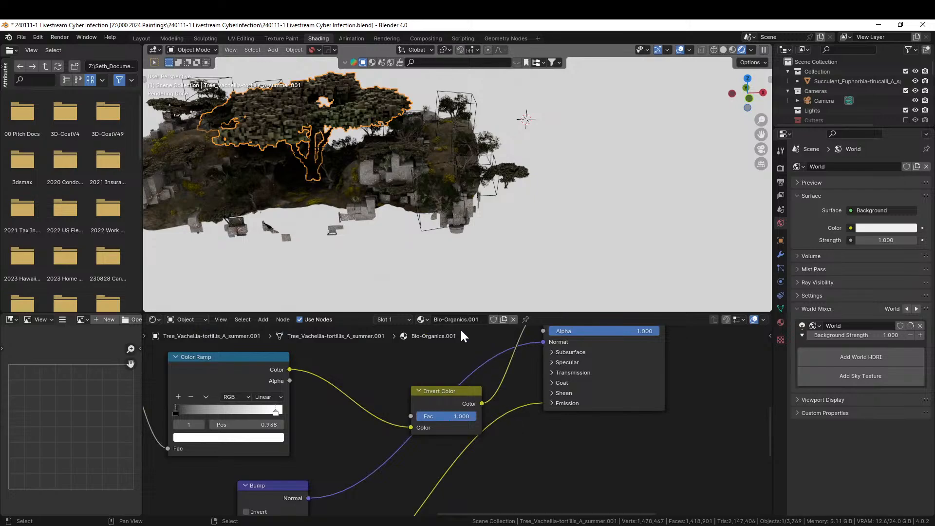
click(421, 320)
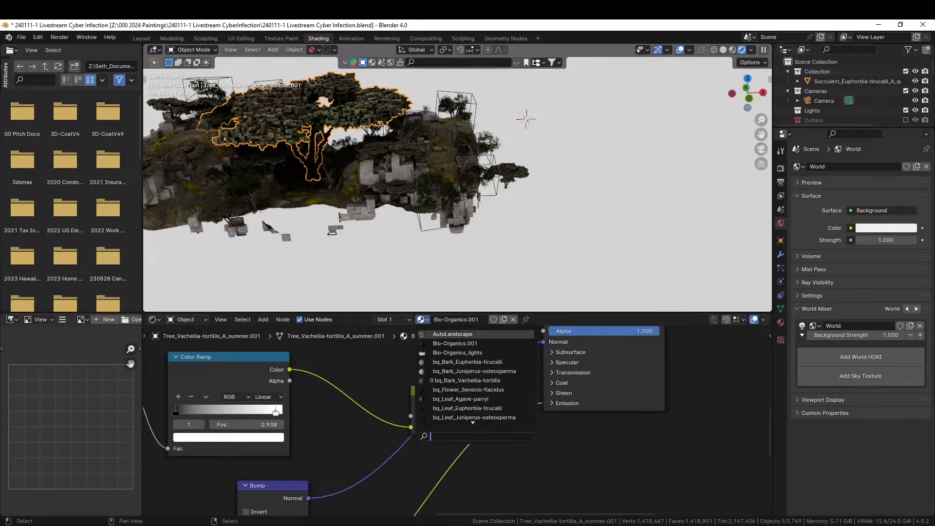
click(476, 353)
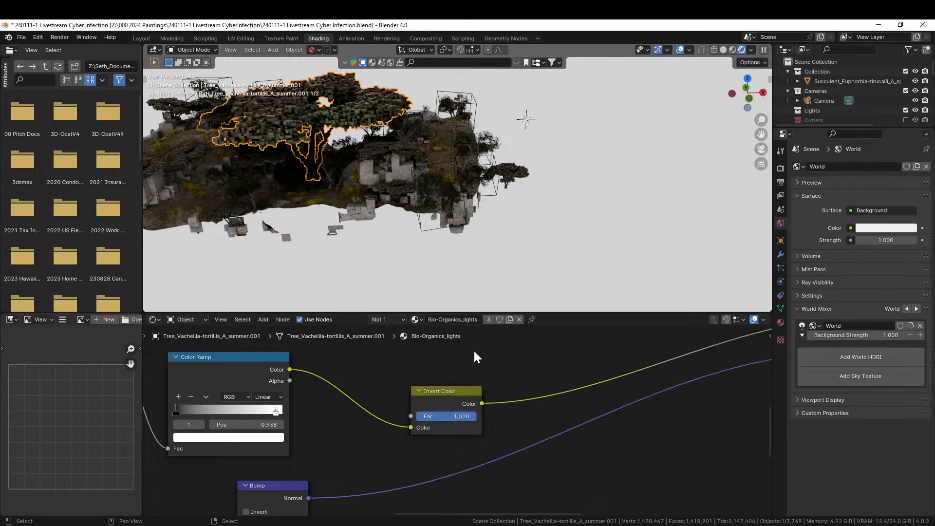
Step: Delete the unconnected emission Color Ramp beside Lights.001 from the Bio-Organics_lights material
middle_drag(485, 440, 411, 454)
scroll(476, 440, down, 2)
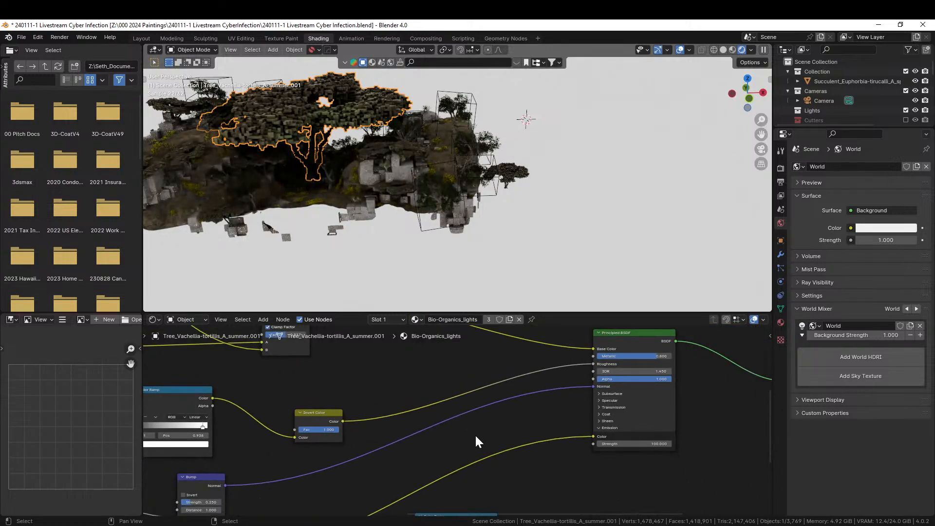
middle_drag(488, 365, 483, 333)
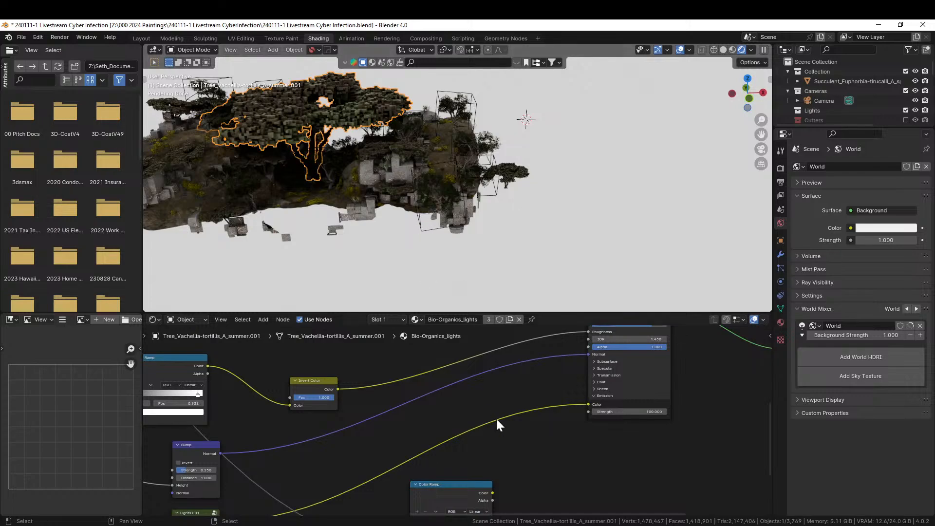
middle_drag(496, 420, 522, 336)
click(492, 404)
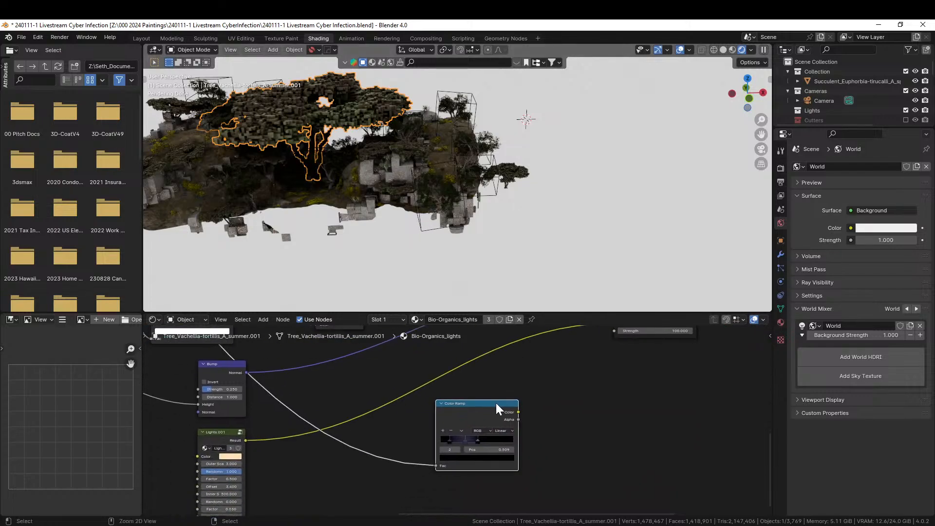
key(x)
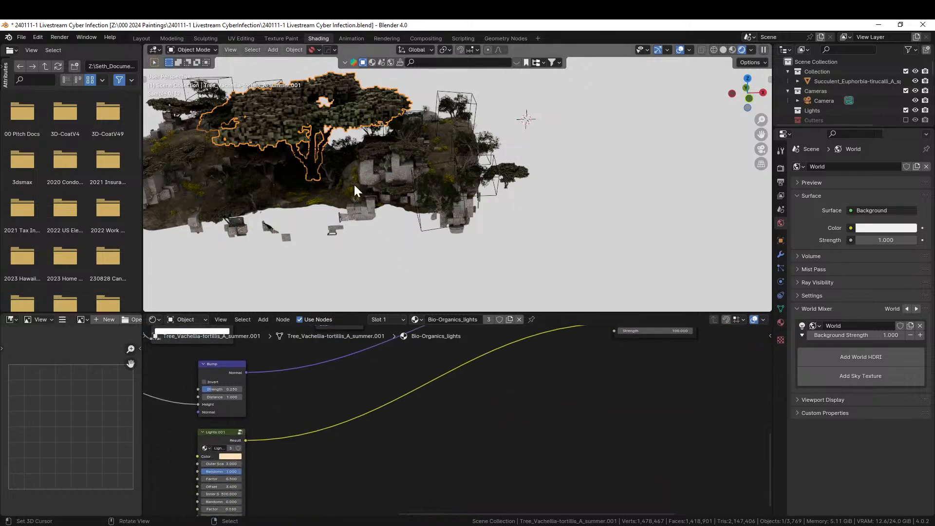
Step: Assign the Bio-Organics.001 material to the small Vachellia tree beside the landscape
click(511, 172)
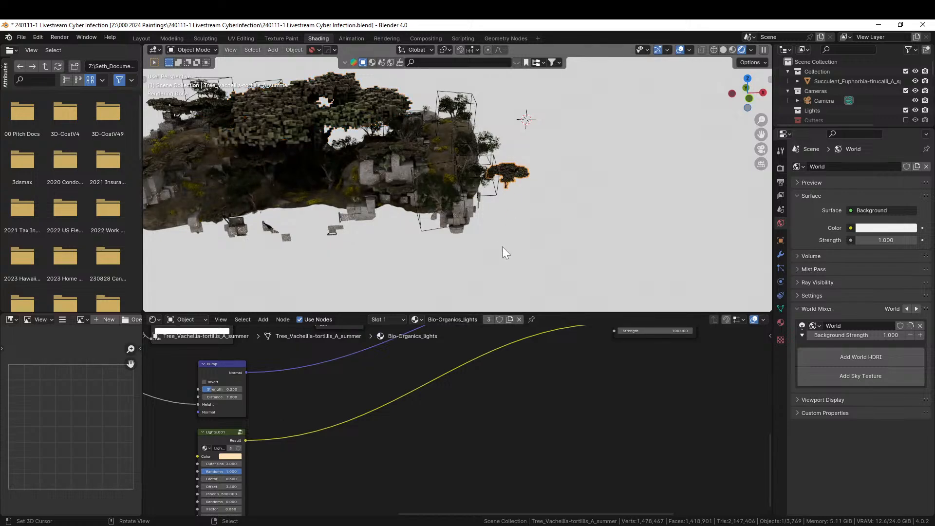
click(418, 319)
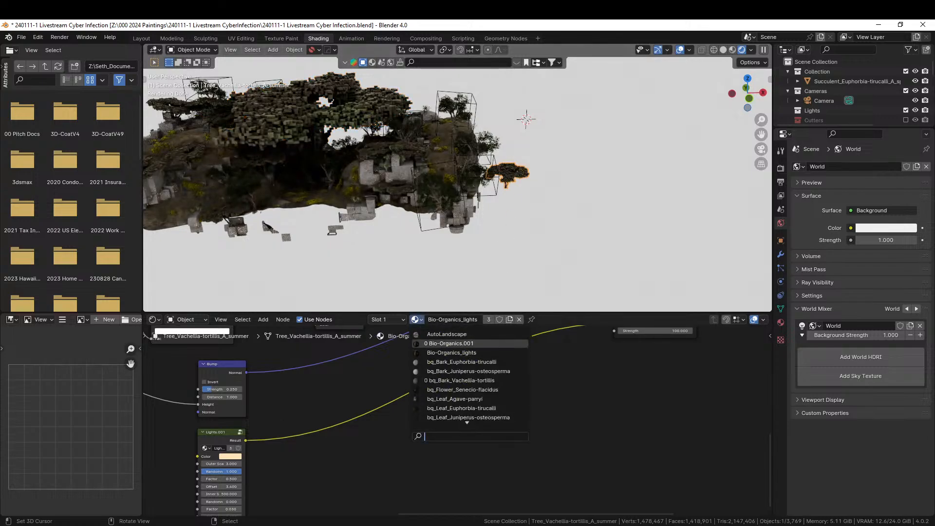
click(451, 343)
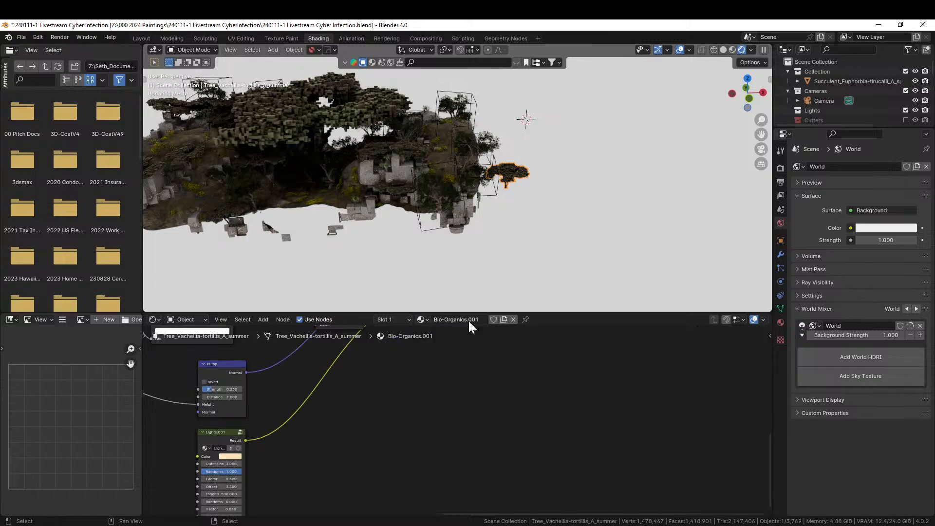
Step: Remove the numeric suffix from the small tree's Bio-Organics.001 material name and select the large Vachellia tree
double_click(471, 321)
drag(471, 321, 467, 320)
key(BackSpace)
key(BackSpace)
key(Return)
click(247, 112)
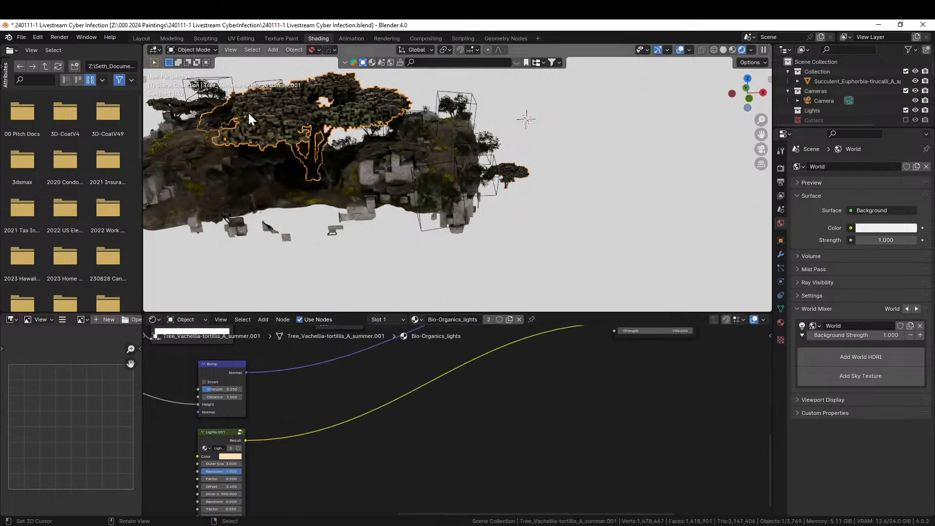
Step: Make the large tree's Bio-Organics_lights material a single-user copy
click(489, 319)
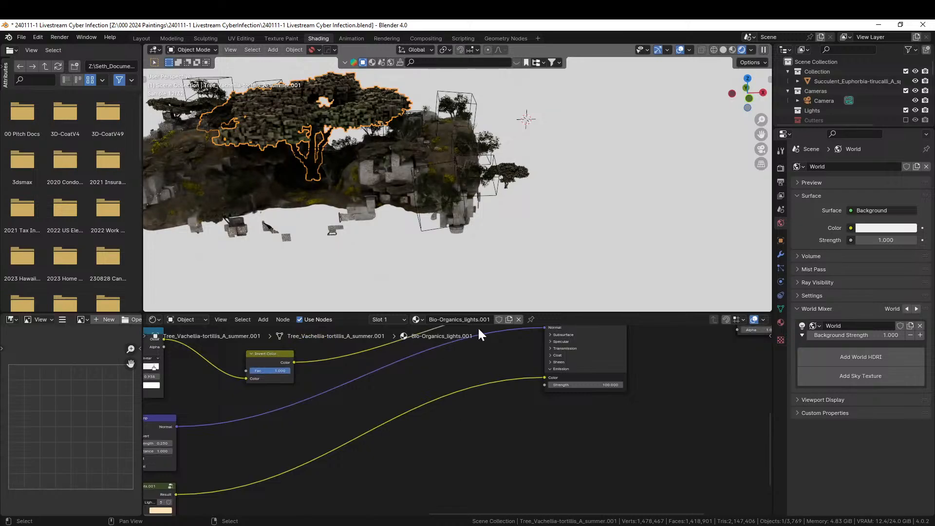
scroll(479, 333, up, 1)
double_click(484, 319)
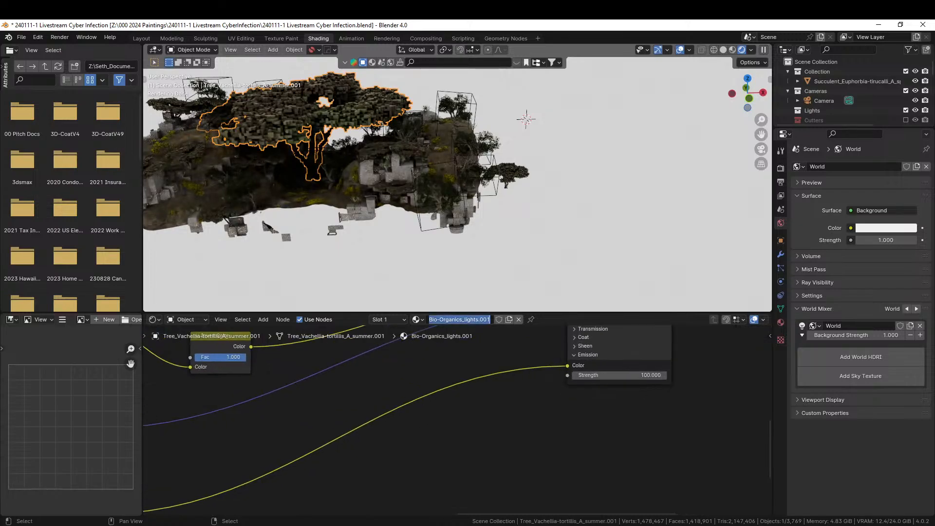
click(476, 451)
scroll(484, 444, down, 3)
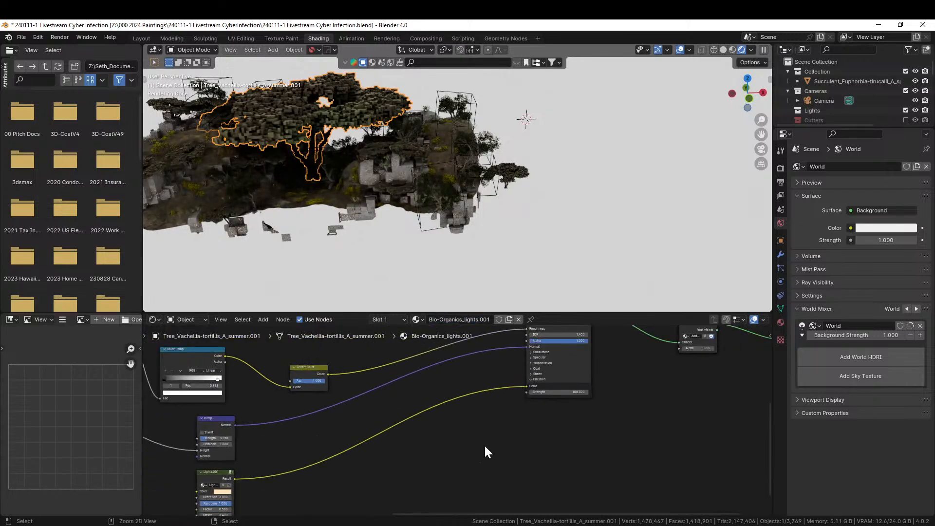
Step: Paste the Color Ramp into the copied material and combine it with the Lights.001 result through a Mix node feeding the emission color
key(ctrl+v)
drag(486, 420, 423, 452)
key(shift+a)
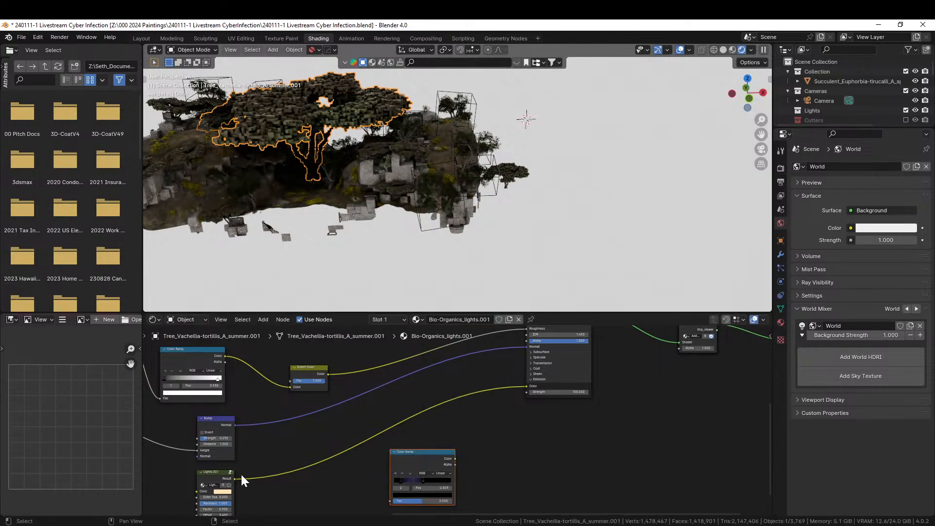
drag(235, 478, 308, 469)
shift+click(422, 455)
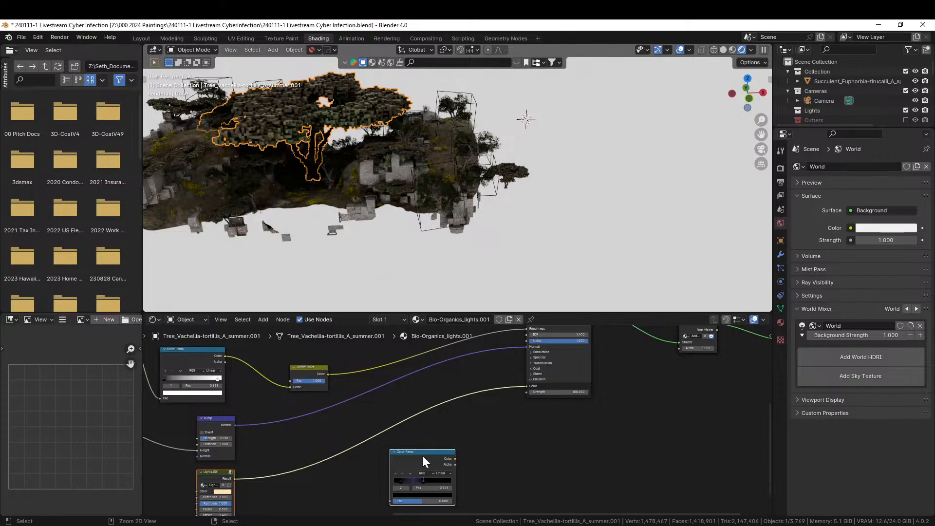
key(ctrl+0)
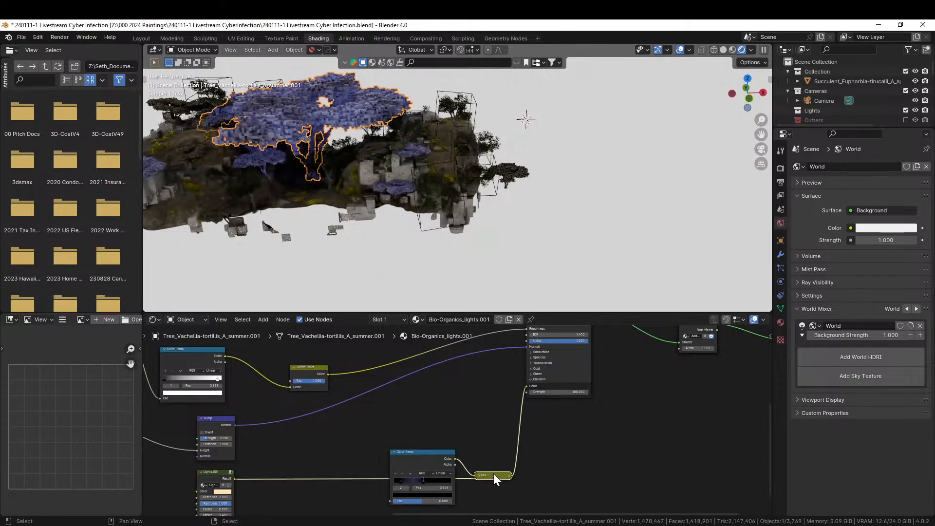
drag(493, 473, 483, 404)
click(474, 407)
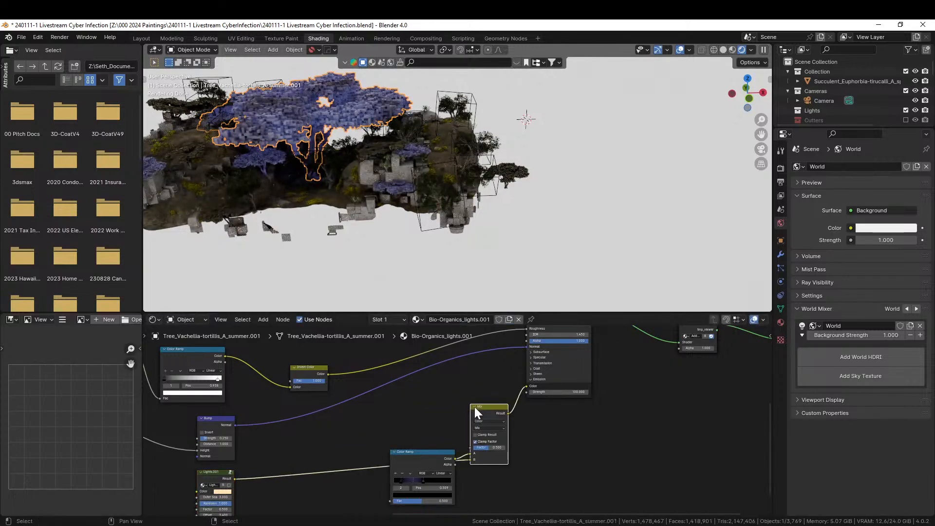
Step: Set the Mix node's blending mode to Add with a factor of 1.000 and move the Color Ramp clear of it
scroll(474, 407, up, 4)
click(521, 436)
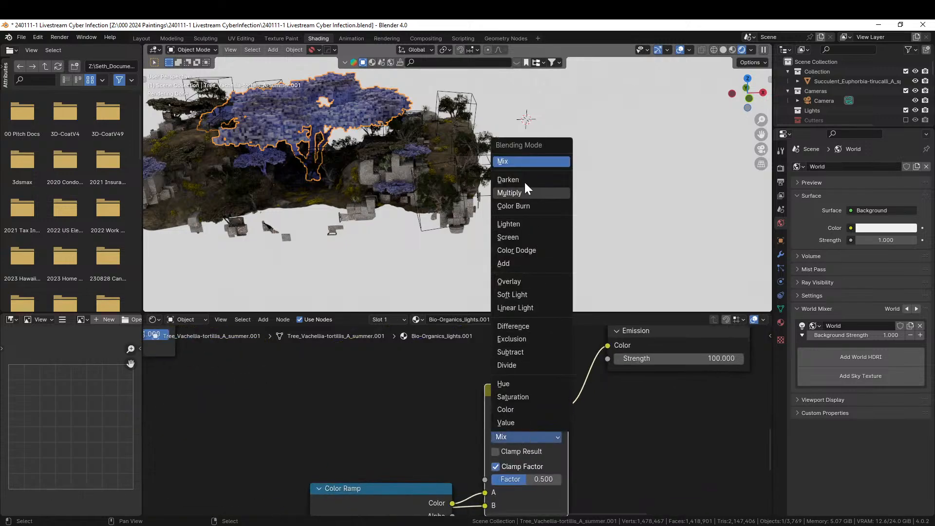
click(511, 262)
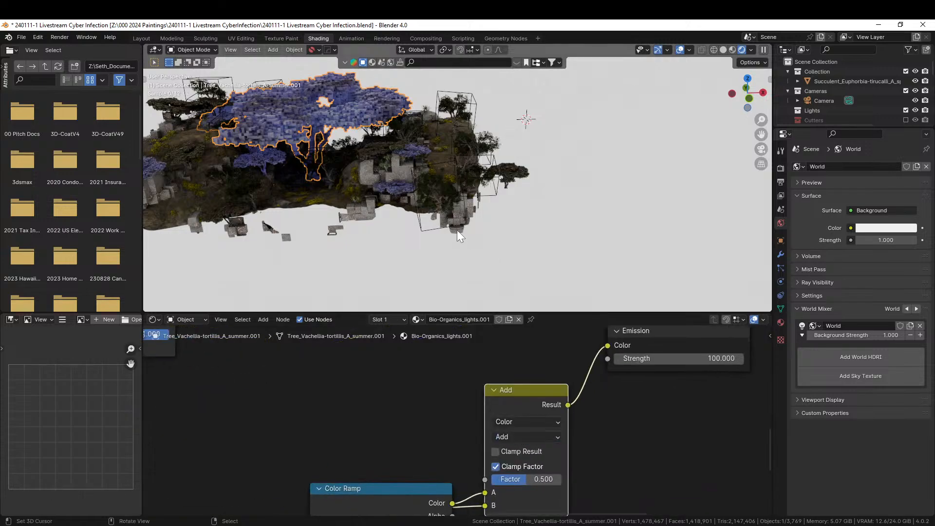
drag(404, 490, 323, 404)
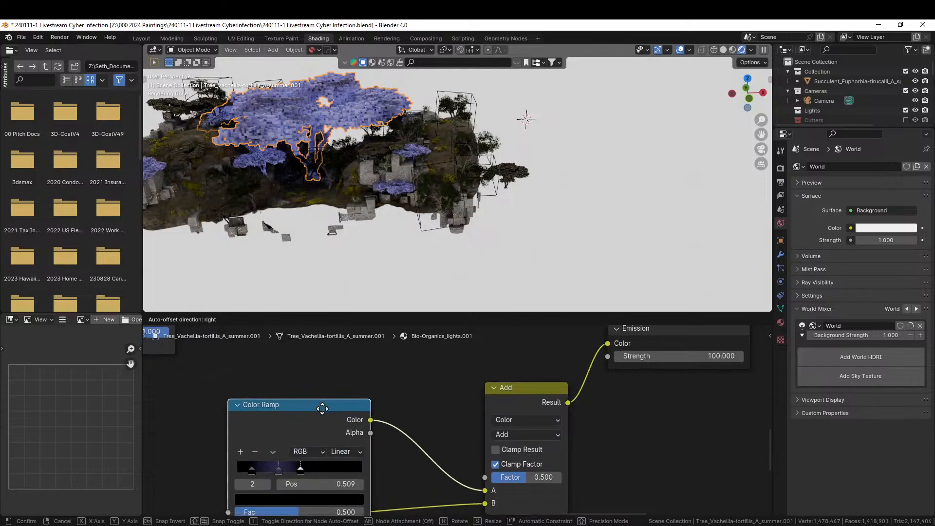
middle_drag(393, 394, 392, 345)
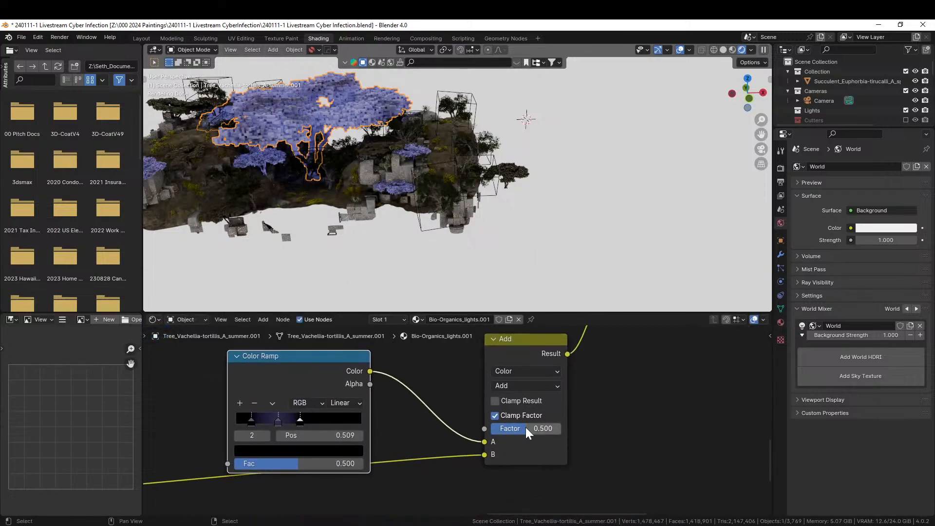
drag(525, 428, 560, 428)
scroll(436, 404, up, 1)
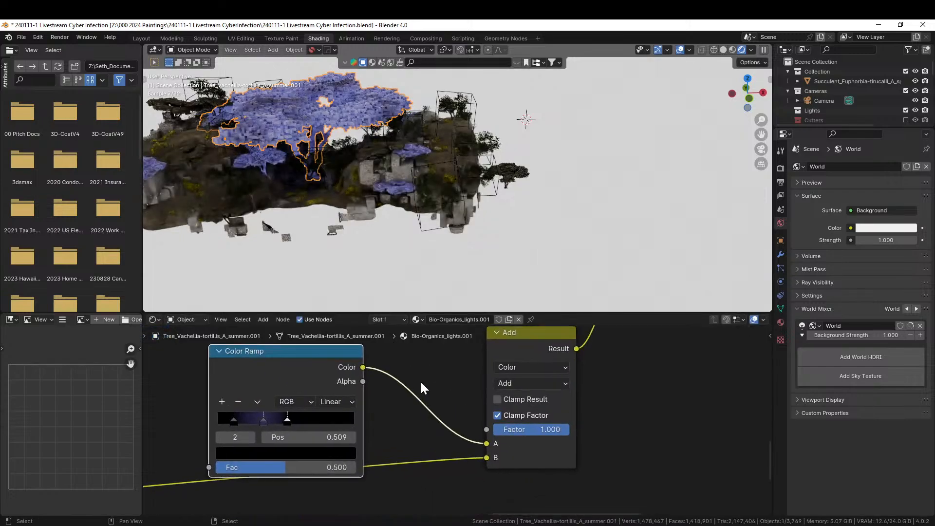
middle_drag(447, 373, 414, 492)
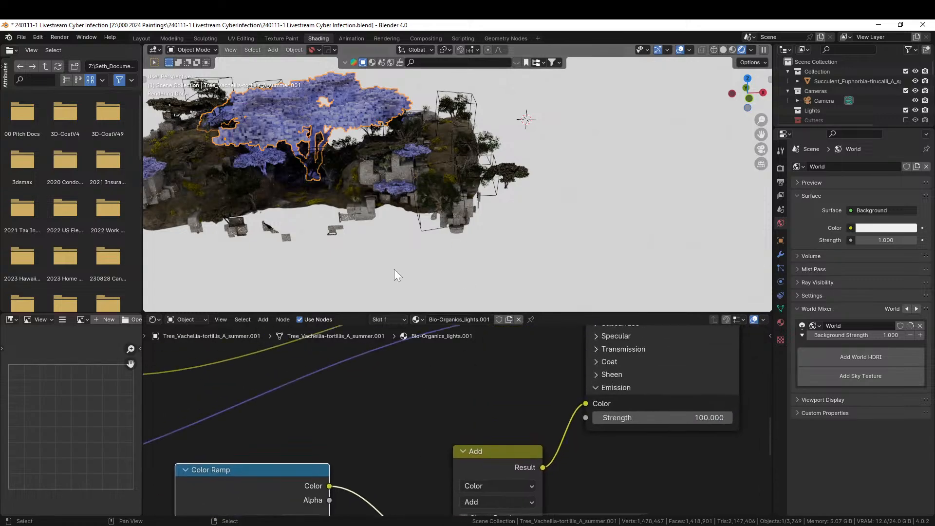
Step: Inspect the emissive trees across the landscape and the small Vachellia tree's Bio-Organics material
middle_drag(396, 206, 415, 237)
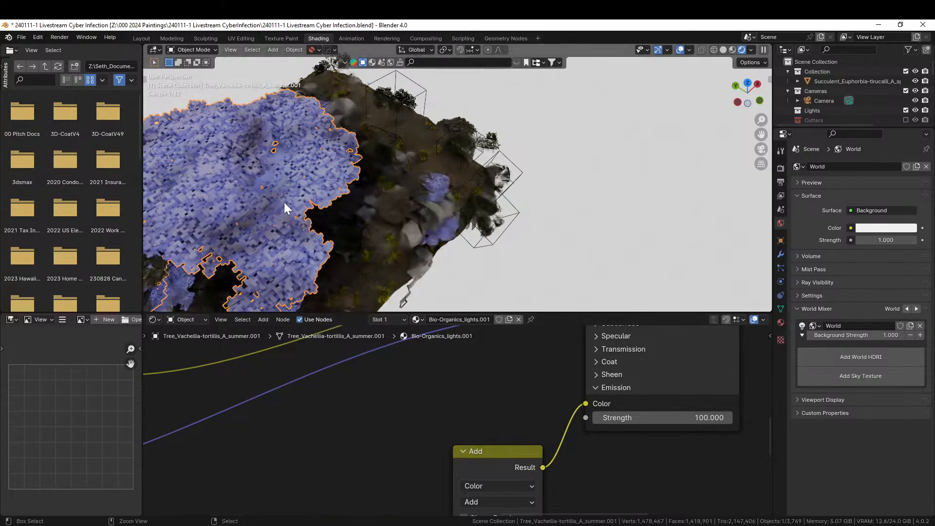
click(273, 191)
scroll(292, 186, down, 3)
middle_drag(344, 192, 320, 158)
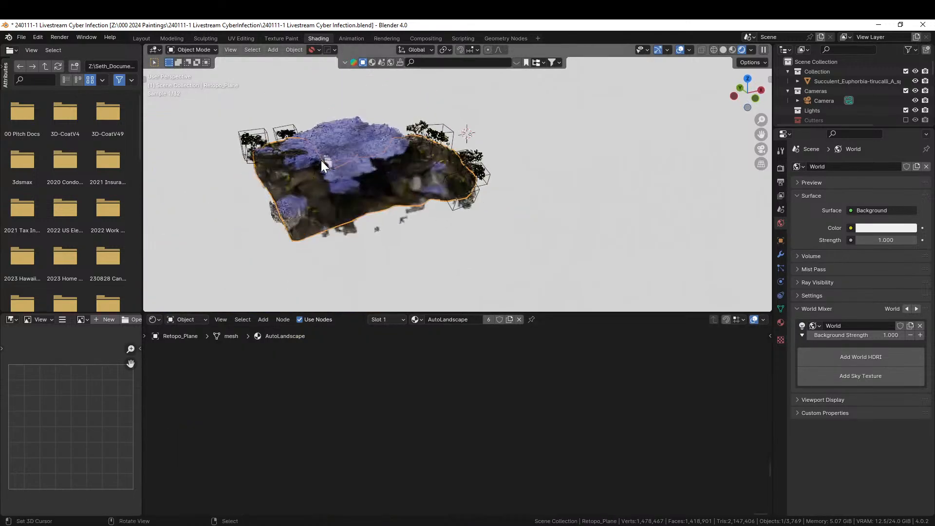
scroll(380, 215, up, 2)
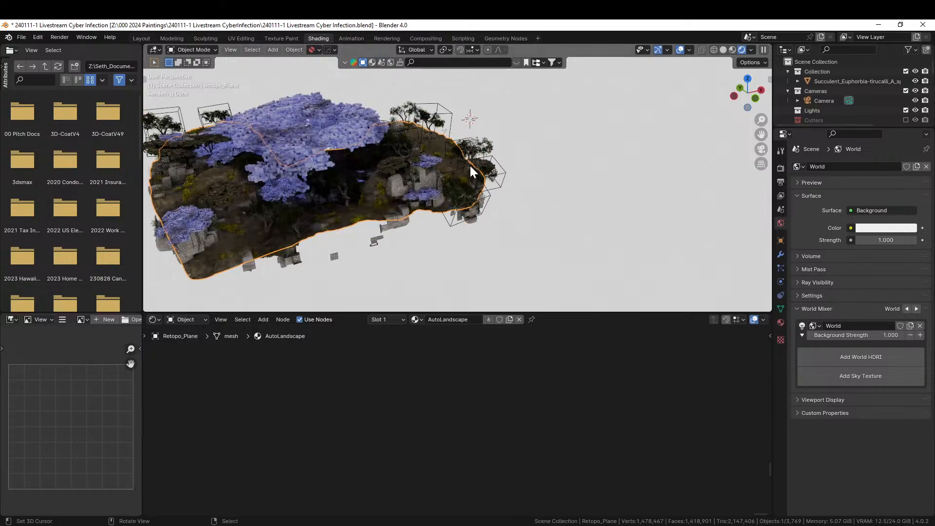
click(488, 175)
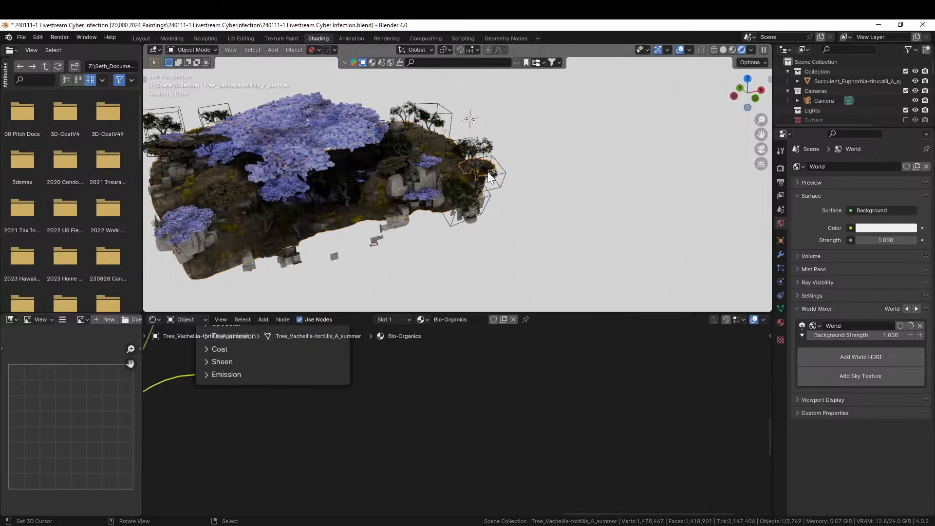
middle_drag(495, 263, 509, 321)
middle_drag(509, 247, 495, 232)
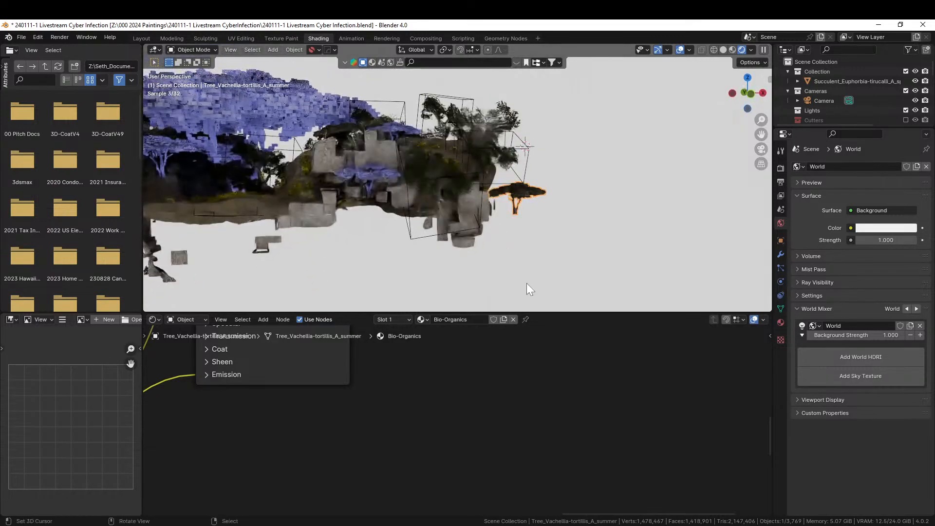
middle_drag(469, 344, 455, 500)
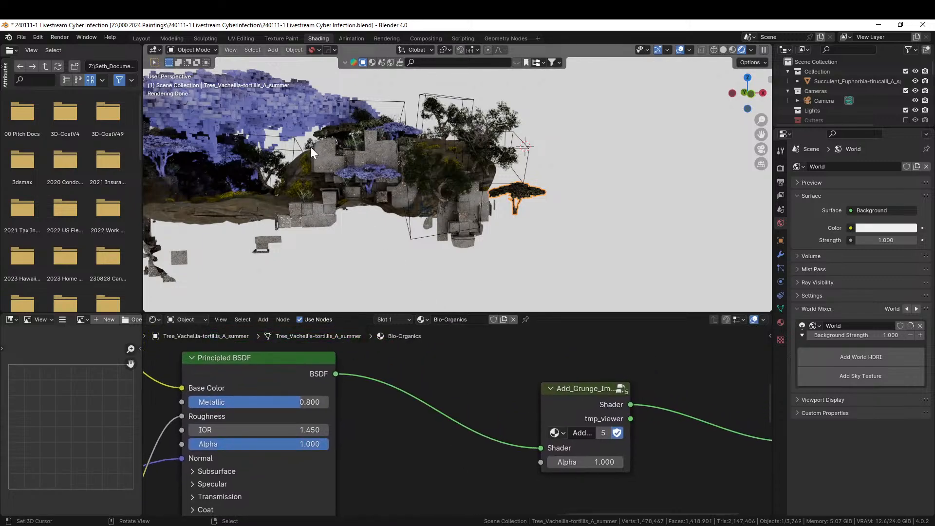
Step: Delete the large Vachellia tree on top of the landscape
click(252, 100)
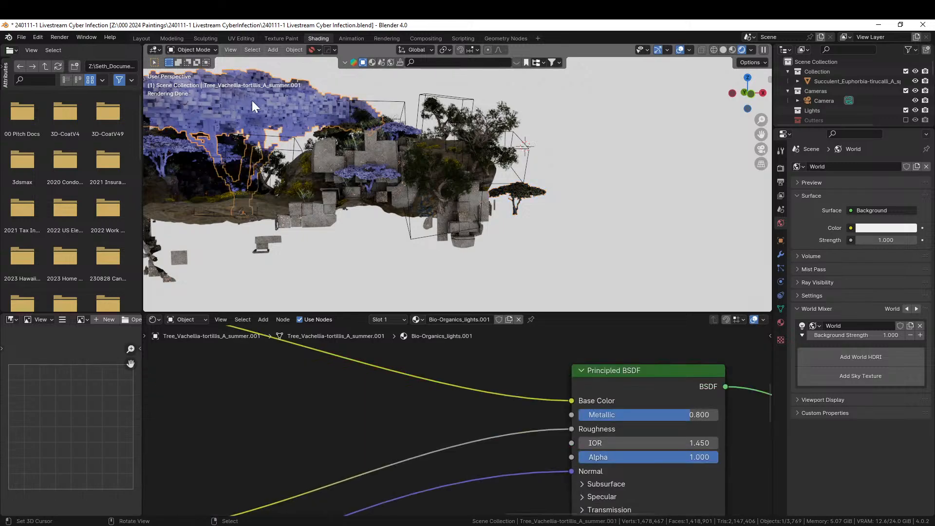
key(x)
click(253, 100)
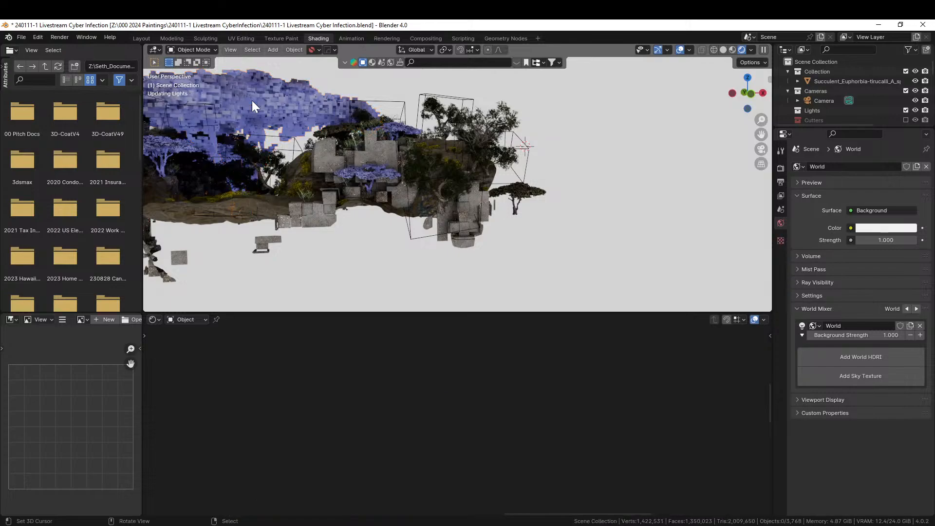
Step: Try to delete the small Vachellia tree beside the landscape
middle_drag(527, 194, 506, 112)
click(514, 100)
scroll(510, 202, down, 2)
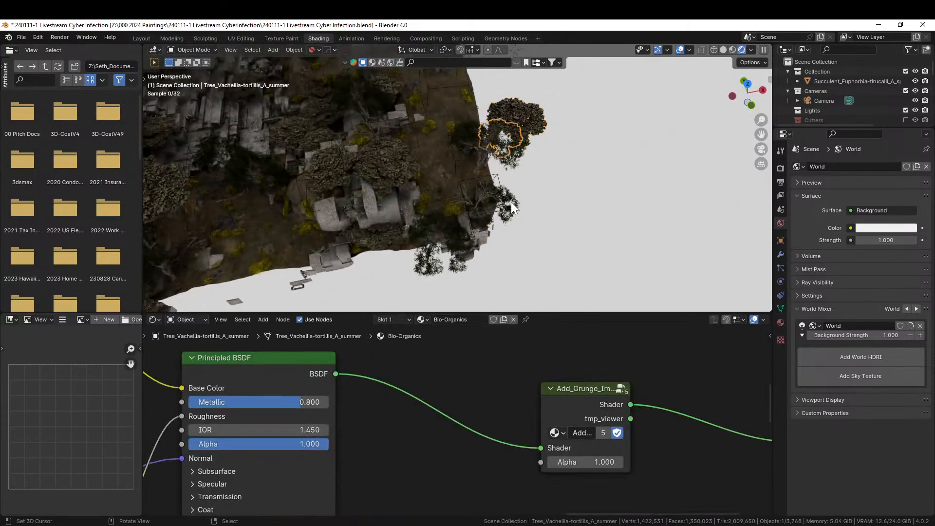
key(x)
click(510, 202)
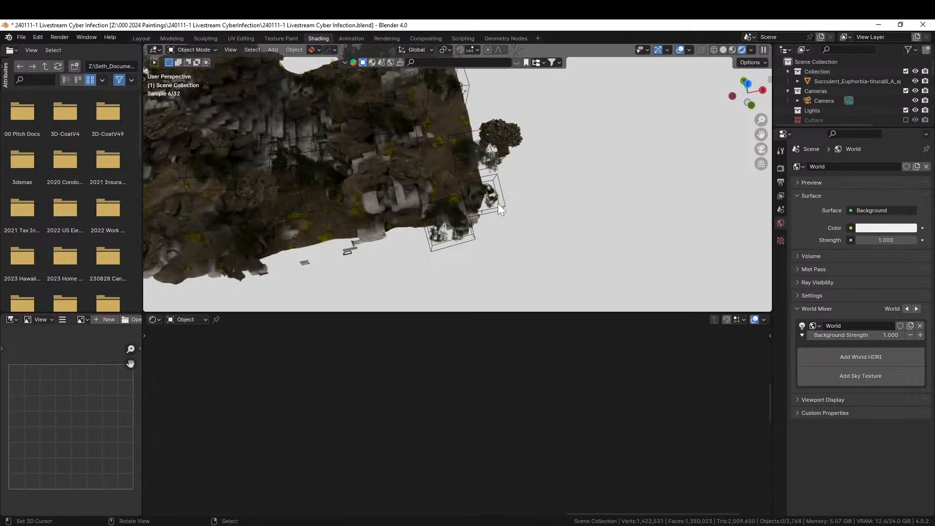
Step: Roll back through the undo history to the state with both Vachellia trees beside the landscape using the Bio-Organics material
click(38, 37)
mouse_move(69, 69)
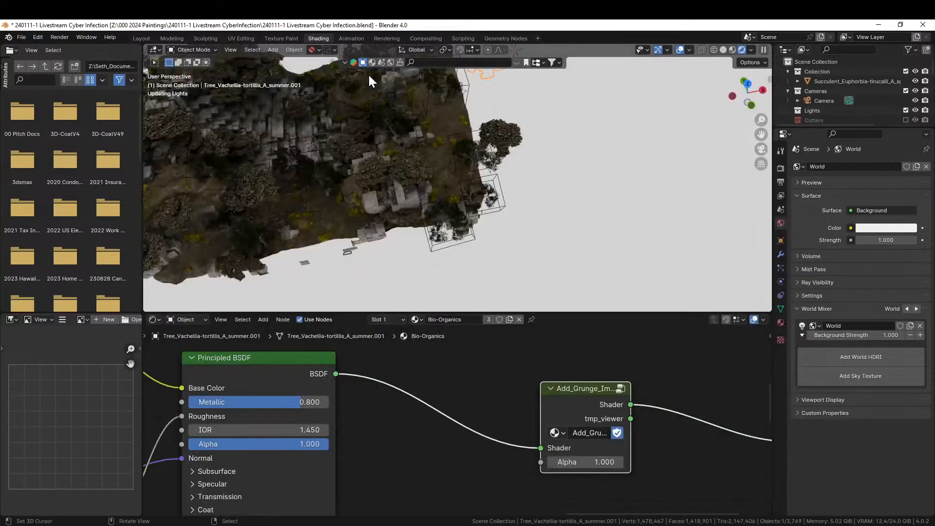
middle_drag(642, 241, 583, 207)
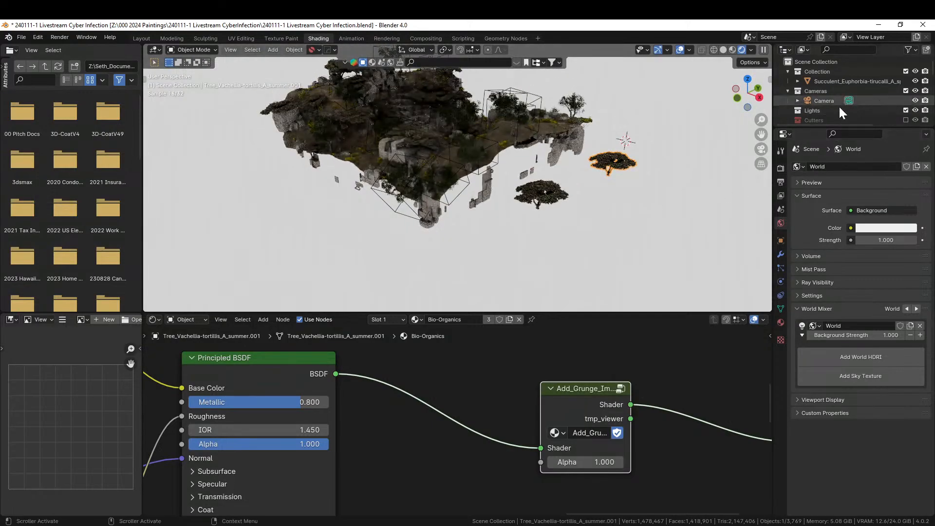
Step: Locate the selected Vachellia tree in the Outliner, widen the Outliner, and select each of the two trees to match its name
key(KP_Decimal)
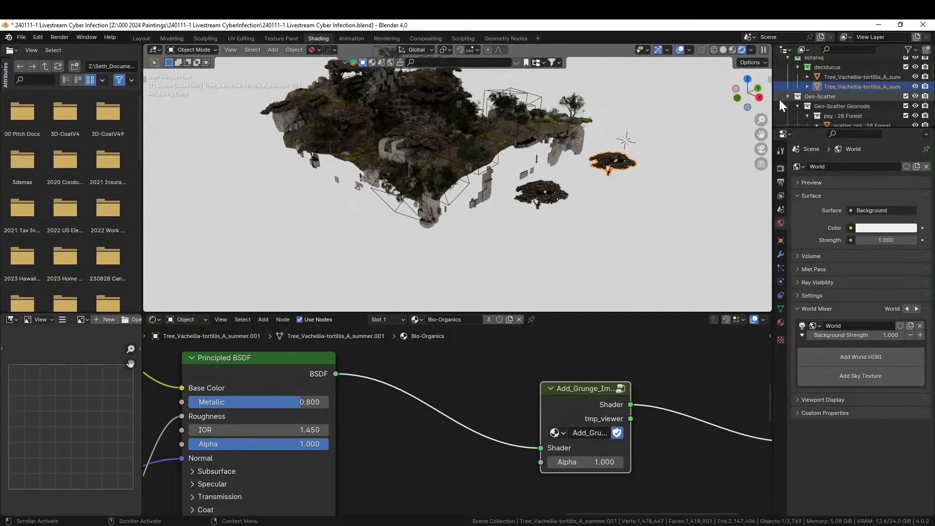
drag(774, 99, 690, 103)
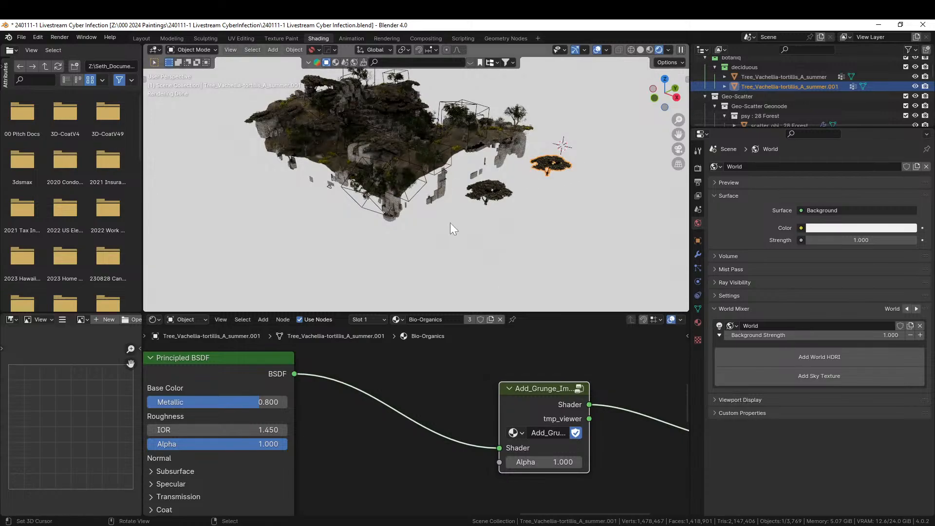
middle_drag(506, 225, 519, 247)
click(498, 181)
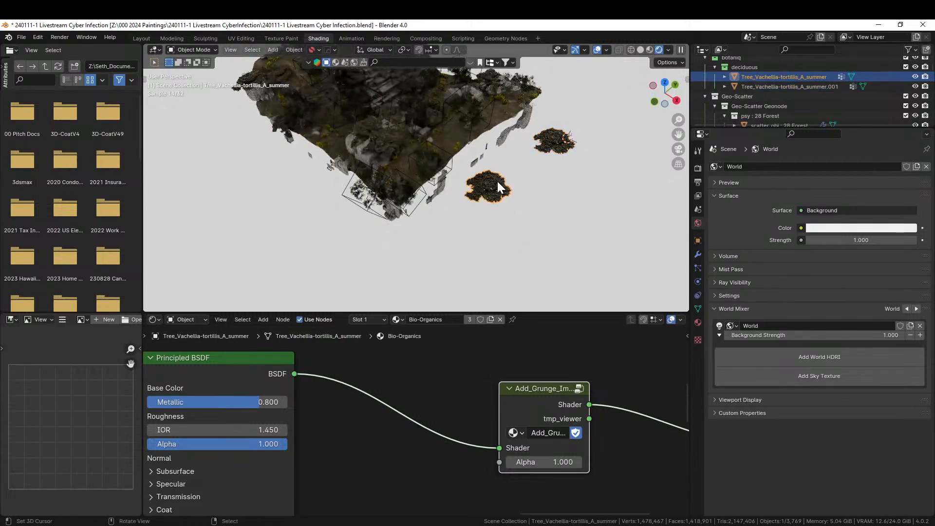
click(561, 145)
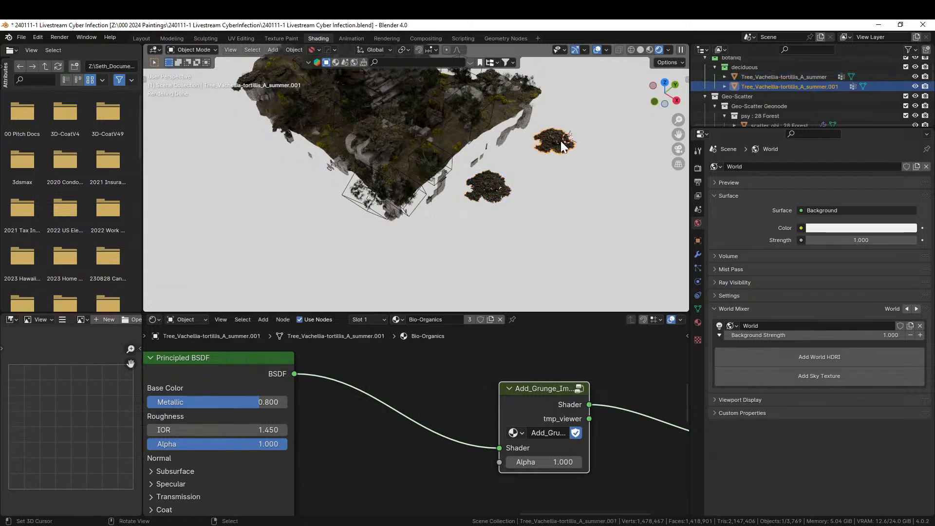
Step: Switch the 3D viewport to Solid shading and frame the landscape with both separate trees
scroll(560, 143, down, 3)
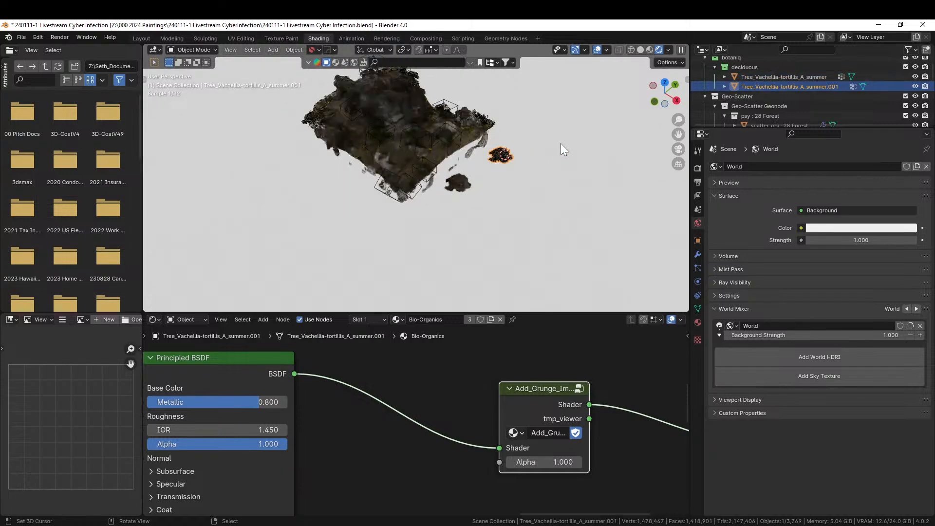
click(639, 52)
scroll(510, 153, up, 2)
mouse_move(510, 151)
middle_down()
mouse_move(530, 129)
mouse_move(509, 222)
middle_up()
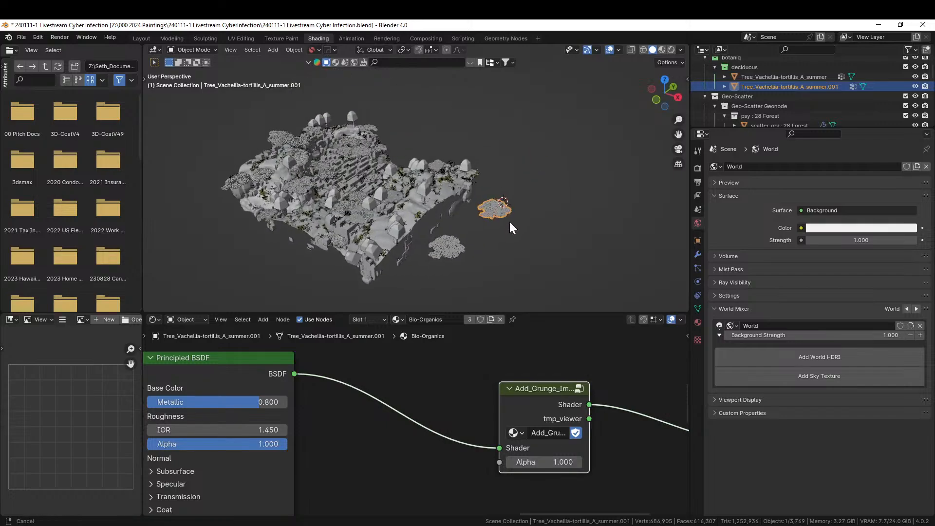
Step: Try deleting the Tree_Vachellia-tortillis_A_summer.001 object and undo the deletion
key(x)
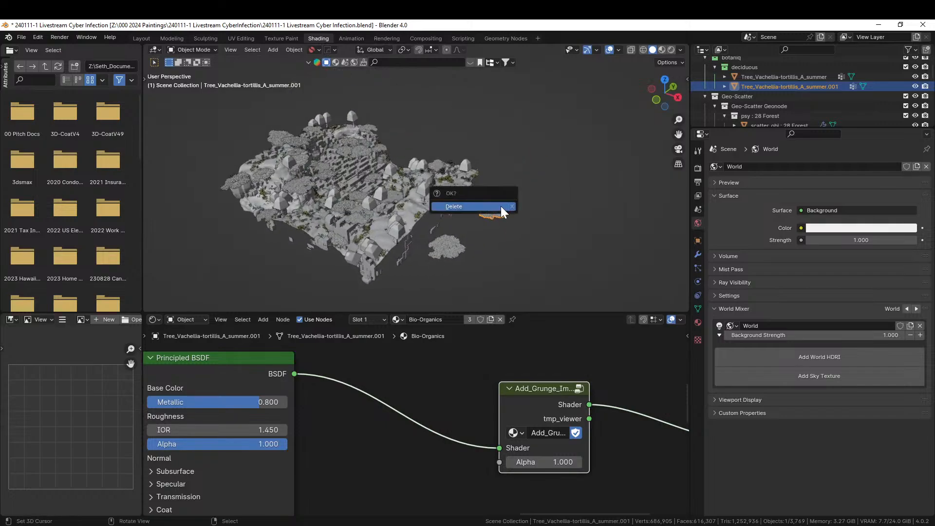
click(501, 206)
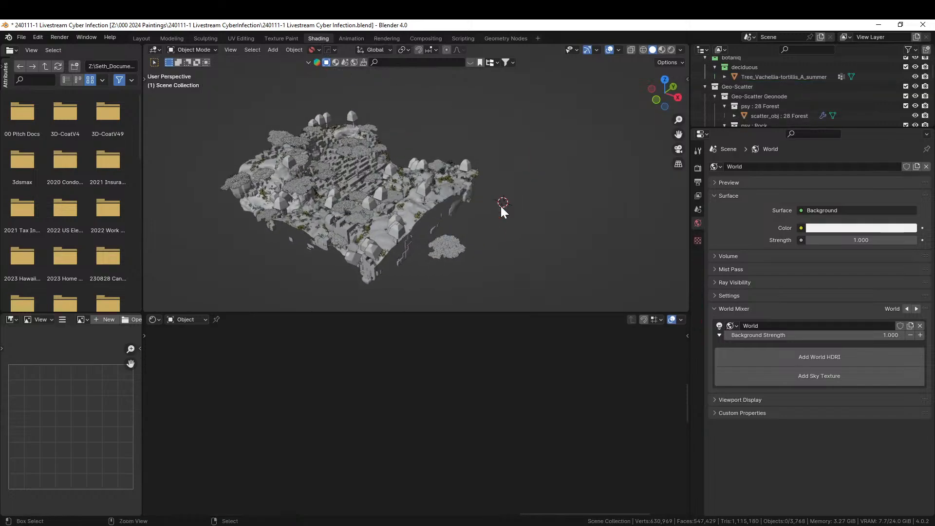
key(ctrl+z)
Step: Make the Bio-Organics material on Tree_Vachellia-tortillis_A_summer.001 a single-user copy and select each tree to compare their materials
scroll(431, 200, up, 2)
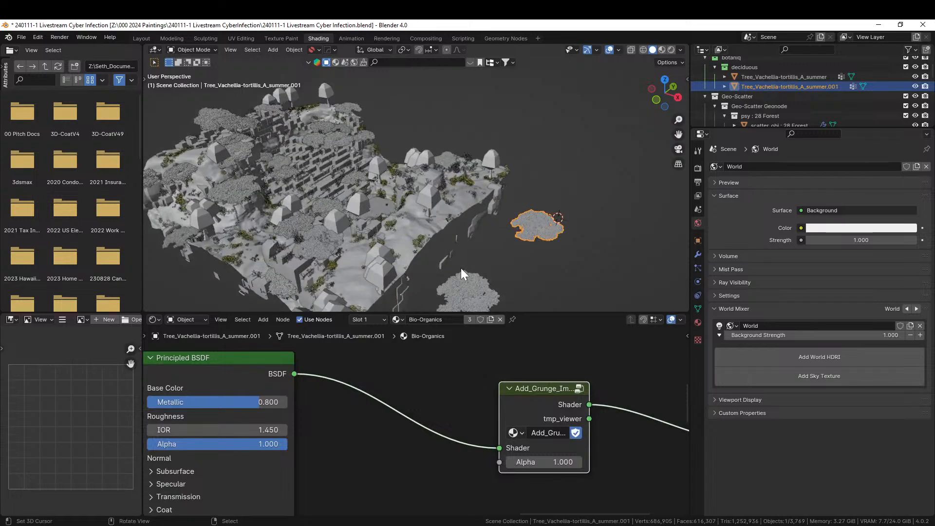
click(476, 280)
click(546, 229)
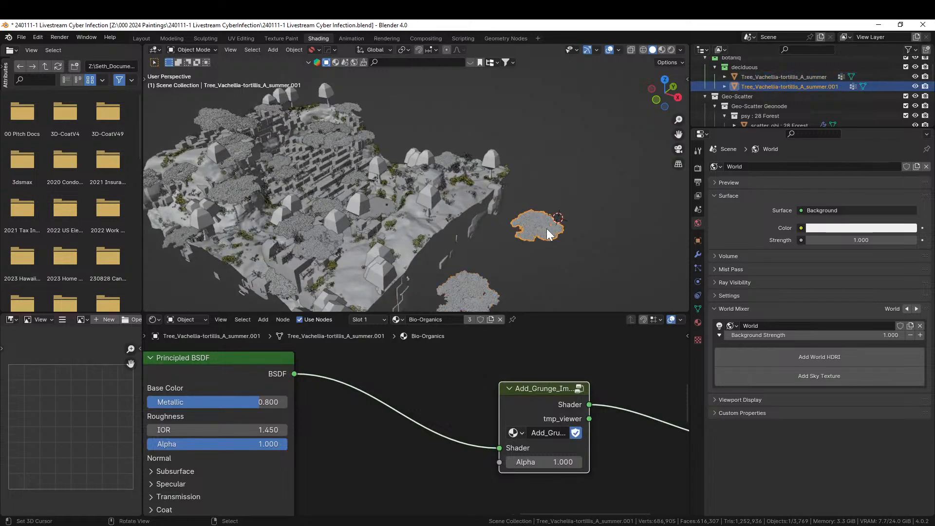
click(468, 319)
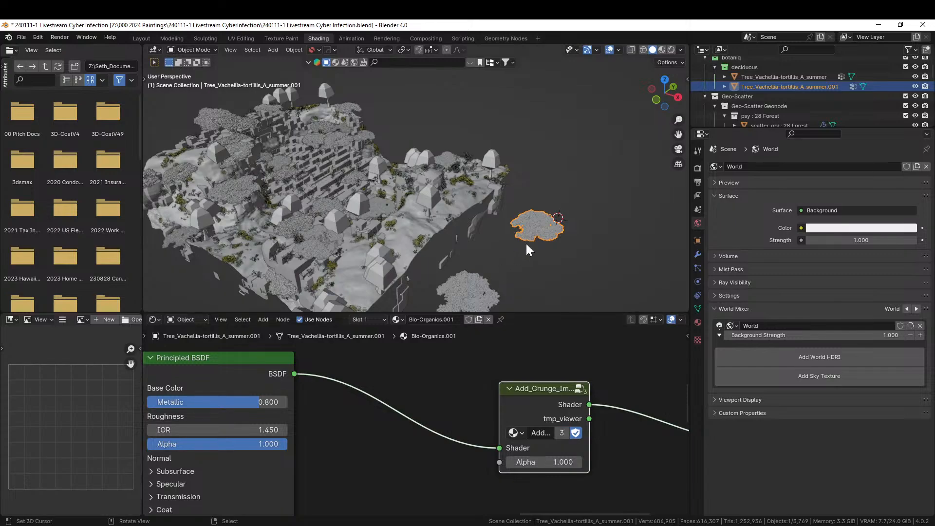
click(459, 293)
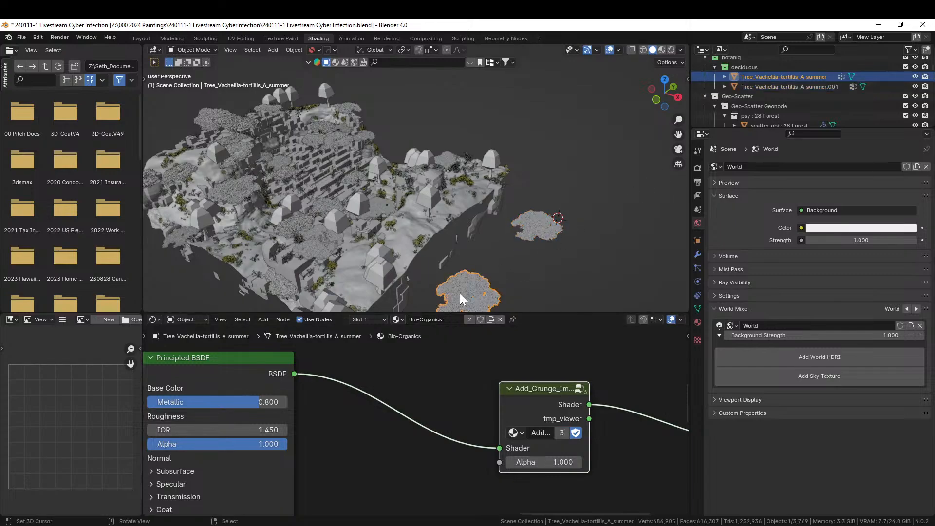
click(540, 229)
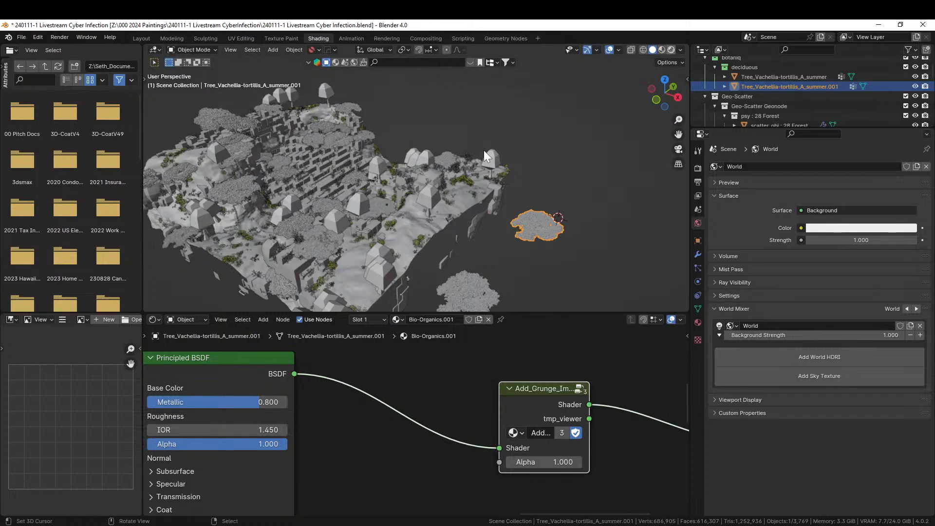
Step: In rendered shading, preview the Lights.001 group's output on the selected tree and reconnect the Add_Grunge group to the Material Output
middle_drag(477, 206, 385, 87)
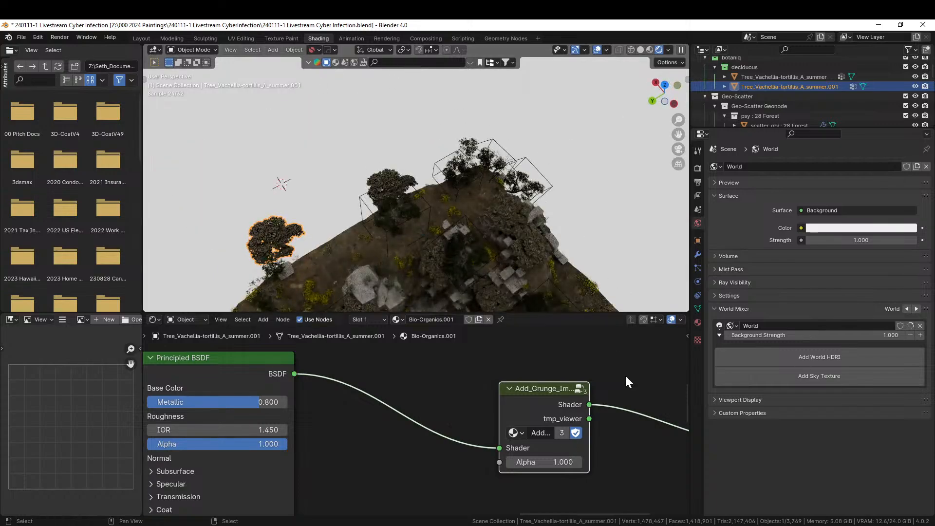
scroll(426, 352, down, 5)
middle_drag(440, 352, 621, 371)
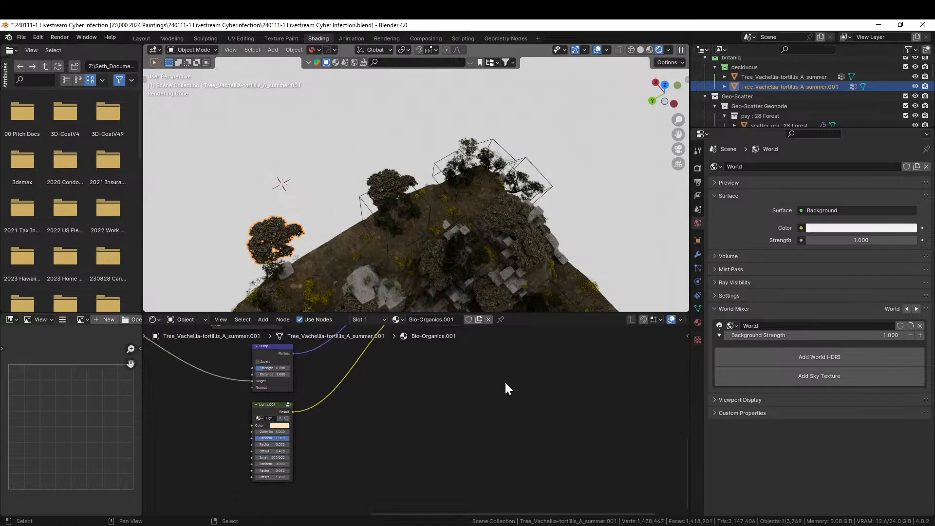
click(271, 404)
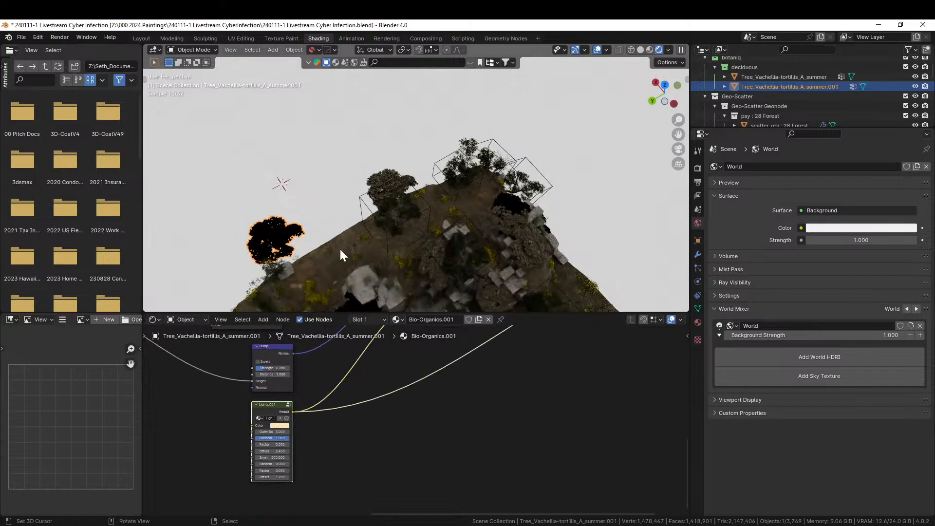
middle_drag(340, 249, 348, 136)
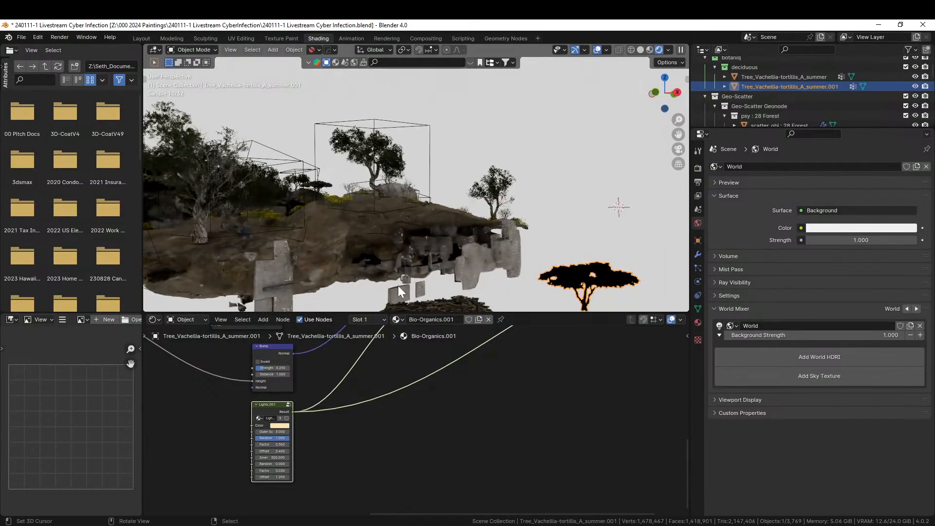
middle_drag(405, 375, 307, 434)
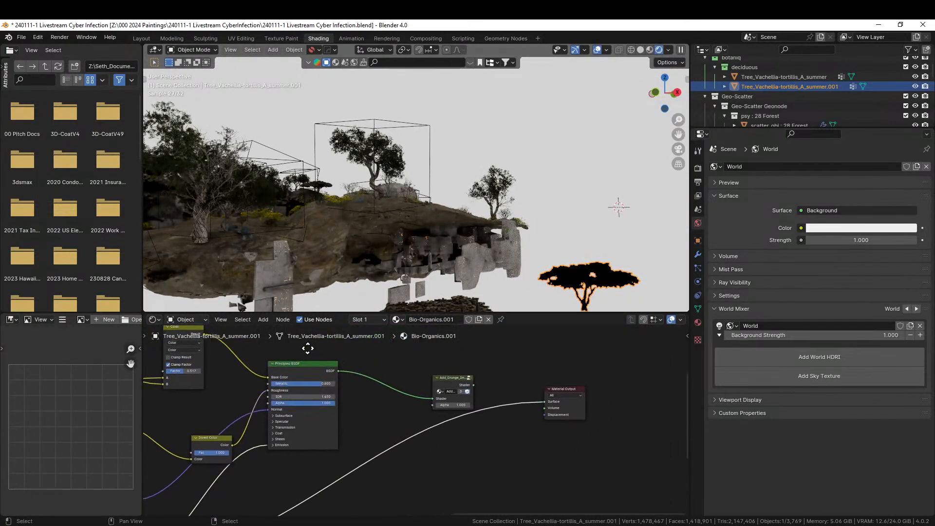
ctrl+shift+click(446, 378)
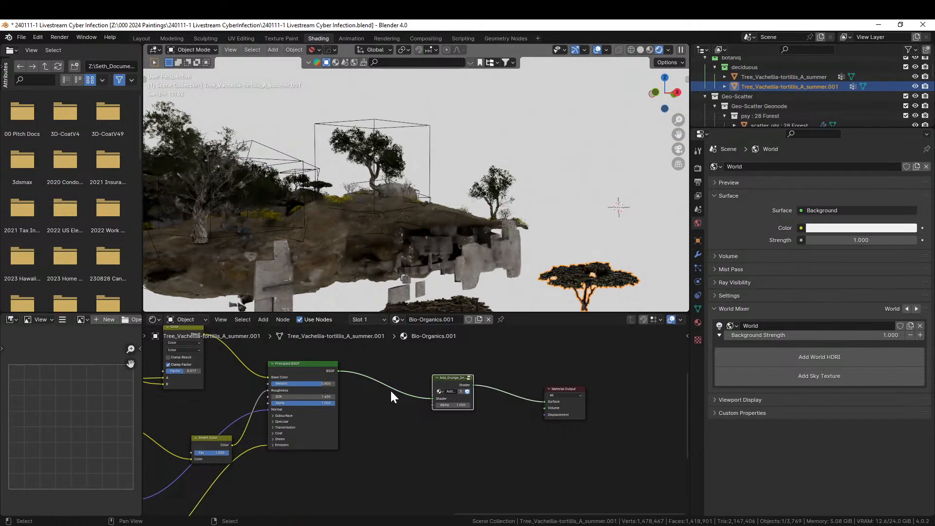
Step: Duplicate the Color Ramp fed by the Gradient Texture, connect the gradient's color to the copy, and place it beside the Lights.001 group
middle_drag(390, 390, 675, 503)
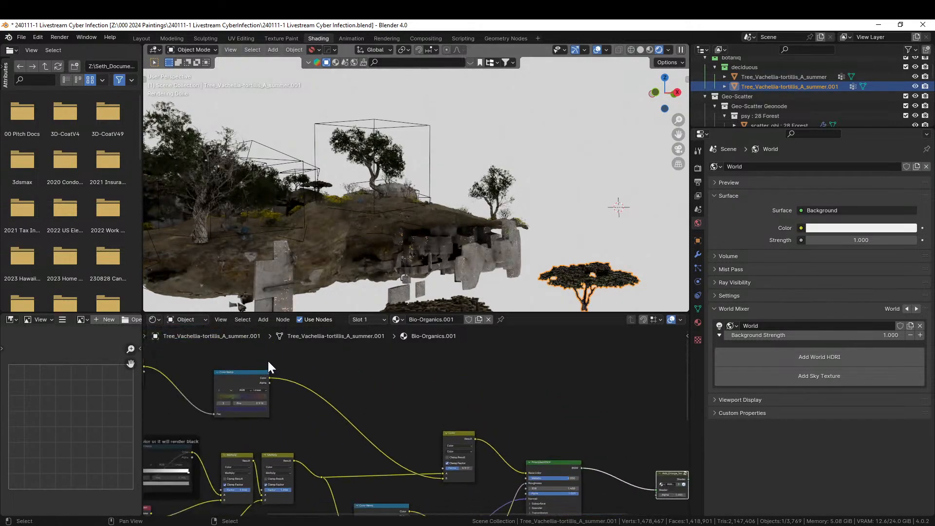
middle_drag(269, 362, 311, 351)
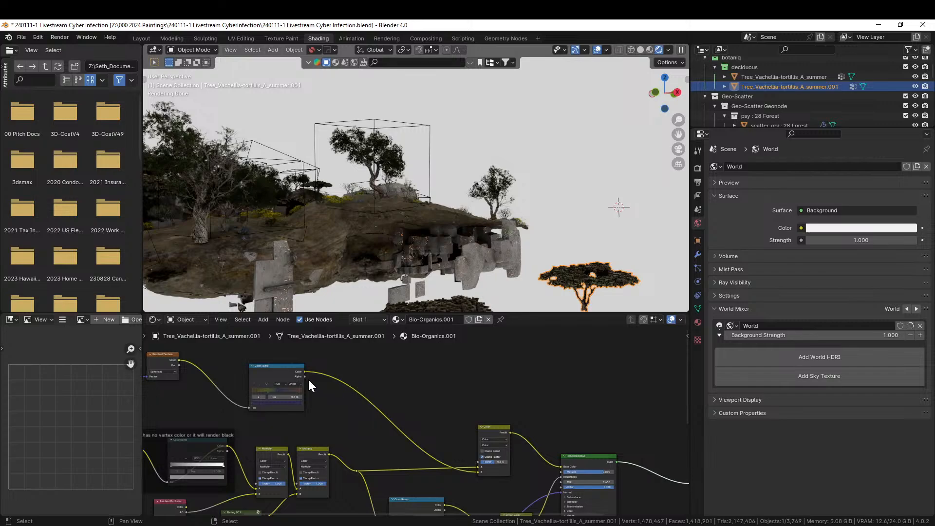
click(280, 368)
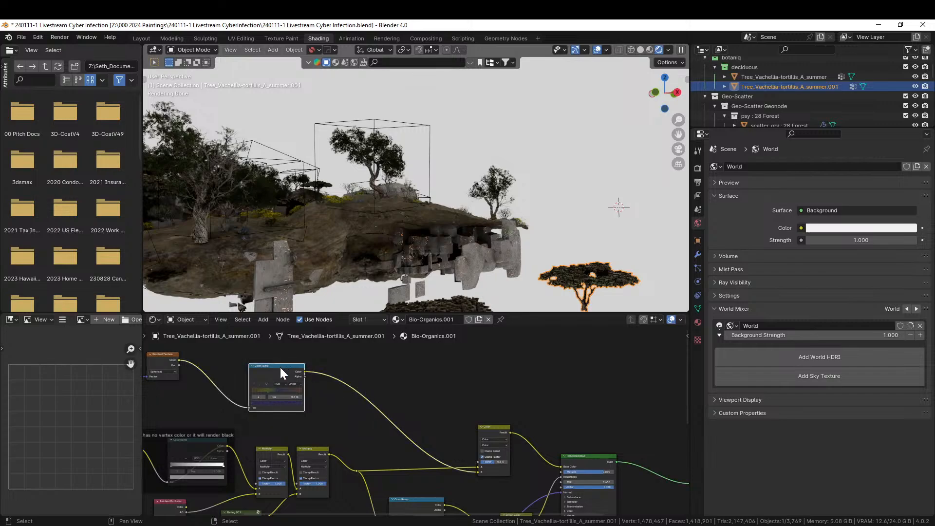
key(shift+d)
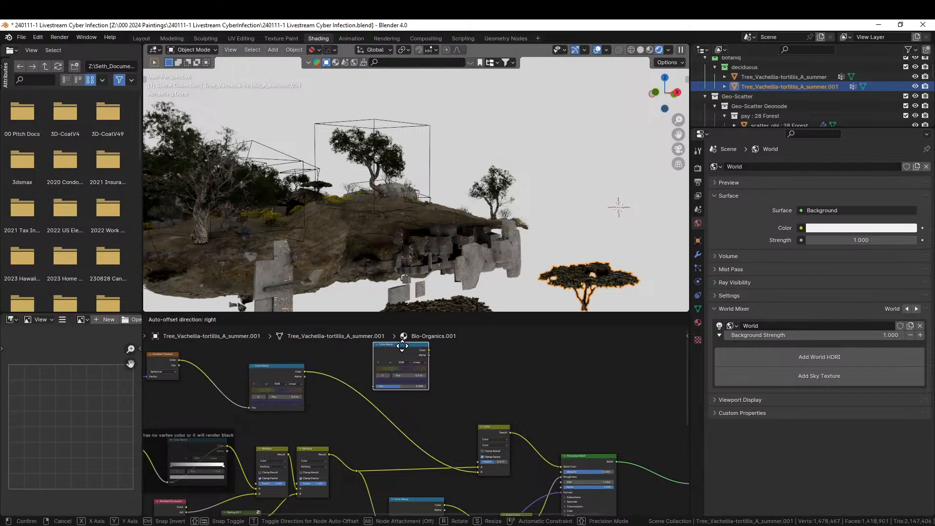
click(414, 349)
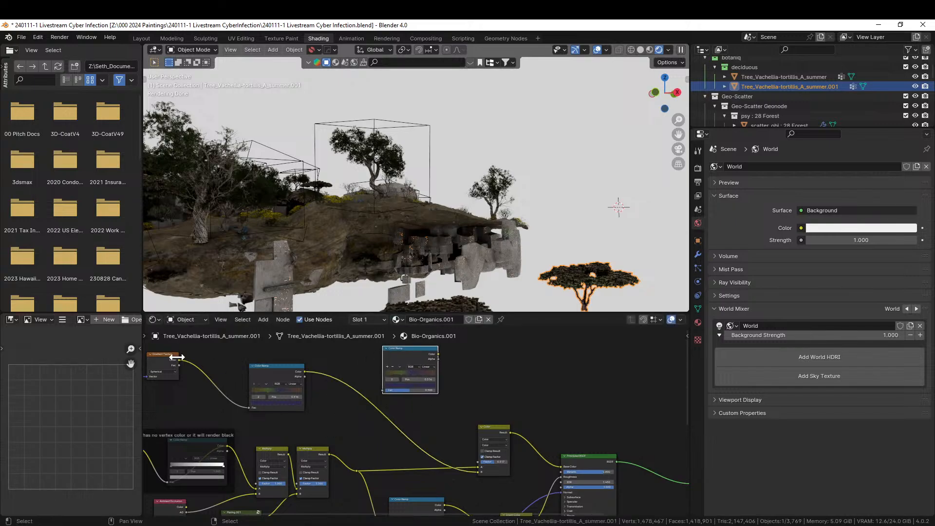
drag(178, 360, 382, 390)
middle_drag(478, 383, 456, 347)
scroll(432, 353, down, 6)
drag(395, 359, 497, 495)
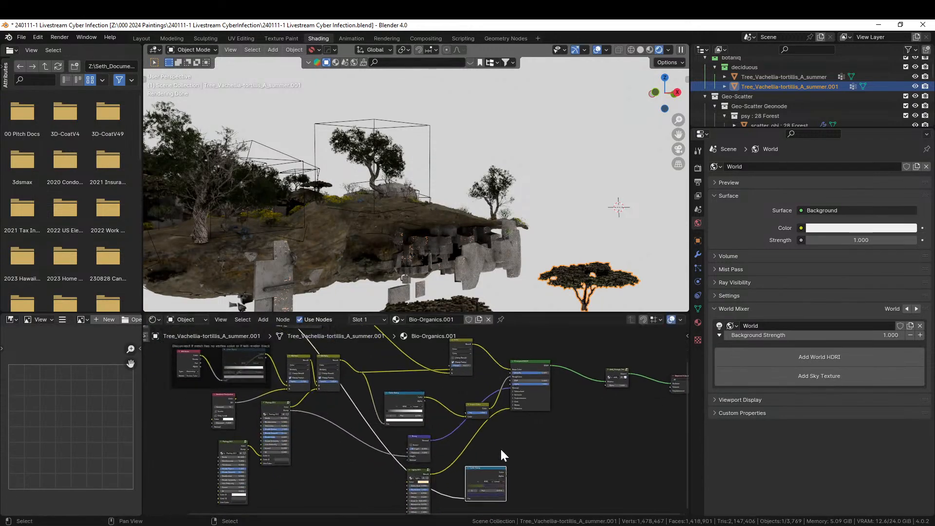
Step: Remove the green stop from the copied Color Ramp and set both end stops to black, keeping the blue middle stop
scroll(501, 449, up, 5)
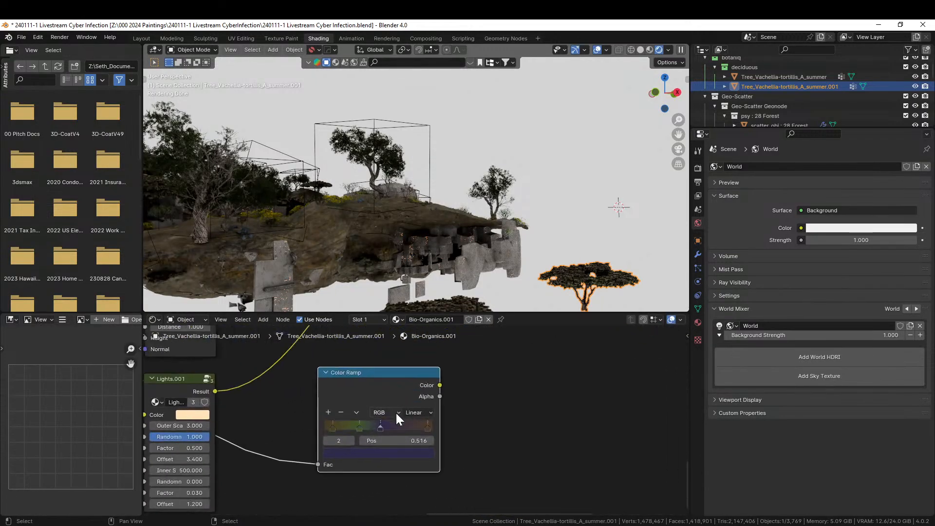
click(359, 428)
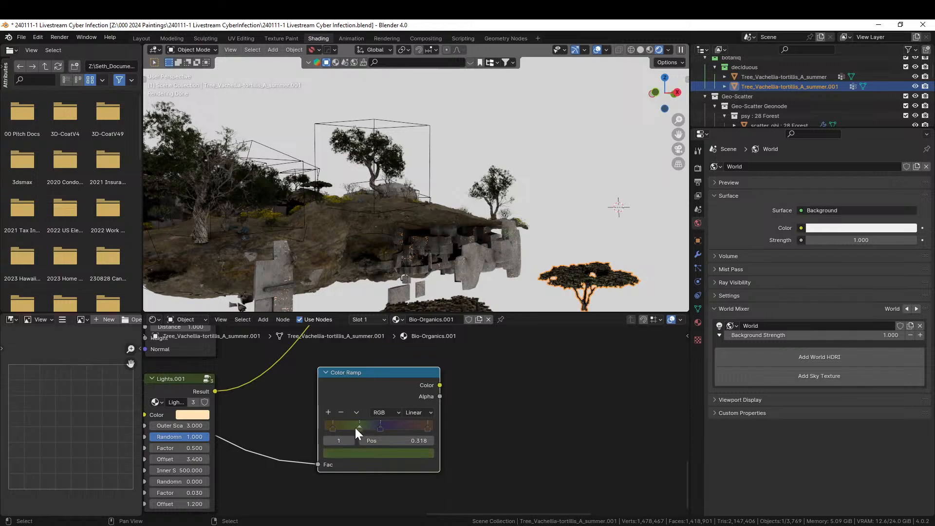
click(342, 412)
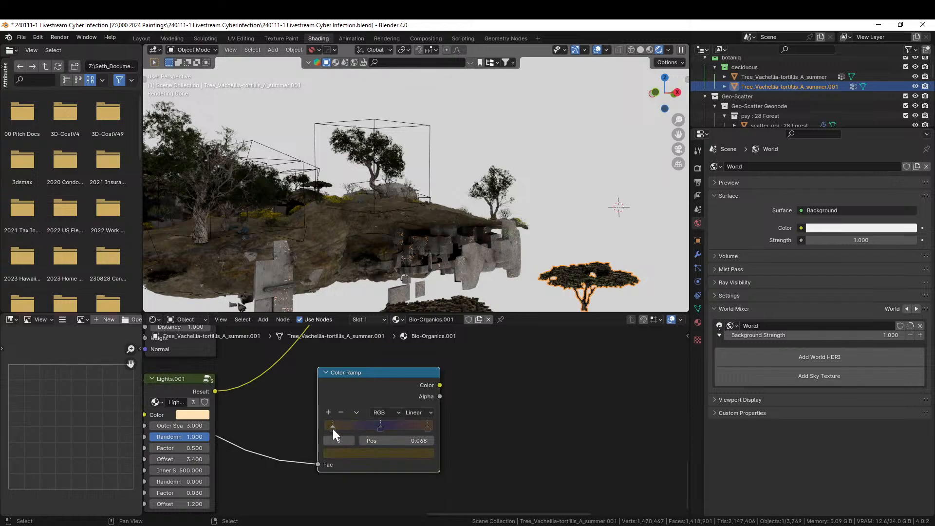
click(334, 453)
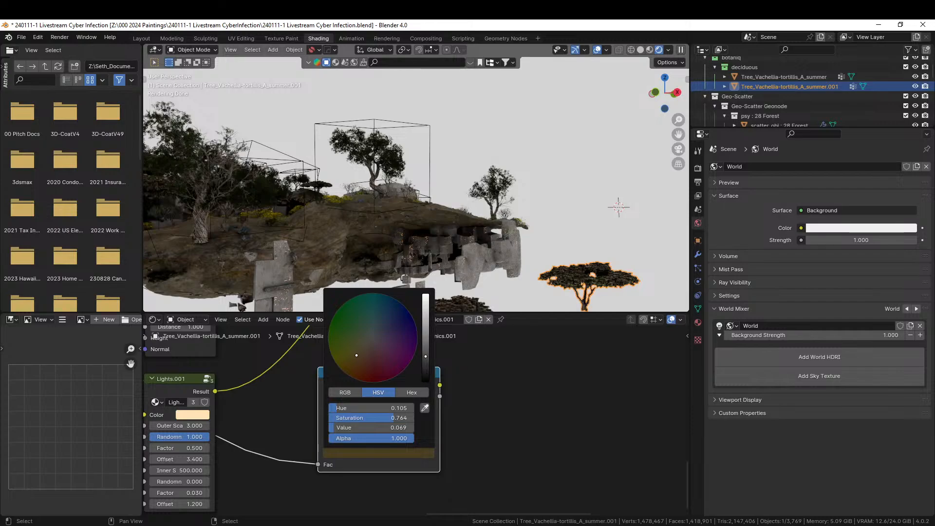
click(425, 382)
click(427, 428)
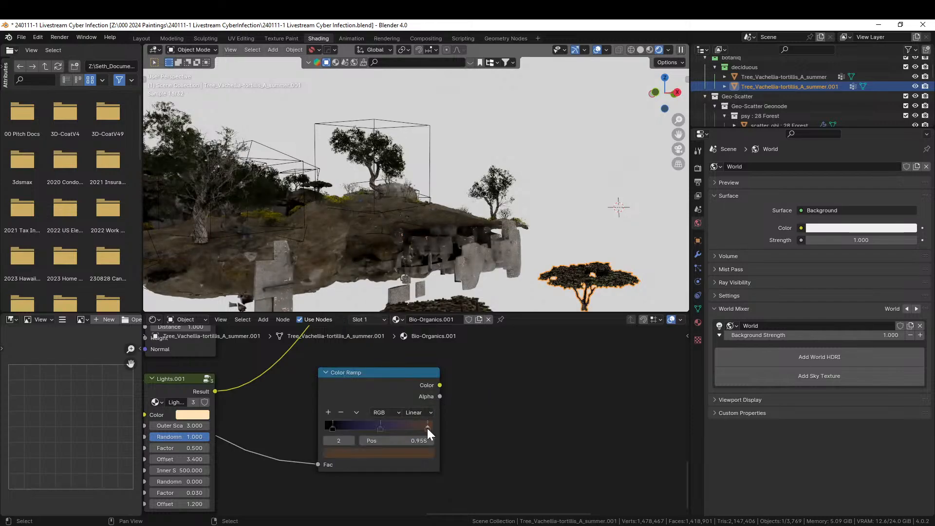
click(420, 454)
drag(425, 357, 425, 381)
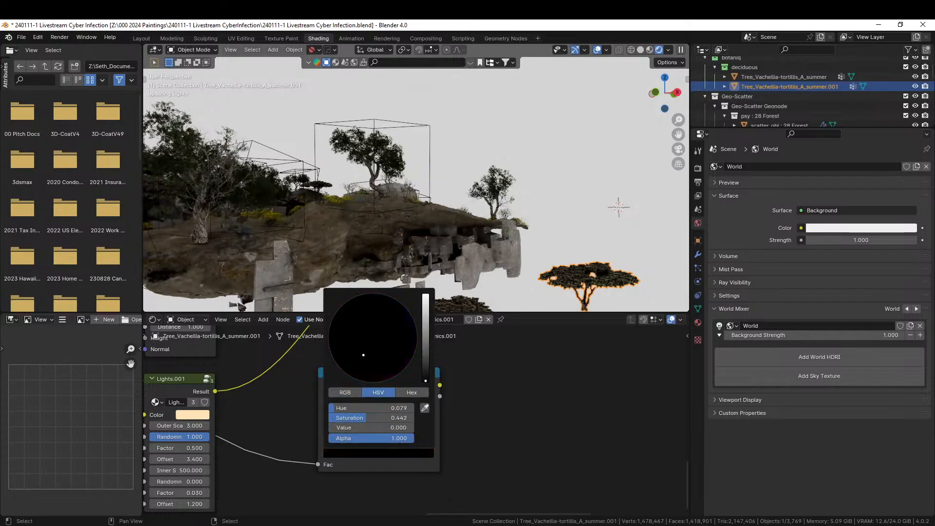
middle_drag(419, 420, 384, 487)
scroll(385, 487, down, 4)
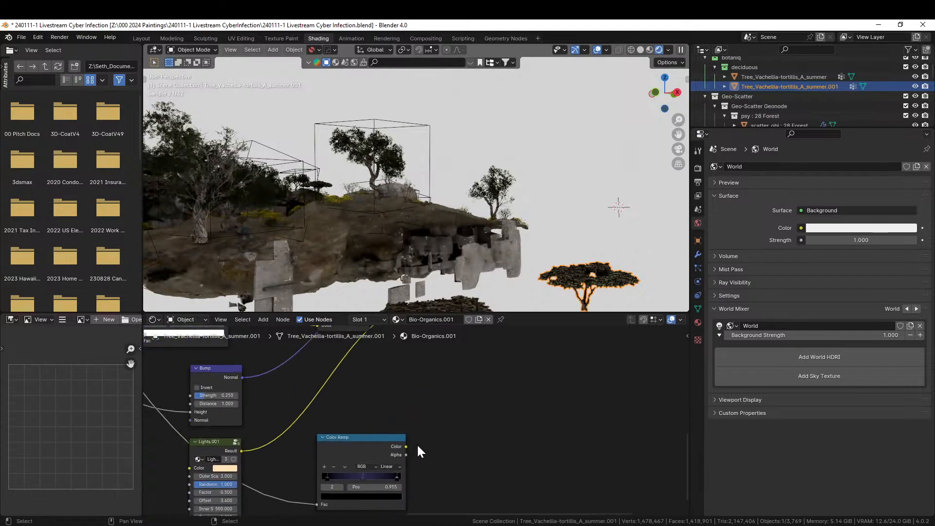
Step: Try mixing the copied Color Ramp with the Lights.001 result into the Principled BSDF's emission, and undo the mix
click(388, 434)
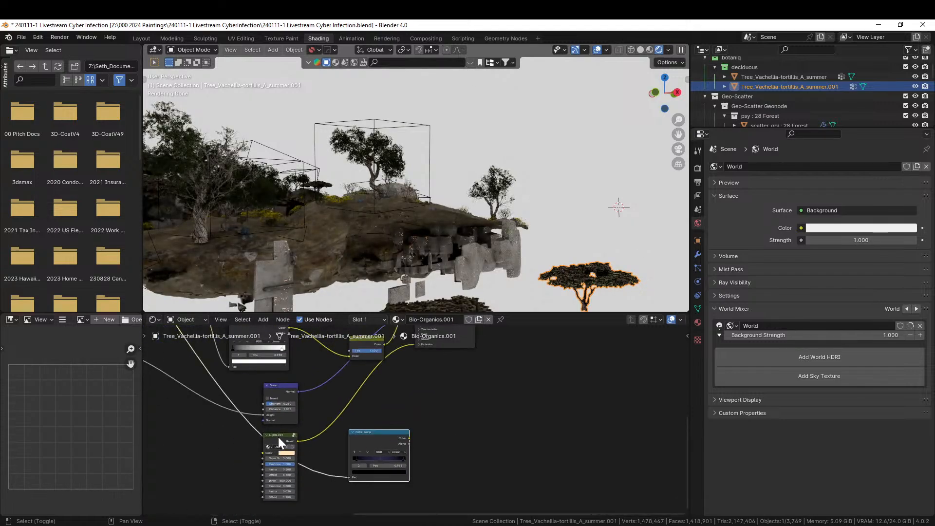
shift+click(279, 435)
key(ctrl+0)
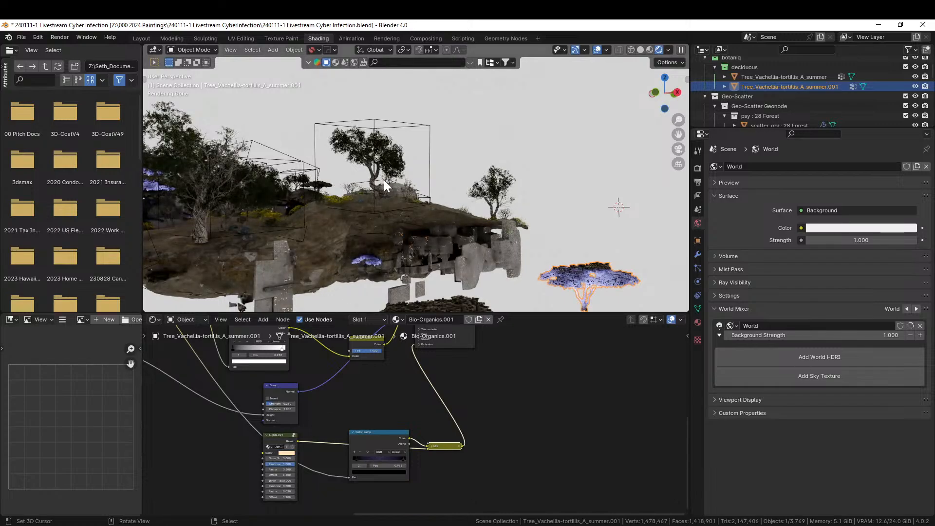
middle_drag(384, 179, 361, 203)
middle_drag(544, 252, 525, 260)
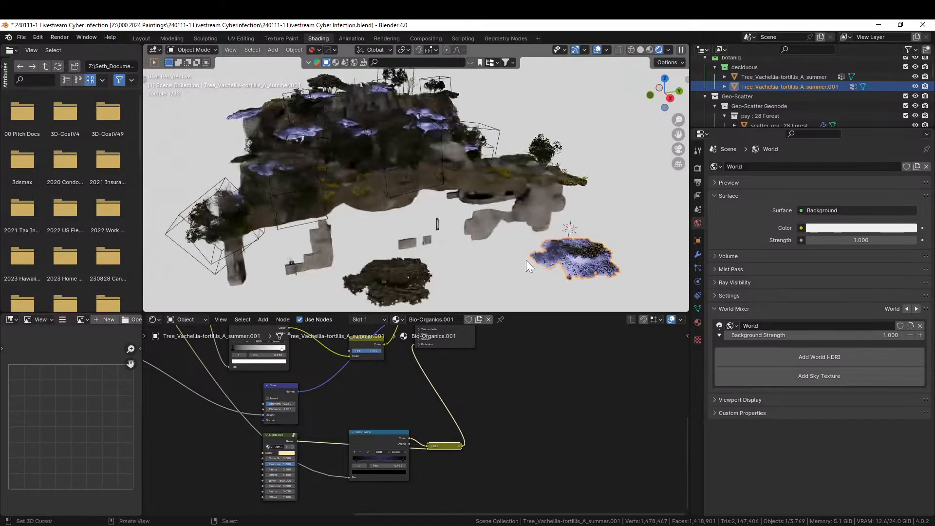
click(407, 279)
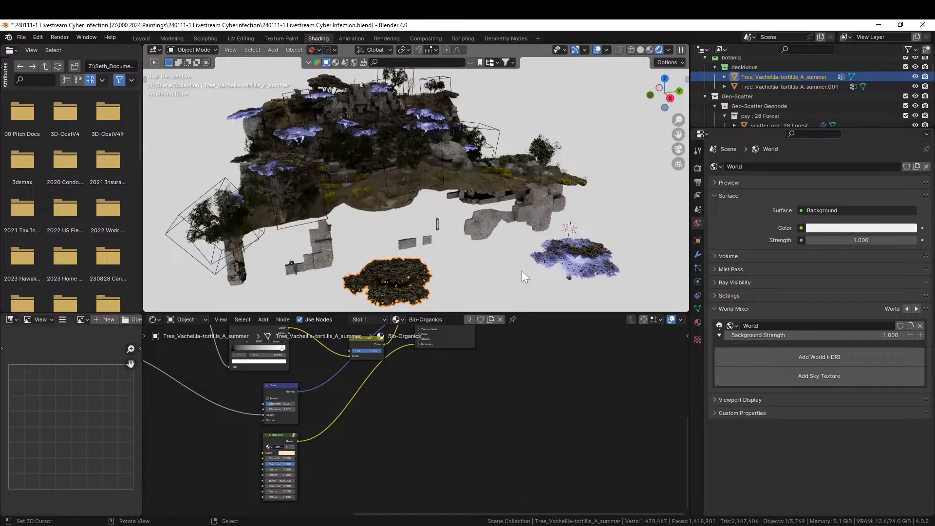
click(580, 262)
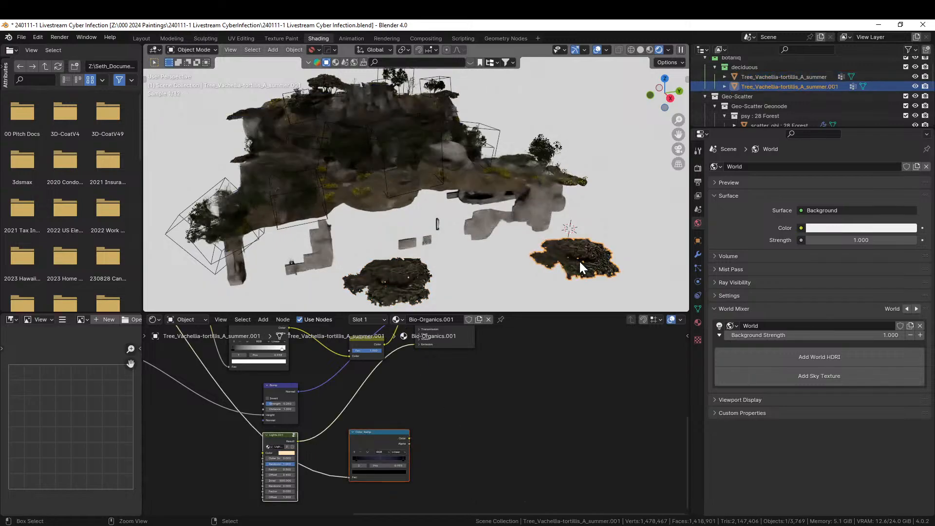
Step: Move the black-and-blue Color Ramp from Bio-Organics.001 into the other tree's Bio-Organics material and select each tree to compare their nodes
click(397, 431)
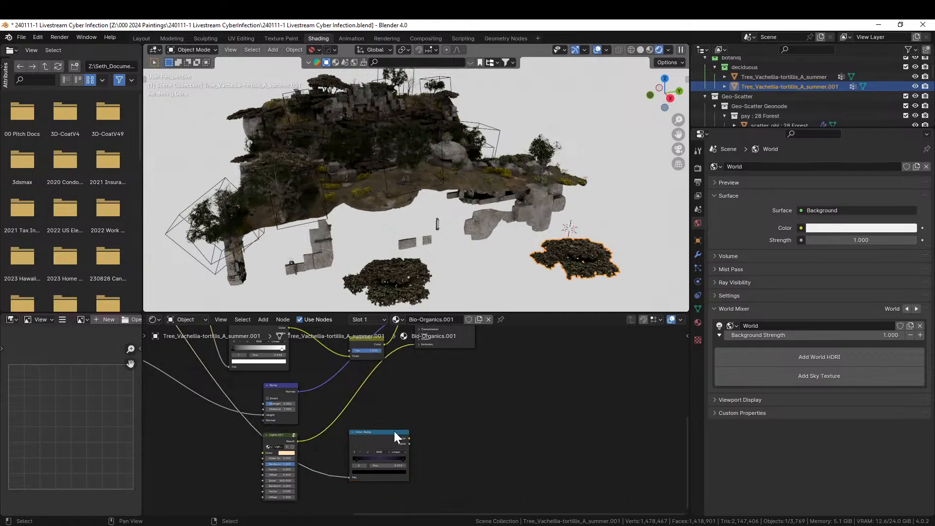
key(Delete)
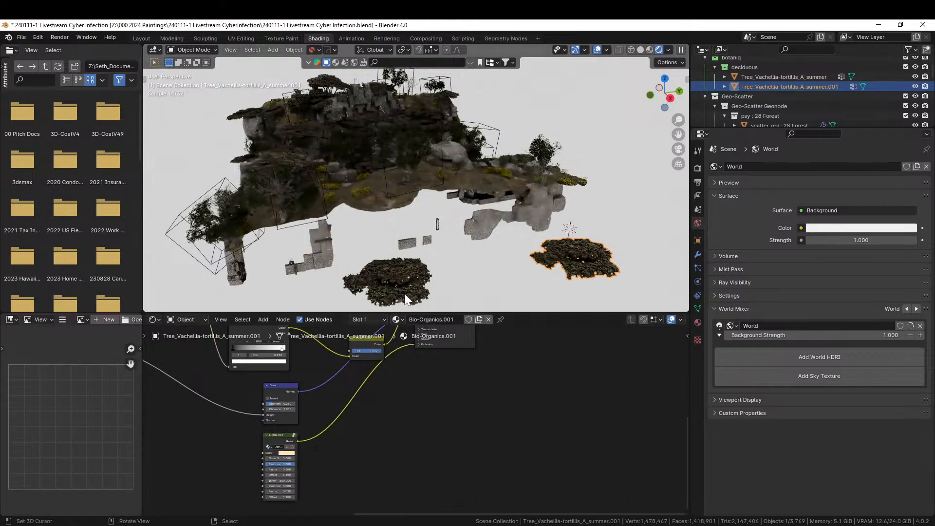
click(401, 283)
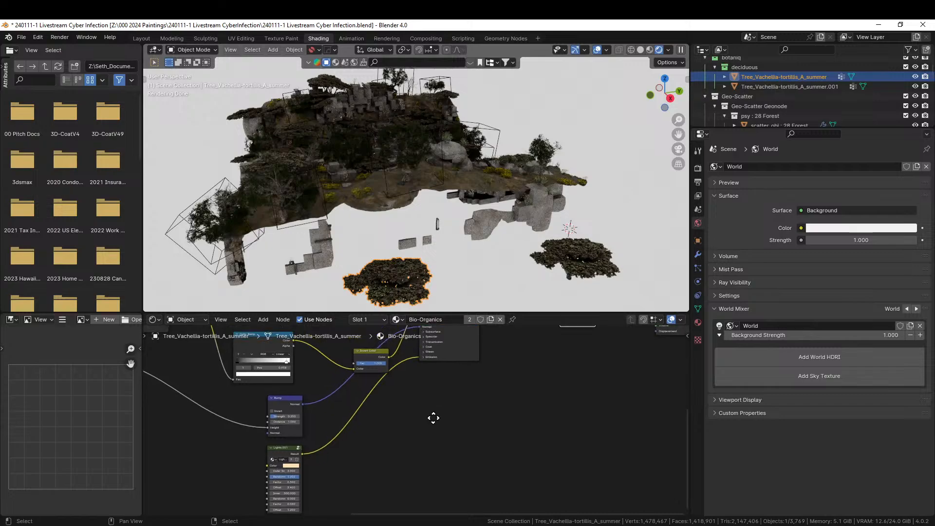
key(ctrl+v)
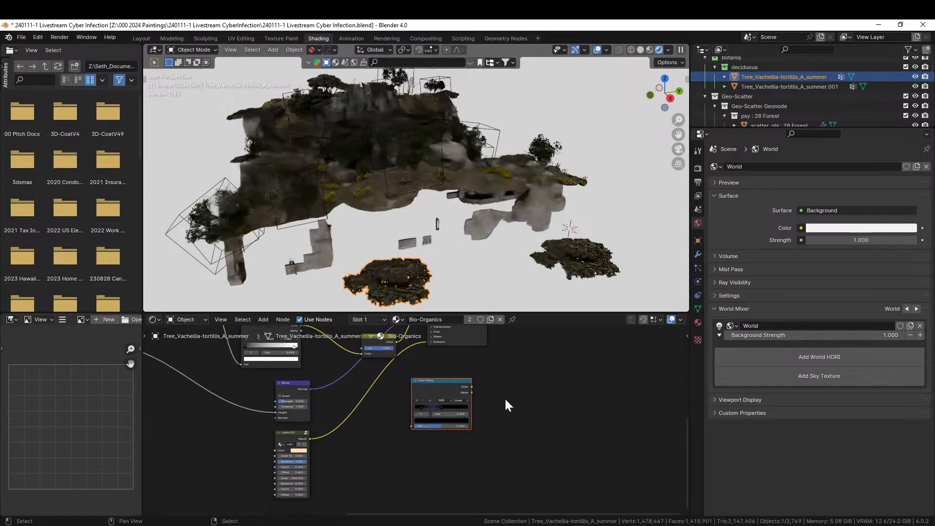
middle_drag(505, 403, 490, 446)
click(582, 253)
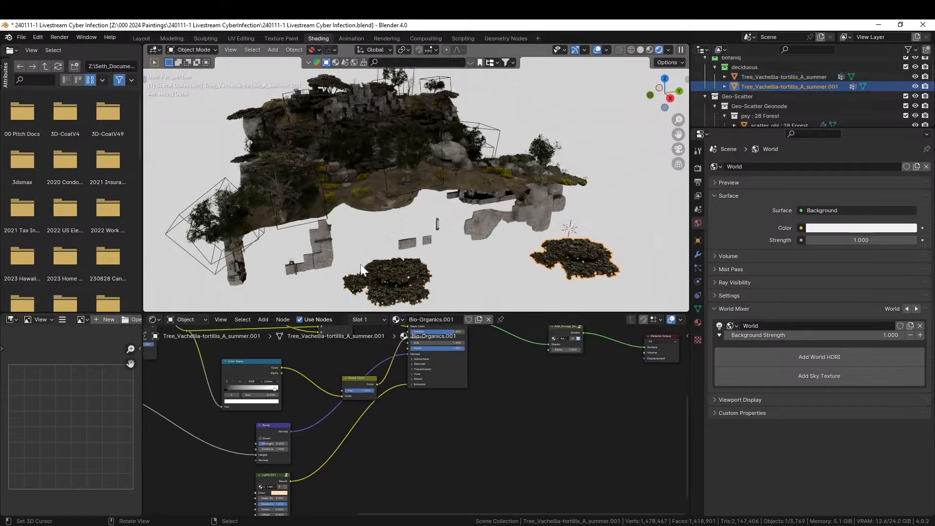
click(393, 281)
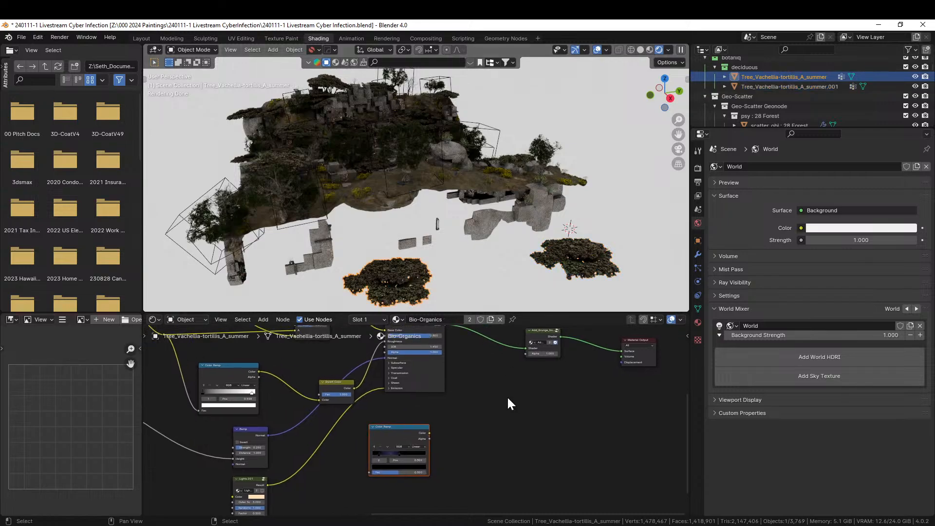
Step: Preview the black-and-blue Color Ramp's color output directly on the selected tree through the Material Output
middle_drag(503, 406, 403, 449)
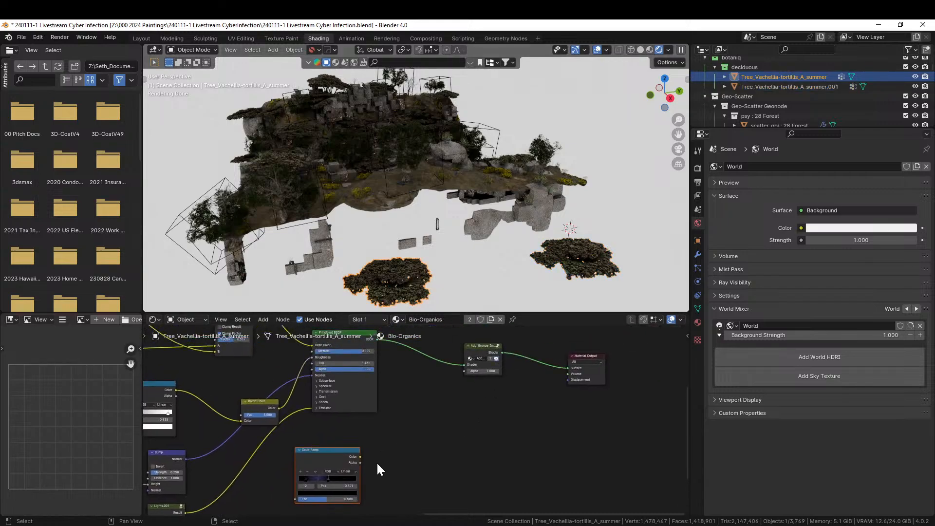
ctrl+shift+click(335, 449)
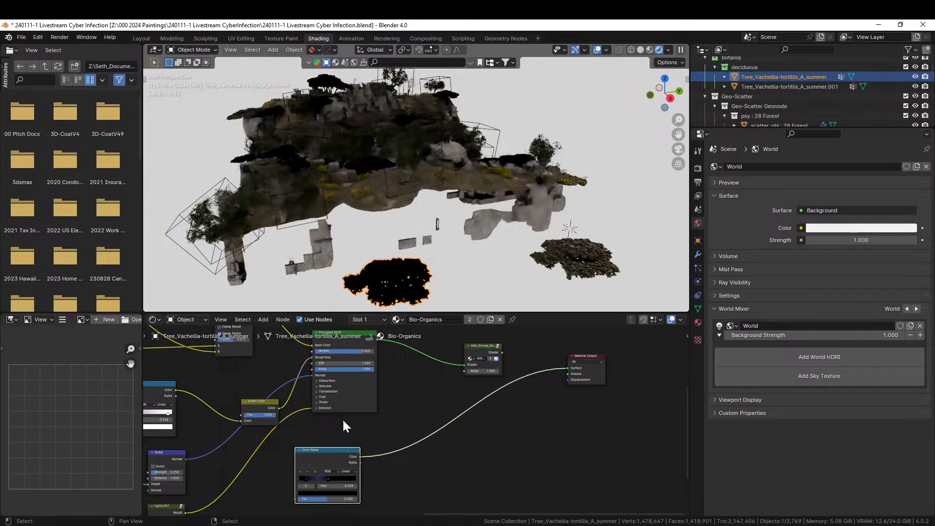
middle_drag(425, 241, 484, 227)
scroll(483, 382, up, 1)
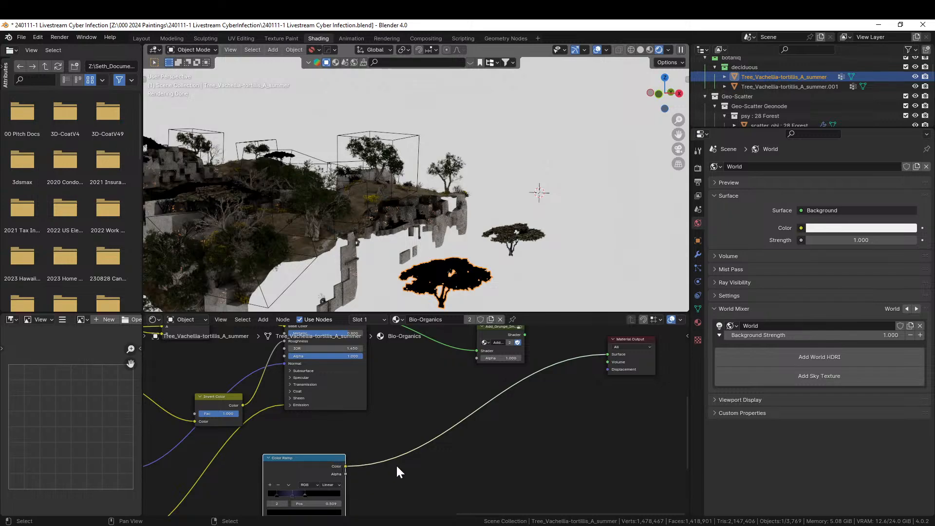
middle_drag(518, 403, 547, 371)
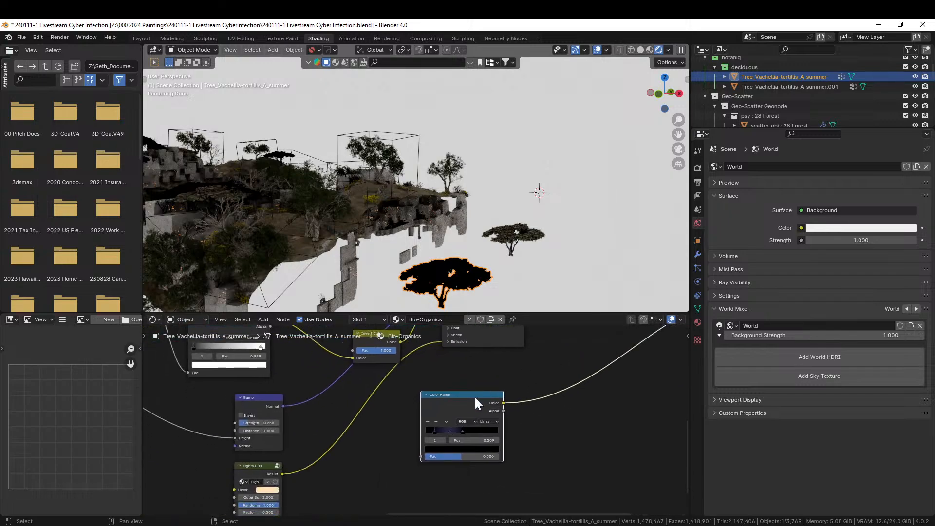
Step: Mix the Lights.001 result with the black-and-blue Color Ramp into the Principled BSDF's emission, and place the expanded Mix node between them
drag(475, 398, 410, 484)
shift+click(264, 464)
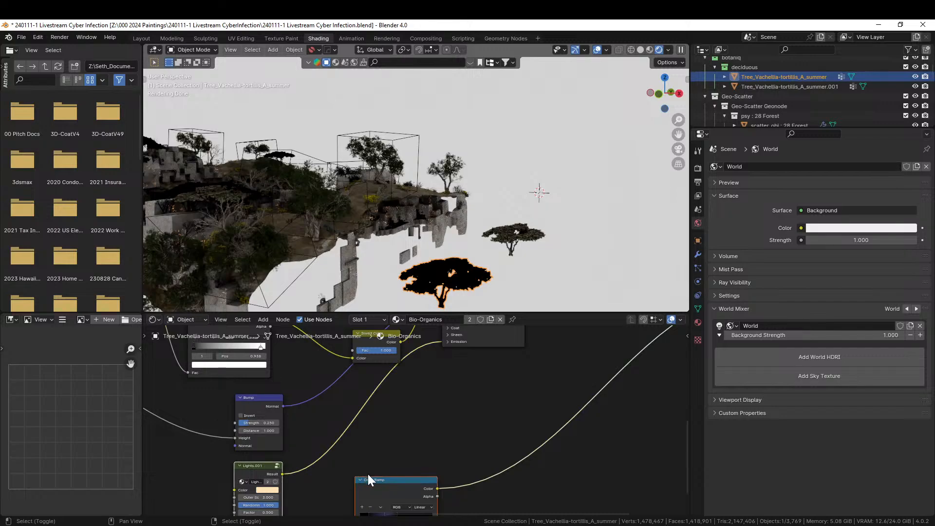
key(ctrl+0)
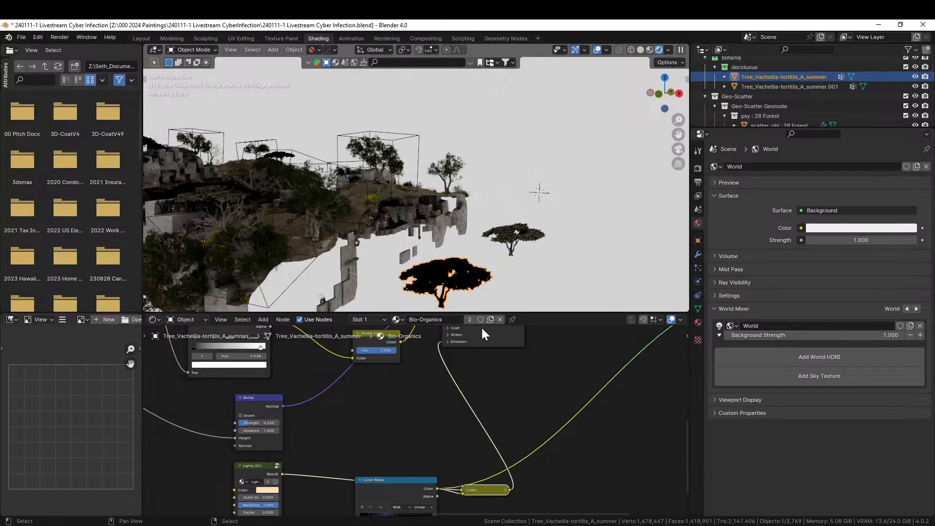
drag(477, 490, 413, 401)
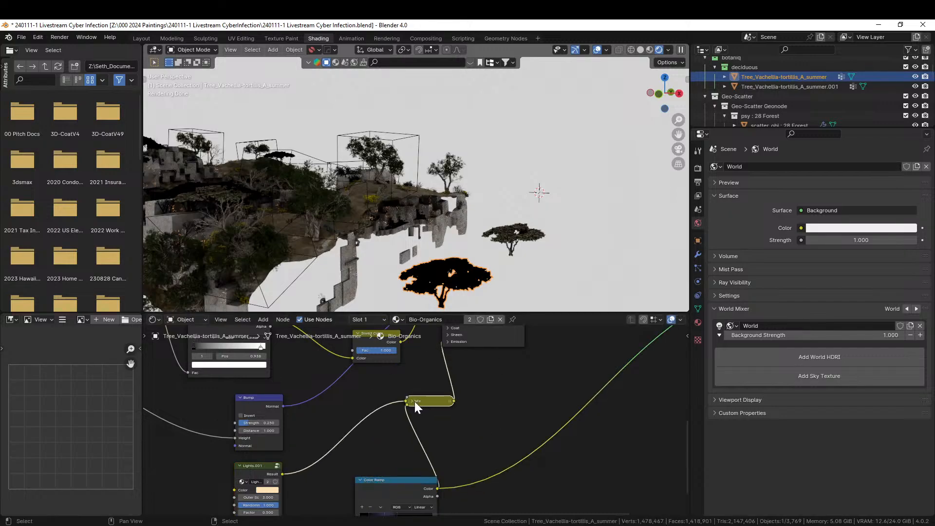
key(h)
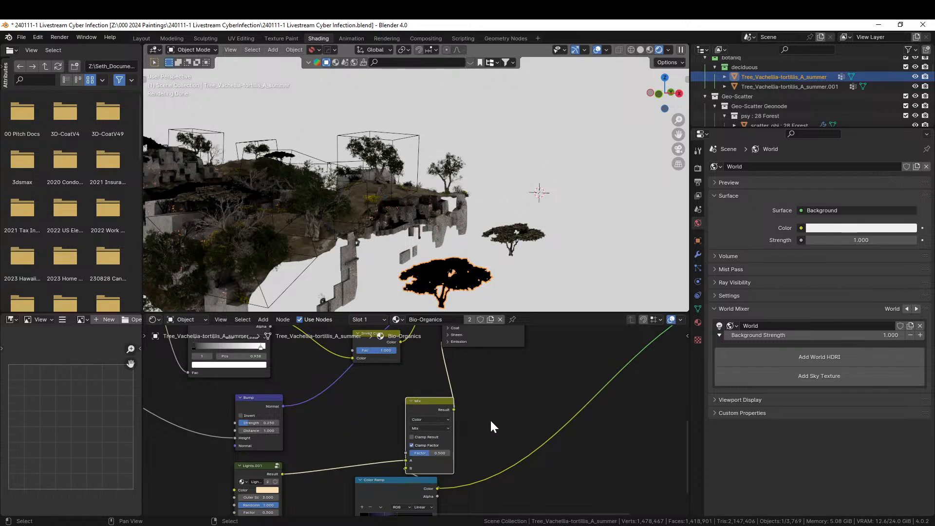
Step: Reconnect the Add_Grunge group's shader to the Material Output and inspect the blue effect on the source and scattered trees
middle_drag(489, 419, 432, 343)
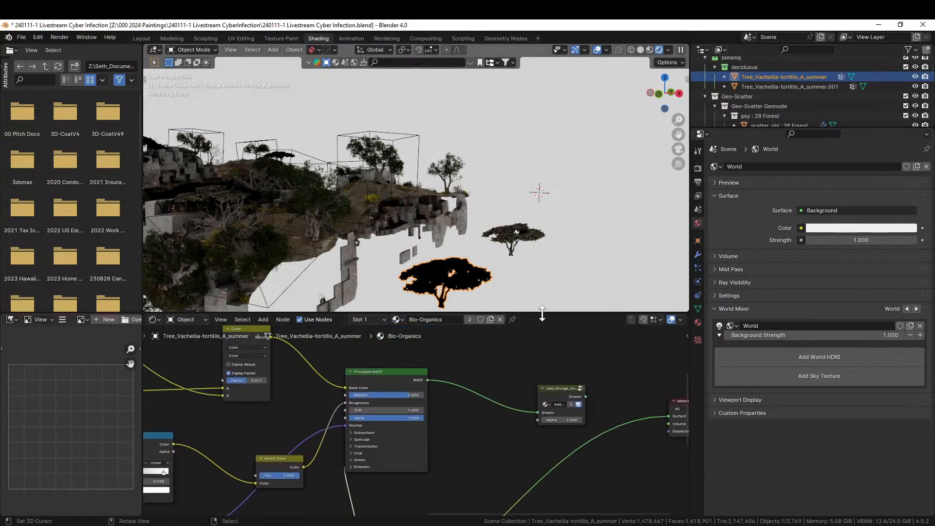
ctrl+shift+click(564, 389)
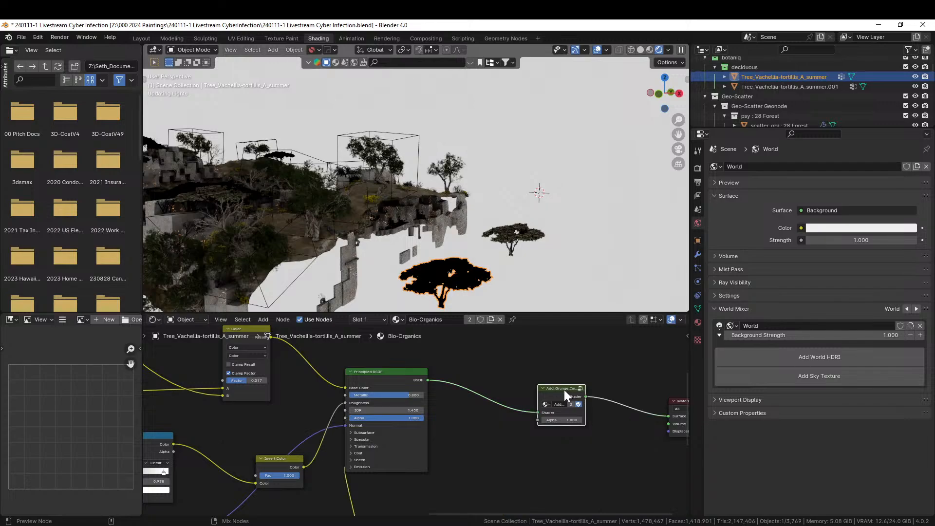
middle_drag(434, 224, 390, 247)
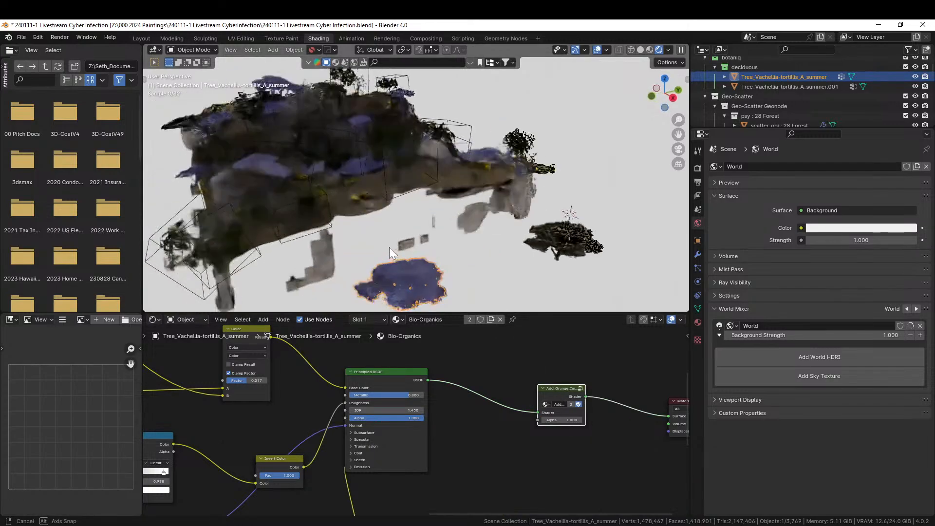
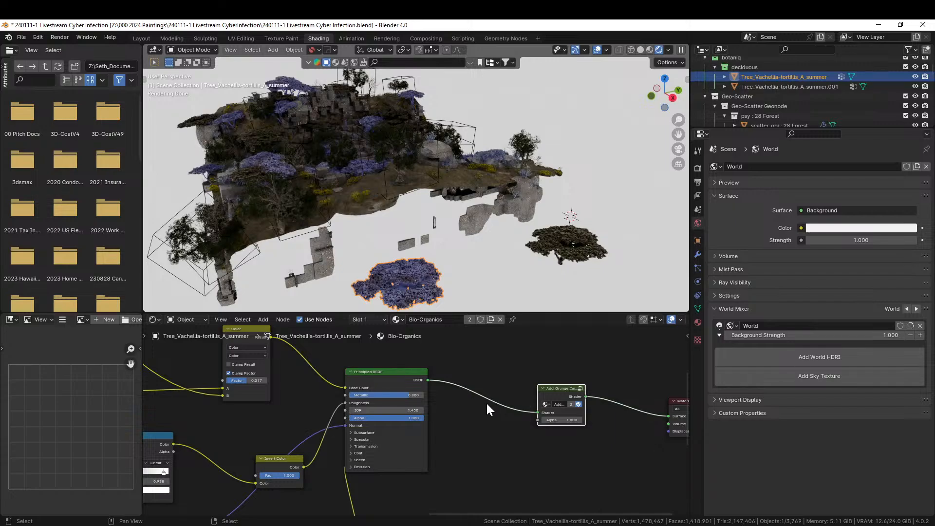
middle_drag(481, 418, 471, 435)
scroll(409, 229, down, 3)
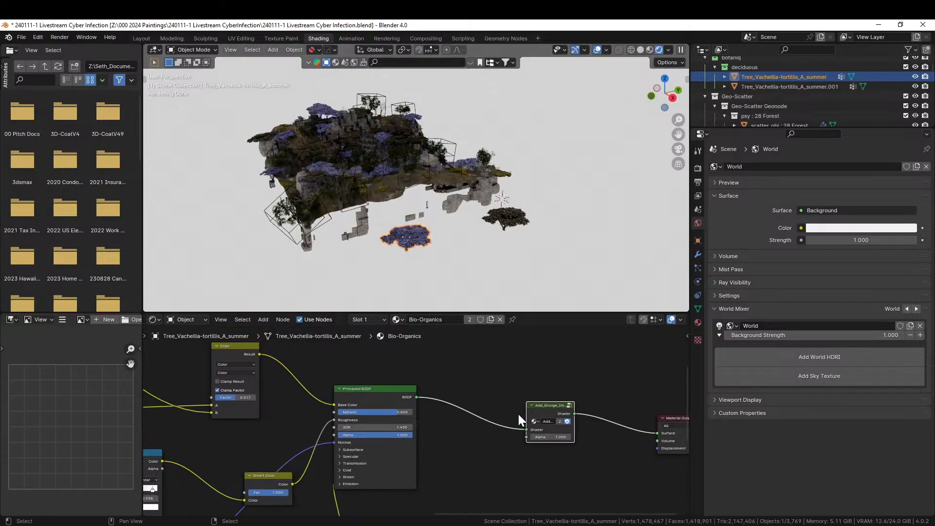
middle_drag(518, 414, 539, 468)
scroll(390, 192, up, 3)
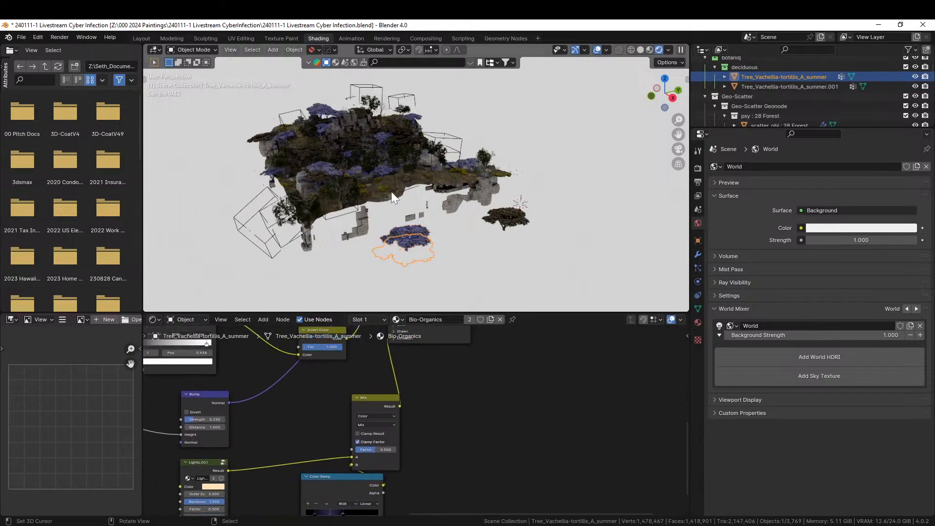
middle_drag(393, 194, 503, 177)
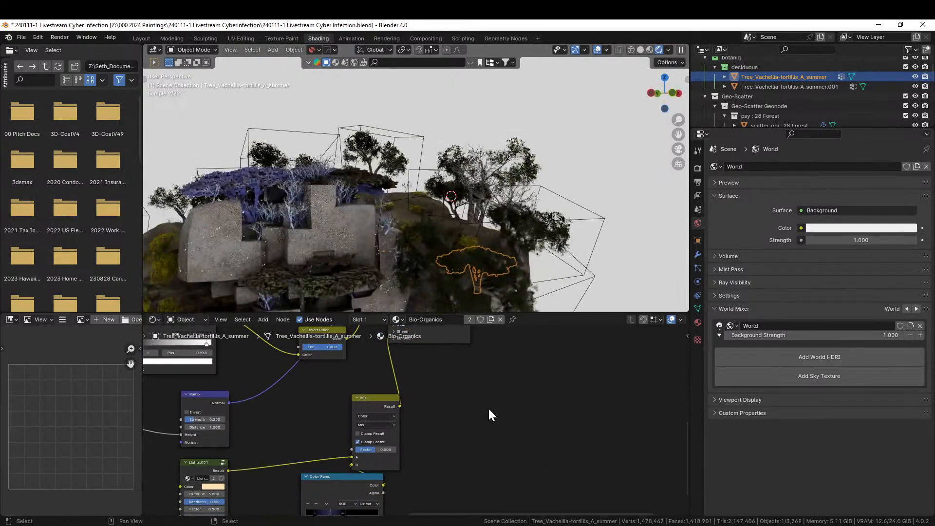
middle_drag(444, 447, 457, 417)
Step: Delete the black-and-blue Color Ramp and dissolve the Mix node, keeping Lights.001 linked to the Principled BSDF's emission
click(346, 452)
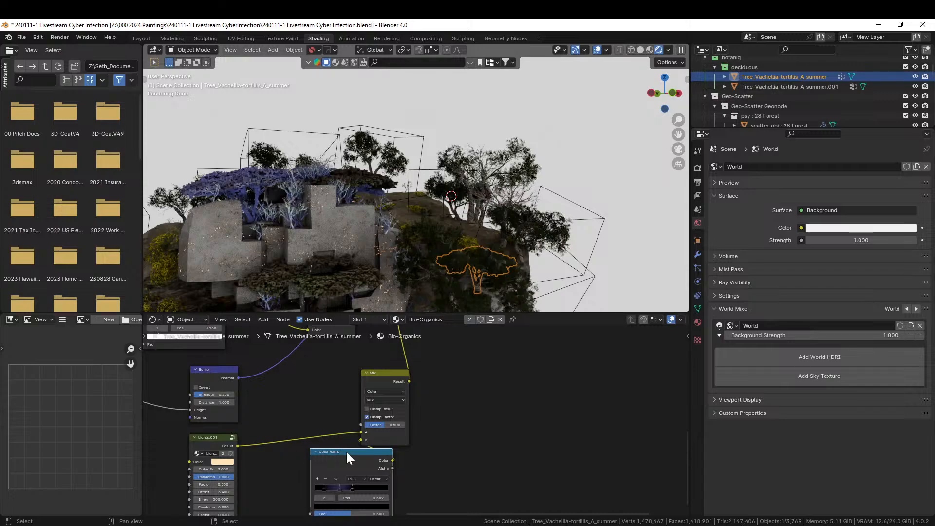
key(x)
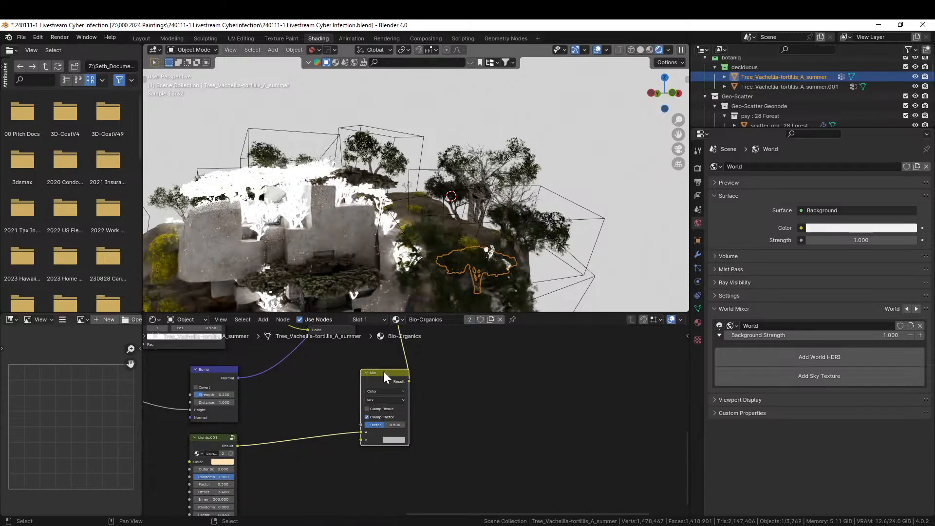
key(ctrl+x)
Step: Delete the duplicate Vachellia source tree beside the landscape and save the file
middle_drag(506, 292, 486, 284)
click(495, 201)
key(Delete)
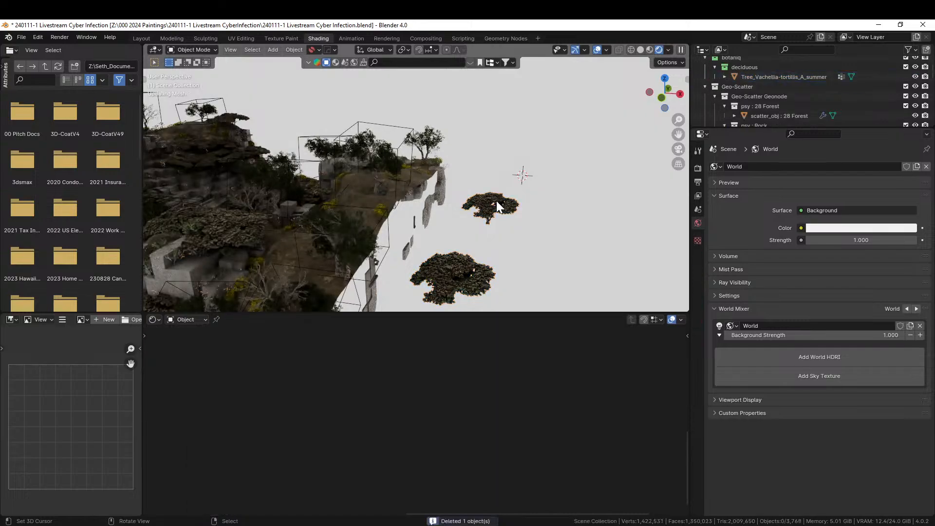
middle_drag(474, 214, 507, 215)
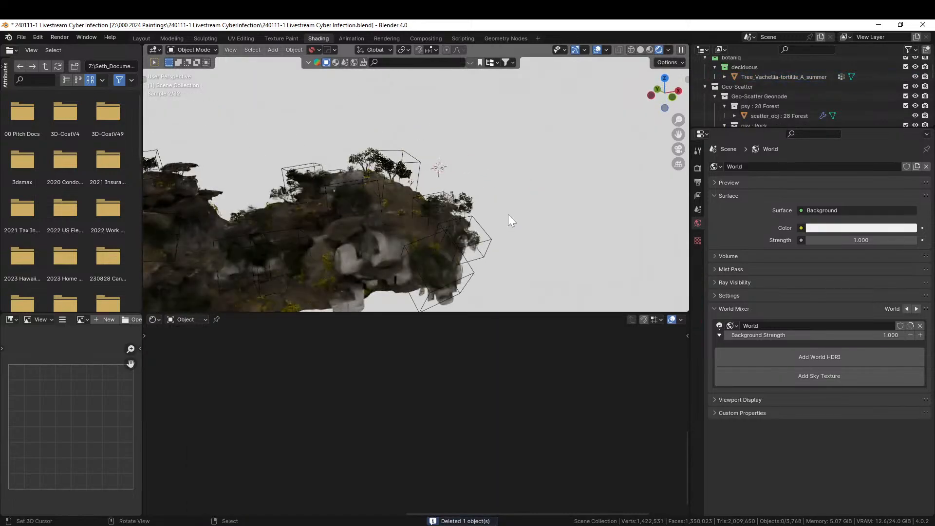
key(ctrl+s)
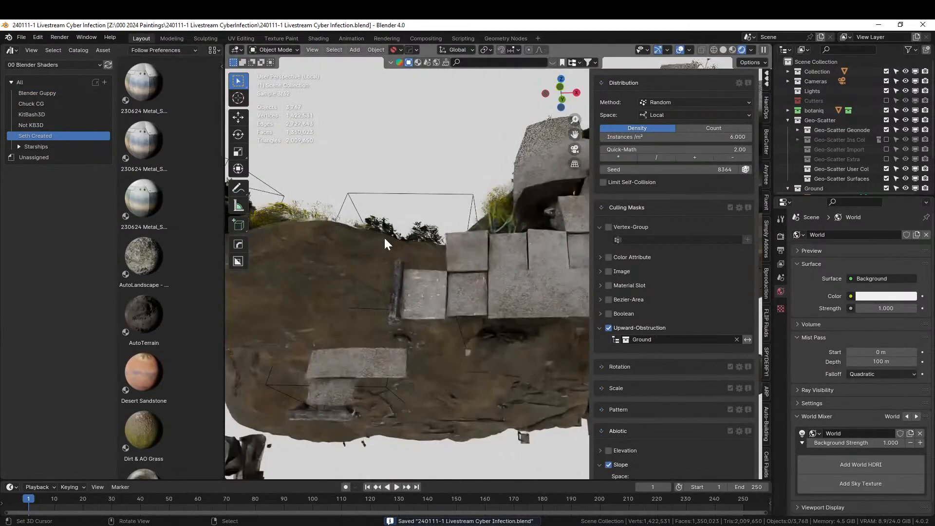
Step: Align the camera to the current view near the trees in solid shading, and inspect the landscape in rendered shading
middle_drag(383, 236, 605, 179)
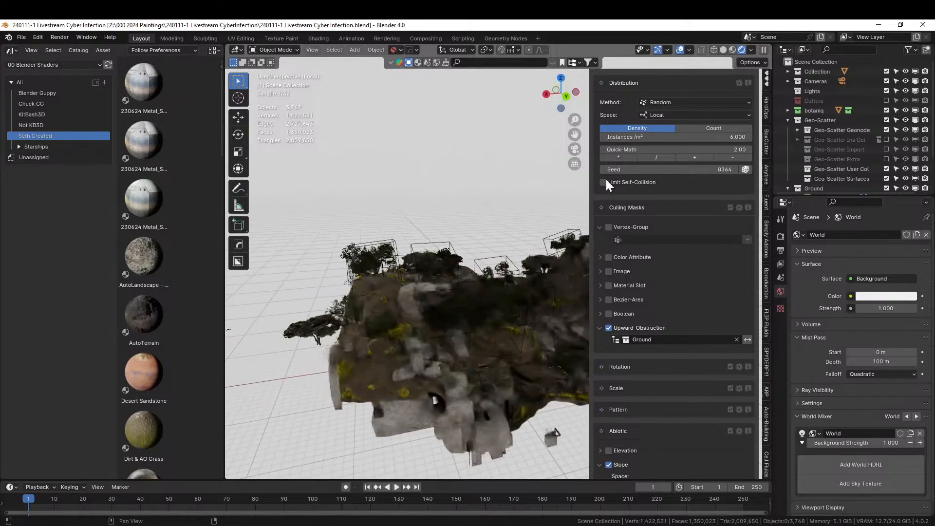
scroll(435, 192, up, 3)
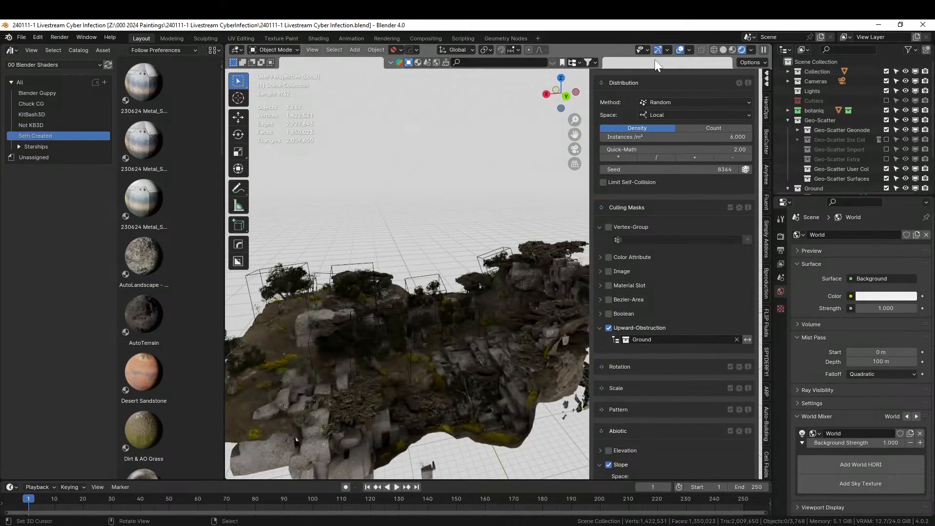
click(721, 50)
mouse_move(482, 259)
middle_down()
mouse_move(450, 250)
mouse_move(447, 233)
middle_up()
scroll(446, 233, up, 6)
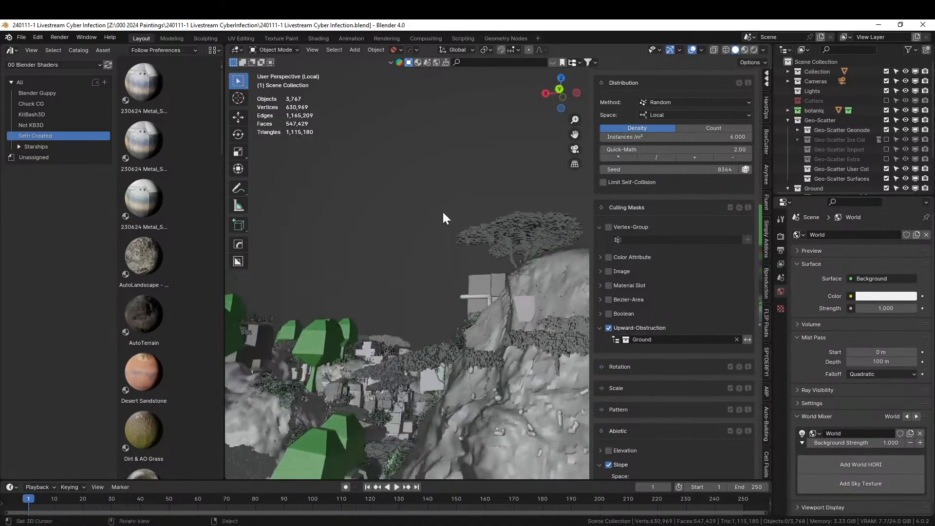
key(ctrl+alt+KP_0)
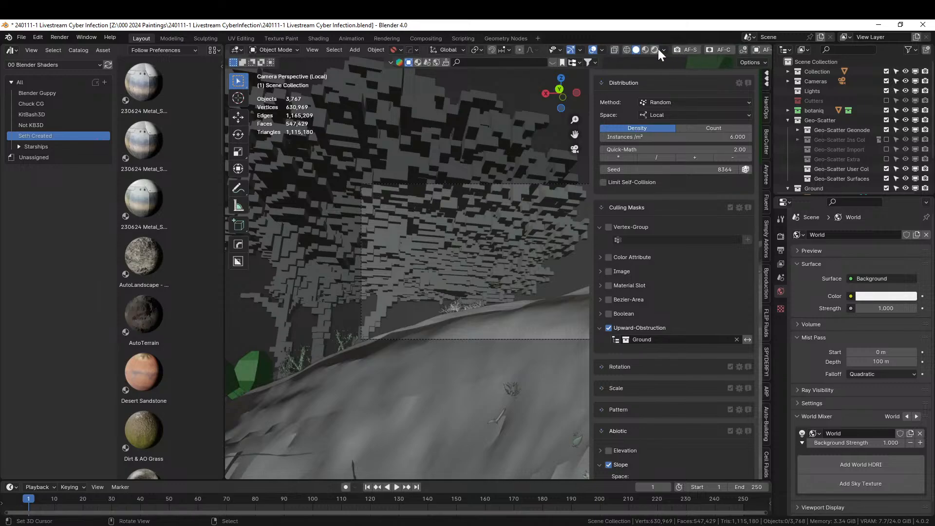
click(656, 50)
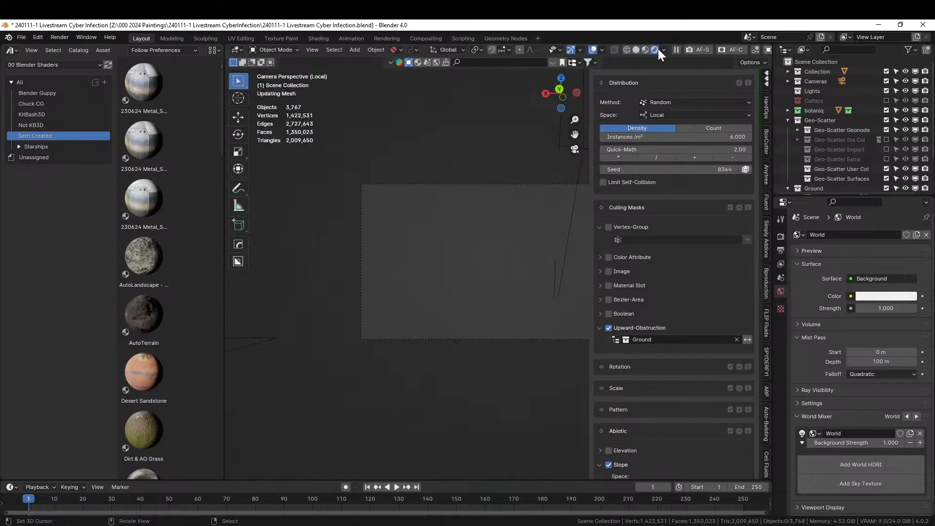
middle_drag(515, 139, 495, 192)
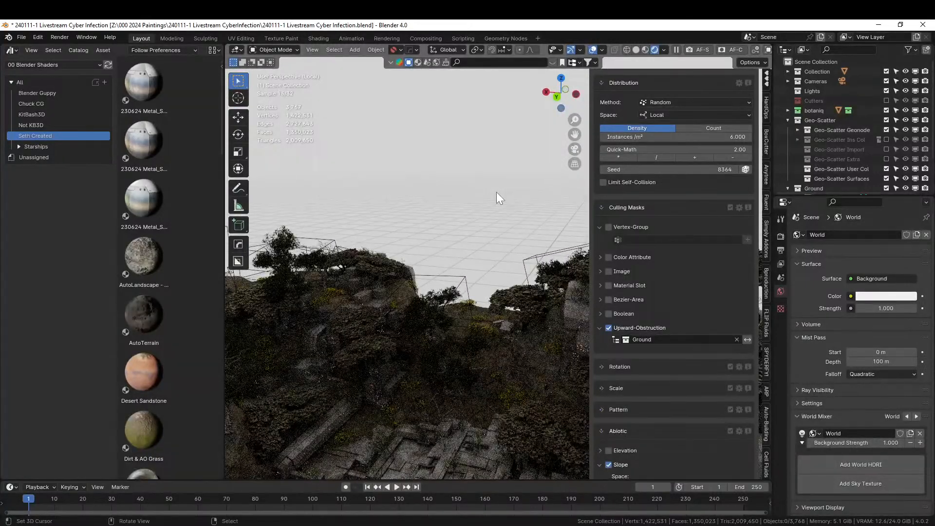
mouse_move(365, 235)
middle_down()
mouse_move(433, 212)
mouse_move(416, 240)
mouse_move(377, 245)
middle_up()
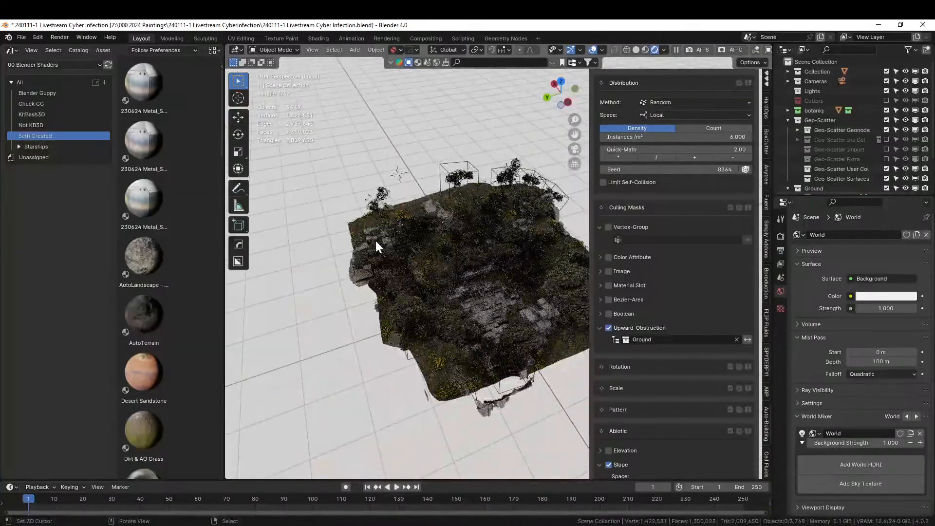
middle_drag(376, 242, 664, 173)
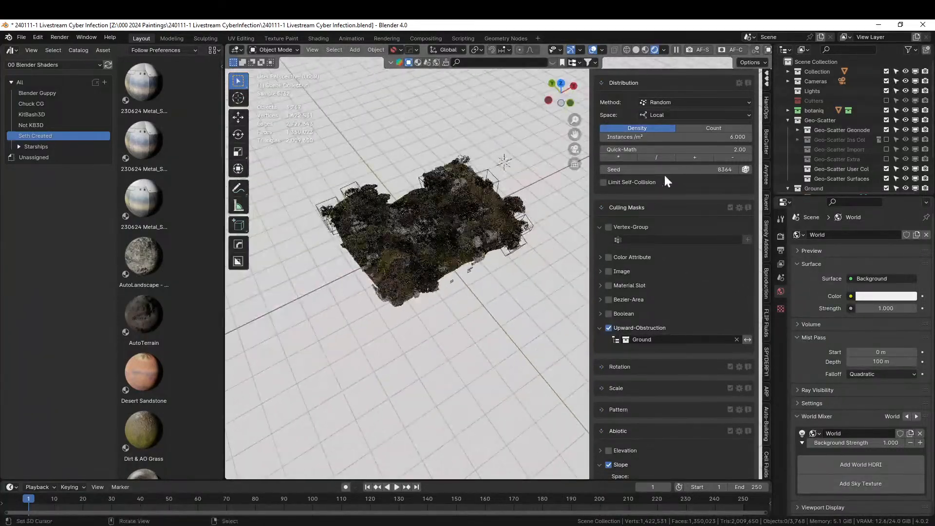
Step: Duplicate the remaining Vachellia source tree in solid shading and move the copy farther out, just past the 3D cursor
click(722, 49)
mouse_move(457, 265)
middle_down()
mouse_move(510, 274)
mouse_move(568, 250)
mouse_move(559, 244)
mouse_move(527, 267)
mouse_move(496, 332)
mouse_move(367, 279)
middle_up()
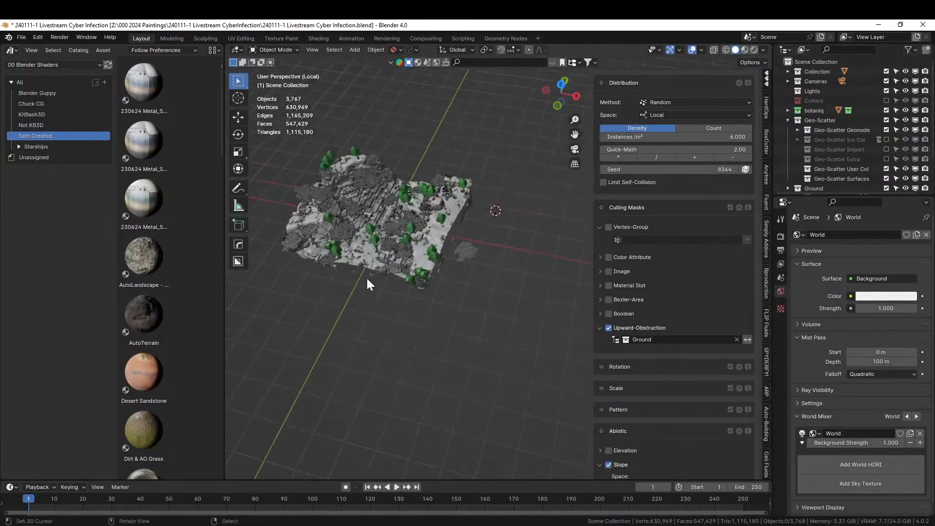
click(468, 246)
key(shift+d)
right_click(470, 247)
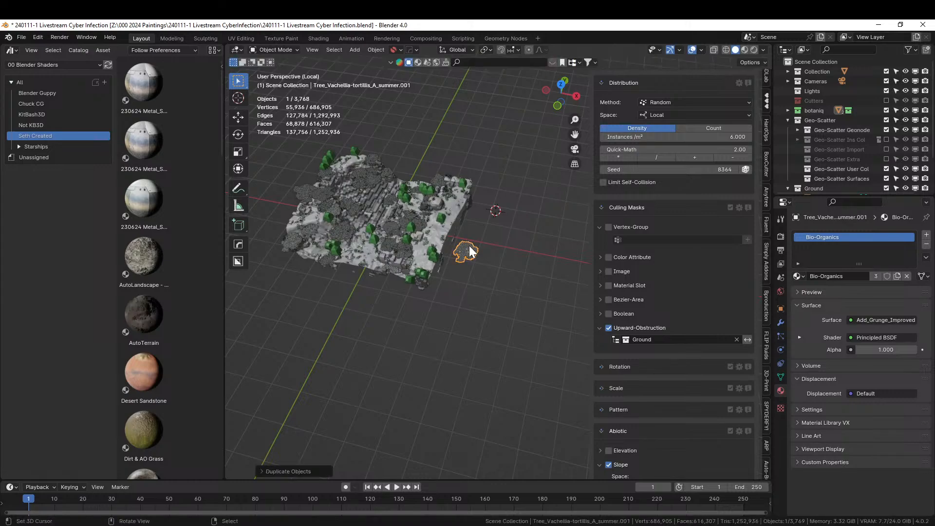
key(g)
click(538, 208)
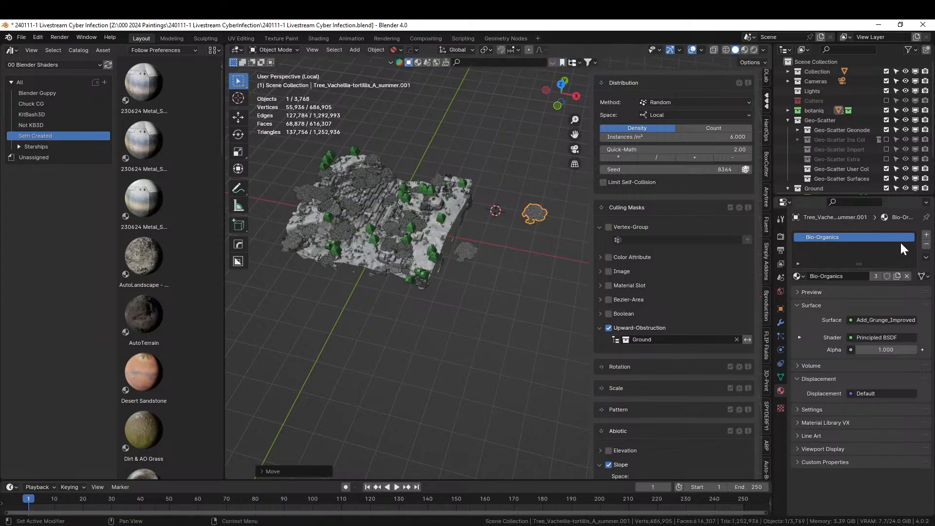
Step: Remove the Bio-Organics material slot from the duplicate tree and, in rendered shading, move the tree to Scene Collection
click(926, 244)
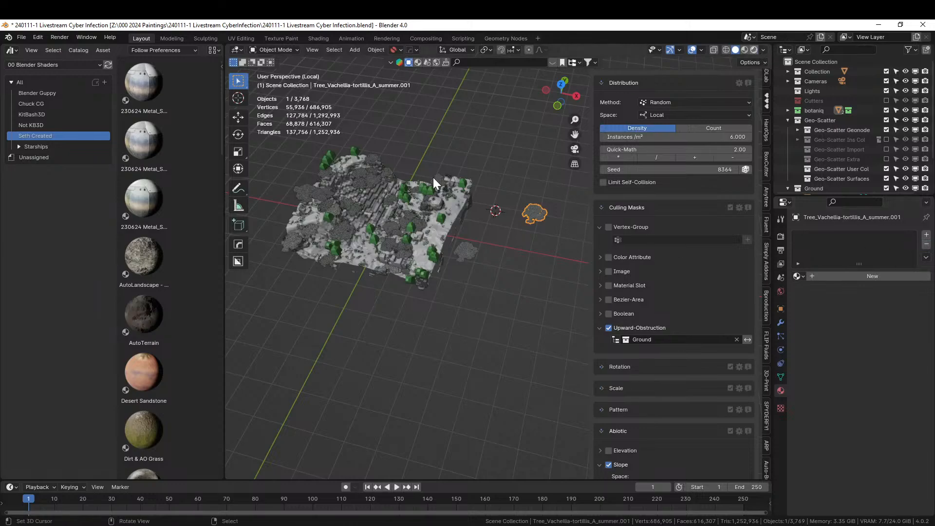
key(shift+z)
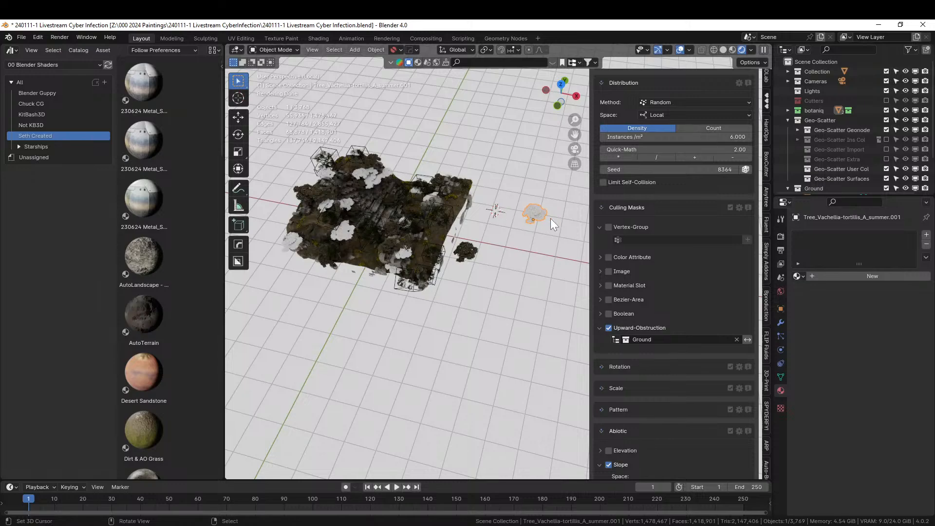
key(m)
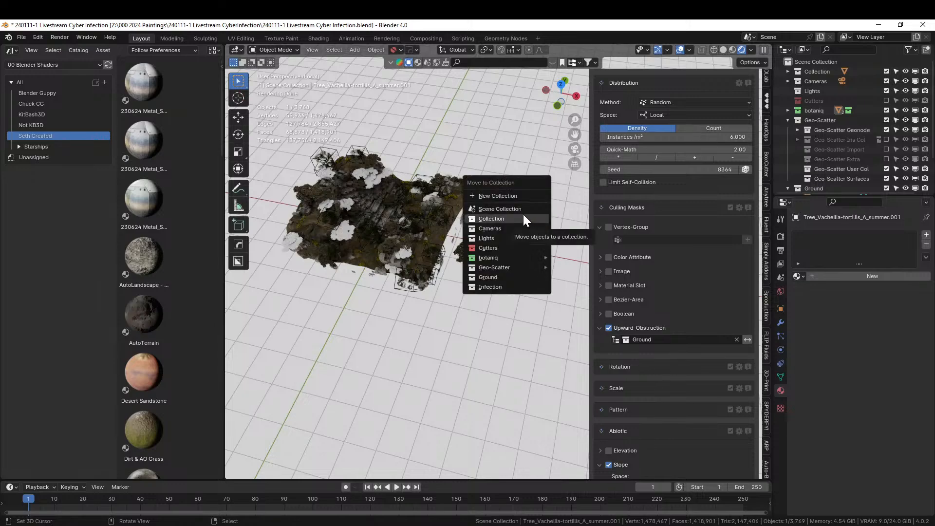
click(515, 208)
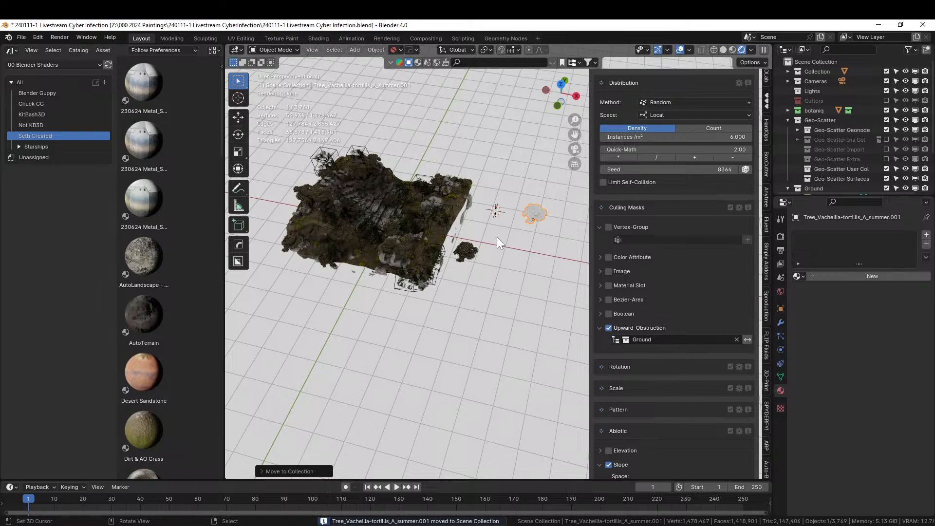
Step: Add a material slot to the duplicate Vachellia tree and assign it the existing Bio-Organics.001 material
scroll(497, 237, up, 3)
middle_drag(475, 227, 472, 215)
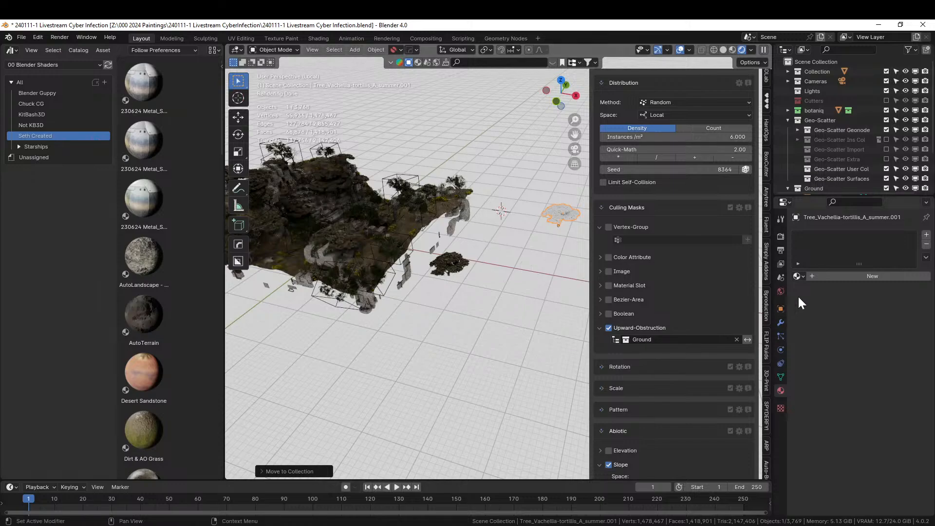
click(811, 276)
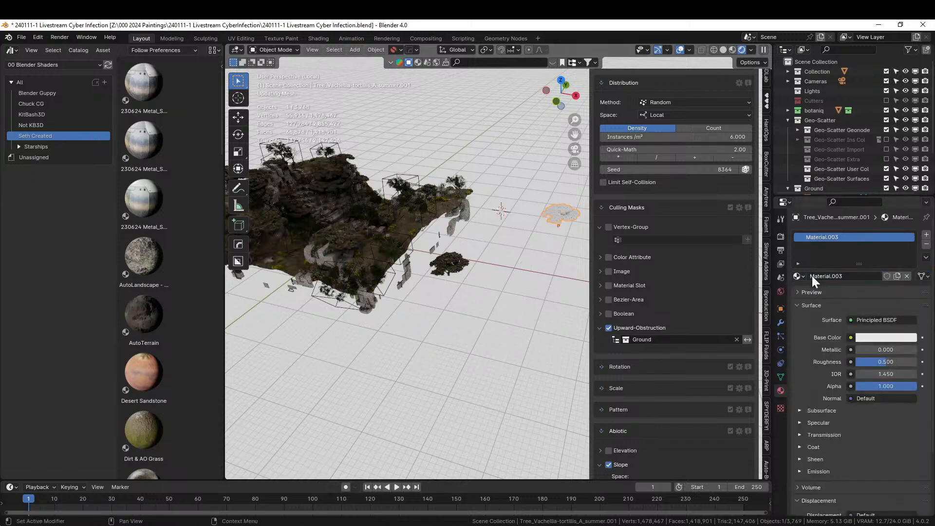
click(800, 276)
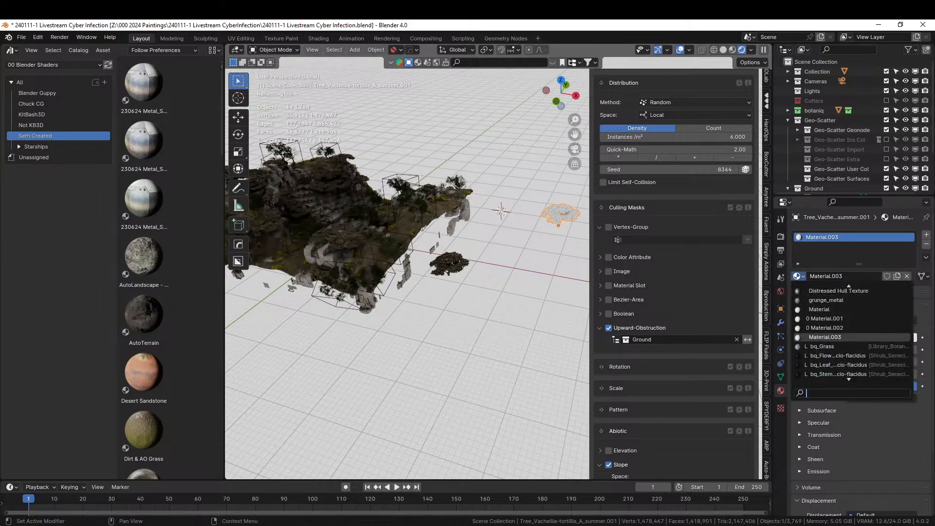
text(bio)
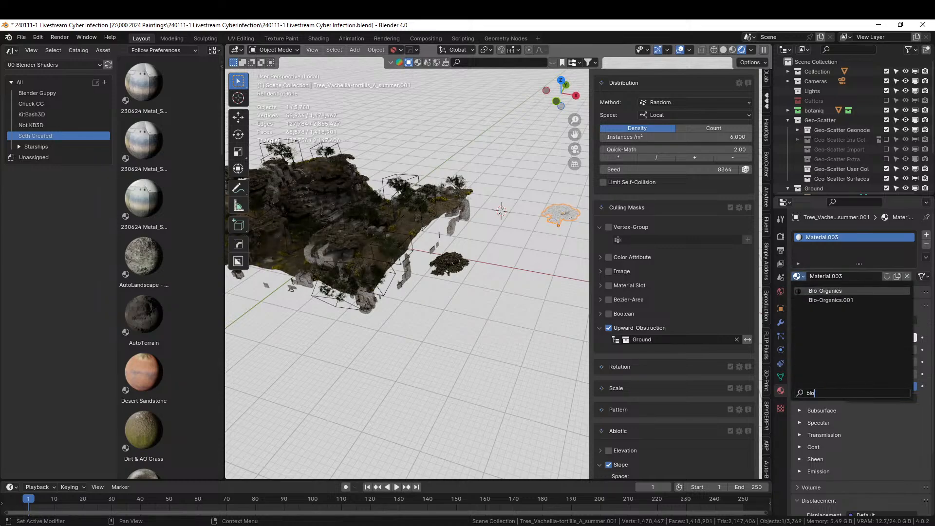
click(824, 291)
Step: Compare the materials of the original and duplicate Vachellia trees, leave the duplicate selected, and save the file
click(450, 261)
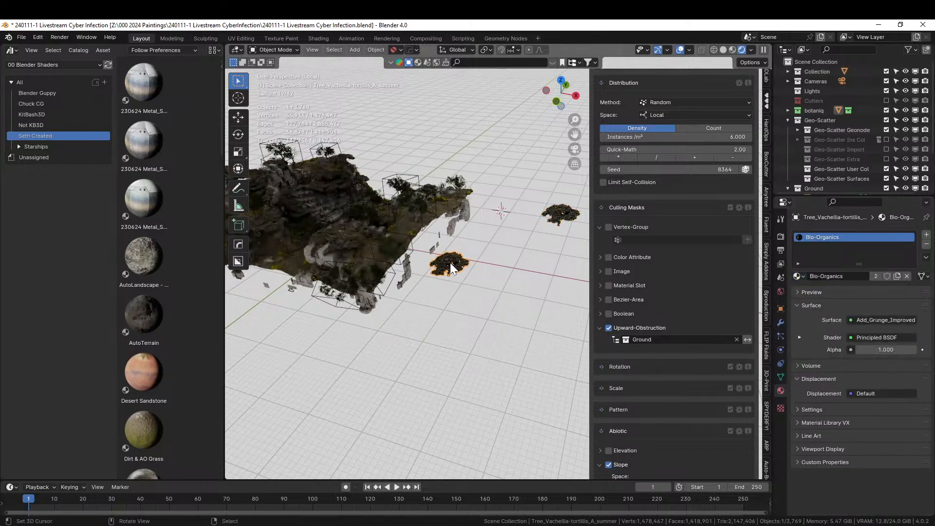
click(559, 214)
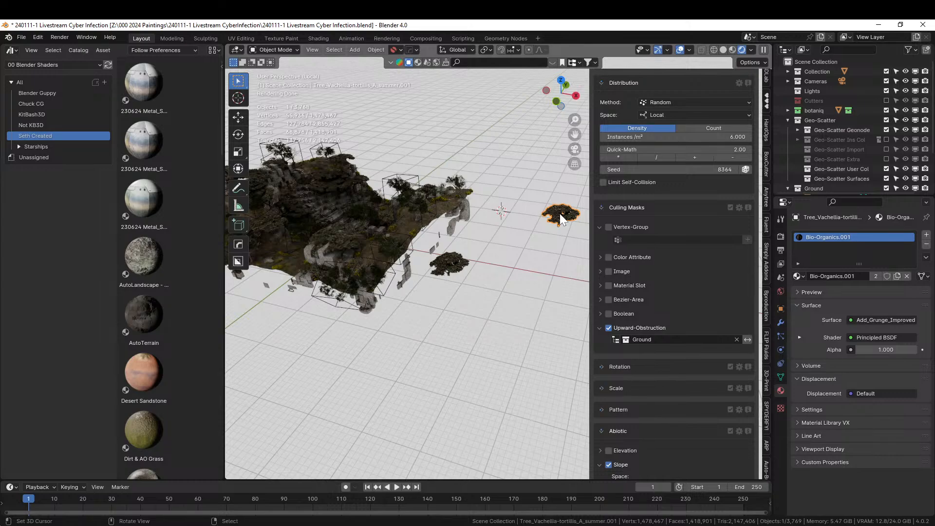
scroll(499, 213, up, 2)
shift+middle_drag(470, 241, 366, 322)
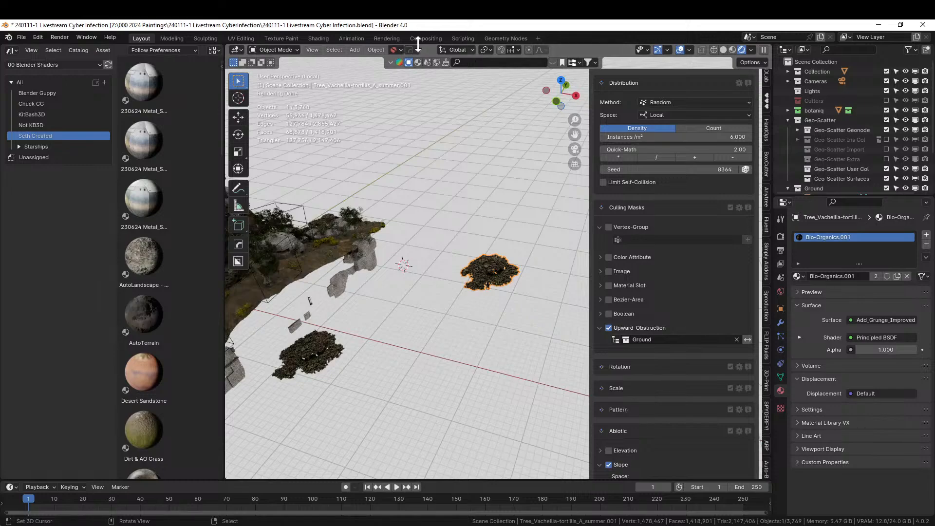
key(ctrl+s)
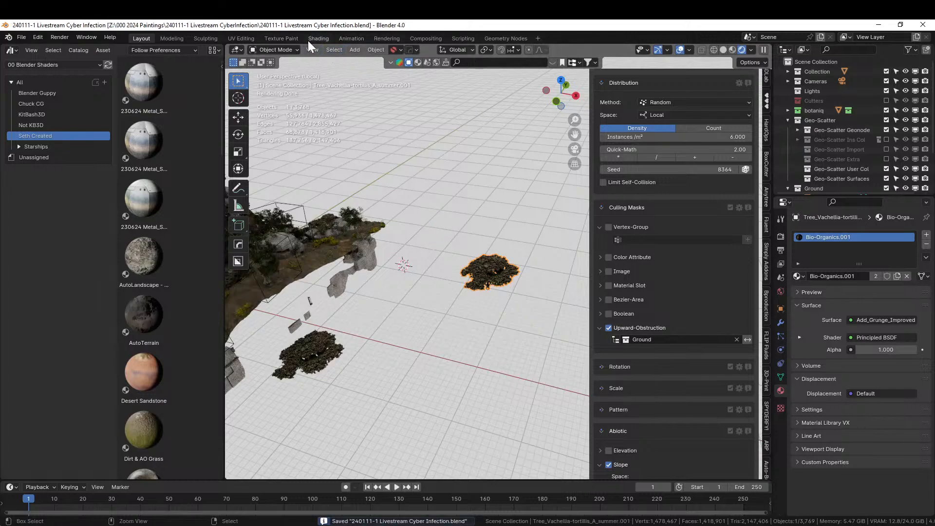
Step: In the Shading workspace, duplicate the multicoloured Color Ramp node and place the copy below the Principled BSDF
click(308, 40)
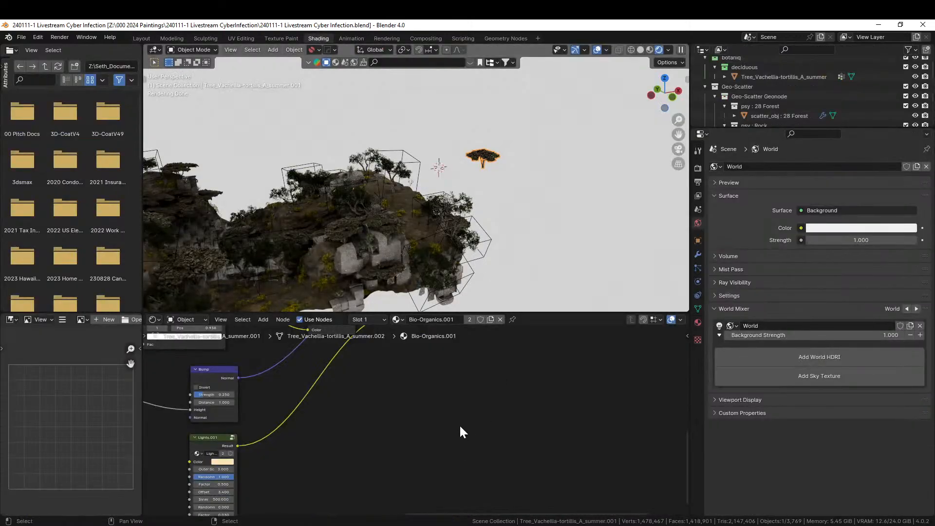
middle_drag(461, 426, 419, 496)
scroll(431, 482, down, 5)
key(Home)
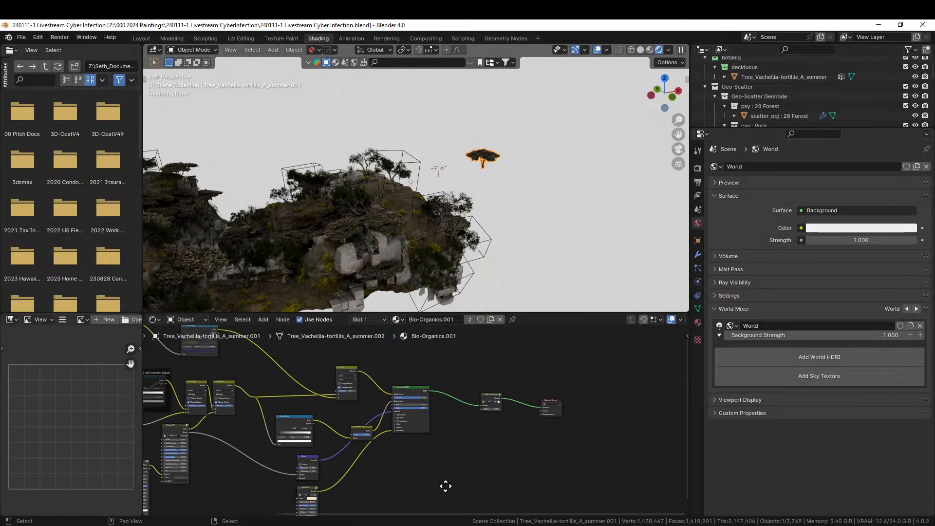
click(299, 352)
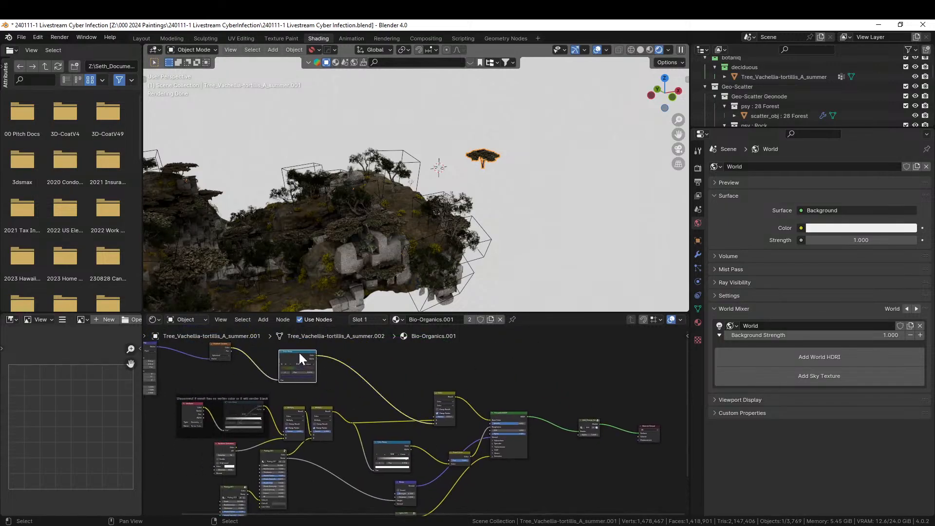
key(shift+d)
click(566, 476)
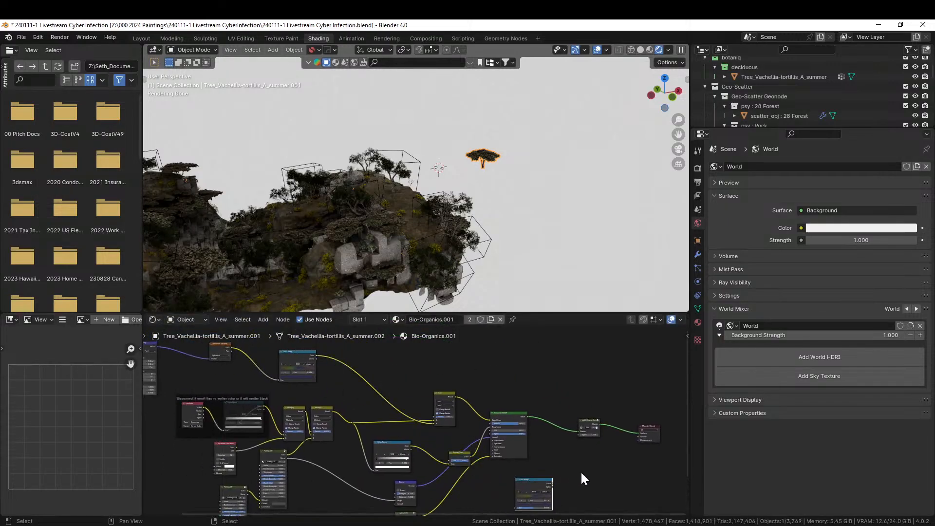
Step: Remove the green stop from the duplicated Color Ramp
middle_drag(580, 471, 535, 382)
scroll(420, 419, up, 4)
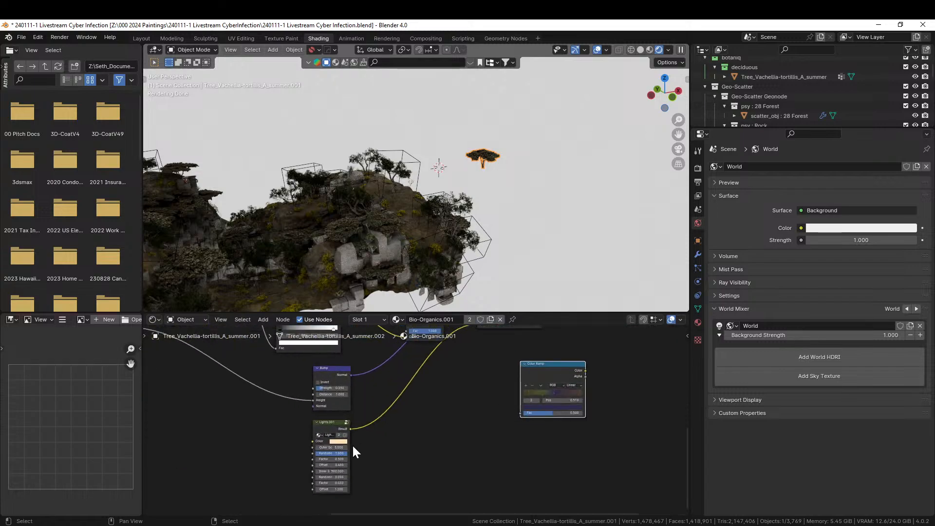
middle_drag(478, 432, 407, 478)
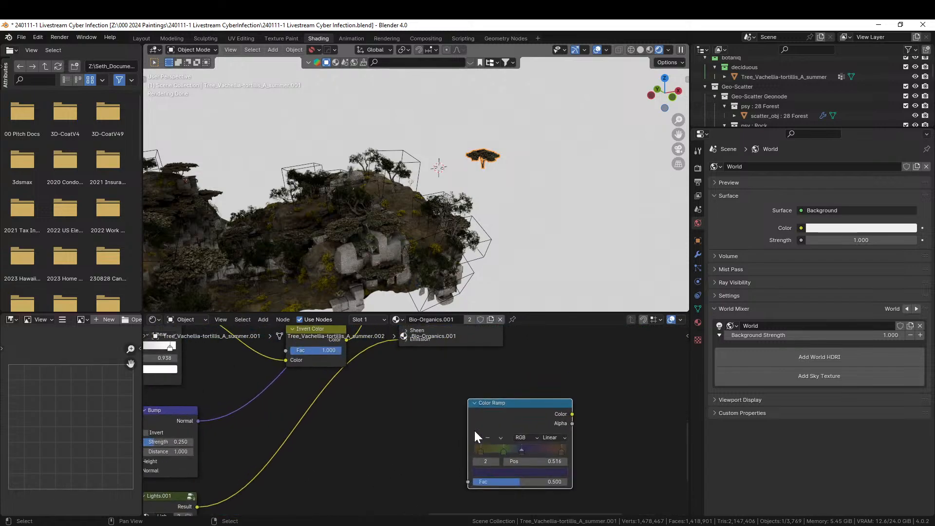
scroll(474, 428, up, 4)
click(544, 465)
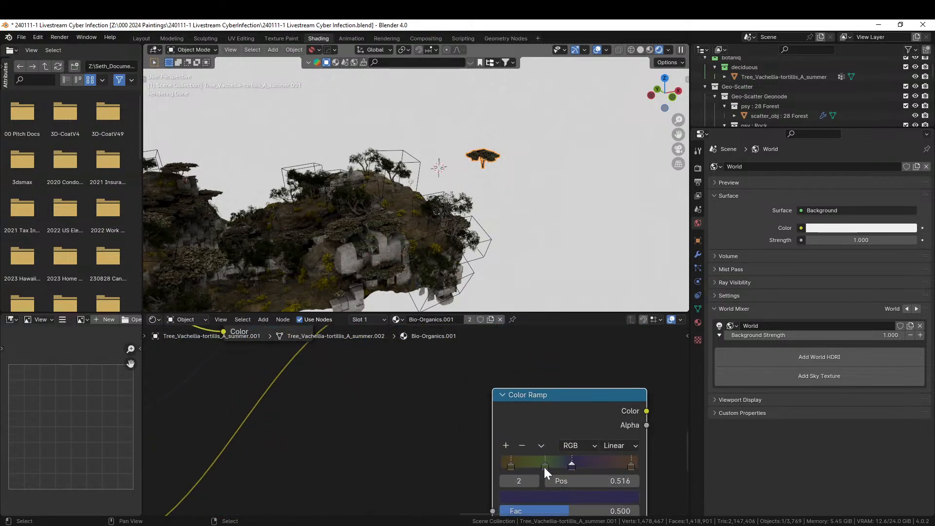
click(522, 444)
Step: Set the first and last colour stops of the duplicated Color Ramp to black, keeping the blue middle stop
click(516, 494)
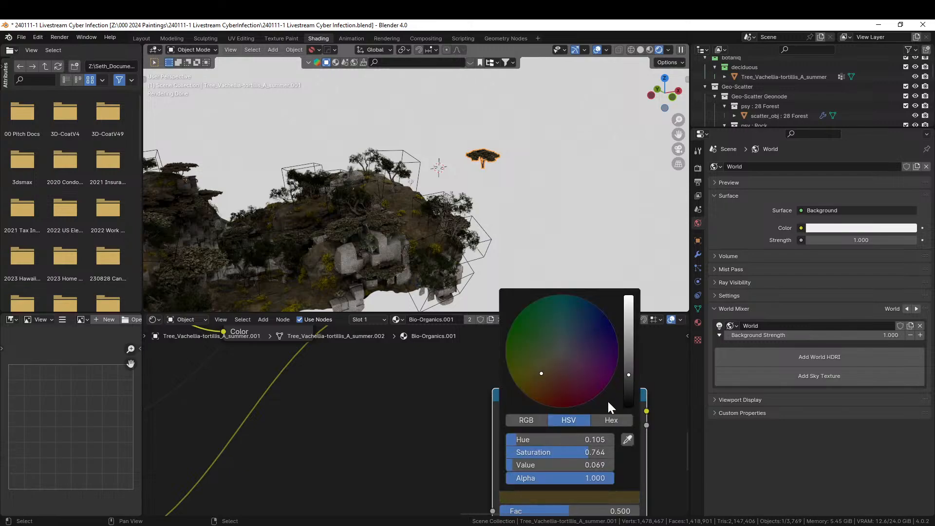
drag(628, 375, 628, 407)
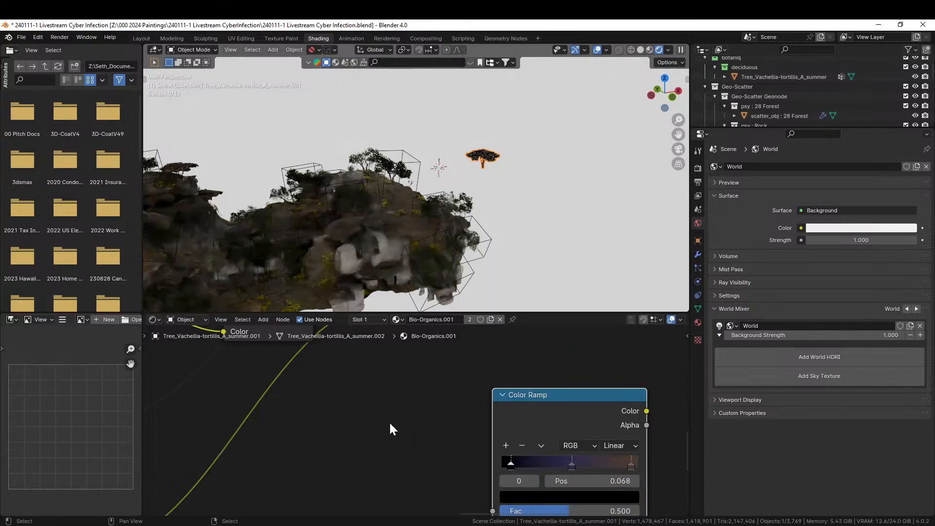
click(389, 422)
click(631, 465)
click(578, 495)
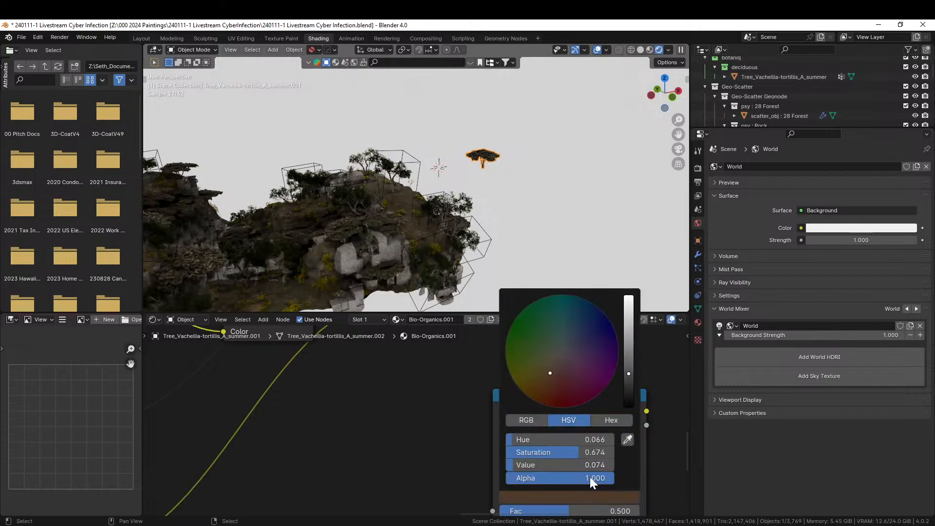
drag(628, 372, 628, 404)
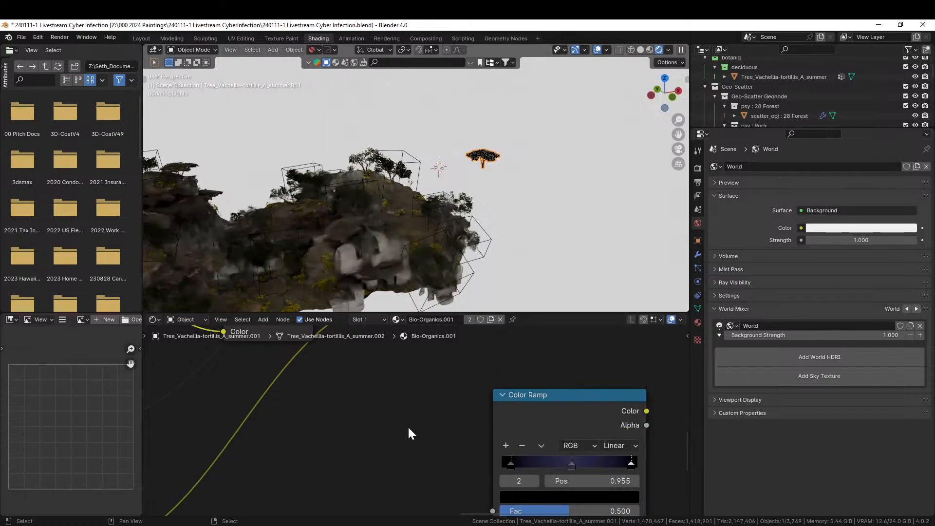
Step: Place the Color Ramp beside the Lights.001 group and combine both through a Mix node feeding the shader's Emission
scroll(407, 426, down, 2)
middle_drag(410, 425, 452, 365)
drag(517, 363, 358, 442)
middle_drag(397, 385, 395, 444)
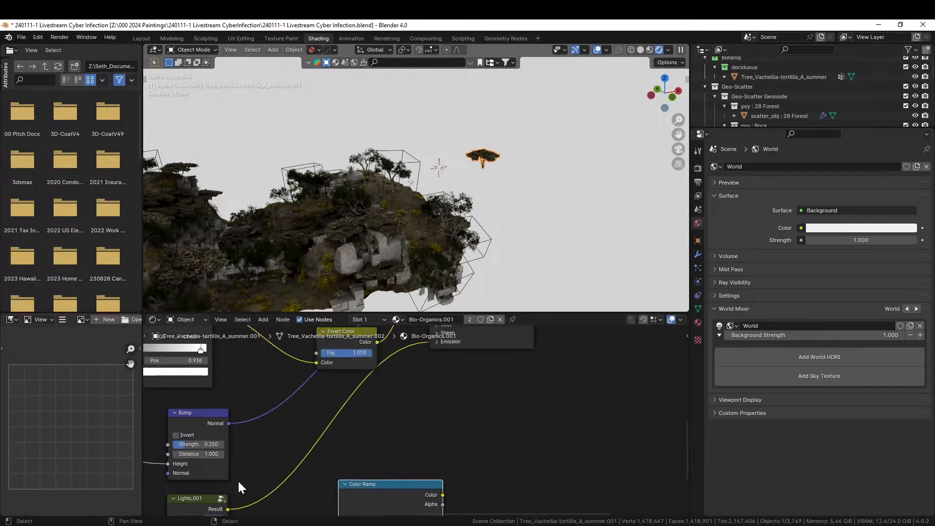
shift+click(209, 497)
key(ctrl+0)
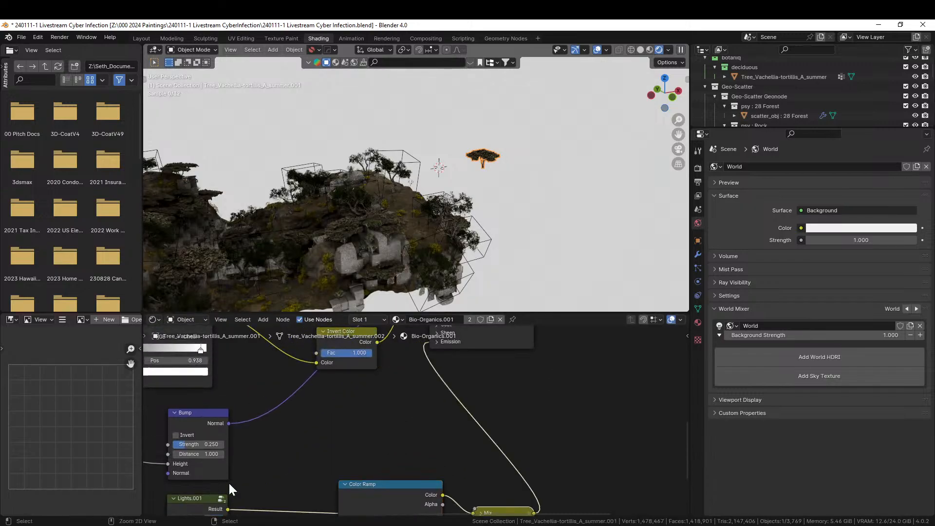
middle_drag(431, 442, 422, 422)
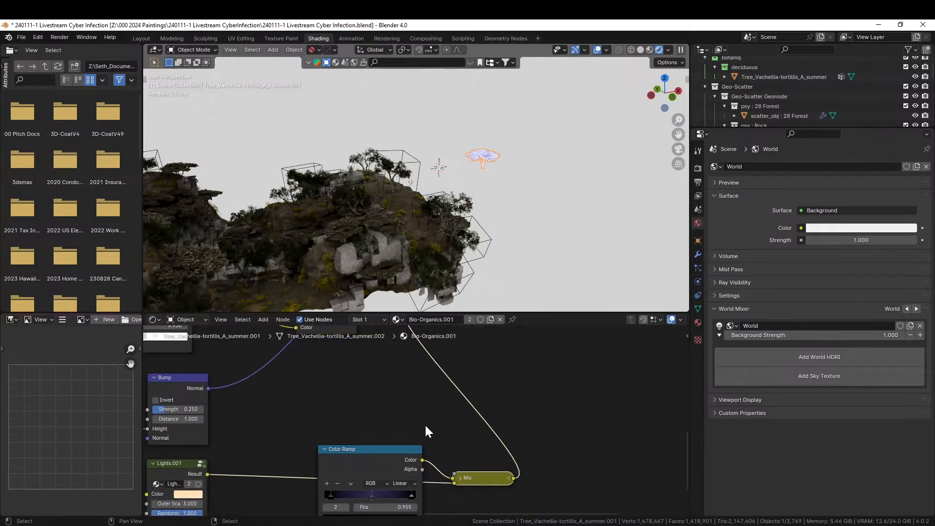
Step: Expand the new Mix node, move it above the Color Ramp and set its blending mode to Add
click(461, 476)
drag(474, 476, 383, 339)
click(384, 374)
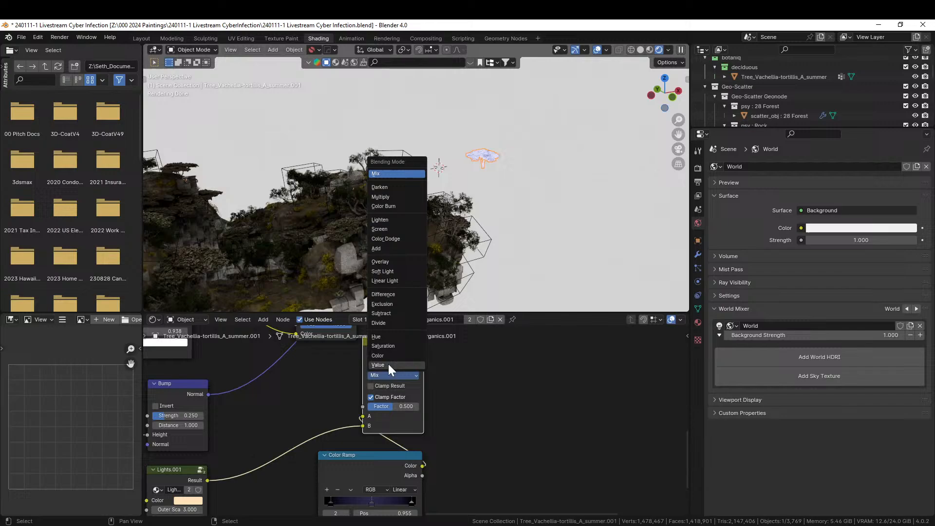
click(387, 248)
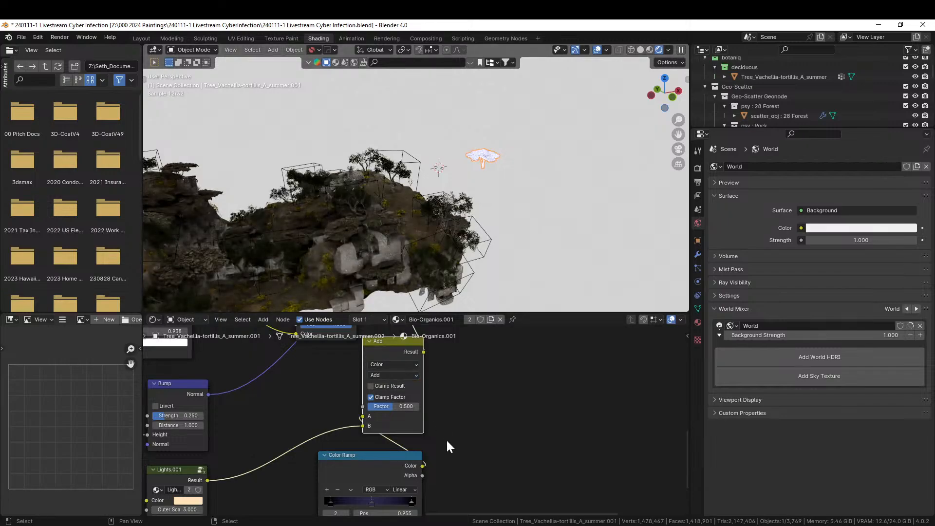
Step: Isolate the selected acacia tree in local view
scroll(446, 439, up, 3)
scroll(512, 193, up, 3)
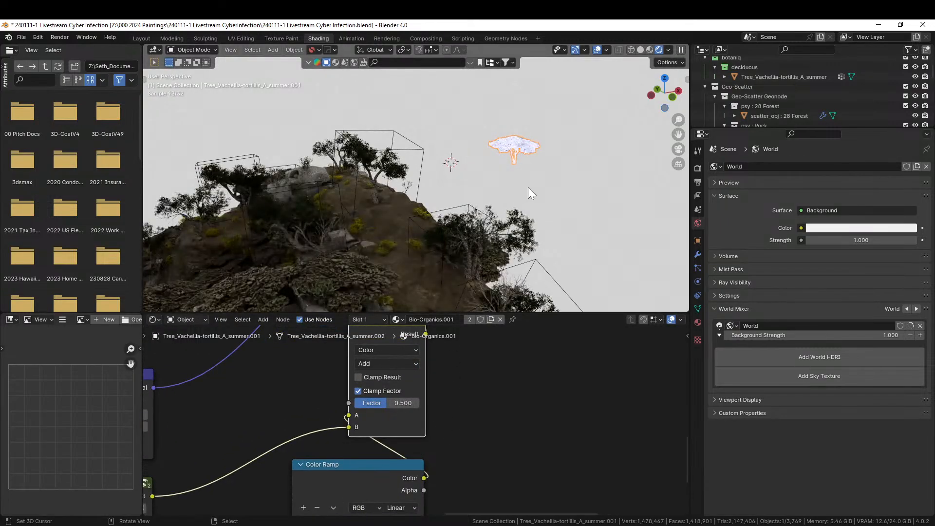
key(KP_Divide)
Step: Shift the Color Ramp's middle stop toward the start, set its last stop to 0.623, and set the Add node's factor to 1.000
middle_drag(485, 449, 532, 375)
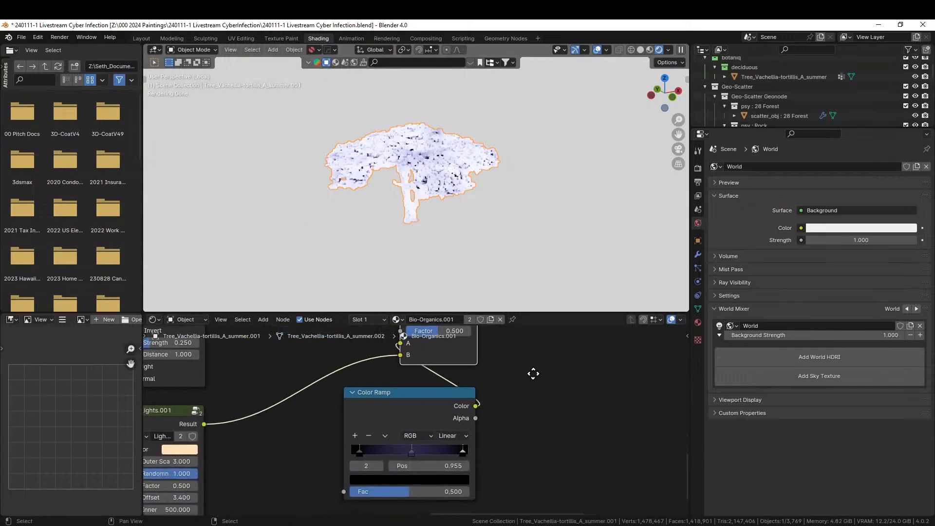
drag(410, 448, 386, 450)
drag(461, 451, 424, 452)
drag(431, 335, 475, 334)
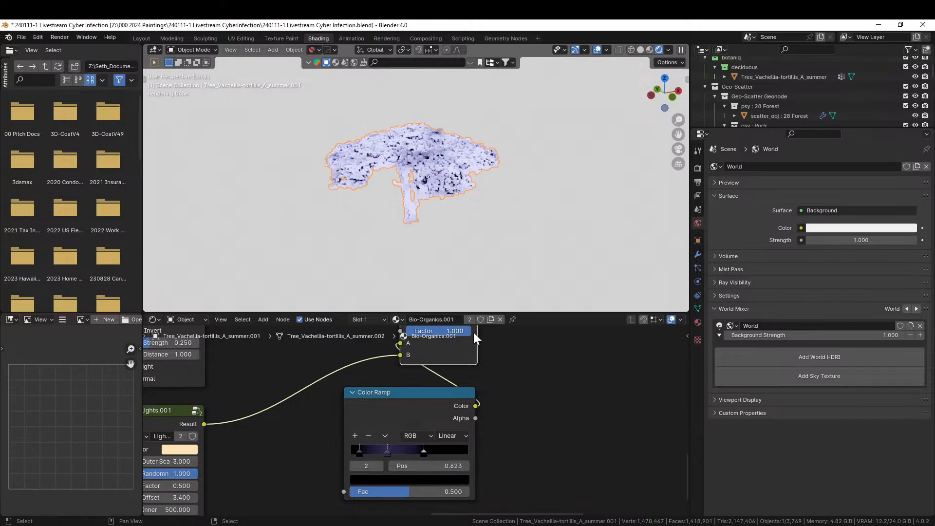
Step: Rearrange the nodes so the Color Ramp sits below and before the Add node
middle_drag(437, 393, 440, 440)
drag(443, 443, 376, 487)
middle_drag(439, 418, 441, 475)
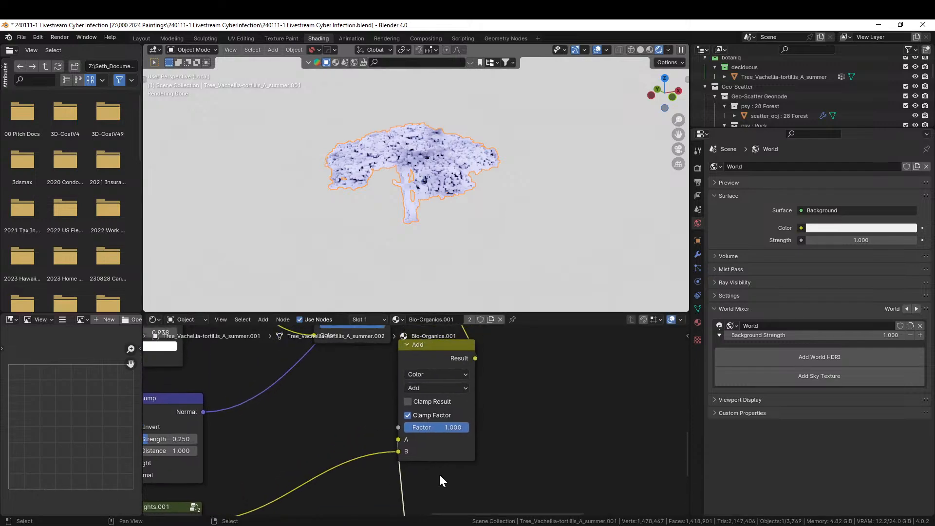
drag(439, 346, 486, 377)
Step: Set the Color Ramp's last stop to 0.473, its first stop to 0.118 and its middle stop to 0.361
middle_drag(396, 418, 419, 333)
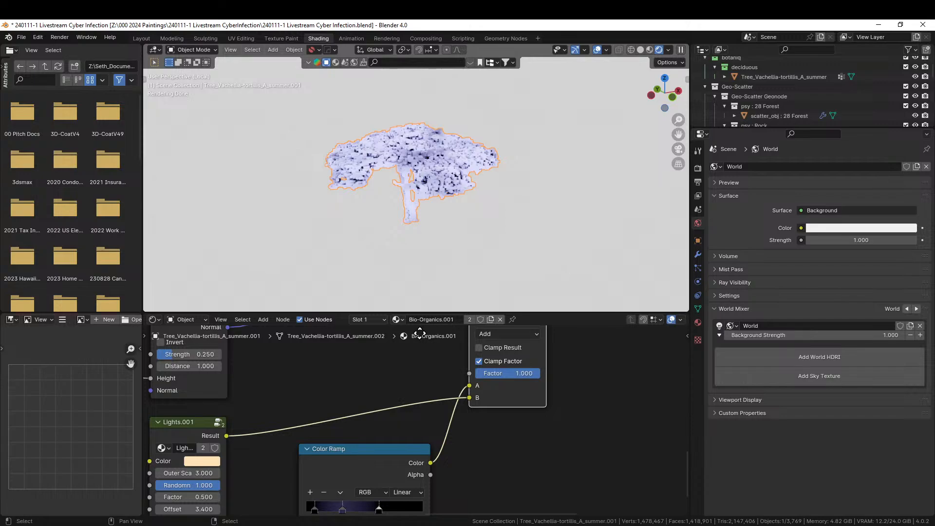
scroll(417, 418, up, 3)
middle_drag(416, 388, 407, 328)
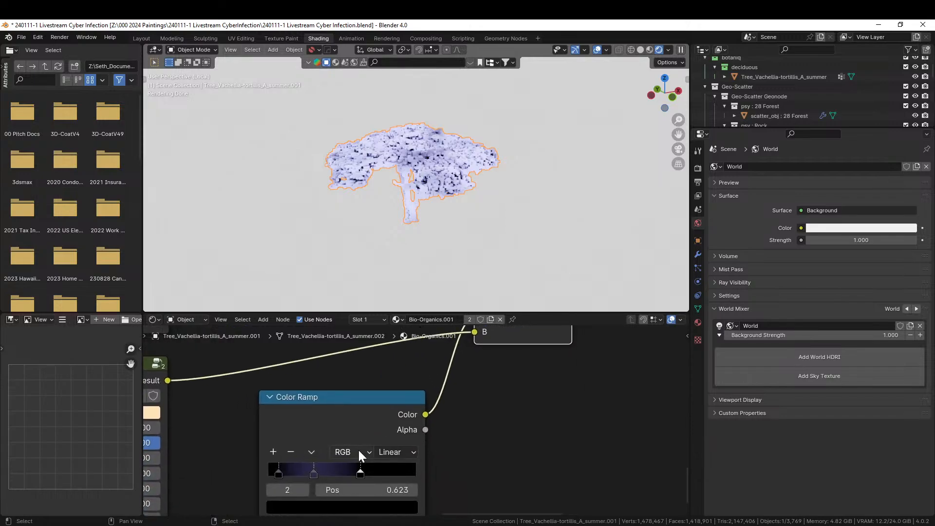
drag(356, 477, 321, 480)
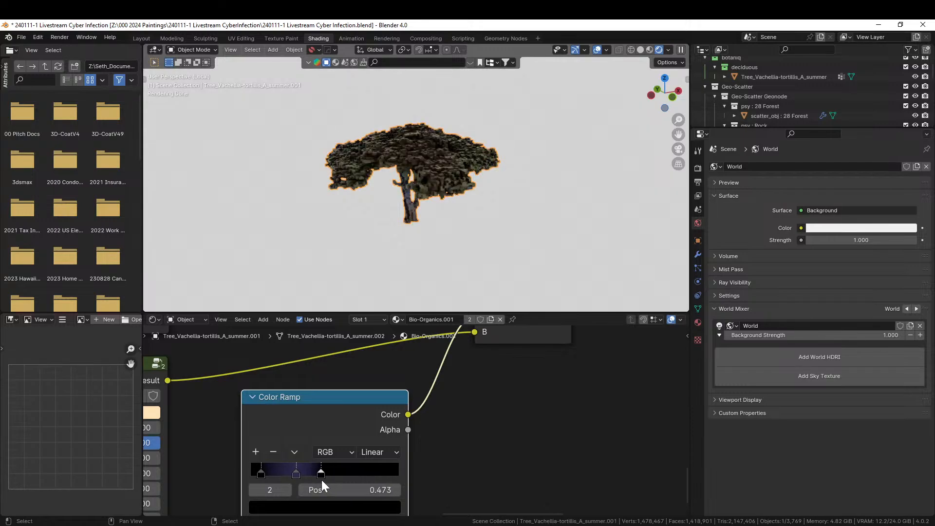
mouse_move(261, 473)
mouse_down()
mouse_move(253, 473)
mouse_move(269, 474)
mouse_up()
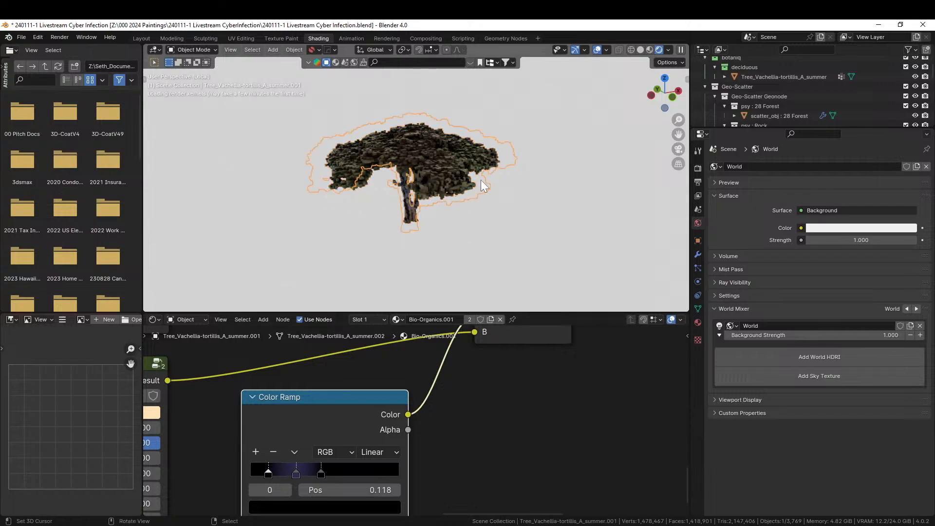
middle_drag(480, 180, 480, 143)
scroll(467, 159, up, 2)
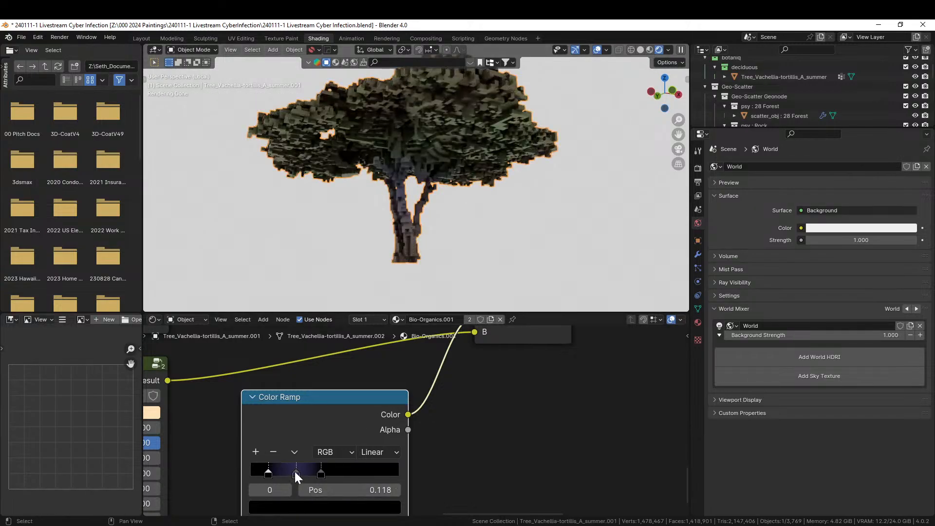
drag(294, 469, 303, 472)
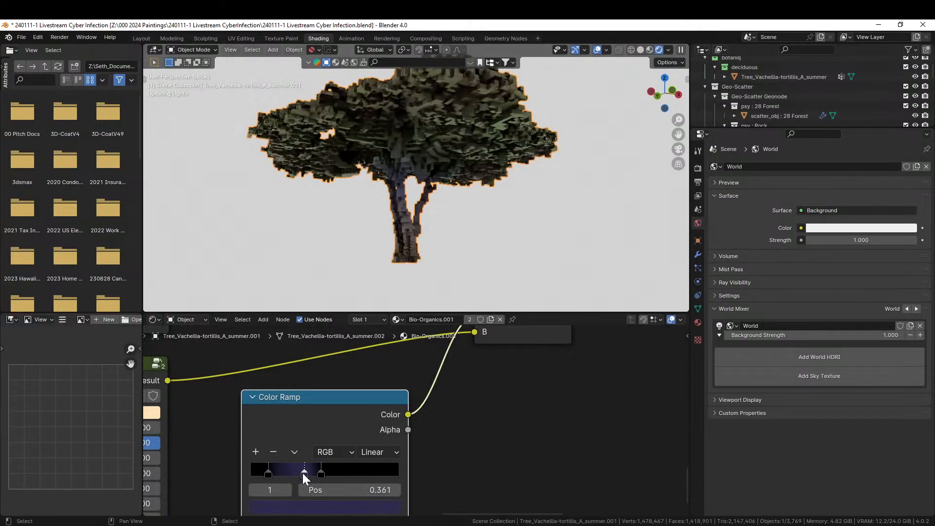
Step: Expand the shader node's Emission settings to check the strength and view the tree from below
middle_drag(606, 411, 510, 501)
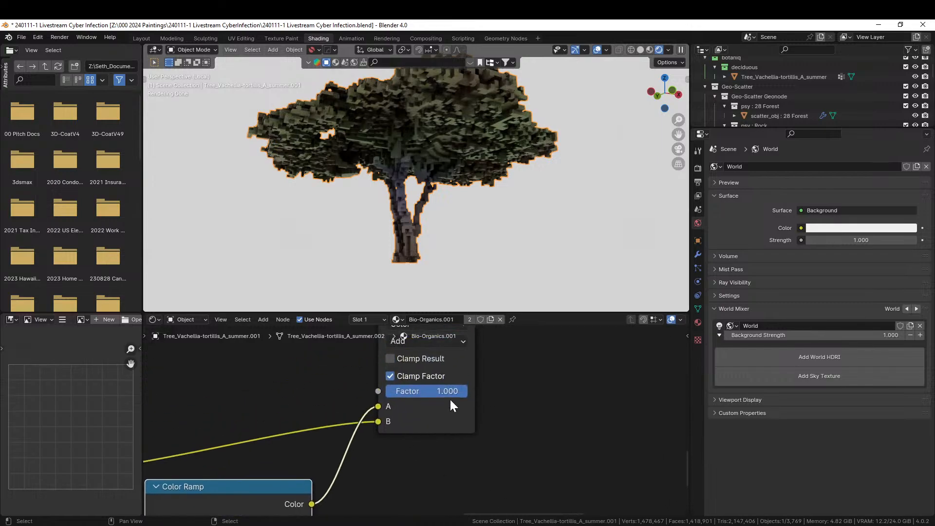
middle_drag(451, 401, 399, 454)
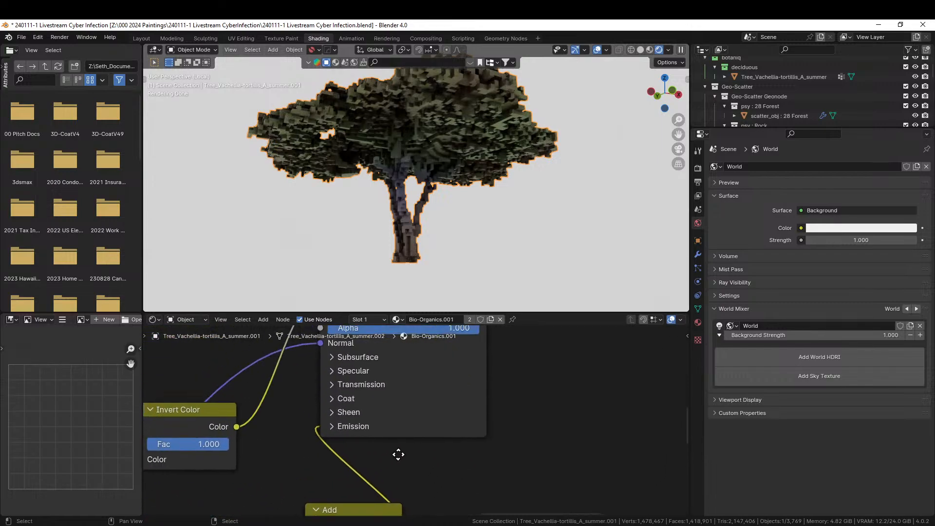
click(335, 423)
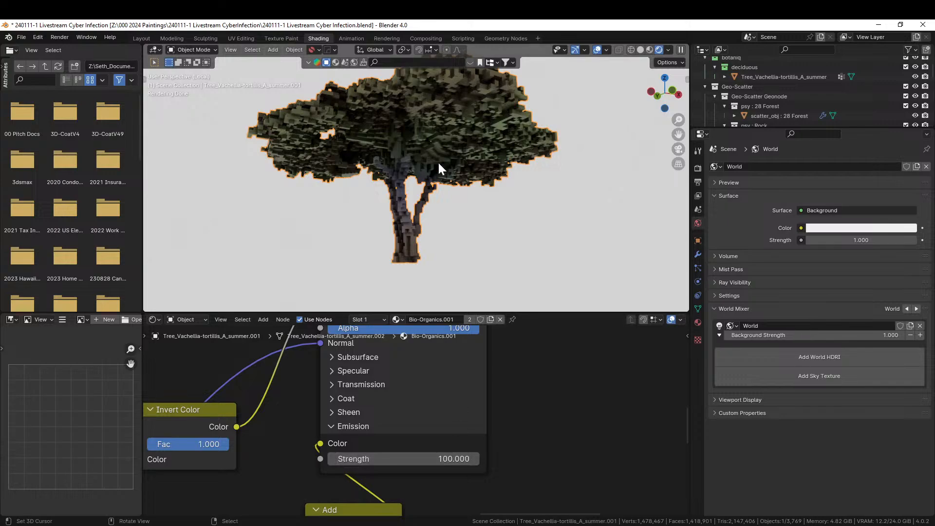
middle_drag(454, 189, 467, 172)
scroll(516, 439, down, 2)
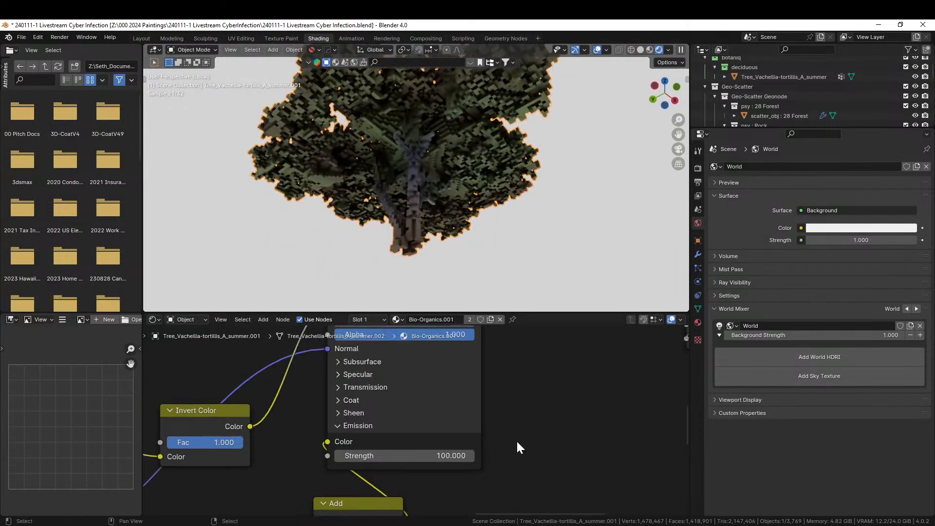
Step: Brighten the Color Ramp's purple middle stop to a colour value of 0.902
middle_drag(517, 418, 552, 435)
middle_drag(414, 452, 437, 380)
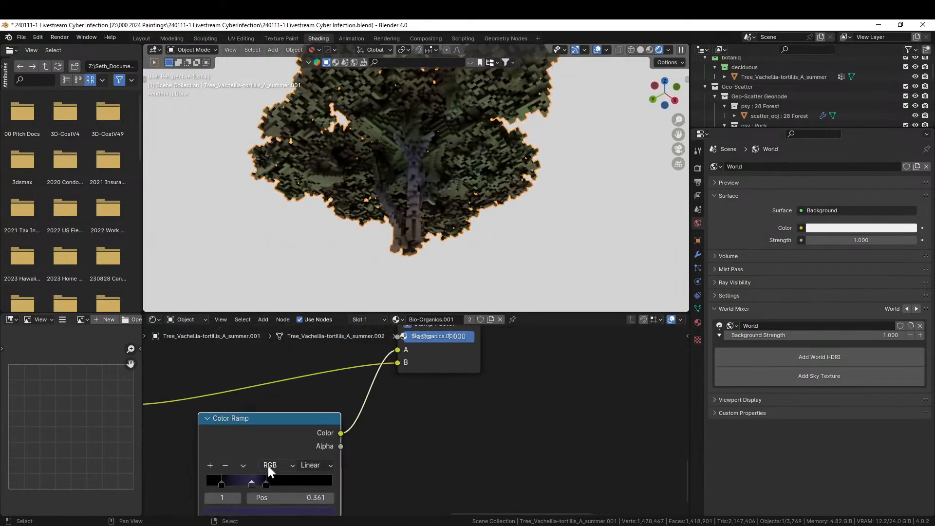
middle_drag(322, 477, 351, 411)
click(291, 458)
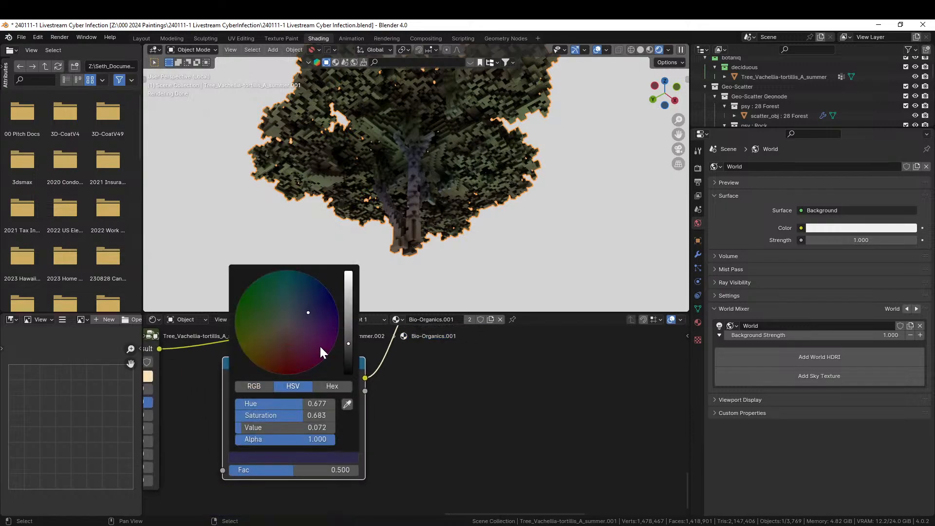
click(350, 286)
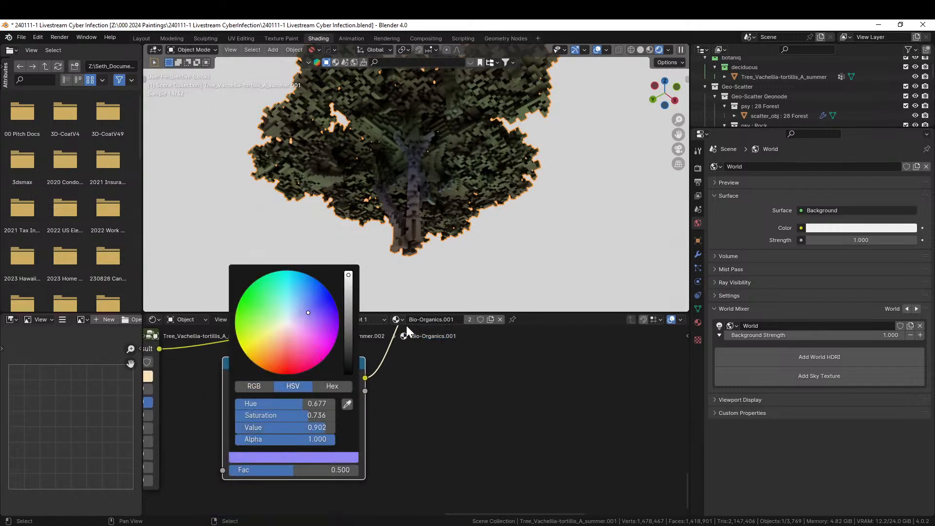
Step: Swap the Add node's inputs so Lights.001 feeds A and the Color Ramp feeds B
middle_drag(463, 407, 465, 482)
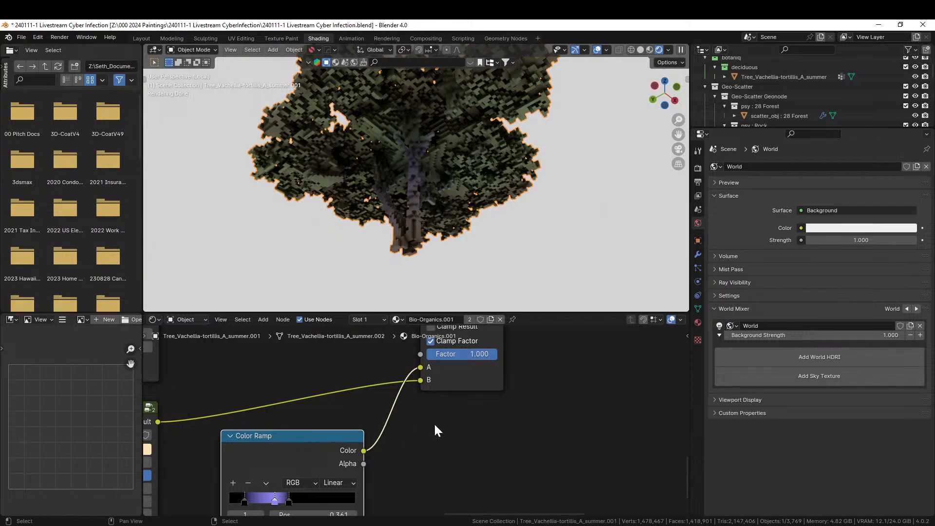
scroll(436, 429, down, 1)
scroll(438, 438, down, 1)
drag(419, 388, 419, 397)
drag(228, 427, 419, 387)
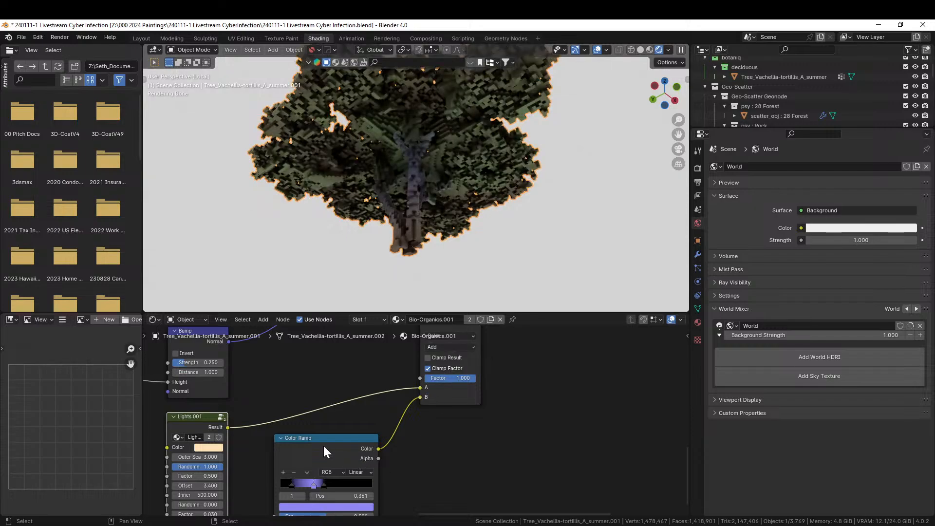
Step: Preview the Color Ramp's output directly on the tree and set its last stop to 0.564
ctrl+shift+click(332, 439)
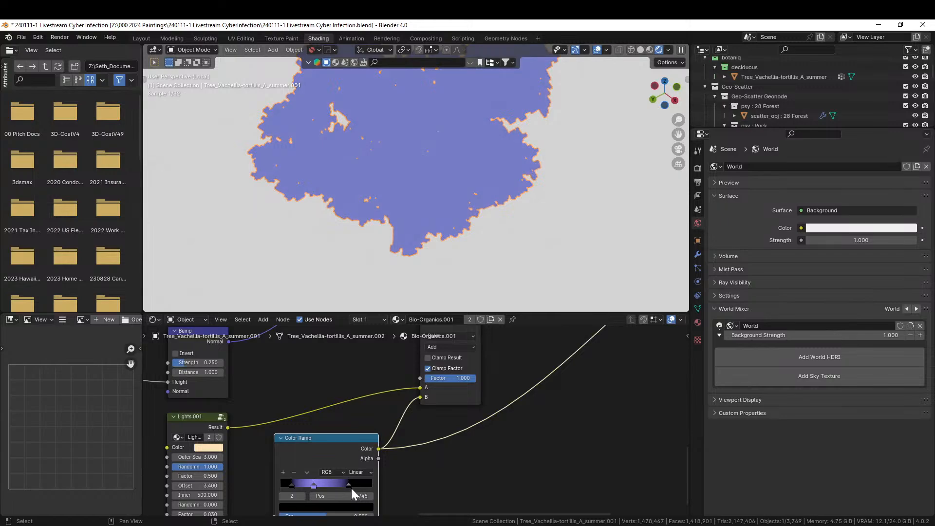
drag(352, 488, 334, 484)
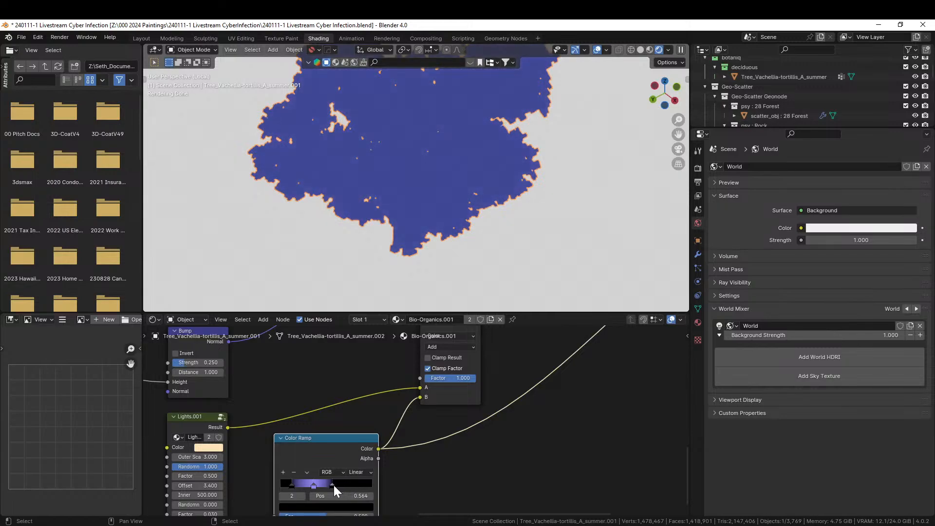
Step: Connect the texture node that feeds the upper Color Ramp to the factor of the purple Color Ramp as well
scroll(396, 429, down, 2)
scroll(446, 436, down, 5)
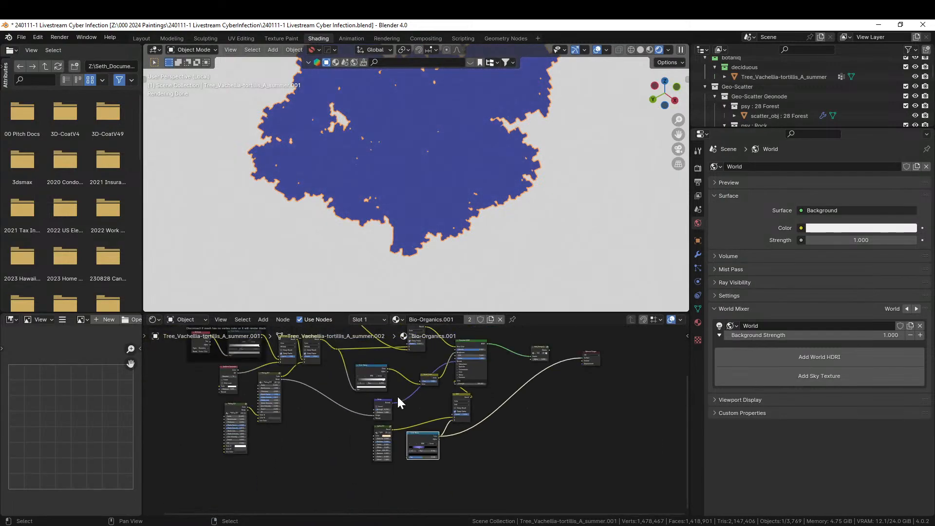
middle_drag(387, 467, 392, 455)
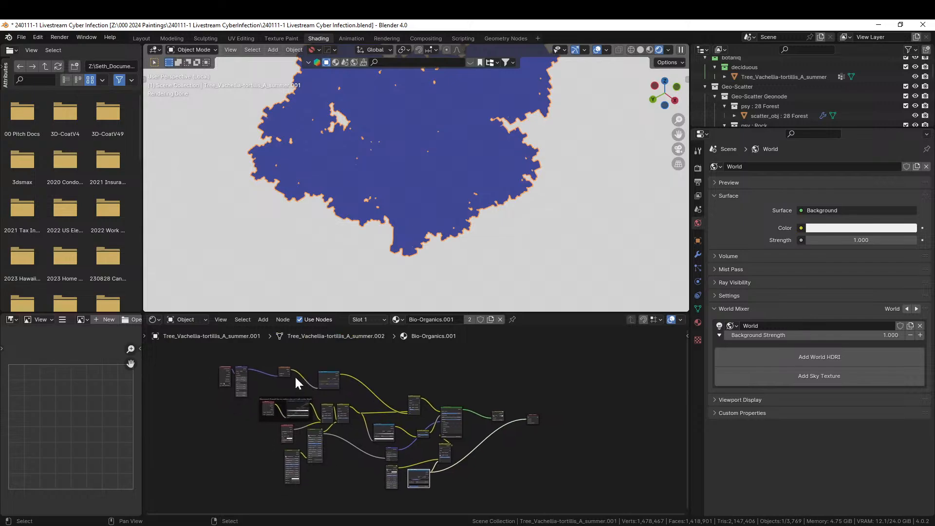
drag(290, 370, 408, 485)
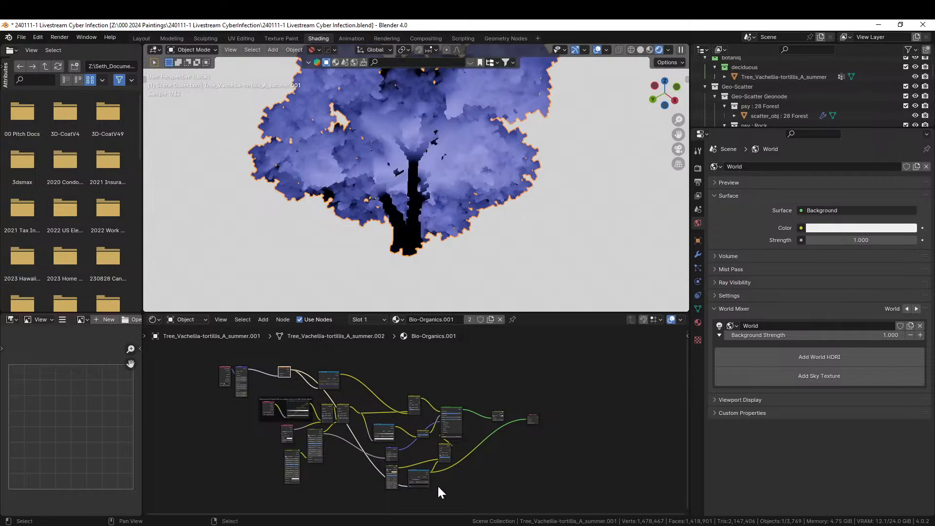
Step: Narrow the purple Color Ramp's band by moving its first stop to 0.223, and check the colouring around the tree
middle_drag(514, 271, 486, 283)
scroll(482, 469, up, 4)
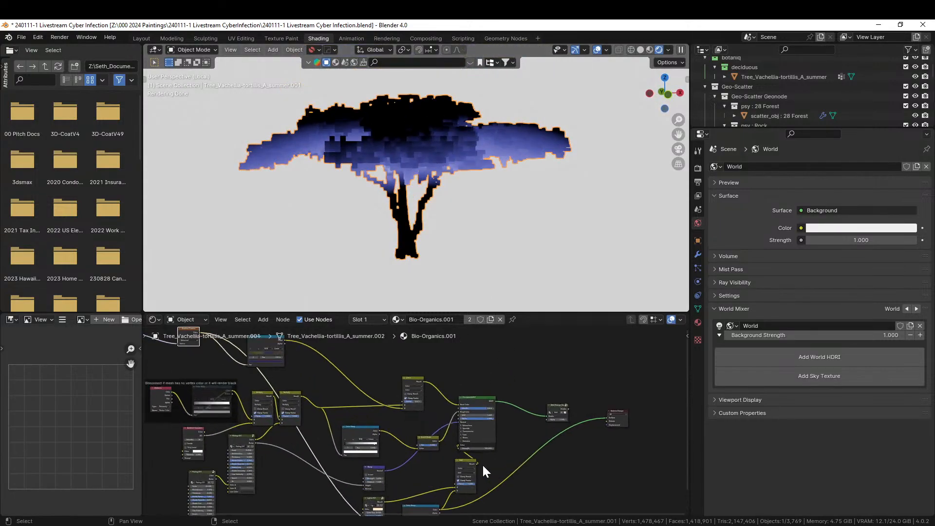
scroll(418, 418, up, 4)
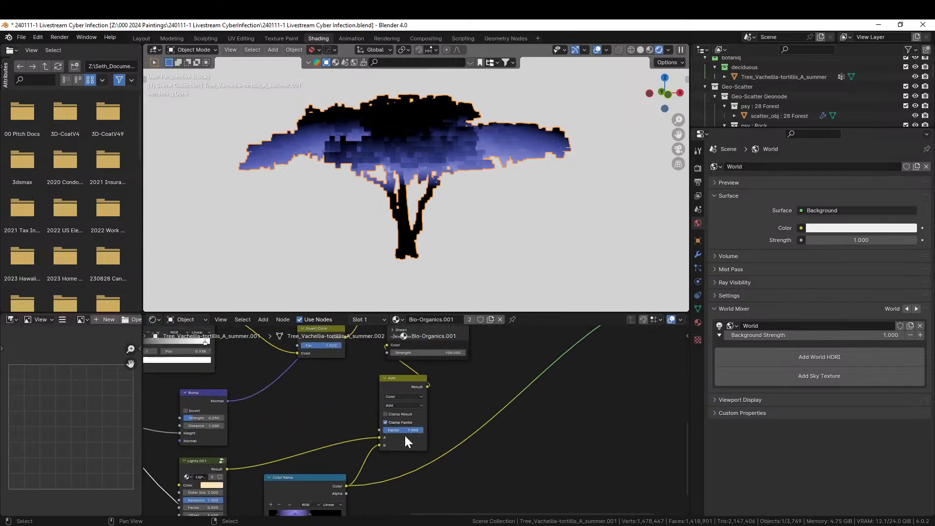
middle_drag(441, 440, 468, 384)
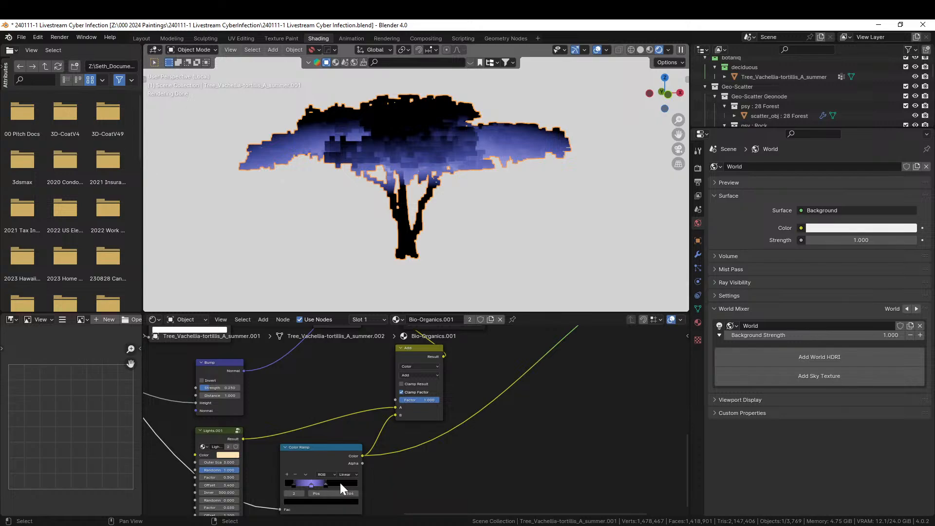
drag(324, 481, 302, 486)
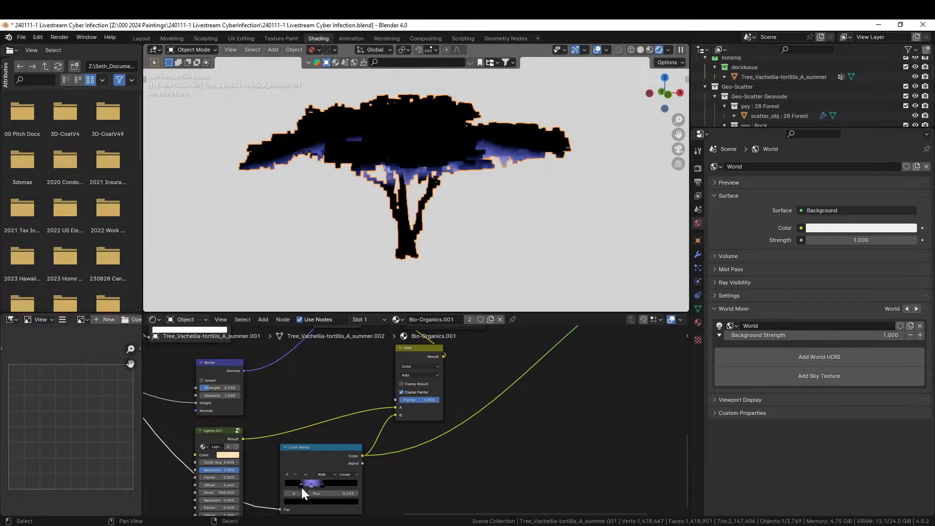
middle_drag(387, 283, 380, 155)
ctrl+middle_drag(408, 308, 454, 247)
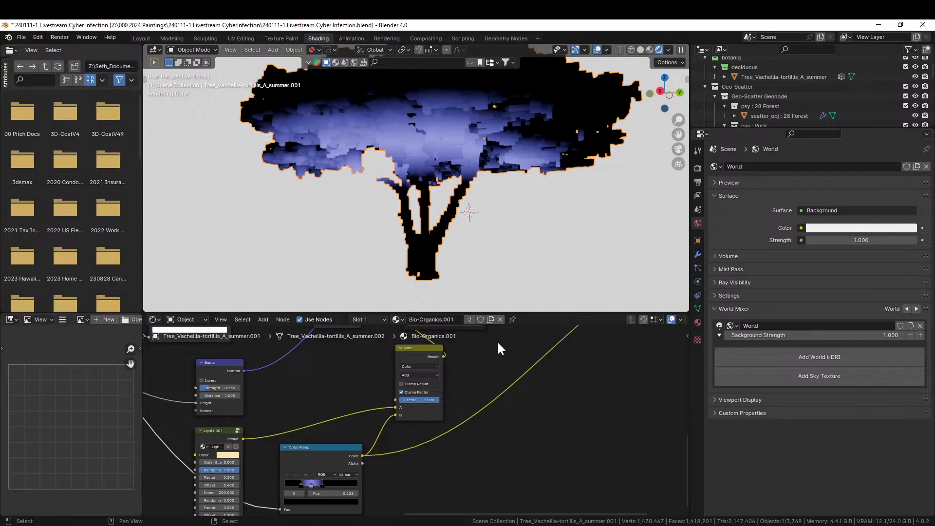
middle_drag(437, 382, 473, 387)
scroll(473, 388, up, 1)
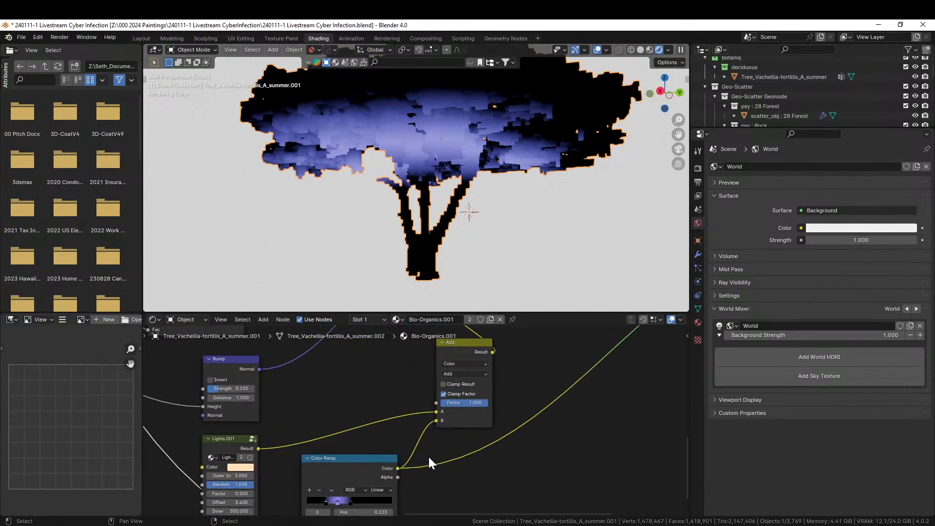
Step: Desaturate the purple stop of the lower Color Ramp to plain white
middle_drag(481, 488, 493, 414)
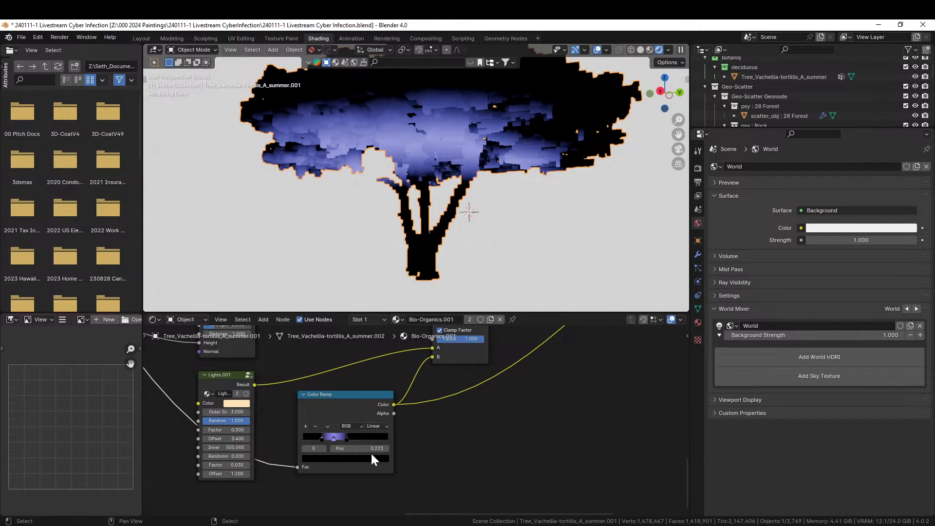
click(334, 439)
click(358, 458)
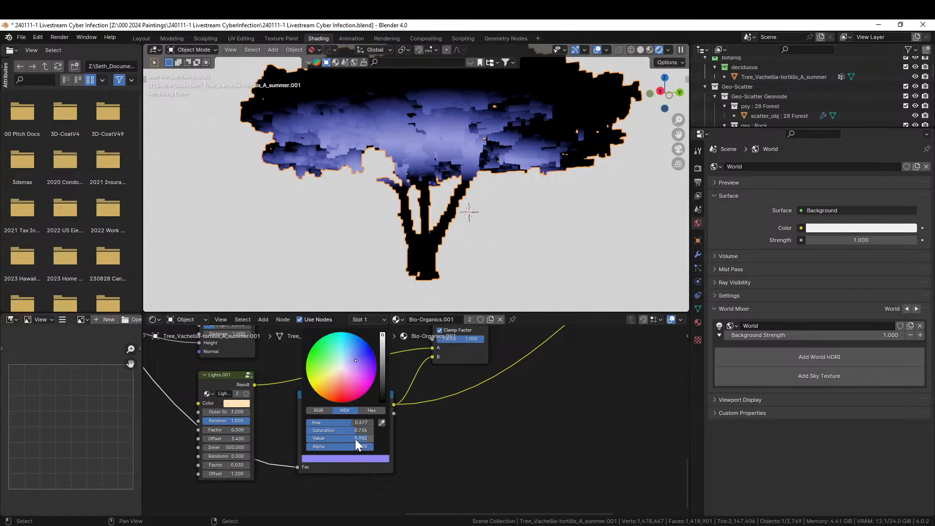
drag(354, 431, 312, 431)
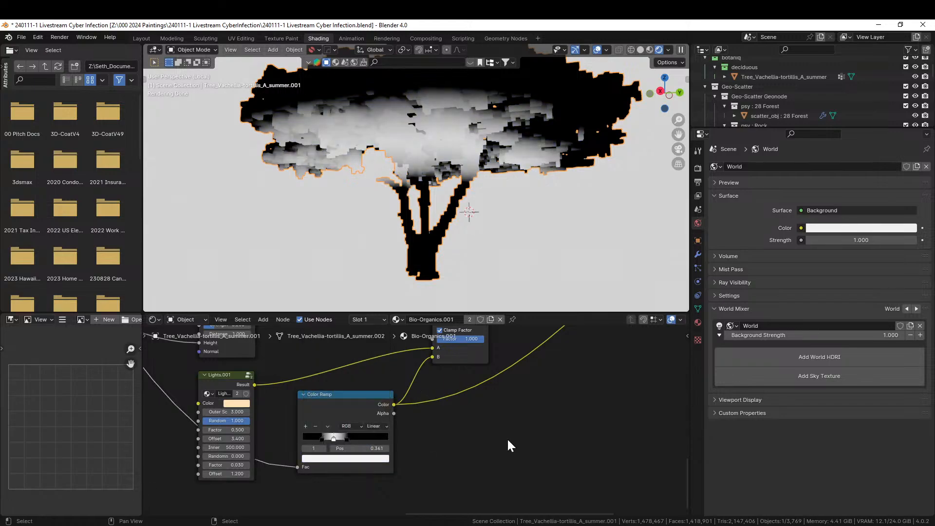
Step: Connect the lower Color Ramp's color output to the Add node's Factor
middle_drag(508, 446, 415, 501)
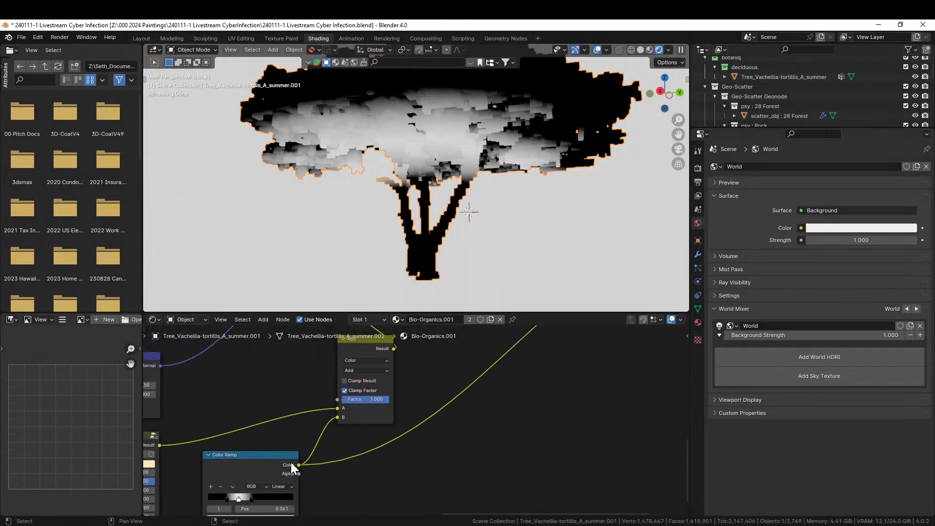
drag(298, 465, 337, 399)
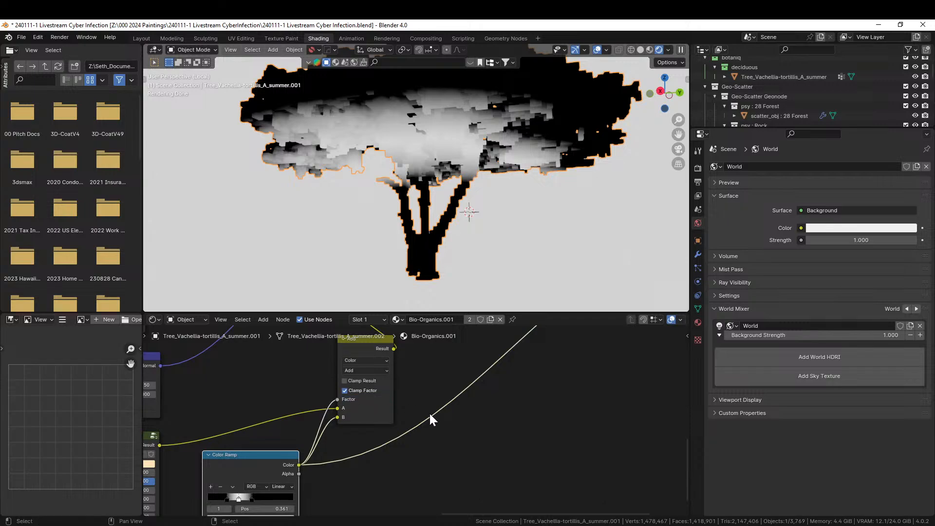
Step: Route the Add_Grunge shader group to the Material Output again so the full material shows on the tree
middle_drag(484, 439, 412, 525)
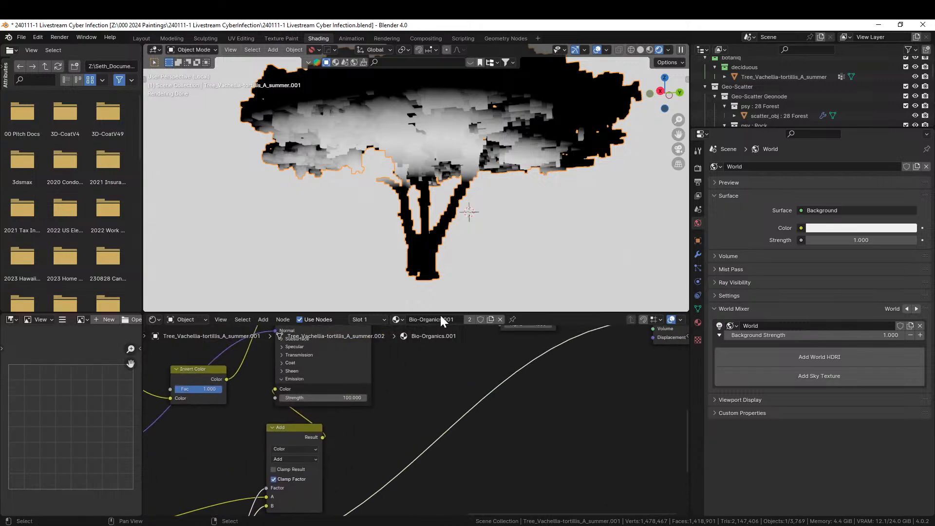
scroll(452, 297, down, 4)
scroll(486, 343, down, 1)
scroll(486, 347, down, 2)
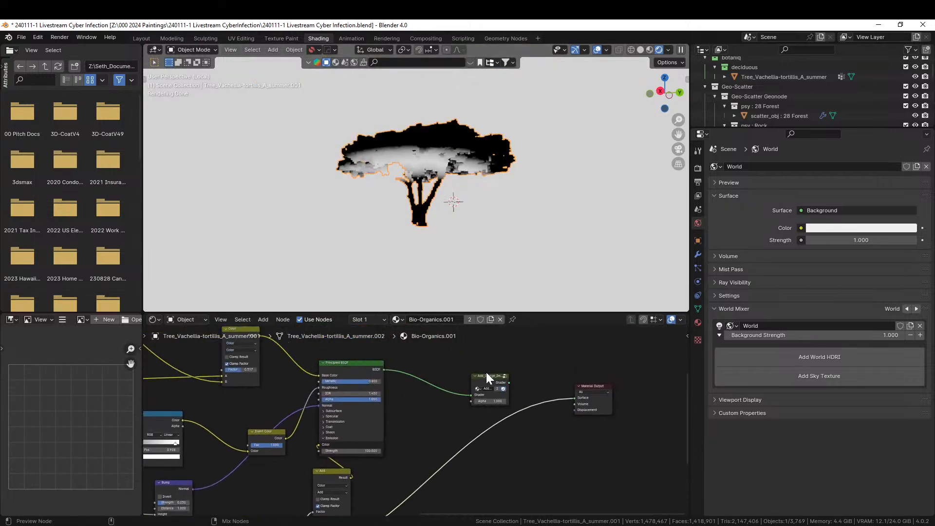
ctrl+shift+click(486, 374)
middle_drag(432, 427, 459, 513)
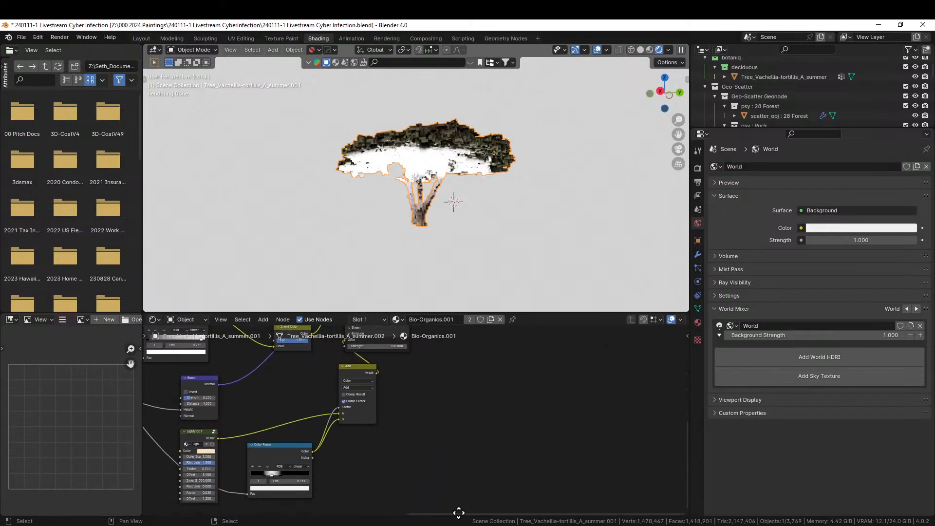
Step: Disconnect the Color Ramp from the Add node's B input and rearrange both nodes to make room for another input
scroll(414, 491, up, 1)
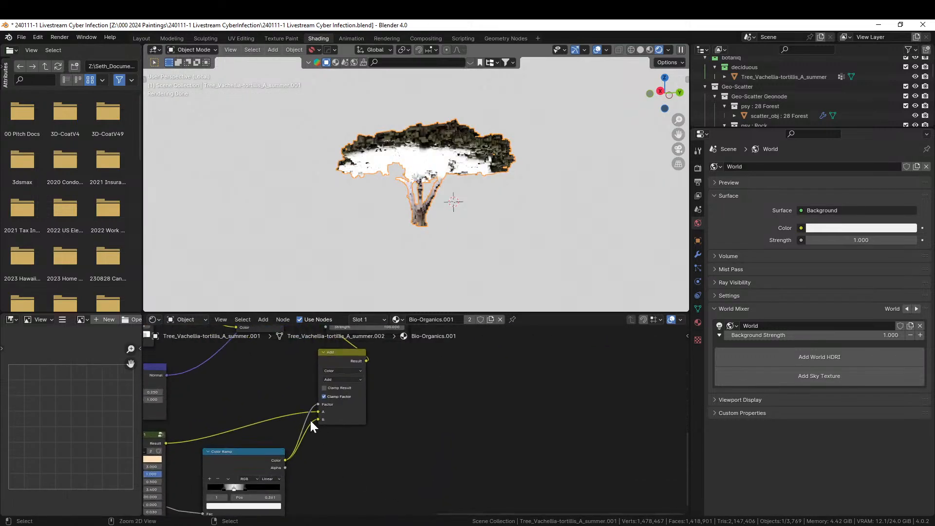
drag(311, 420, 341, 459)
middle_drag(385, 429, 433, 442)
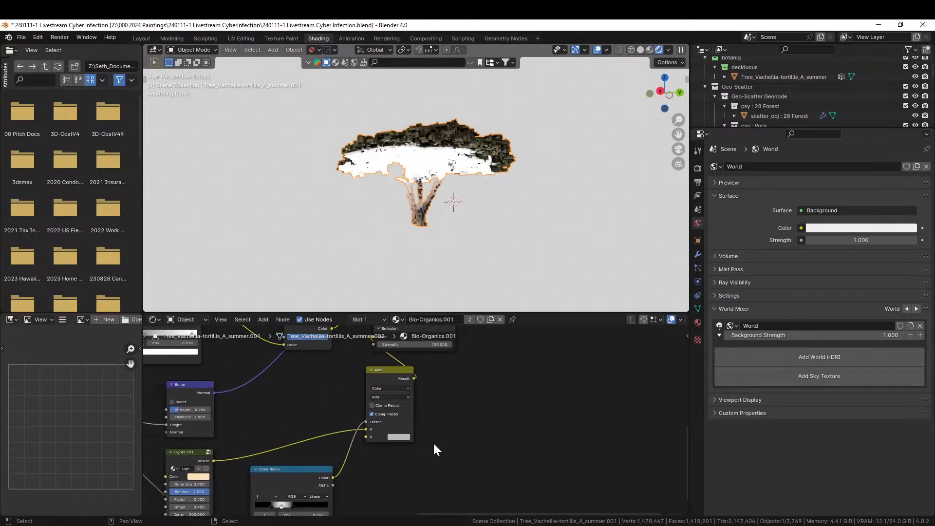
drag(388, 366, 454, 428)
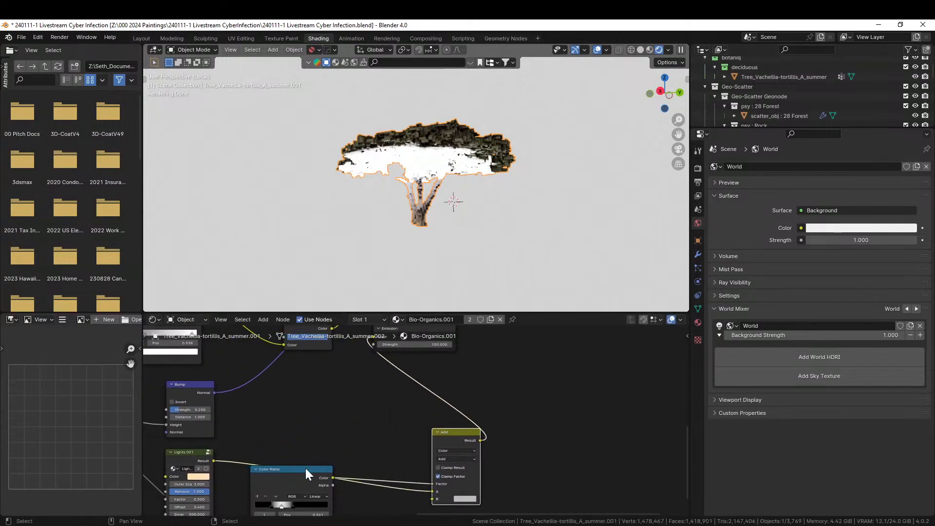
drag(305, 468, 345, 371)
middle_drag(490, 364, 471, 493)
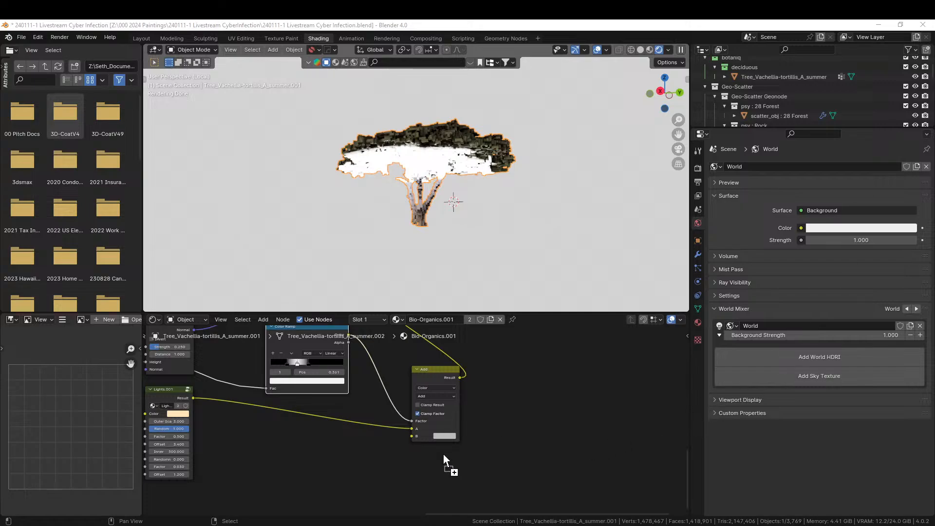
Step: Bring City_Lights_3.jpg in as an image texture and connect its color to the Add node's B input
drag(282, 456, 284, 457)
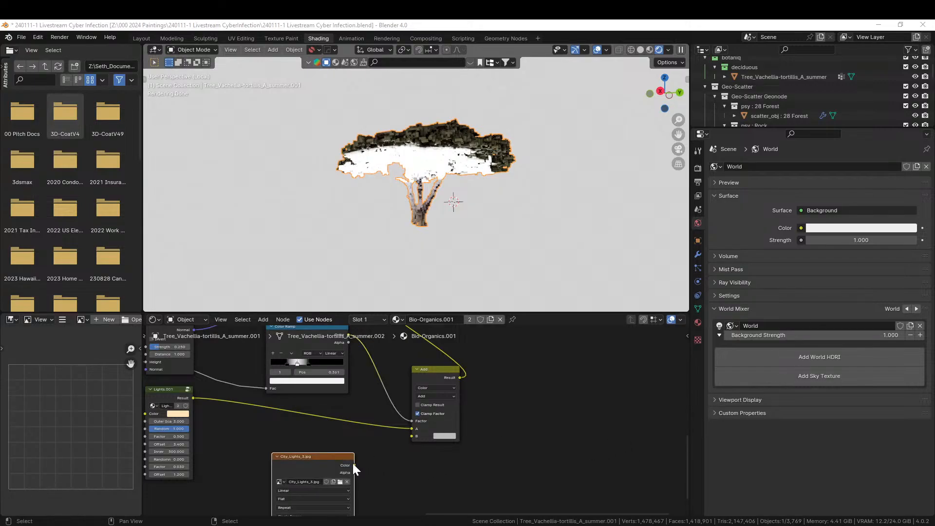
drag(353, 465, 415, 436)
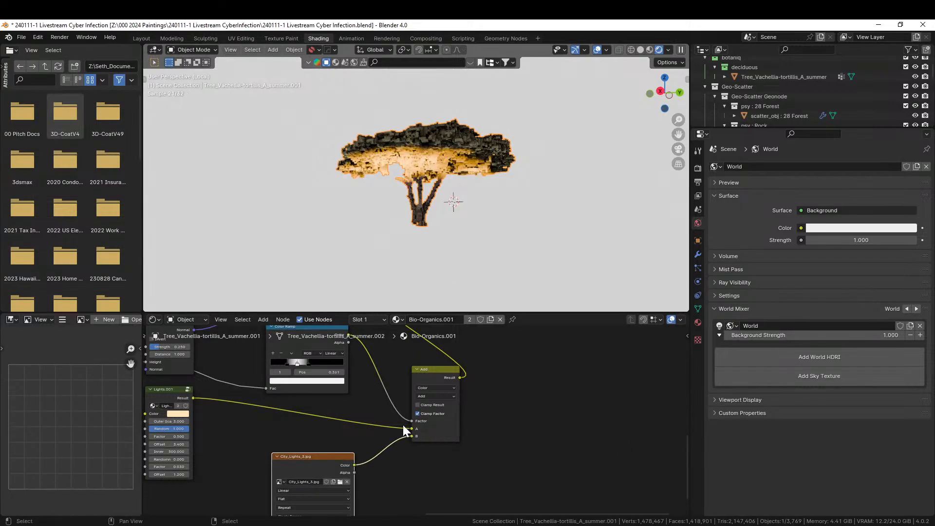
middle_drag(473, 461, 550, 420)
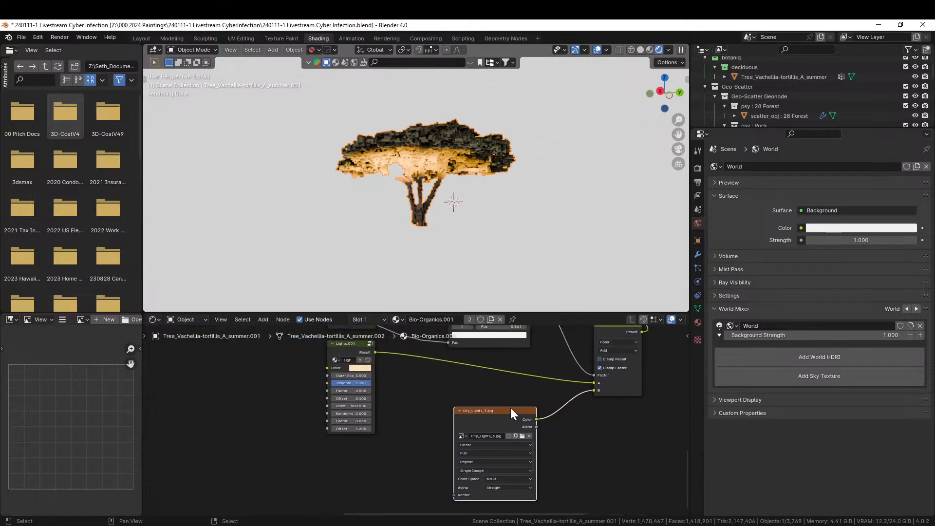
Step: Add Texture Coordinate and Mapping nodes to the City_Lights_3.jpg texture and feed the mapping from the Object coordinates
key(ctrl+t)
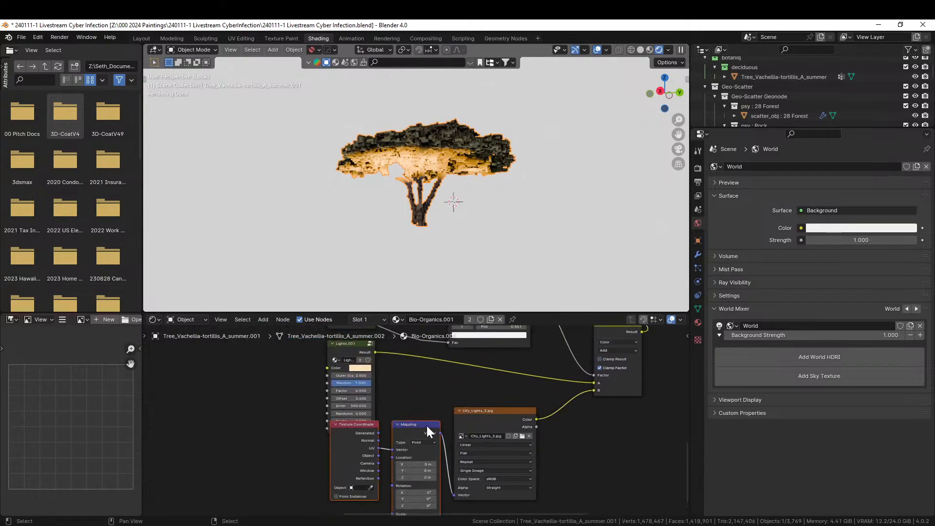
drag(427, 426, 358, 472)
middle_drag(355, 457, 377, 406)
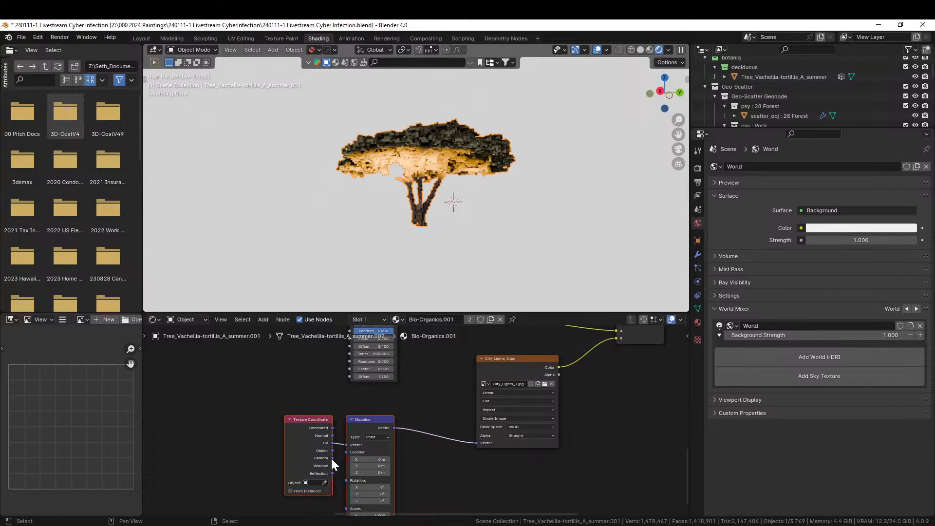
drag(333, 450, 338, 451)
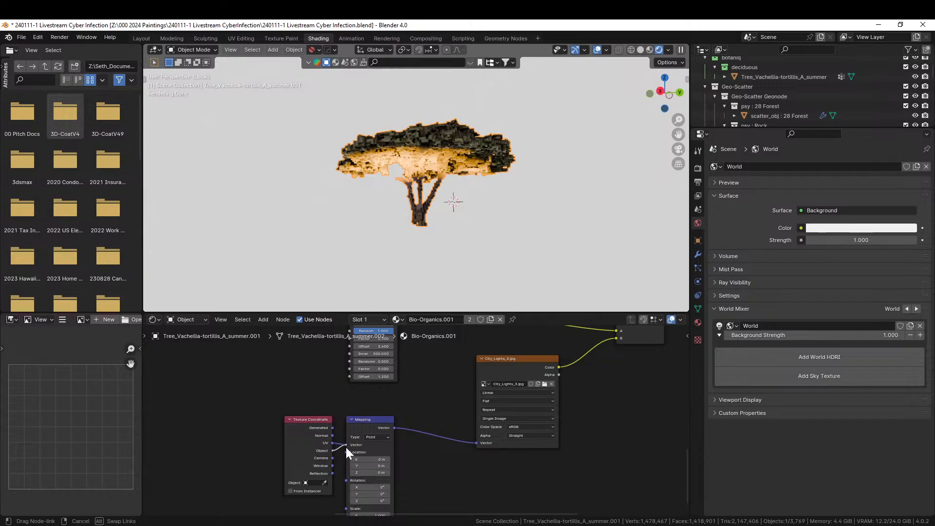
drag(345, 445, 346, 446)
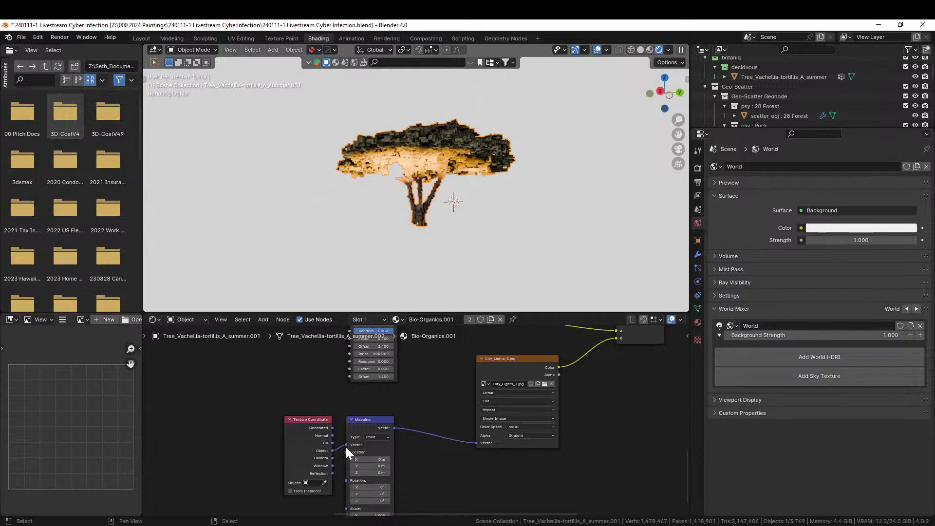
Step: Set the City_Lights_3.jpg projection to Box and feed the Mapping node from the Generated coordinates instead
click(498, 401)
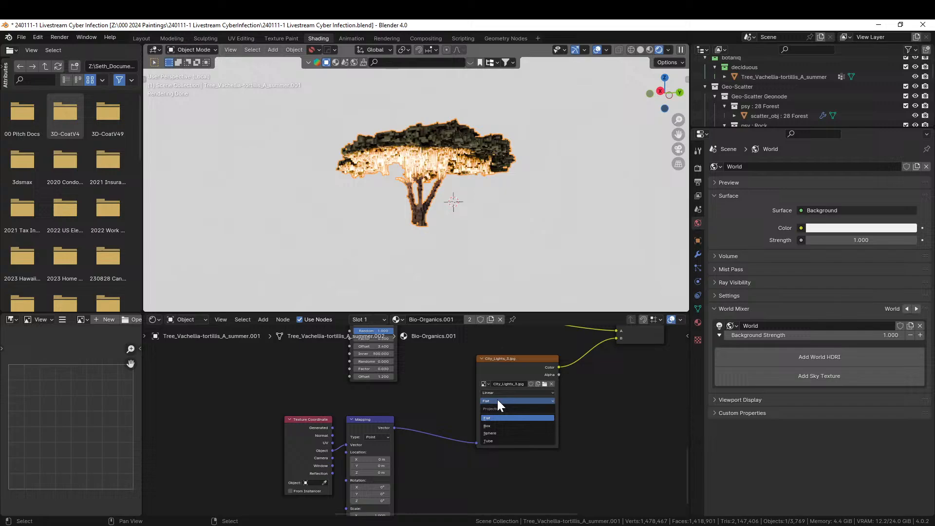
click(498, 425)
scroll(474, 226, up, 4)
middle_drag(474, 226, 428, 307)
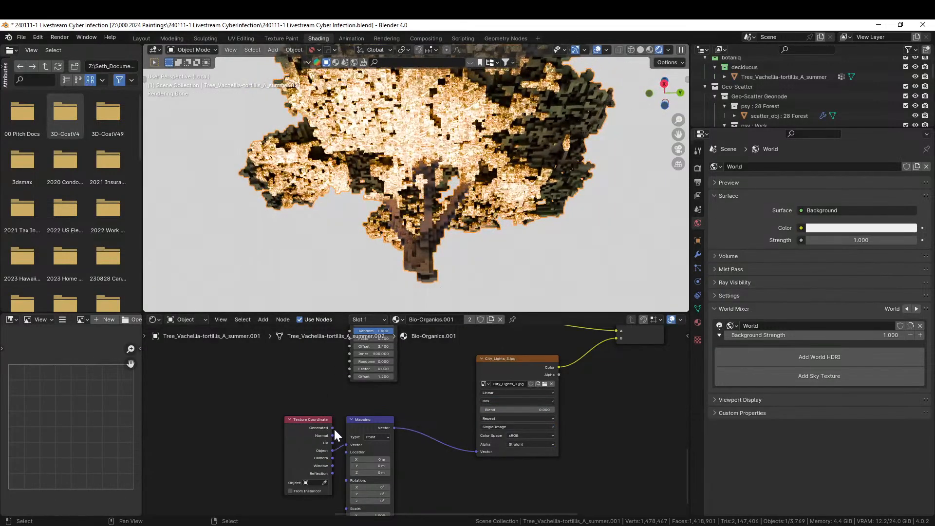
drag(332, 427, 349, 444)
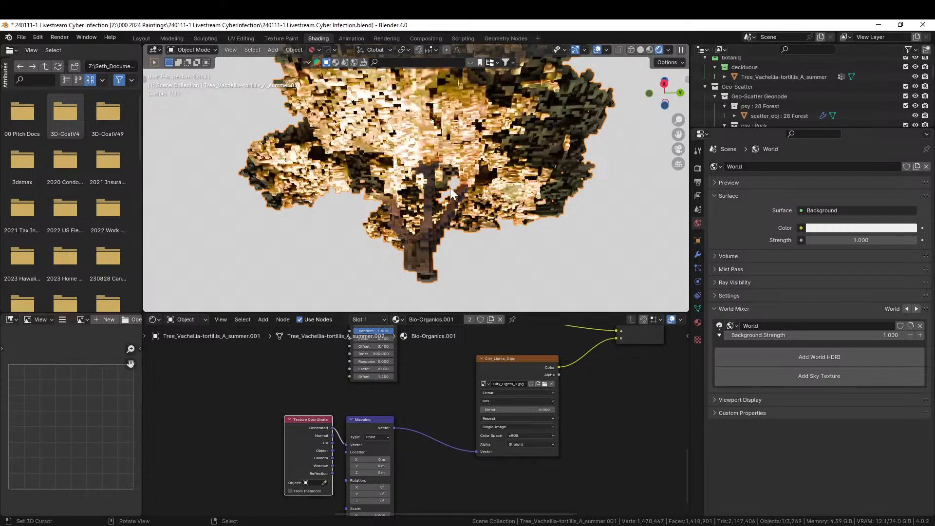
middle_drag(450, 188, 310, 236)
Step: Try Mapping scales of 0.01 and 5 on all three axes and check the light pattern on the foliage
middle_drag(418, 447, 402, 350)
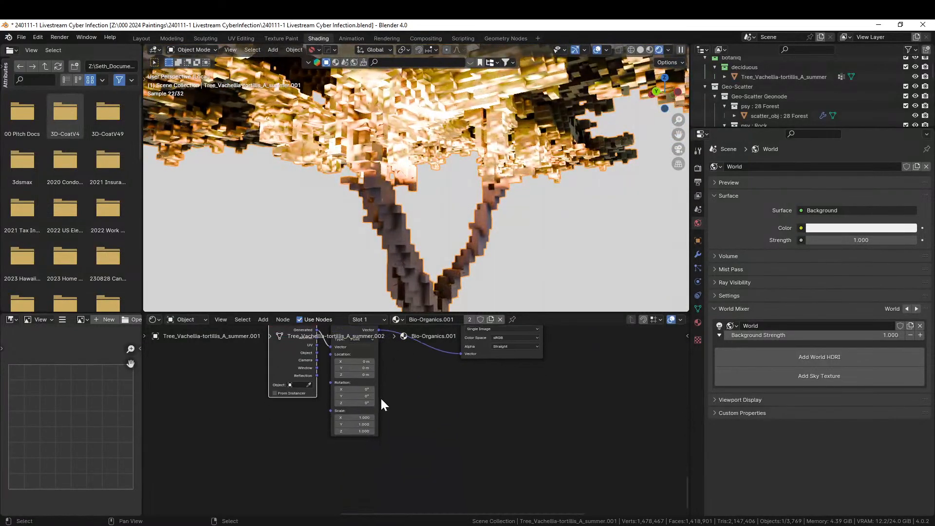
scroll(380, 399, up, 4)
drag(339, 417, 339, 435)
text(.01)
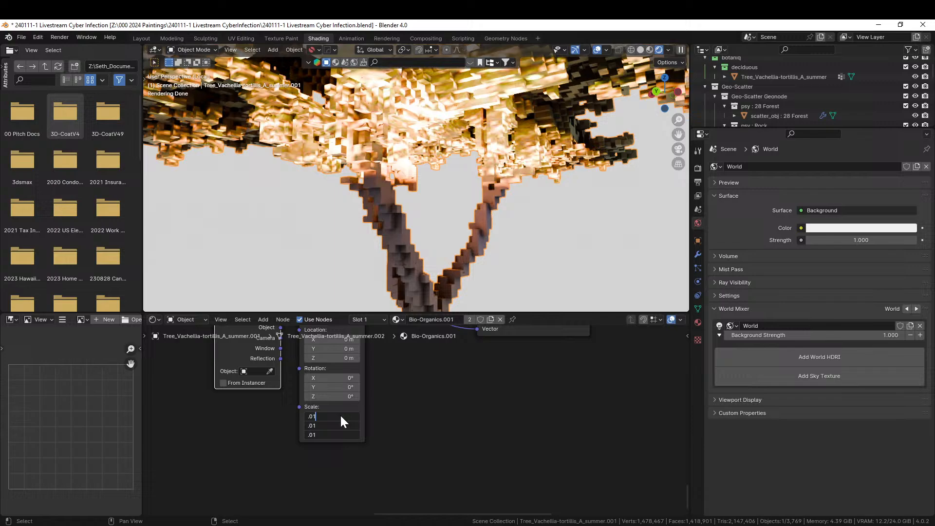
key(Return)
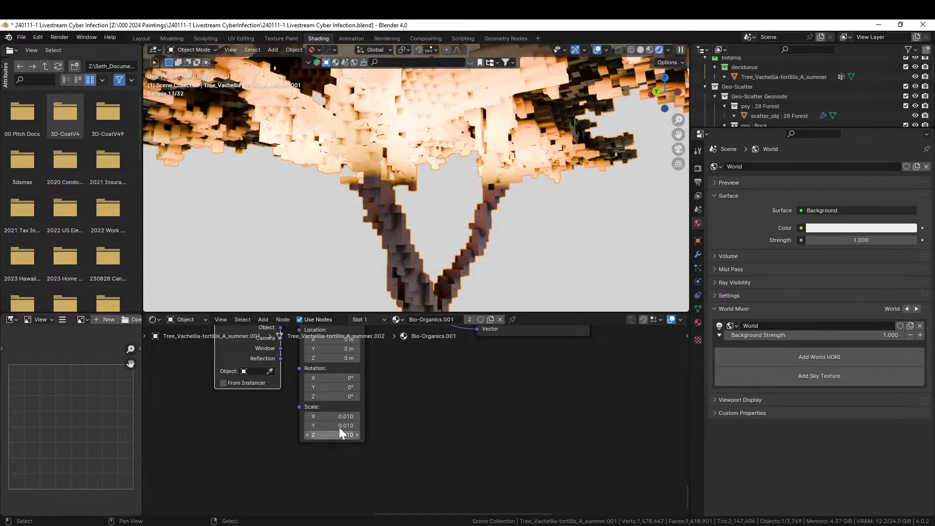
drag(340, 417, 339, 435)
text(5)
key(Return)
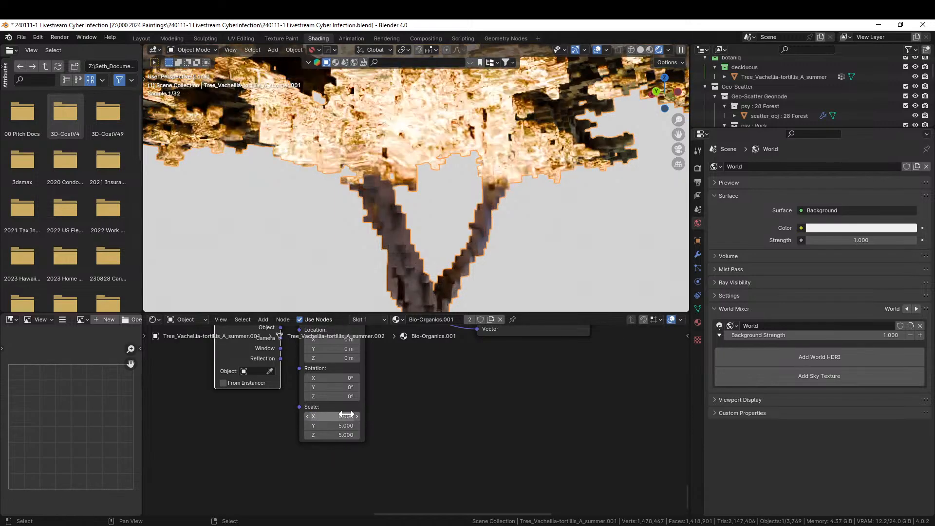
middle_drag(391, 204, 232, 150)
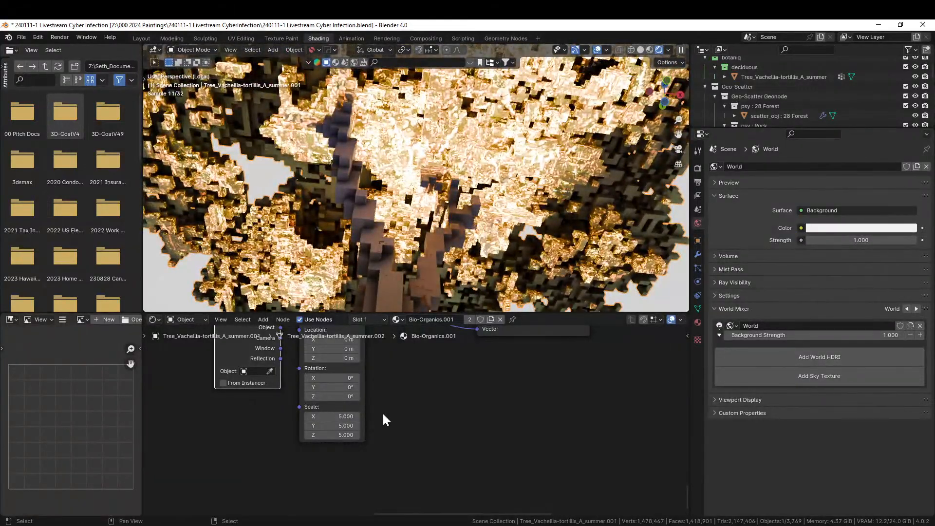
Step: Preview the City_Lights_3.jpg texture directly on the tree and inspect how it is projected
scroll(382, 411, up, 2)
middle_drag(390, 433, 378, 384)
ctrl+shift+click(498, 357)
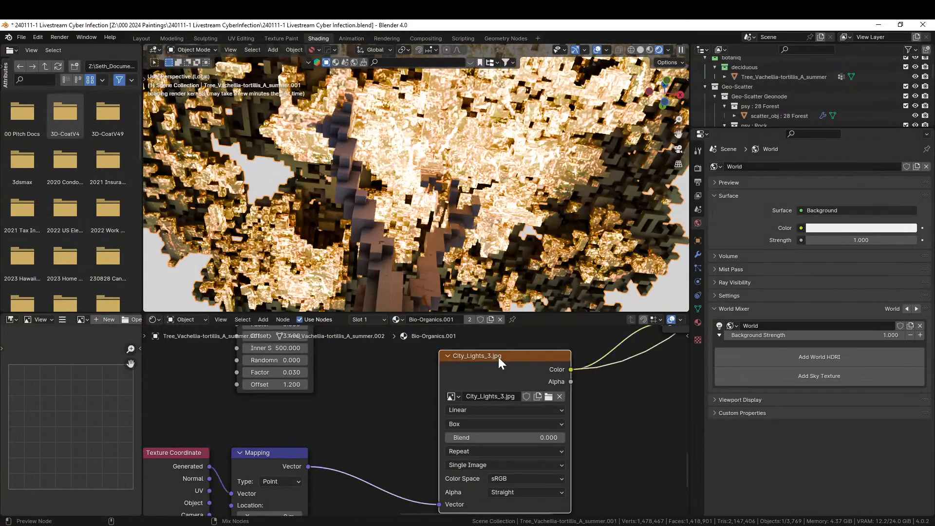
middle_drag(444, 245, 449, 188)
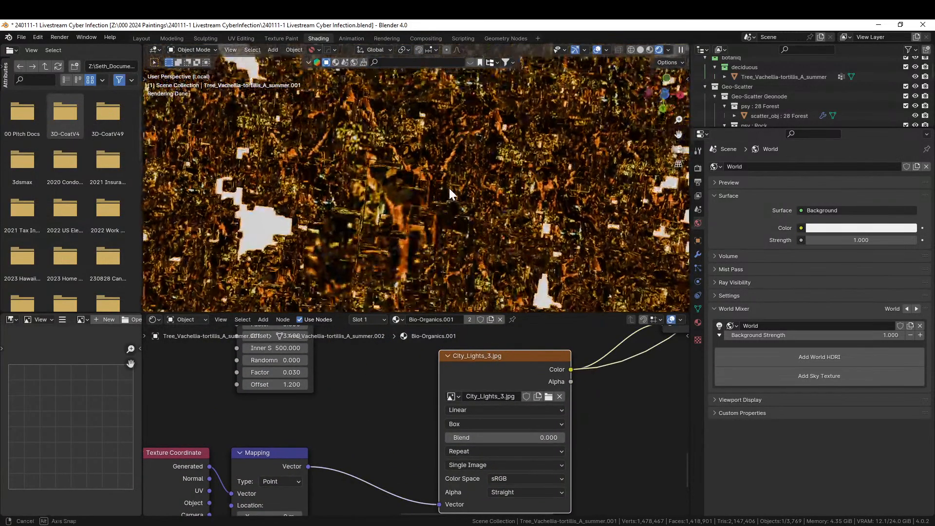
Step: Try a Mapping scale of 0.1 on all axes and return it to 1
middle_drag(346, 420, 390, 489)
drag(310, 486, 320, 508)
text(.1)
key(Return)
text(1)
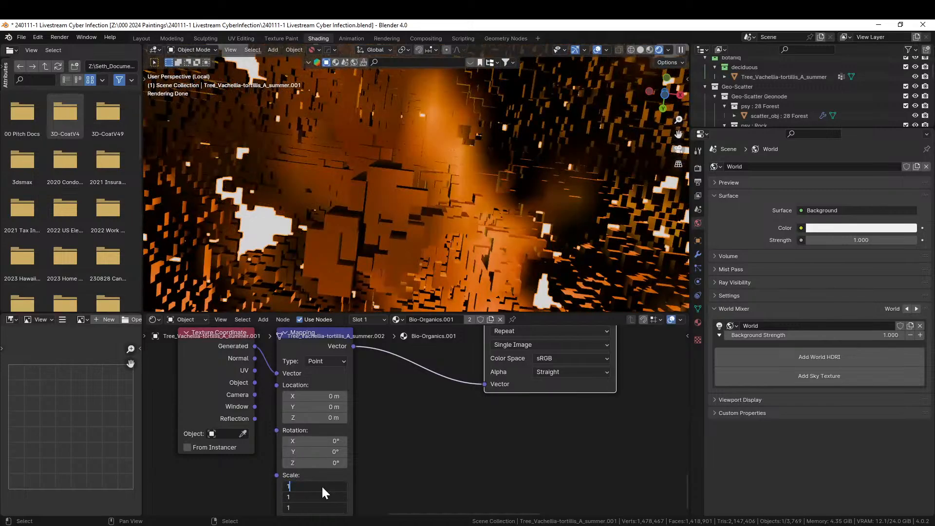
key(Return)
Step: Drive the Mapping node's Scale with a new Value node set to 1.660
middle_drag(392, 461, 510, 422)
scroll(432, 206, down, 3)
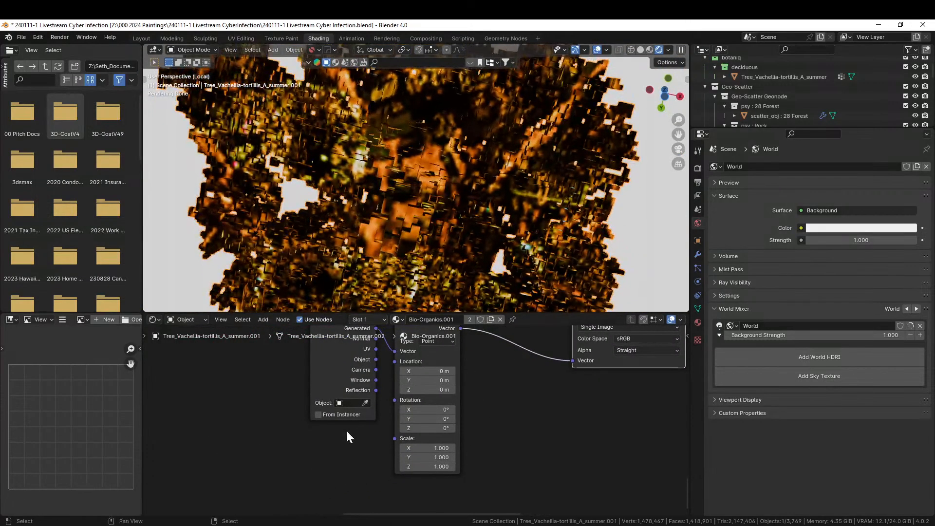
key(shift+a)
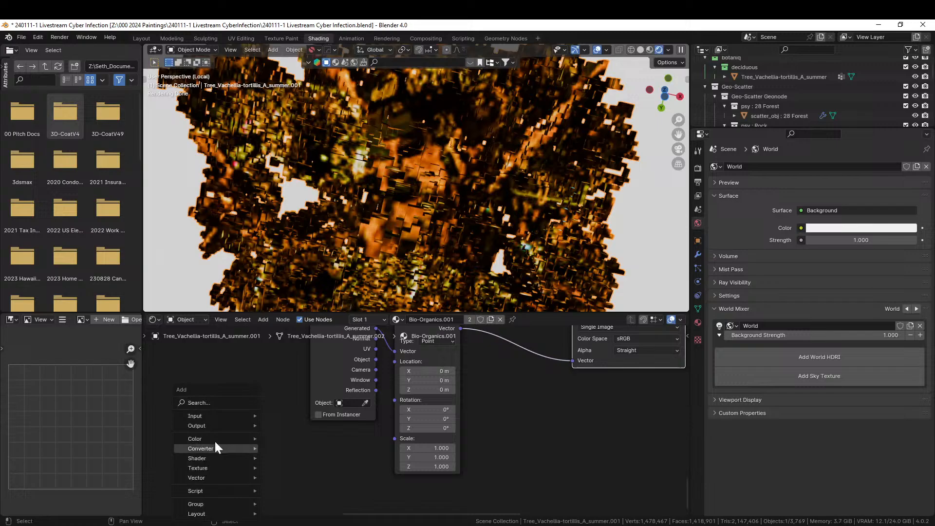
click(206, 396)
text(value)
key(Return)
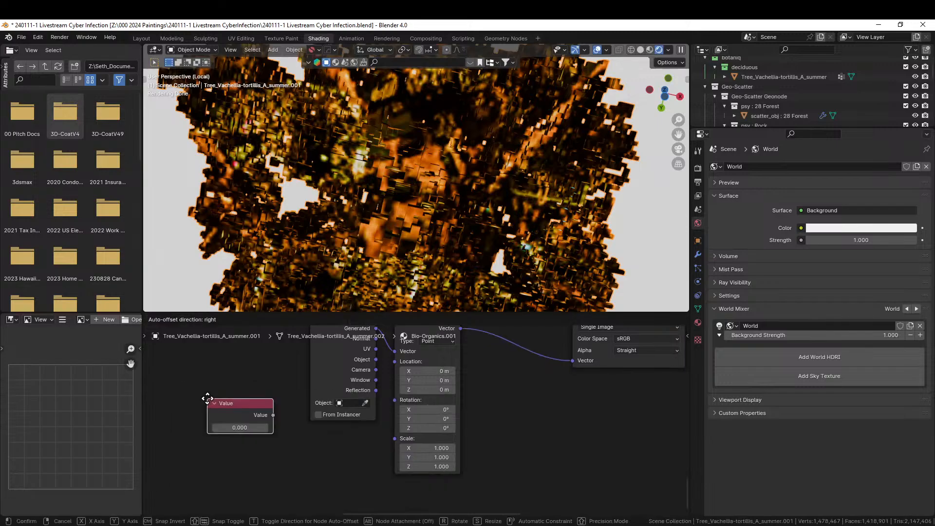
click(256, 455)
drag(322, 472, 394, 438)
drag(289, 485, 347, 484)
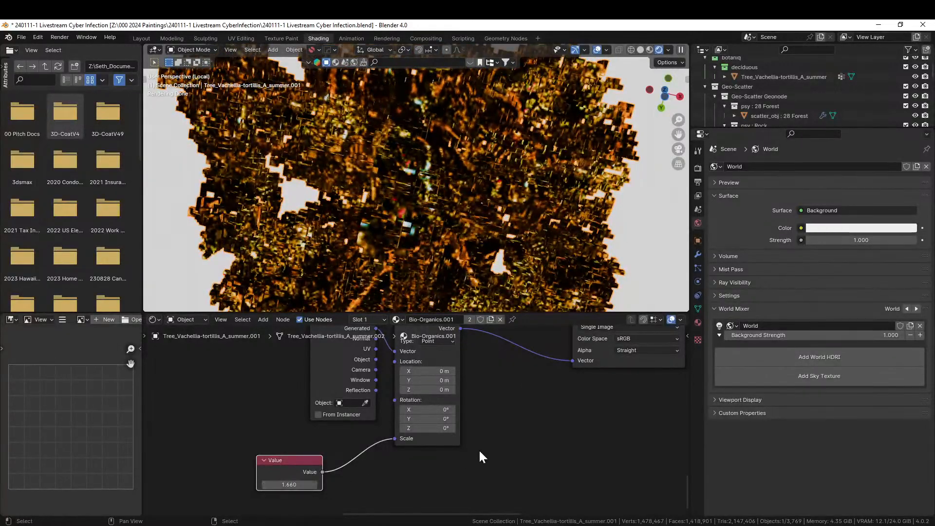
Step: Switch from the texture preview back to the Add_Grunge shader group as the surface output
middle_drag(506, 433, 544, 391)
ctrl+shift+click(479, 391)
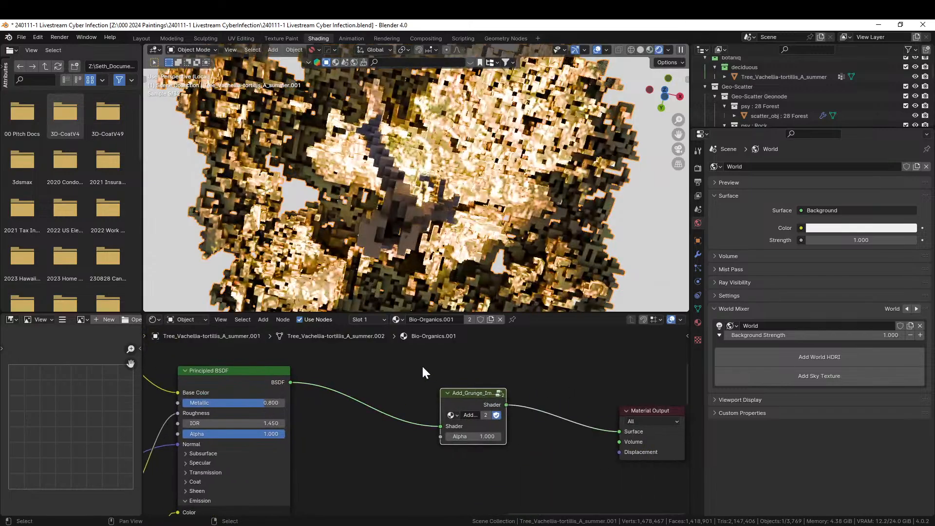
Step: Set the Principled BSDF's emission strength to 25
scroll(422, 364, down, 2)
middle_drag(444, 216, 442, 246)
middle_drag(490, 368, 451, 419)
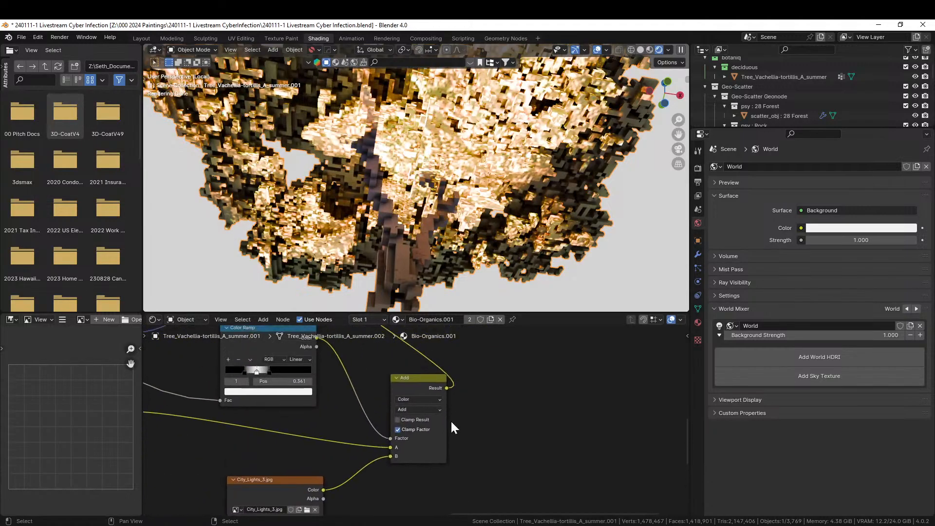
middle_drag(495, 373, 472, 508)
double_click(378, 413)
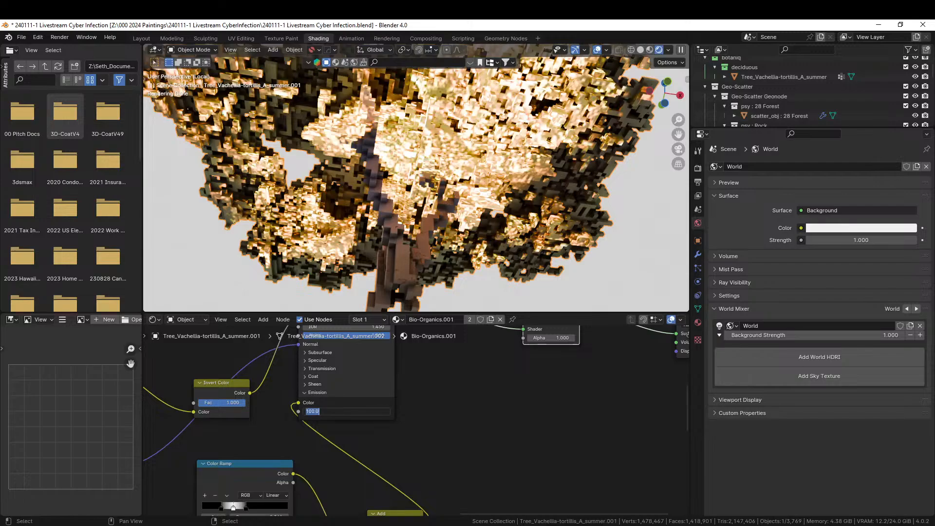
text(25)
key(Return)
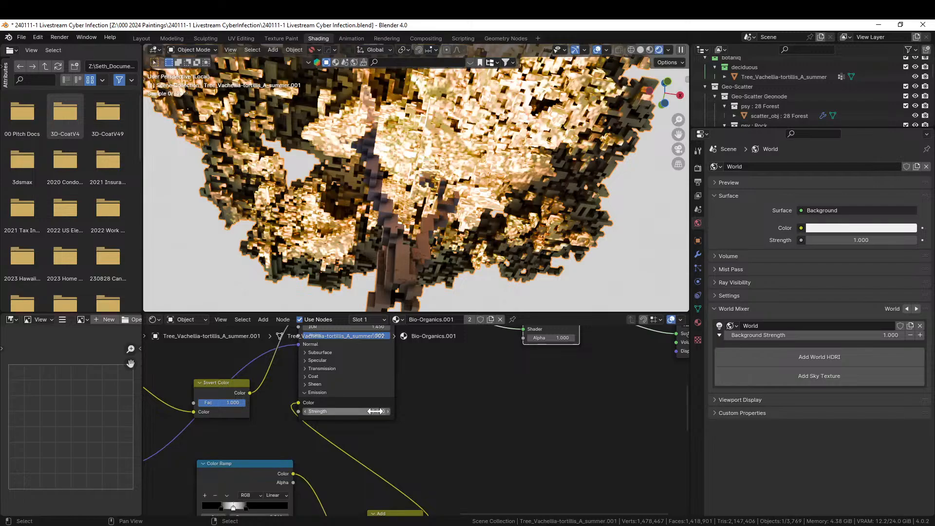
Step: Insert a Hue/Saturation/Value node between the City_Lights_3.jpg color output and input B of the Add node
scroll(482, 384, down, 1)
middle_drag(462, 431, 492, 427)
key(shift+a)
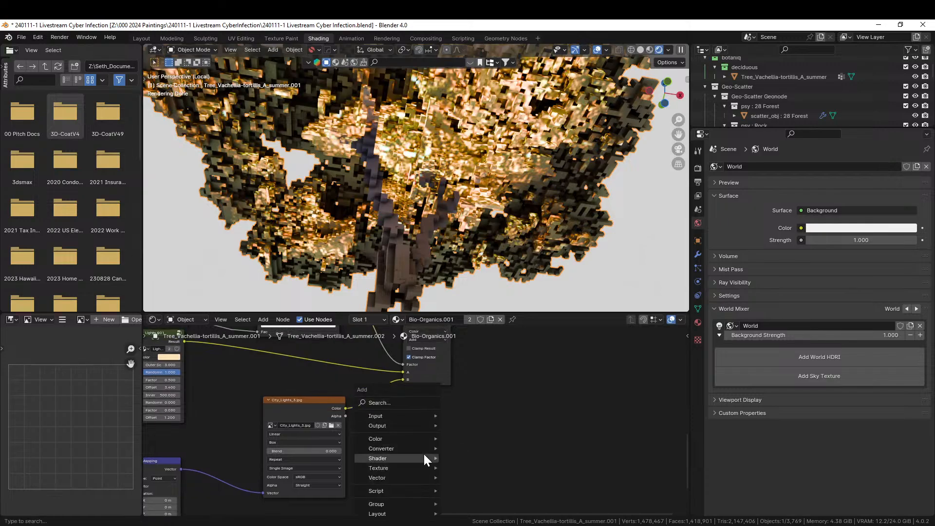
click(387, 401)
text(h)
key(Return)
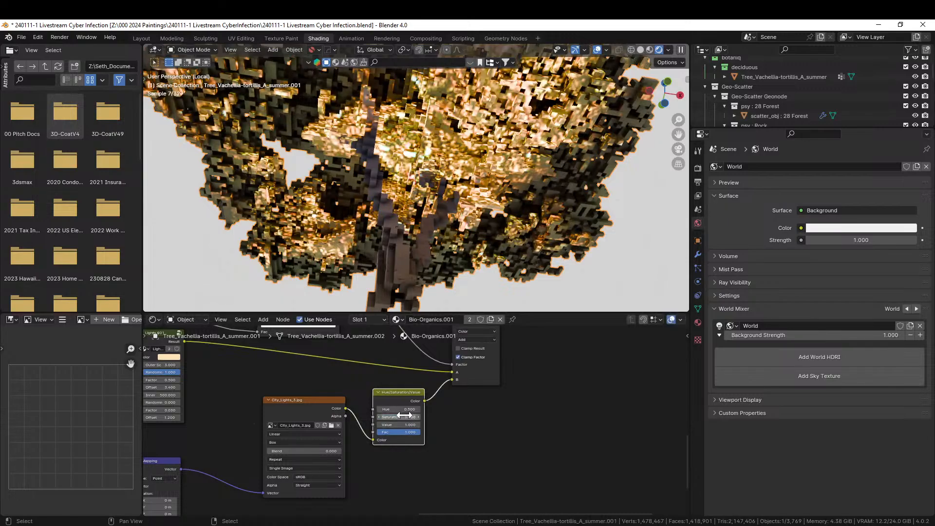
Step: Set the Hue/Saturation/Value node's hue to 1.000 and lower its value to darken the city lights
drag(397, 409, 418, 409)
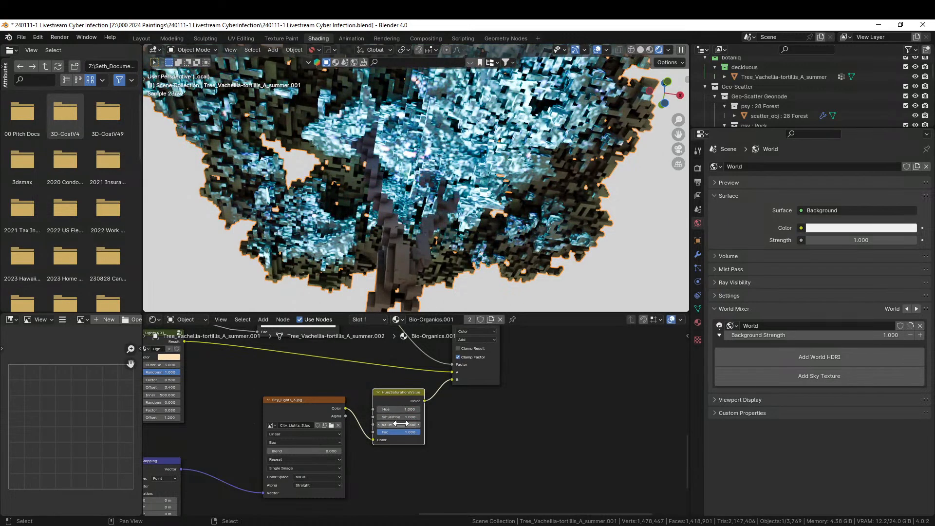
shift+drag(420, 425, 382, 424)
Step: Set the Principled BSDF's emission strength to 50 and save the file
middle_drag(550, 392, 470, 453)
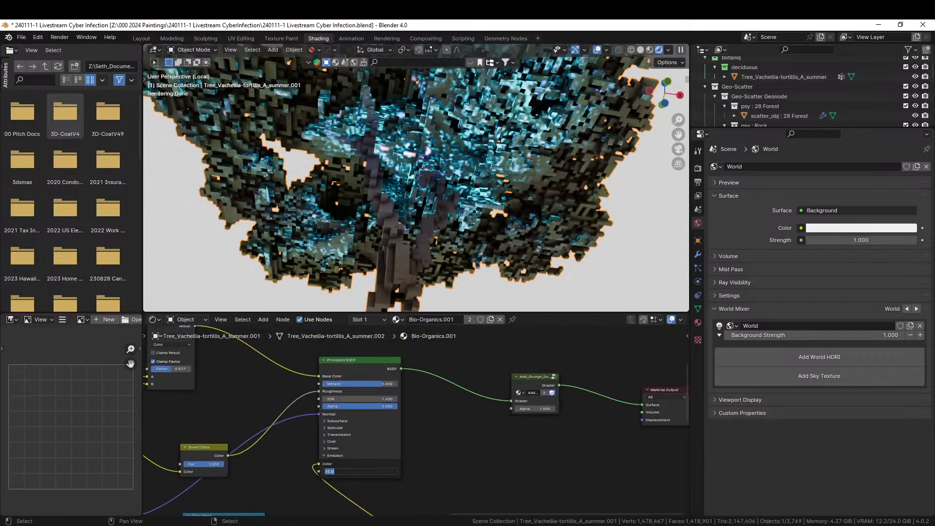
key(Return)
scroll(422, 164, down, 4)
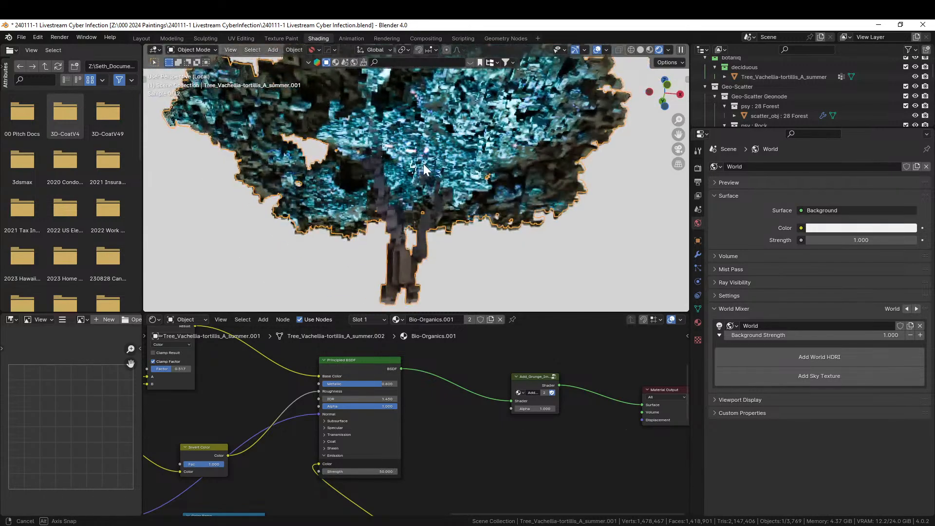
middle_drag(422, 164, 423, 188)
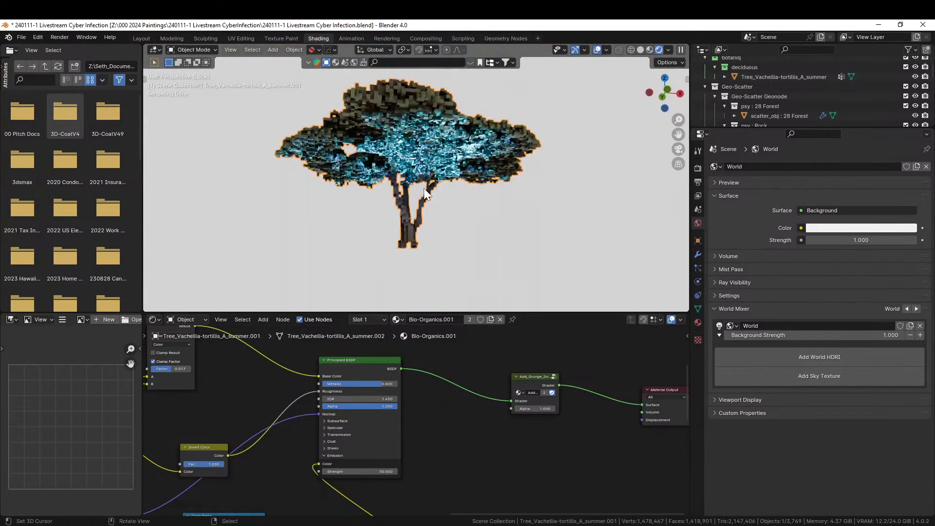
key(ctrl+s)
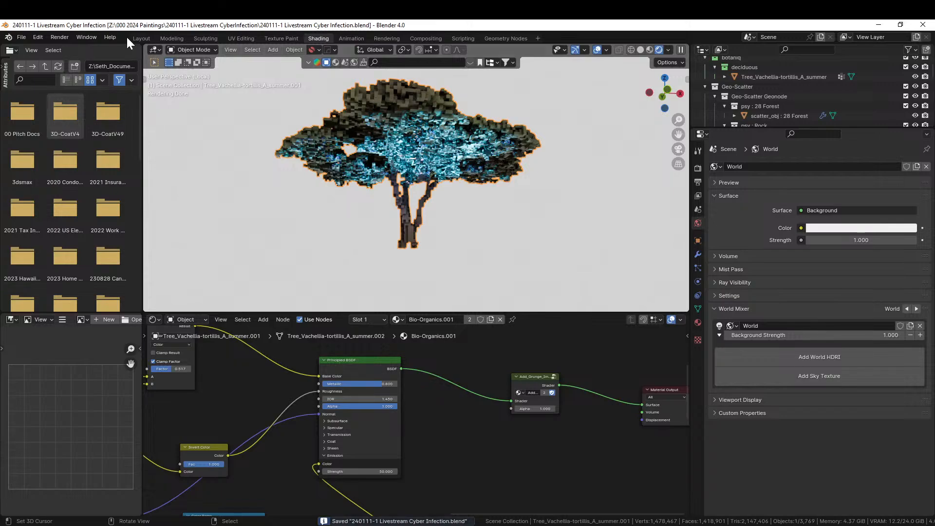
Step: Switch to the Layout workspace and scale the selected tree by a factor of 3
click(141, 39)
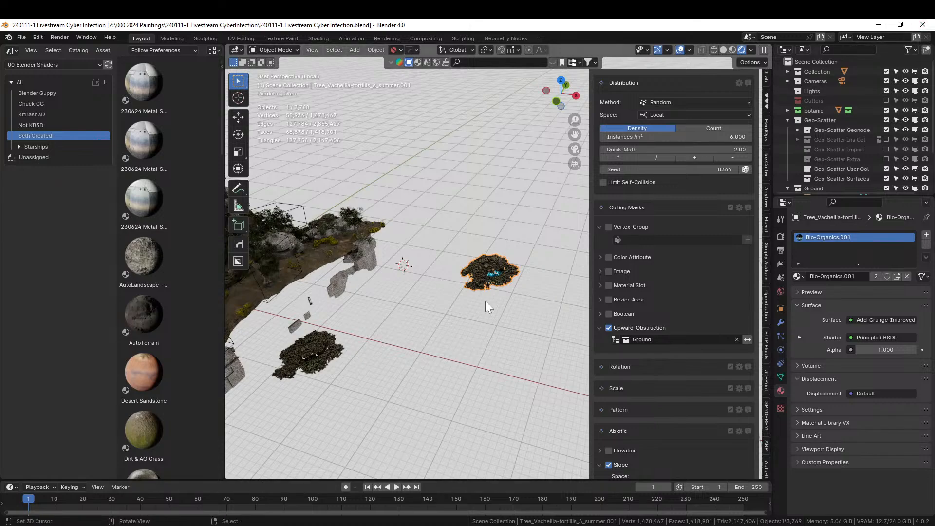
key(s)
key(3)
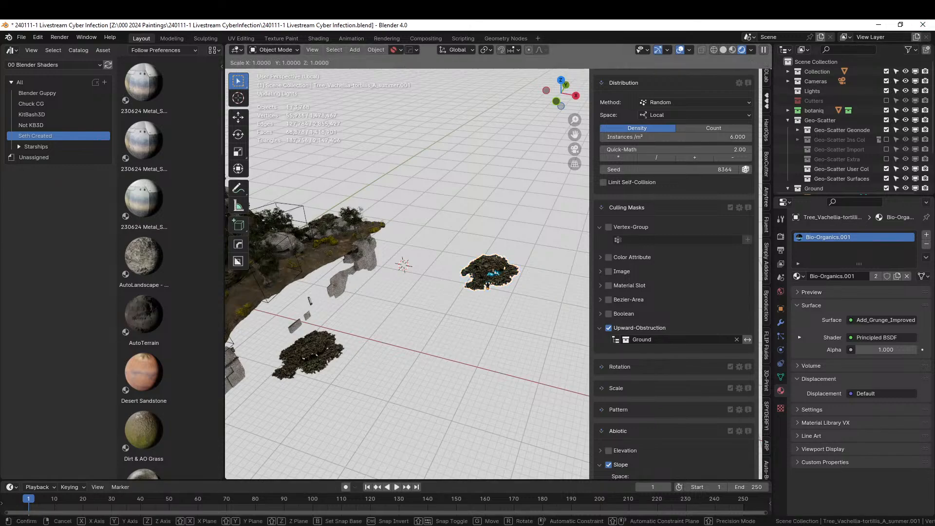
key(Return)
scroll(484, 271, down, 4)
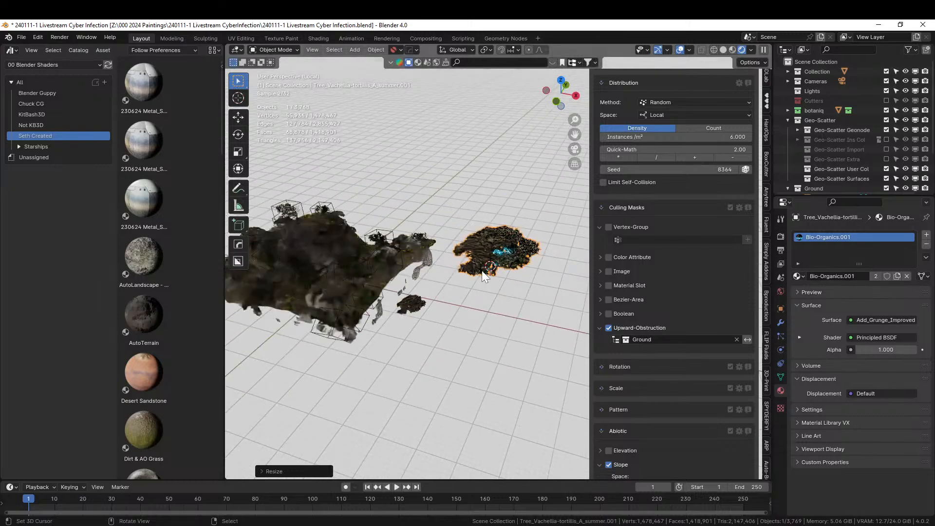
mouse_move(494, 268)
middle_down()
mouse_move(489, 259)
mouse_move(501, 254)
middle_up()
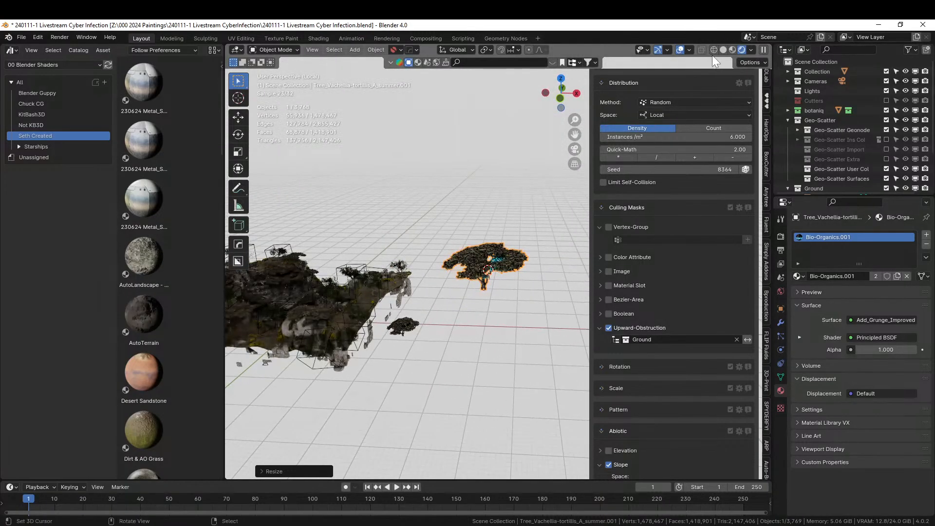
Step: In solid shading and top view, move the tree onto the middle of the landscape and enlarge it by a factor of about 1.42
click(724, 49)
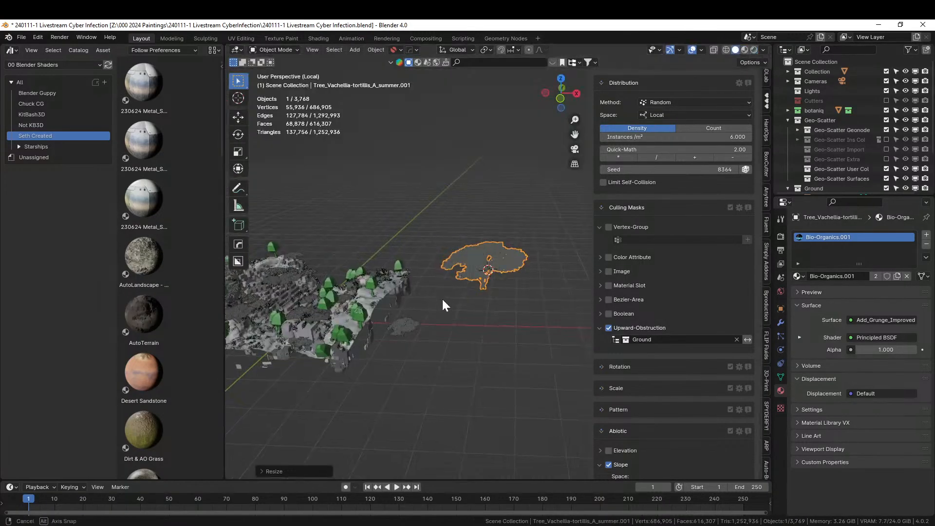
mouse_move(442, 297)
middle_down()
mouse_move(450, 329)
mouse_move(474, 324)
middle_up()
key(g)
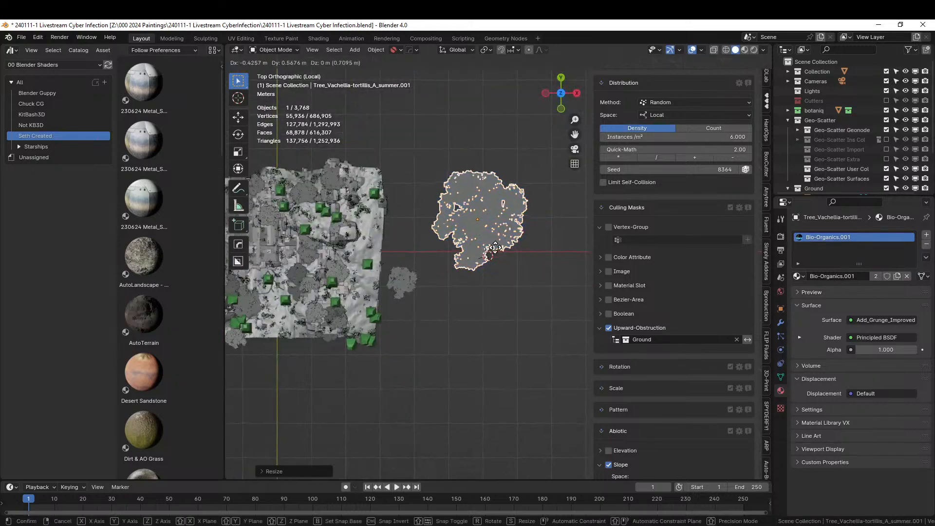
click(329, 291)
key(s)
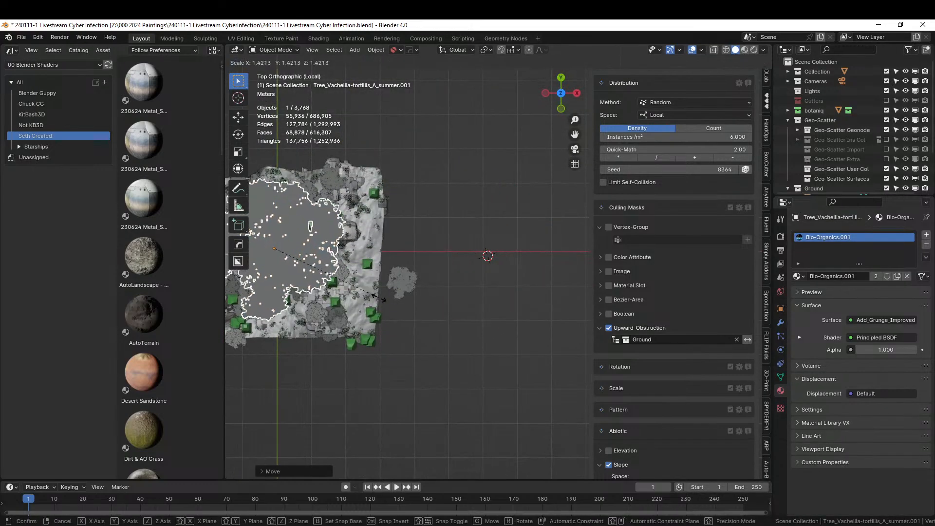
click(385, 299)
Step: Lower the tree about 8.3 m along the Z axis toward the ground
middle_drag(384, 299, 440, 268)
scroll(459, 257, up, 3)
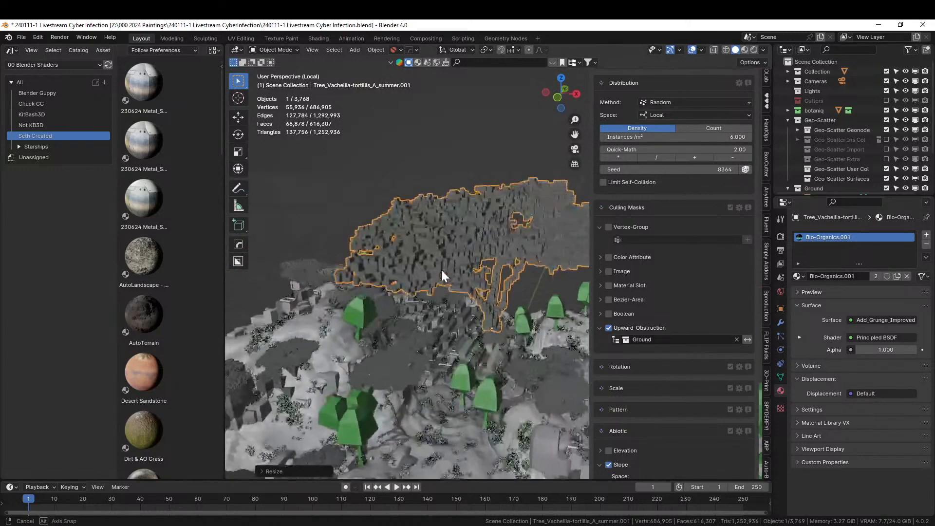
key(g)
key(z)
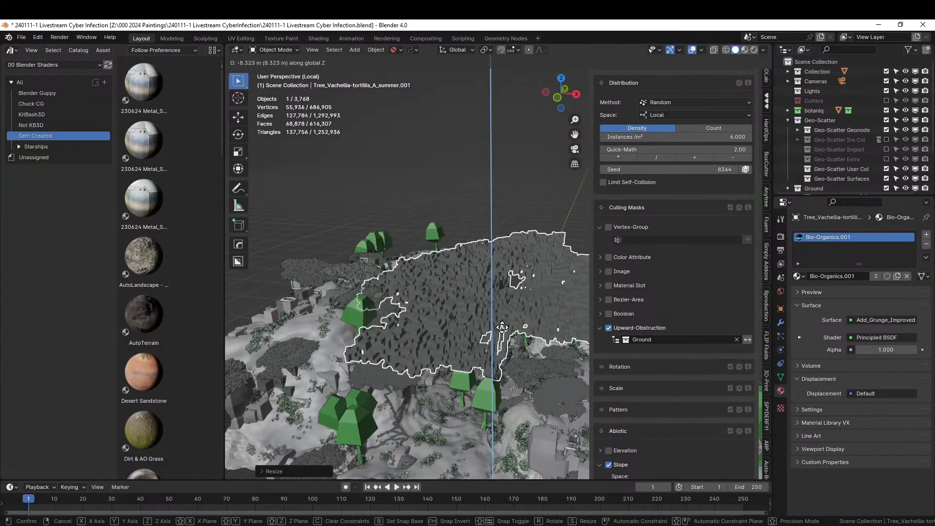
click(502, 328)
Step: Rotate the tree about 16° as seen from above and save the file
middle_drag(501, 327, 480, 372)
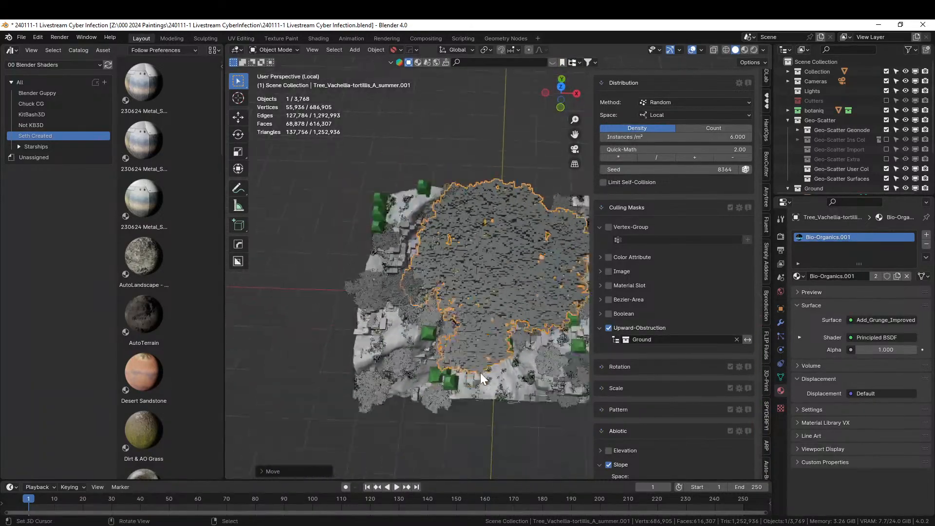
key(r)
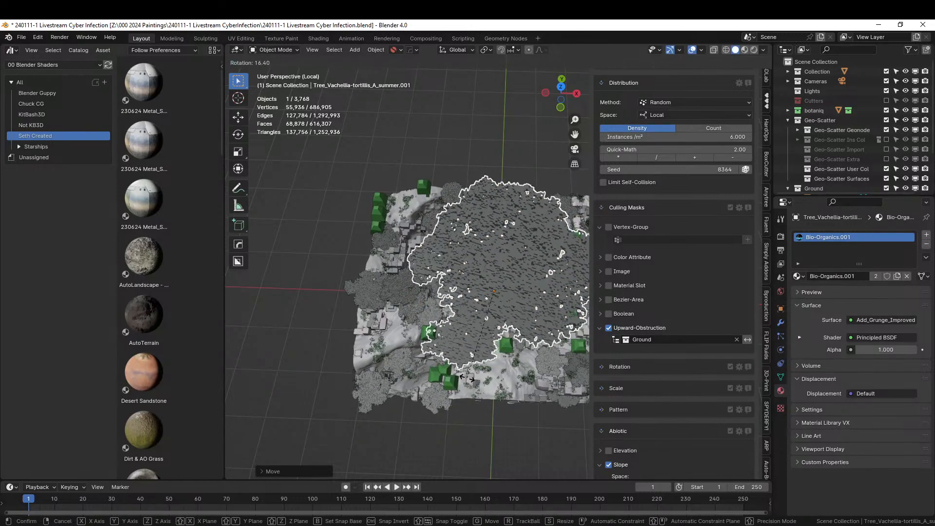
click(466, 377)
middle_drag(472, 376, 428, 148)
scroll(465, 294, up, 4)
scroll(436, 147, up, 4)
scroll(435, 137, down, 4)
key(ctrl+s)
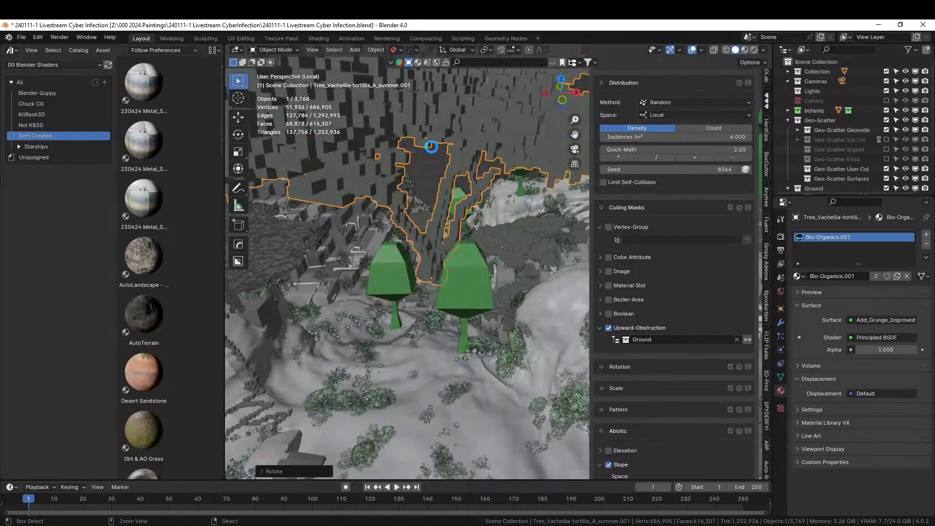
Step: Switch the viewport to rendered shading and examine the glowing tree within the landscape
click(753, 49)
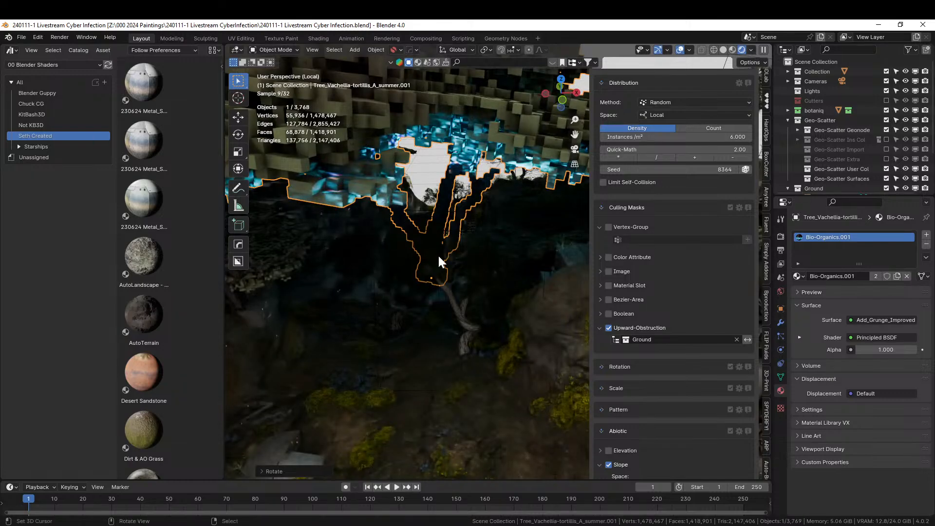
scroll(435, 283, down, 3)
middle_drag(435, 286, 420, 305)
scroll(450, 268, up, 4)
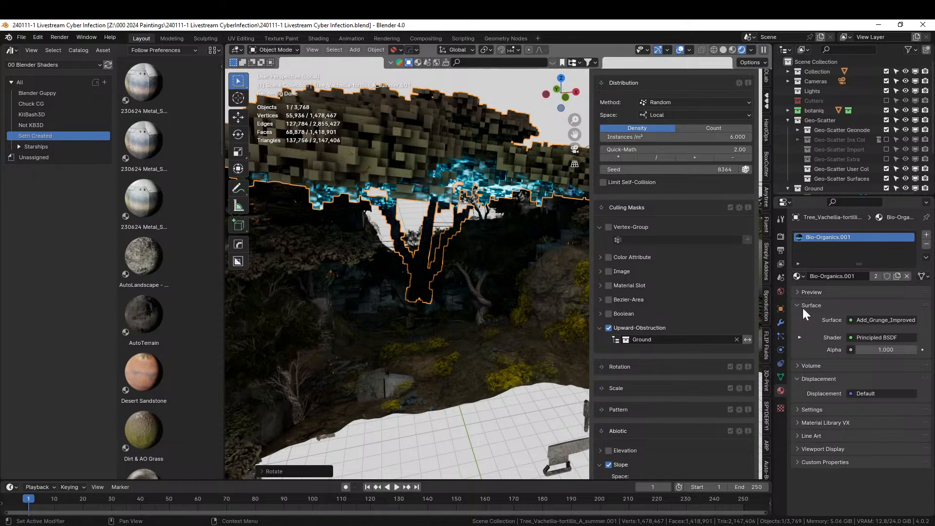
Step: Raise the emission strength in the tree's Bio-Organics.001 material to 100 and save the file
click(799, 337)
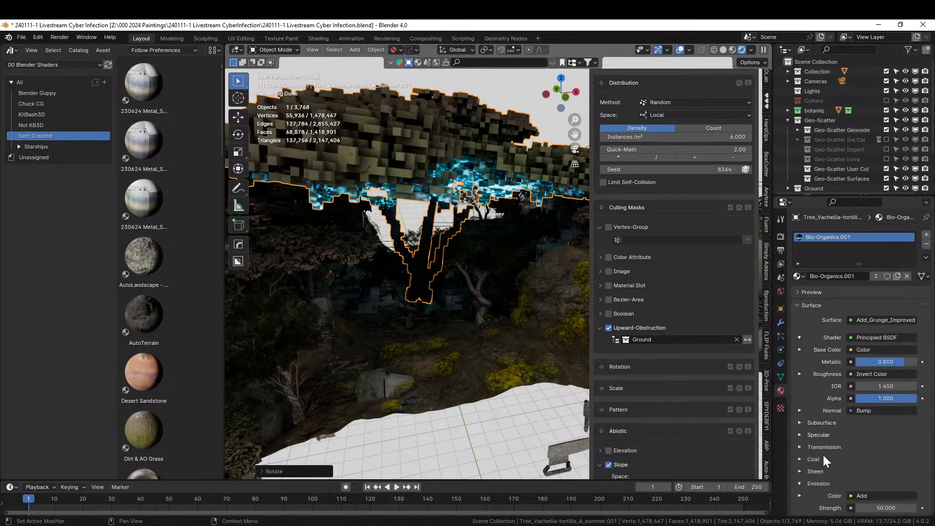
scroll(825, 481, down, 2)
click(885, 469)
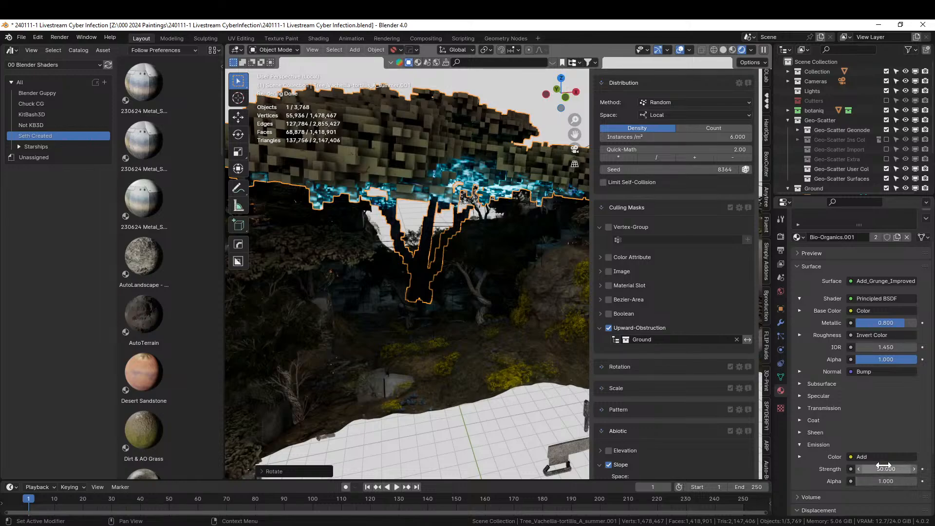
text(100)
key(Return)
middle_drag(312, 340, 340, 310)
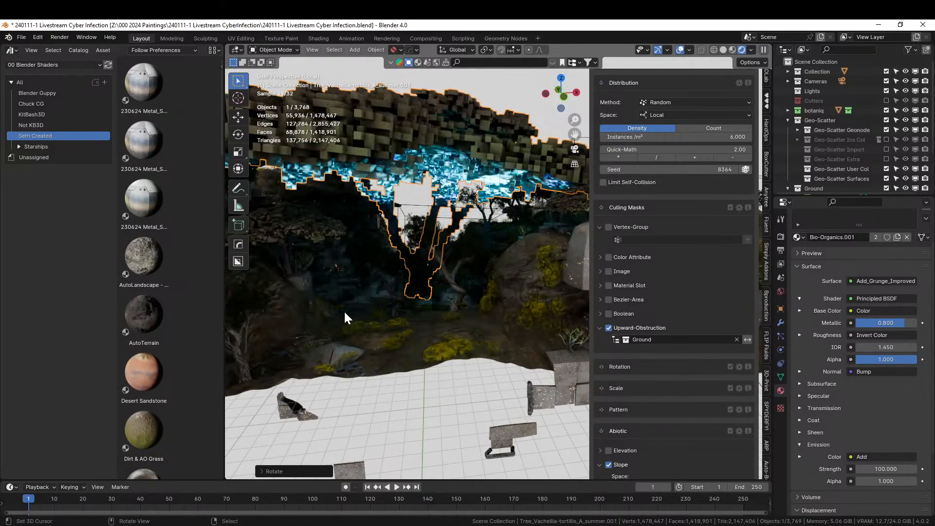
key(ctrl+s)
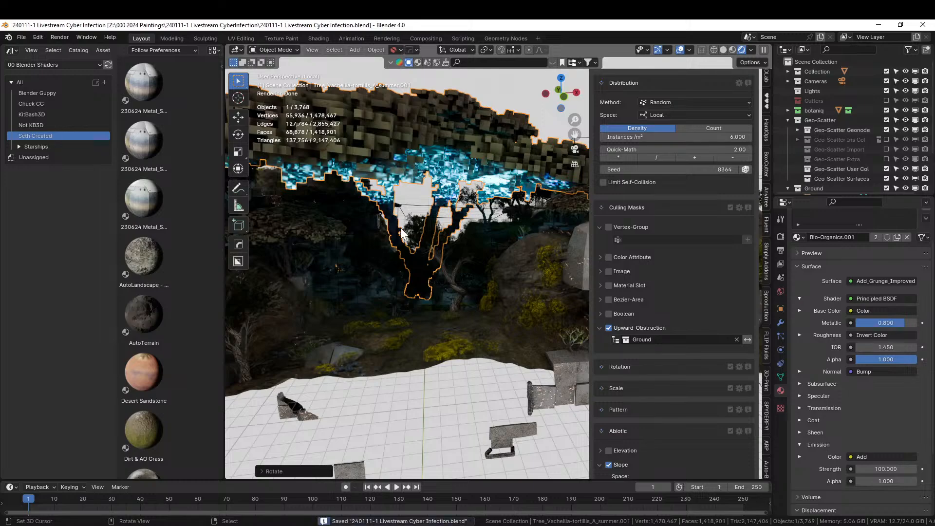
Step: Examine the tree's glow in the landscape from other angles and distances, and save the file
mouse_move(417, 243)
middle_down()
mouse_move(417, 264)
mouse_move(393, 283)
mouse_move(384, 309)
mouse_move(400, 232)
mouse_move(406, 237)
middle_up()
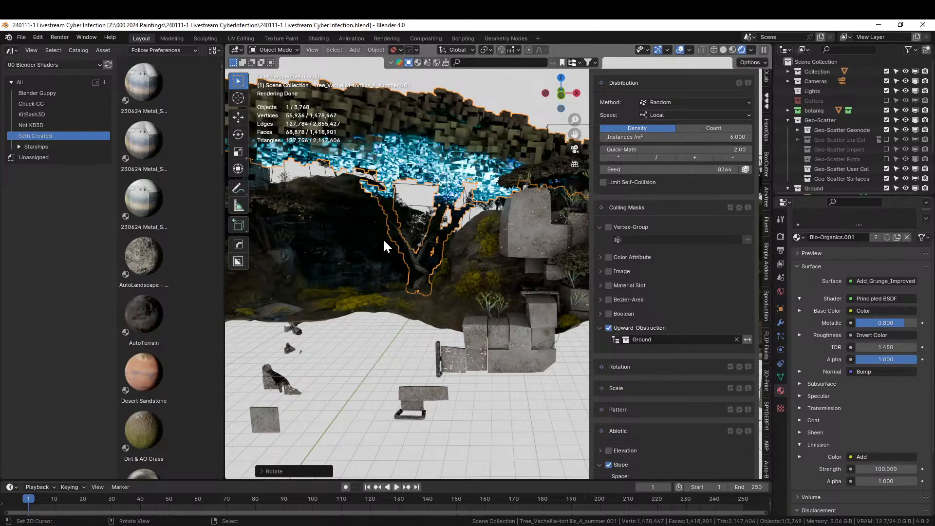
middle_drag(383, 238, 396, 215)
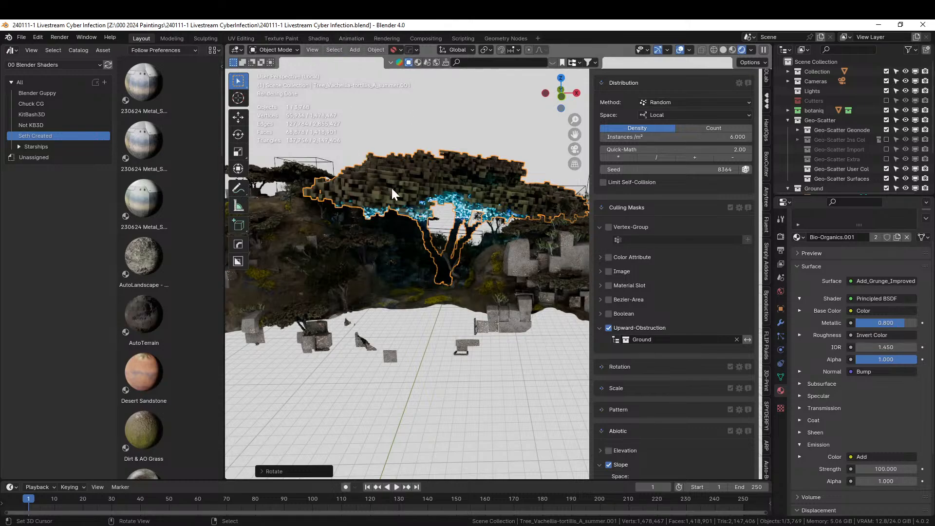
key(ctrl+s)
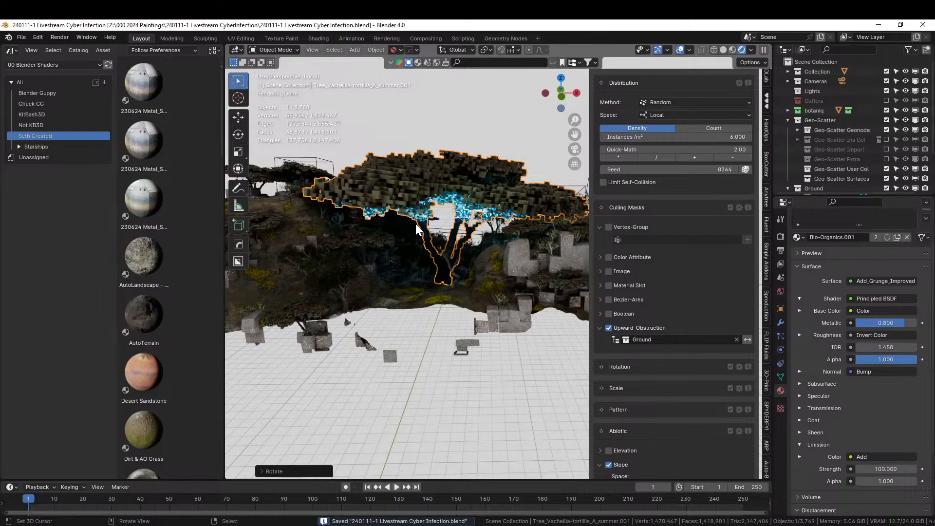
Step: Return to the Shading workspace and isolate the selected tree again in local view beside its material nodes
click(319, 38)
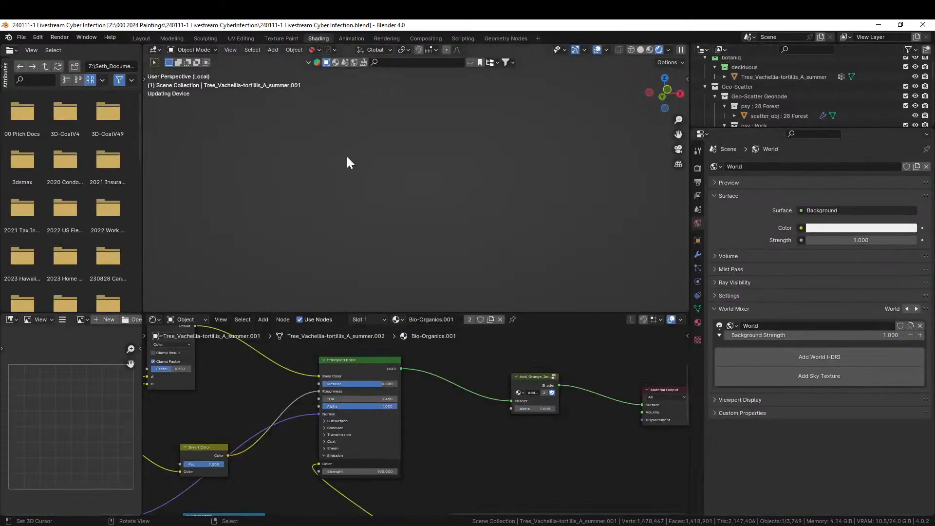
key(KP_Divide)
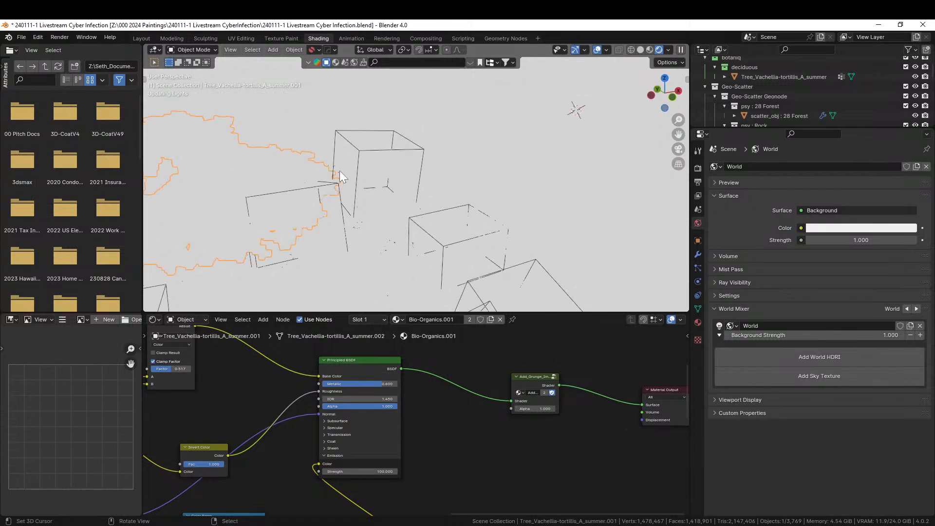
key(KP_Divide)
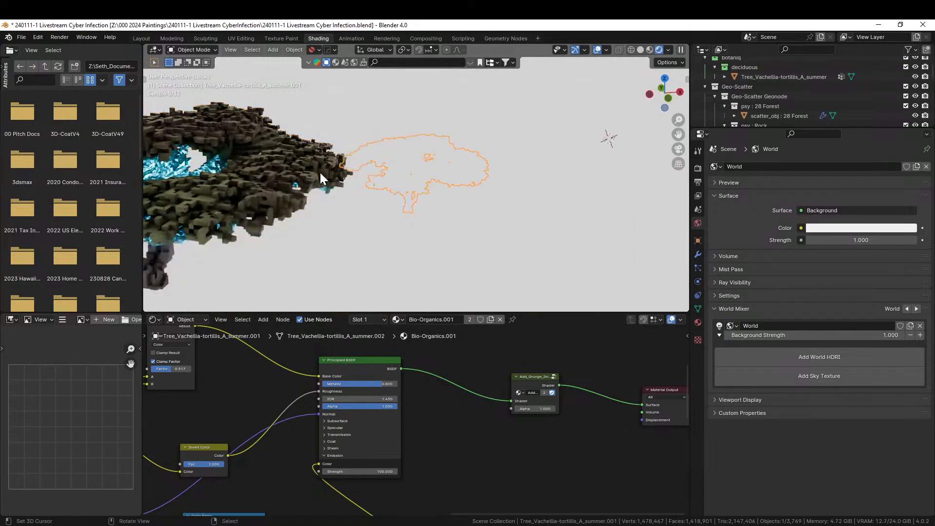
scroll(402, 201, up, 3)
middle_drag(473, 376, 474, 340)
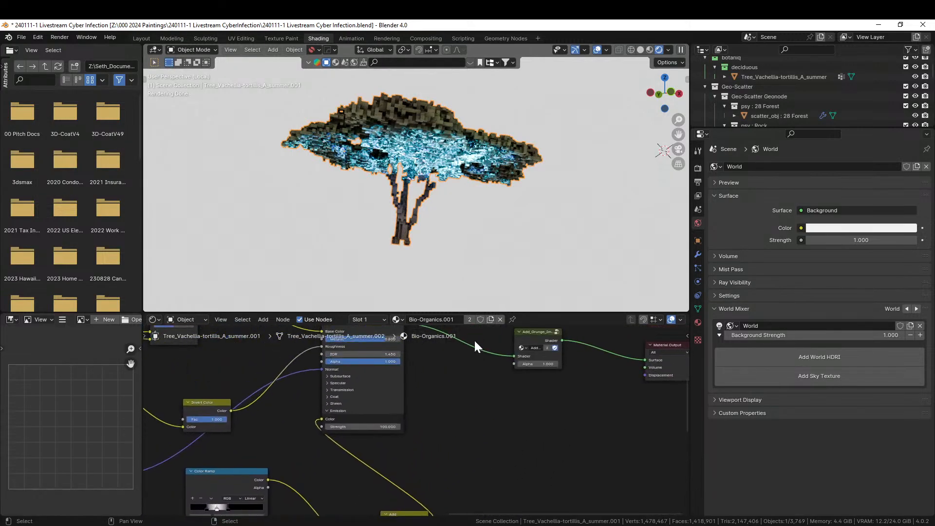
Step: Move the Principled BSDF, Add_Grunge_Improved and Material Output nodes farther right to make room for new nodes before the emission input
scroll(445, 408, down, 8)
drag(367, 349, 608, 416)
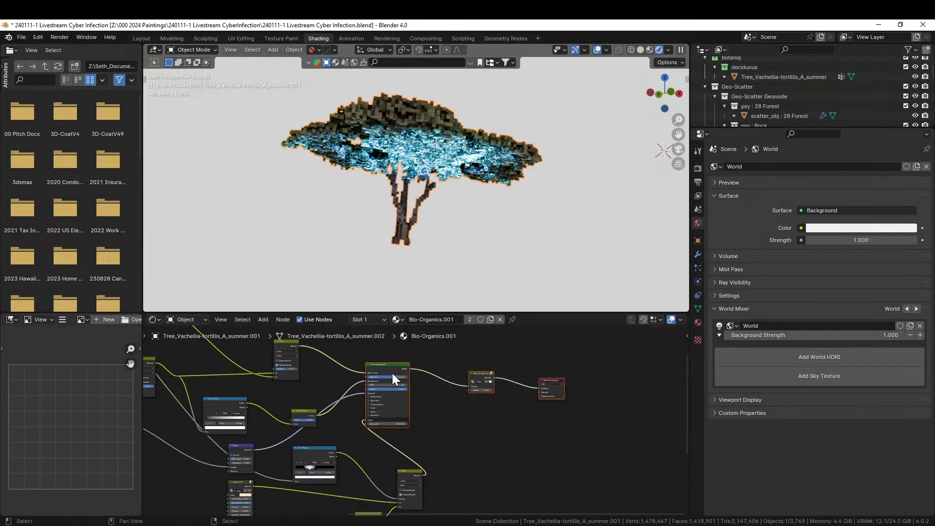
drag(392, 373, 535, 374)
scroll(429, 428, up, 1)
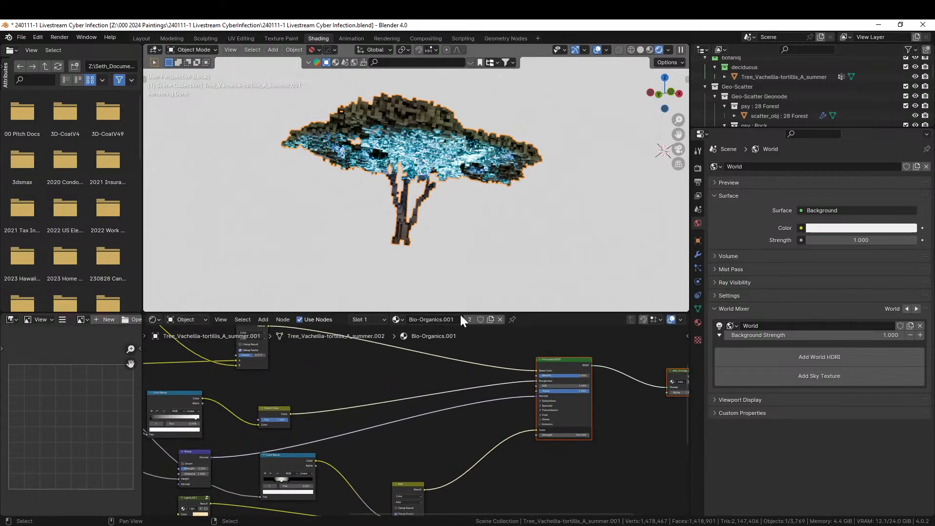
Step: Move the outer black stop of the Color Ramp feeding the Add node's factor to 0.409 and check the tree's glow
middle_drag(432, 451, 500, 354)
scroll(397, 369, up, 3)
scroll(426, 359, up, 1)
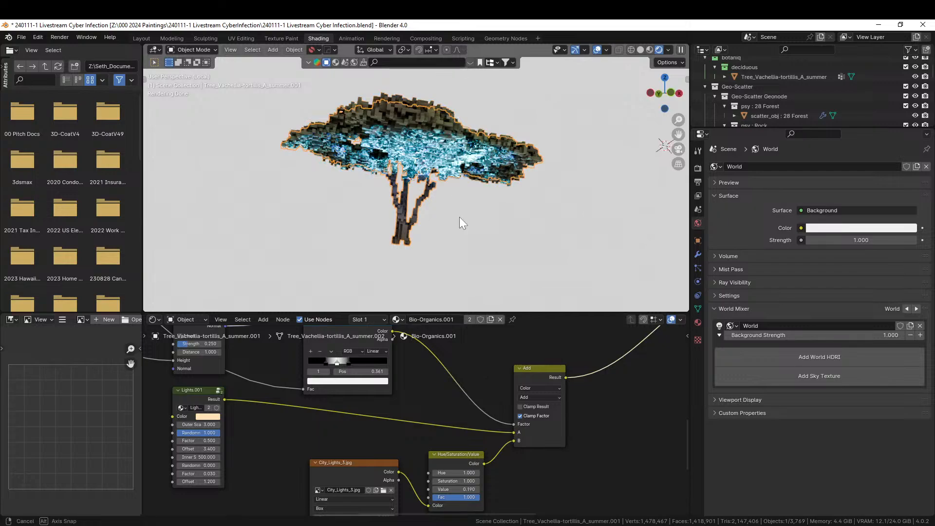
middle_drag(459, 217, 462, 214)
scroll(426, 411, up, 1)
middle_drag(423, 404, 505, 475)
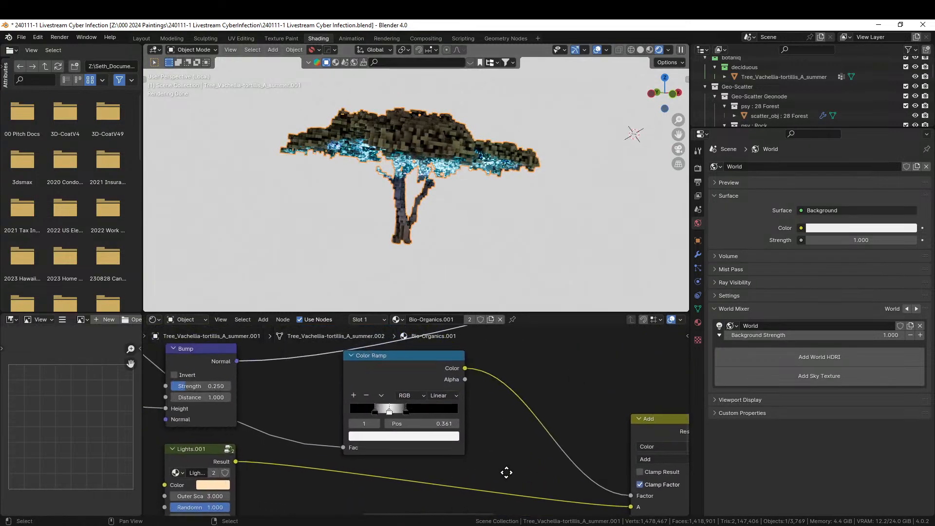
drag(407, 409, 394, 411)
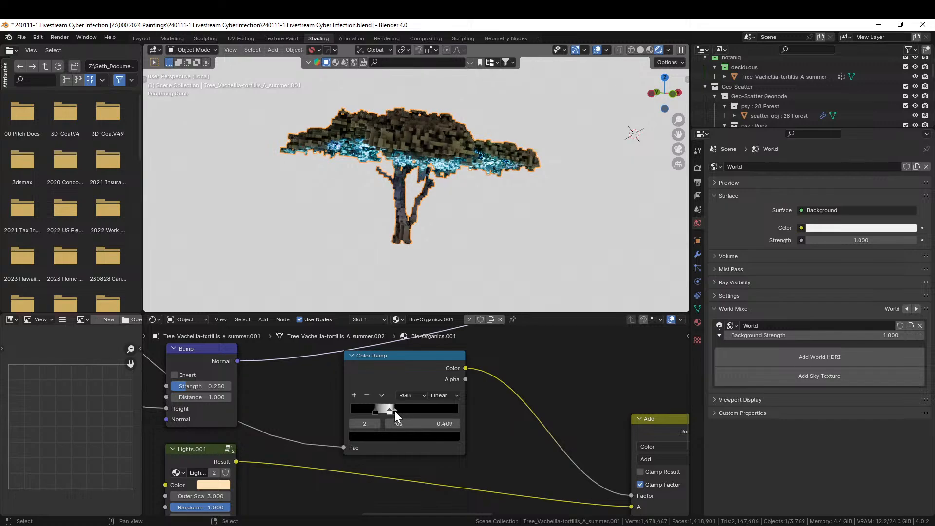
middle_drag(494, 221, 506, 247)
Step: Add an Ambient Occlusion node in the empty area above the Add mix node
middle_drag(516, 442, 284, 500)
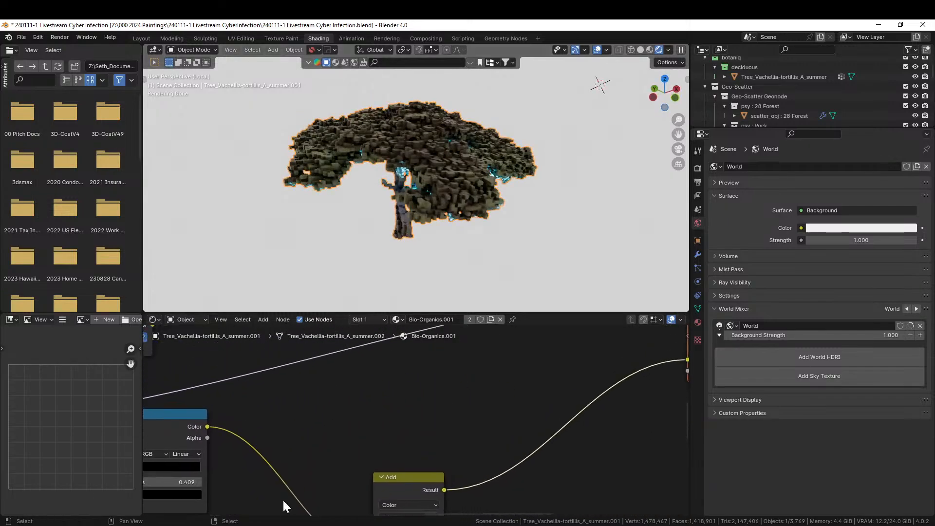
key(shift+a)
click(293, 403)
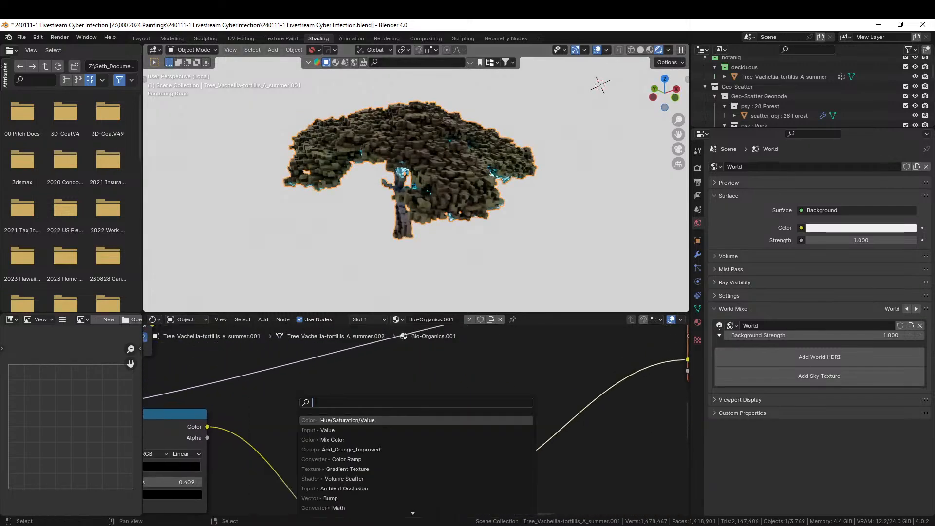
text(ambient)
key(Return)
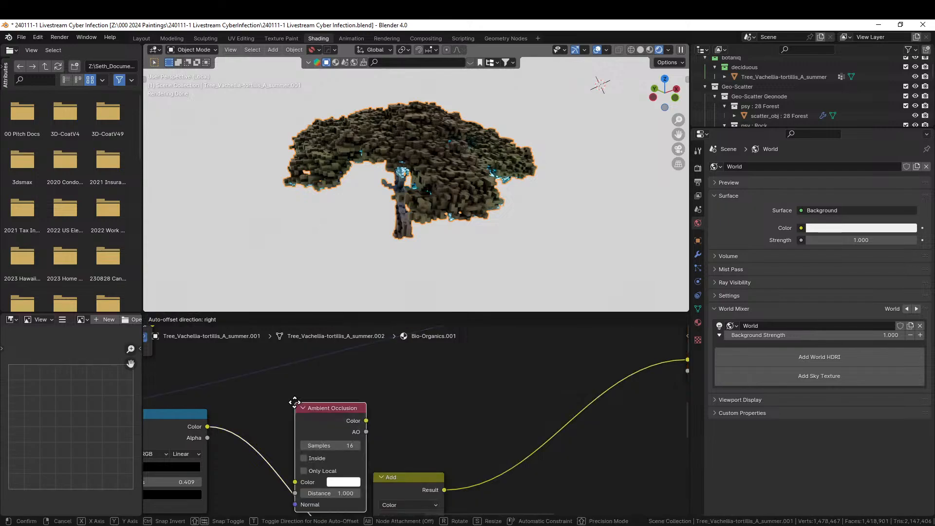
click(403, 365)
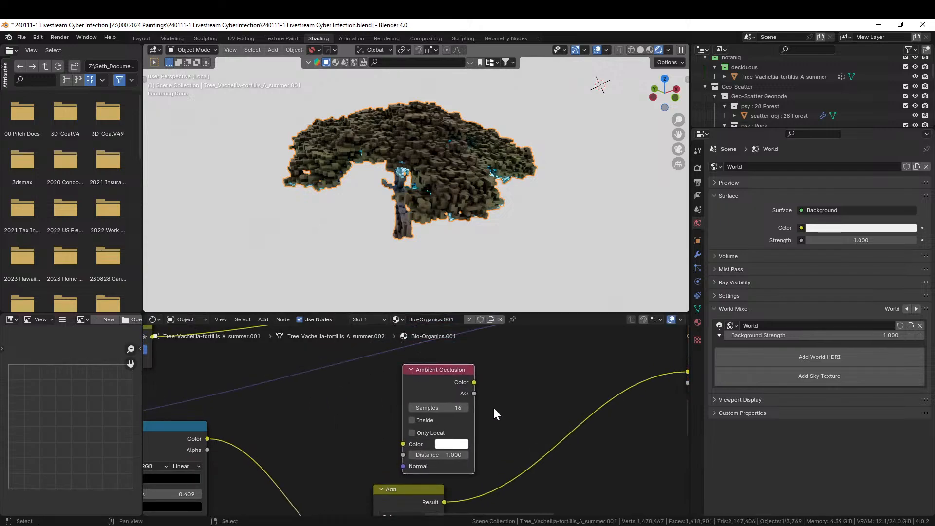
Step: Duplicate the Add mix node and insert the copy on the link between the original Add result and the Emission Color
middle_drag(494, 413, 436, 425)
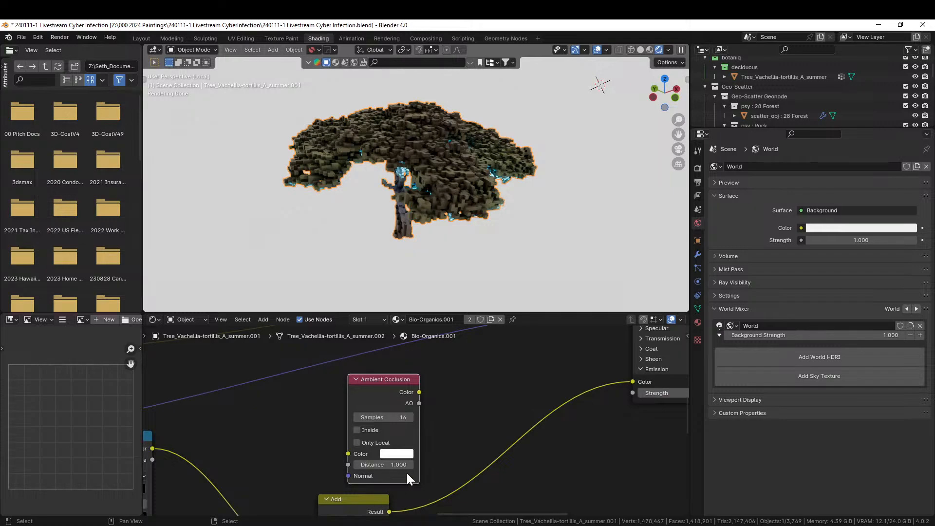
key(shift+a)
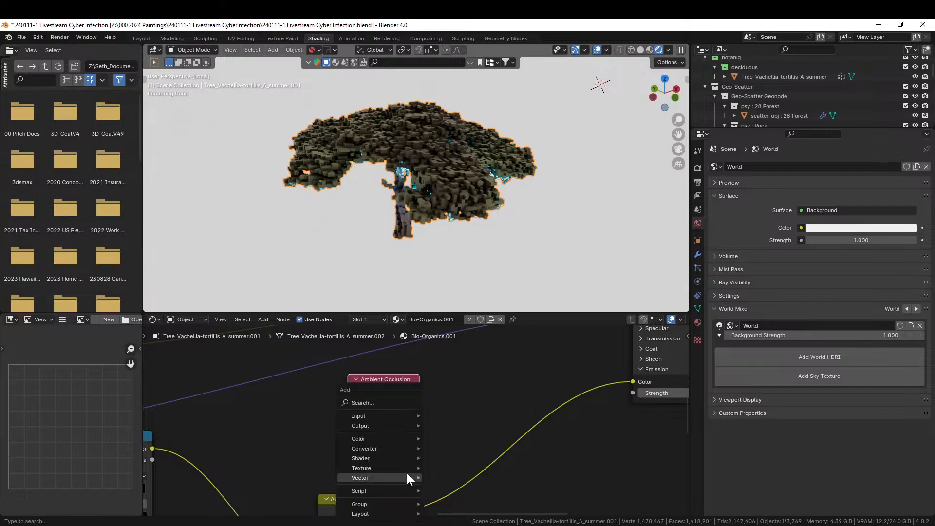
click(363, 499)
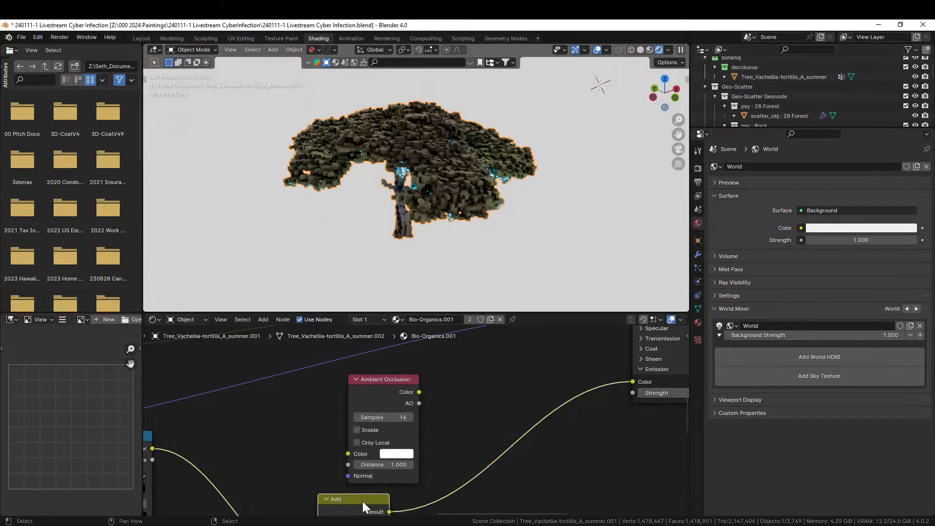
key(shift+d)
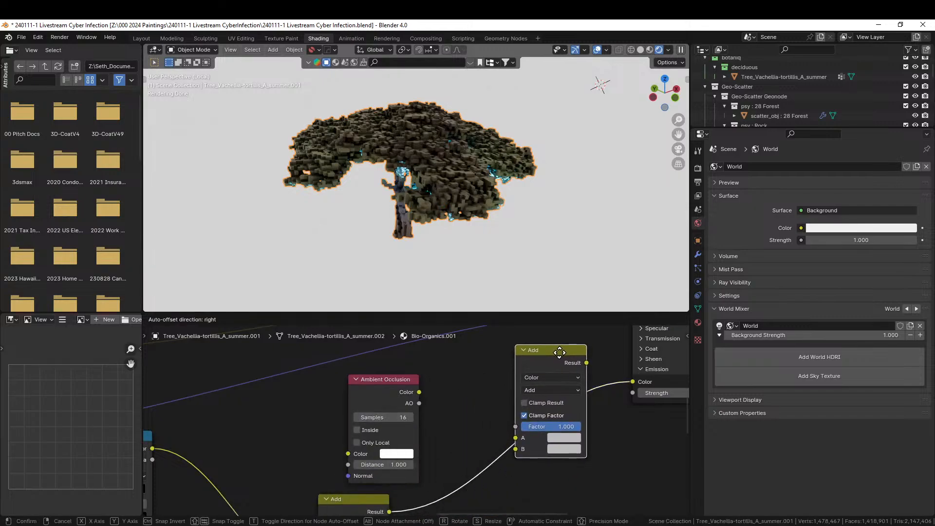
click(559, 352)
Step: Place the Ambient Occlusion node beside the original Add node and connect its color to the B input of the duplicated Add node
drag(404, 379, 465, 496)
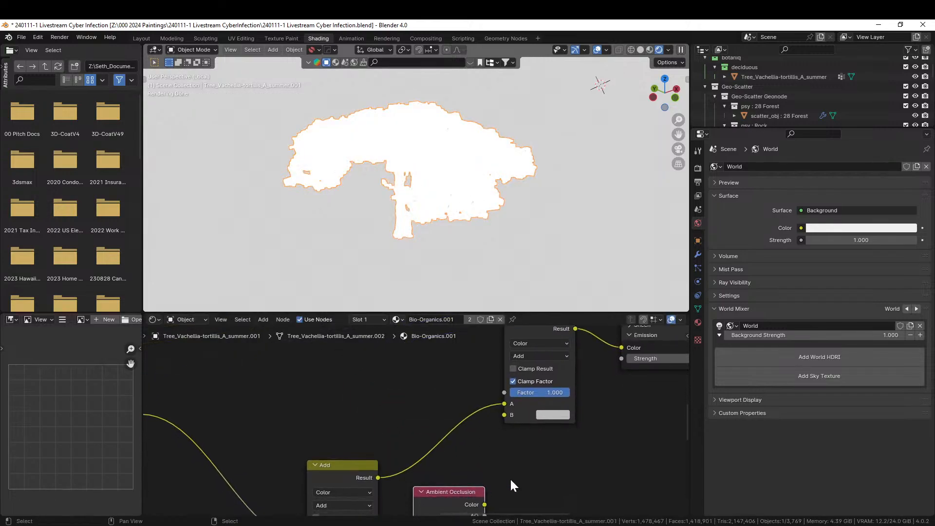
middle_drag(530, 474, 477, 418)
drag(430, 448, 451, 360)
mouse_move(484, 393)
middle_down()
mouse_move(506, 386)
mouse_move(489, 410)
middle_up()
key(shift+a)
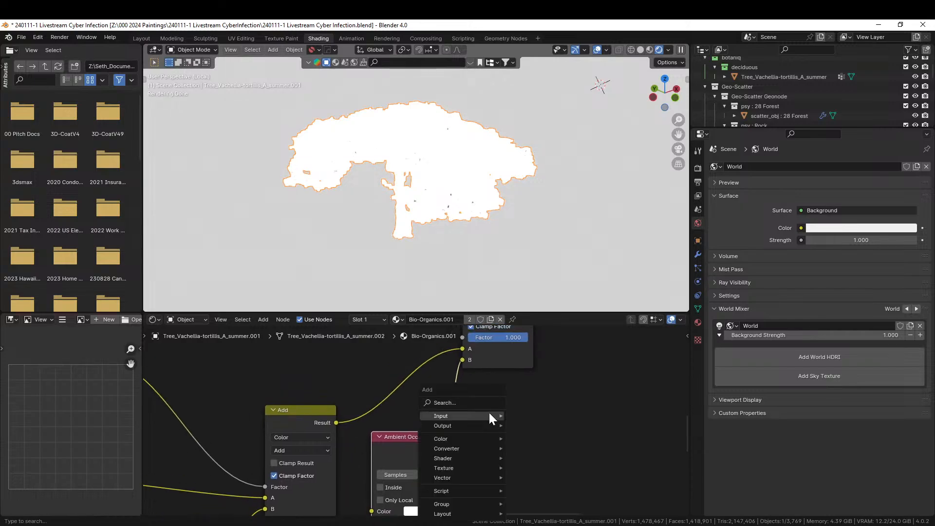
click(460, 401)
text(inver)
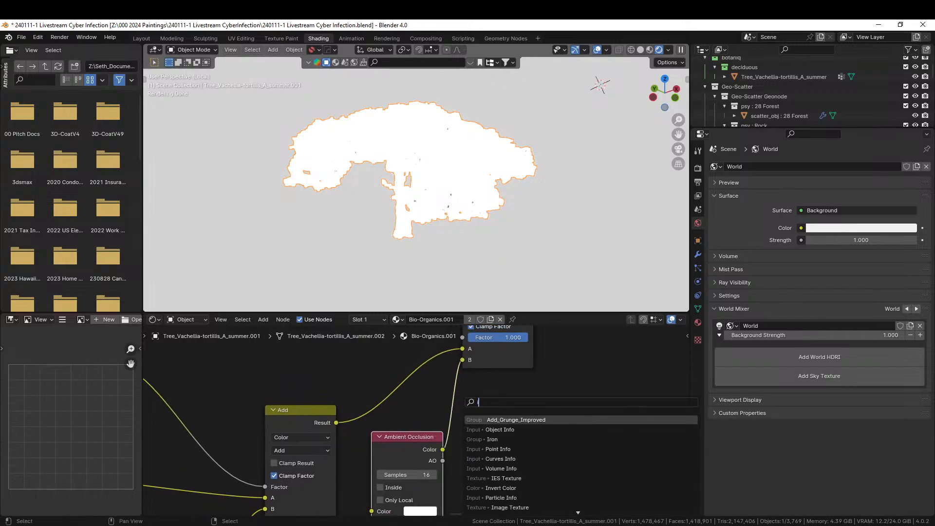
key(Return)
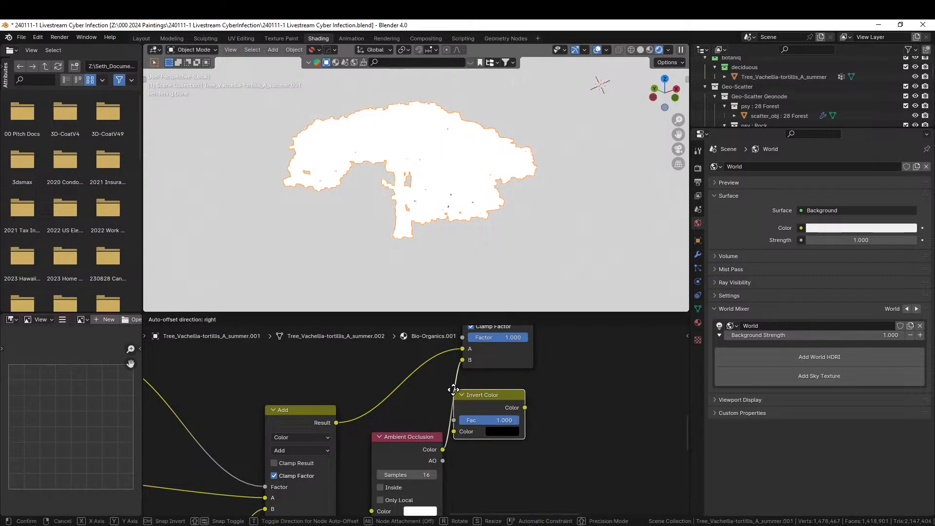
click(490, 408)
key(x)
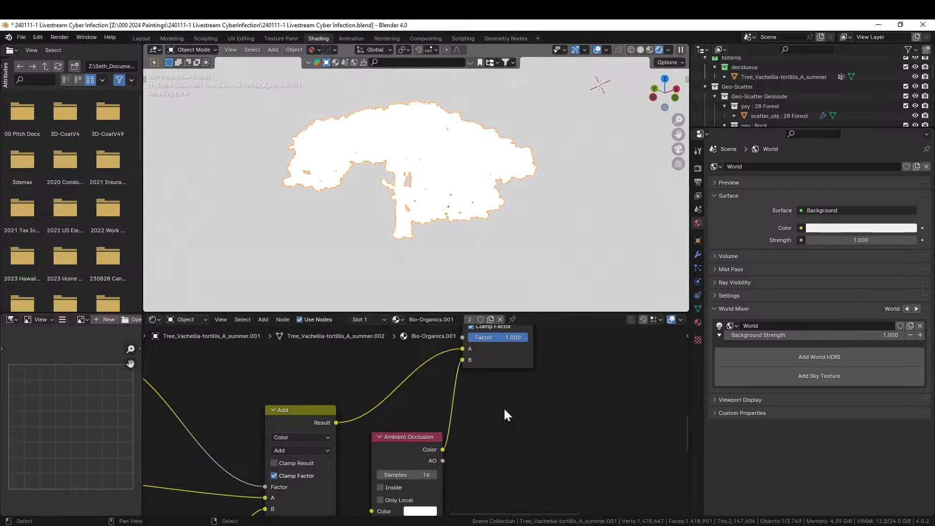
Step: Insert a Color Ramp between the Ambient Occlusion color and the duplicated Add node's B input, and preview its output on the tree
key(shift+a)
click(490, 405)
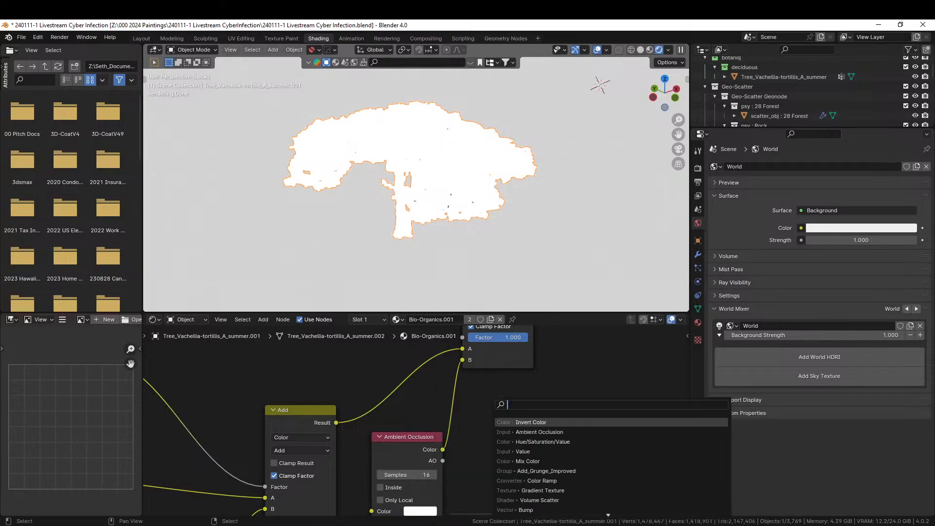
text(ramp)
key(Return)
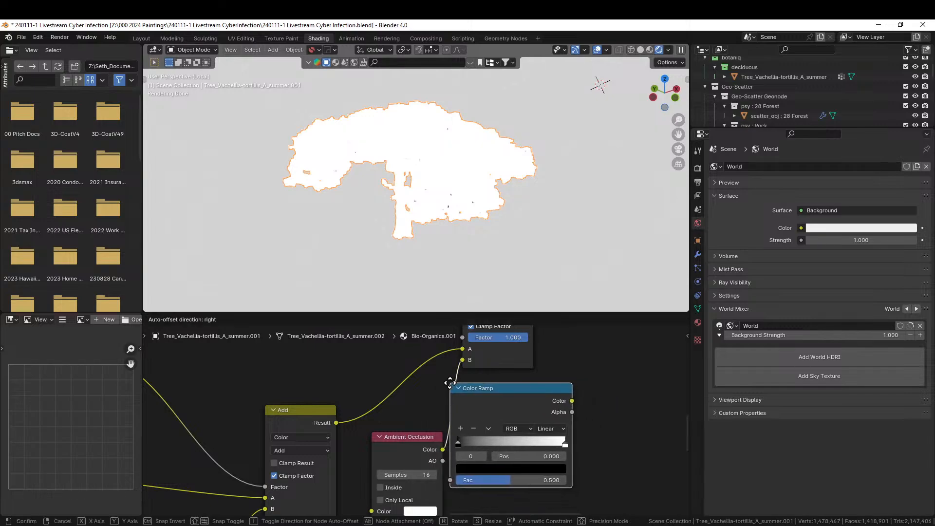
click(479, 385)
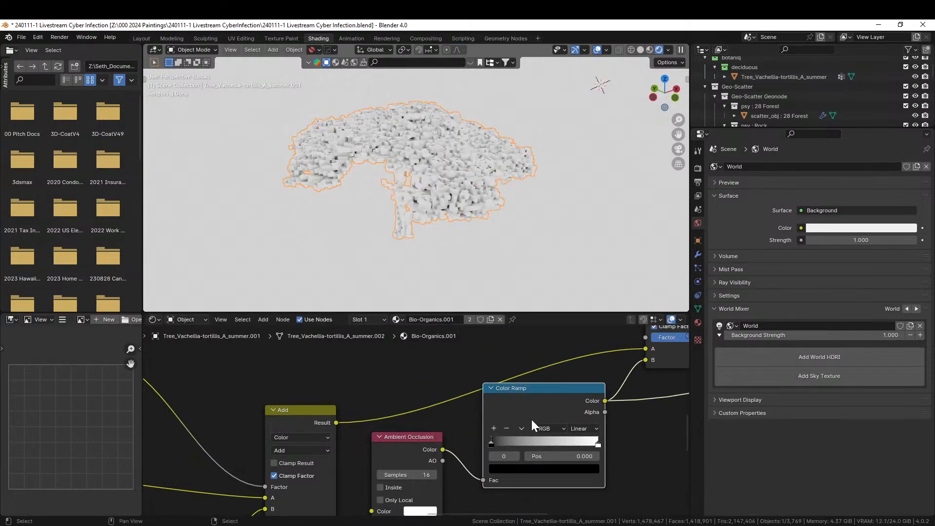
Step: Flip the ambient occlusion Color Ramp and move its black stop to 0.418, with Only Local enabled on the Ambient Occlusion node
scroll(439, 213, up, 5)
drag(510, 402, 511, 422)
click(522, 447)
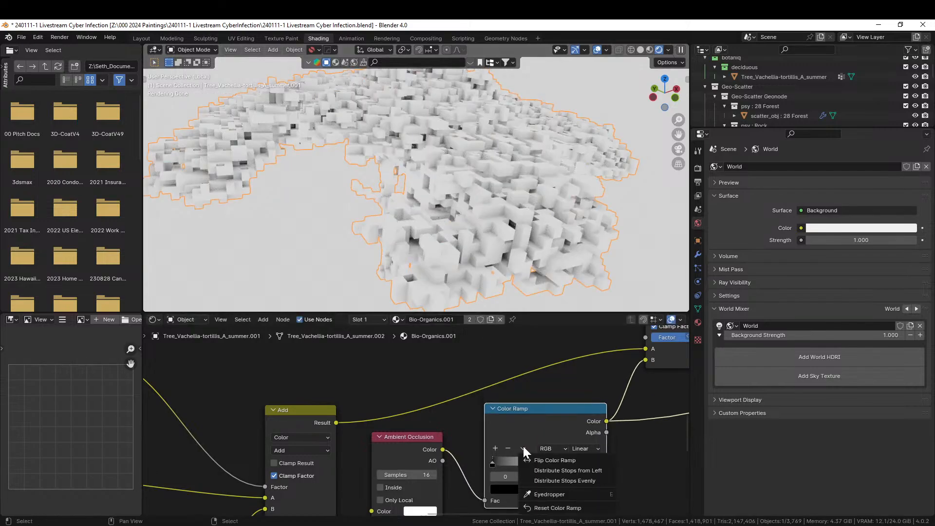
click(556, 460)
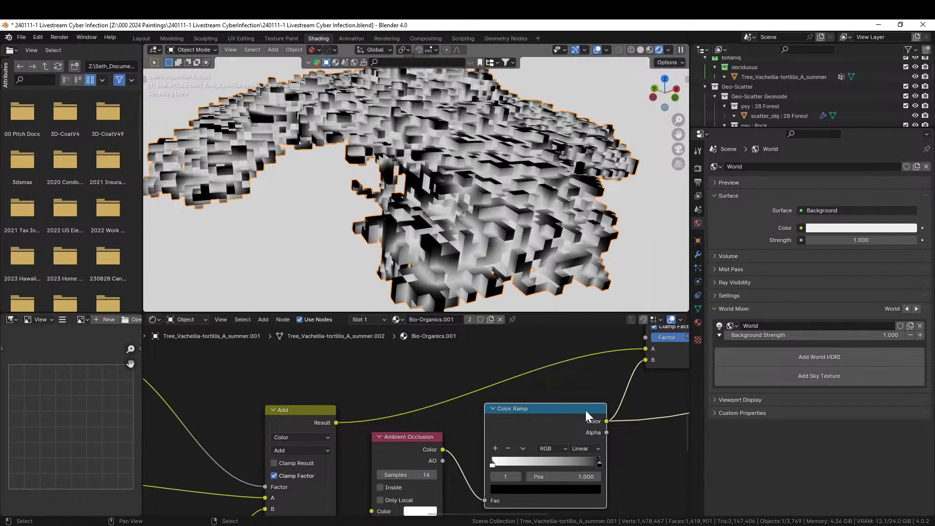
middle_drag(585, 410, 493, 368)
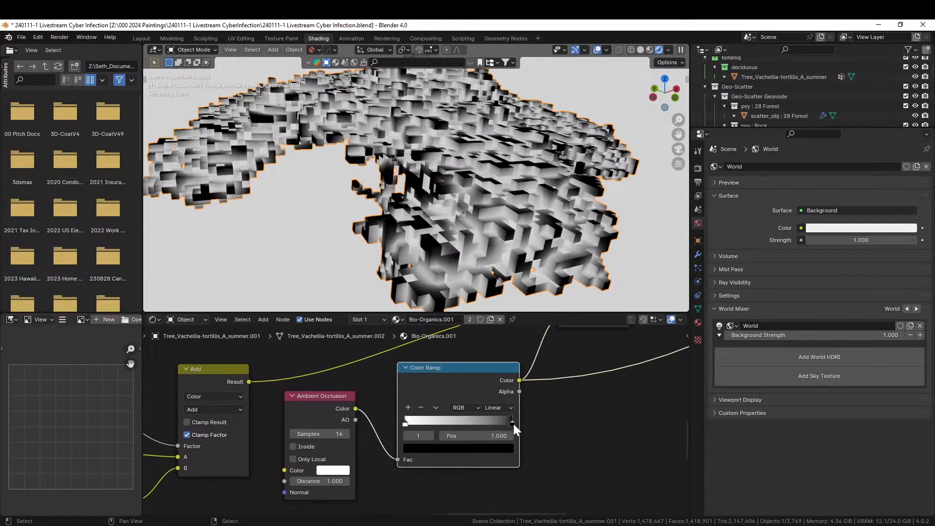
drag(512, 423, 452, 418)
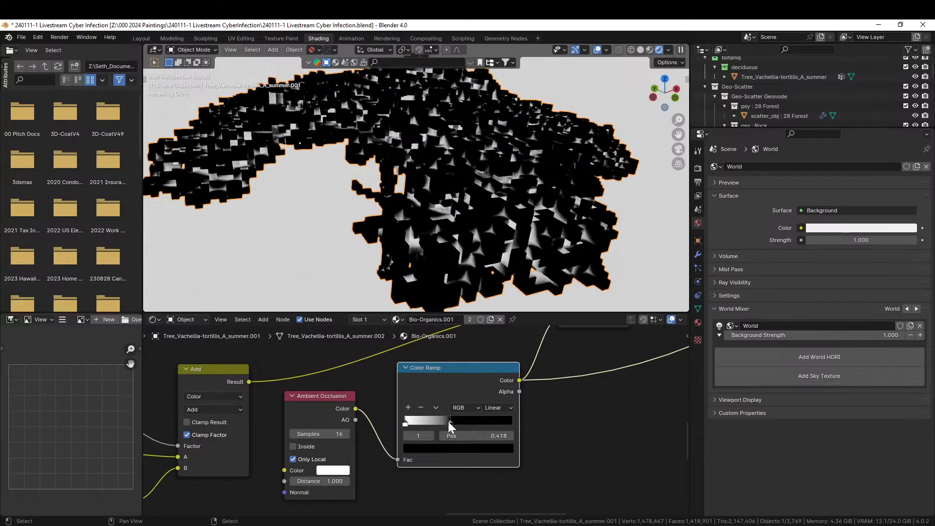
Step: Preview the Principled BSDF on the tree instead of the Color Ramp and examine the edge glow from below
middle_drag(554, 412, 426, 364)
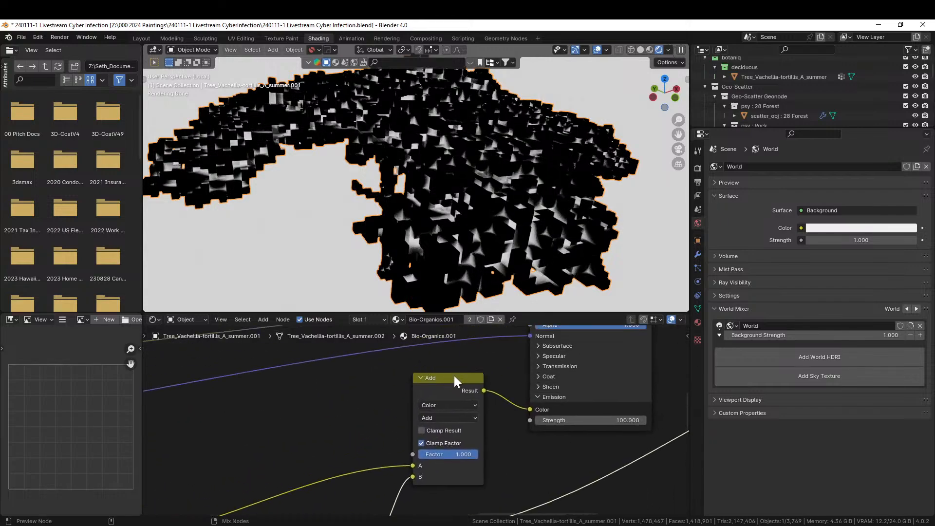
scroll(540, 341, down, 4)
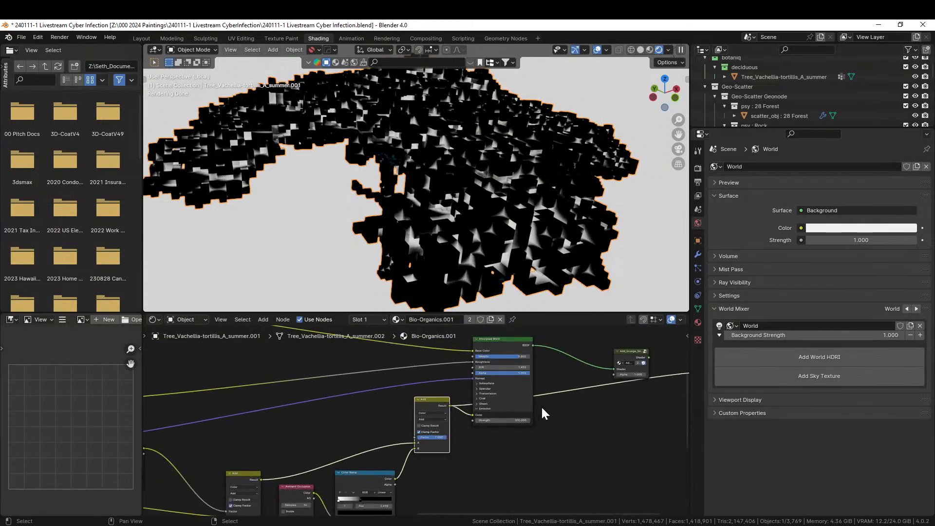
middle_drag(548, 418, 531, 452)
ctrl+shift+click(497, 371)
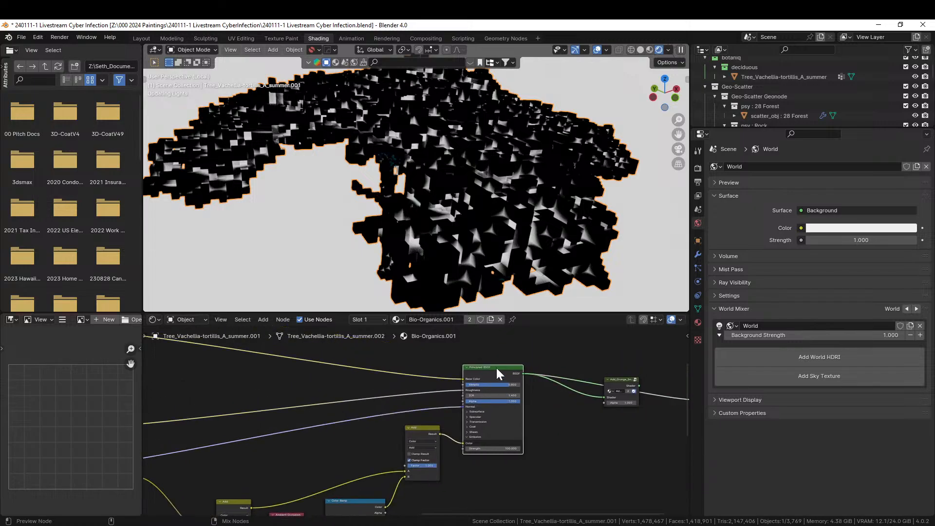
middle_drag(486, 264, 494, 235)
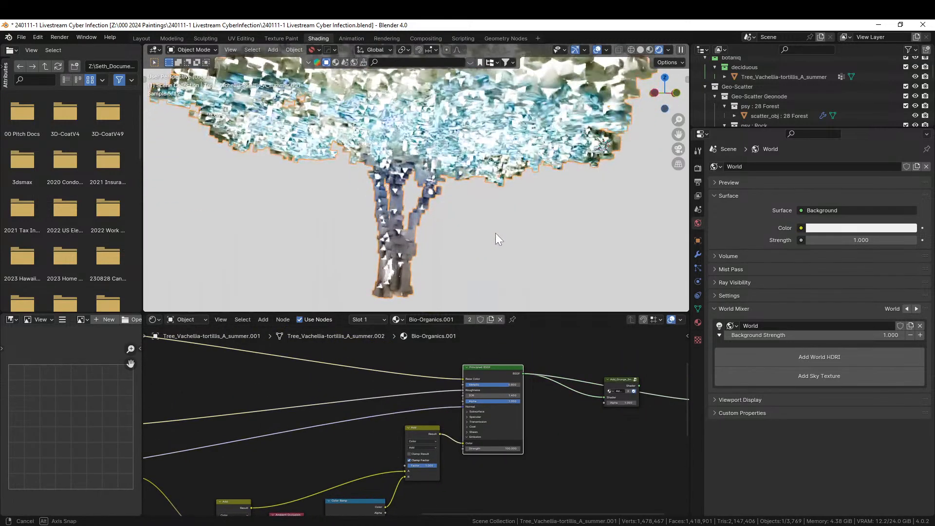
Step: Tighten the ambient occlusion Color Ramp by moving its black stop to 0.159, and inspect the tree from another side
middle_drag(344, 455, 361, 343)
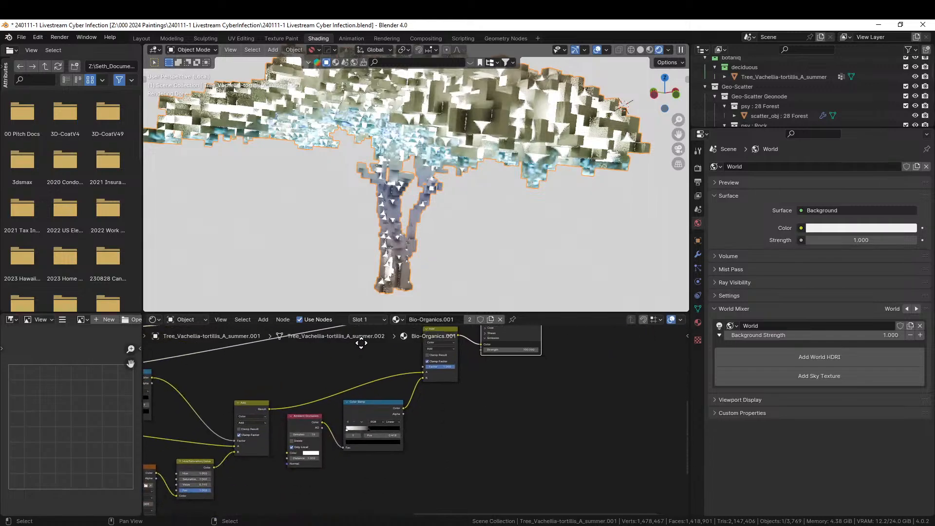
scroll(382, 419, up, 2)
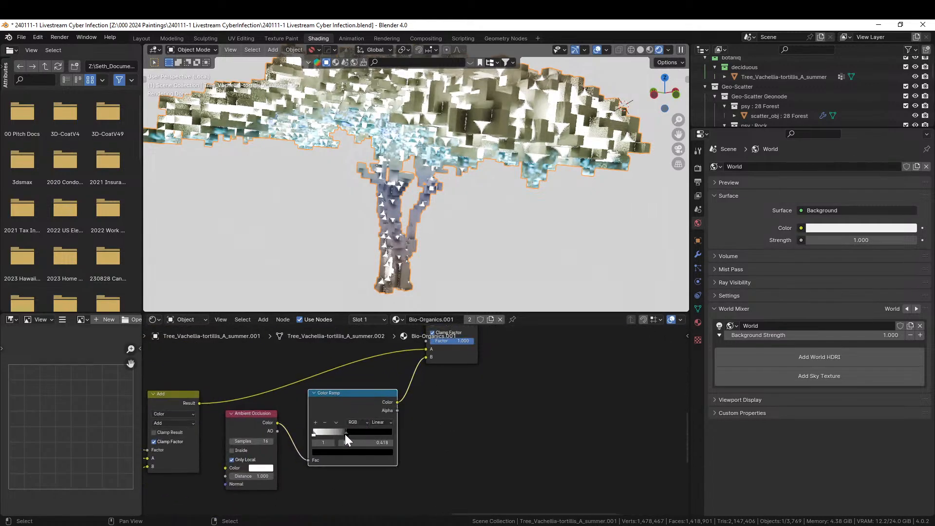
drag(345, 434, 325, 436)
middle_drag(458, 172, 534, 160)
scroll(511, 379, up, 3)
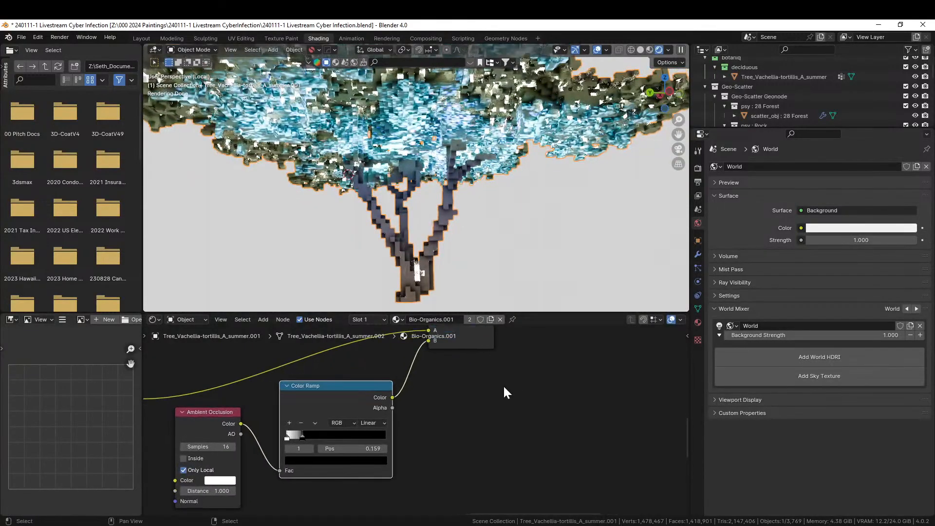
Step: Reroute the link from the duplicated Add node's A input to Emission Strength, and shift that Add node away from the Principled BSDF
middle_drag(512, 409, 480, 466)
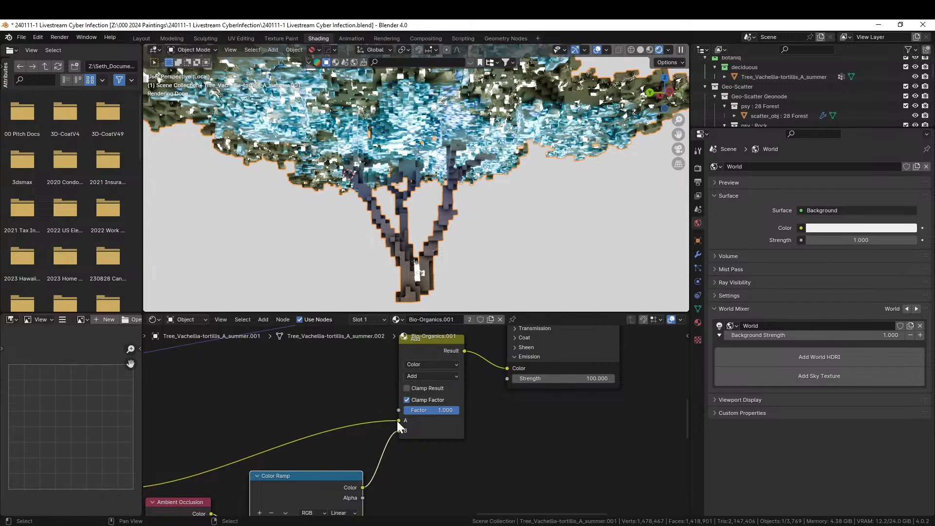
drag(396, 421, 508, 378)
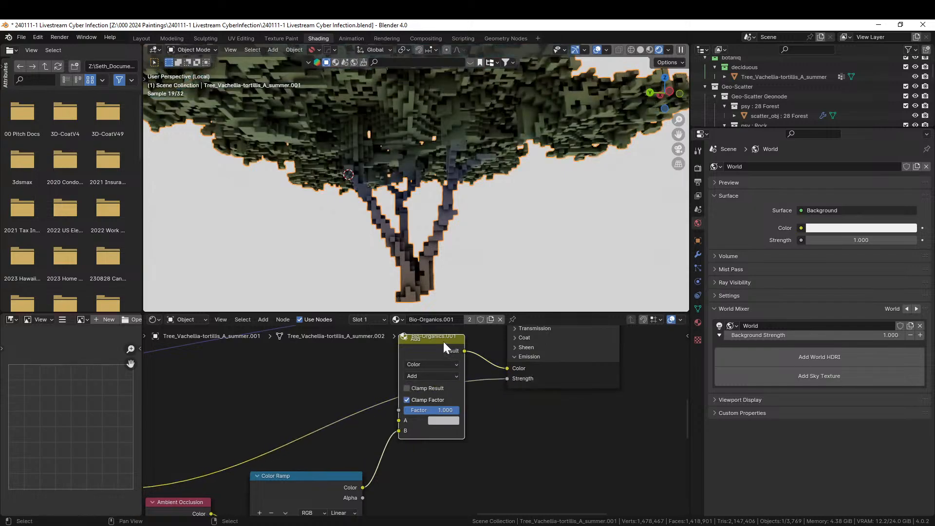
drag(443, 340, 415, 363)
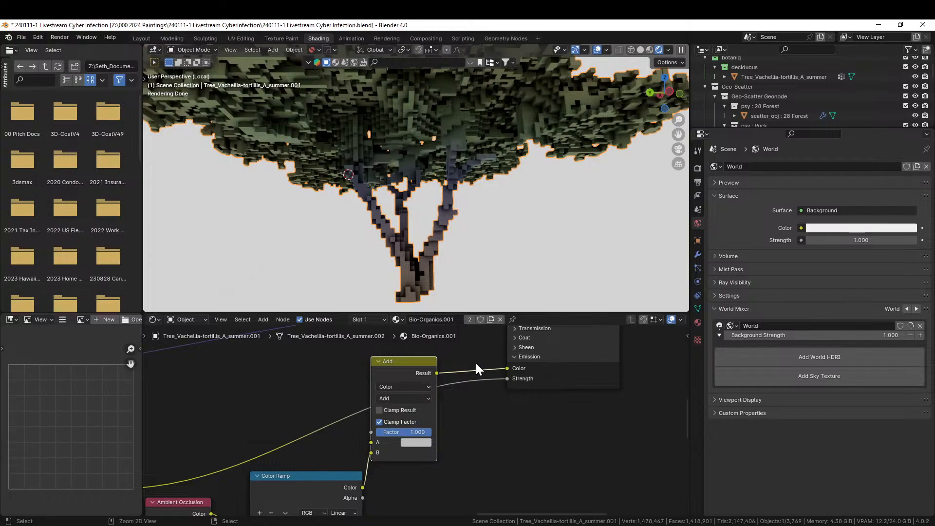
Step: Disconnect the duplicated Add node from Emission Color, relink the texture Add's result from Emission Strength to Emission Color, and shift the duplicate aside
ctrl+right_drag(477, 371, 475, 384)
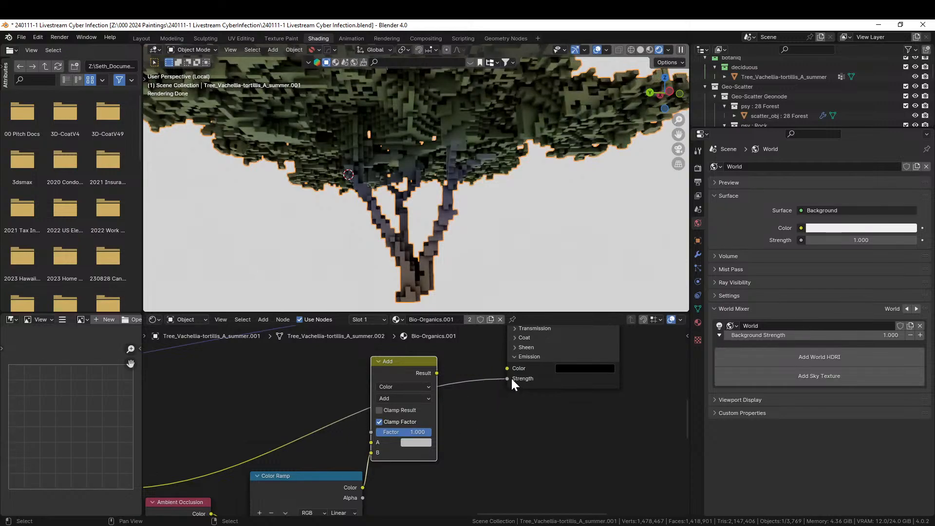
drag(508, 378, 508, 369)
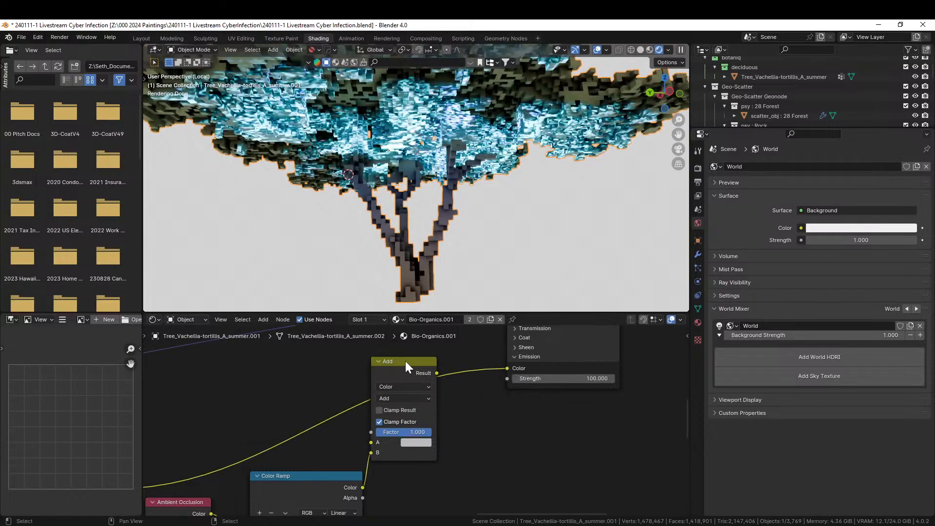
drag(405, 361, 438, 429)
Step: Place the duplicated Add between the first Color Ramp and the texture Add, linking the ramp's Color to A and its Result to Factor
middle_drag(503, 423, 443, 397)
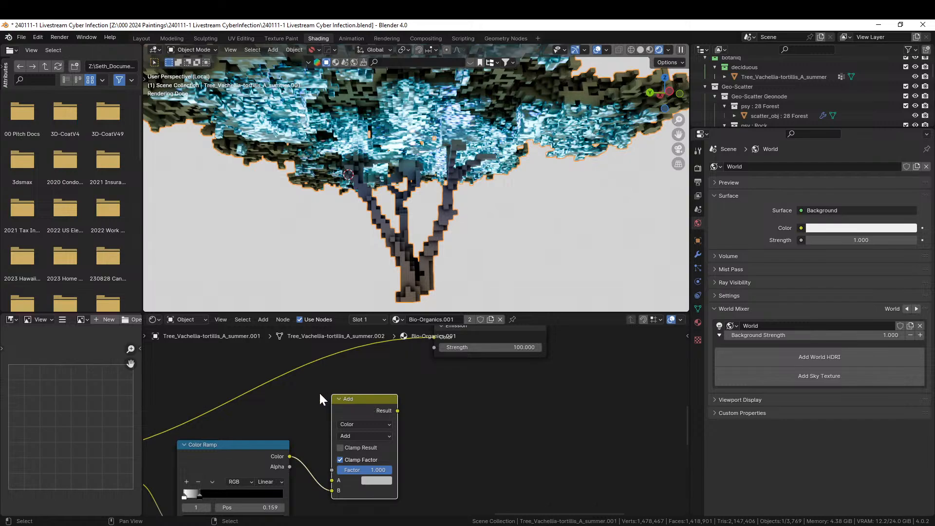
middle_drag(320, 395, 674, 355)
scroll(656, 404, down, 1)
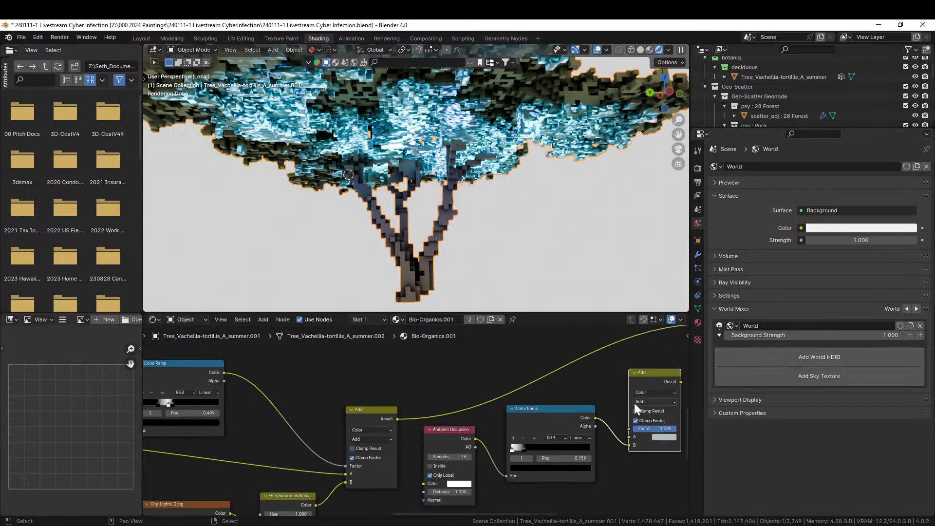
drag(660, 376, 297, 350)
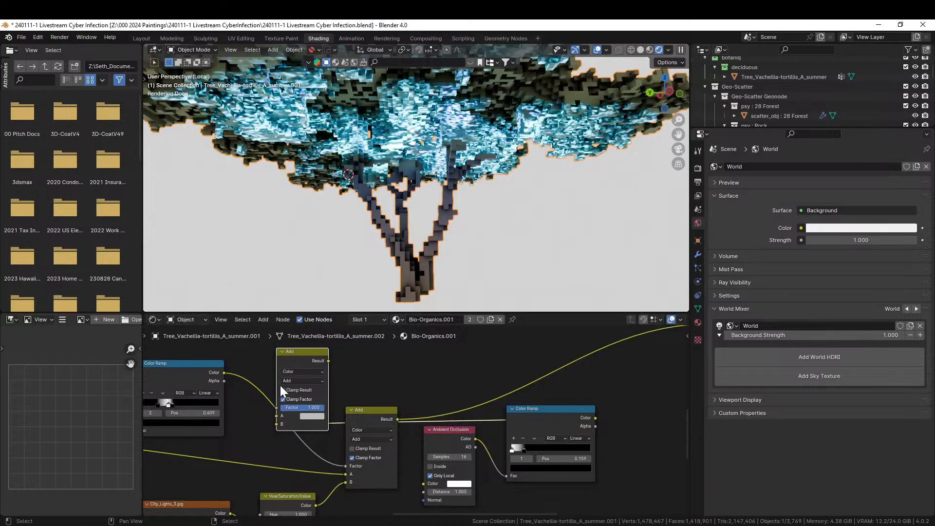
drag(225, 373, 276, 415)
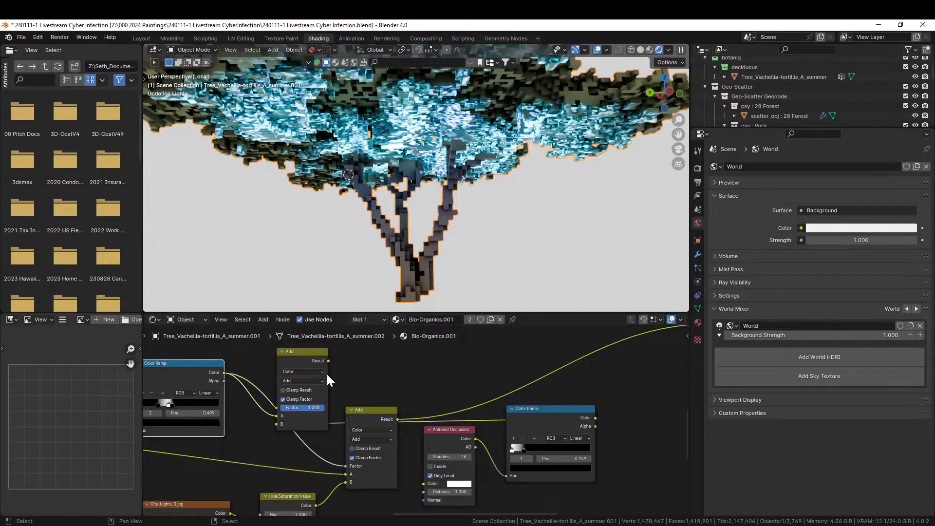
drag(328, 361, 346, 466)
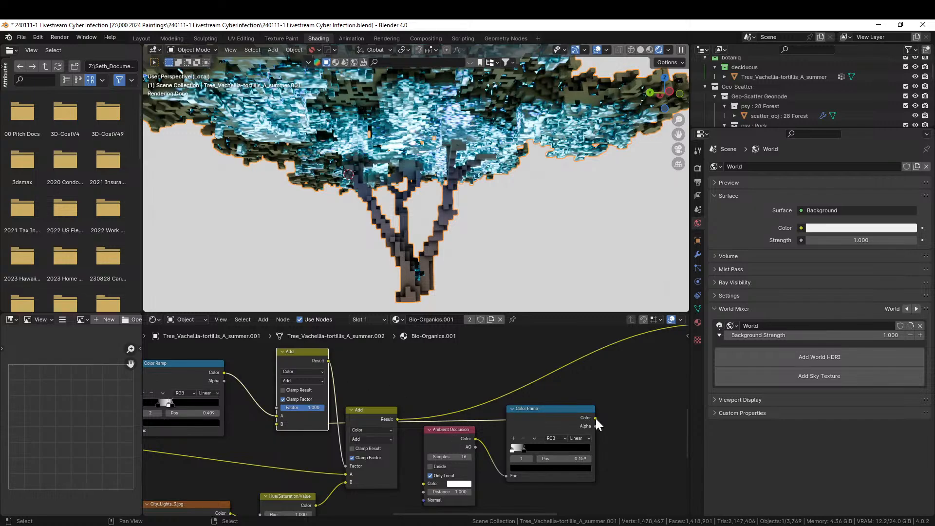
Step: Rearrange the Ambient Occlusion node and its Color Ramp below the duplicated Add node they feed
drag(569, 417, 219, 390)
drag(476, 484, 474, 524)
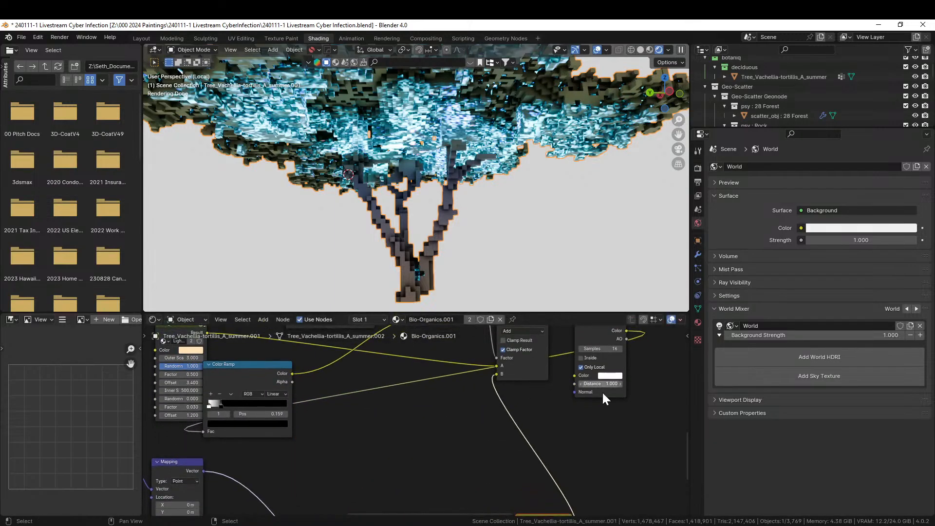
middle_drag(603, 394, 594, 432)
drag(594, 363, 373, 484)
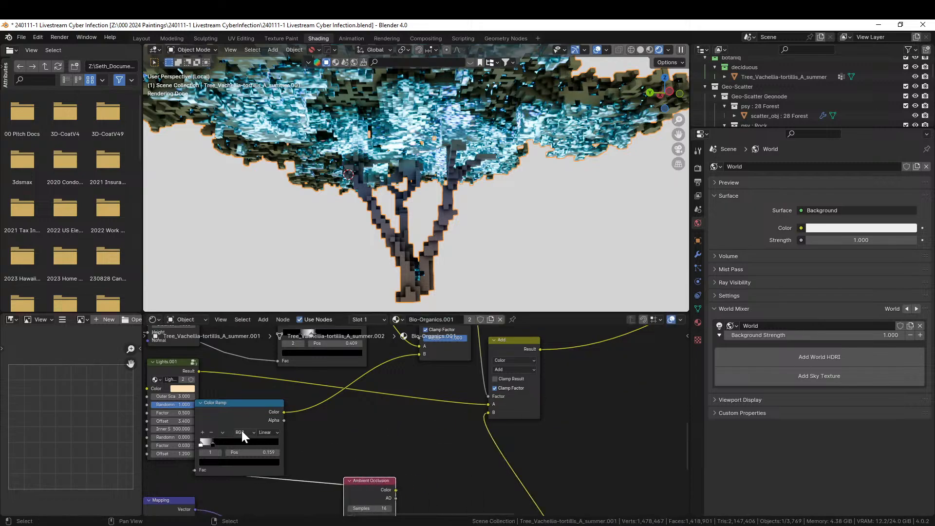
drag(253, 405, 486, 408)
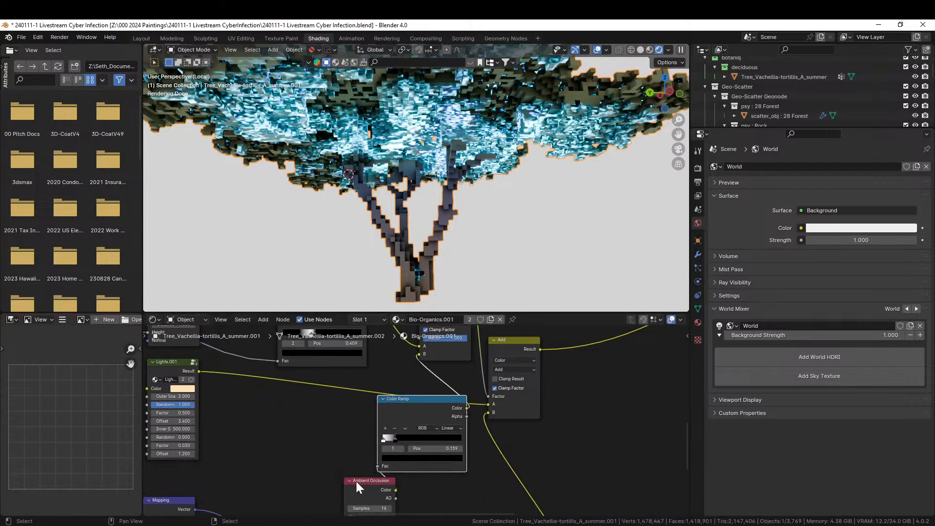
drag(357, 482, 272, 414)
middle_drag(364, 427, 305, 496)
Step: Preview the combined mask Add and the texture Add on the tree in turn, checking the mask from another angle
ctrl+shift+click(383, 353)
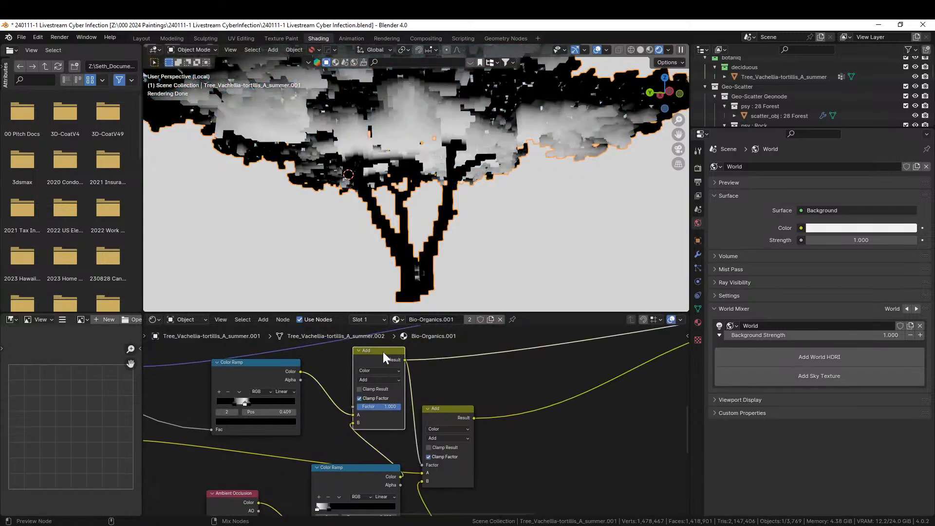
middle_drag(483, 185, 472, 226)
ctrl+shift+click(447, 409)
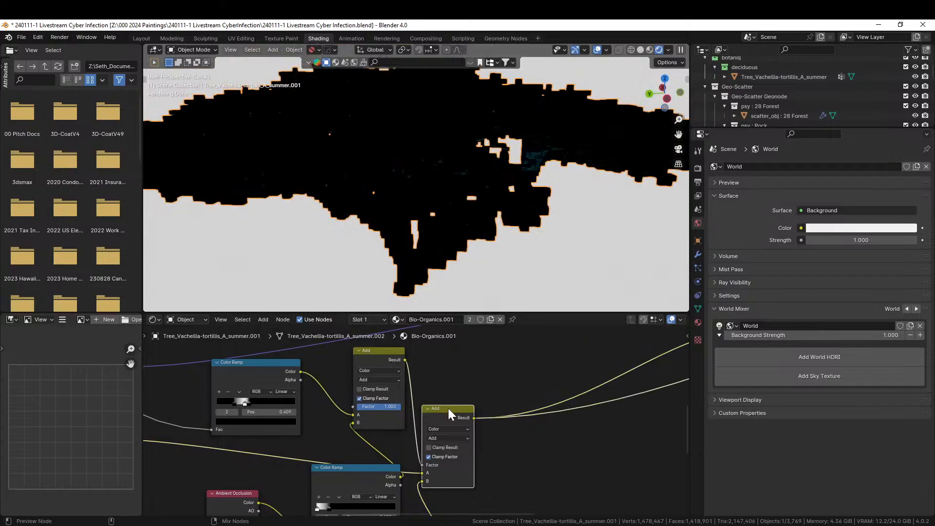
Step: Preview the Principled BSDF on the tree from below and save the file
scroll(463, 365, down, 2)
middle_drag(463, 365, 203, 351)
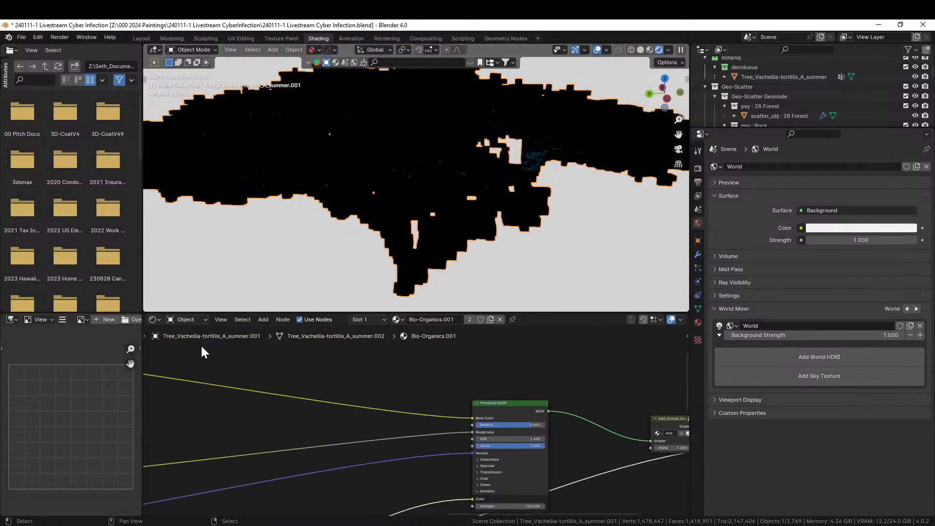
ctrl+shift+click(508, 401)
middle_drag(441, 253, 471, 194)
key(ctrl+s)
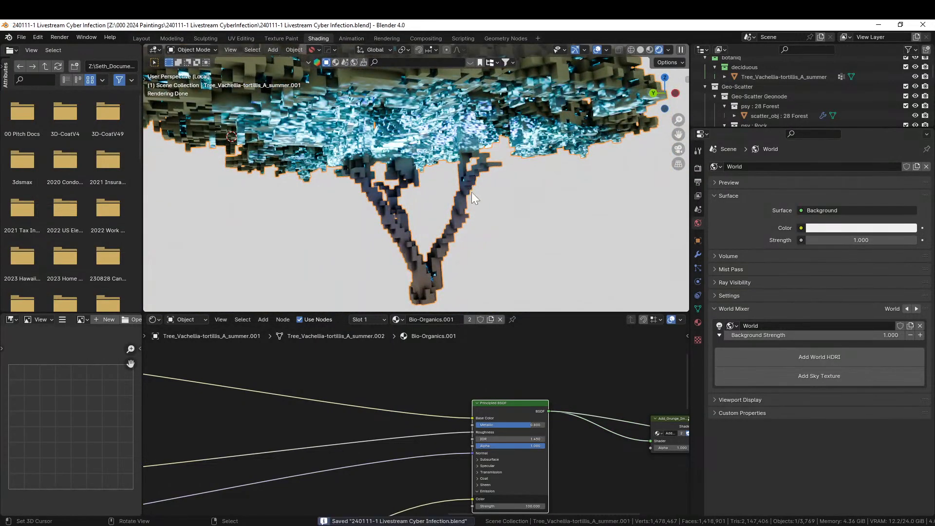
Step: Go to the Layout workspace, close the asset browser area to enlarge the 3D viewport, and frame the glowing tree in the landscape
click(145, 38)
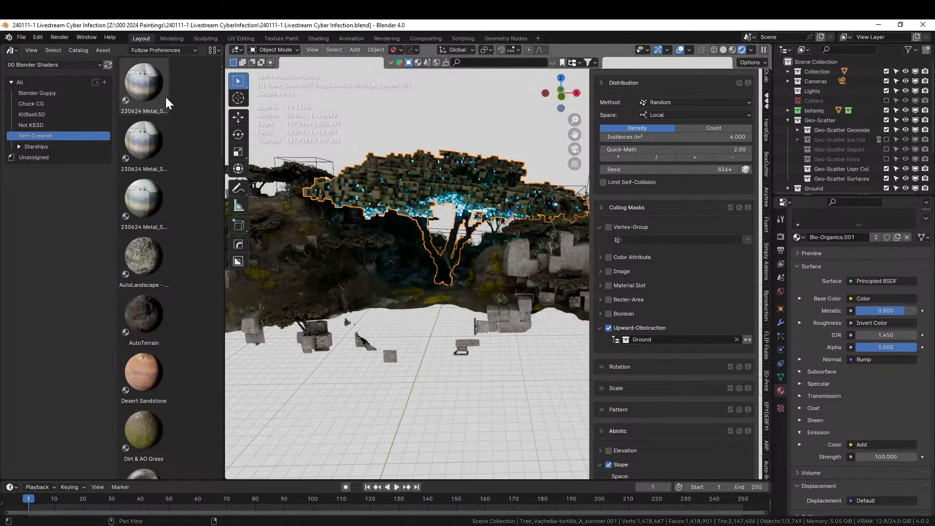
middle_drag(435, 213, 429, 245)
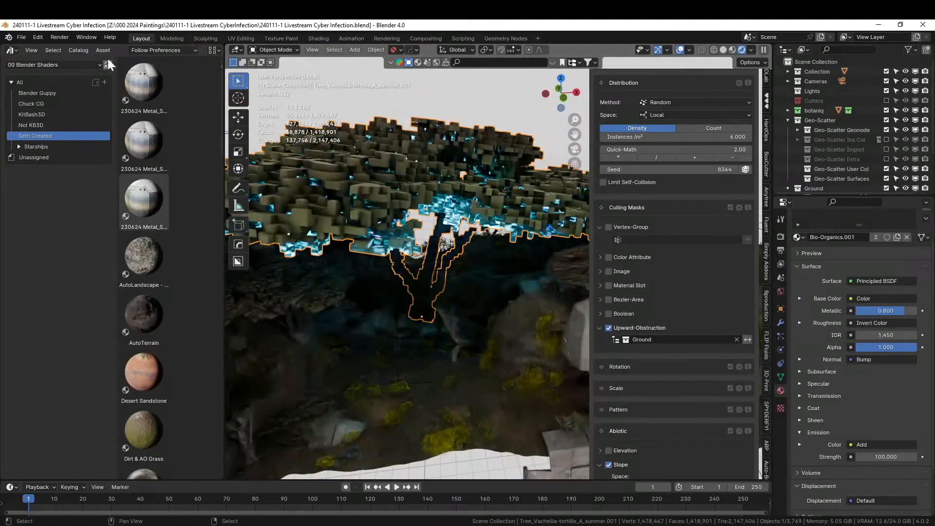
right_click(118, 50)
click(92, 131)
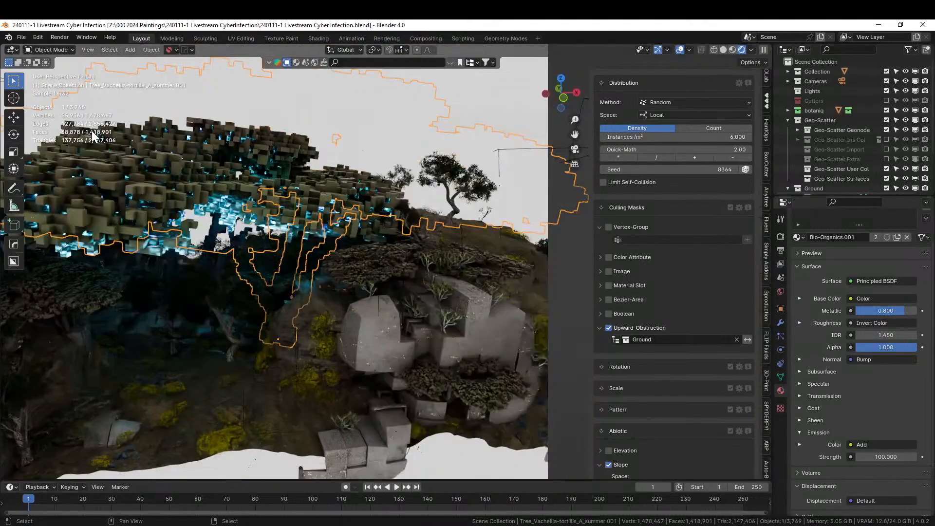
scroll(235, 195, down, 3)
middle_drag(240, 194, 245, 182)
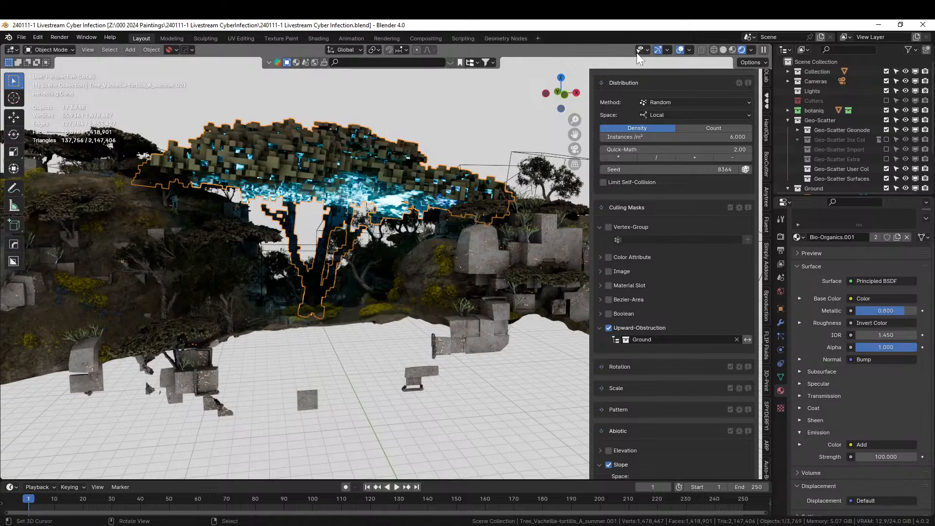
Step: Switch the viewport to Solid shading and walk through the landscape, examining the ground and vegetation around the centerpiece tree's trunk
click(723, 49)
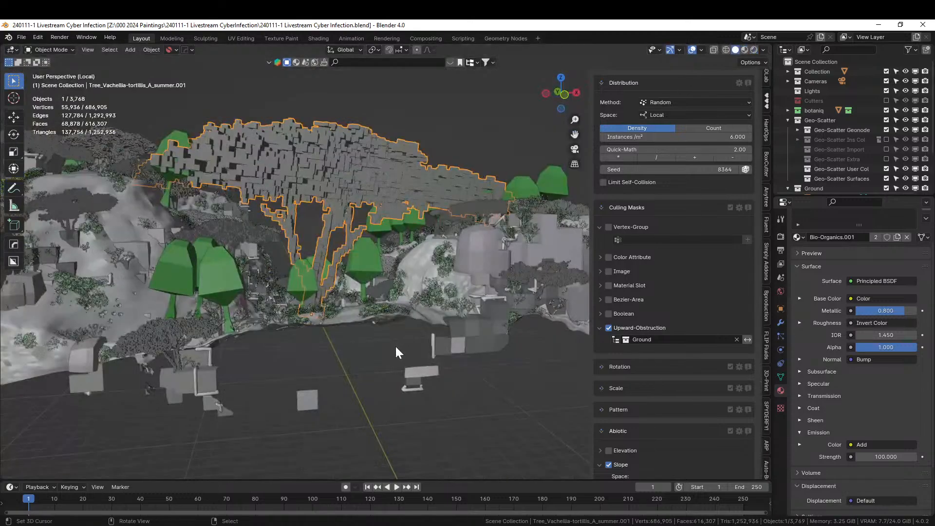
key(shift+grave)
key(w)
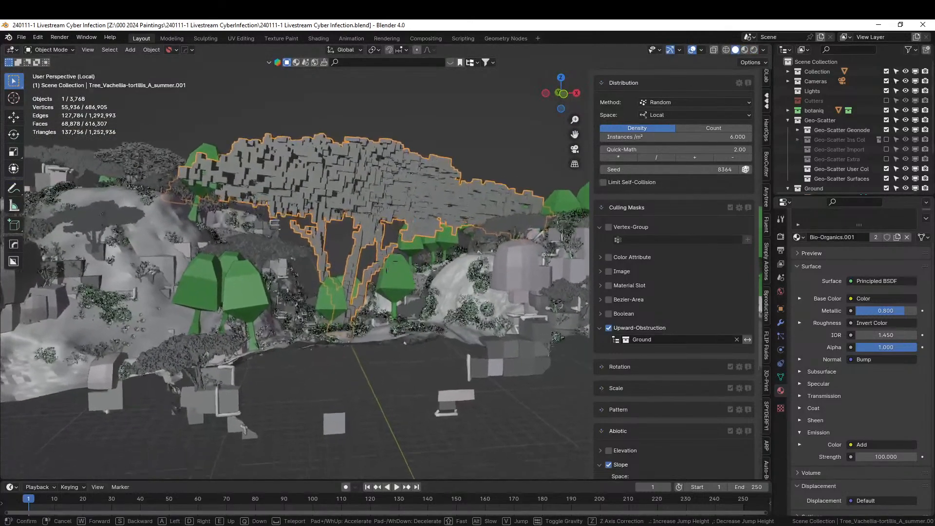
key(w)
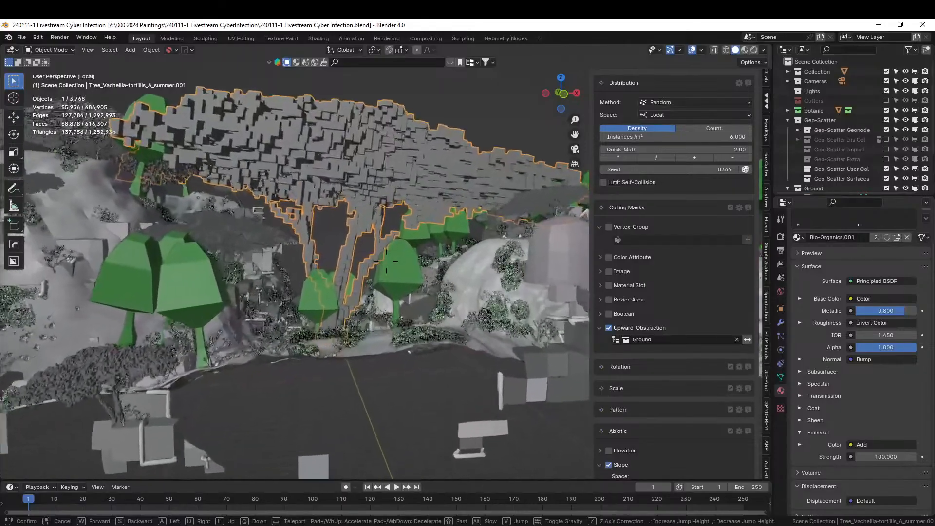
key(w)
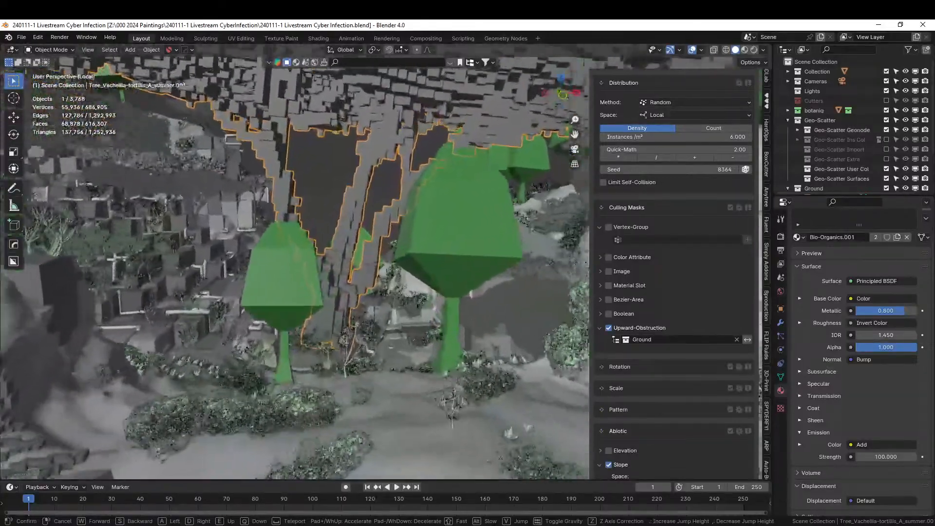
key(w)
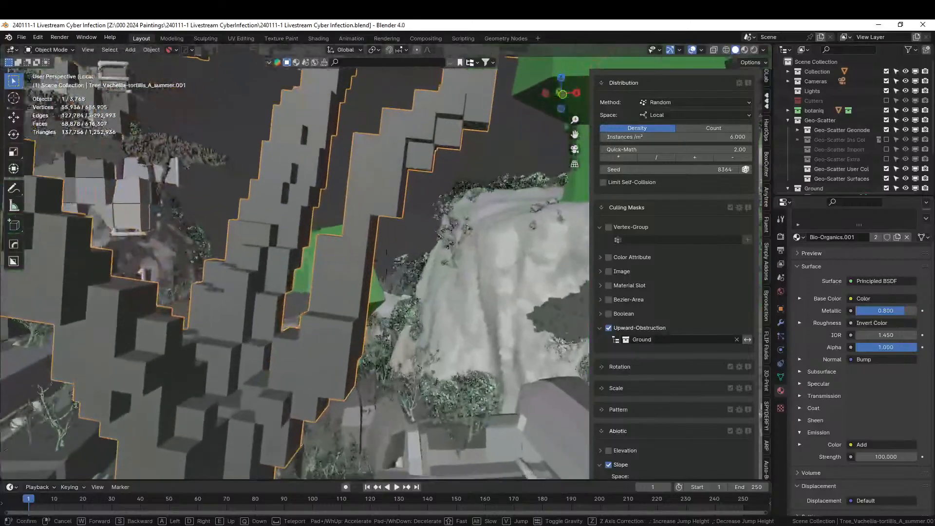
key(w)
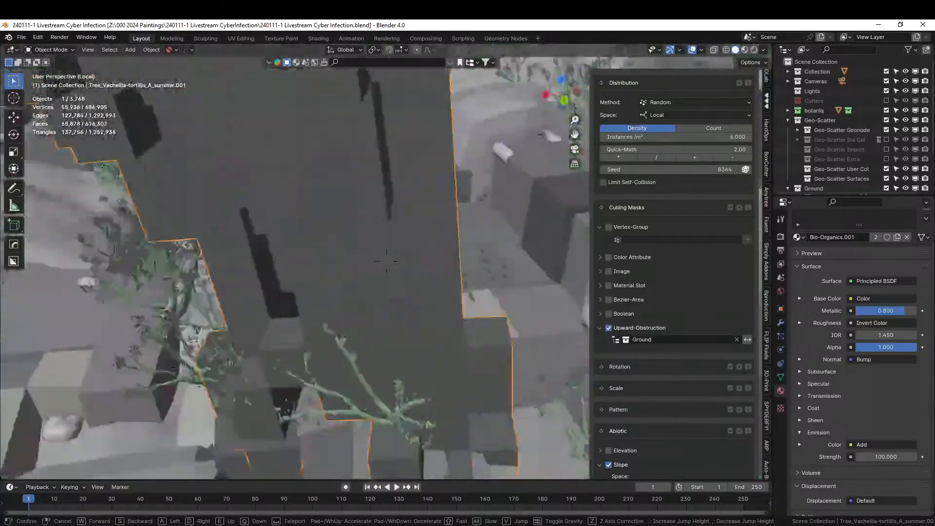
key(w)
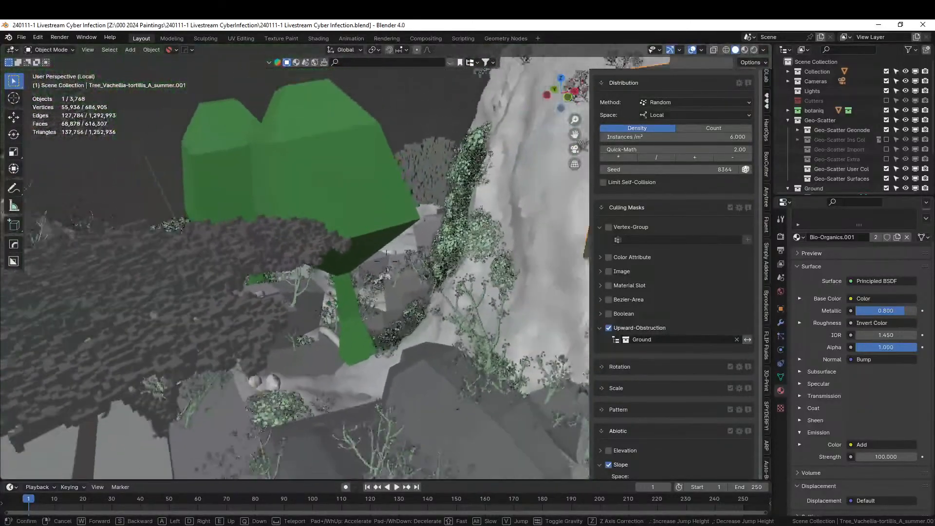
key(w)
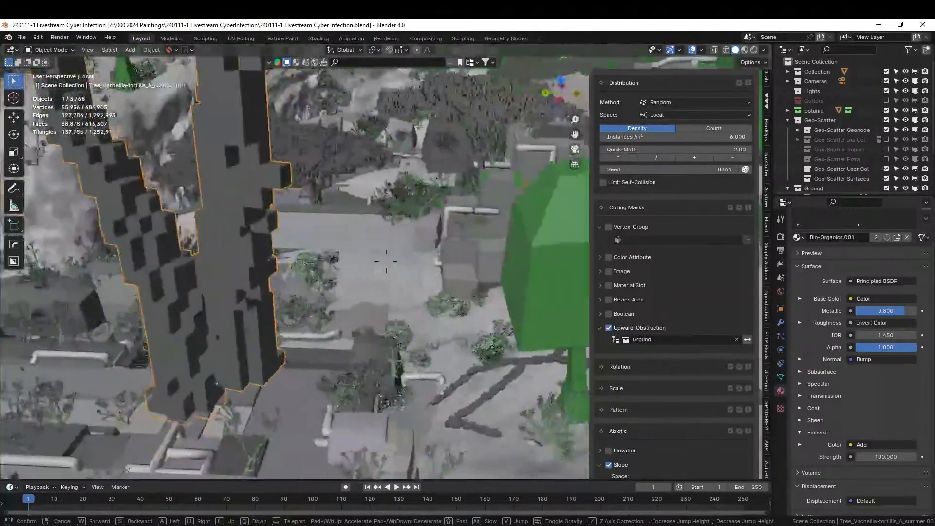
key(w)
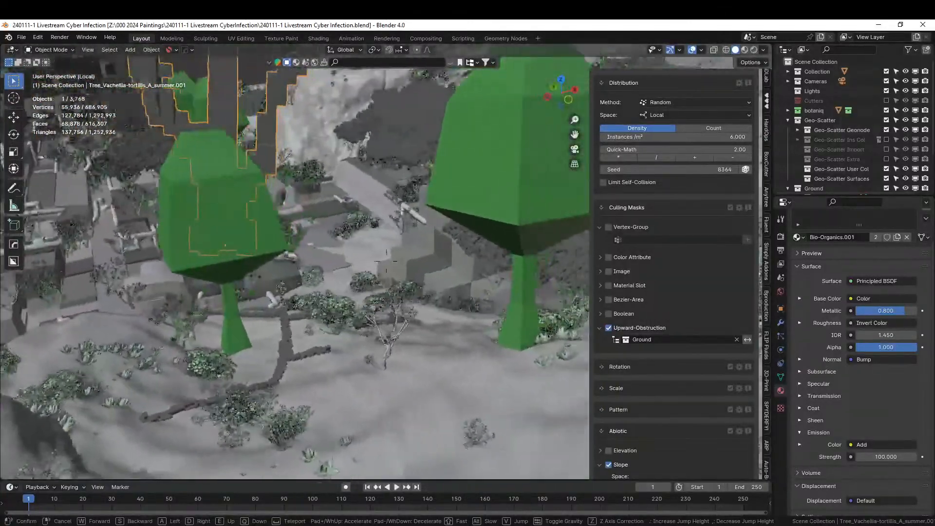
key(w)
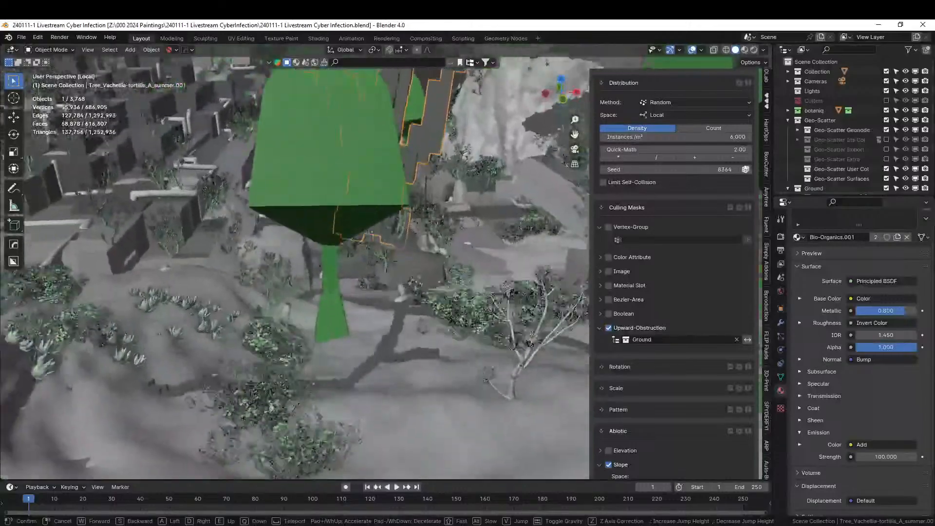
key(w)
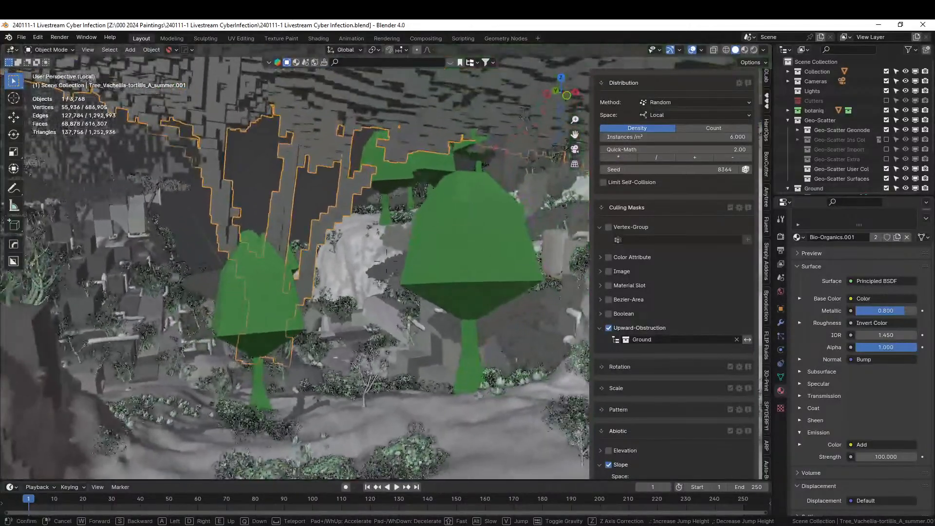
key(w)
key(w)
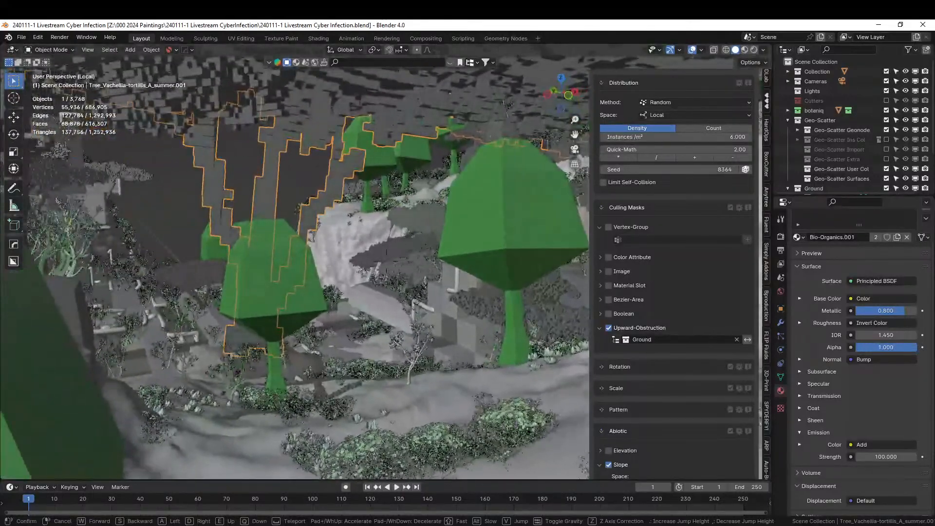
click(393, 349)
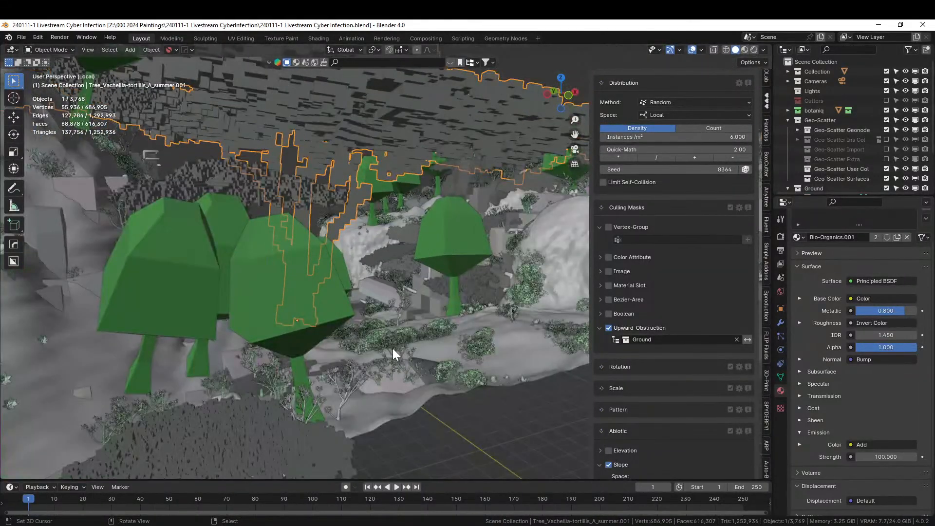
scroll(393, 348, up, 5)
middle_drag(390, 352, 474, 408)
scroll(375, 369, down, 8)
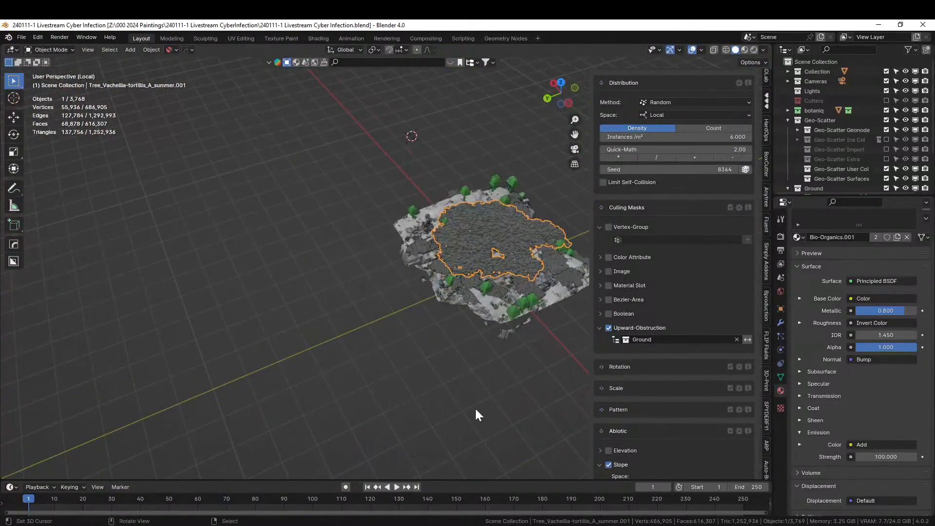
Step: Split off a new area from the 3D viewport, make it an Asset Browser, and show the Big Medium Small library
key(shift+a)
drag(2, 47, 258, 97)
click(11, 50)
click(101, 203)
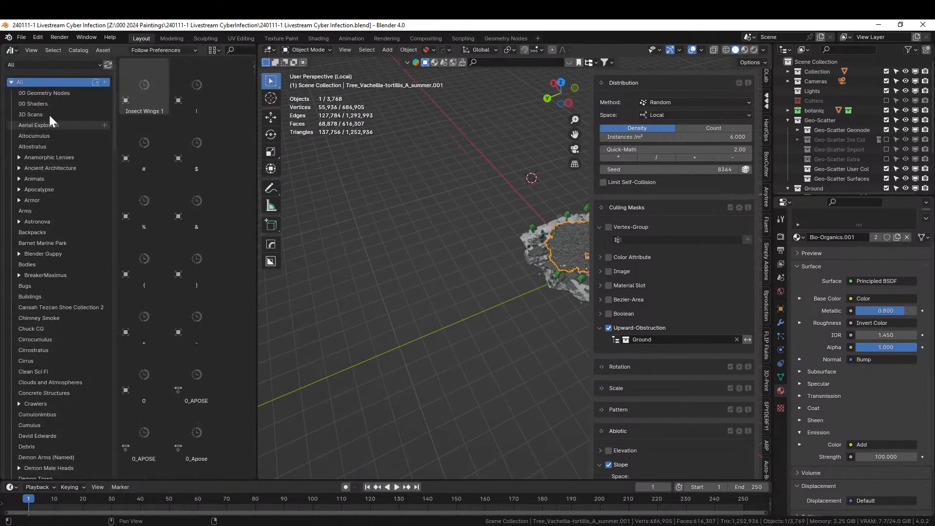
click(50, 63)
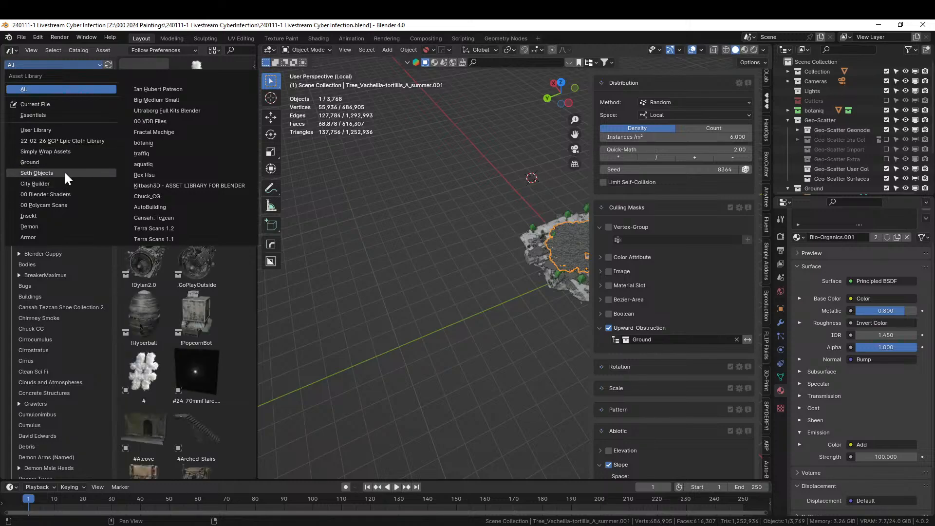
click(164, 101)
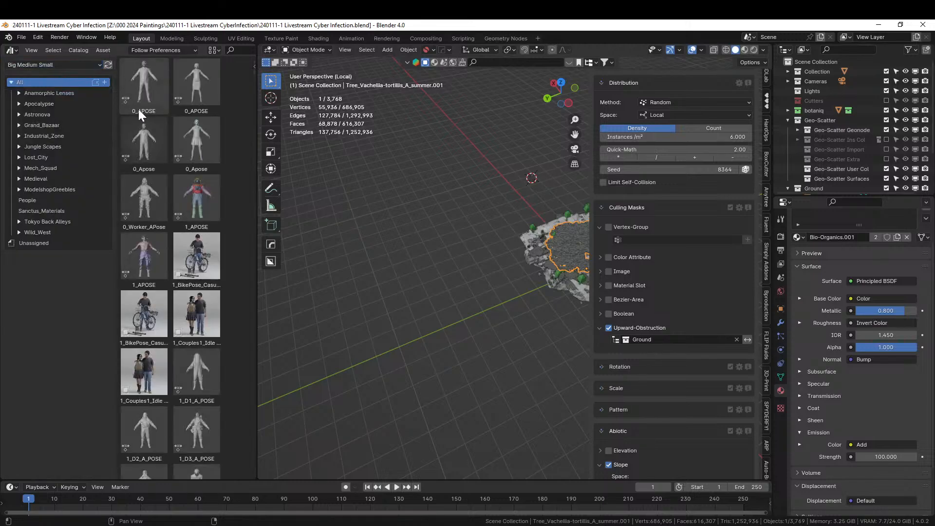
Step: Place the Mountain_02_4K_RED asset from Astronova's environment Background Assets in the scene and move it into position as a backdrop to the landscape
click(19, 114)
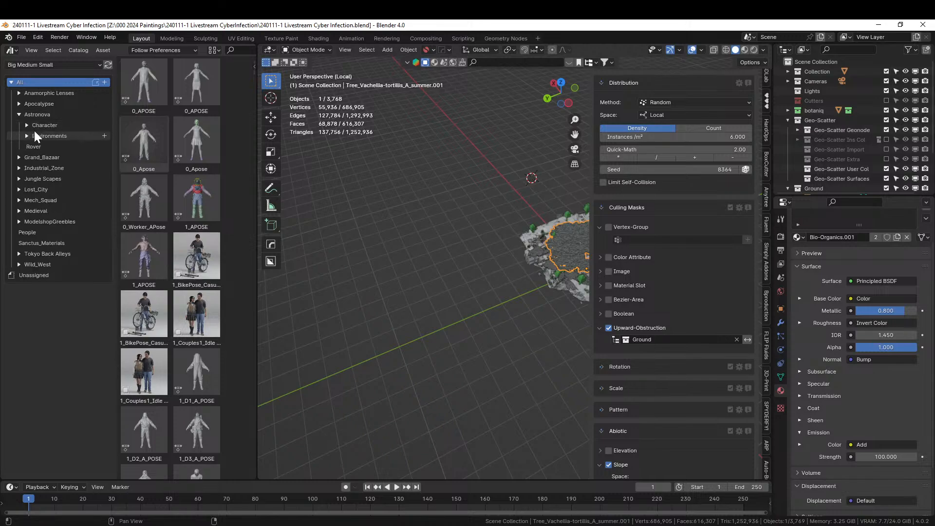
click(26, 136)
click(58, 147)
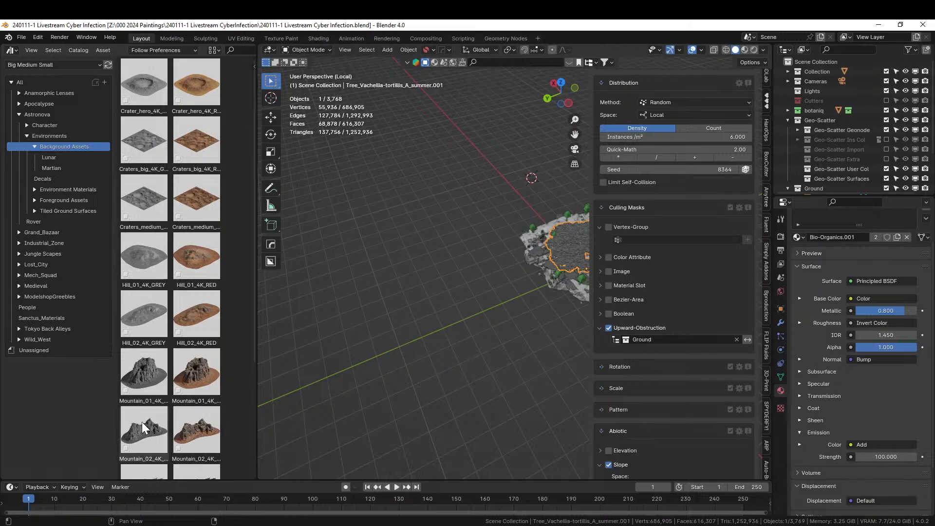
drag(191, 433, 393, 328)
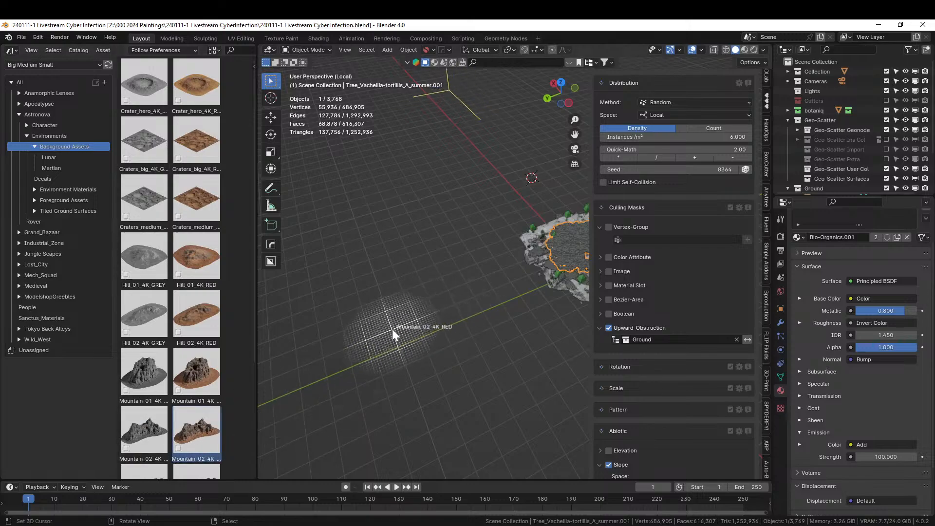
scroll(392, 329, down, 6)
middle_drag(390, 332, 591, 267)
key(KP_0)
scroll(591, 267, down, 4)
scroll(499, 296, down, 8)
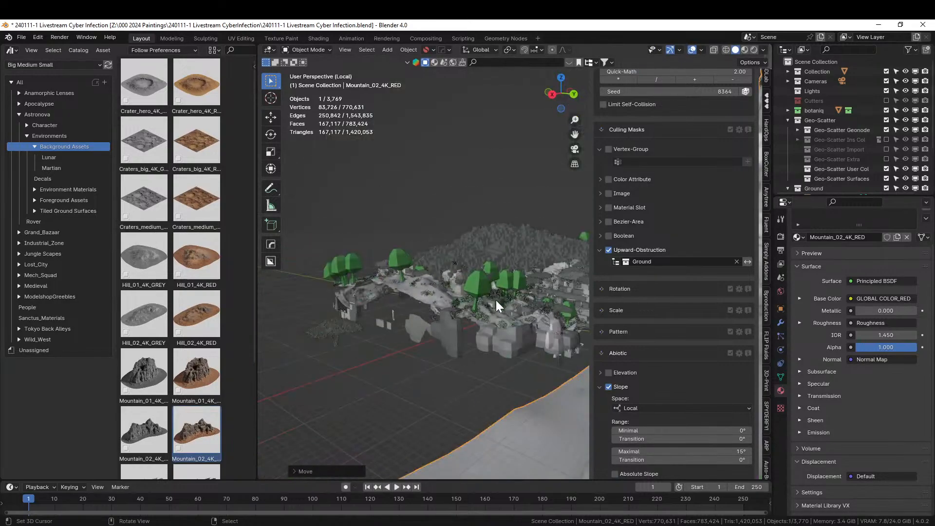
Step: Align the camera to a low view among the trees facing the centerpiece tree's trunk, and close the asset browser area
middle_drag(495, 300, 506, 210)
scroll(441, 333, up, 5)
key(ctrl+alt+KP_0)
scroll(506, 210, down, 2)
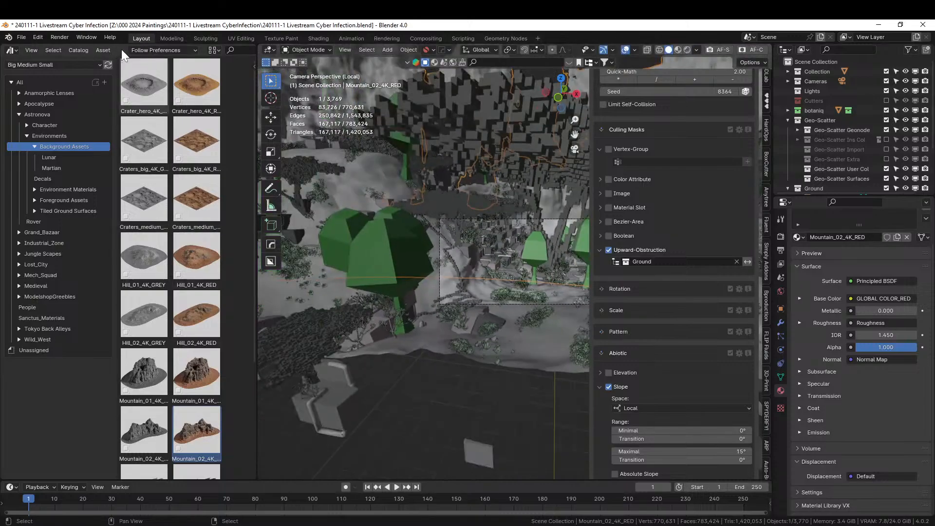
right_click(124, 55)
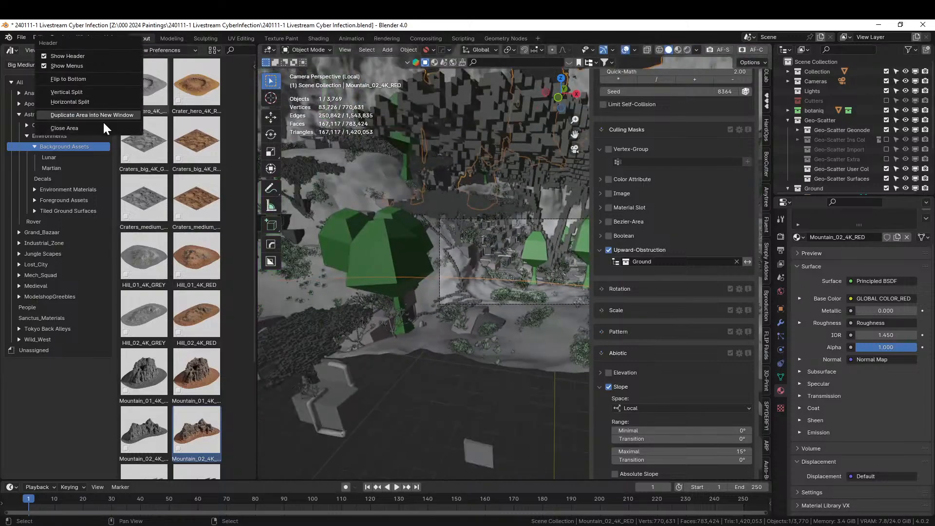
click(97, 132)
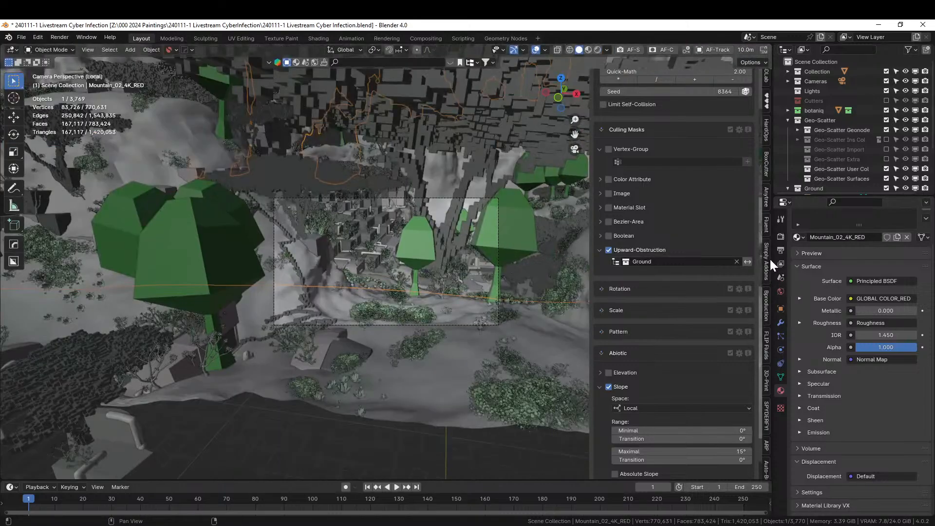
Step: In the Photographer settings, apply the arri alexa 65 camera preset and the cooke 50mm anamorphic lens preset to the camera
scroll(767, 163, up, 6)
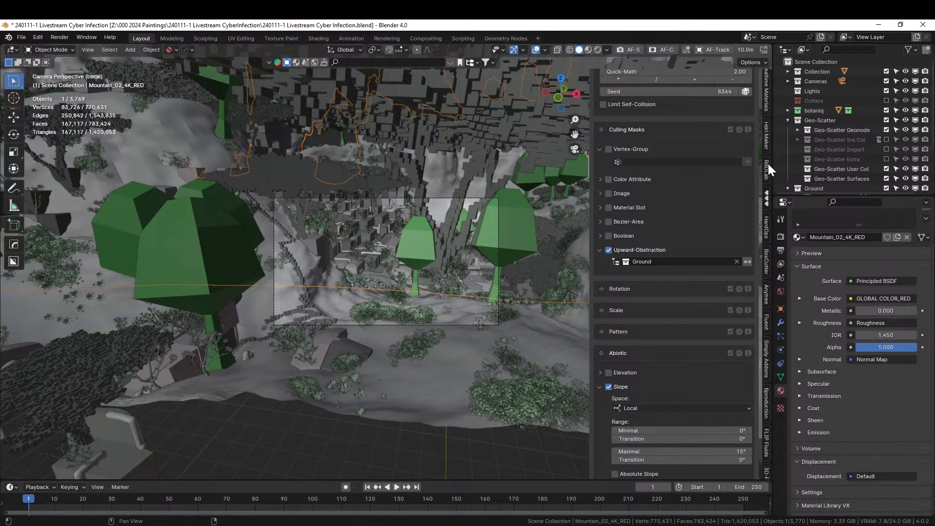
scroll(768, 164, up, 4)
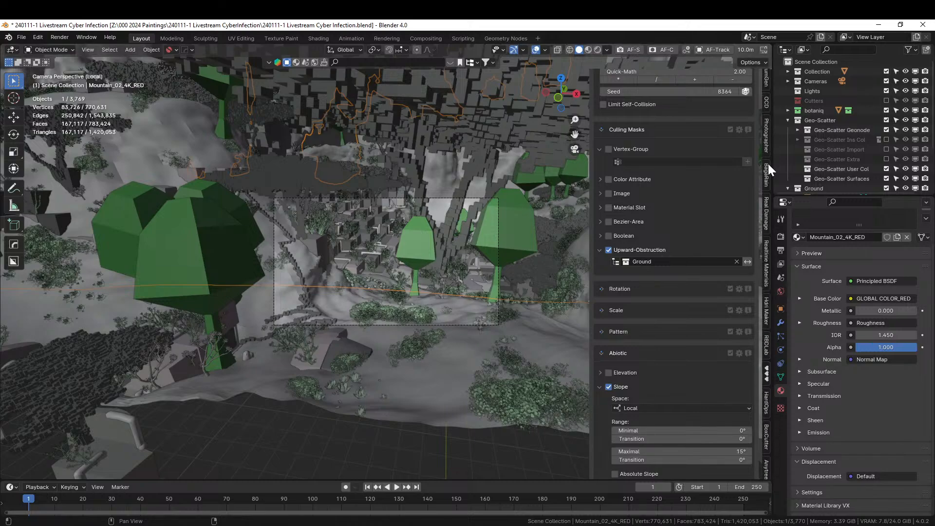
click(764, 132)
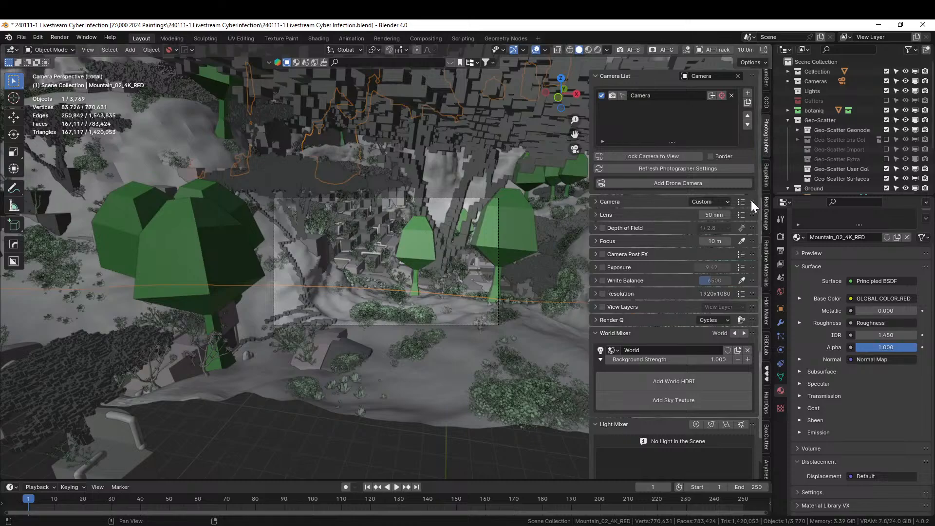
click(730, 202)
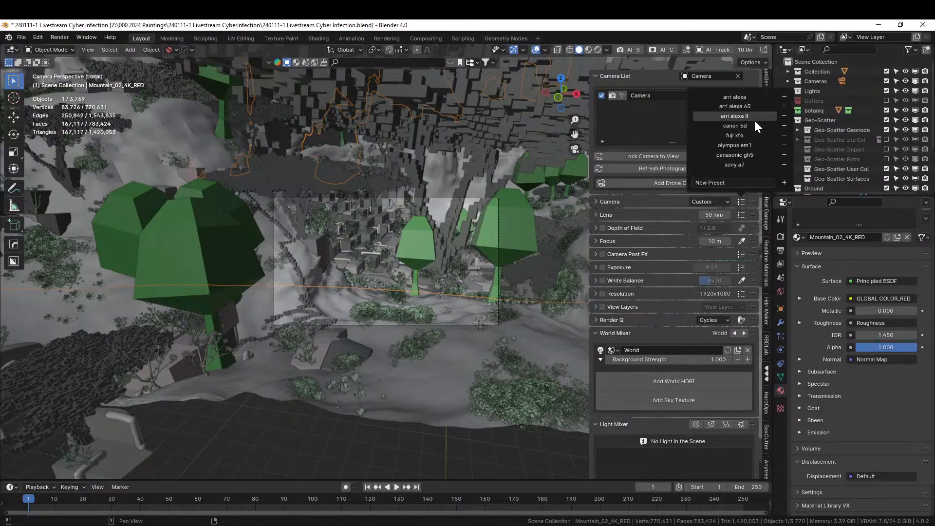
click(734, 107)
click(740, 215)
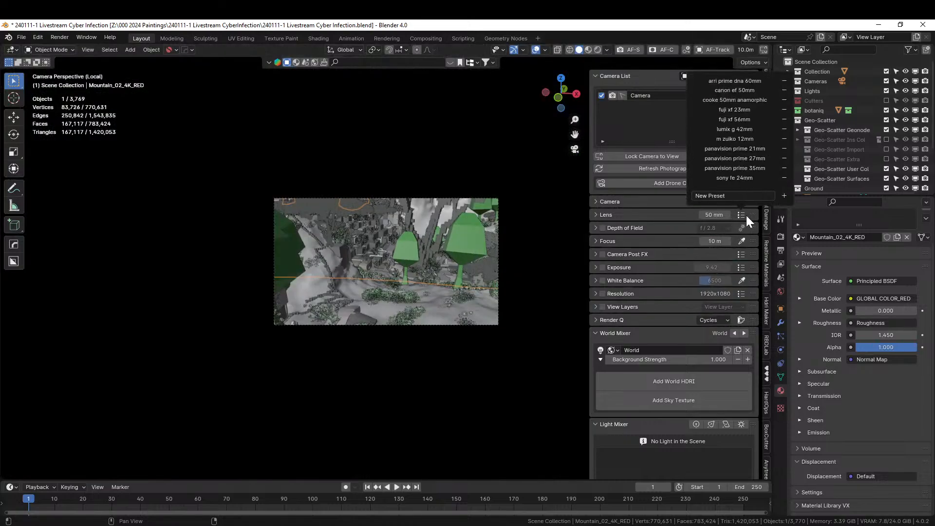
click(740, 215)
click(749, 100)
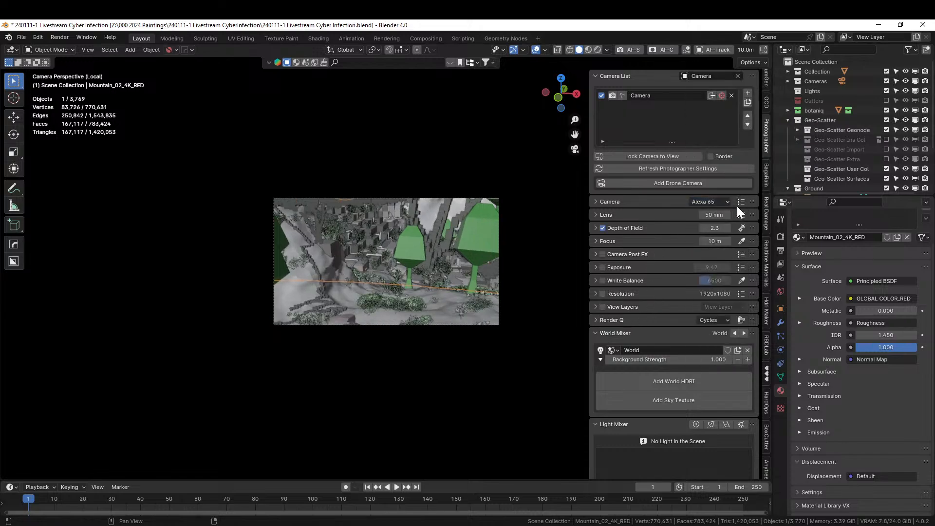
Step: Set the camera's focal length to 35 mm and enable its resolution override with the "2 39 50 of 5100" preset
click(713, 212)
text(35)
key(Return)
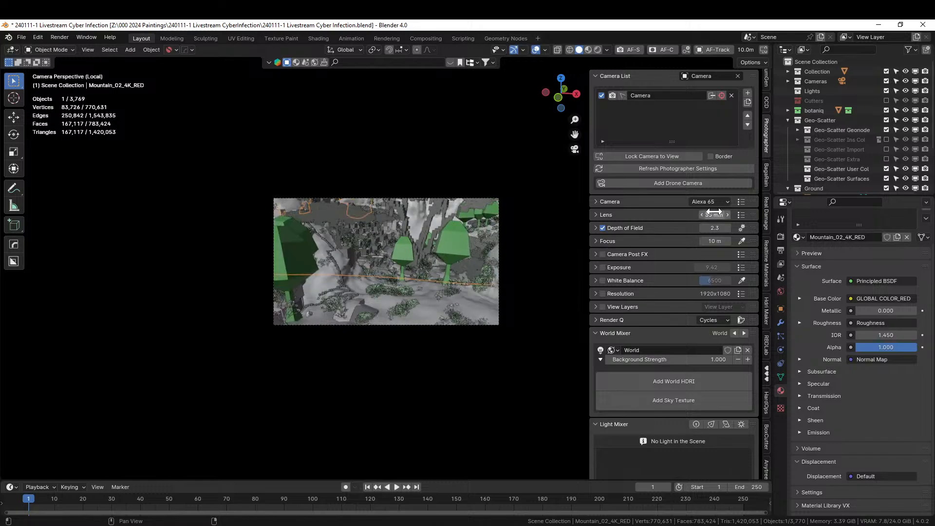
click(602, 293)
click(741, 294)
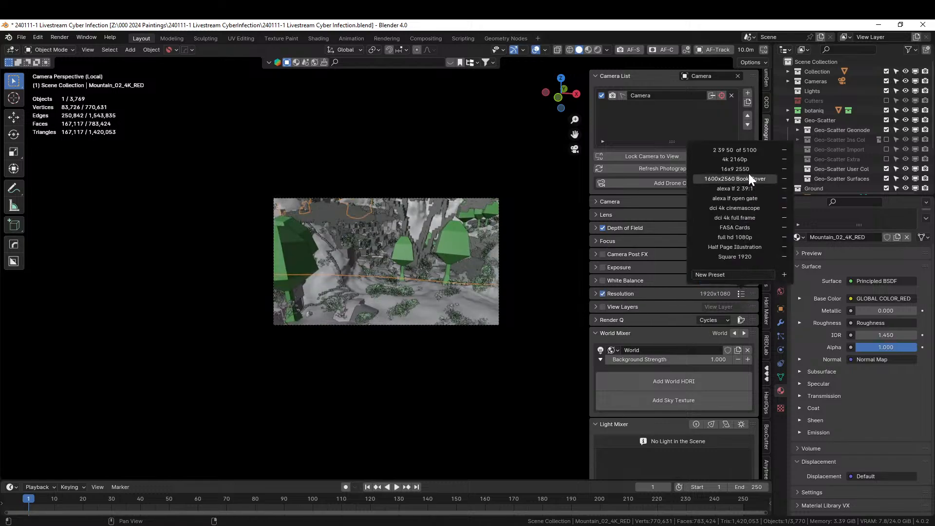
click(740, 150)
Step: Walk the camera forward and sideways to reframe the trees and rock walls, and save the file
key(shift+grave)
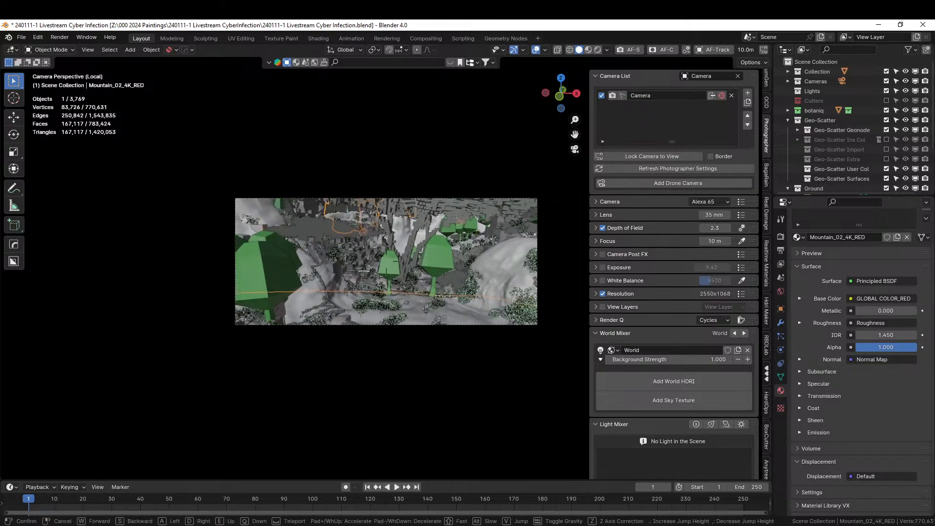
key(w)
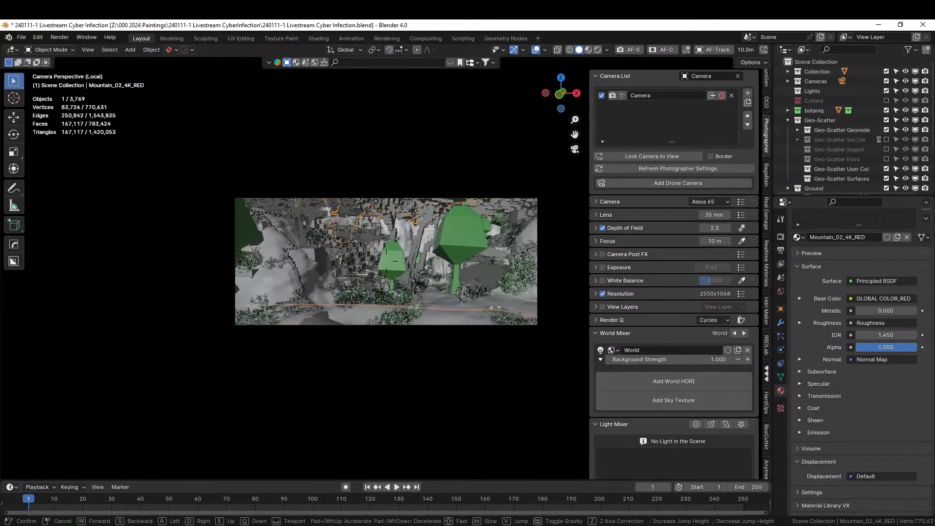
key(d)
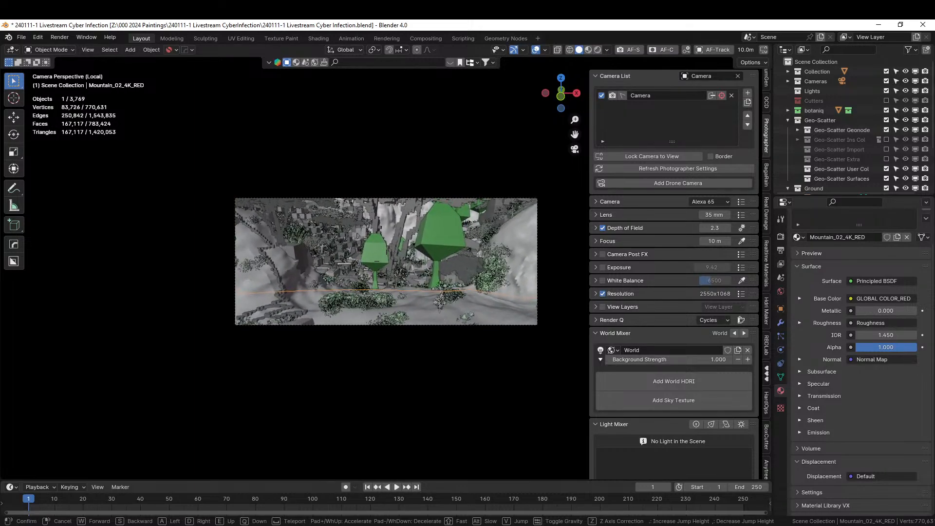
click(426, 319)
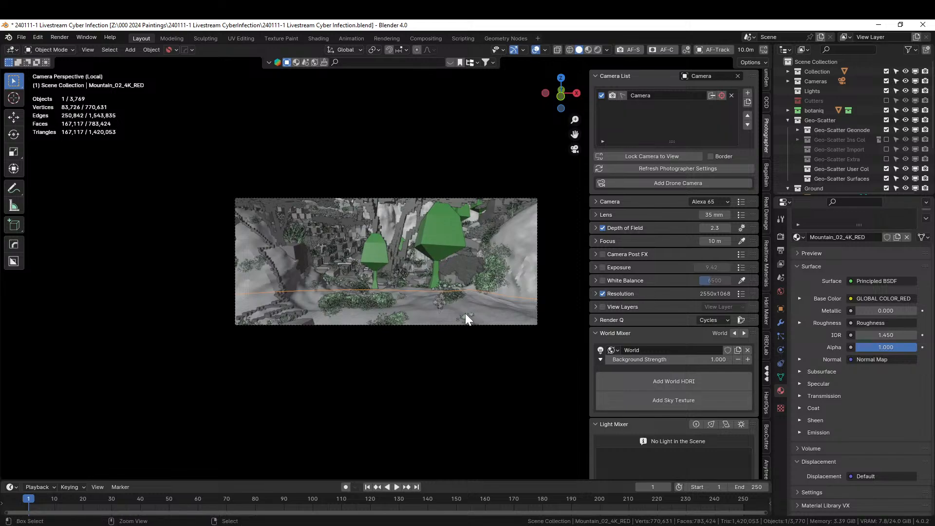
key(ctrl+s)
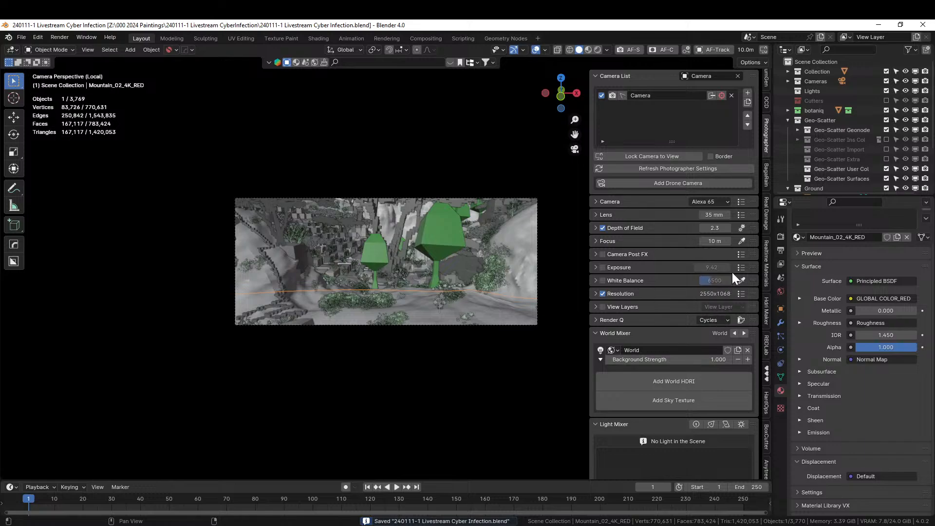
Step: Autofocus the camera on the centerpiece tree area and preview the shot in Rendered shading
click(399, 250)
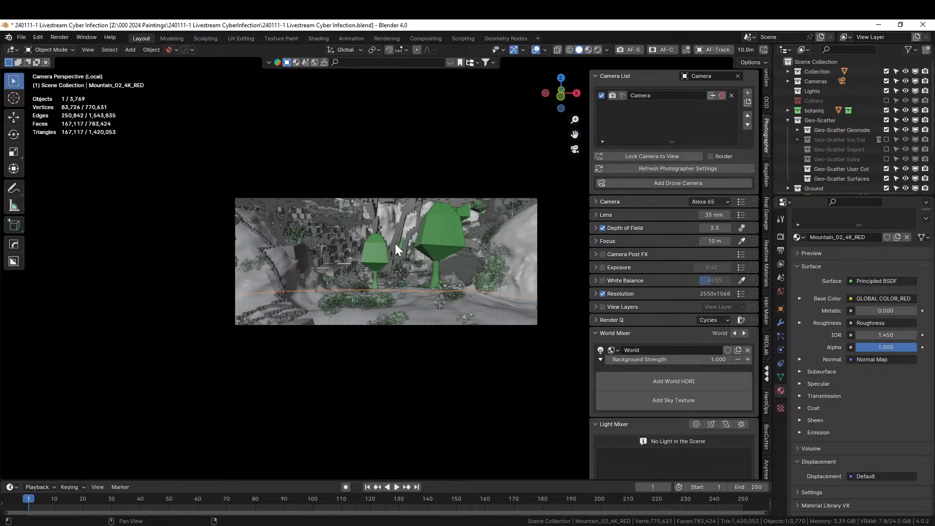
click(593, 49)
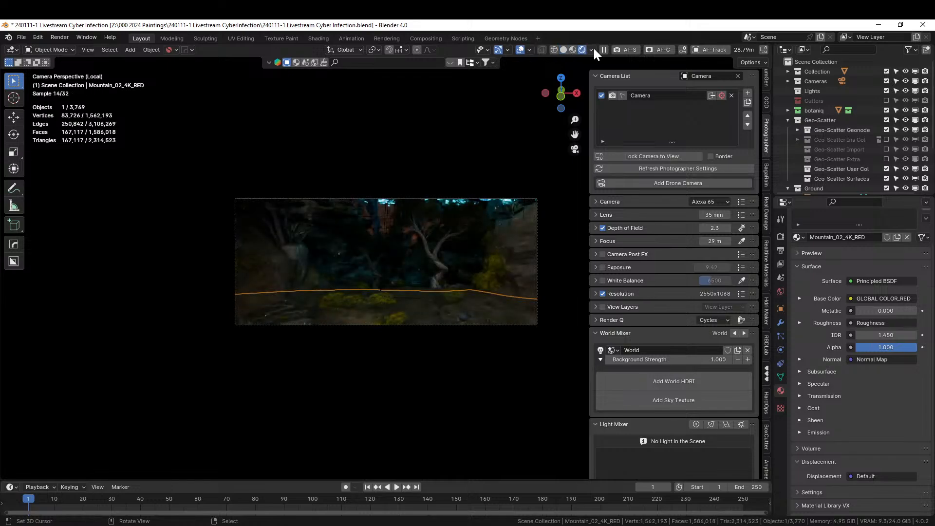
scroll(407, 255, up, 3)
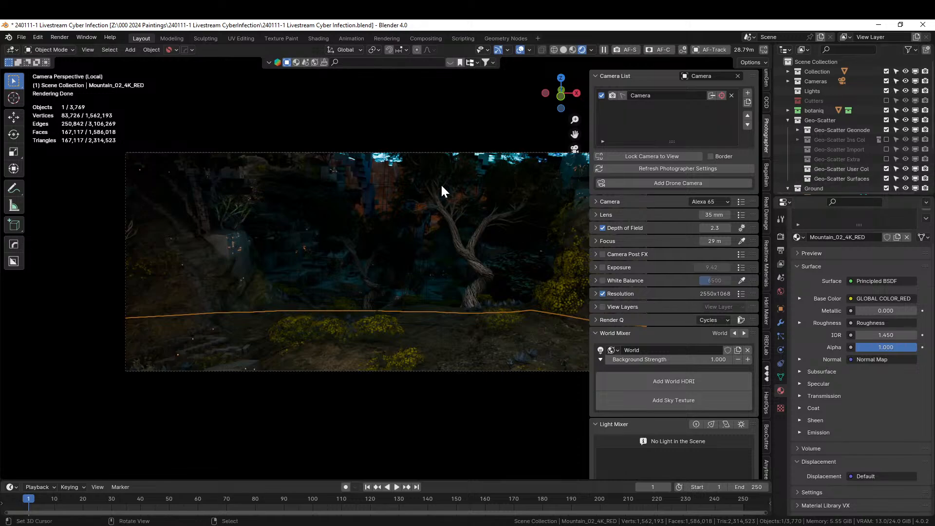
Step: Set the emission strength of the centerpiece tree's Bio-Organics.001 material to 500
click(390, 173)
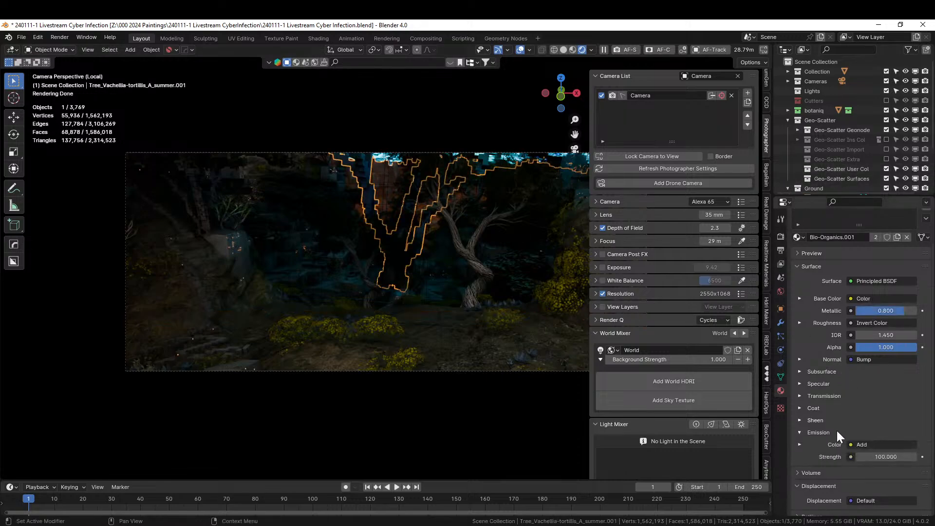
click(852, 456)
text(5)
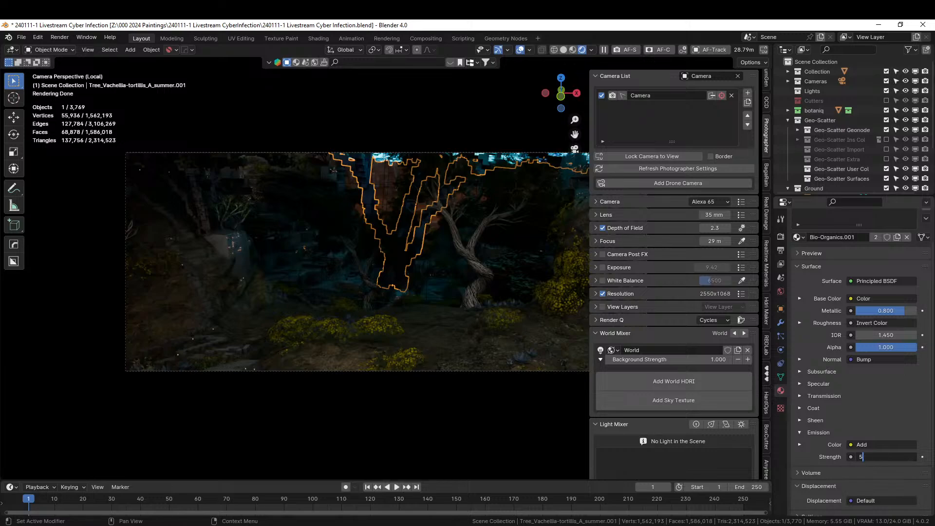
key(Return)
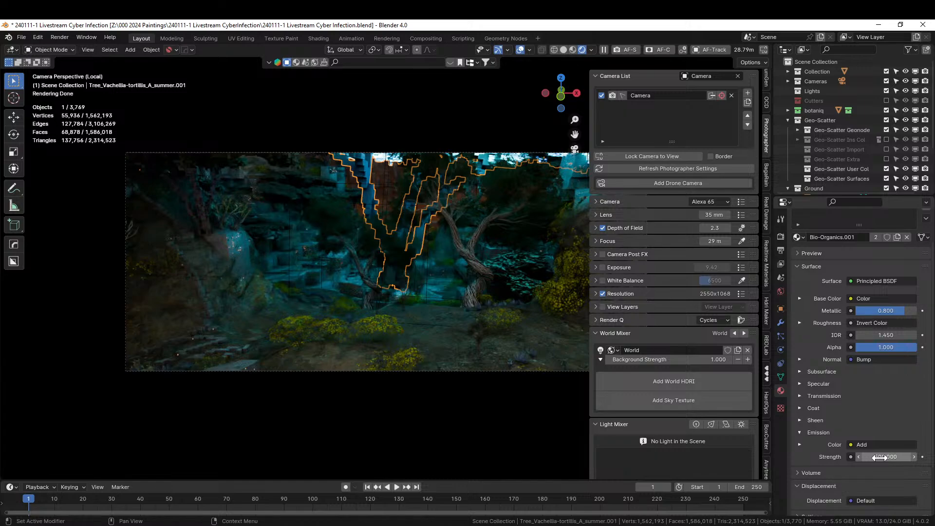
click(503, 440)
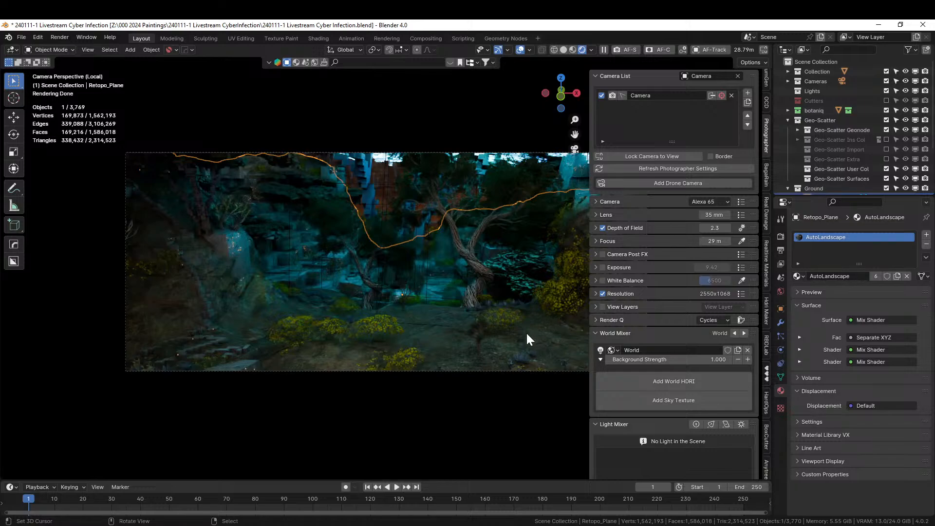
Step: Return to Solid shading outside the camera view, add a cube at the world origin, and scale it up to cover the whole landscape
click(563, 50)
key(KP_0)
middle_drag(456, 277, 466, 348)
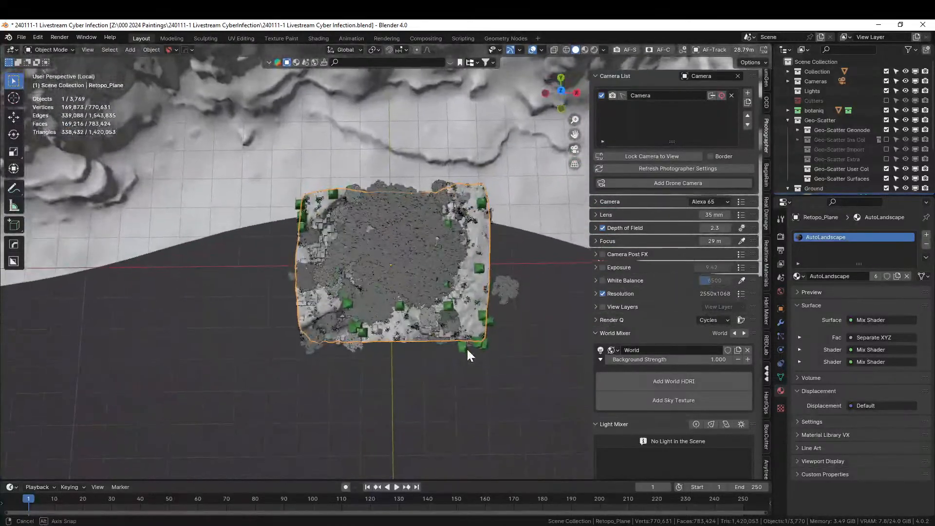
key(shift+a)
mouse_move(450, 269)
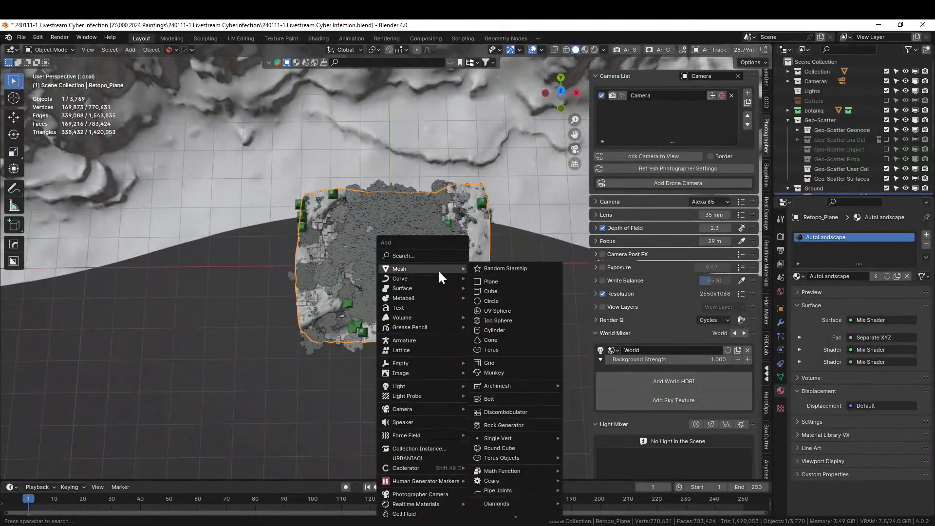
click(514, 291)
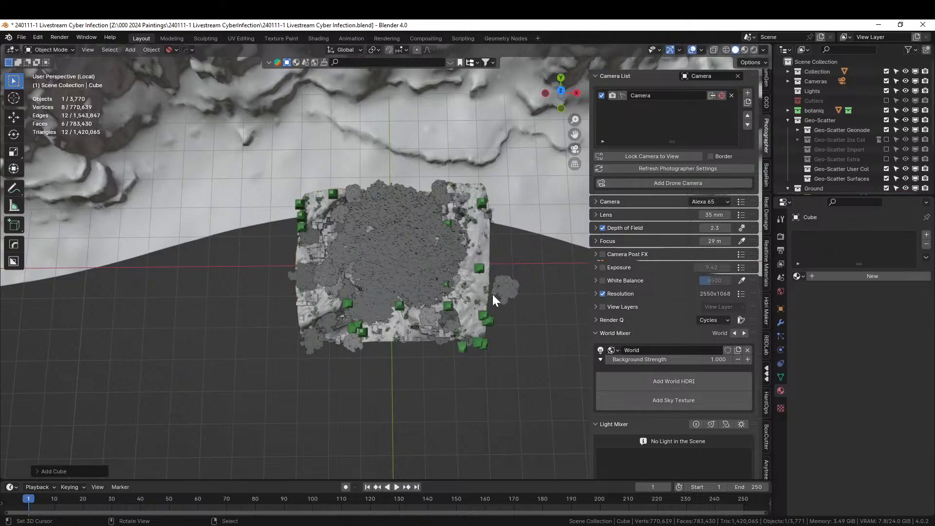
key(alt+g)
key(s)
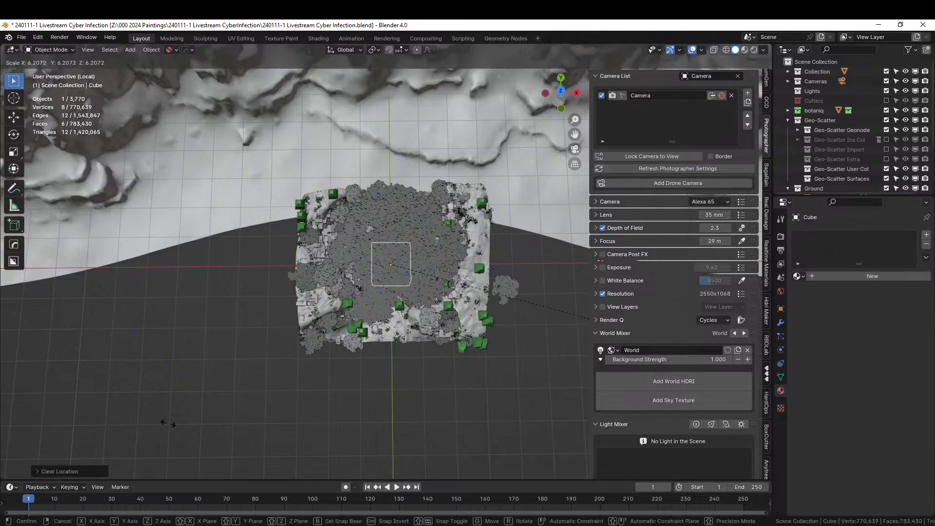
click(367, 307)
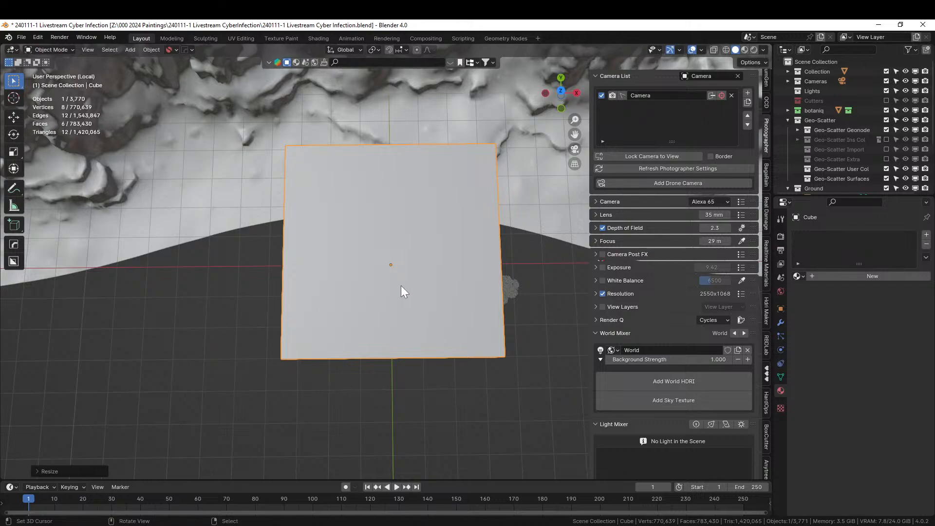
Step: In Edit Mode, raise the large cube's bottom face about 31.5 m along Z, close to the underside of the terrain
middle_drag(407, 330, 404, 275)
key(Tab)
click(401, 351)
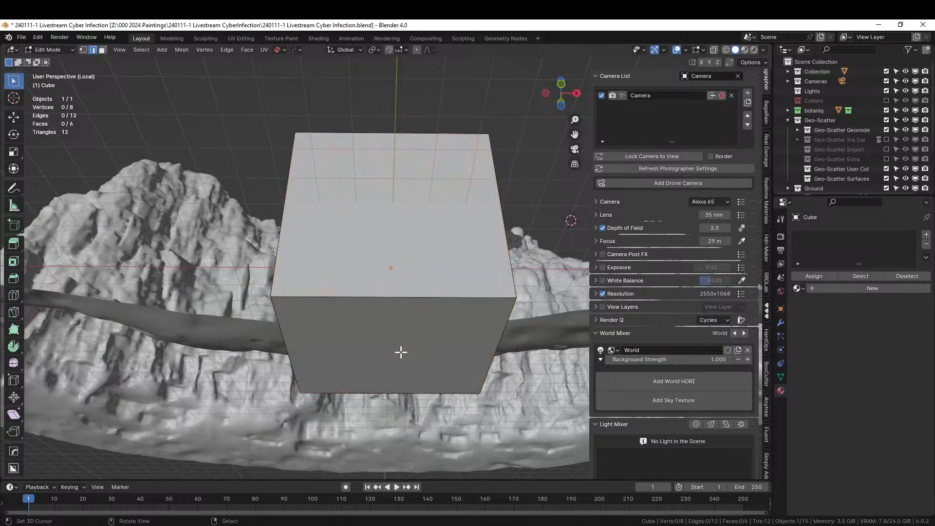
key(3)
click(400, 352)
key(g)
key(z)
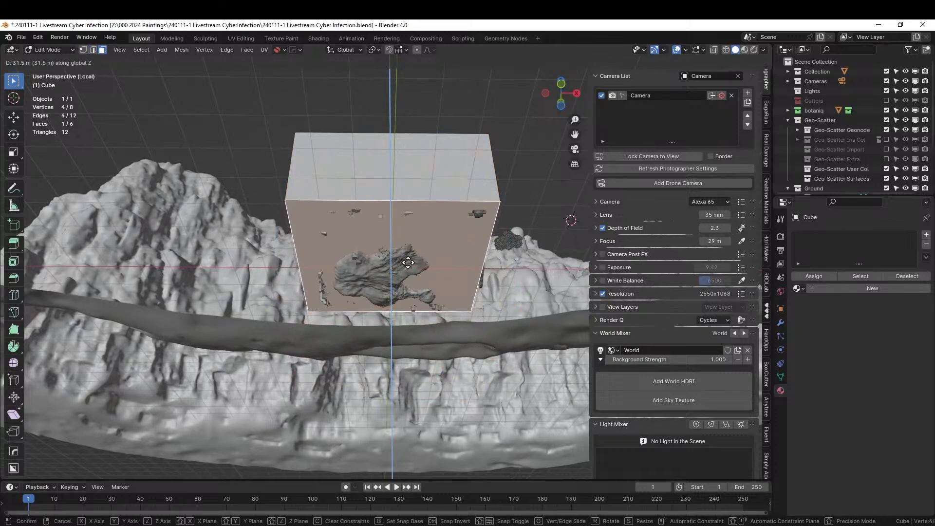
click(409, 271)
middle_drag(409, 271, 411, 342)
scroll(411, 342, up, 4)
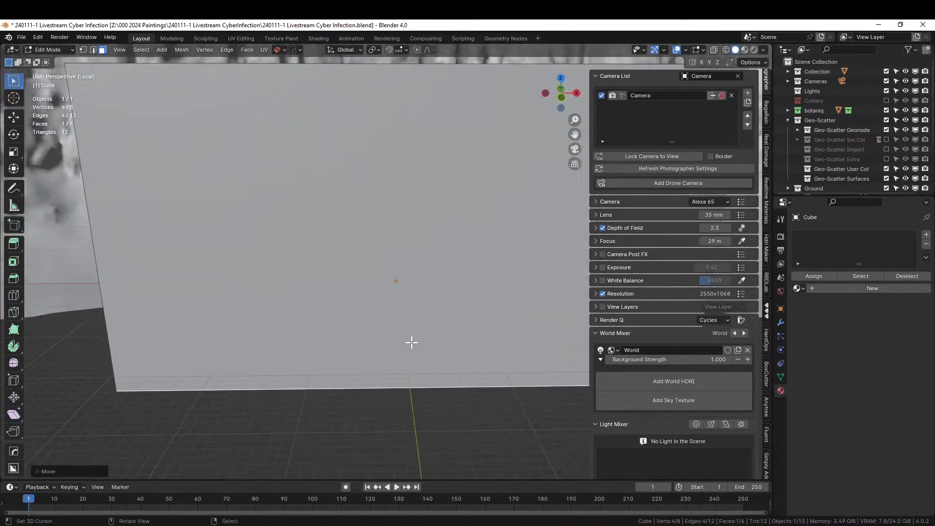
Step: Lower the large cube's top face about 8.6 m along Z and leave Edit Mode
key(KP_0)
key(KP_Decimal)
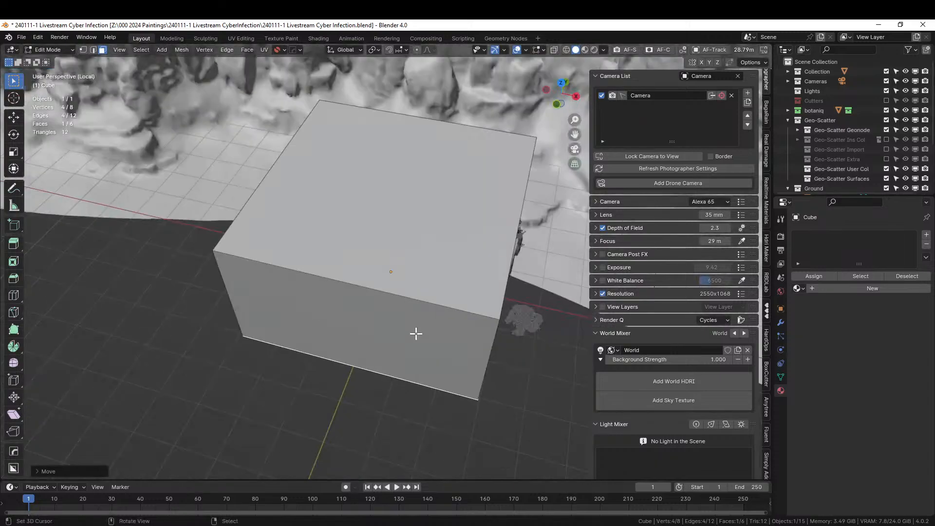
click(399, 214)
key(g)
key(z)
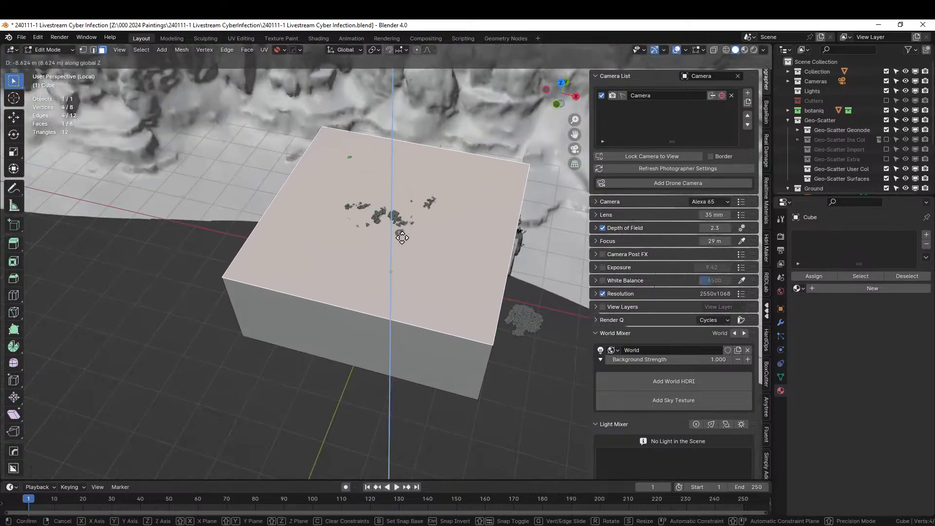
click(401, 233)
middle_drag(401, 232, 313, 226)
middle_drag(391, 298, 386, 322)
key(Tab)
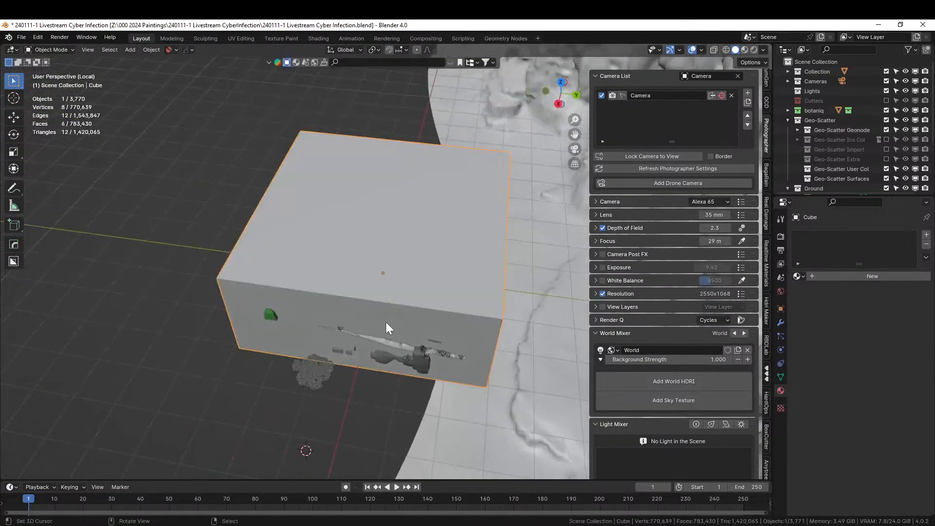
Step: Apply the large cube's object transform and move the cube into a new collection named Fog
key(ctrl+a)
click(334, 265)
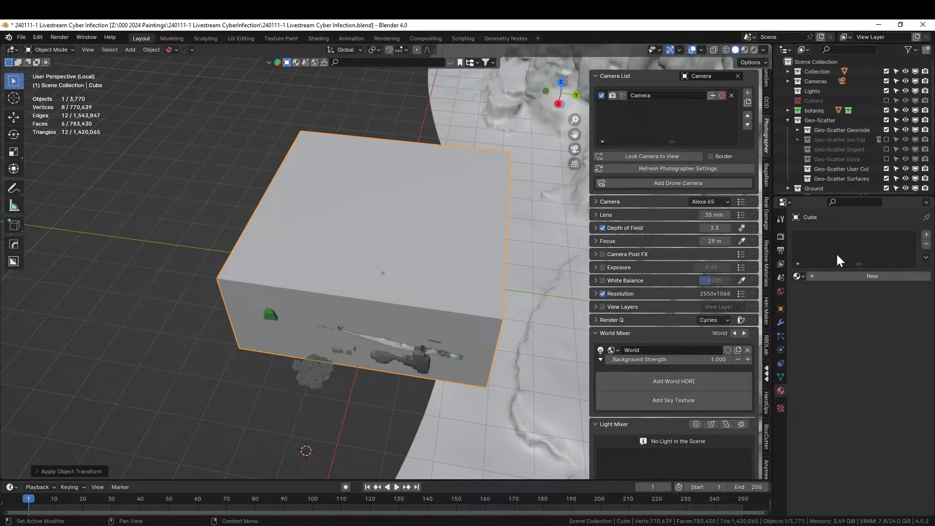
key(m)
click(331, 305)
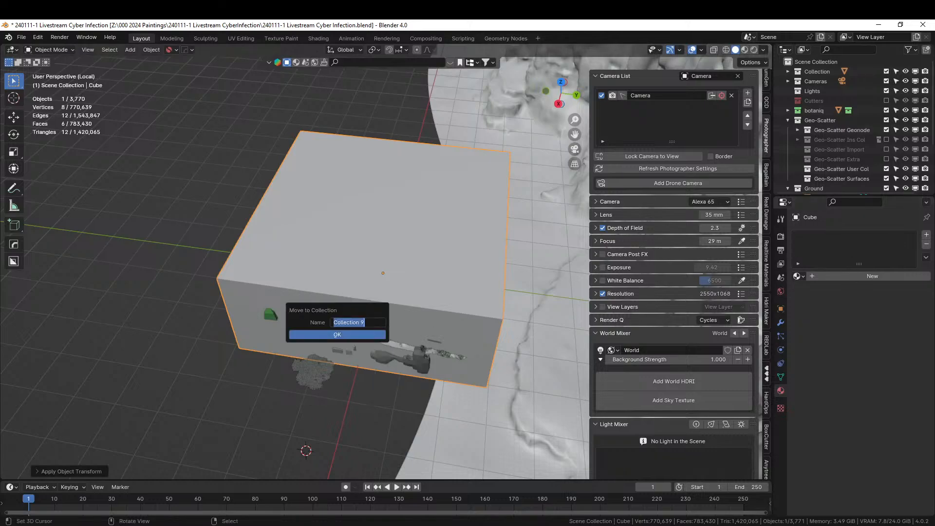
text(Fog)
key(Return)
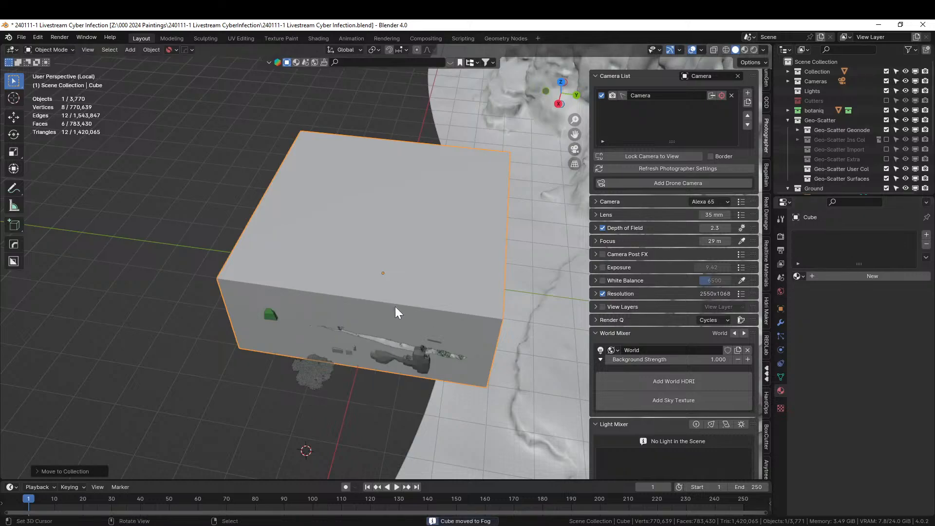
Step: Create a new material on the large cube and name it Fog
click(838, 274)
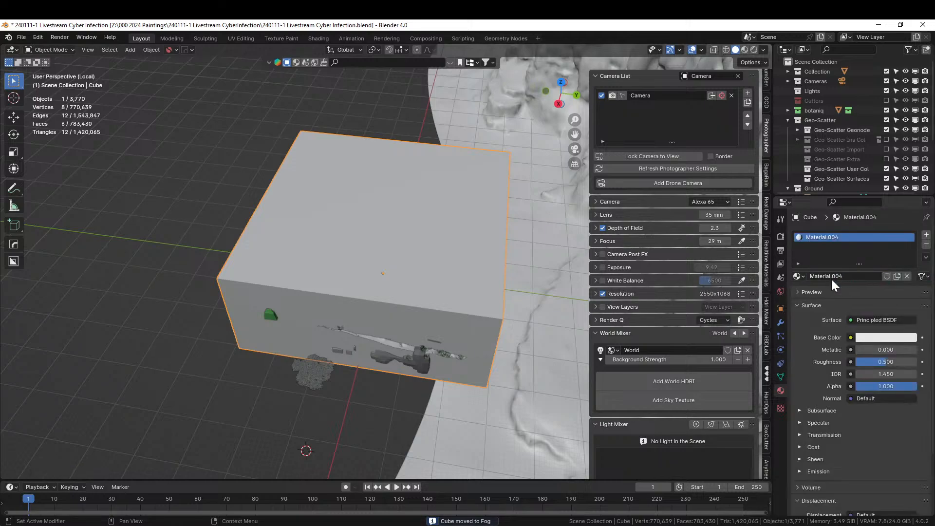
click(832, 280)
text(Fog)
key(Return)
Step: In the Shading workspace, replace the Fog material's Principled BSDF with a Volume Scatter node connected to the Material Output's Volume input
click(319, 38)
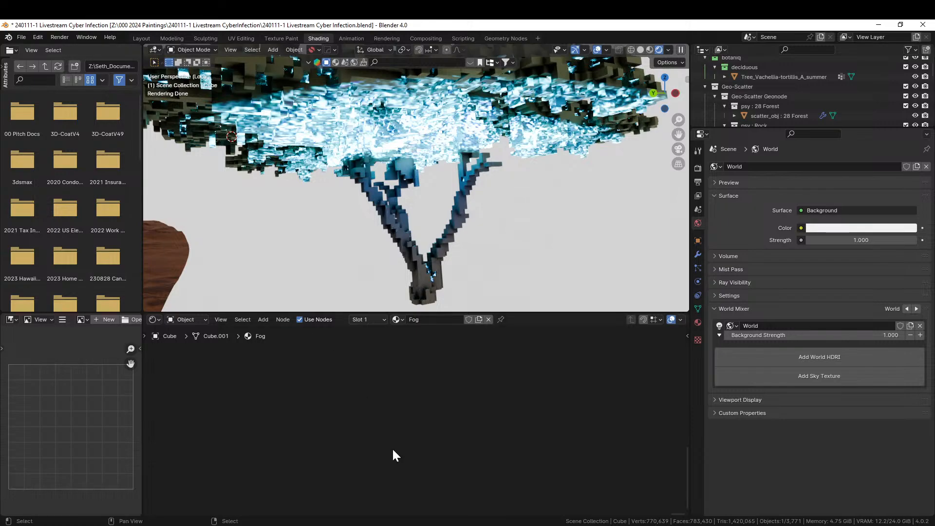
key(Home)
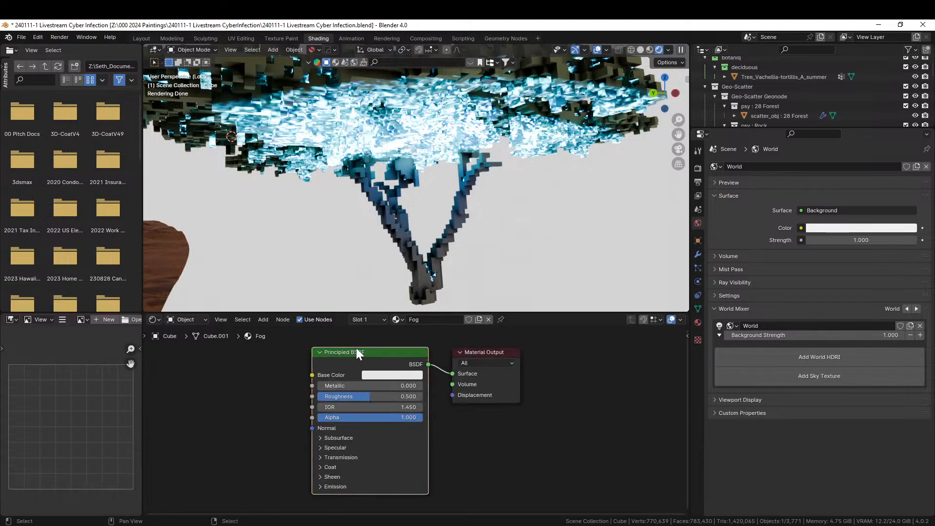
key(Delete)
key(shift+a)
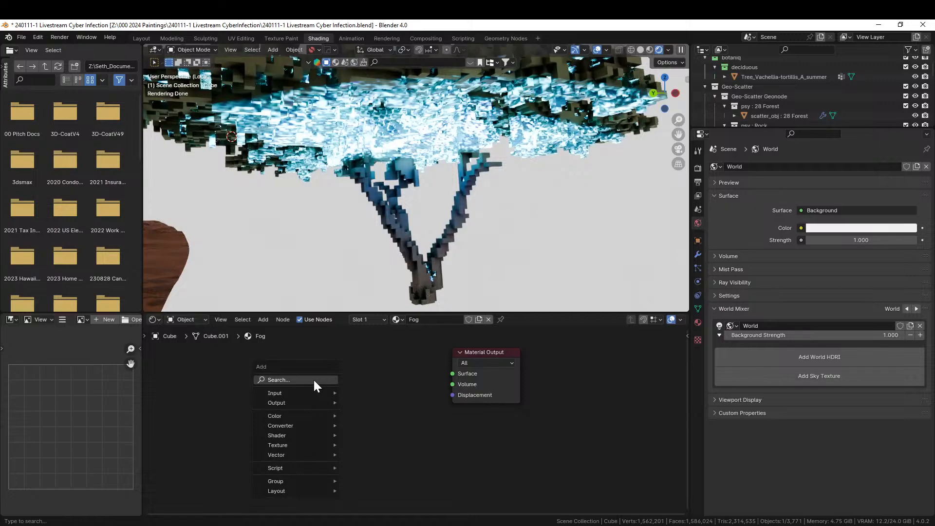
text(sca)
key(Return)
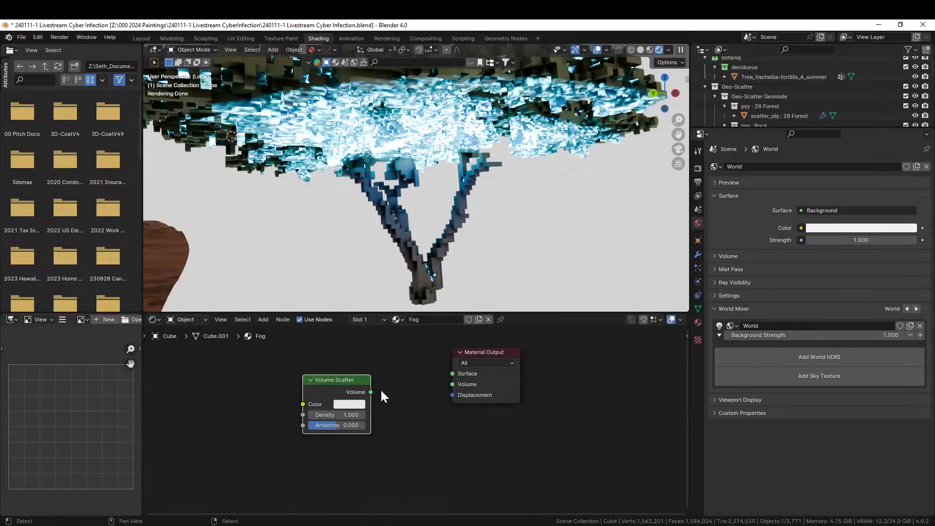
drag(370, 392, 455, 384)
Step: Set the Volume Scatter node's density to 0.01 and its anisotropy to 0.25
click(336, 415)
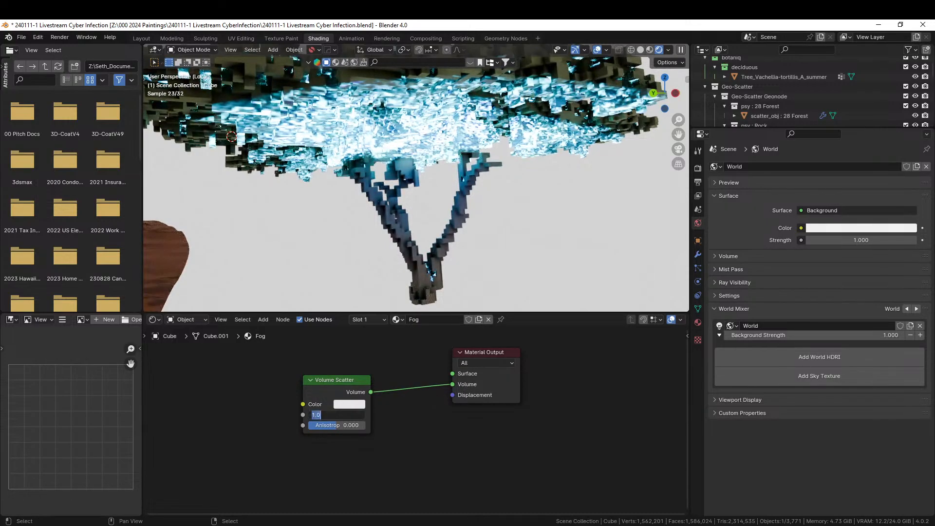
text(.01)
key(Return)
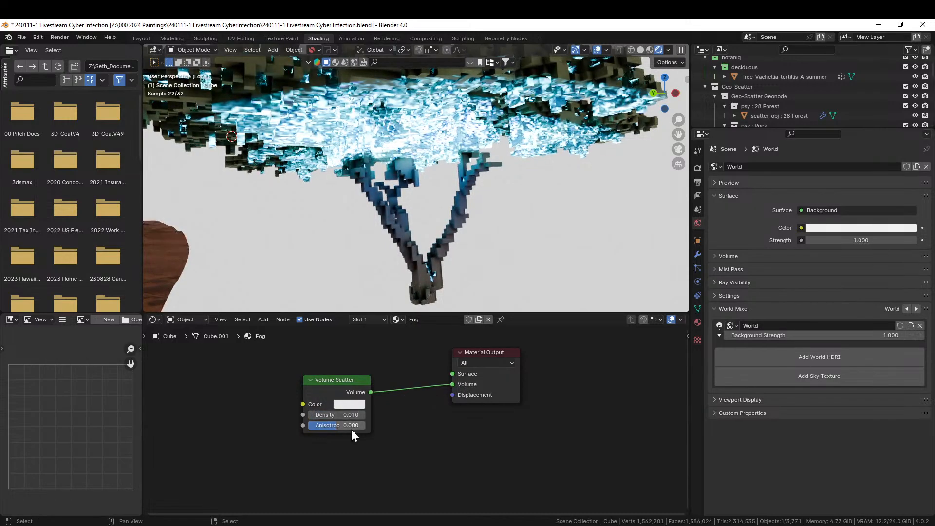
click(351, 425)
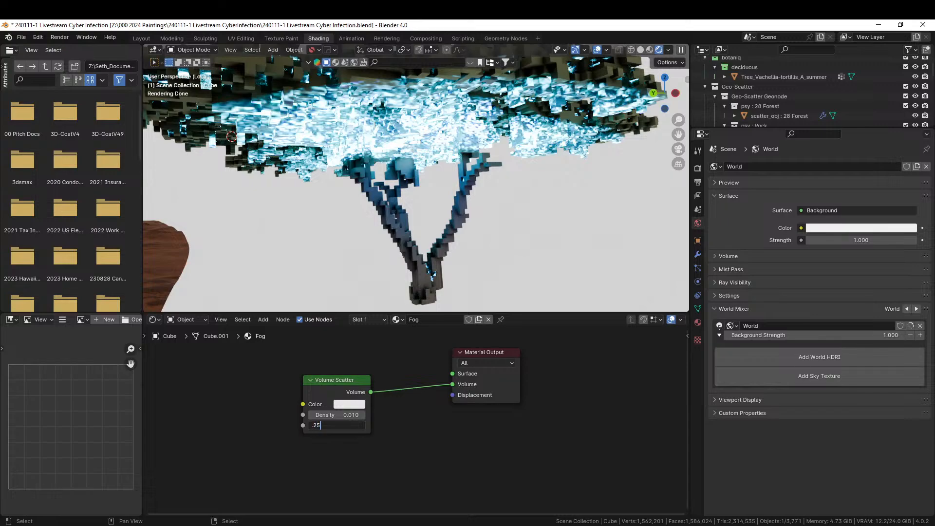
text(.25)
key(Return)
Step: Leave local view to preview the fog through the camera in Rendered shading, and save the file back in the Layout workspace
click(641, 49)
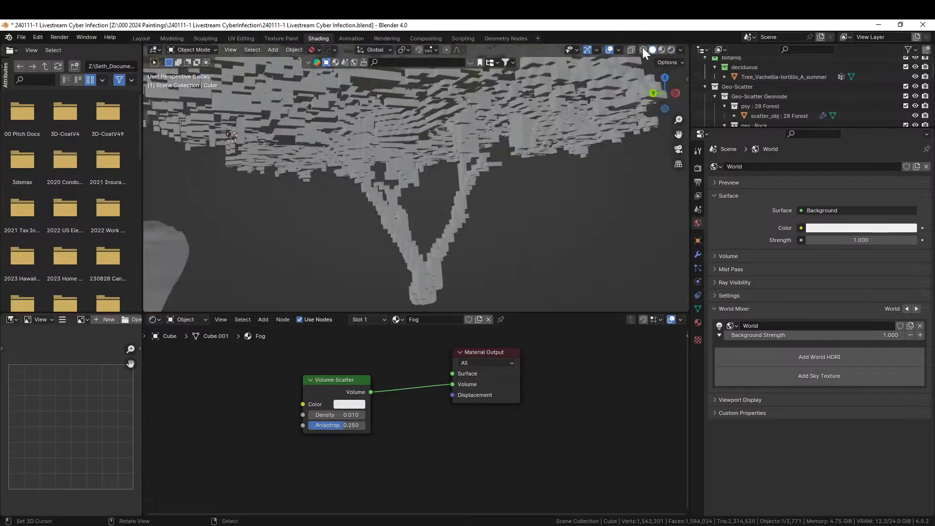
click(671, 49)
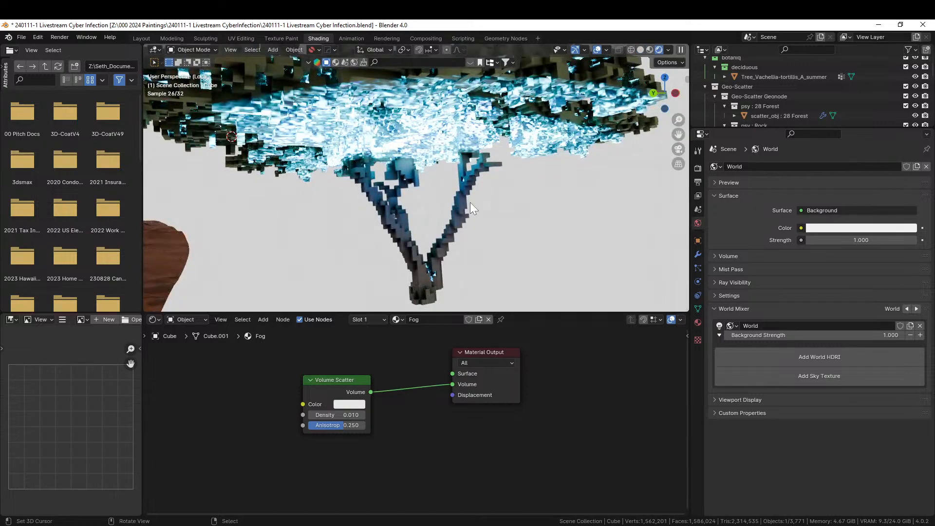
key(KP_0)
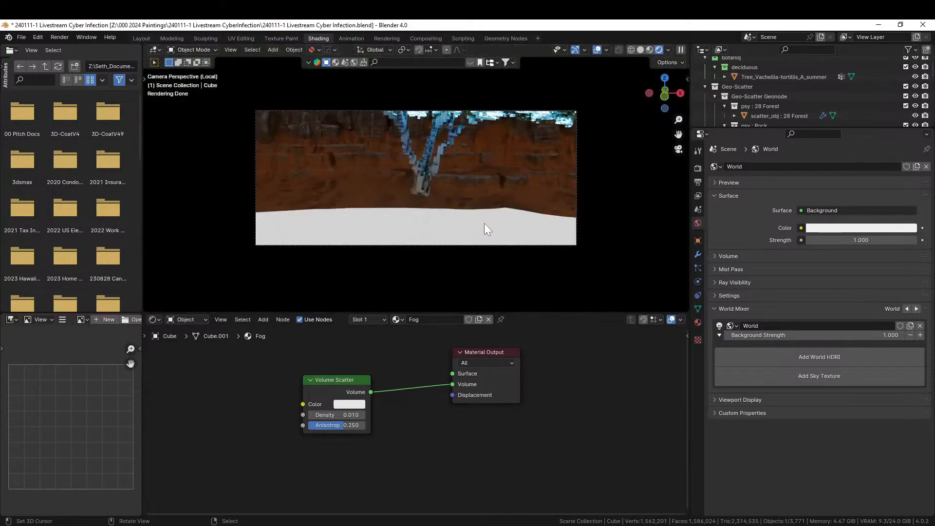
key(KP_0)
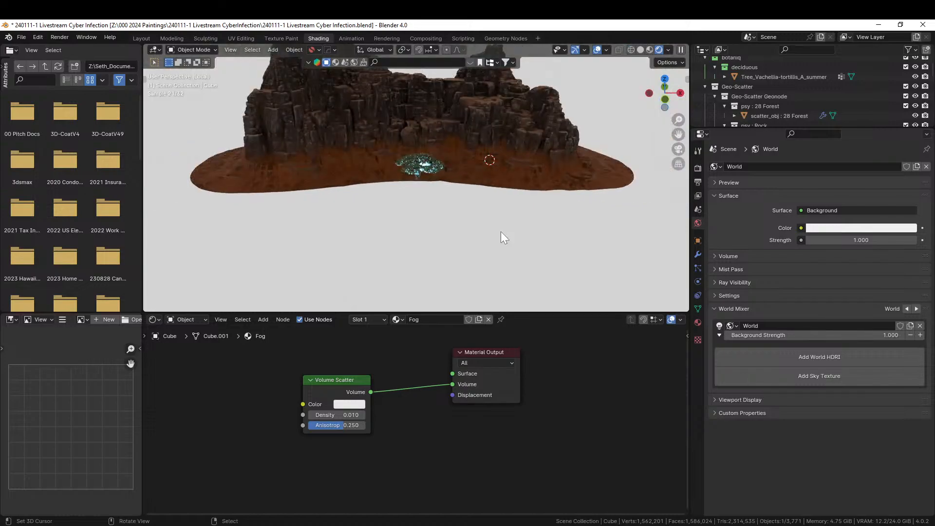
key(KP_Divide)
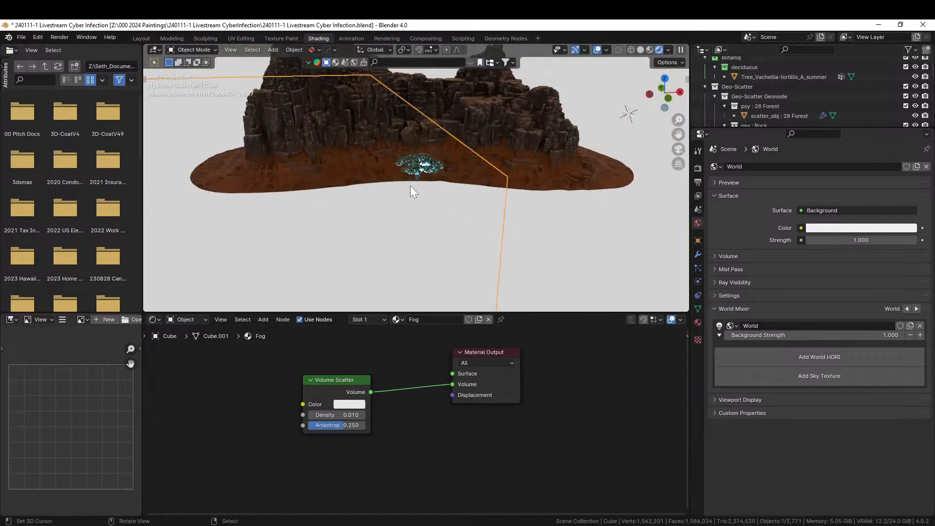
key(KP_0)
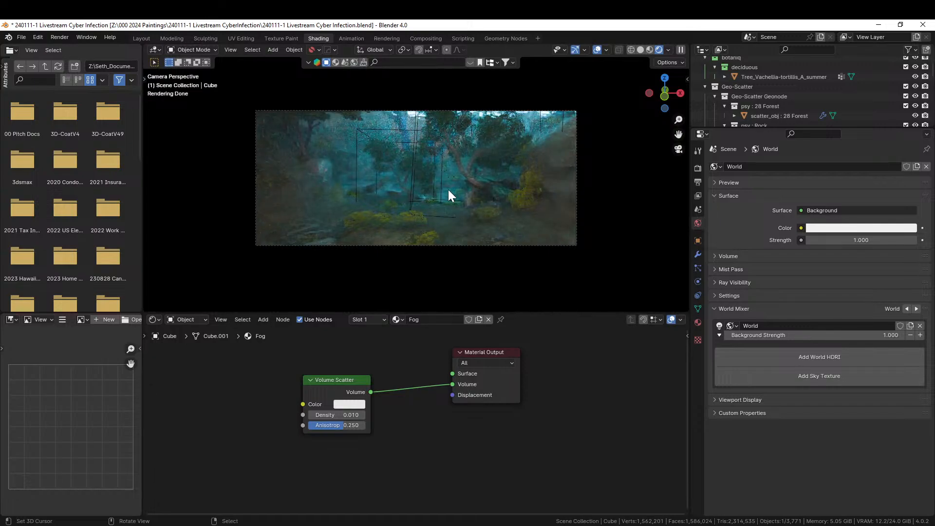
click(134, 37)
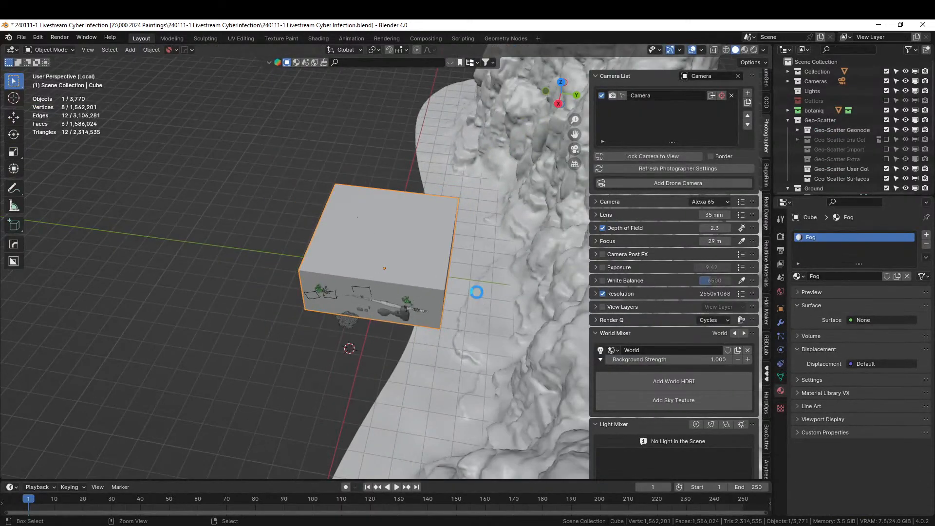
key(ctrl+s)
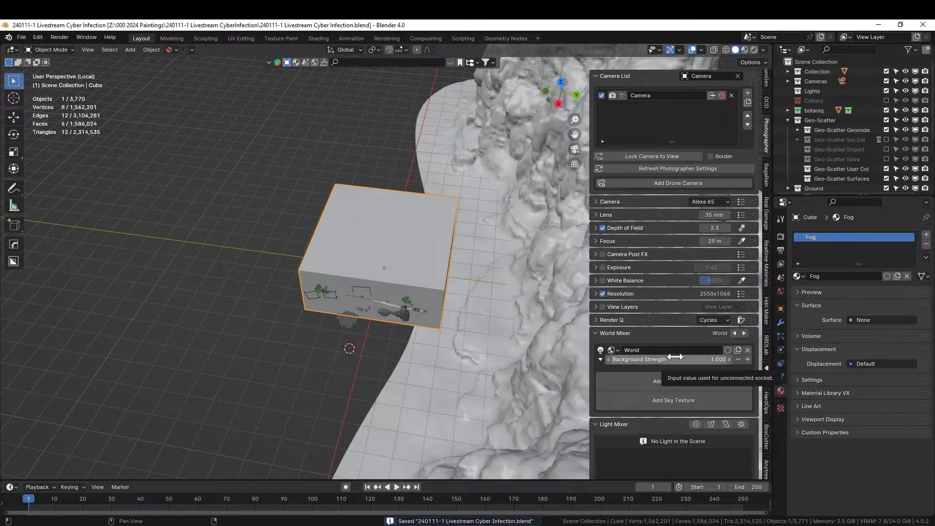
Step: Import mud_road_puresky_2k.exr from the HDRI Images folder as the world background with HDRi Maker
click(764, 313)
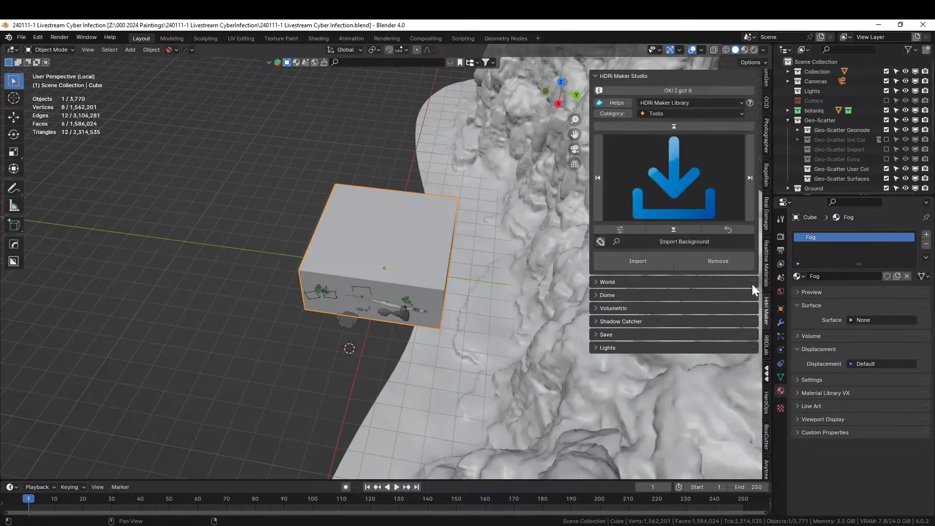
click(631, 250)
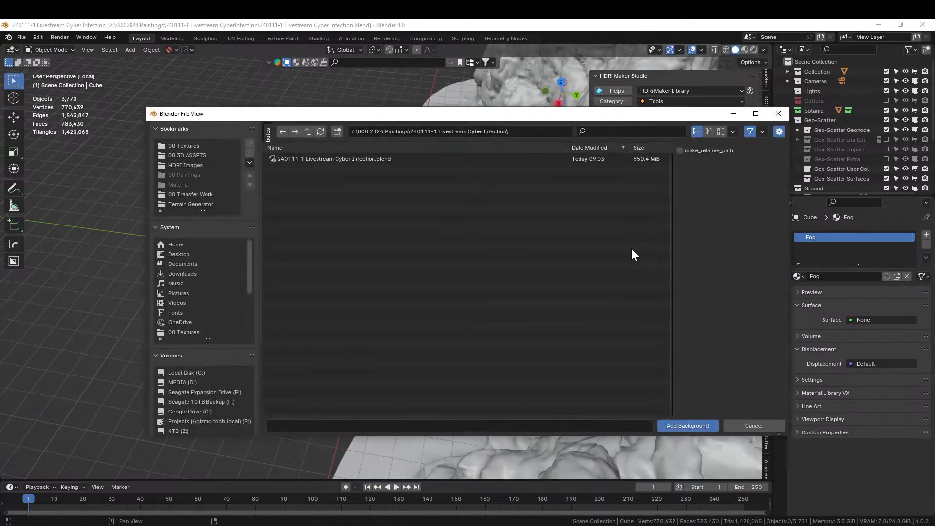
click(191, 165)
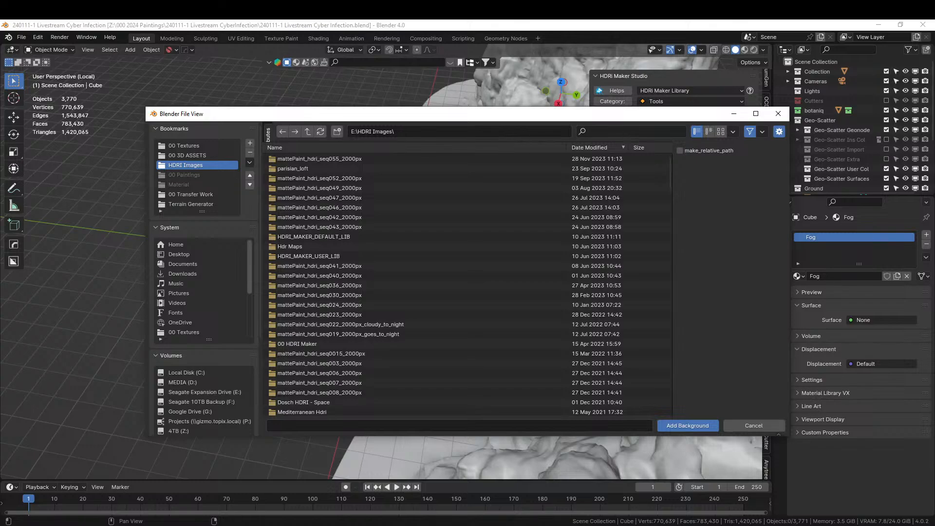
key(ctrl+f)
text(mud)
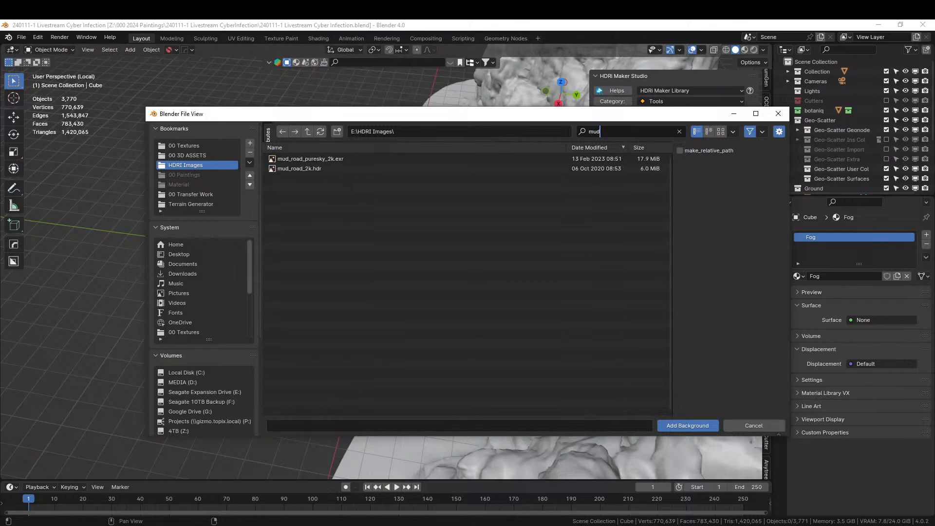
click(326, 159)
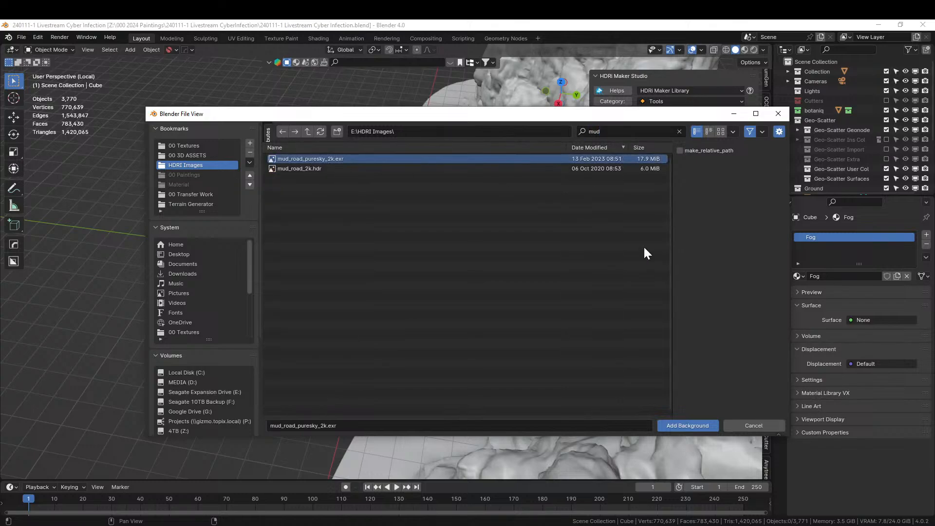
click(697, 423)
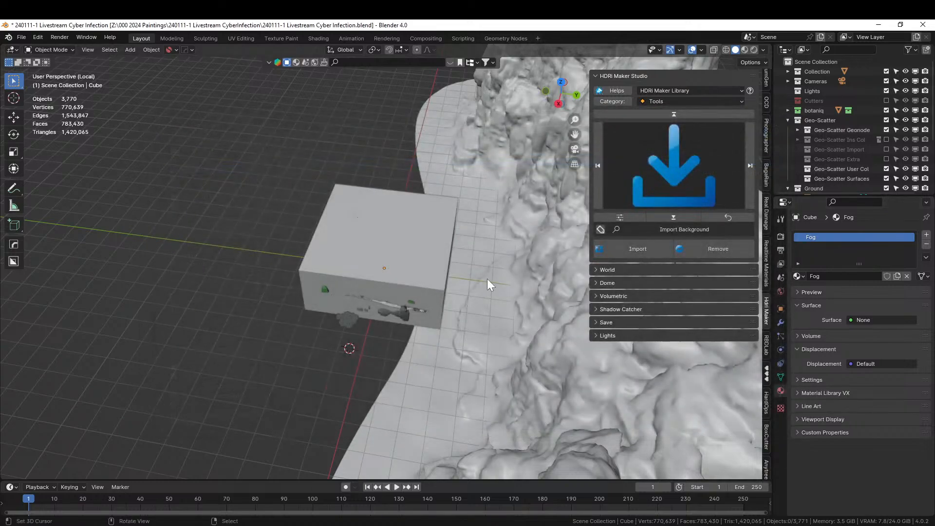
Step: Set the HDRI world's exposure to -2 and save the file
click(601, 269)
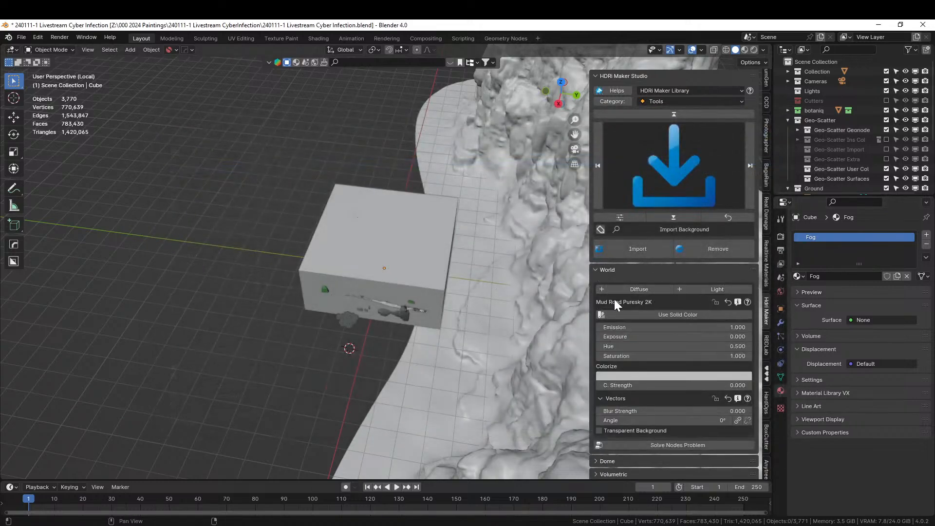
scroll(627, 405, down, 2)
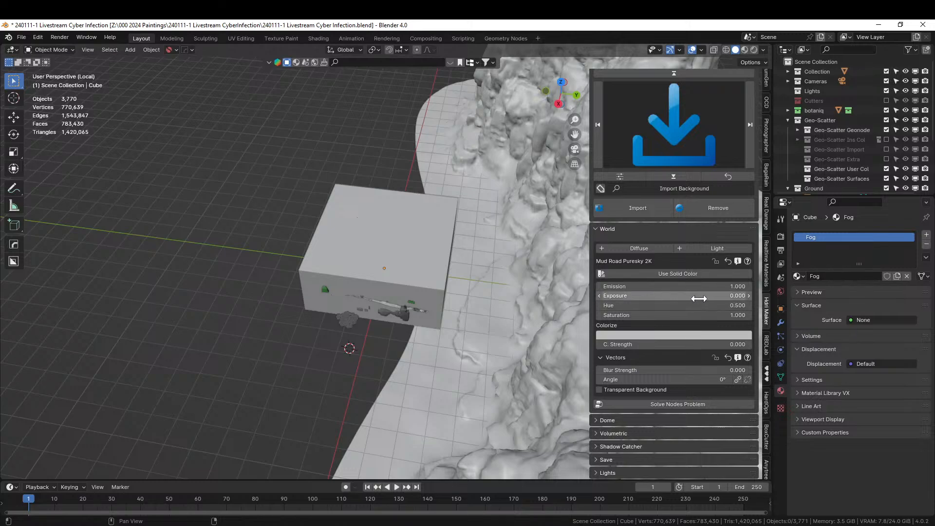
click(682, 295)
text(-)
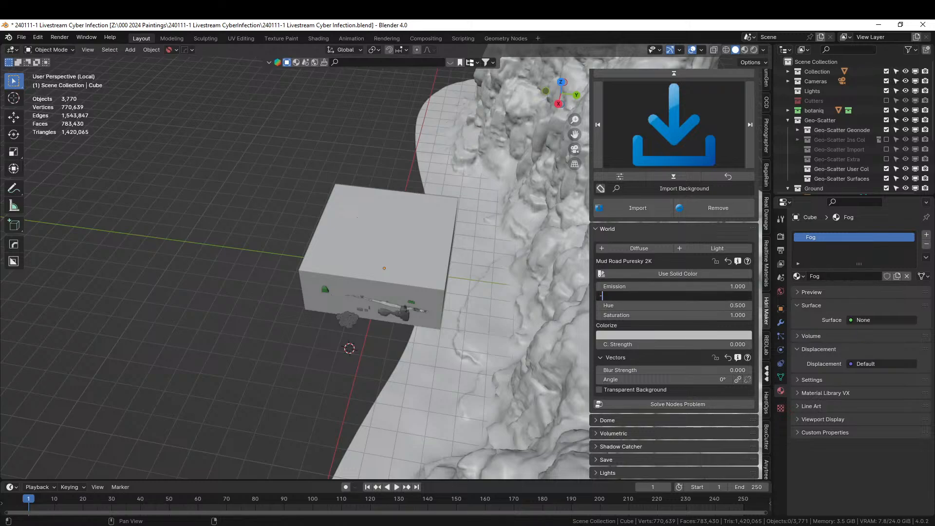
text(2)
key(Return)
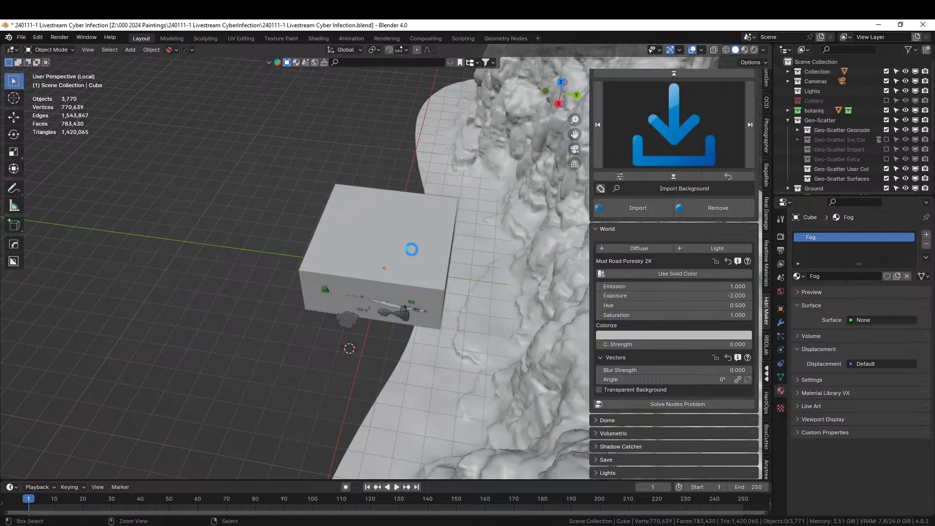
key(ctrl+s)
Step: Preview the scene through the camera in Rendered shading and tilt the camera slightly upward with walk navigation
key(KP_0)
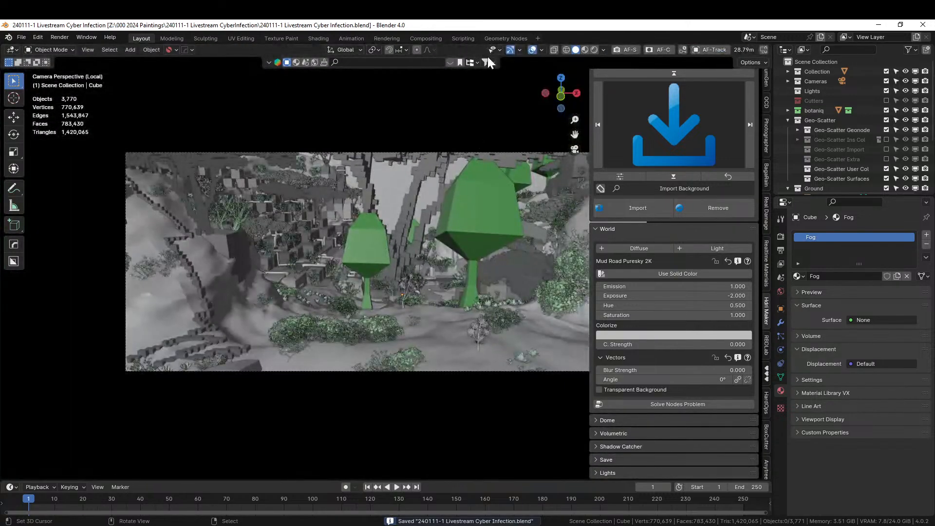
click(595, 49)
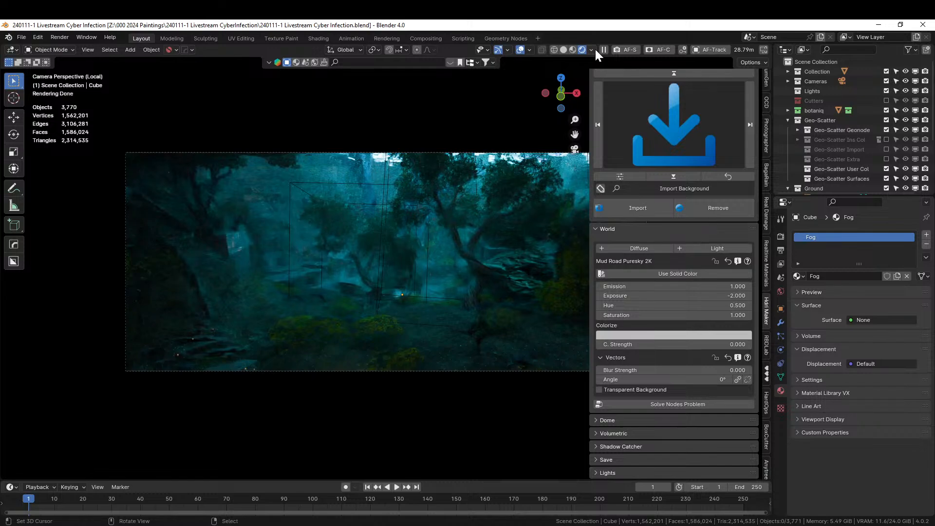
key(shift+grave)
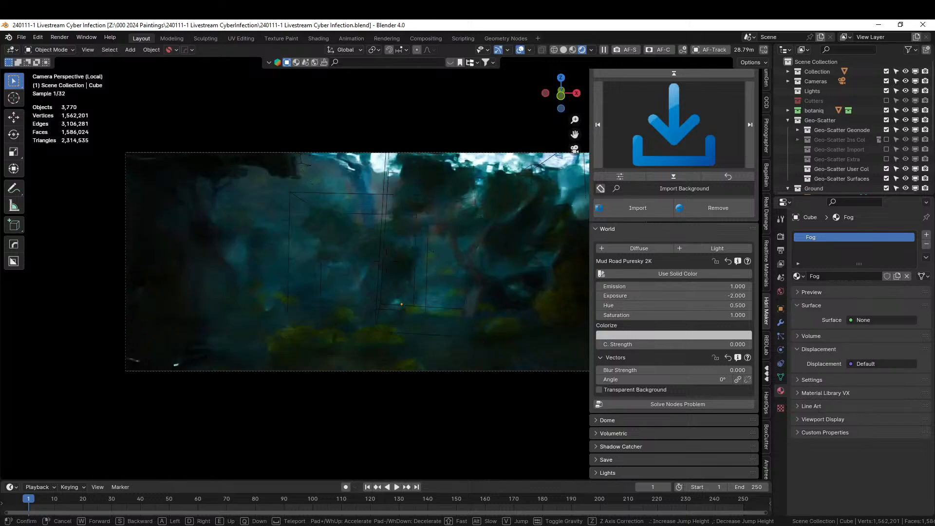
click(440, 253)
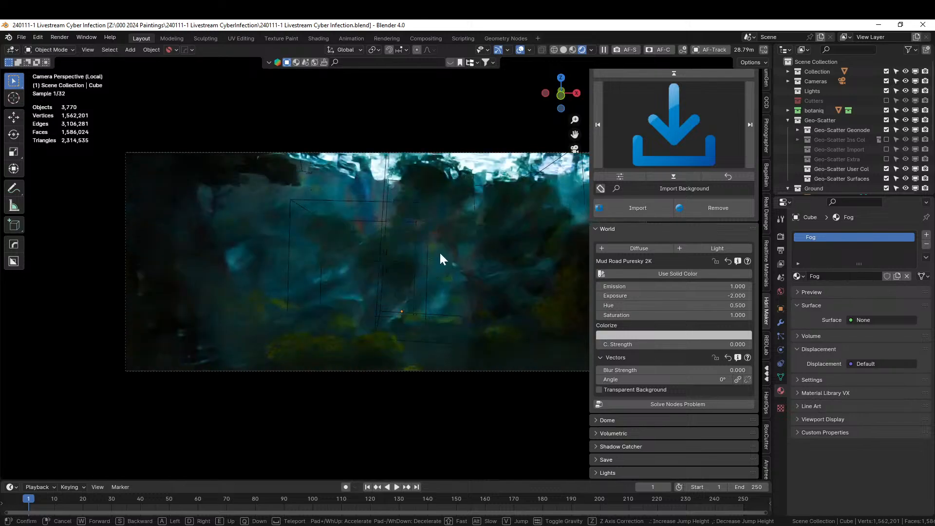
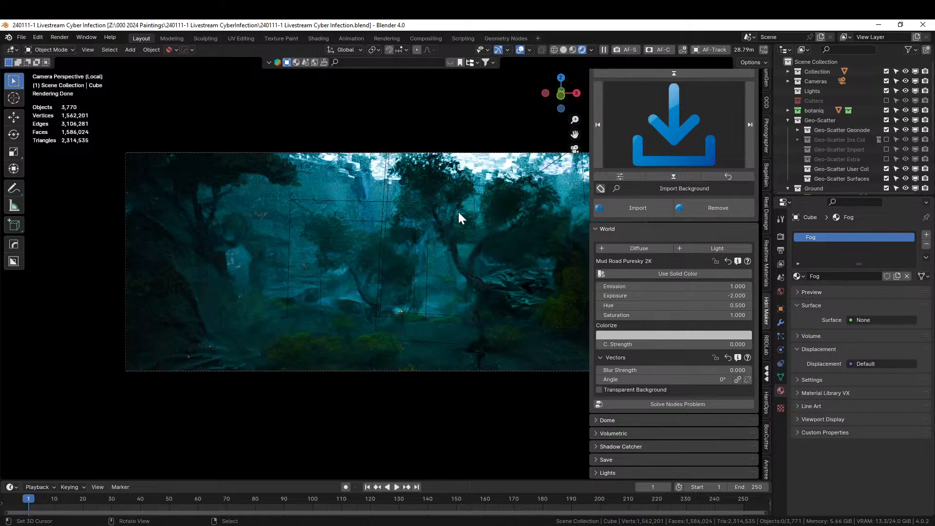
Step: In Solid shading, enlarge the blocky centerpiece tree about 1.3 times, clear its rotation, then scale it by about 0.88 and save
click(563, 50)
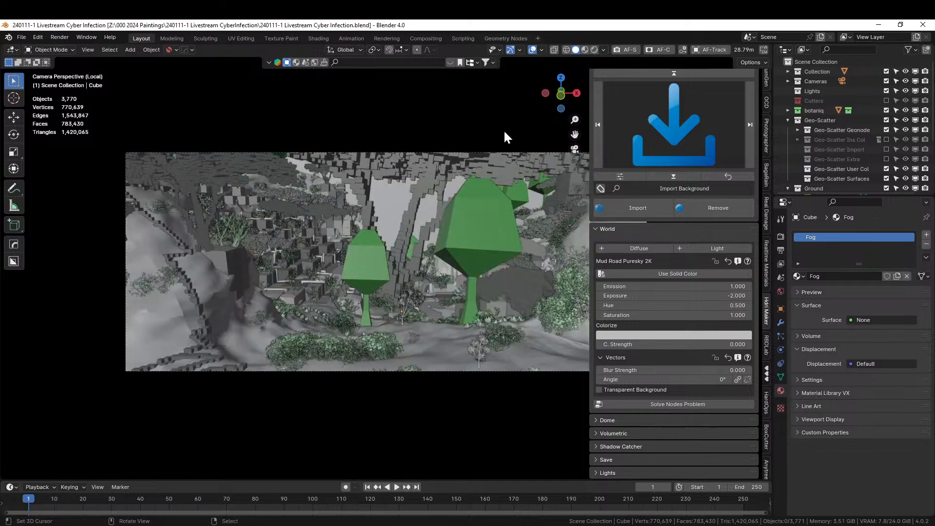
click(406, 229)
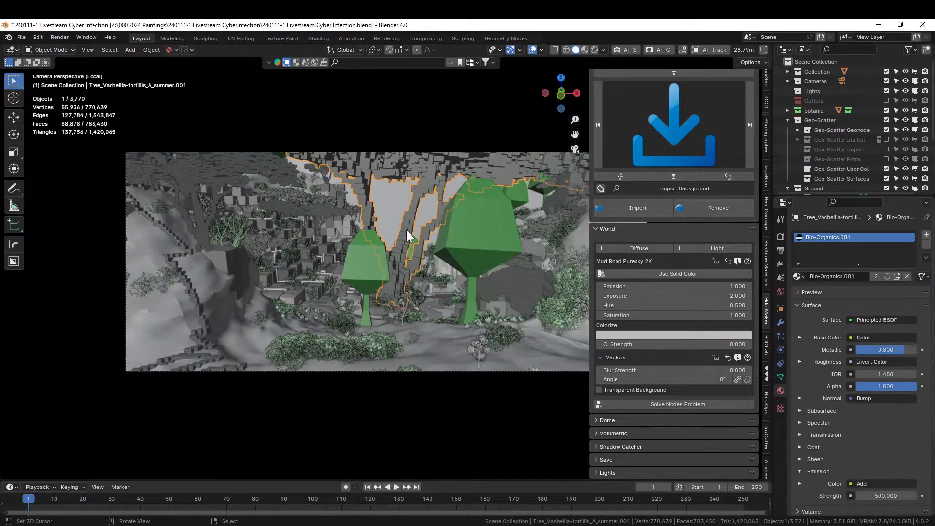
key(s)
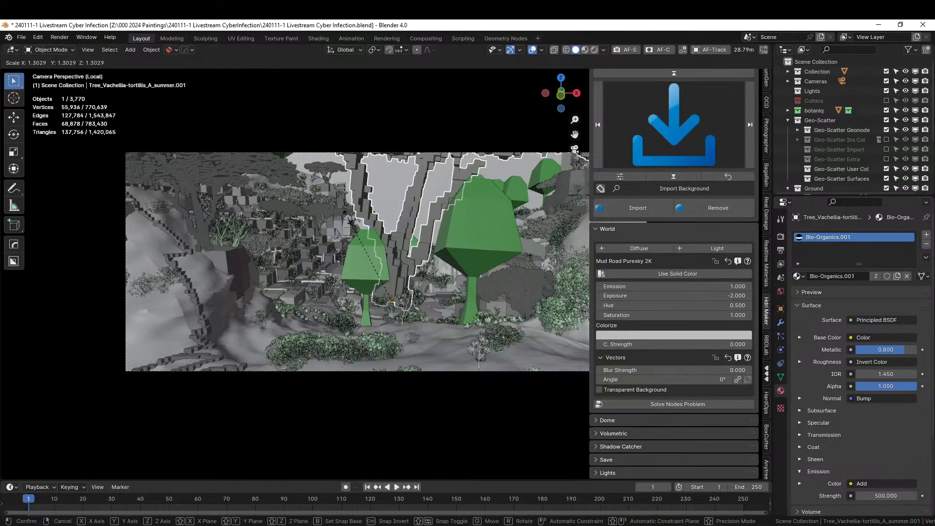
click(417, 232)
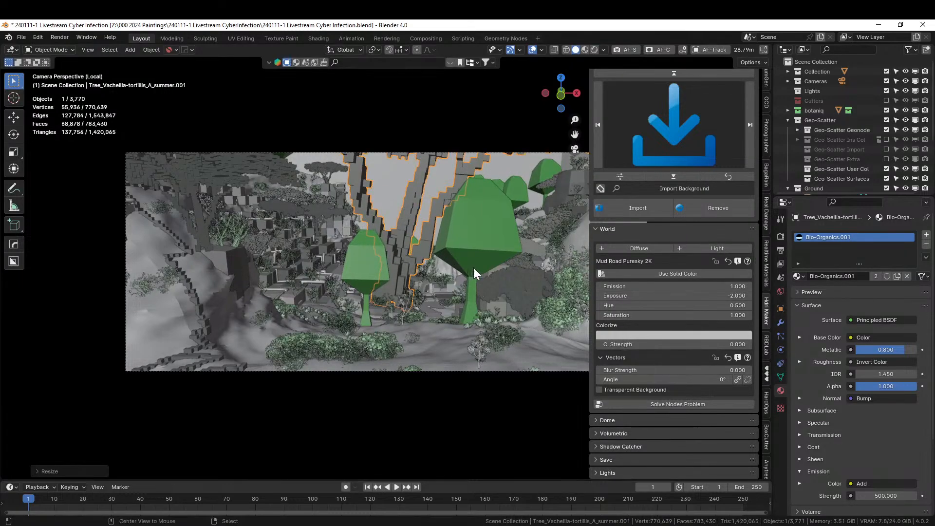
key(alt+r)
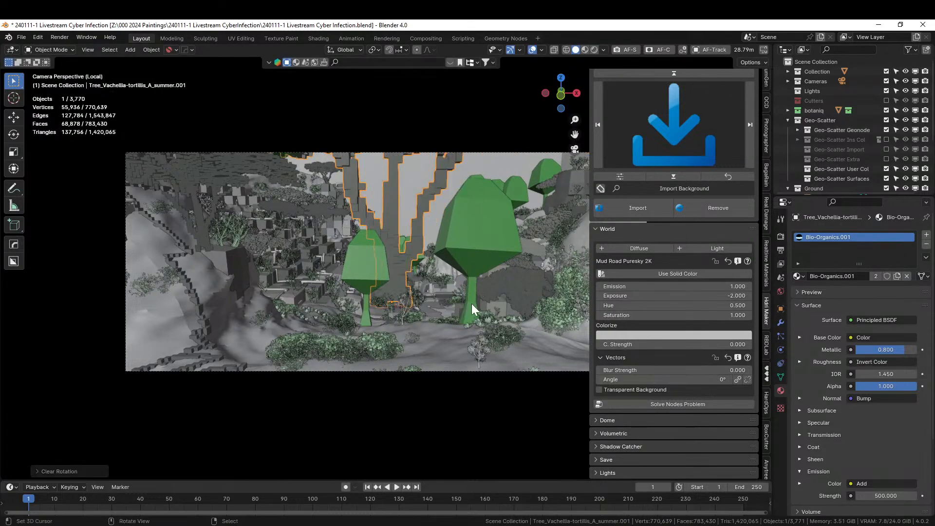
key(s)
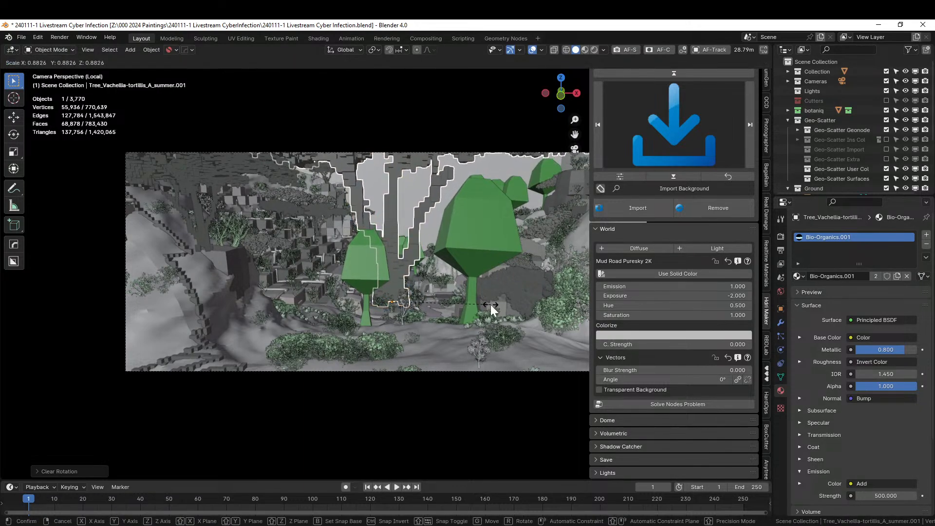
click(489, 304)
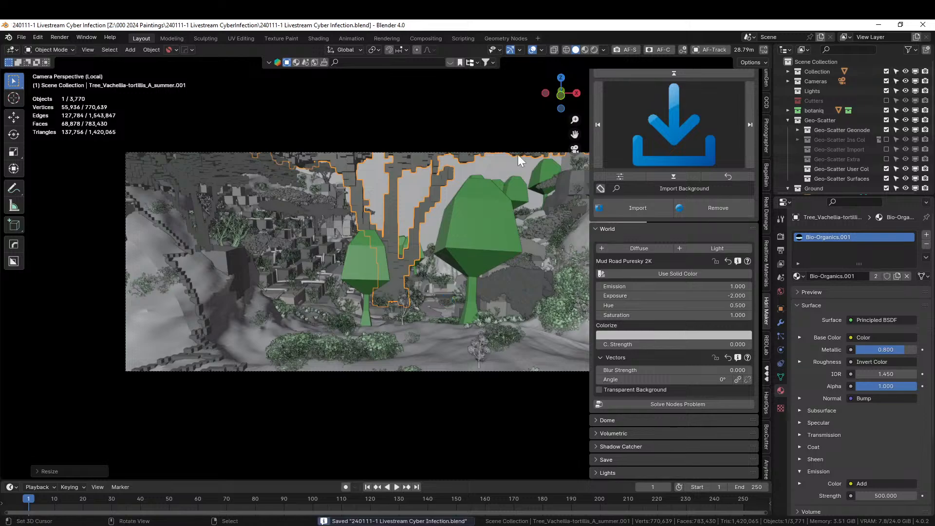
Step: Preview the resized tree through the camera in Rendered shading and save the file
click(595, 47)
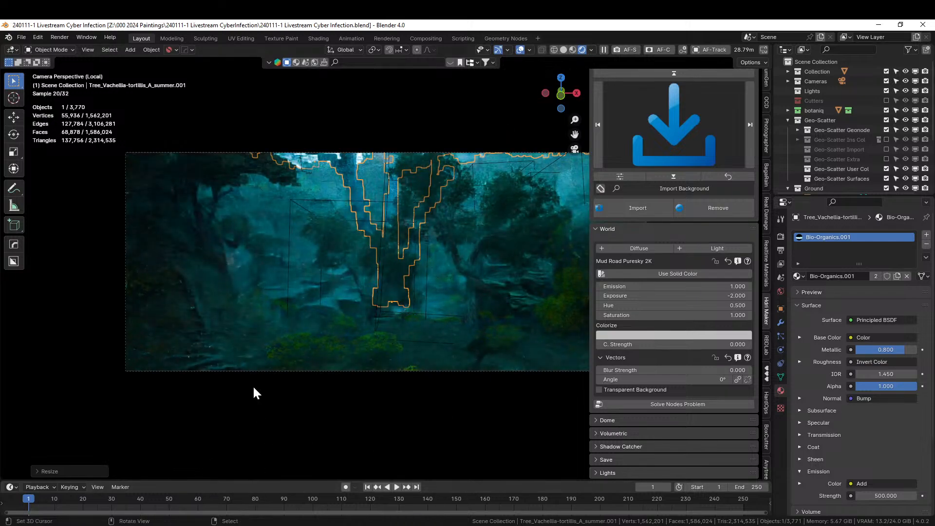
click(300, 434)
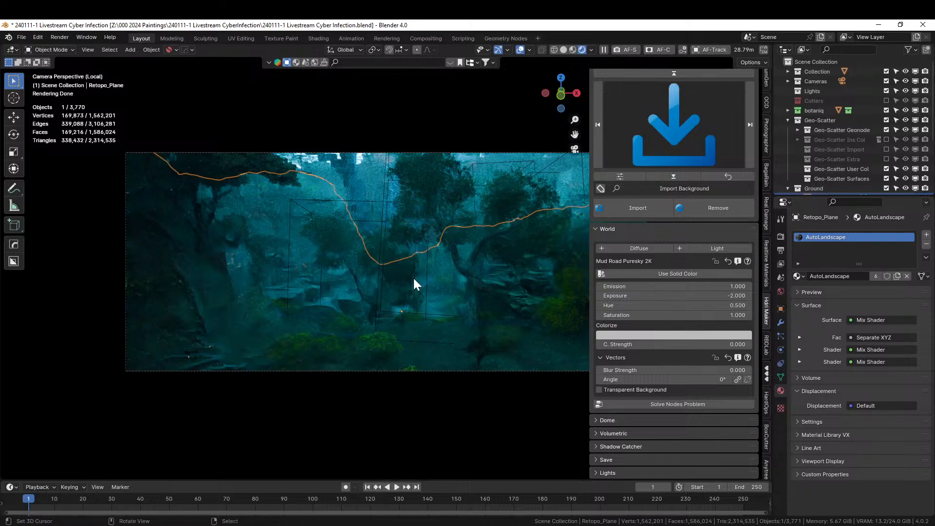
scroll(404, 285, up, 3)
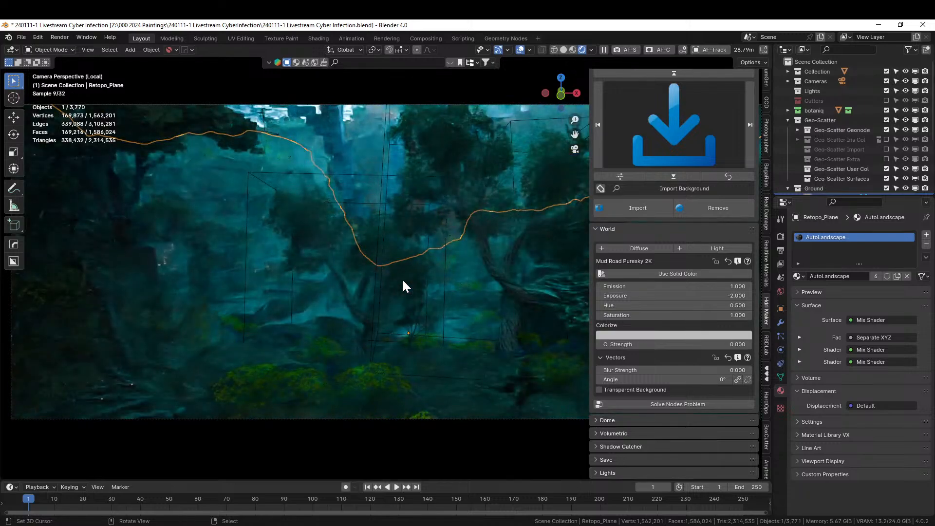
scroll(371, 324, up, 2)
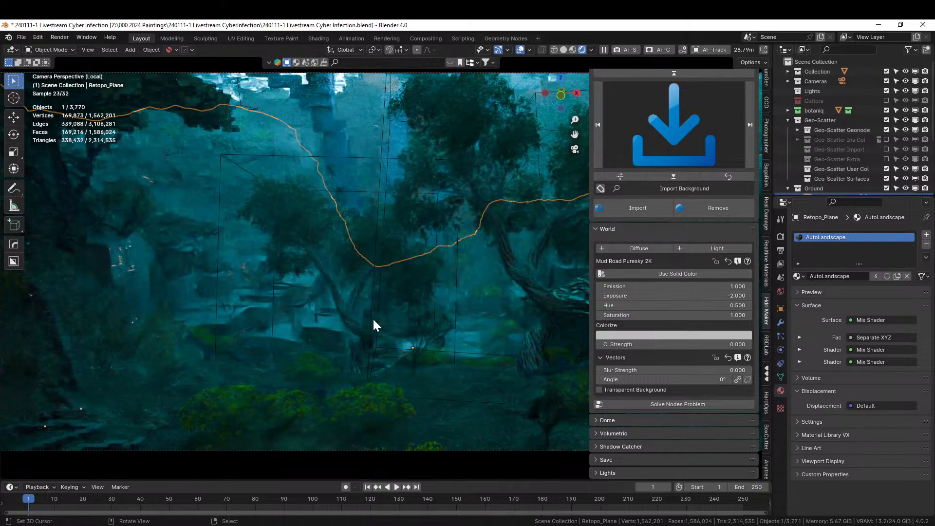
scroll(372, 320, down, 1)
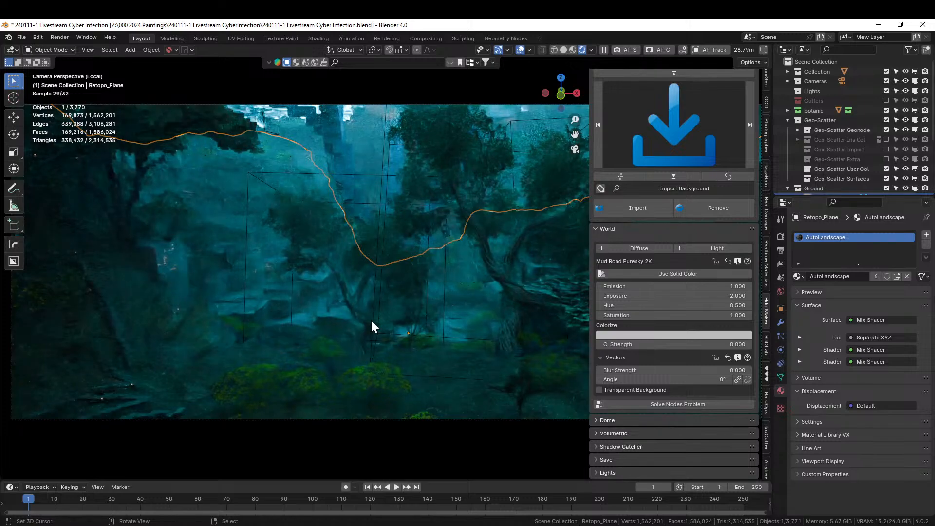
key(ctrl)
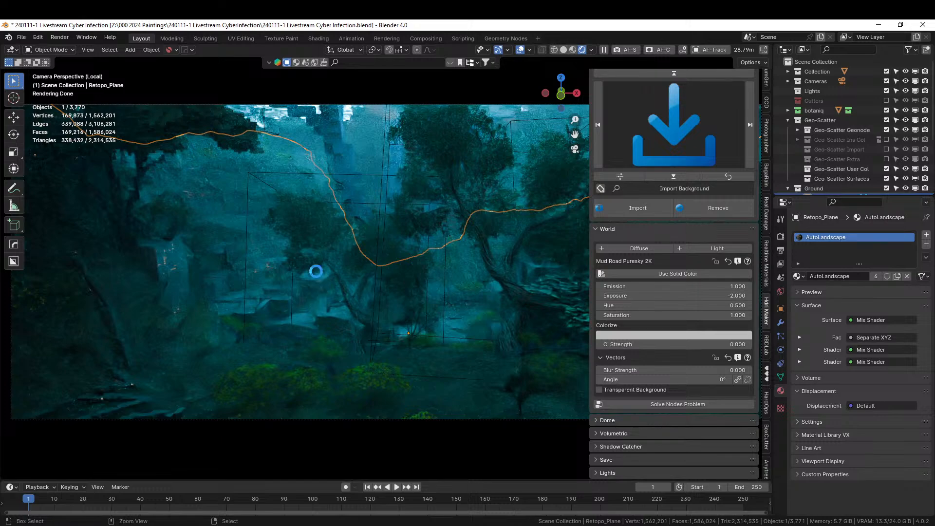
key(ctrl+s)
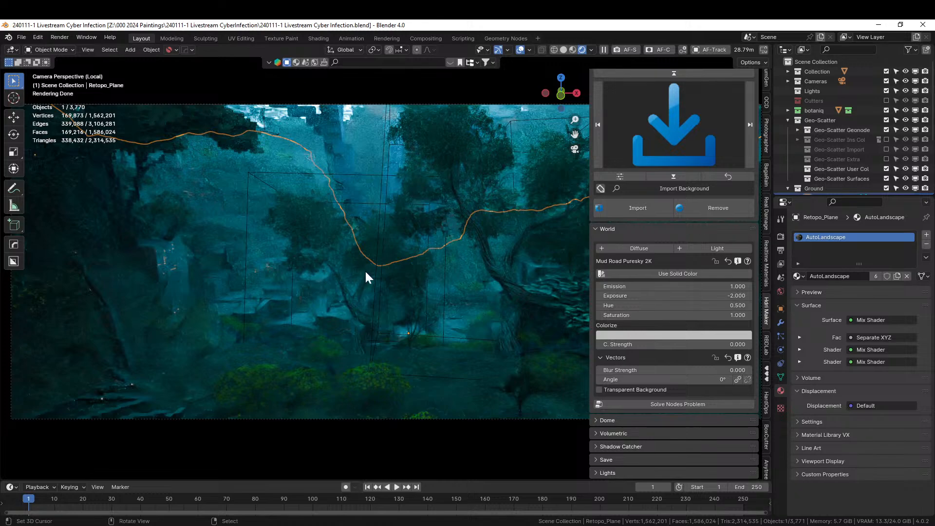
Step: Examine the rendered camera composition, checking the fog, the trees and the bright sky area behind the centerpiece
scroll(390, 291, down, 1)
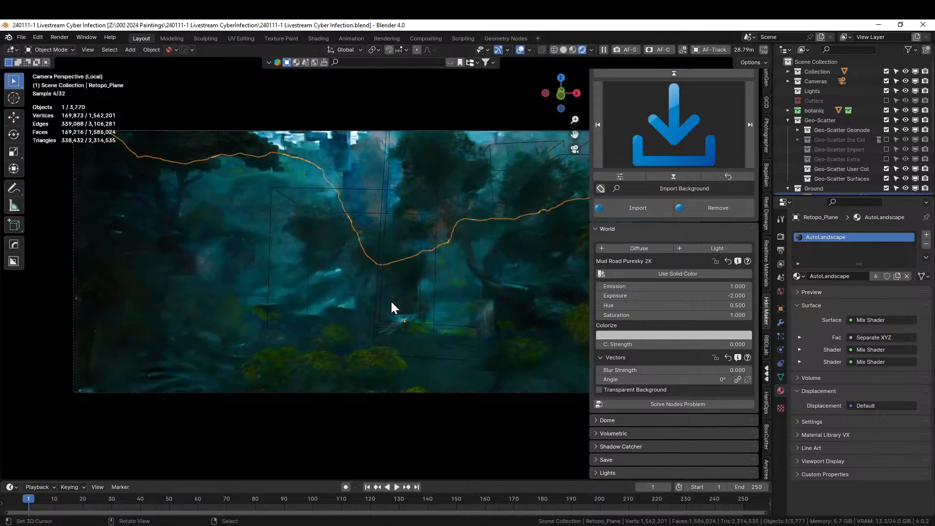
shift+middle_drag(390, 300, 335, 325)
scroll(335, 324, down, 1)
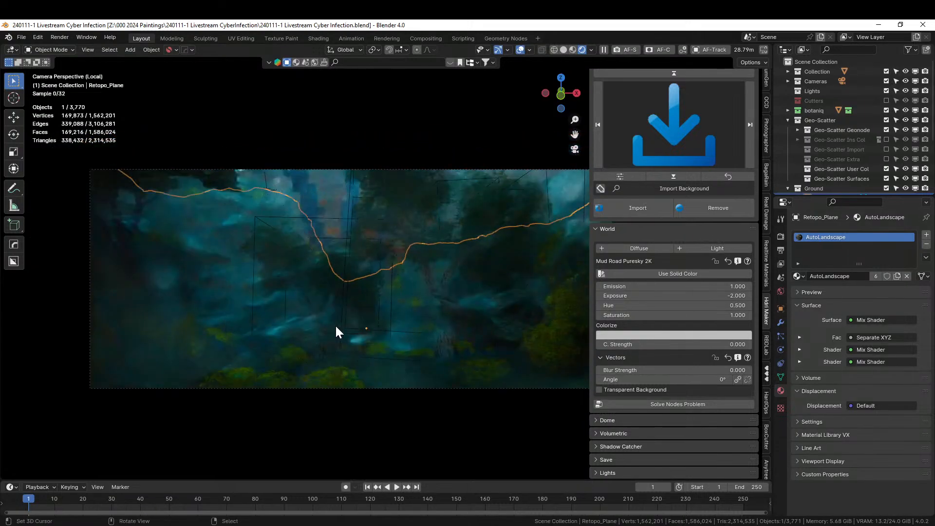
scroll(335, 324, down, 1)
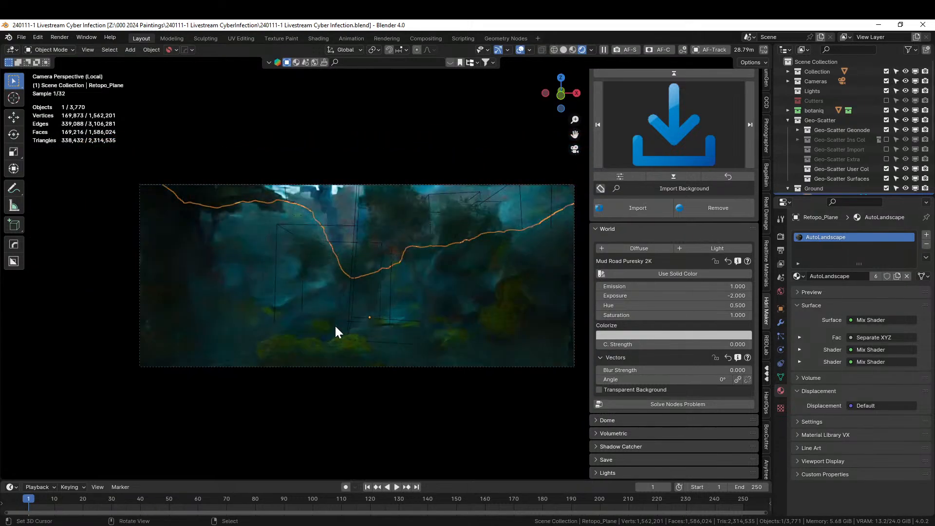
scroll(335, 328, up, 1)
shift+middle_drag(335, 327, 297, 333)
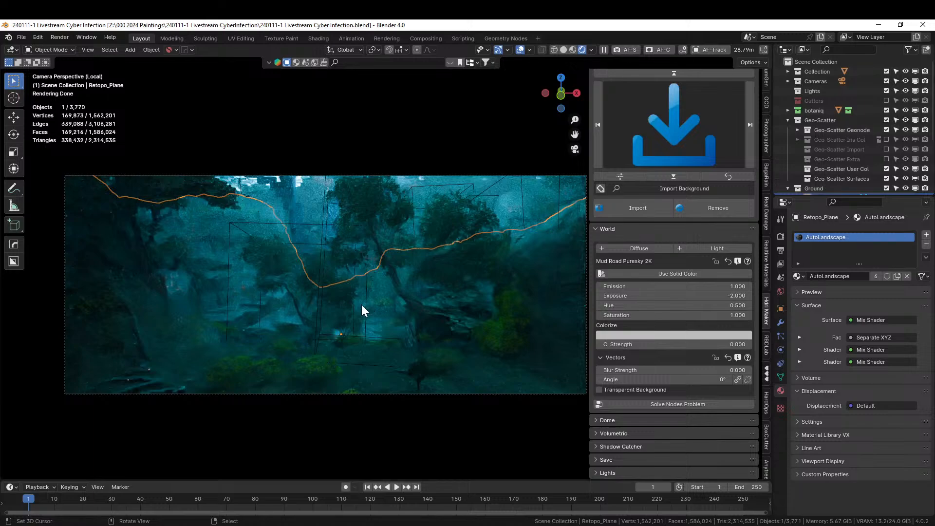
scroll(361, 303, up, 2)
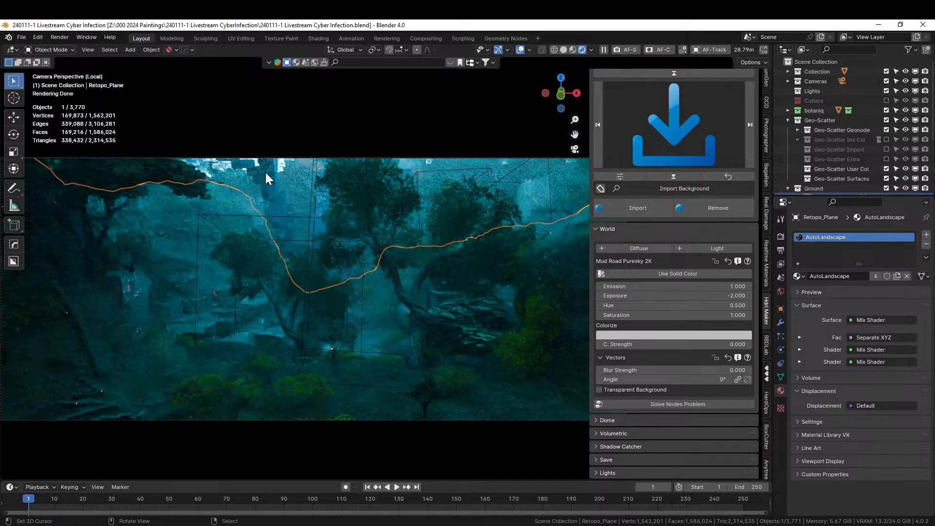
Step: Return to Solid shading and isolate the blocky centerpiece tree in local view, seen from the front
click(565, 49)
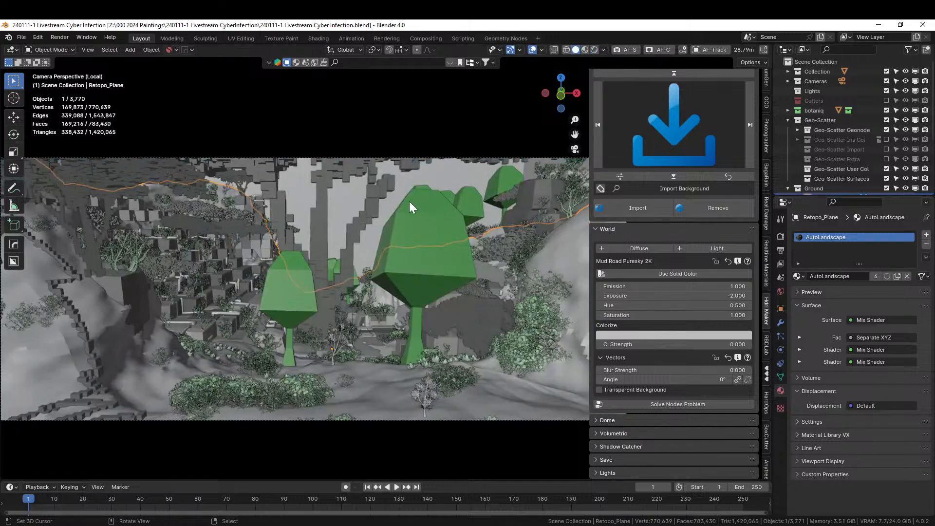
middle_drag(410, 202, 354, 246)
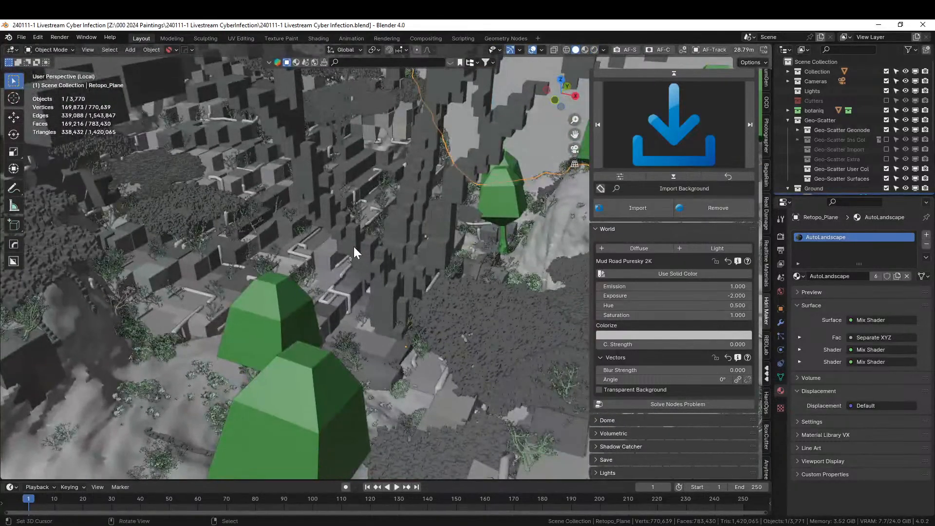
right_click(353, 247)
key(KP_Divide)
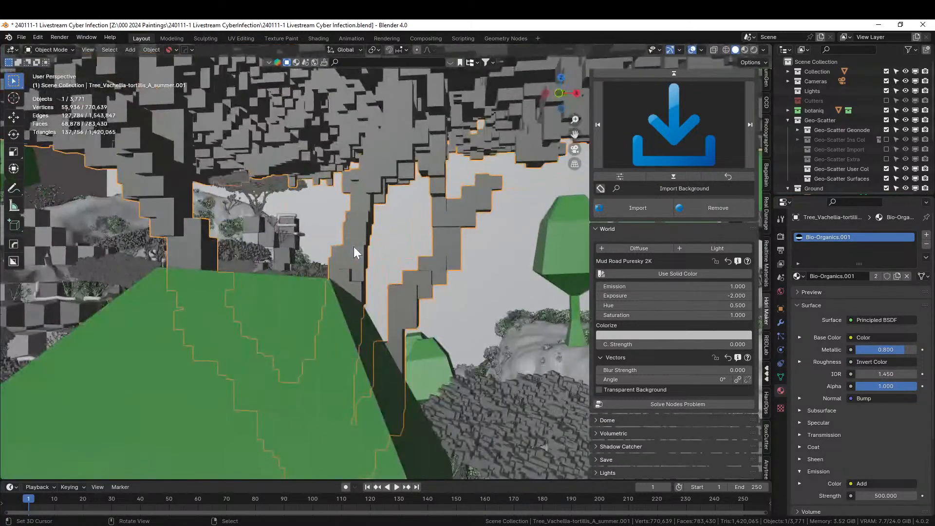
key(KP_Divide)
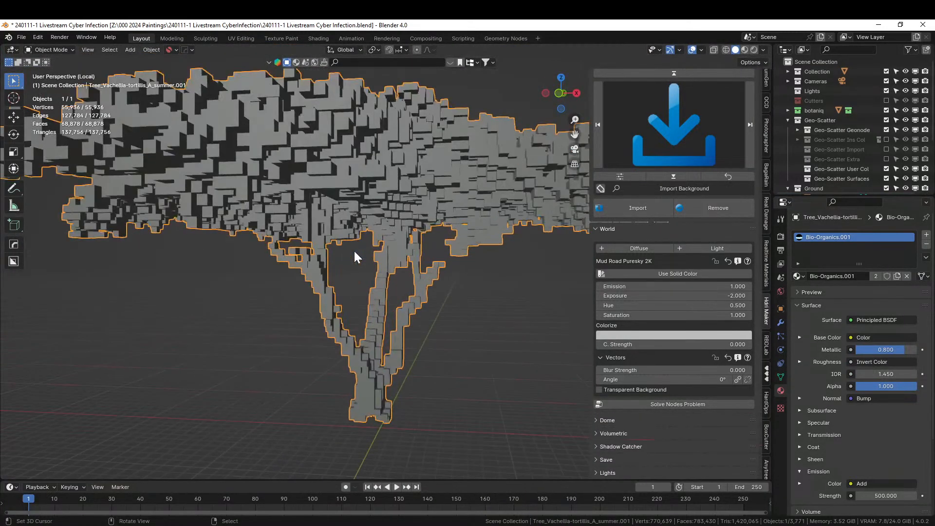
middle_drag(353, 249, 401, 247)
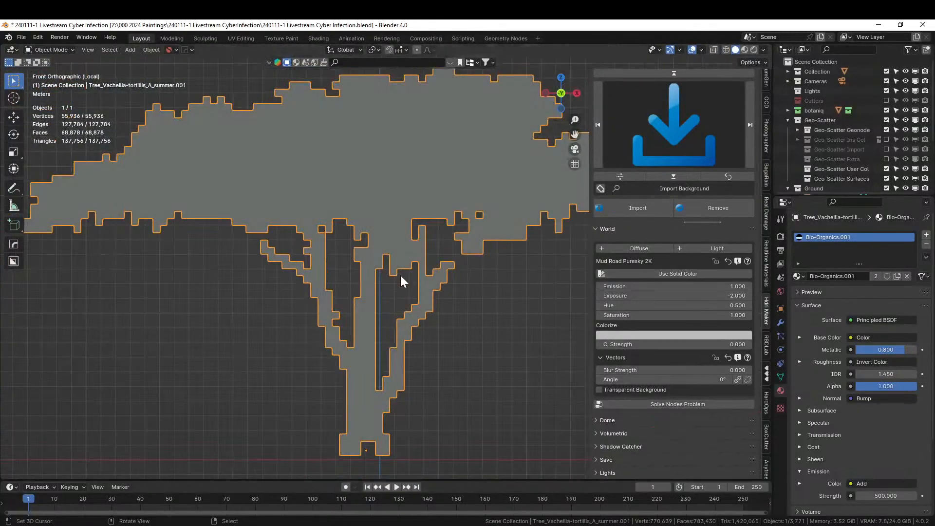
Step: In Edit Mode, select all trunk and branch faces below the tree's canopy through the mesh, using box and circle selection with X-ray
key(Tab)
key(alt+a)
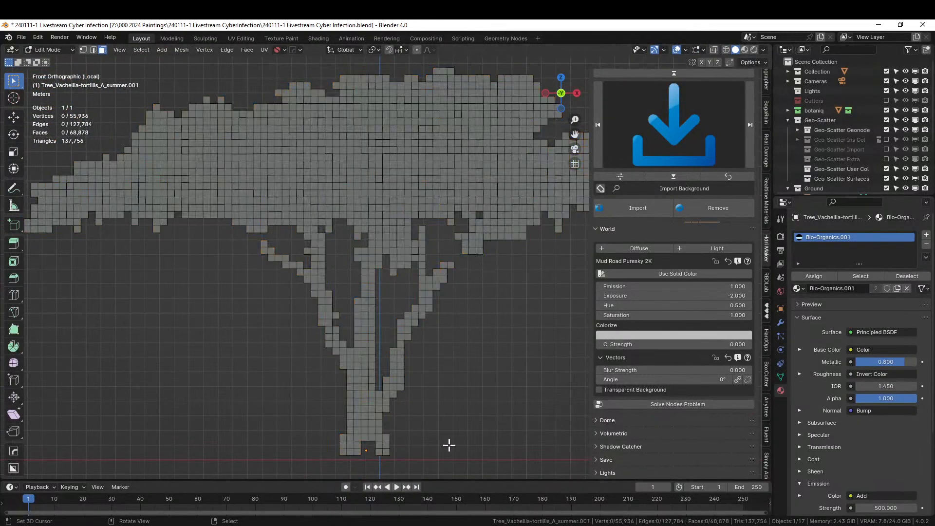
key(b)
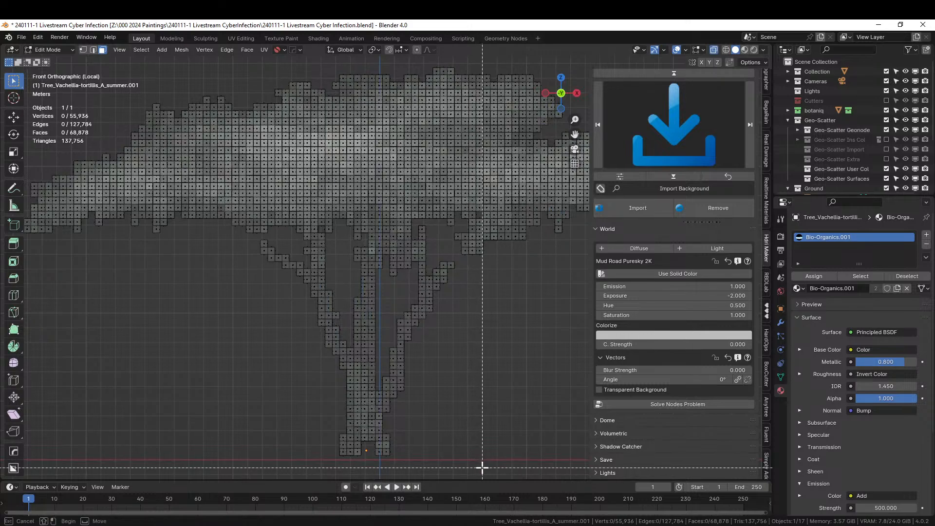
drag(482, 468, 236, 259)
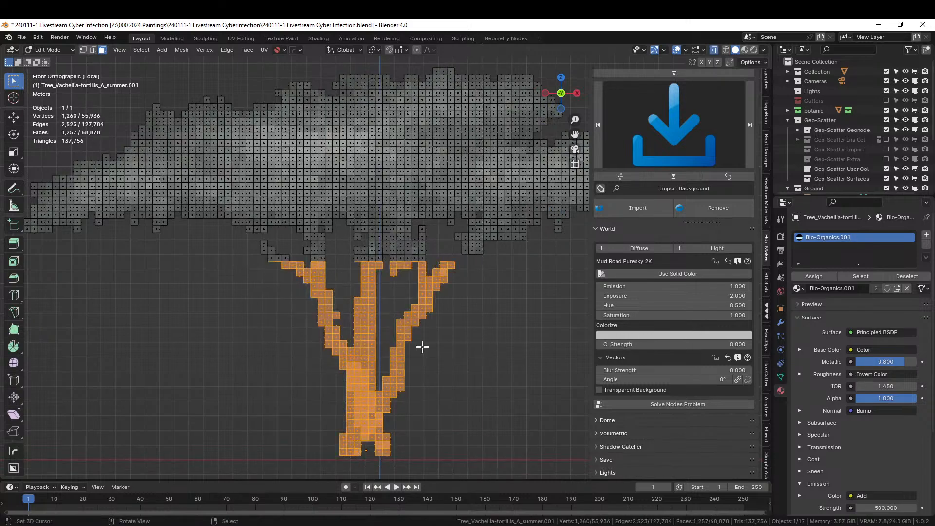
key(c)
mouse_move(411, 289)
mouse_down()
mouse_move(365, 250)
mouse_move(424, 233)
mouse_move(441, 278)
mouse_move(282, 271)
mouse_move(267, 255)
mouse_move(314, 246)
mouse_move(340, 329)
mouse_move(398, 306)
mouse_move(367, 246)
mouse_move(361, 265)
mouse_move(386, 307)
mouse_move(361, 265)
mouse_move(356, 229)
mouse_up()
middle_click(356, 228)
right_click(429, 261)
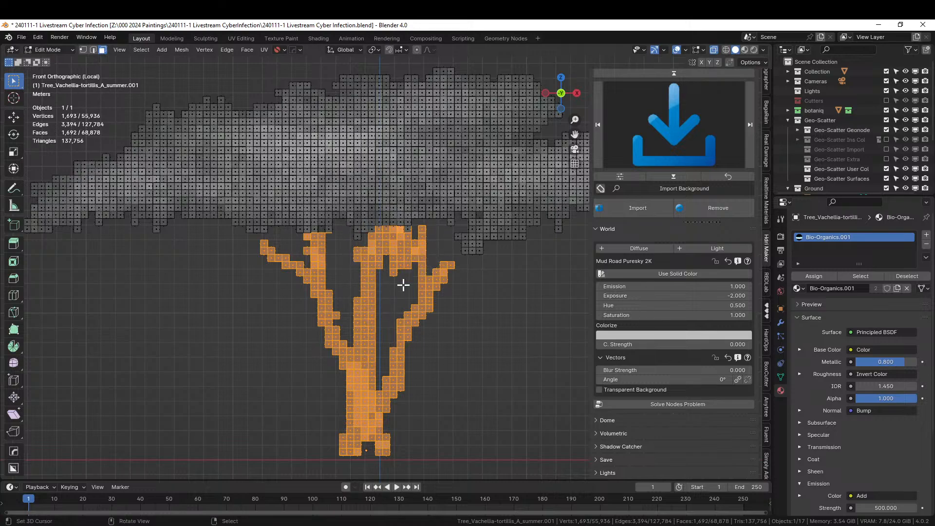
key(alt+z)
middle_drag(379, 319, 448, 287)
middle_drag(485, 303, 293, 245)
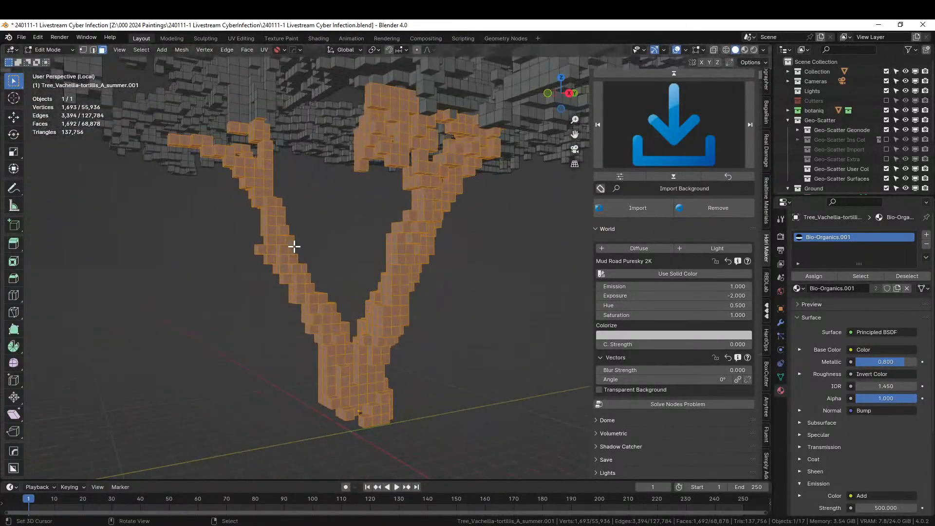
Step: Run Random Flow's Plate Insets on the selected trunk and branch faces with a plating seed of 3
key(Tab)
key(shift+q)
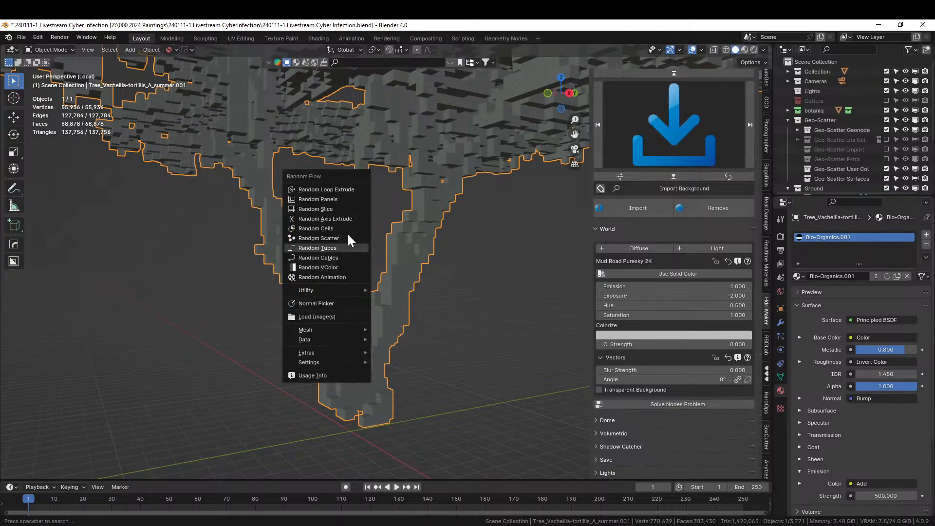
mouse_move(344, 292)
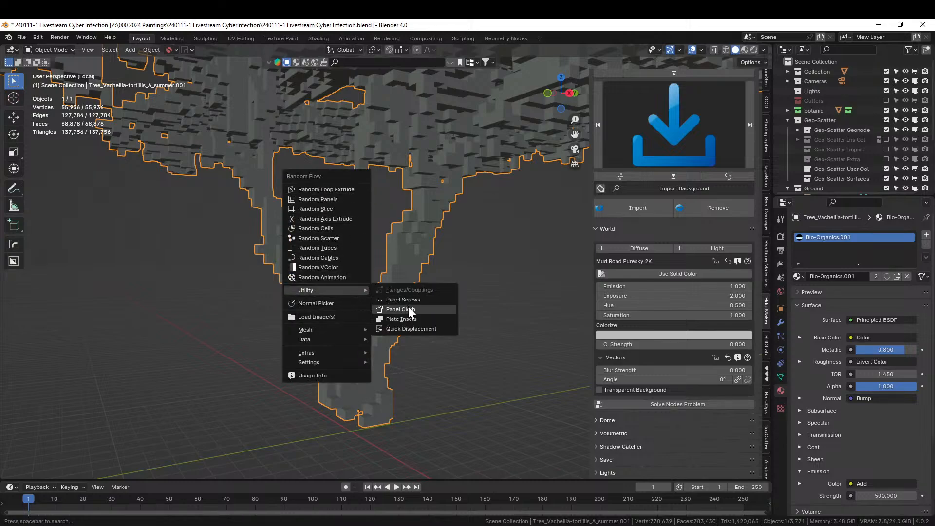
click(420, 317)
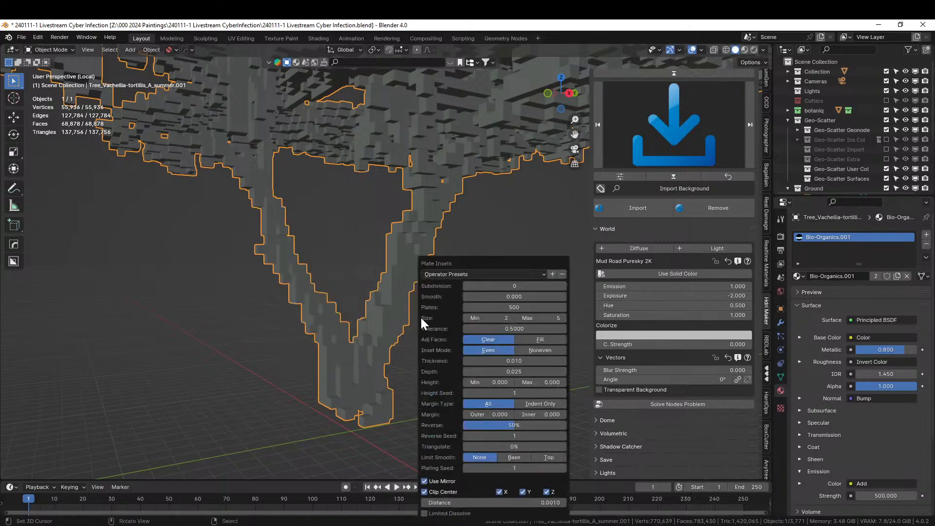
click(563, 467)
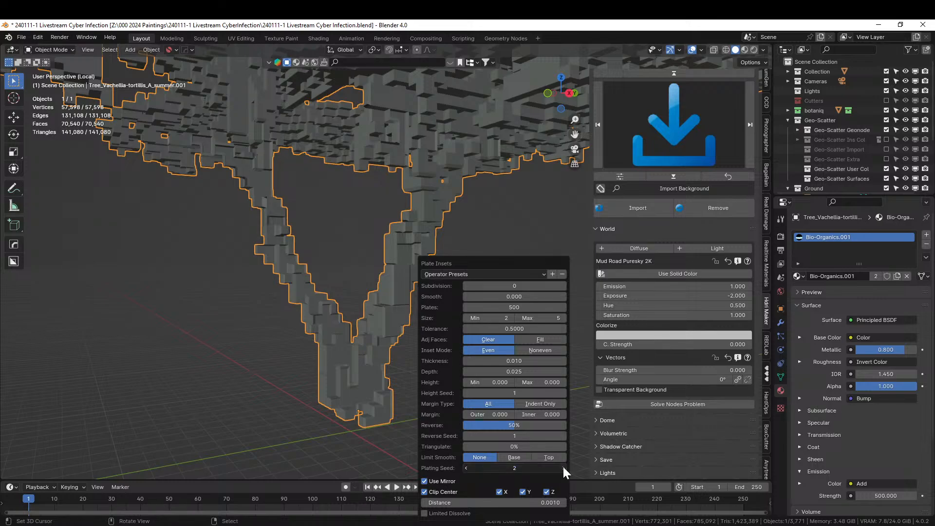
click(563, 466)
Step: Set the Plate Insets subdivision to 1 and save the file
scroll(299, 361, up, 3)
middle_drag(300, 360, 320, 361)
key(F9)
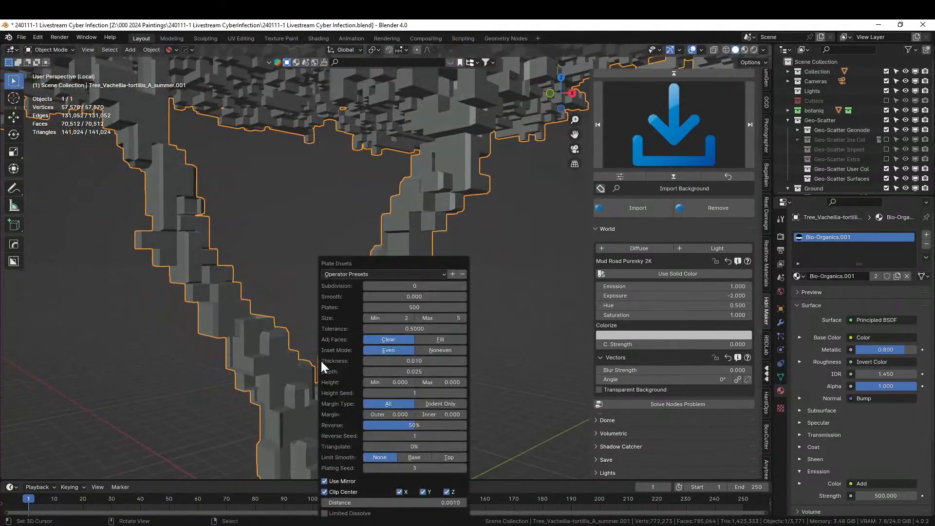
click(463, 285)
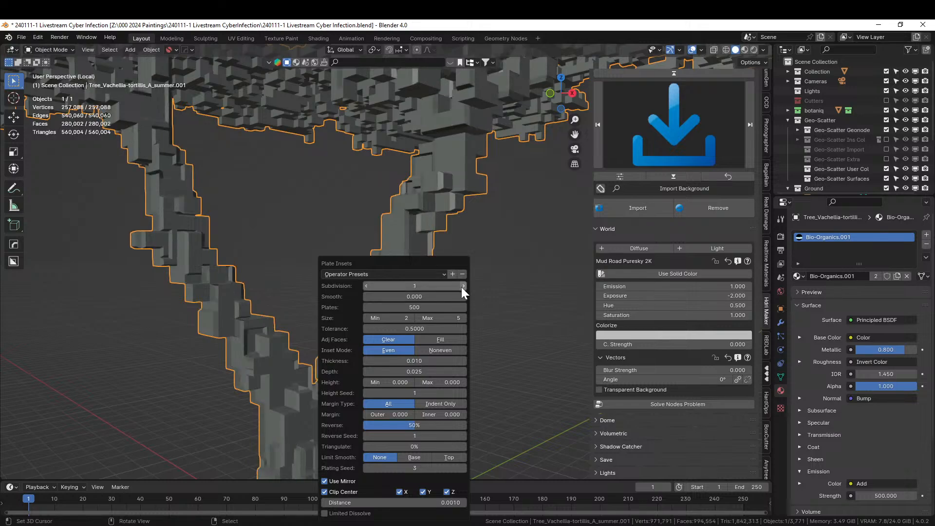
middle_drag(461, 288, 253, 251)
scroll(255, 253, down, 2)
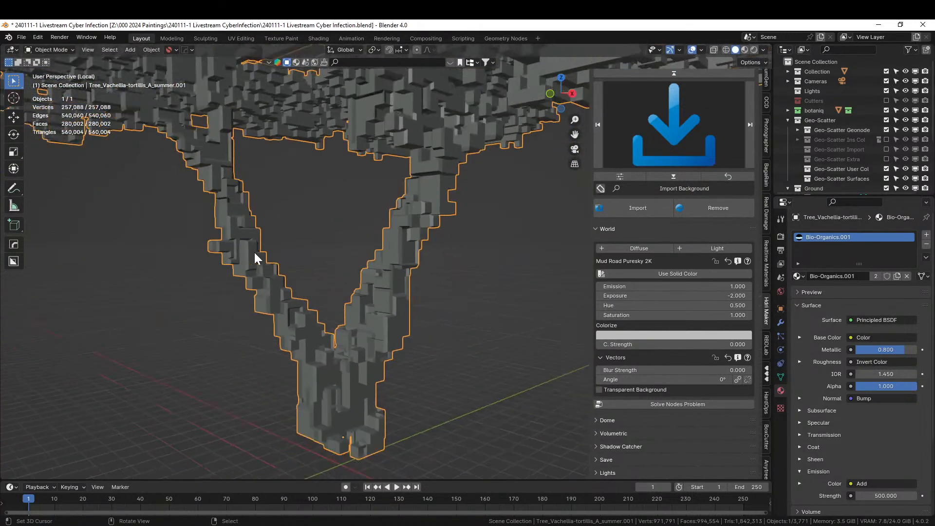
key(ctrl+s)
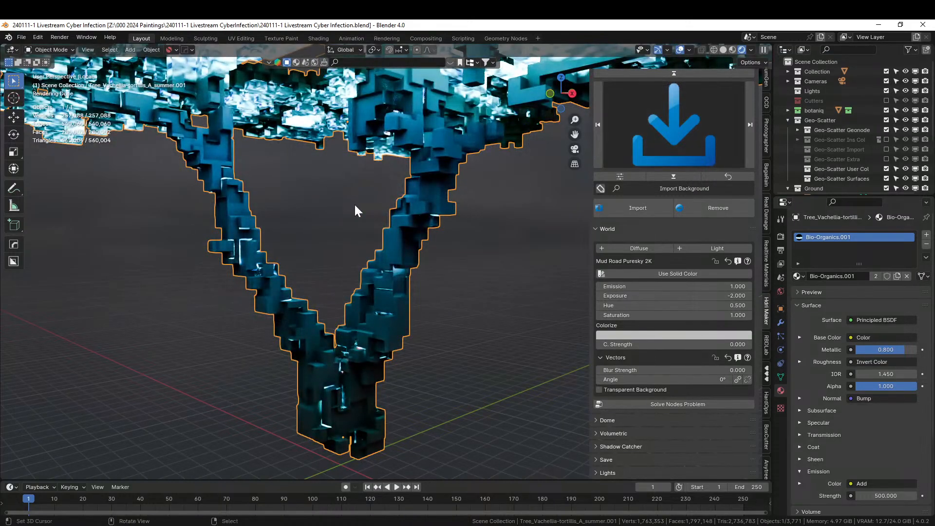
Step: Examine the plated trunk and branches from several angles in Rendered shading, and return to Solid shading
middle_drag(354, 203, 427, 201)
scroll(396, 214, up, 2)
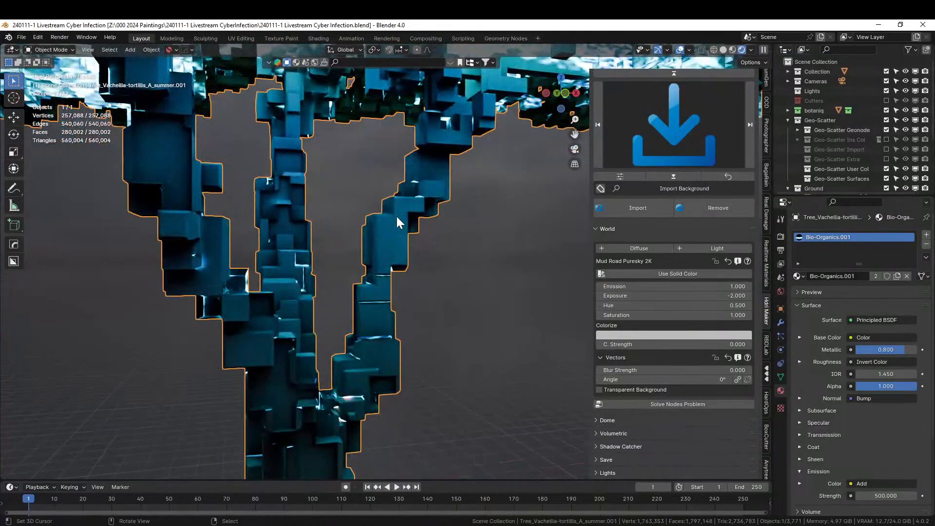
middle_drag(345, 257, 313, 262)
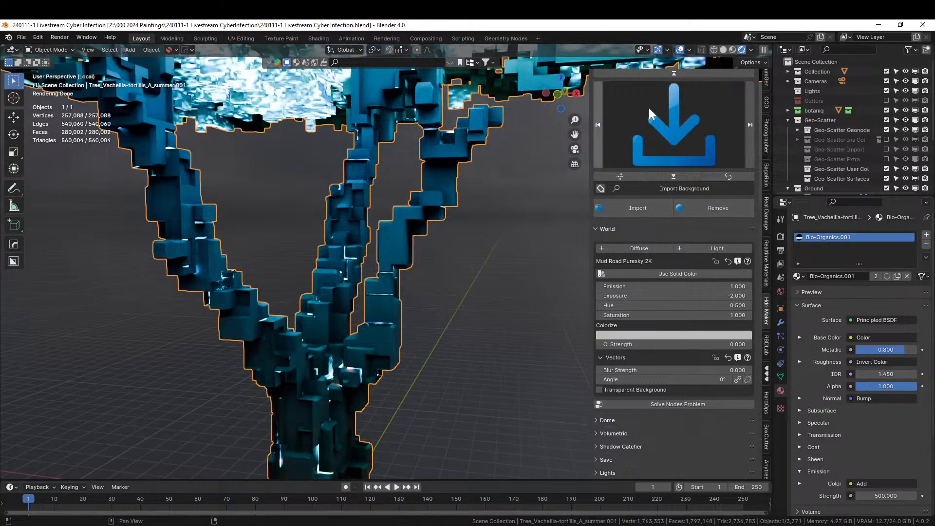
click(723, 50)
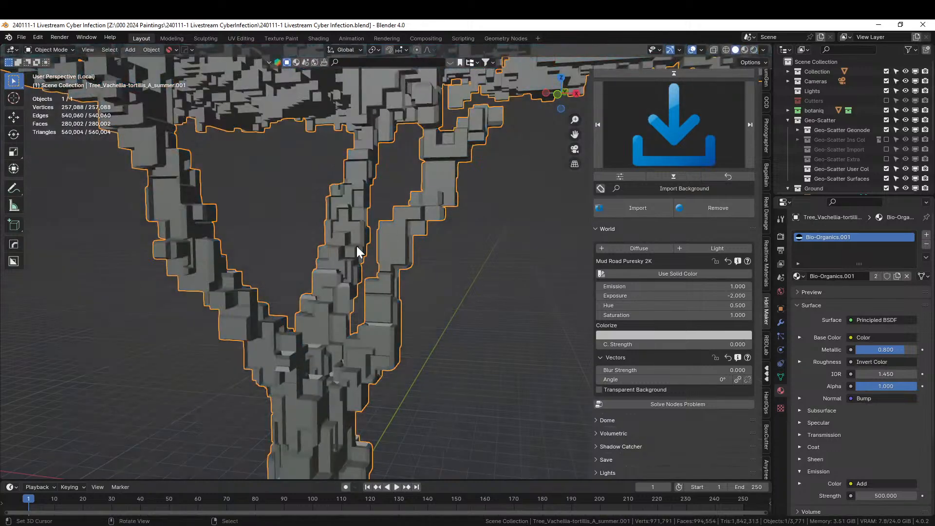
Step: In Edit Mode, select all trunk and branch faces below the canopy from the front with X-ray, down to the trunk's base
key(Tab)
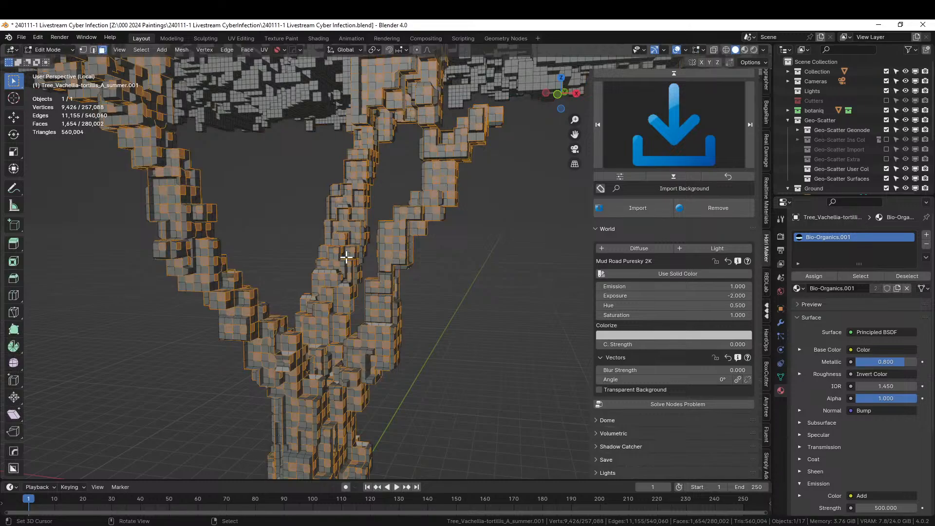
scroll(346, 257, down, 5)
key(KP_1)
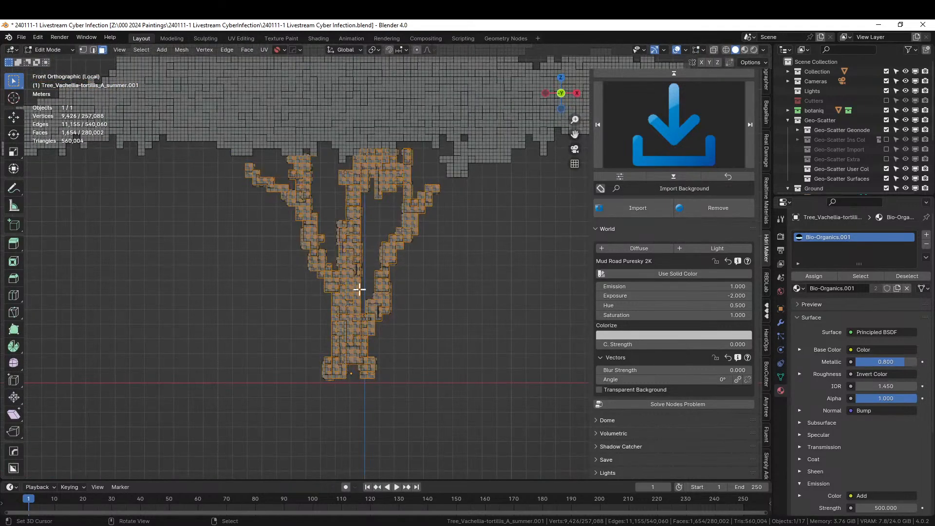
key(alt+z)
key(c)
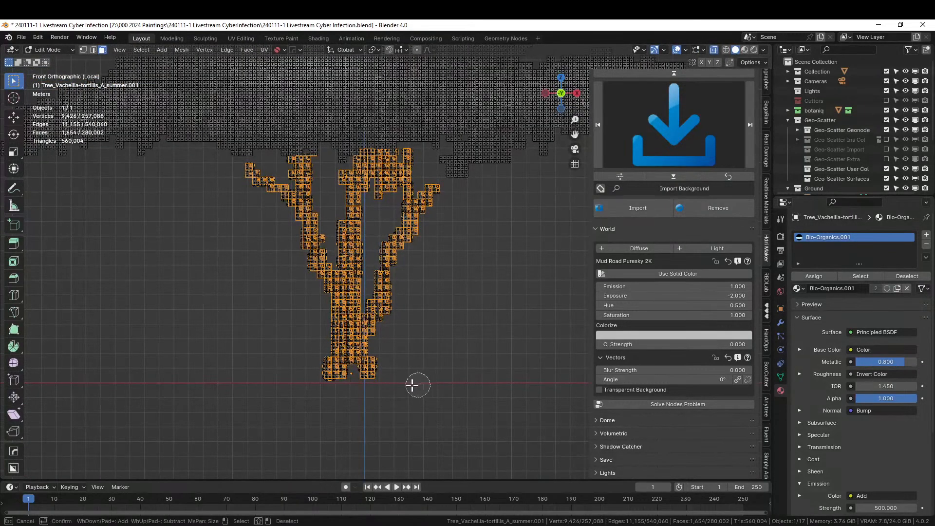
mouse_move(335, 372)
mouse_down()
mouse_move(317, 371)
mouse_move(398, 370)
mouse_up()
right_click(398, 370)
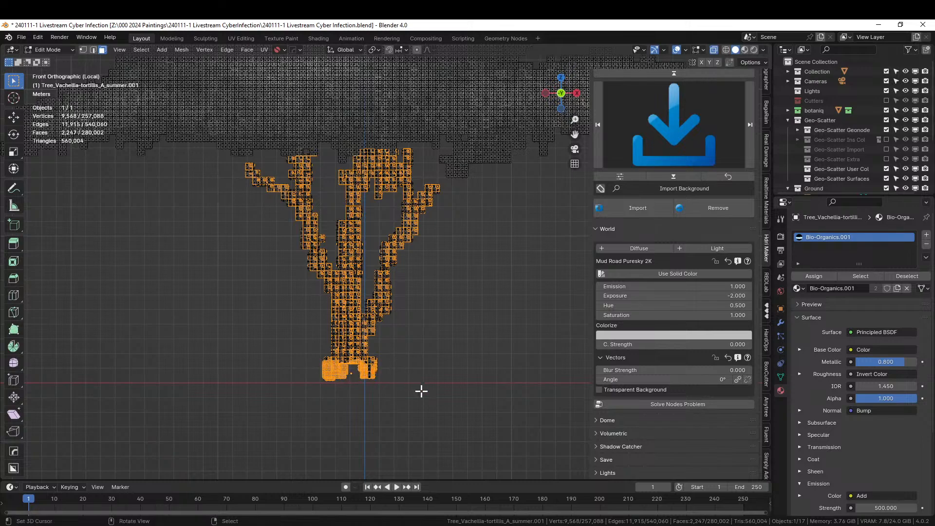
key(n)
key(b)
mouse_move(452, 392)
mouse_down()
mouse_move(238, 176)
mouse_move(270, 179)
mouse_move(263, 173)
mouse_move(302, 161)
mouse_move(351, 173)
mouse_move(384, 160)
mouse_move(407, 177)
mouse_move(402, 156)
mouse_move(428, 188)
mouse_up()
key(c)
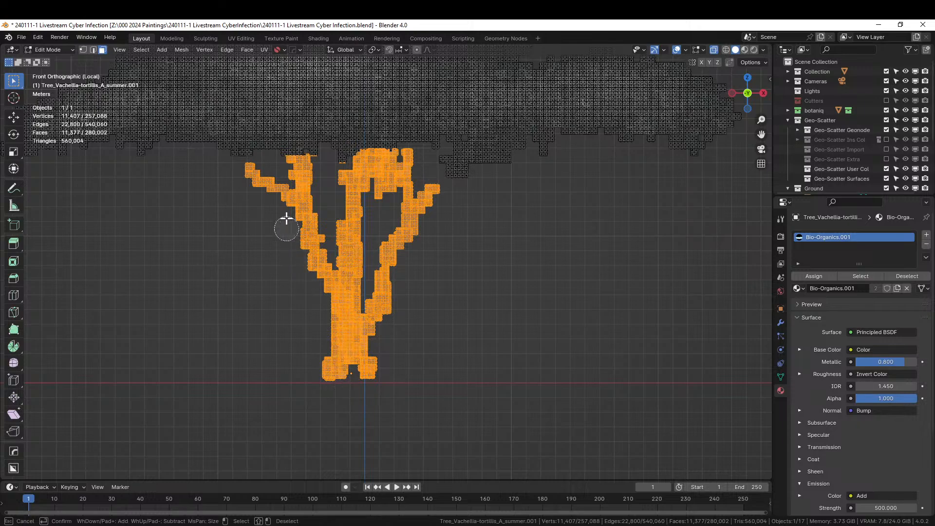
right_click(325, 238)
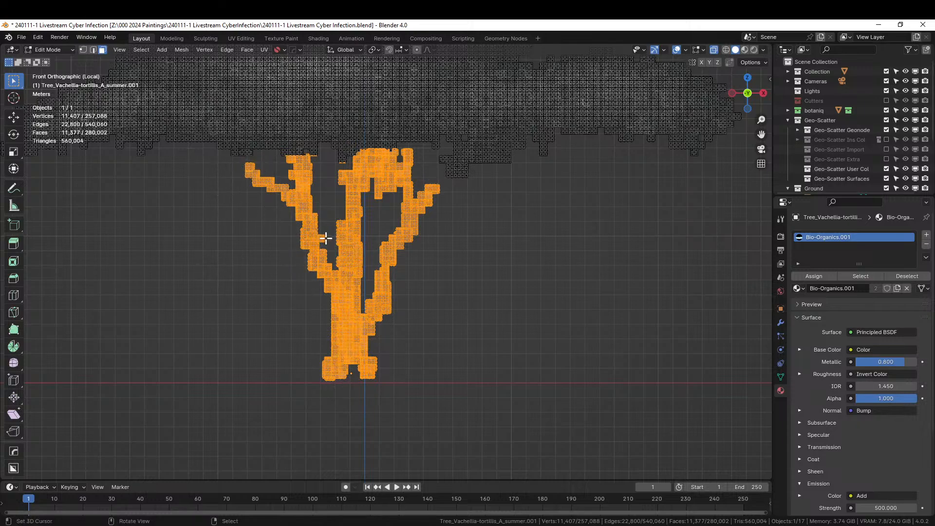
Step: Generate Random Tubes on the selected trunk faces in Object Mode with an amount of 50 and a maximum offset of 0.01
mouse_move(322, 236)
middle_down()
mouse_move(442, 244)
mouse_move(425, 287)
middle_up()
key(Tab)
scroll(425, 287, up, 1)
key(shift+q)
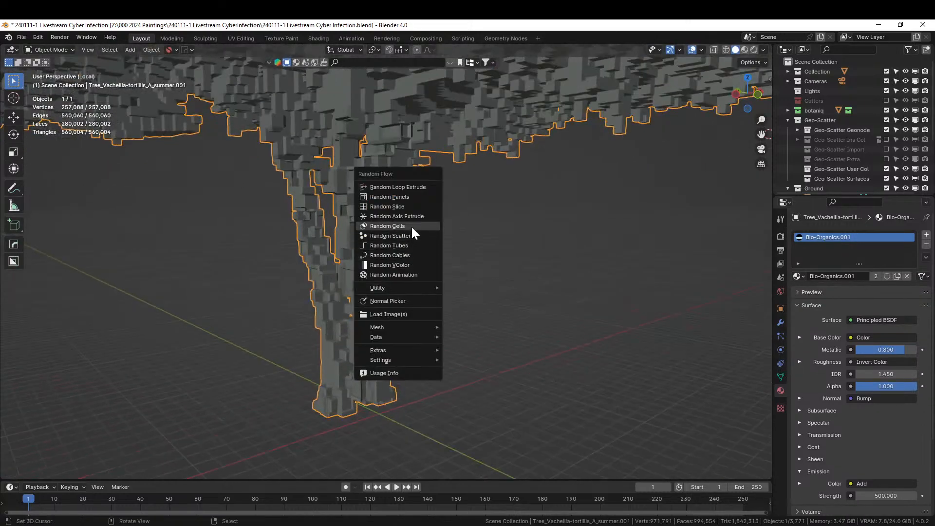
click(409, 244)
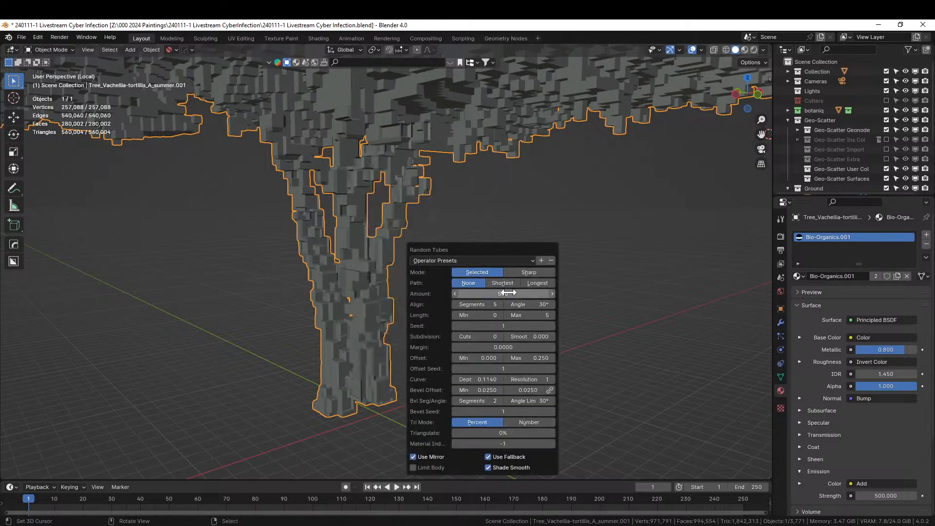
click(503, 293)
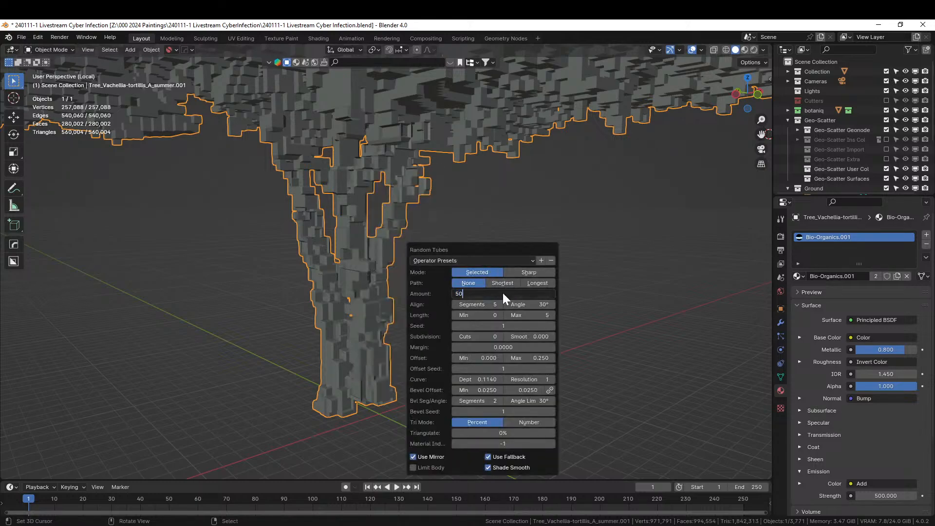
key(Return)
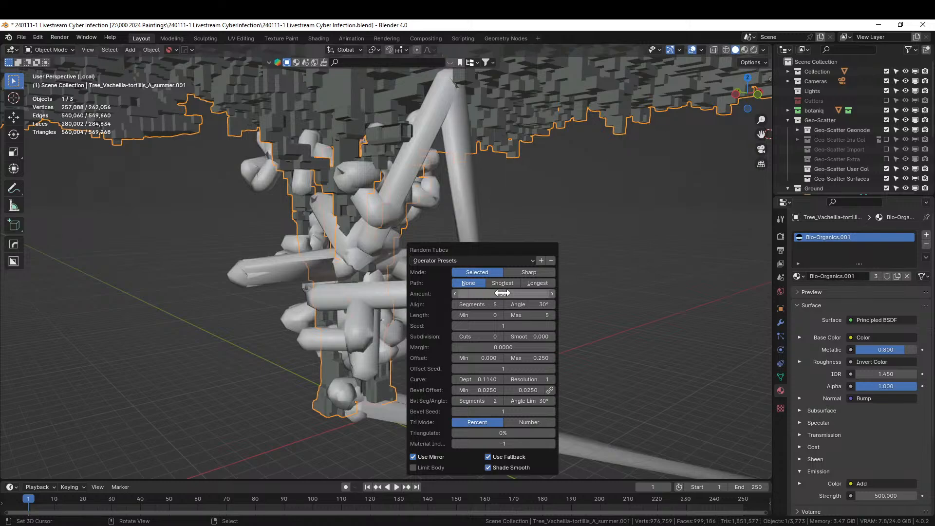
click(542, 357)
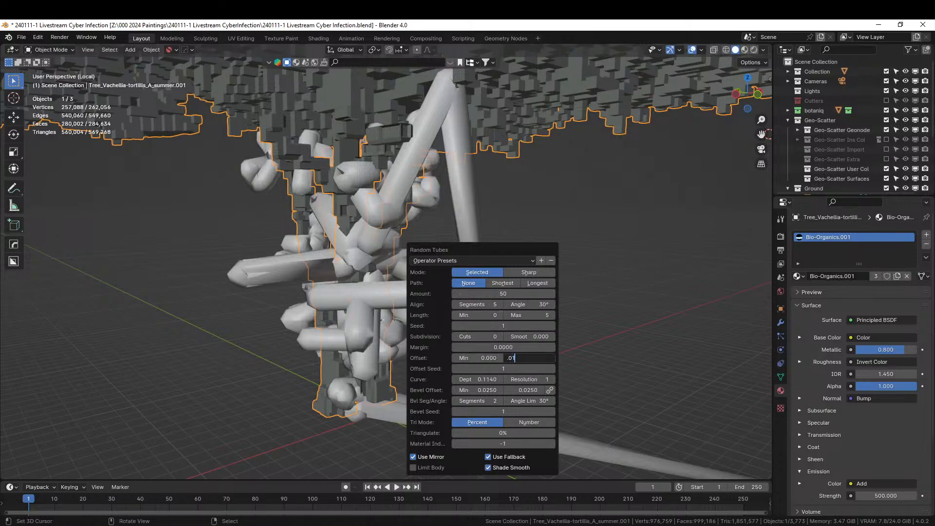
key(Return)
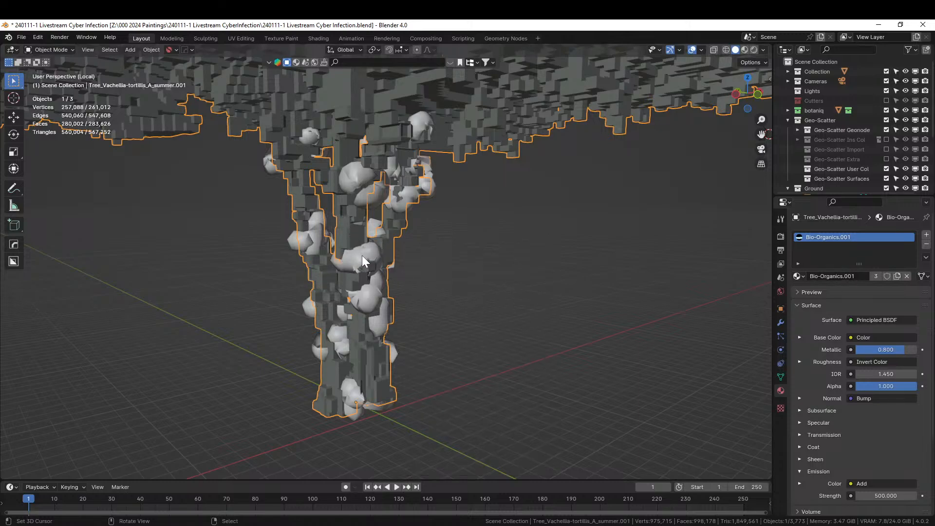
Step: Undo the random tubes and apply the tree's rotation and scale
key(ctrl+z)
key(ctrl+a)
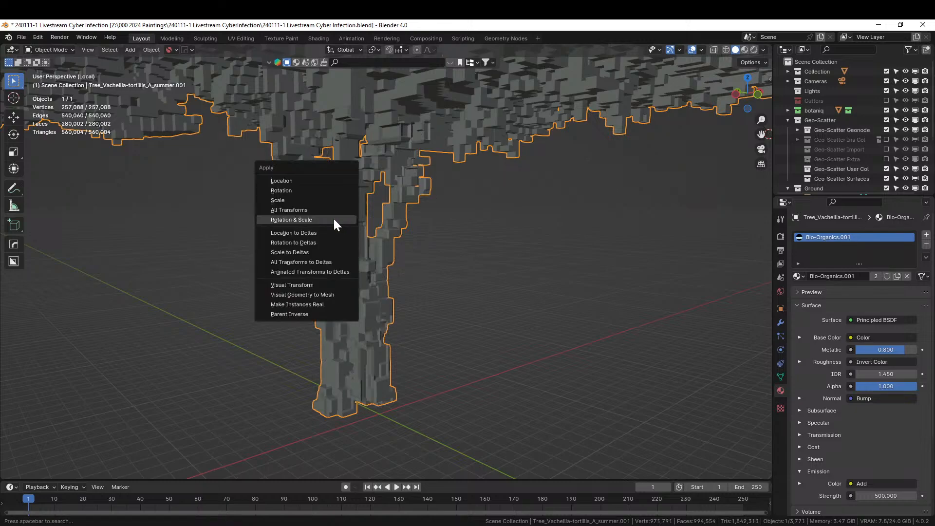
click(308, 220)
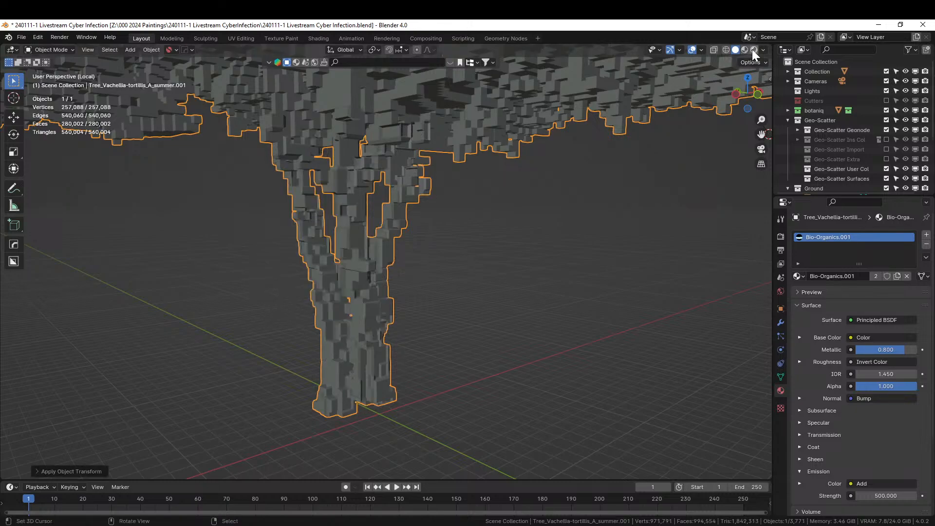
Step: Inspect the isolated tree's trunk in Rendered shading
key(shift+z)
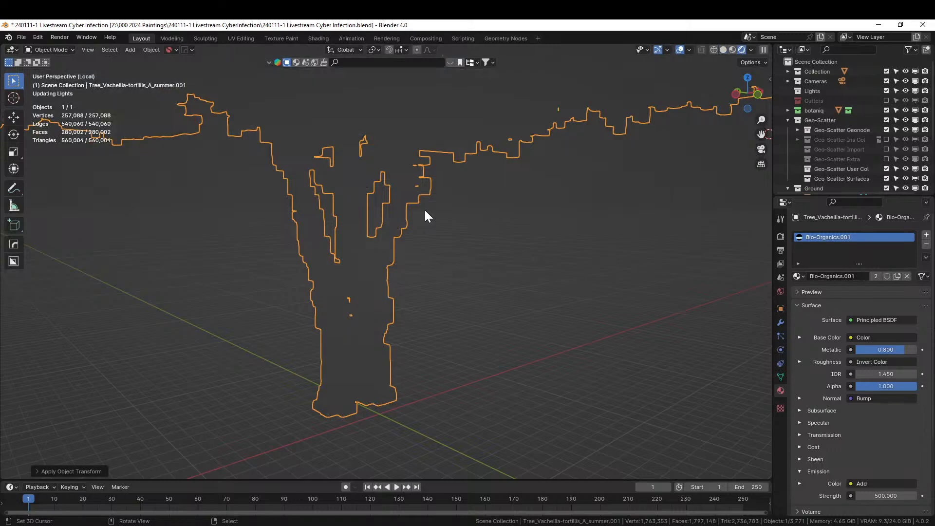
middle_drag(449, 250, 431, 240)
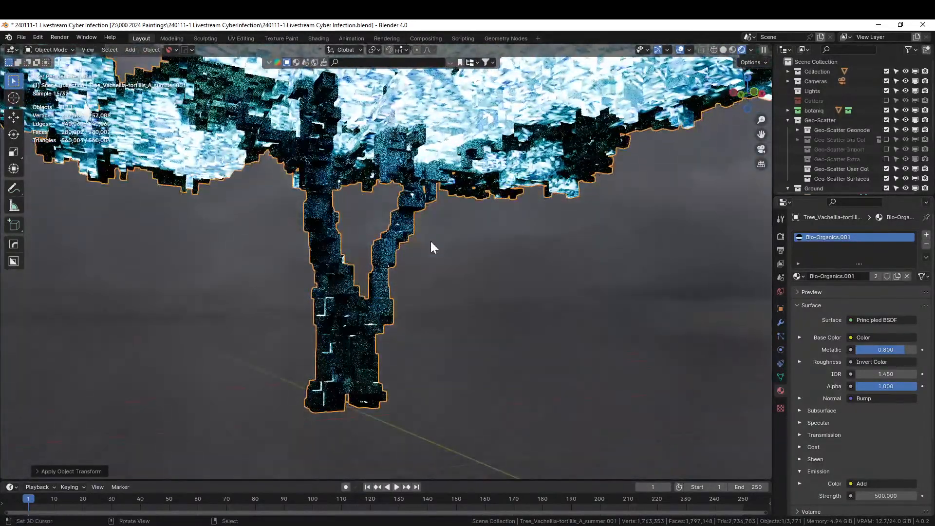
key(Tab)
key(Tab)
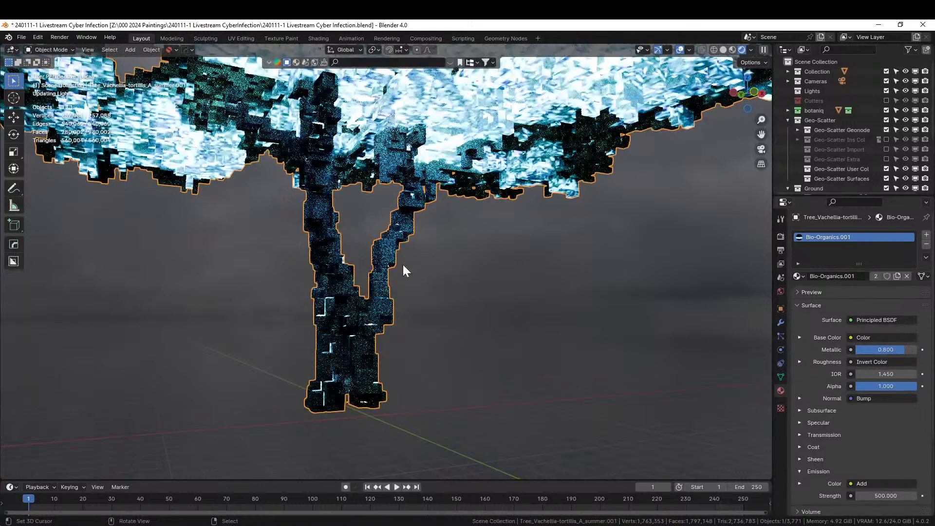
Step: Generate Random Tubes on the trunk again with a seed of 2, and view them in Solid shading
key(shift+a)
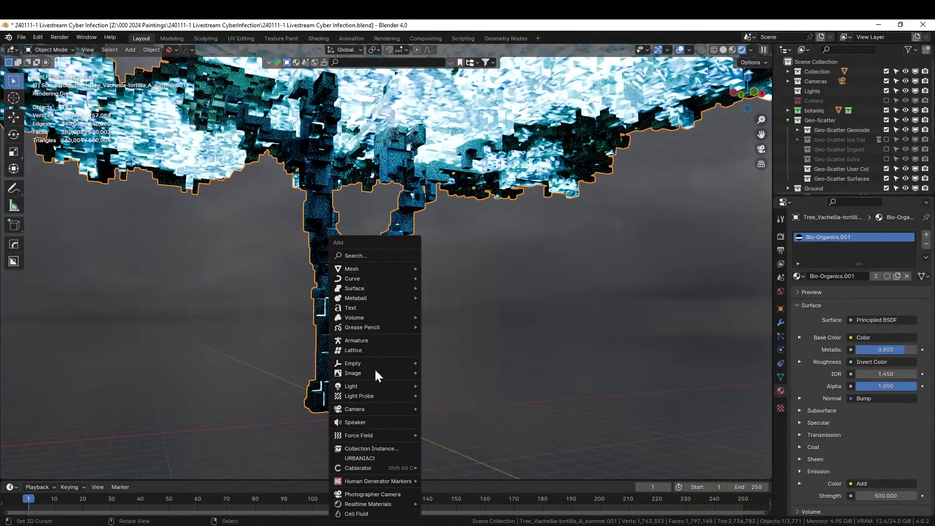
key(shift+q)
click(499, 337)
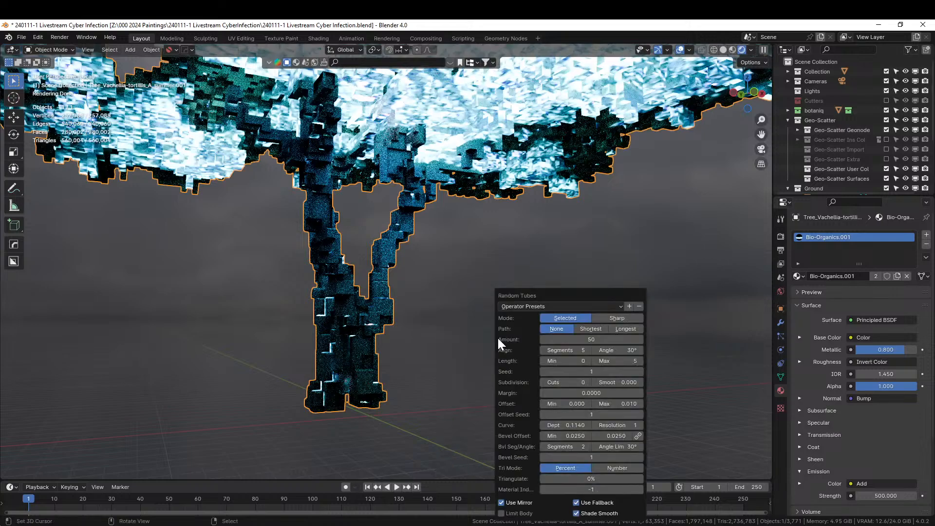
click(640, 371)
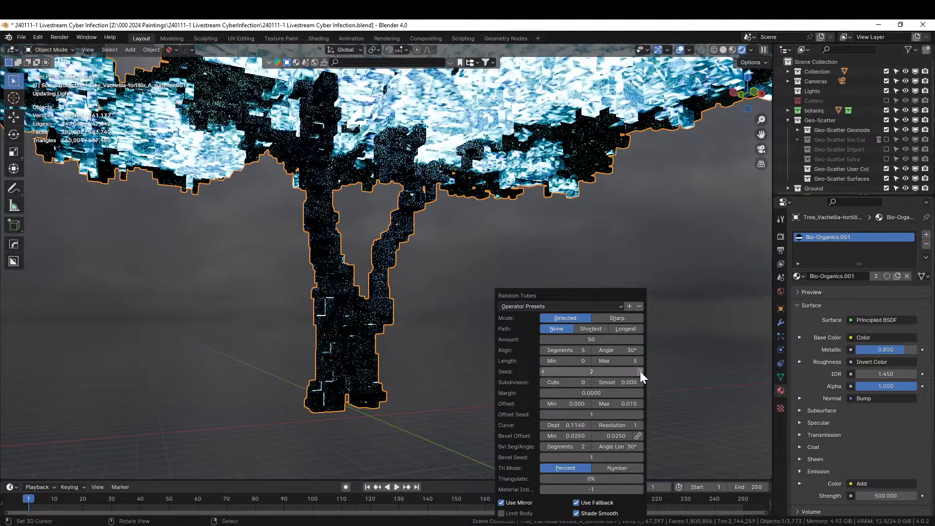
click(721, 50)
mouse_move(437, 214)
middle_down()
mouse_move(408, 252)
mouse_move(366, 249)
mouse_move(362, 262)
mouse_move(324, 268)
mouse_move(345, 253)
mouse_move(308, 268)
middle_up()
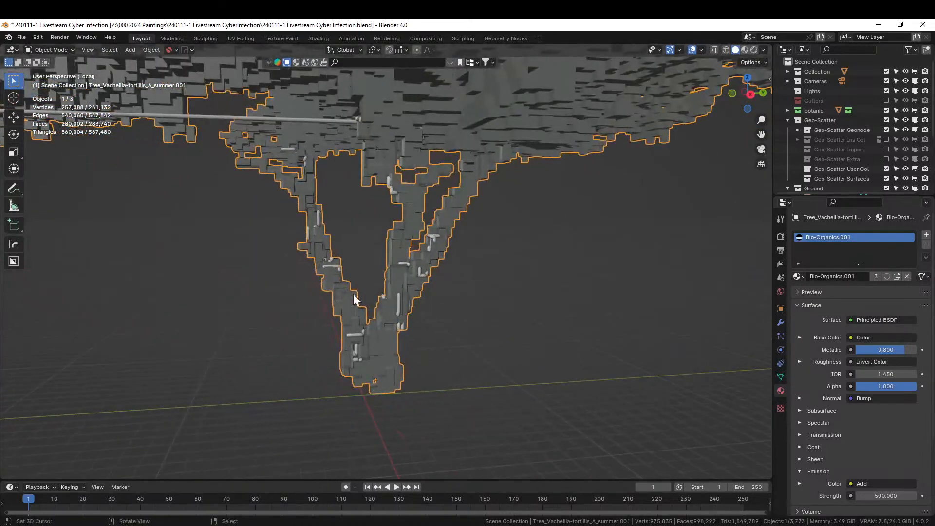
Step: Set the Random Tubes align segments to 10
key(F9)
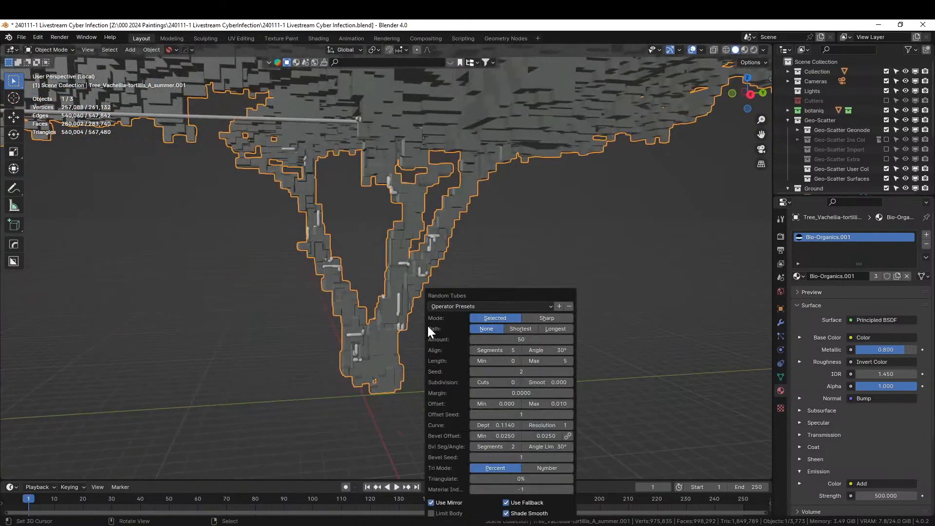
click(509, 350)
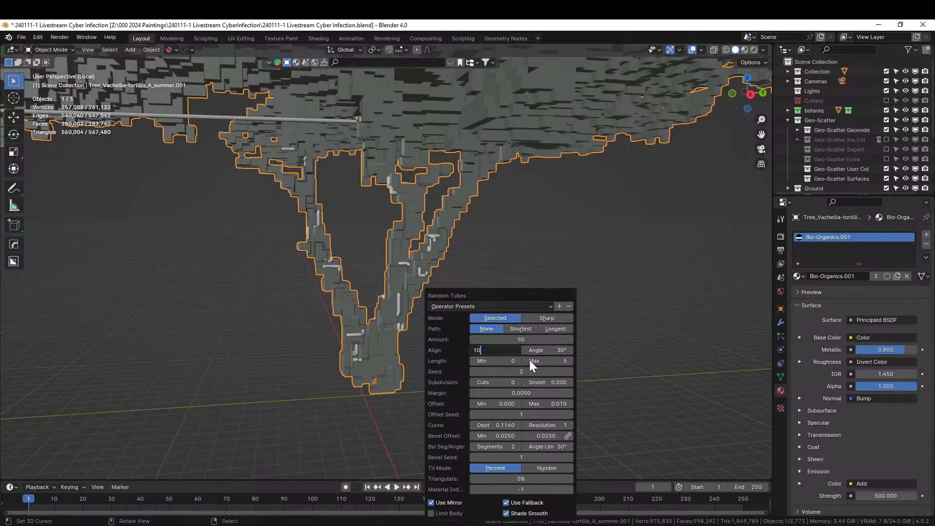
key(Return)
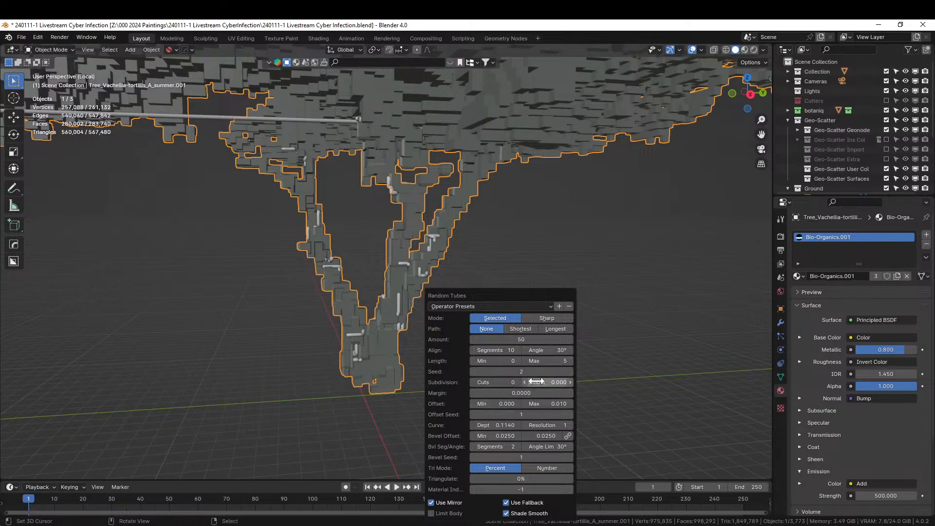
Step: Set the Random Tubes path to Longest and the amount to 150
click(560, 330)
middle_drag(349, 333, 392, 335)
key(F9)
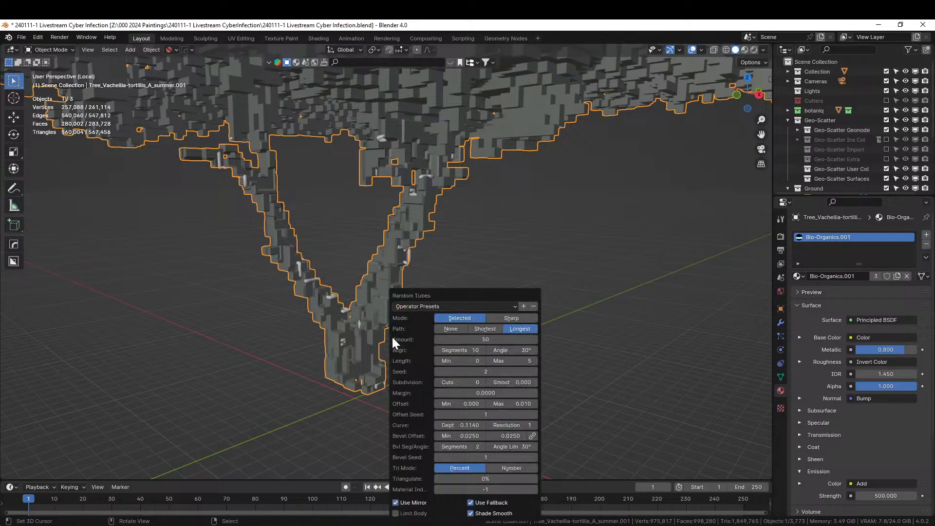
click(485, 340)
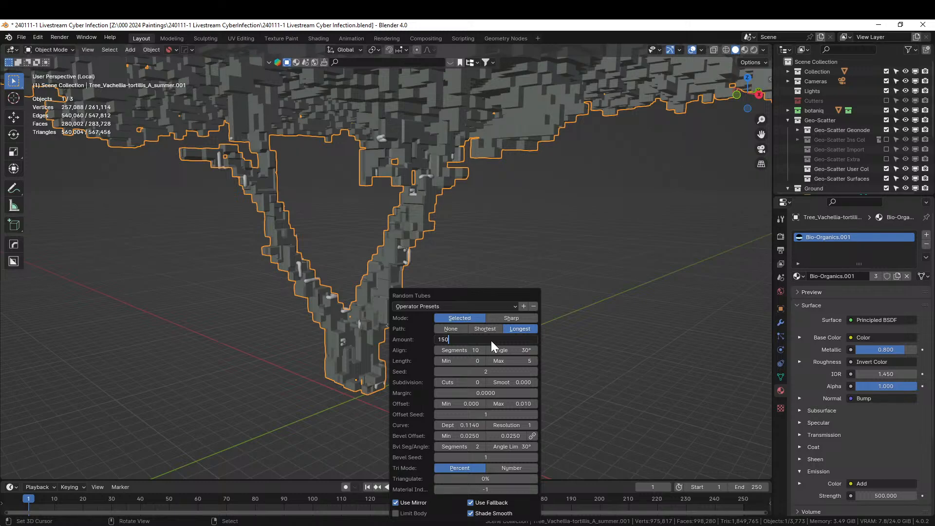
text(150)
key(Return)
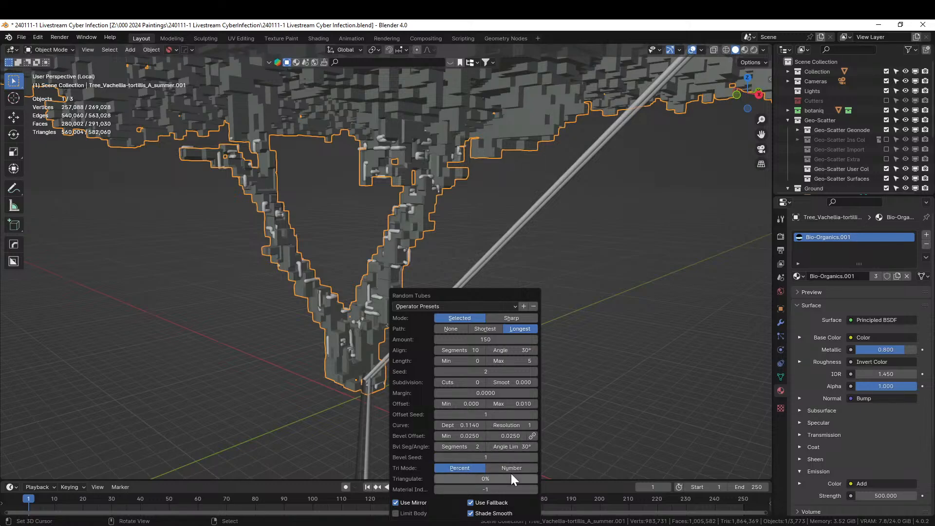
Step: Delete the generated tubes object, including the long stray tube shooting away from the trunk's base
scroll(579, 375, down, 4)
middle_drag(574, 381, 524, 386)
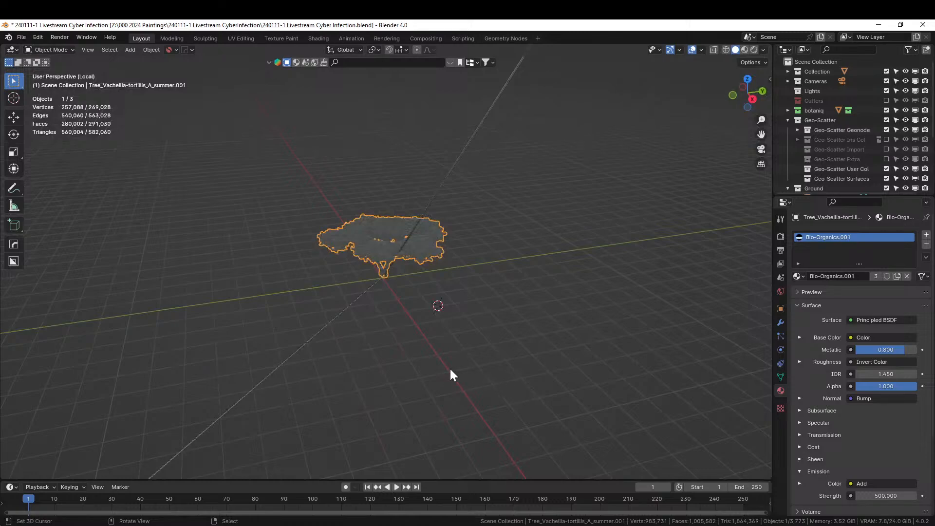
scroll(452, 374, up, 10)
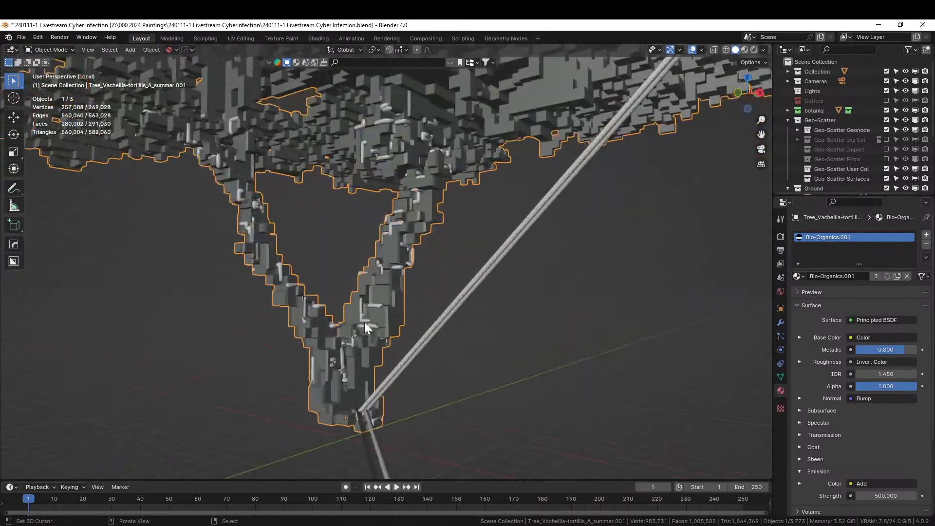
scroll(460, 368, up, 8)
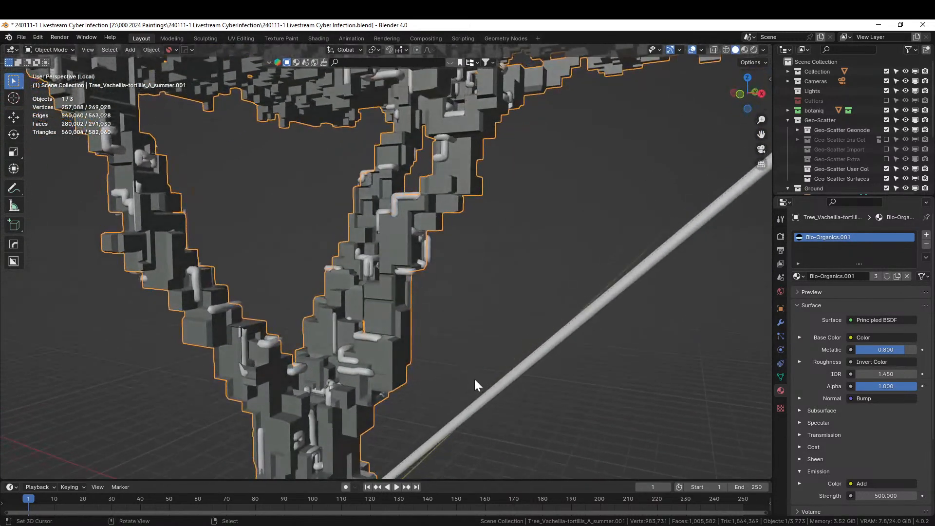
key(Tab)
key(F9)
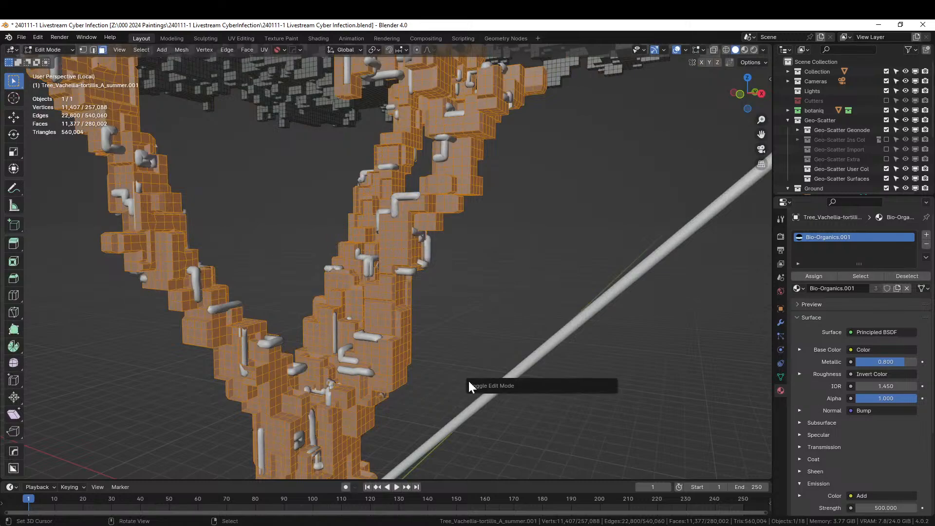
key(Tab)
shift+click(516, 377)
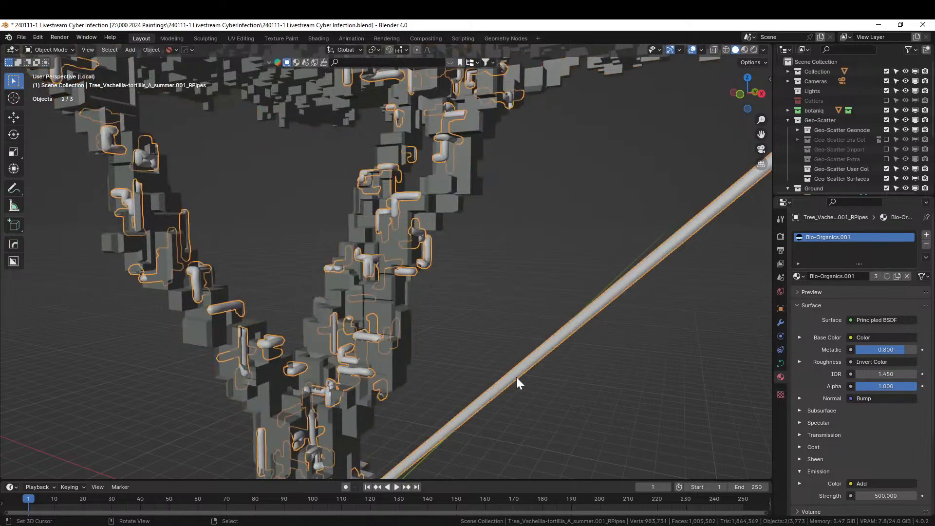
key(Delete)
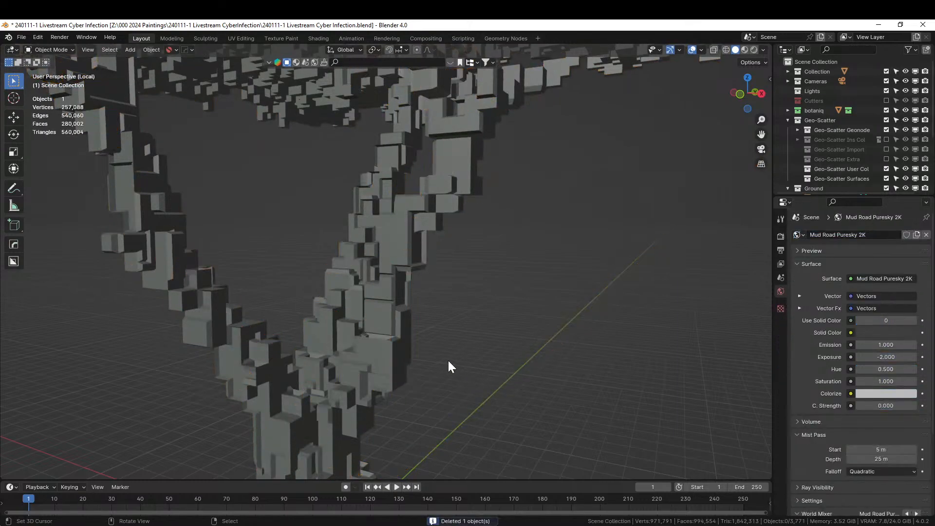
Step: Generate Random Tubes on the tree again with a maximum length of 10
right_click(406, 355)
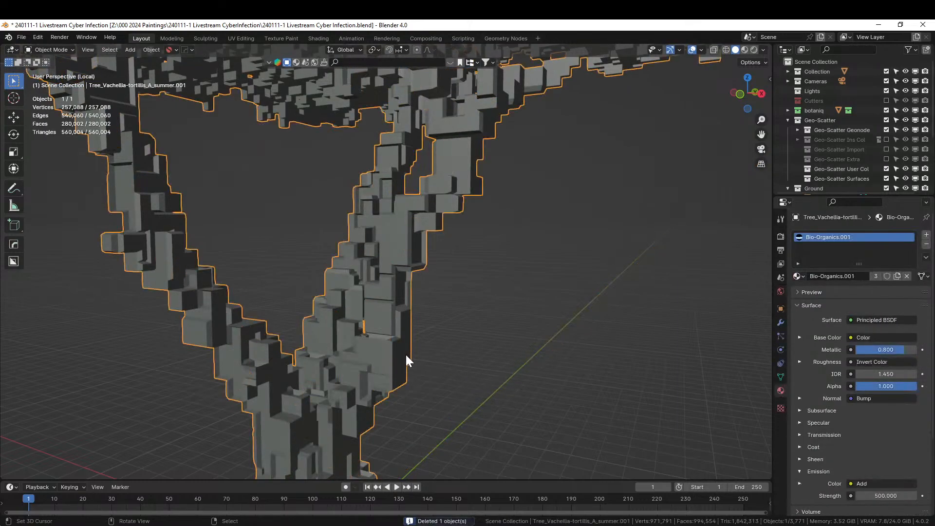
key(shift+q)
click(406, 354)
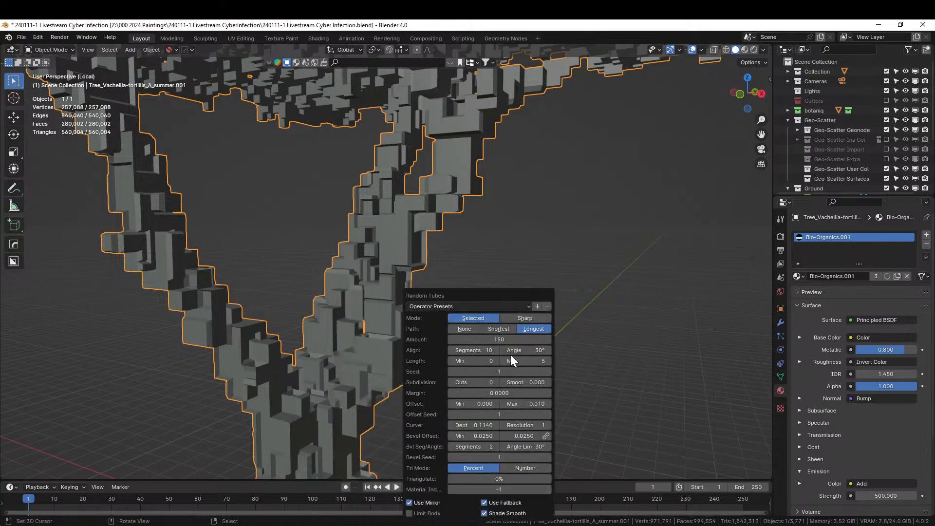
click(543, 362)
text(10)
key(Return)
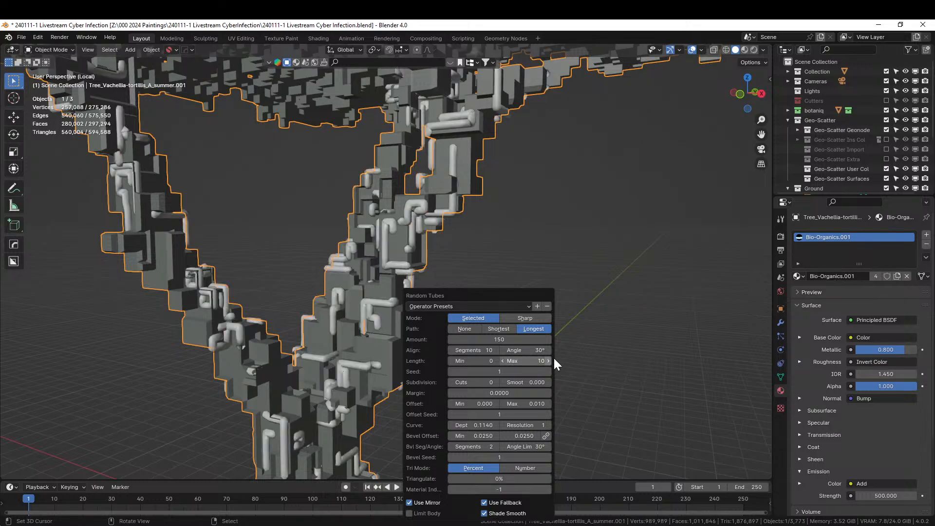
Step: Set the Random Tubes maximum offset to 0.1
middle_drag(618, 343, 574, 355)
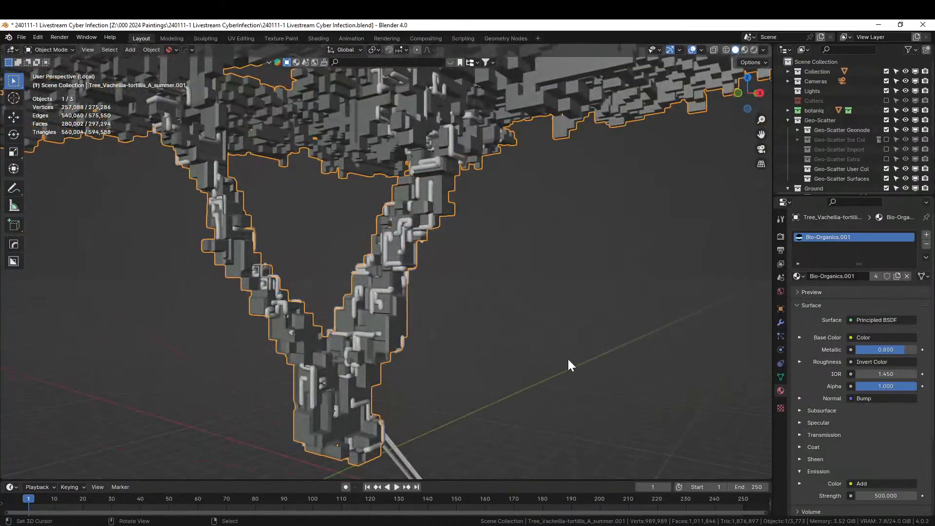
key(F9)
click(696, 404)
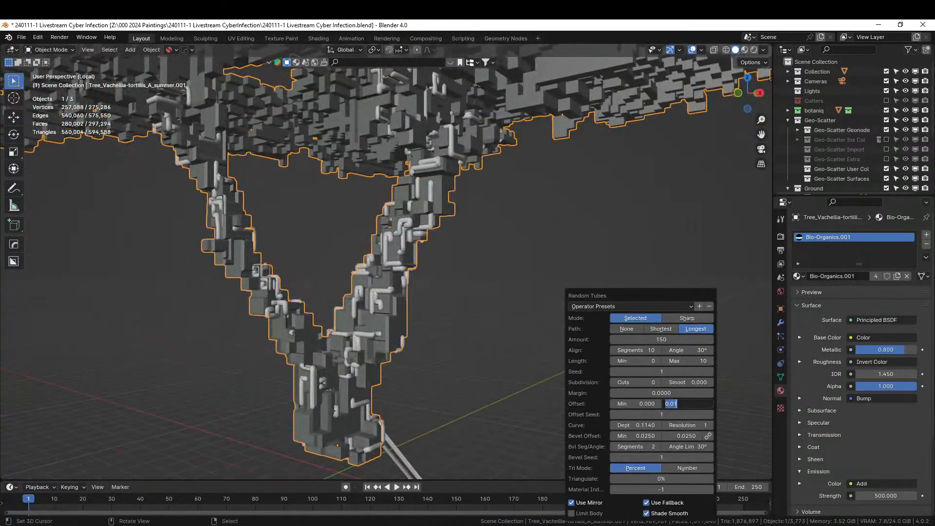
text(.1)
key(Return)
Step: Open the tubes object in Edit Mode and examine where the long stray tube leaves the trunk's base
middle_drag(443, 372, 446, 405)
click(463, 402)
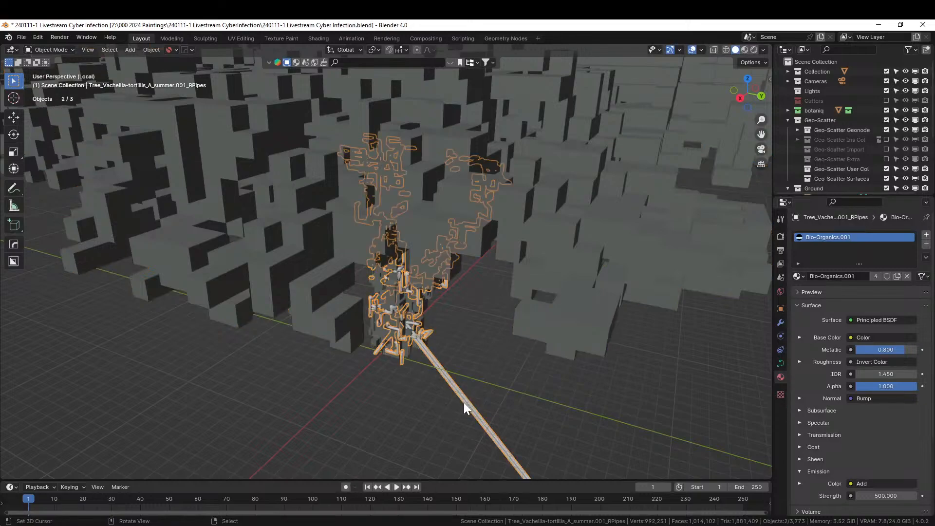
key(Tab)
scroll(540, 419, down, 4)
shift+middle_drag(566, 408, 256, 399)
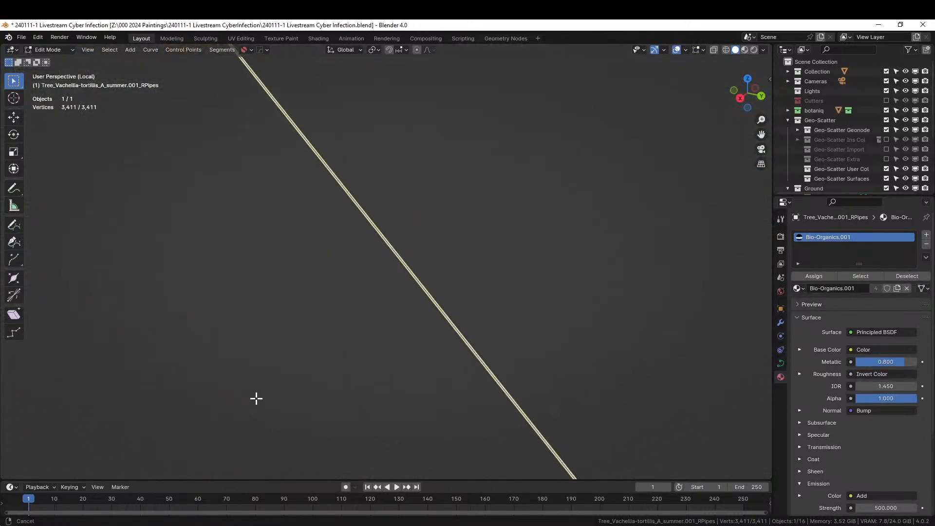
scroll(353, 374, down, 7)
scroll(414, 367, down, 11)
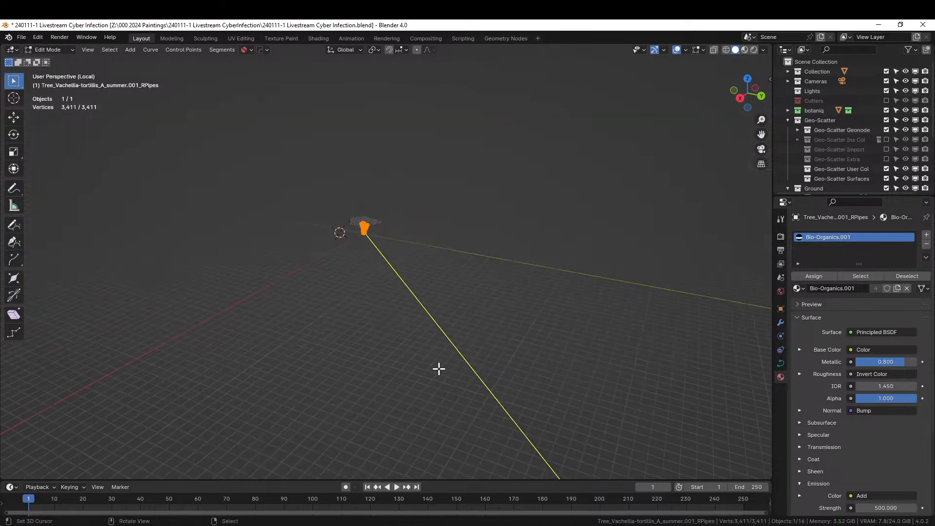
scroll(439, 368, up, 10)
scroll(433, 355, up, 7)
shift+middle_drag(413, 260, 511, 88)
scroll(398, 278, up, 5)
scroll(264, 300, up, 3)
shift+middle_drag(404, 300, 635, 295)
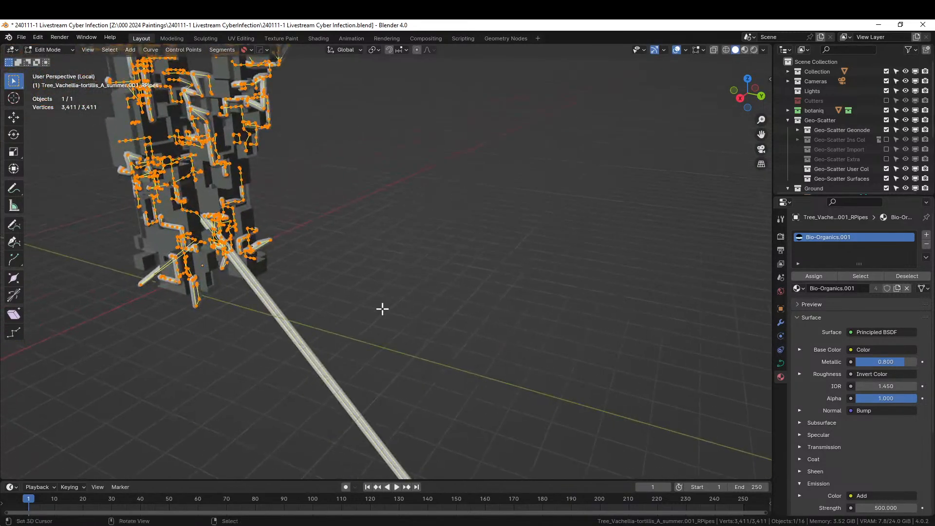
scroll(382, 309, up, 3)
shift+middle_drag(370, 323, 476, 338)
scroll(436, 308, up, 4)
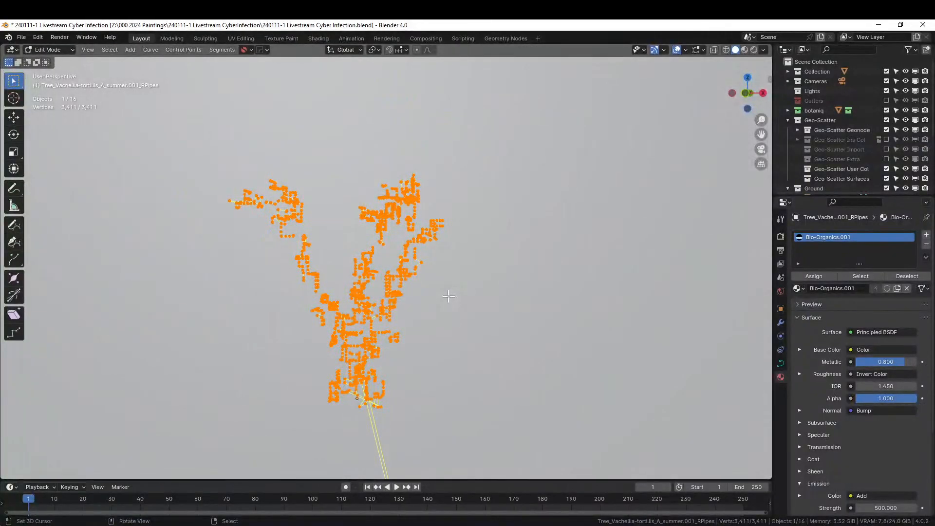
Step: Examine the tubes in and out of isolation, and frame their lower end through the camera
key(KP_Divide)
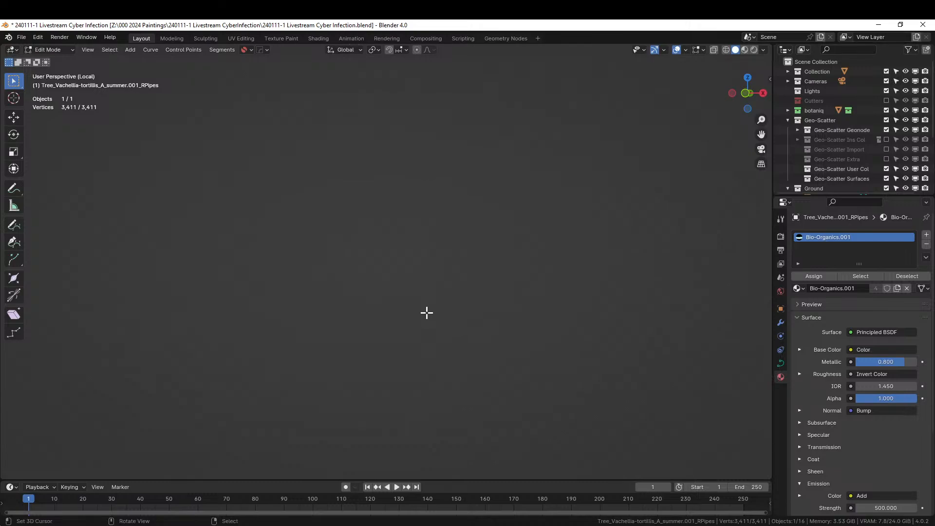
middle_drag(410, 312, 261, 314)
key(KP_Divide)
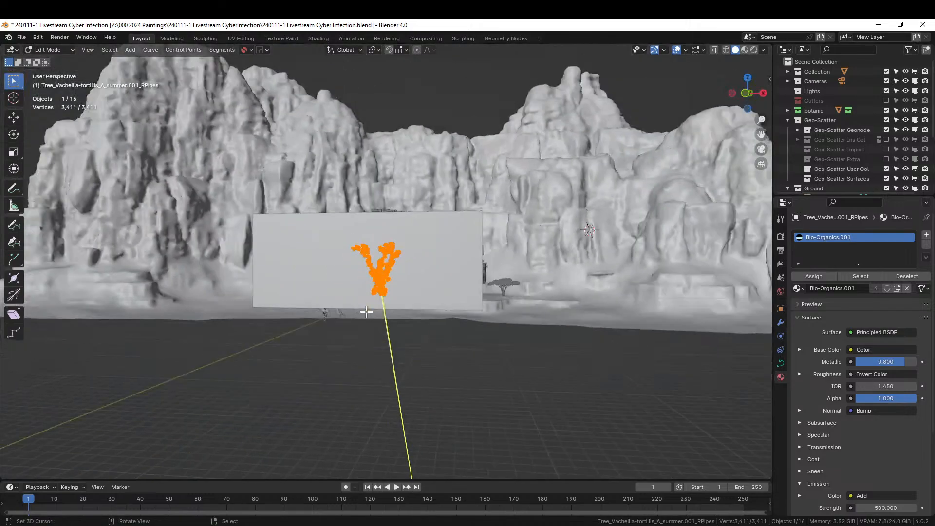
middle_drag(366, 311, 442, 352)
key(KP_Divide)
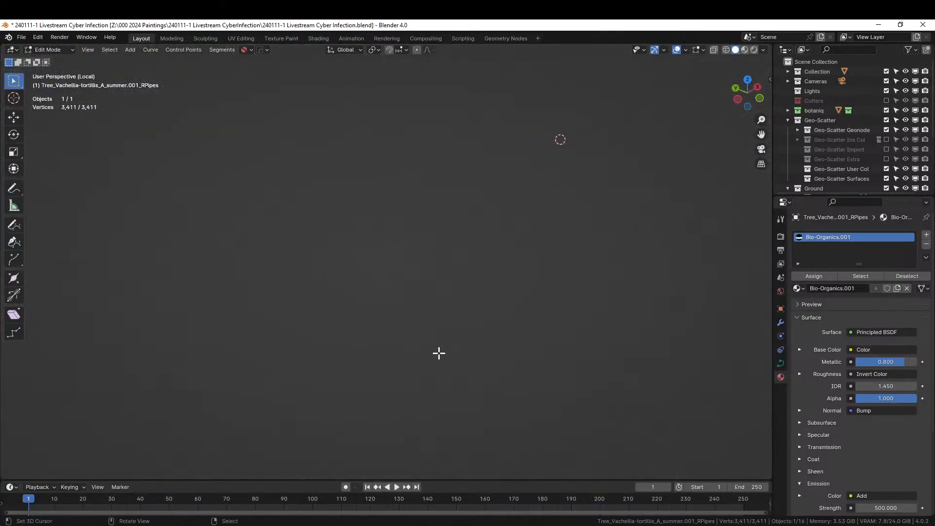
middle_drag(436, 354, 367, 381)
key(KP_0)
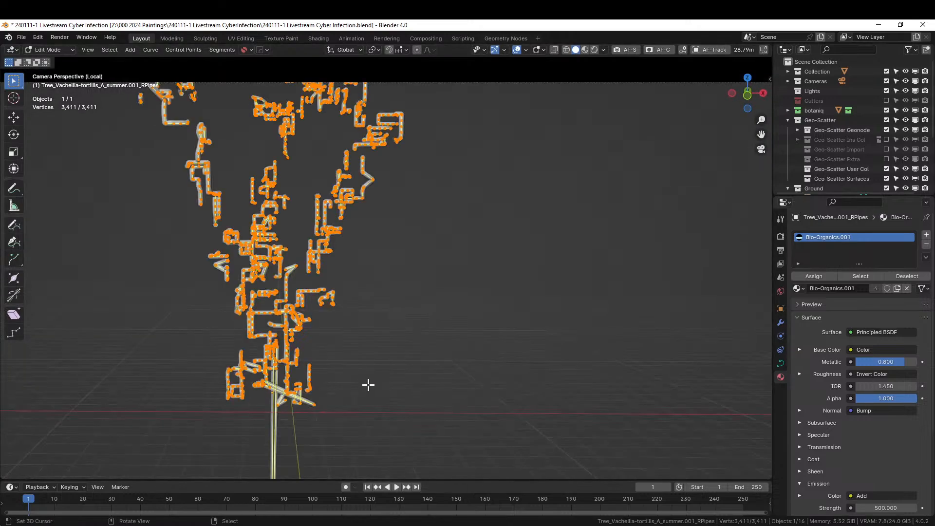
shift+middle_drag(312, 414, 396, 271)
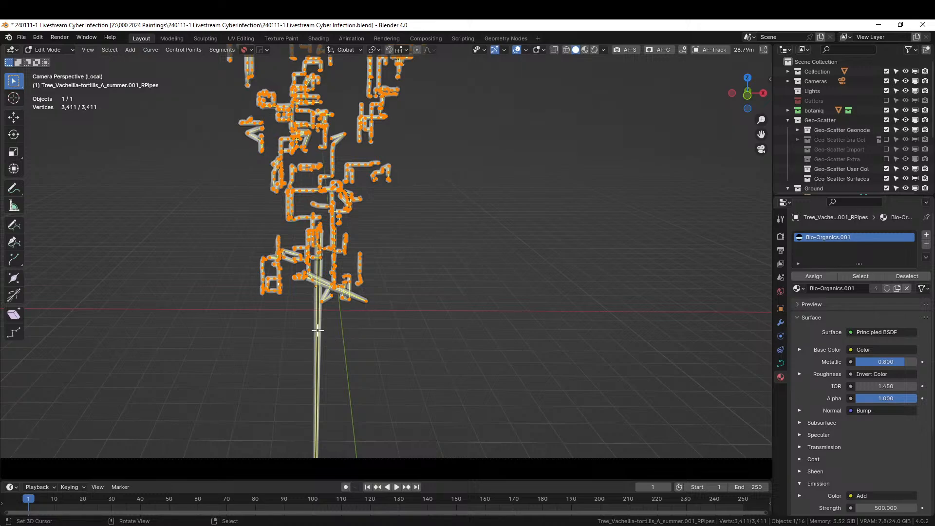
Step: Deselect all control points and delete the single vertex at the upper end of the long stray tube
key(alt+a)
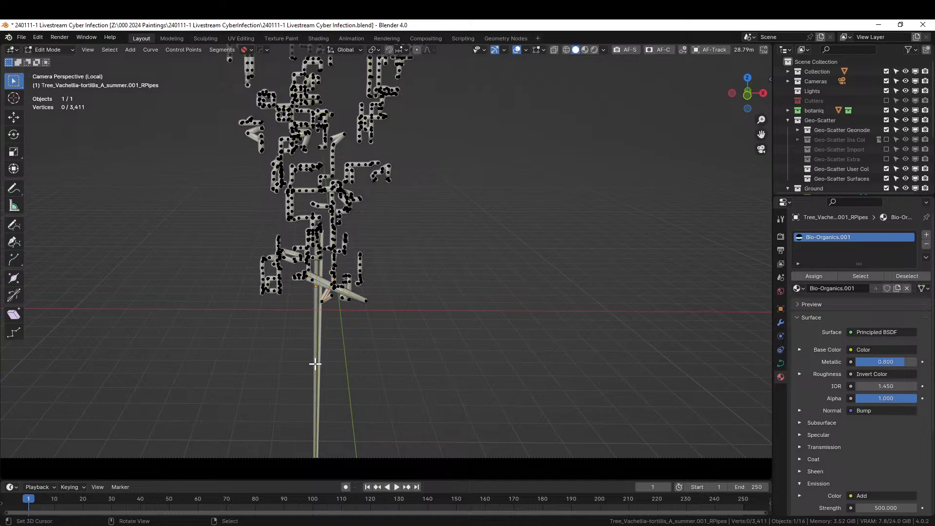
scroll(324, 340, up, 4)
shift+middle_drag(241, 304, 264, 358)
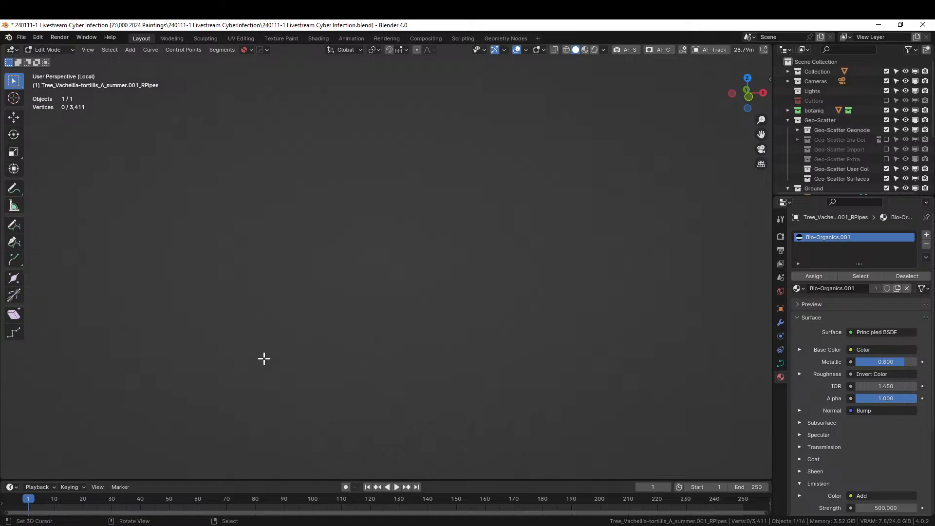
key(KP_0)
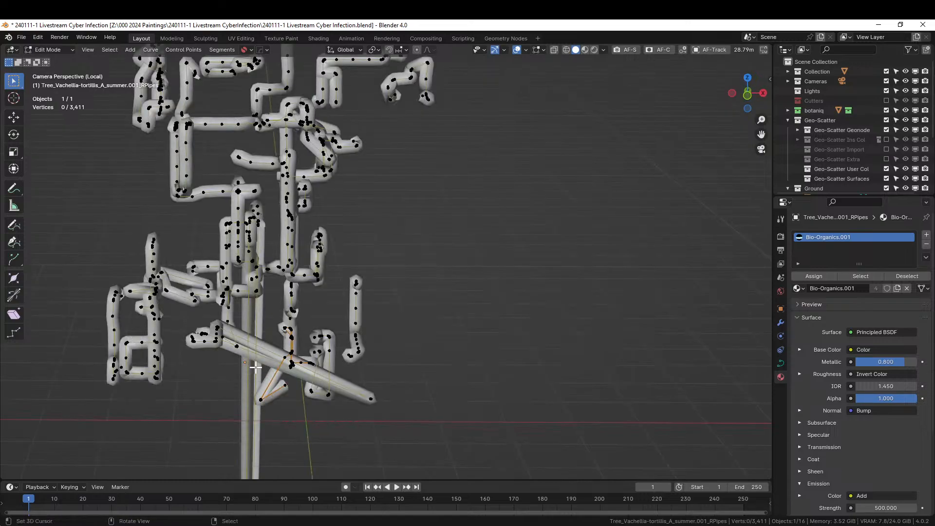
click(258, 226)
key(x)
click(276, 240)
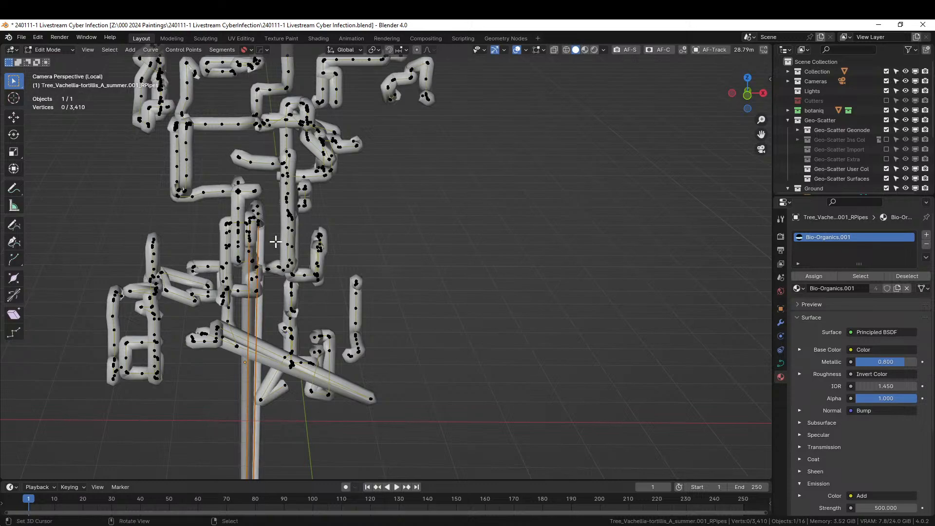
Step: Try to delete the remaining vertices of the long stray tube
key(x)
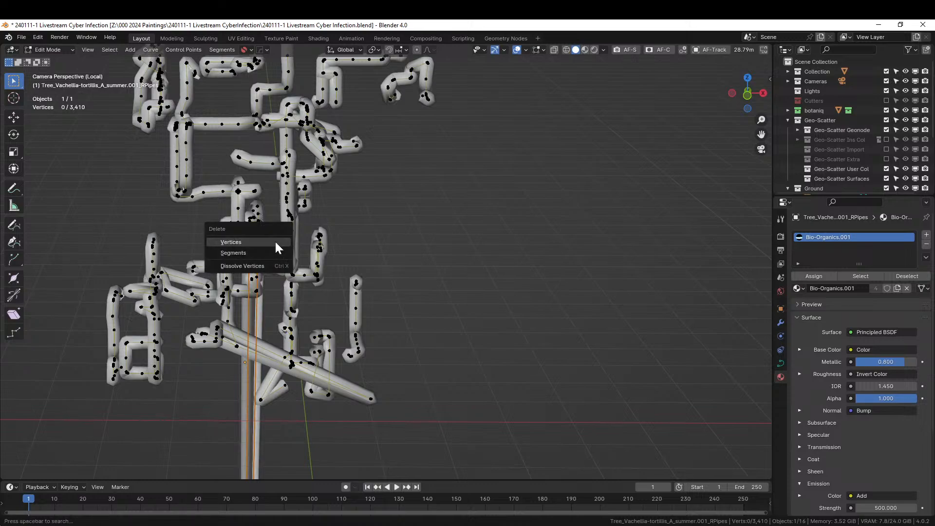
click(246, 243)
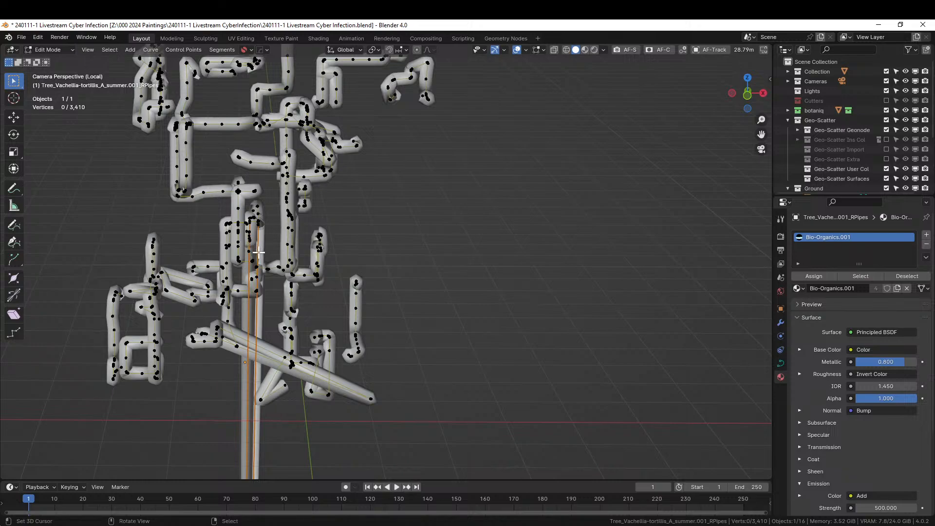
middle_click(258, 252)
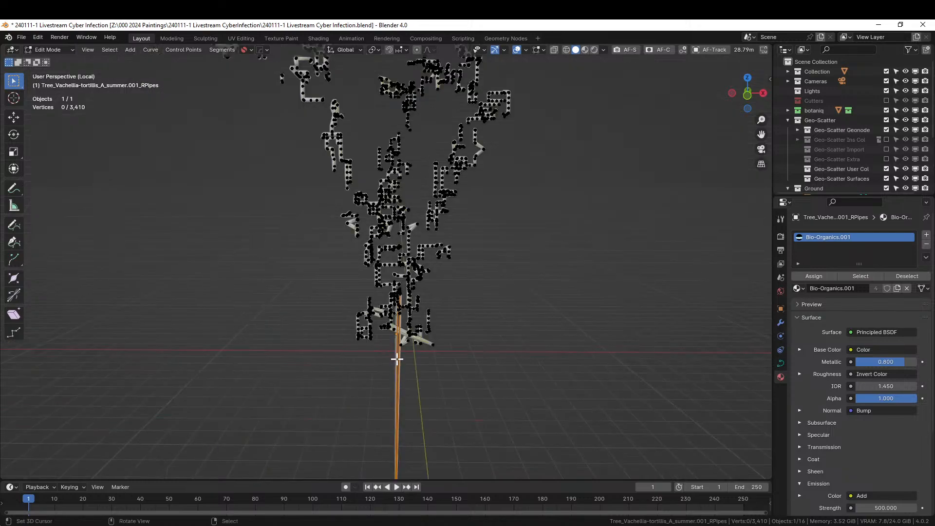
key(x)
click(373, 368)
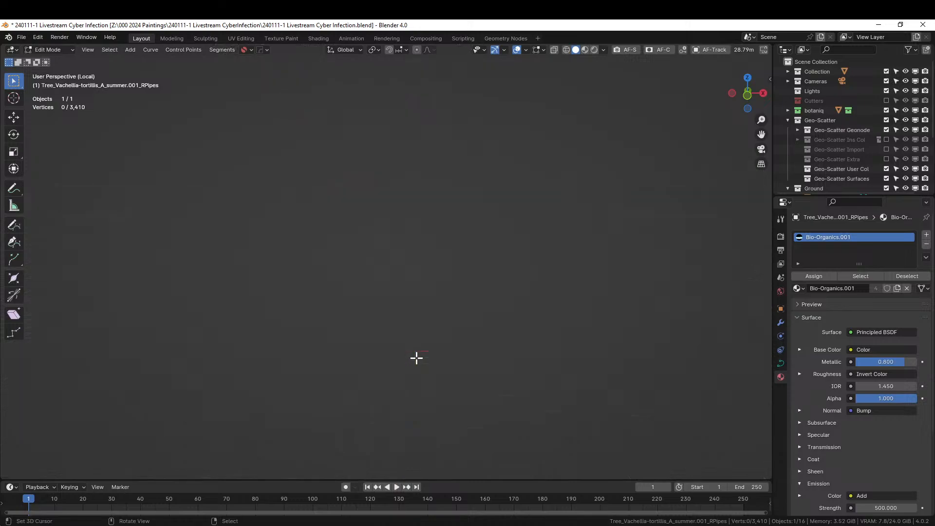
key(KP_0)
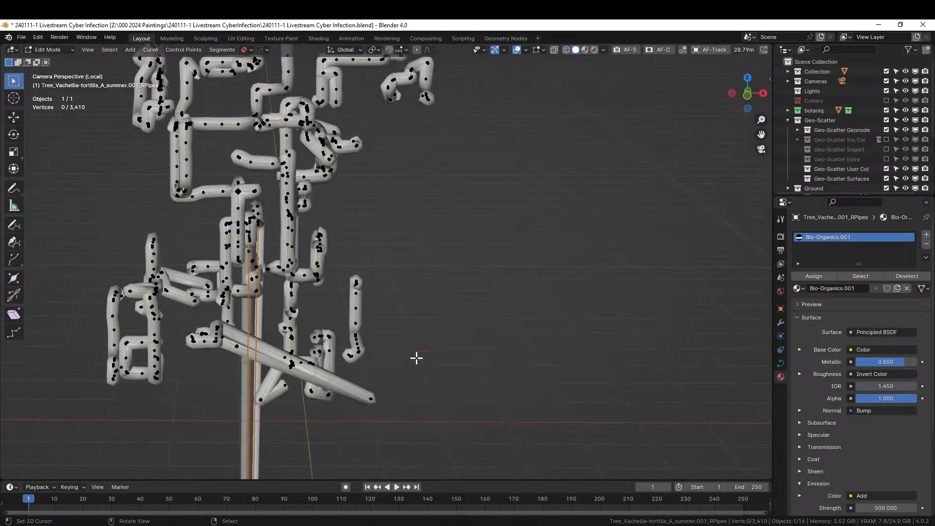
Step: Circle-select the control points at the upper end of the front long vertical stray tube and delete these vertices
scroll(416, 357, up, 2)
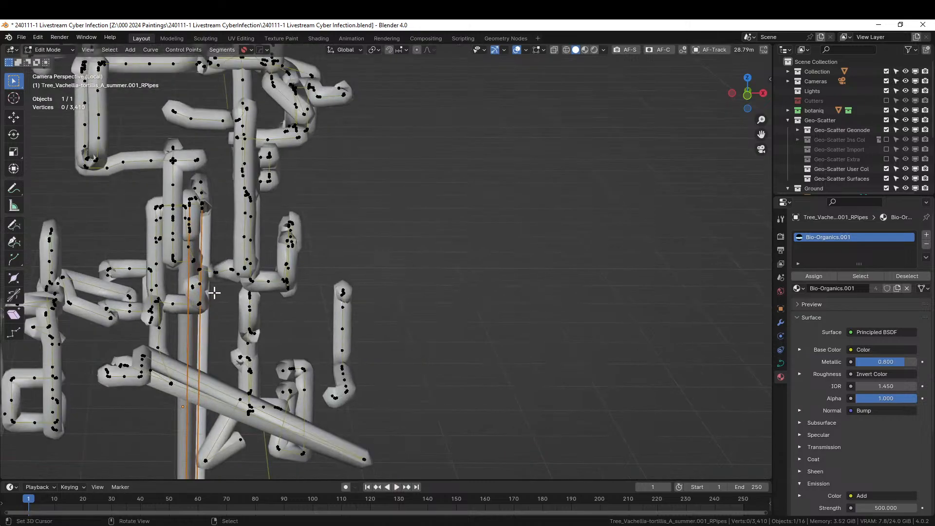
key(c)
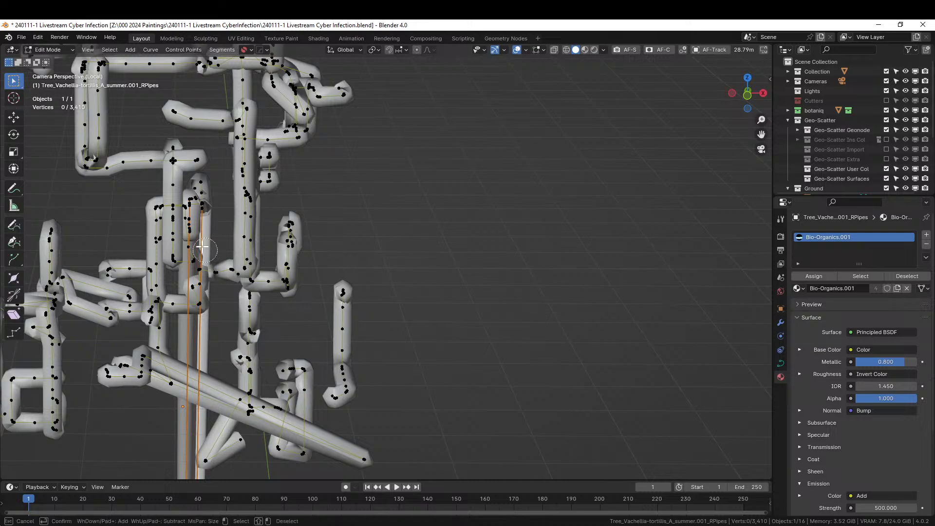
click(199, 212)
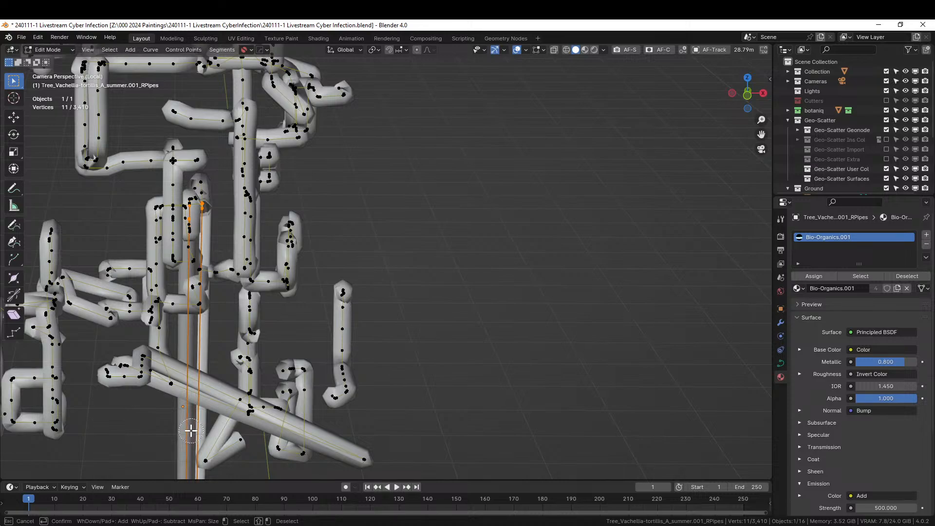
key(Escape)
key(x)
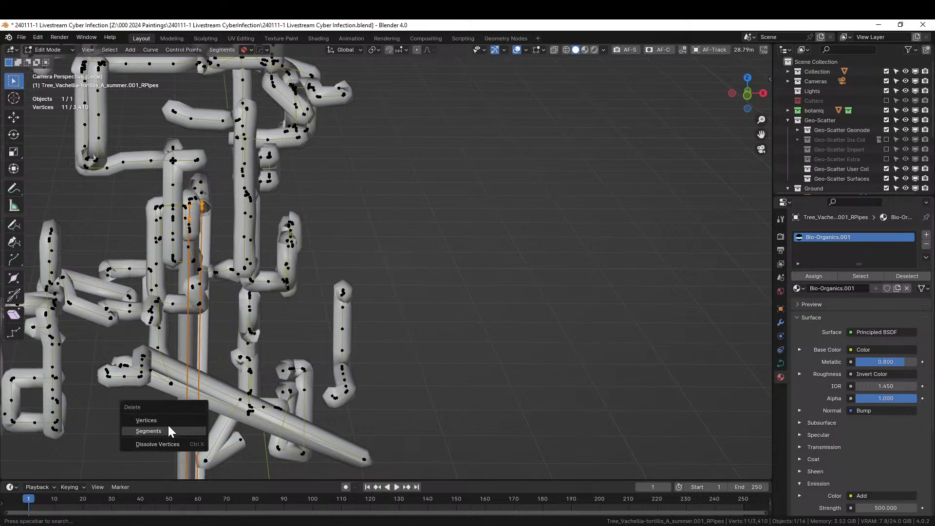
click(166, 420)
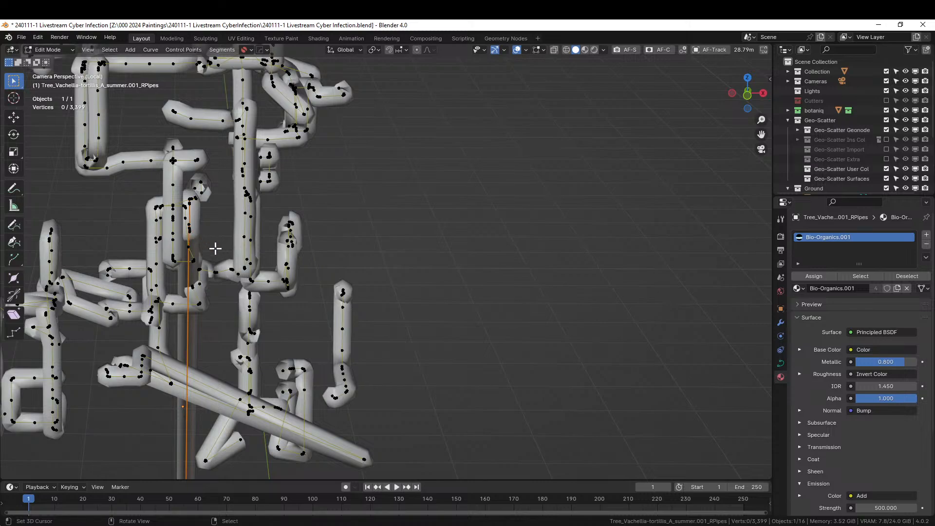
Step: Circle-select the upper control points of the remaining long vertical stray tube and delete these vertices
middle_drag(213, 249, 305, 282)
key(KP_0)
key(c)
mouse_move(191, 227)
mouse_down()
mouse_move(190, 204)
mouse_move(195, 256)
mouse_up()
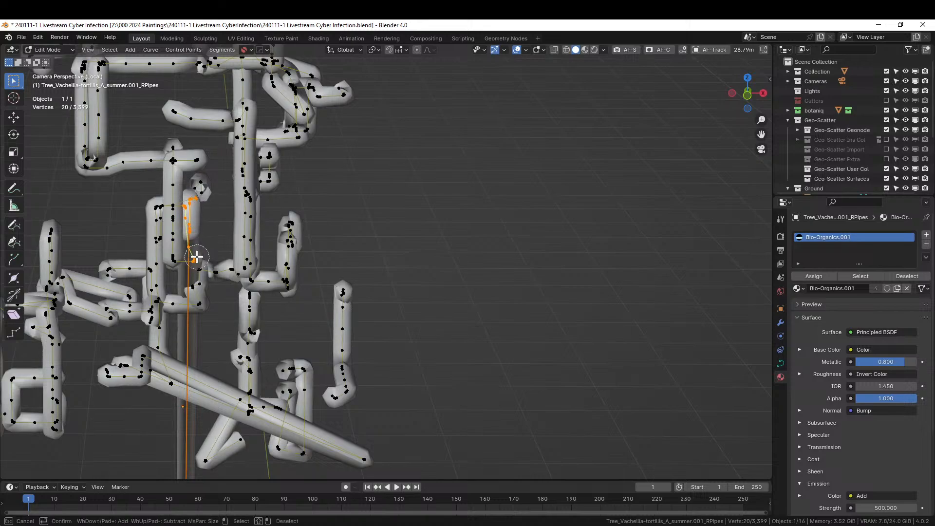
key(Escape)
key(x)
click(231, 235)
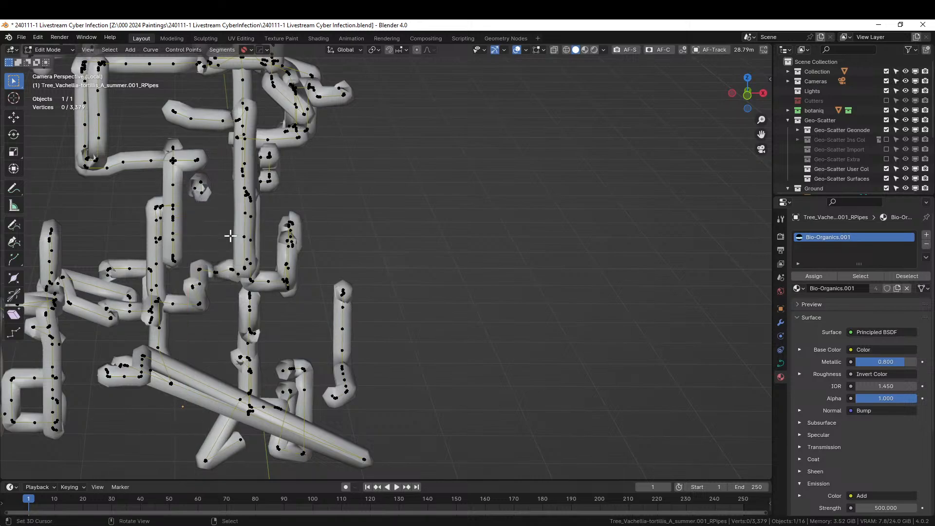
Step: Delete the end vertices of the long diagonal tube at the trunk's base, then return to Object Mode and the full scene in camera view
scroll(265, 246, down, 3)
drag(393, 391, 364, 364)
key(x)
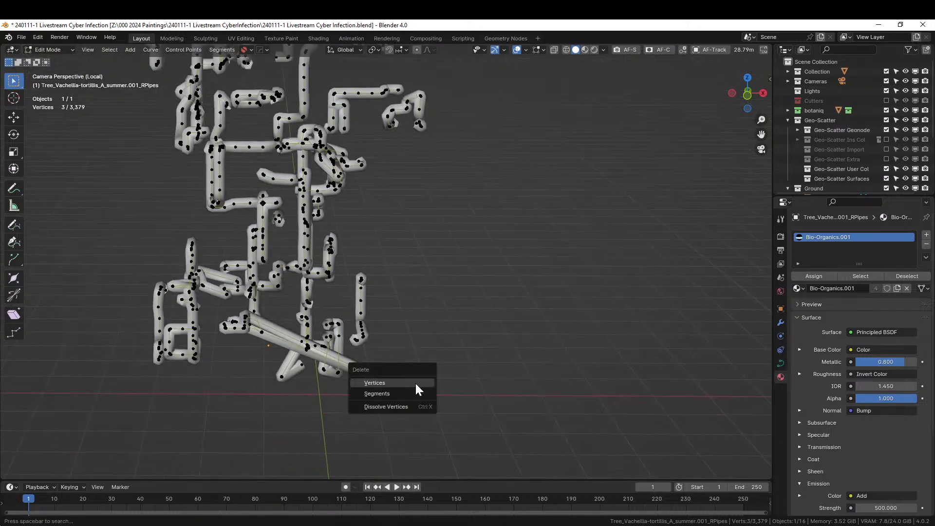
click(415, 382)
key(Tab)
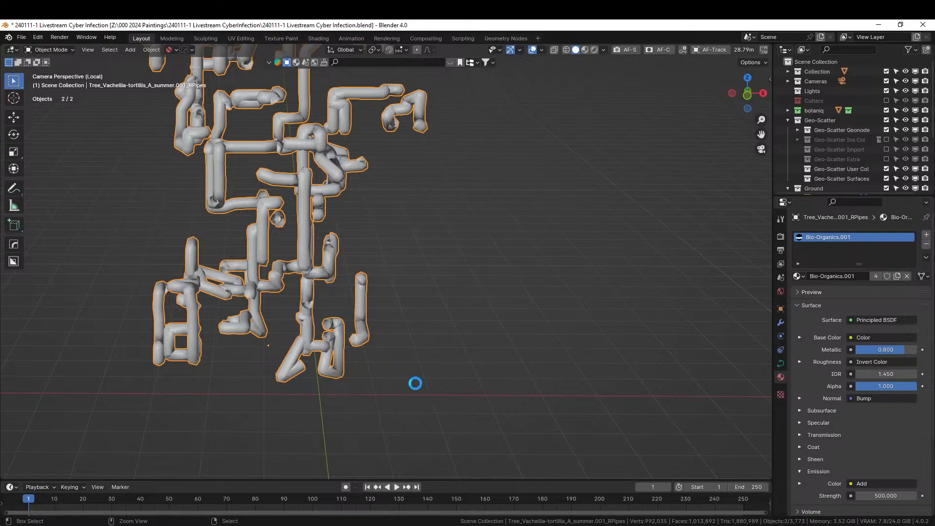
key(KP_Divide)
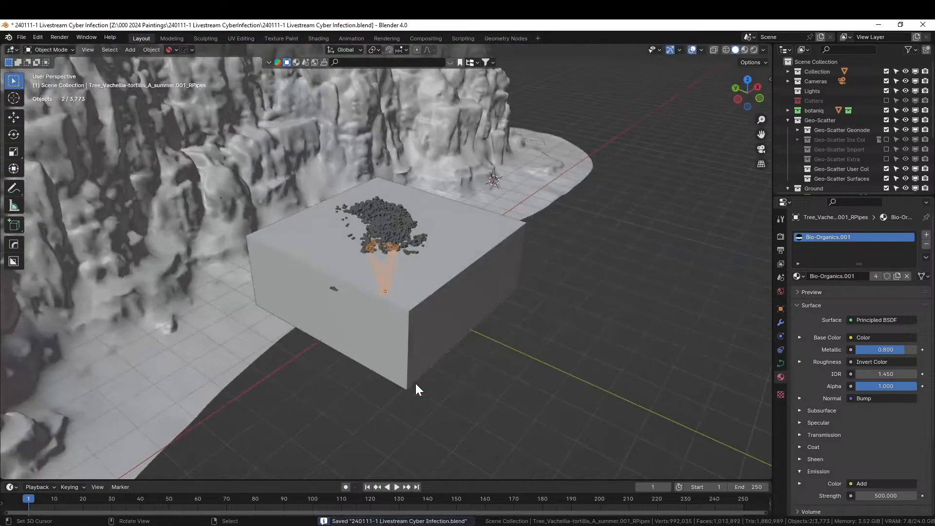
key(KP_0)
Step: Assign the Distressed Hull Texture material to the trunk's tubes and save the file
scroll(399, 312, up, 4)
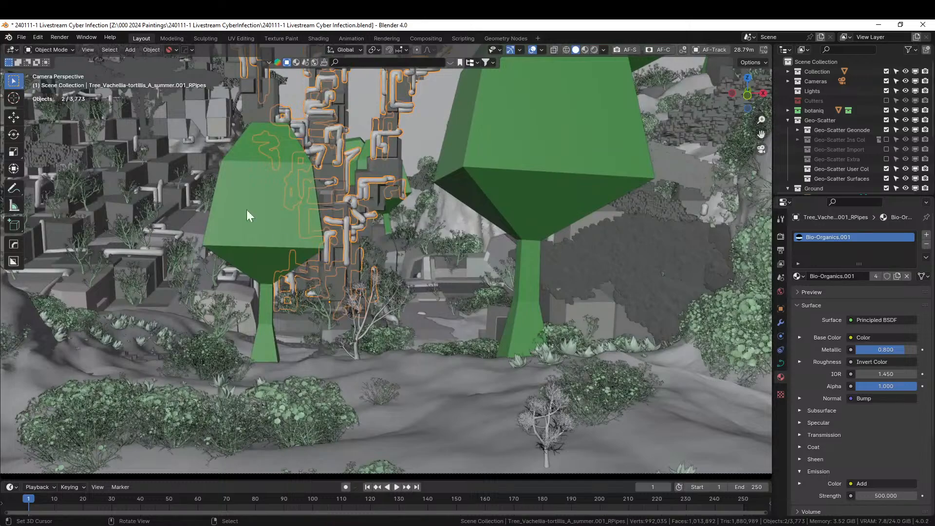
click(374, 180)
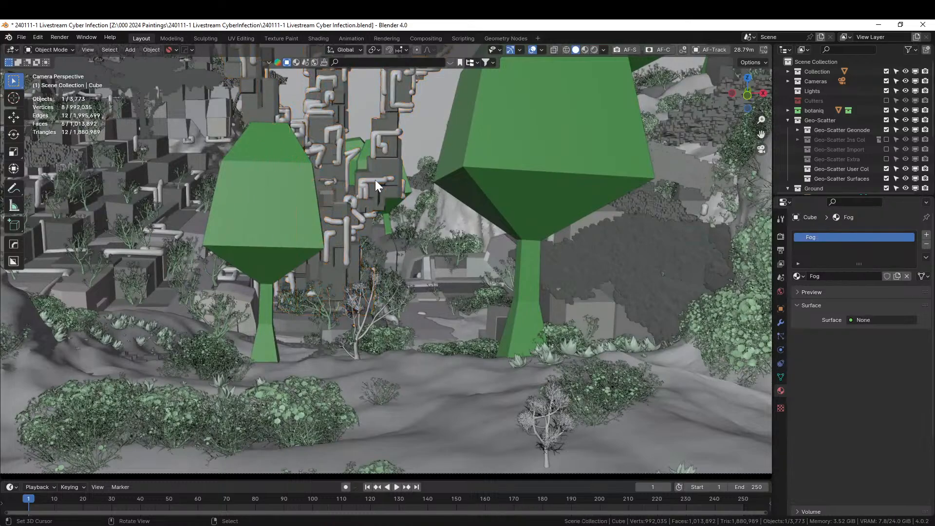
shift+click(370, 181)
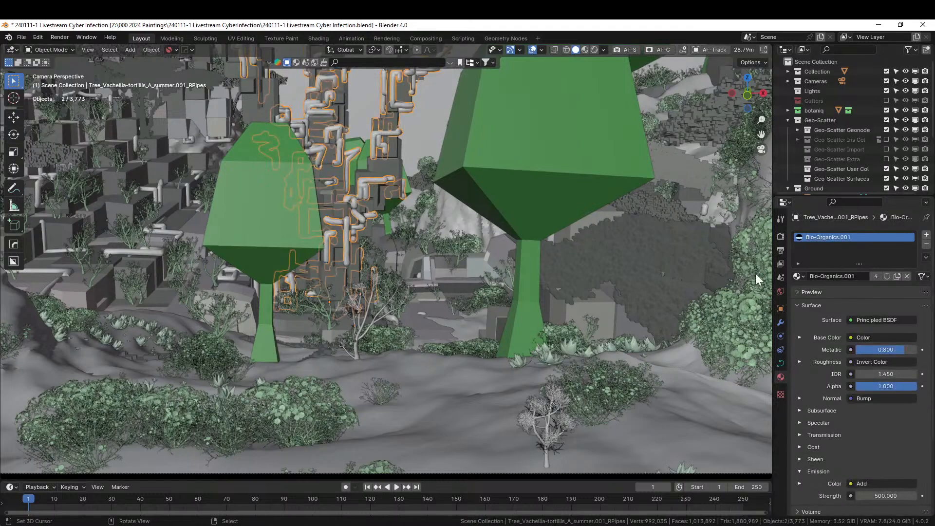
click(801, 276)
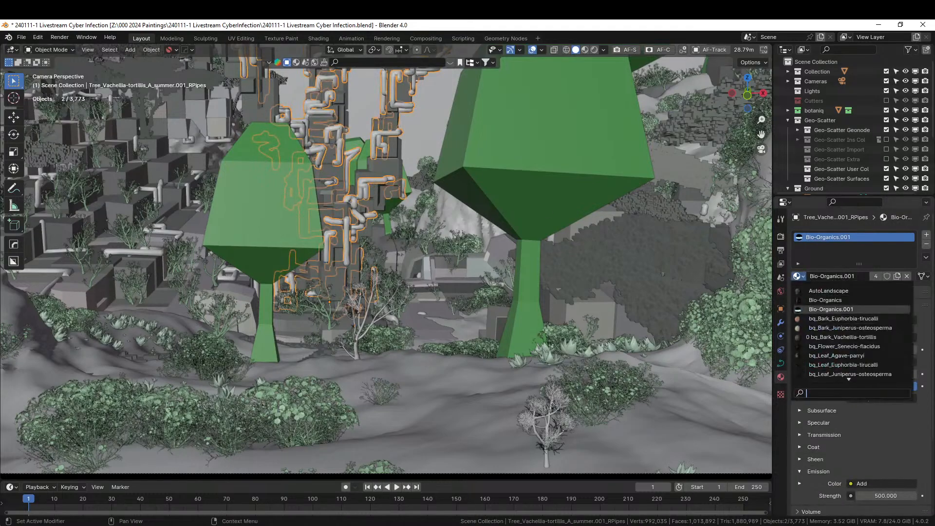
text(hull)
key(Return)
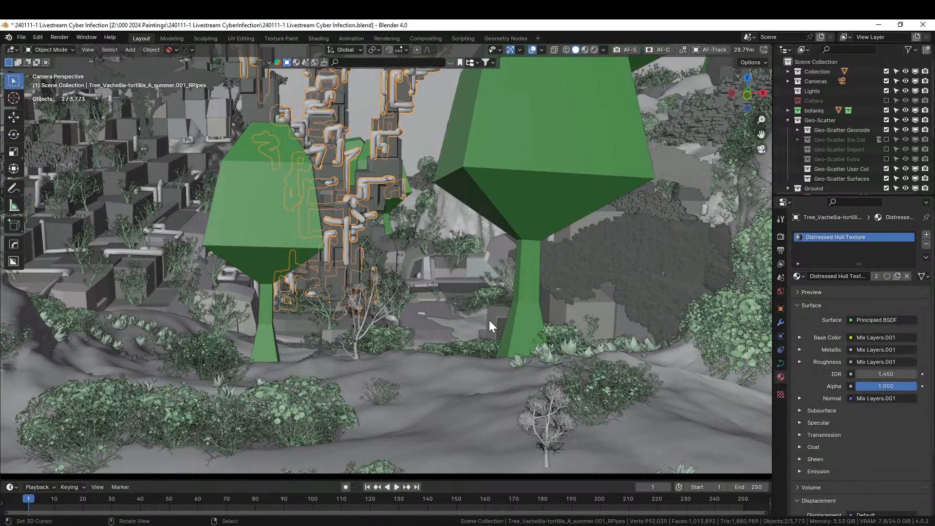
key(ctrl+s)
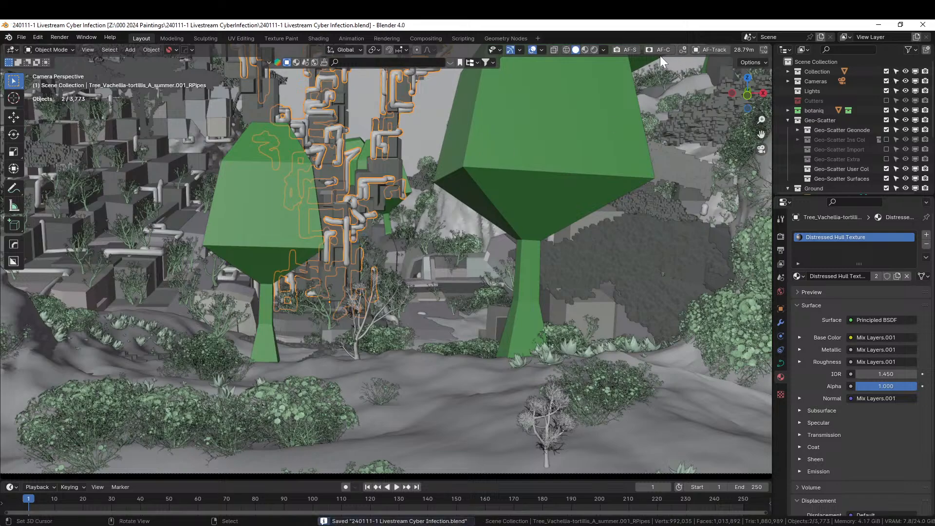
Step: Switch the viewport to rendered shading and examine the retextured trunk tubes within the camera frame
click(593, 48)
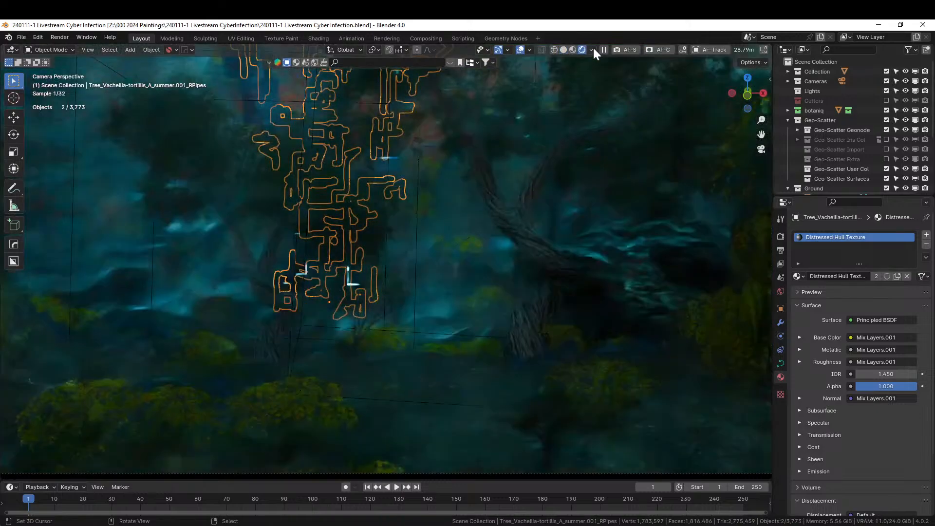
click(475, 271)
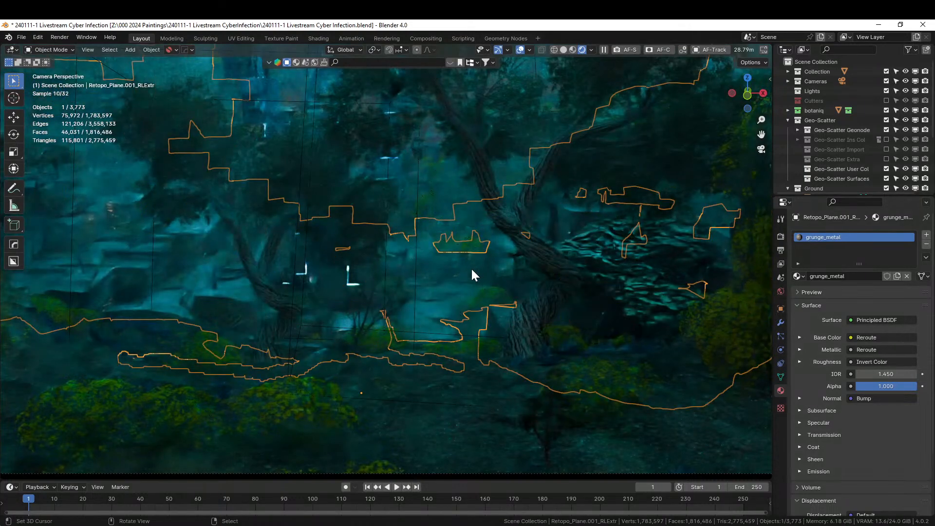
key(KP_0)
key(KP_0)
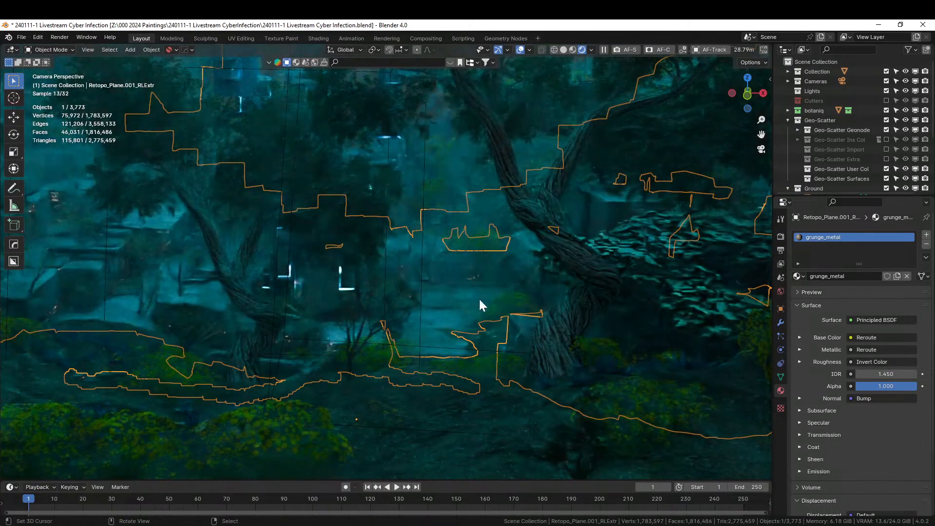
click(476, 346)
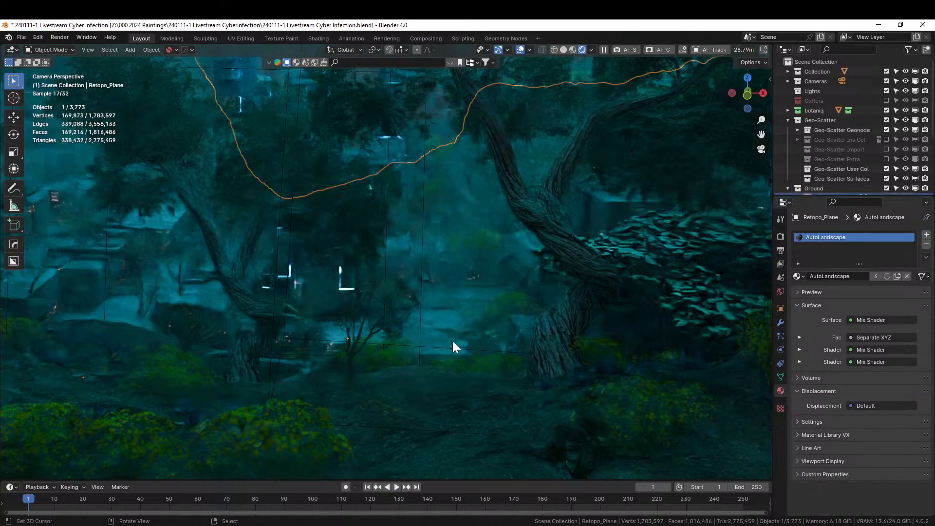
scroll(427, 340, down, 3)
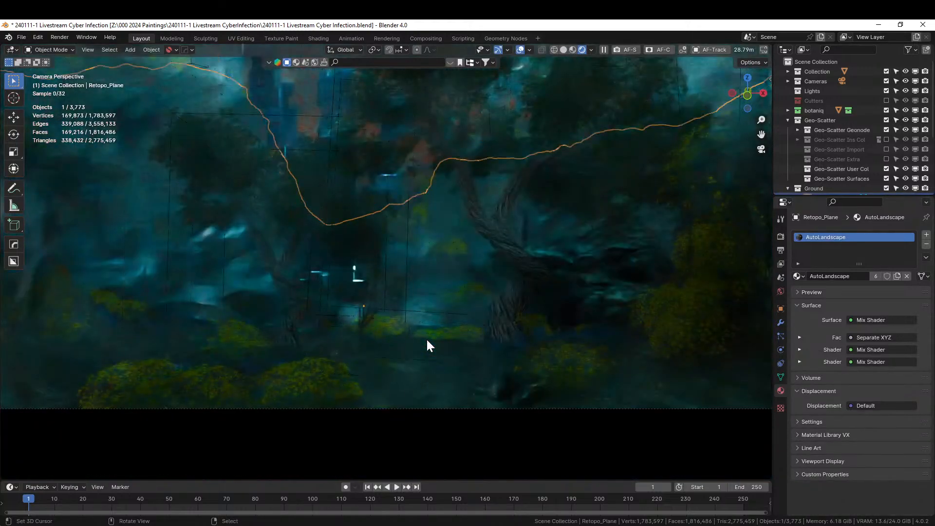
scroll(426, 341, down, 2)
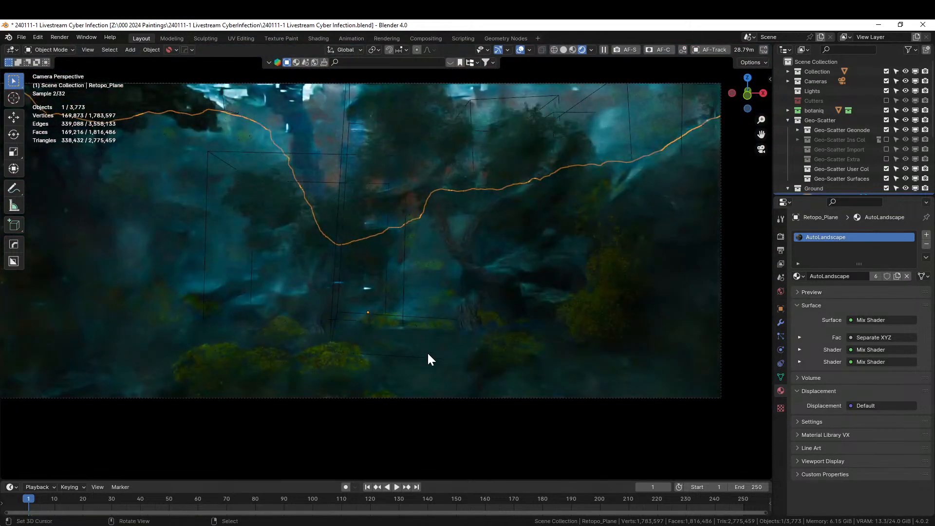